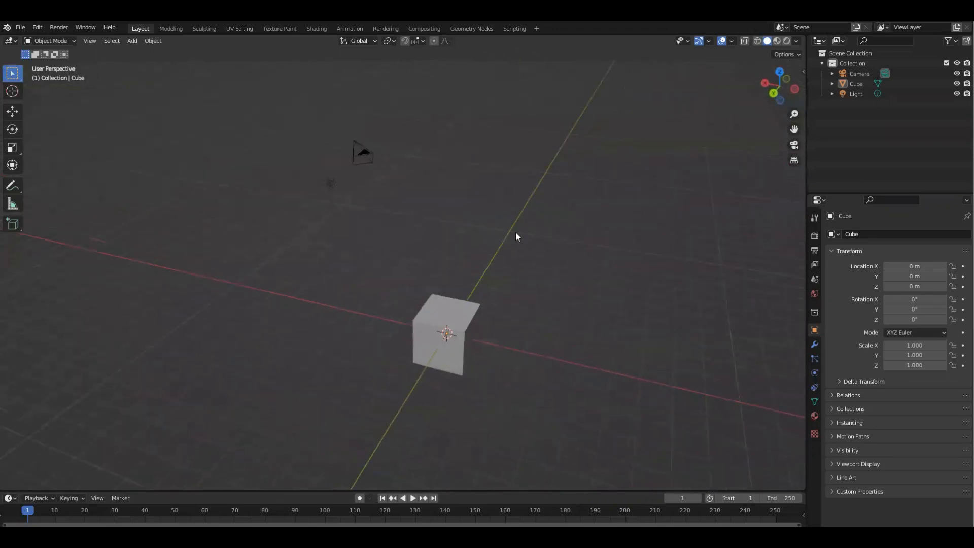
Step: Delete all default objects from the scene and open the Wavefront (.obj) import dialog
key(a)
key(Delete)
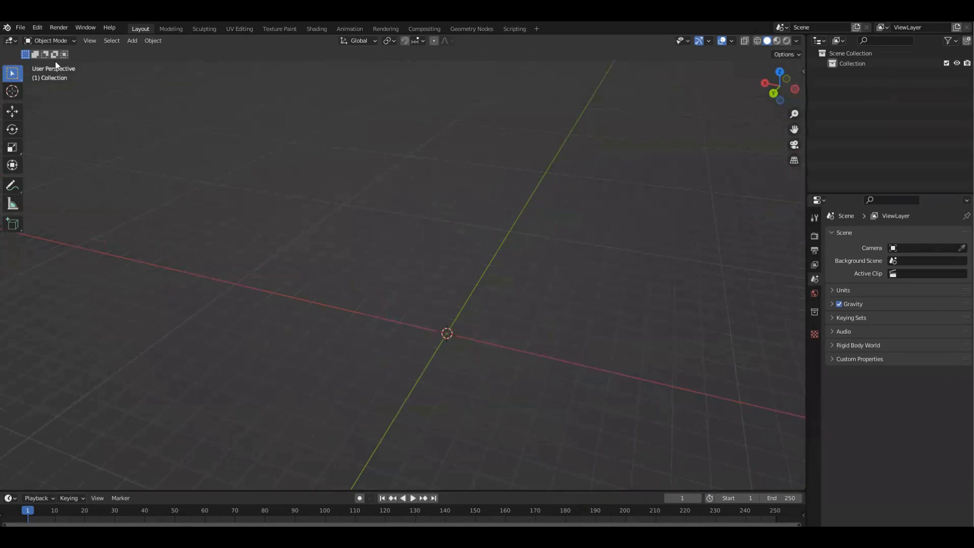
click(20, 27)
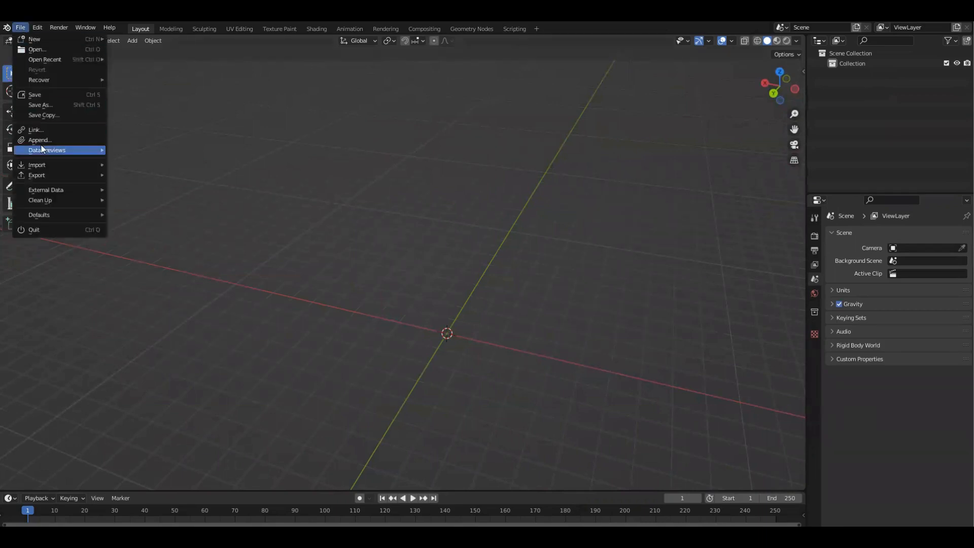
mouse_move(87, 168)
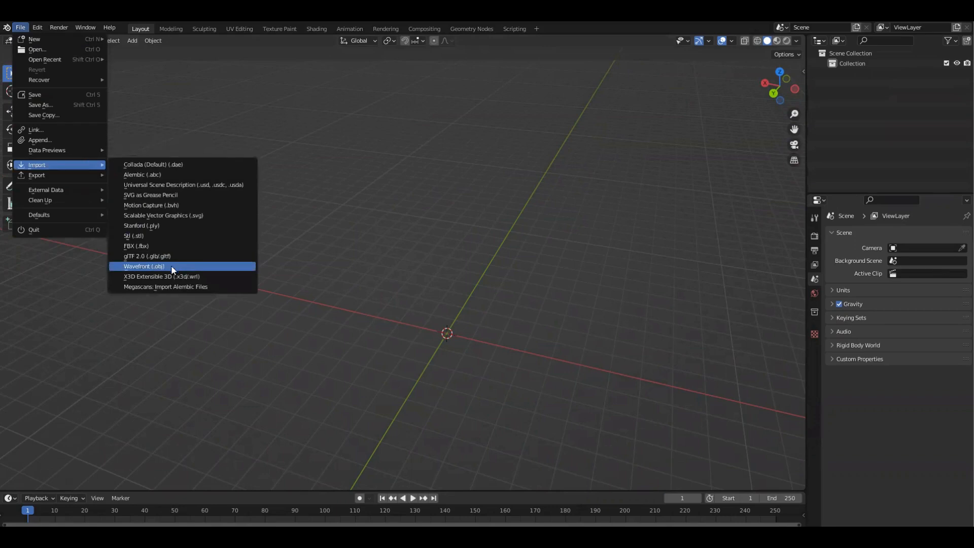
click(172, 266)
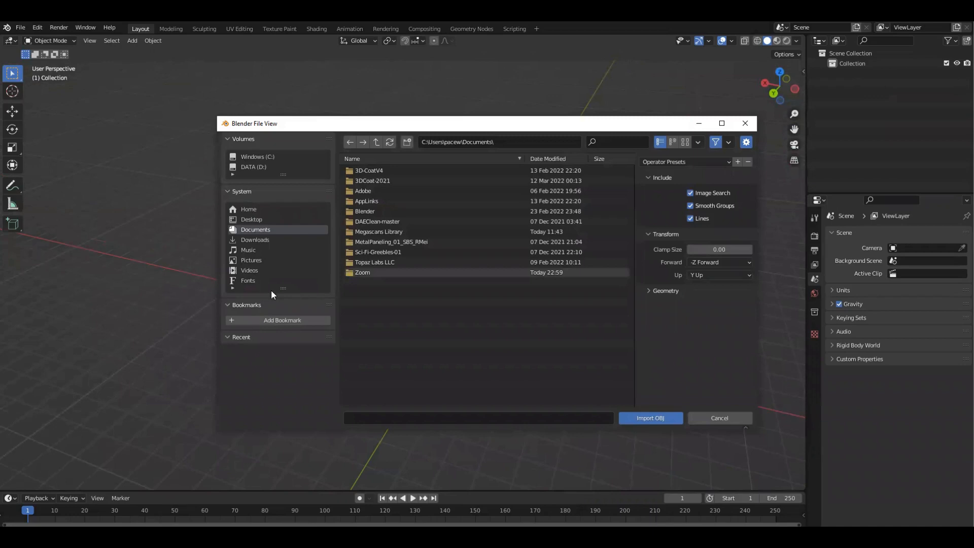
Step: Import Set 1.obj from the Palace Tut project's 3D Coat folder on the Desktop
drag(280, 284, 278, 304)
click(252, 220)
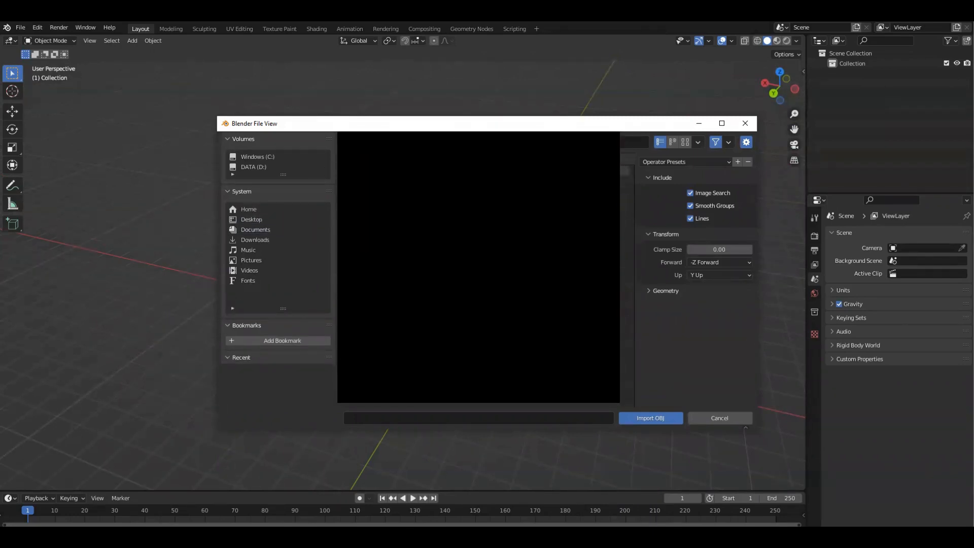
click(376, 171)
double_click(376, 171)
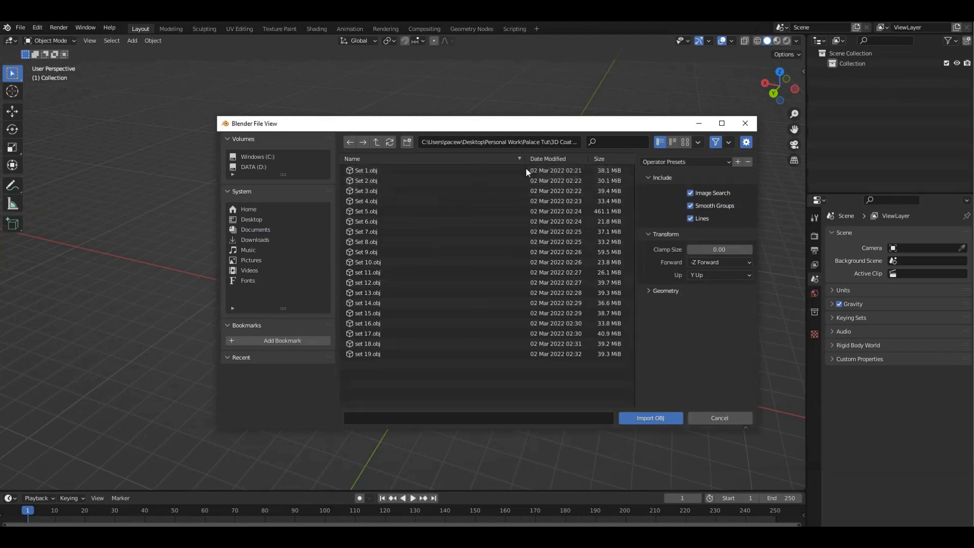
click(431, 170)
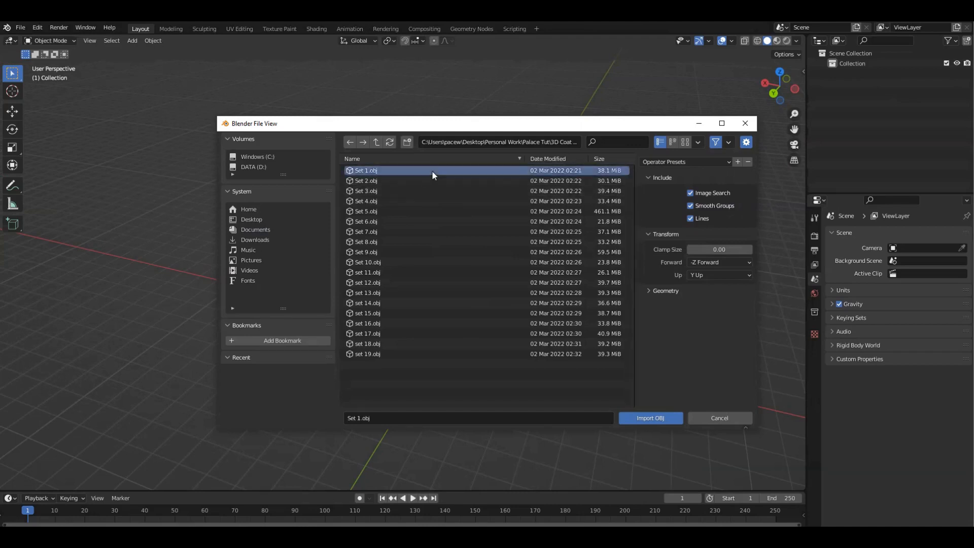
click(651, 418)
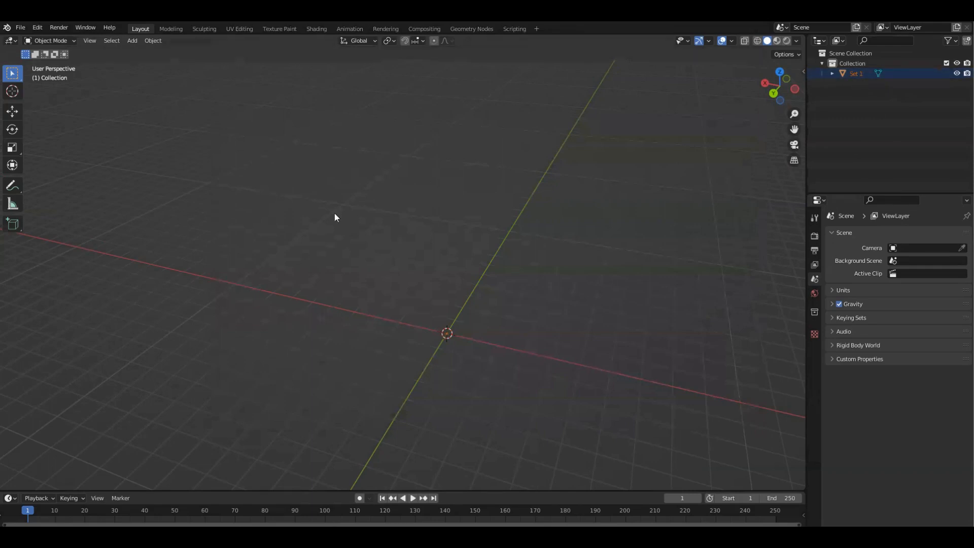
Step: Select the imported Set 1 object and frame it in the viewport
scroll(578, 249, down, 1)
scroll(620, 300, up, 2)
scroll(646, 208, down, 1)
shift+middle_drag(572, 295, 520, 220)
middle_drag(457, 222, 454, 174)
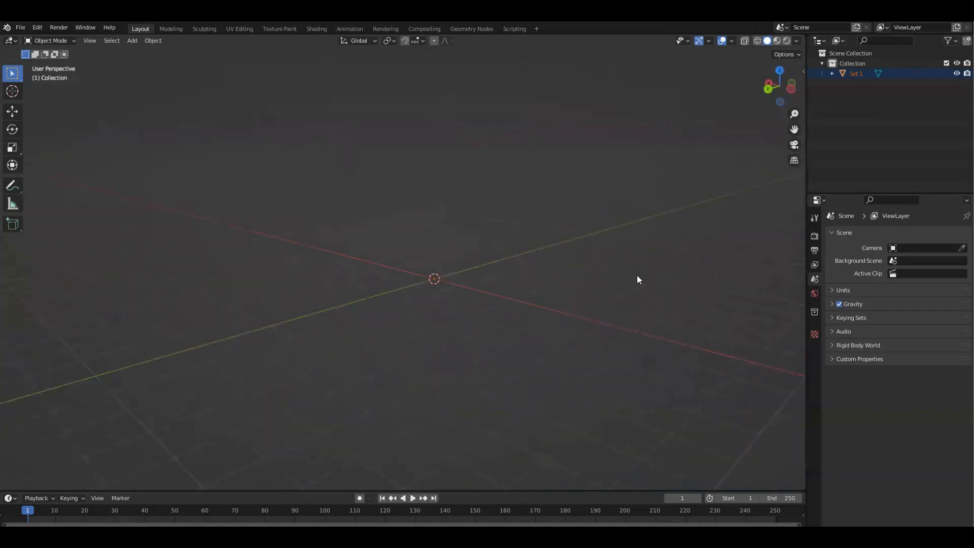
middle_drag(556, 254, 614, 258)
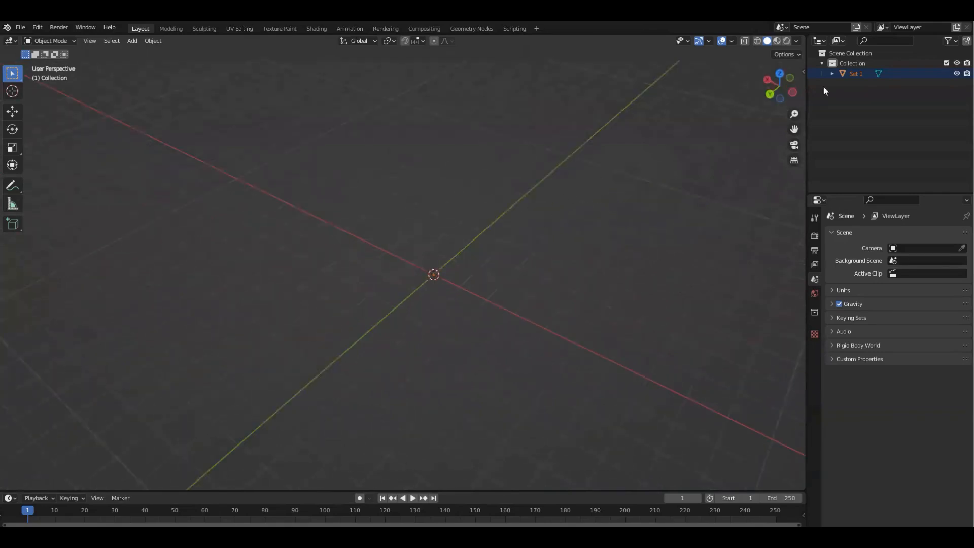
click(857, 74)
key(grave)
click(647, 297)
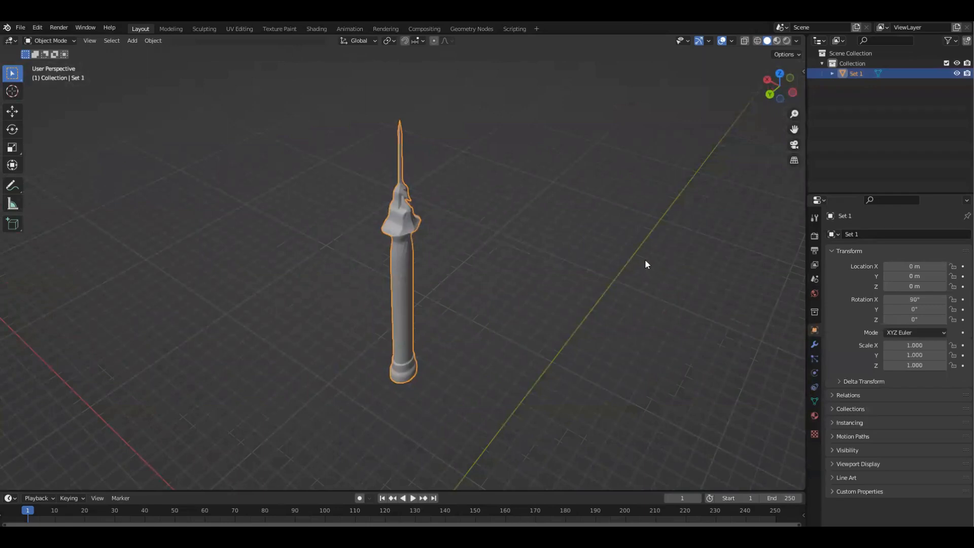
Step: Add a Decimate modifier to Set 1 and set its collapse ratio to 0.1
middle_drag(657, 325, 592, 278)
middle_drag(507, 183, 586, 258)
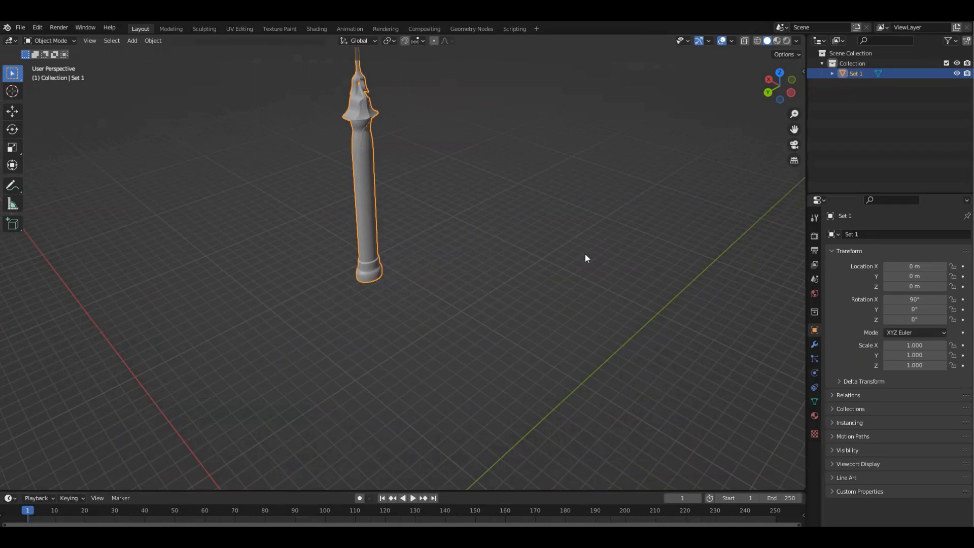
middle_drag(589, 232, 463, 93)
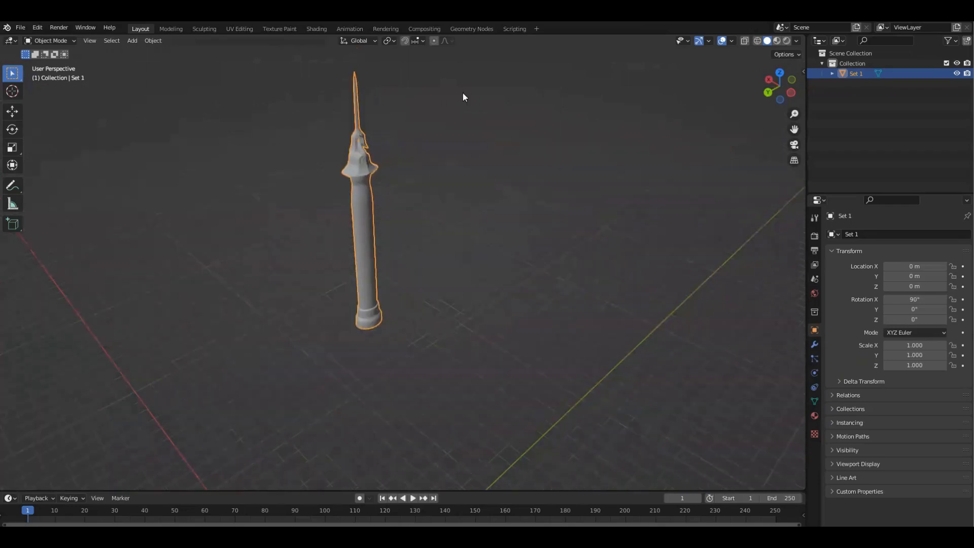
middle_drag(567, 227, 612, 369)
scroll(572, 254, up, 4)
scroll(518, 231, up, 2)
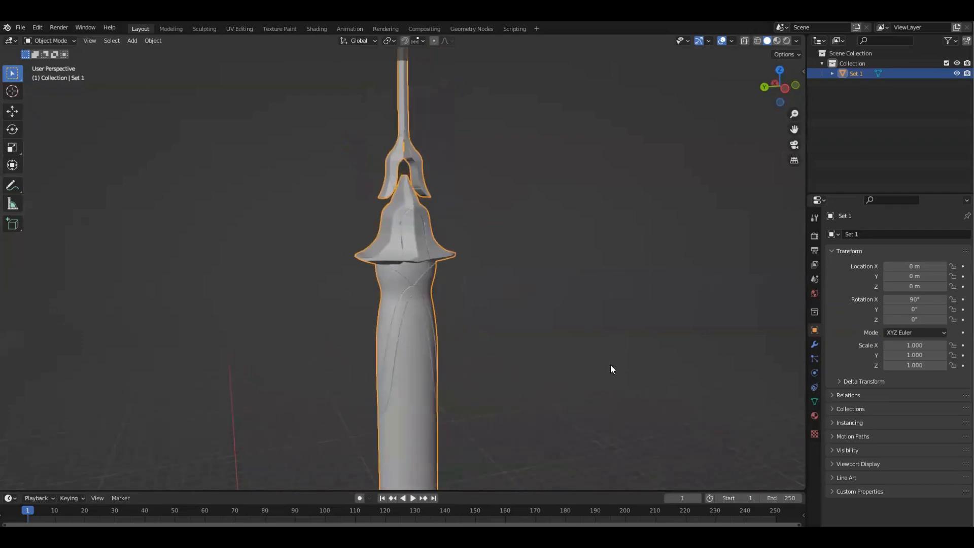
click(815, 345)
click(869, 233)
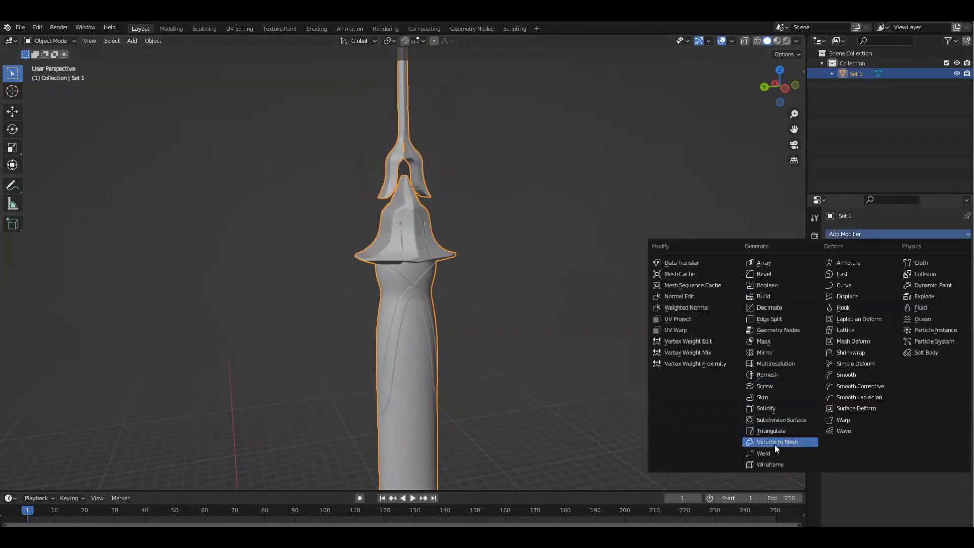
click(783, 308)
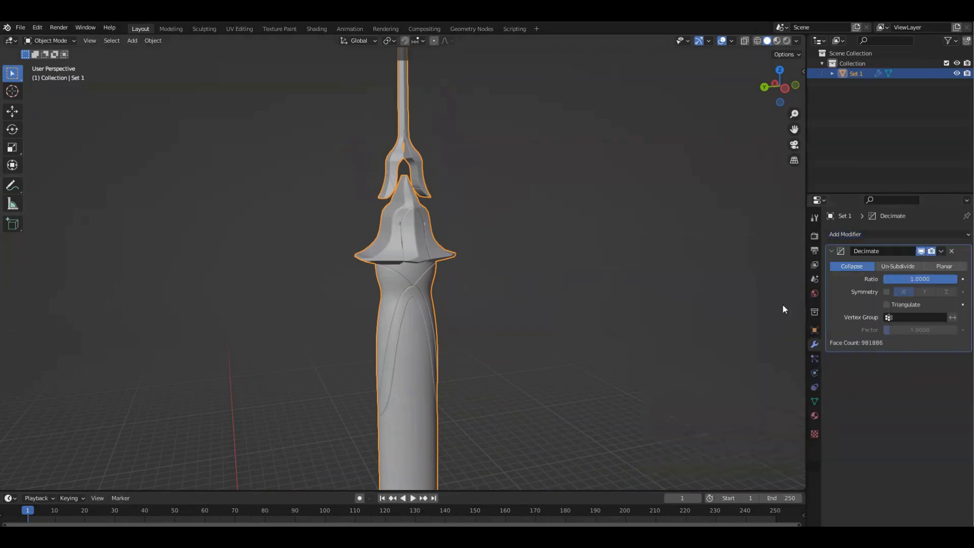
click(925, 279)
text(.1)
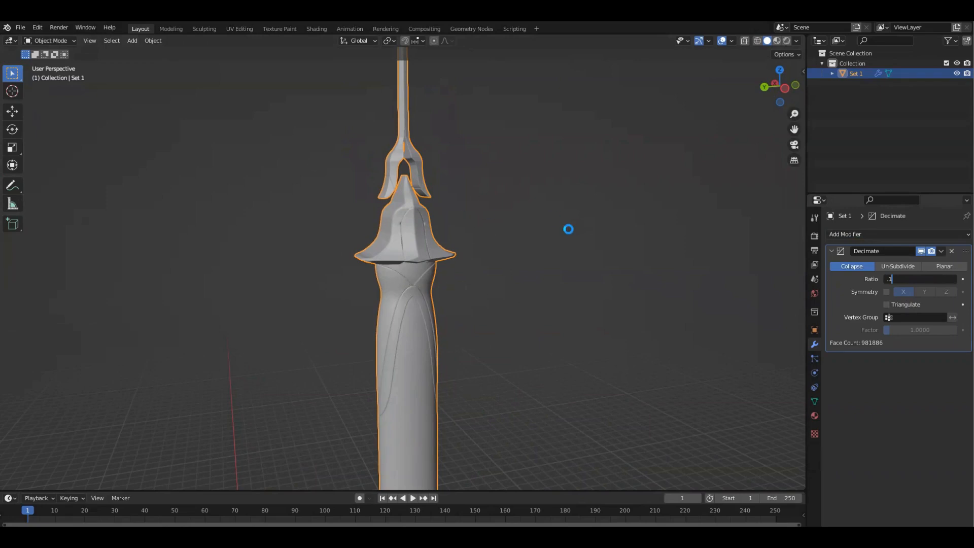
key(Return)
Step: Examine the tower's roof, rim and carved shaft lines up close for detail loss from the decimation
scroll(515, 260, up, 8)
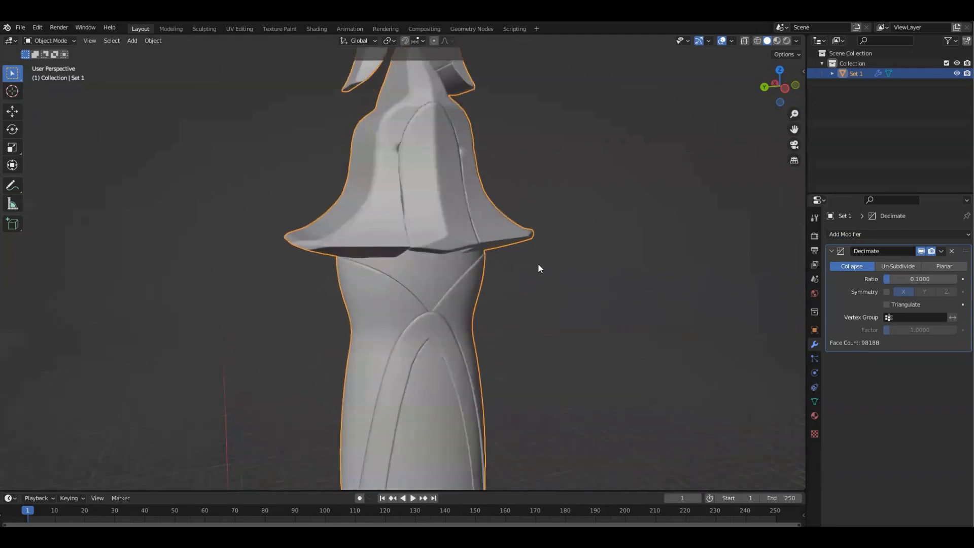
shift+middle_drag(505, 255, 532, 355)
scroll(512, 288, up, 2)
scroll(503, 292, down, 4)
scroll(503, 293, down, 2)
middle_drag(486, 232, 397, 239)
scroll(455, 264, up, 2)
scroll(365, 229, up, 2)
scroll(348, 252, down, 2)
scroll(413, 302, up, 2)
scroll(417, 297, up, 2)
scroll(397, 209, down, 2)
scroll(397, 239, down, 4)
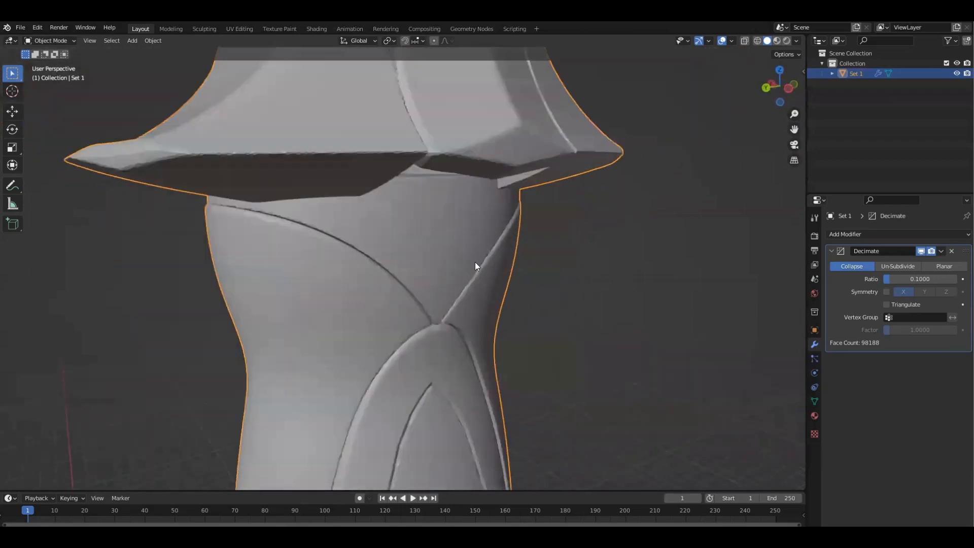
mouse_move(628, 310)
middle_down()
mouse_move(602, 317)
mouse_move(624, 313)
middle_up()
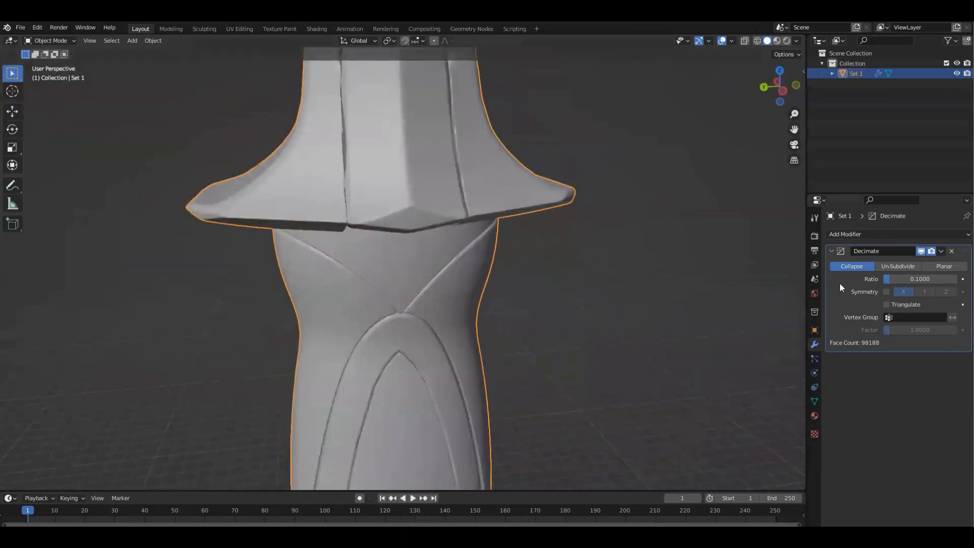
Step: Apply the Decimate modifier to Set 1
click(941, 251)
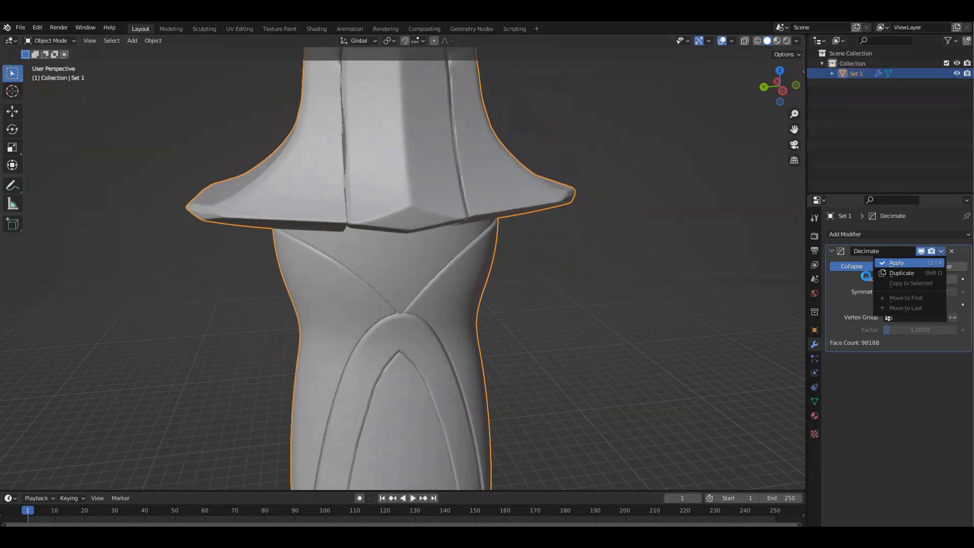
click(897, 263)
middle_drag(692, 351, 693, 315)
scroll(693, 315, down, 8)
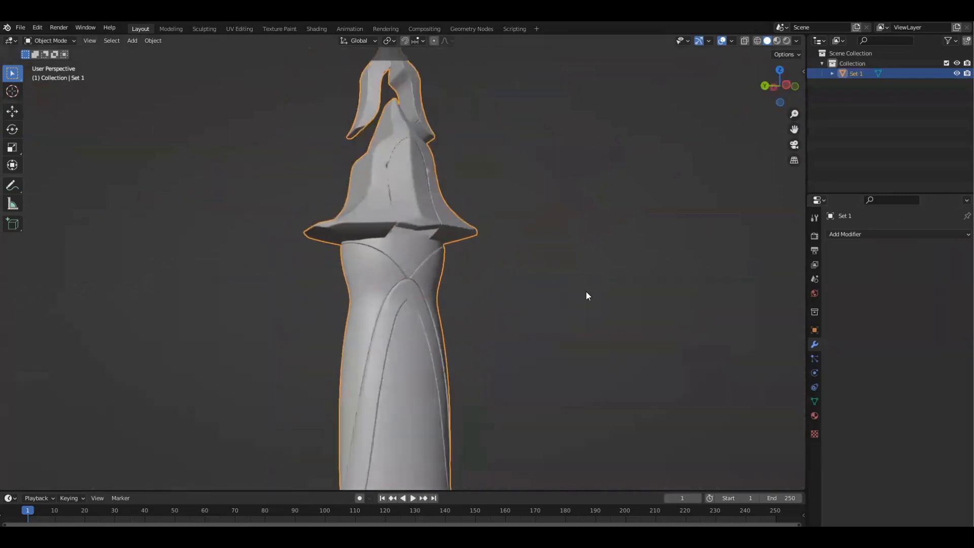
Step: Enter Edit Mode on Set 1 and switch to face selection
click(457, 217)
click(418, 218)
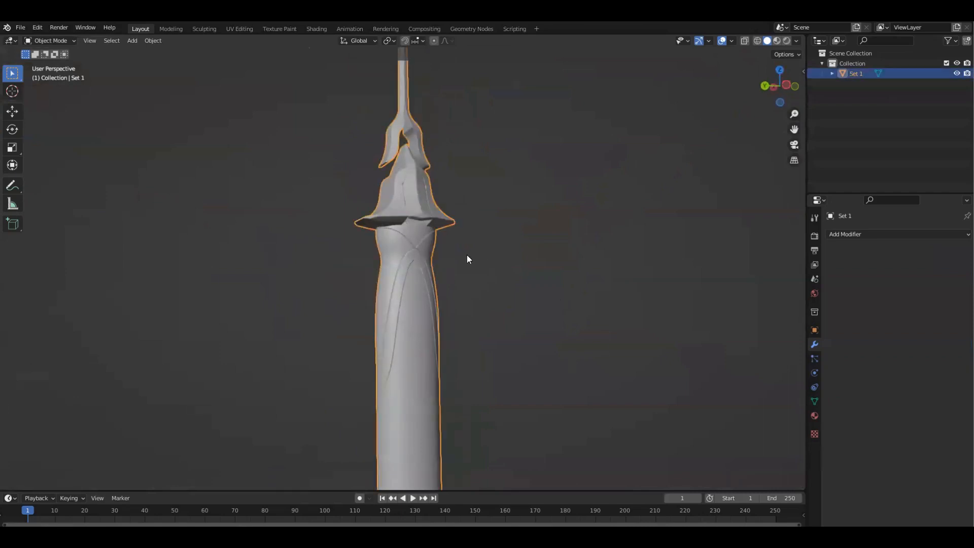
key(Tab)
middle_drag(421, 253, 406, 216)
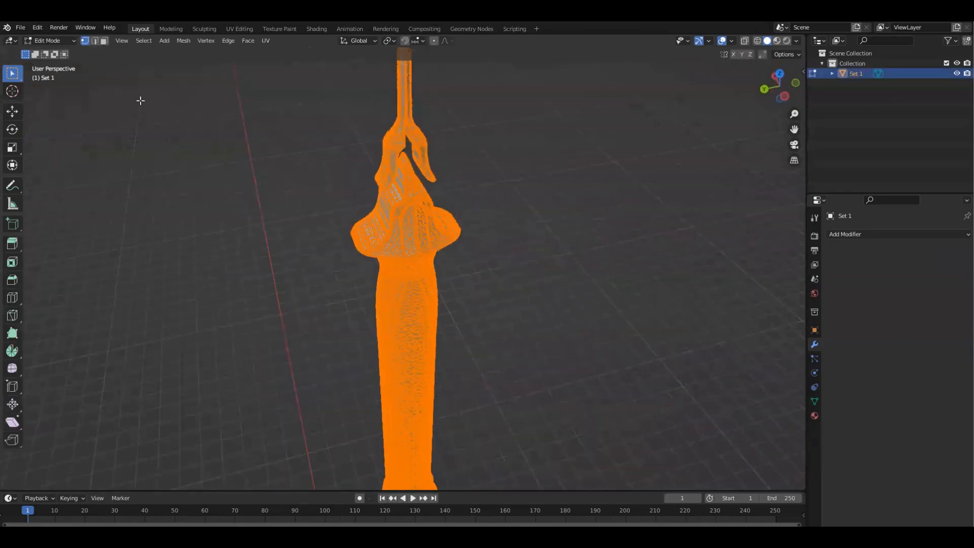
click(104, 41)
Step: Examine the mesh density across the tower's roof, neck and shaft
scroll(513, 235, up, 5)
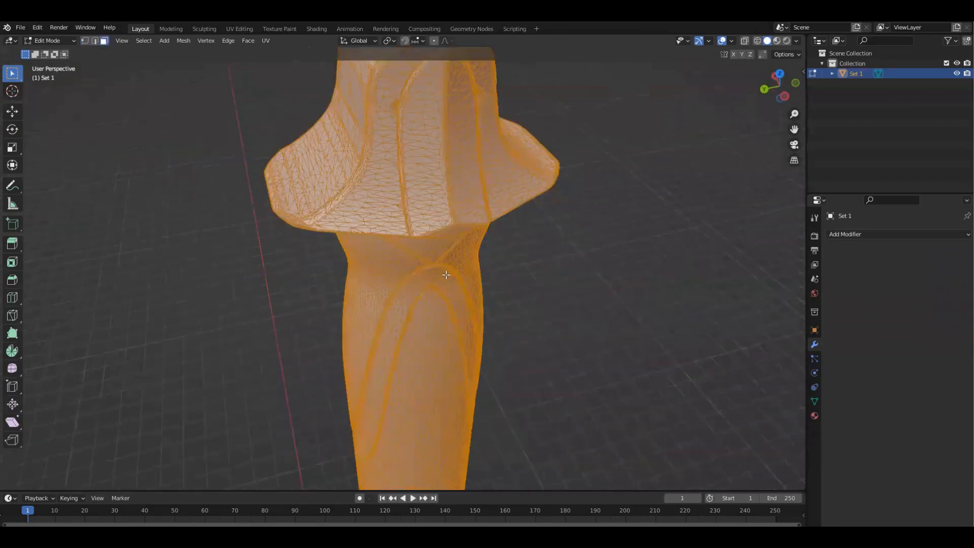
middle_drag(445, 315, 485, 112)
middle_drag(448, 269, 431, 357)
scroll(436, 236, down, 2)
shift+middle_drag(436, 236, 431, 355)
shift+middle_drag(376, 223, 374, 285)
scroll(378, 274, down, 1)
middle_drag(394, 215, 405, 347)
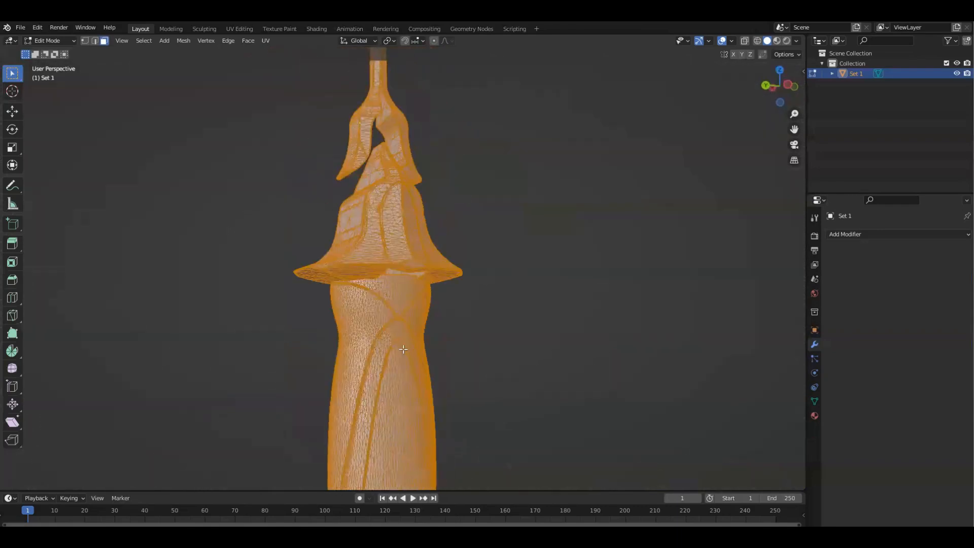
shift+middle_drag(374, 230, 363, 269)
scroll(363, 269, down, 1)
scroll(363, 269, up, 3)
scroll(465, 280, up, 1)
middle_drag(510, 299, 514, 253)
scroll(483, 169, down, 1)
shift+middle_drag(449, 477, 457, 307)
shift+middle_drag(496, 141, 461, 318)
scroll(437, 285, up, 2)
shift+middle_drag(436, 286, 382, 284)
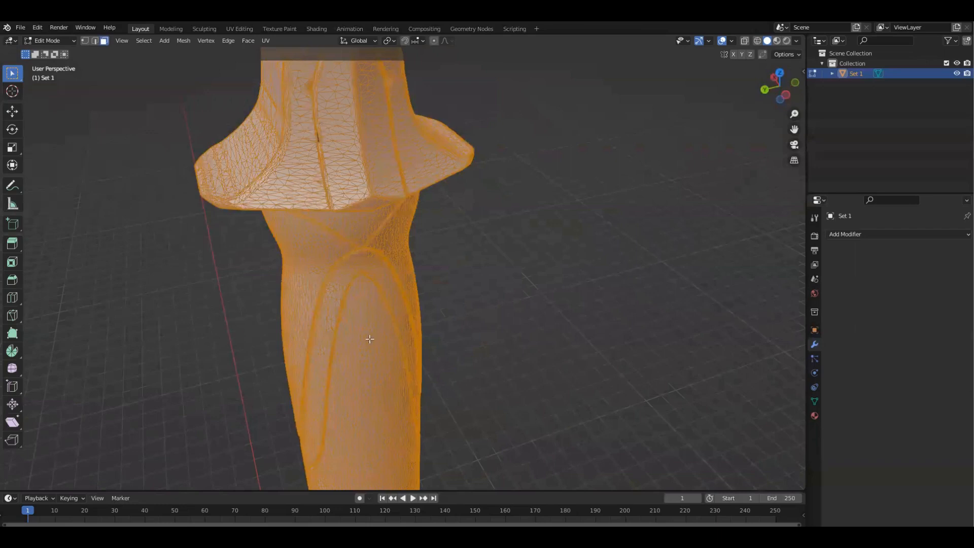
shift+middle_drag(374, 340, 411, 281)
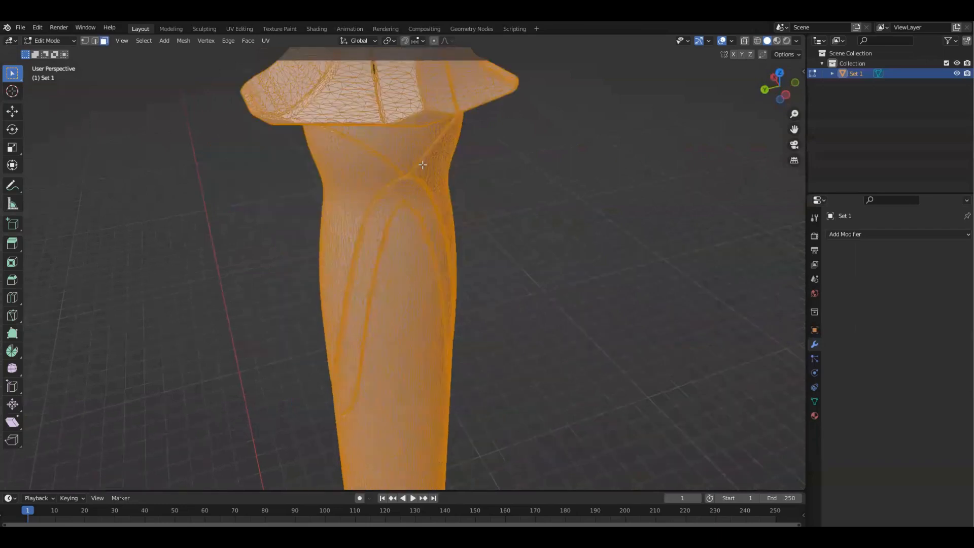
shift+middle_drag(422, 165, 423, 269)
shift+middle_drag(430, 140, 430, 234)
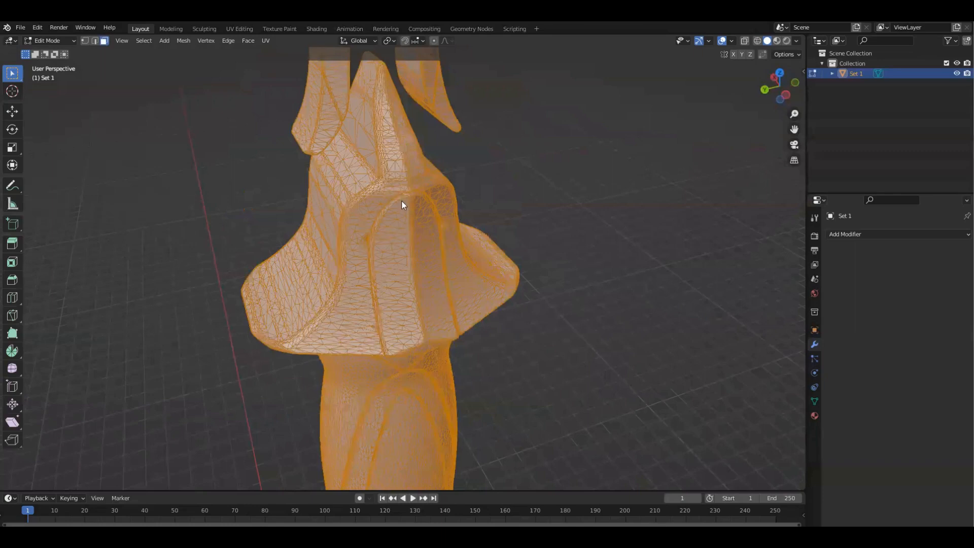
Step: Return to Object Mode and compare the shaded roof and shaft surfaces with their wireframe
key(Tab)
scroll(389, 223, up, 2)
middle_drag(390, 208, 403, 183)
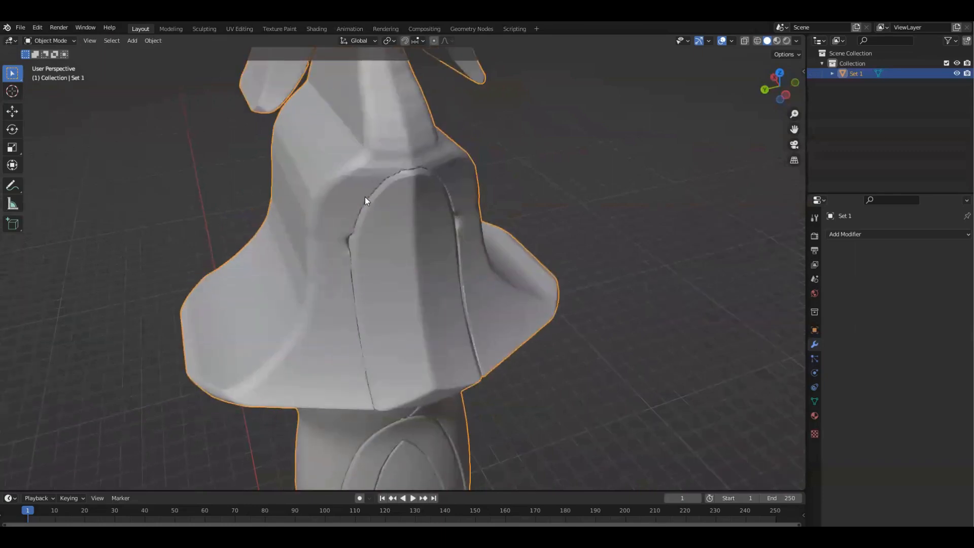
scroll(462, 217, down, 3)
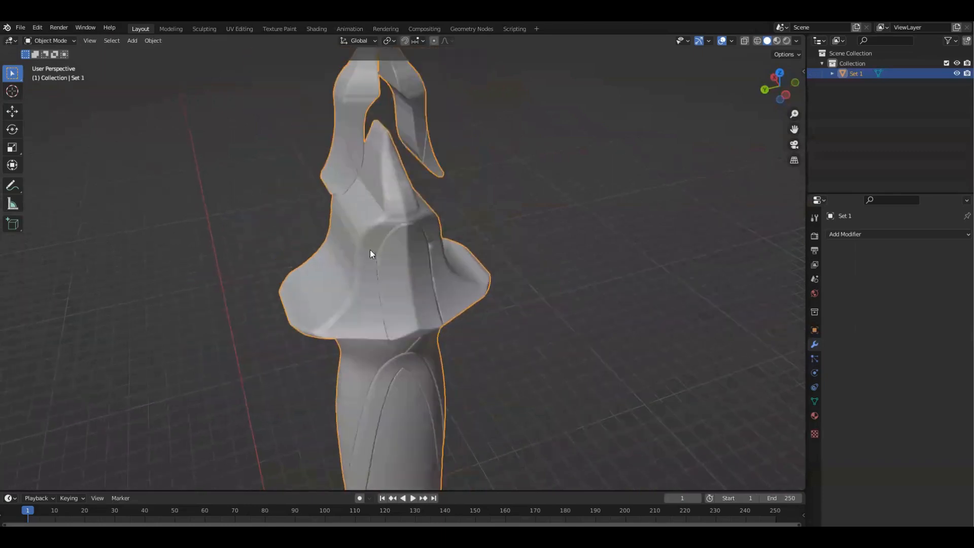
middle_drag(423, 279, 413, 196)
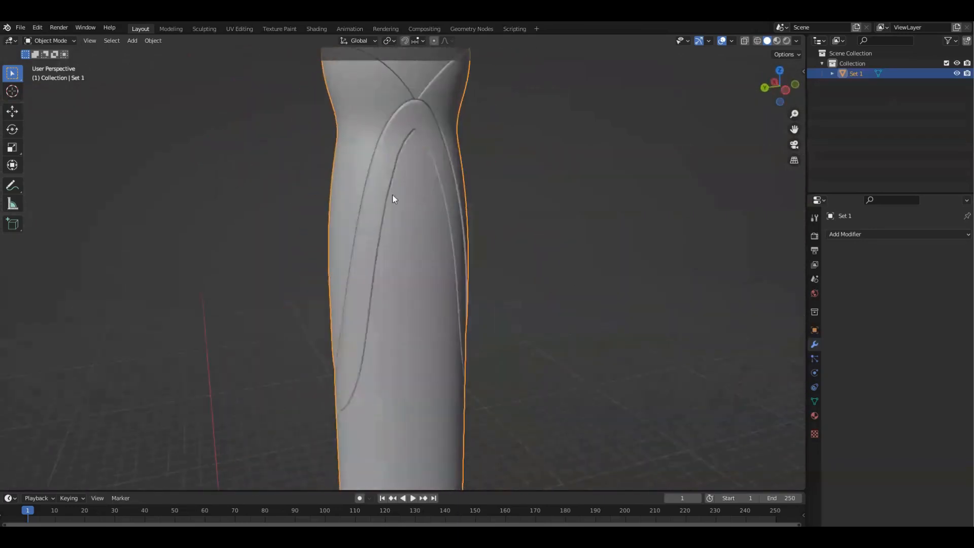
key(Tab)
key(Tab)
Step: Add a second Decimate modifier to Set 1 with a ratio of 0.6 and apply it
click(842, 235)
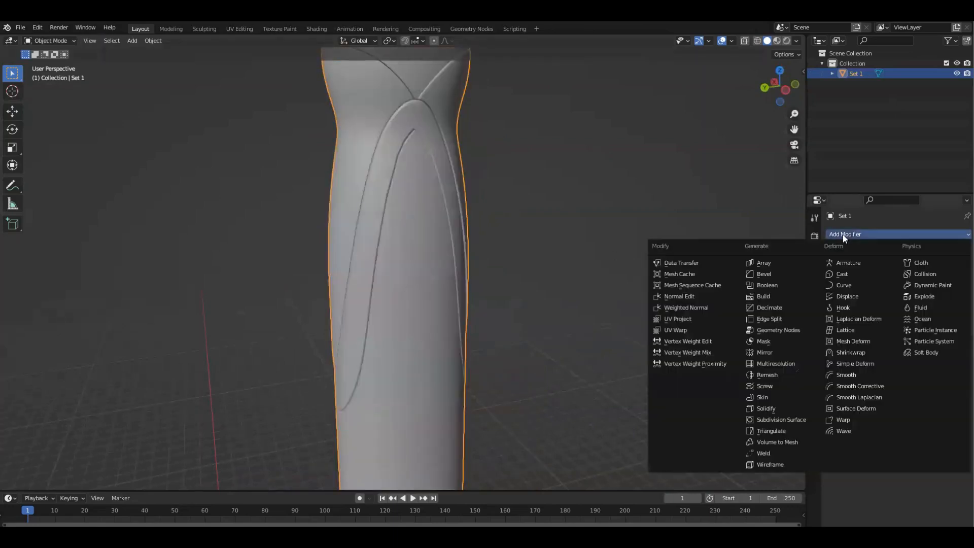
click(775, 308)
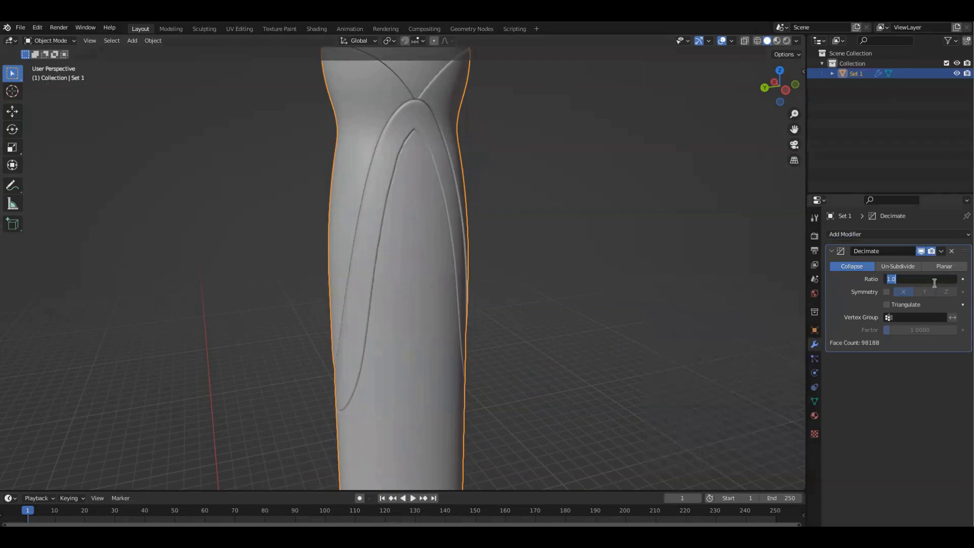
text(.6)
key(Return)
key(ctrl+a)
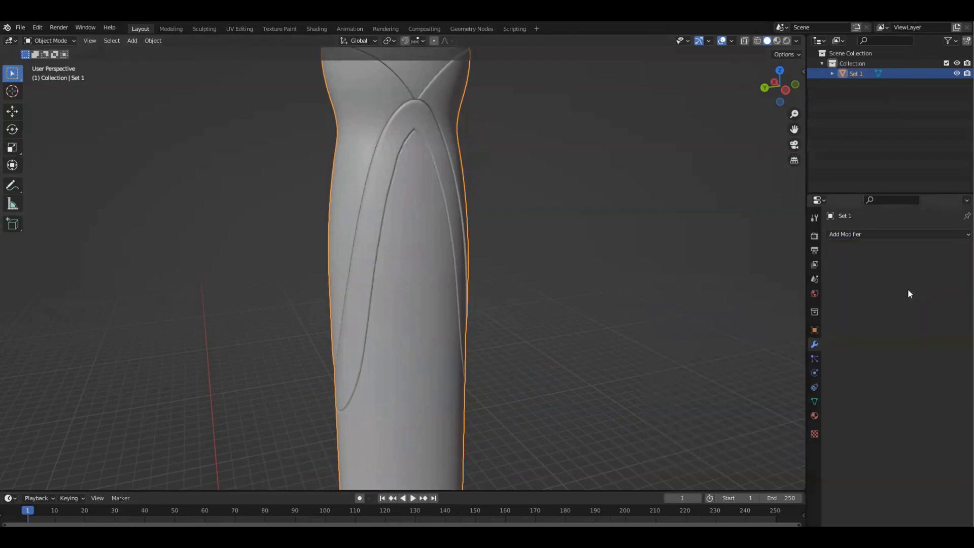
Step: Examine Set 1's decimated mesh in Edit Mode along the roof, neck and shaft with all faces deselected
middle_drag(452, 216, 328, 320)
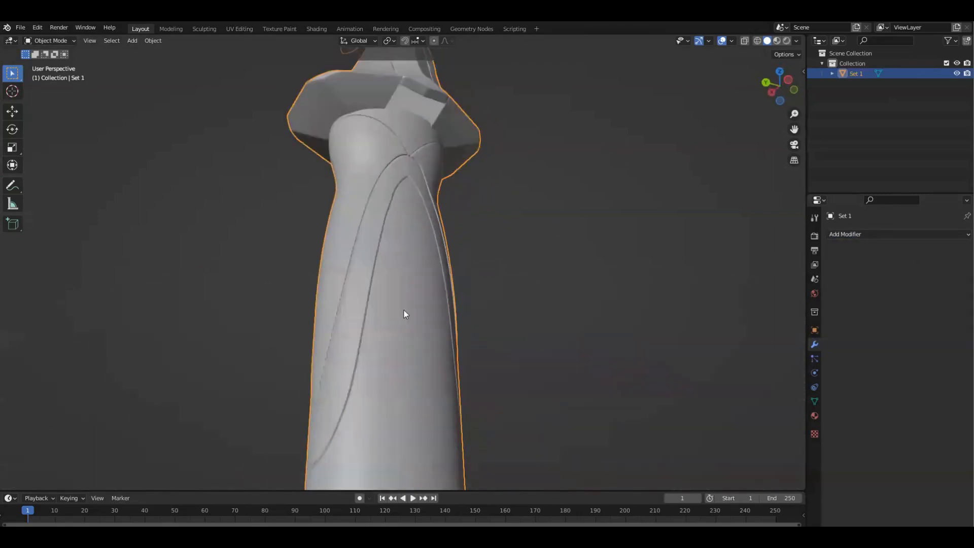
middle_drag(491, 205, 487, 228)
key(Tab)
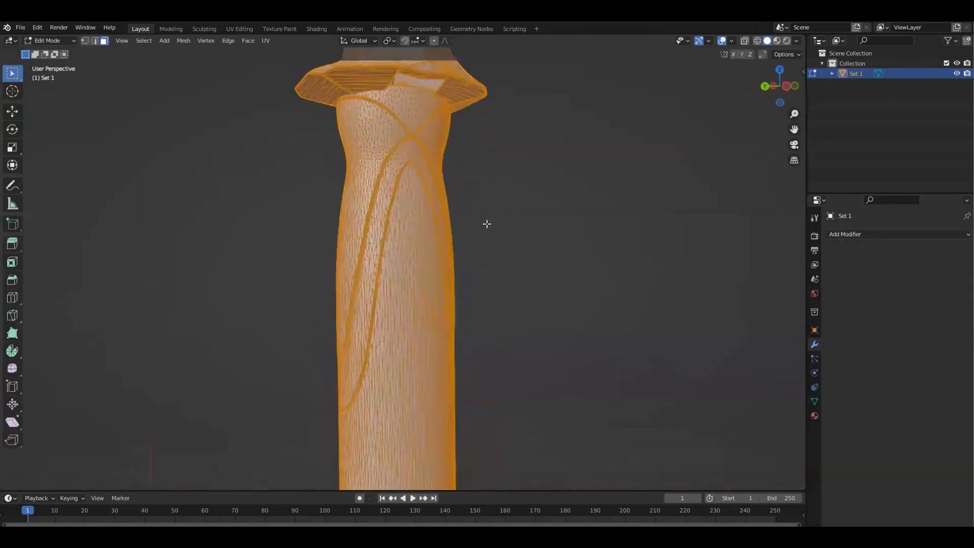
middle_drag(495, 276, 393, 319)
shift+middle_drag(395, 178, 425, 270)
scroll(402, 198, down, 1)
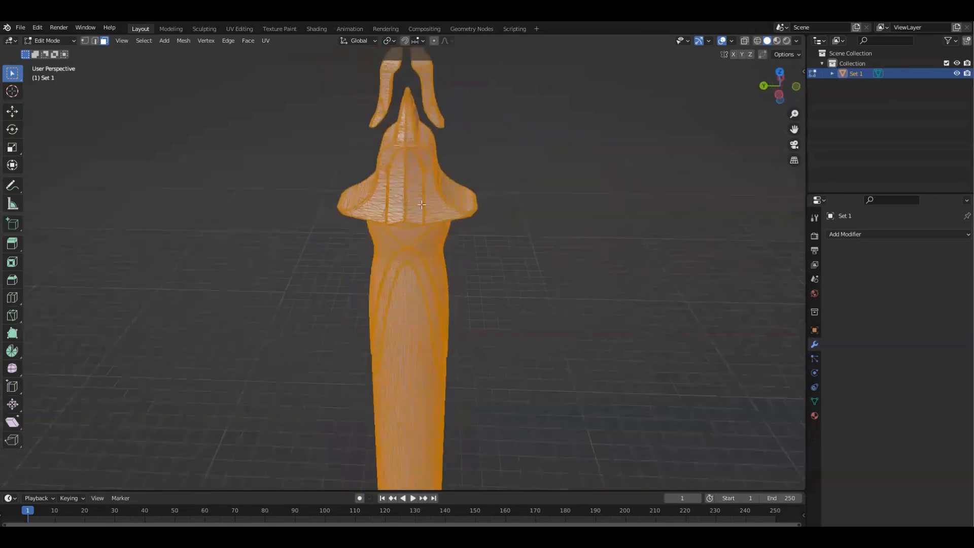
scroll(425, 269, up, 3)
scroll(409, 278, down, 3)
mouse_move(371, 187)
middle_down()
mouse_move(392, 163)
mouse_move(378, 195)
middle_up()
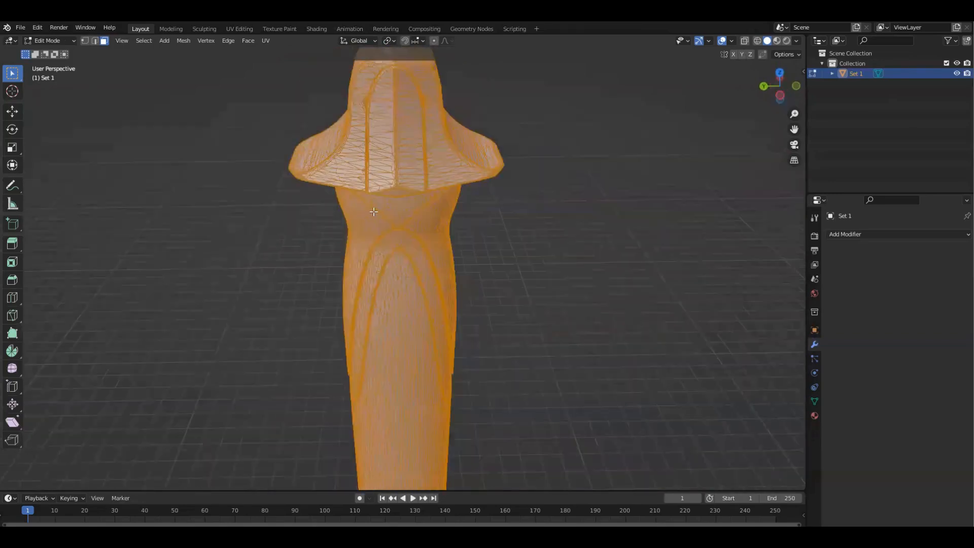
scroll(355, 146, up, 3)
key(alt+a)
scroll(349, 134, down, 1)
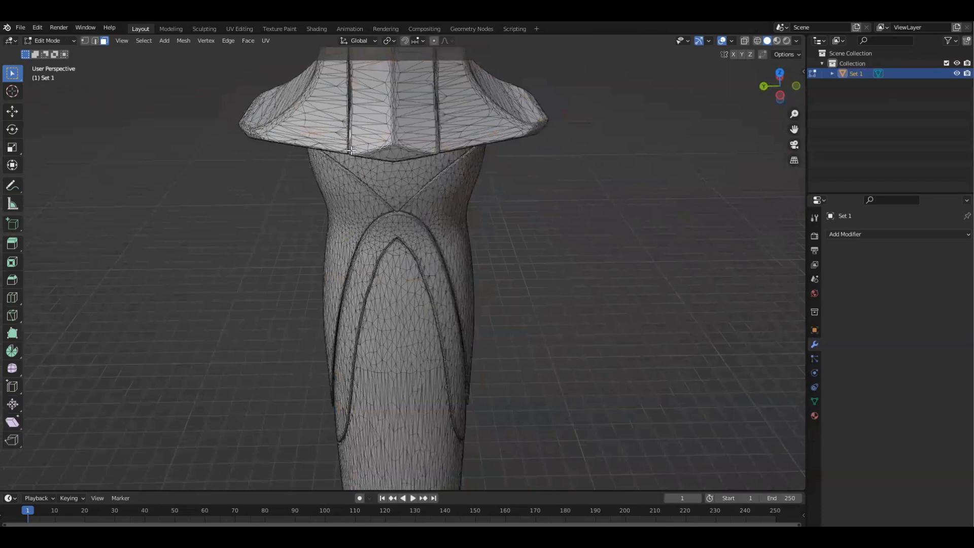
middle_drag(342, 134, 469, 200)
Step: Return to Object Mode and examine the tower's shaded roof, neck and shaft carvings from several angles
key(Tab)
scroll(345, 252, down, 3)
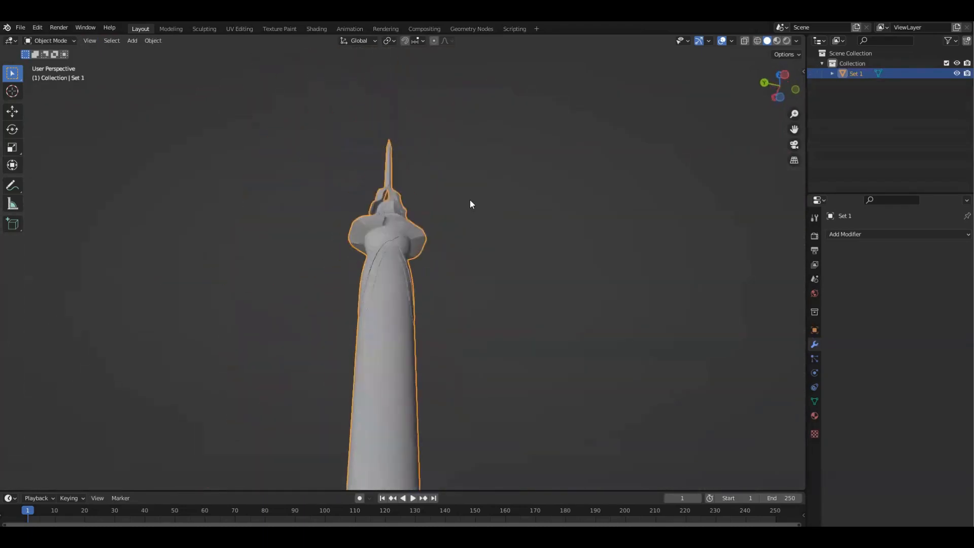
scroll(470, 200, up, 4)
middle_drag(474, 326, 507, 355)
scroll(496, 350, down, 4)
scroll(491, 221, up, 3)
scroll(491, 221, down, 4)
middle_drag(491, 221, 442, 294)
scroll(418, 270, up, 5)
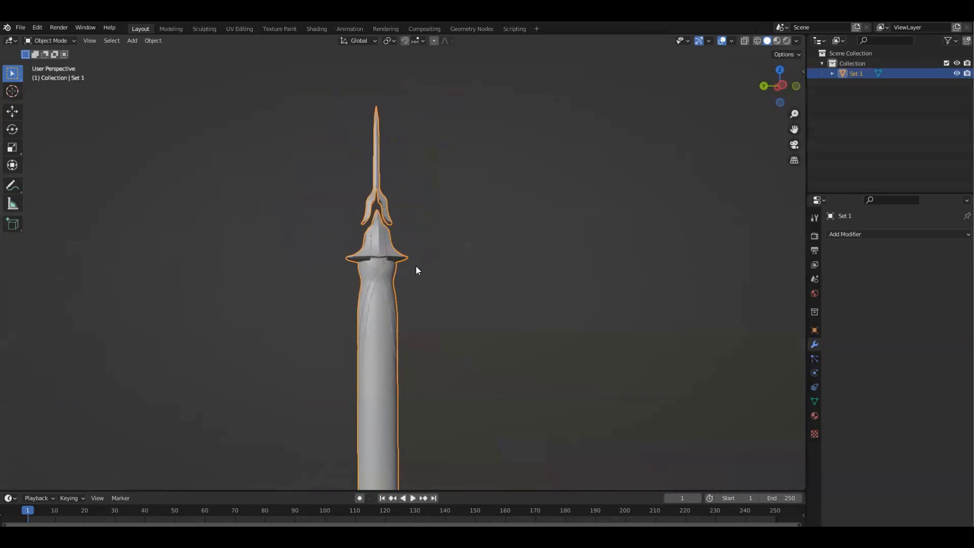
middle_drag(469, 223, 435, 323)
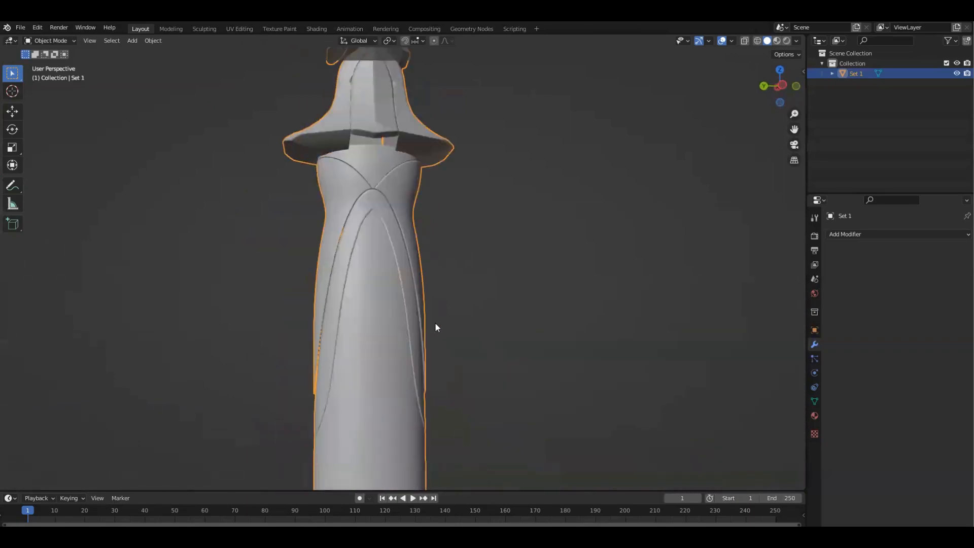
key(Tab)
key(Tab)
Step: Add a third Decimate modifier to Set 1 with a ratio of 0.1 and check the roof and neck
click(829, 235)
click(784, 307)
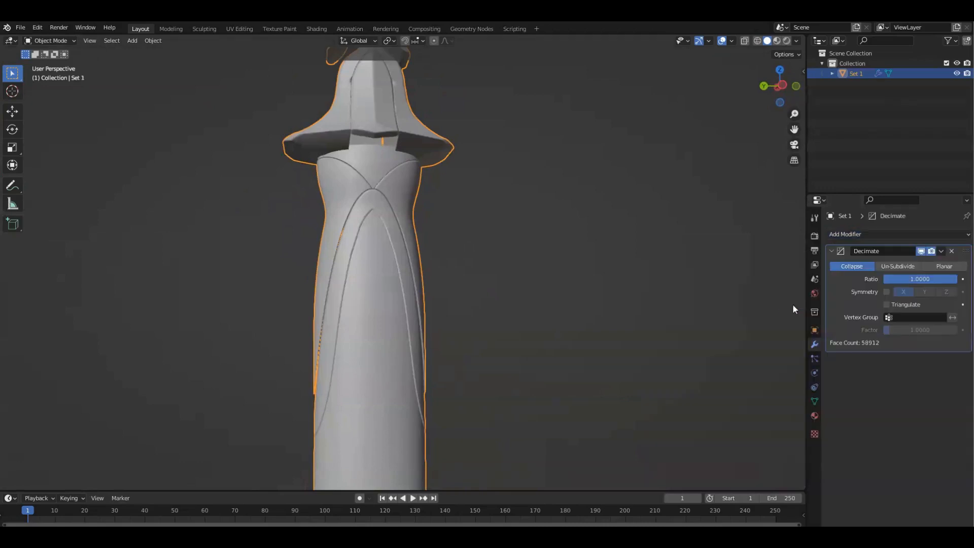
double_click(920, 279)
text(0.1)
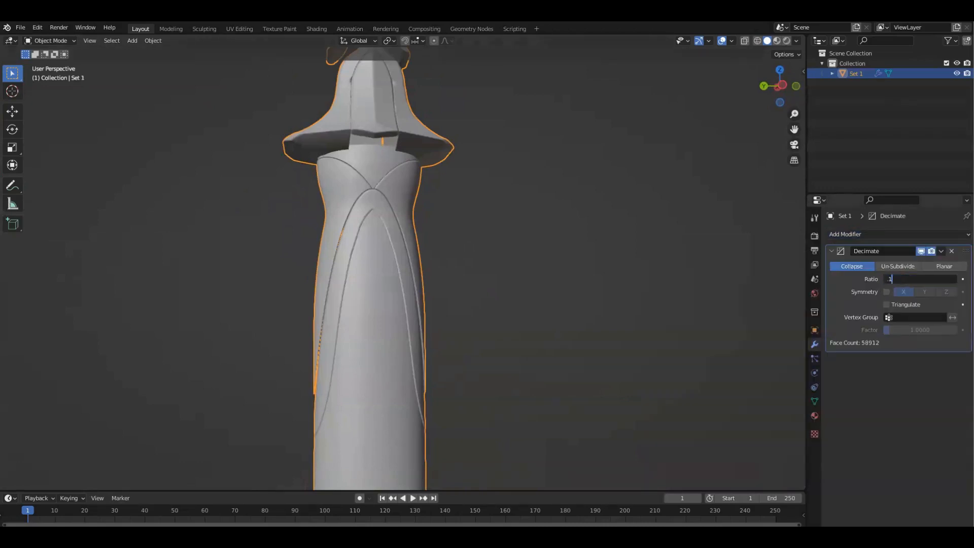
key(Return)
middle_drag(473, 286, 445, 220)
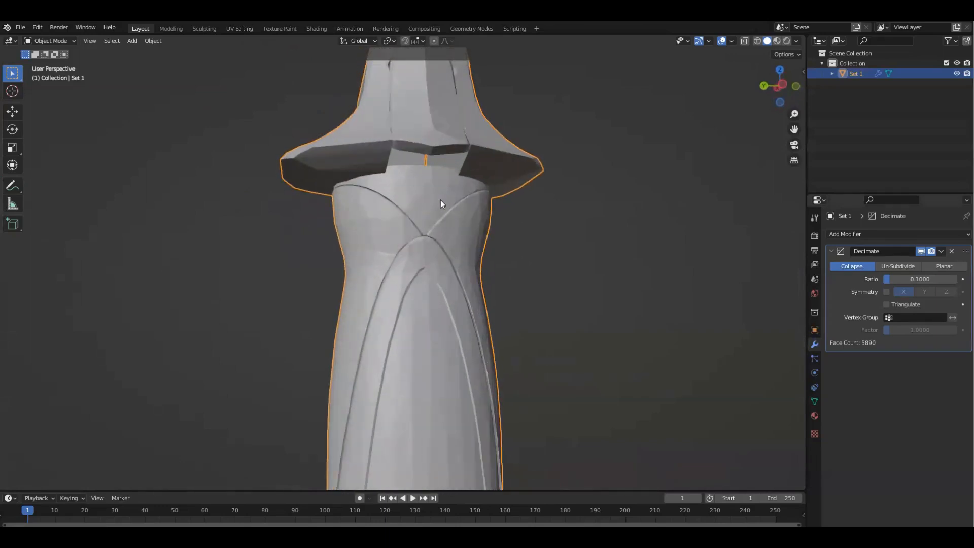
middle_drag(500, 220, 464, 355)
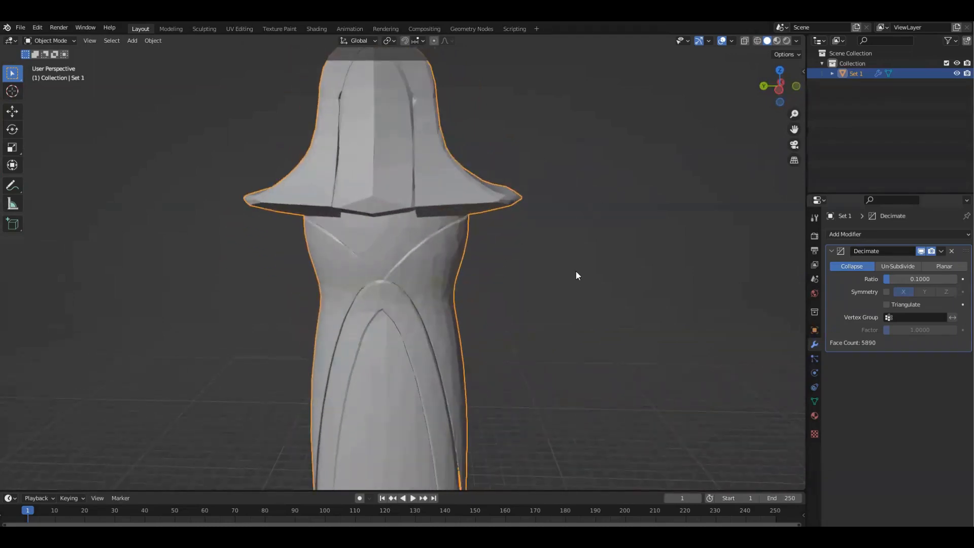
Step: Apply the 0.1 Decimate modifier to Set 1, shade the tower smooth and check it deselected
key(ctrl+a)
middle_drag(532, 339, 437, 251)
right_click(423, 239)
click(422, 237)
middle_drag(580, 223, 282, 205)
click(282, 205)
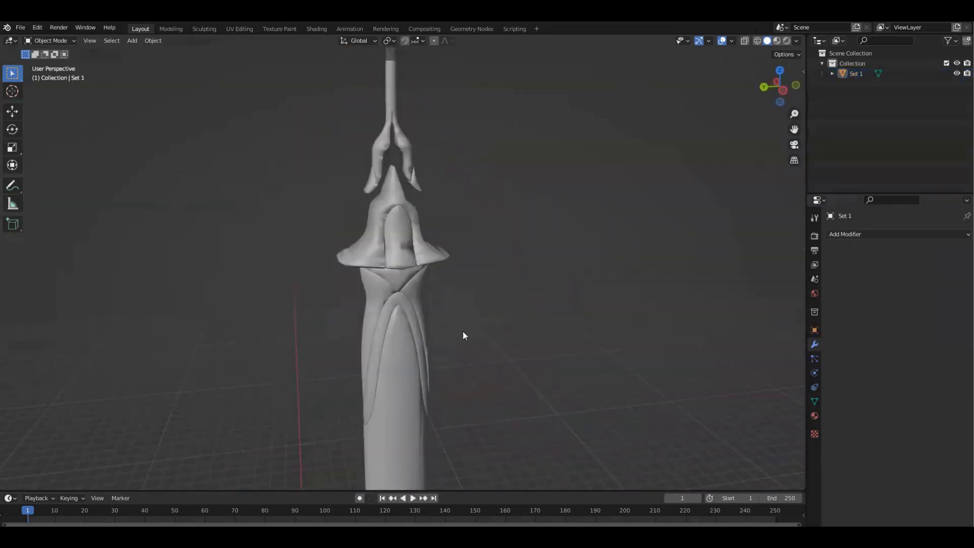
middle_drag(463, 331, 525, 258)
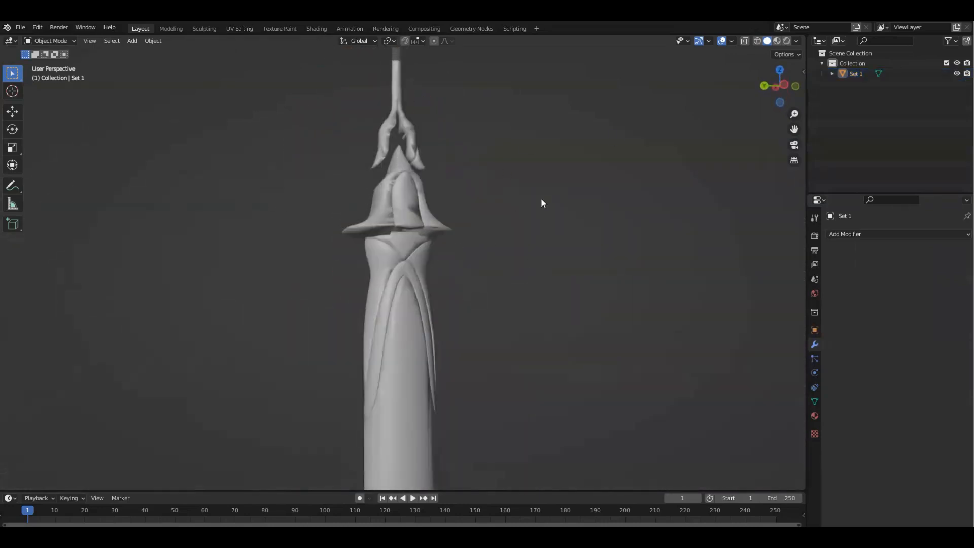
Step: Undo Set 1's smooth shading and 0.1 decimation, and remove the third Decimate modifier
key(a)
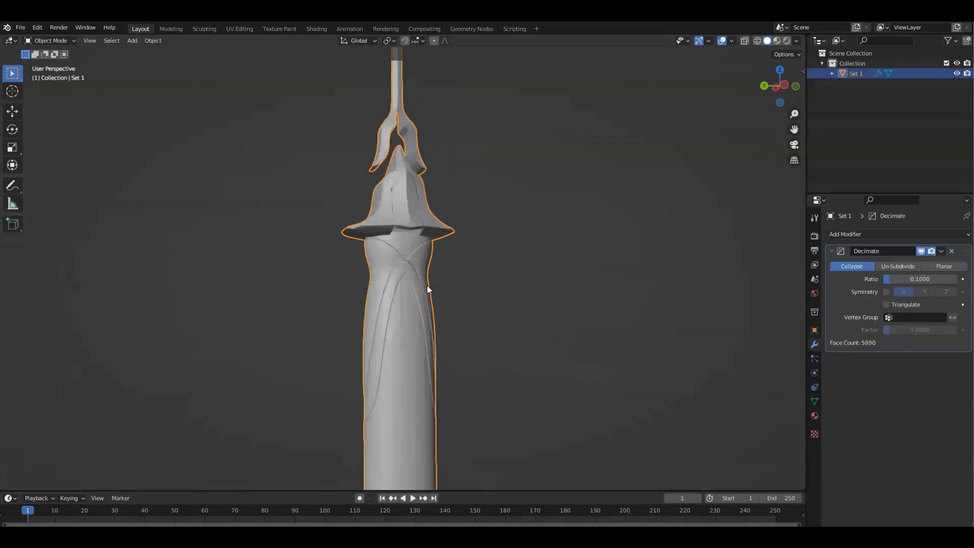
middle_drag(434, 266, 499, 304)
scroll(419, 275, up, 1)
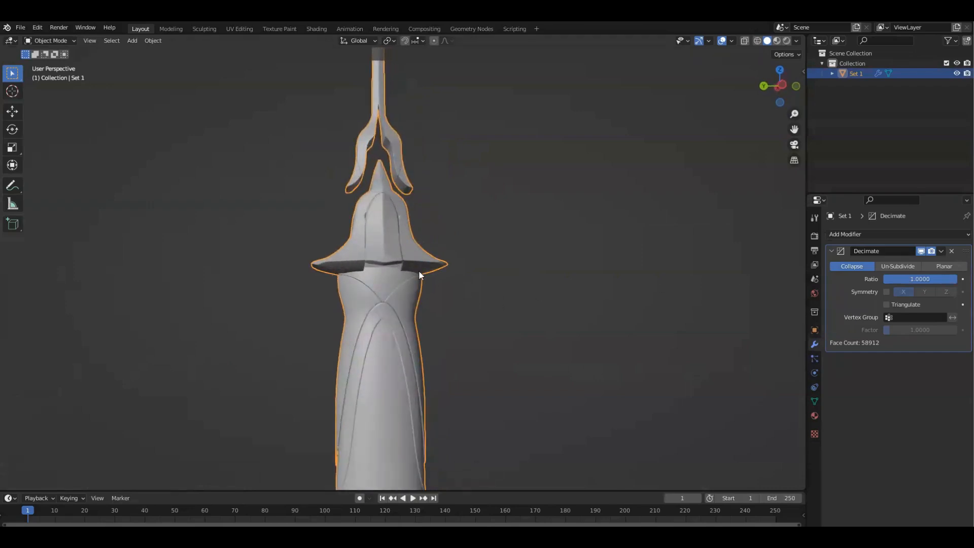
click(951, 251)
middle_drag(490, 222, 554, 334)
scroll(274, 180, down, 3)
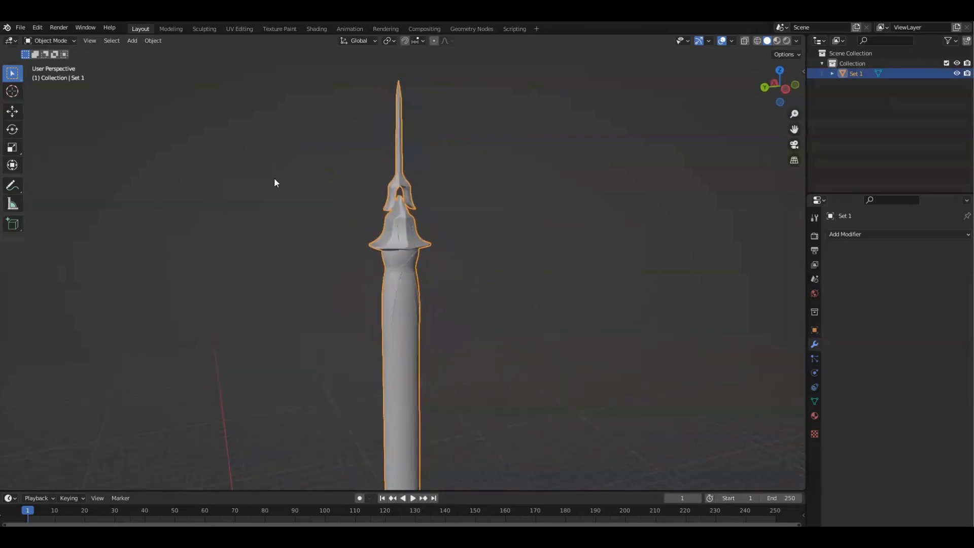
Step: Import the Set 2 OBJ file into the scene
click(24, 28)
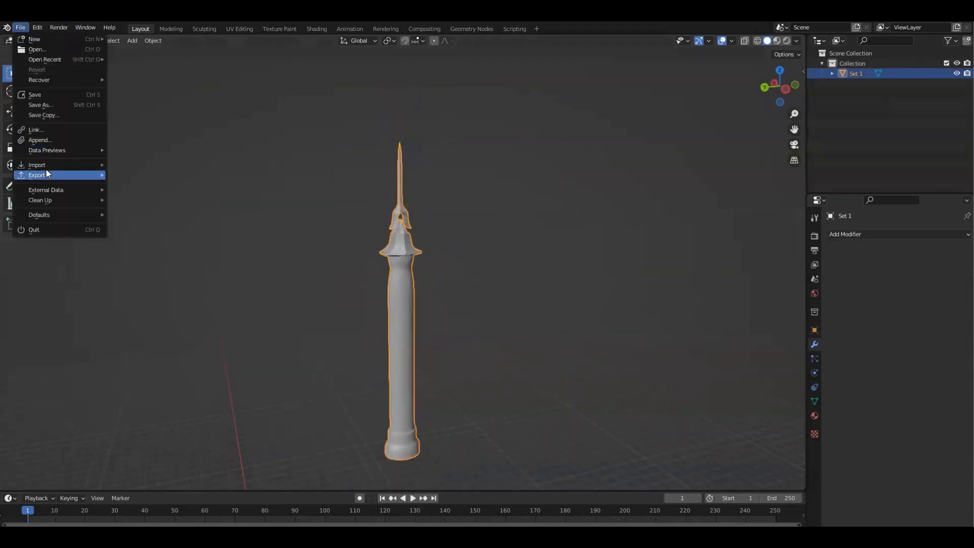
mouse_move(46, 168)
click(186, 266)
click(382, 183)
click(627, 415)
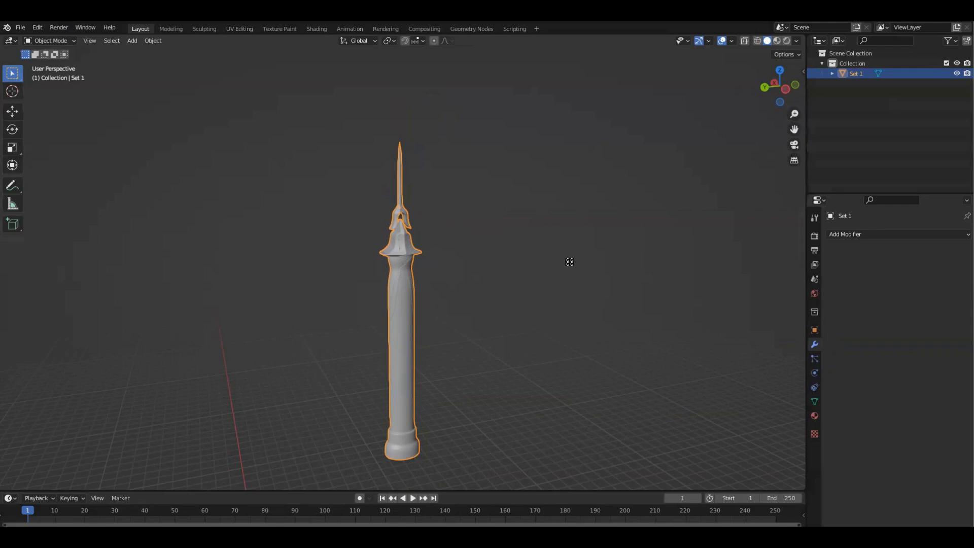
Step: Examine how the imported Set 2 framework sits against the Set 1 tower from several angles
middle_drag(528, 294, 563, 326)
click(503, 333)
middle_drag(377, 295, 412, 207)
scroll(426, 352, up, 3)
middle_drag(651, 266, 640, 223)
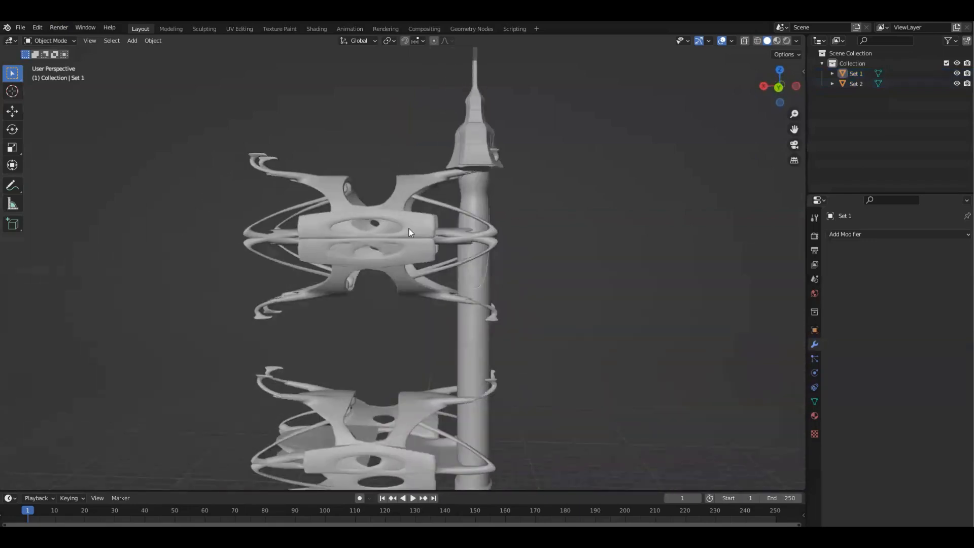
middle_drag(413, 245, 474, 142)
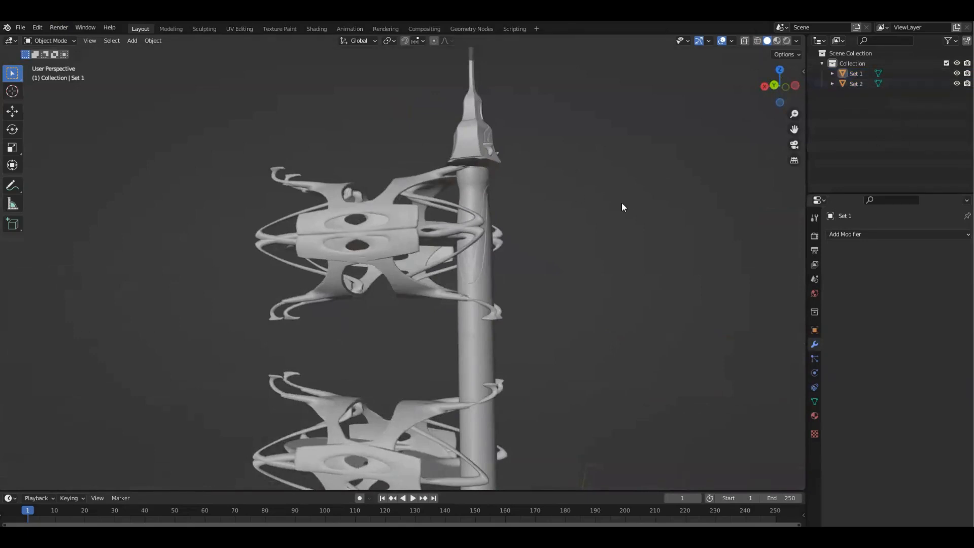
middle_drag(602, 207, 576, 216)
scroll(470, 278, up, 1)
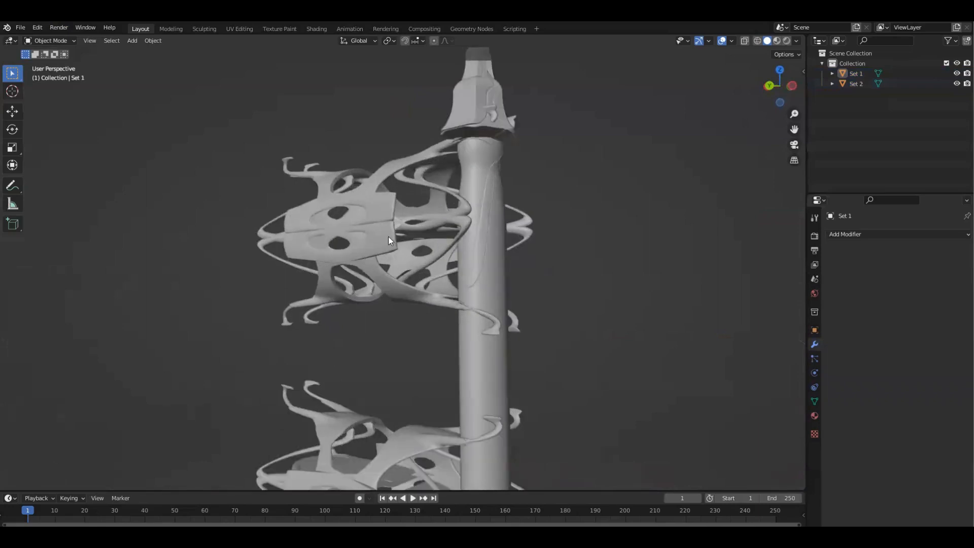
middle_drag(494, 142, 488, 176)
click(500, 125)
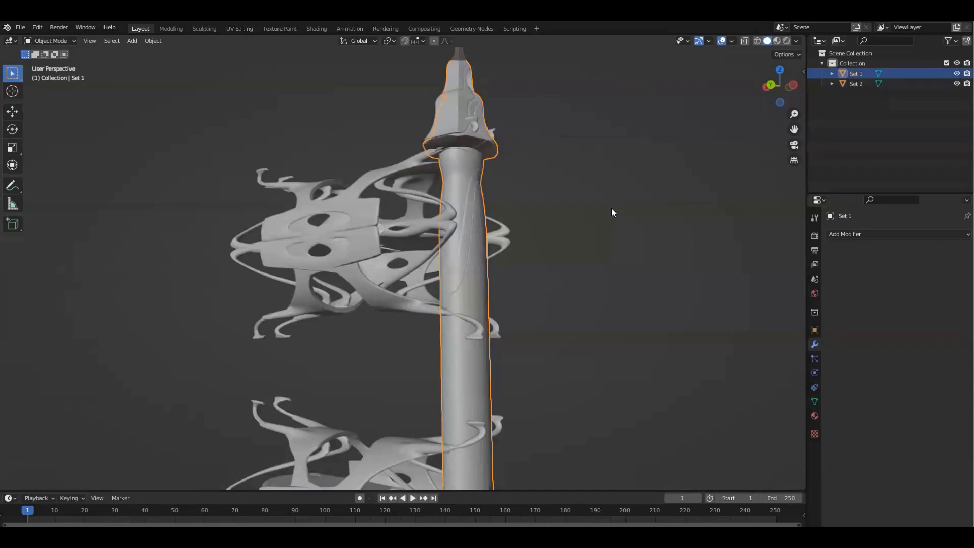
middle_drag(612, 212, 433, 245)
shift+middle_drag(506, 300, 528, 261)
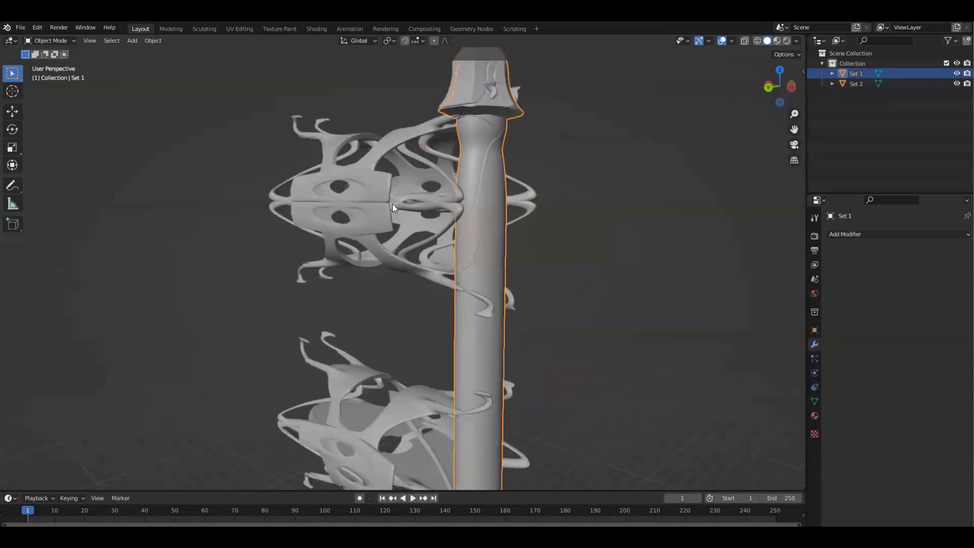
Step: Add a Decimate modifier to Set 2 with a ratio of 0.2
click(370, 197)
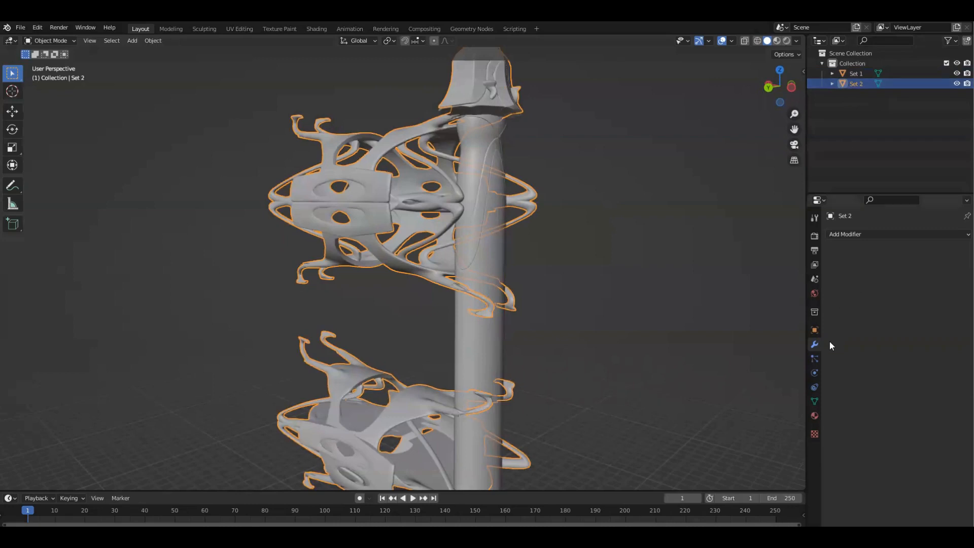
click(858, 236)
click(756, 309)
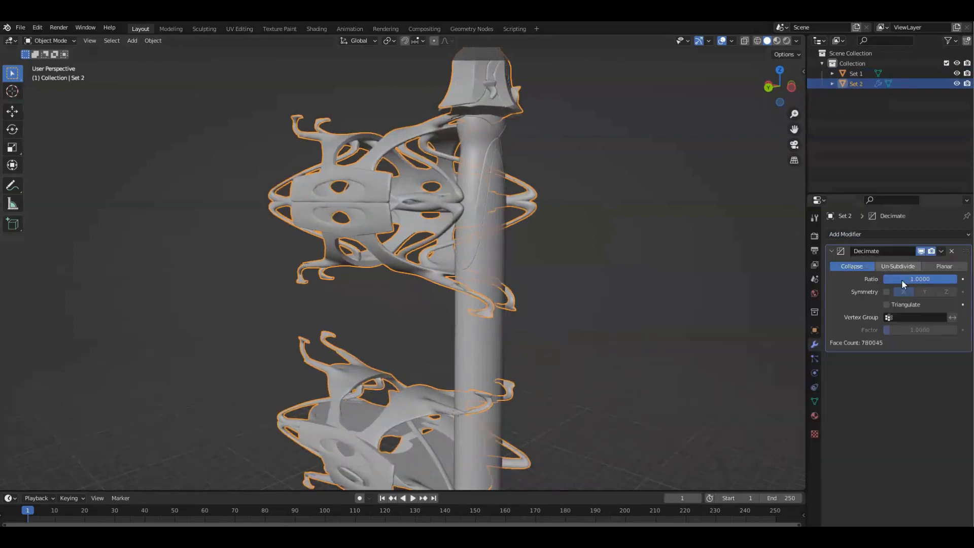
click(928, 280)
text(.2)
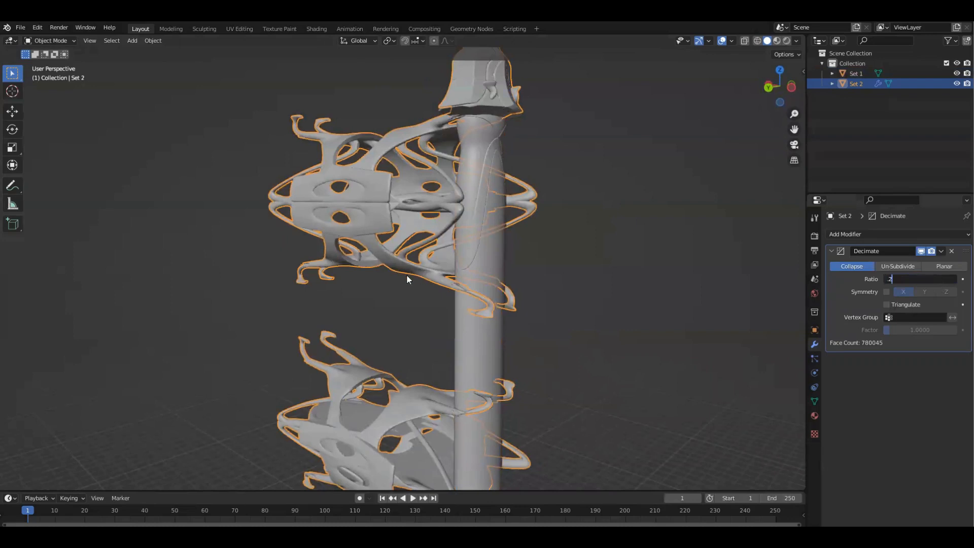
key(Return)
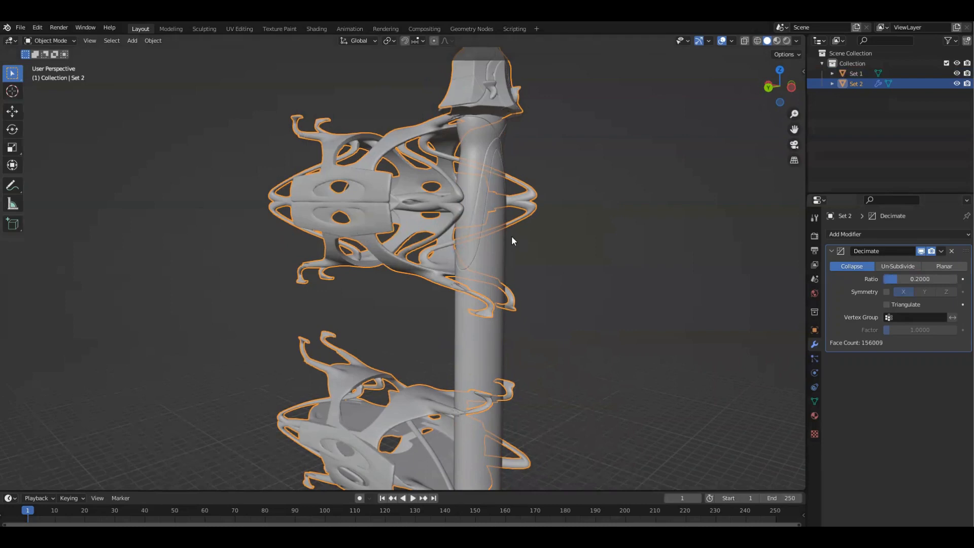
Step: Inspect Set 2's curved panels up close and set its Decimate ratio to 0.4
middle_drag(569, 263, 500, 218)
scroll(518, 304, up, 6)
middle_drag(485, 258, 906, 301)
click(933, 279)
key(BackSpace)
text(.4)
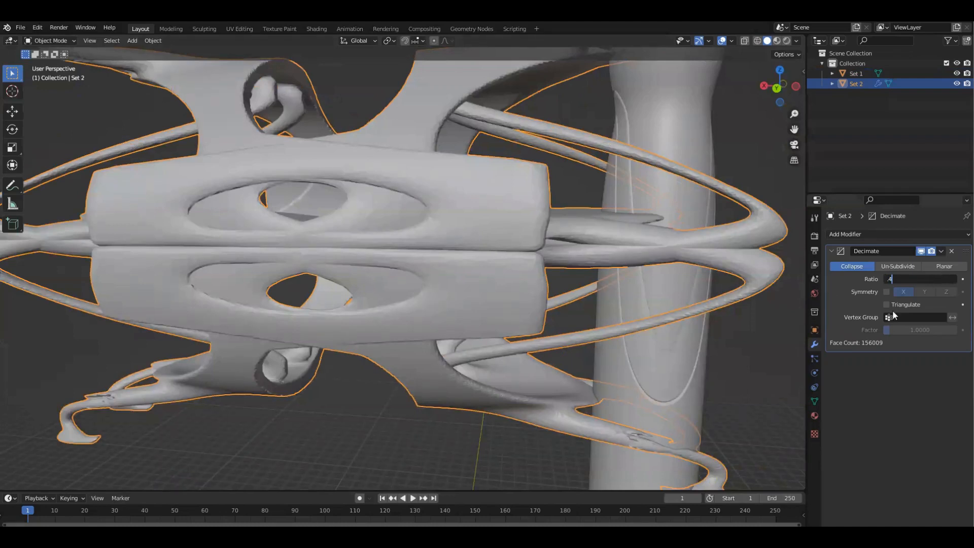
key(Return)
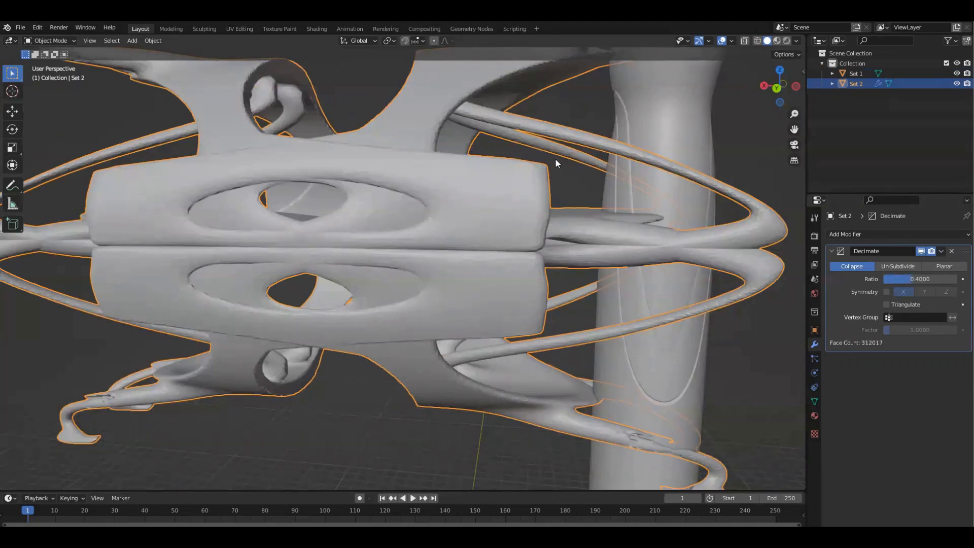
Step: Check Set 2's panels and curved struts, and shade the object smooth
middle_drag(592, 196, 485, 172)
middle_drag(440, 226, 428, 248)
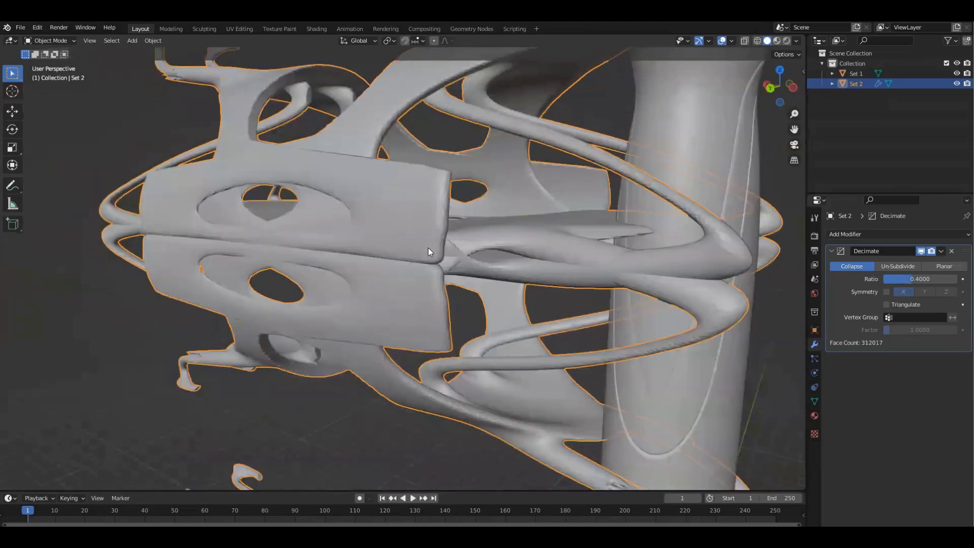
middle_drag(423, 282, 440, 267)
right_click(439, 267)
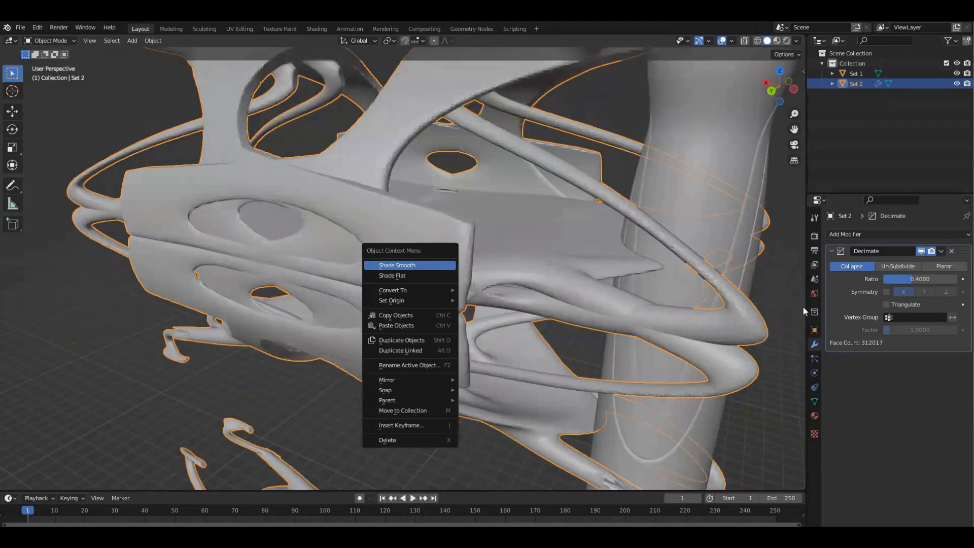
mouse_move(568, 306)
middle_down()
mouse_move(561, 330)
mouse_move(583, 304)
middle_up()
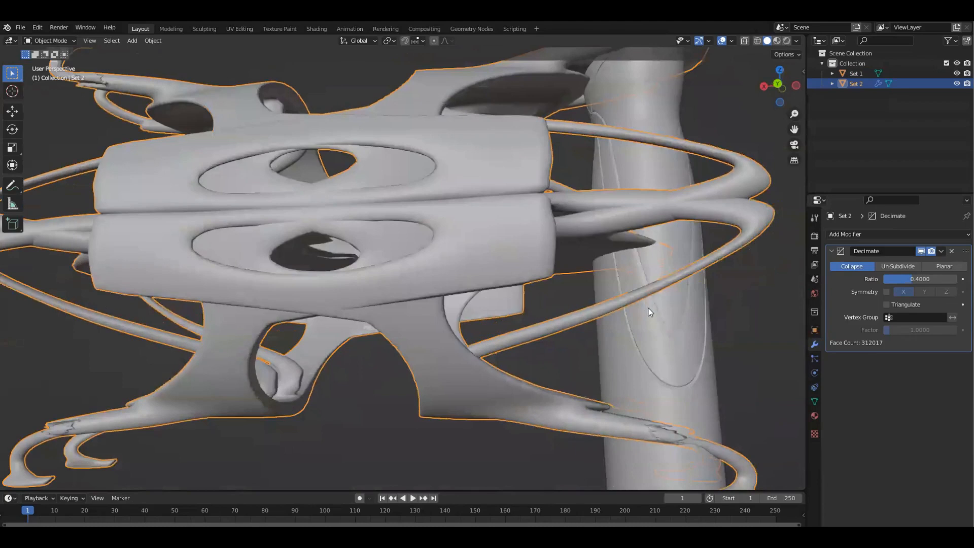
Step: Inspect the smoothed framework from the side and below, and apply Set 2's Decimate modifier
middle_drag(649, 310, 568, 164)
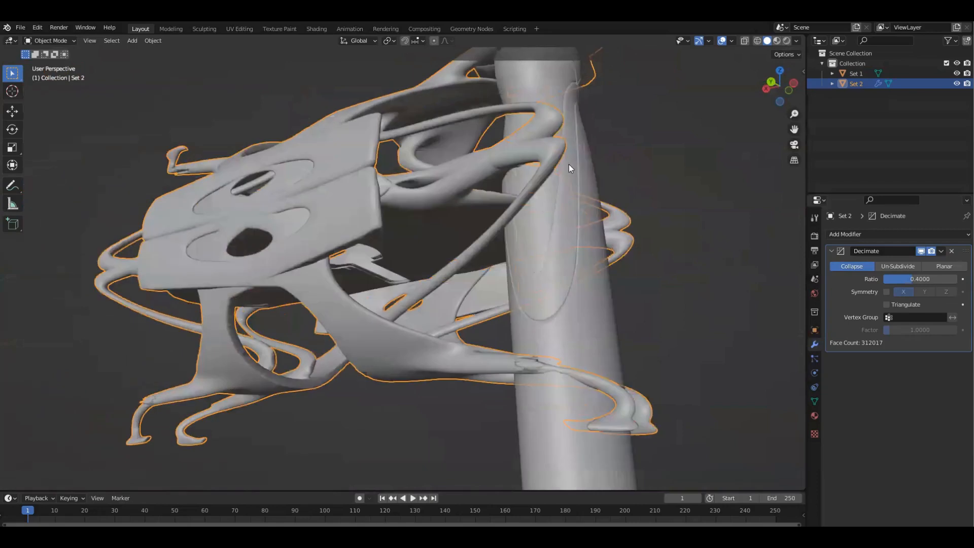
middle_drag(567, 222, 330, 201)
middle_drag(452, 234, 880, 303)
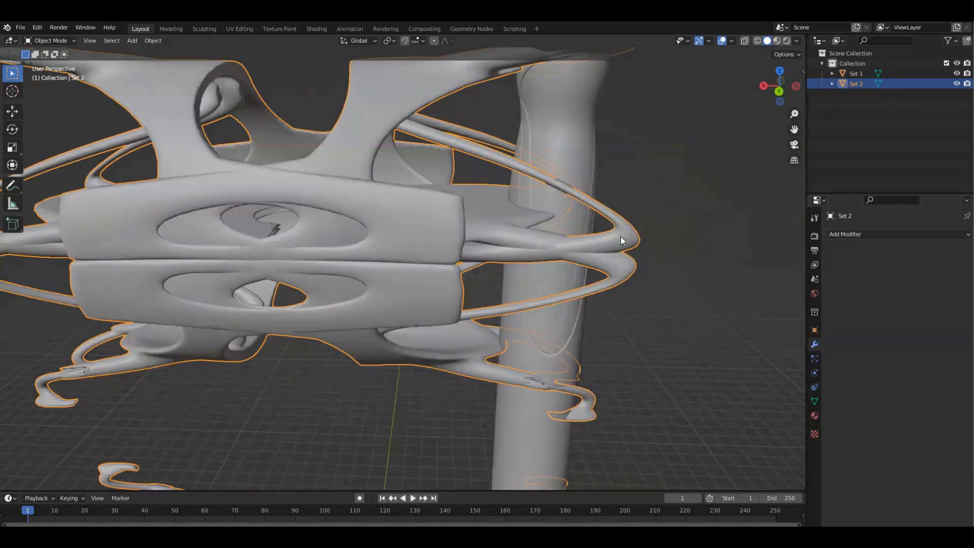
Step: Look over the whole tower with the decimated Set 2 and the fully assembled palace model
scroll(617, 234, down, 7)
shift+middle_drag(591, 311, 624, 322)
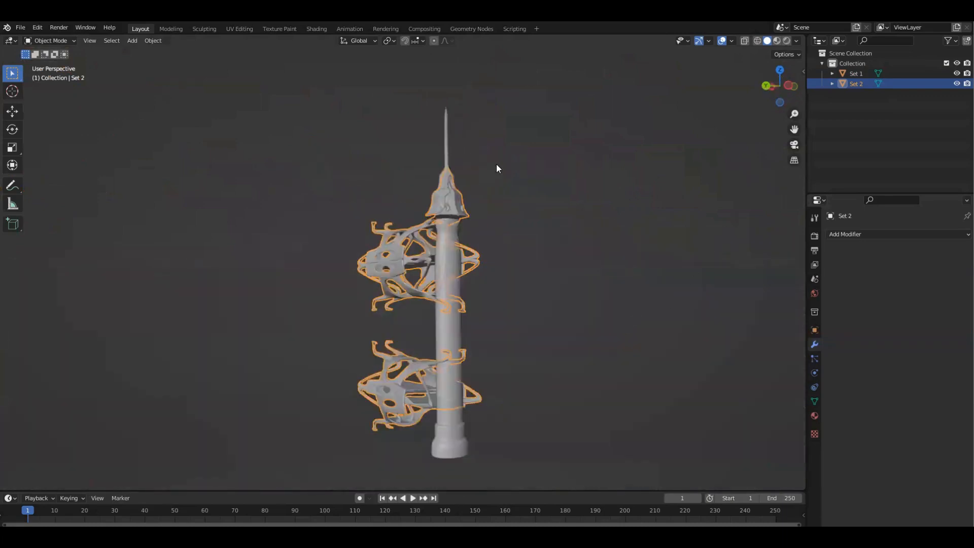
middle_drag(449, 262, 556, 279)
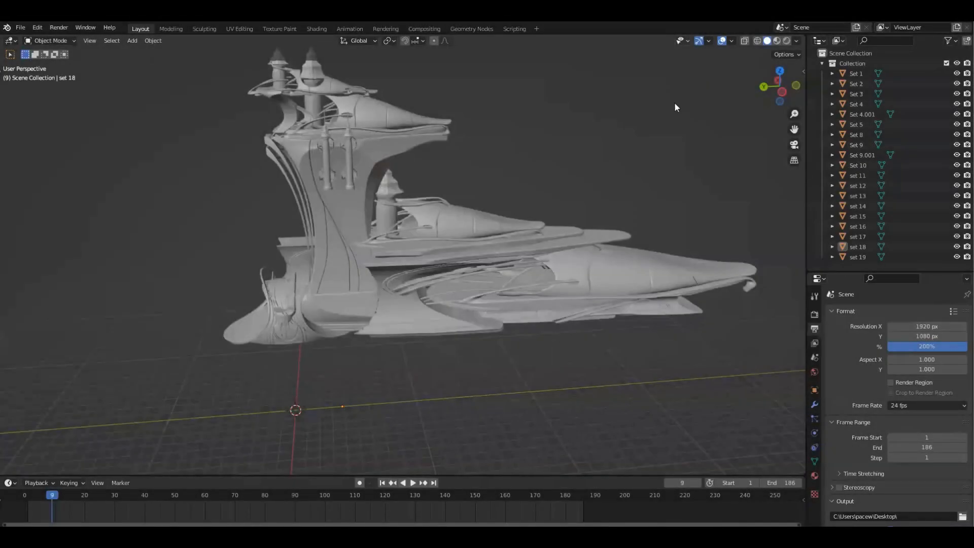
middle_drag(501, 300, 524, 320)
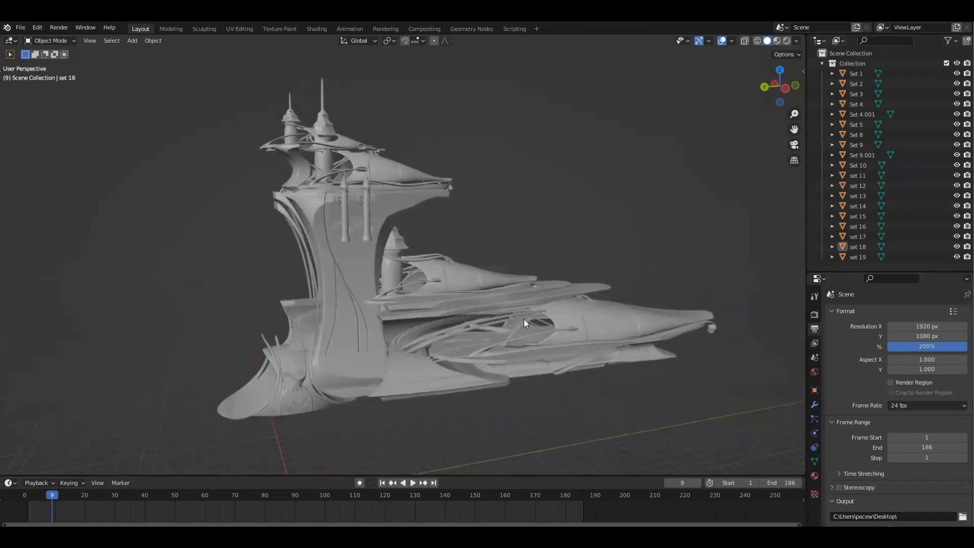
scroll(494, 289, up, 5)
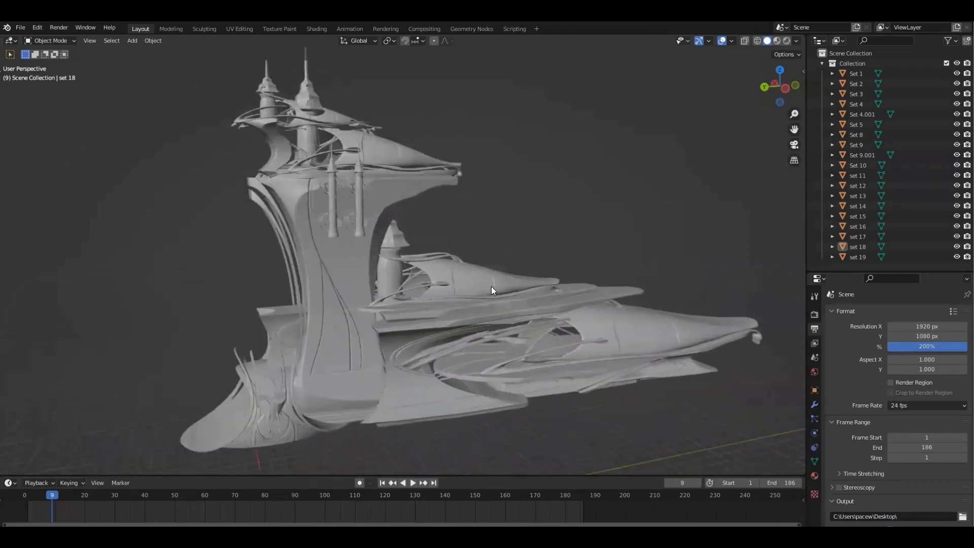
Step: Select set 19, the upper hull, and examine its mesh density in Edit Mode
click(440, 165)
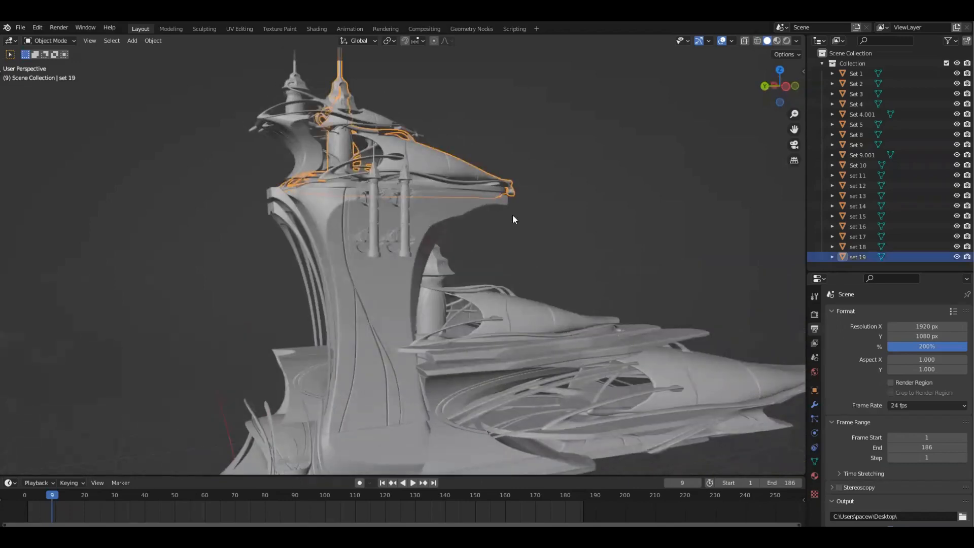
mouse_move(568, 263)
middle_down()
mouse_move(554, 272)
mouse_move(562, 261)
middle_up()
scroll(536, 254, up, 3)
key(Tab)
middle_drag(571, 301, 475, 270)
scroll(485, 291, up, 3)
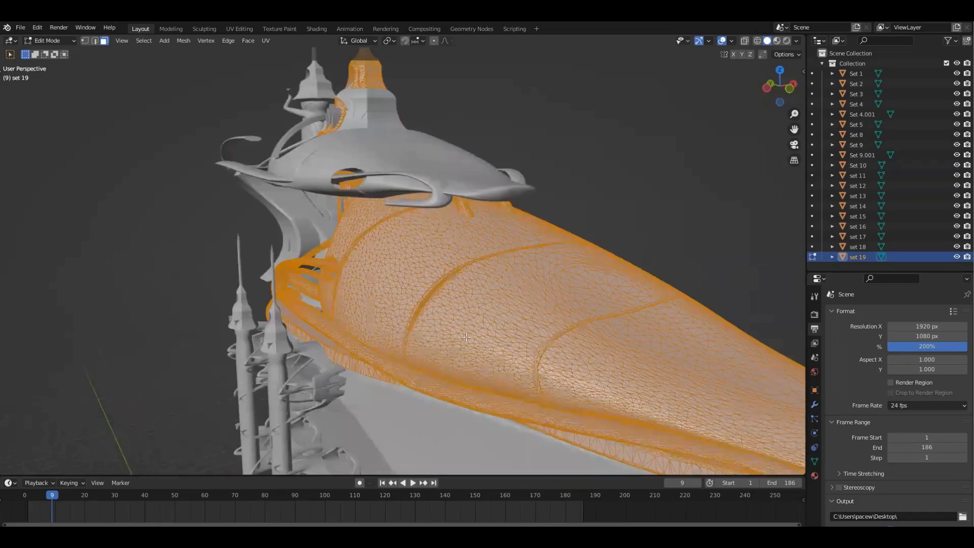
scroll(563, 332, down, 5)
key(Tab)
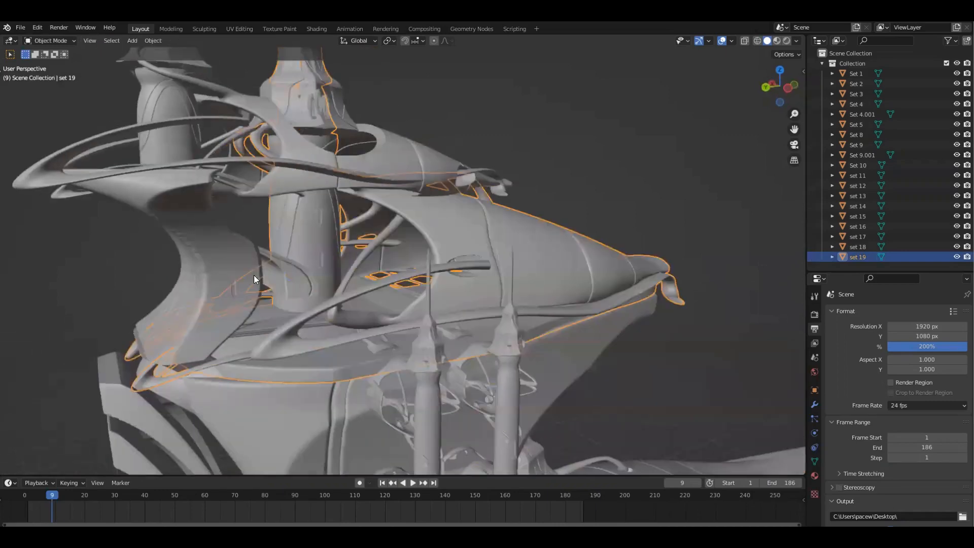
Step: Select Set 4 and examine its curved wall and the frameworks beside the small towers
click(263, 215)
shift+middle_drag(592, 304, 586, 275)
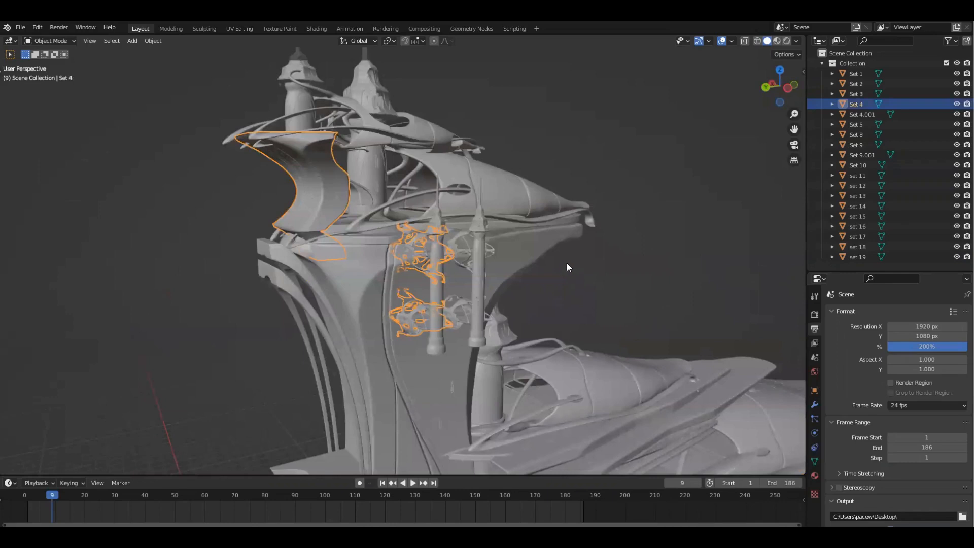
middle_drag(589, 276, 333, 184)
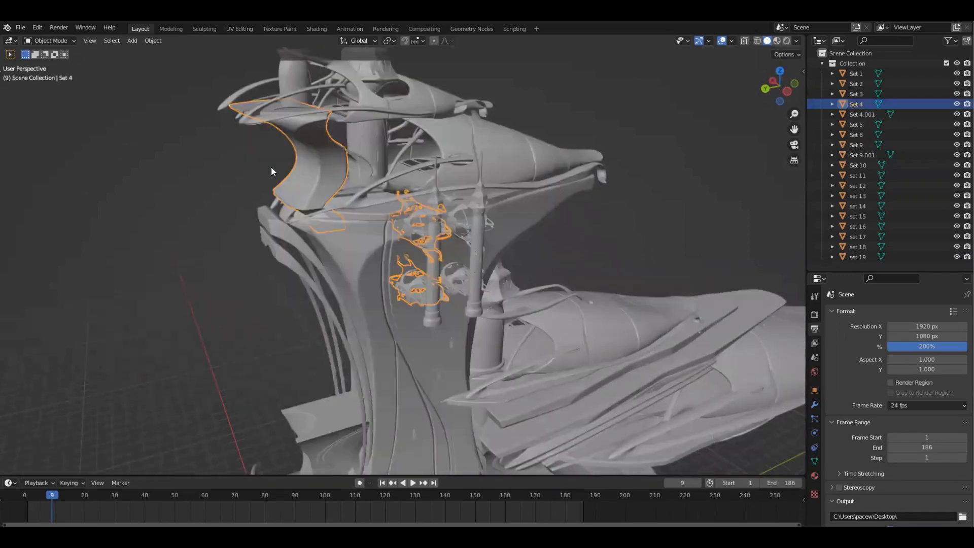
scroll(442, 271, down, 3)
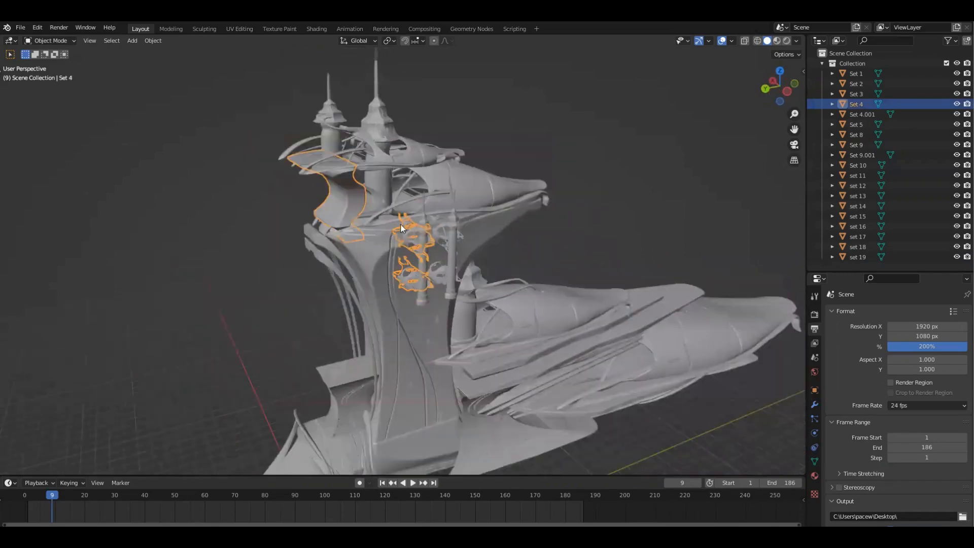
scroll(401, 225, up, 2)
middle_drag(420, 232, 445, 210)
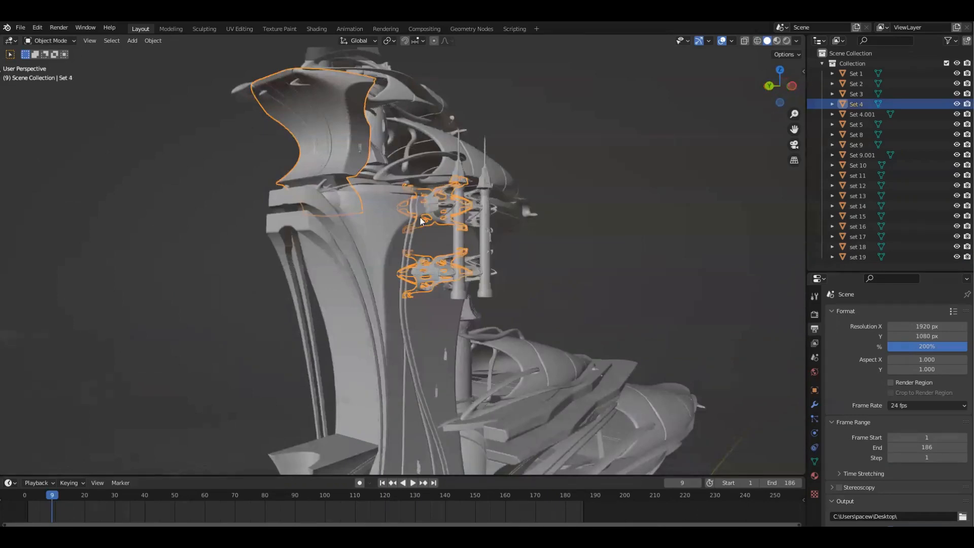
middle_drag(524, 261, 573, 241)
Step: Select Set 9 at the palace's base and test-move it to check which parts belong to it
click(617, 284)
middle_drag(617, 284, 383, 343)
click(510, 251)
click(345, 361)
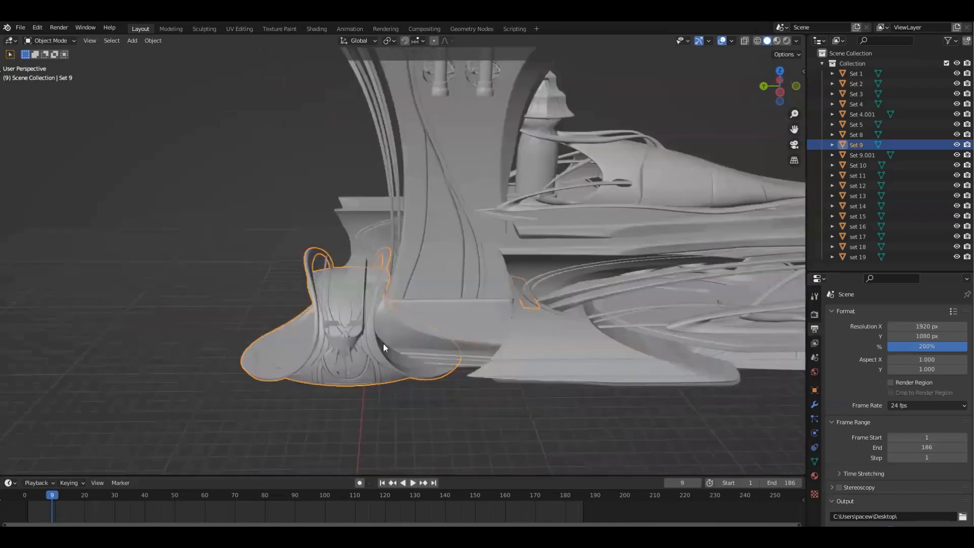
scroll(383, 343, up, 2)
key(g)
right_click(550, 300)
middle_drag(550, 300, 425, 297)
middle_drag(455, 255, 423, 209)
Step: Separate the curved wall below the top deck from Set 4 into its own object
click(346, 188)
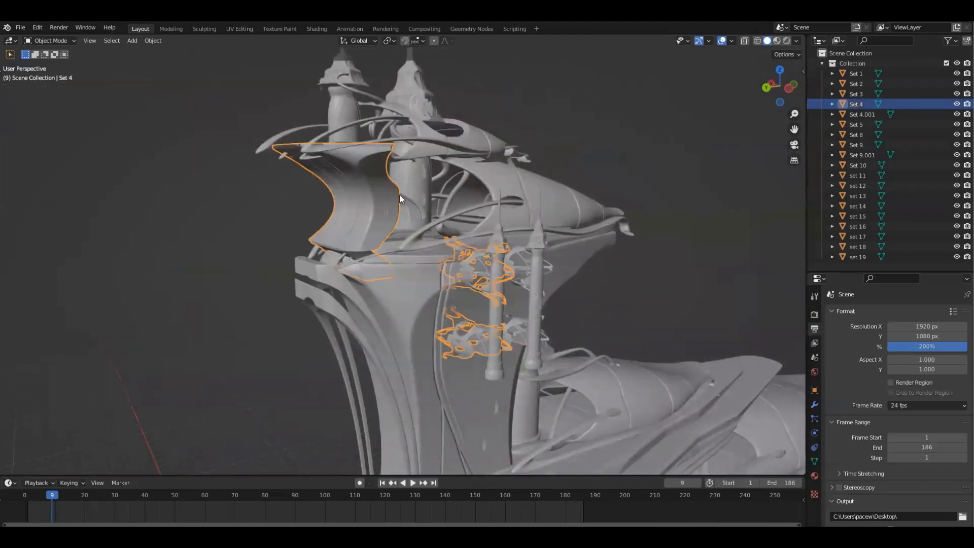
key(Tab)
scroll(501, 237, up, 3)
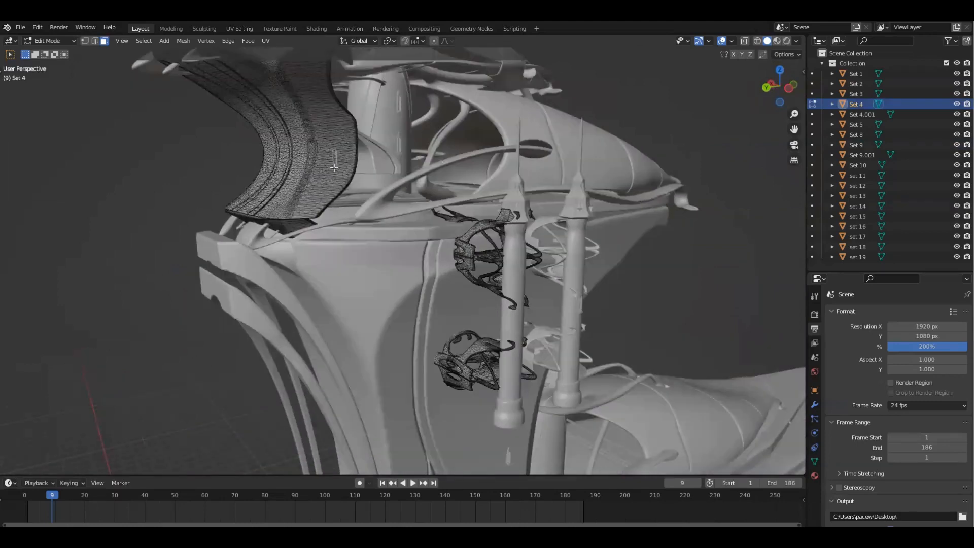
scroll(334, 167, down, 3)
key(l)
middle_drag(335, 172, 429, 149)
key(l)
key(l)
middle_drag(508, 225, 432, 196)
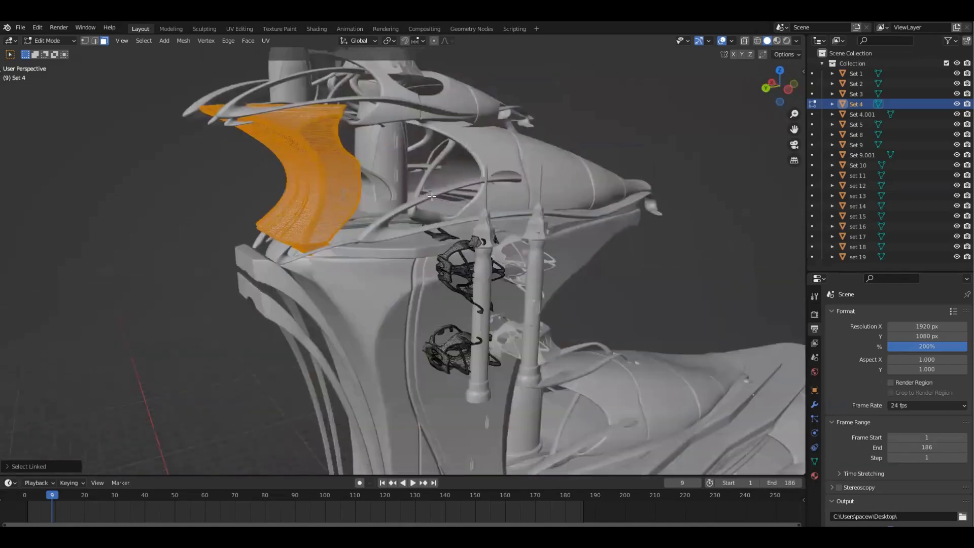
key(p)
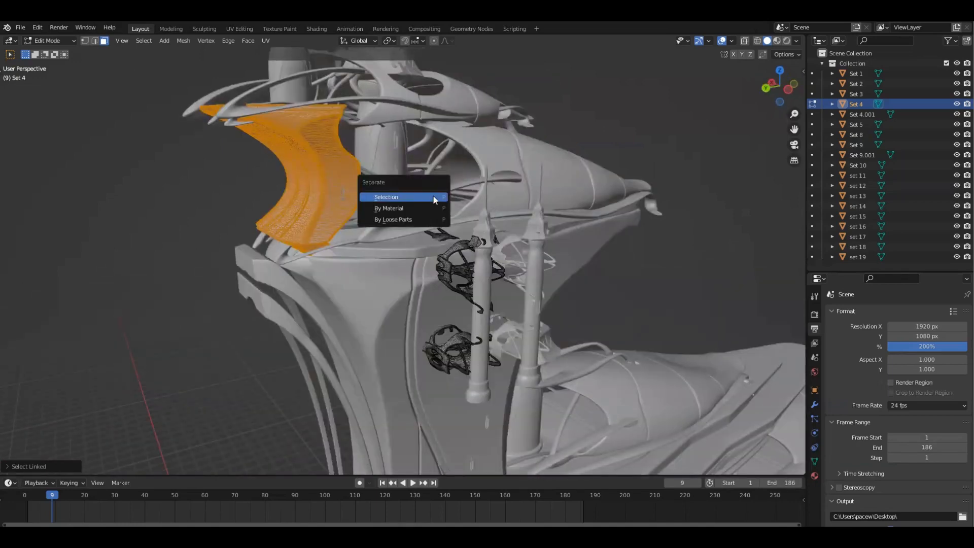
click(434, 196)
key(Tab)
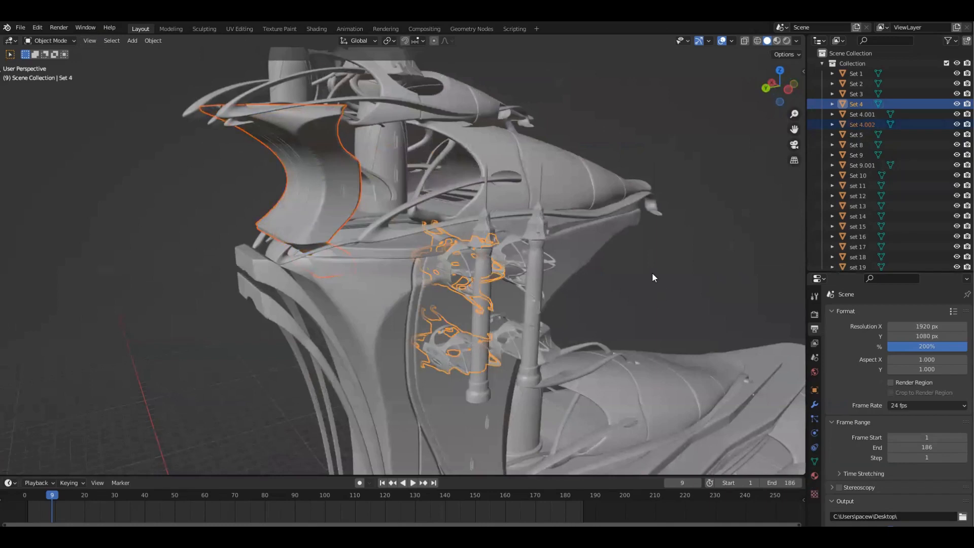
Step: Select the separated wall, the windows and the tower frameworks in turn to check which parts each object contains
click(652, 272)
middle_drag(261, 233, 361, 175)
click(362, 178)
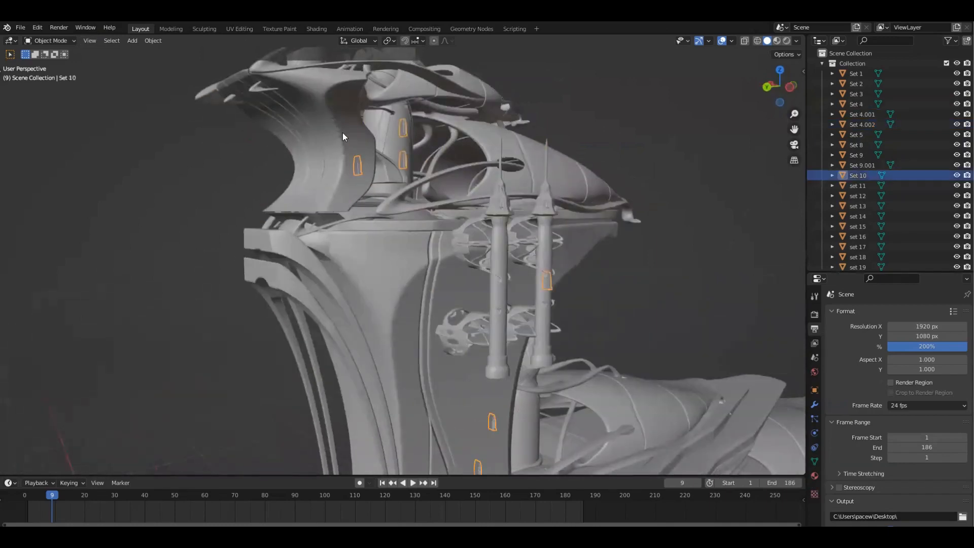
click(343, 133)
middle_drag(420, 167, 417, 249)
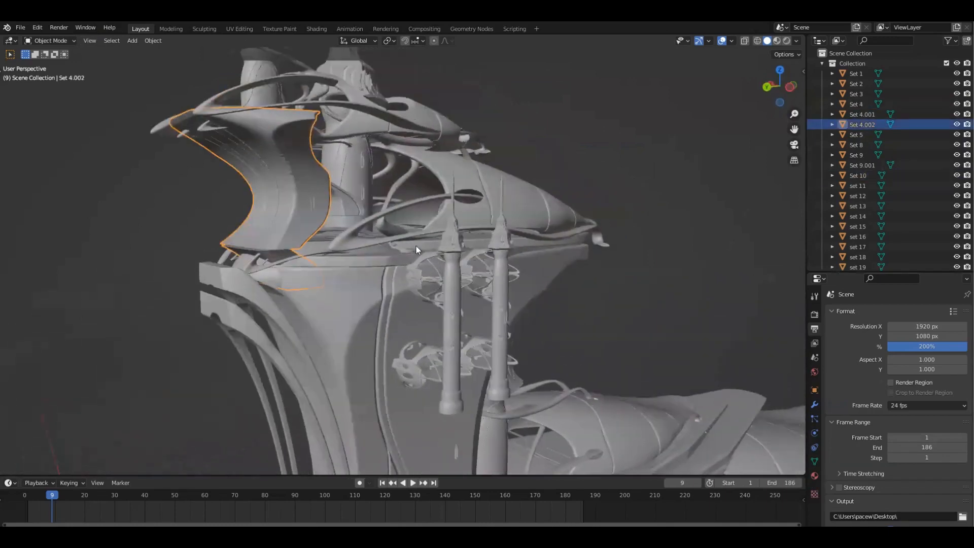
click(411, 278)
middle_drag(451, 277, 524, 300)
click(455, 275)
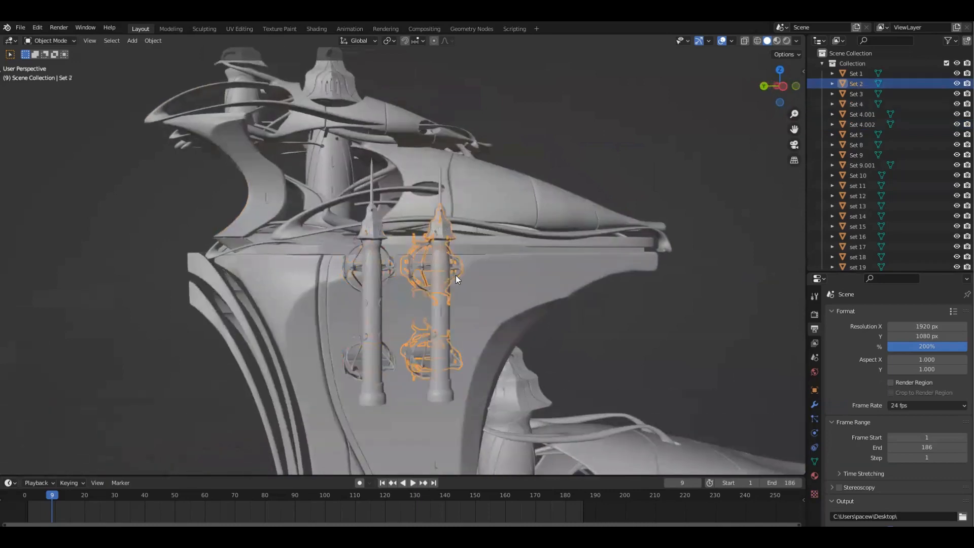
middle_drag(475, 281, 393, 277)
click(393, 269)
click(388, 270)
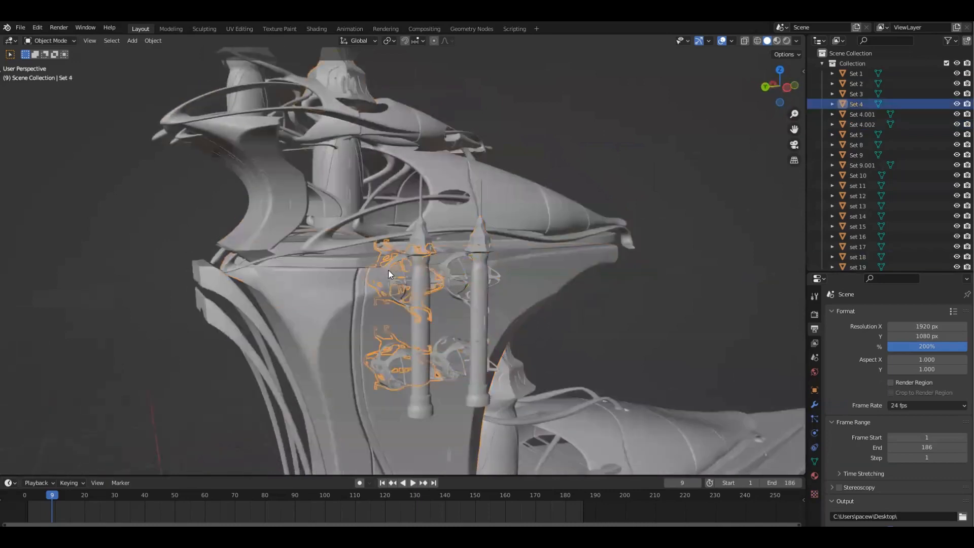
Step: Select Set 9 at the palace's base and open its mesh for editing
scroll(389, 270, down, 5)
middle_drag(417, 202, 290, 411)
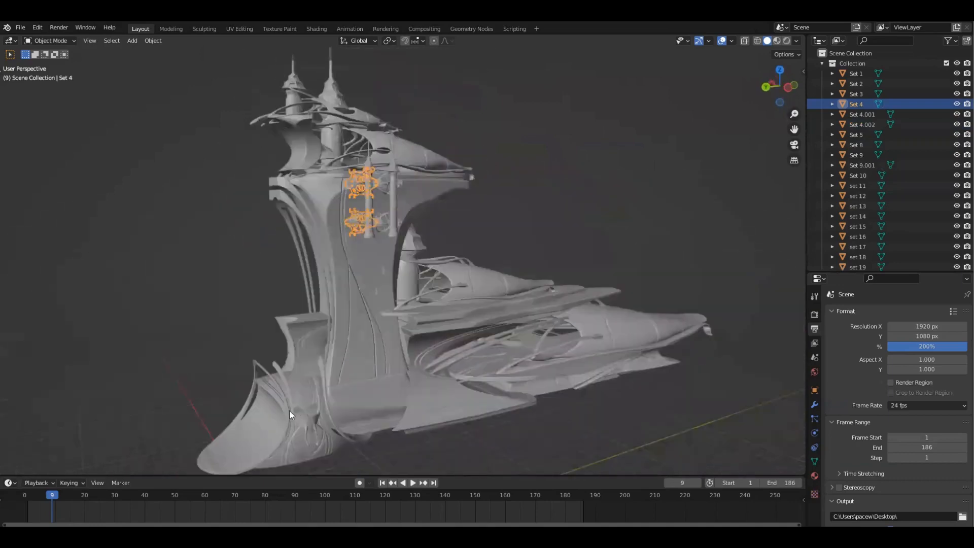
click(291, 411)
middle_drag(553, 401, 537, 295)
key(Tab)
middle_drag(583, 268, 481, 297)
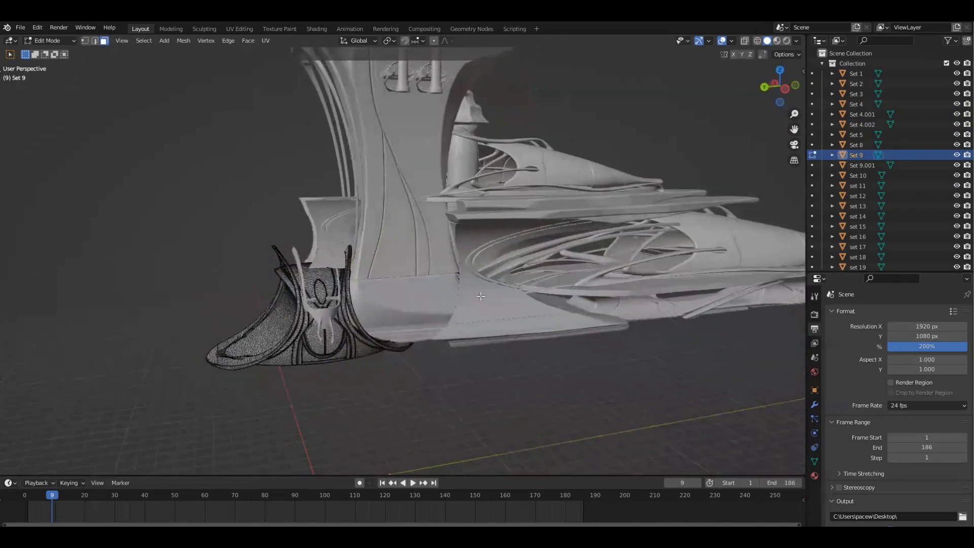
scroll(543, 304, up, 1)
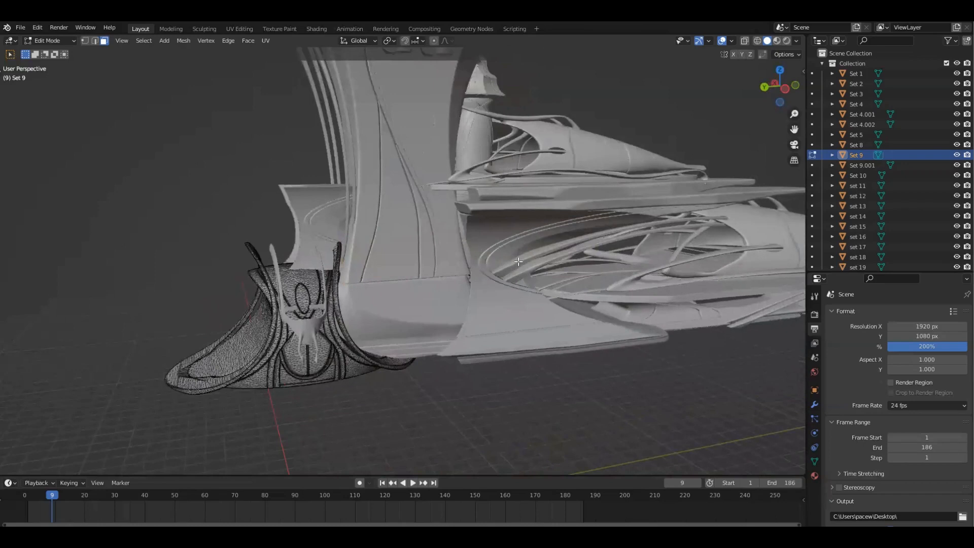
Step: Using X-ray display, delete the vertices of Set 9's stray piece inside the palace body, and return to solid Object Mode
key(alt+z)
middle_drag(554, 273, 687, 444)
middle_drag(670, 351, 506, 342)
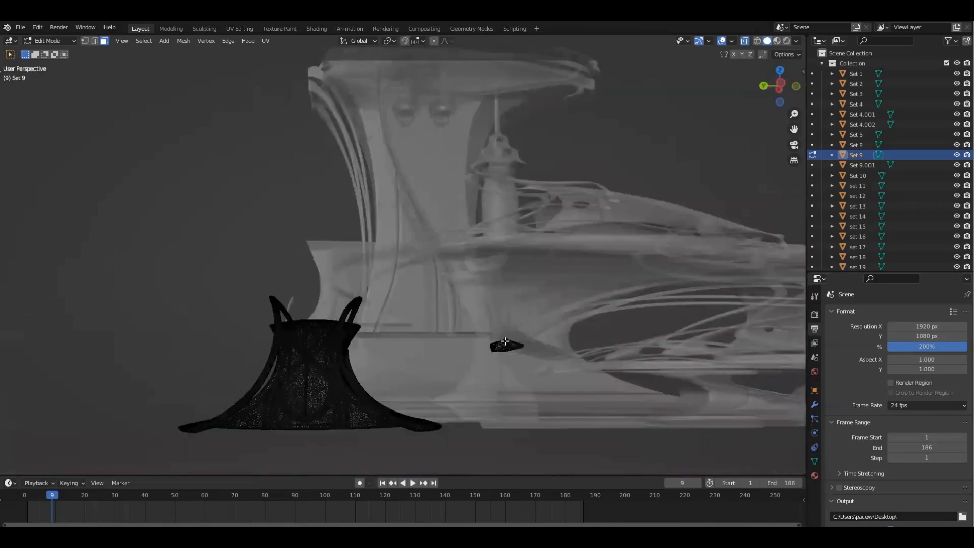
key(l)
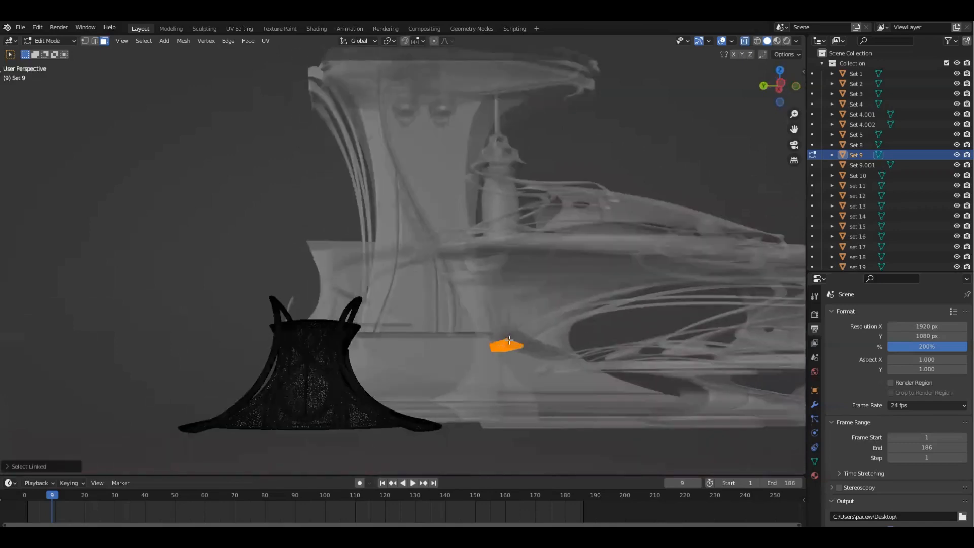
key(x)
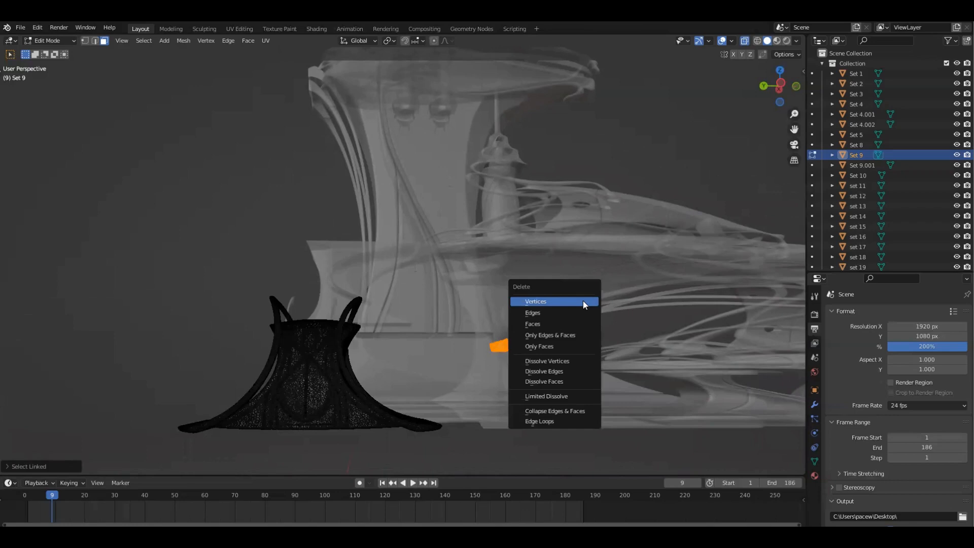
click(583, 301)
mouse_move(583, 301)
middle_down()
mouse_move(541, 306)
mouse_move(538, 324)
mouse_move(464, 320)
middle_up()
key(Tab)
key(alt+z)
click(693, 268)
Step: Select set 19 near the top and look over the whole palace from the side
middle_drag(543, 246, 617, 316)
click(457, 181)
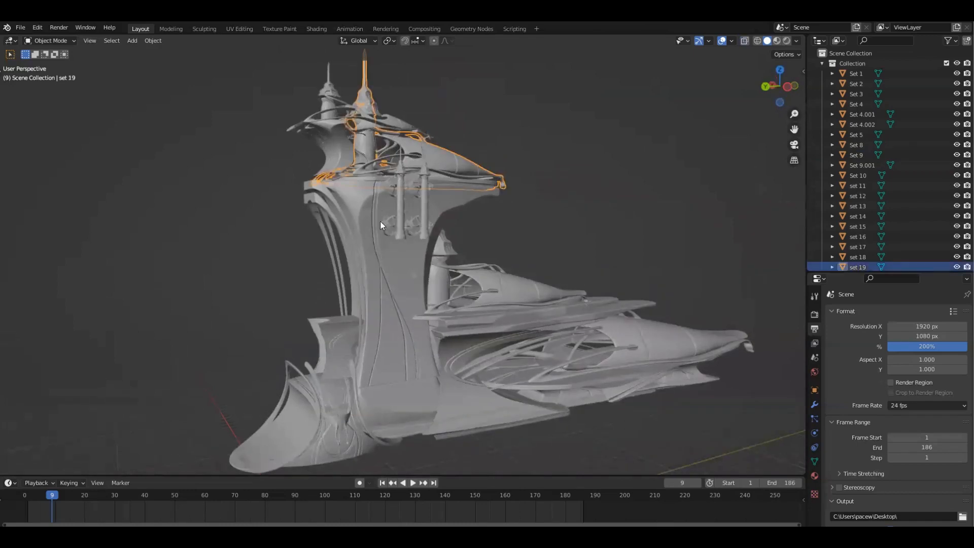
click(497, 295)
middle_drag(488, 289, 616, 330)
scroll(505, 283, down, 3)
scroll(583, 310, up, 4)
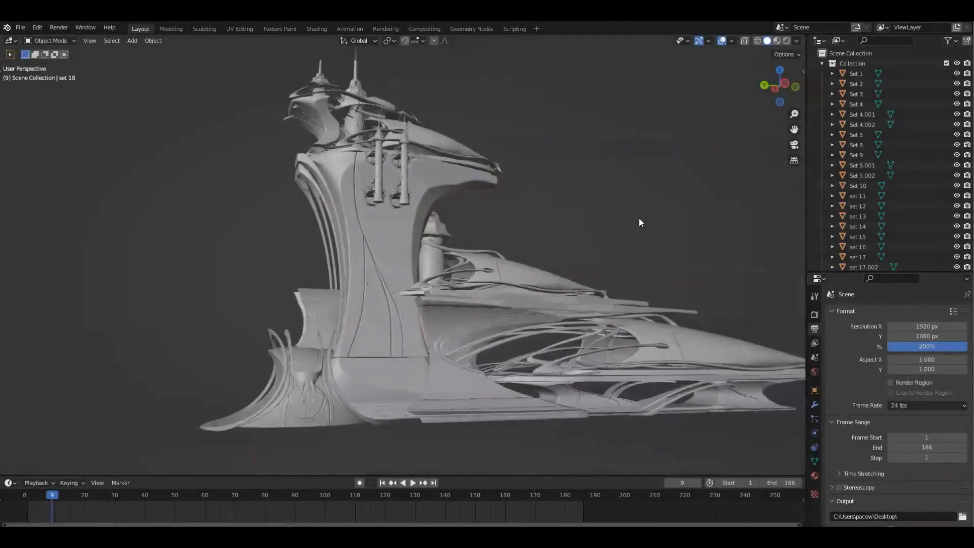
Step: Join the main tower body, set 18, into the set 17.003 piece at the tower's upper corner
click(410, 188)
shift+middle_drag(410, 188, 501, 135)
scroll(501, 135, up, 2)
click(502, 135)
scroll(586, 218, down, 1)
scroll(570, 204, down, 2)
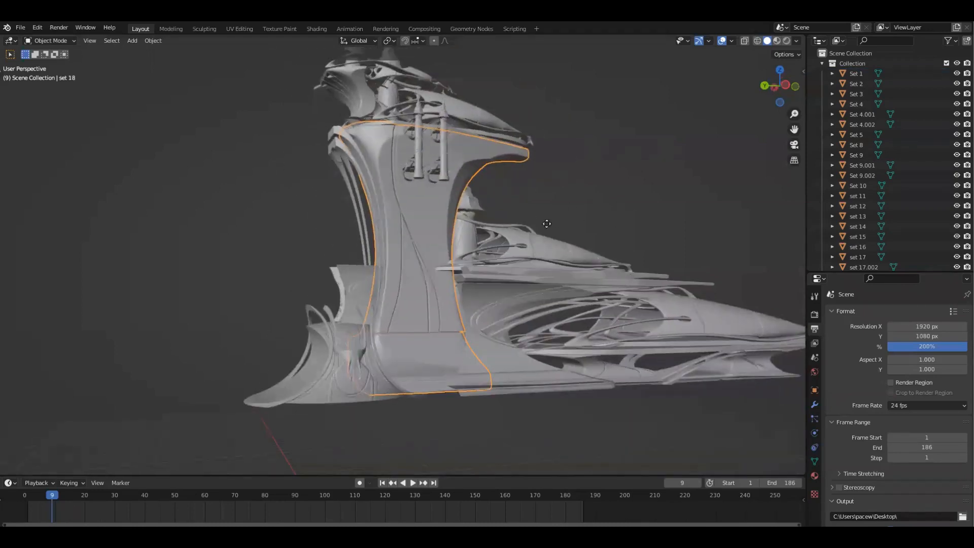
scroll(430, 162, up, 2)
shift+middle_drag(412, 147, 474, 226)
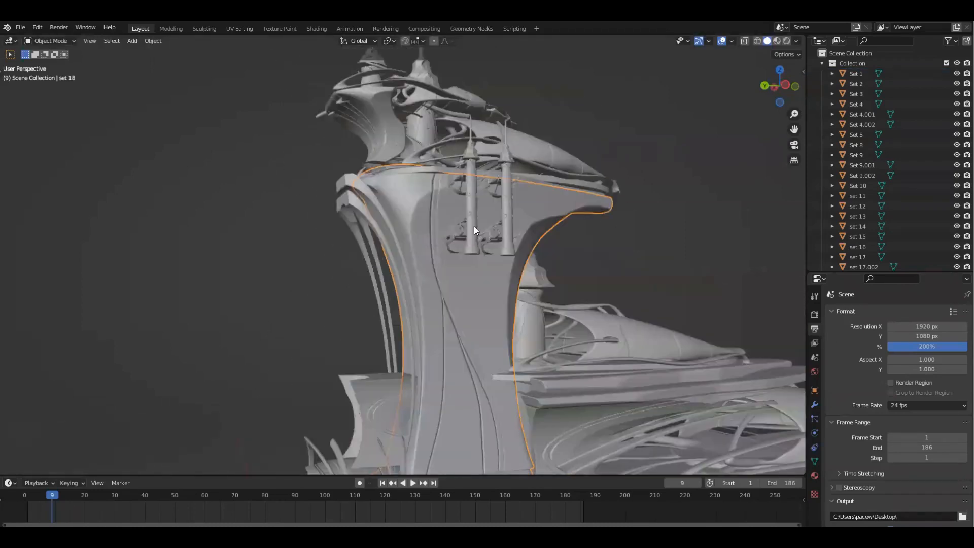
middle_drag(421, 188, 403, 185)
click(367, 181)
scroll(416, 221, down, 1)
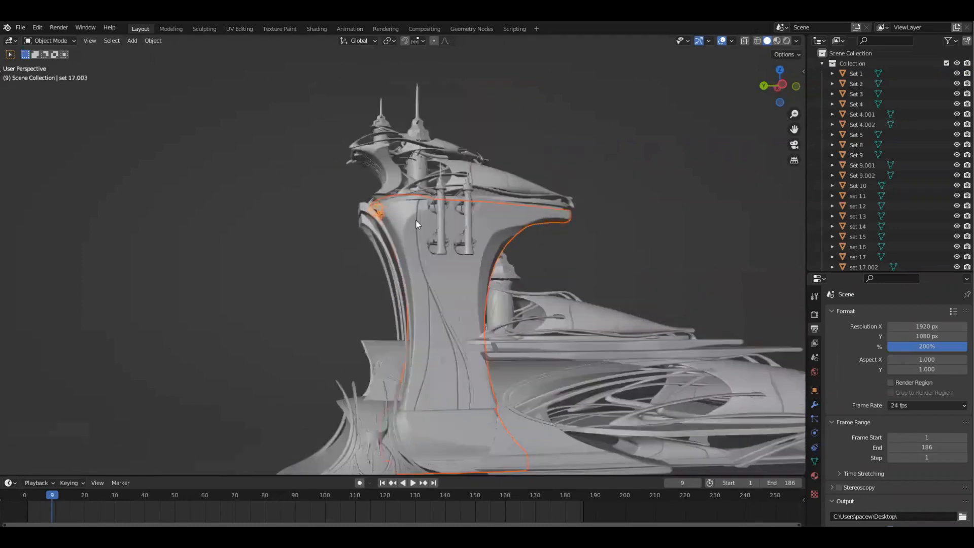
middle_drag(481, 216, 511, 236)
Step: Reselect the joined tower and test-move it to check that its parts form one object
click(608, 229)
middle_drag(579, 279, 599, 276)
click(512, 223)
key(g)
right_click(508, 251)
Step: Examine the joined tower body's connected mesh pieces one at a time in Edit Mode, and return to Object Mode
shift+middle_drag(558, 330, 447, 240)
scroll(546, 272, up, 2)
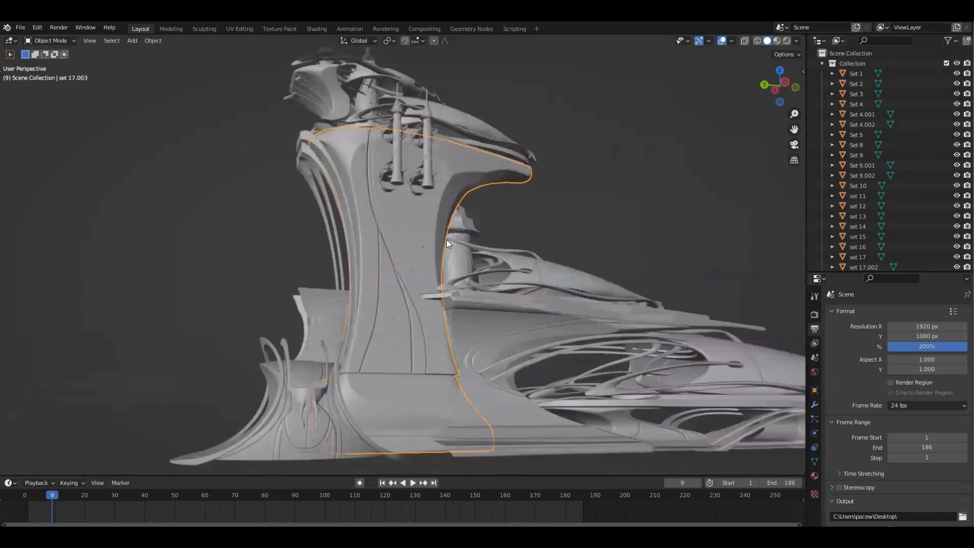
key(Tab)
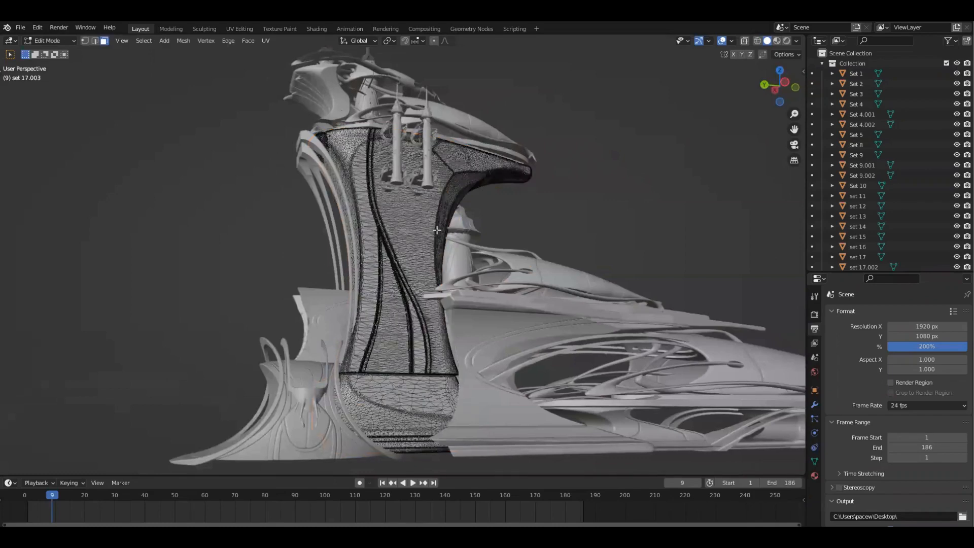
key(l)
middle_drag(504, 200, 497, 208)
middle_drag(449, 369, 330, 134)
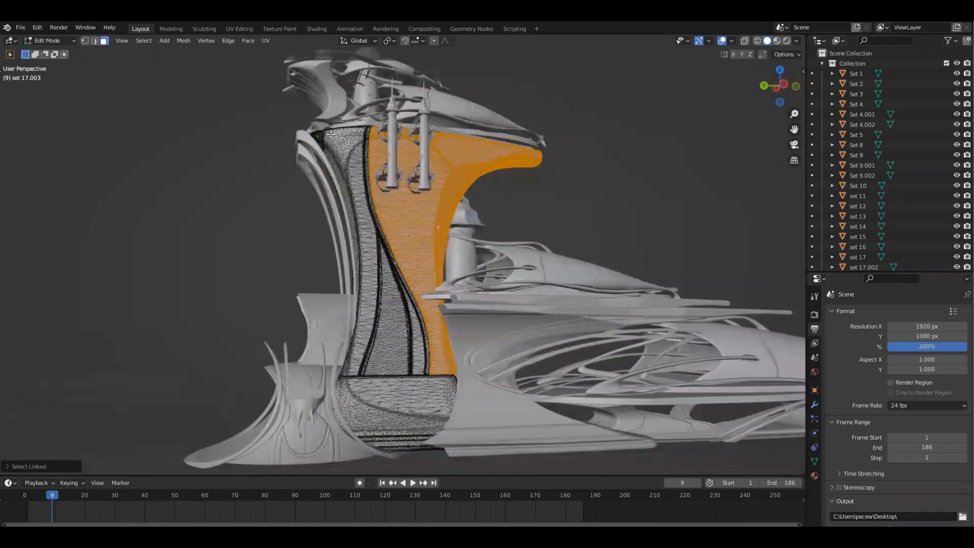
middle_drag(446, 189, 432, 228)
key(alt+a)
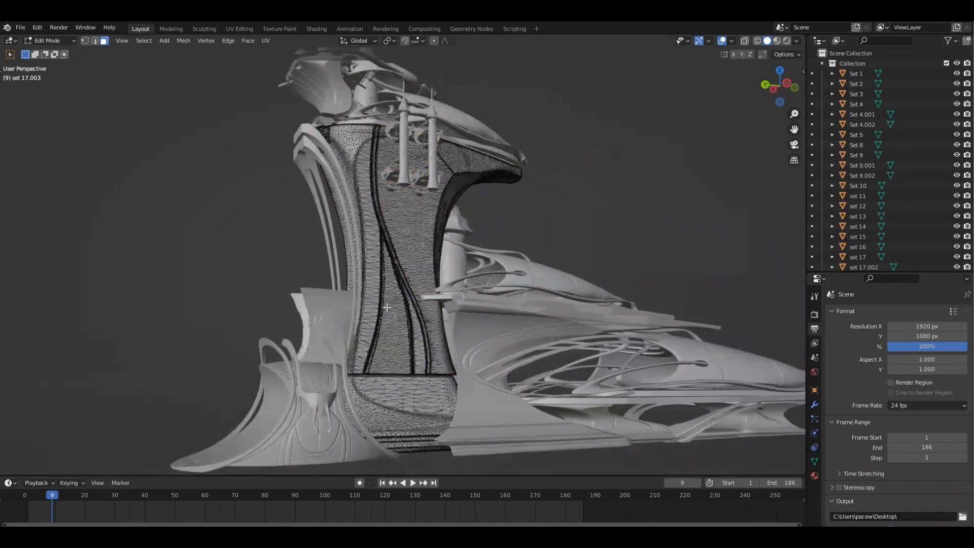
key(l)
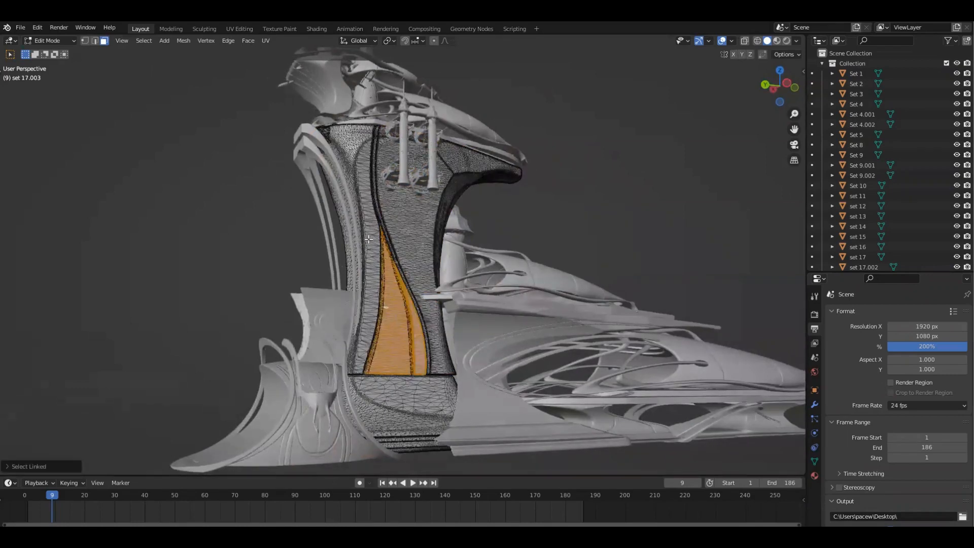
key(alt+a)
key(l)
key(Tab)
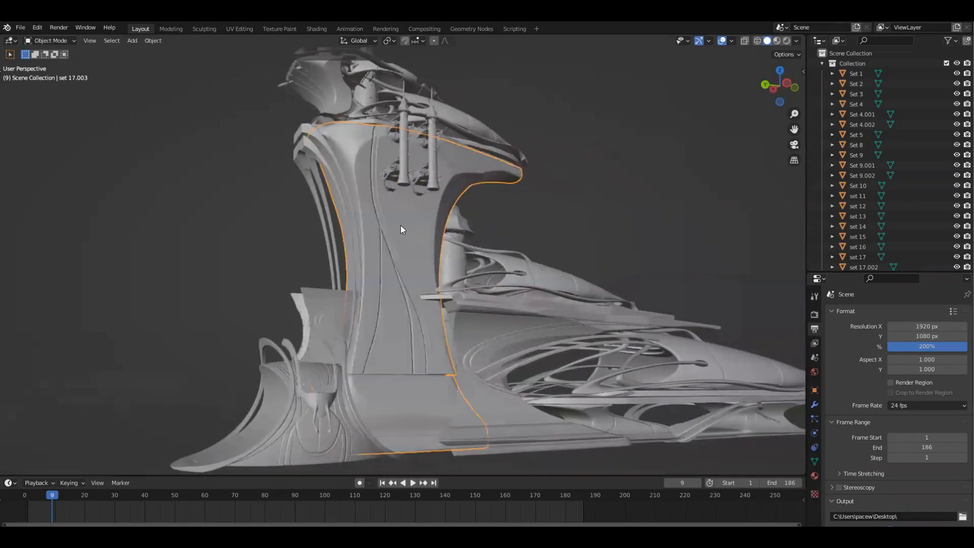
Step: Select the palace's upper pieces, Set 5 and set 19, in turn and test-move set 19 to check what it includes
key(alt+a)
scroll(629, 233, down, 3)
middle_drag(632, 223, 470, 283)
click(378, 219)
click(343, 253)
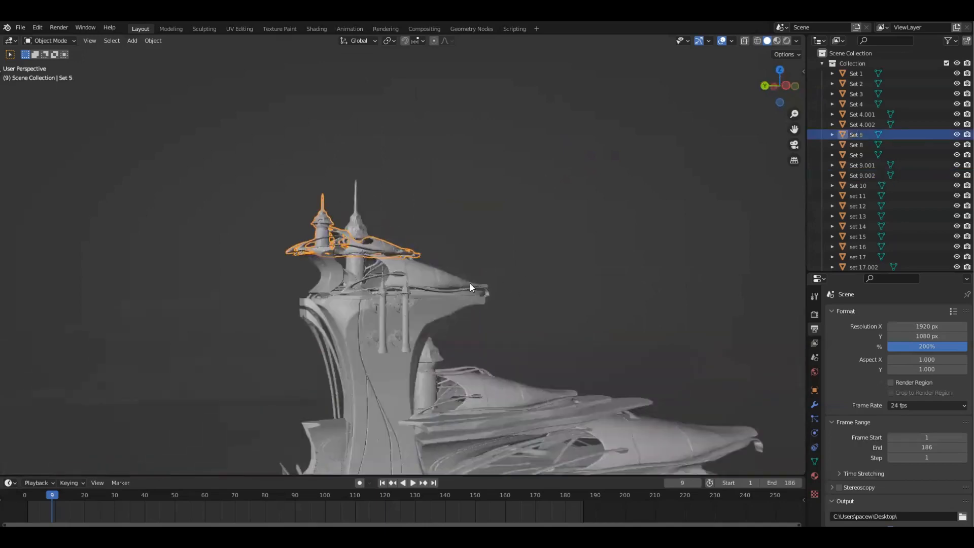
click(355, 230)
scroll(367, 243, up, 3)
key(g)
key(Escape)
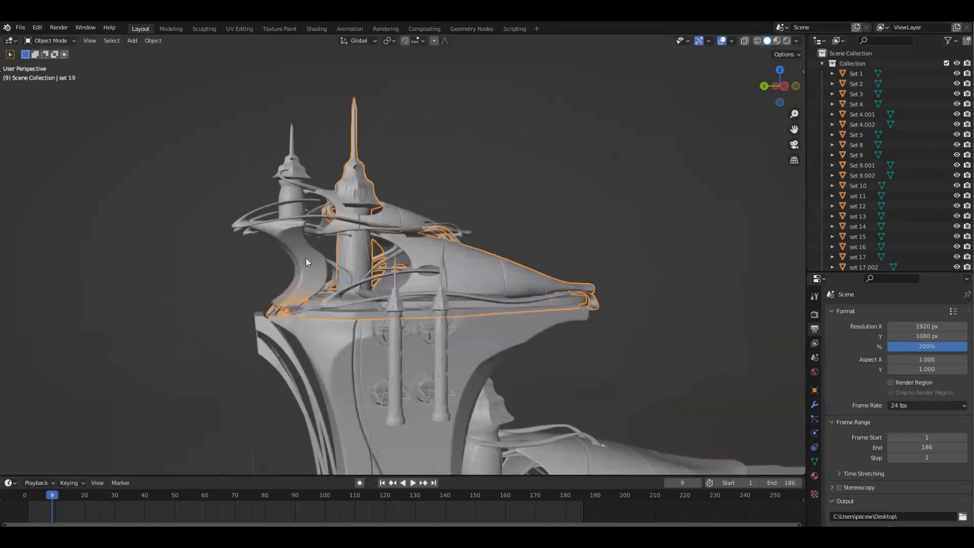
Step: Separate the three Set 10 windows on the main tower body into their own object
shift+middle_drag(447, 345, 416, 63)
click(404, 298)
scroll(405, 297, up, 3)
shift+middle_drag(355, 304, 436, 313)
click(407, 222)
scroll(436, 312, down, 4)
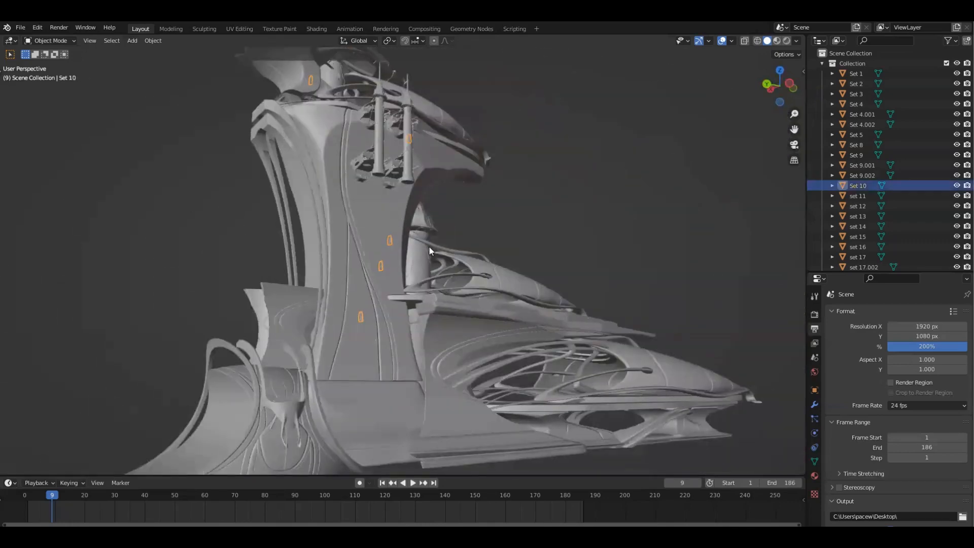
shift+middle_drag(428, 246, 435, 306)
scroll(355, 349, up, 5)
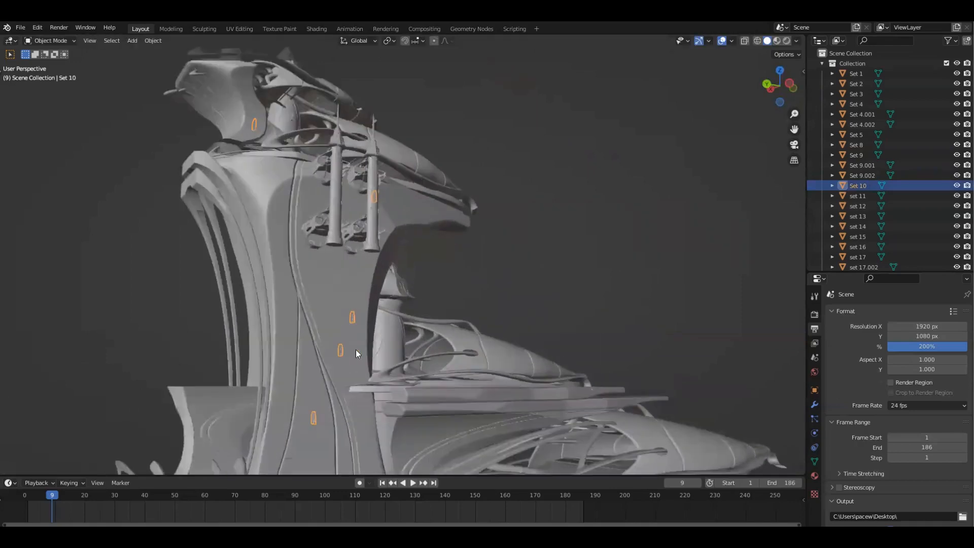
middle_drag(430, 238, 366, 223)
key(Tab)
scroll(360, 232, up, 4)
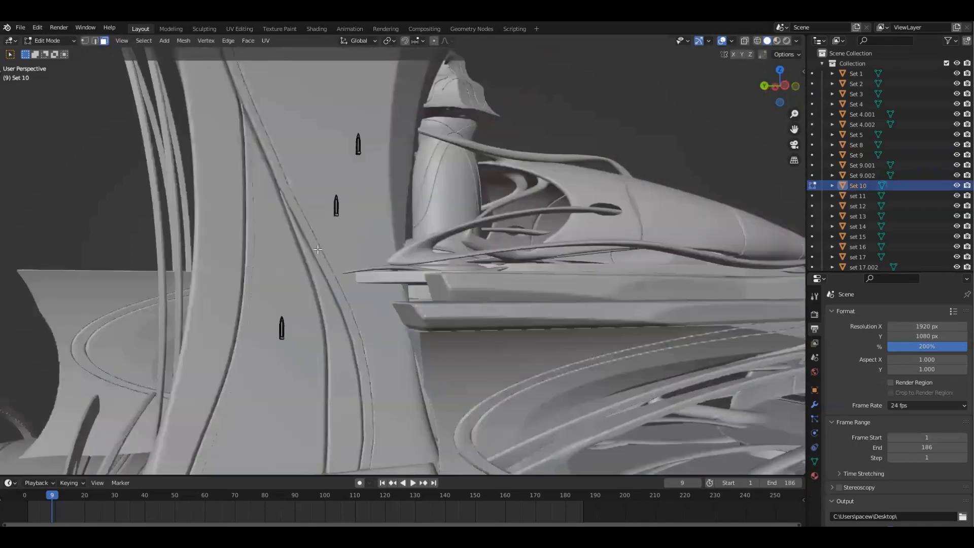
key(l)
key(l)
key(l)
key(p)
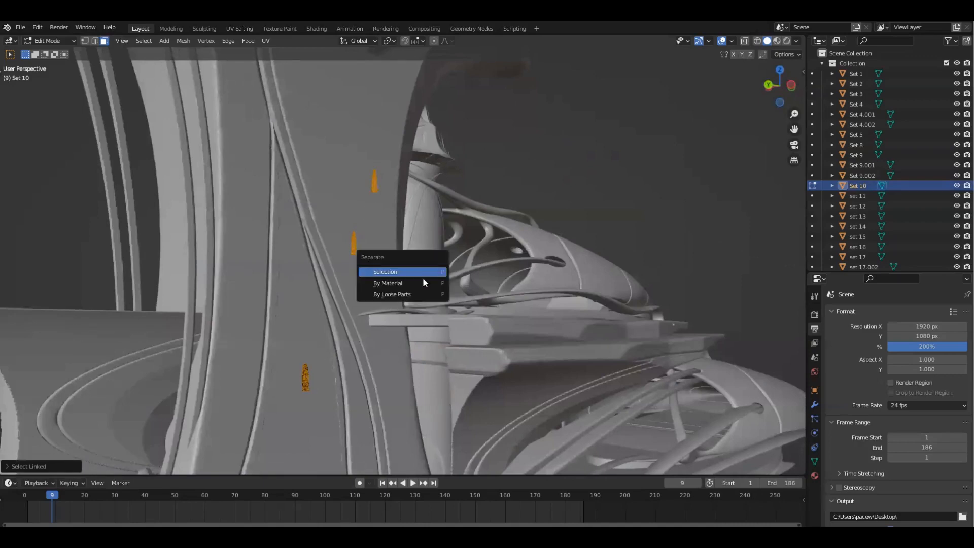
click(422, 276)
key(Tab)
Step: Join the separated windows into the main tower body
click(373, 182)
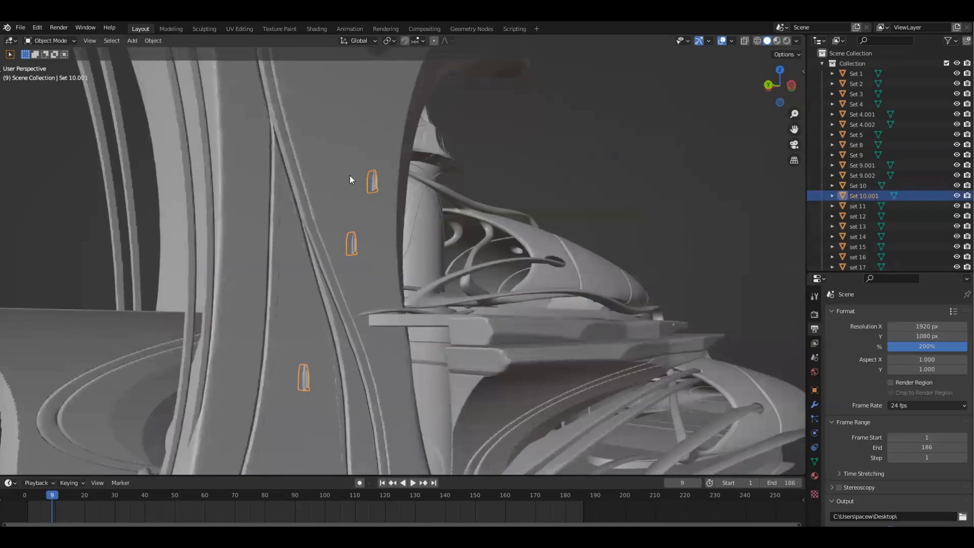
shift+click(441, 222)
middle_drag(363, 188, 476, 233)
key(ctrl+j)
middle_drag(361, 243, 376, 226)
scroll(380, 203, up, 4)
Step: Separate the Set 10 window on the slim side turret nearer the palace's long end into its own object
click(376, 203)
shift+middle_drag(436, 228, 323, 262)
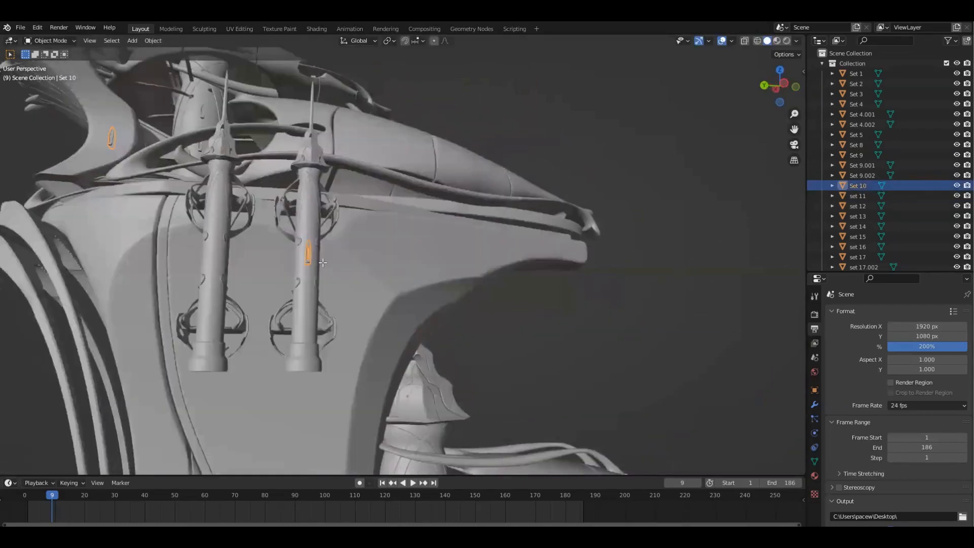
key(Tab)
key(l)
key(p)
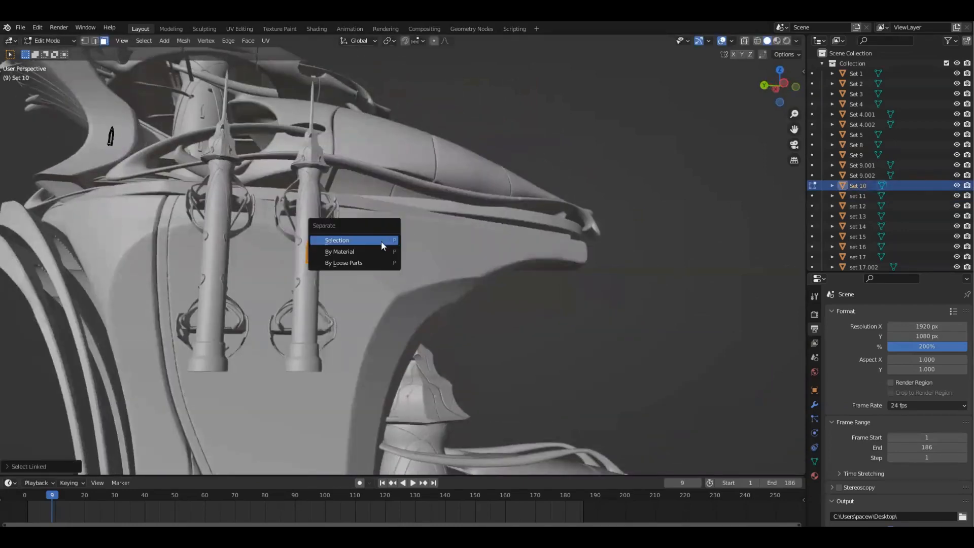
click(382, 240)
key(Tab)
Step: Join the separated window with the slim side turret, Set 1
click(306, 257)
middle_drag(306, 257, 367, 225)
click(361, 220)
mouse_move(447, 248)
middle_down()
mouse_move(502, 255)
mouse_move(464, 259)
middle_up()
key(ctrl+j)
Step: Test-move the joined turret and select the neighbouring turret and tower body to check which parts belong to each
click(303, 260)
middle_drag(303, 261, 465, 264)
key(g)
click(432, 261)
scroll(391, 297, up, 2)
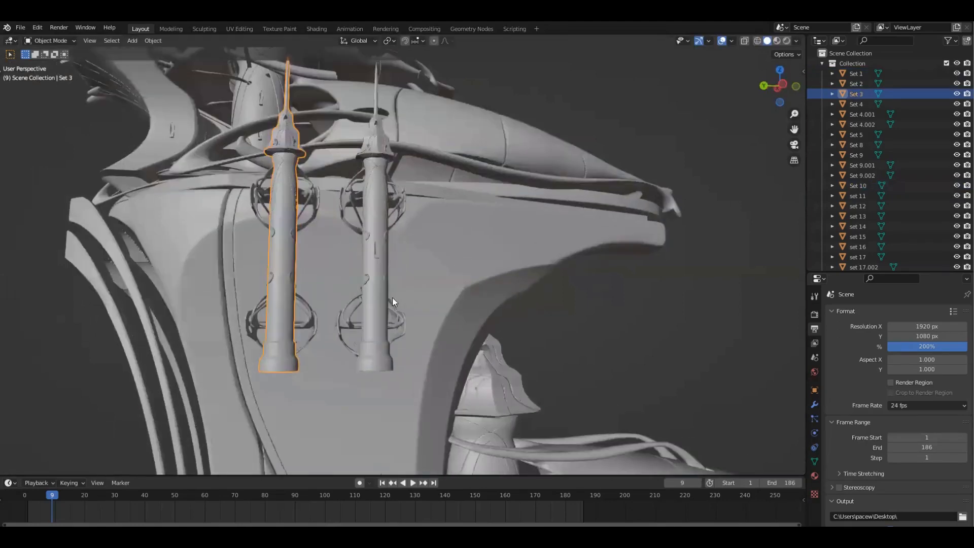
shift+middle_drag(375, 253, 412, 252)
shift+click(412, 251)
click(416, 252)
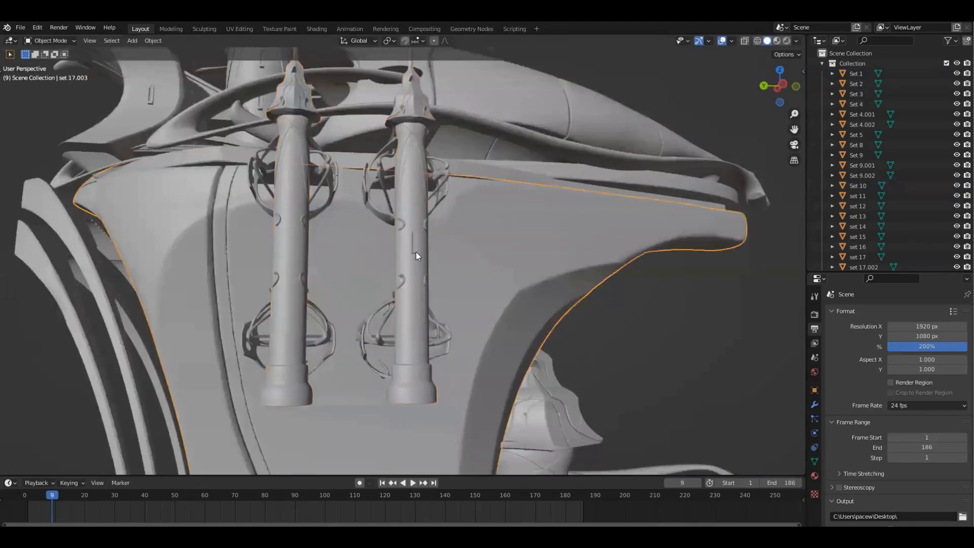
scroll(421, 249, up, 2)
Step: Separate the window from the Set 1 turret by its linked geometry, and return to Object Mode
click(425, 246)
key(Tab)
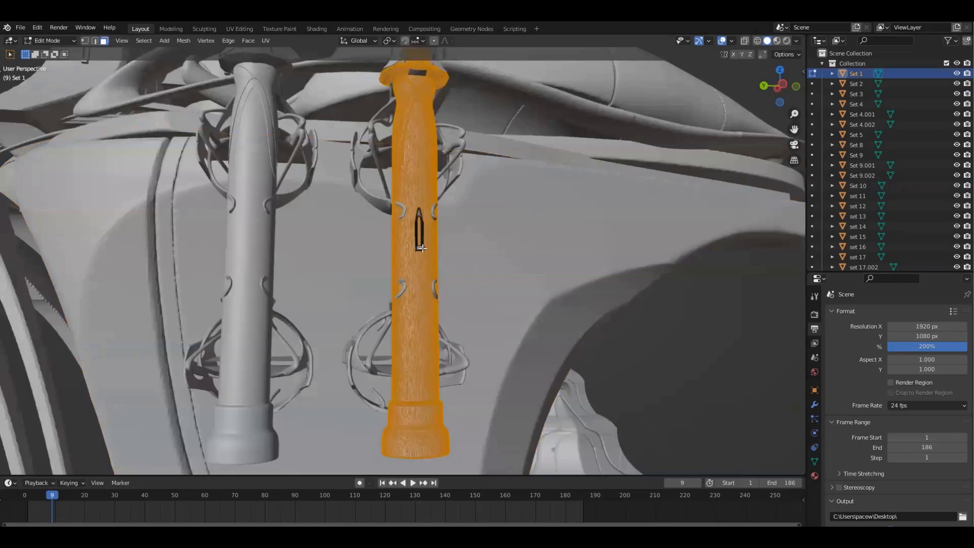
key(alt+a)
key(l)
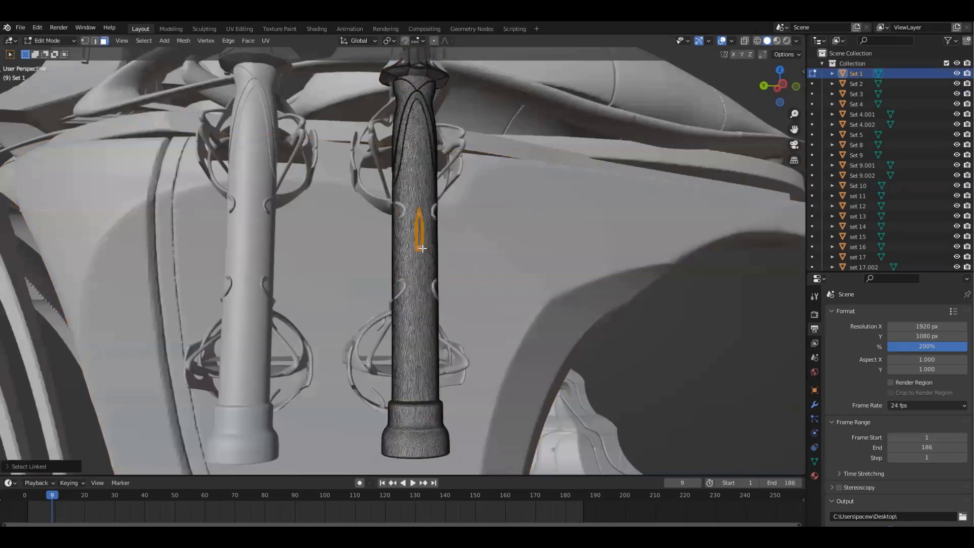
key(p)
click(508, 268)
key(Tab)
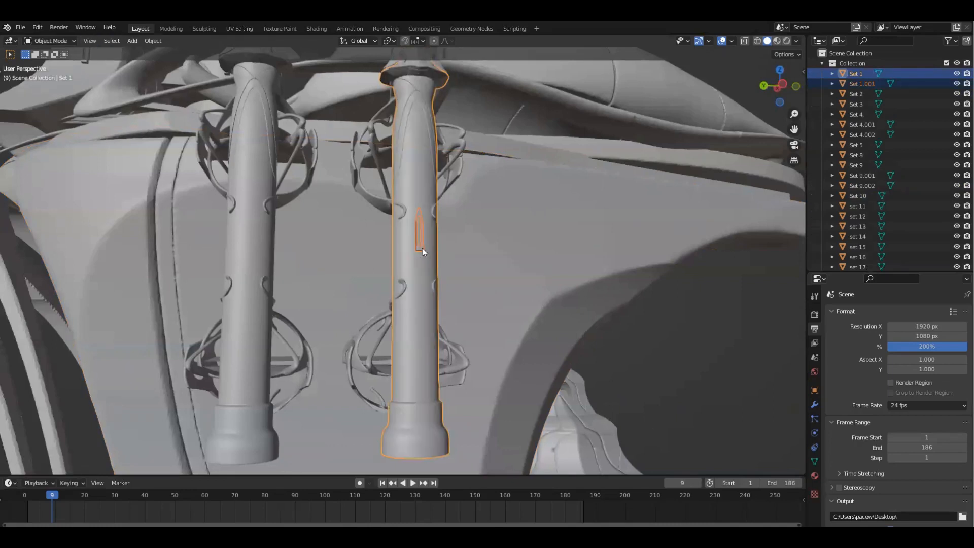
Step: Duplicate the turret window along the Y axis by about 14.66 m onto the neighbouring slim turret
click(422, 248)
scroll(373, 241, down, 2)
click(382, 234)
scroll(382, 234, up, 3)
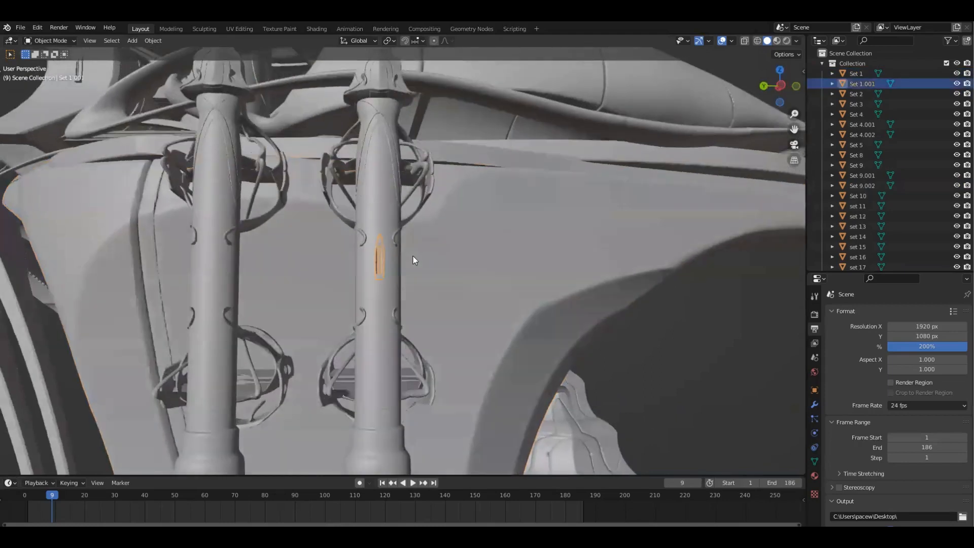
key(shift+d)
key(y)
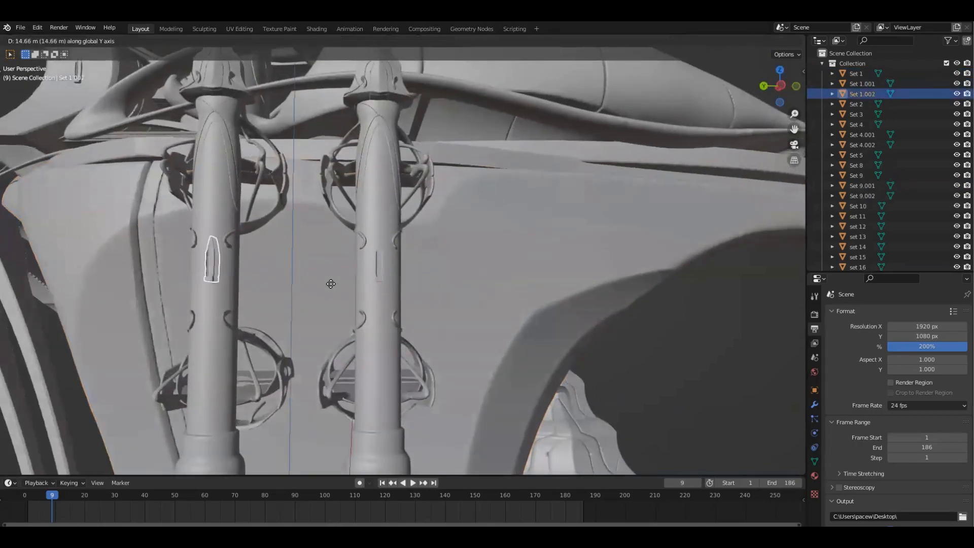
click(329, 284)
Step: In the left orthographic view, adjust the duplicated window along the Y axis to centre it on its turret
key(KP_1)
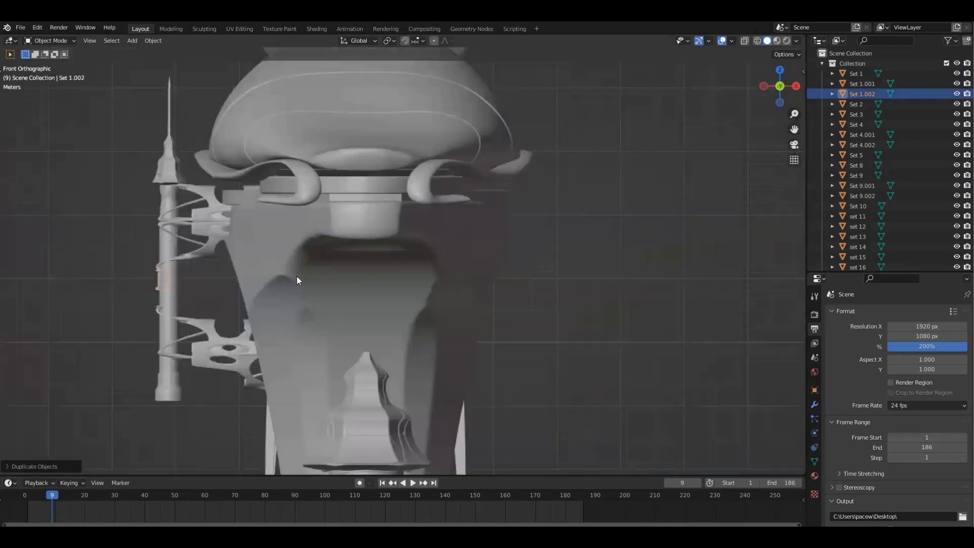
key(ctrl+KP_3)
scroll(431, 322, up, 5)
key(g)
key(y)
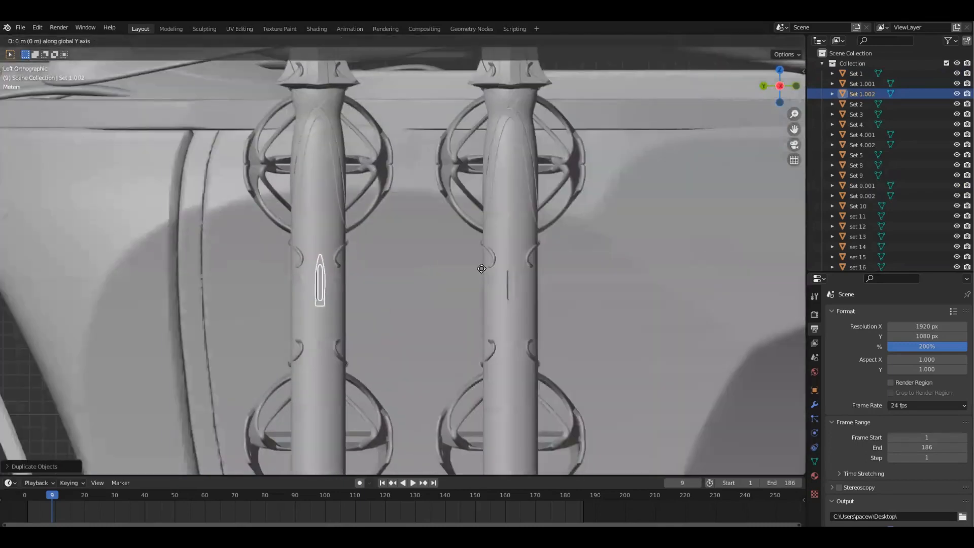
right_click(482, 270)
key(g)
key(y)
click(509, 289)
scroll(496, 284, down, 4)
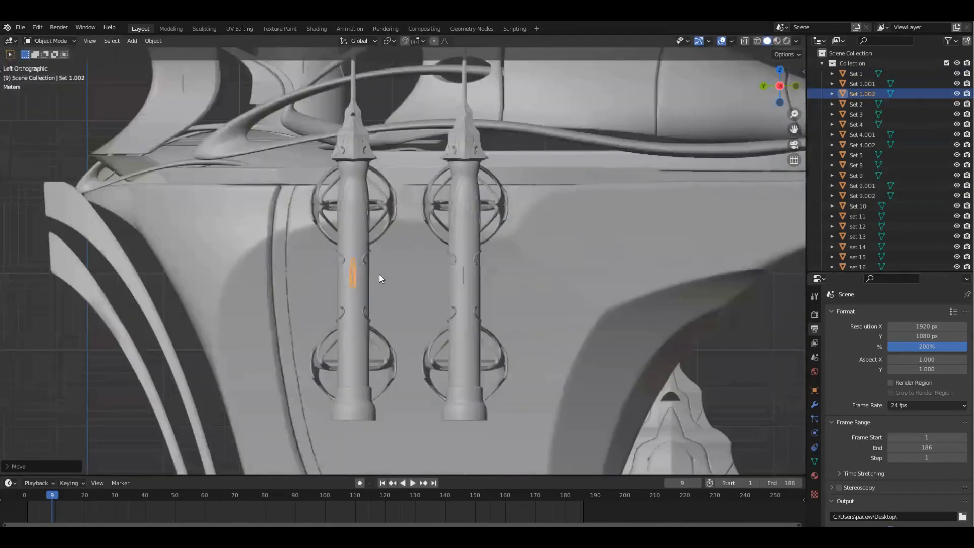
Step: Join the neighbouring turret, Set 3, into the duplicated window object
click(361, 242)
shift+click(363, 274)
key(ctrl+j)
middle_drag(432, 254, 430, 348)
Step: In the top view, rotate the whole palace to lie along the X axis and move it to centre on that axis
key(KP_7)
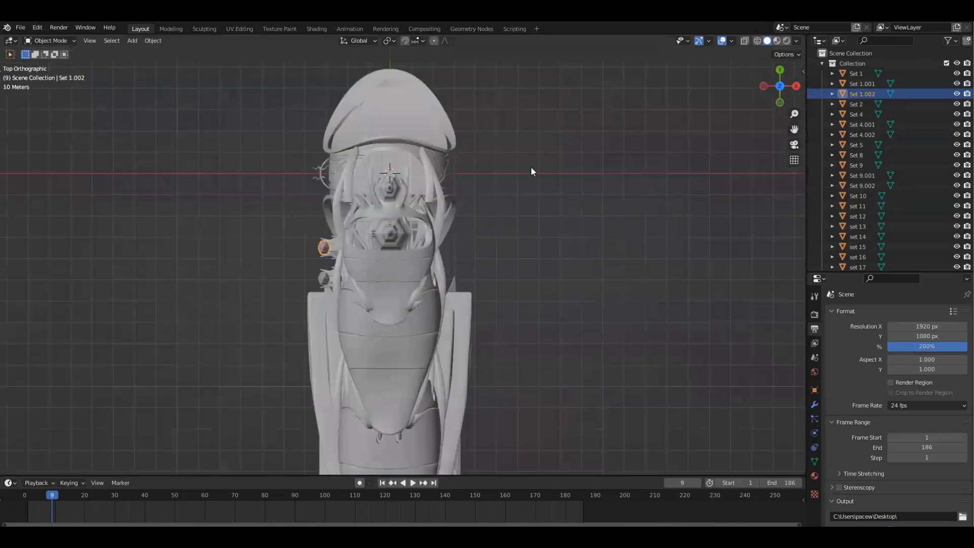
scroll(466, 265, down, 4)
key(a)
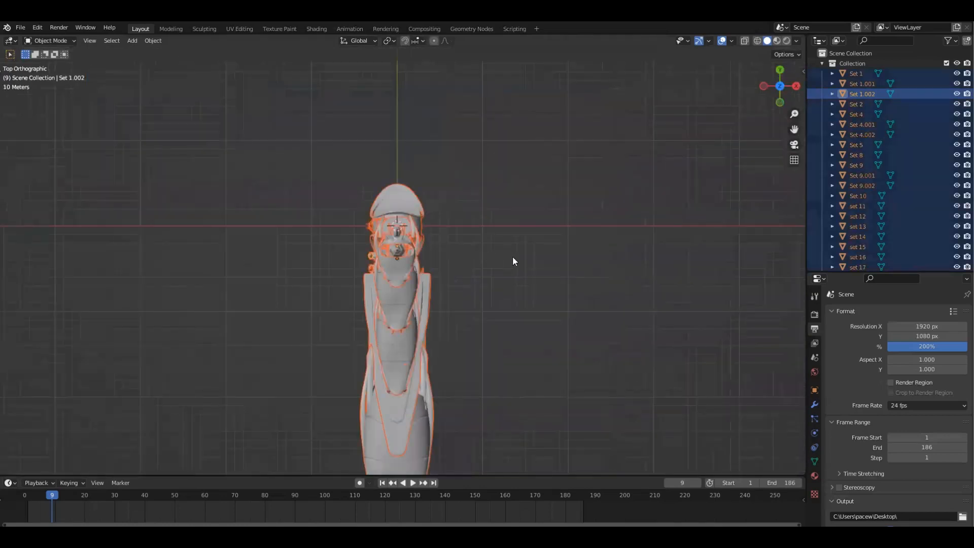
key(r)
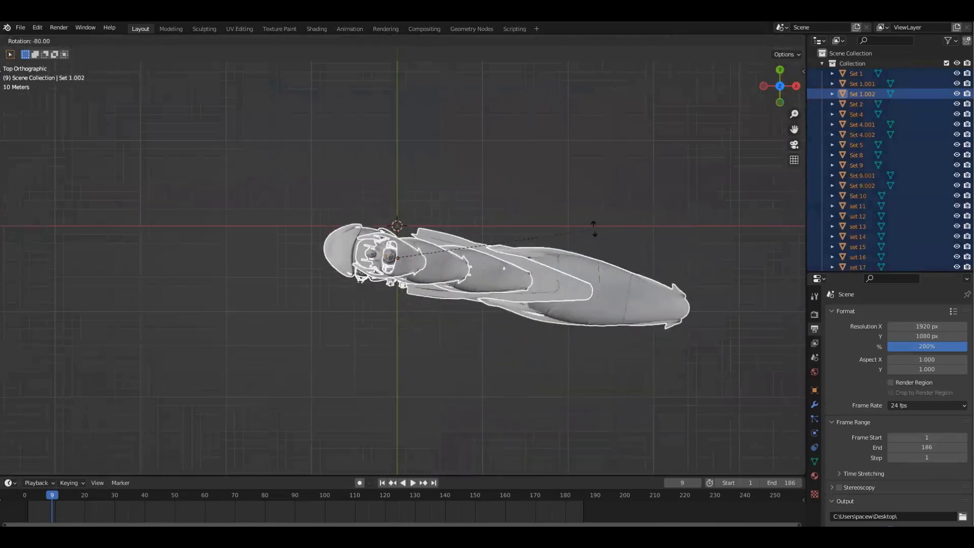
click(626, 174)
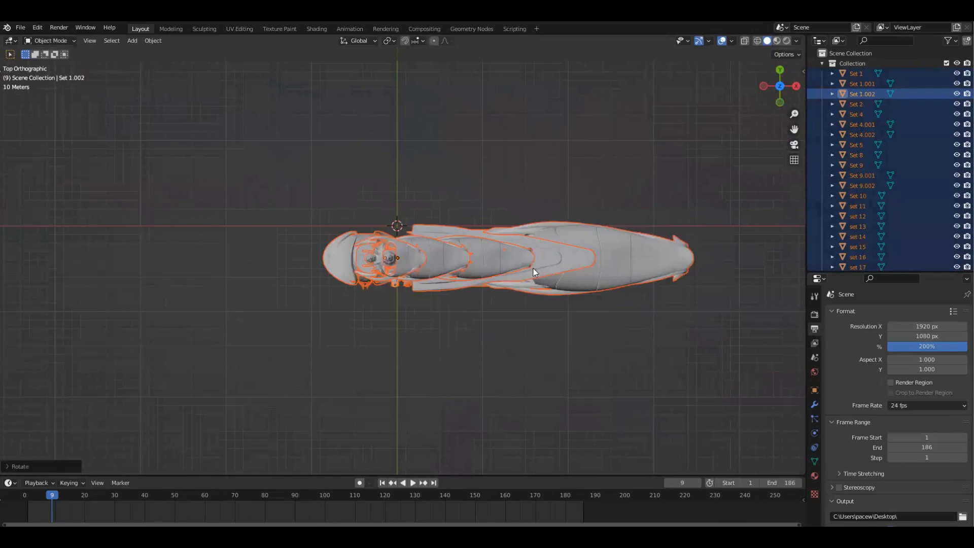
key(g)
click(577, 254)
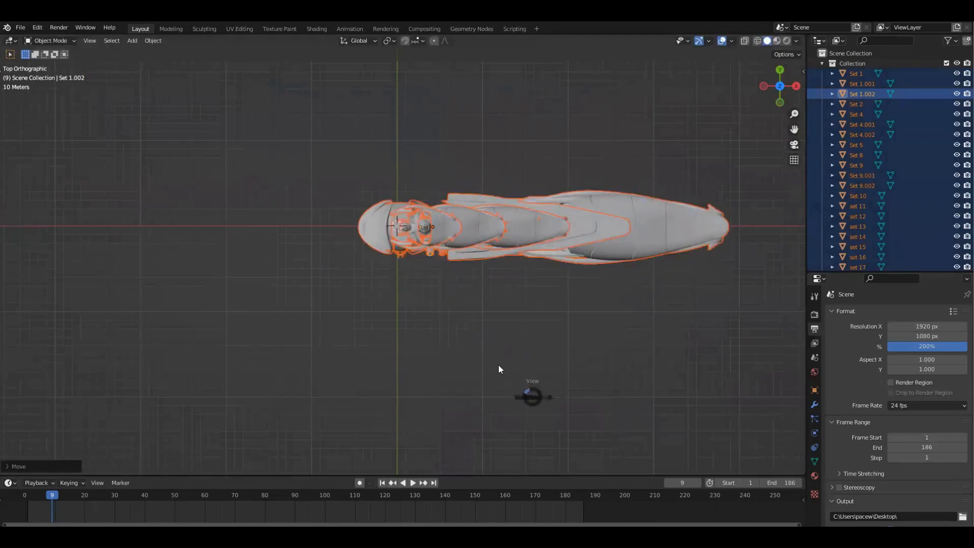
Step: In the front view, lower the whole palace along the Z axis until its base rests on the ground line
click(394, 216)
shift+middle_drag(560, 290, 566, 184)
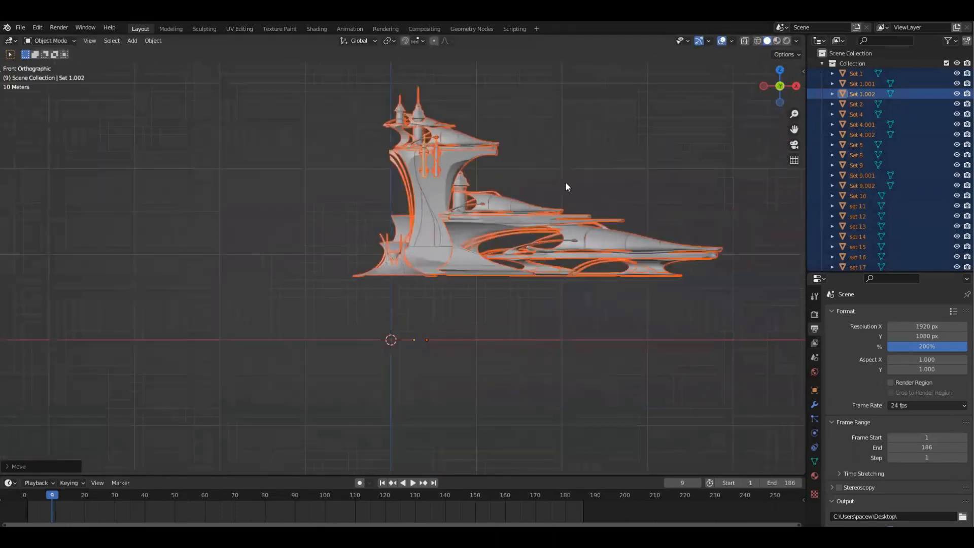
key(g)
key(z)
click(562, 286)
scroll(562, 285, up, 1)
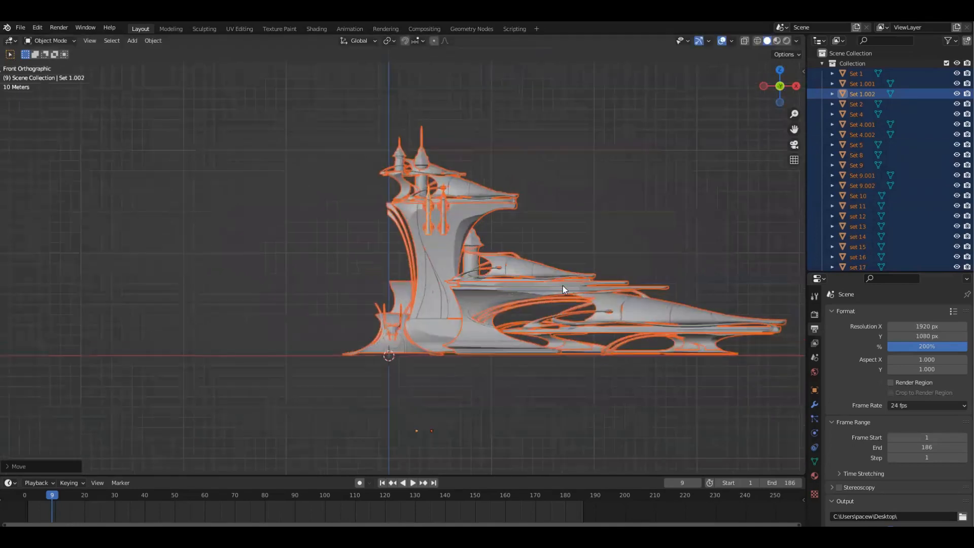
Step: Deselect everything and review the palace from the front in perspective and orthographic projection, with overlays toggled
scroll(562, 285, up, 2)
click(601, 203)
shift+middle_drag(551, 314, 589, 264)
key(alt+shift+z)
key(alt+shift+z)
key(KP_5)
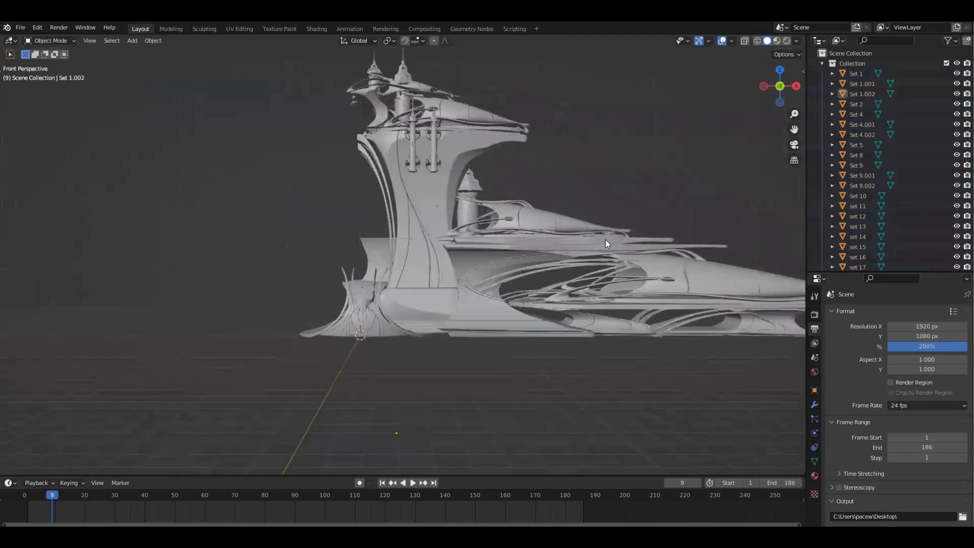
key(KP_5)
scroll(488, 217, down, 4)
scroll(518, 215, up, 3)
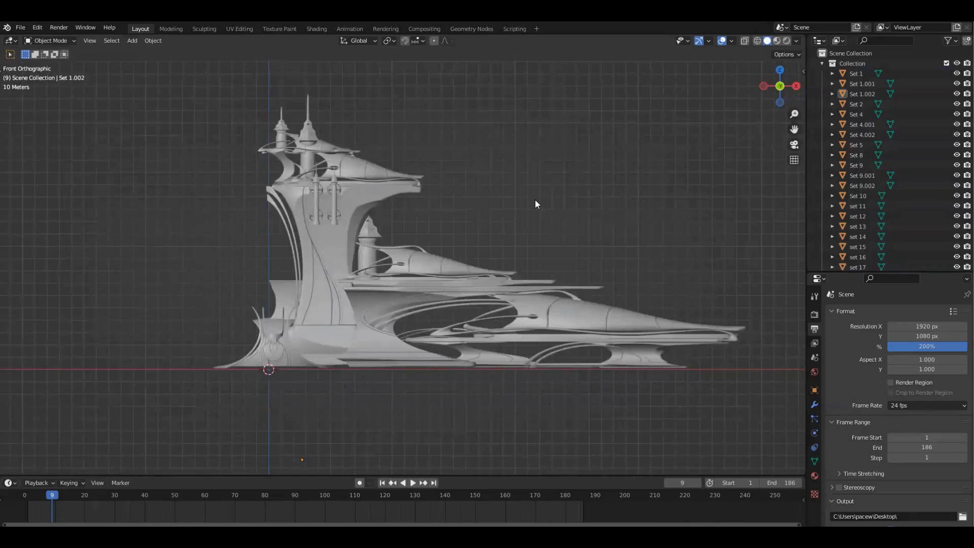
scroll(507, 218, down, 2)
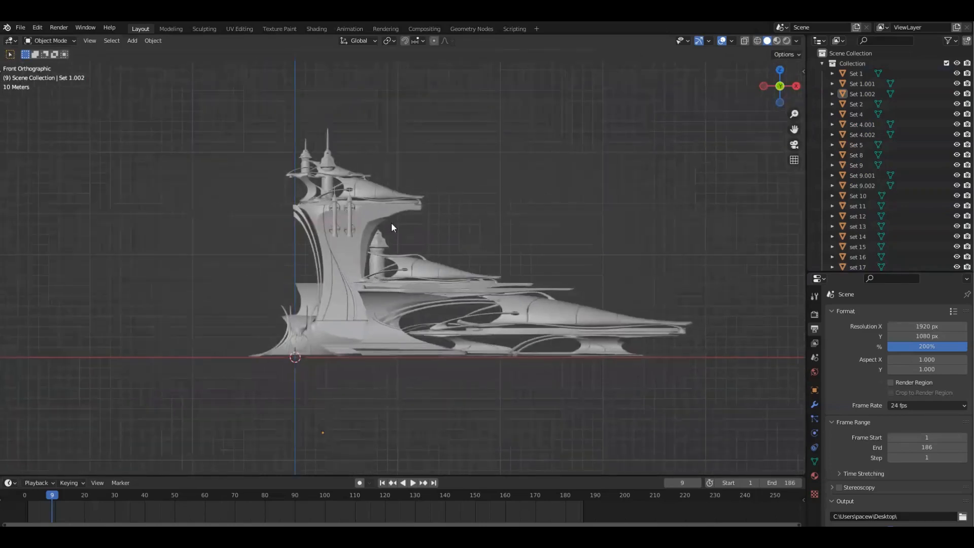
Step: Collapse the main collection in the outliner and select the central tower body in the front view
shift+middle_drag(404, 239, 449, 231)
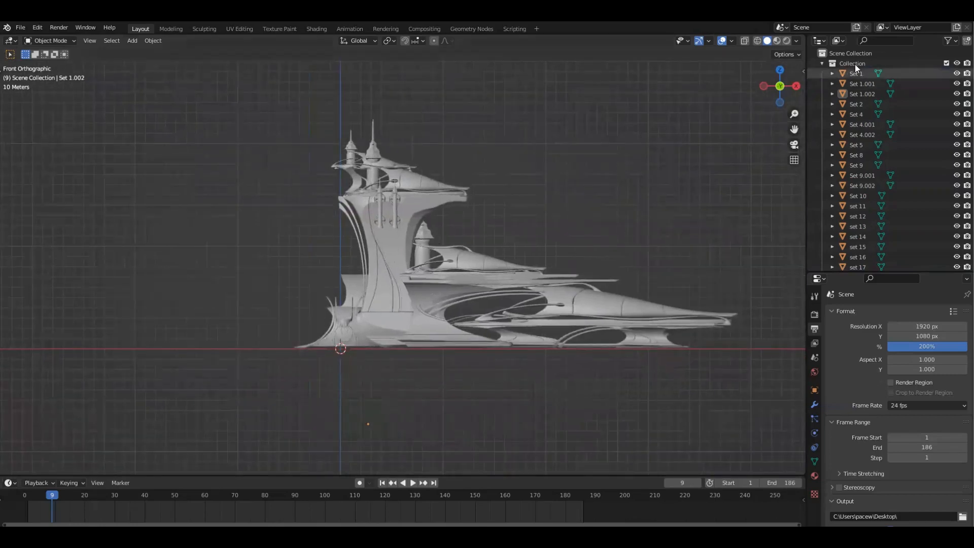
click(822, 64)
click(820, 62)
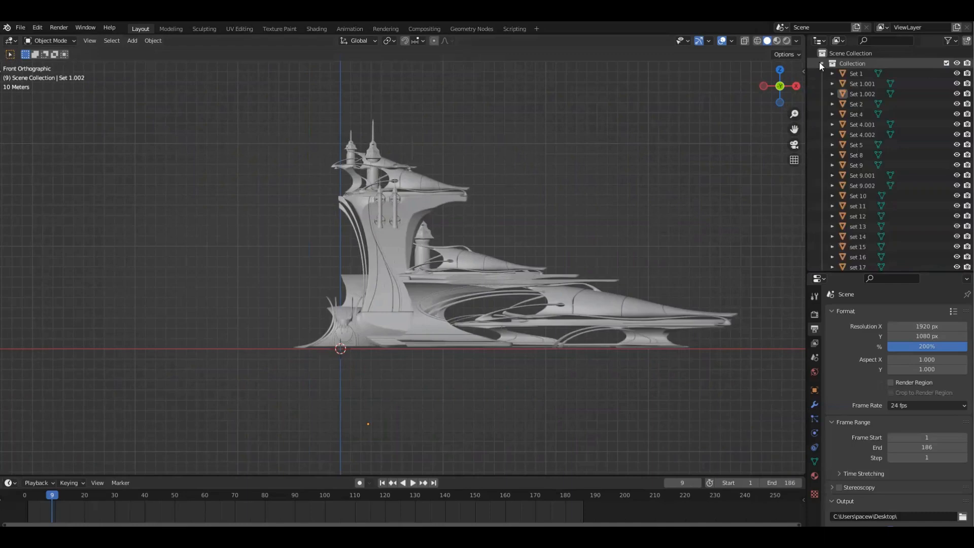
click(821, 63)
click(394, 316)
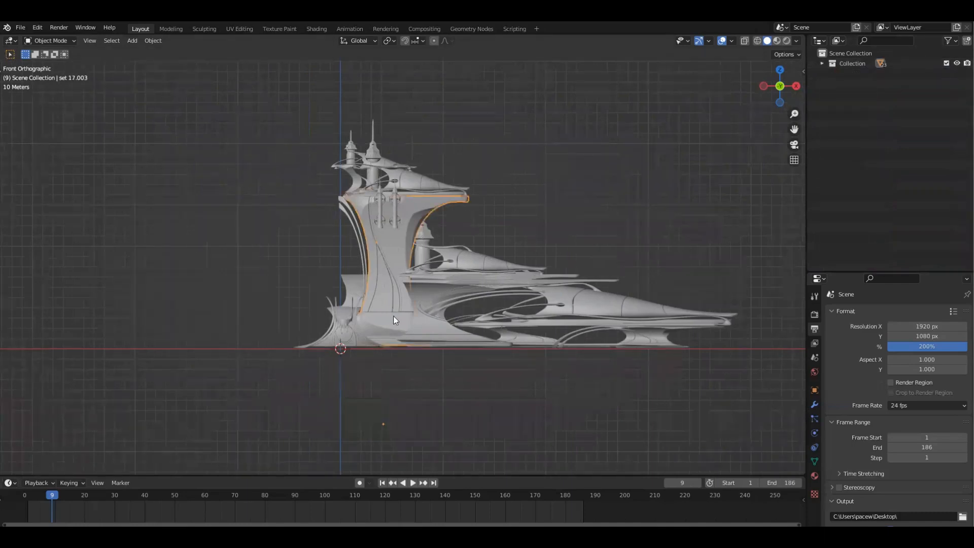
shift+middle_drag(512, 270, 540, 253)
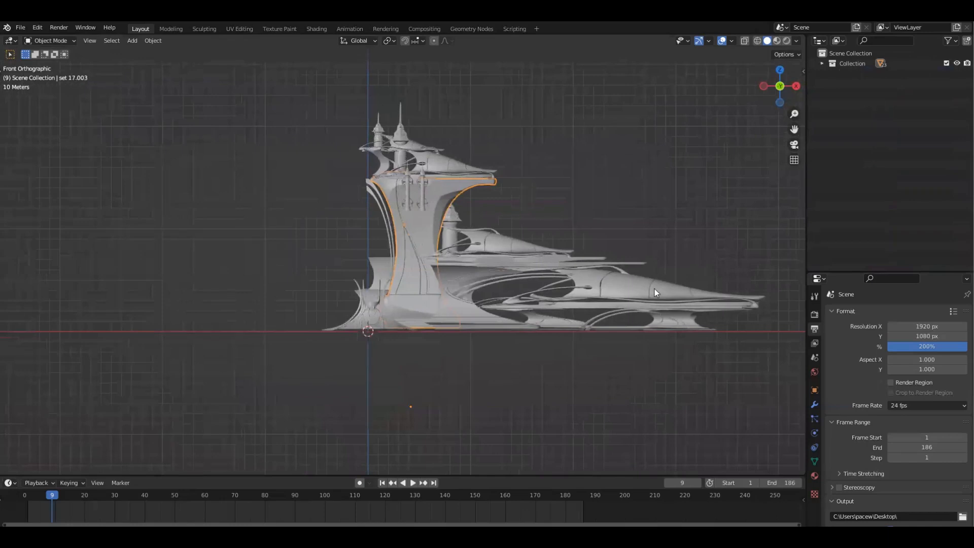
scroll(589, 203, up, 1)
shift+middle_drag(552, 213, 532, 226)
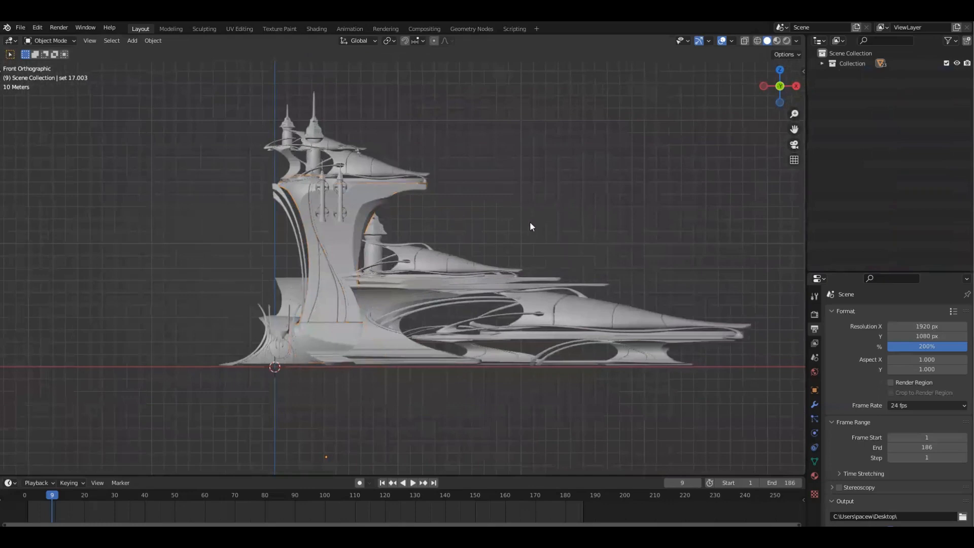
Step: Rename the collection holding the palace parts to "Palace Side"
double_click(854, 62)
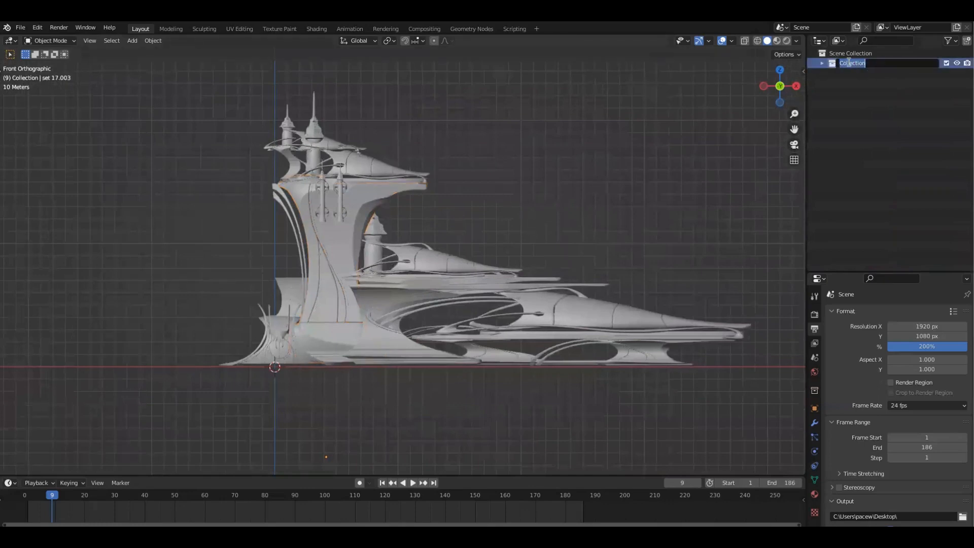
text(PAlace S)
key(BackSpace)
key(BackSpace)
key(BackSpace)
key(BackSpace)
key(BackSpace)
key(BackSpace)
key(BackSpace)
text(alace Side)
key(Return)
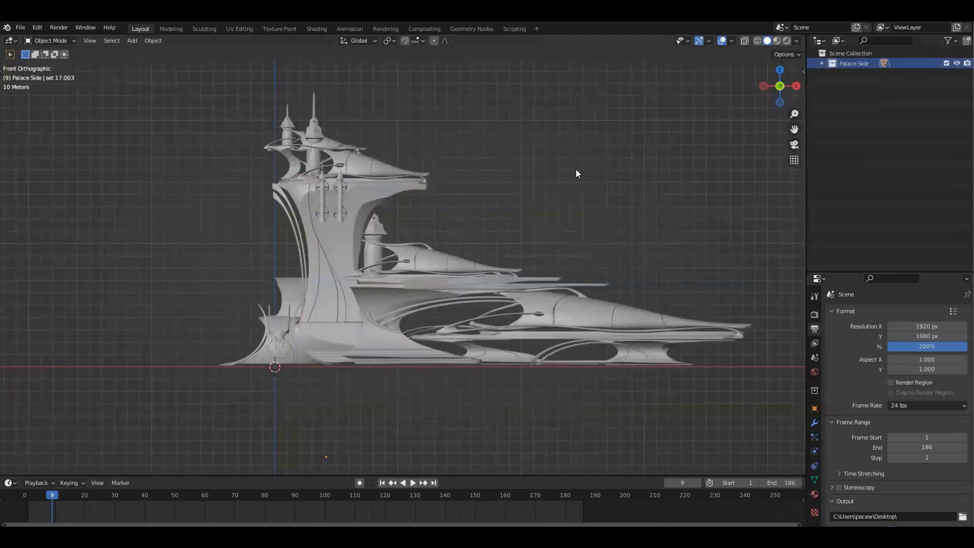
Step: Select all palace parts, set their origins to the 3D cursor, and deselect them
scroll(577, 169, down, 1)
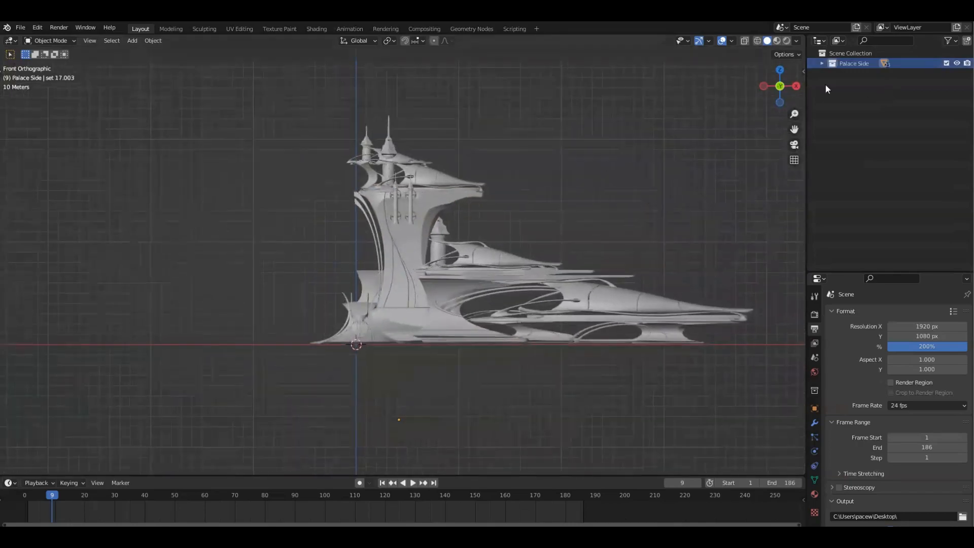
key(a)
shift+middle_drag(564, 229, 524, 197)
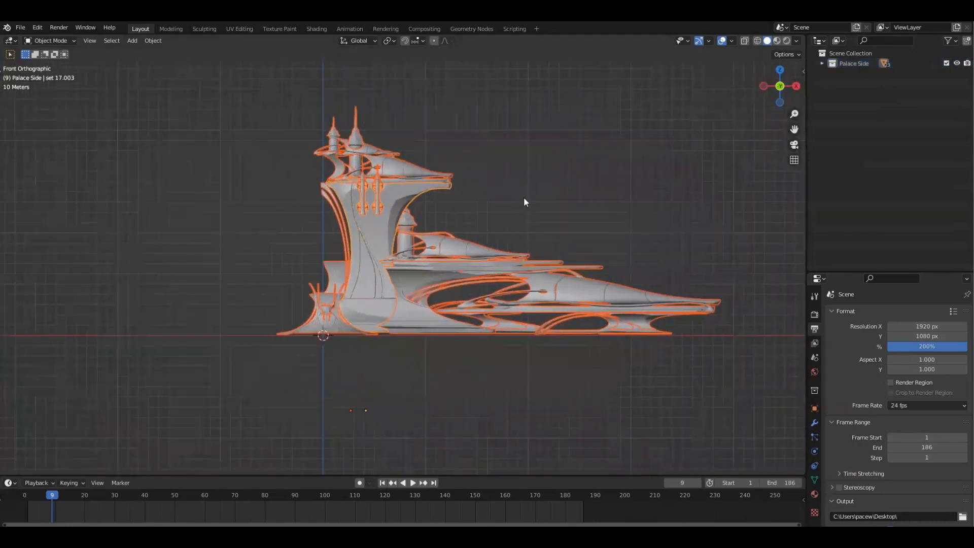
key(F3)
text(set ori)
key(Down)
key(Down)
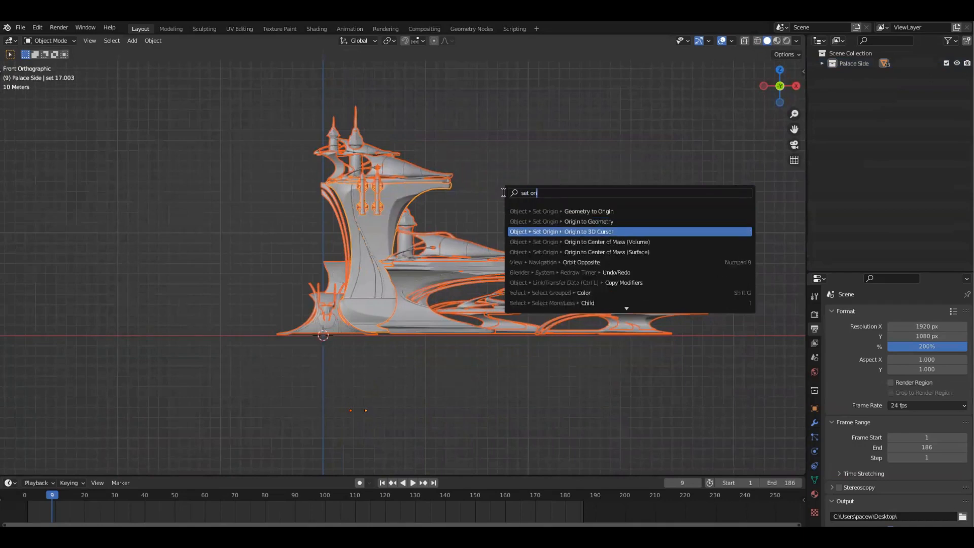
key(Return)
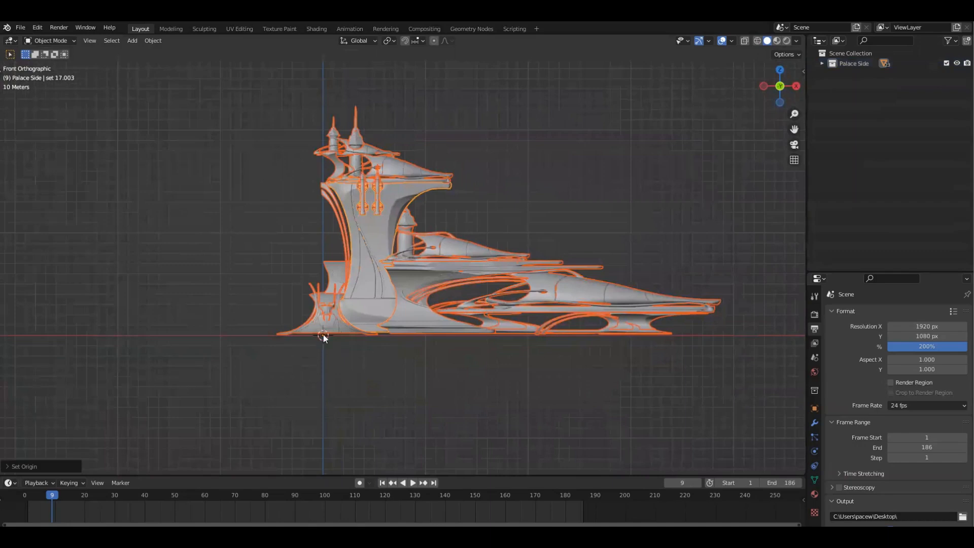
shift+middle_drag(323, 338, 335, 334)
shift+middle_drag(591, 261, 598, 293)
click(617, 249)
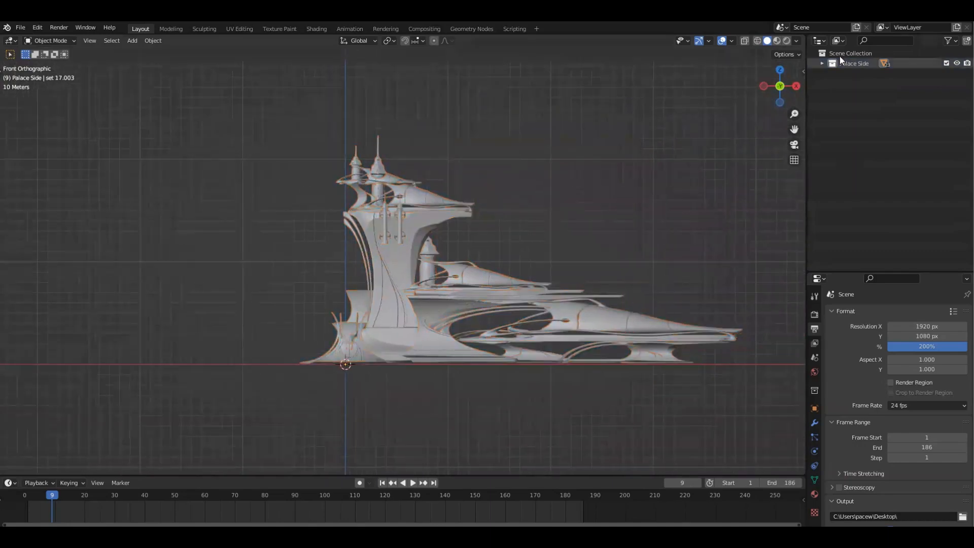
Step: Instance the Palace Side collection to the scene
right_click(854, 60)
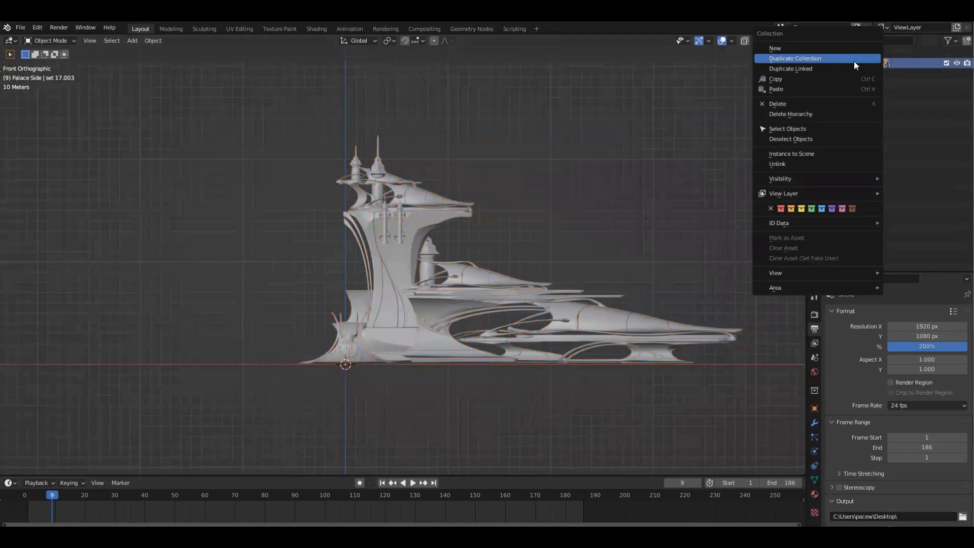
click(801, 153)
shift+middle_drag(608, 202, 603, 221)
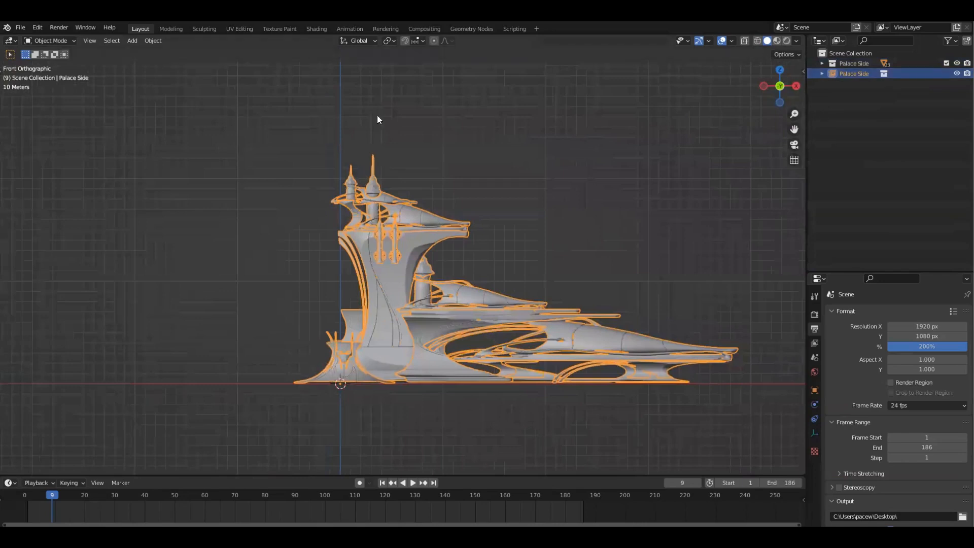
shift+middle_drag(515, 211, 520, 181)
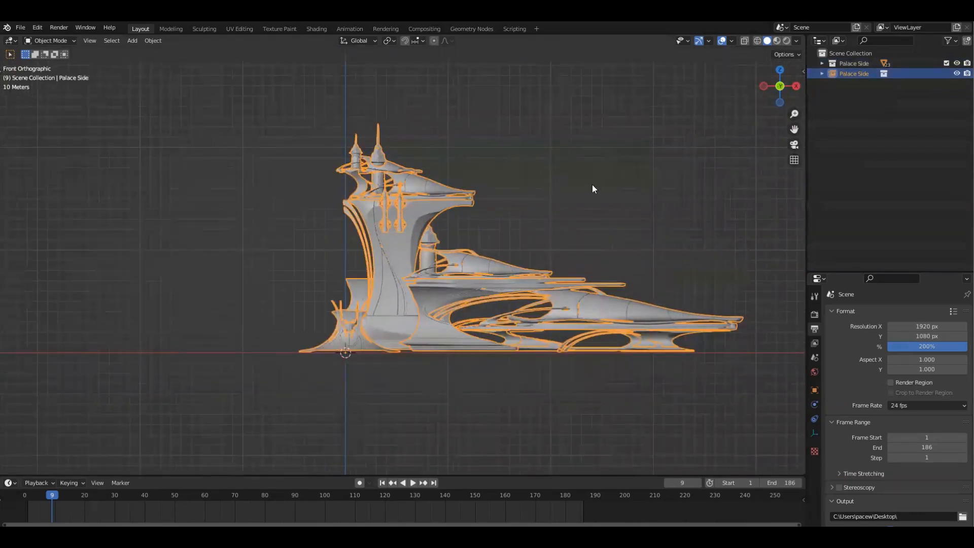
shift+middle_drag(592, 185, 575, 191)
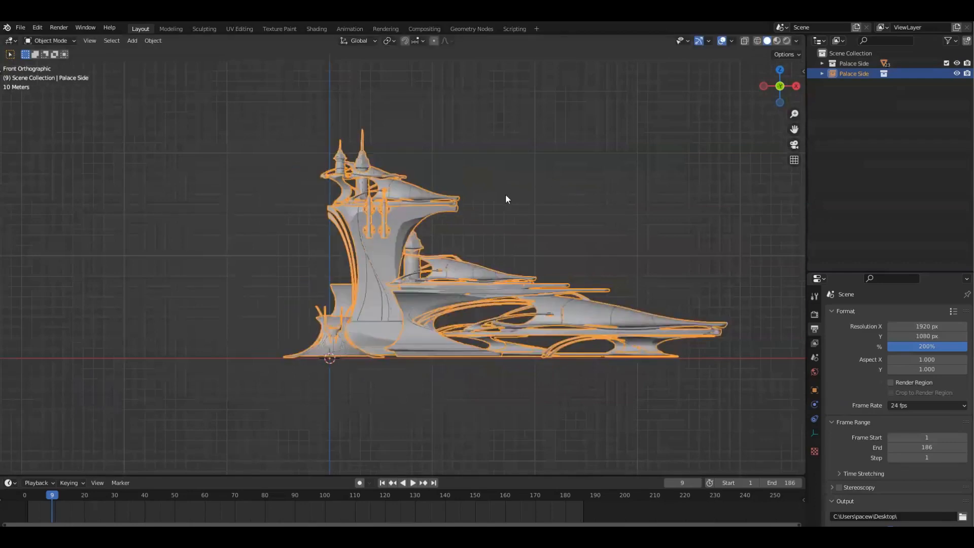
Step: Mirror the Palace Side collection instance by setting its X scale to -1
key(n)
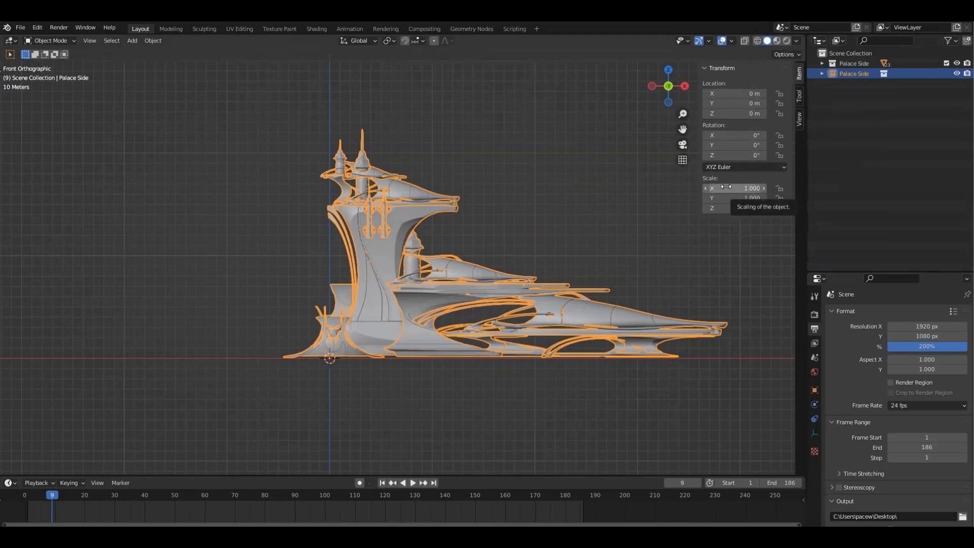
click(746, 189)
key(Left)
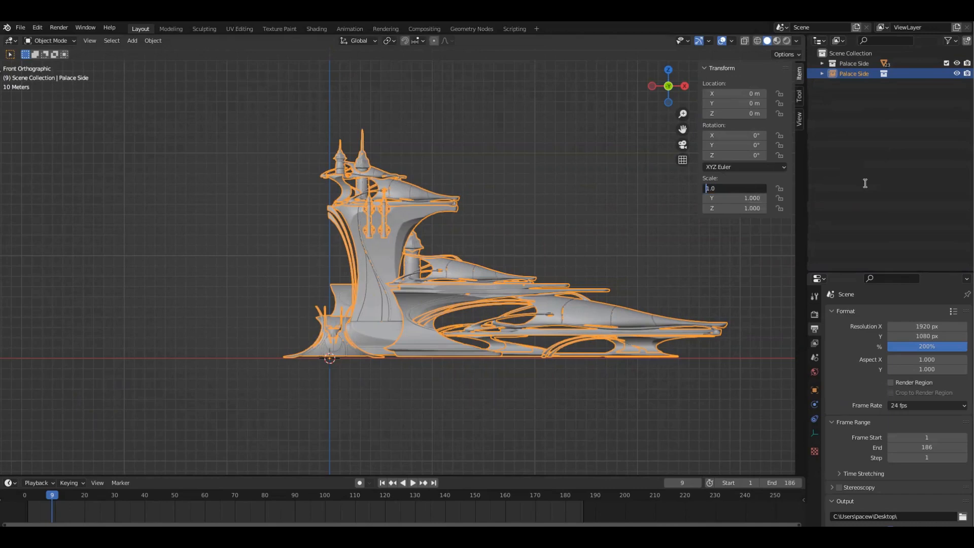
text(-)
key(Return)
shift+middle_drag(477, 234, 524, 223)
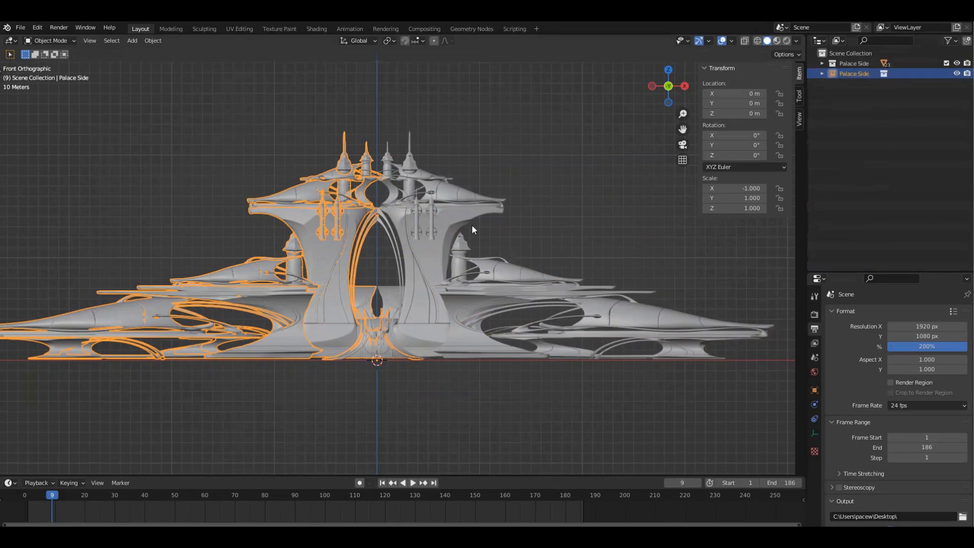
Step: Deselect the instance and review the mirrored palace in perspective with overlays hidden, ending in the front view with overlays shown
click(531, 120)
middle_drag(487, 277, 487, 188)
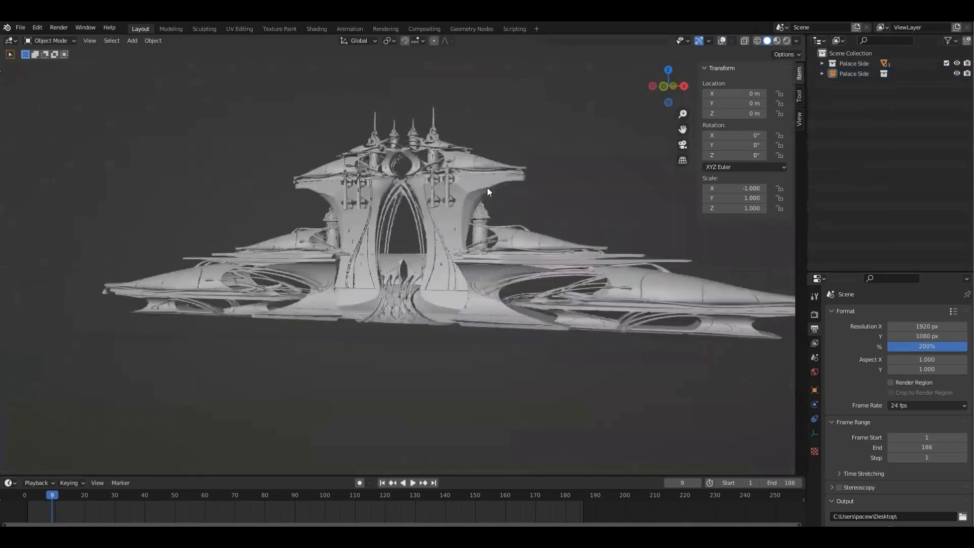
scroll(489, 191, up, 3)
middle_drag(399, 266, 530, 307)
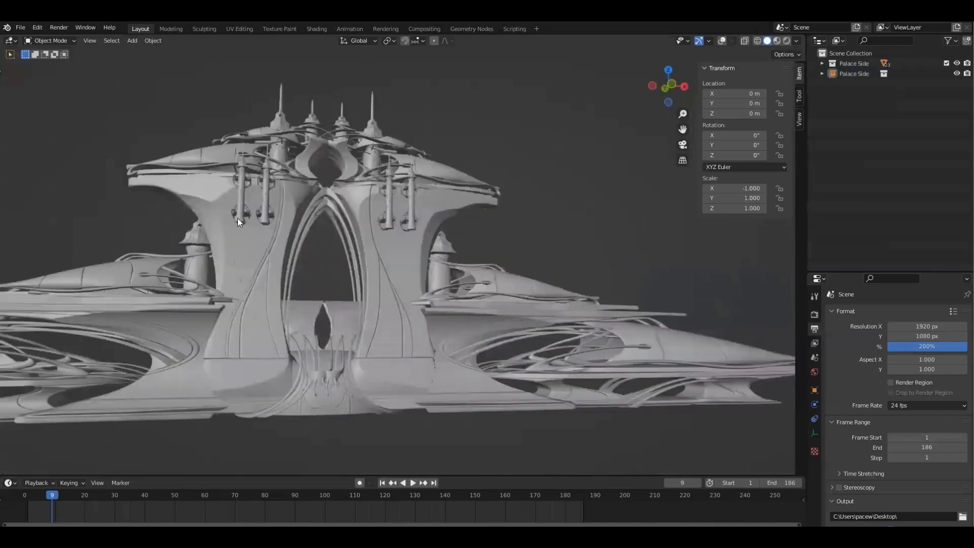
key(KP_1)
shift+middle_drag(443, 232, 486, 232)
key(alt+shift+z)
Step: Try moving the original upper roof and turret, set 19, to check how the mirrored instance follows
click(333, 219)
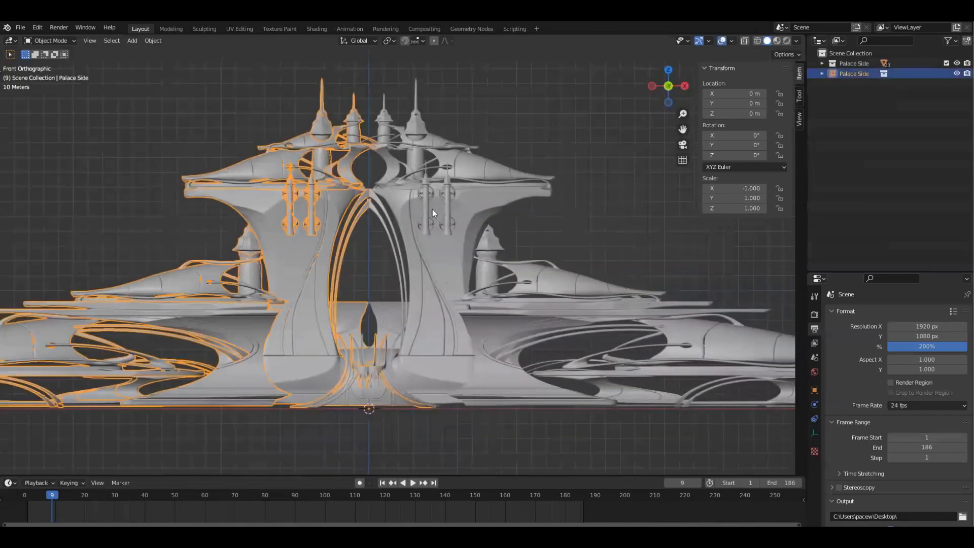
click(494, 182)
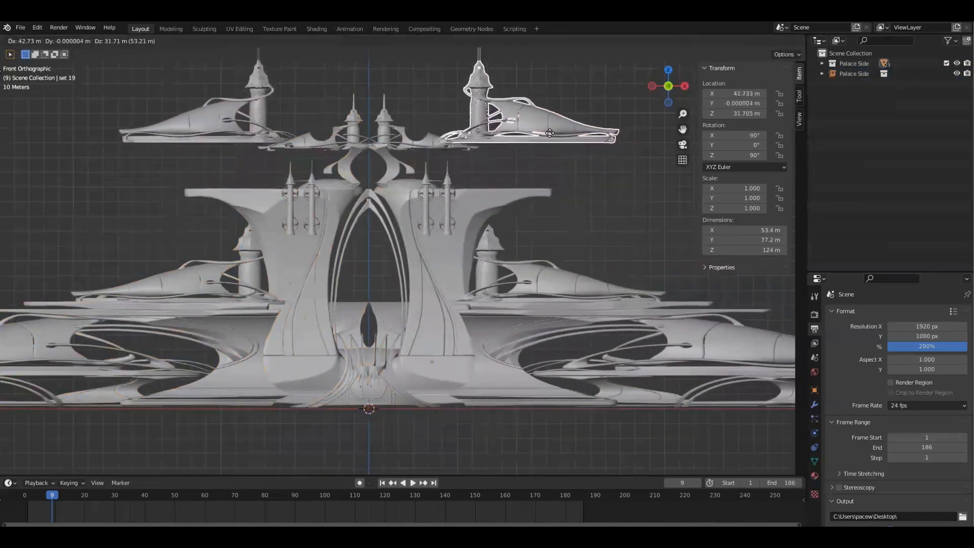
scroll(476, 237, down, 3)
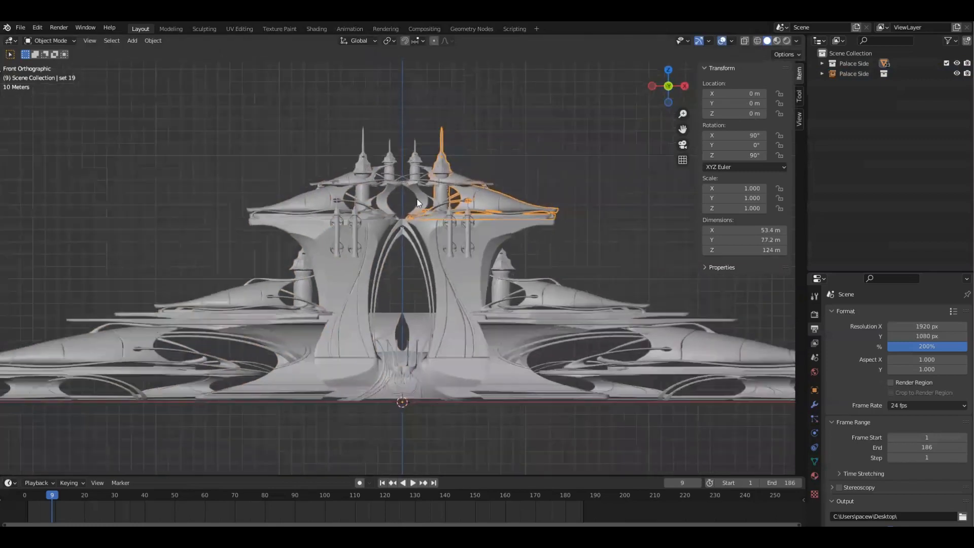
Step: Select the curved door frame, Set 9, at the palace base and examine its overlap with the mirrored copy in the front view
scroll(476, 237, up, 3)
middle_drag(428, 199, 415, 328)
key(grave)
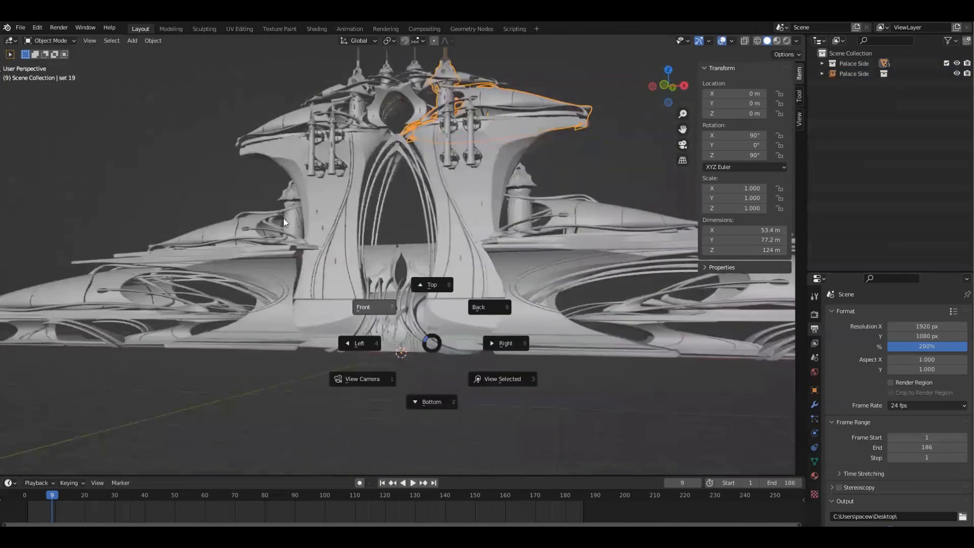
click(329, 276)
scroll(398, 300, up, 2)
click(397, 299)
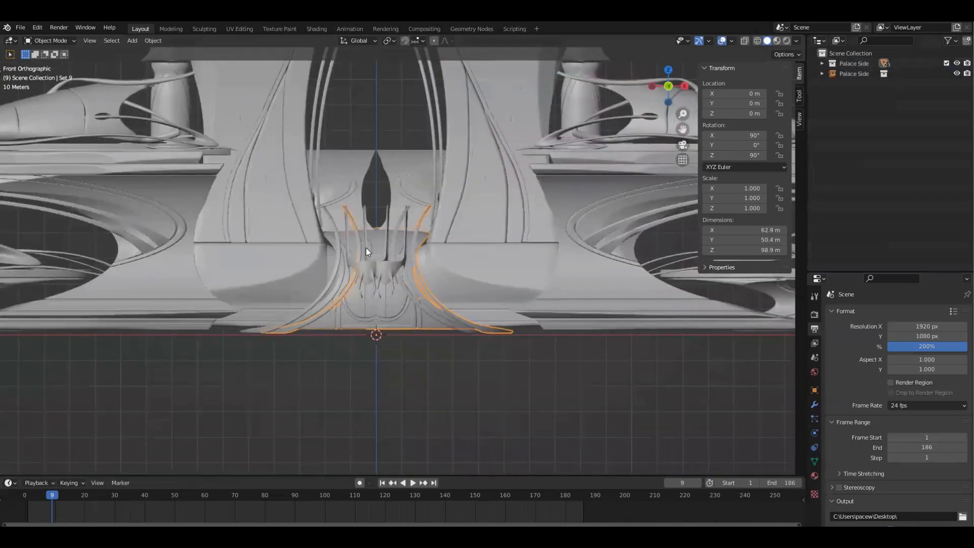
scroll(442, 294, up, 3)
scroll(458, 261, up, 2)
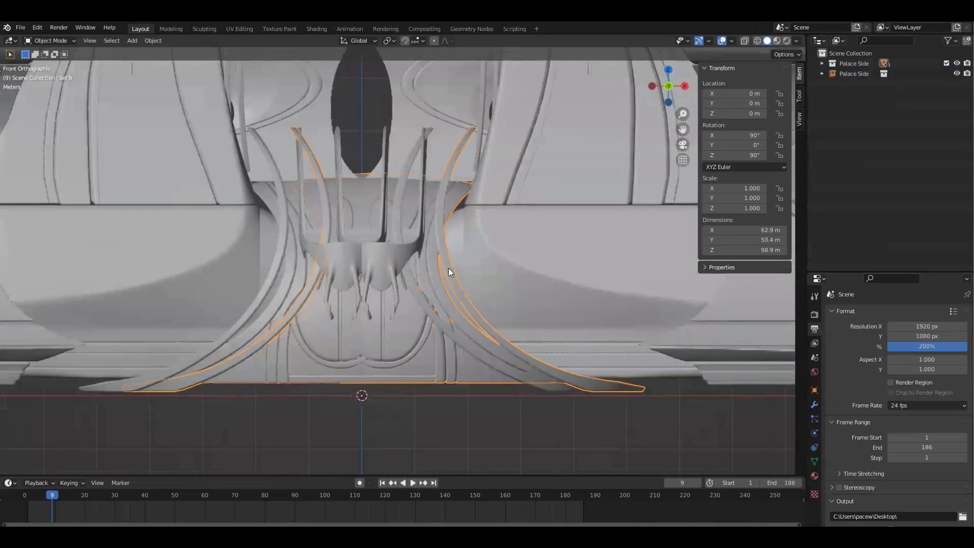
scroll(414, 270, up, 2)
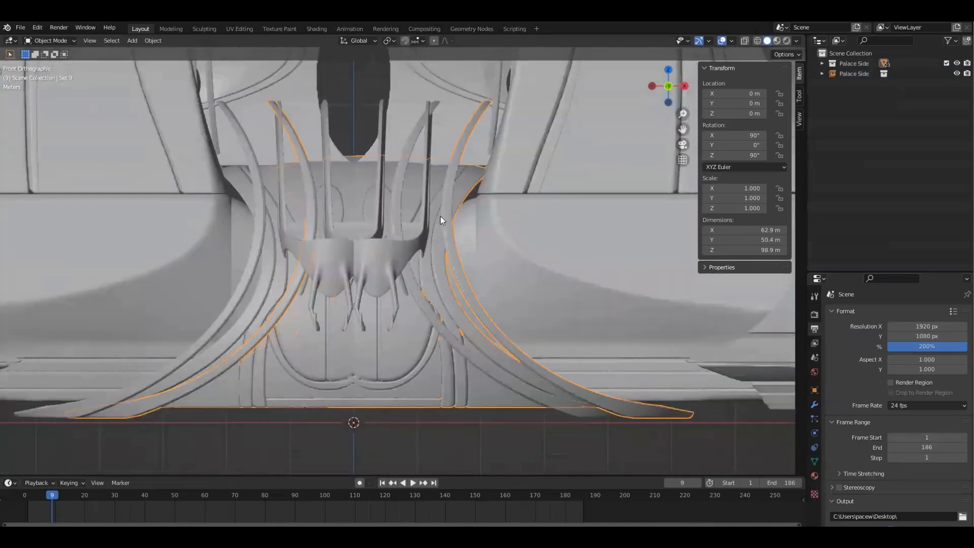
scroll(541, 302, down, 3)
scroll(507, 287, up, 2)
key(g)
key(Escape)
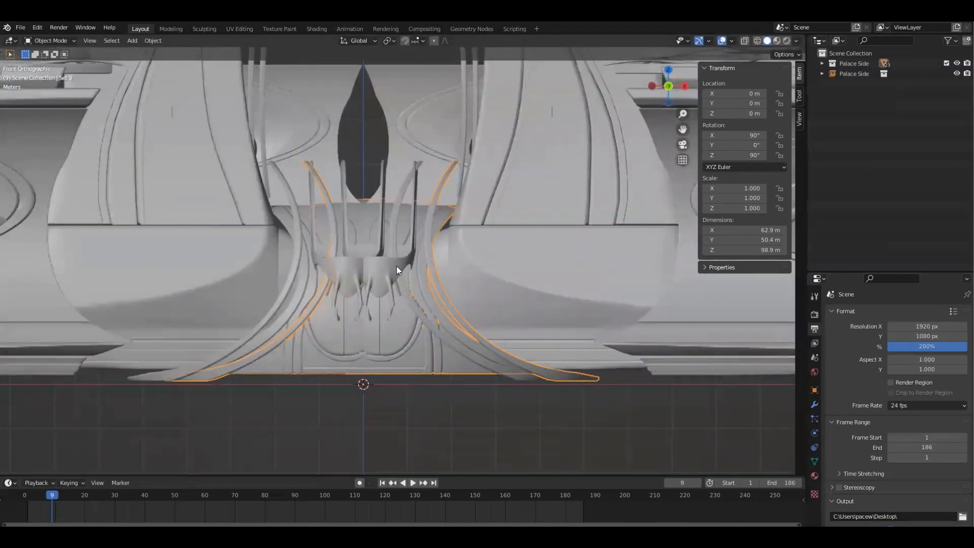
Step: Add the spiked door ornament to the selection and move both door parts into a new collection named "Door"
click(432, 291)
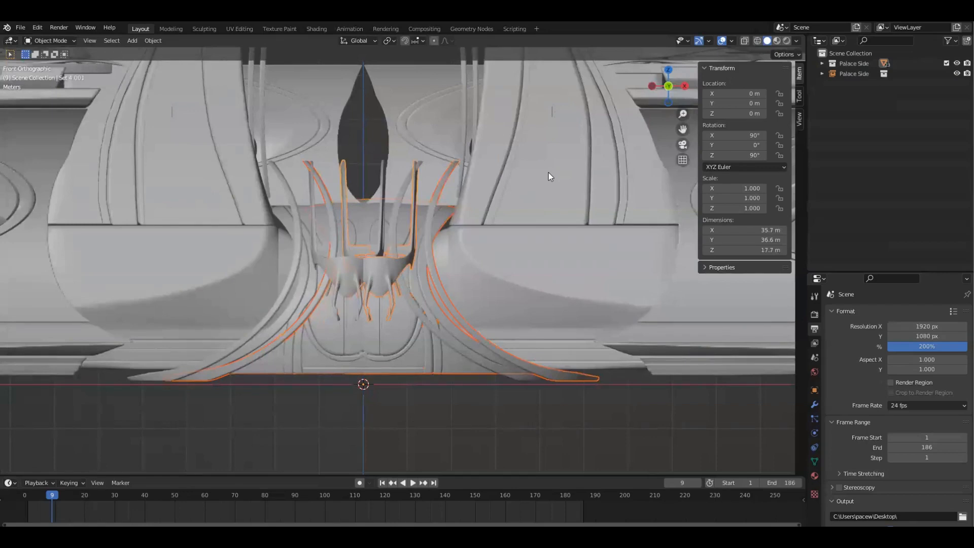
key(m)
click(549, 174)
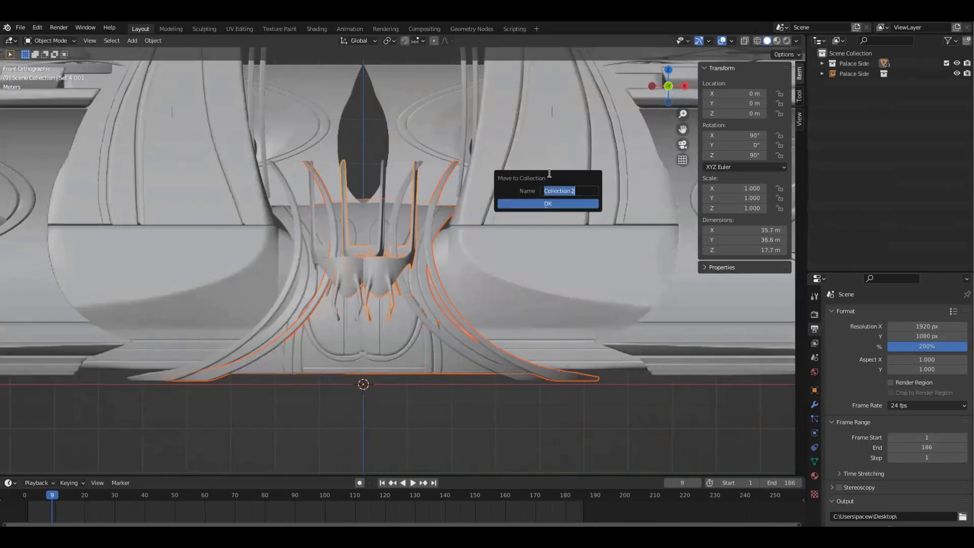
text(Door)
key(Return)
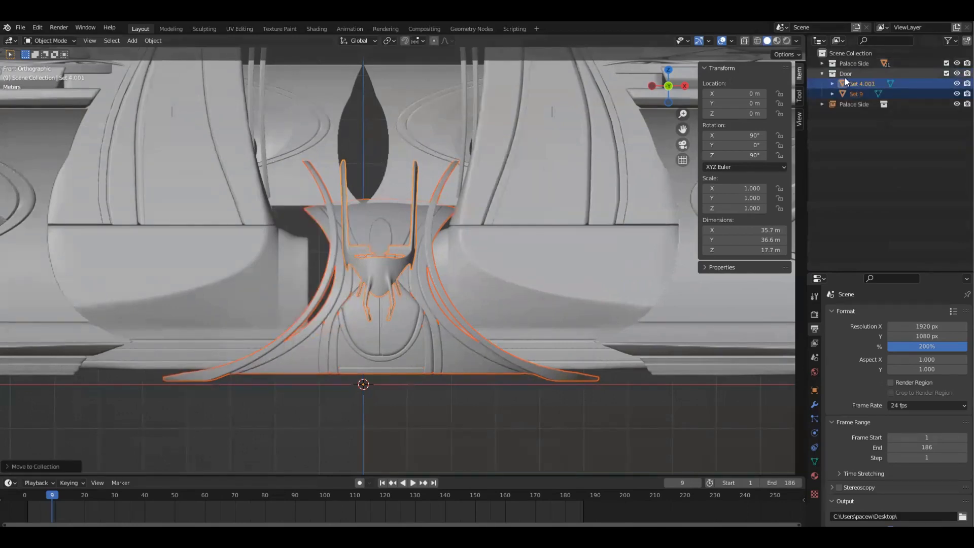
click(822, 74)
shift+scroll(477, 209, up, 1)
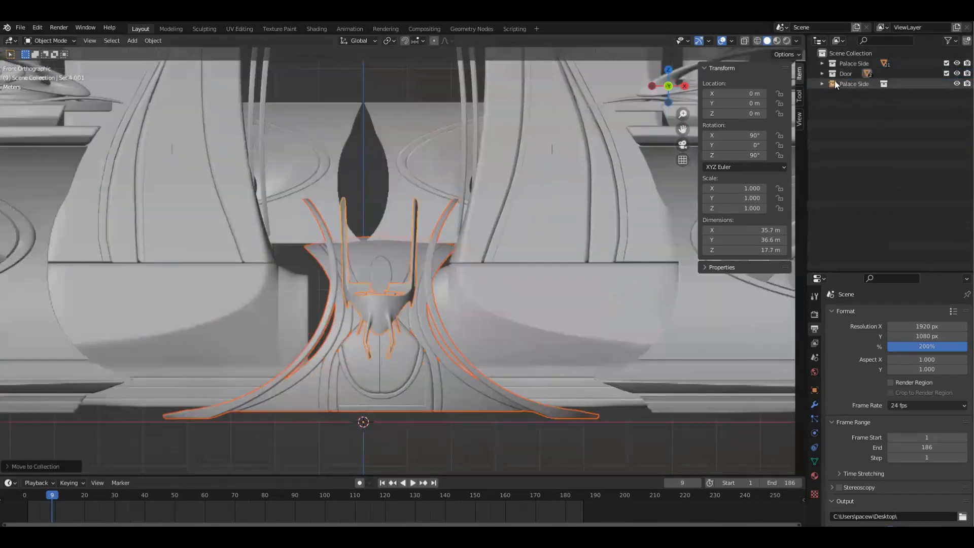
Step: Select all objects in the Door collection and shift them along X to about -3.85 m, towards the palace's centre line
click(845, 73)
right_click(845, 71)
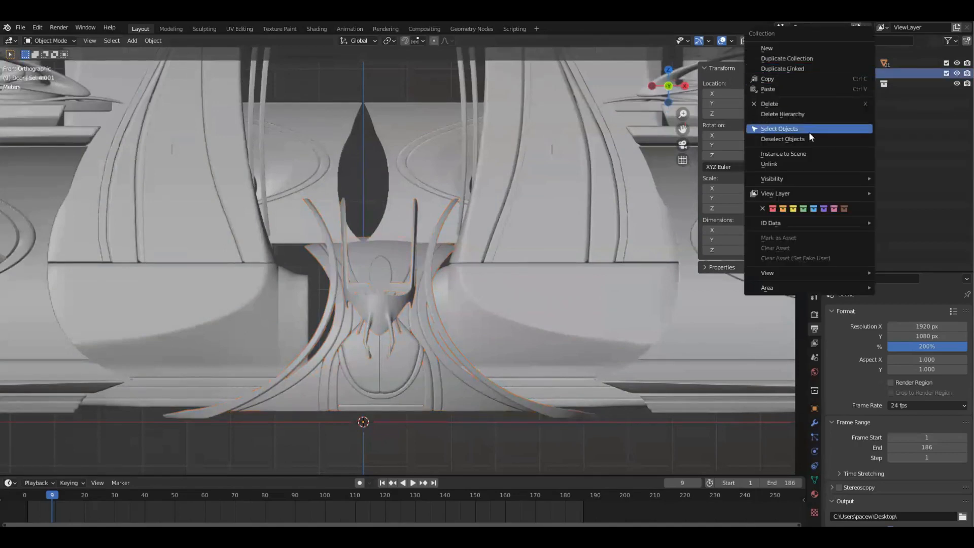
click(779, 128)
scroll(635, 243, up, 1)
key(g)
key(x)
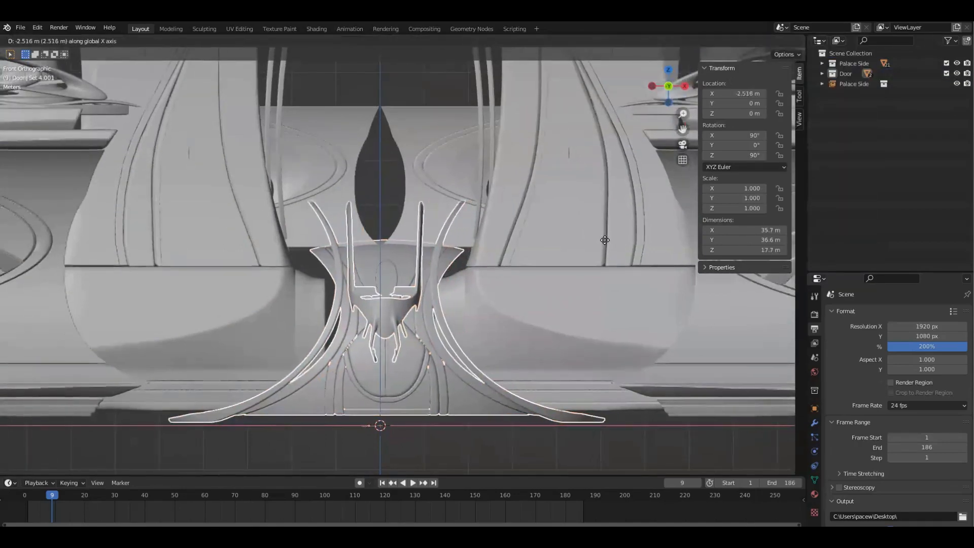
click(547, 235)
scroll(549, 224, down, 5)
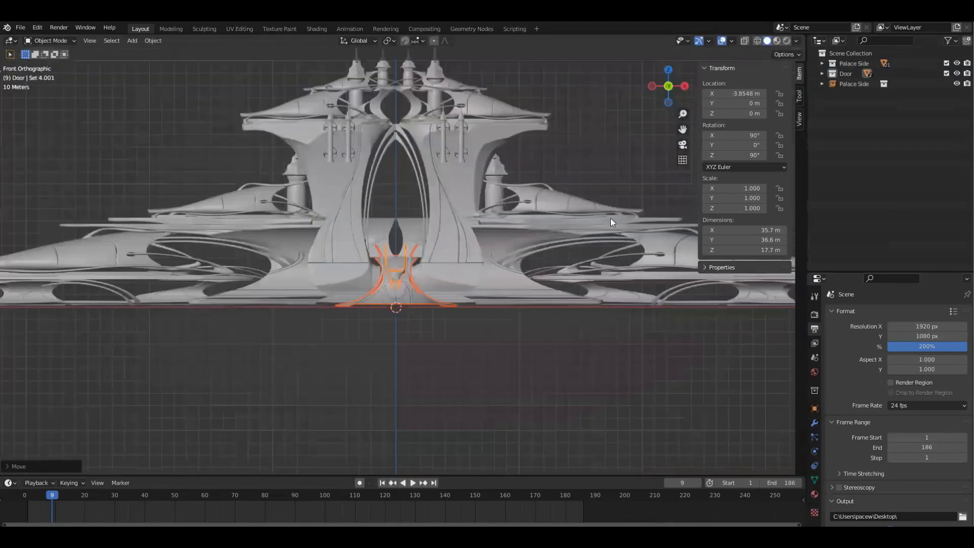
shift+middle_drag(391, 305, 367, 364)
scroll(387, 284, up, 7)
scroll(468, 396, down, 1)
shift+middle_drag(469, 396, 493, 262)
key(g)
right_click(656, 337)
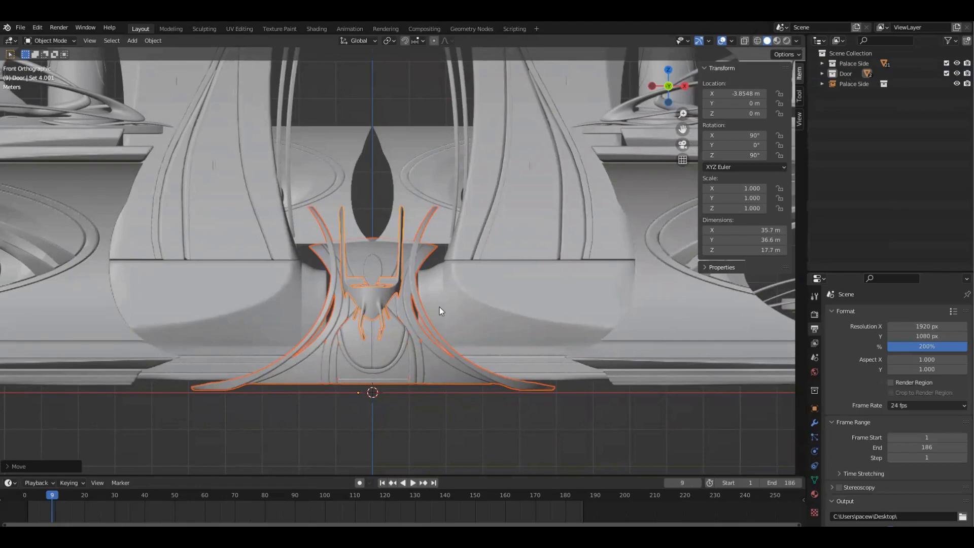
key(g)
key(x)
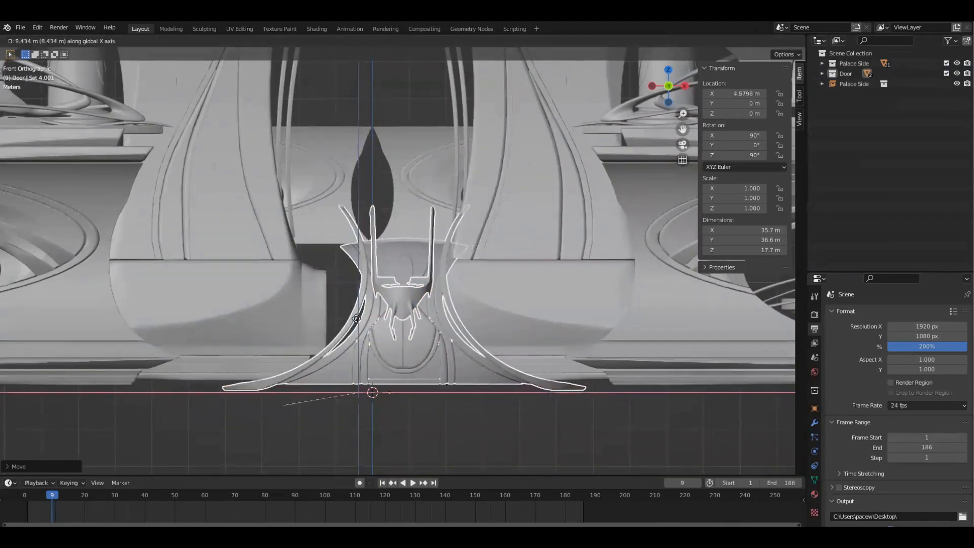
right_click(579, 315)
key(g)
key(x)
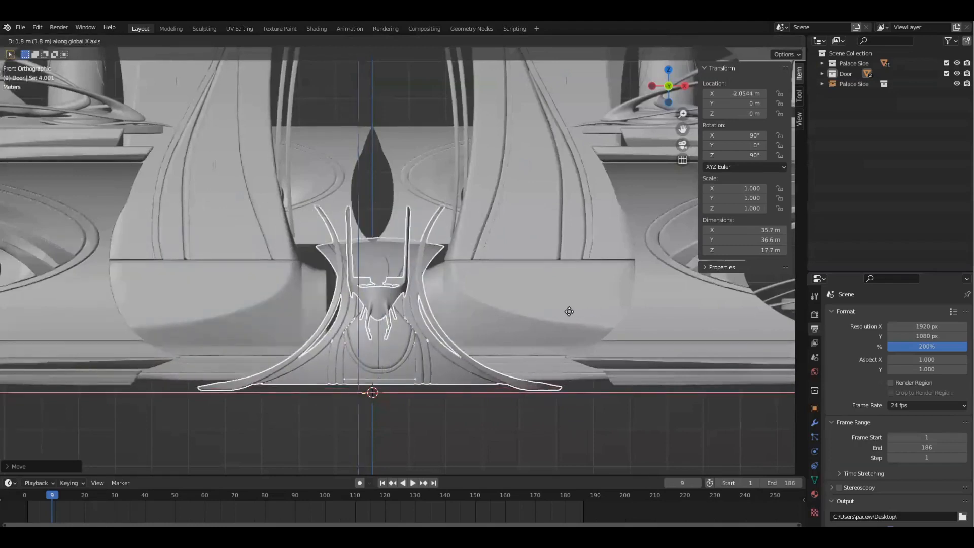
right_click(572, 311)
Step: Fine-tune the door parts' position along X to about -4.12 m so the door sits centred on the palace
key(KP_Decimal)
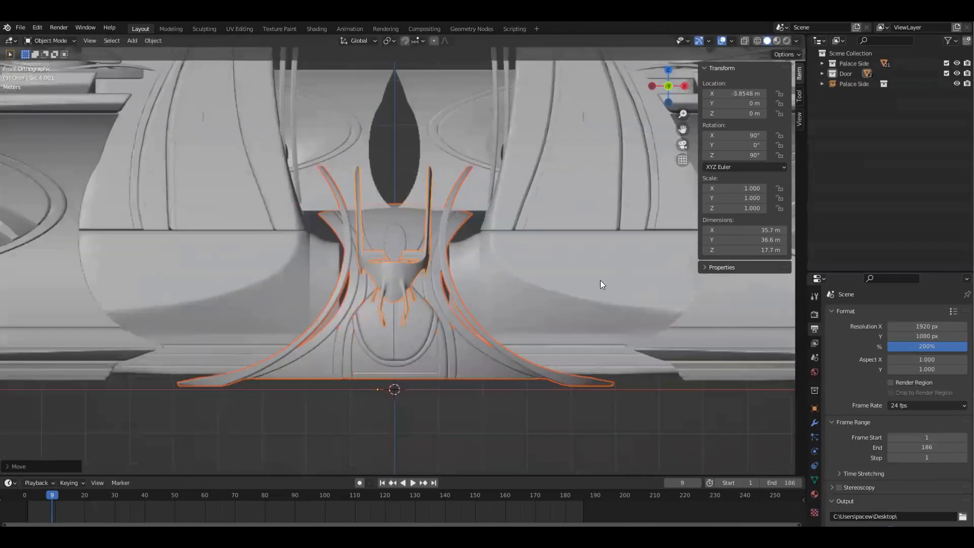
key(g)
key(x)
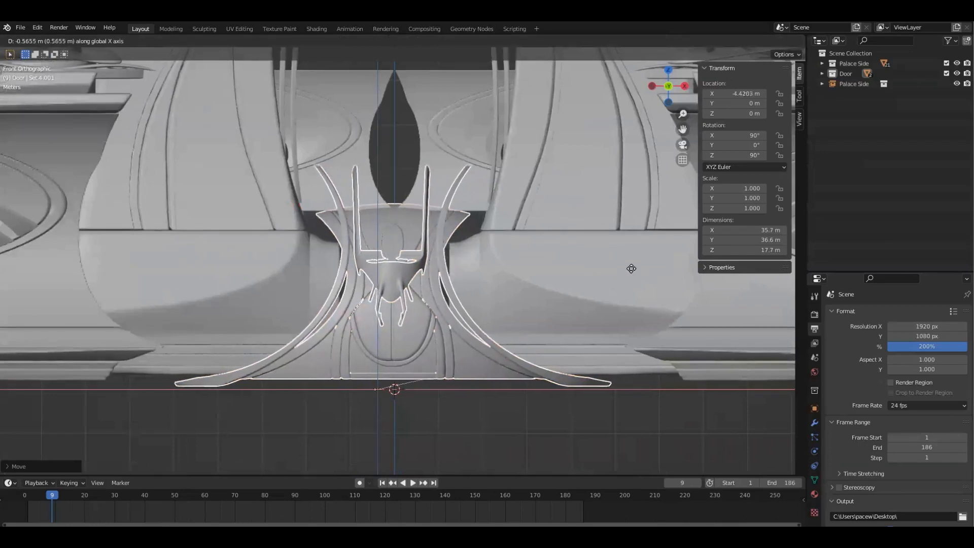
click(663, 270)
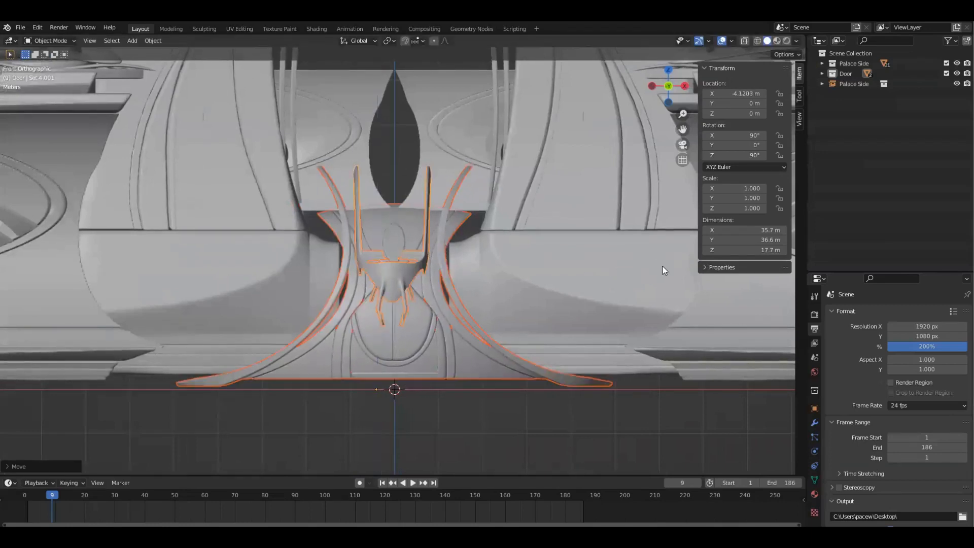
scroll(634, 279, down, 5)
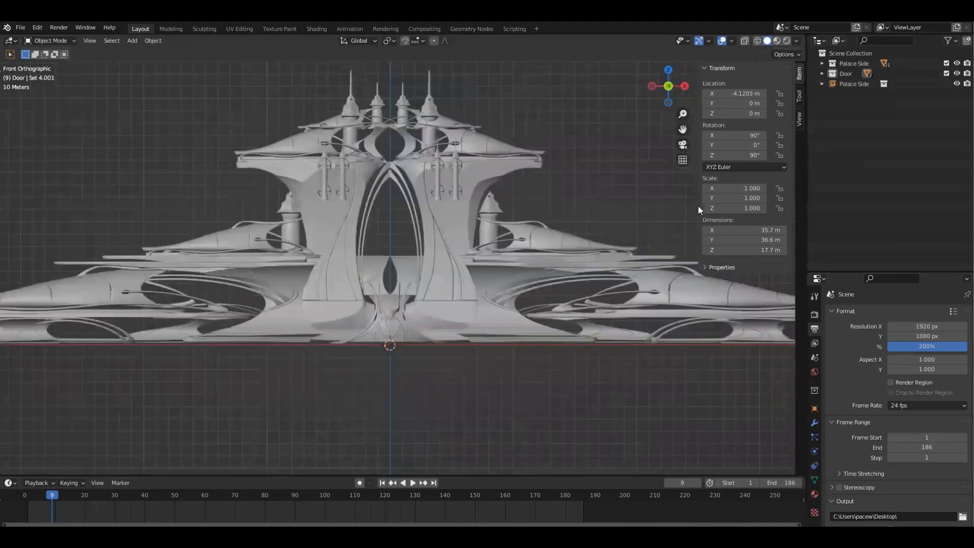
Step: Check the Palace Side collection, its mirrored instance and the Door collection in turn, and review the complete palace from the front and in perspective
click(946, 63)
click(946, 64)
click(860, 85)
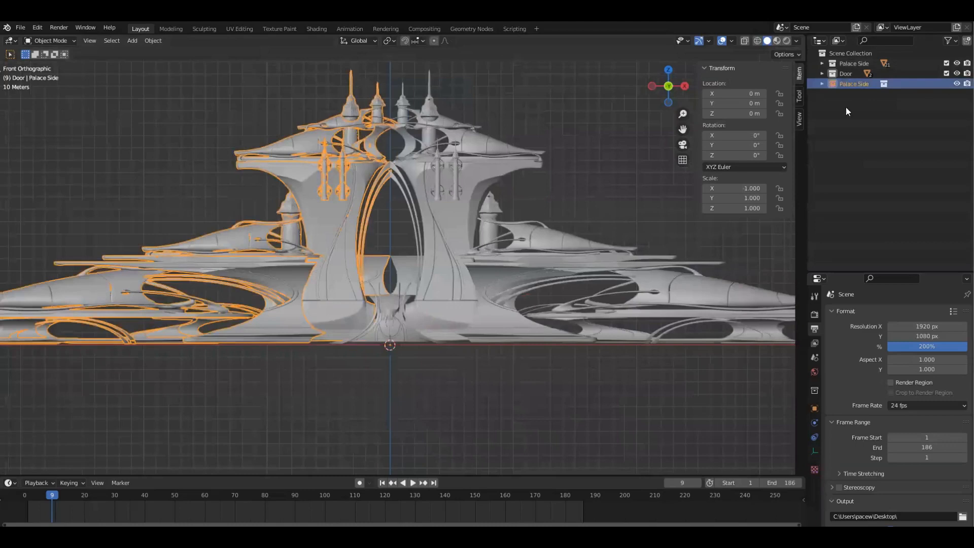
click(850, 74)
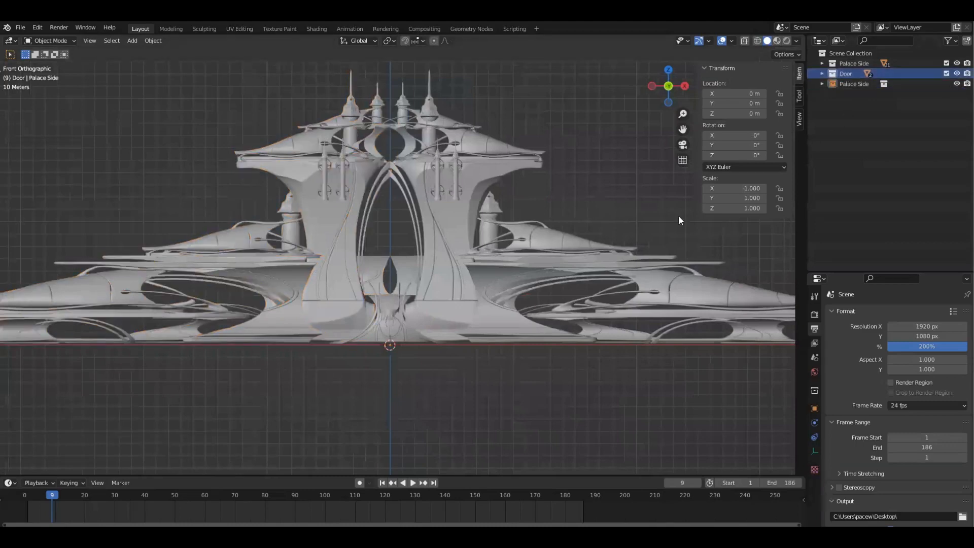
shift+middle_drag(564, 151, 577, 185)
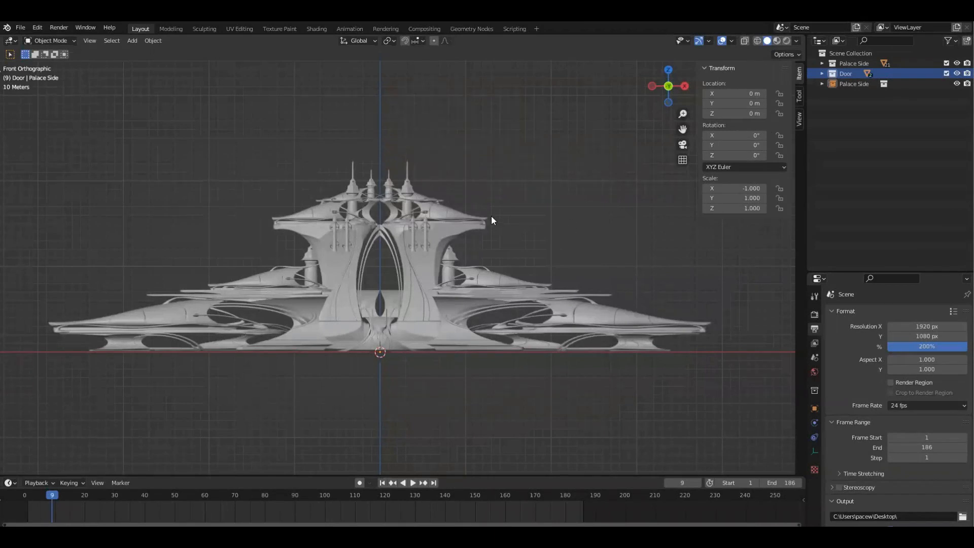
middle_drag(393, 160, 483, 202)
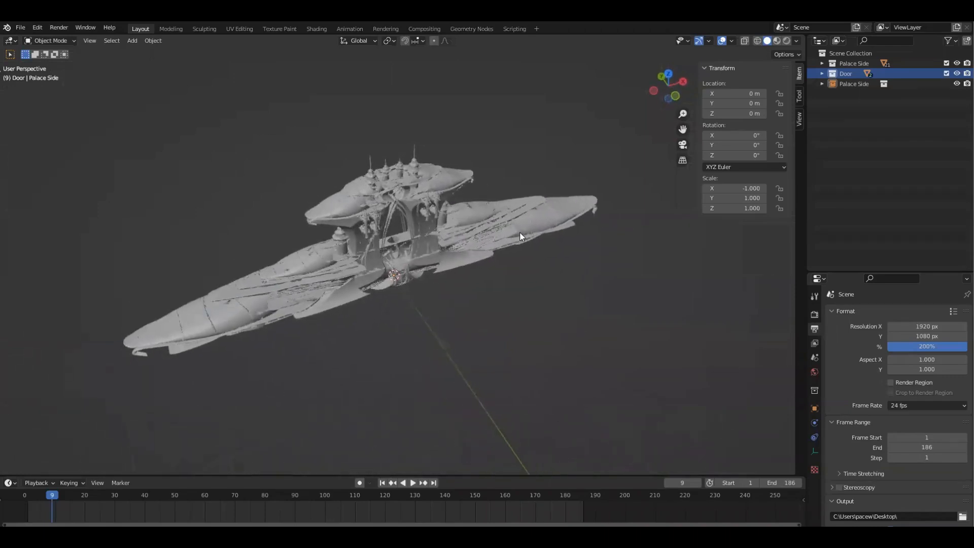
Step: Add a camera, place it in front of the palace at about X -55.74 m, Y -232.96 m, and scale it to about 21.1
key(shift+a)
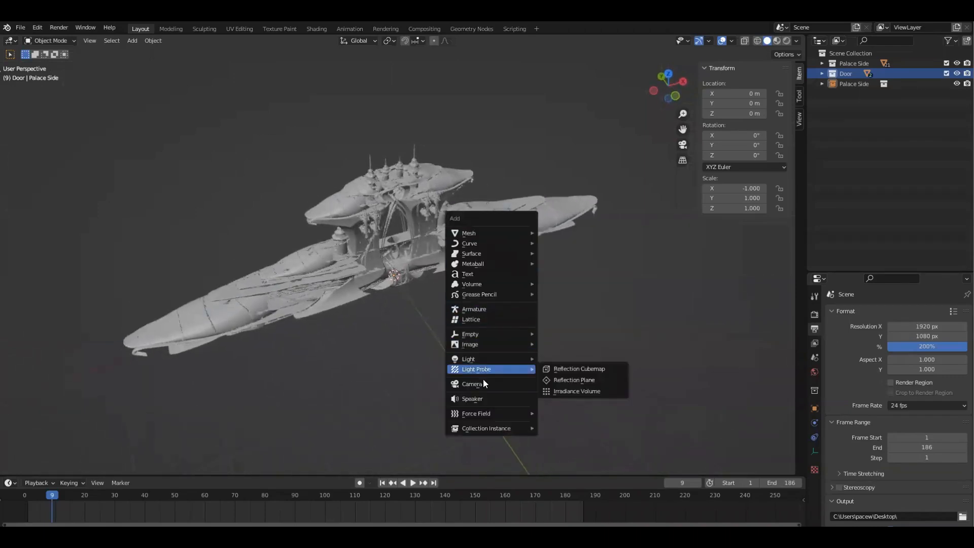
click(484, 383)
key(grave)
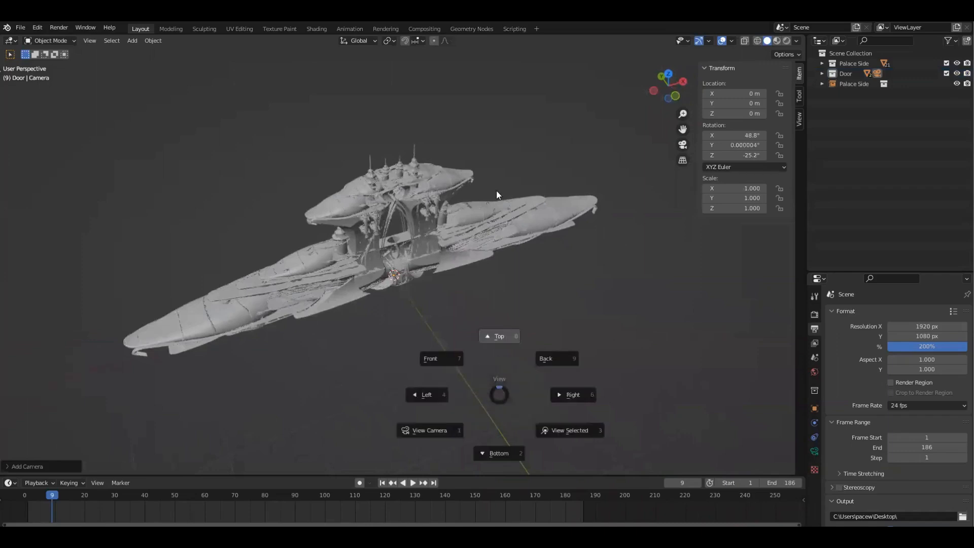
click(496, 337)
shift+middle_drag(497, 224, 500, 156)
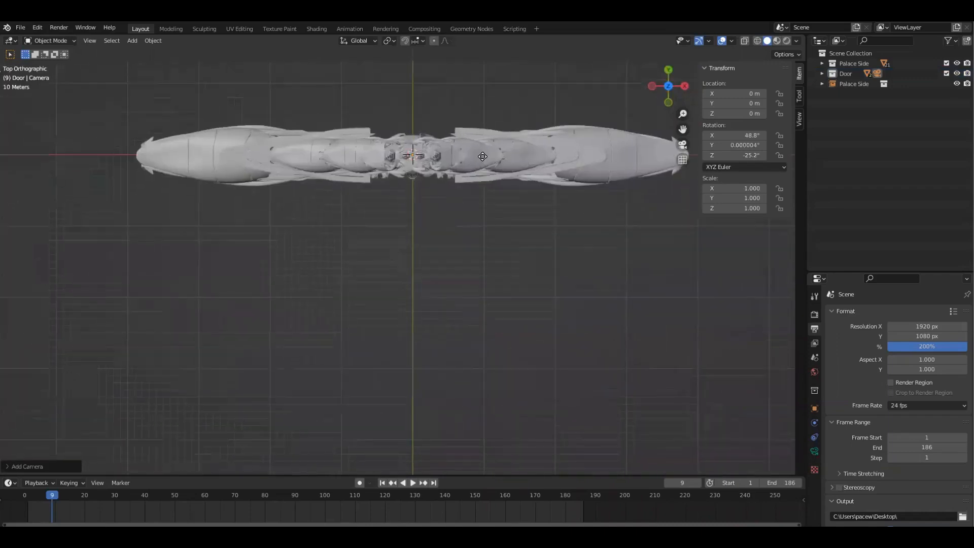
key(g)
click(440, 323)
key(s)
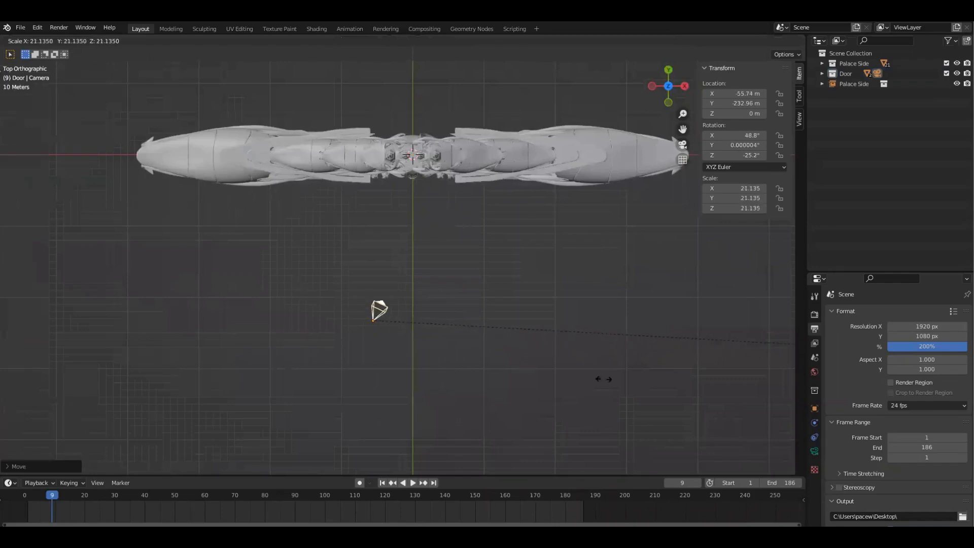
click(604, 379)
Step: Look through the camera and walk it backwards to about X -111 m, Y -378 m, Z -26 m, aiming slightly upward at the palace
middle_drag(546, 389, 527, 300)
click(683, 145)
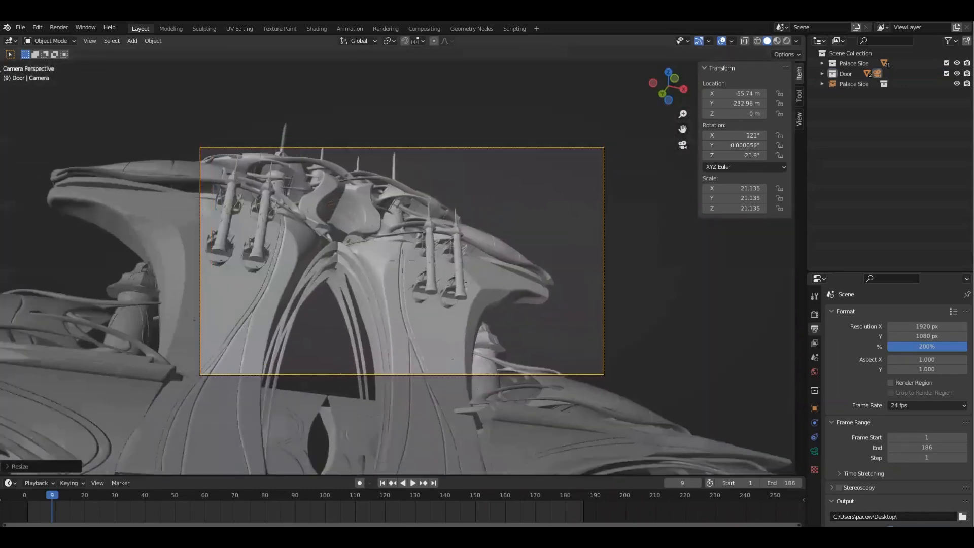
key(s)
key(s)
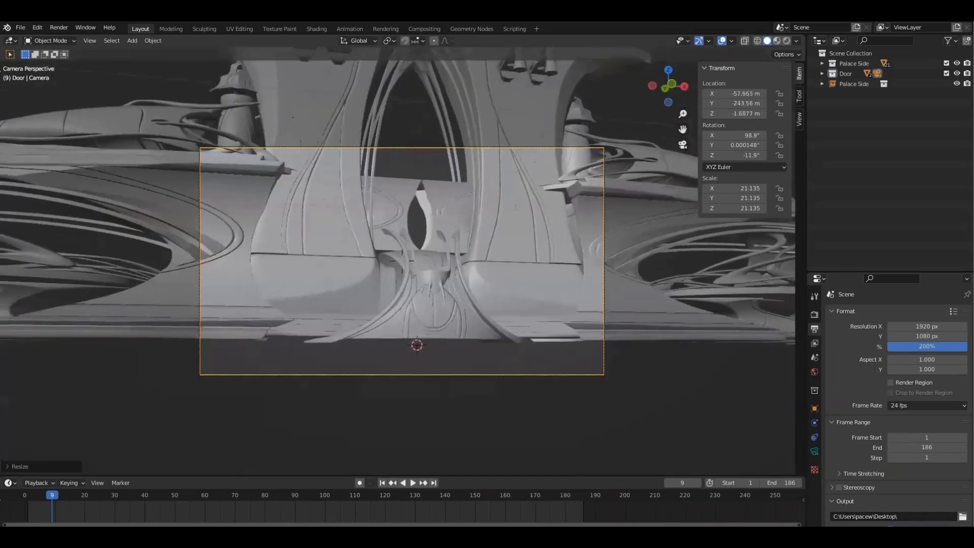
key(s)
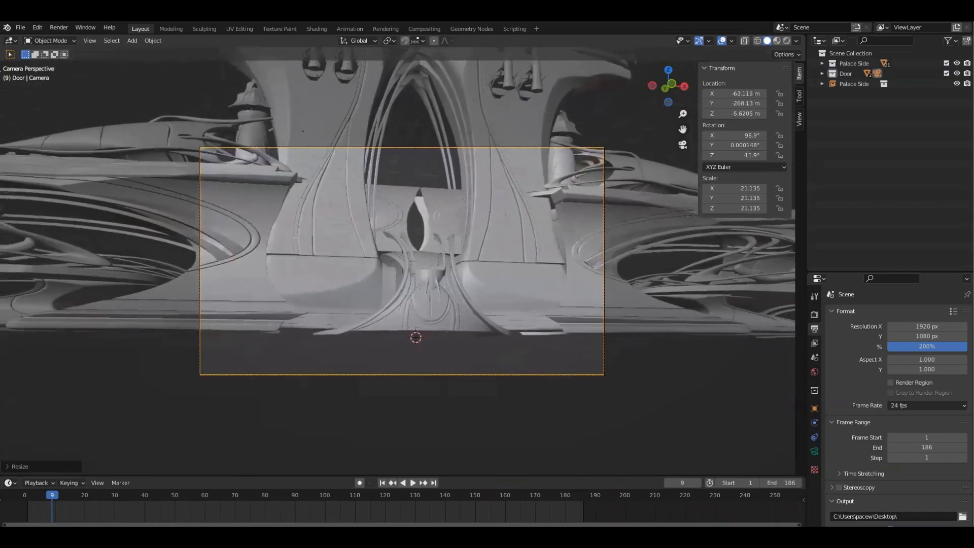
key(s)
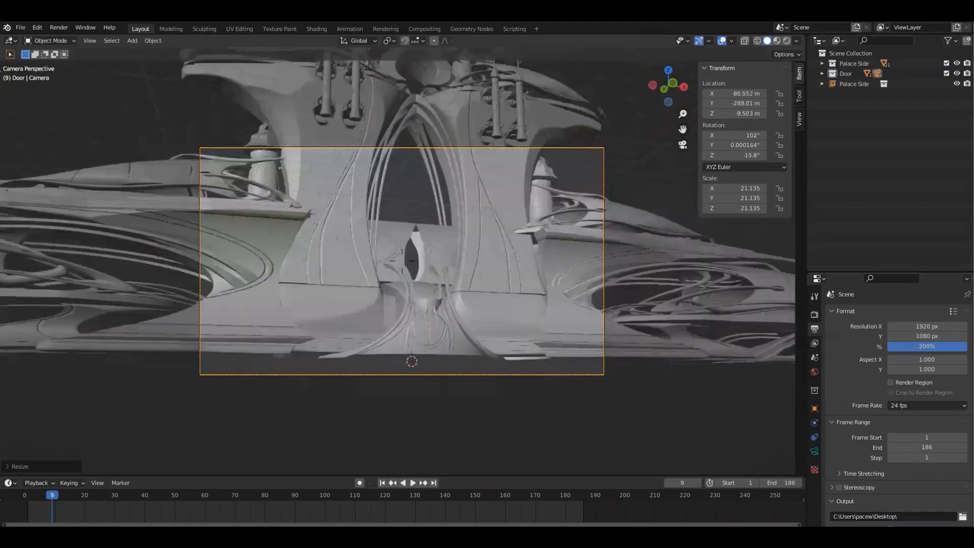
key(s)
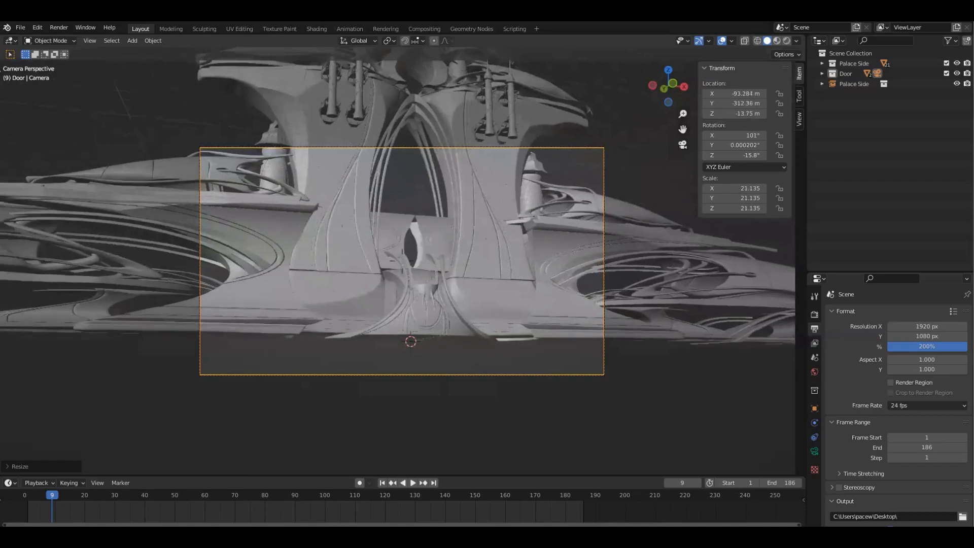
key(s)
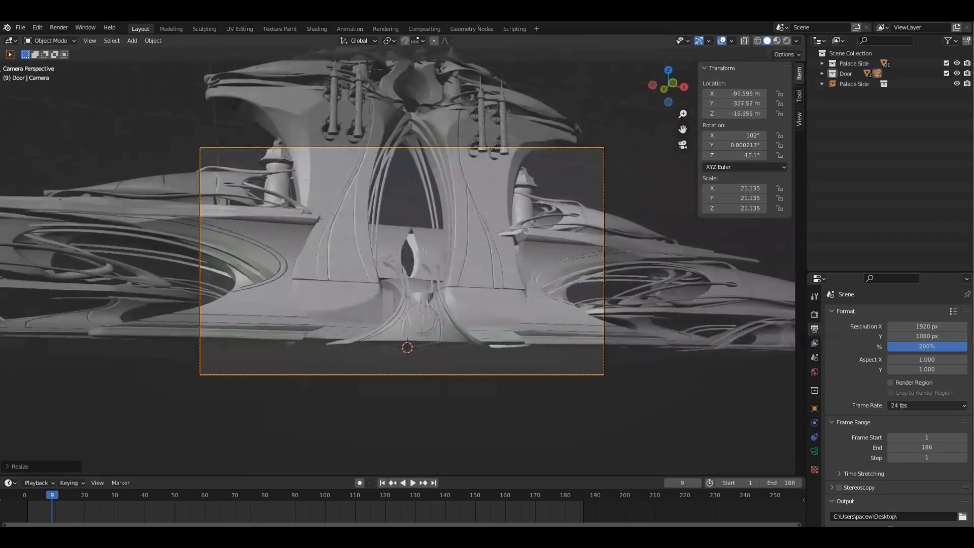
key(s)
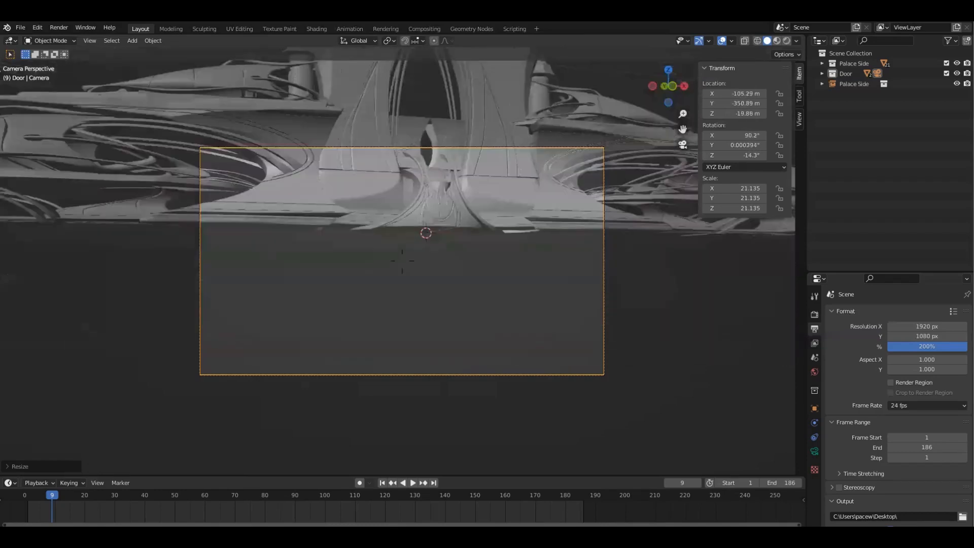
key(s)
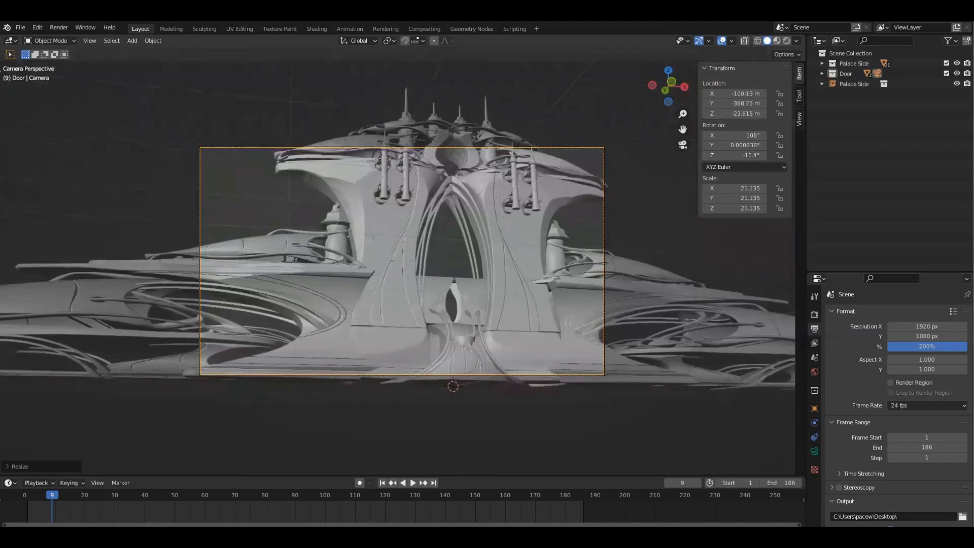
click(145, 242)
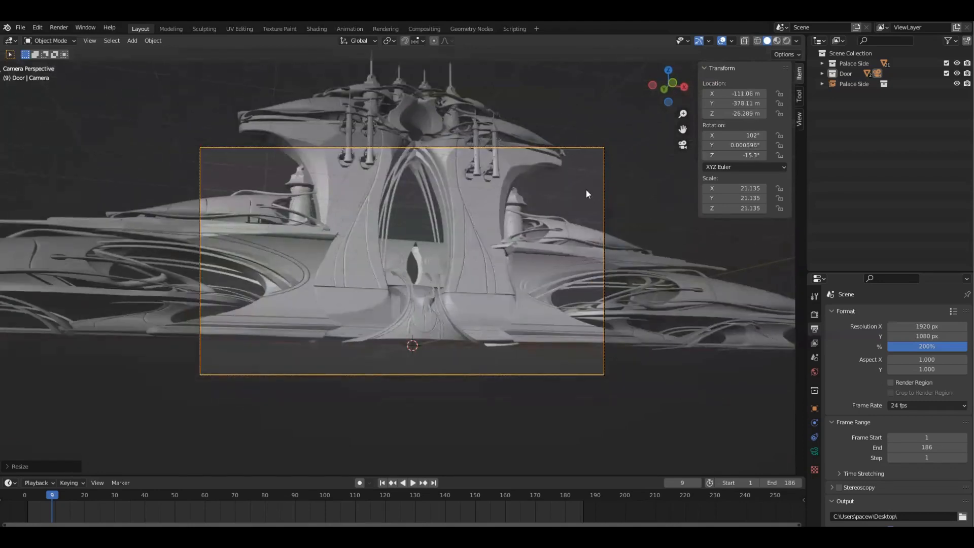
Step: Split the 3D viewport vertically into two side-by-side views near its middle
click(93, 42)
mouse_move(148, 258)
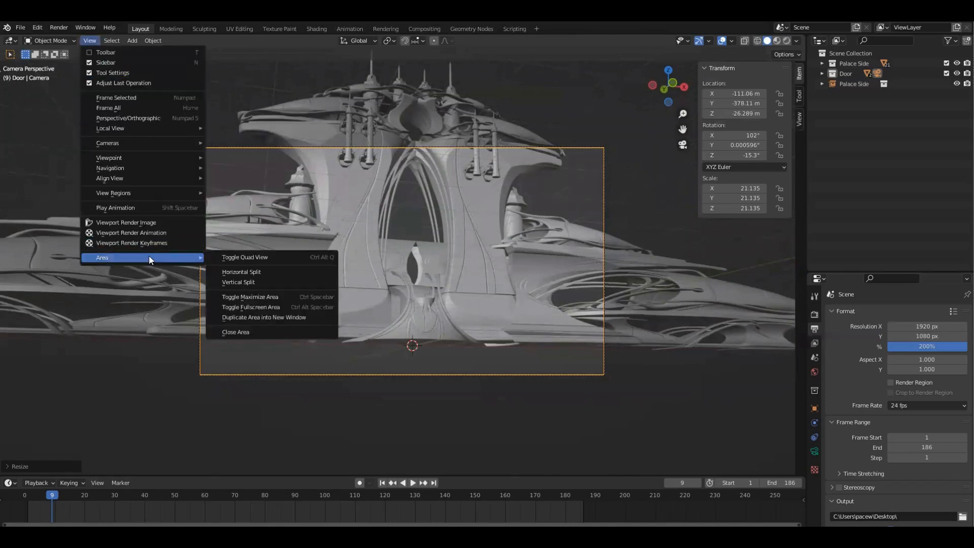
click(247, 281)
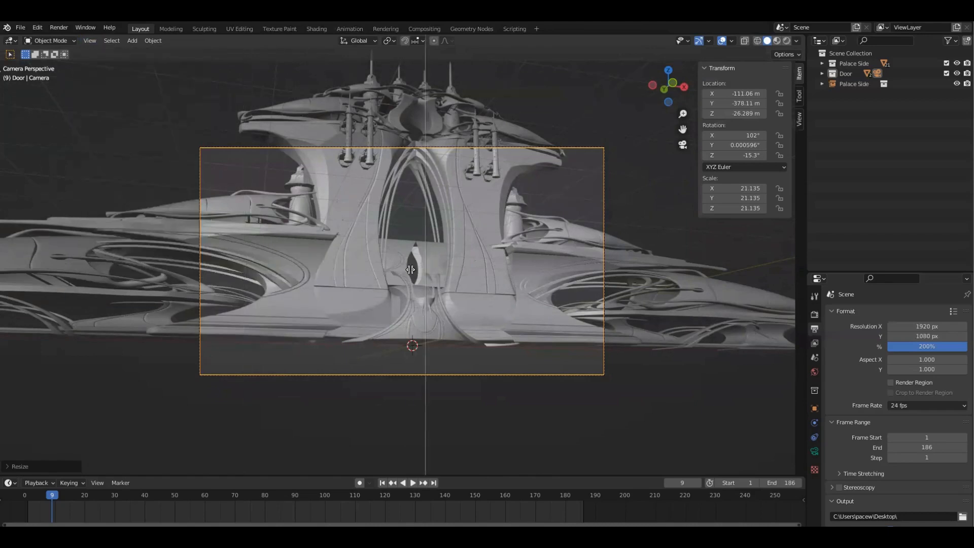
click(428, 264)
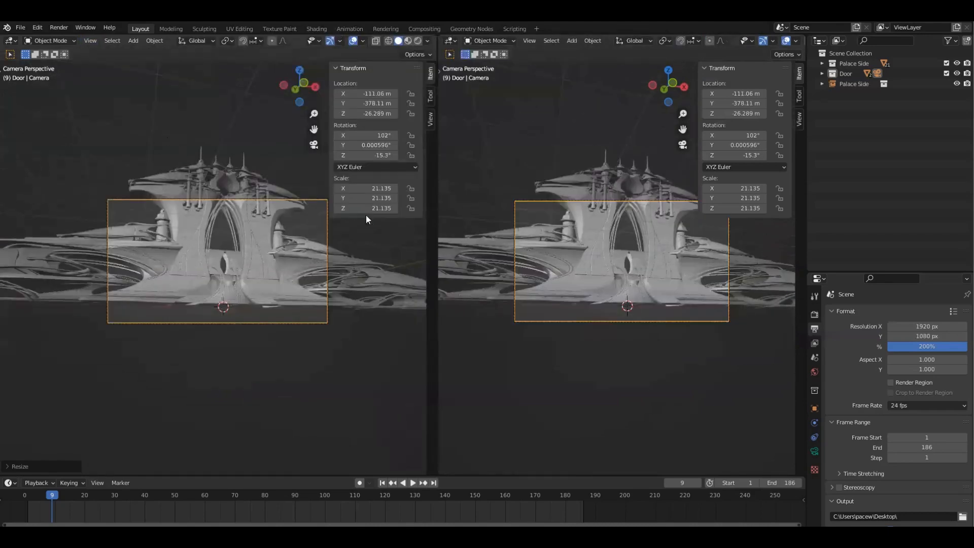
Step: Turn the second viewport from the camera view to a free perspective of the palace and hide the sidebars in both viewports
middle_drag(580, 234, 489, 212)
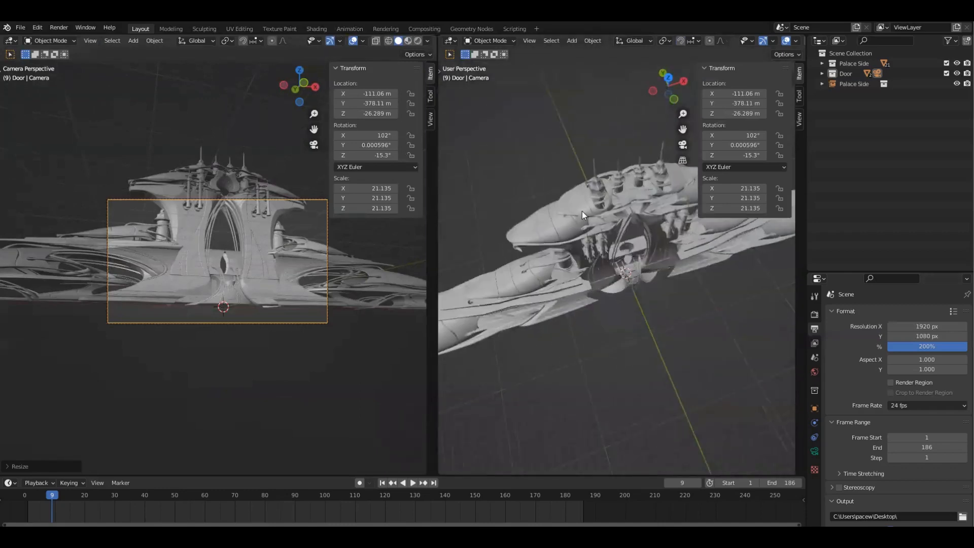
scroll(583, 211, up, 3)
key(n)
key(n)
mouse_move(543, 268)
middle_down()
mouse_move(550, 257)
mouse_move(552, 267)
middle_up()
scroll(339, 204, up, 2)
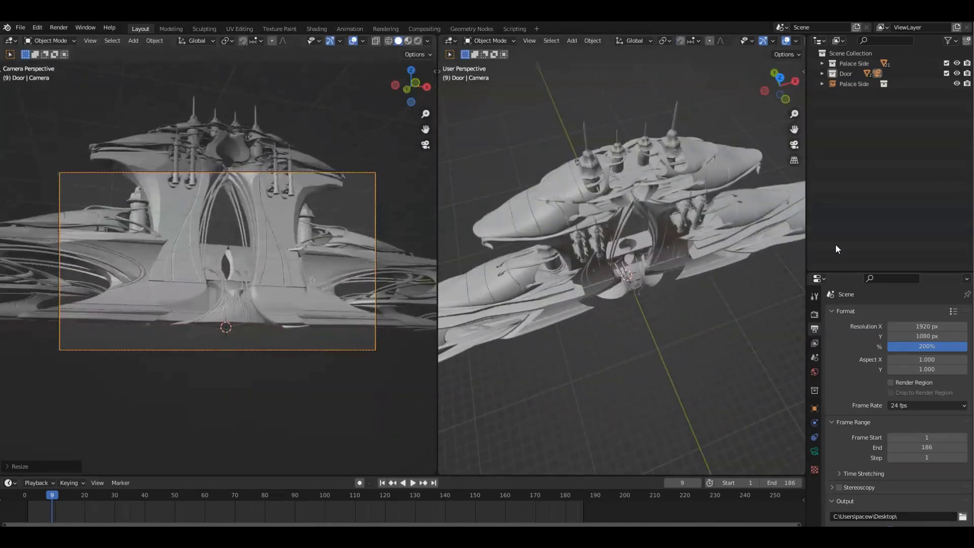
Step: Show the second viewport from the top, move the camera to reframe the palace, and enlarge the camera object to roughly double its size
scroll(666, 357, down, 4)
middle_drag(665, 357, 696, 373)
key(grave)
click(638, 223)
scroll(640, 312, down, 1)
shift+middle_drag(660, 321, 677, 210)
key(g)
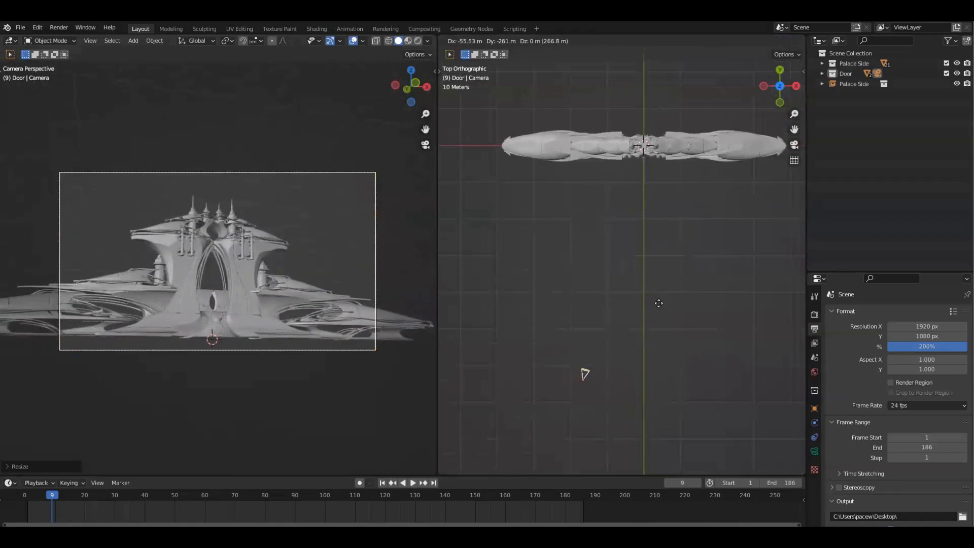
click(549, 310)
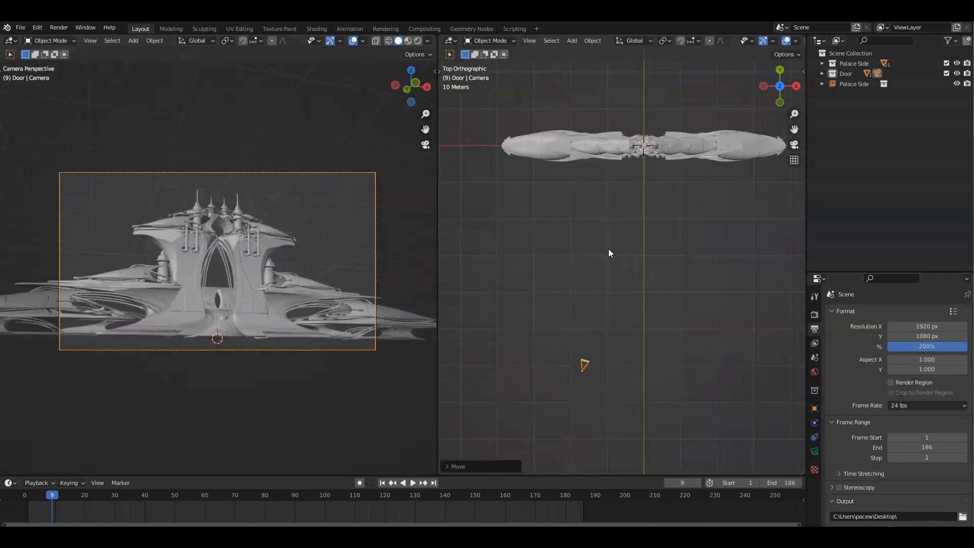
key(s)
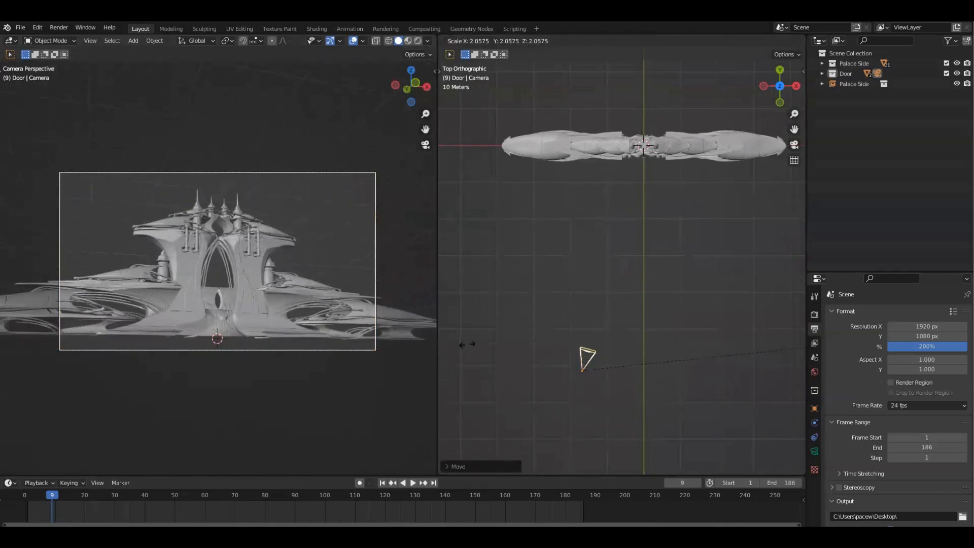
click(498, 348)
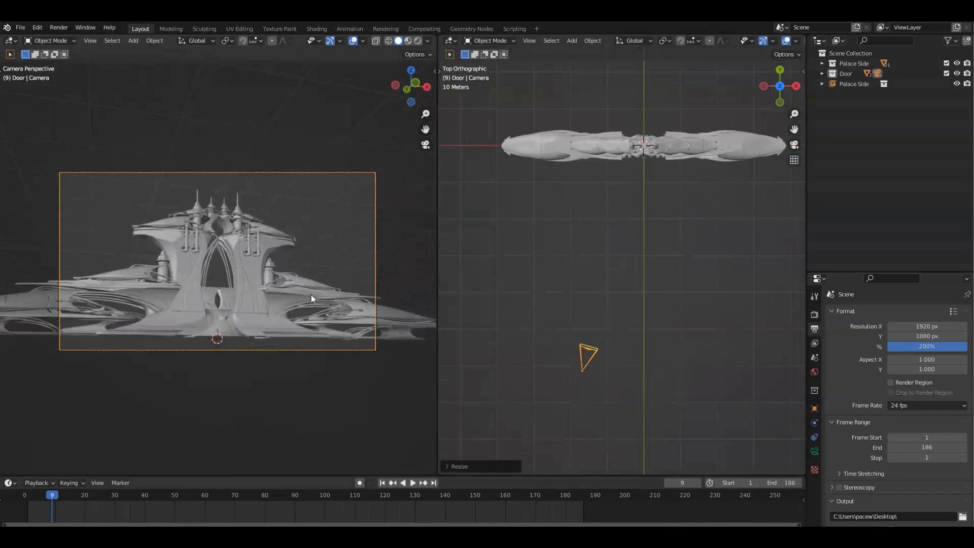
Step: Raise the camera's passepartout opacity to 1.000 so the area outside its frame is fully black
scroll(312, 299, up, 1)
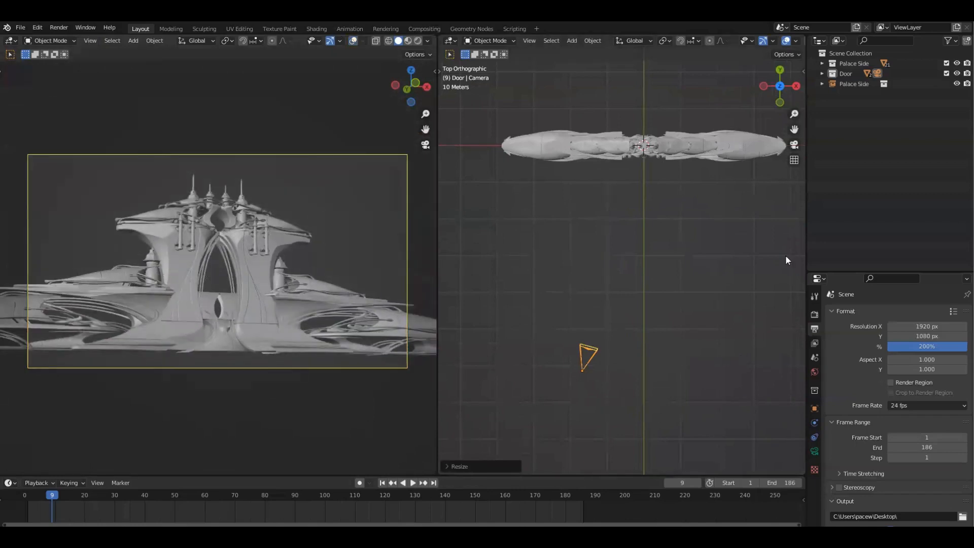
click(815, 452)
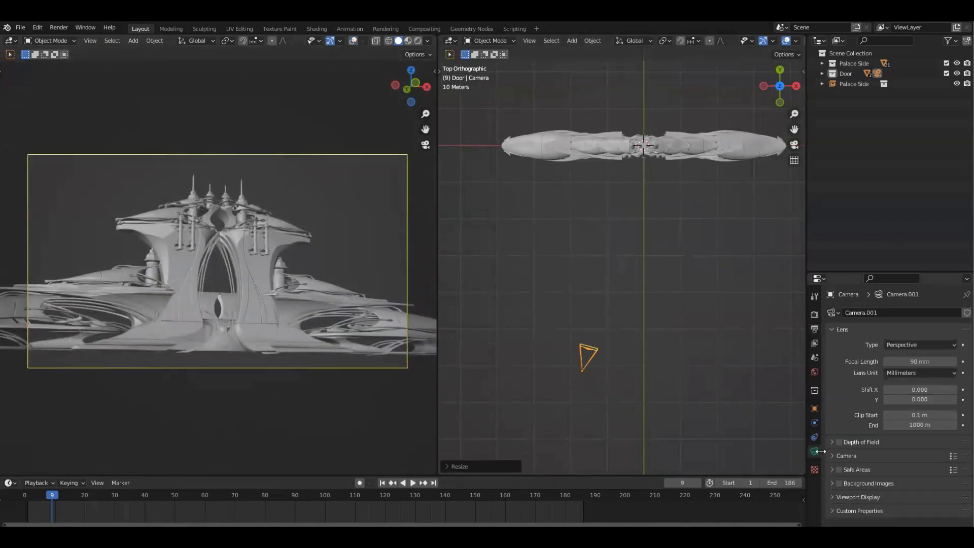
click(832, 494)
scroll(866, 473, down, 4)
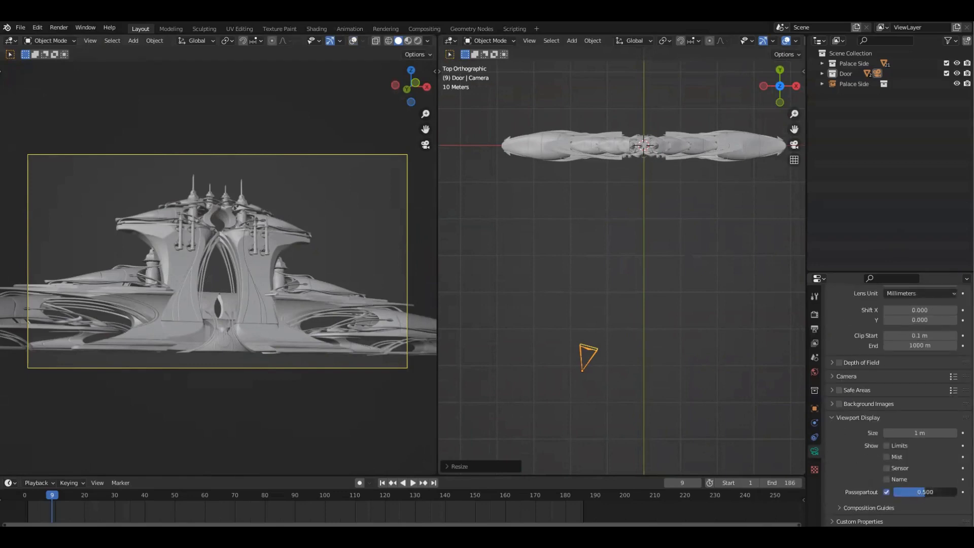
drag(925, 491, 957, 492)
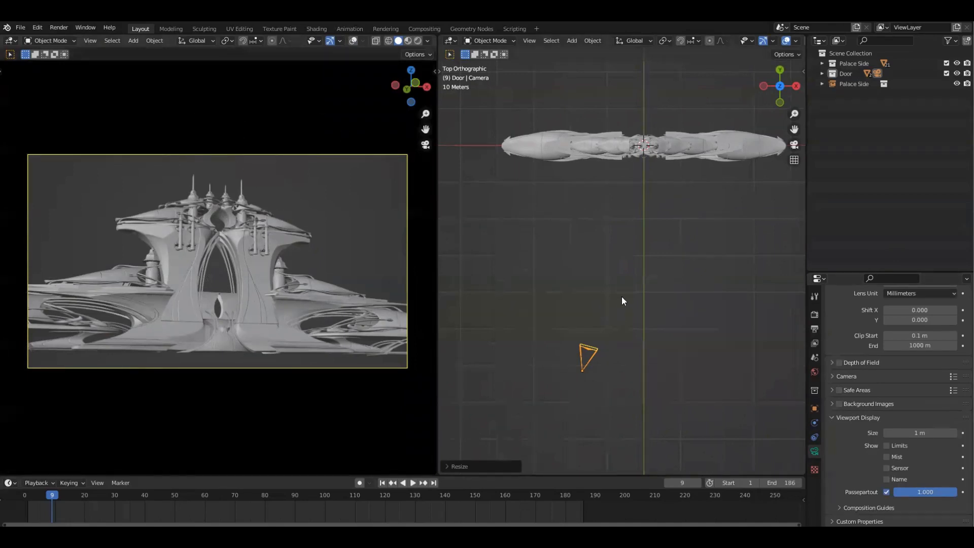
Step: Shift the camera slightly in the top view to fine-tune how the palace sits in the frame
key(g)
click(611, 308)
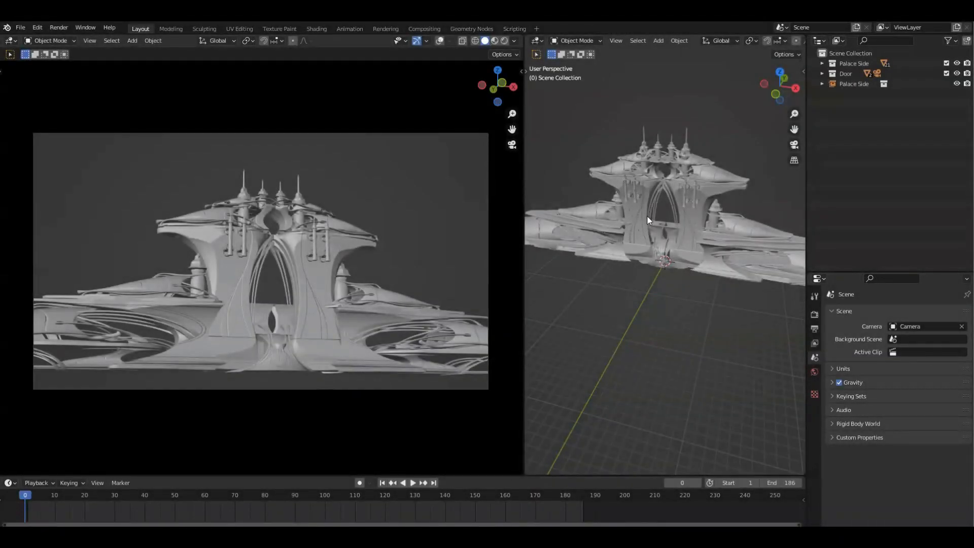
Step: Switch both viewports to Material Preview shading, with the second one showing the palace from the front
middle_drag(602, 426, 692, 373)
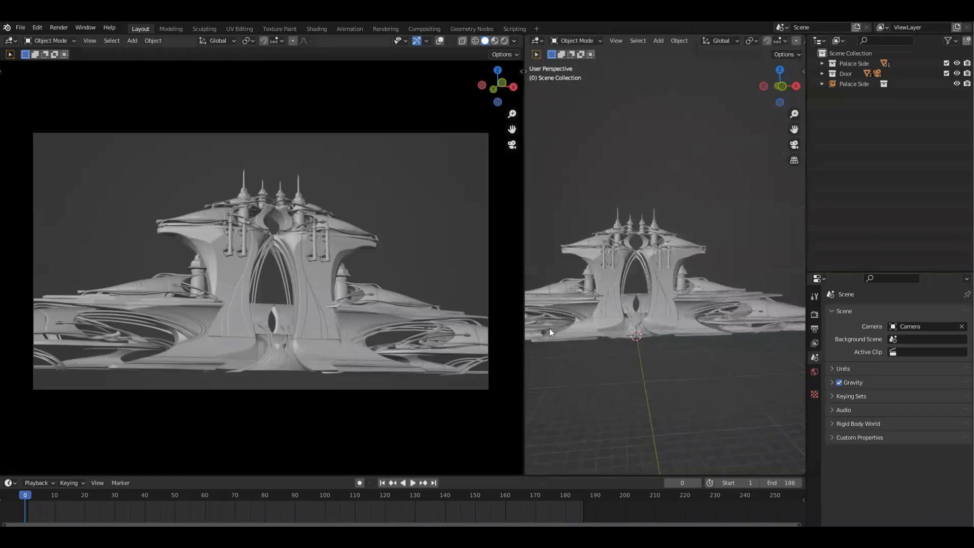
middle_drag(778, 357, 711, 259)
key(z)
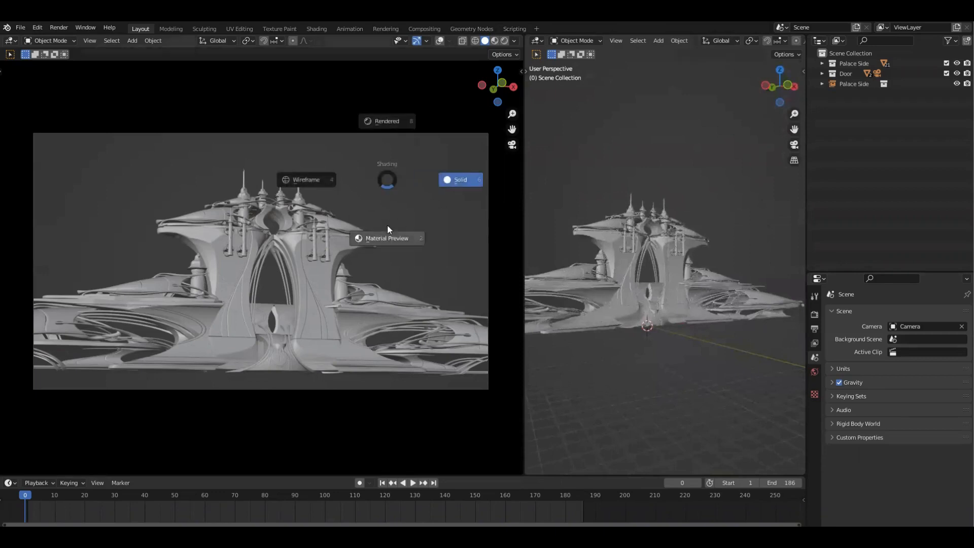
click(388, 257)
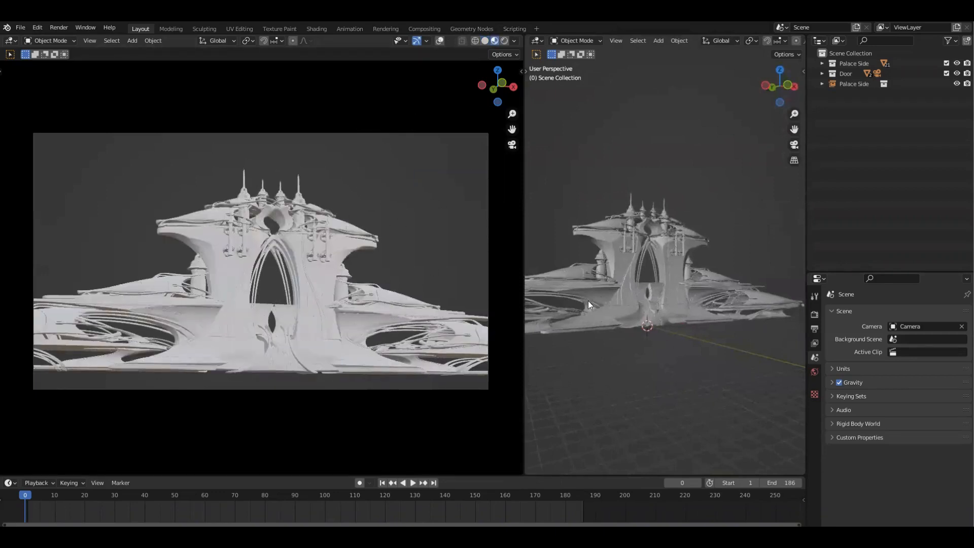
key(z)
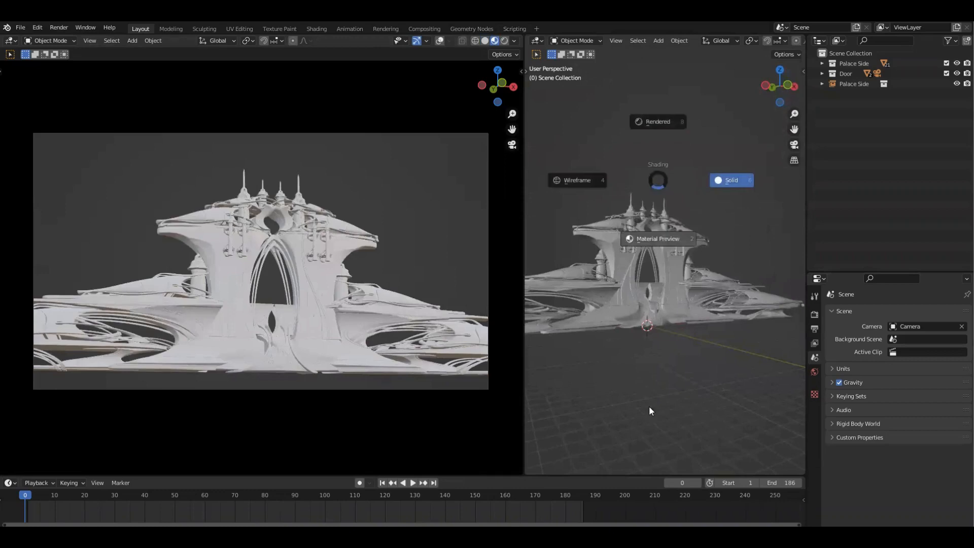
click(671, 242)
scroll(687, 253, up, 3)
key(KP_1)
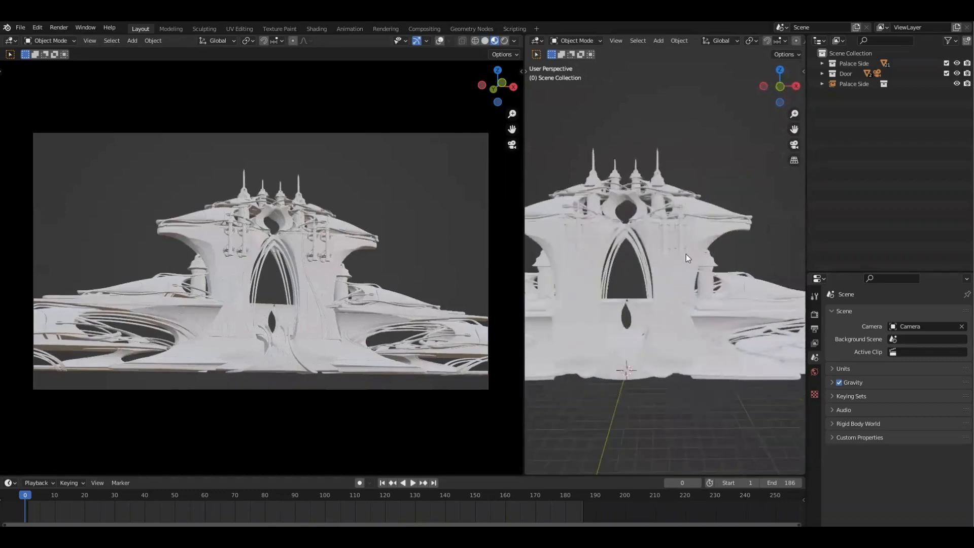
Step: Select the large pillar on the +X side of the central arch and look through its list of material slots
click(700, 253)
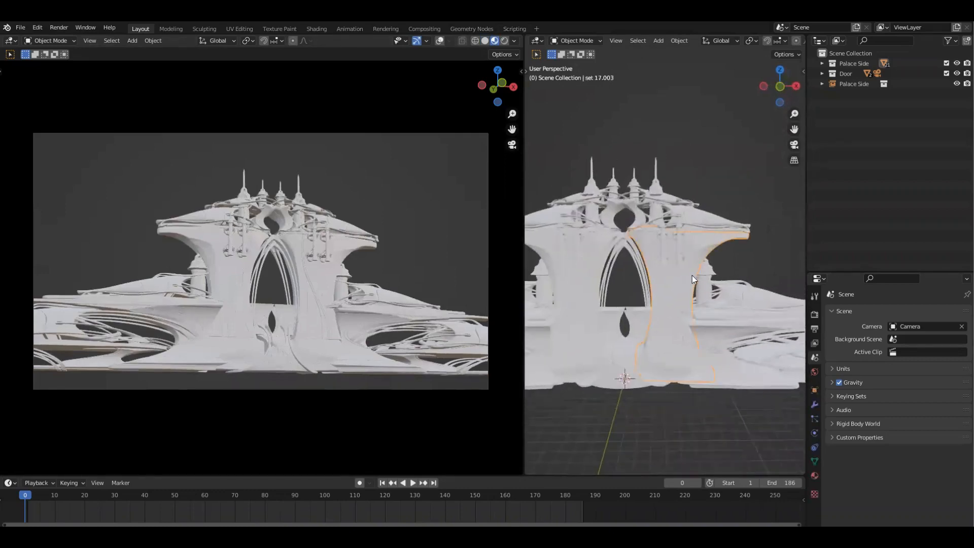
middle_drag(692, 275, 713, 276)
key(g)
right_click(706, 365)
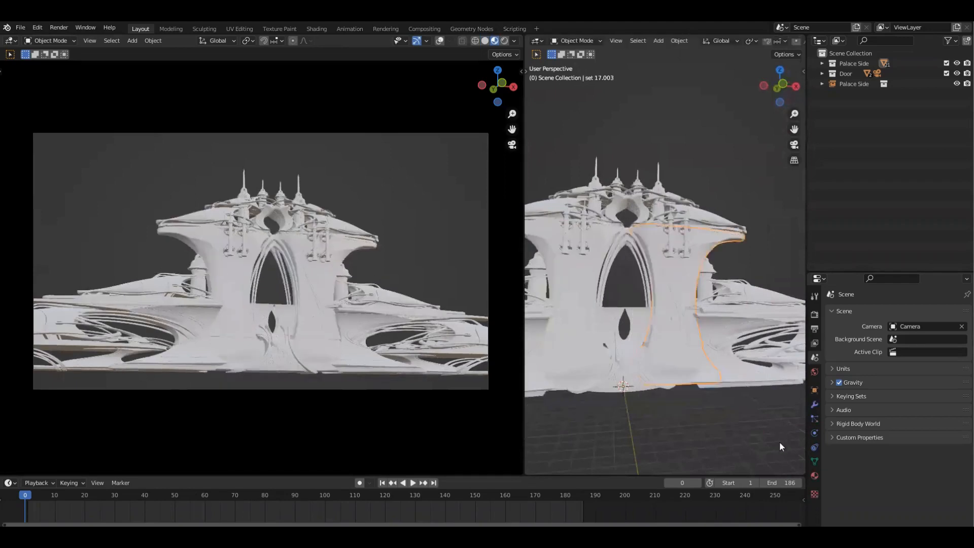
click(814, 476)
scroll(909, 339, down, 5)
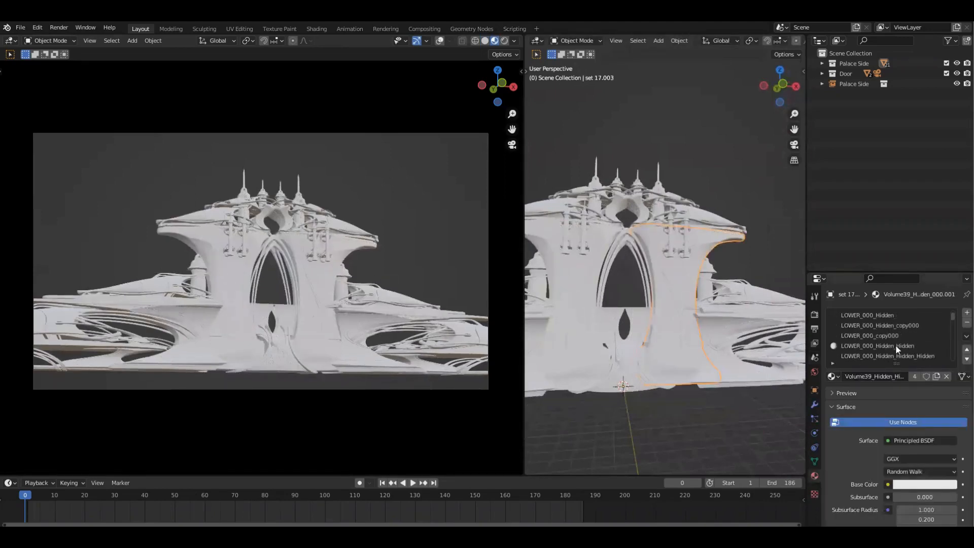
mouse_move(951, 330)
mouse_down()
mouse_move(953, 318)
mouse_move(943, 359)
mouse_move(936, 328)
mouse_up()
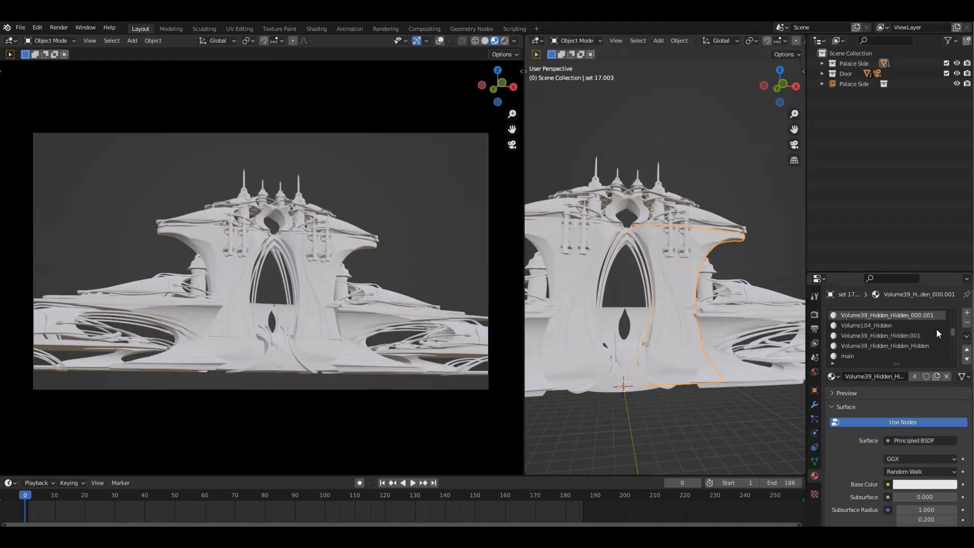
scroll(936, 328, up, 1)
scroll(936, 327, up, 8)
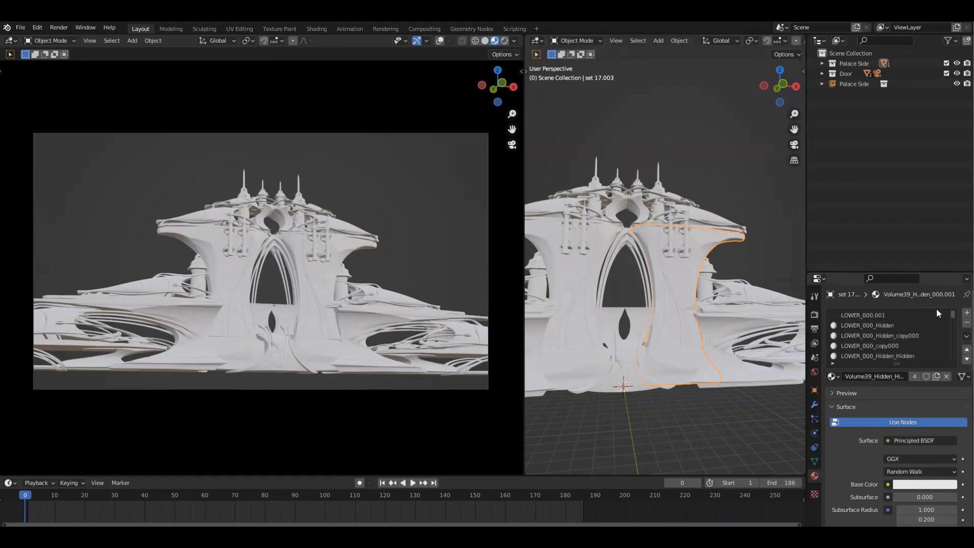
Step: Remove all the imported material slots from the selected pillar, starting with LOWER_000.001
click(891, 314)
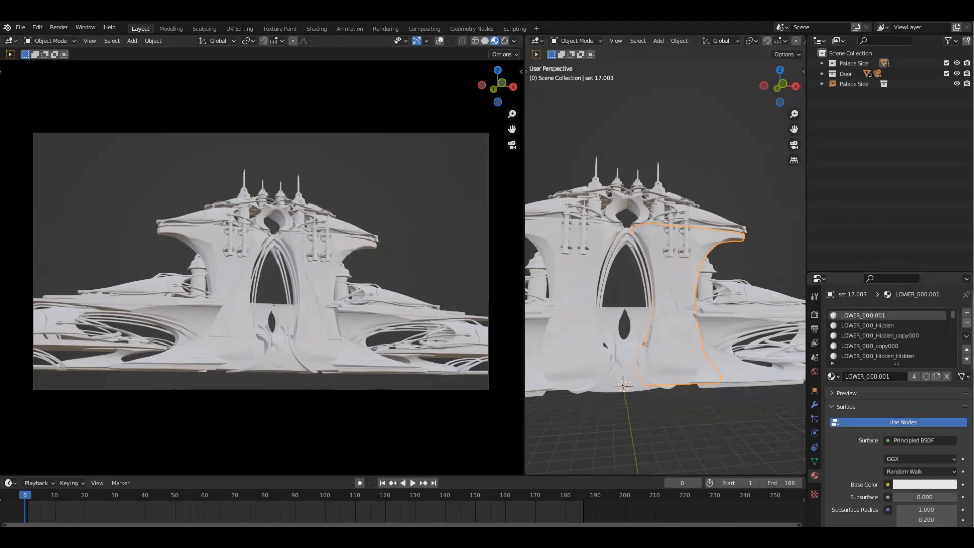
click(966, 323)
click(966, 322)
click(966, 322)
click(966, 322)
click(966, 322)
click(966, 322)
click(966, 322)
click(966, 323)
click(967, 322)
click(966, 323)
click(967, 322)
click(967, 322)
click(966, 322)
click(967, 322)
click(966, 323)
click(967, 322)
click(966, 322)
click(967, 322)
click(966, 322)
click(967, 322)
click(966, 322)
click(967, 322)
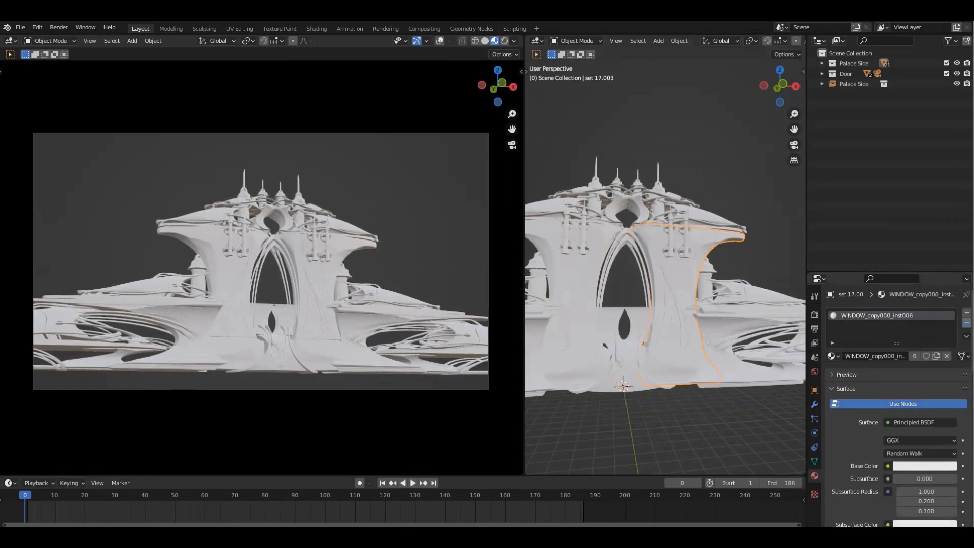
click(966, 323)
Step: Add a material slot to the pillar and create a new material in it named Green
click(966, 313)
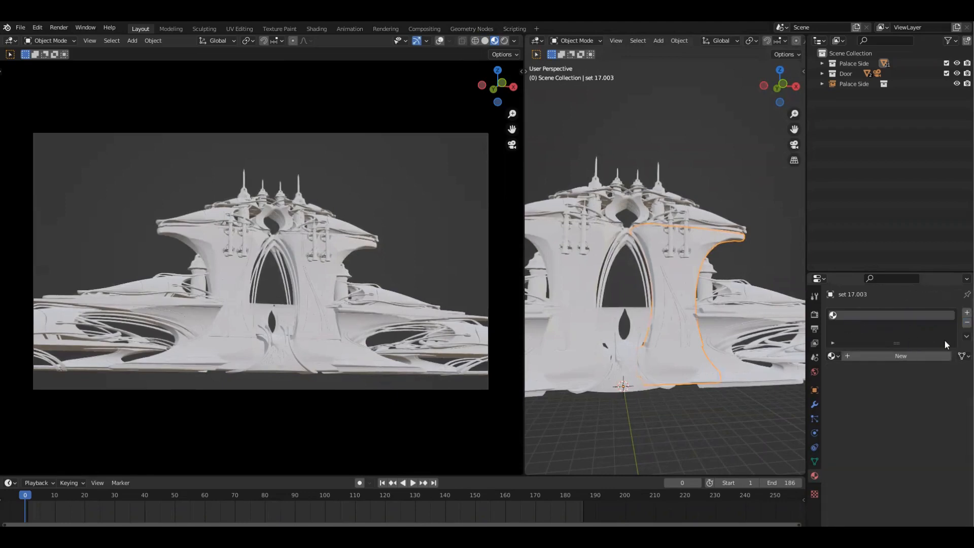
click(906, 355)
click(887, 357)
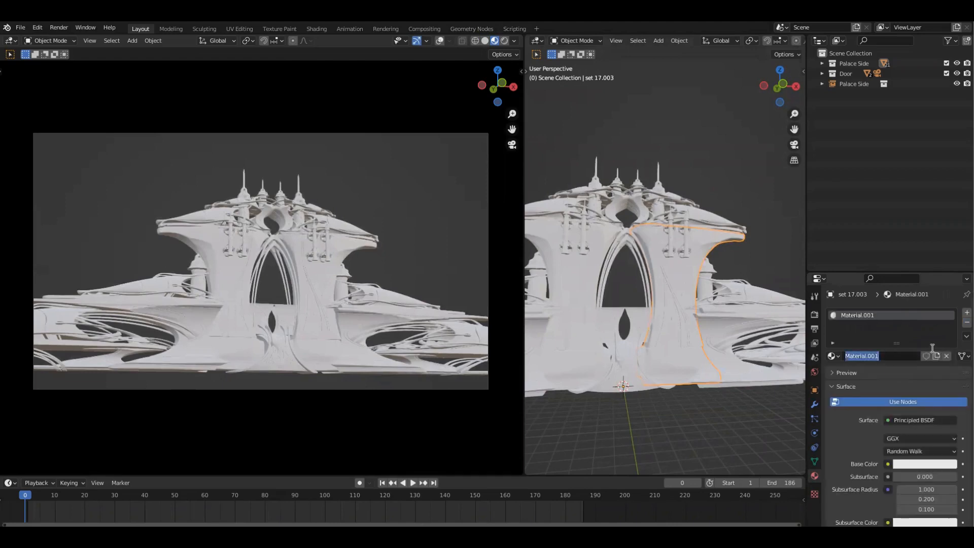
text(Green)
key(Return)
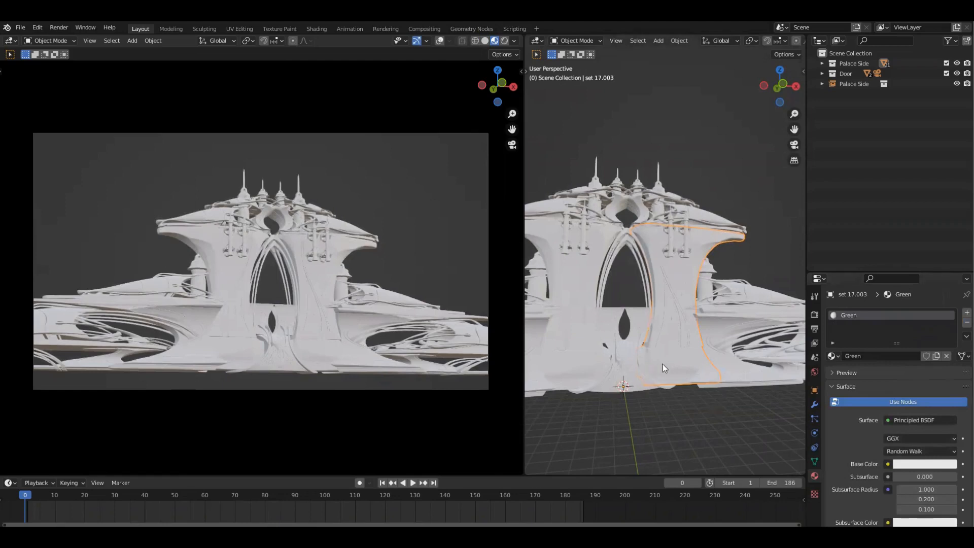
Step: Set the Green material's base color to a dark green of about H 0.380, S 0.678, V 0.138
click(924, 464)
click(888, 343)
click(884, 349)
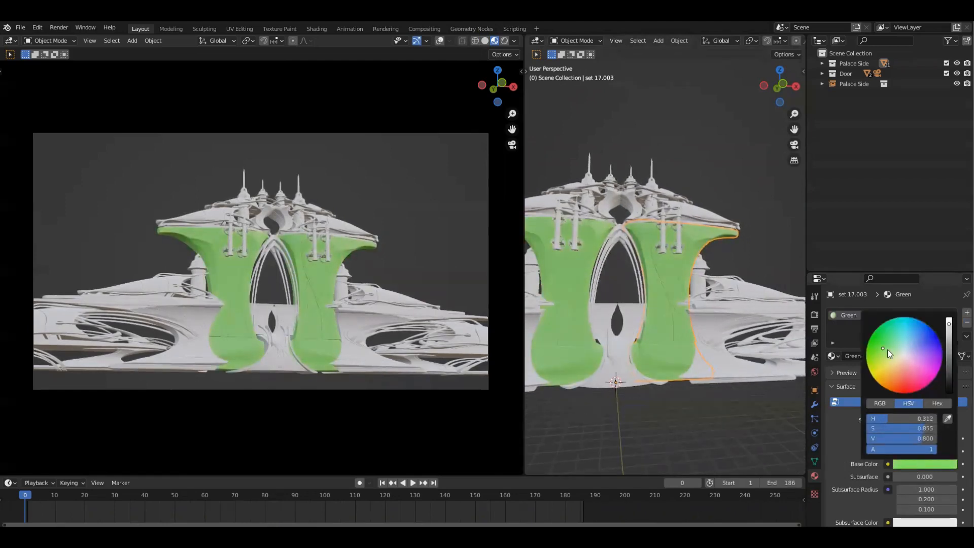
drag(948, 335, 949, 344)
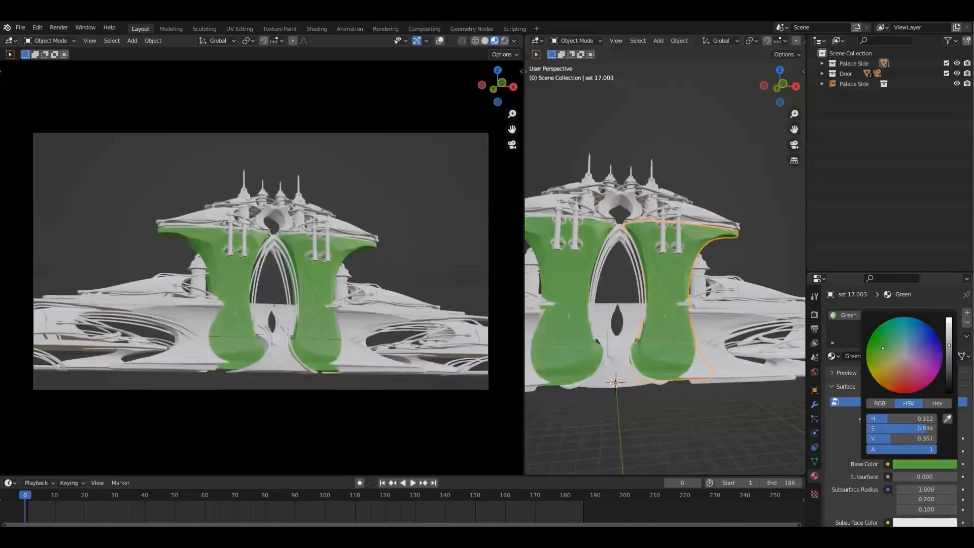
drag(883, 348, 893, 342)
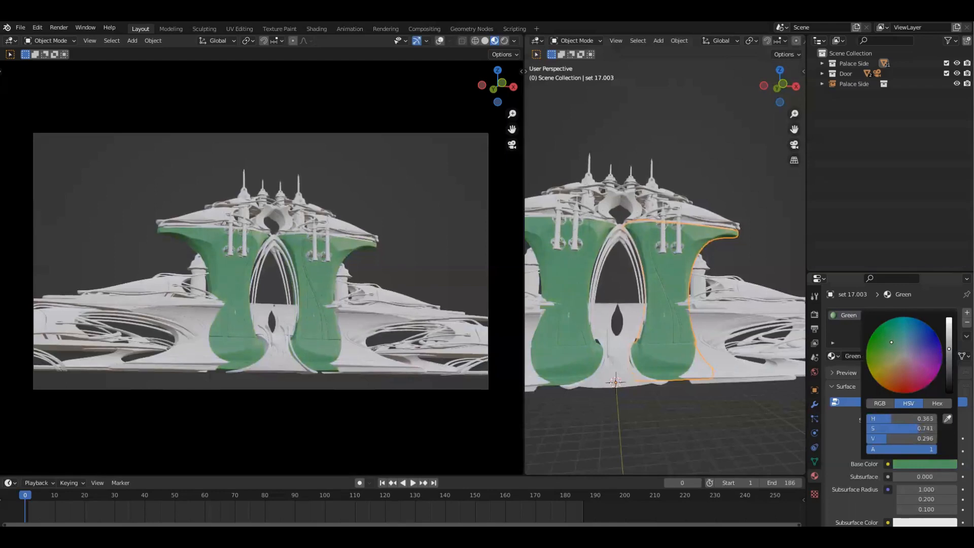
drag(888, 343, 892, 341)
drag(948, 350, 949, 357)
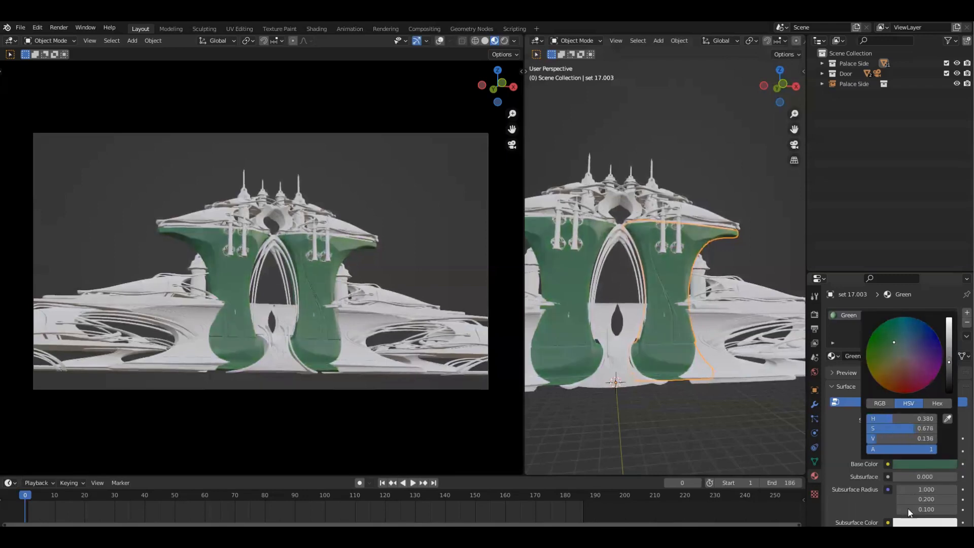
Step: Set the Green material's Metallic to 0.543 and shift its base color to a slightly lighter, less bluish green
scroll(921, 459, down, 3)
drag(917, 458, 933, 459)
middle_drag(738, 416, 926, 360)
click(931, 363)
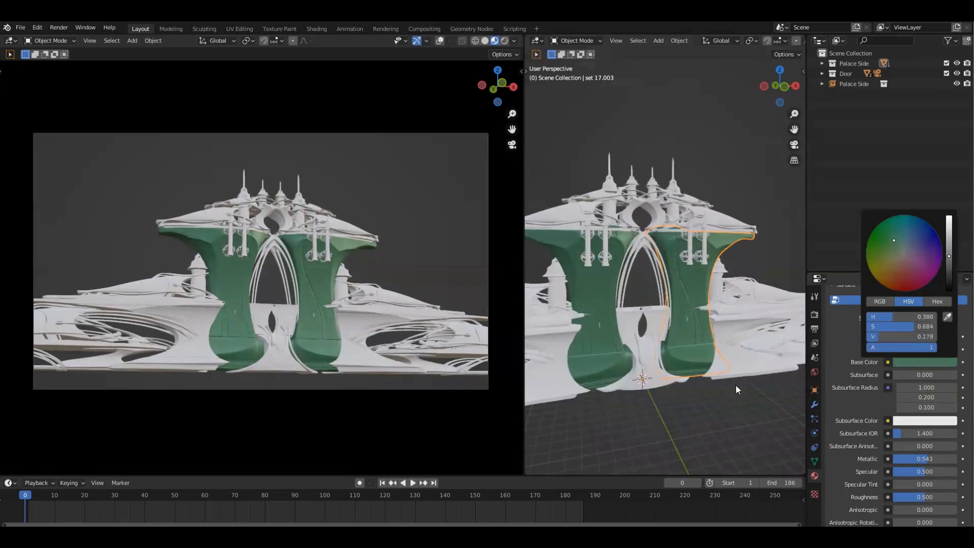
click(899, 360)
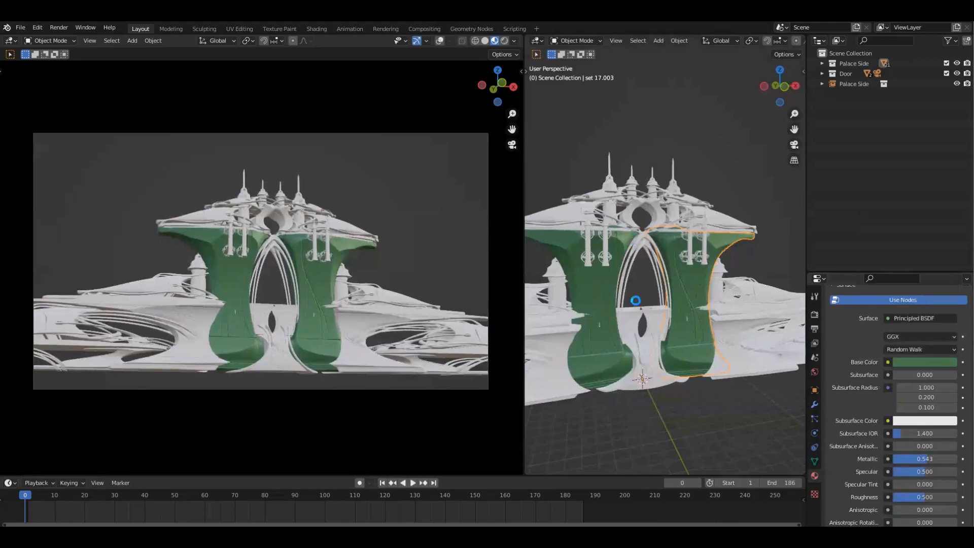
Step: In the pillar's mesh, clear the current face selection and select the curved trim strips running down its front
scroll(683, 381, up, 4)
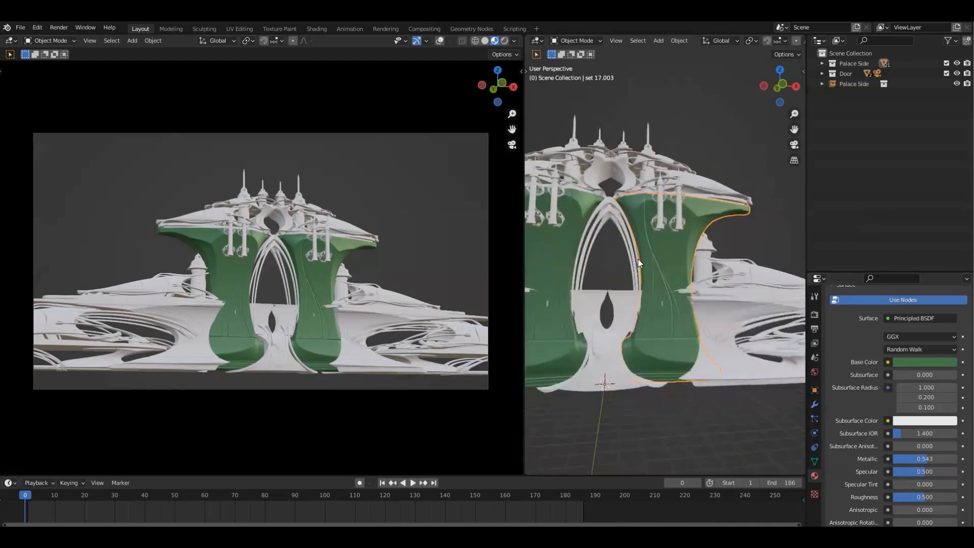
scroll(670, 290, up, 3)
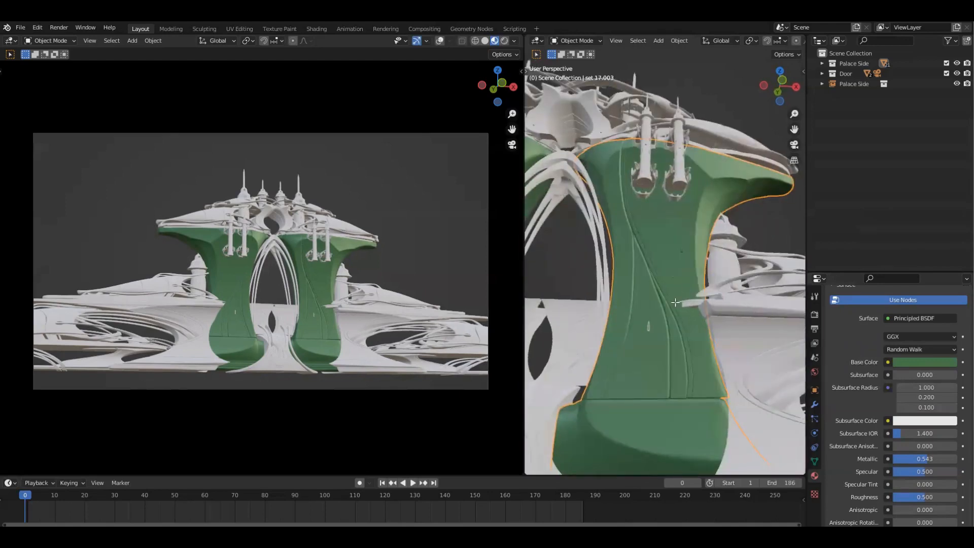
key(Tab)
scroll(661, 285, up, 1)
scroll(673, 306, up, 1)
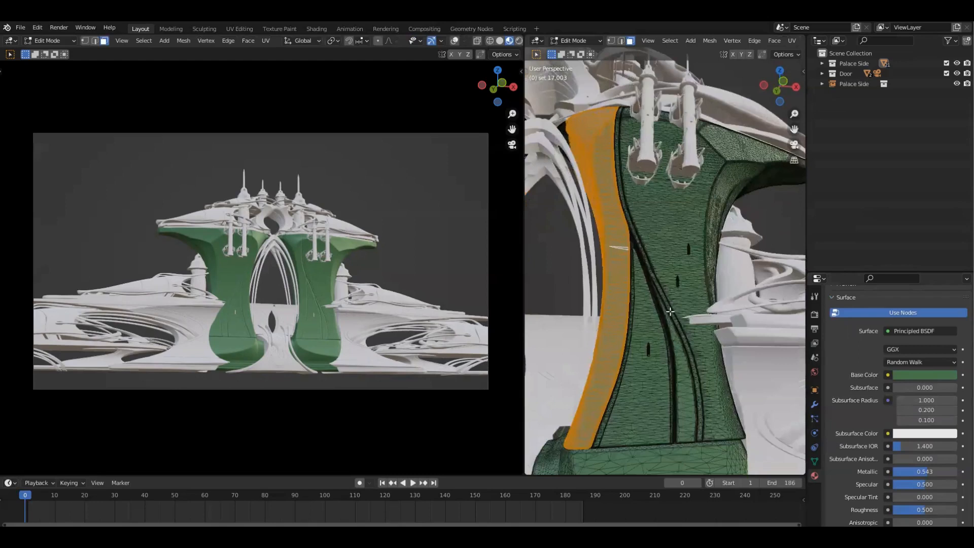
key(alt+a)
scroll(871, 380, up, 5)
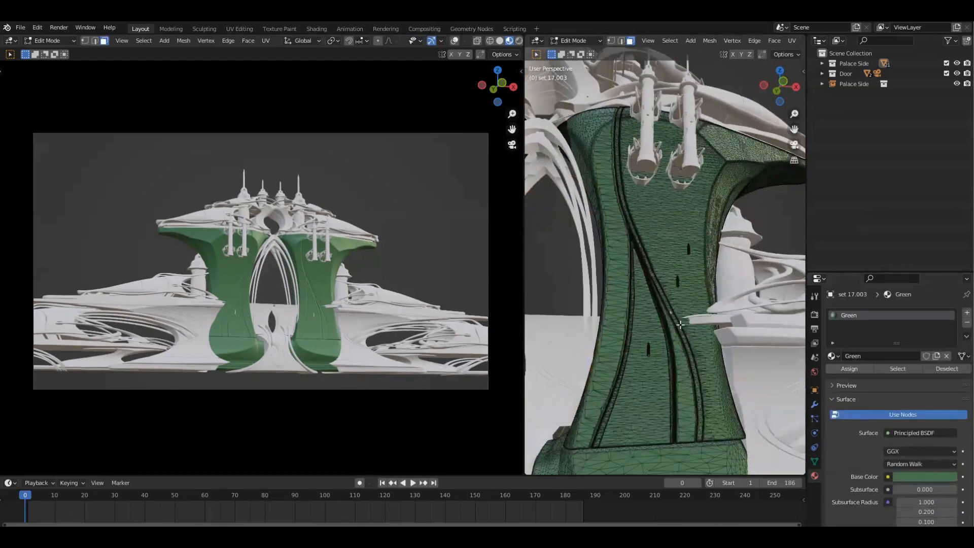
scroll(677, 327, up, 2)
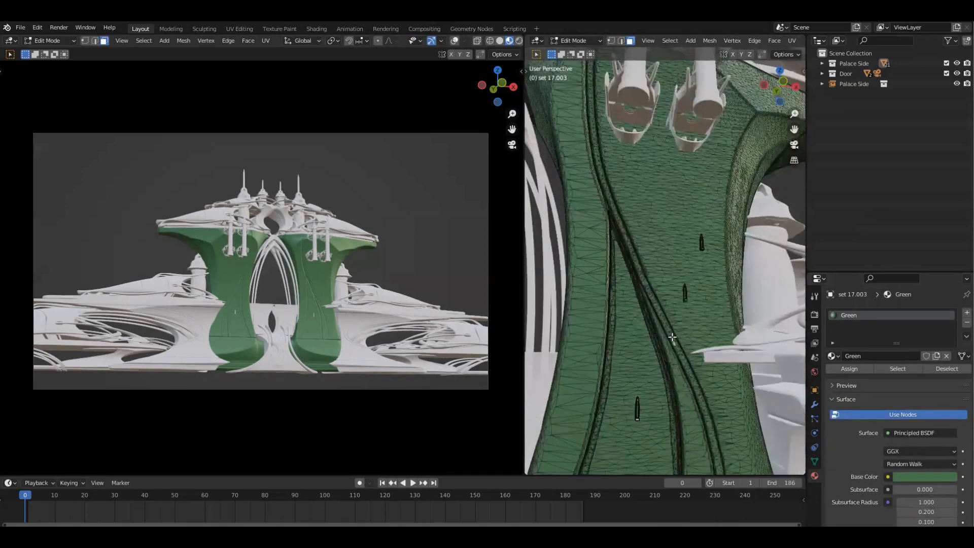
key(l)
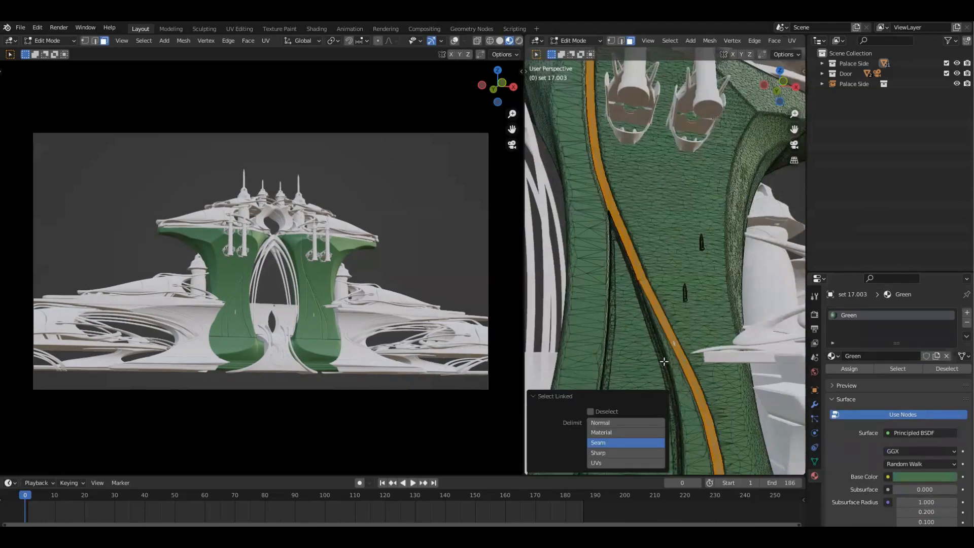
key(l)
scroll(688, 323, down, 5)
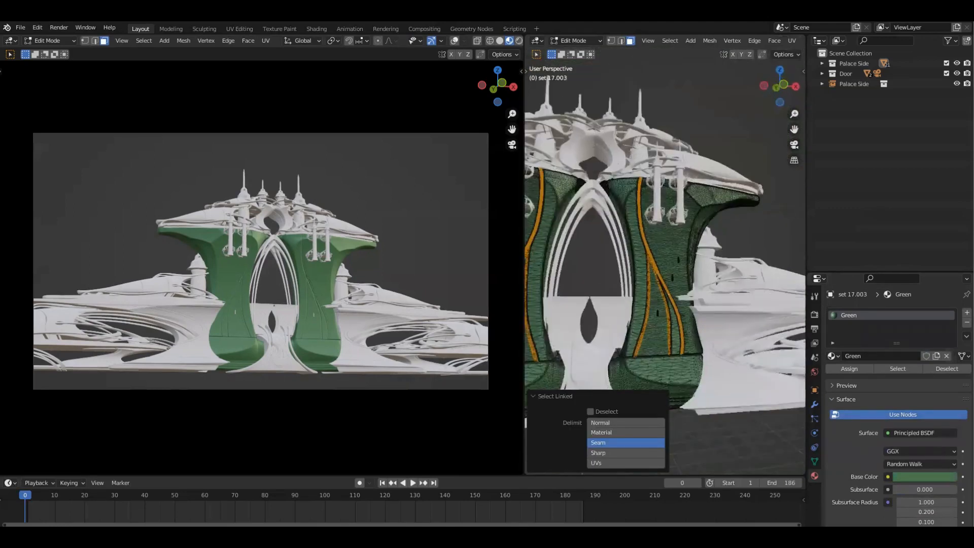
Step: Add a second material slot to the pillar with a new material named Gold and assign it to the selected strips
click(967, 312)
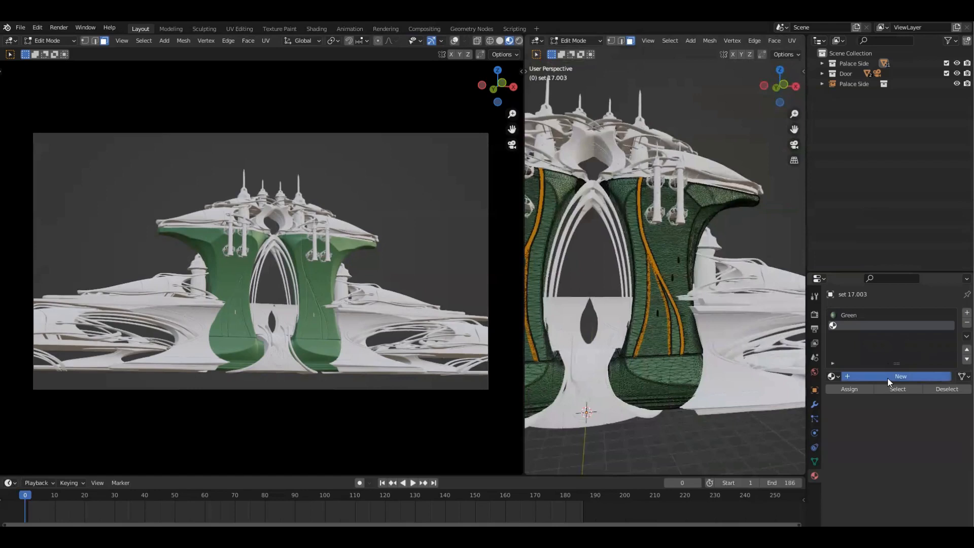
click(888, 376)
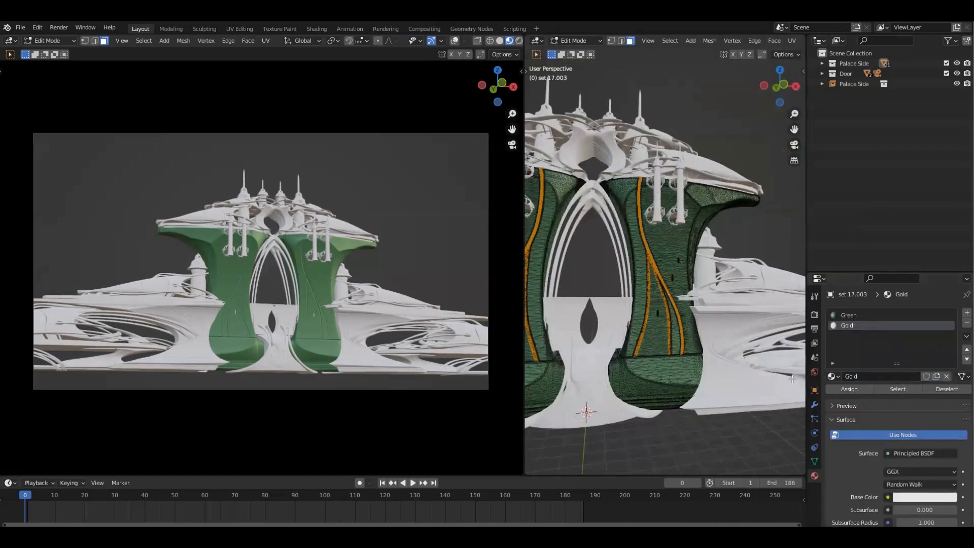
click(849, 389)
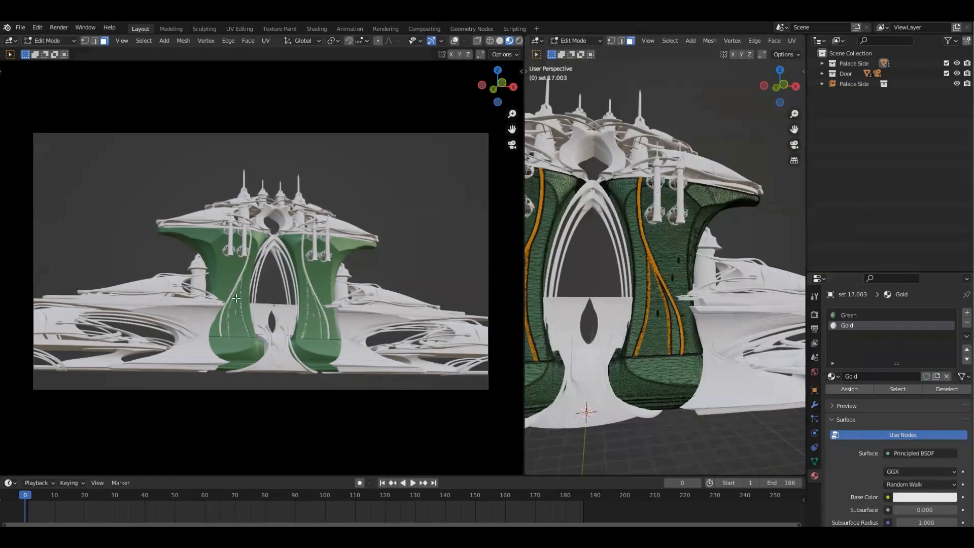
Step: Set the Gold material's base color to a warm golden yellow
click(925, 496)
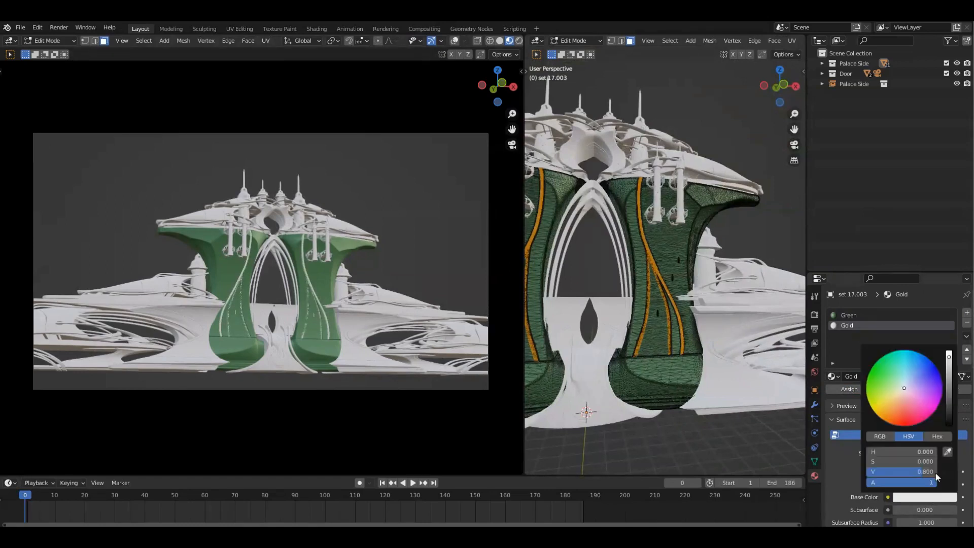
click(890, 406)
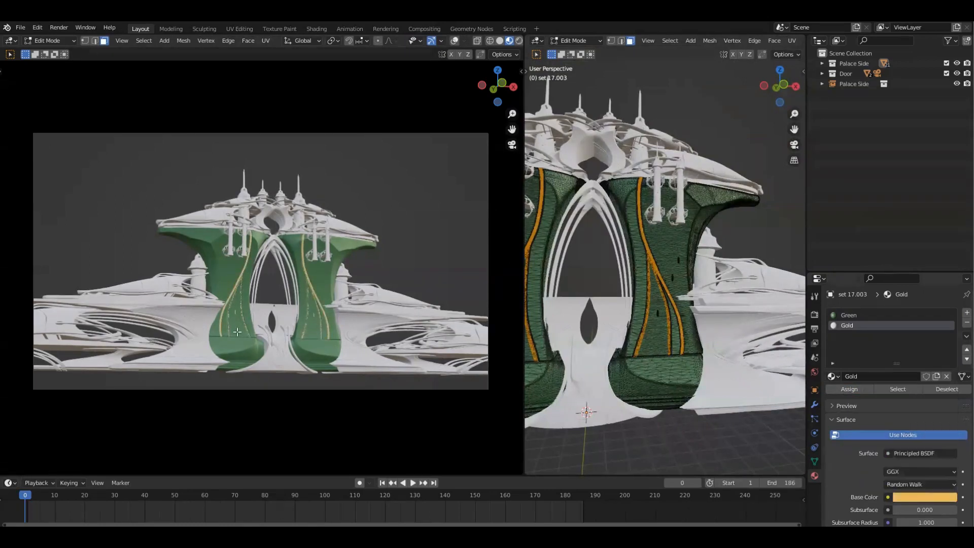
Step: Inspect the patchy inner gold strips up close, and select only that forked strip piece with its linked geometry in see-through display
scroll(382, 357, up, 5)
scroll(308, 291, up, 3)
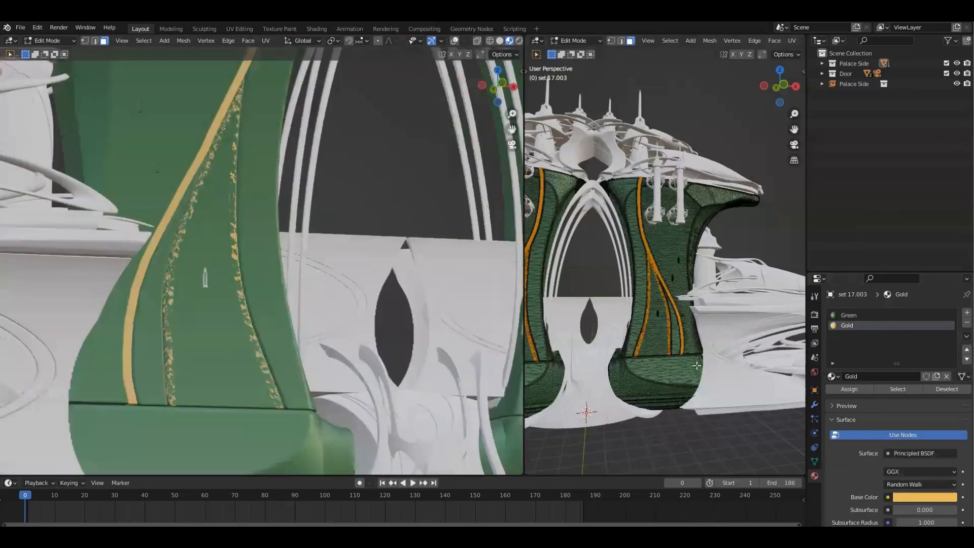
scroll(696, 365, up, 3)
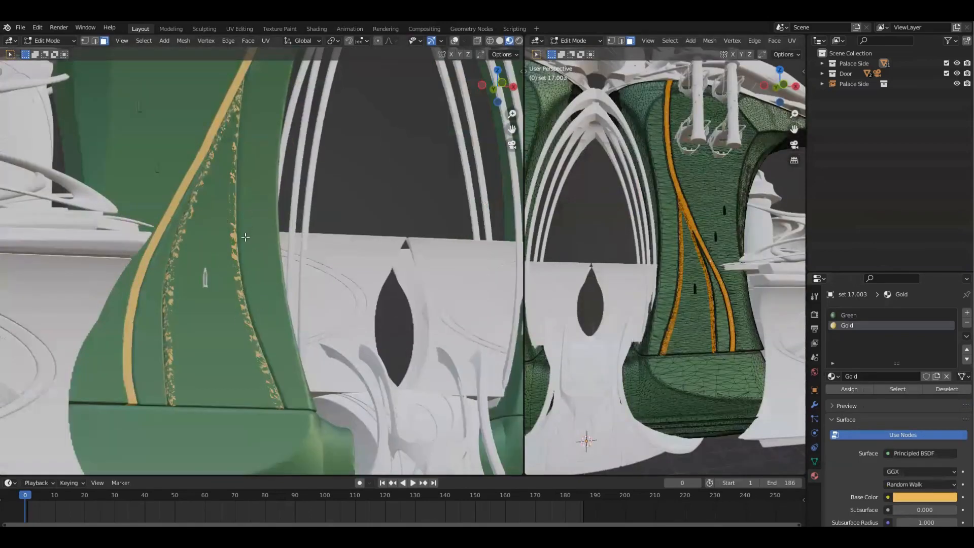
scroll(245, 237, up, 3)
scroll(686, 330, up, 3)
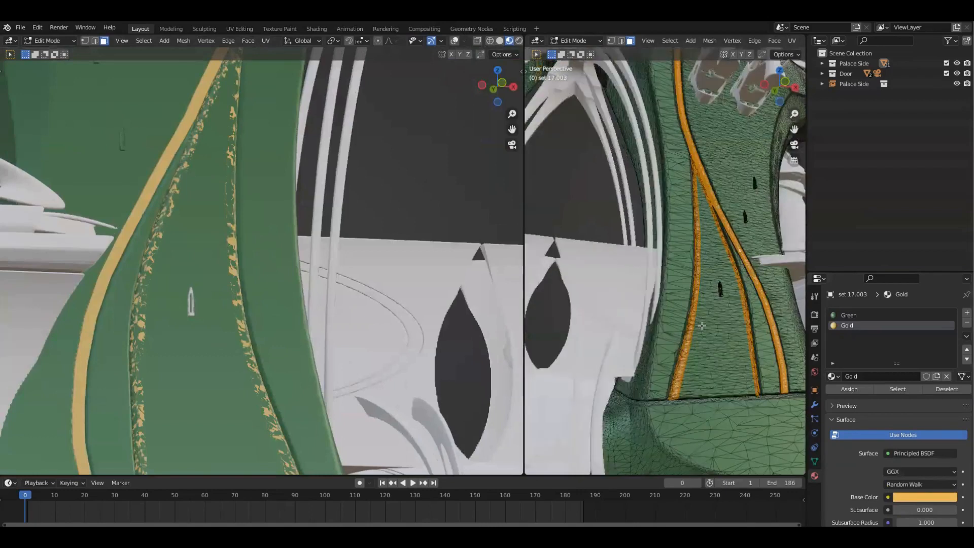
scroll(694, 351, up, 3)
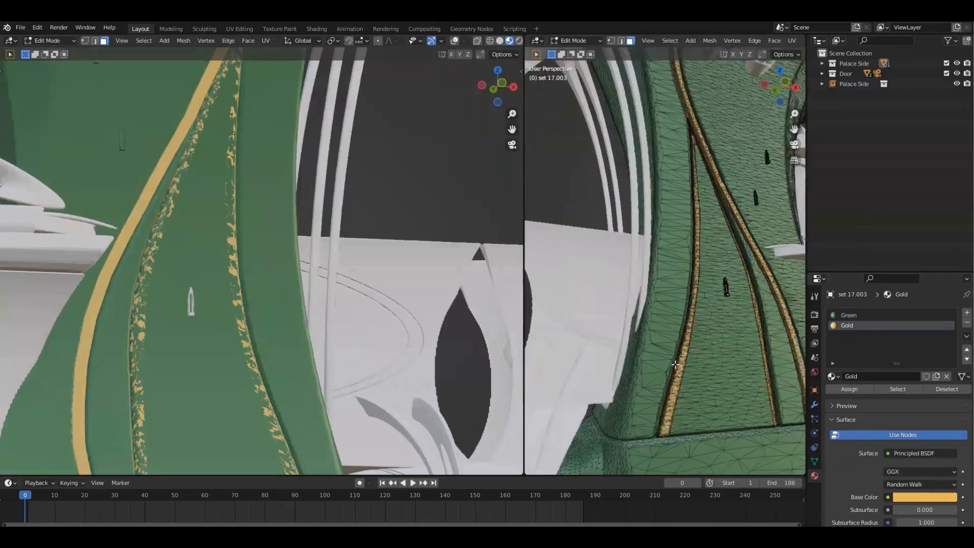
key(shift+alt+z)
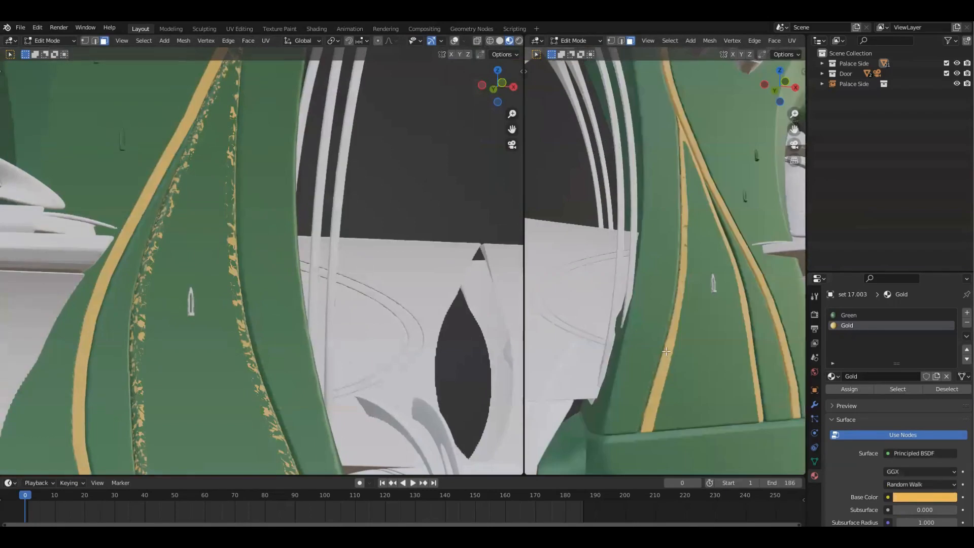
key(shift+alt+z)
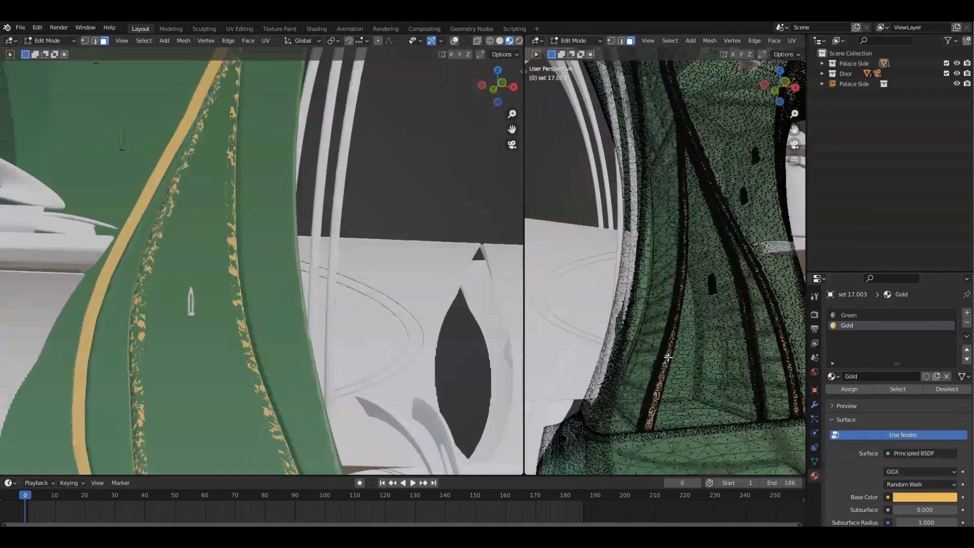
key(l)
middle_drag(721, 353, 715, 346)
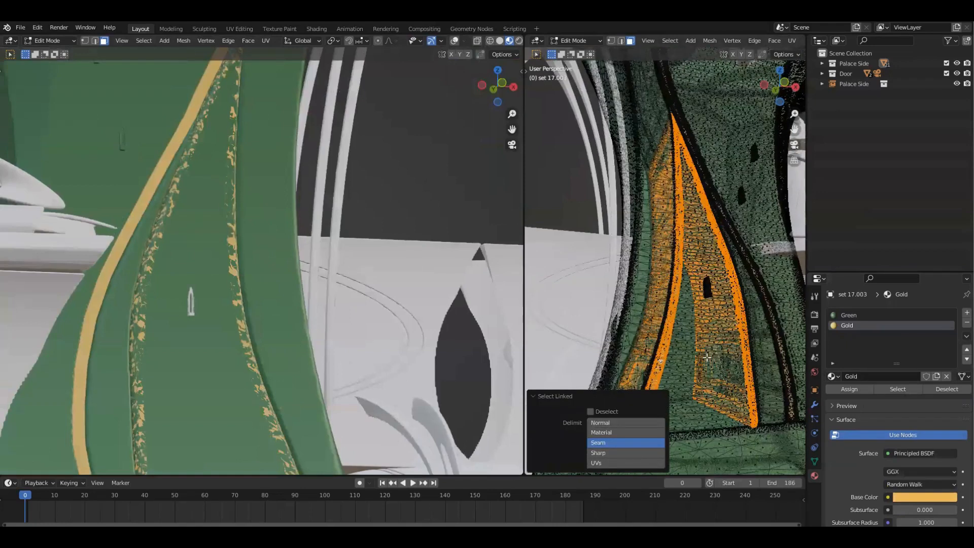
Step: Hide the selected inner trim strips and reveal them again
middle_drag(732, 307, 665, 320)
key(h)
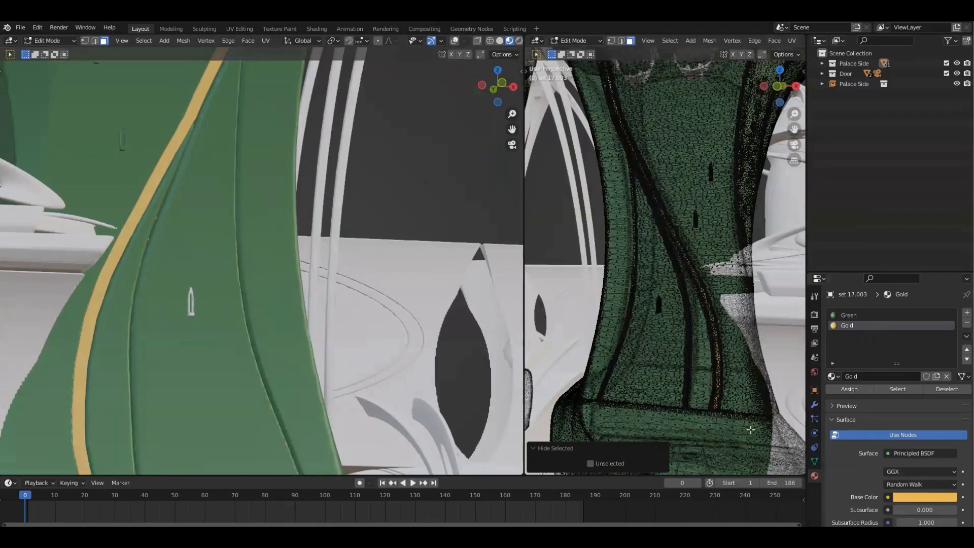
key(alt+h)
Step: Scale the selected inner trim strips by about 1.065 along the global Y axis, working from the top view, and restore the solid display
middle_drag(745, 424, 688, 364)
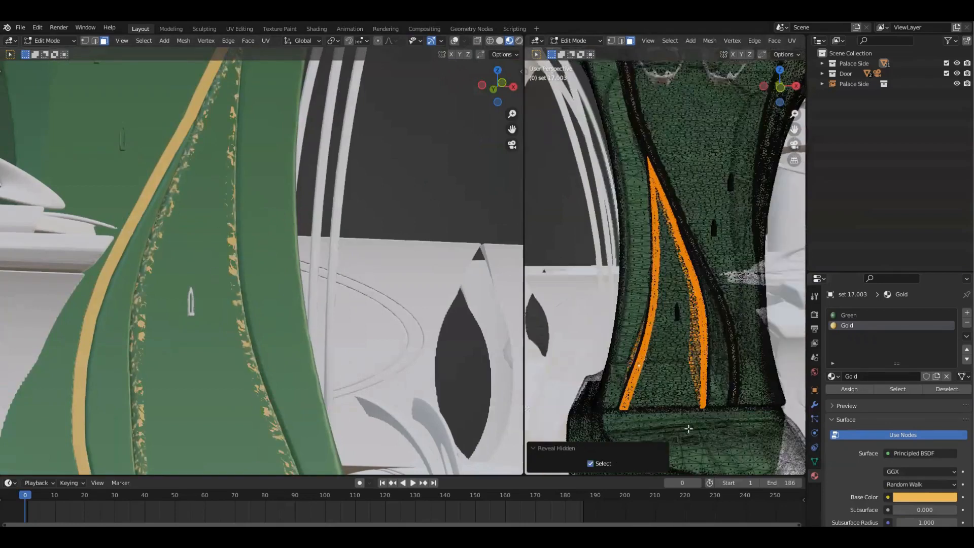
middle_drag(688, 429, 712, 418)
key(KP_7)
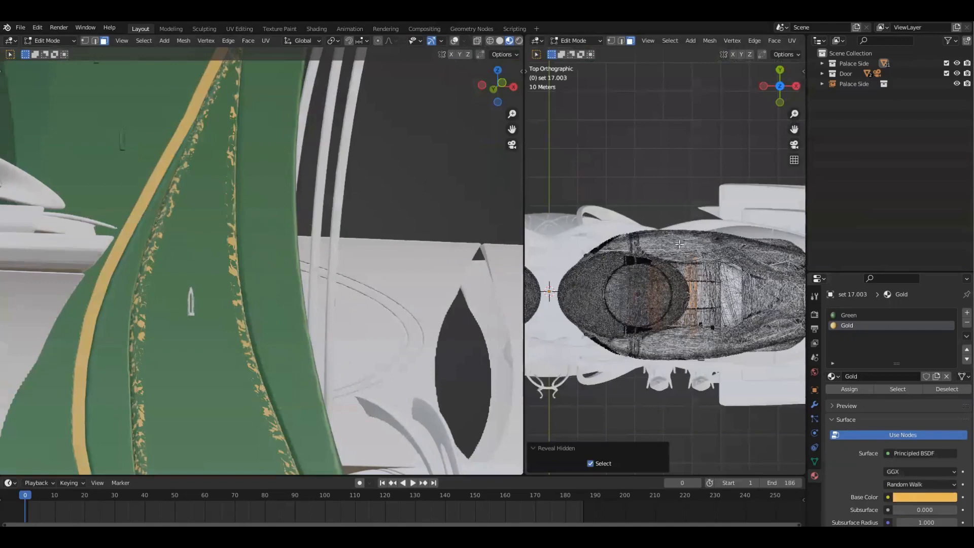
key(s)
key(y)
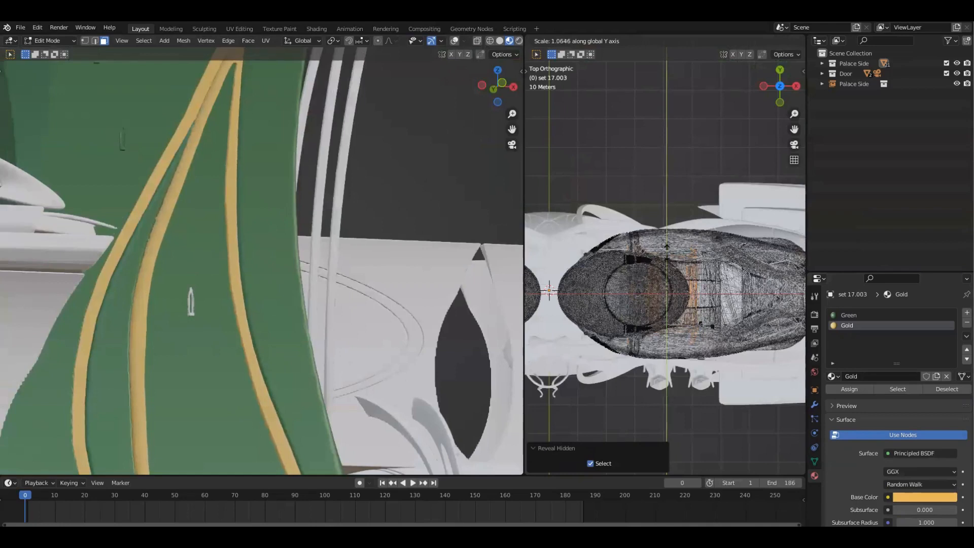
click(667, 248)
scroll(303, 353, down, 1)
middle_drag(737, 407, 680, 245)
key(alt+shift+z)
Step: Set the Gold material's Metallic to 0.856 and Roughness to 0.248, and return to Object Mode
scroll(678, 278, down, 2)
scroll(865, 434, down, 5)
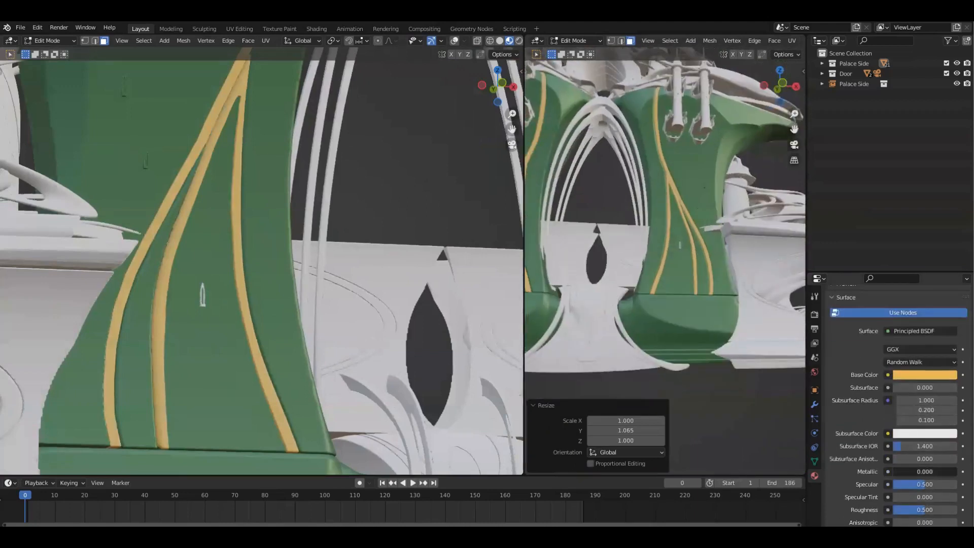
drag(931, 471, 910, 449)
scroll(913, 480, down, 3)
scroll(668, 265, down, 8)
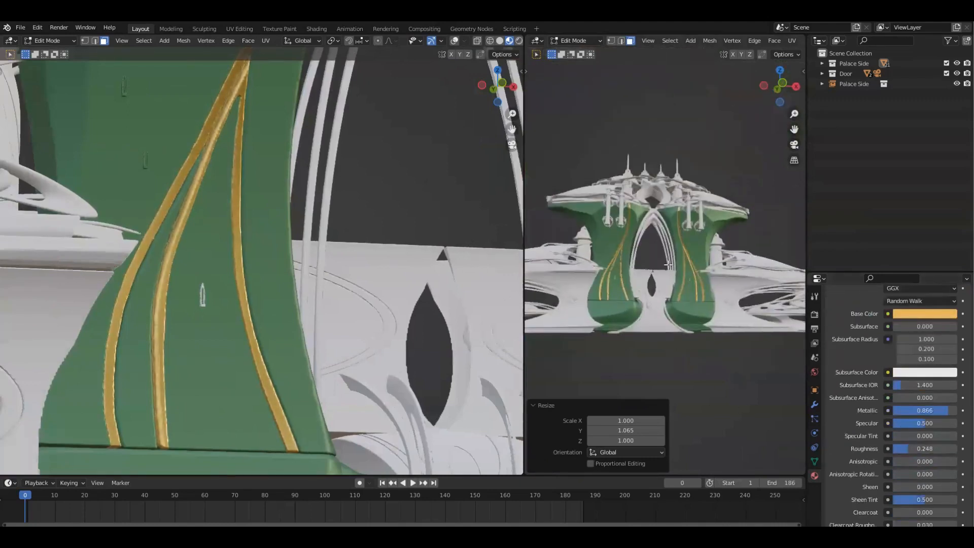
scroll(701, 337, up, 10)
key(Tab)
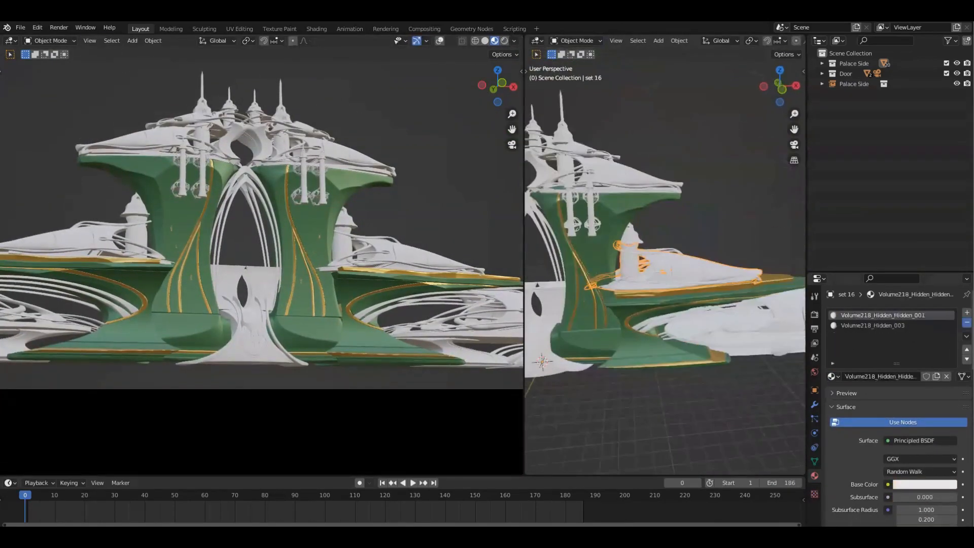
Step: Replace the imported materials on the remaining palace parts with the existing Gold and Green materials
click(833, 356)
text(g)
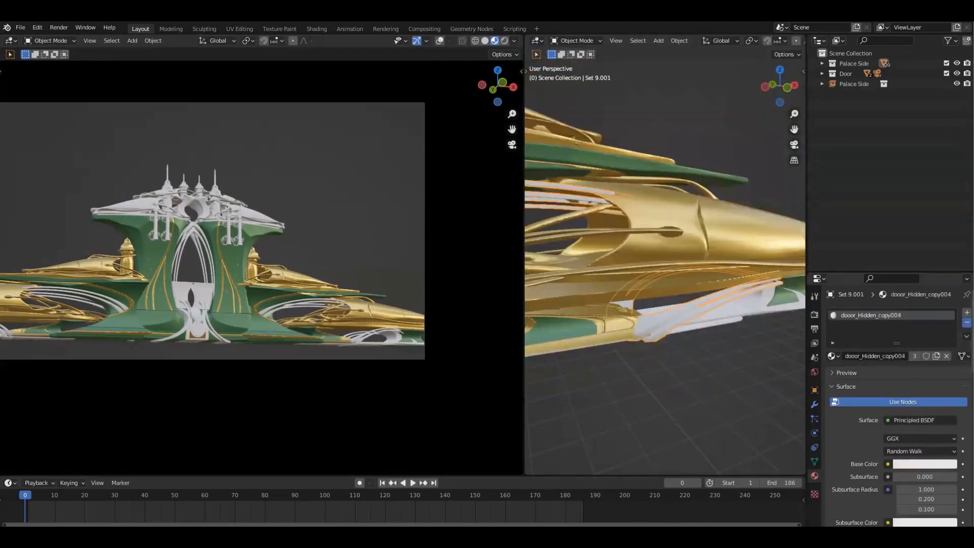
click(833, 376)
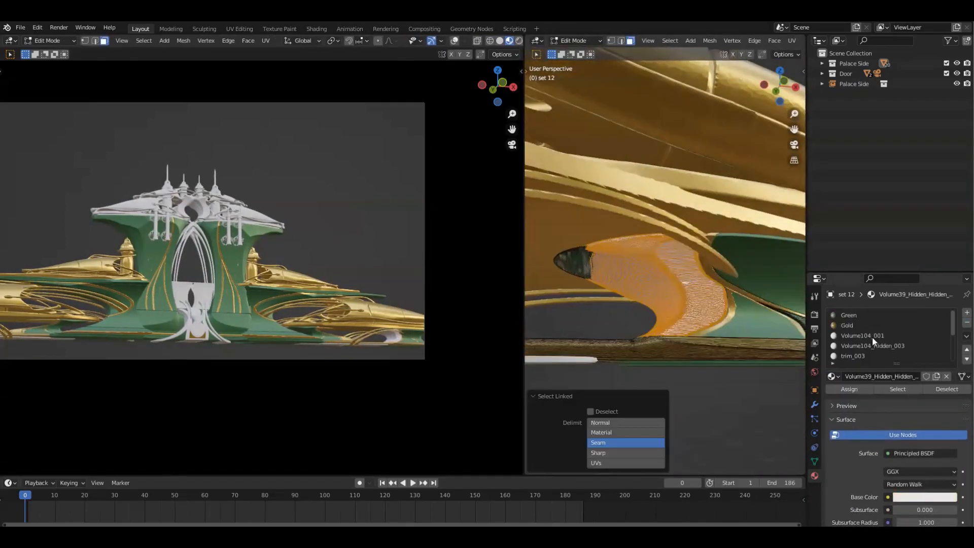
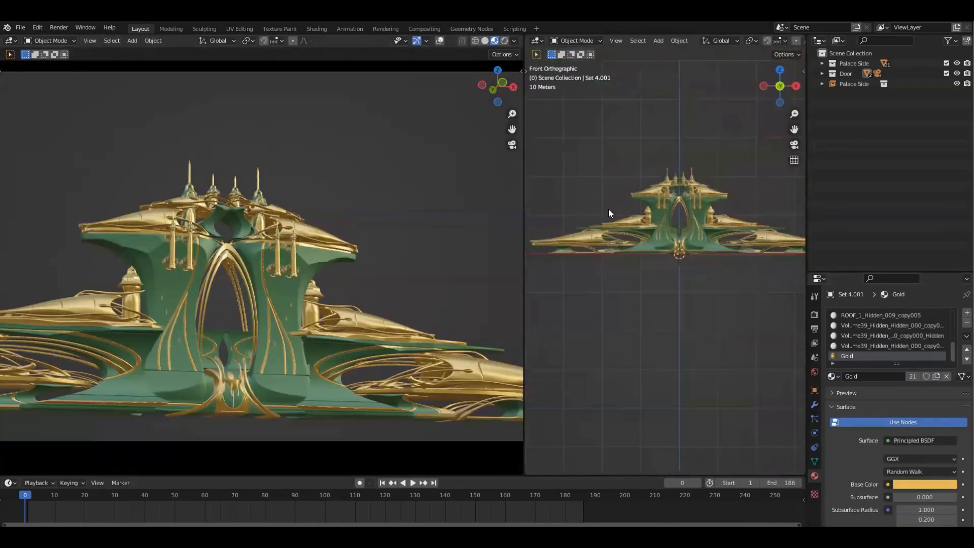
Step: Move the camera out of the Door collection into a new collection named Cameras
scroll(347, 241, down, 2)
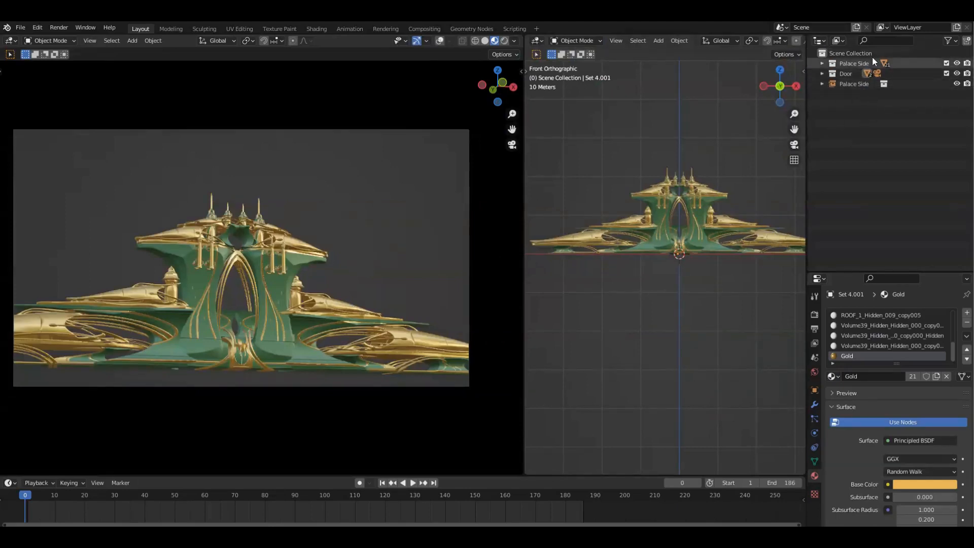
click(822, 84)
click(822, 83)
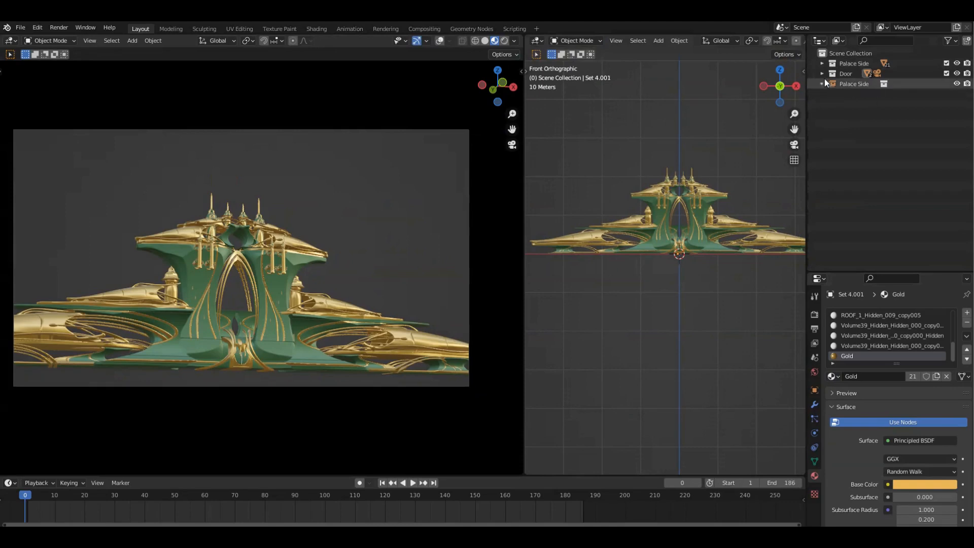
click(822, 74)
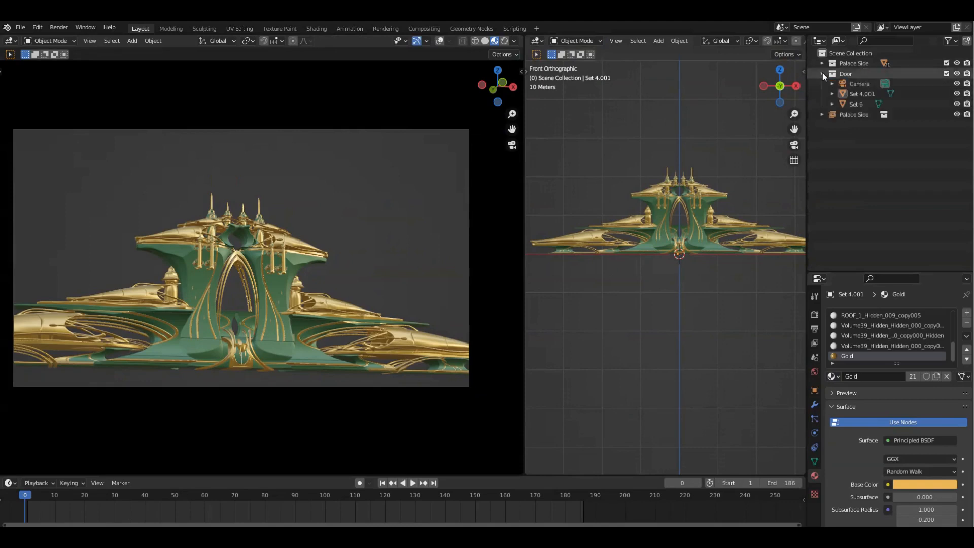
click(863, 83)
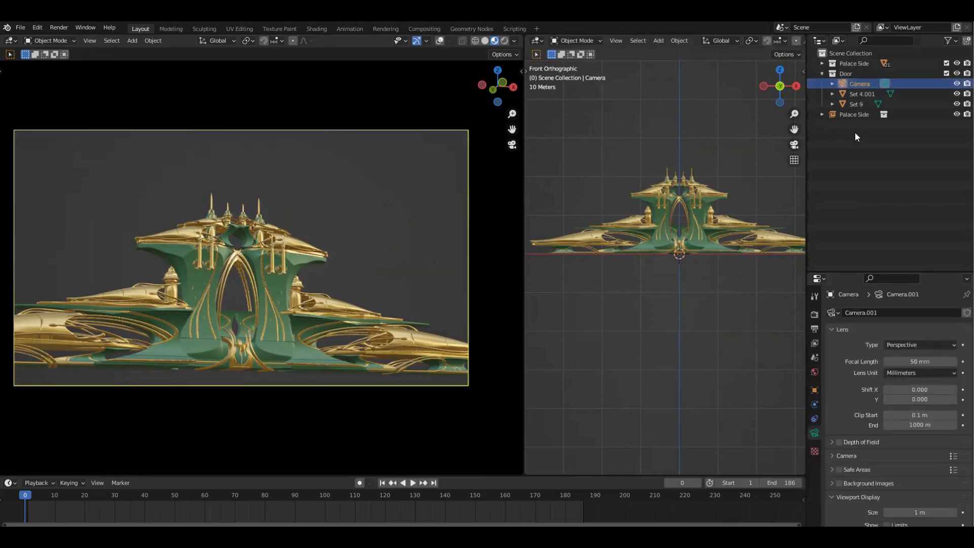
key(m)
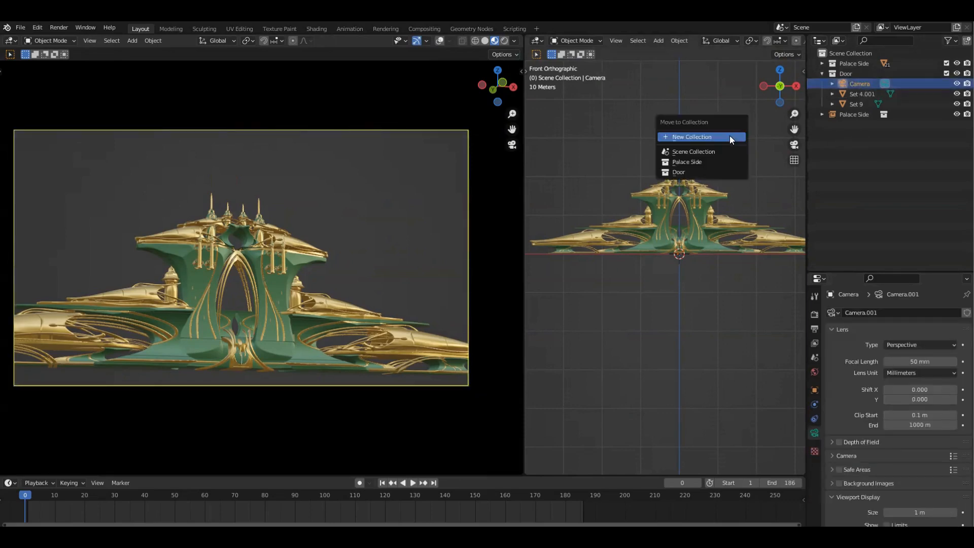
click(731, 137)
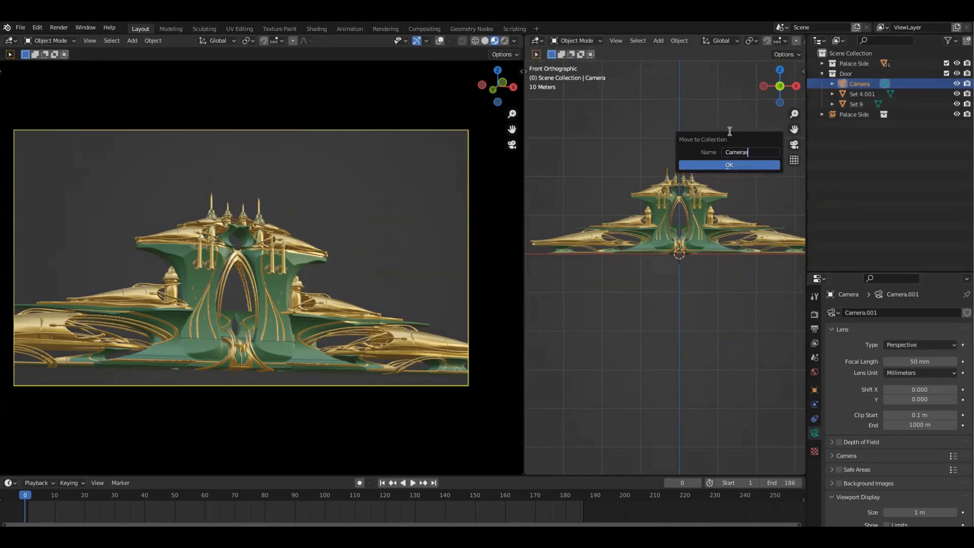
key(Return)
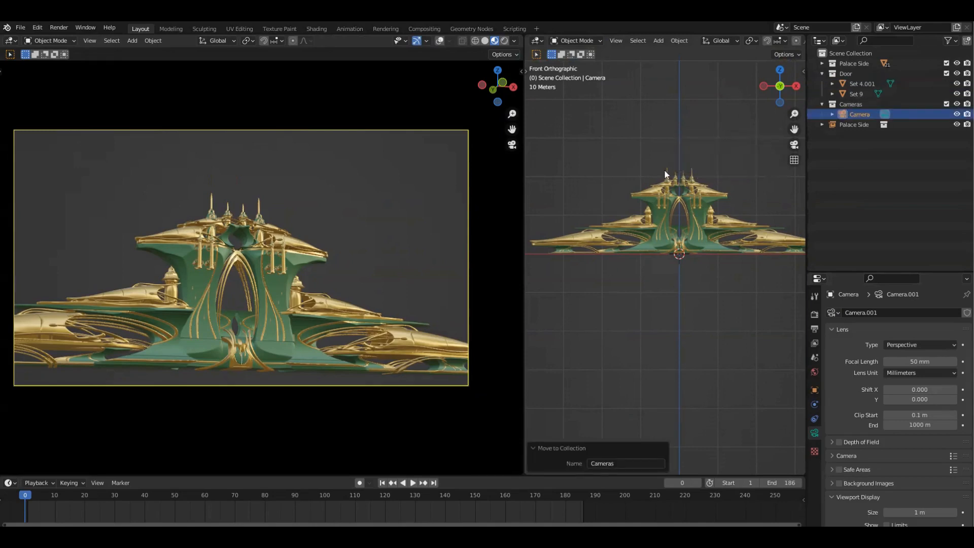
Step: Move the camera by about -34.5 m along X and -88.0 m along Y, working from the top view
key(grave)
click(761, 347)
key(grave)
click(712, 202)
scroll(713, 200, down, 5)
key(g)
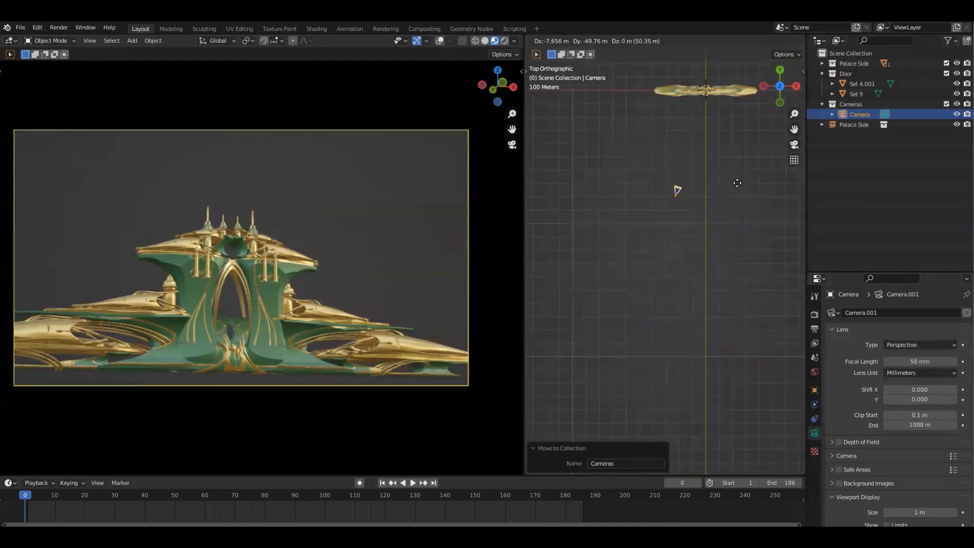
click(733, 187)
Step: Move the camera by about 30.6 m along Y and -23.0 m along Z, working from the right view
key(grave)
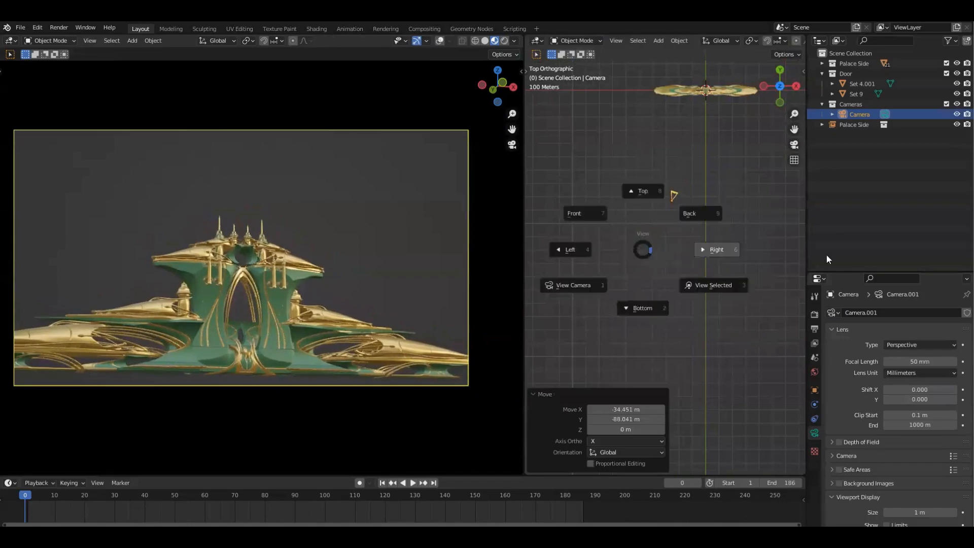
click(826, 255)
key(g)
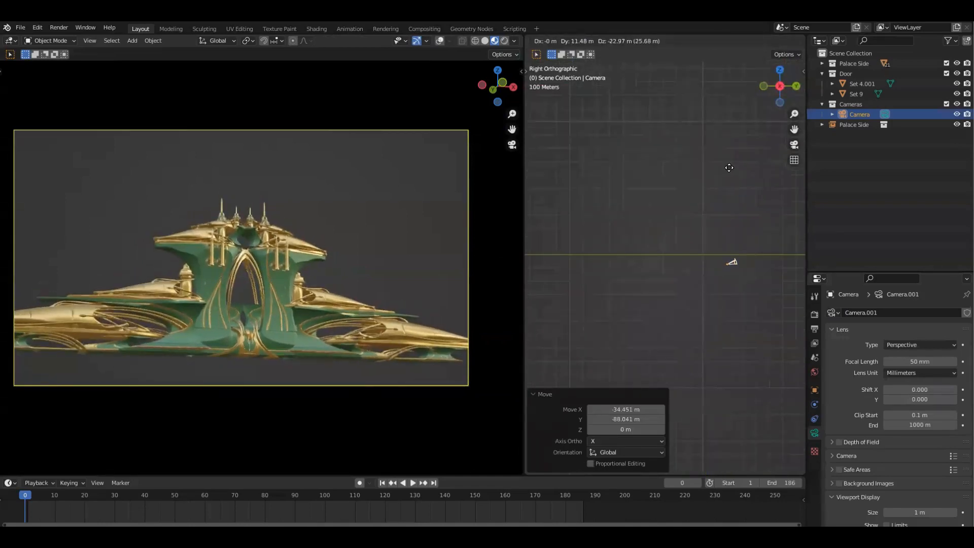
click(731, 173)
shift+middle_drag(731, 173, 674, 190)
middle_drag(450, 249, 260, 261)
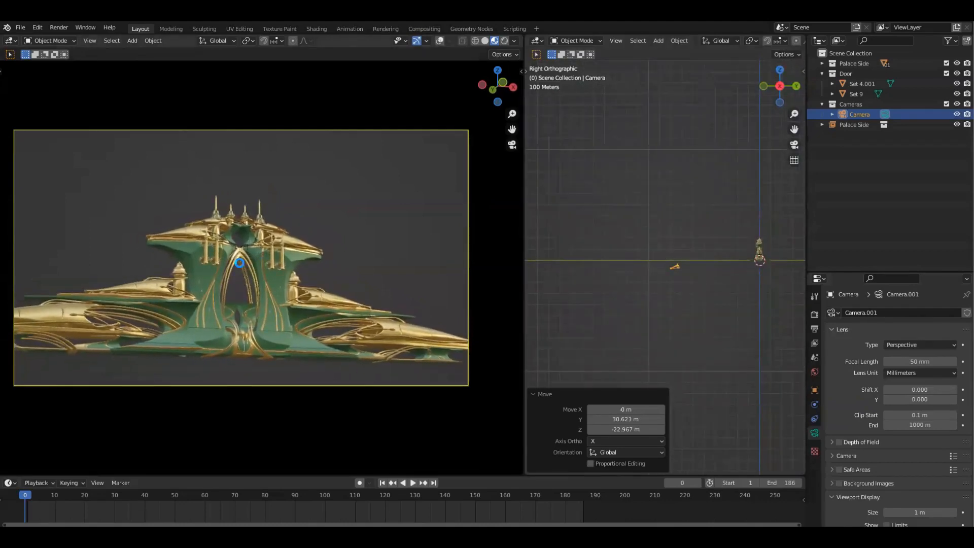
key(Home)
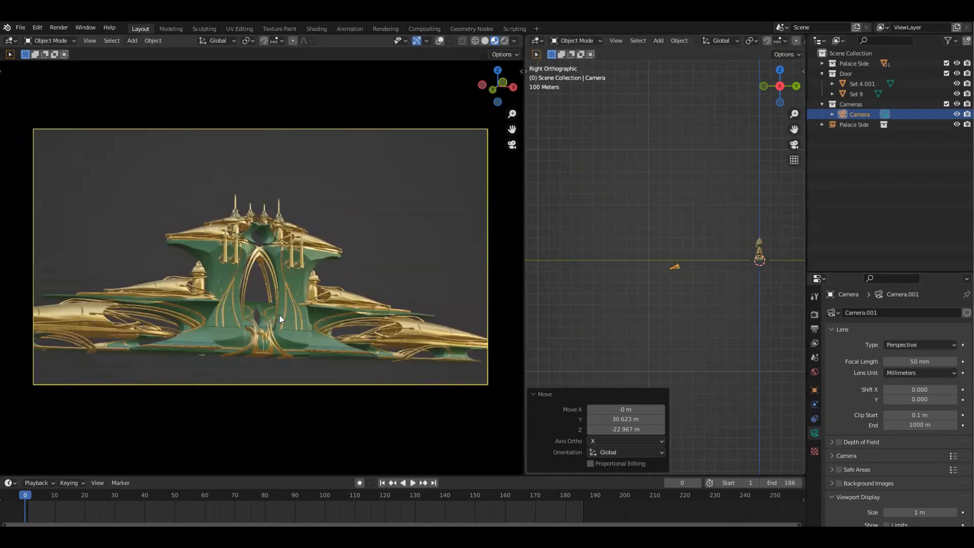
middle_drag(605, 241, 737, 245)
scroll(727, 296, down, 6)
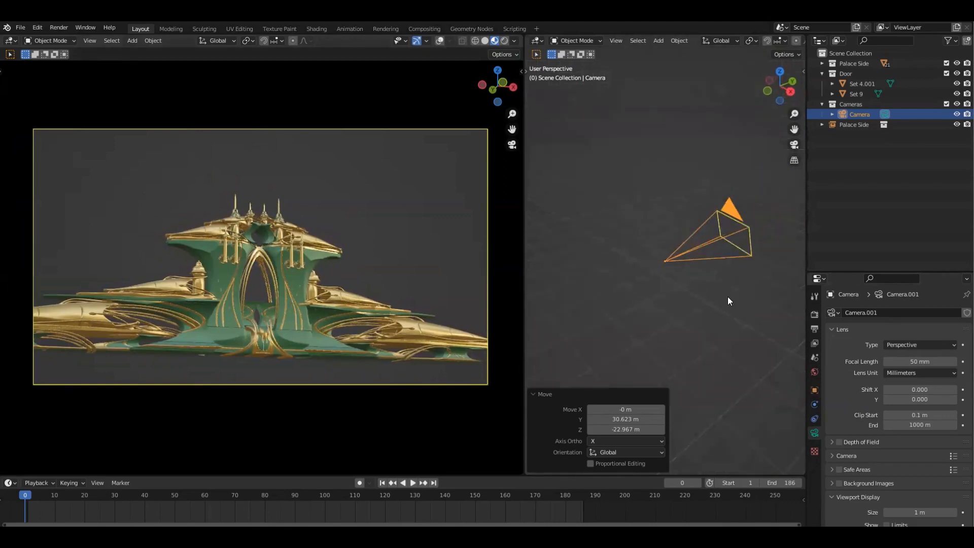
scroll(361, 264, up, 3)
scroll(360, 264, down, 5)
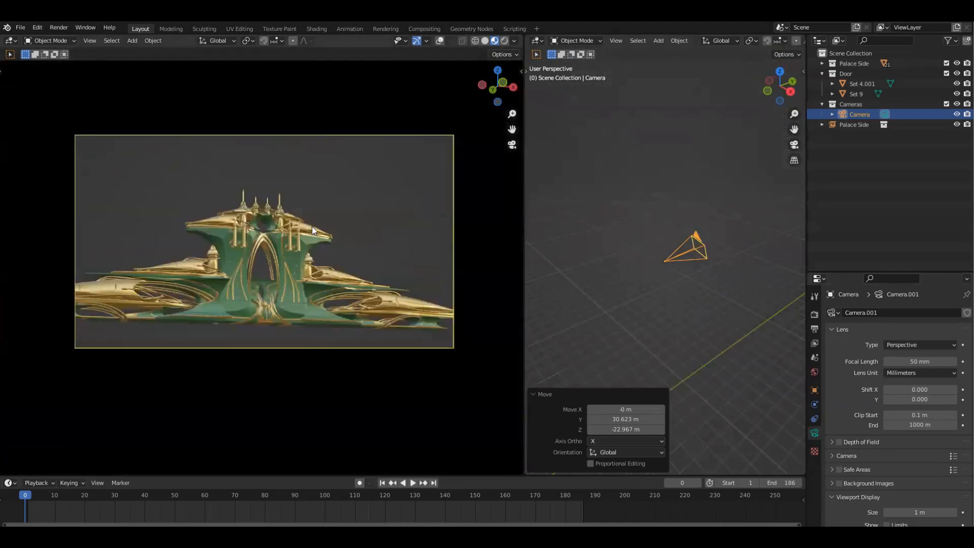
click(312, 226)
key(KP_Decimal)
click(661, 309)
middle_drag(661, 310, 654, 238)
middle_drag(686, 304, 722, 271)
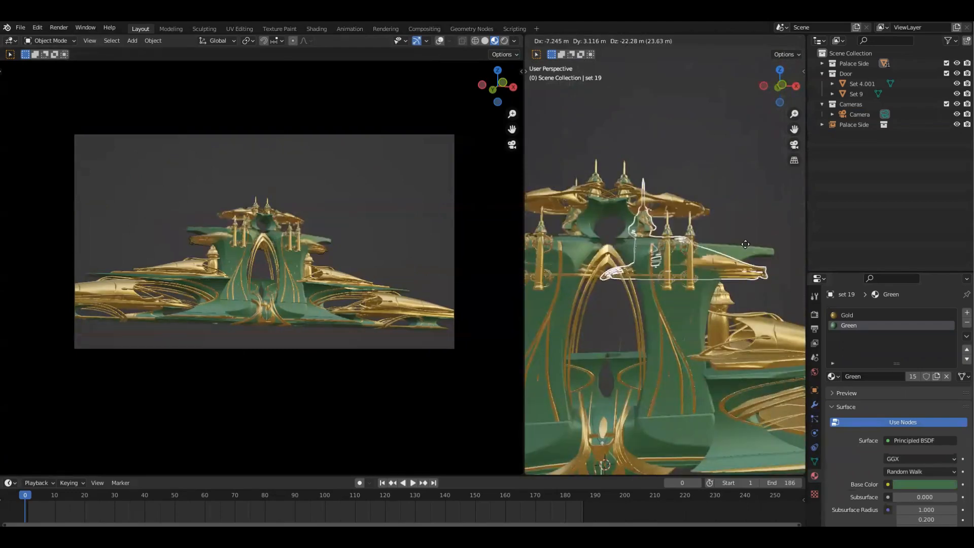
middle_drag(744, 191, 688, 272)
drag(710, 288, 711, 290)
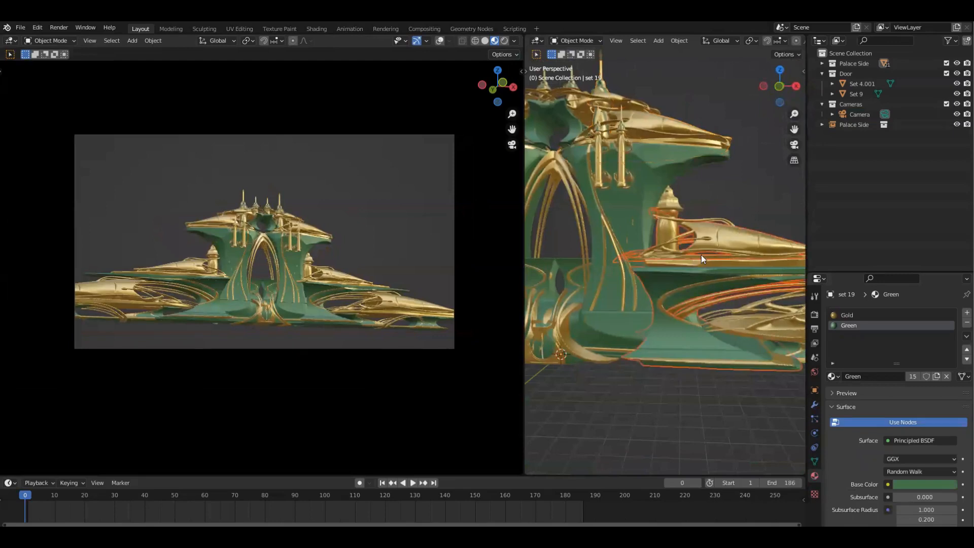
scroll(711, 252, up, 4)
shift+middle_drag(711, 251, 686, 253)
Step: Add the Green material to the small side tower's body and assign it to the tower's curved inset strips
click(631, 248)
key(g)
right_click(688, 250)
scroll(686, 253, up, 2)
key(Tab)
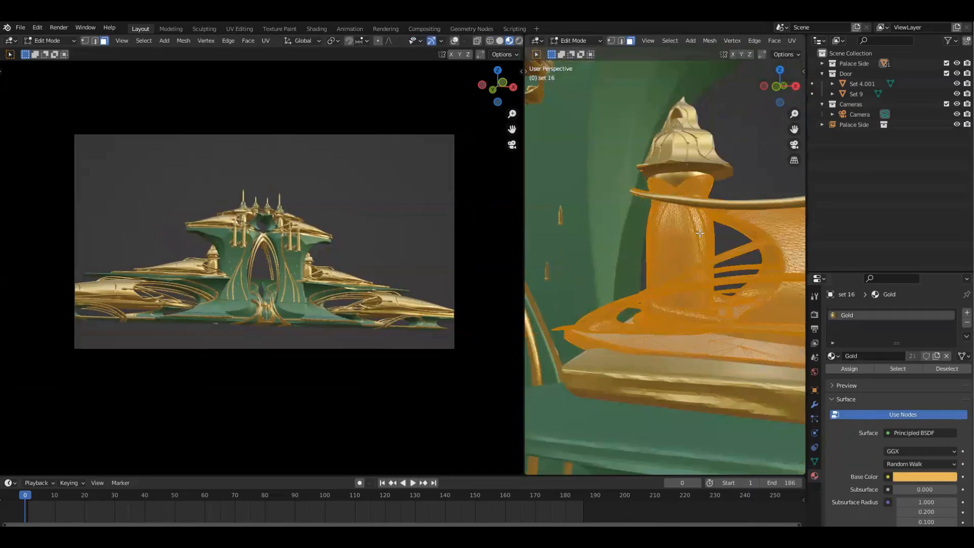
key(ctrl+l)
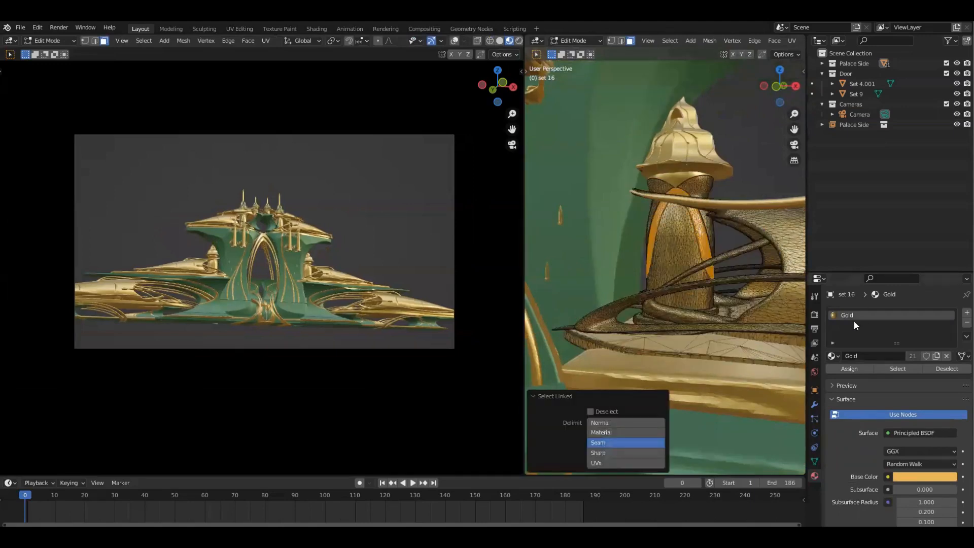
click(967, 313)
click(833, 376)
text(green)
key(Return)
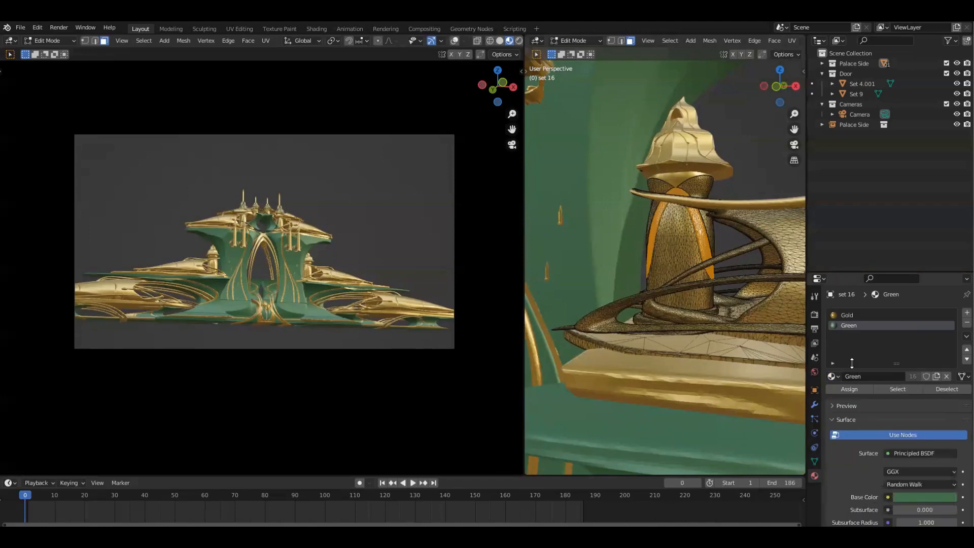
key(Tab)
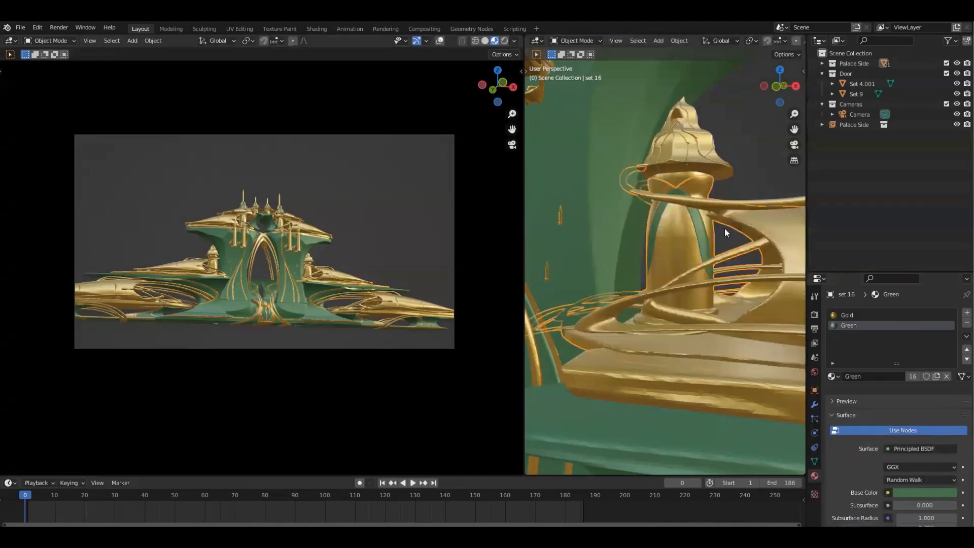
Step: Add the Green material to the side tower's roof cap and assign it to the cap's upper panels
scroll(706, 136, up, 1)
click(692, 187)
shift+middle_drag(692, 187, 696, 229)
key(Tab)
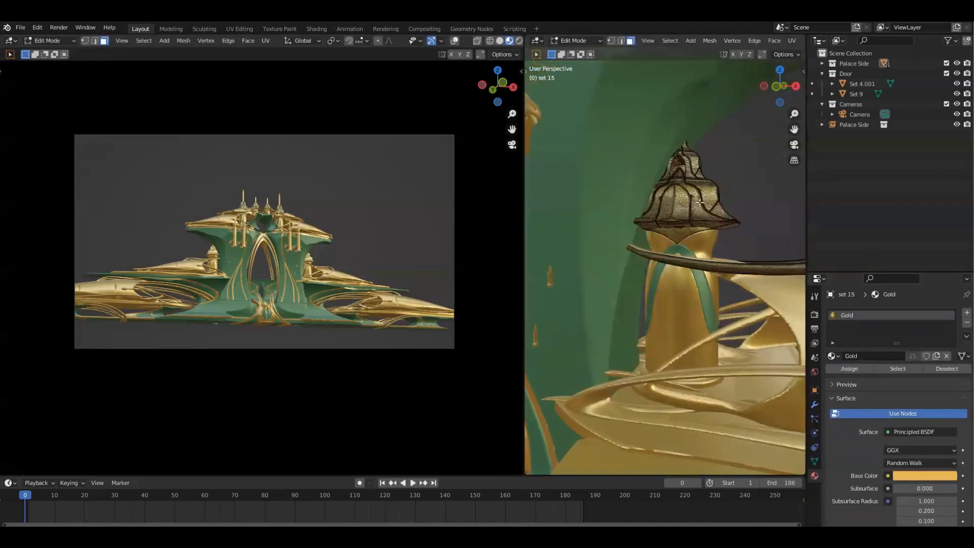
key(l)
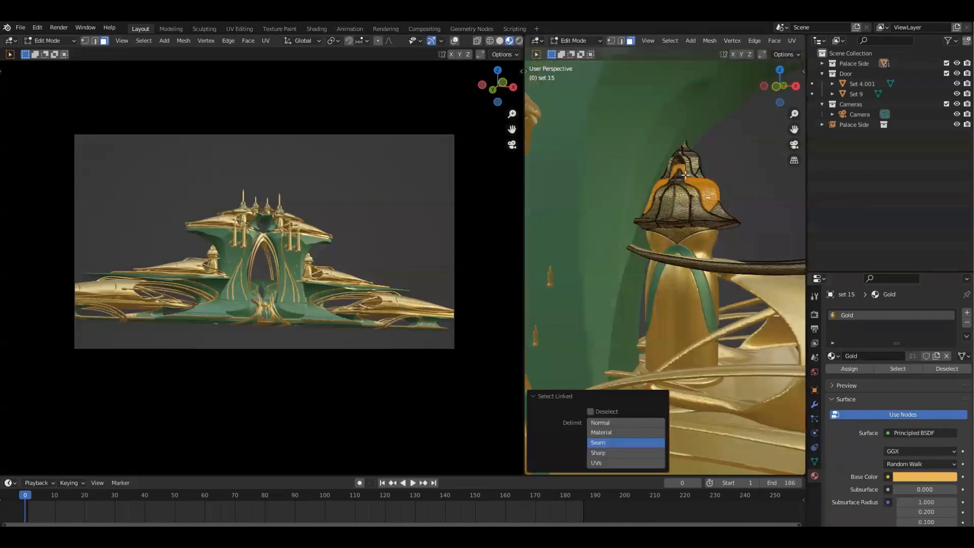
click(967, 312)
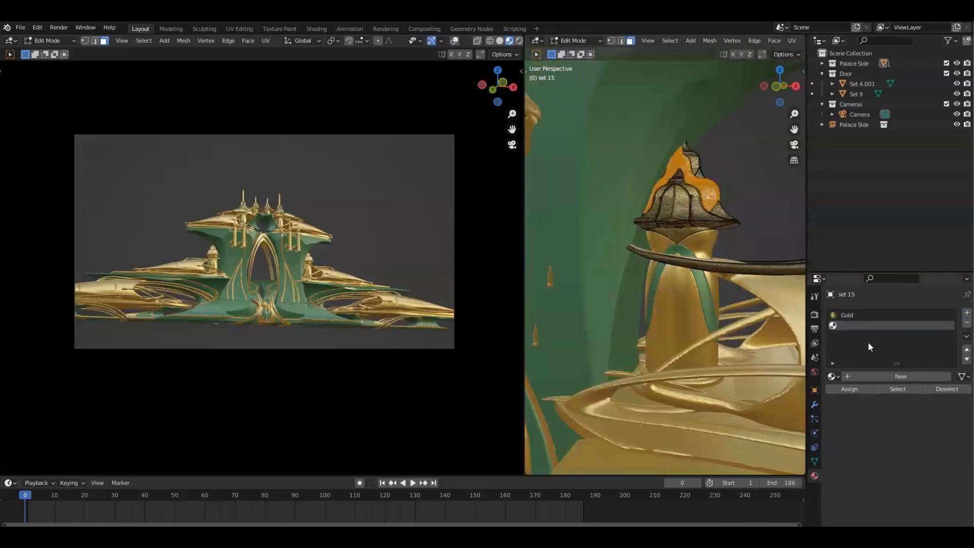
click(835, 376)
text(green)
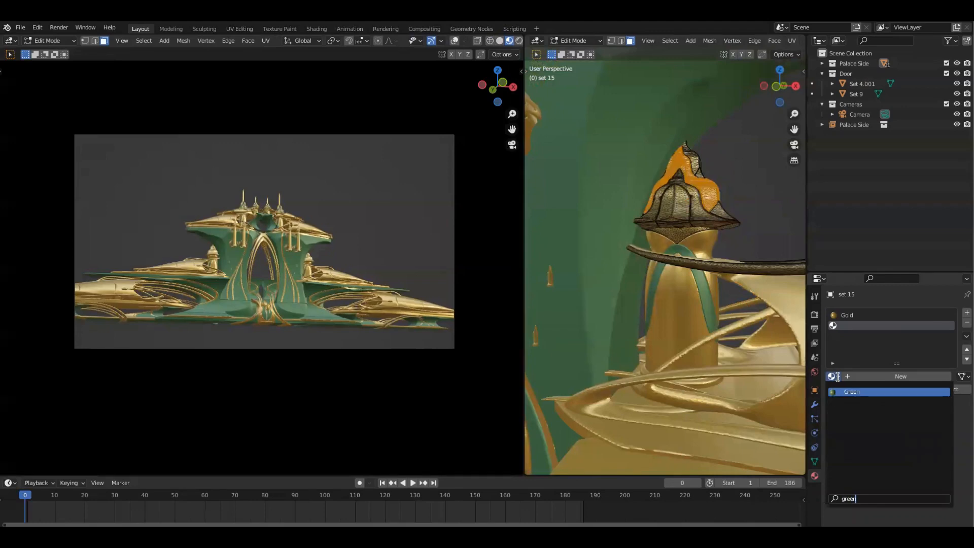
key(Return)
click(855, 394)
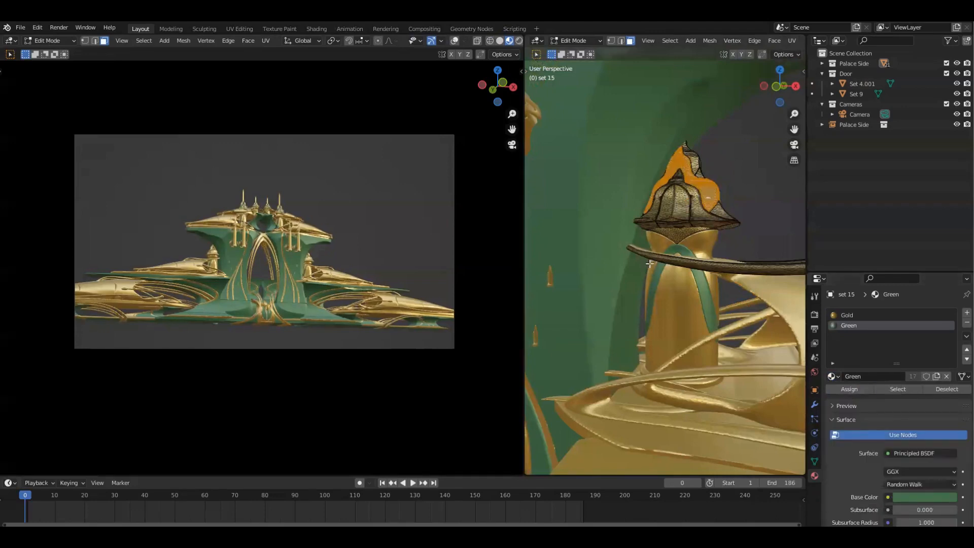
key(Tab)
Step: Assign the Green material to the arched front panel of the side tower's roof cap
scroll(763, 191, down, 3)
middle_drag(691, 223, 671, 237)
key(Tab)
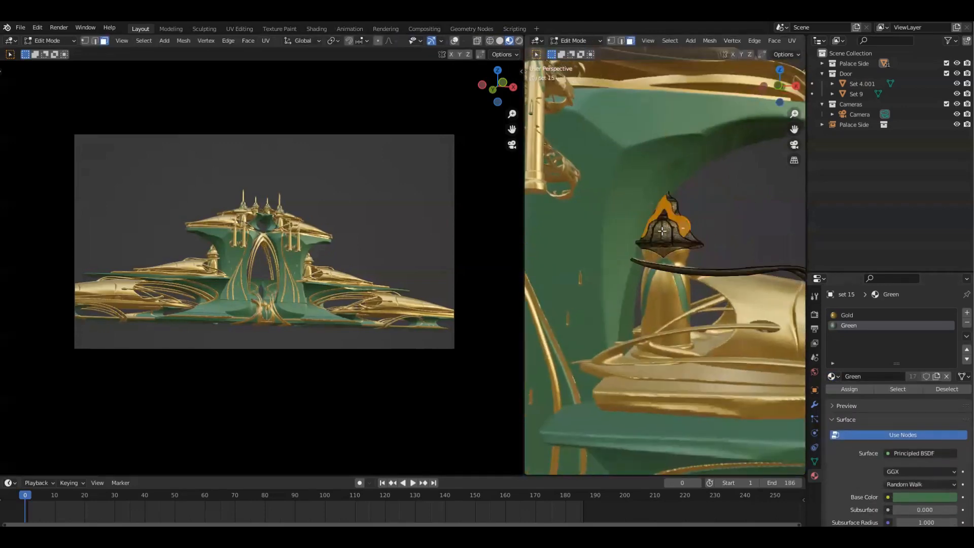
click(858, 315)
key(ctrl+l)
click(866, 325)
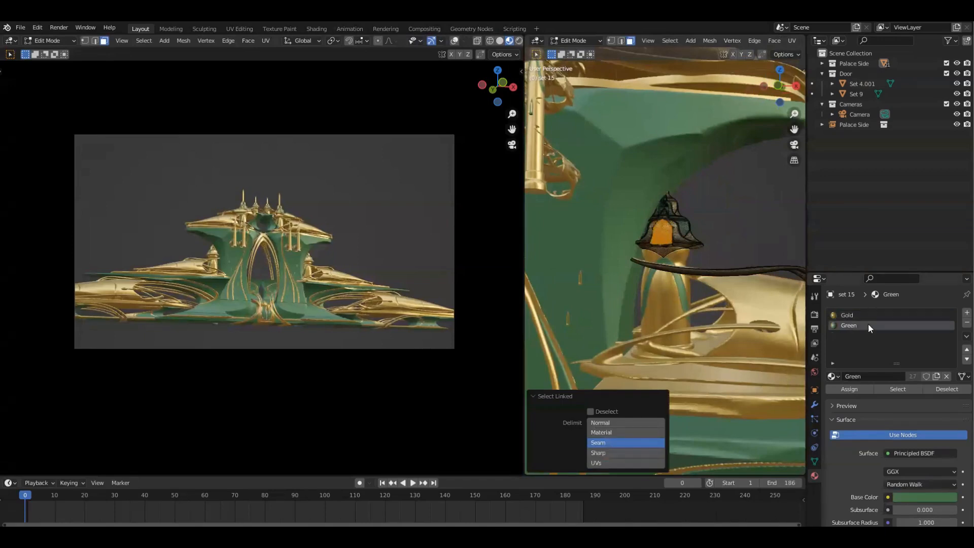
click(853, 388)
key(Tab)
scroll(723, 234, down, 6)
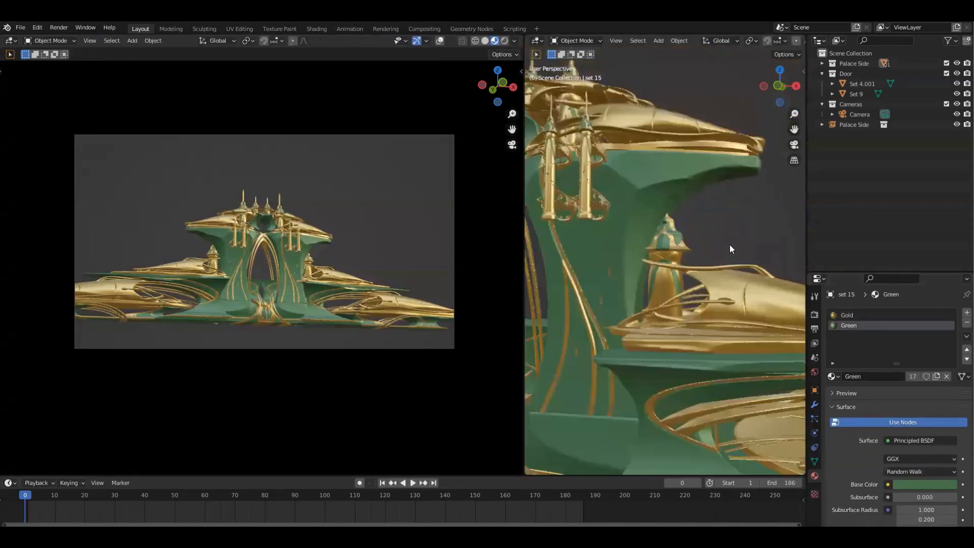
Step: Add a cube at the world origin and scale it up uniformly until it spans the palace's central depth
key(Home)
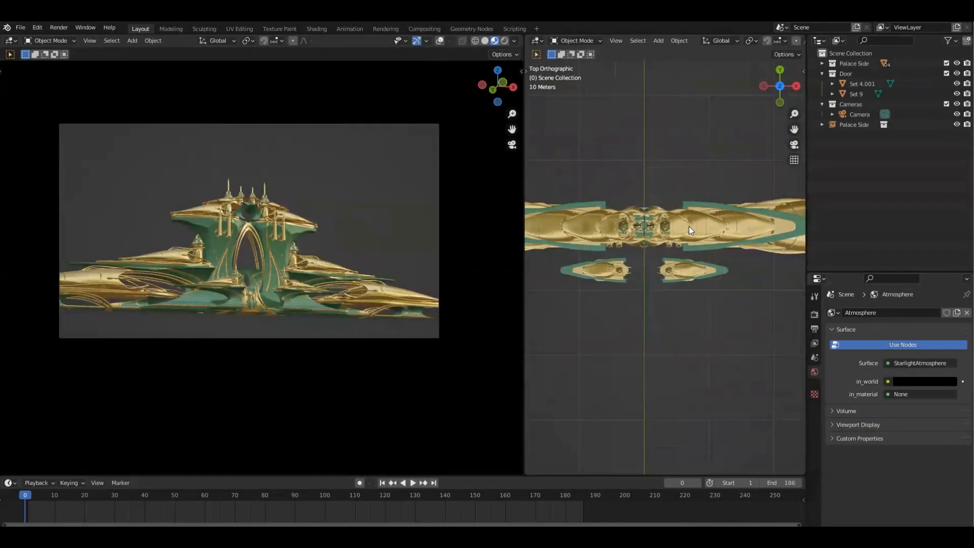
key(shift+a)
mouse_move(689, 226)
click(724, 237)
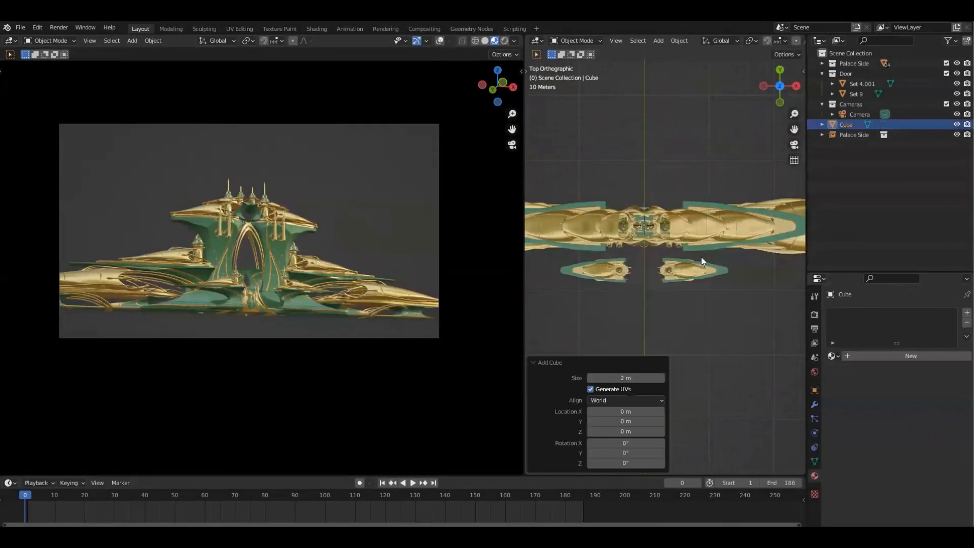
scroll(696, 249, down, 1)
key(s)
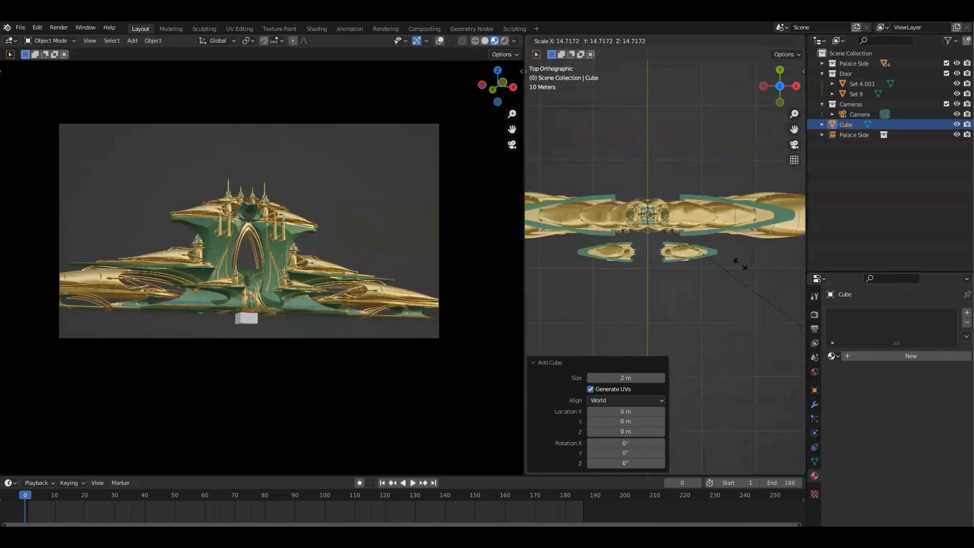
click(741, 265)
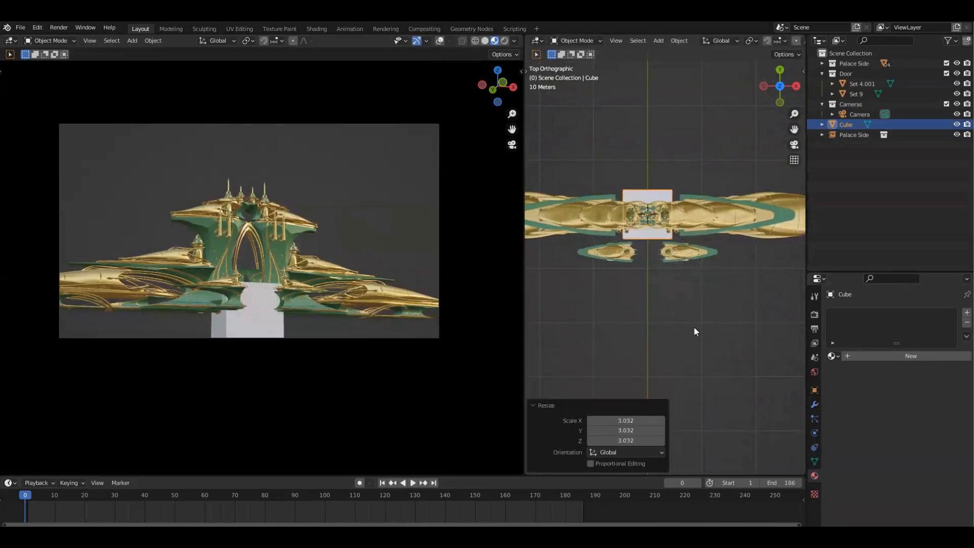
Step: Raise the cube about 45.17 m along Z so its base rests at ground level, working from the front view
key(KP_1)
click(672, 252)
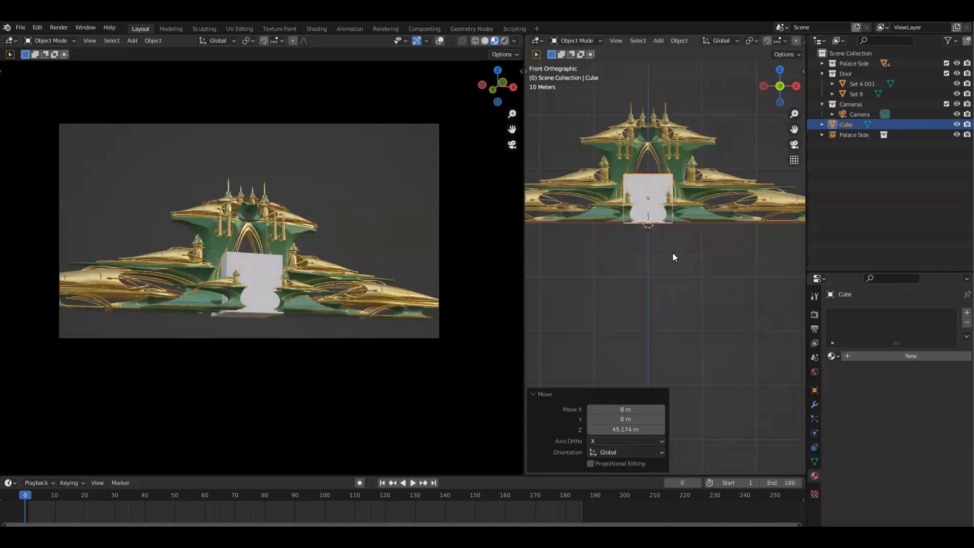
middle_drag(671, 252, 669, 274)
Step: Lower the cube's top face to make a thin slab and extend its front face about 240 m along negative Y
key(Tab)
click(643, 150)
key(g)
key(z)
click(616, 210)
key(Tab)
scroll(604, 197, up, 4)
key(KP_1)
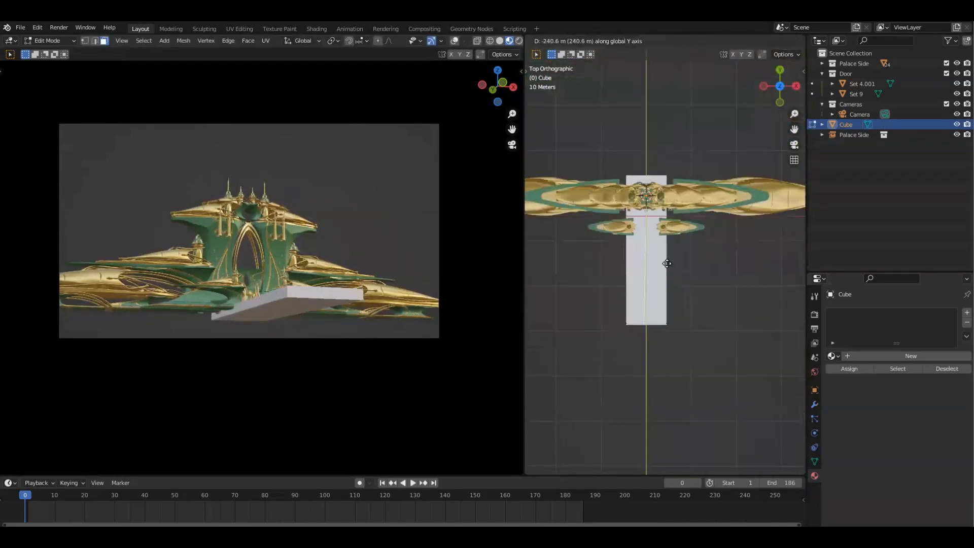
Step: Move the slab into a new collection named Blockout Elements and place a duplicate of it offset to one side
key(m)
click(700, 152)
text(Blockout Elements)
key(Return)
key(shift+d)
click(700, 212)
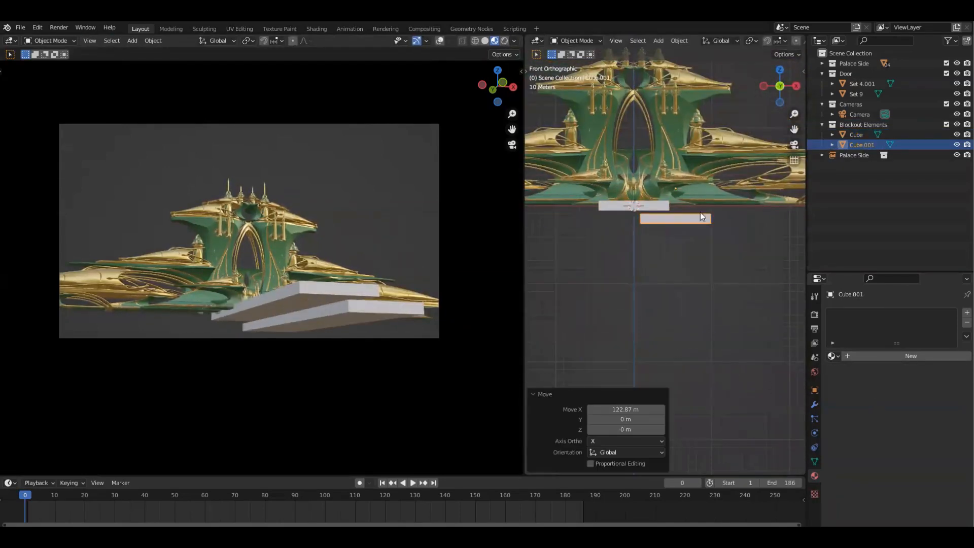
Step: Lower the offset duplicate slab along Z so it sits beneath the first slab
key(m)
click(659, 149)
key(g)
key(z)
click(648, 232)
Step: Scale the blockout slab along Y from the top view
key(KP_7)
drag(607, 321, 750, 363)
key(s)
key(y)
click(655, 290)
click(691, 258)
Step: Duplicate the slab along negative Y and shift the copy sideways along X
key(shift+d)
key(y)
click(698, 293)
key(g)
key(x)
click(710, 295)
Step: Scale the shifted slab copy along Z and adjust its height to make a thick side platform
middle_drag(693, 298, 635, 230)
key(s)
key(z)
key(g)
key(z)
click(724, 302)
Step: Move the thick platform's end face along Y in Edit Mode
key(Tab)
key(g)
key(y)
click(737, 337)
key(Tab)
Step: Duplicate the central slab along Y and adjust the copy's face along Y to form a step
click(652, 255)
key(shift+d)
key(y)
key(Tab)
key(g)
key(y)
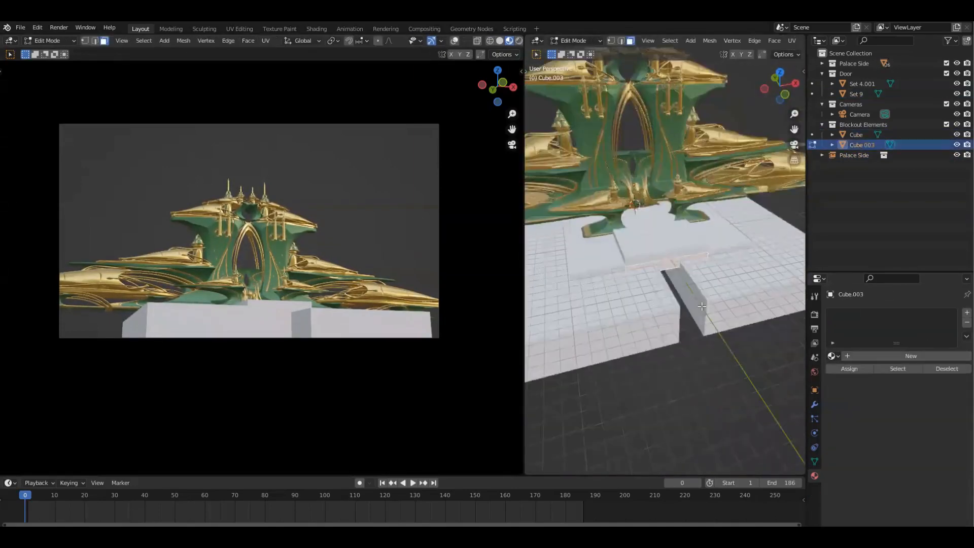
Step: Extend the large side platform by moving its faces along Y and X in Edit Mode
key(Tab)
click(725, 280)
key(Tab)
key(g)
key(y)
click(635, 319)
key(g)
key(x)
middle_drag(635, 320, 662, 230)
click(747, 288)
key(Tab)
Step: Set the viewport's clip end to 10000 m
key(n)
click(763, 105)
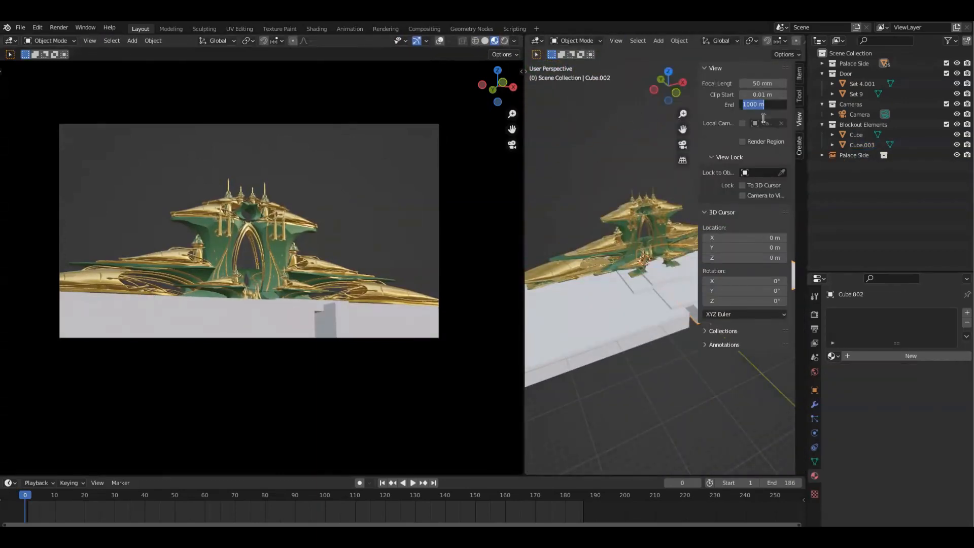
text(10000)
key(Return)
key(n)
Step: Reposition the camera and raise it about 132.7 m along Z from the side view
scroll(671, 217, down, 8)
scroll(670, 217, up, 6)
click(656, 421)
key(g)
key(Return)
key(KP_3)
key(g)
key(z)
key(Return)
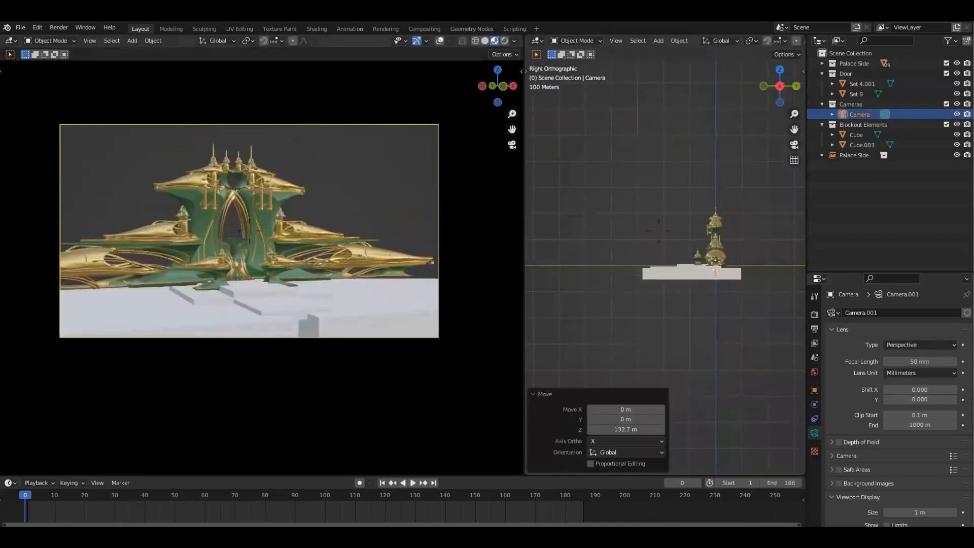
Step: Scale the large side platform along Y and shift it along Y from the top view
middle_drag(680, 167, 700, 218)
click(700, 218)
key(KP_7)
key(s)
key(y)
click(695, 204)
key(g)
key(y)
click(699, 284)
Step: Give the blockout platforms the Green material
middle_drag(699, 284, 654, 284)
click(644, 279)
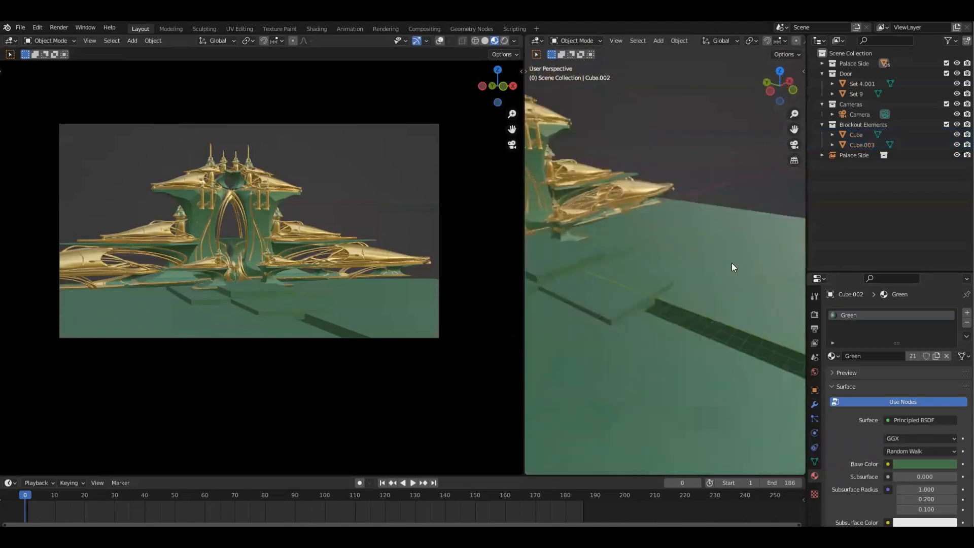
middle_drag(732, 263, 626, 226)
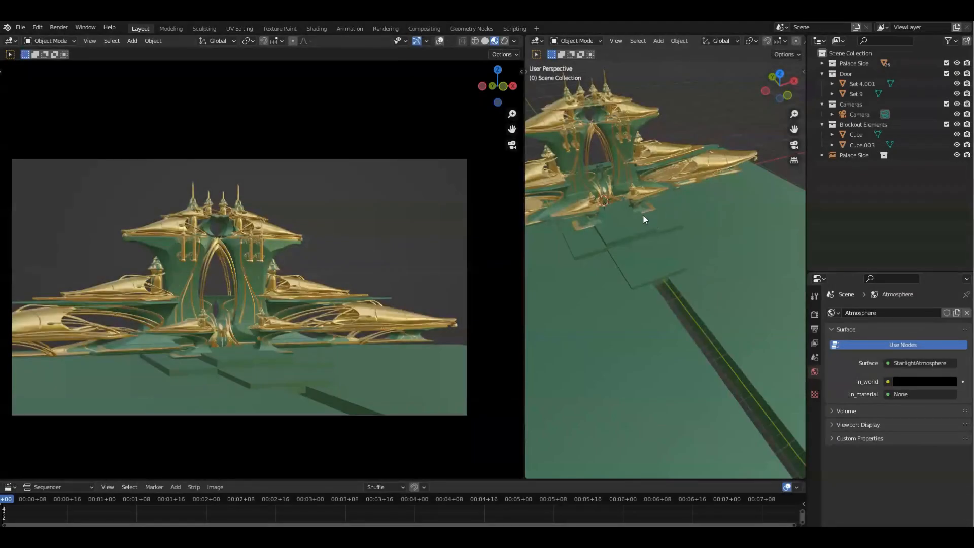
Step: Duplicate the low wing piece set 17.001 about 83 m along negative Y from the top view
middle_drag(644, 220, 624, 253)
scroll(702, 325, up, 3)
scroll(699, 334, up, 2)
click(674, 301)
middle_drag(562, 359, 703, 365)
key(grave)
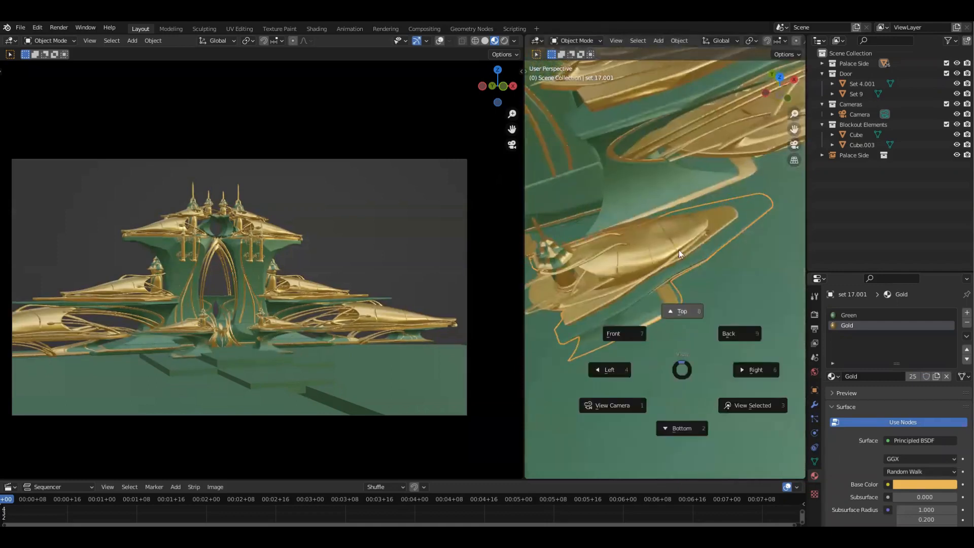
click(679, 304)
scroll(680, 289, down, 2)
key(shift+d)
key(y)
click(687, 357)
Step: Rotate the duplicated wing piece 90° about Z and move it to the Blockout Elements collection
shift+middle_drag(687, 351, 705, 286)
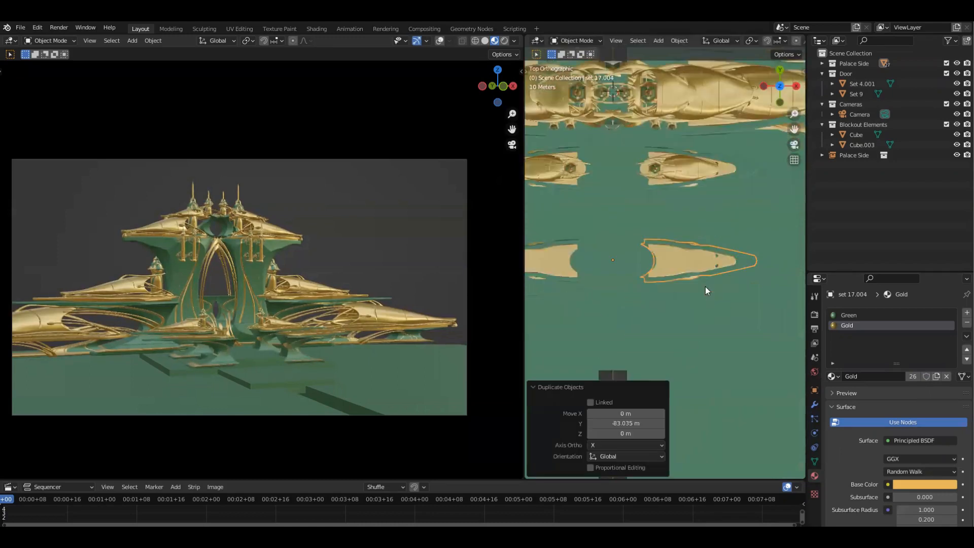
scroll(664, 220, down, 1)
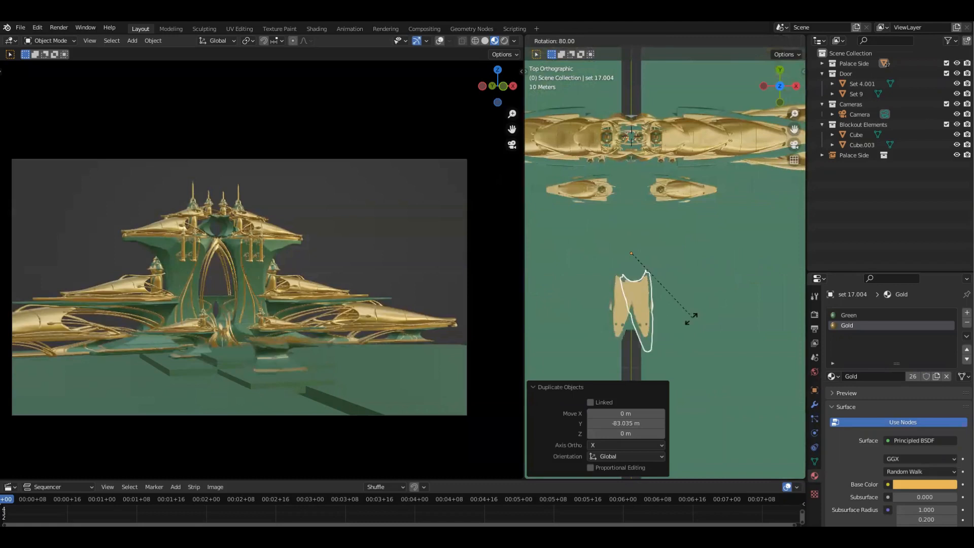
click(677, 328)
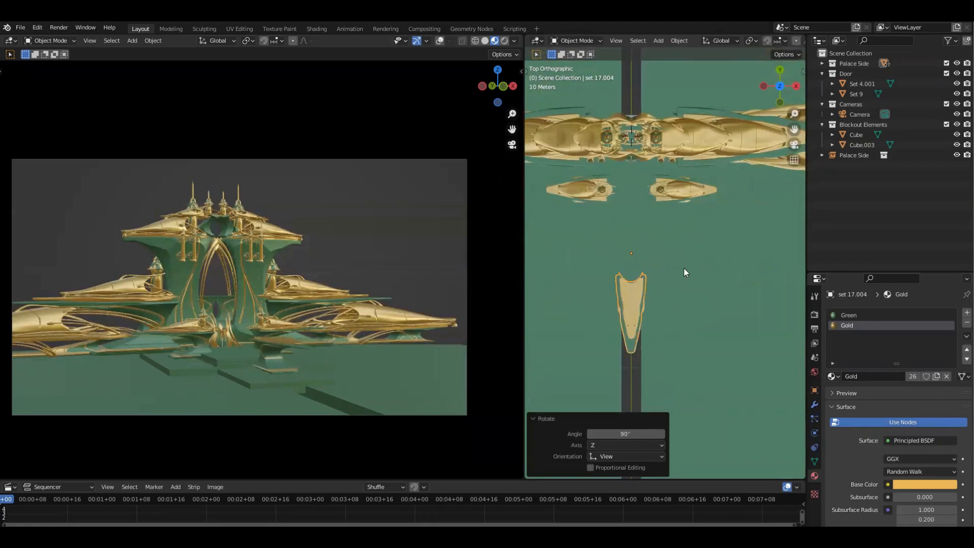
key(m)
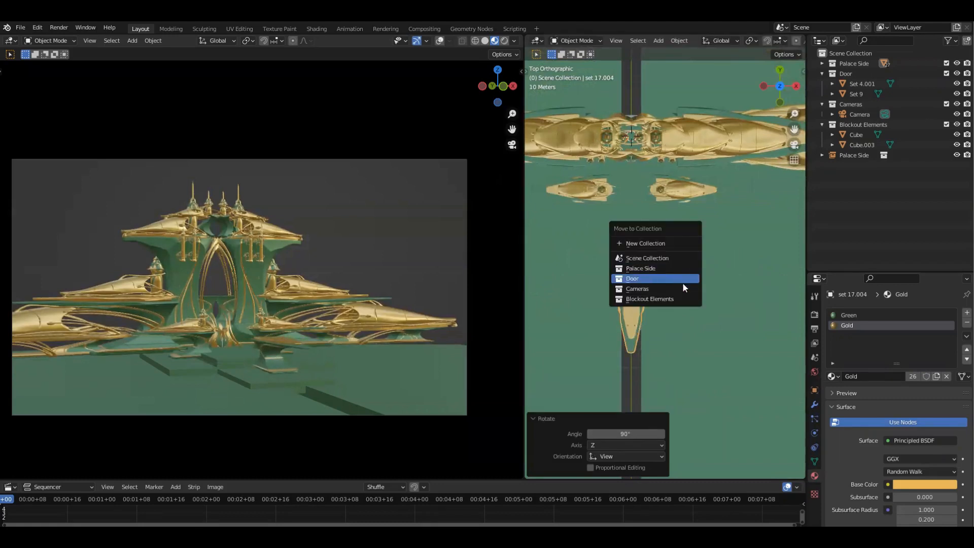
click(655, 299)
Step: Scale the rotated wing piece to fit as a platform in front of the palace door
middle_drag(659, 319, 688, 233)
key(KP_1)
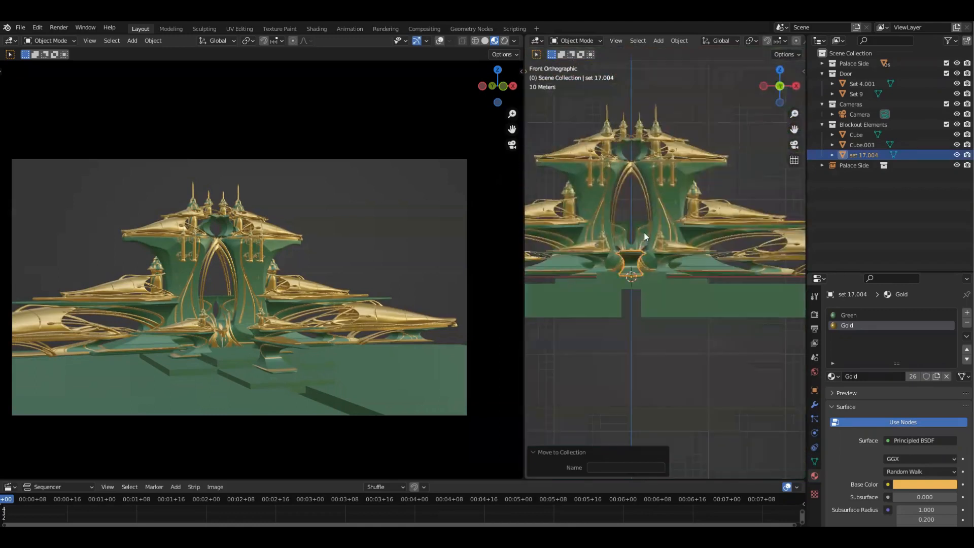
key(s)
click(677, 251)
key(KP_Decimal)
middle_drag(694, 242, 708, 364)
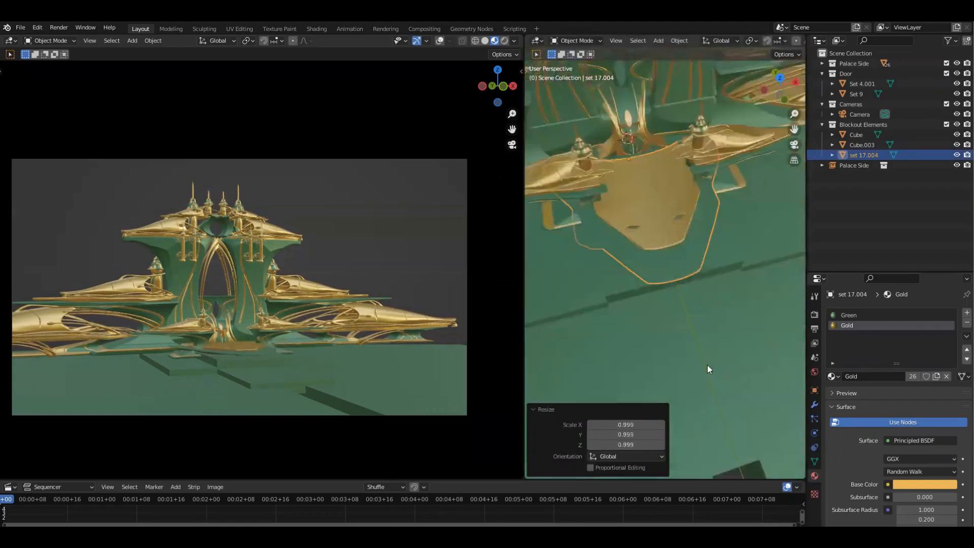
Step: Duplicate the central platform piece and scale the copy into a larger tier in front of the first
key(KP_7)
key(shift+d)
click(721, 263)
key(shift+d)
key(m)
click(695, 273)
key(s)
middle_drag(695, 273, 704, 291)
Step: Move both central platform pieces into a new collection named Central Elements
click(644, 294)
click(645, 294)
shift+click(704, 291)
key(m)
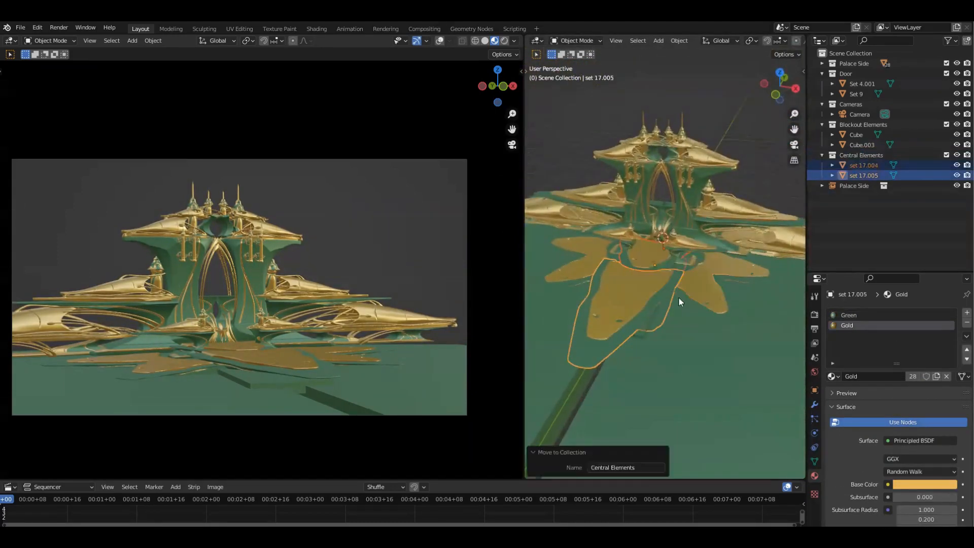
Step: Delete the thin blockout step slabs near the door, temporarily hiding the pieces that cover them
key(h)
middle_drag(679, 297, 634, 223)
click(703, 291)
key(h)
click(677, 272)
key(h)
click(669, 282)
key(Delete)
key(alt+h)
Step: Scale the central platform piece along Z and adjust its height
click(721, 302)
click(711, 274)
key(s)
key(z)
click(709, 221)
key(g)
key(z)
click(713, 287)
click(710, 228)
Step: Duplicate the small wing and its tower parts, rotate the copies 90°, and move them to Central Elements
key(KP_7)
key(shift+d)
key(r)
key(9)
key(0)
key(Return)
key(m)
click(681, 303)
Step: Move the rotated wing and tower copies about 28.8 m along Y
key(g)
key(y)
click(681, 259)
Step: Reframe the palace through the camera view and lower the camera
key(shift+grave)
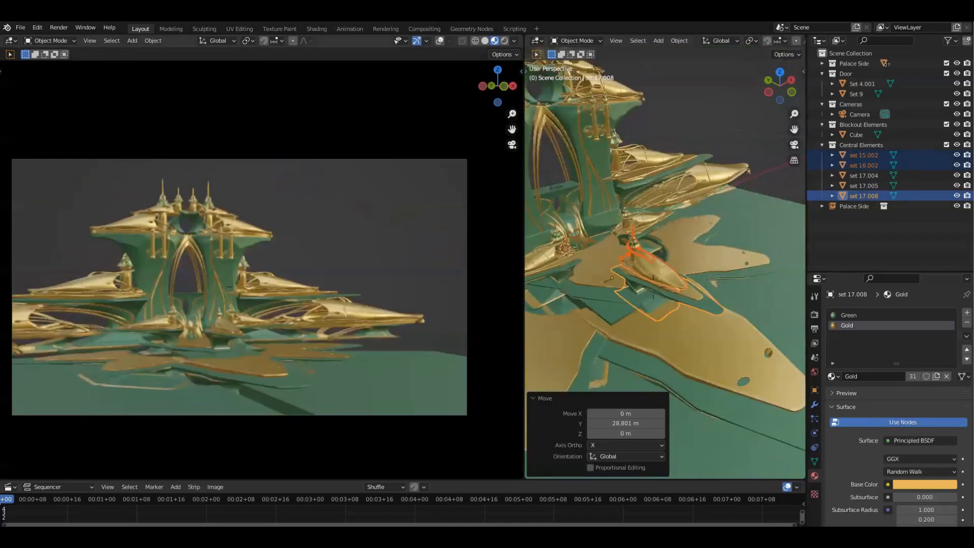
click(239, 286)
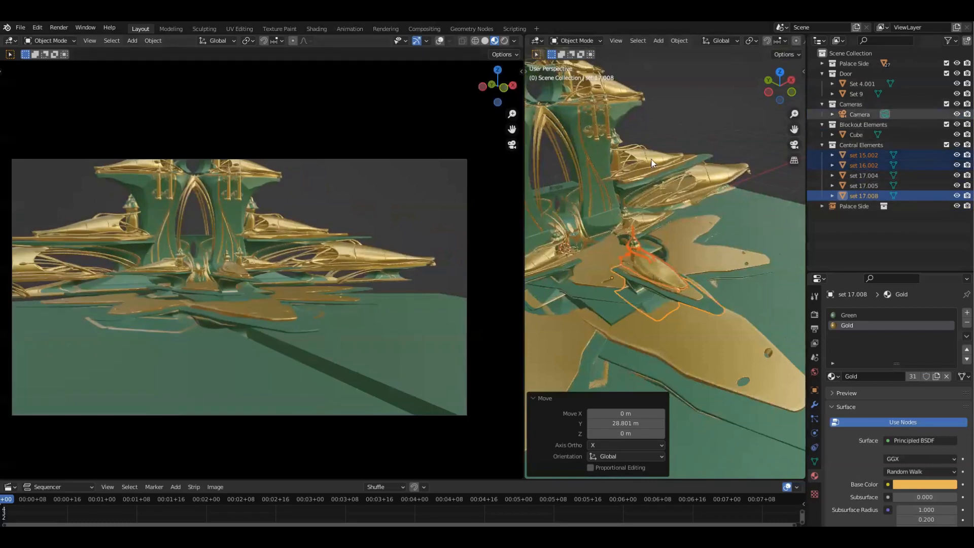
click(350, 195)
key(g)
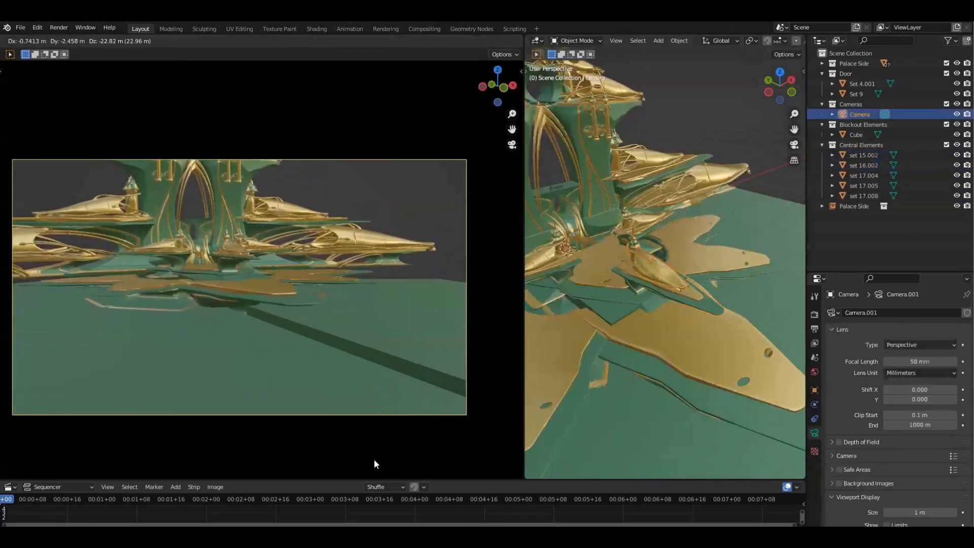
Step: Move the camera about 10.93 m along Y and 47.35 m down along Z from the side view
middle_drag(608, 374, 722, 352)
key(KP_3)
scroll(638, 300, down, 6)
shift+middle_drag(638, 300, 697, 303)
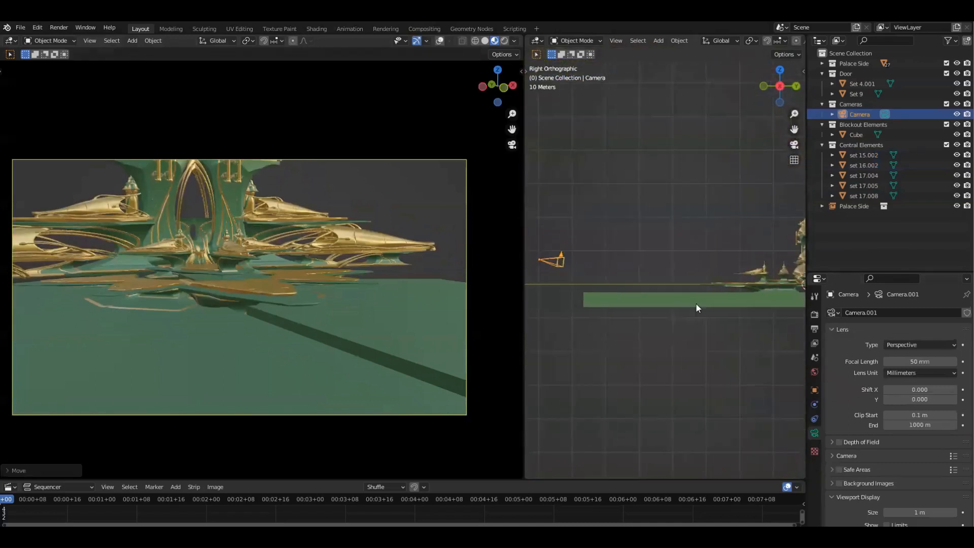
scroll(696, 294, down, 2)
key(g)
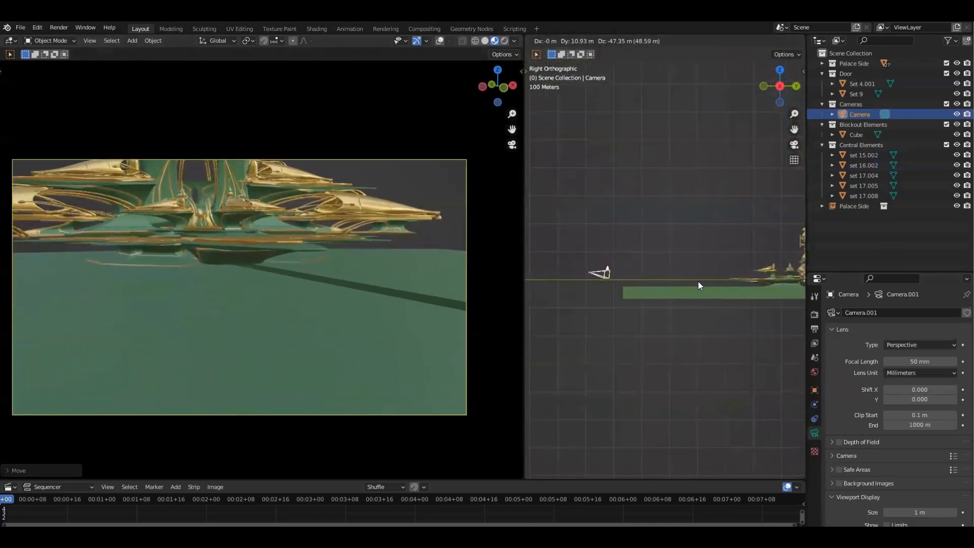
click(698, 285)
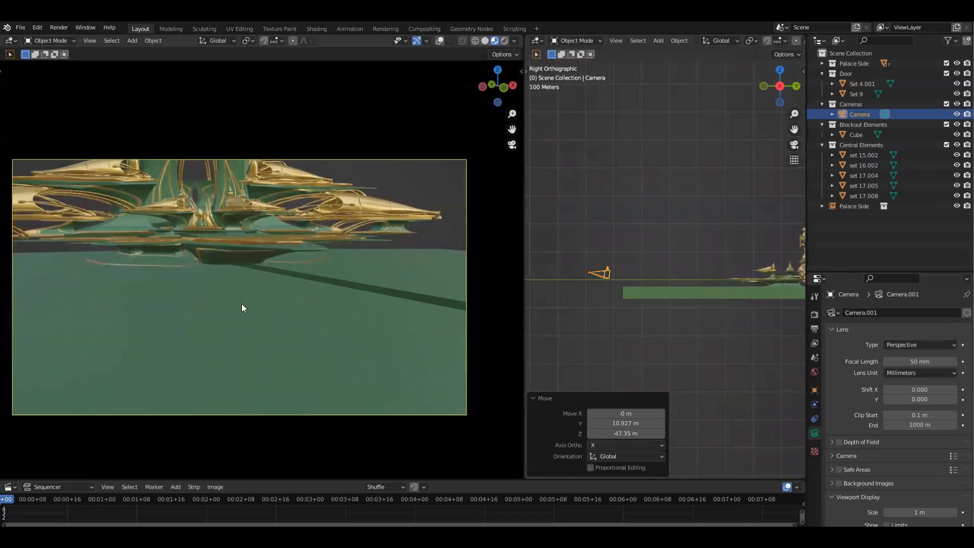
Step: Re-aim the camera with walk navigation so the whole palace is centred in the frame
key(r)
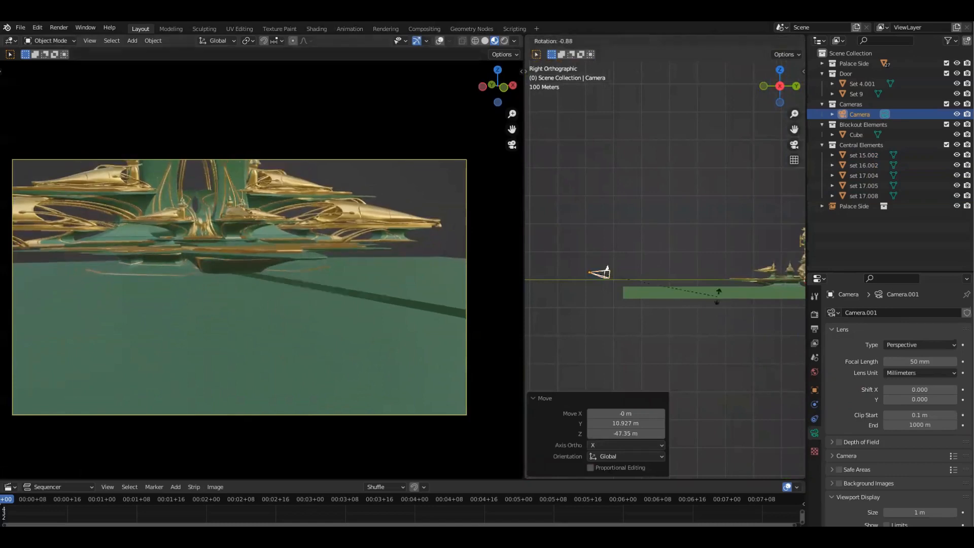
right_click(719, 287)
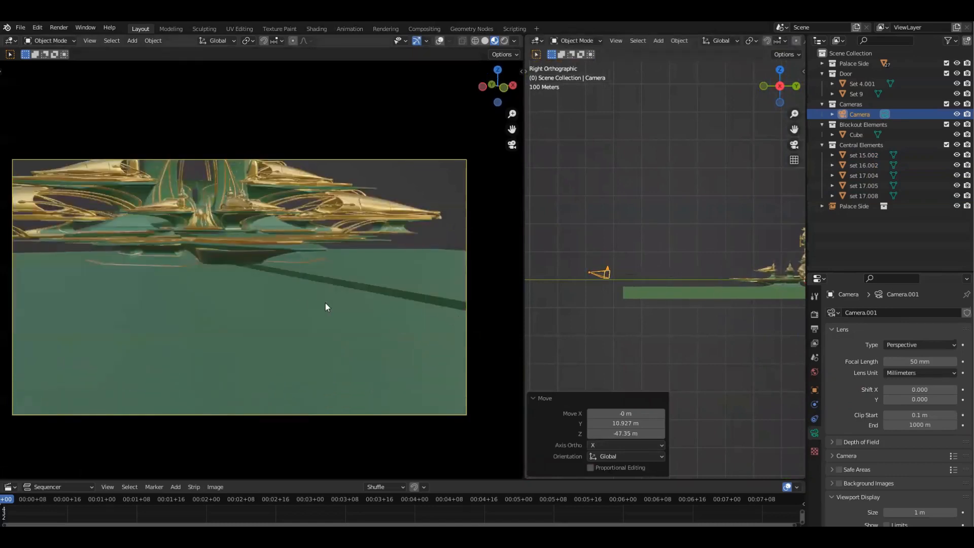
key(shift+grave)
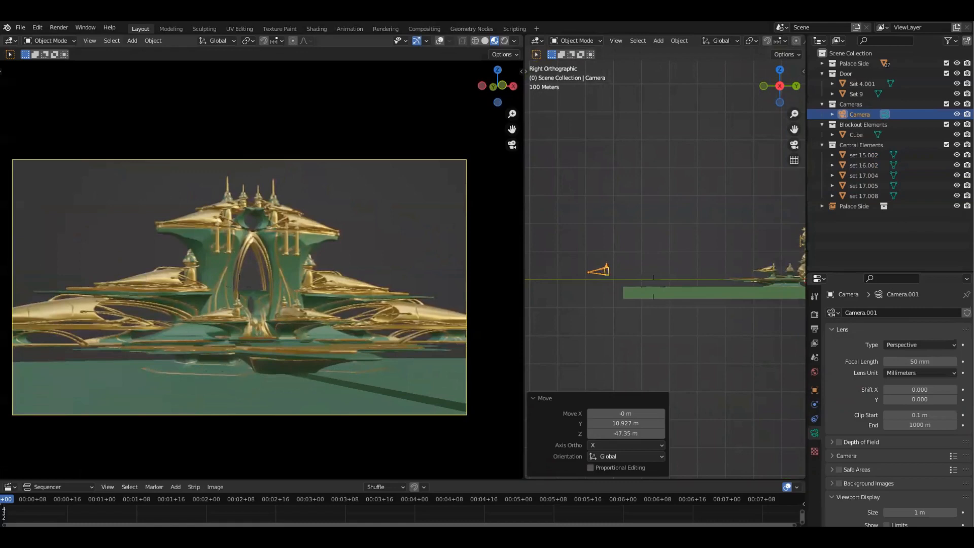
click(285, 275)
key(shift+grave)
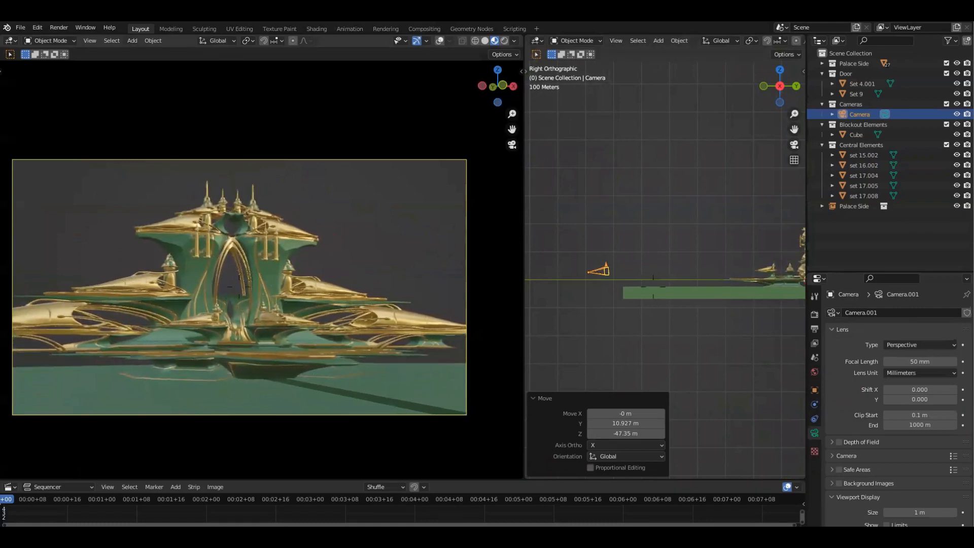
click(261, 264)
middle_drag(751, 221, 619, 299)
click(610, 330)
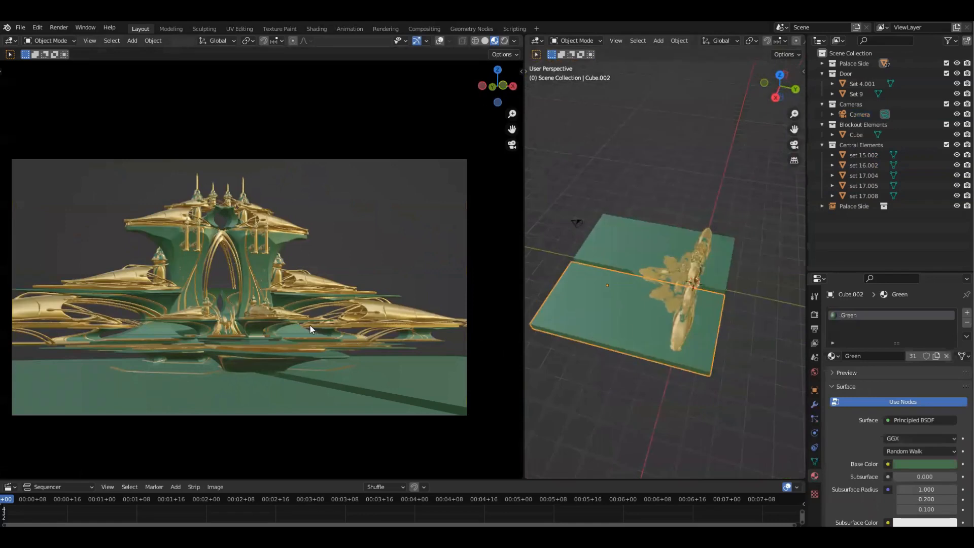
scroll(310, 325, up, 1)
shift+middle_drag(234, 376, 265, 366)
key(g)
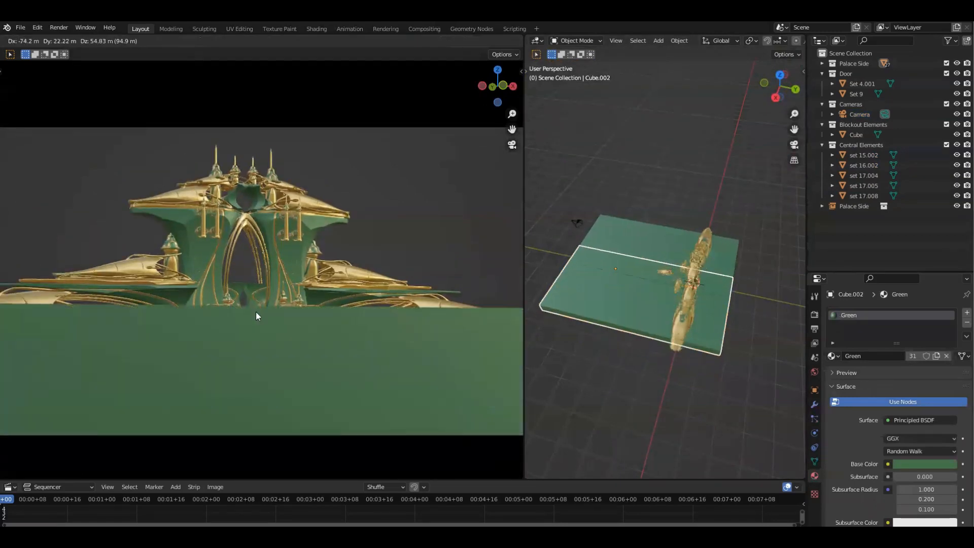
right_click(256, 312)
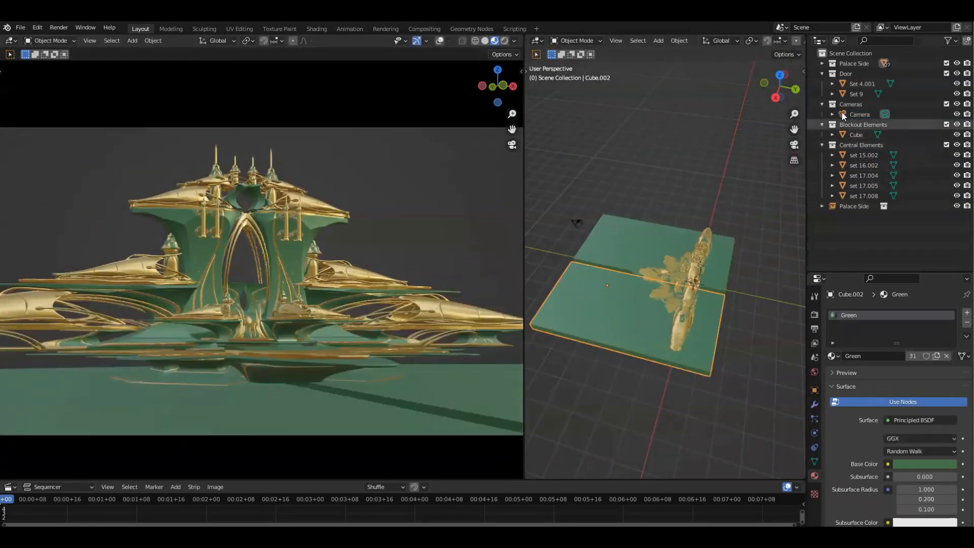
Step: Extend the far end face of the mirrored ground slabs about 1299 m along Y, then push it back further behind the palace
click(856, 114)
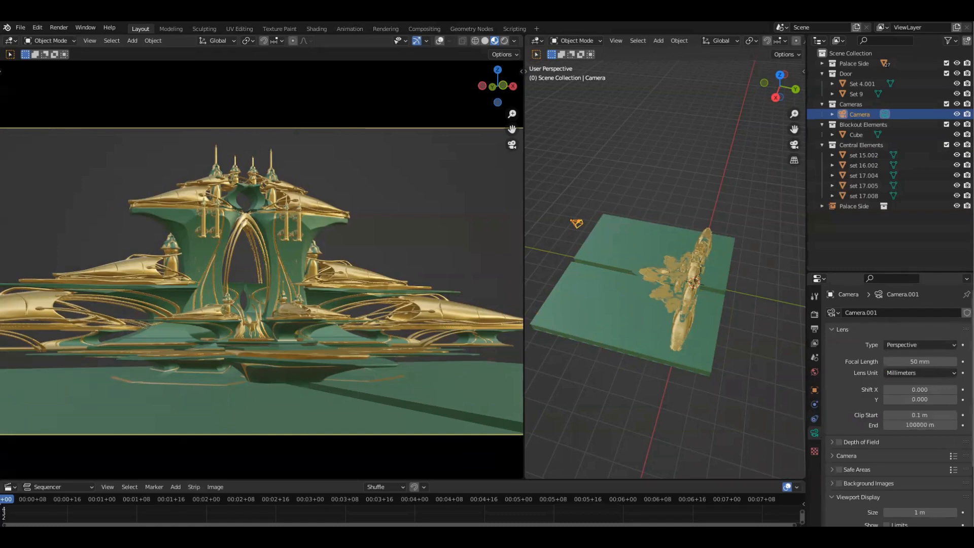
middle_drag(652, 257, 639, 269)
key(grave)
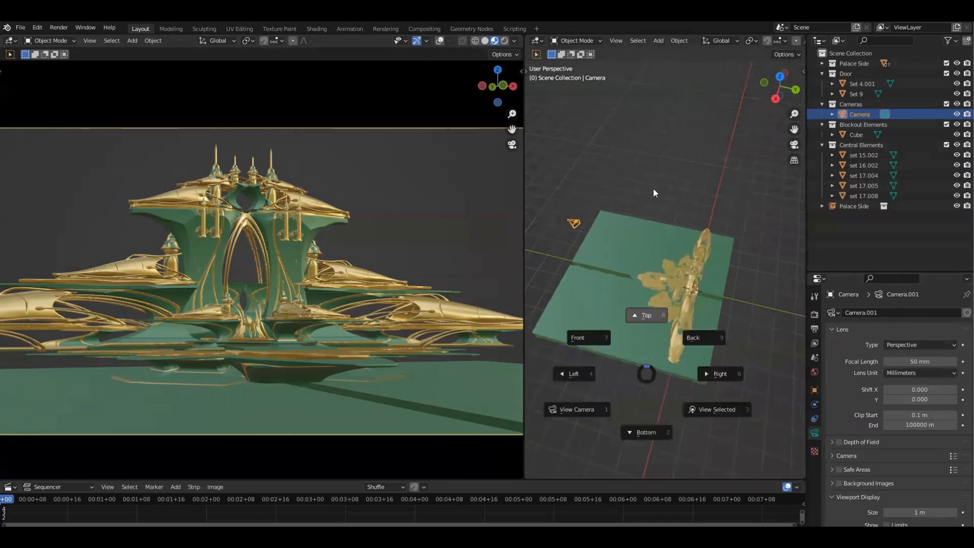
click(653, 310)
click(640, 249)
scroll(660, 346, down, 2)
click(690, 333)
shift+middle_drag(710, 376, 690, 399)
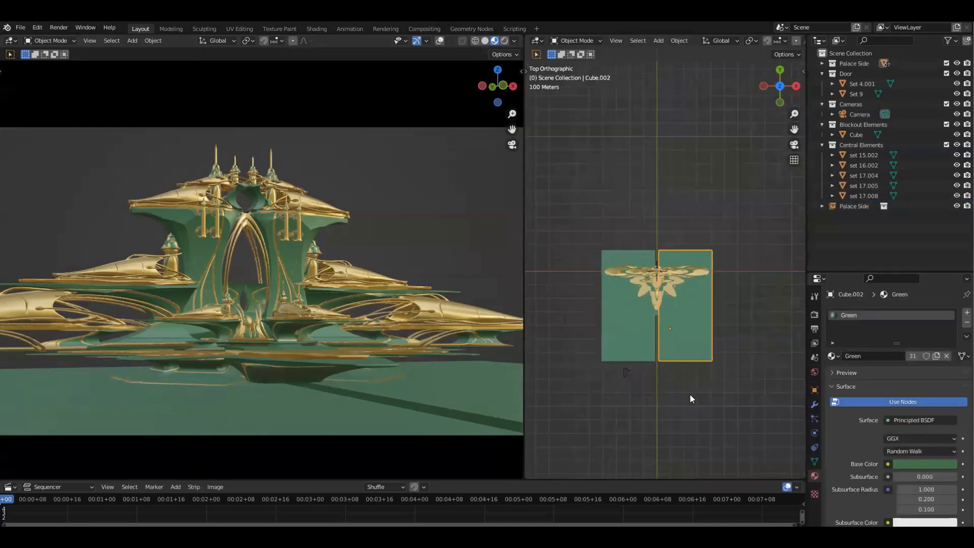
key(Tab)
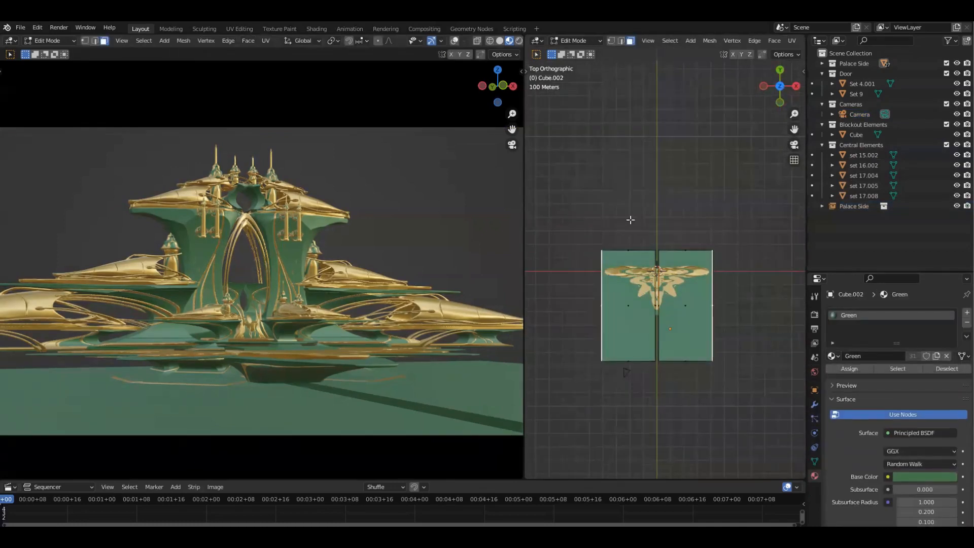
key(g)
key(y)
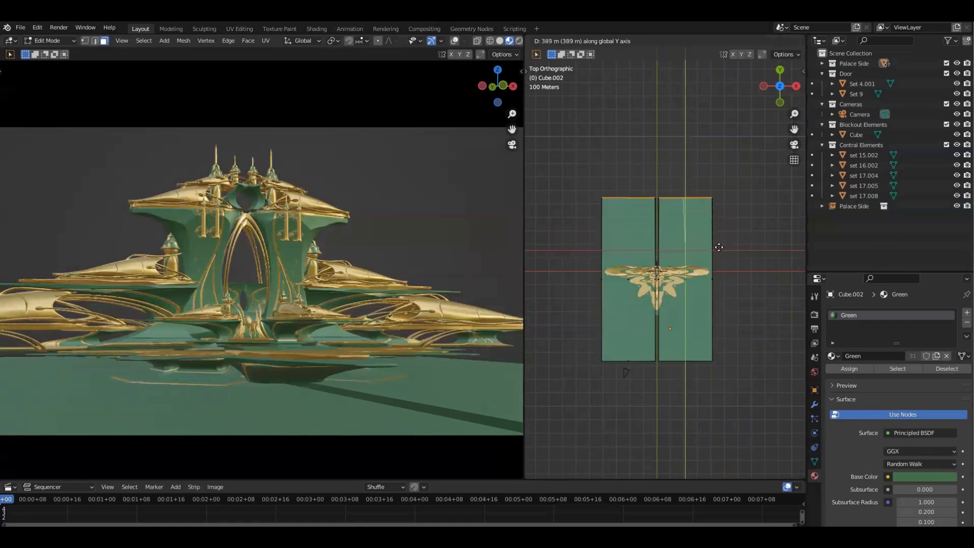
click(711, 157)
scroll(711, 158, down, 3)
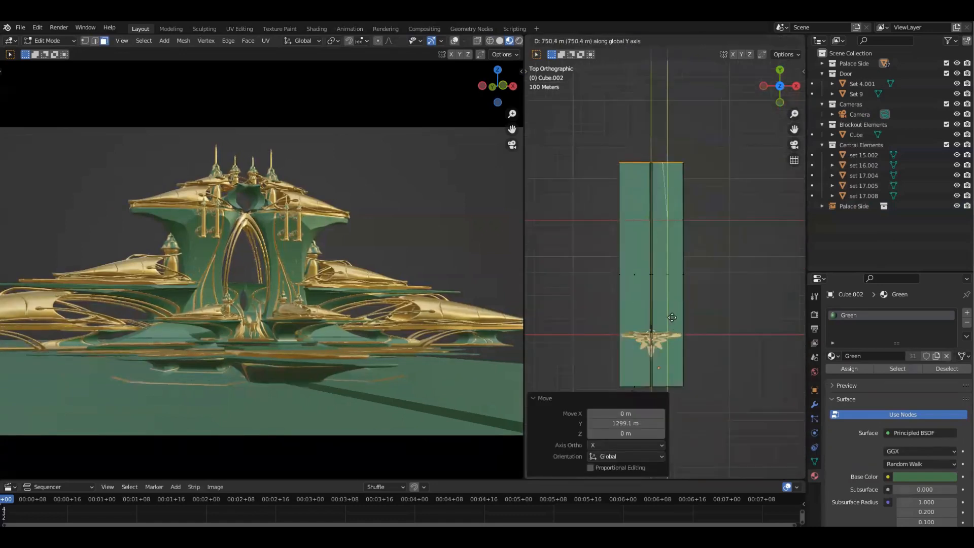
middle_drag(682, 394, 718, 348)
key(Tab)
Step: Inspect the palace and its central platforms above the extended ground, in the camera view and close up
scroll(698, 345, up, 2)
middle_drag(273, 332, 271, 389)
click(512, 145)
scroll(747, 345, up, 3)
shift+middle_drag(747, 345, 692, 253)
scroll(692, 254, up, 4)
mouse_move(691, 321)
middle_down()
mouse_move(690, 361)
mouse_move(705, 306)
mouse_move(705, 315)
middle_up()
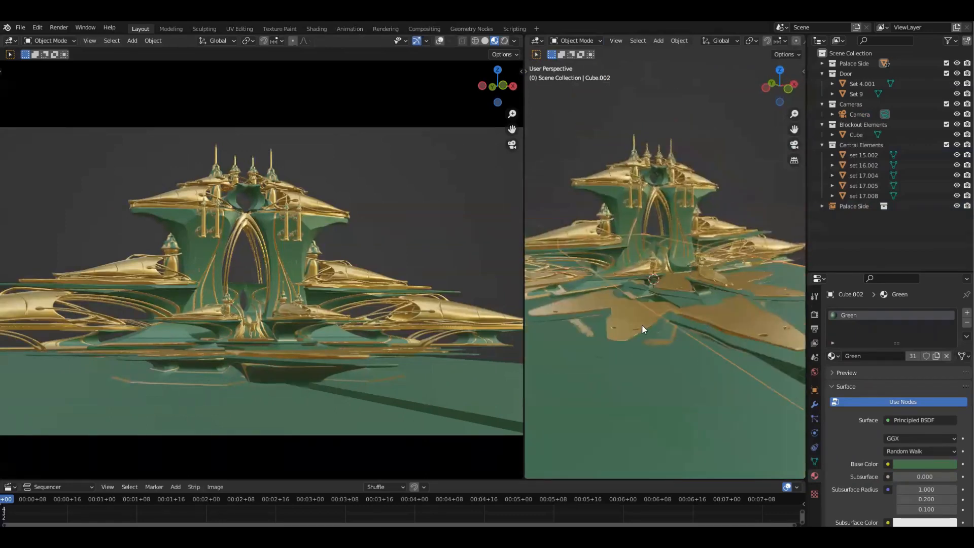
Step: Make a linked duplicate of the diagonal gold petal platform, offset about 22.8 m in X and -53.1 m in Y, scaled to 0.744
click(589, 310)
middle_drag(767, 300, 675, 352)
click(694, 330)
click(695, 381)
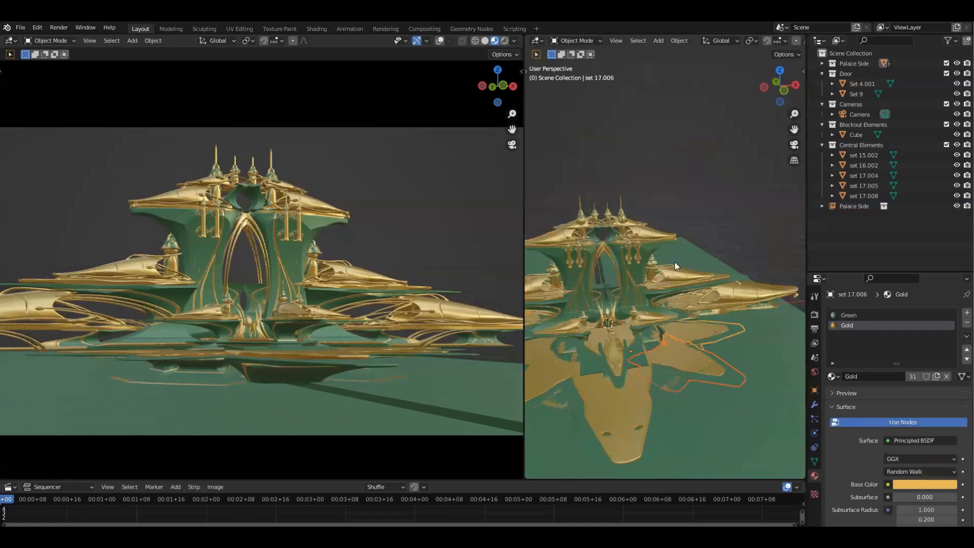
key(KP_7)
scroll(701, 306, up, 4)
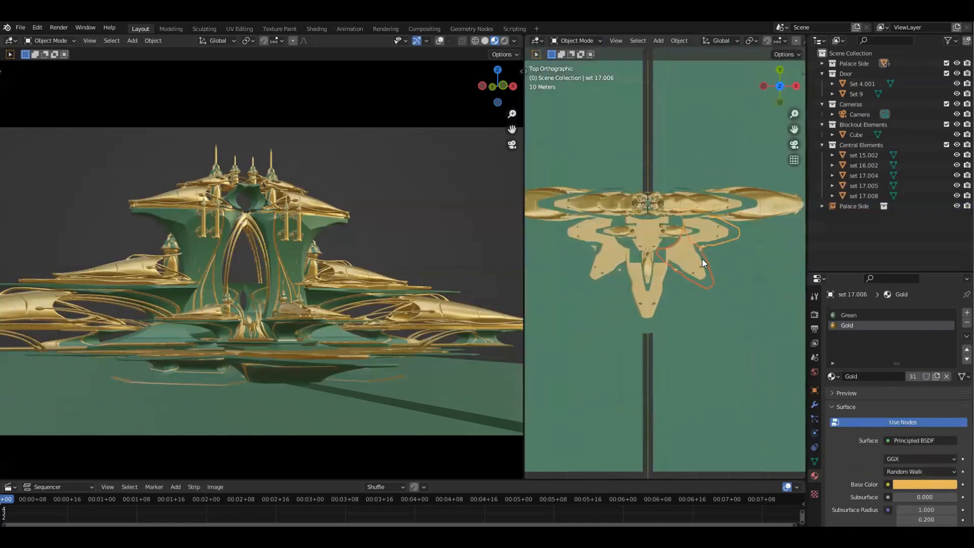
key(alt+d)
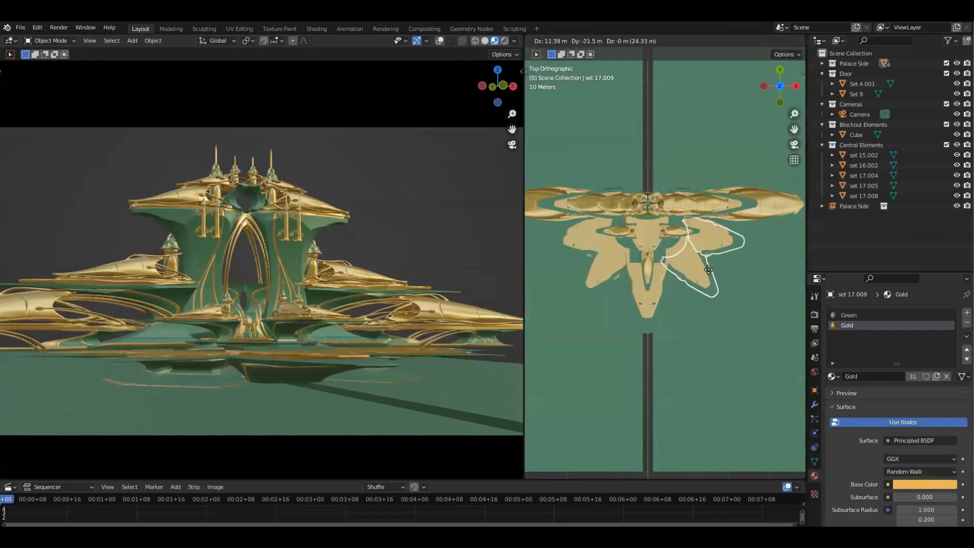
click(710, 280)
key(s)
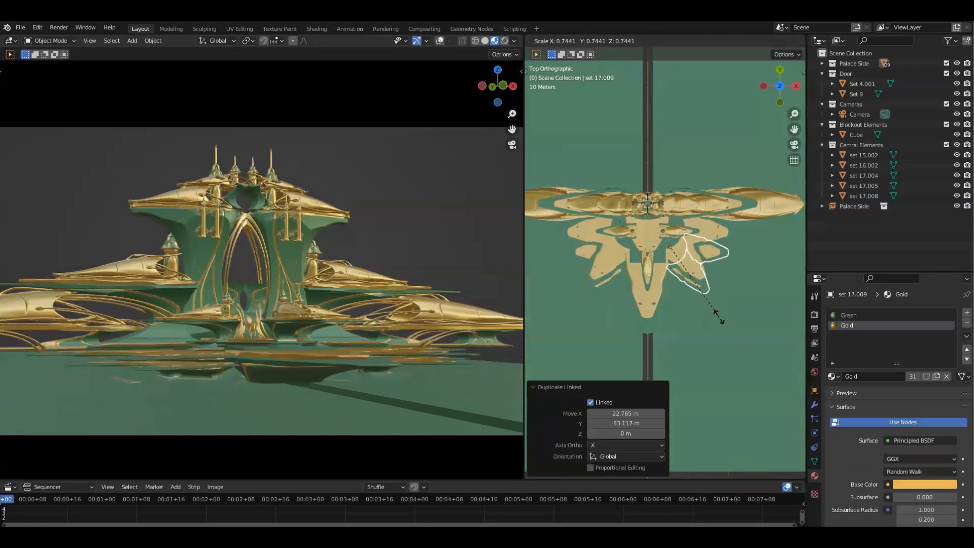
click(719, 317)
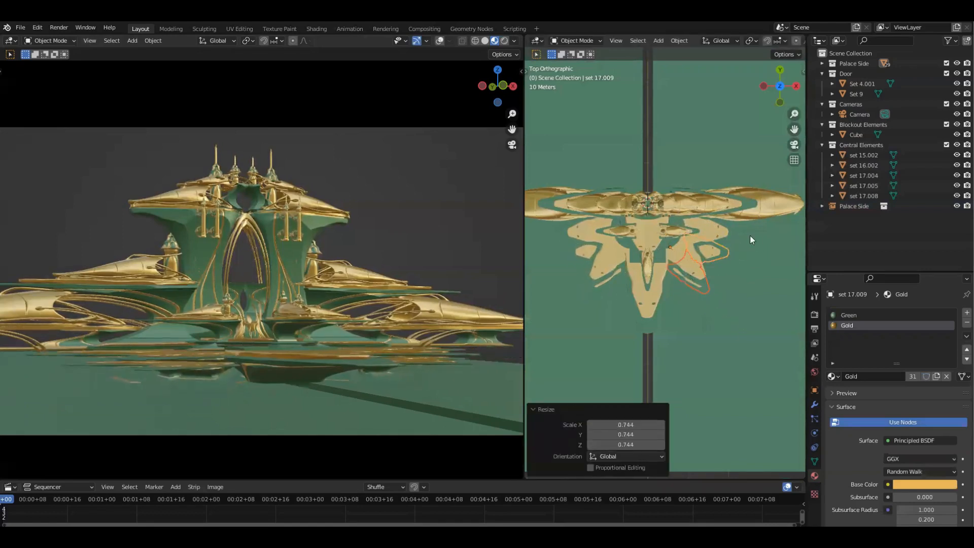
Step: Make another linked copy of the small petal platform and arrange both copies around the large petals, rotating the outer one 5°
scroll(720, 304, up, 4)
scroll(726, 312, down, 2)
key(s)
key(alt+d)
key(r)
click(746, 294)
click(759, 260)
key(r)
click(782, 283)
scroll(737, 323, down, 2)
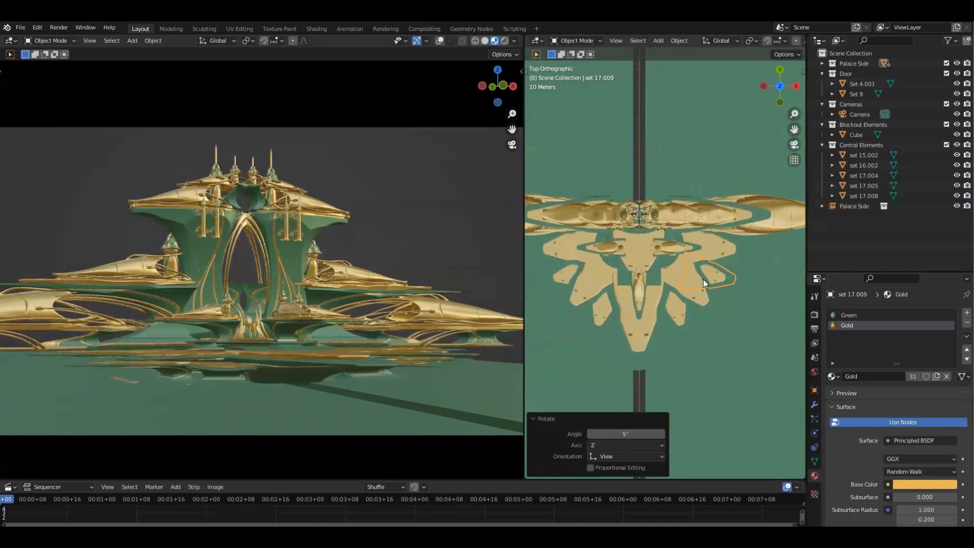
Step: Try to set the outer small platform's origin to the 3D cursor
scroll(704, 282, up, 2)
key(F3)
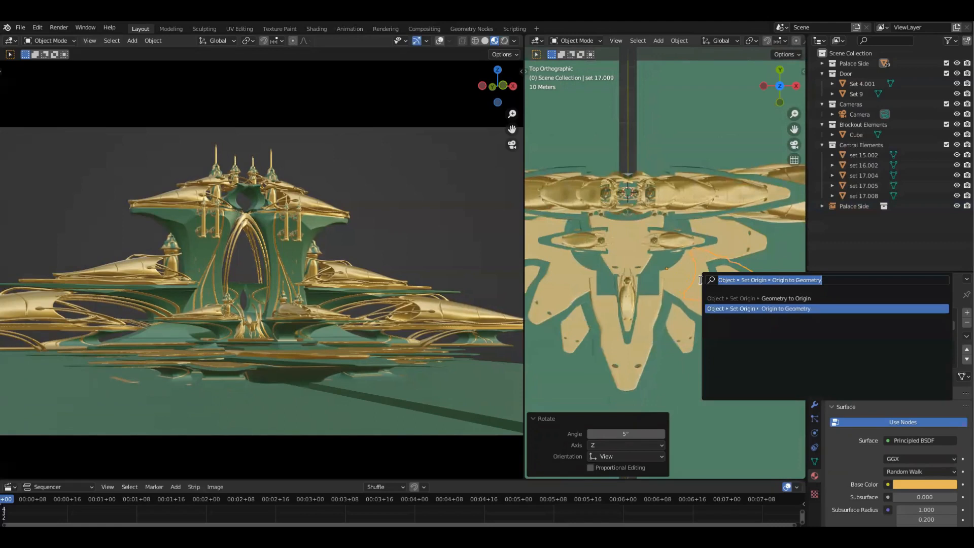
key(Escape)
key(F3)
text(set ori)
key(Down)
key(Down)
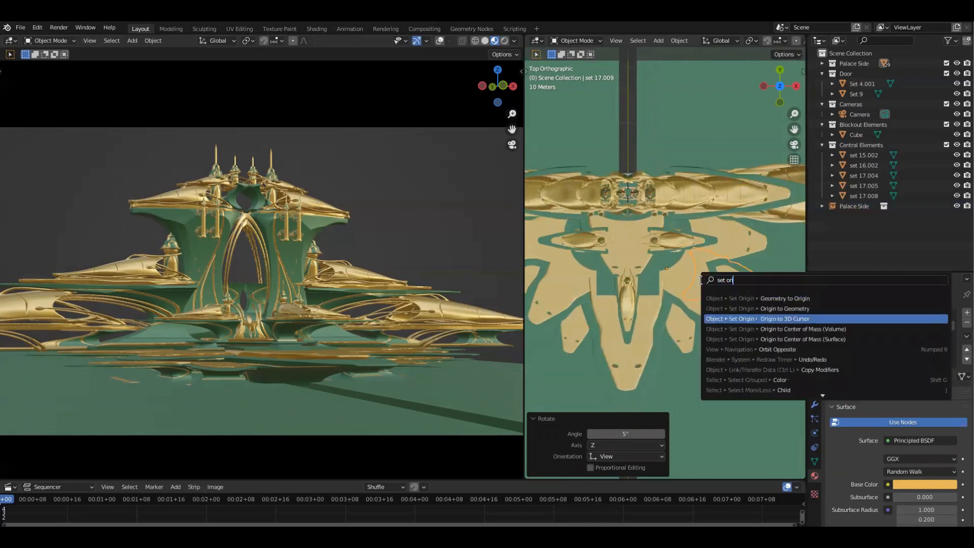
key(Return)
Step: Rotate the outer small petal platform 14.8° in the top view and move it about 18.9 m in X and 21.6 m in Y
middle_drag(680, 291, 715, 218)
scroll(697, 333, down, 4)
key(KP_7)
scroll(711, 339, up, 5)
key(r)
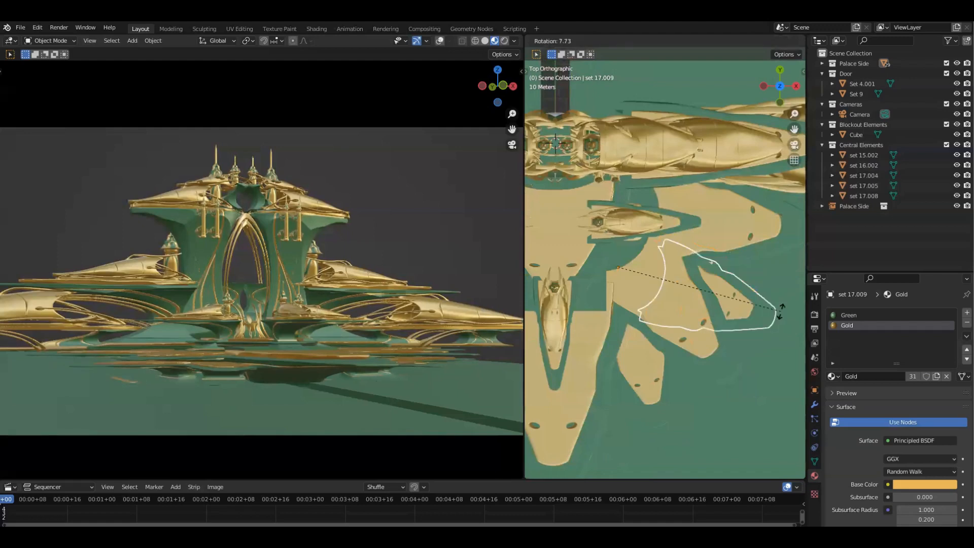
click(786, 305)
key(g)
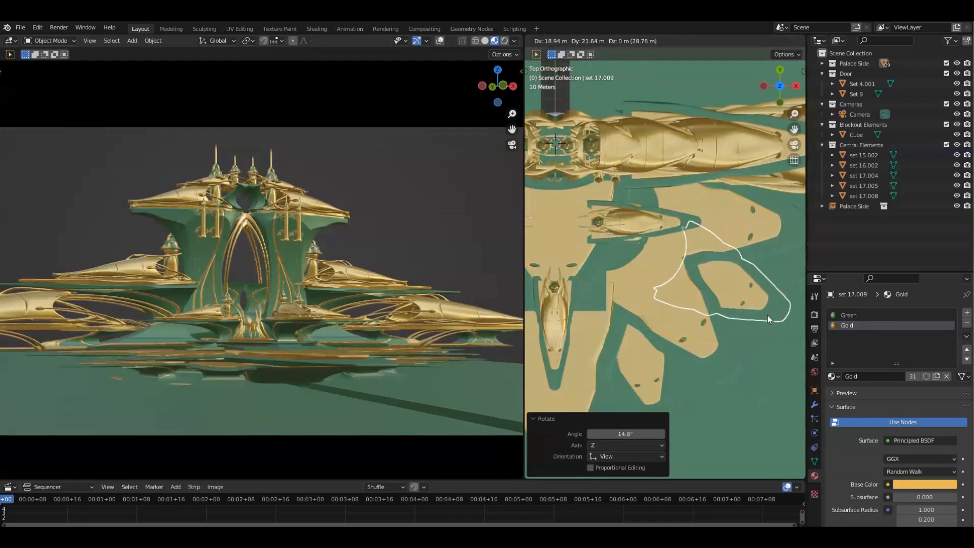
click(767, 320)
Step: Reposition the front small petal platform, and scale both small platform copies together to 0.972
scroll(672, 295, down, 3)
click(664, 300)
key(g)
click(715, 276)
shift+click(719, 256)
click(775, 237)
key(s)
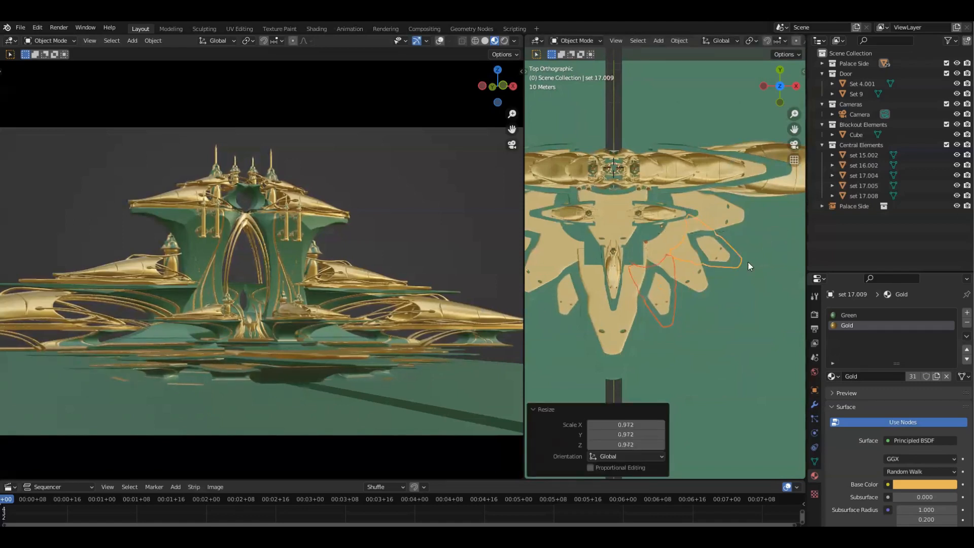
Step: Lower the two small petal platforms about 4.52 m along Z
middle_drag(676, 297, 734, 313)
key(g)
key(z)
click(712, 219)
middle_drag(676, 188, 695, 230)
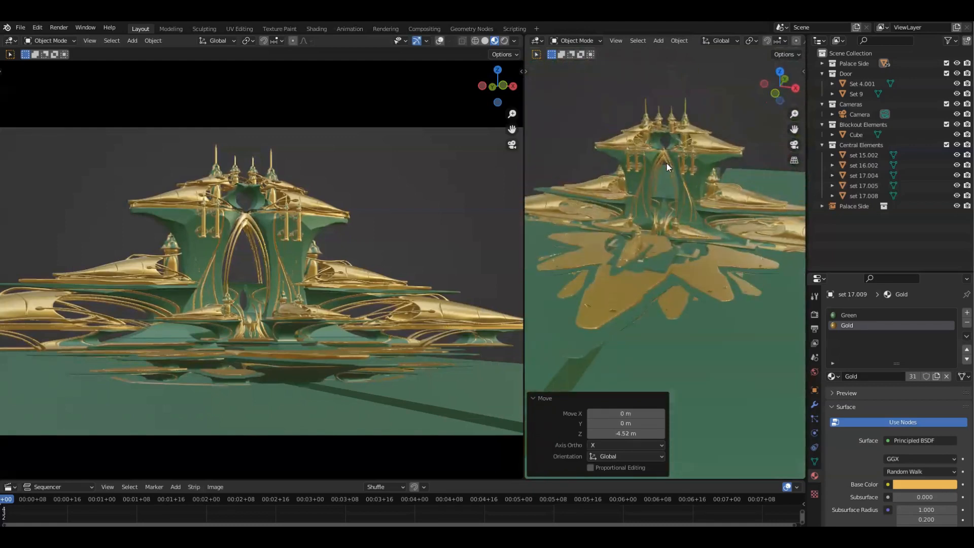
Step: Turn on the wireframe-level overlays around the palace entrance and add a 2 m cube at the world origin as a scale reference
scroll(431, 267, down, 1)
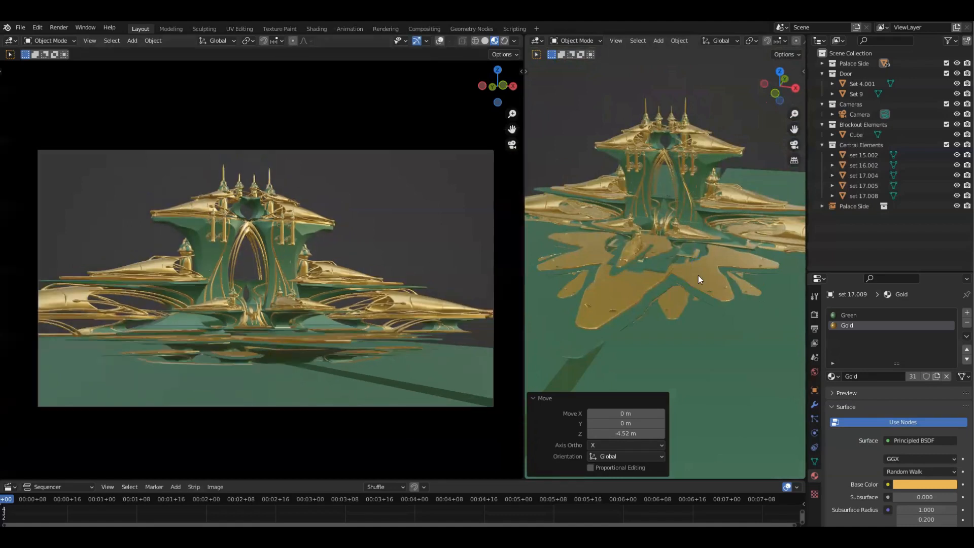
middle_drag(698, 279, 756, 294)
mouse_move(663, 311)
middle_down()
mouse_move(682, 317)
mouse_move(674, 300)
middle_up()
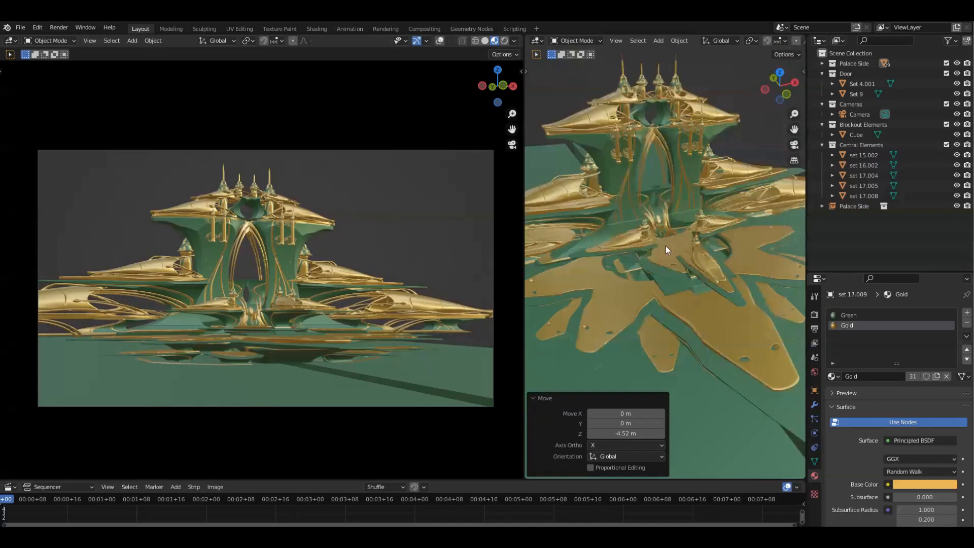
scroll(666, 245, up, 6)
middle_drag(660, 303, 728, 299)
key(alt+shift+z)
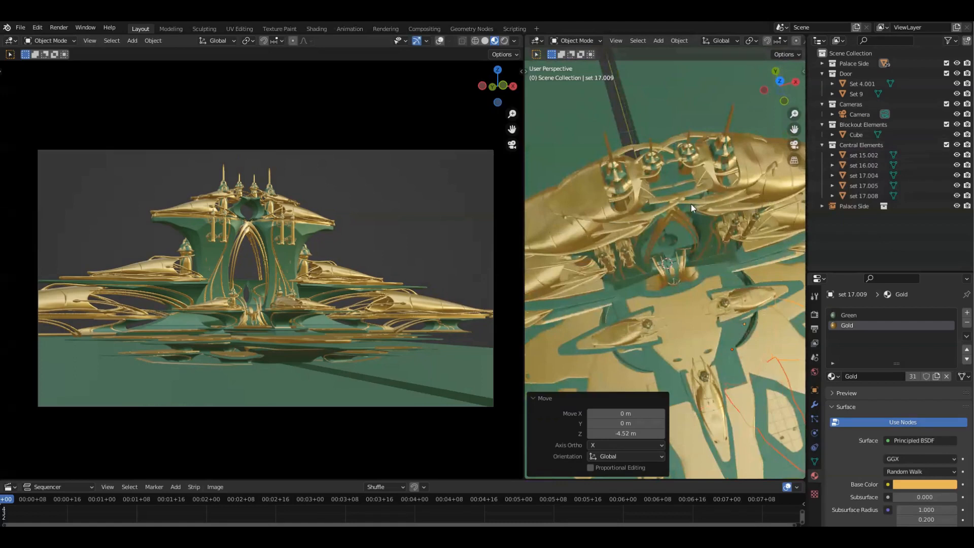
key(shift+a)
mouse_move(691, 204)
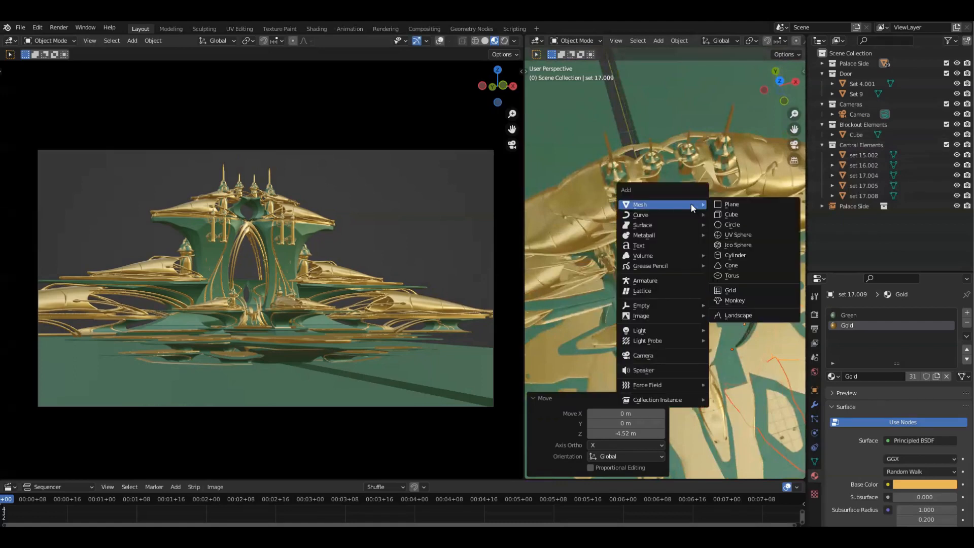
click(749, 211)
Step: Move the new cube about -89.75 m along Y in the top view, out in front of the palace
key(KP_7)
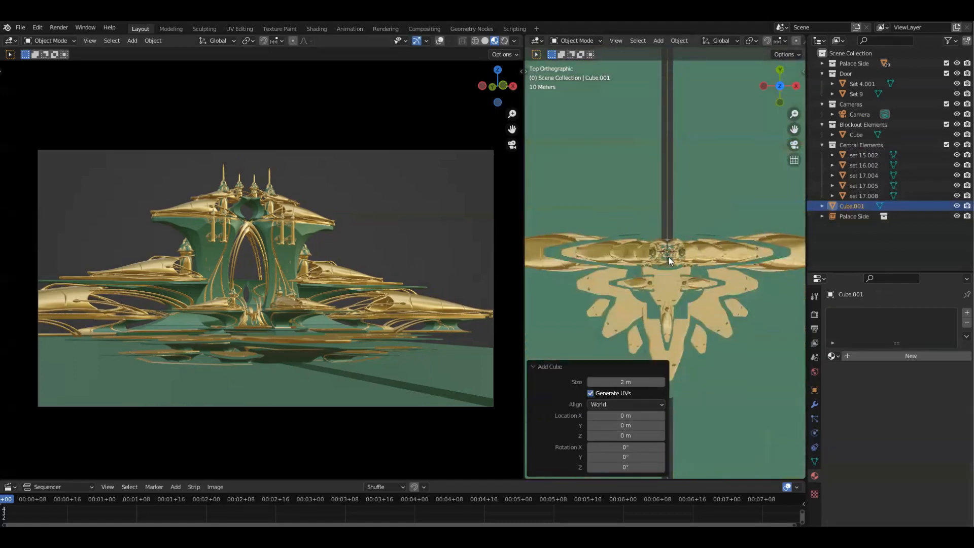
key(g)
key(y)
click(664, 300)
Step: Adjust the cube's height along Z to bring it up to the gold platform's surface
key(grave)
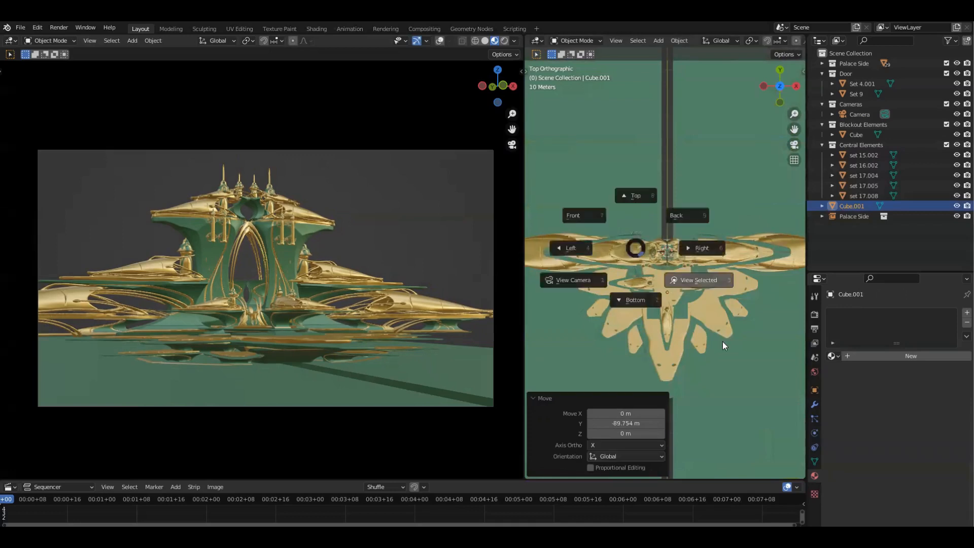
click(723, 245)
scroll(723, 246, down, 8)
middle_drag(704, 281, 711, 266)
scroll(711, 266, down, 10)
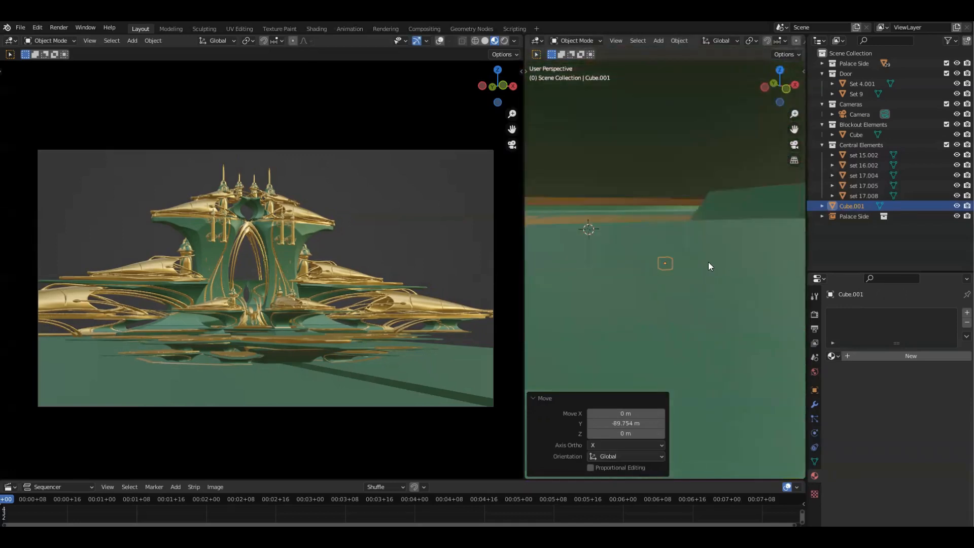
key(g)
key(z)
click(701, 237)
middle_drag(663, 234, 691, 236)
key(g)
key(z)
click(691, 234)
Step: Move the cube about 46.78 m along Y so it stands on the gold platform near the palace entrance
key(grave)
click(675, 167)
shift+middle_drag(700, 158, 737, 184)
key(g)
key(y)
key(KP_Decimal)
scroll(738, 185, down, 8)
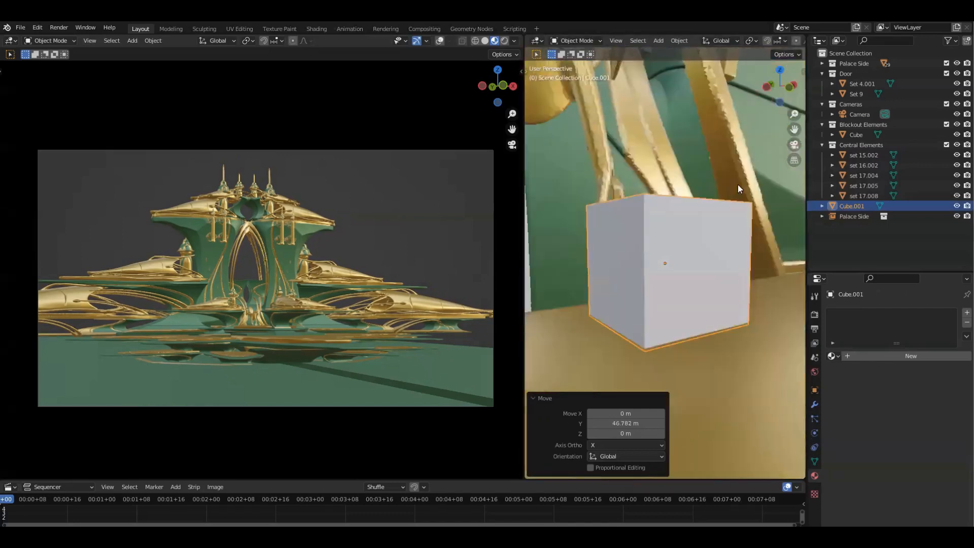
Step: Move the cube into a new collection named Person Scale
key(m)
click(703, 126)
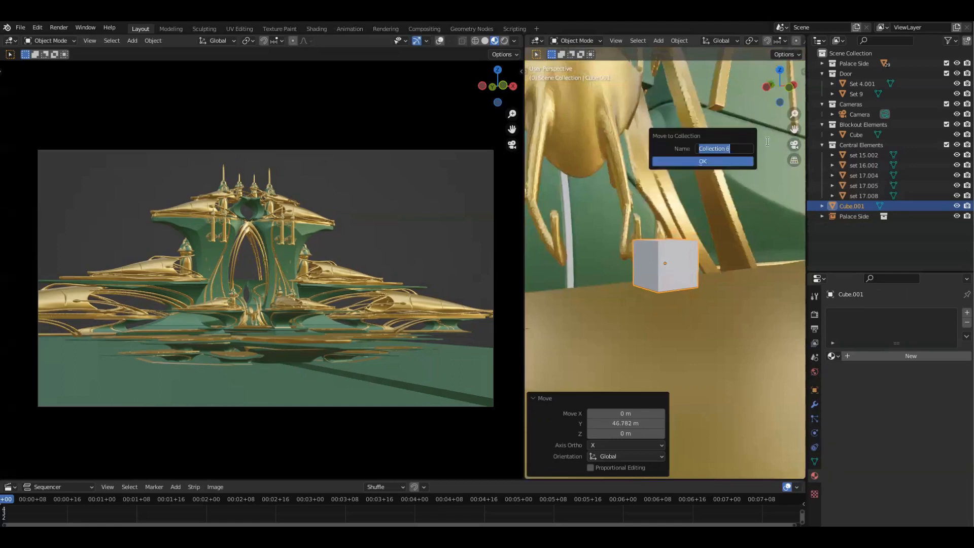
click(720, 161)
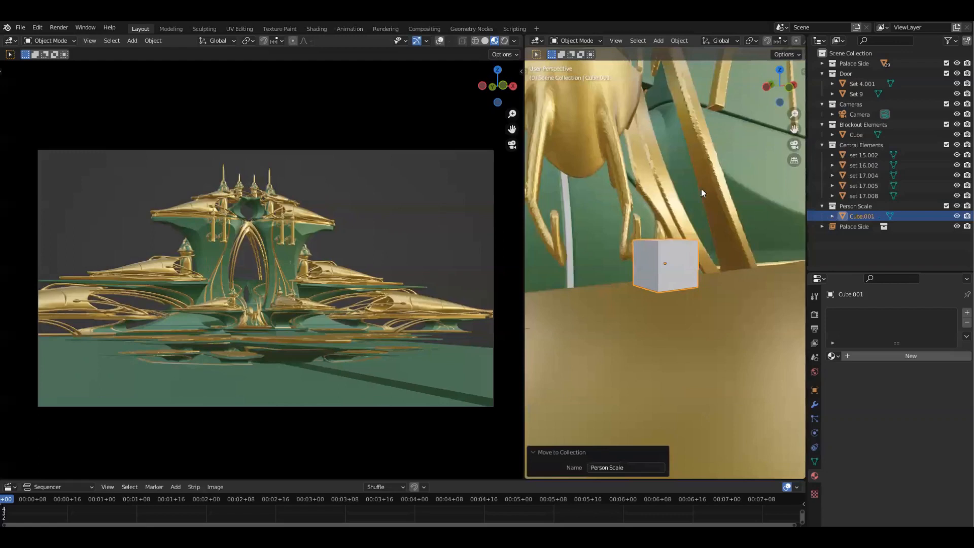
Step: Stretch the reference cube to 2.628 times its height along Z
middle_drag(702, 188, 675, 203)
key(s)
key(z)
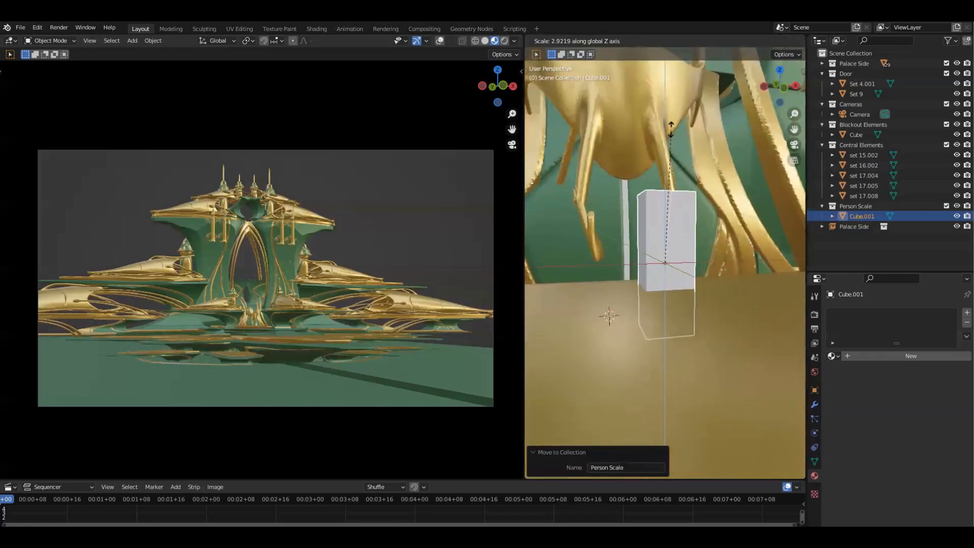
key(z)
key(z)
click(668, 144)
Step: Shrink the reference block uniformly and raise it about 0.72 m along Z to rest on the gold platform
key(g)
key(z)
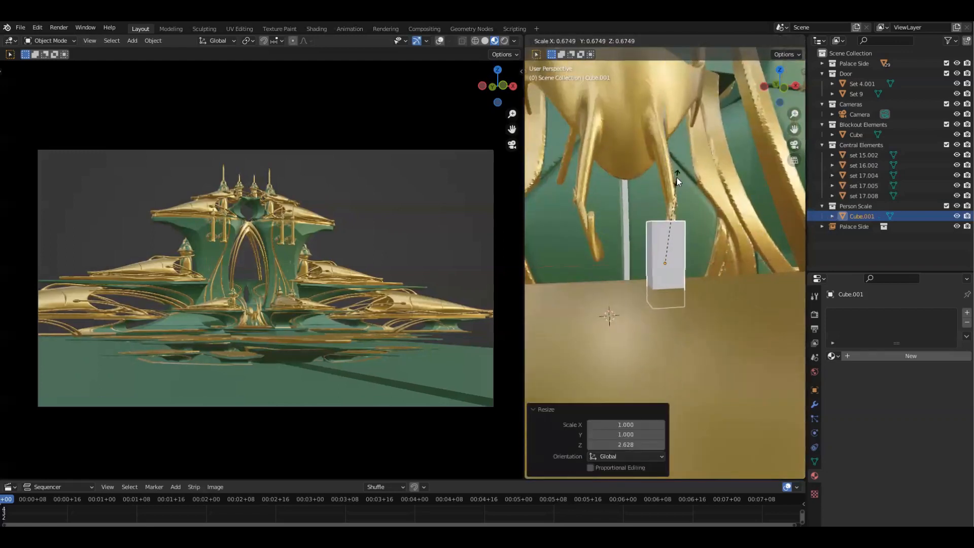
click(687, 176)
Step: Scale the reference block uniformly to about 0.81, and stretch it by 1.251 along Z into a person-like proportion
key(s)
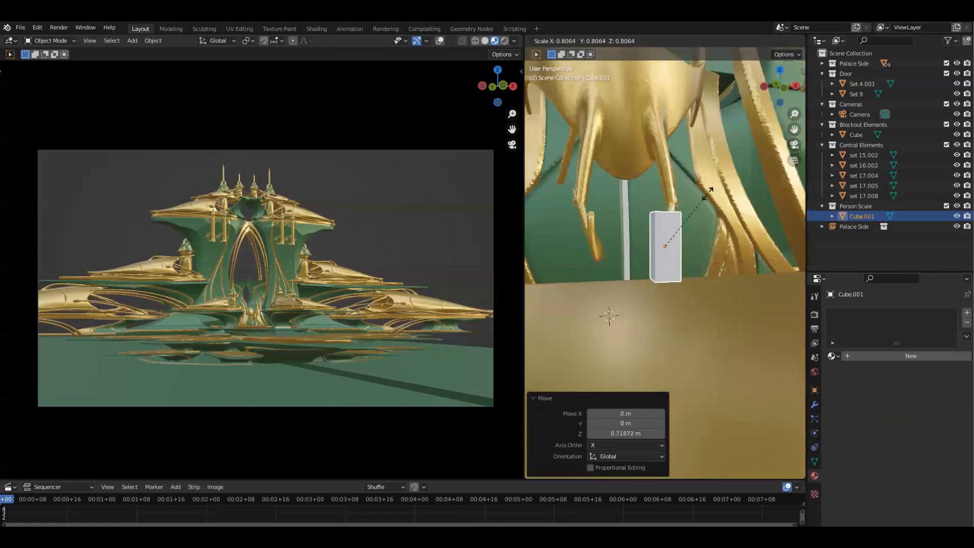
click(706, 193)
key(s)
key(z)
middle_drag(694, 183, 676, 249)
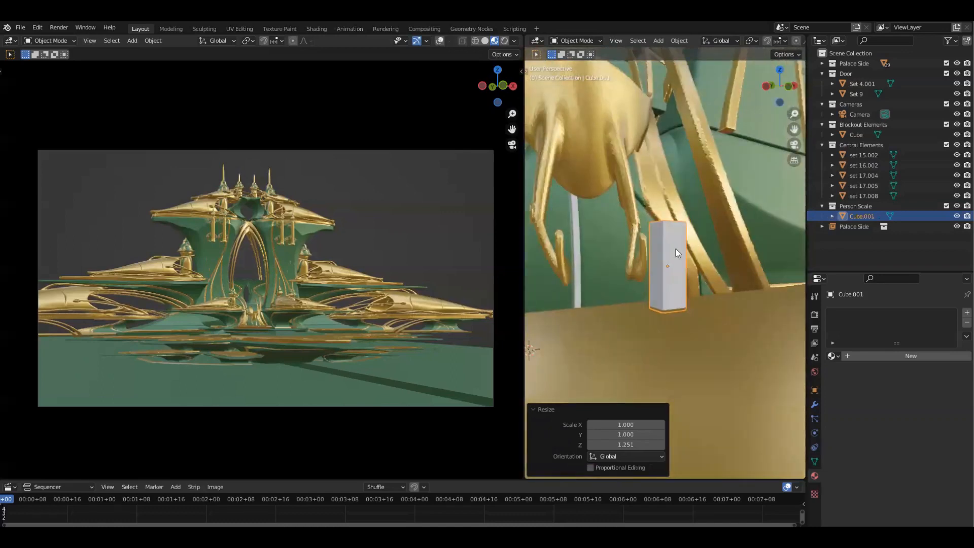
Step: Duplicate the person-scale box within its own mesh and raise the copy about 3.74 m along Z
key(Tab)
key(l)
key(g)
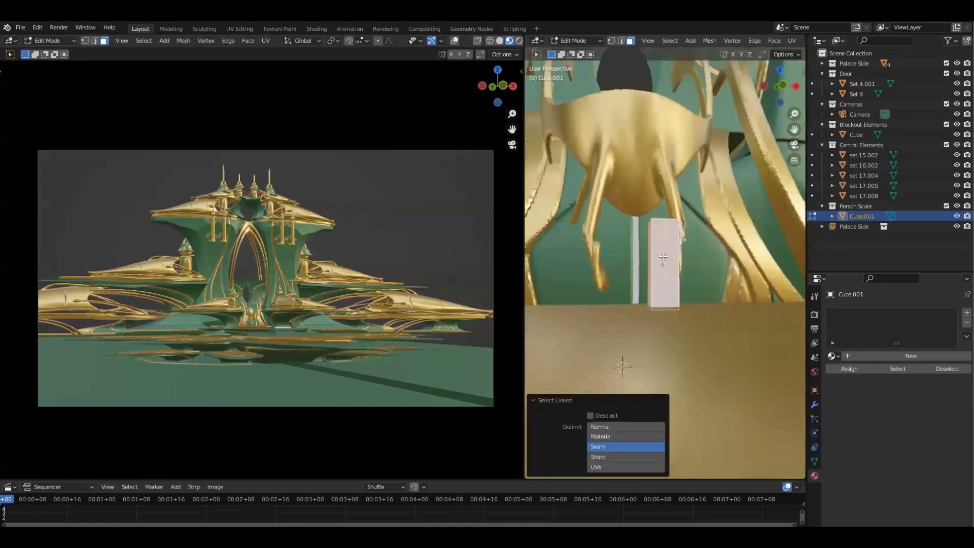
key(shift+z)
key(Escape)
key(g)
key(z)
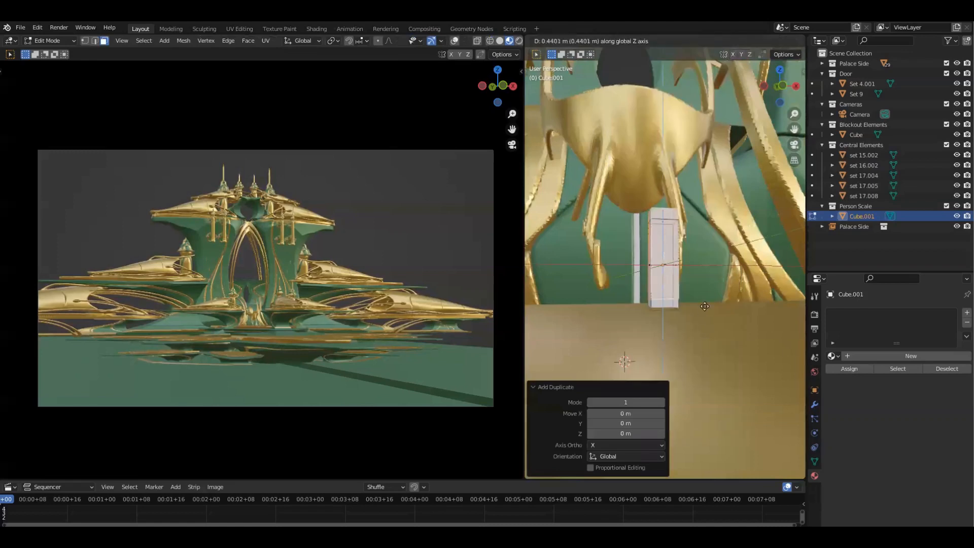
click(707, 236)
Step: Scale the copied box to about 0.242 along Z and lower it toward the top of the body
key(s)
key(z)
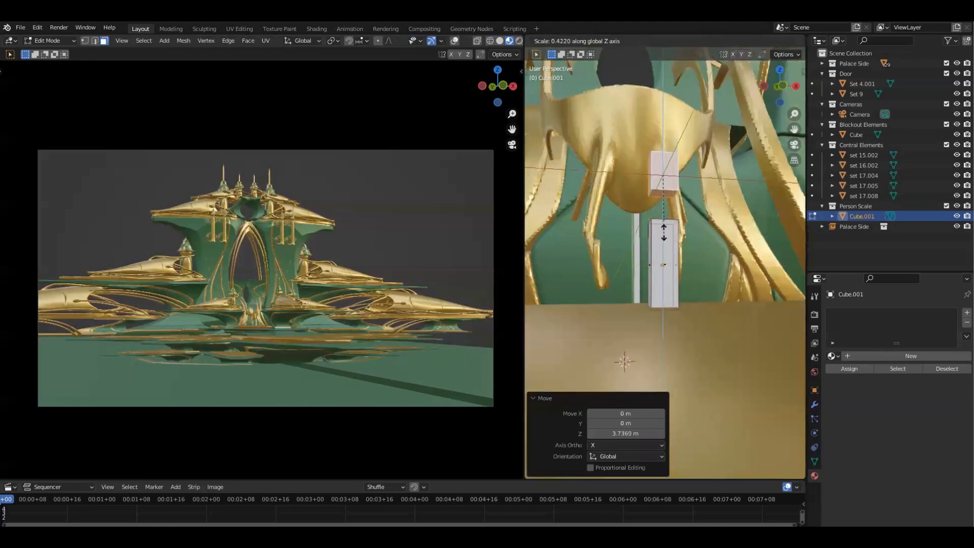
click(662, 206)
key(g)
key(z)
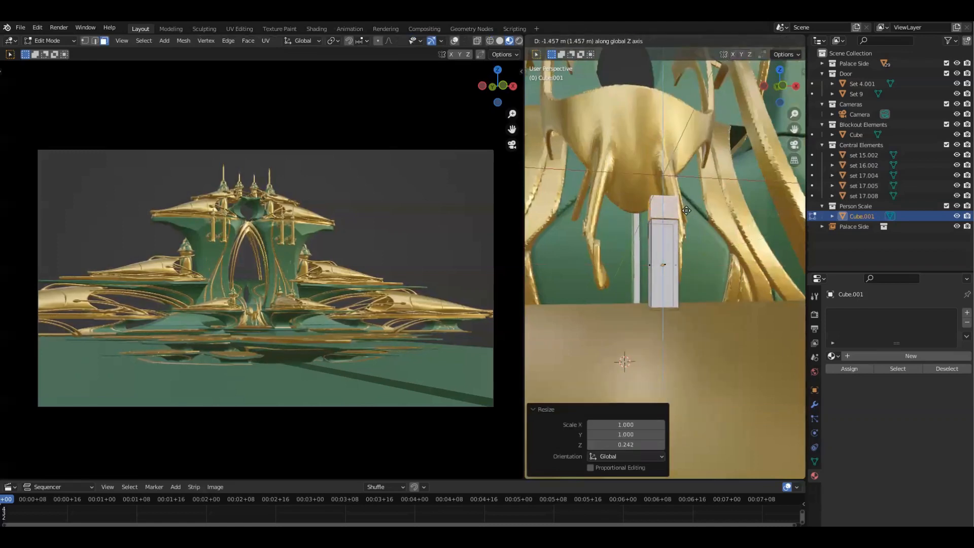
key(Escape)
Step: Scale the head block uniformly to about 0.62, seat it just above the body, and return to Object Mode
key(s)
click(696, 208)
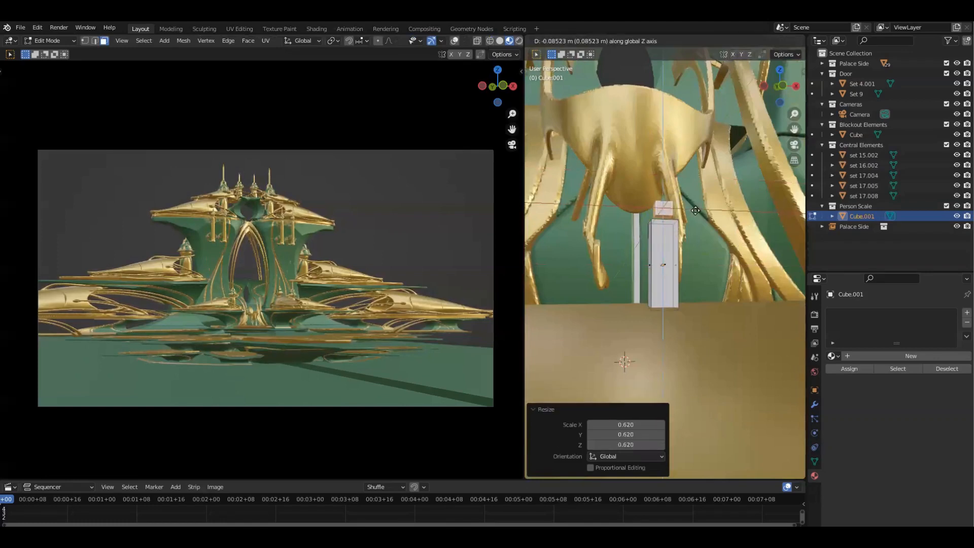
click(696, 216)
mouse_move(696, 216)
middle_down()
mouse_move(692, 254)
mouse_move(675, 227)
mouse_move(680, 209)
mouse_move(696, 258)
mouse_move(683, 226)
middle_up()
key(Tab)
key(Tab)
key(Tab)
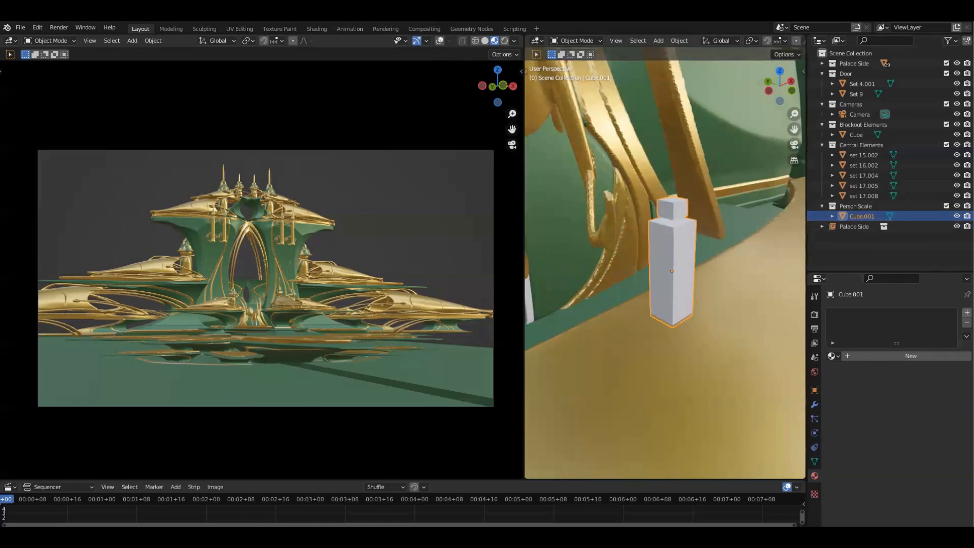
Step: Create a material named Red on the figure and set its base color to a slightly darkened red
click(924, 357)
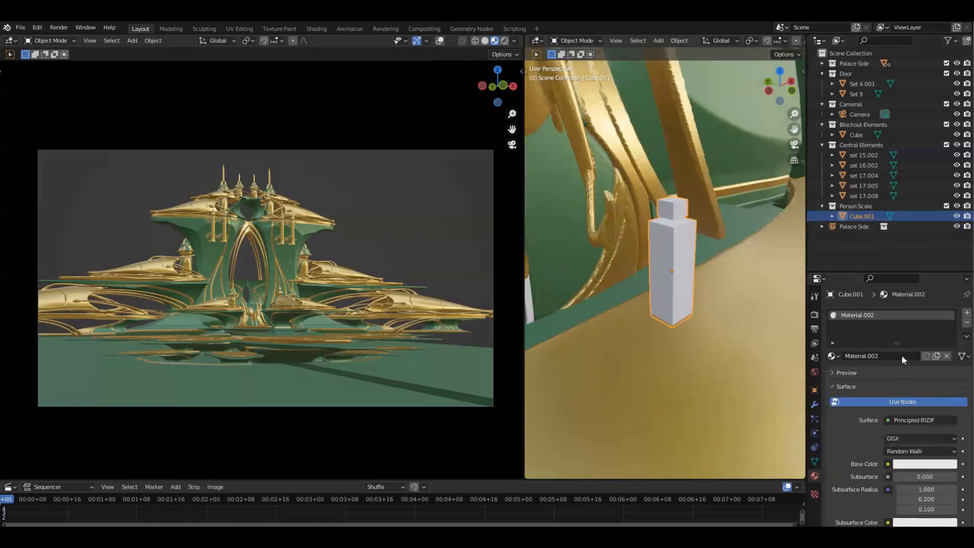
text(Red)
key(Return)
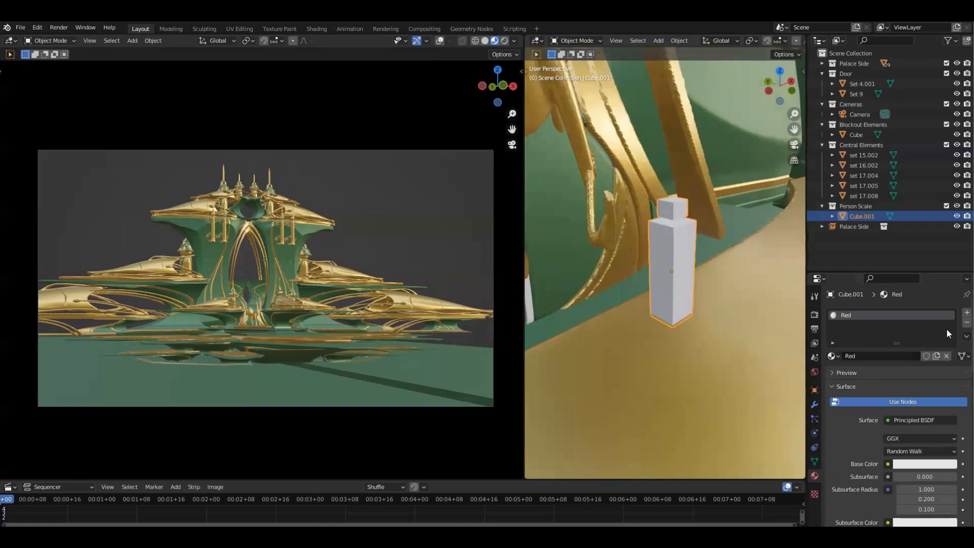
click(925, 464)
click(906, 378)
mouse_move(906, 378)
mouse_down()
mouse_move(911, 388)
mouse_move(908, 381)
mouse_up()
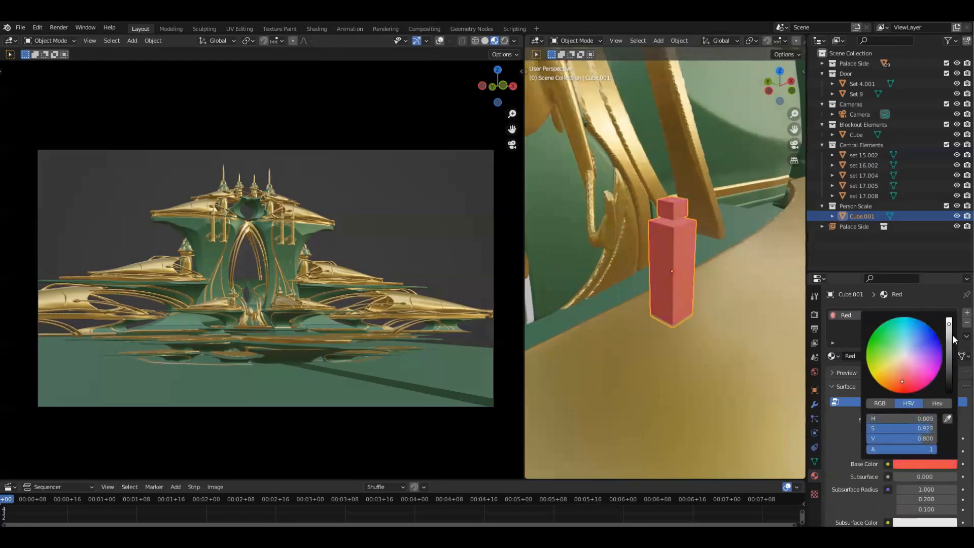
Step: Scale the red figure by the central door down to about 0.894
scroll(346, 392, up, 12)
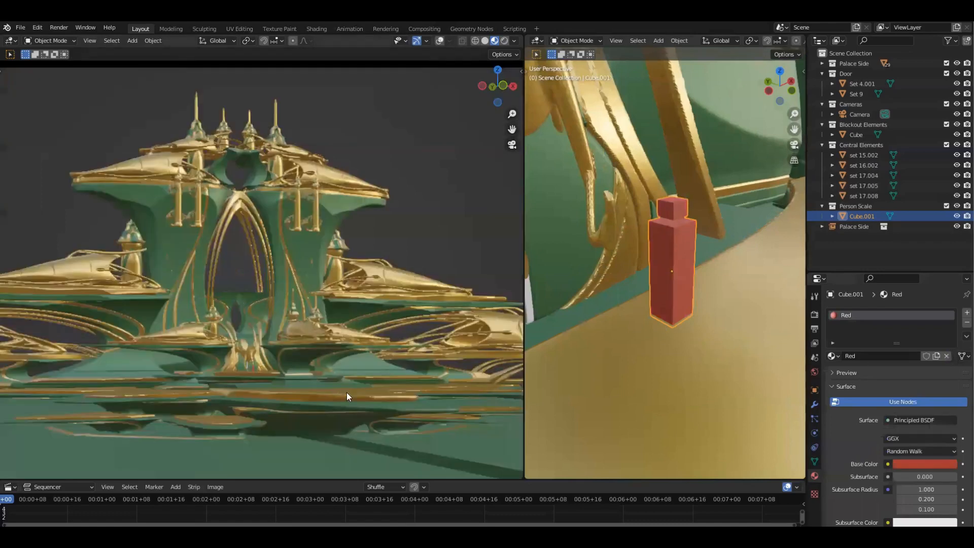
shift+middle_drag(334, 324, 277, 325)
middle_drag(634, 324, 664, 306)
click(723, 228)
Step: Make a linked duplicate of the figure, moved about -24.88 m in X and -58.14 m in Y across the golden platform
key(KP_1)
scroll(674, 296, down, 1)
key(grave)
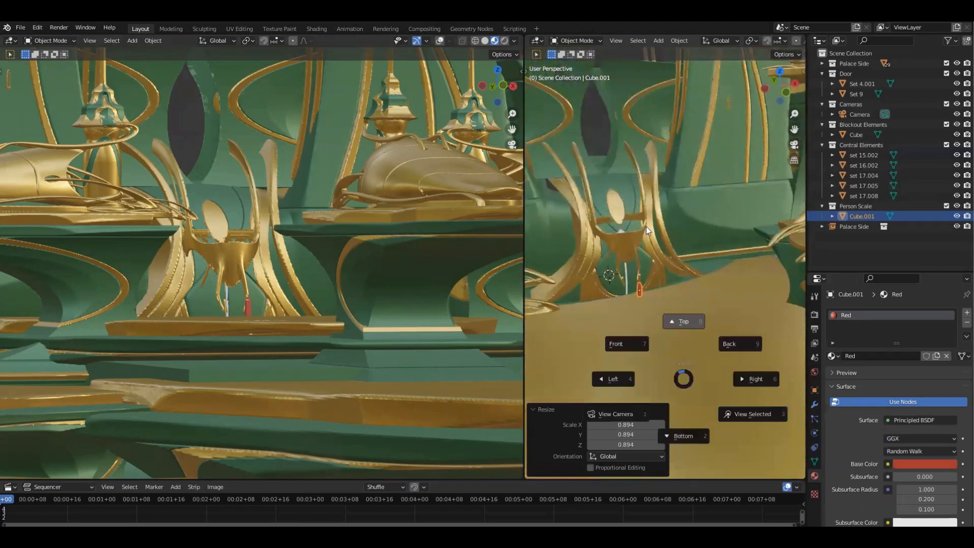
click(646, 230)
key(shift+d)
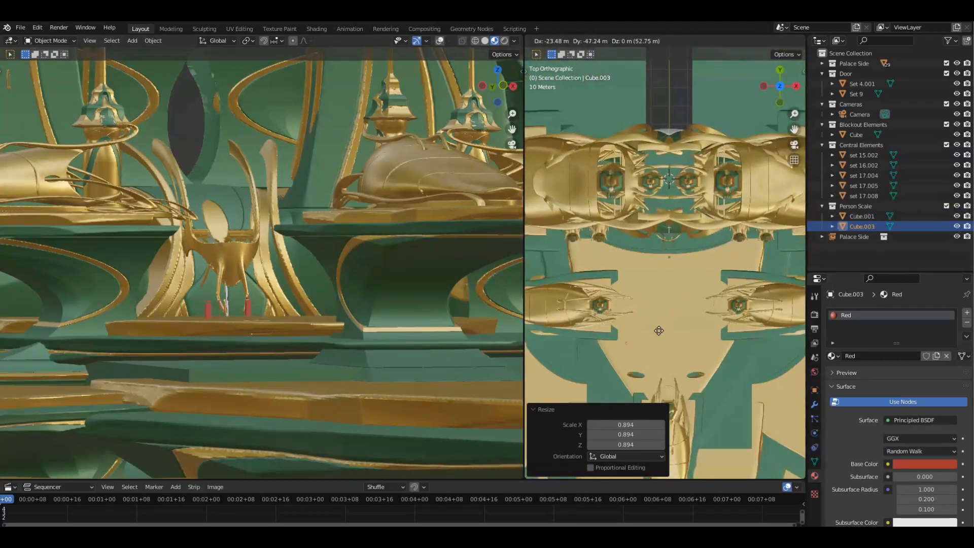
click(658, 345)
middle_drag(658, 347, 687, 361)
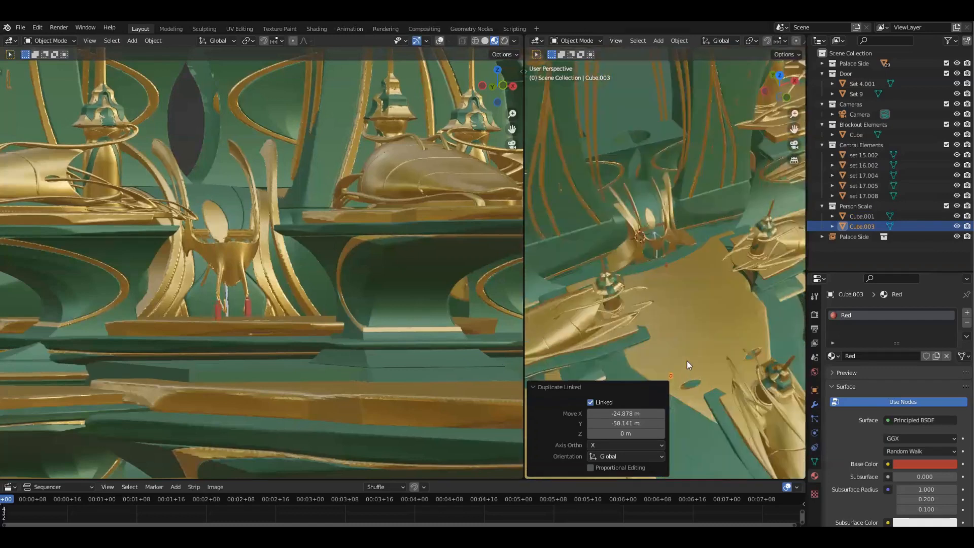
key(KP_Decimal)
middle_drag(713, 288, 738, 244)
scroll(707, 222, down, 3)
scroll(738, 244, down, 1)
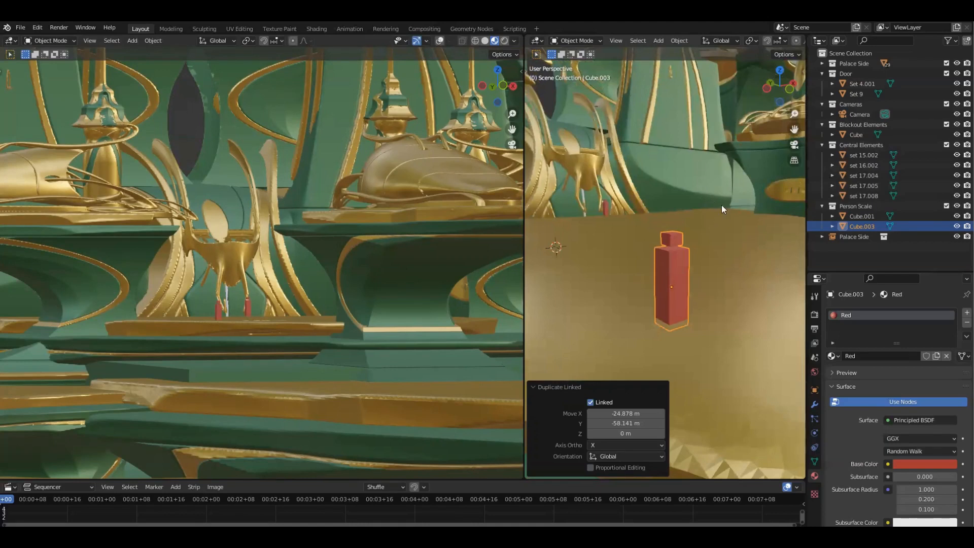
key(s)
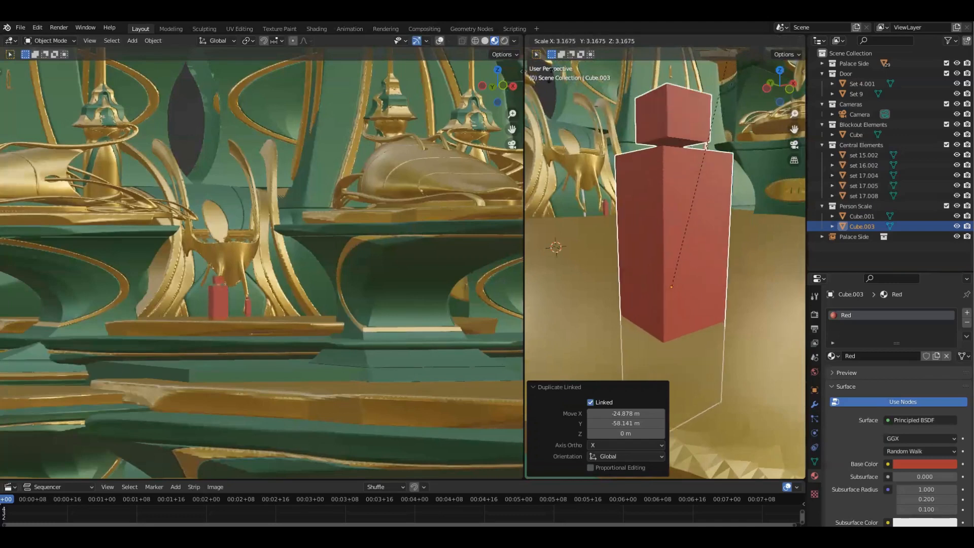
key(Escape)
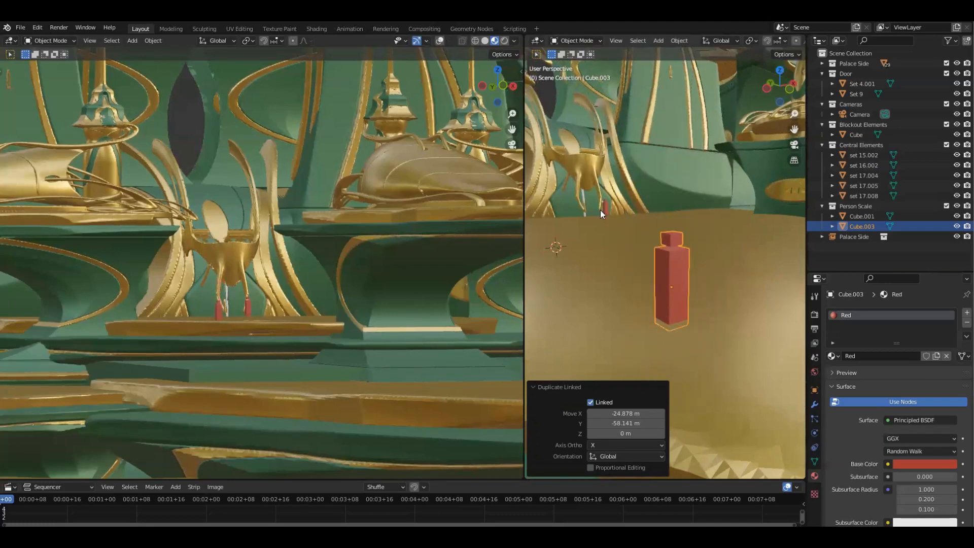
middle_drag(614, 210, 697, 192)
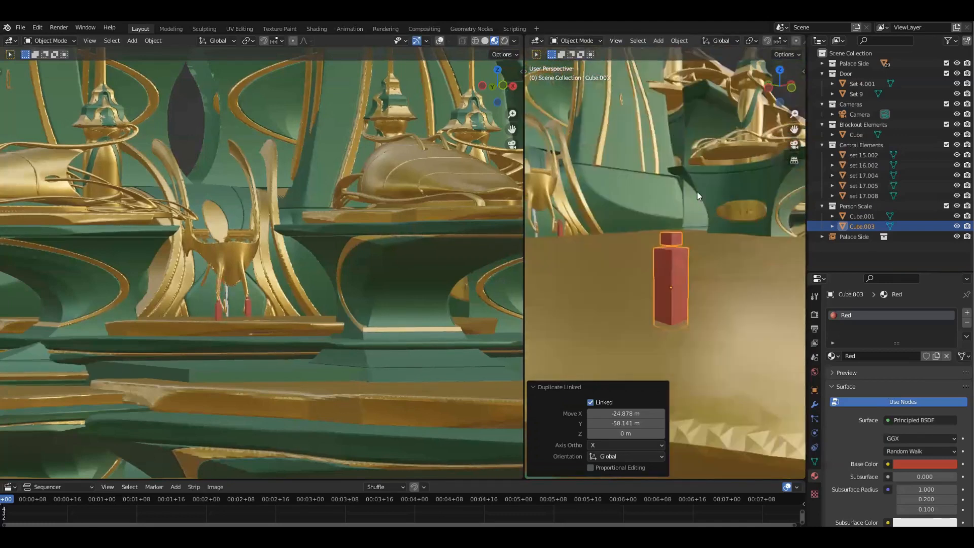
key(Tab)
key(a)
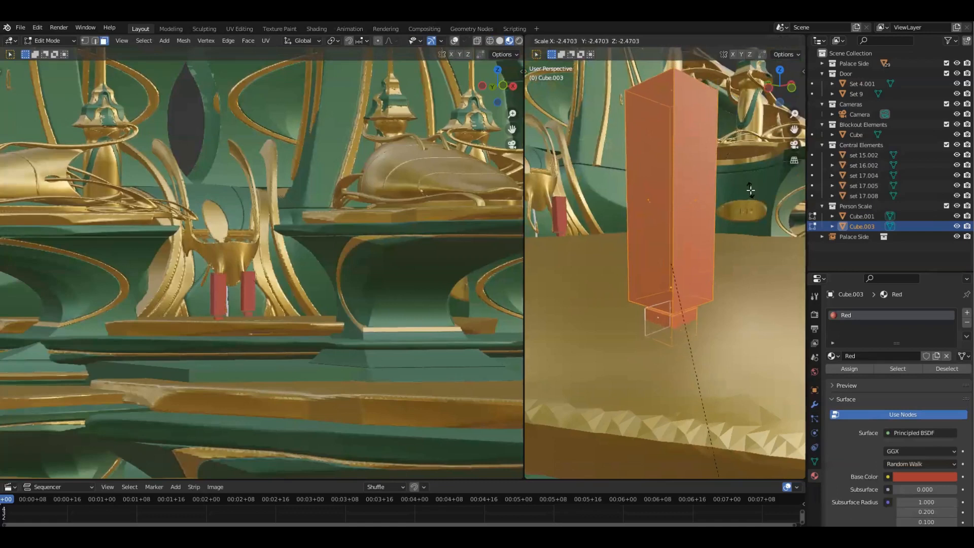
click(757, 153)
middle_drag(741, 194, 731, 227)
key(Tab)
Step: Raise the copied figure about 0.26 m along Z, then lower it about 0.08 m to stand on the platform
middle_drag(698, 292, 674, 269)
key(g)
key(z)
click(709, 276)
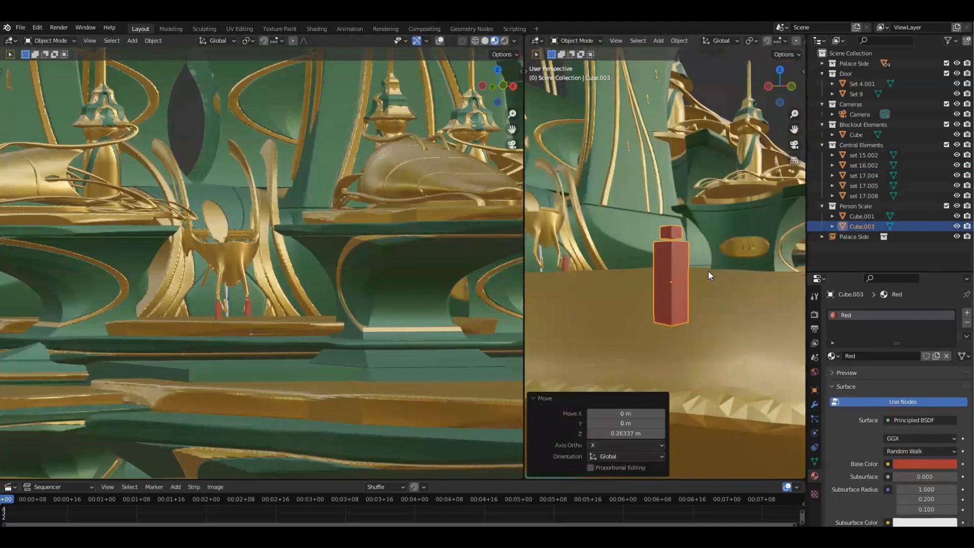
click(717, 265)
Step: Make a linked duplicate of the platform figure near the side spired building and raise it about 26.45 m along Z
key(KP_7)
scroll(719, 223, up, 4)
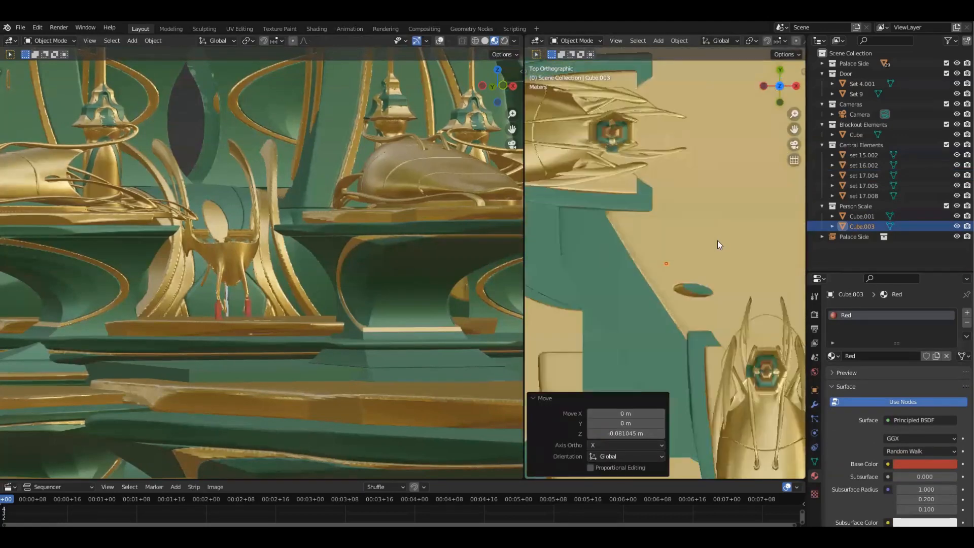
key(alt+d)
click(628, 224)
key(KP_1)
key(g)
key(z)
click(653, 218)
Step: Lower the third figure about 6.46 m along Z beside the side spired building
key(KP_Decimal)
scroll(721, 264, down, 8)
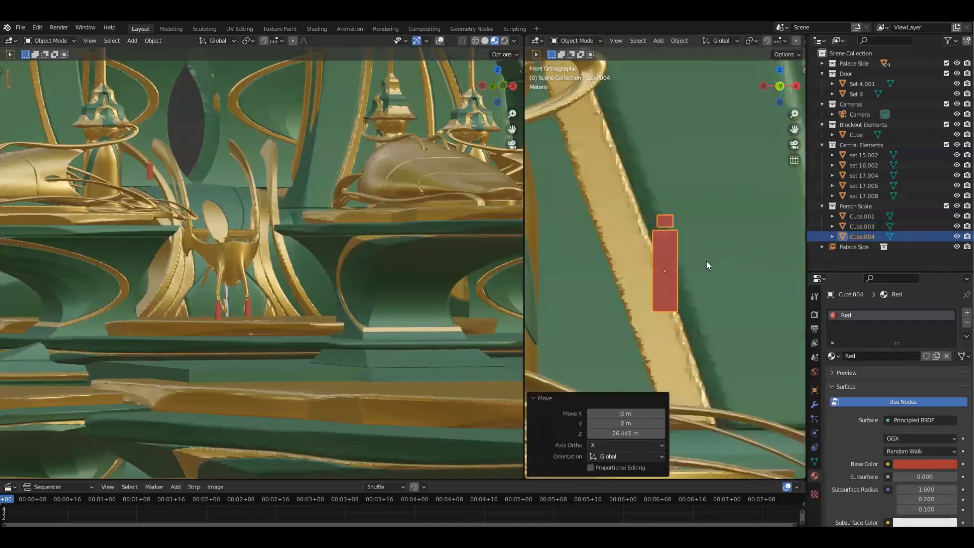
shift+middle_drag(703, 263, 723, 209)
key(g)
key(z)
click(716, 287)
middle_drag(717, 289, 683, 224)
scroll(638, 279, down, 4)
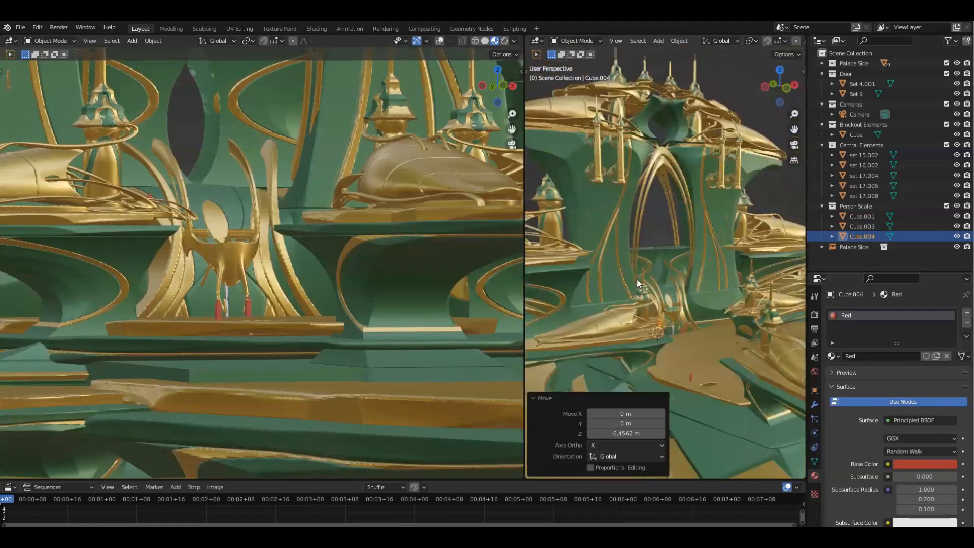
Step: Make a linked duplicate of the third figure toward the main palace wall and raise it about 25.83 m along Z
key(KP_7)
key(alt+d)
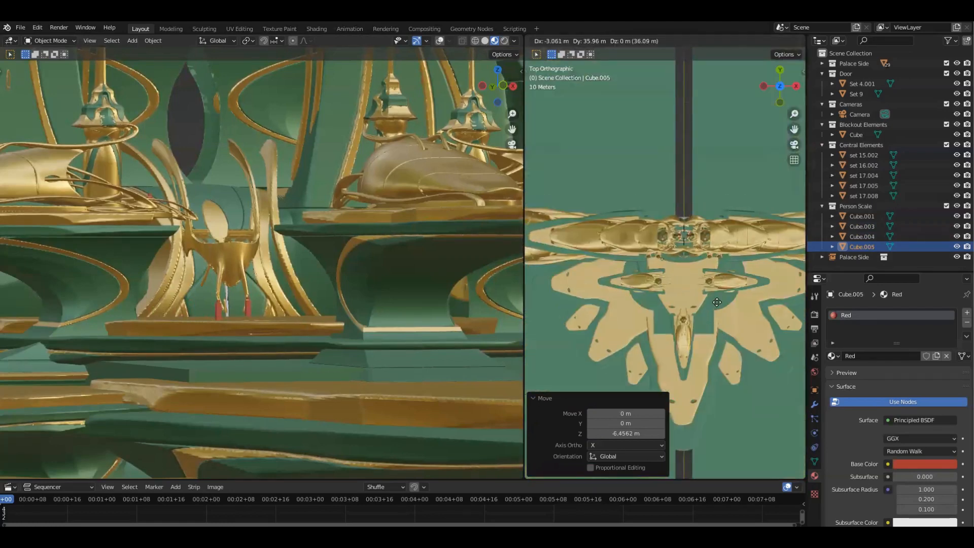
click(699, 314)
key(KP_1)
key(g)
key(z)
click(730, 256)
key(KP_Decimal)
scroll(729, 273, down, 4)
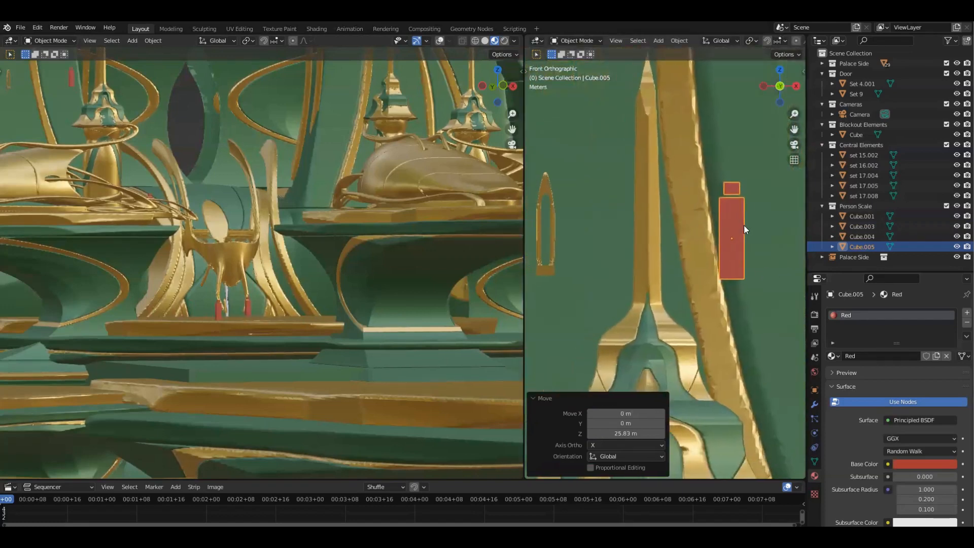
Step: Move the fourth figure about -7.79 m and another -1.23 m along X to stand beside the small arched window
key(g)
key(x)
click(624, 267)
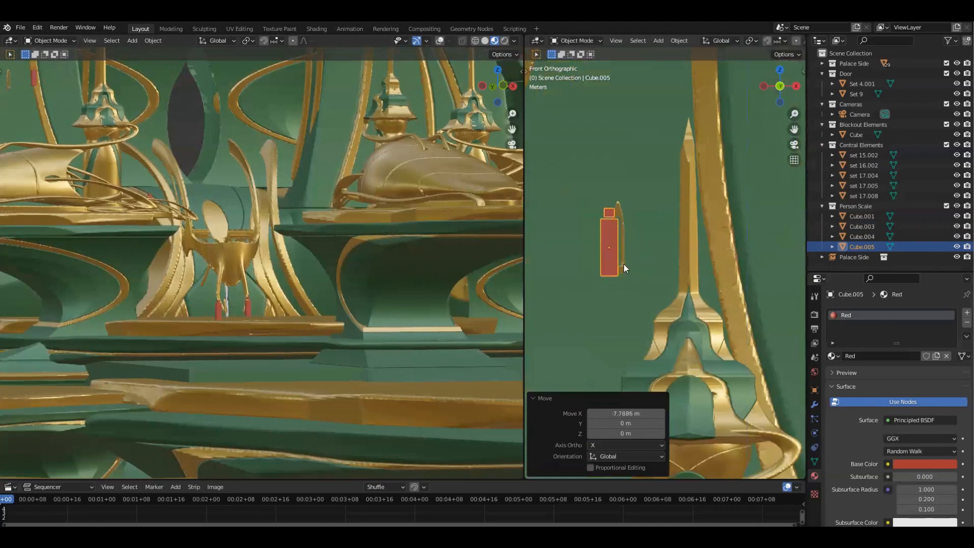
key(KP_Decimal)
key(g)
key(x)
click(653, 231)
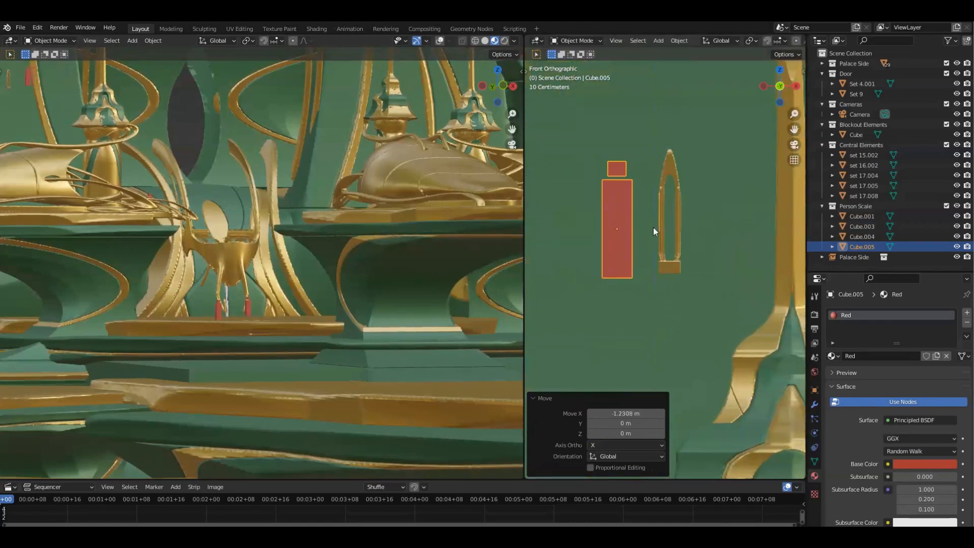
Step: Scale the shared figure mesh to about 0.567 in Edit Mode and compare its size with the small arched window
scroll(653, 222, down, 3)
key(Tab)
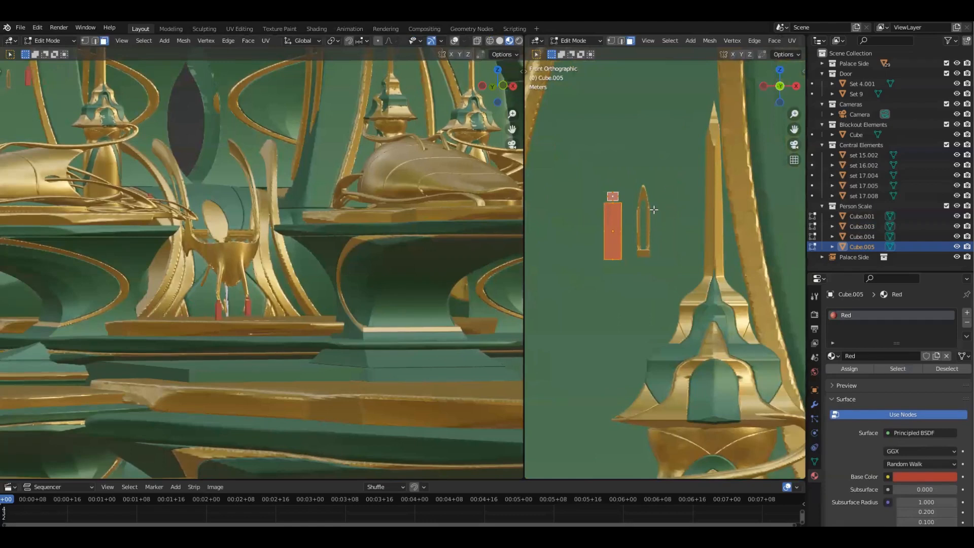
click(644, 172)
key(g)
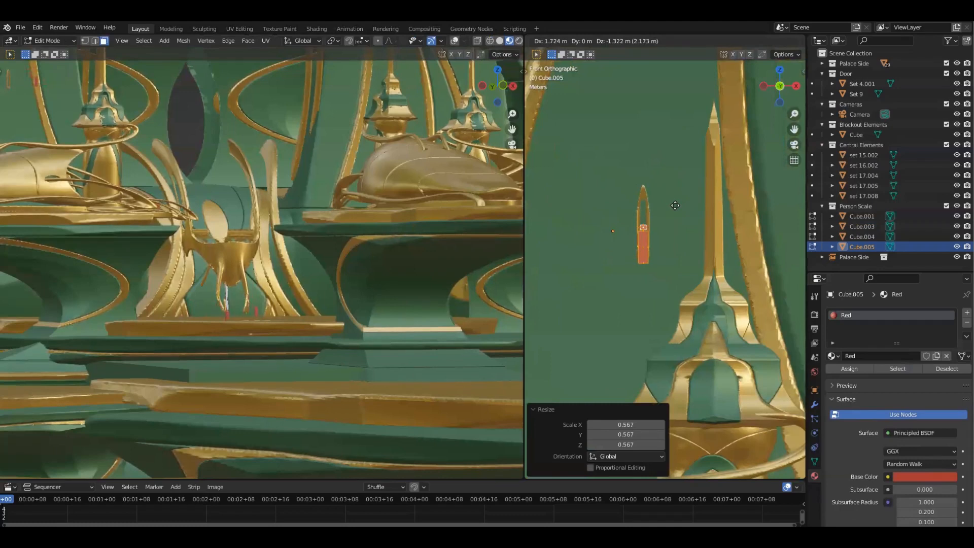
click(675, 206)
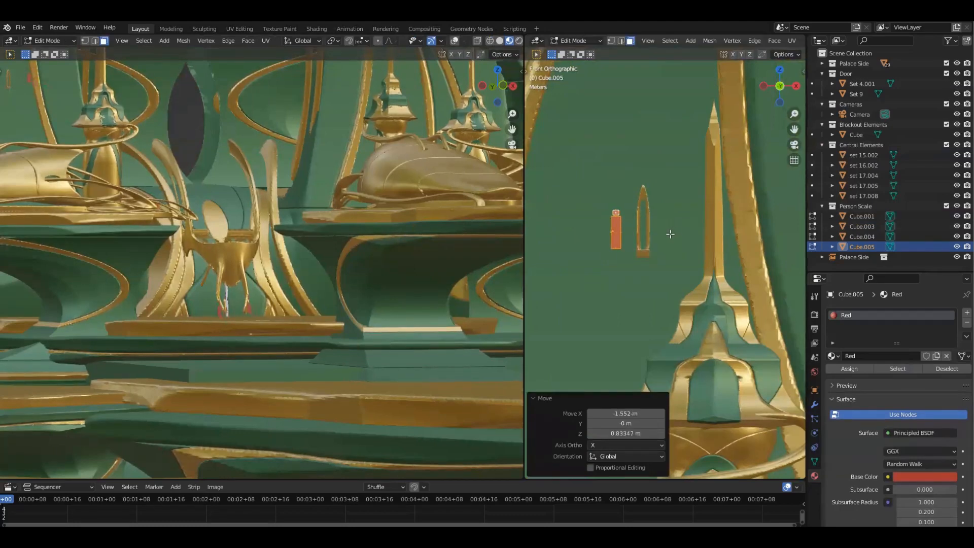
scroll(662, 225, down, 4)
middle_drag(662, 253, 689, 273)
key(Tab)
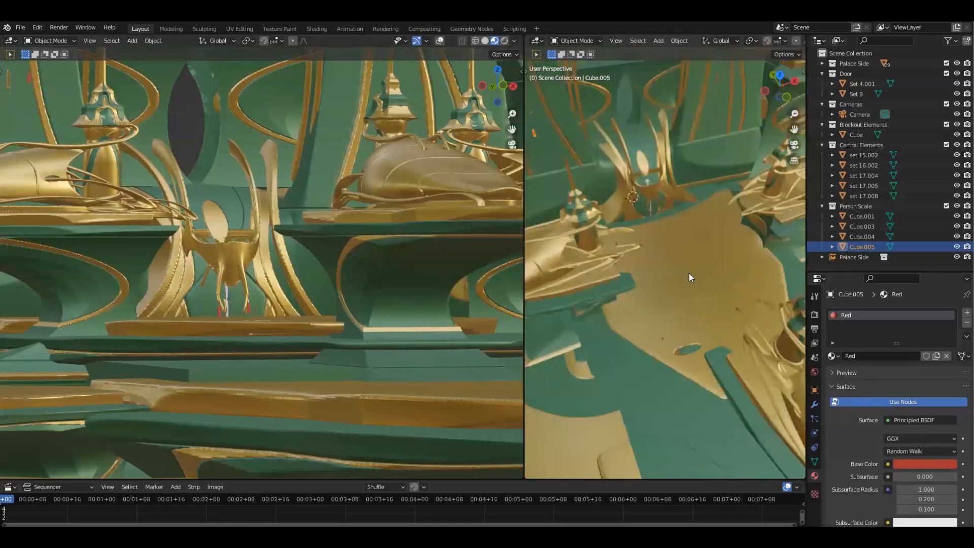
key(Tab)
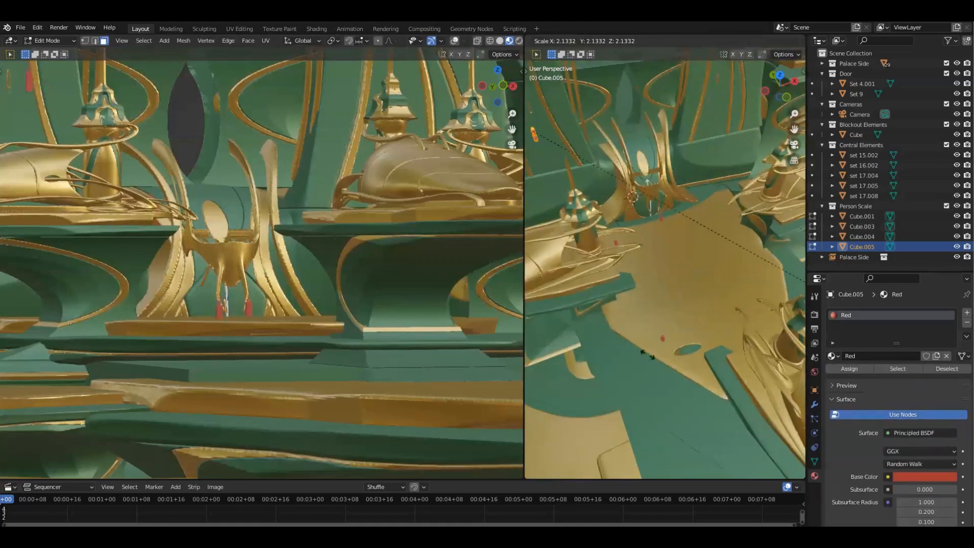
middle_drag(687, 254, 609, 203)
key(Tab)
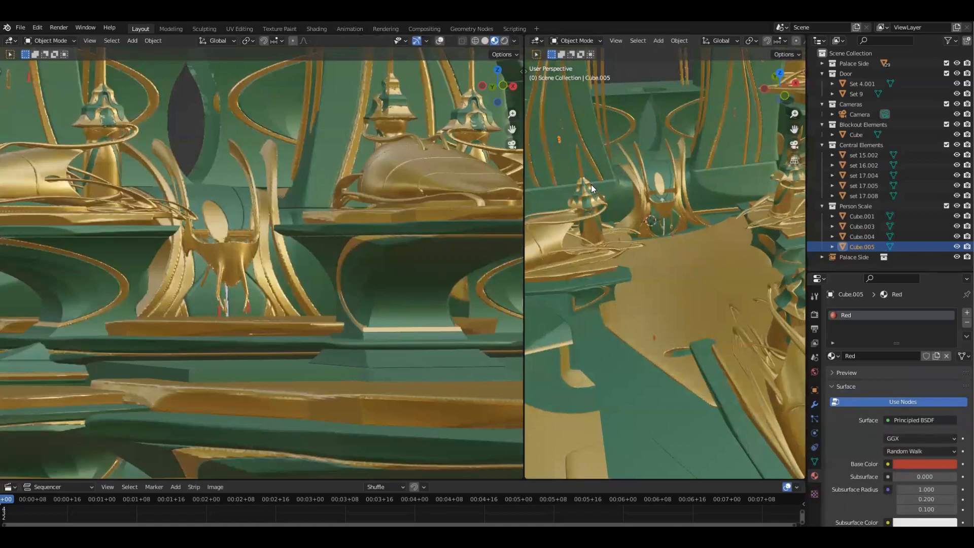
Step: Deselect everything, then exclude the Person Scale collection and enable it again to compare the scene without the figures
middle_drag(686, 260, 684, 136)
key(alt+a)
middle_drag(666, 205, 761, 299)
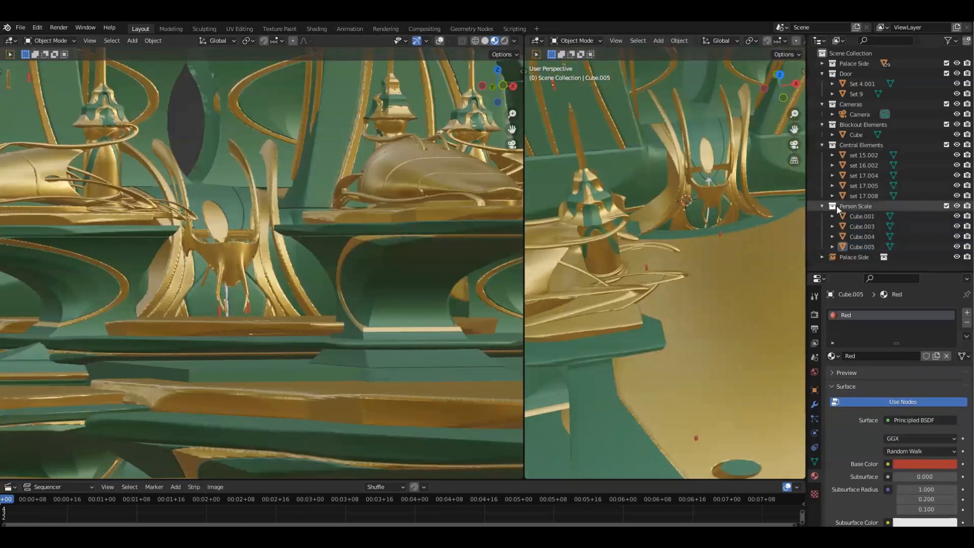
click(946, 206)
click(947, 206)
Step: Lower the terrace piece in front of the small arched window (set 17.004) about 6.78 m along Z
scroll(596, 260, down, 8)
ctrl+middle_drag(663, 251, 680, 270)
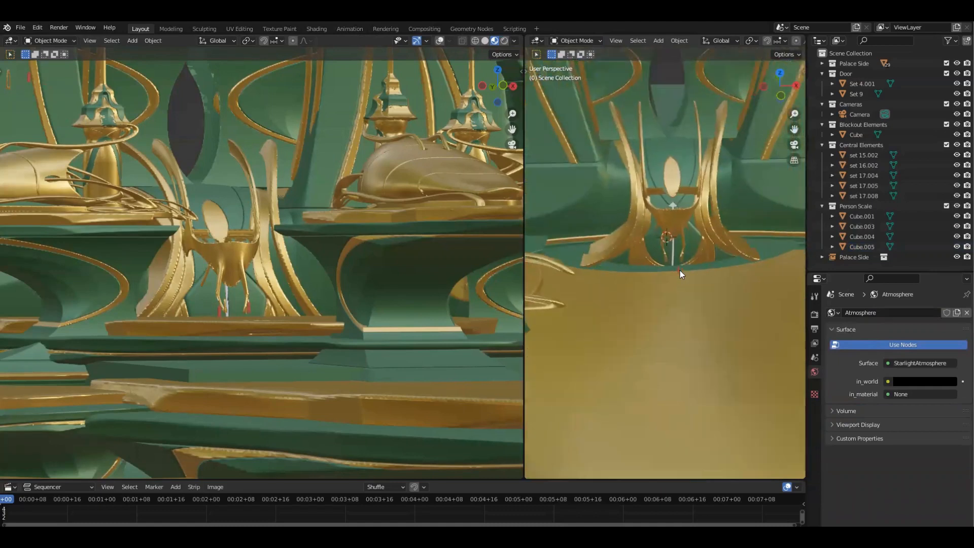
click(679, 270)
key(KP_Decimal)
scroll(668, 287, down, 12)
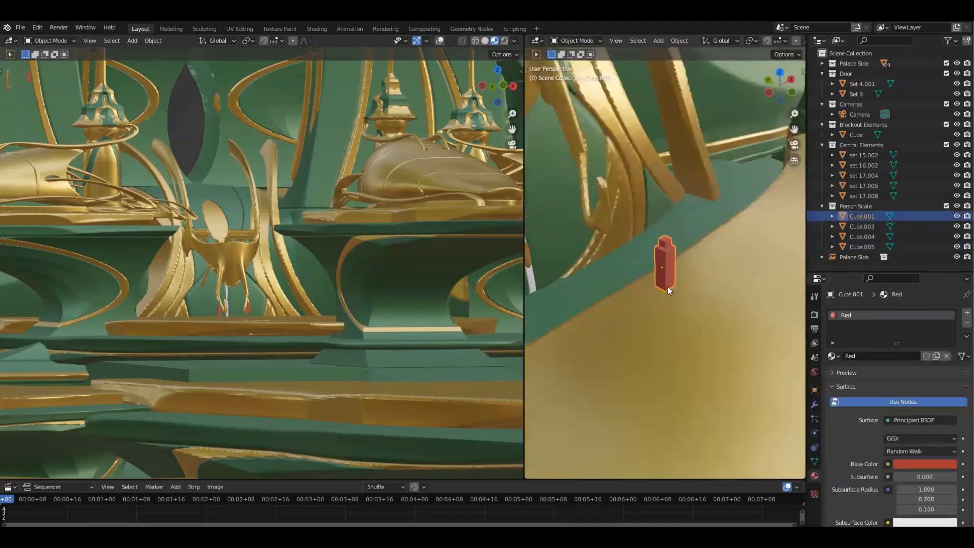
middle_drag(661, 325, 608, 291)
click(607, 292)
middle_drag(686, 300, 661, 214)
key(g)
key(z)
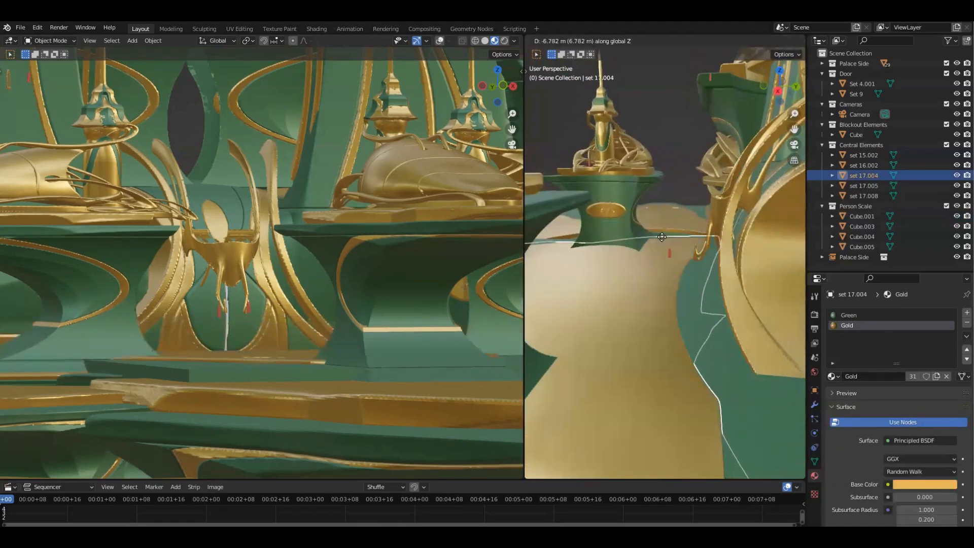
click(662, 238)
Step: Lower the red figure beside the small arched window about 7.14 m along Z to match the terrace
middle_drag(662, 238, 722, 264)
scroll(704, 275, up, 3)
click(671, 238)
key(g)
key(y)
right_click(702, 290)
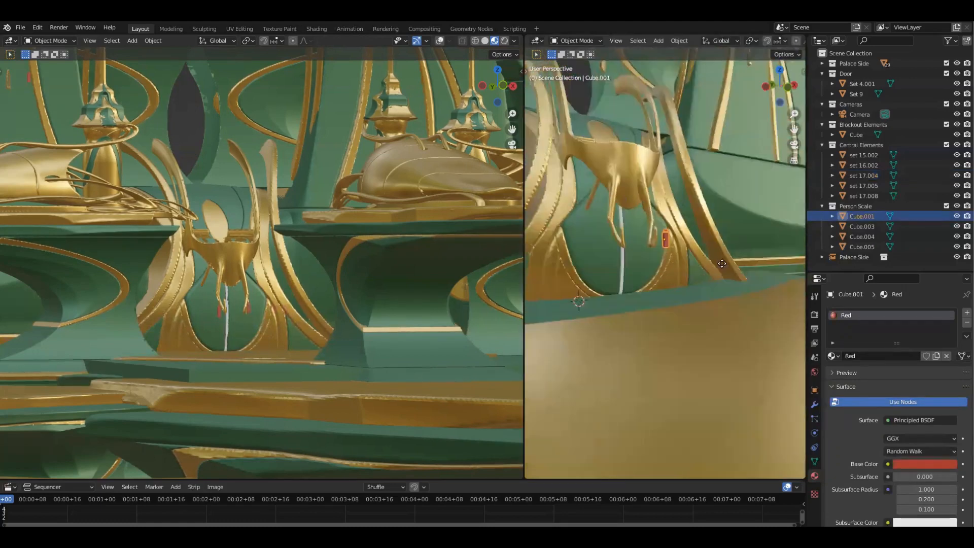
click(725, 324)
Step: Make a linked duplicate of the figure in top view, offset about -60.34 m in X and -53.06 m in Y
middle_drag(722, 324, 719, 300)
middle_drag(715, 242, 684, 358)
key(grave)
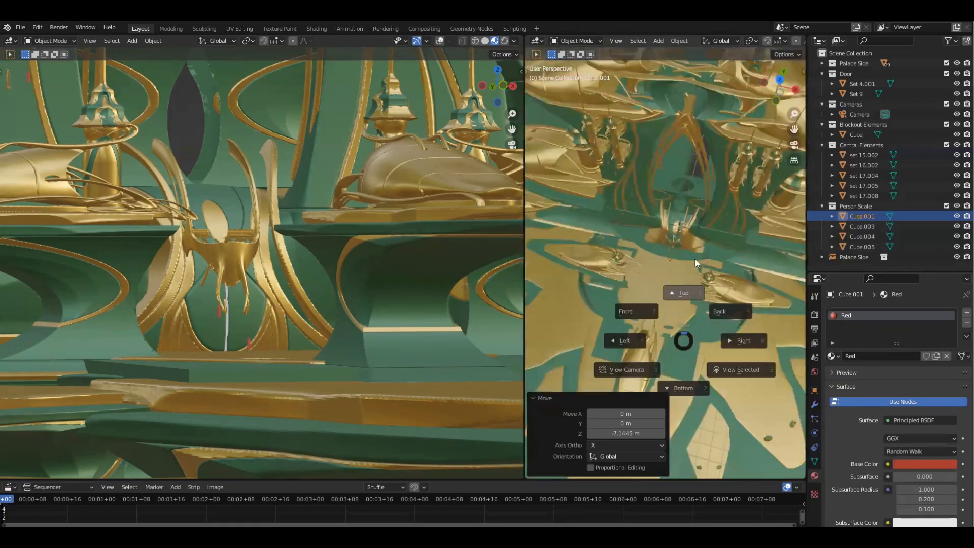
click(695, 259)
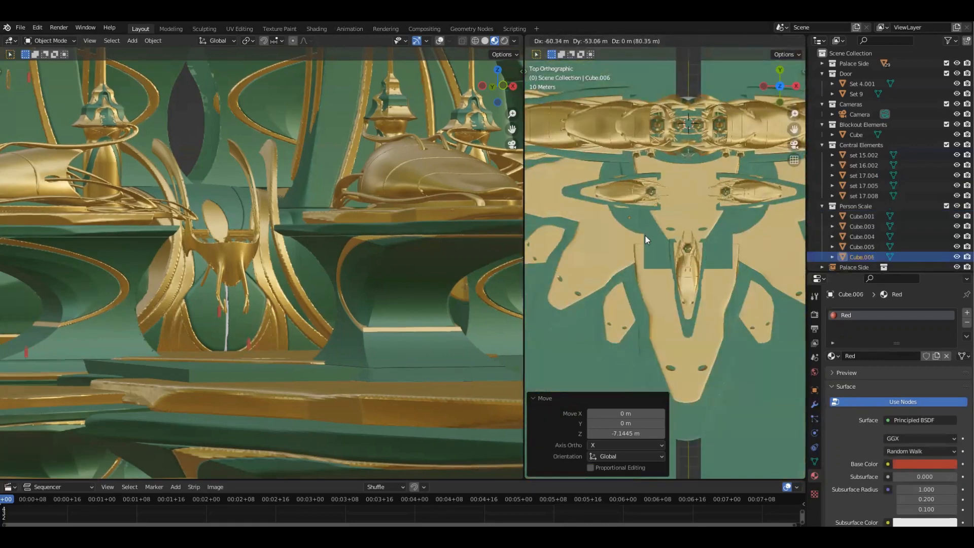
click(644, 234)
middle_drag(618, 269, 665, 230)
Step: Add a cube at the origin and move it into a new collection named Stairs
key(KP_7)
key(shift+a)
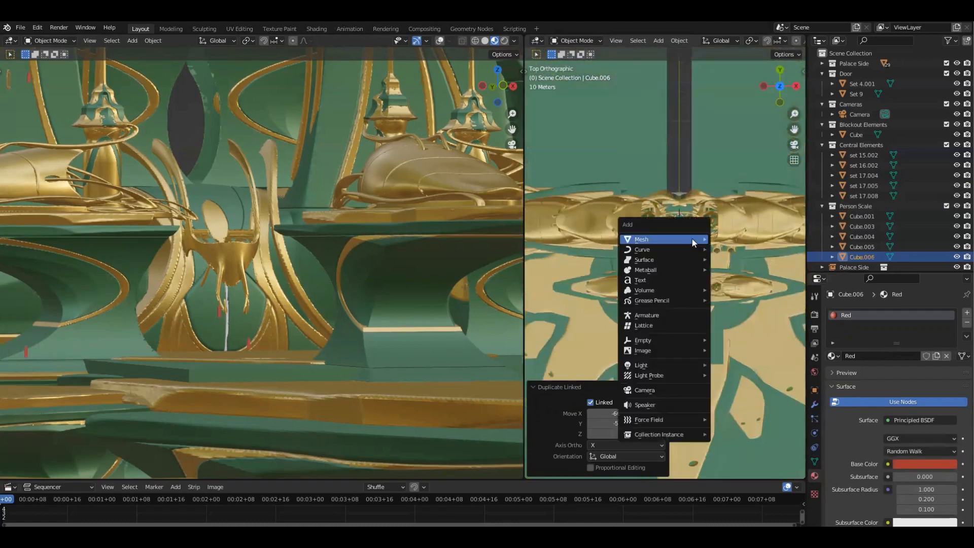
mouse_move(692, 240)
click(720, 250)
key(m)
click(691, 200)
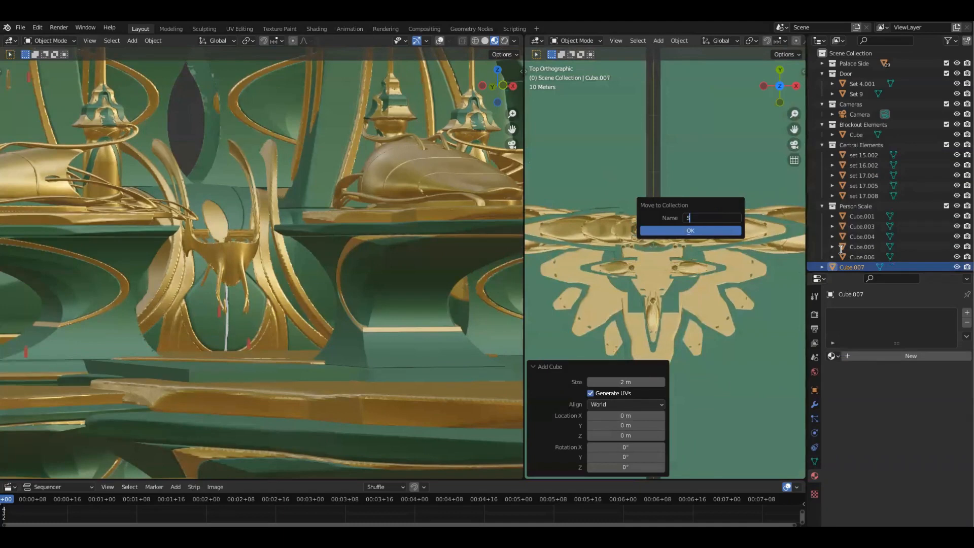
key(Return)
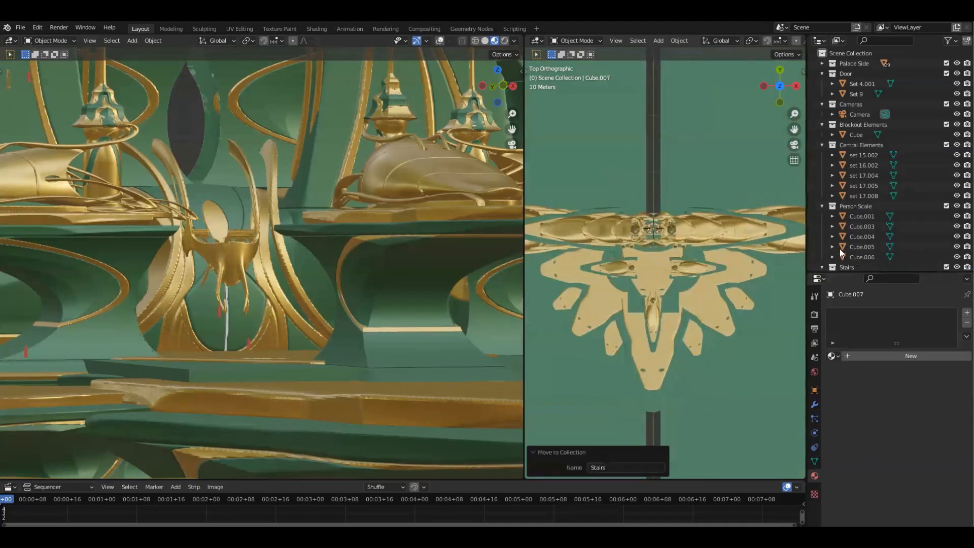
Step: Move the new cube about -36.34 m along Y and scale it uniformly to about 6.452
scroll(894, 199, down, 2)
key(KP_Decimal)
scroll(746, 309, down, 10)
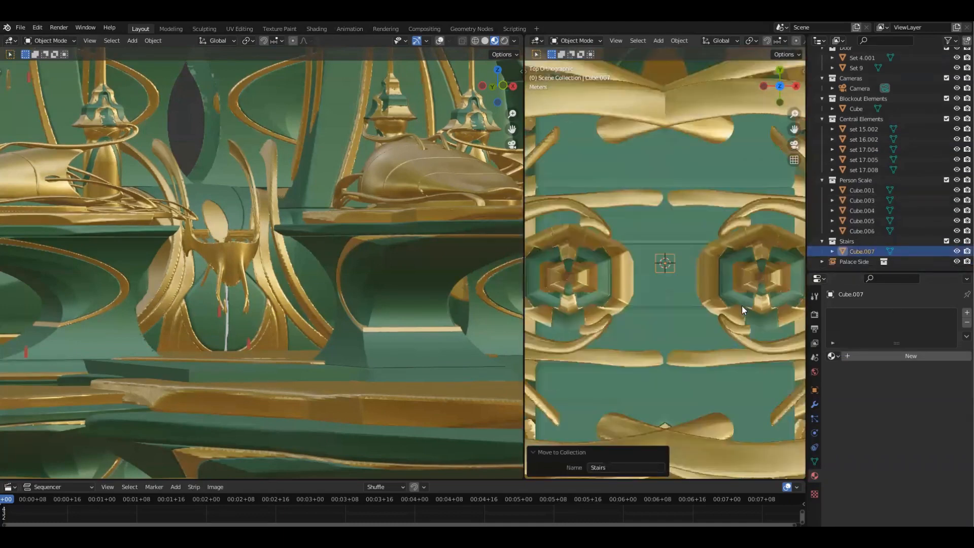
key(g)
key(y)
click(693, 377)
shift+middle_drag(678, 298, 658, 260)
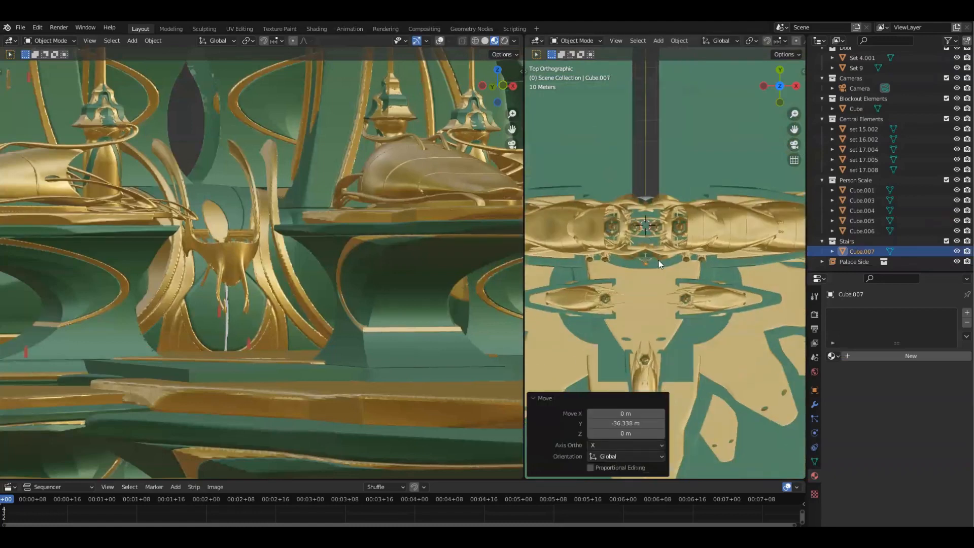
key(s)
click(543, 62)
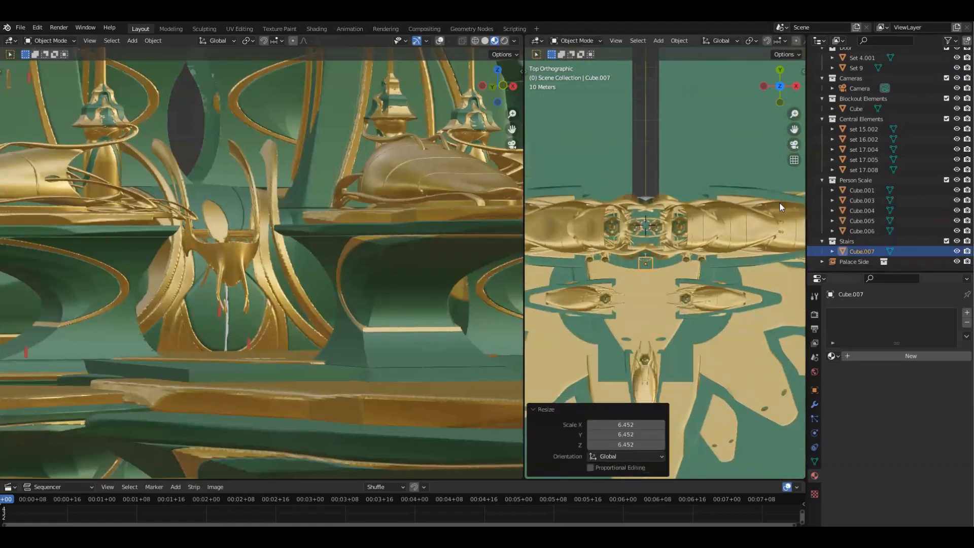
Step: Adjust the cube's height in front of the small arched window, finishing with a move of about -5.48 m along Z
key(KP_Decimal)
middle_drag(684, 292, 713, 208)
scroll(713, 208, down, 7)
key(g)
key(z)
click(665, 176)
middle_drag(666, 176, 665, 234)
key(g)
key(z)
click(722, 206)
scroll(704, 290, down, 4)
shift+middle_drag(765, 290, 685, 253)
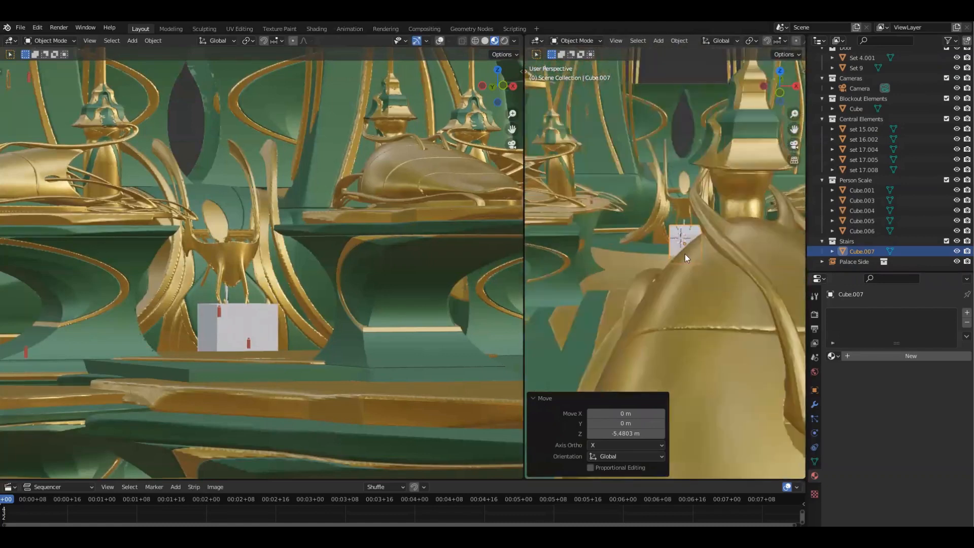
Step: Select the front platforms and central elements from above, add set 15.001 to the selection, and test moving them
middle_drag(686, 194, 700, 382)
scroll(714, 278, down, 4)
key(KP_7)
scroll(721, 268, down, 2)
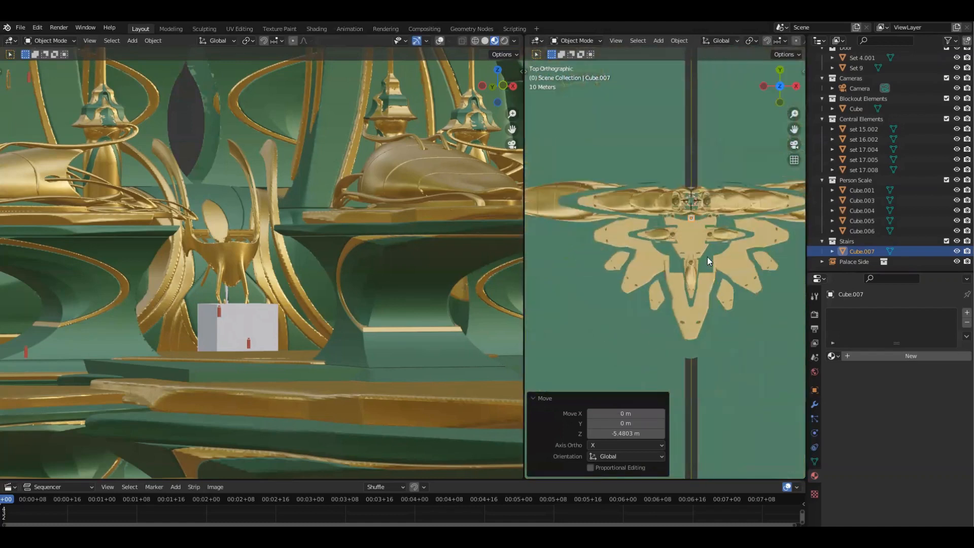
drag(790, 406, 790, 405)
key(g)
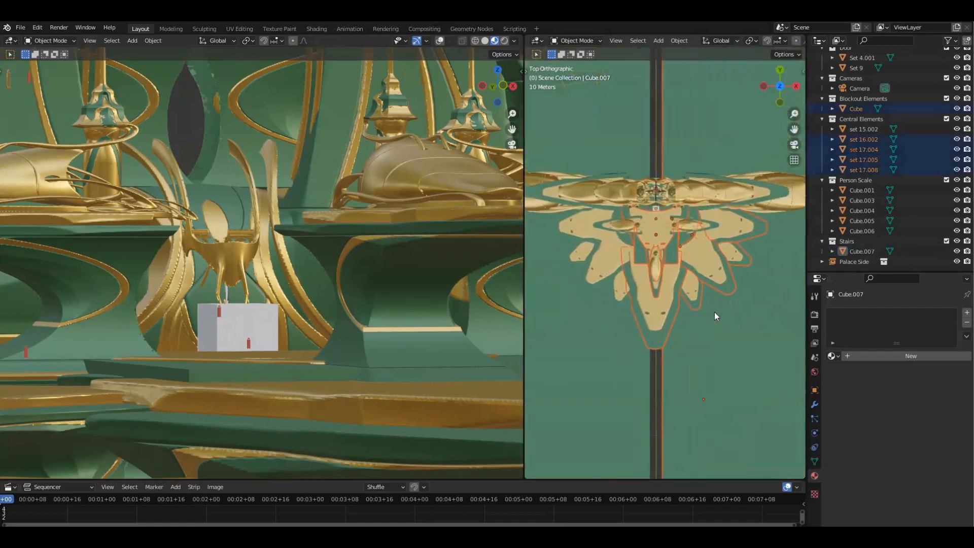
right_click(705, 256)
shift+click(728, 261)
key(g)
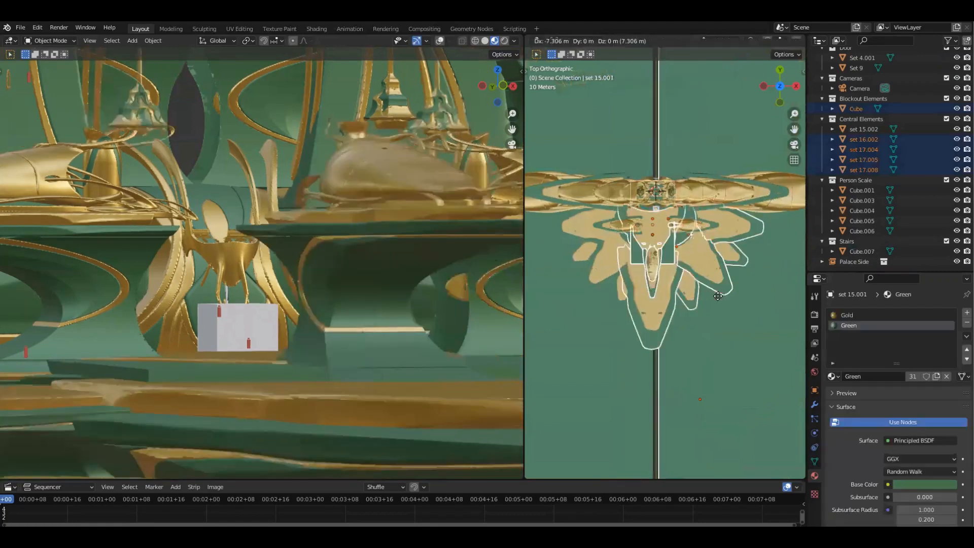
right_click(716, 290)
Step: Add the missing piece set 17.001 to the selection and lower all the front platforms about 11.86 m along Z
scroll(693, 260, up, 2)
middle_drag(723, 355, 721, 267)
key(g)
key(z)
right_click(720, 270)
middle_drag(710, 229, 728, 205)
key(g)
right_click(714, 210)
shift+click(729, 209)
key(g)
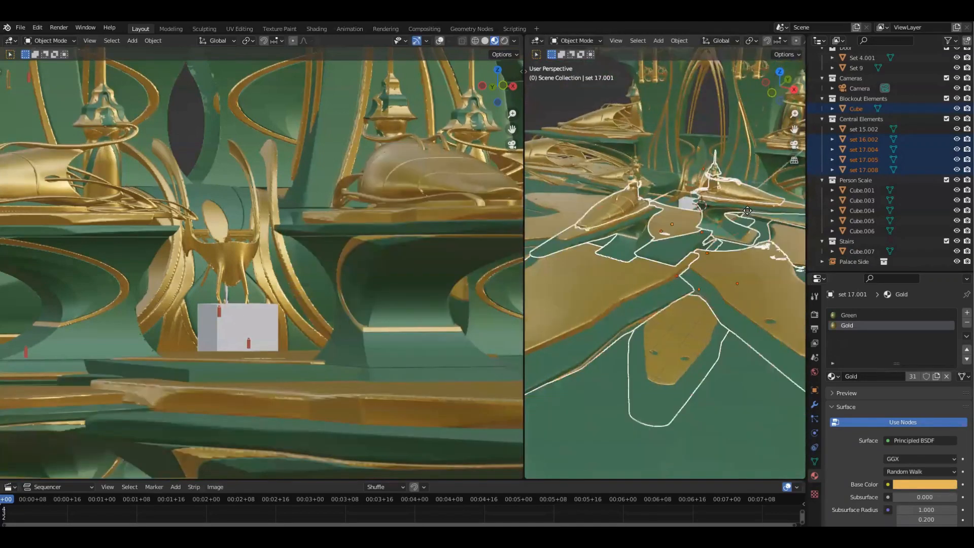
key(z)
click(696, 253)
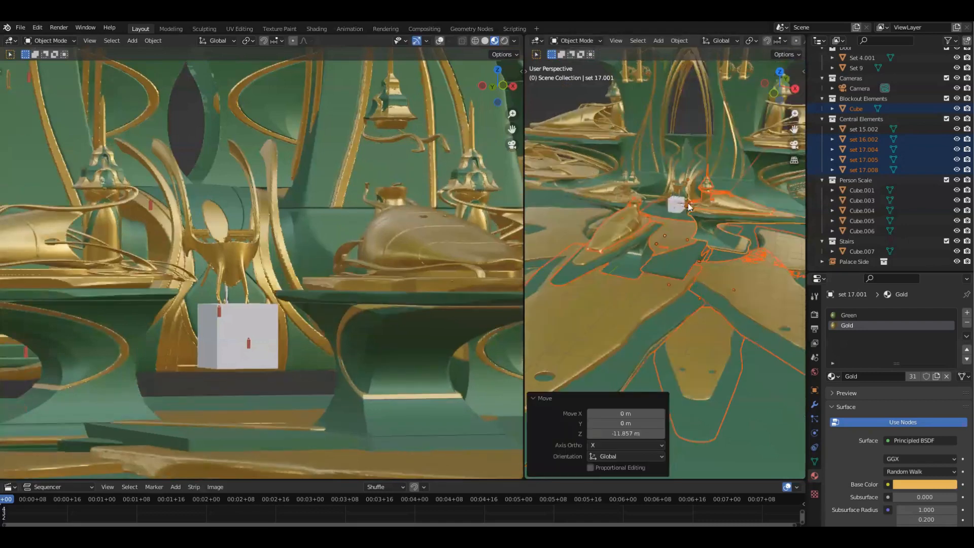
Step: Lower the selected front platforms another 7.83 m or so along Z and check the wider palace composition
middle_drag(660, 271, 696, 241)
scroll(698, 266, up, 3)
key(g)
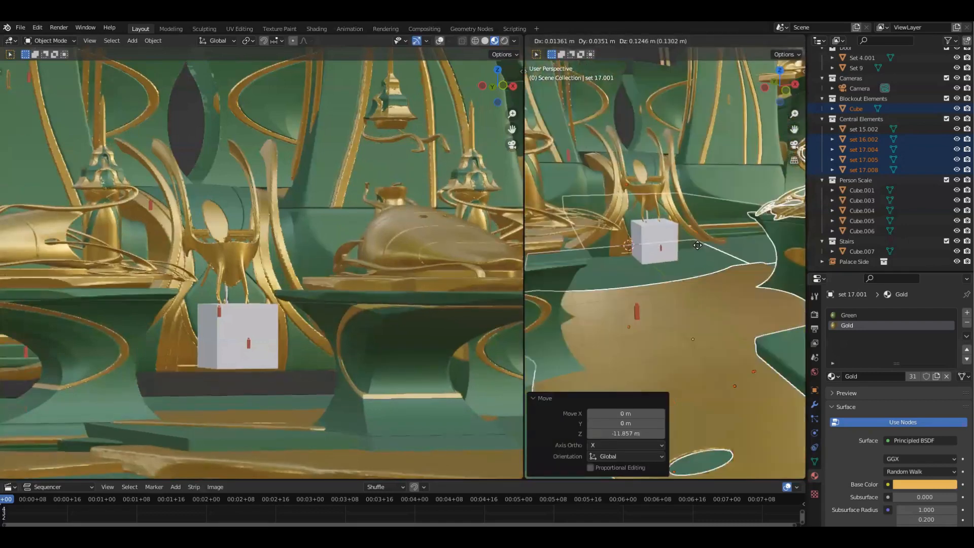
key(z)
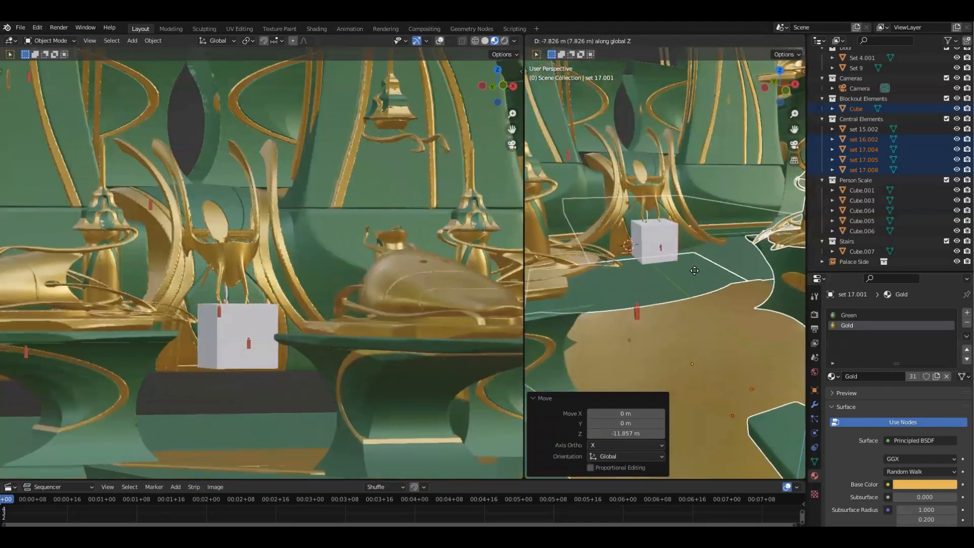
click(646, 285)
scroll(336, 261, down, 4)
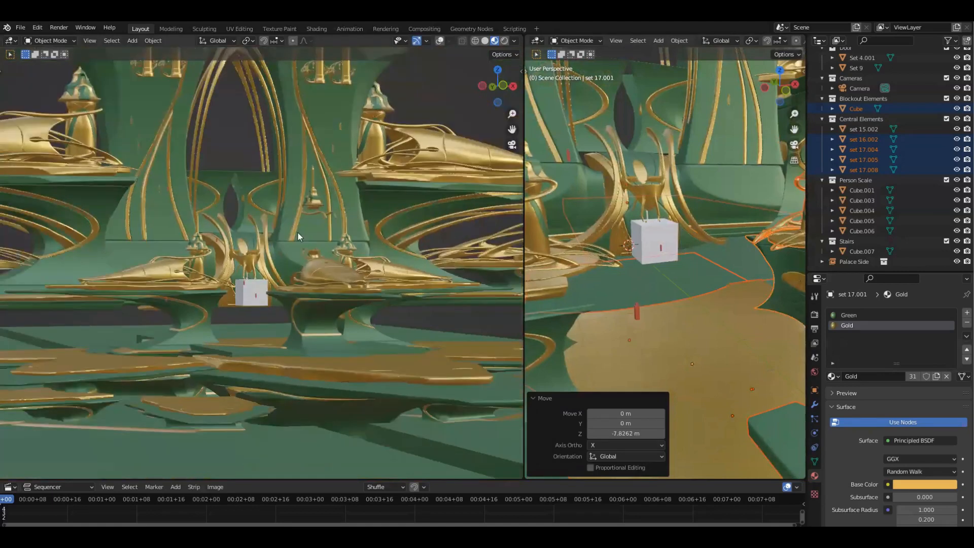
Step: Scale the Stairs cube to about 2.047 along X and move it along Y toward the palace wall
middle_drag(577, 318, 601, 254)
click(602, 250)
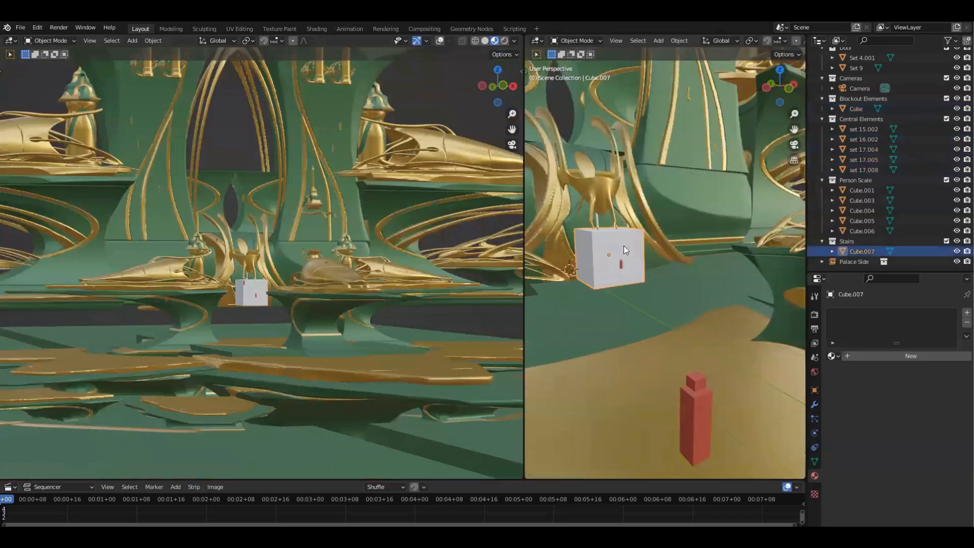
key(KP_Decimal)
key(grave)
click(634, 200)
key(s)
key(x)
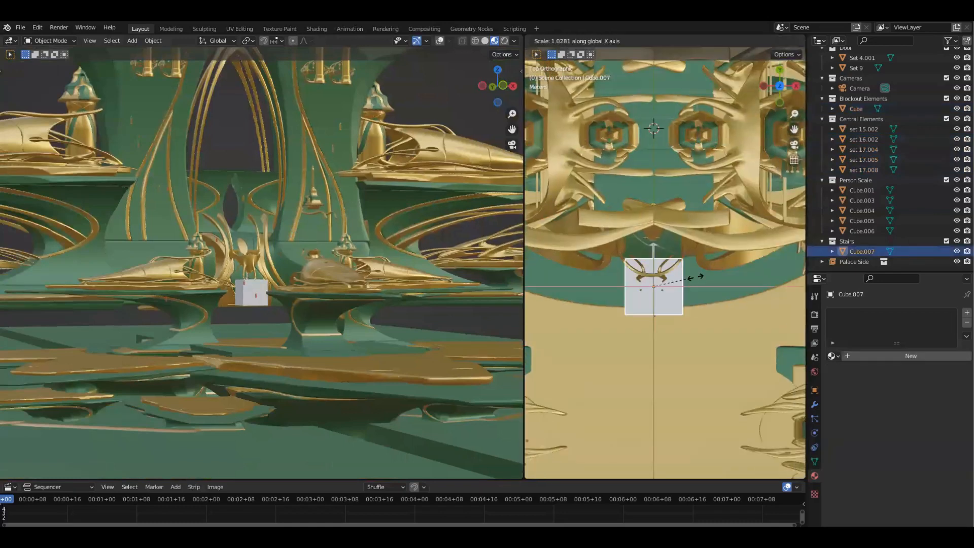
click(695, 318)
key(g)
key(y)
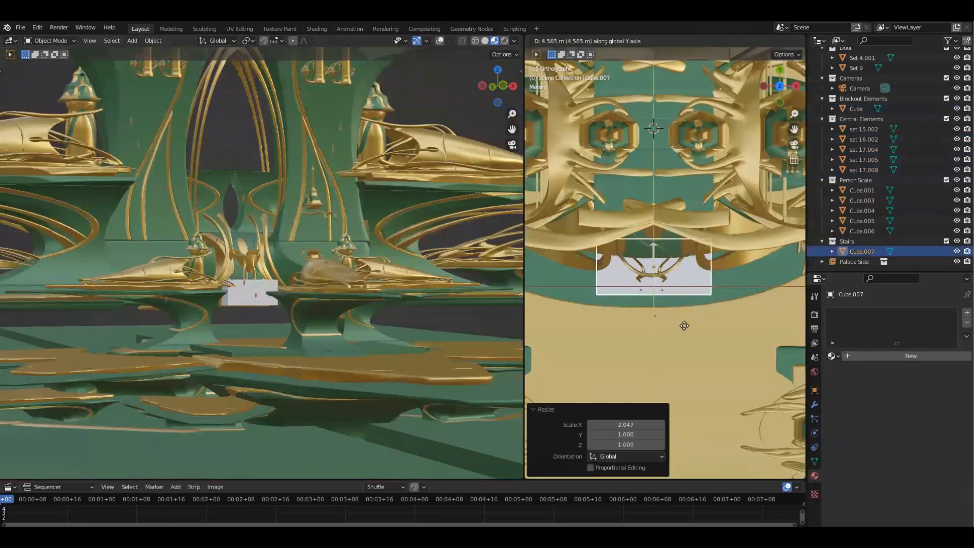
click(673, 337)
Step: Lower the block's top face about 12.4 m along Z in Edit Mode, fine-tuning it into a thin slab
middle_drag(673, 337, 651, 233)
key(Tab)
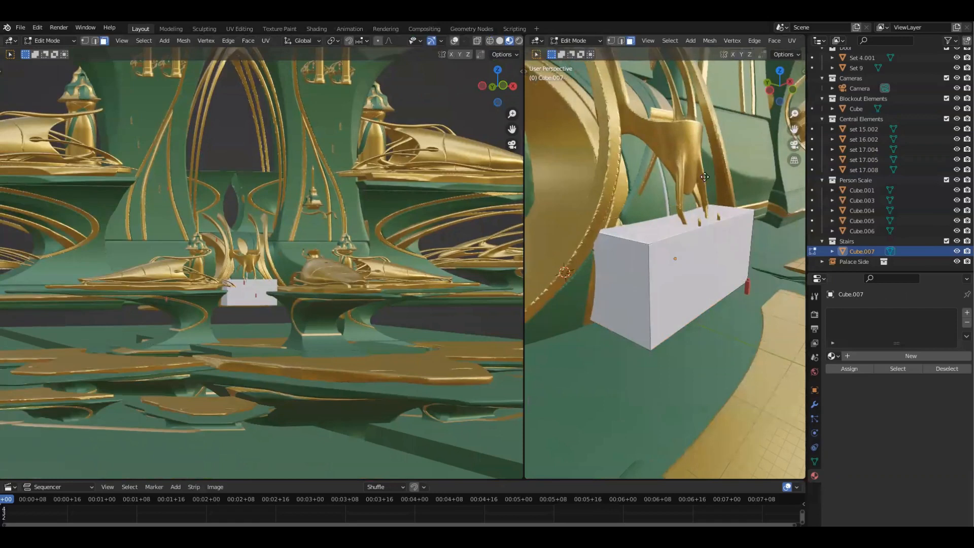
key(g)
key(z)
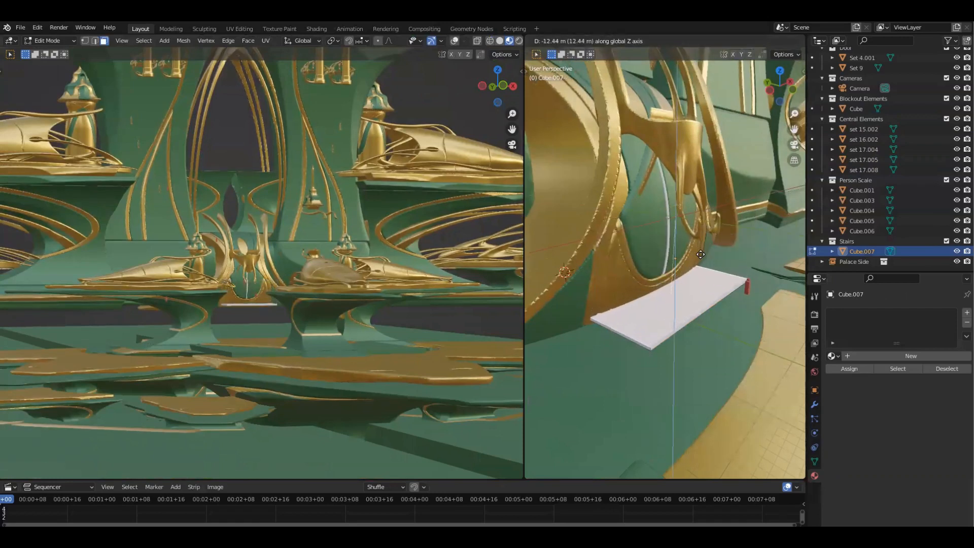
click(700, 252)
middle_drag(701, 251, 733, 266)
key(g)
key(z)
click(736, 269)
key(Tab)
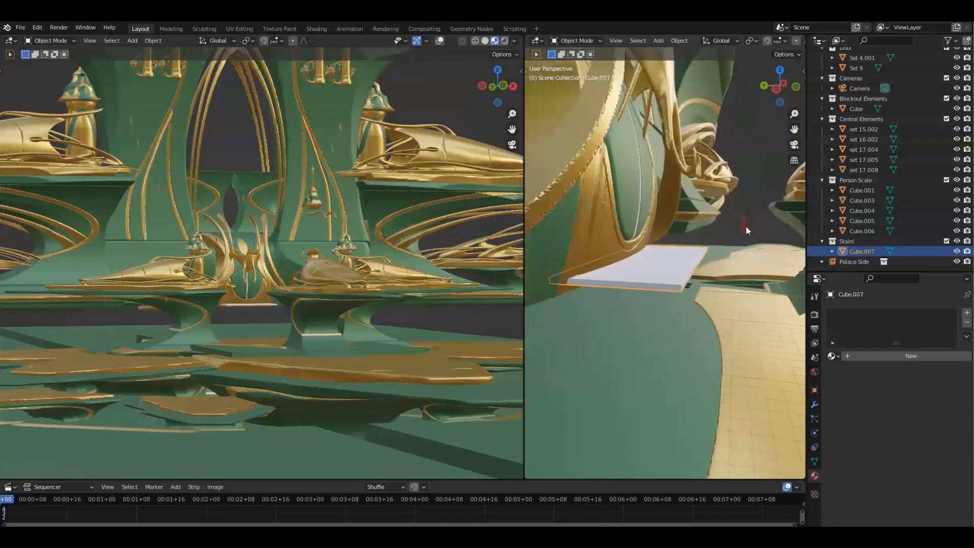
Step: Lower the nearby red figure about 2.2 m along Z and move it along Y onto the slab
click(743, 225)
key(g)
key(z)
click(758, 253)
key(g)
key(z)
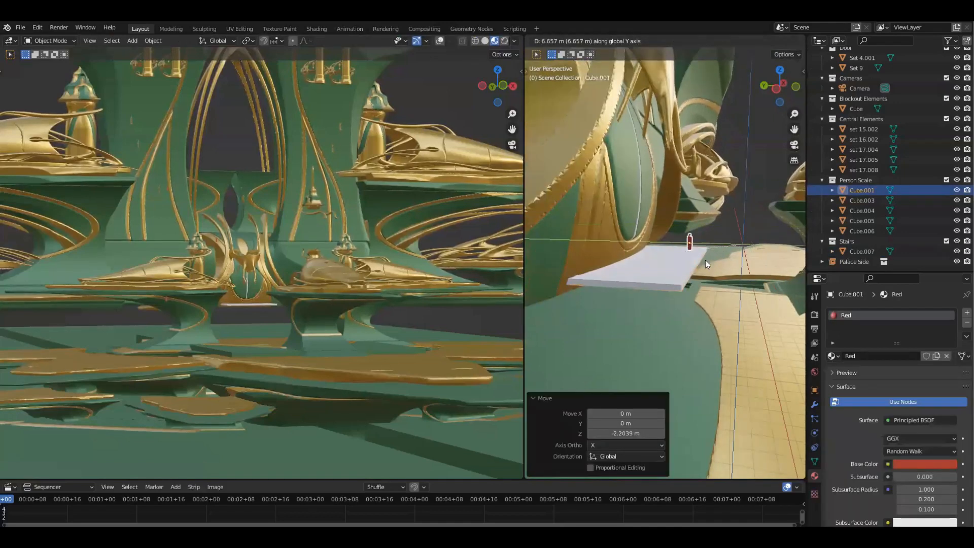
click(675, 237)
Step: Frame the figure up close and adjust its height along Z so it stands on the slab
key(grave)
click(721, 302)
middle_drag(631, 269, 663, 274)
key(g)
key(z)
click(675, 232)
Step: Thin the slab to stair-step height by lowering its top face about 0.15 m along Z in Edit Mode
key(Tab)
middle_drag(702, 309, 661, 213)
key(Tab)
click(616, 277)
key(Tab)
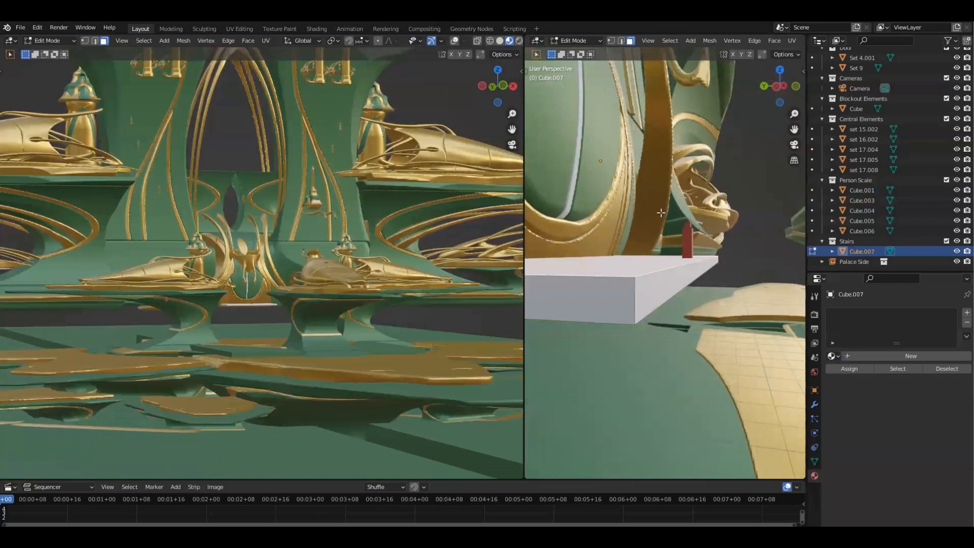
key(g)
key(z)
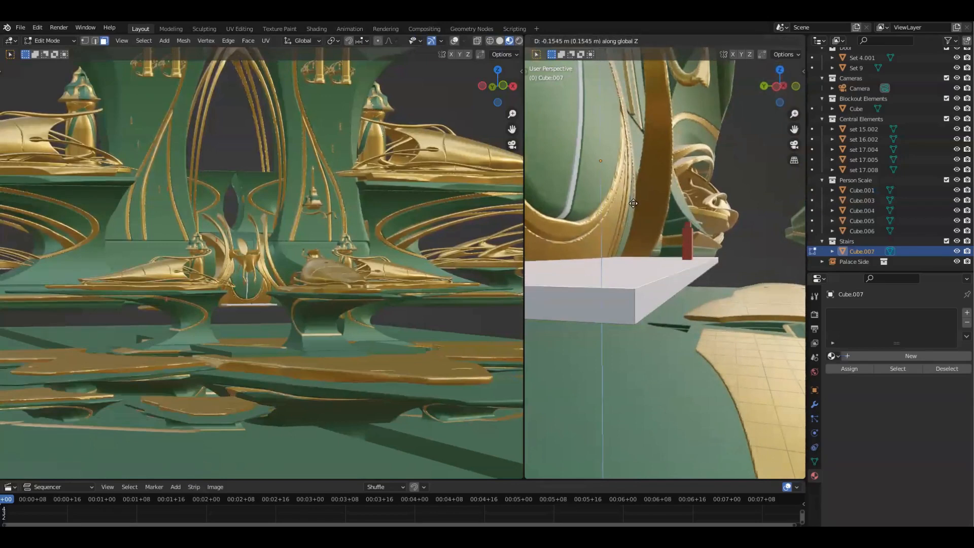
click(634, 205)
middle_drag(634, 205, 665, 213)
key(Tab)
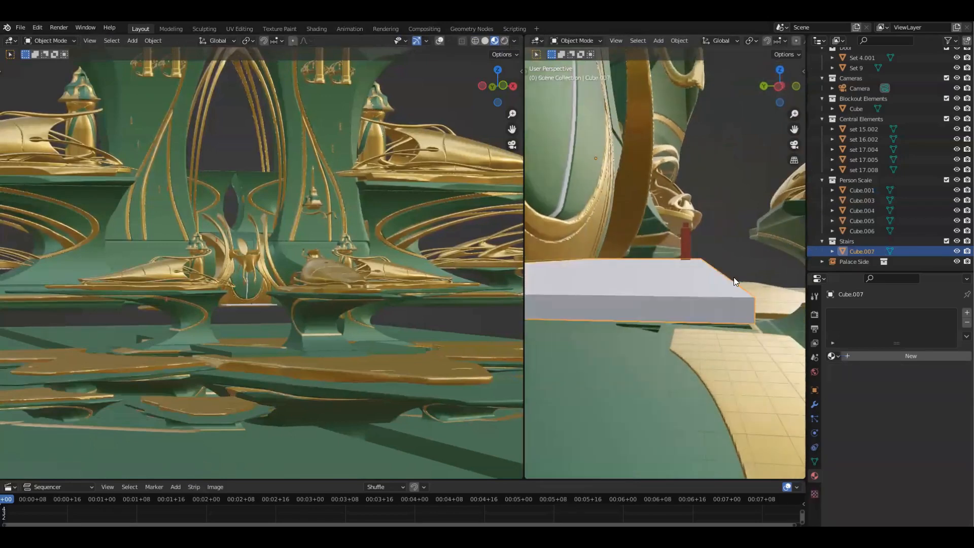
Step: Raise the whole slab about 0.188 m along Z to meet the figure's feet
middle_drag(734, 277, 701, 275)
key(g)
key(z)
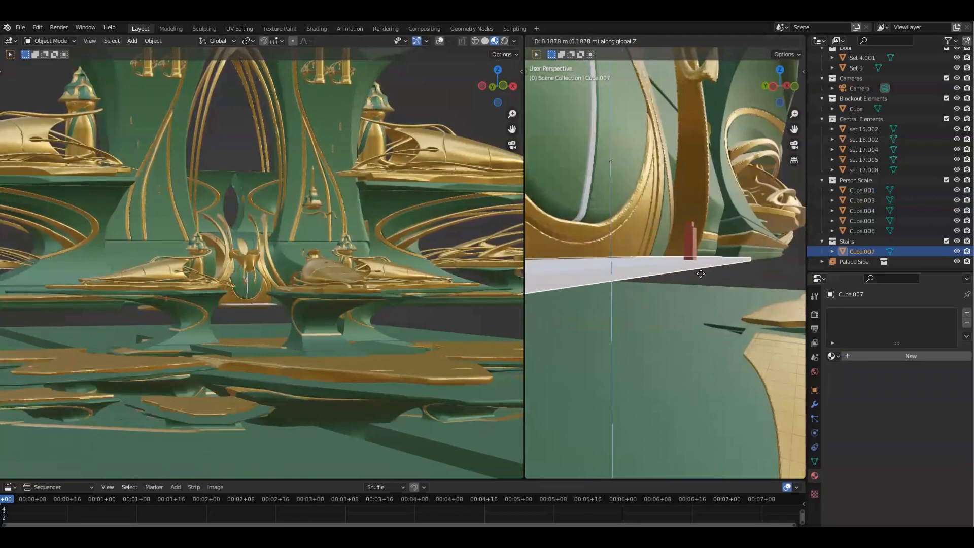
click(703, 277)
middle_drag(702, 277, 764, 257)
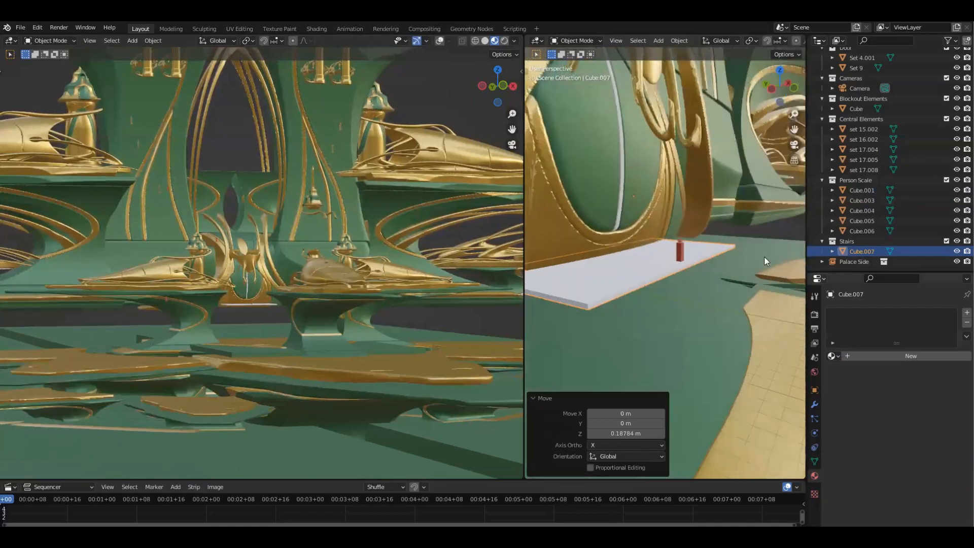
Step: Add an Array modifier to the stair slab
click(814, 404)
click(858, 312)
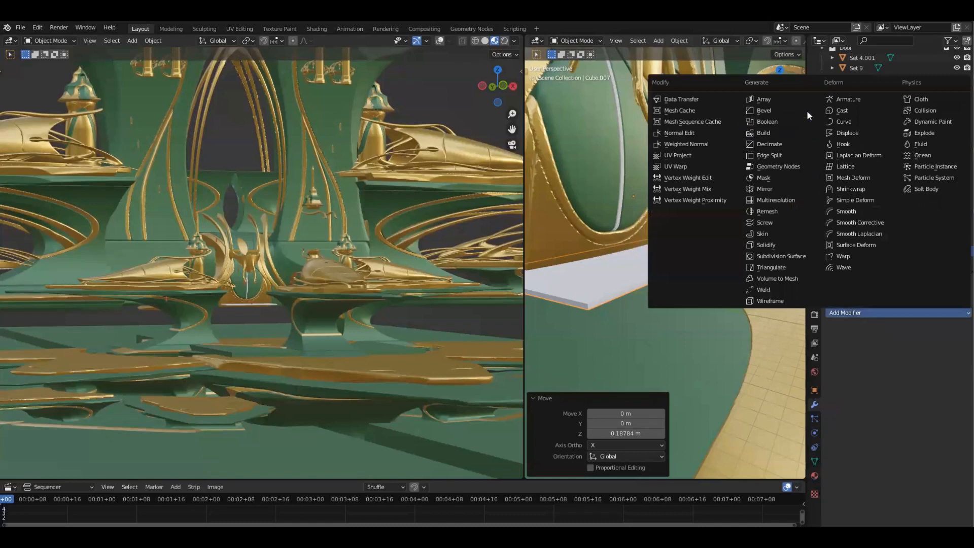
click(784, 100)
middle_drag(732, 228, 712, 257)
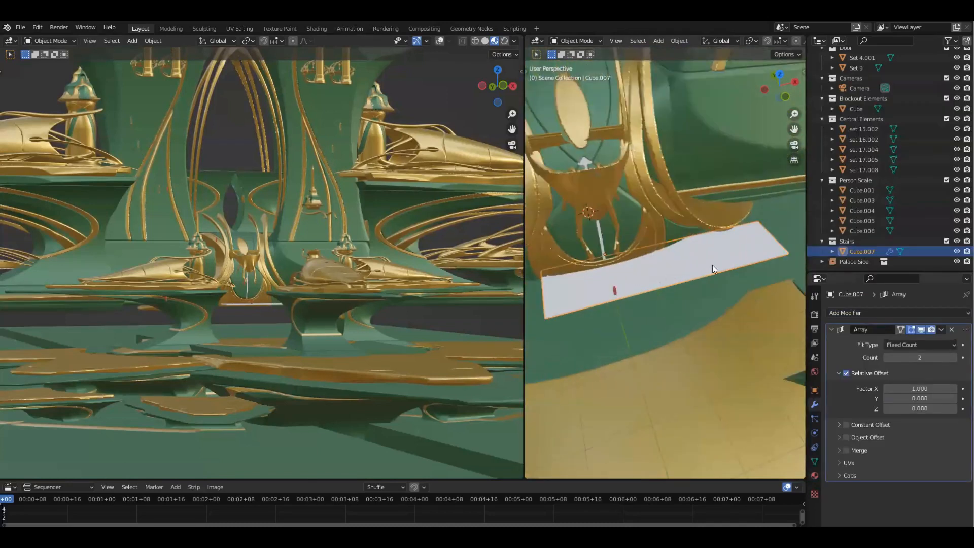
Step: Set the Array modifier's relative offset to 0 on X and -1 on Y for the stair slab
click(919, 388)
text(0)
key(Return)
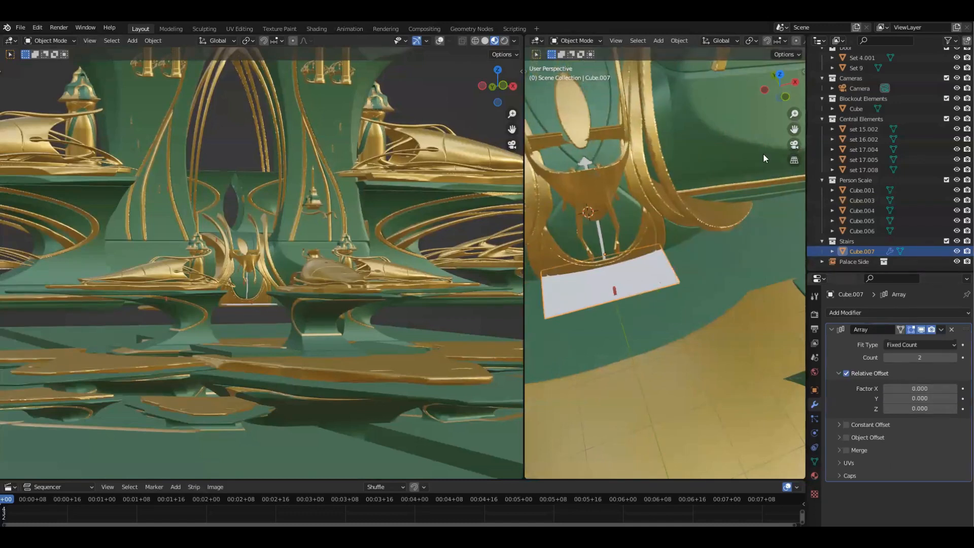
middle_drag(764, 159, 761, 87)
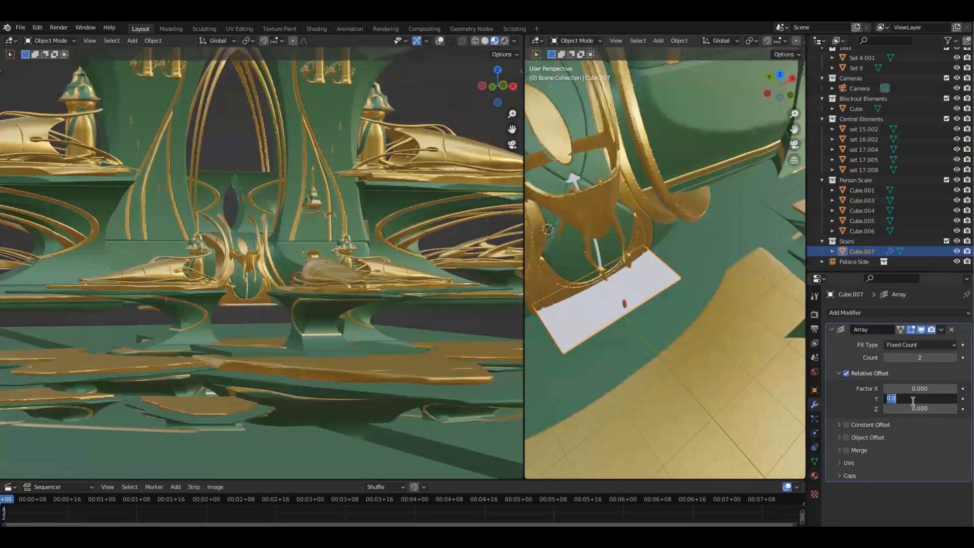
middle_drag(710, 346, 592, 279)
scroll(629, 276, down, 4)
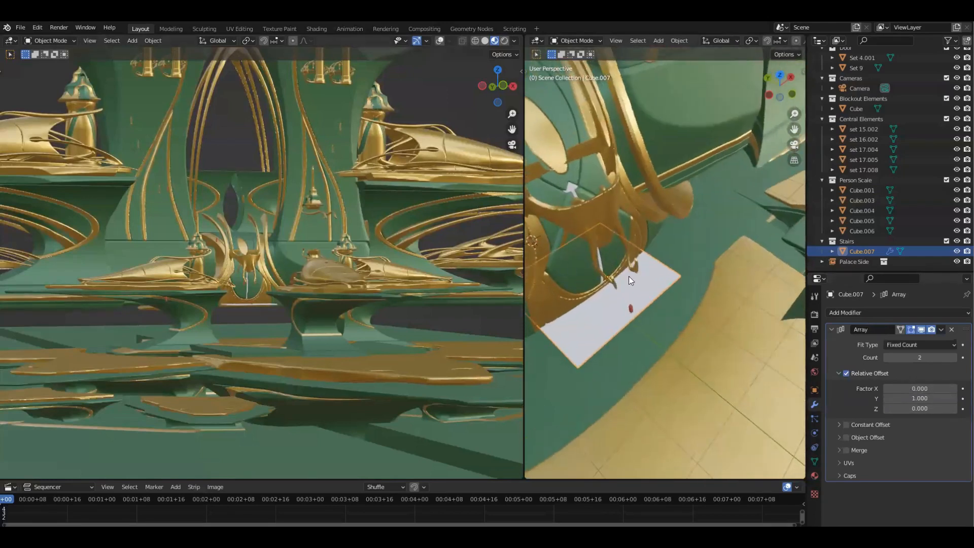
middle_drag(617, 331, 618, 362)
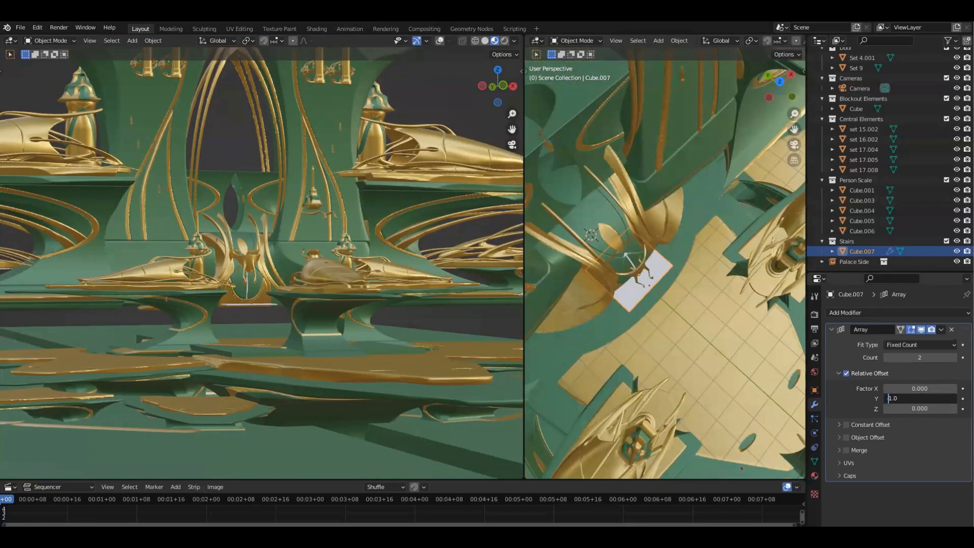
key(Return)
Step: Set the Array's relative Z offset to -1 so each copy sits one slab thickness lower
middle_drag(754, 342, 683, 257)
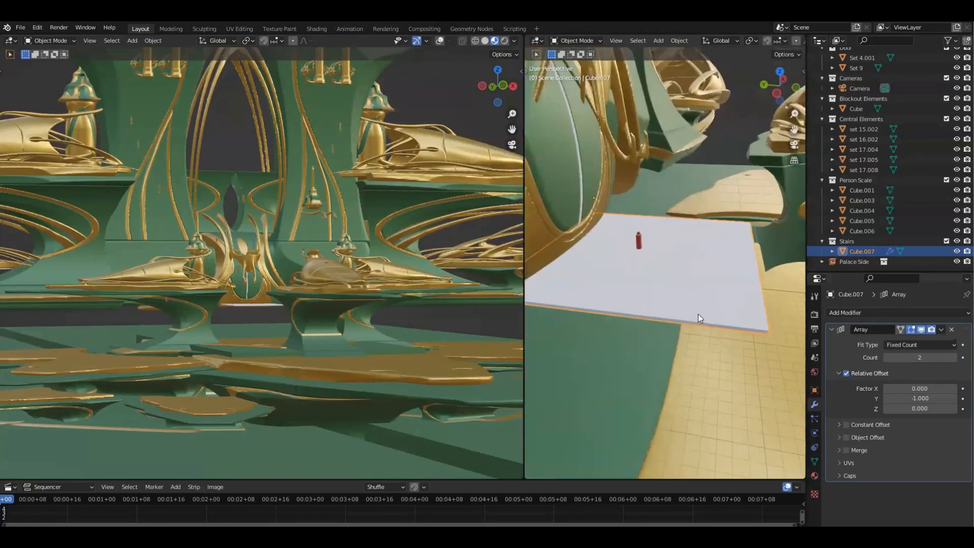
mouse_move(920, 408)
ctrl+mouse_down()
mouse_move(889, 408)
mouse_move(905, 409)
ctrl+mouse_up()
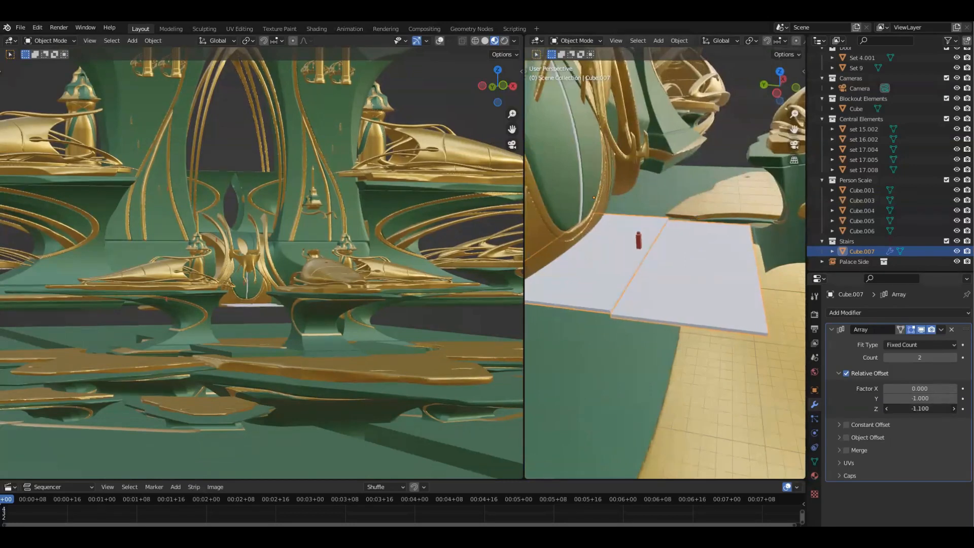
middle_drag(689, 349, 715, 330)
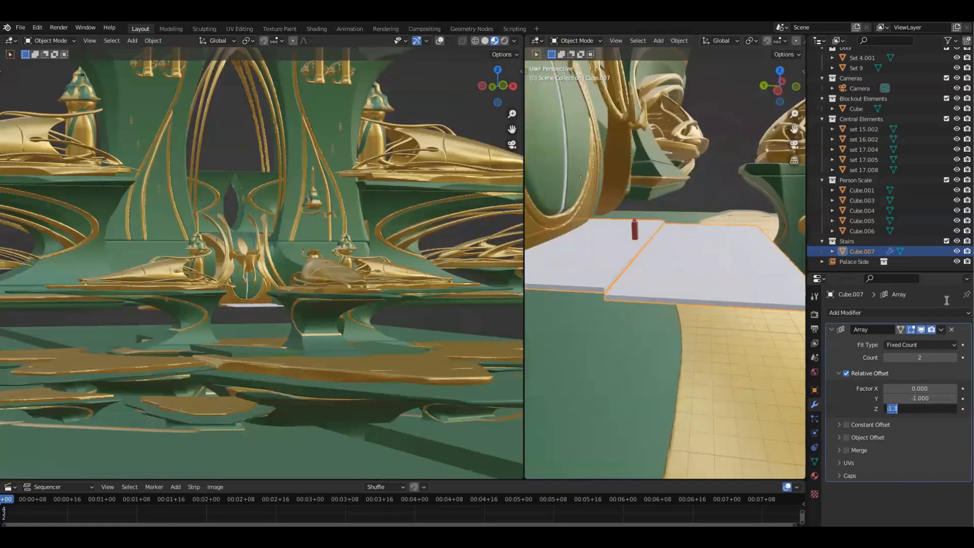
key(Return)
Step: Set the Array's relative Y offset to -0.05 to give the stairs a narrow tread depth
middle_drag(693, 258, 568, 249)
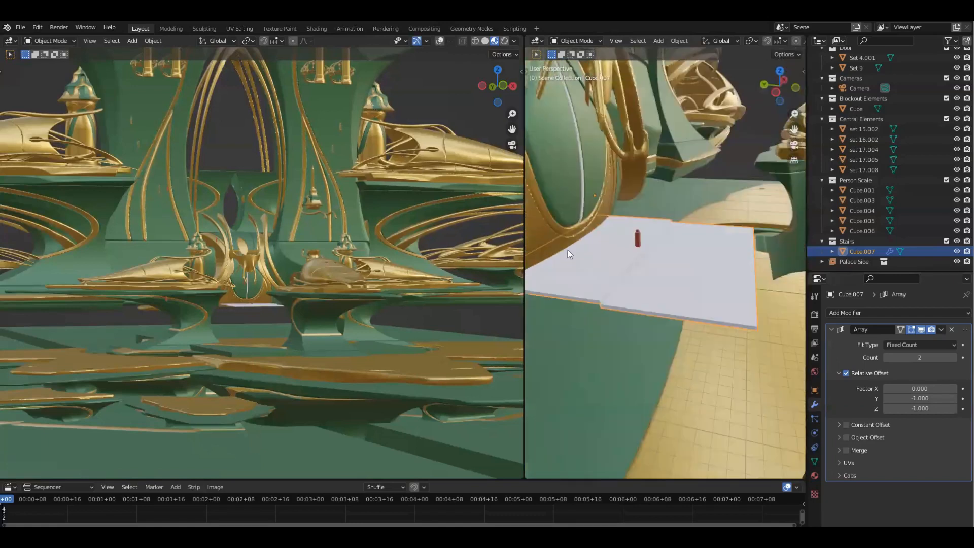
middle_drag(692, 292, 665, 290)
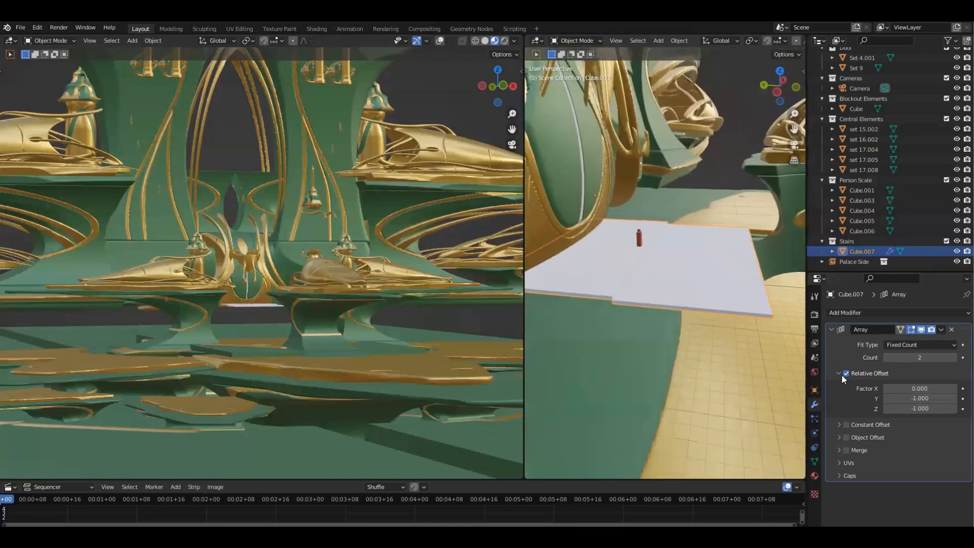
drag(920, 398, 938, 398)
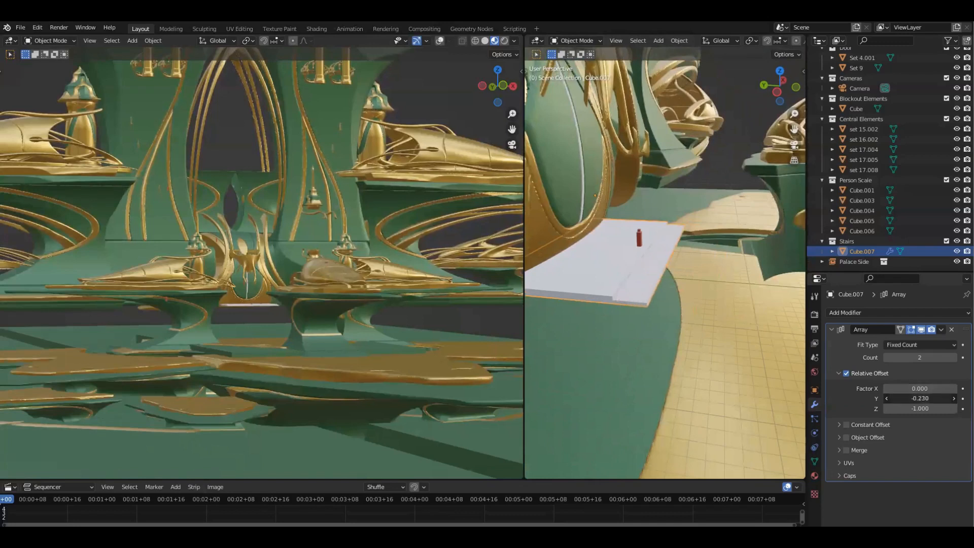
Step: Thin the stair slab slightly by lowering its top face about 0.07 m along Z in Edit Mode
middle_drag(685, 281, 654, 252)
key(Tab)
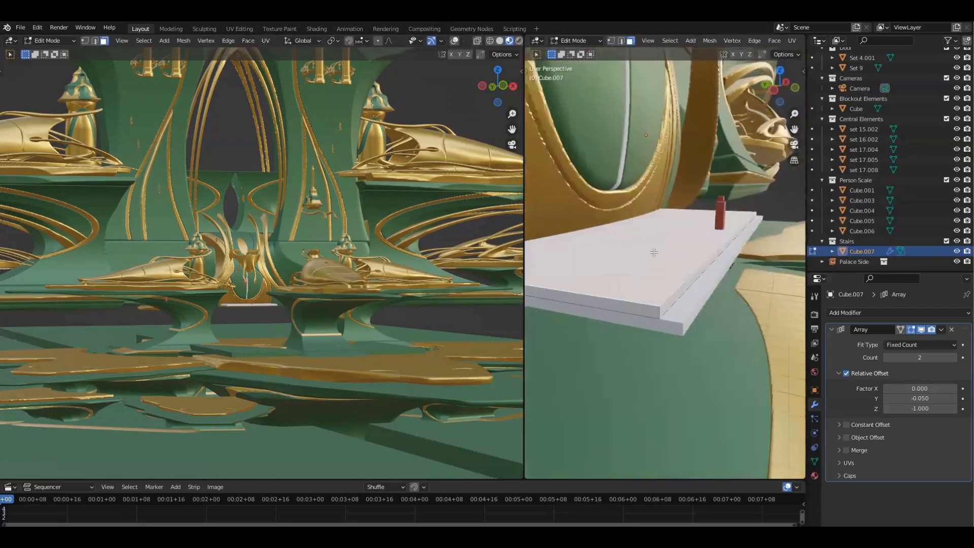
key(g)
key(z)
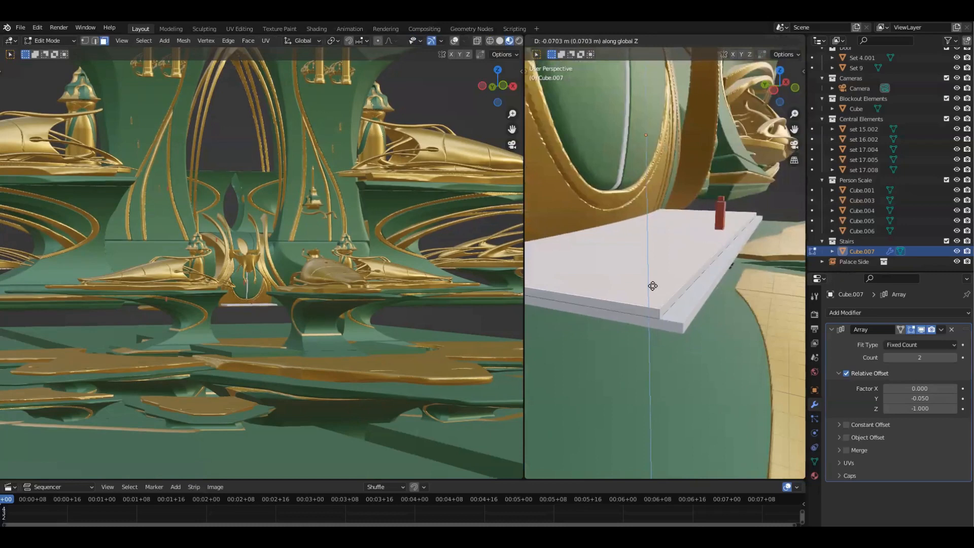
click(649, 284)
key(Tab)
Step: Set the Array count to 57 so the stairs descend onto the platform, and inspect them against the person-scale figure
middle_drag(650, 284, 917, 360)
drag(913, 358, 961, 357)
scroll(697, 340, down, 5)
middle_drag(698, 340, 647, 336)
drag(920, 357, 939, 357)
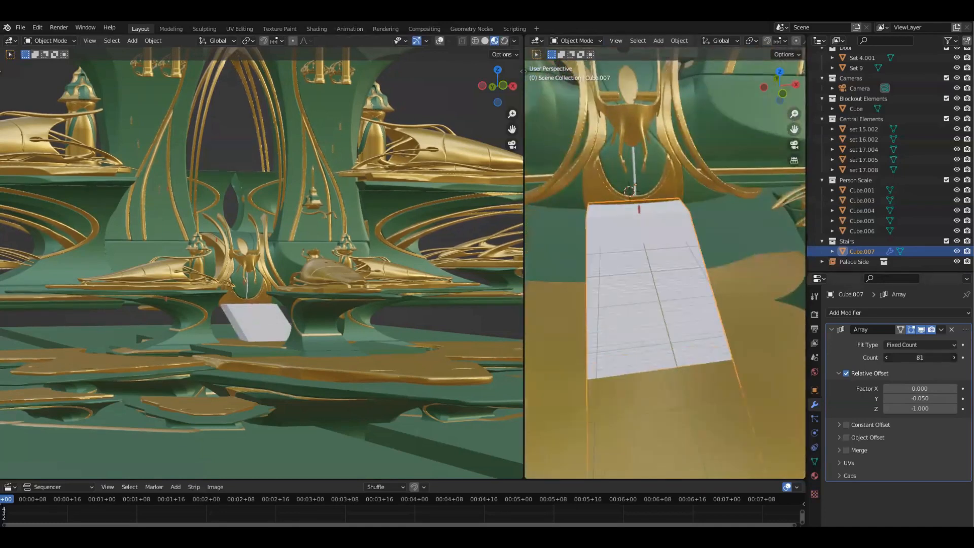
middle_drag(628, 285, 651, 237)
key(Tab)
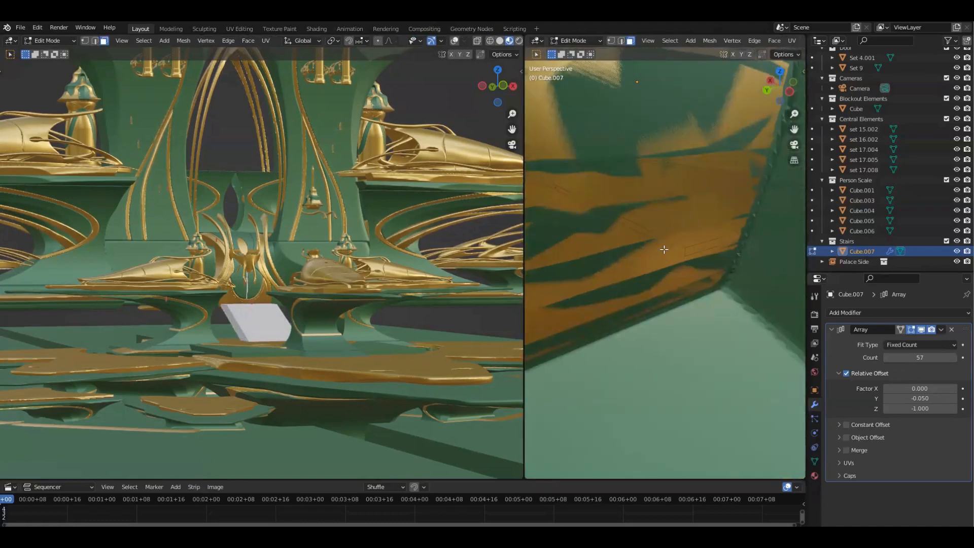
middle_drag(672, 246, 622, 269)
key(Tab)
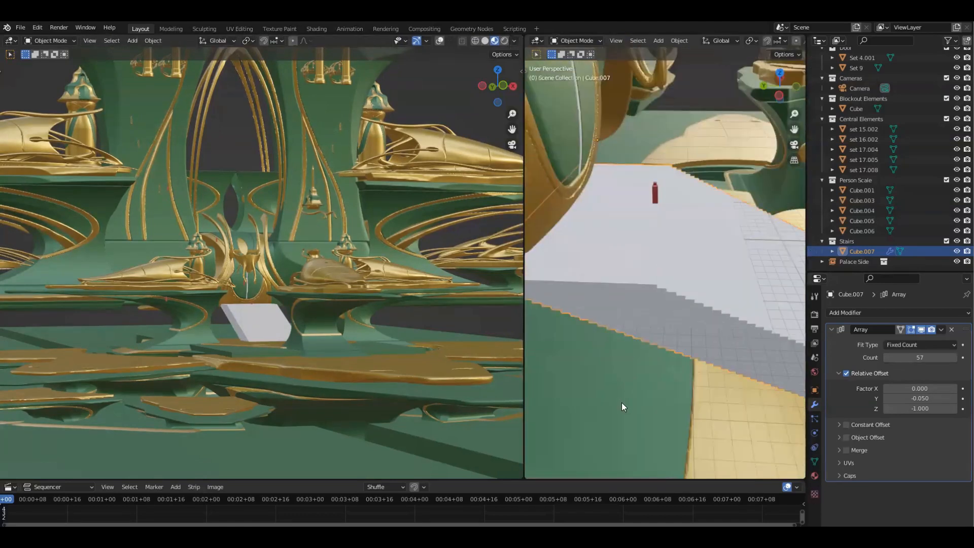
Step: From the top view, move the whole staircase along Y away from the arched window onto the golden platform
key(KP_7)
key(g)
key(y)
click(670, 332)
mouse_move(670, 332)
middle_down()
mouse_move(740, 300)
mouse_move(689, 279)
mouse_move(680, 293)
mouse_move(683, 223)
mouse_move(657, 350)
mouse_move(681, 347)
middle_up()
key(Tab)
key(grave)
click(658, 302)
key(g)
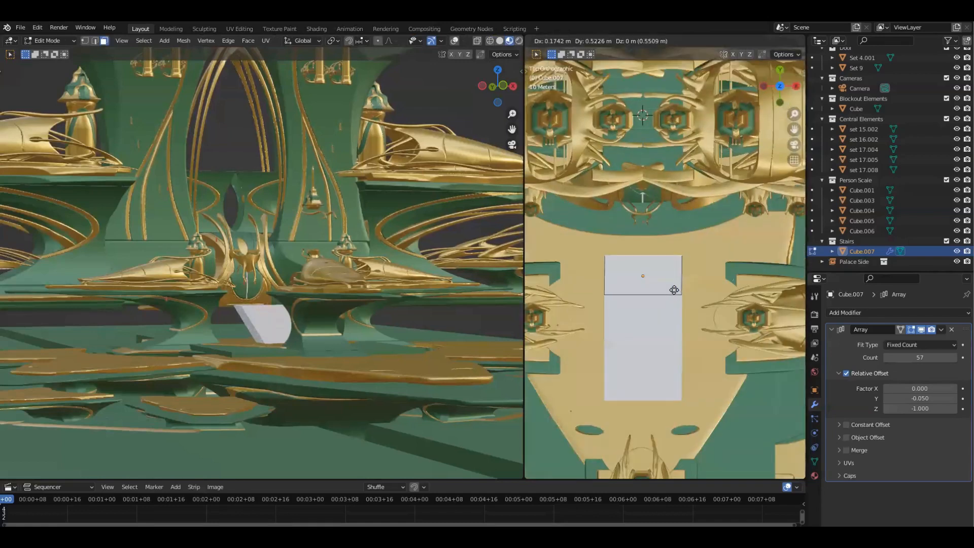
right_click(675, 255)
scroll(683, 330, down, 1)
right_click(681, 323)
middle_drag(681, 324, 695, 252)
key(g)
key(y)
right_click(690, 292)
scroll(696, 252, up, 3)
shift+middle_drag(723, 284, 687, 293)
key(g)
key(z)
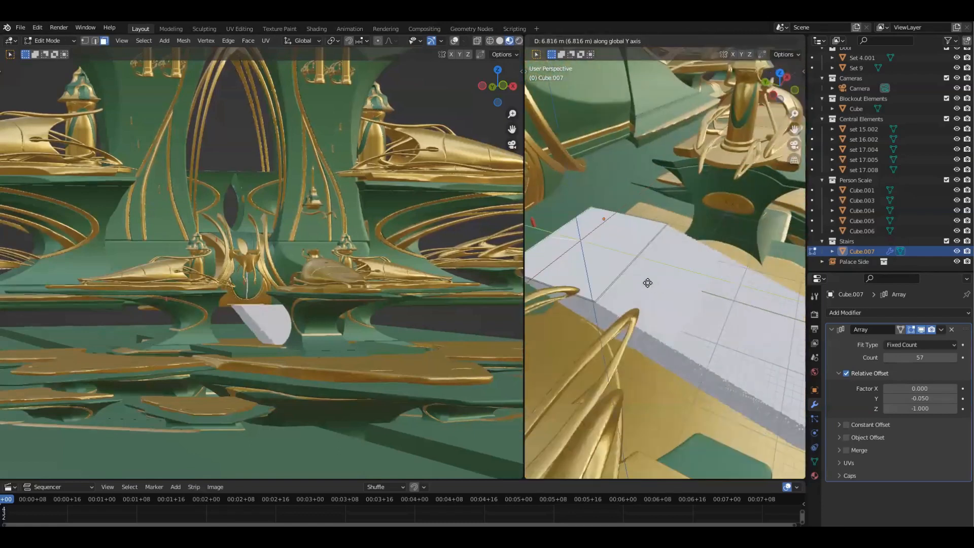
right_click(627, 277)
middle_drag(627, 279, 683, 266)
key(Tab)
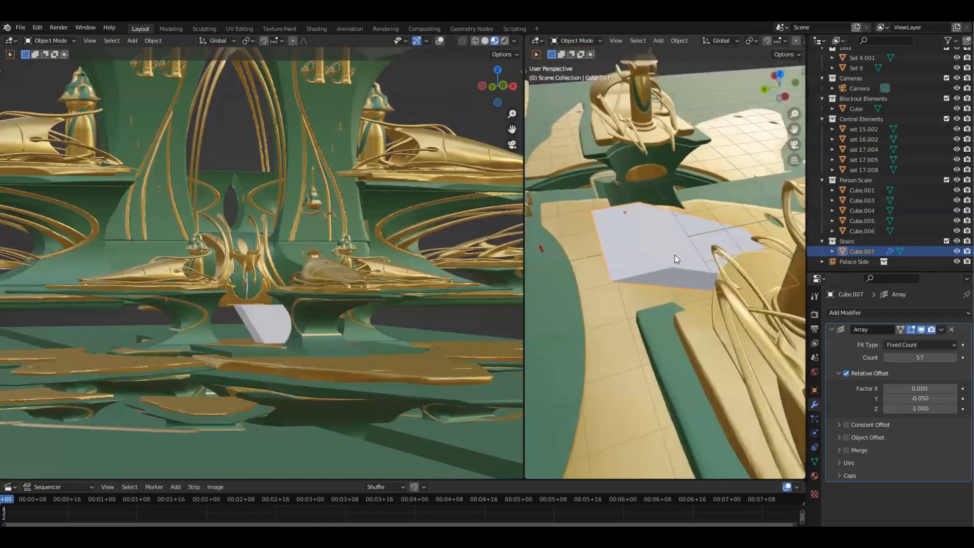
Step: Apply all transforms to the staircase object, and shift the slab's selected geometry along Y in Edit Mode
key(ctrl+a)
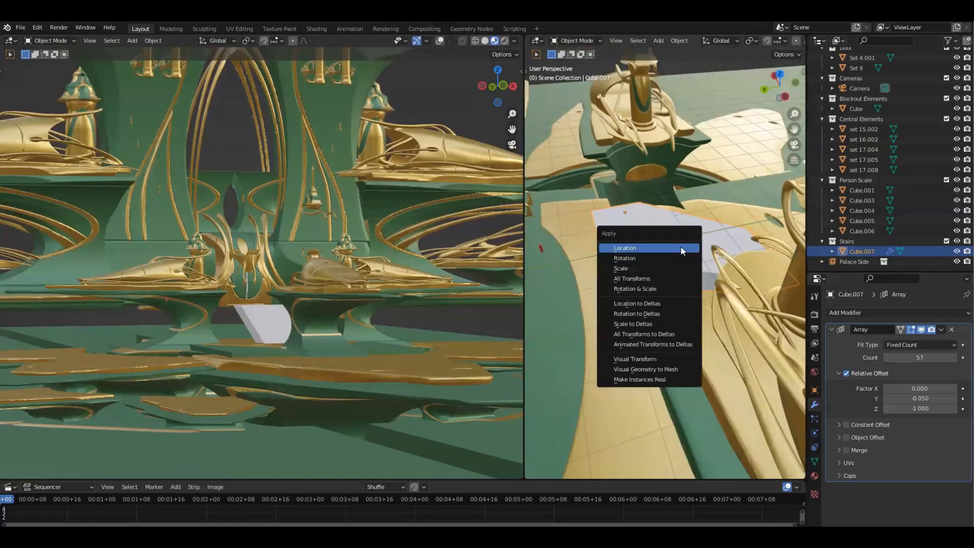
click(672, 279)
mouse_move(670, 291)
middle_down()
mouse_move(707, 277)
mouse_move(651, 301)
mouse_move(685, 280)
middle_up()
key(Tab)
key(g)
key(y)
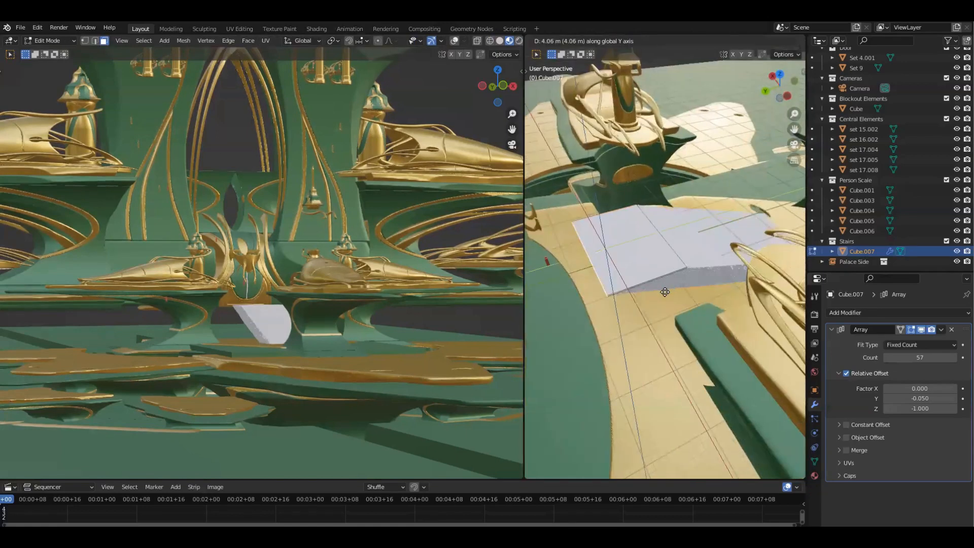
click(603, 304)
key(Tab)
middle_drag(607, 304, 654, 309)
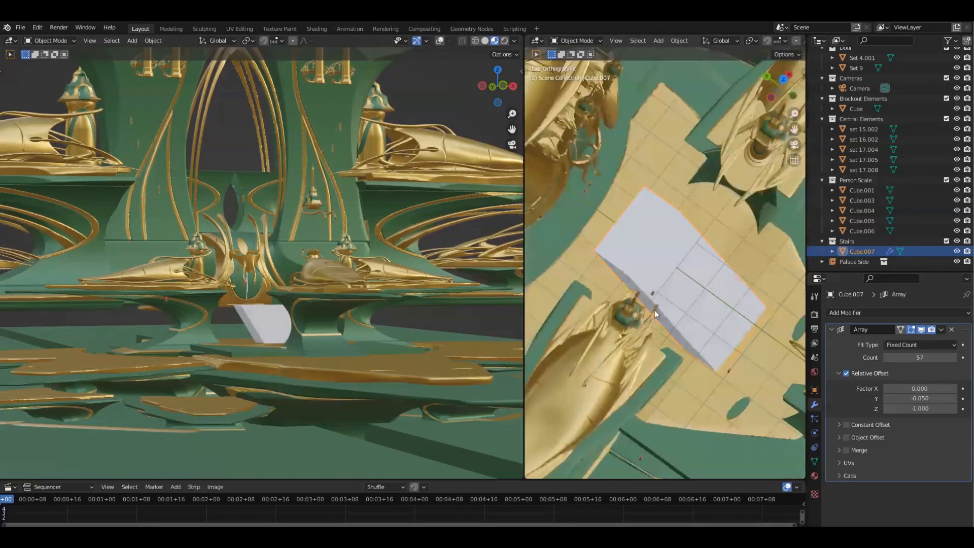
Step: From the top view, move the staircase about 23.5 m along Y back against the small arched window
key(KP_7)
key(g)
key(y)
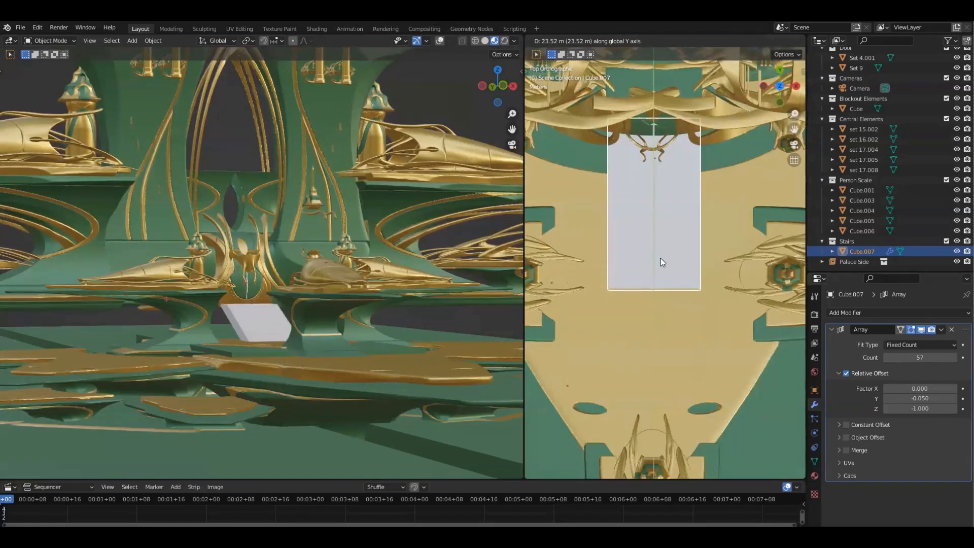
click(661, 258)
Step: Add a cube for the stair support and scale it up uniformly by about 10.28
middle_drag(632, 253, 623, 272)
key(shift+a)
middle_drag(674, 256, 704, 216)
key(shift+a)
mouse_move(704, 216)
click(750, 231)
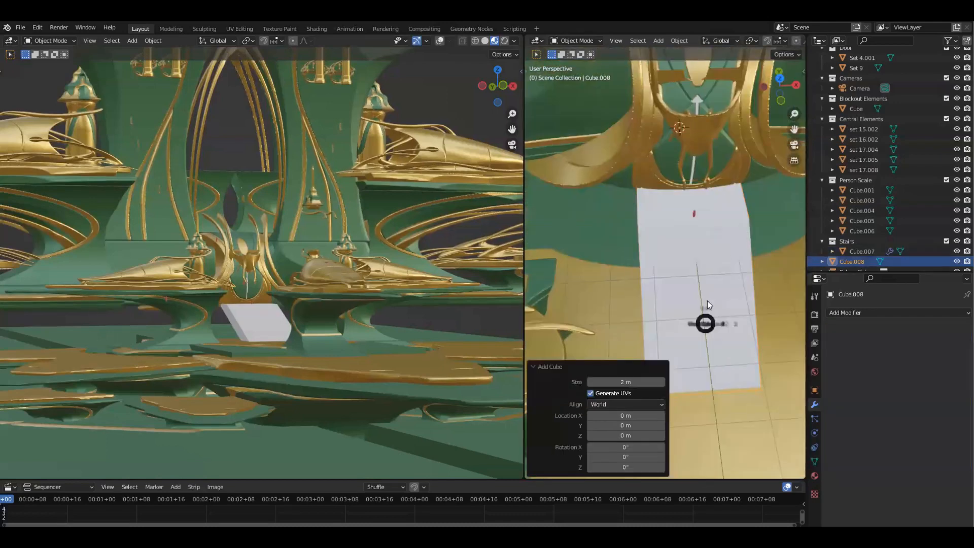
key(KP_7)
key(s)
click(722, 297)
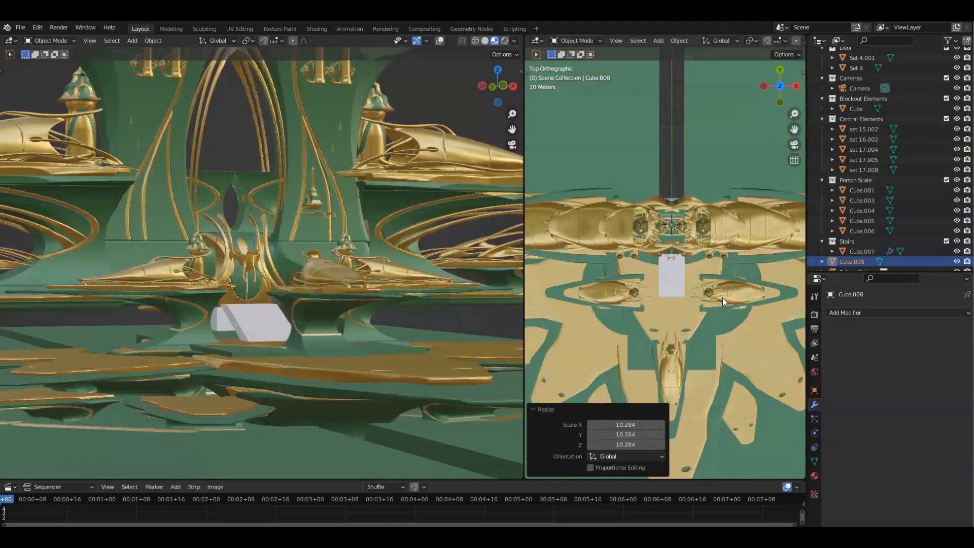
Step: Move the new cube about 37.97 m along negative Y to the upper end of the staircase
key(g)
key(y)
click(714, 337)
middle_drag(715, 337, 717, 295)
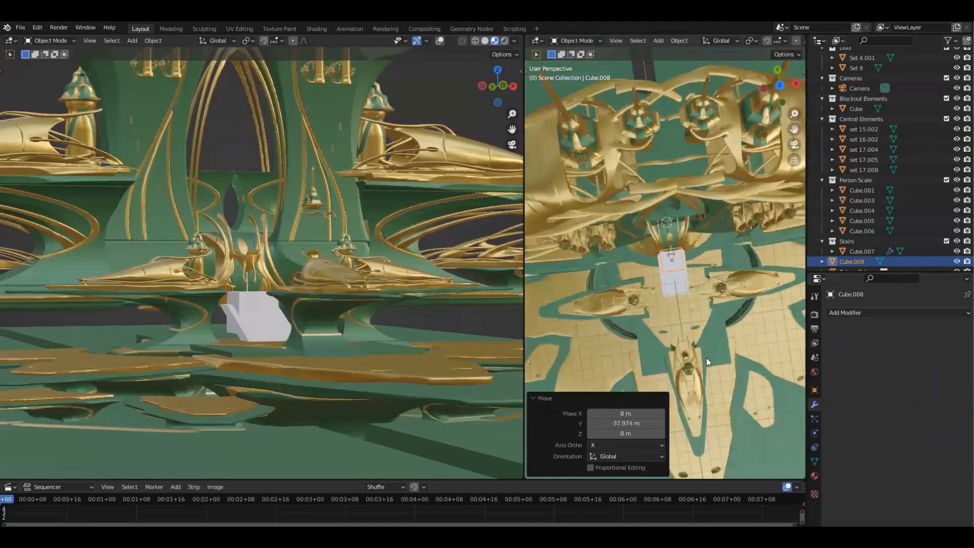
Step: From the top view, widen the cube about 1.44 times along X so it extends slightly past the stairs' sides
key(KP_7)
scroll(690, 300, up, 2)
shift+middle_drag(697, 230, 676, 191)
key(s)
key(x)
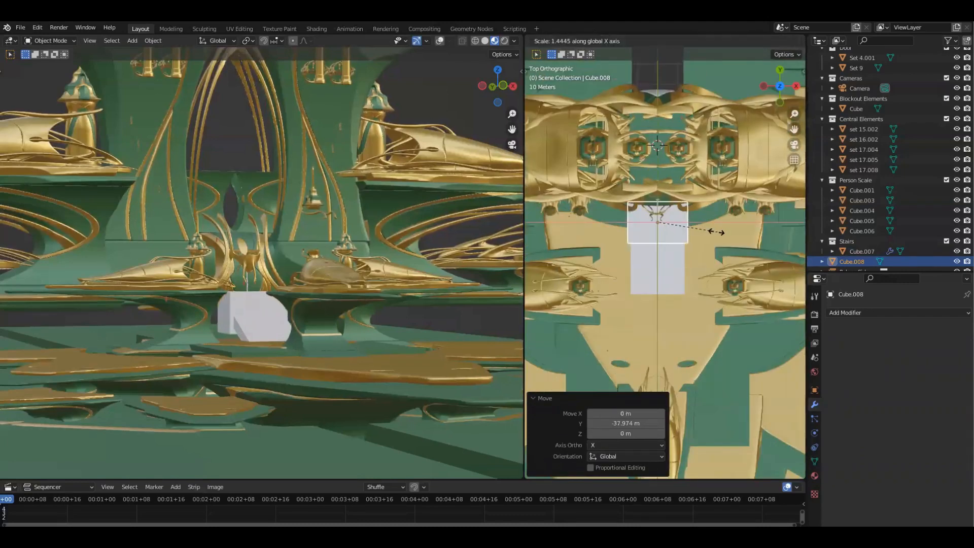
click(713, 234)
Step: Adjust the cube's height along Z and move it about 12.42 m along Y towards the arched window
middle_drag(670, 266, 683, 306)
key(g)
key(x)
key(z)
click(637, 245)
key(g)
key(y)
click(605, 280)
Step: Adjust the cube along Z so its top sits level with the top of the staircase
middle_drag(605, 280, 673, 258)
key(g)
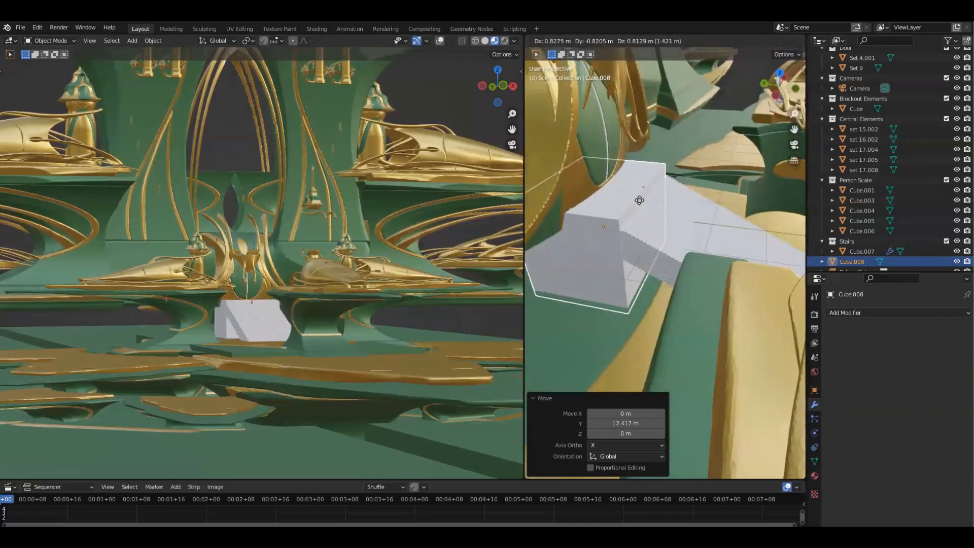
key(z)
click(650, 201)
middle_drag(650, 202, 652, 326)
Step: In Edit Mode with X-ray, slide the cube's lower front edge about 37.2 m along negative Y under the stairs
key(Tab)
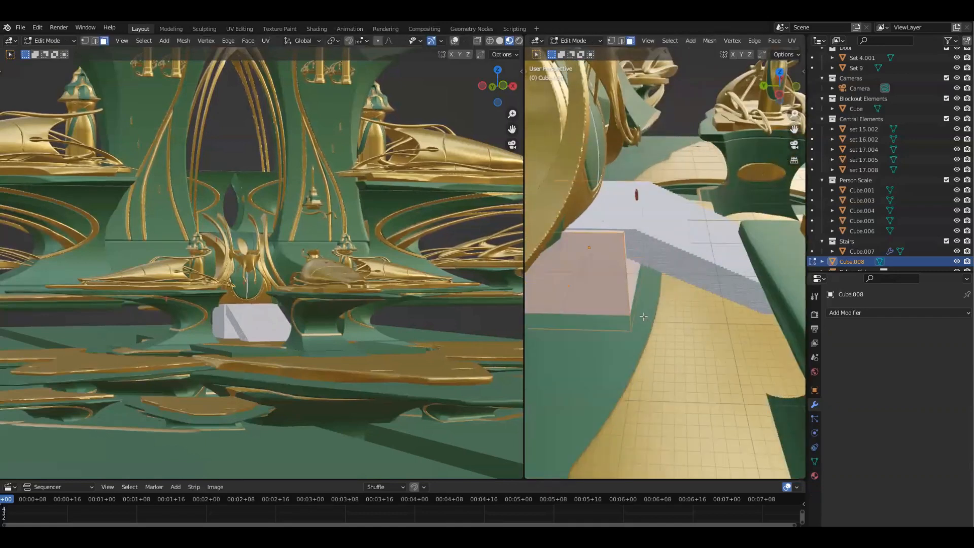
key(alt+z)
key(alt+a)
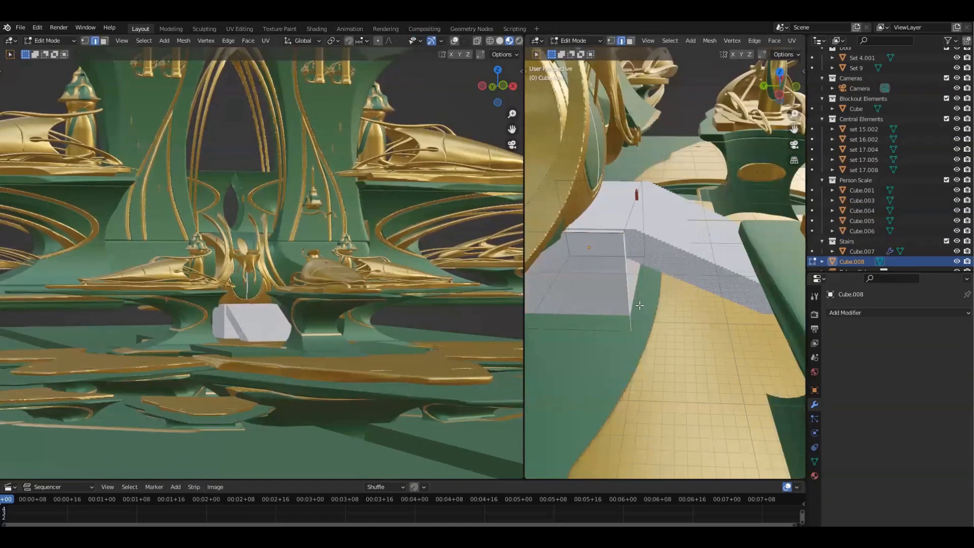
mouse_move(710, 322)
middle_down()
mouse_move(705, 305)
mouse_move(701, 326)
middle_up()
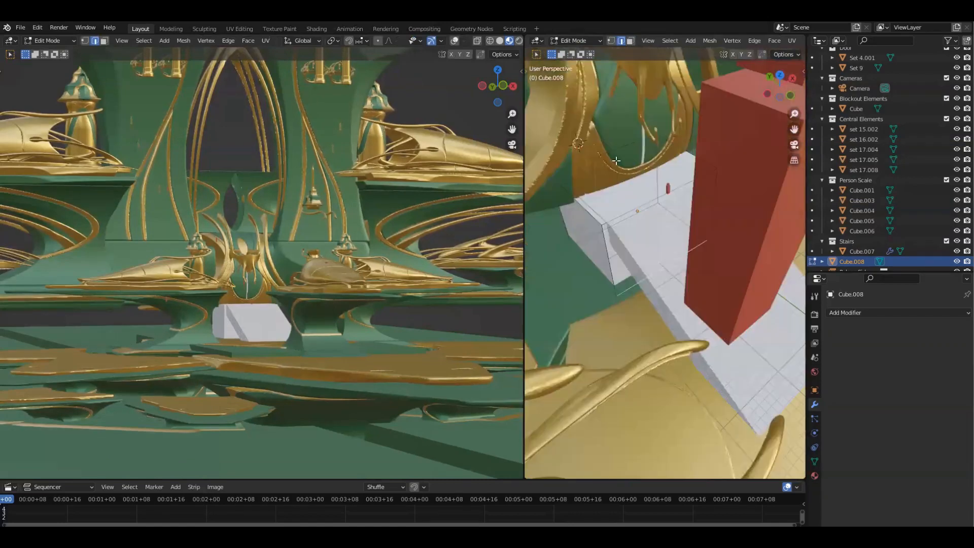
key(KP_7)
key(g)
key(y)
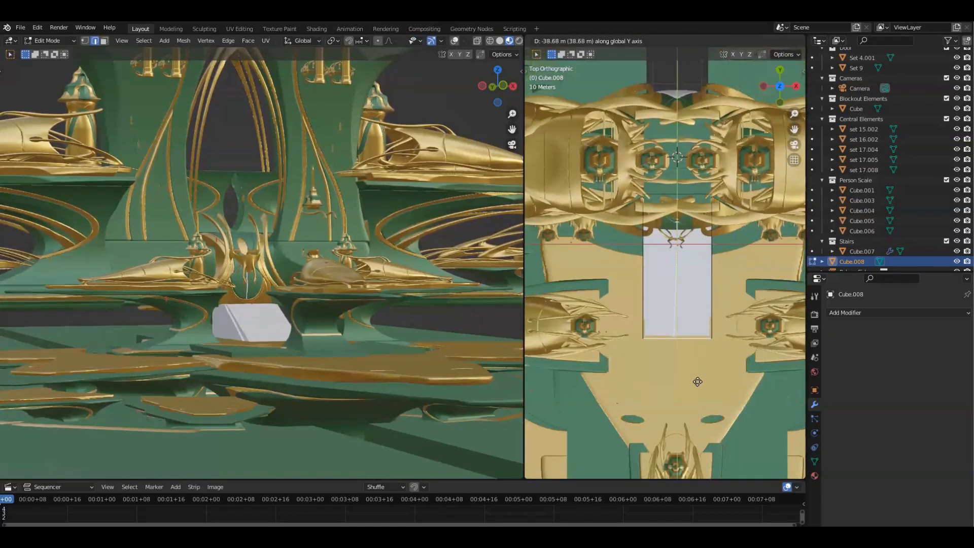
click(698, 379)
Step: From the right side view, refine the selected edge along Y to follow the stair slope, and return to Object Mode without overlays
middle_drag(698, 379, 748, 281)
middle_drag(717, 324, 758, 332)
key(KP_3)
scroll(726, 321, up, 2)
key(g)
key(y)
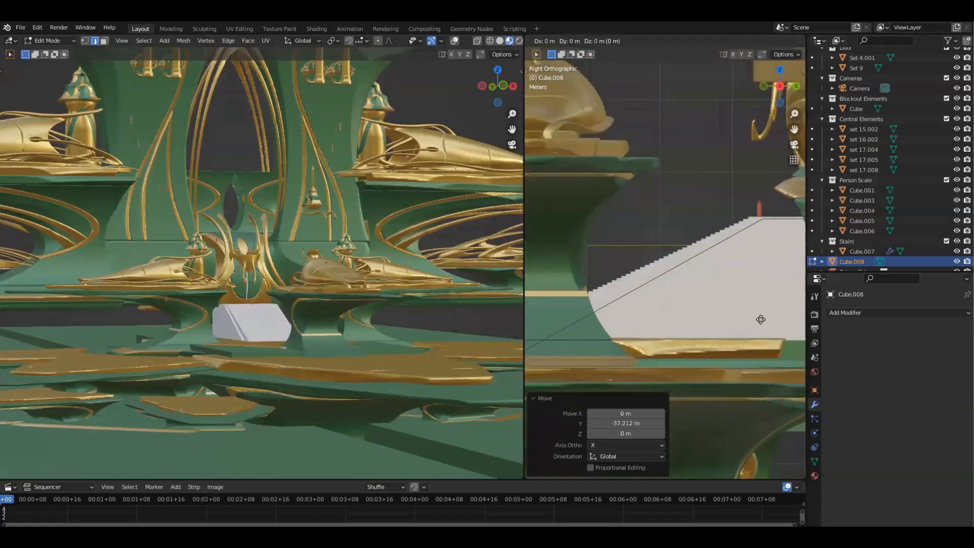
click(720, 314)
middle_drag(720, 314, 586, 296)
key(Tab)
key(shift+alt+z)
middle_drag(683, 311, 665, 284)
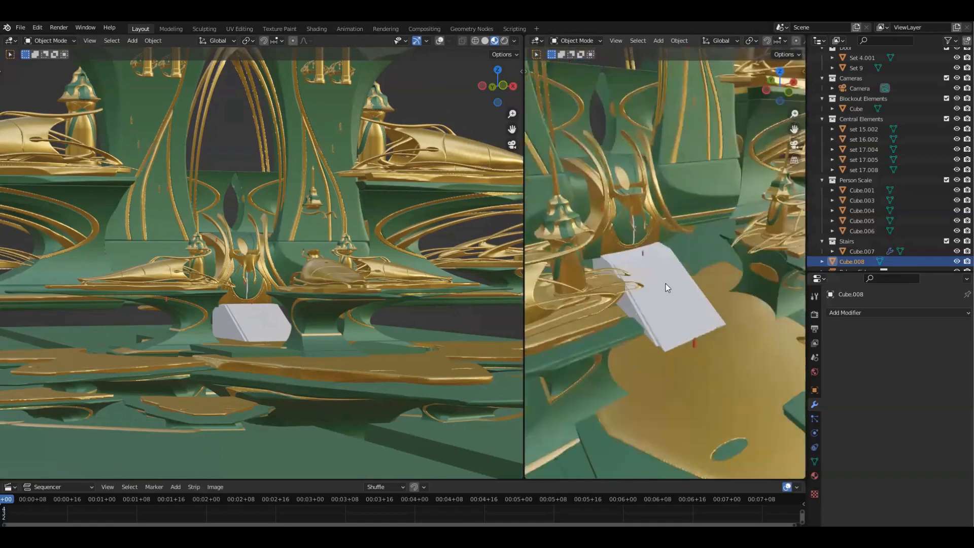
middle_drag(750, 289, 624, 287)
key(Tab)
key(Tab)
key(ctrl+1)
key(ctrl+z)
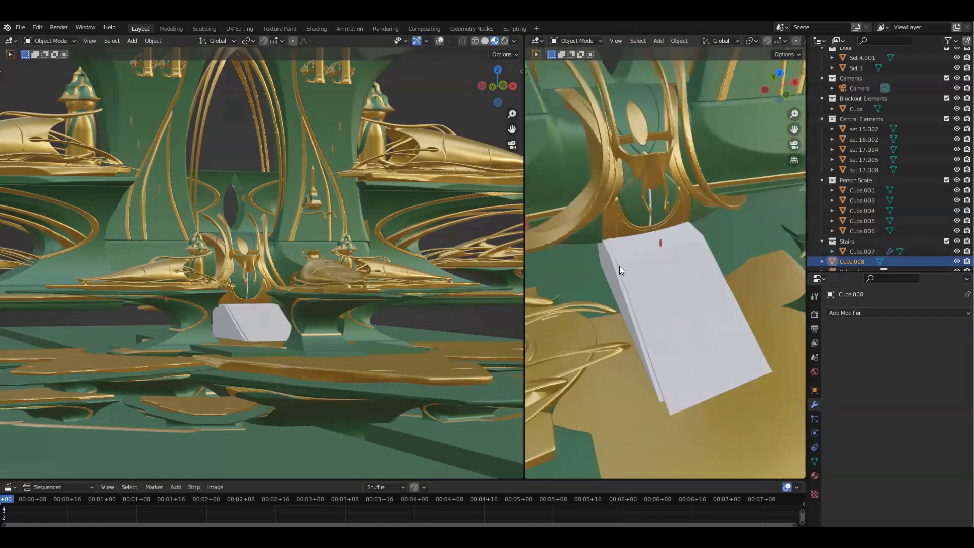
Step: In Edit Mode, add two unslid lengthwise loop cuts to the sloped support under the stairs
click(638, 314)
middle_drag(641, 323, 669, 288)
key(Tab)
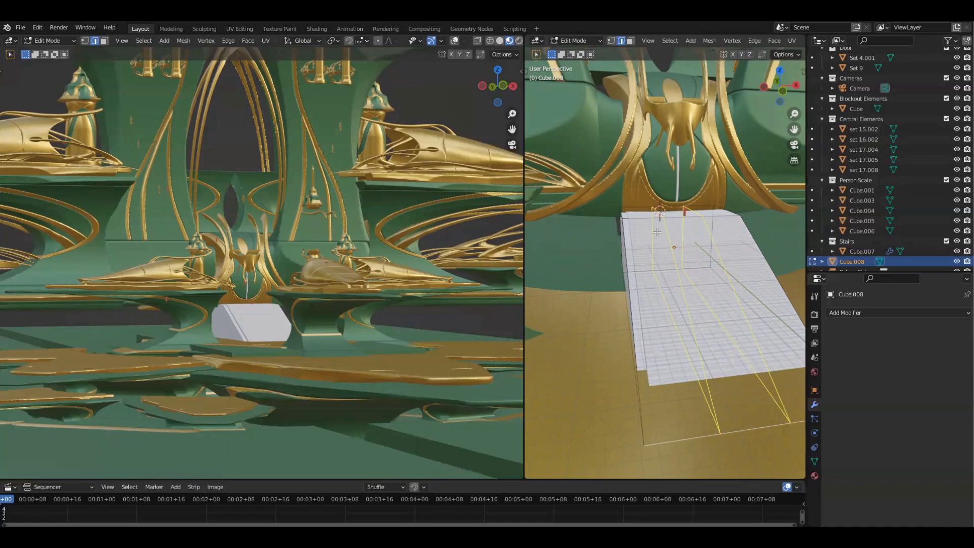
click(657, 232)
right_click(657, 232)
middle_drag(657, 232, 734, 268)
Step: Set the pivot to Median Point and scale the two loop cuts apart along X by about 2.7 towards the support's side edges
key(period)
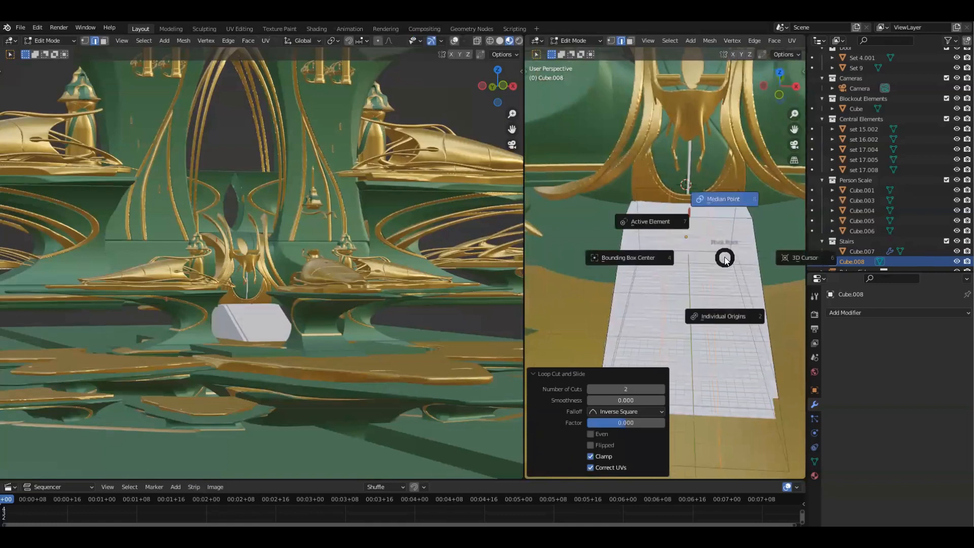
click(726, 198)
middle_drag(725, 198, 737, 250)
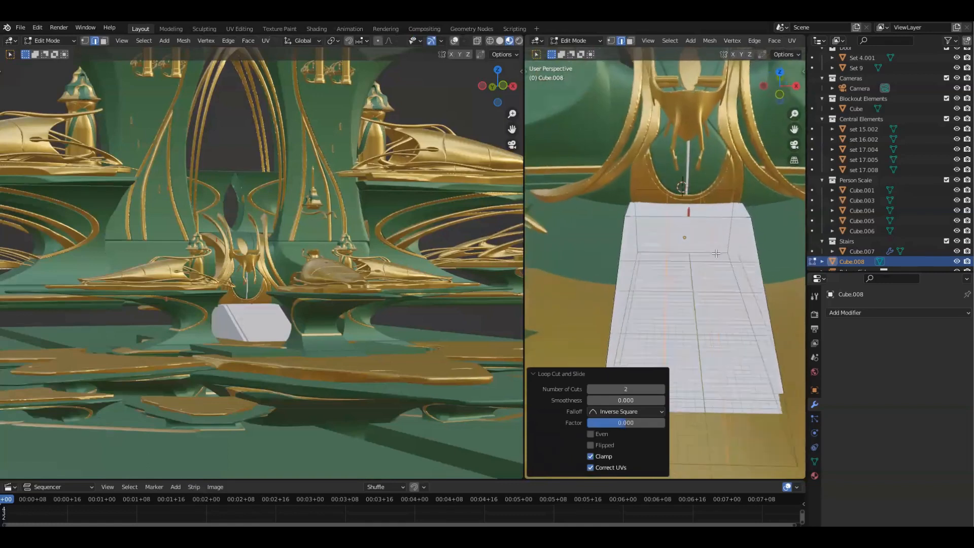
key(s)
key(x)
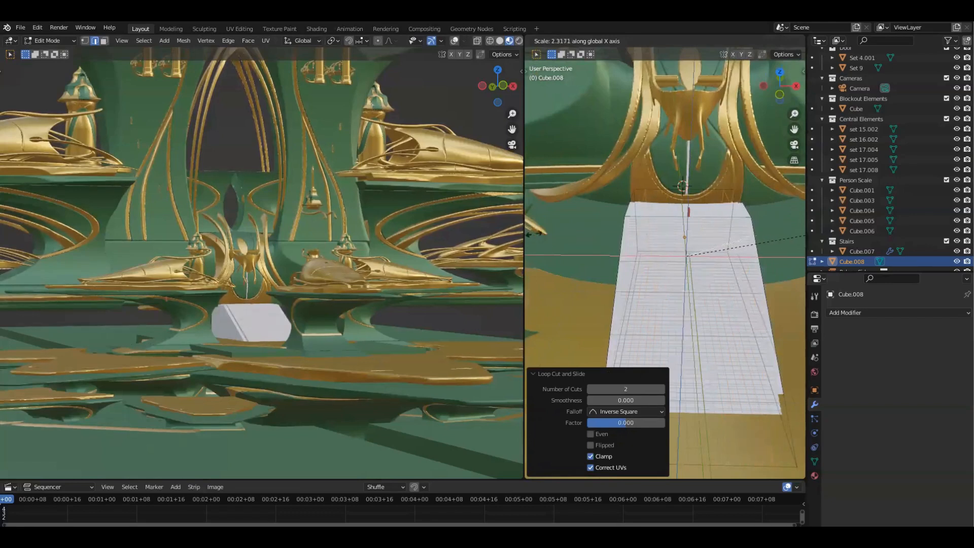
key(Escape)
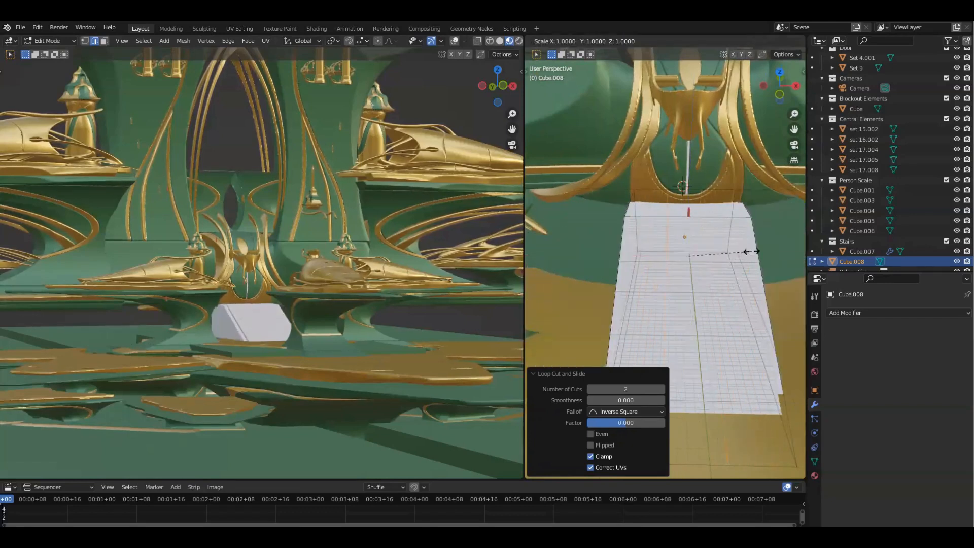
key(x)
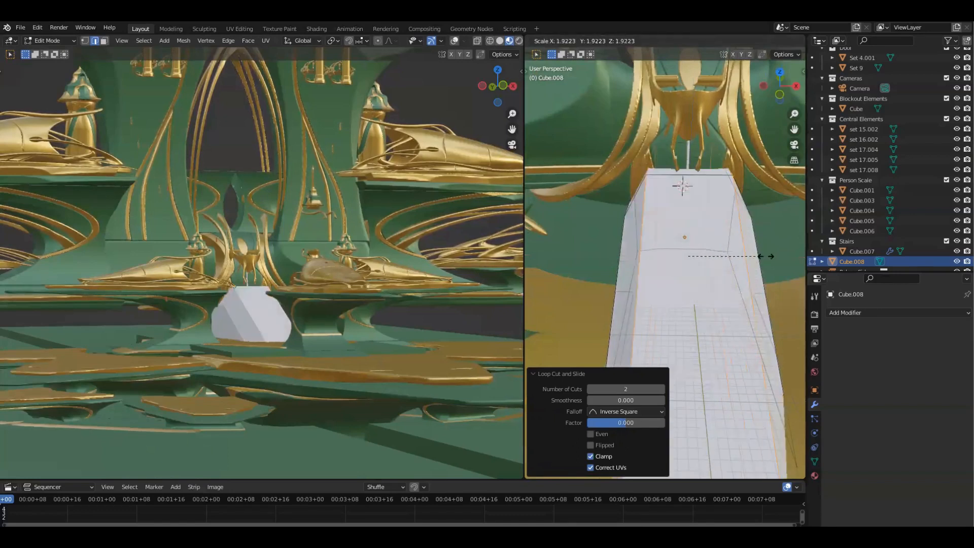
key(Escape)
key(x)
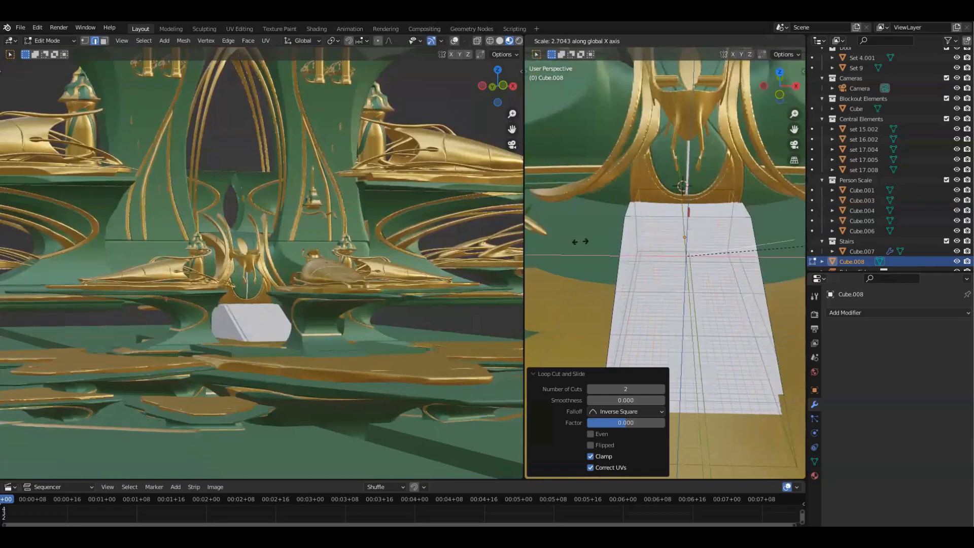
click(584, 241)
Step: Select the two narrow strip faces along the side edges of the support's sloped top
middle_drag(584, 241, 740, 332)
click(616, 224)
click(739, 267)
key(e)
click(738, 229)
key(ctrl+z)
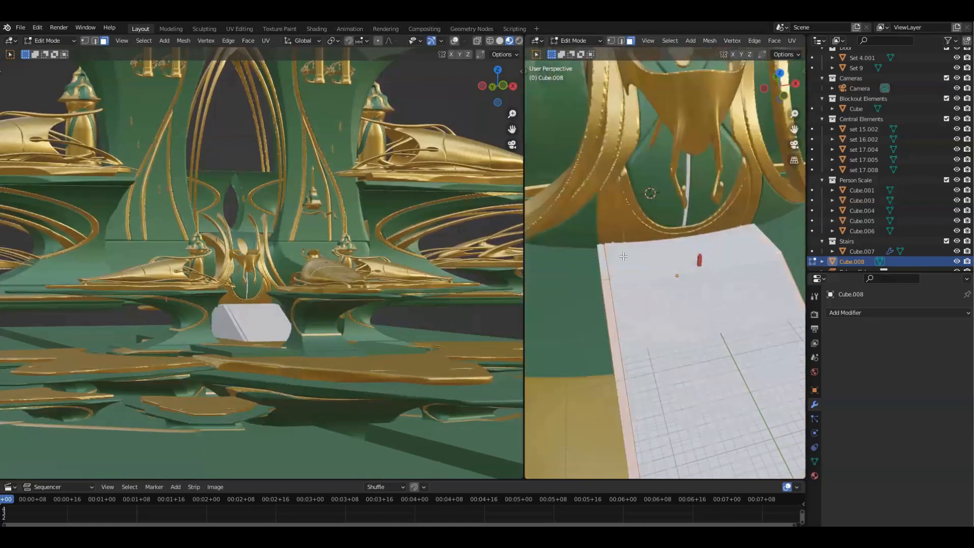
Step: Extrude the two narrow side strips outward about 2.4 m as raised borders along the stairs, and return to Object Mode
middle_drag(685, 300, 709, 281)
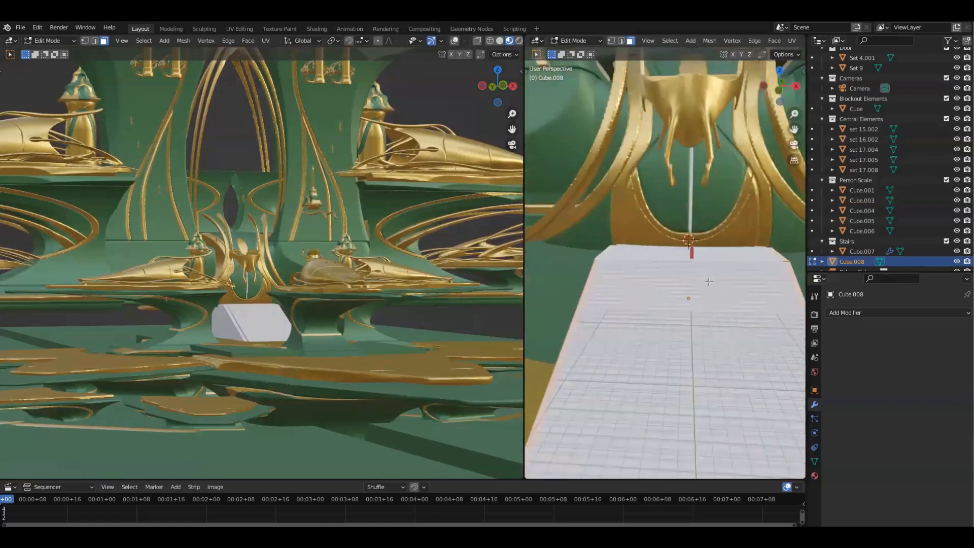
key(e)
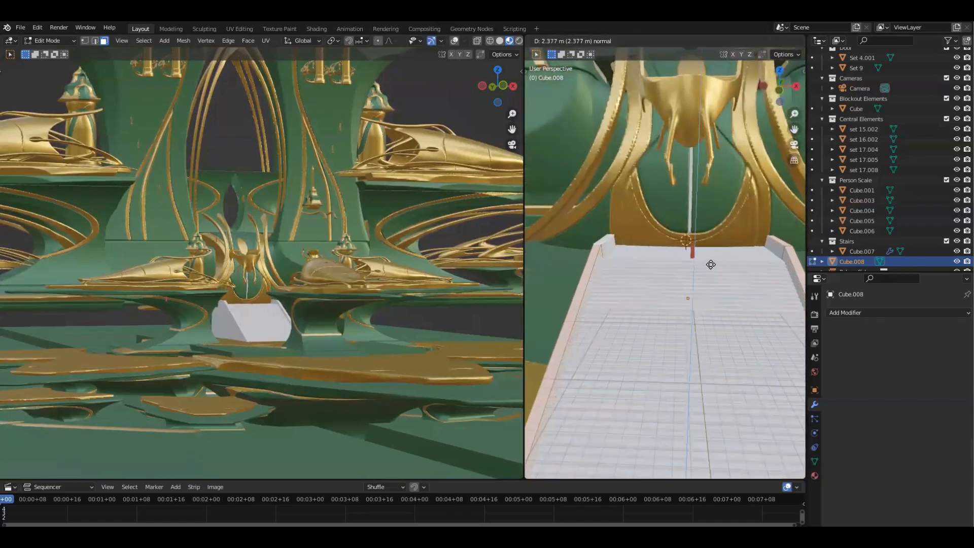
click(707, 267)
middle_drag(707, 267, 727, 295)
key(Tab)
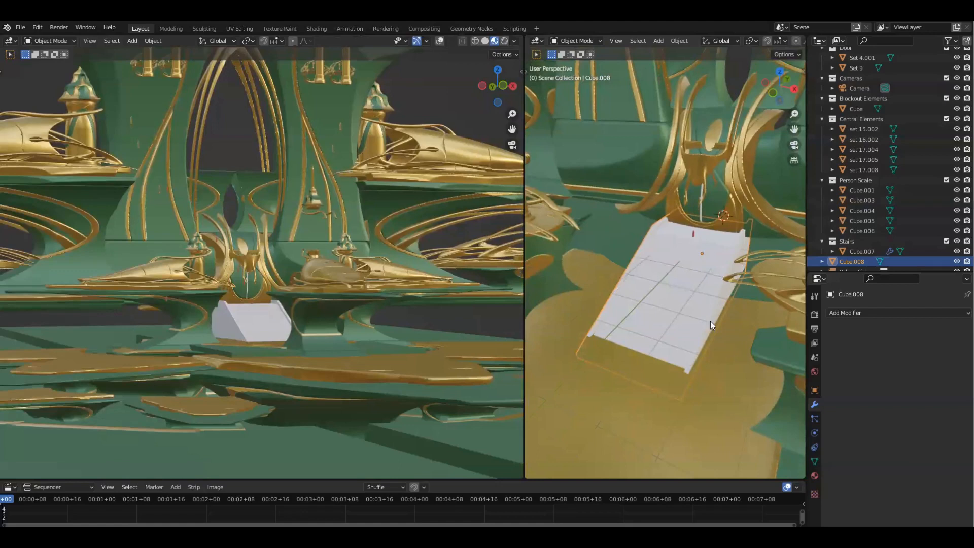
Step: Link the materials of the golden platform set 17.004 to the staircase and its sloped support
shift+click(719, 318)
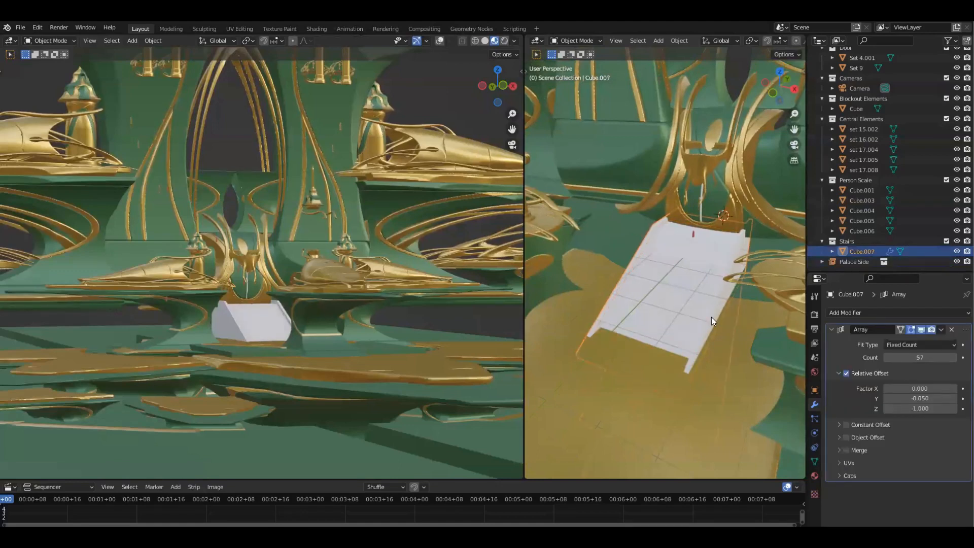
shift+click(741, 388)
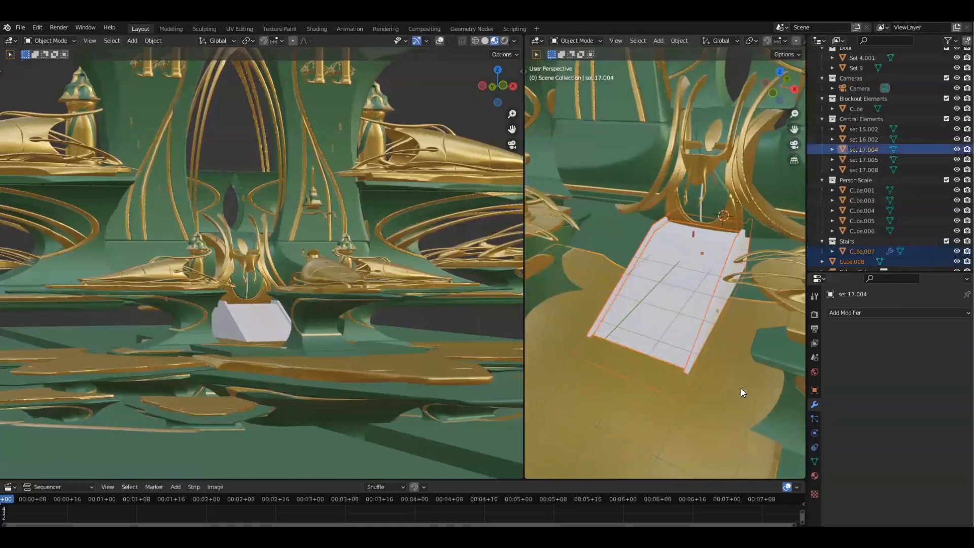
key(ctrl+l)
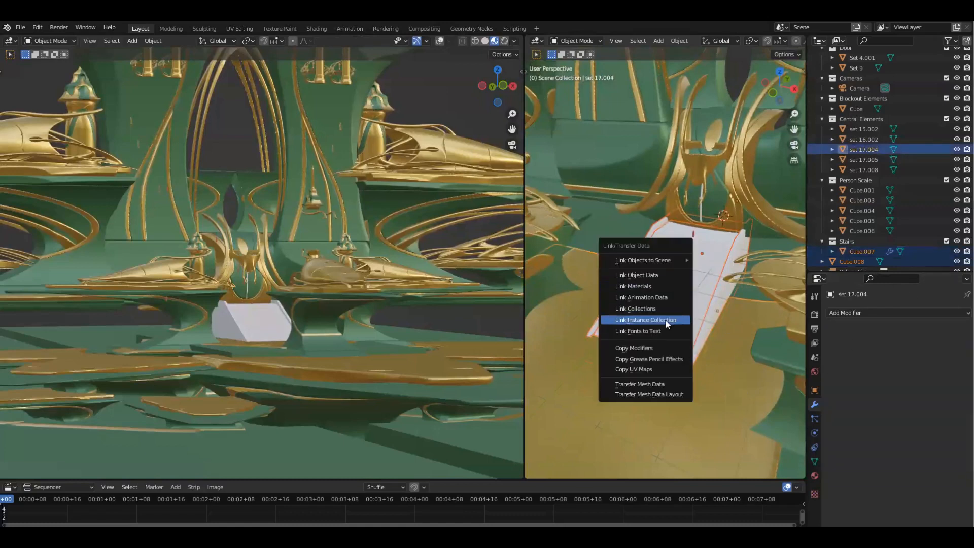
click(647, 287)
middle_drag(670, 287, 693, 288)
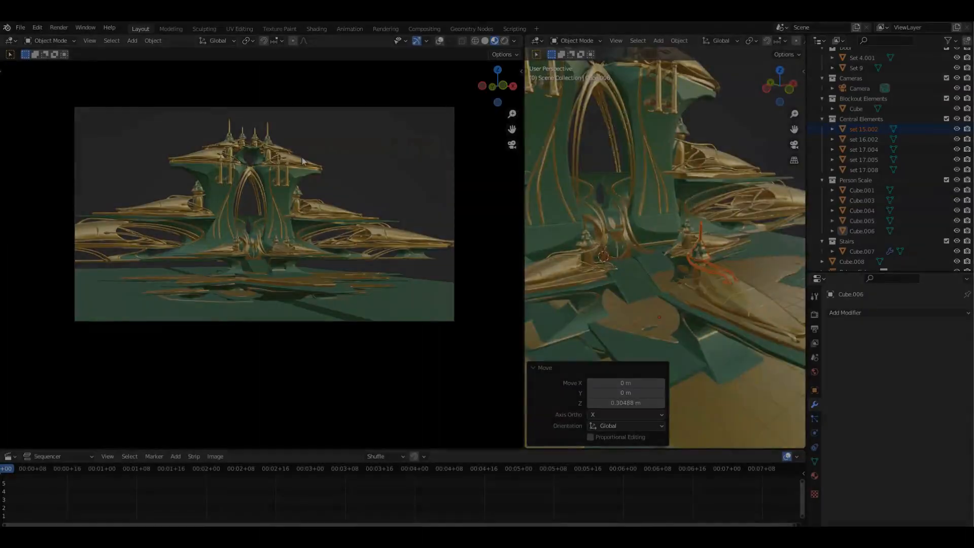
Step: Examine the palace's side instance and central elements up close and from the top orthographic view
scroll(622, 252, up, 3)
middle_drag(622, 252, 644, 253)
click(614, 233)
scroll(614, 234, down, 2)
scroll(796, 229, down, 1)
middle_drag(796, 229, 697, 333)
key(KP_7)
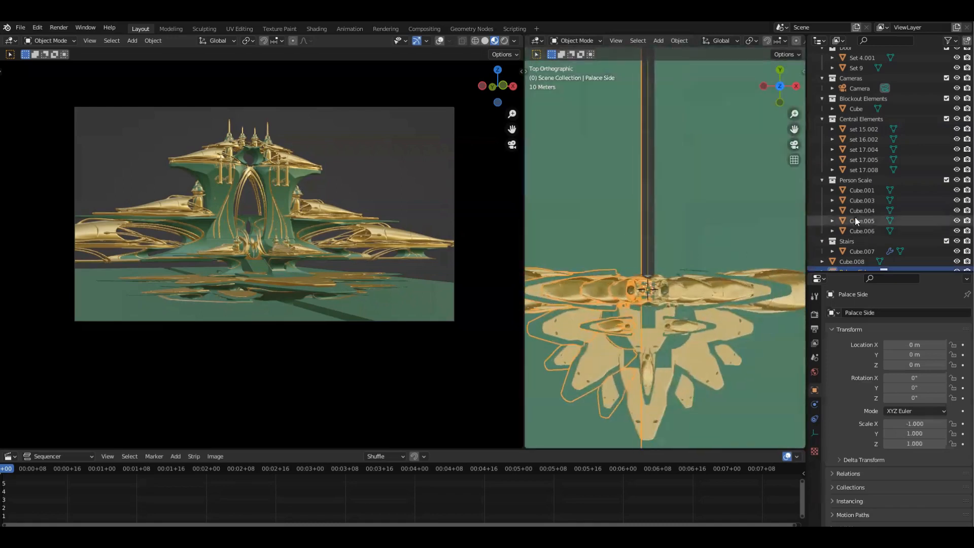
scroll(856, 218, down, 1)
click(865, 119)
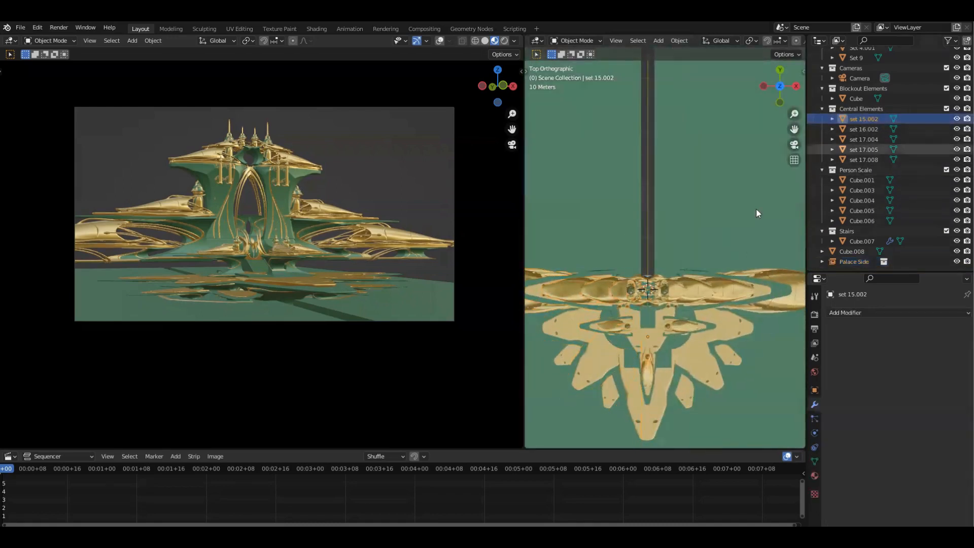
Step: Add a mesh cube at the palace centre and scale it up to a large block
key(shift+a)
mouse_move(716, 209)
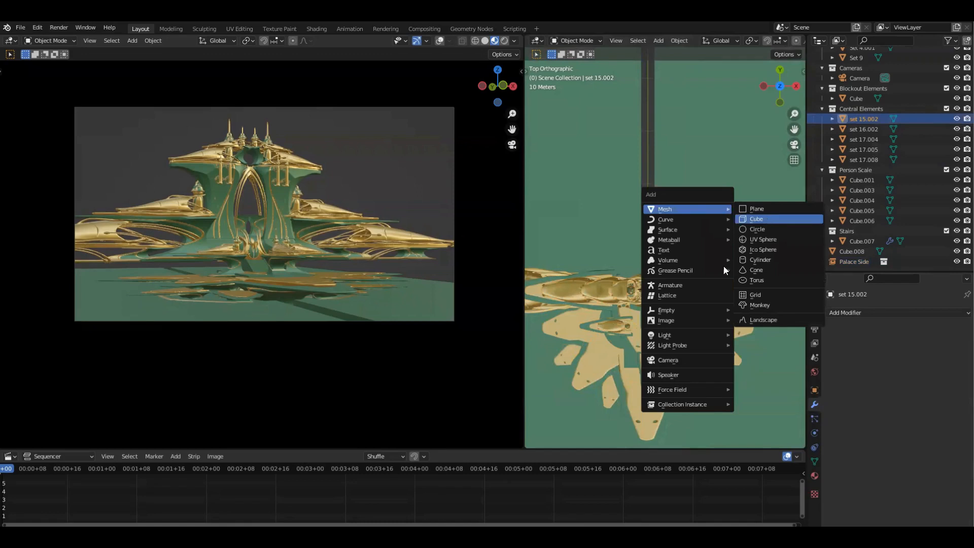
click(756, 219)
key(s)
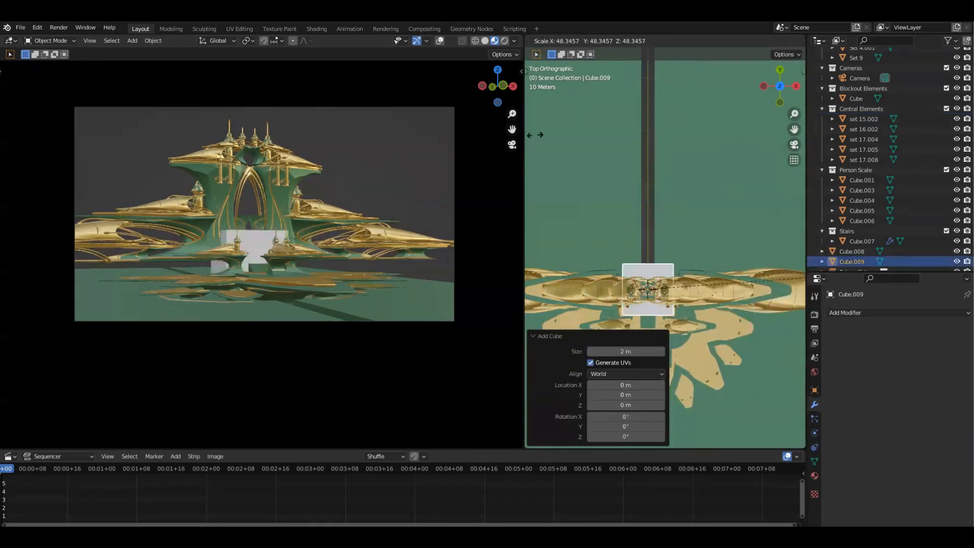
click(548, 191)
key(s)
click(696, 287)
Step: Move the new block about 28.9 m along Y behind the palace and stretch it widely along X
key(g)
key(y)
click(689, 272)
scroll(682, 273, down, 4)
key(s)
key(x)
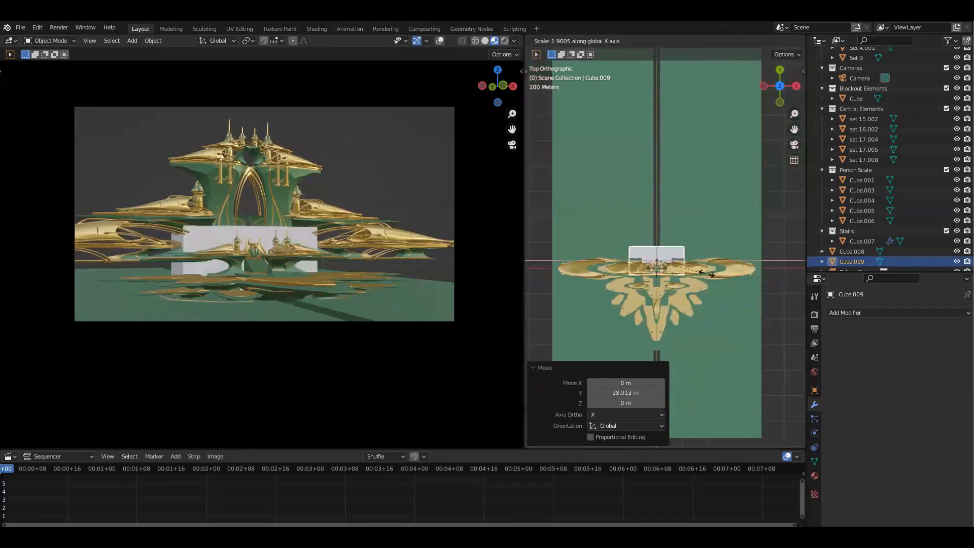
click(770, 284)
Step: Lower the block about 56 m along Z and scale it by about 1.42 along X to span the palace's width
middle_drag(693, 305, 682, 238)
key(g)
key(x)
key(z)
click(680, 196)
key(s)
key(x)
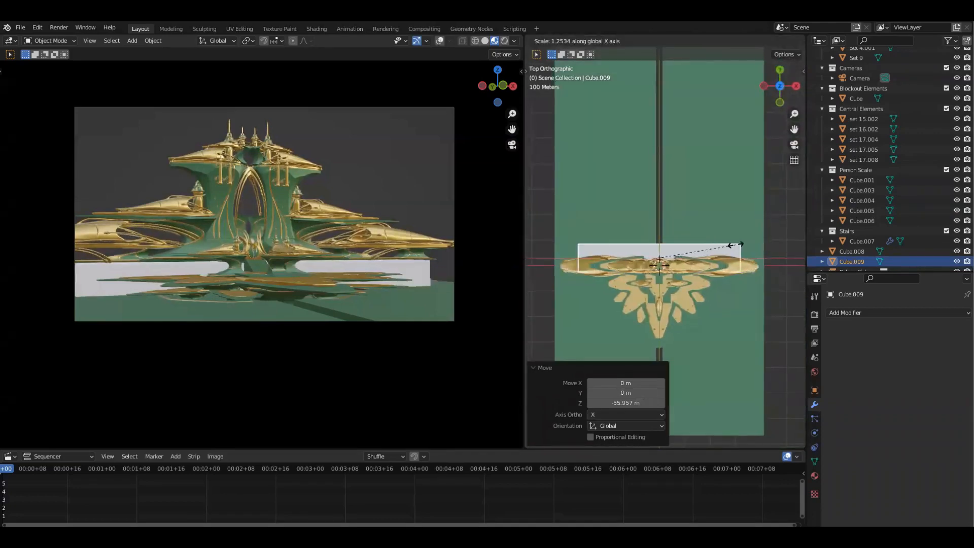
click(740, 248)
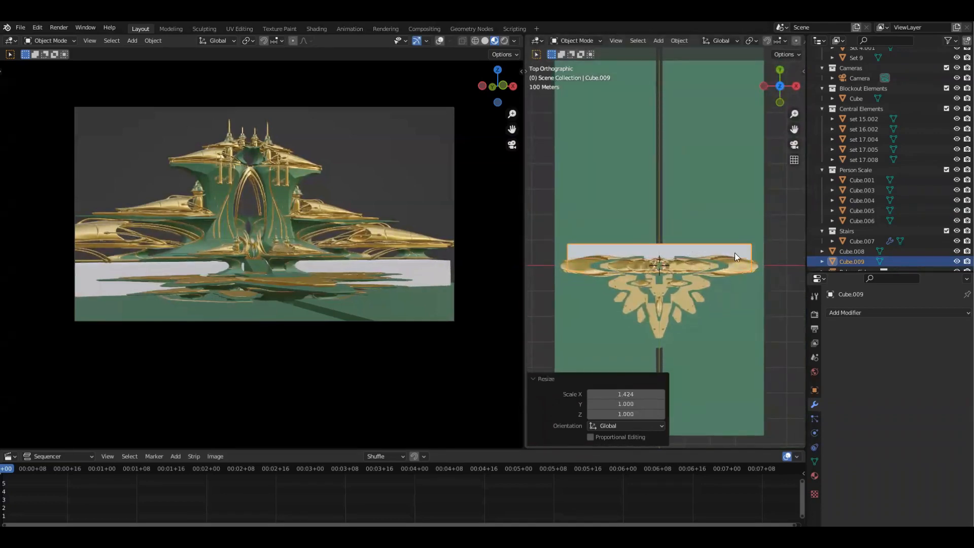
Step: In Edit Mode, shift the wide block's geometry along Y under the palace and return to Object Mode
middle_drag(670, 293, 740, 286)
key(Tab)
key(g)
key(y)
click(668, 273)
key(Tab)
Step: Link the green ground object's materials to the wide block and clear the selection
middle_drag(695, 249, 726, 288)
shift+click(751, 293)
key(ctrl+l)
click(749, 292)
click(775, 190)
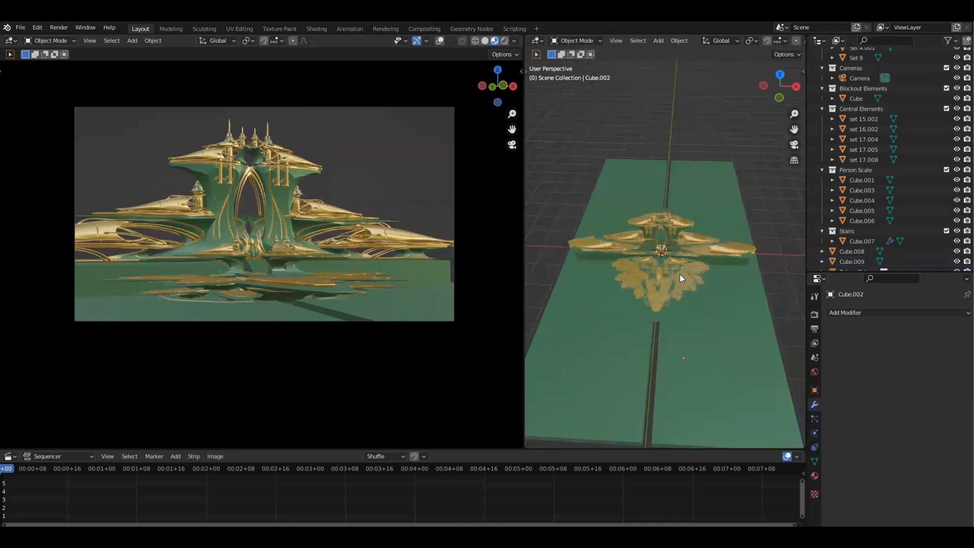
middle_drag(680, 275, 608, 304)
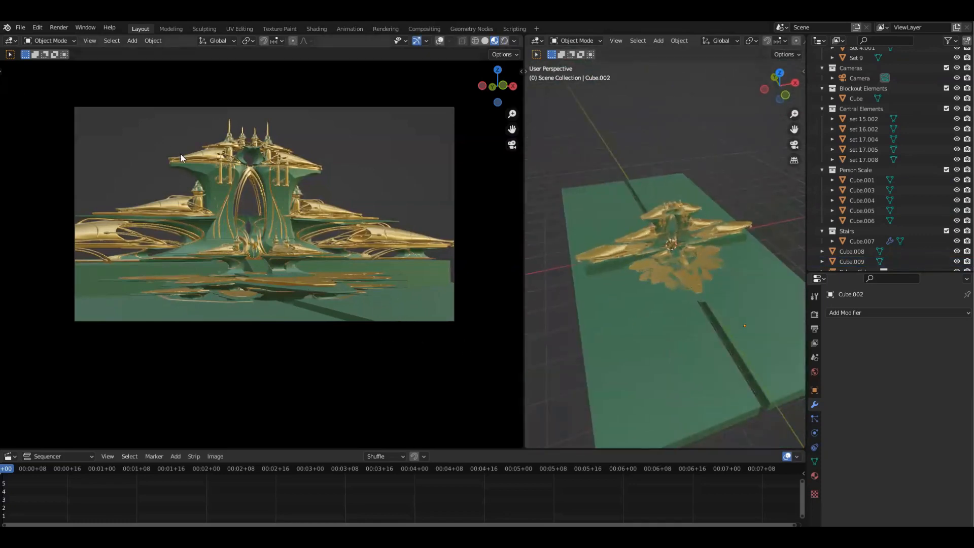
middle_drag(584, 221, 528, 263)
scroll(632, 319, up, 3)
middle_drag(632, 318, 631, 326)
middle_drag(655, 330, 663, 280)
scroll(665, 298, up, 2)
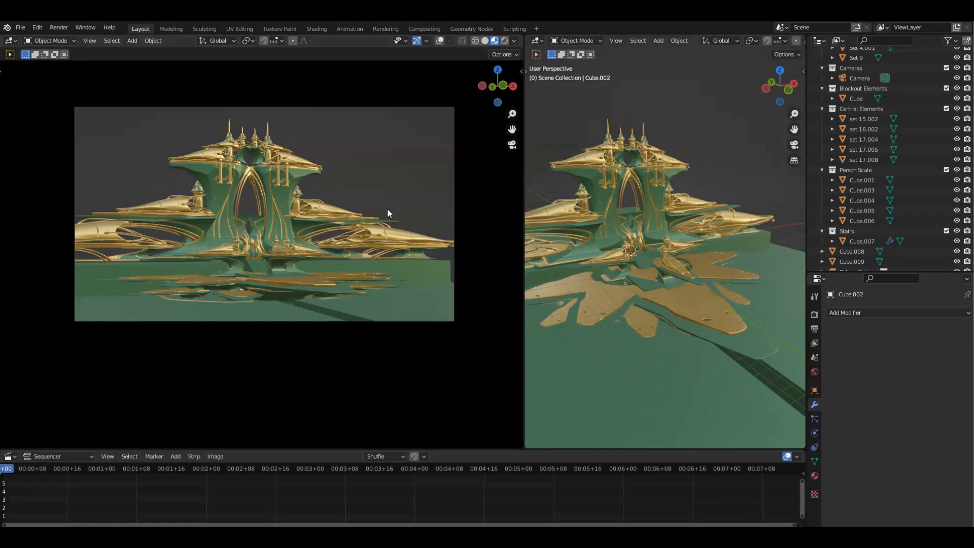
Step: Change the sequencer area to the Shader Editor, enlarge it, and show the World nodes
click(10, 456)
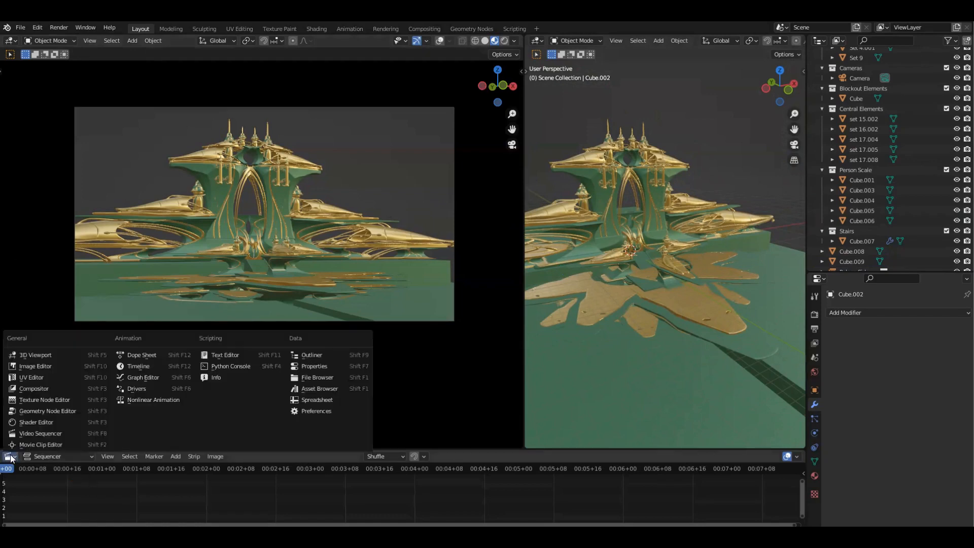
click(55, 424)
drag(115, 449, 121, 386)
click(63, 394)
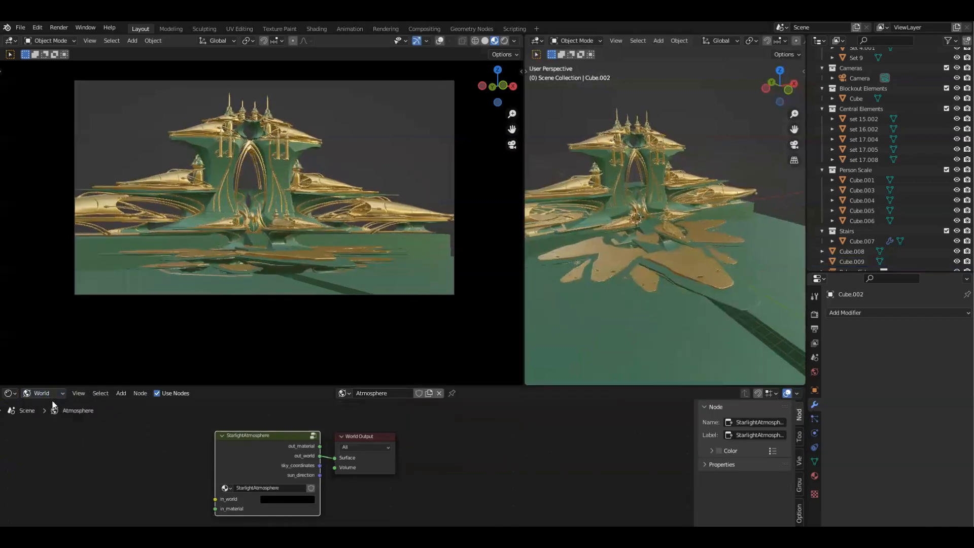
scroll(181, 443, down, 1)
Step: Delete the StarlightAtmosphere node from the world node tree
drag(188, 421, 193, 471)
drag(210, 426, 290, 477)
scroll(425, 495, up, 1)
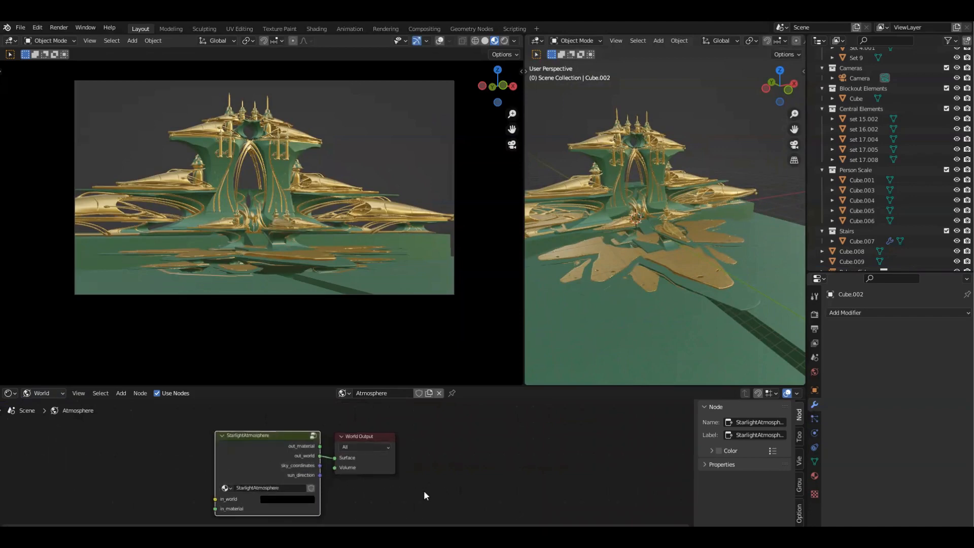
middle_drag(425, 496, 457, 485)
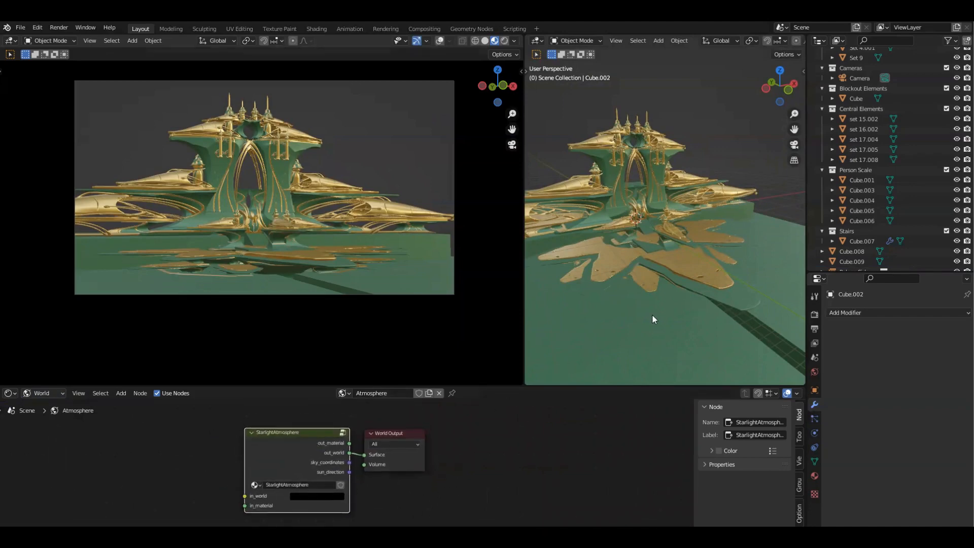
key(x)
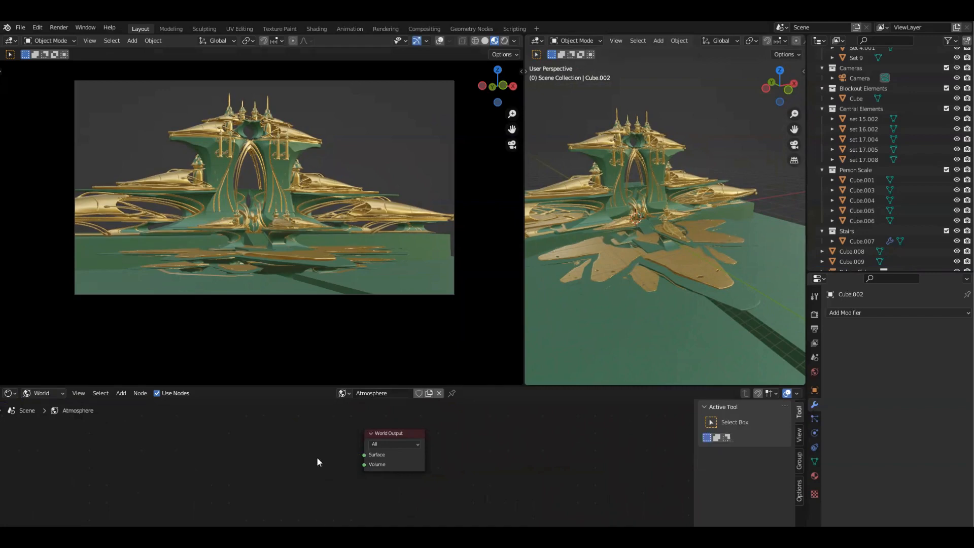
Step: Add a Sky Texture node and connect its Color output to the World Output's Surface input
scroll(324, 467, up, 1)
middle_drag(444, 455, 467, 464)
key(shift+a)
text(n)
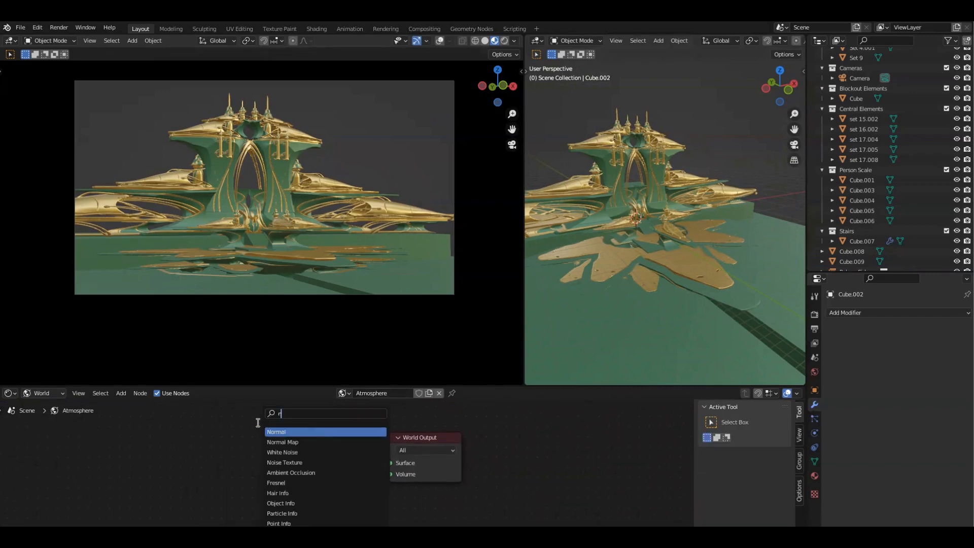
text(s)
key(BackSpace)
key(BackSpace)
text(sky)
key(Return)
click(260, 424)
drag(337, 441, 391, 463)
Step: Set the render engine to Cycles with GPU Compute as the device
scroll(461, 437, down, 2)
shift+middle_drag(399, 225, 379, 243)
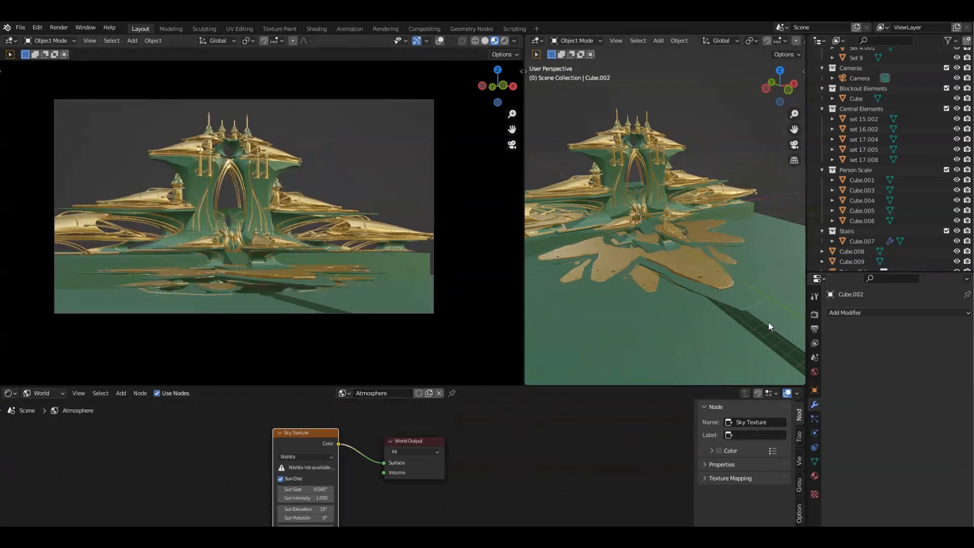
click(815, 315)
click(904, 314)
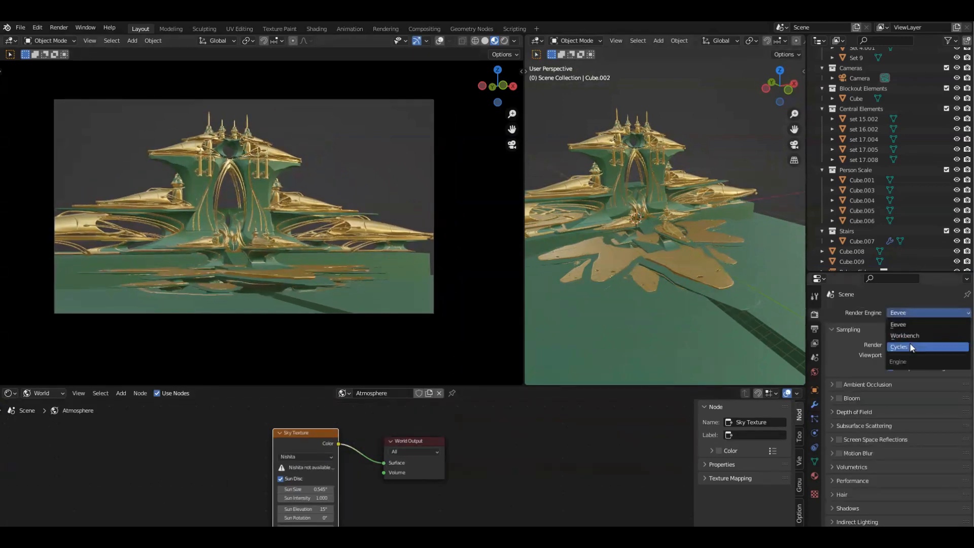
click(909, 345)
click(907, 337)
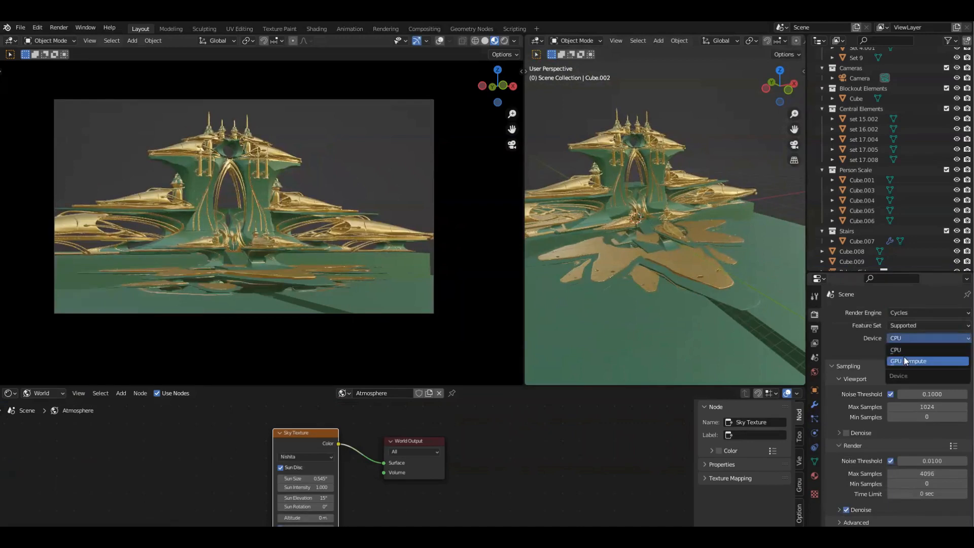
click(906, 361)
Step: Check the Cycles render devices in the system preferences
click(37, 28)
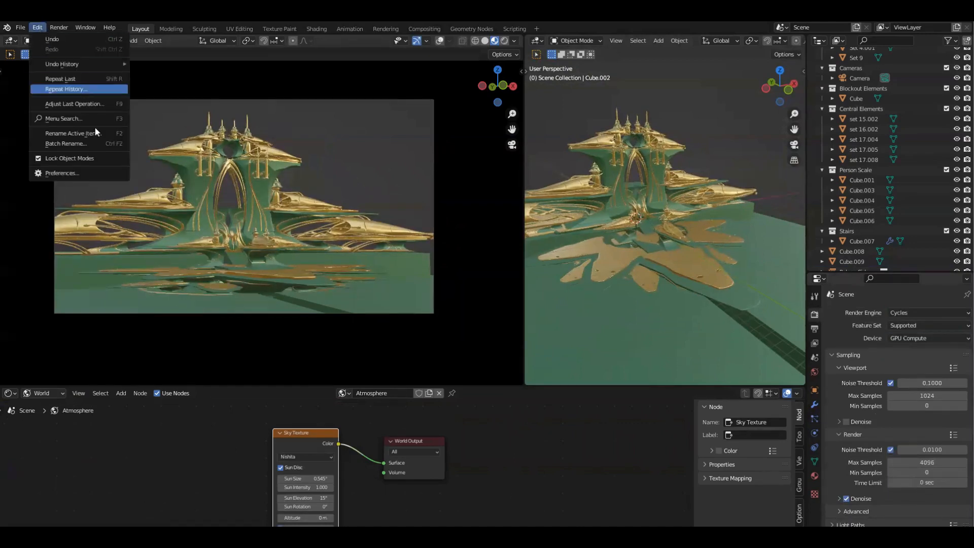
click(56, 173)
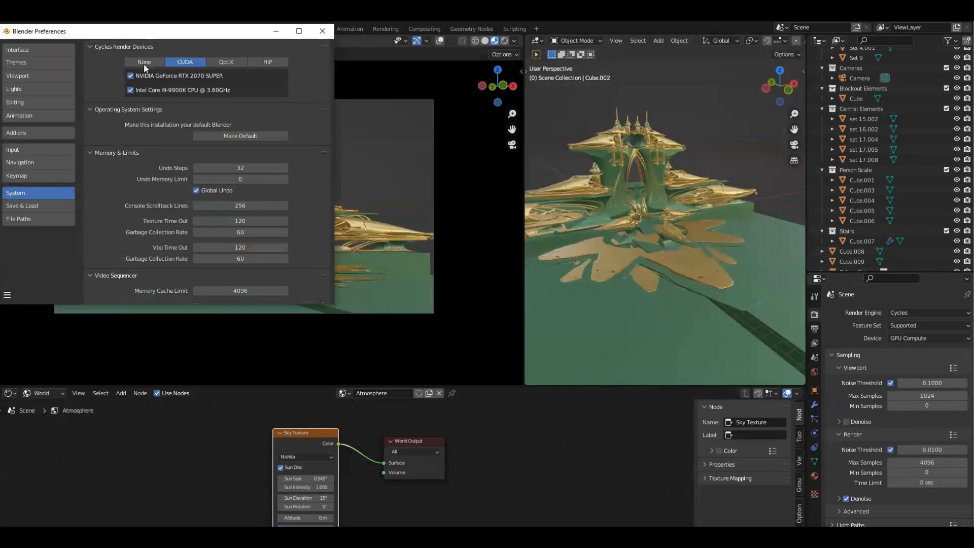
click(321, 34)
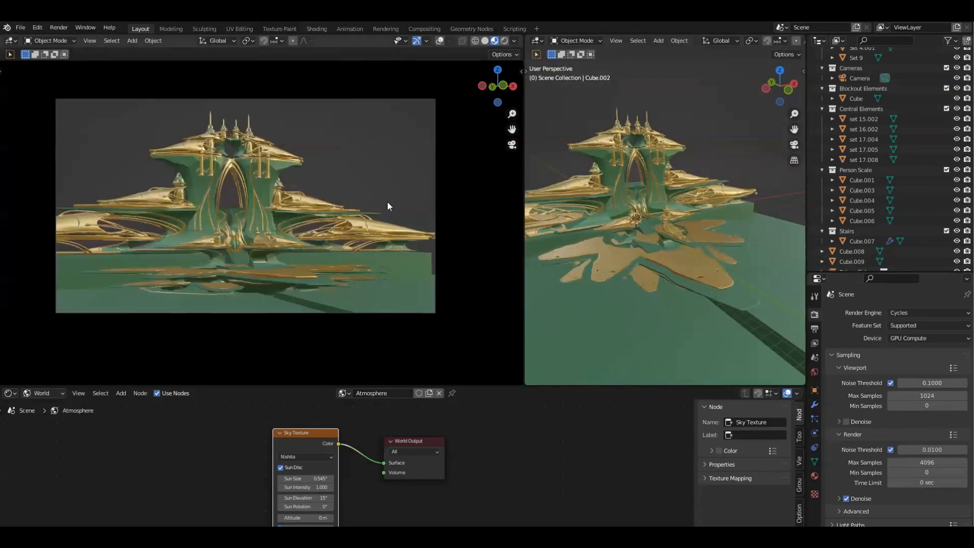
Step: Set the camera viewport's shading to Rendered to preview the palace under the sky lighting
shift+middle_drag(405, 231, 408, 239)
key(z)
click(339, 132)
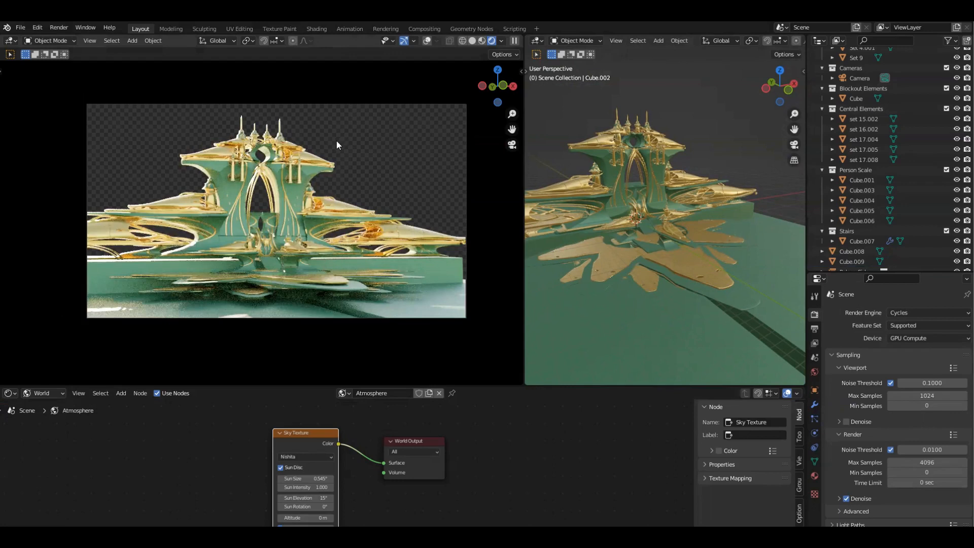
scroll(337, 141, up, 1)
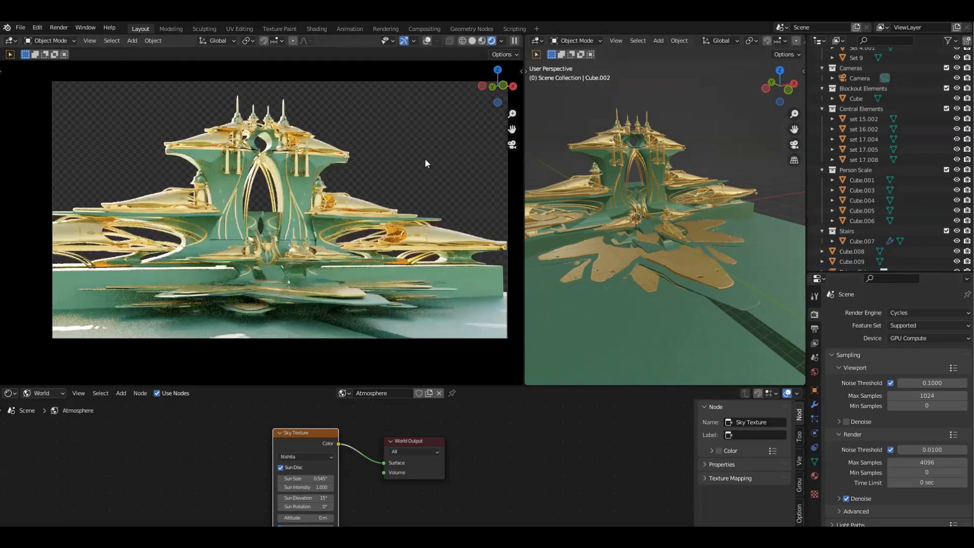
Step: Turn off the Transparent option in the render Film settings
scroll(872, 333, down, 10)
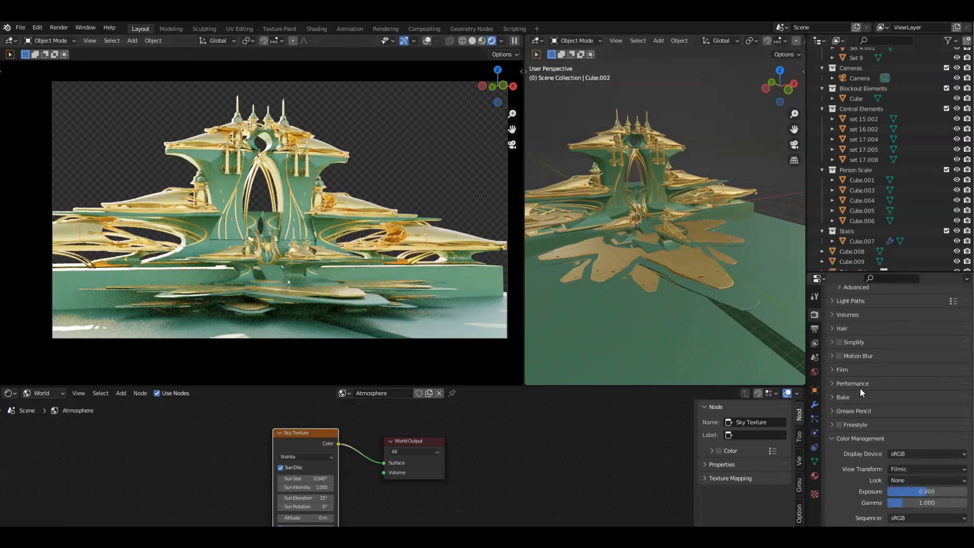
click(832, 370)
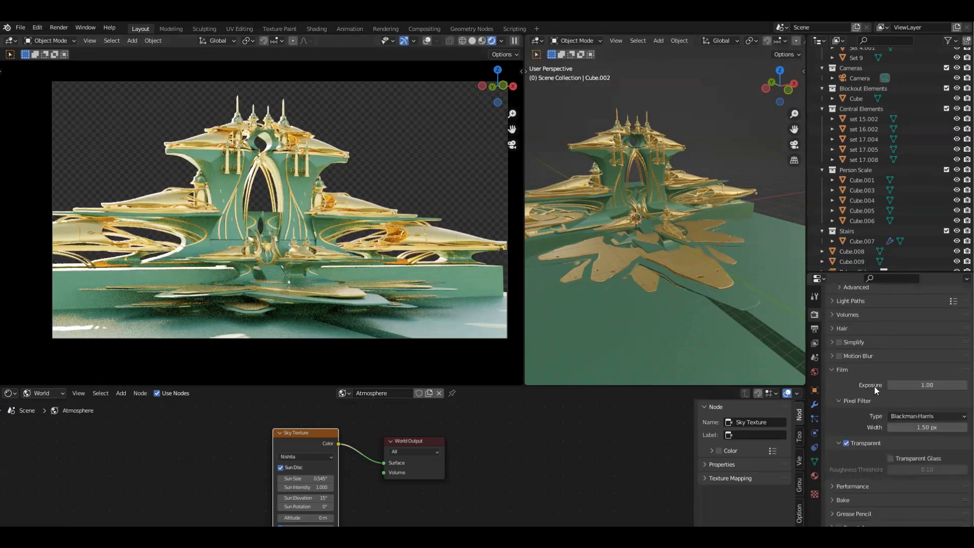
click(846, 444)
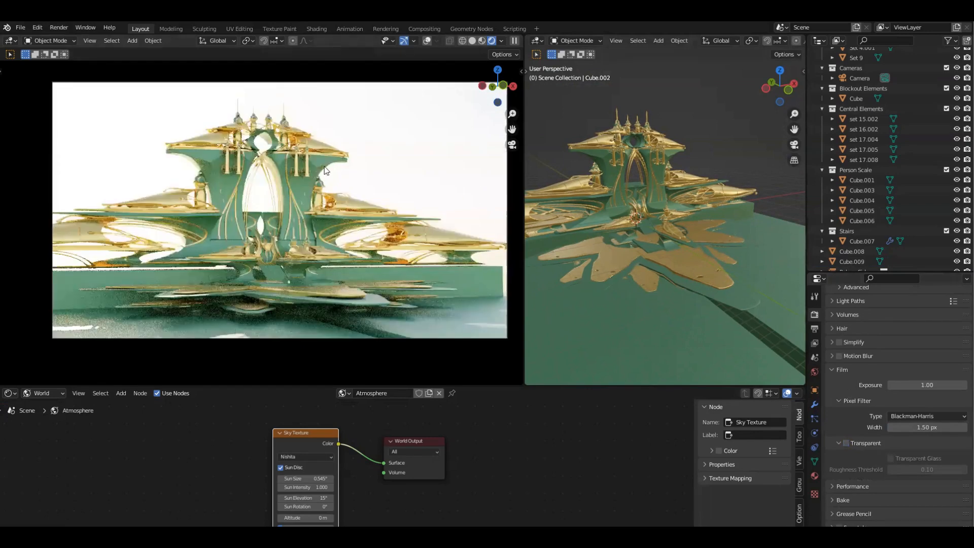
Step: Set the Sky Texture's Sun Size to 1.44°, Sun Intensity to 1.700 and Sun Elevation to -0.9°
middle_drag(424, 453, 478, 420)
scroll(442, 446, up, 1)
scroll(478, 420, up, 1)
drag(368, 425, 317, 437)
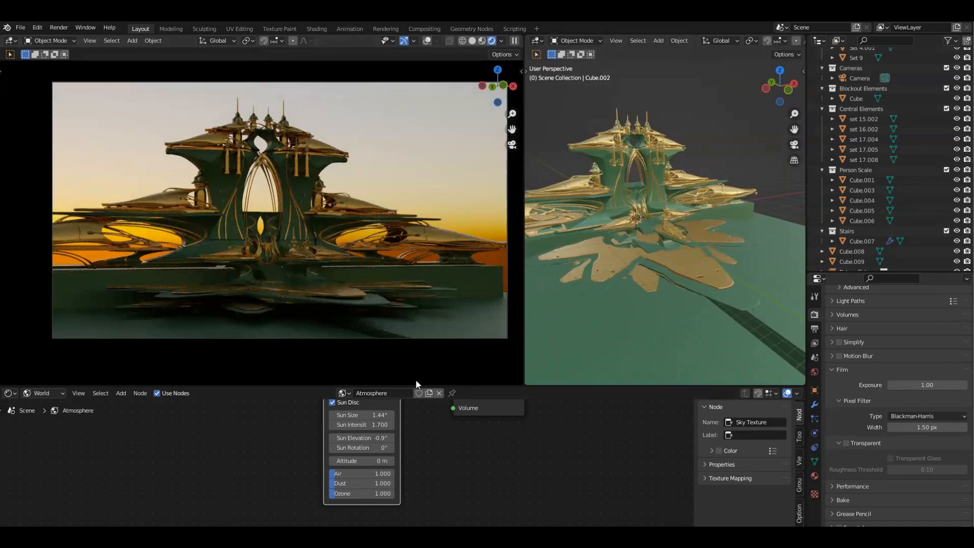
Step: Set the Sky Texture's Sun Elevation to 1.3° and Sun Rotation to 31.5°
middle_drag(445, 445, 446, 464)
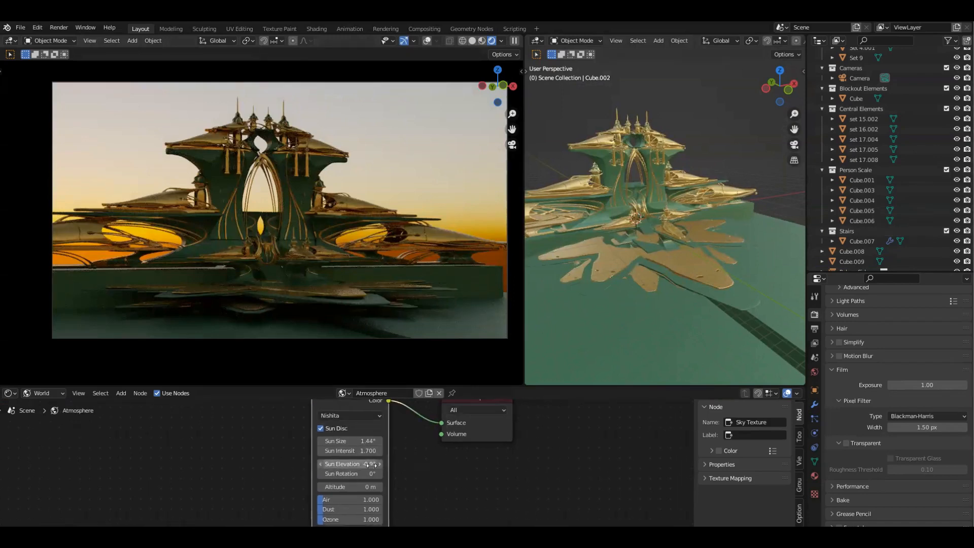
mouse_move(350, 474)
mouse_down()
mouse_move(383, 470)
mouse_move(352, 466)
mouse_up()
click(357, 463)
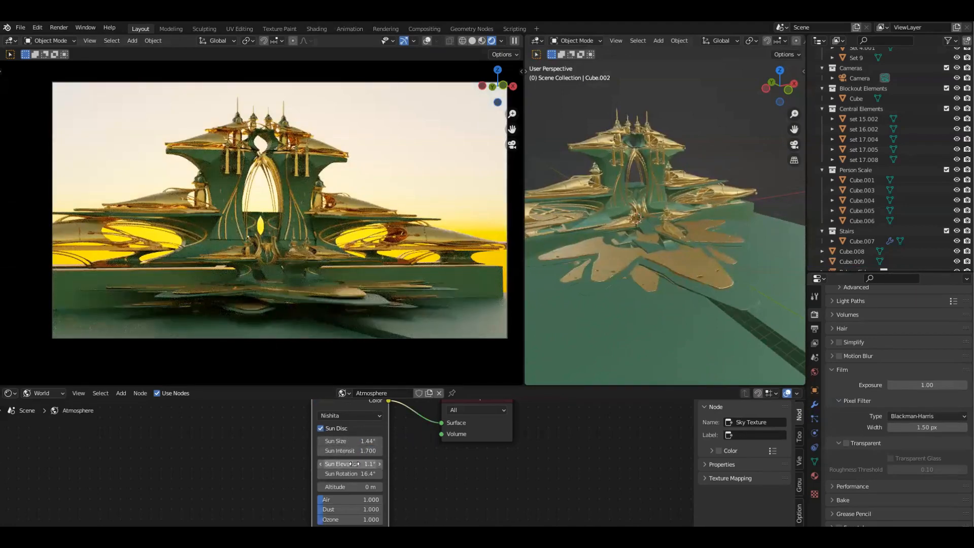
mouse_move(350, 473)
mouse_down()
mouse_move(365, 473)
mouse_move(351, 464)
mouse_up()
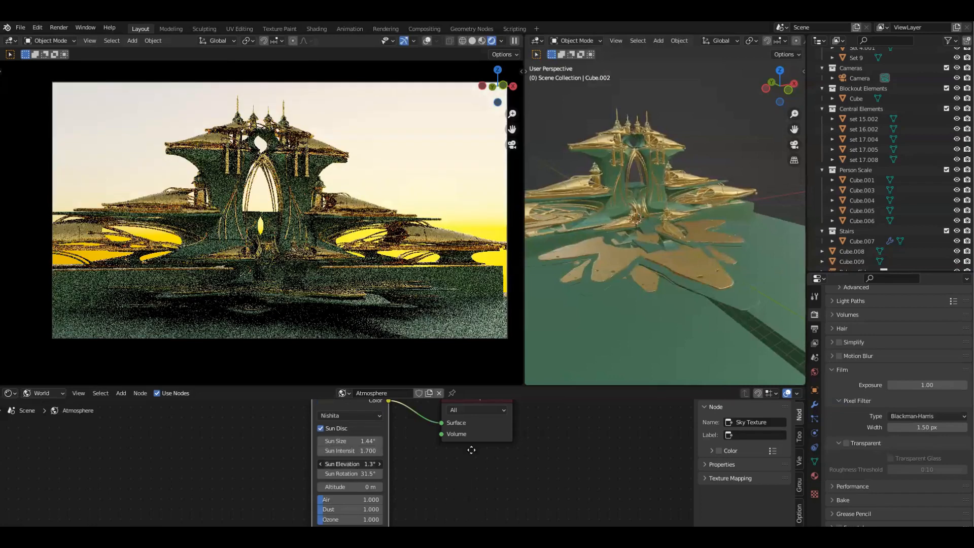
Step: Set the Sky Texture's Air to 2.154, Dust to 2.538 and Ozone to 2.154
middle_drag(344, 459, 347, 417)
drag(332, 458, 334, 478)
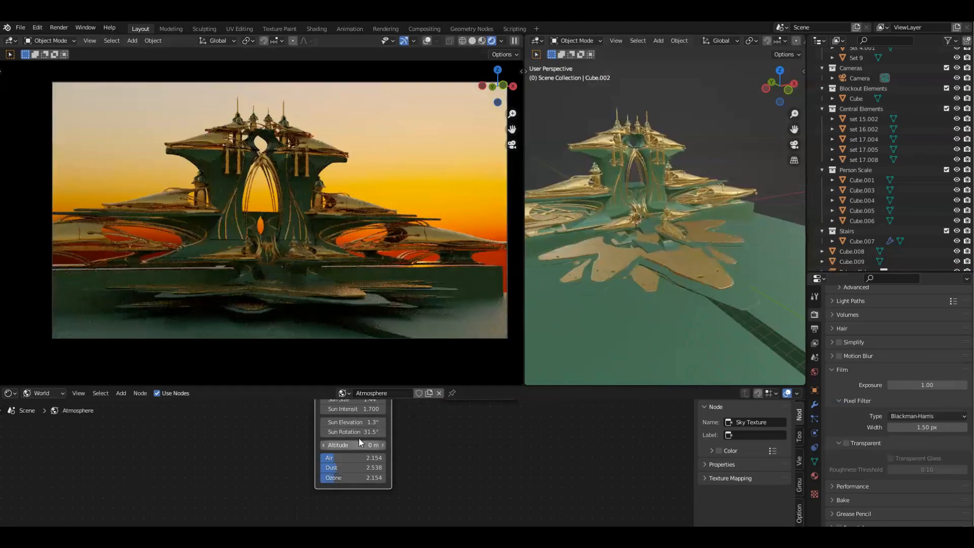
Step: Enlarge the sun disc to a Sun Size of 6.44° and lower the Sun Elevation to 0.9°
middle_drag(444, 433, 442, 465)
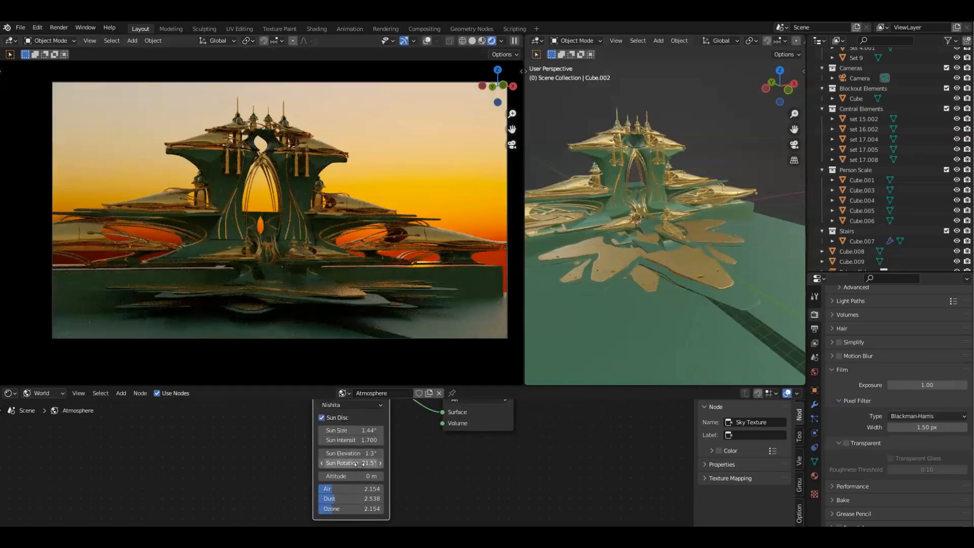
drag(355, 430, 388, 430)
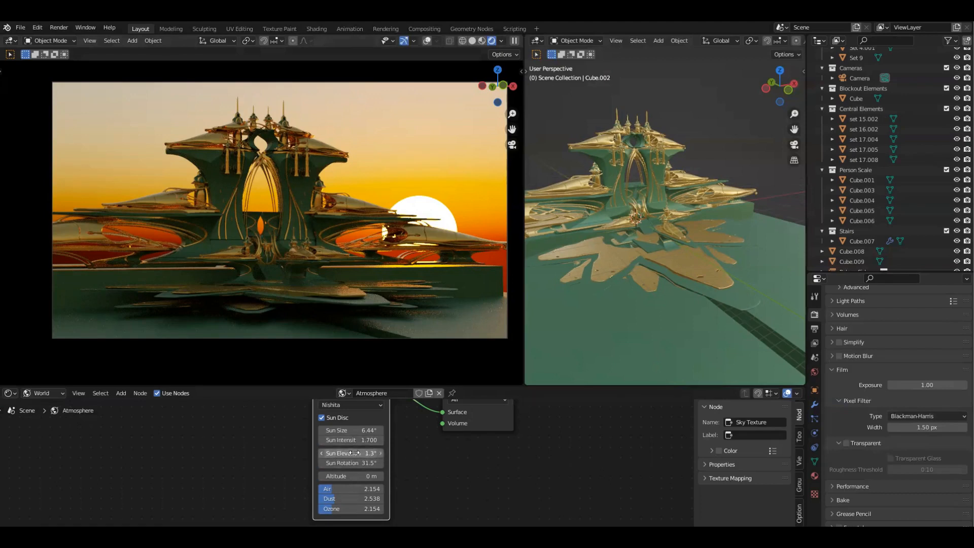
drag(350, 453, 346, 453)
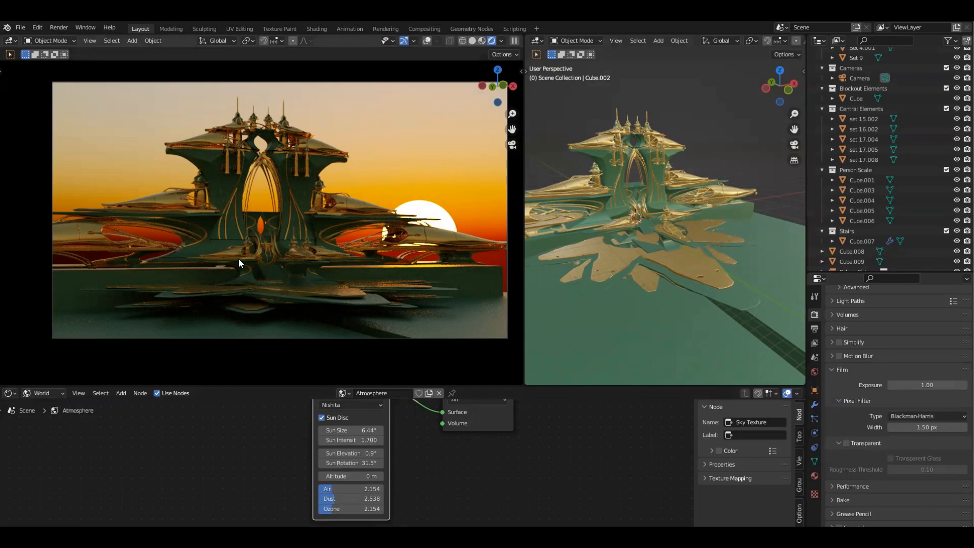
Step: Set the Sky Texture's Altitude to 37 m and widen the node in the shader editor
scroll(307, 430, down, 1)
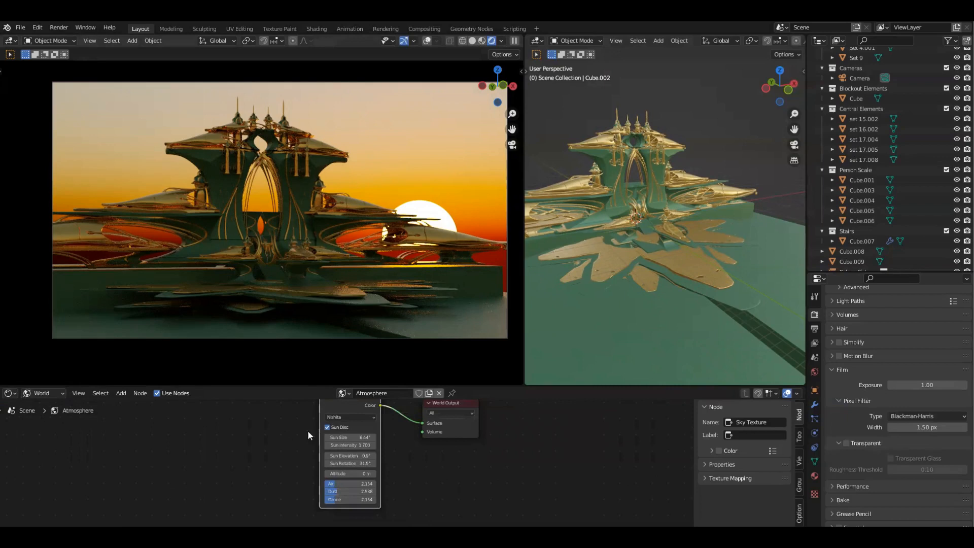
drag(355, 474, 366, 474)
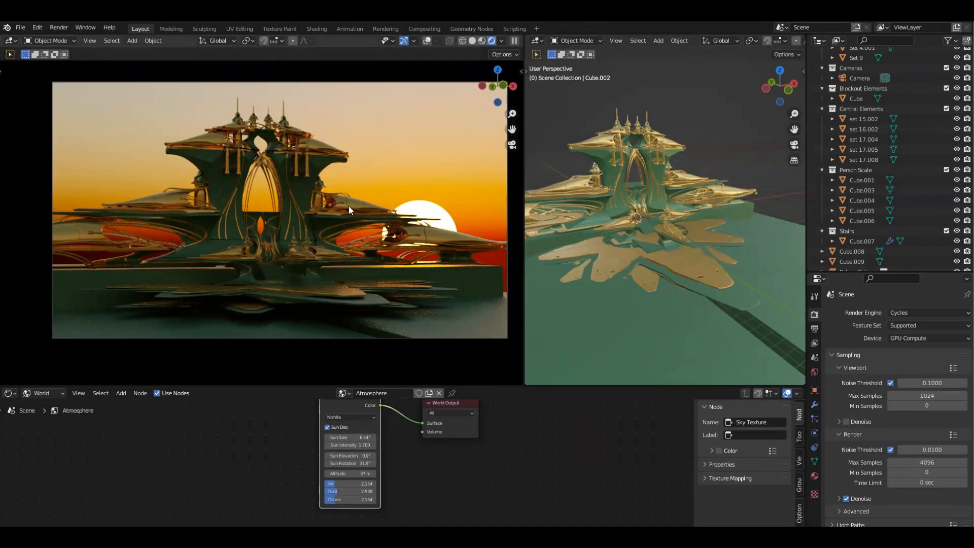
scroll(460, 464, up, 1)
middle_drag(459, 464, 452, 470)
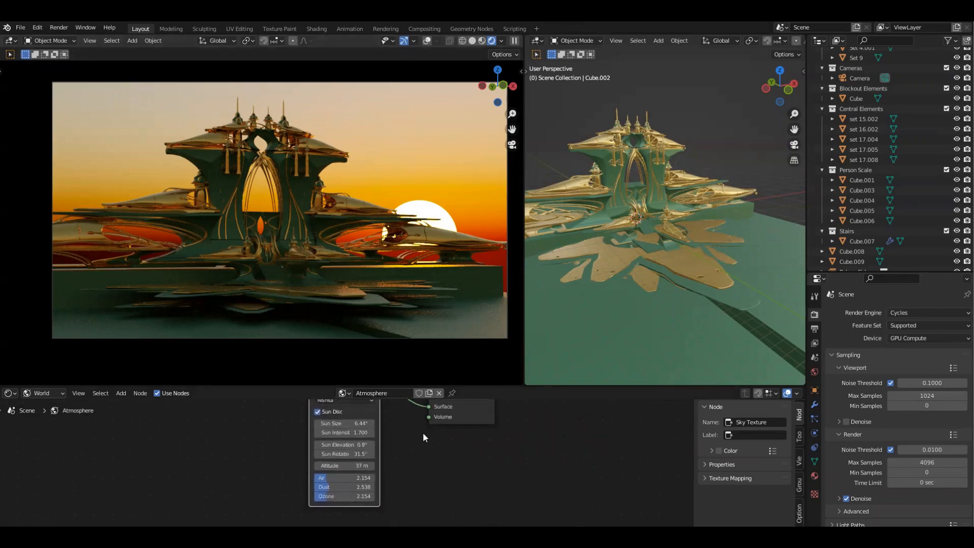
mouse_move(420, 462)
middle_down()
mouse_move(426, 489)
mouse_move(426, 471)
middle_up()
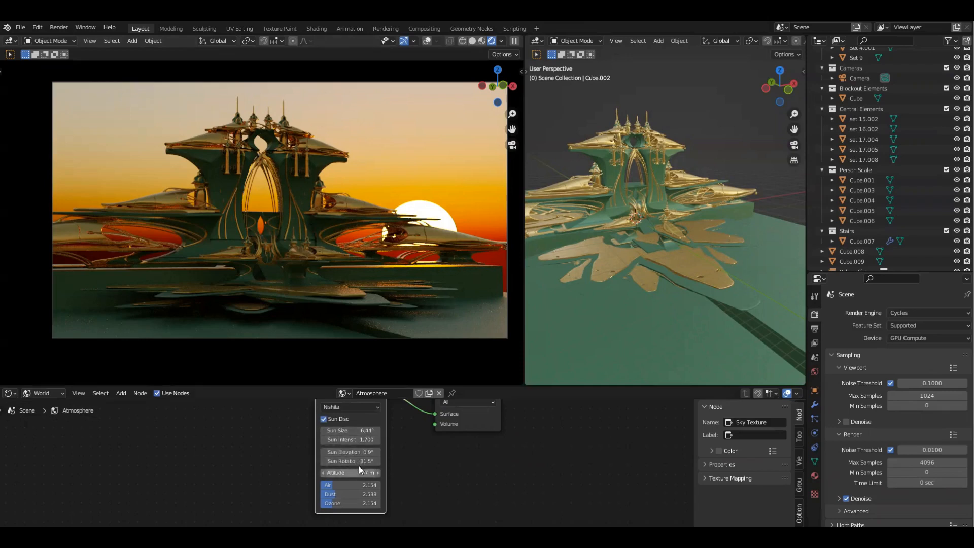
drag(315, 456, 254, 456)
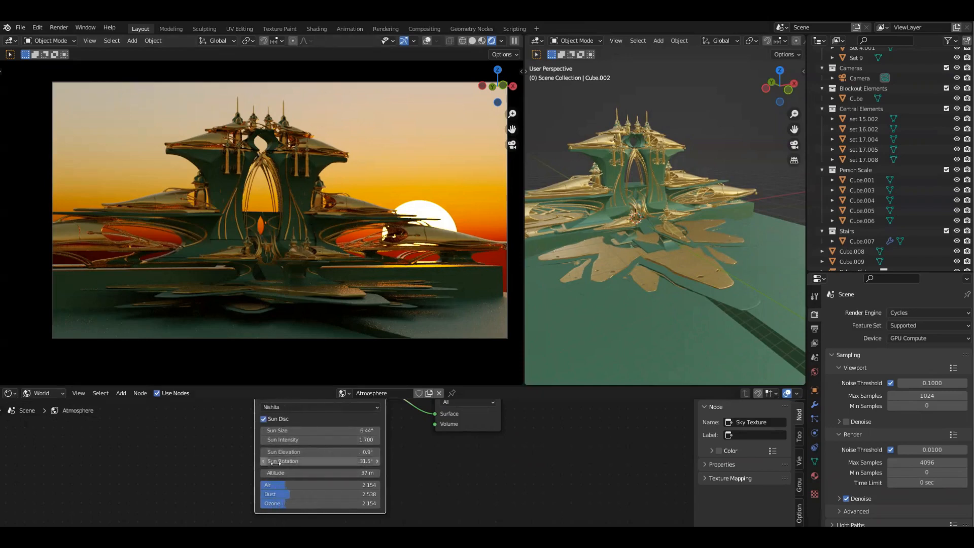
Step: Try several Sun Rotation angles on the Sky Texture, including 28.9°, 108° and 212°, and settle on -245°
middle_drag(641, 268, 654, 284)
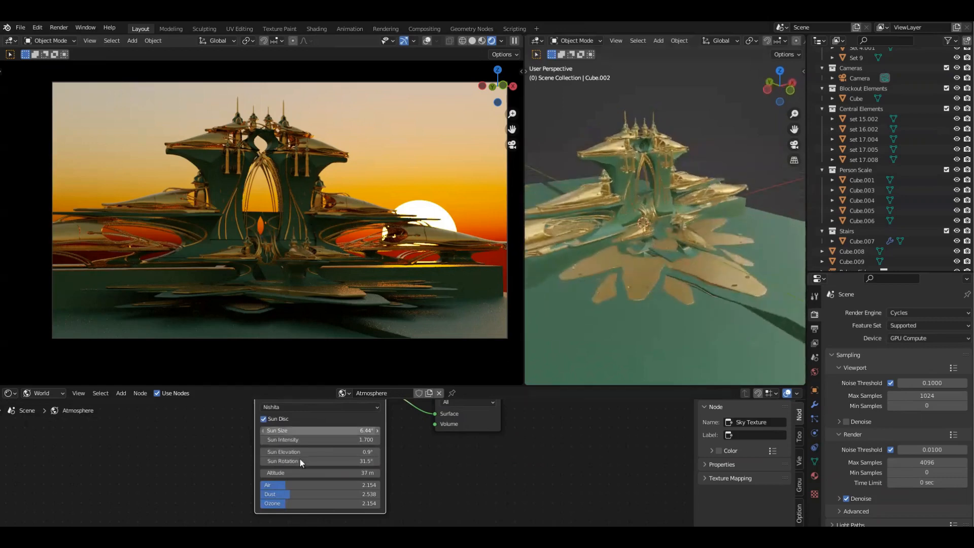
mouse_move(299, 461)
mouse_down()
mouse_move(395, 461)
mouse_move(297, 458)
mouse_up()
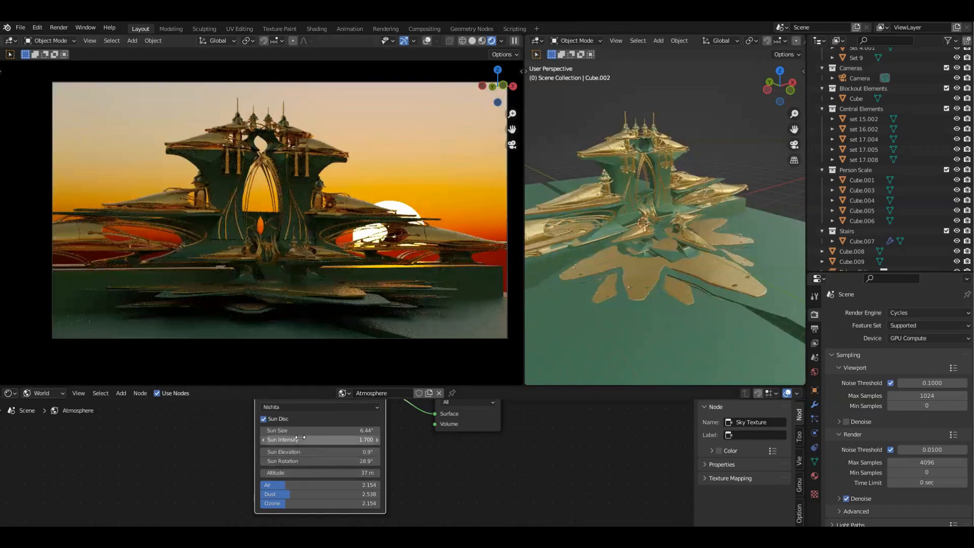
drag(295, 459, 378, 460)
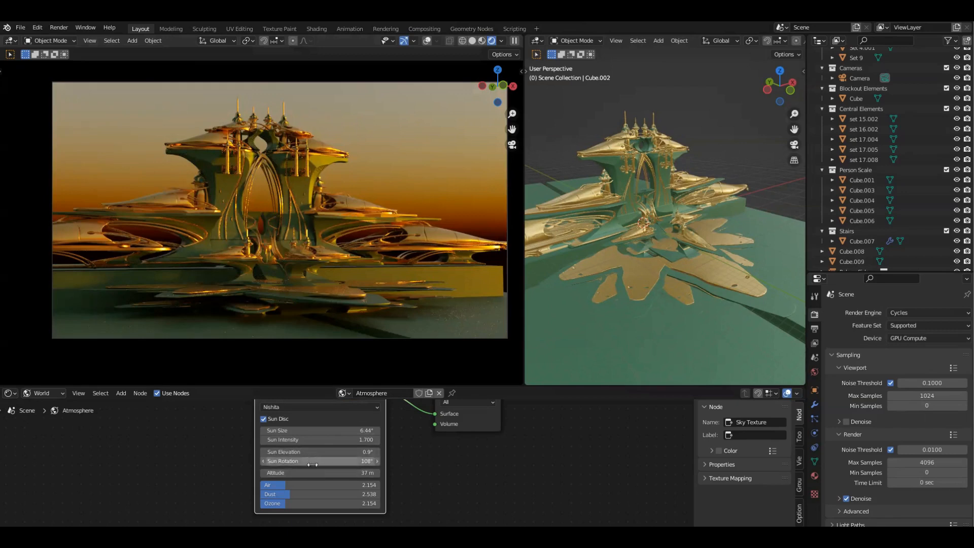
drag(326, 461, 397, 461)
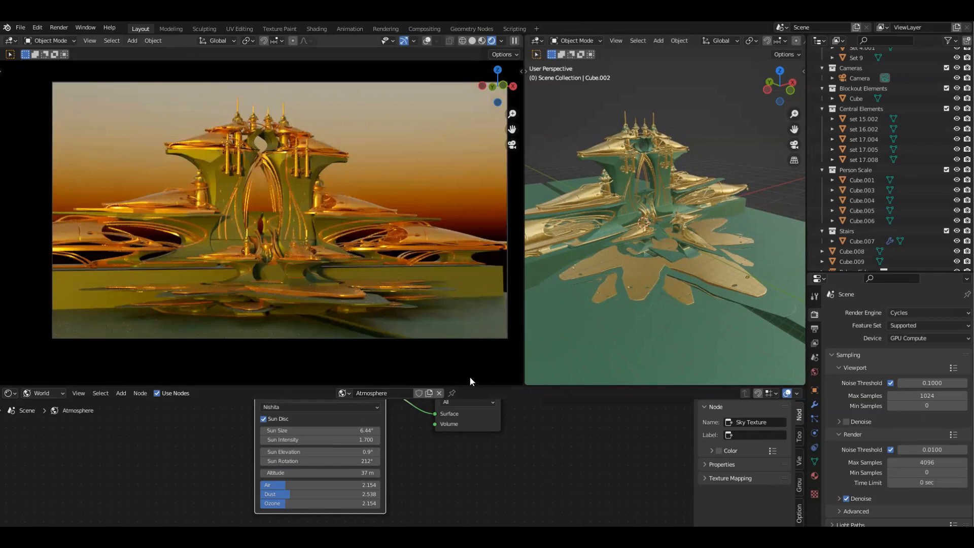
drag(324, 461, 258, 460)
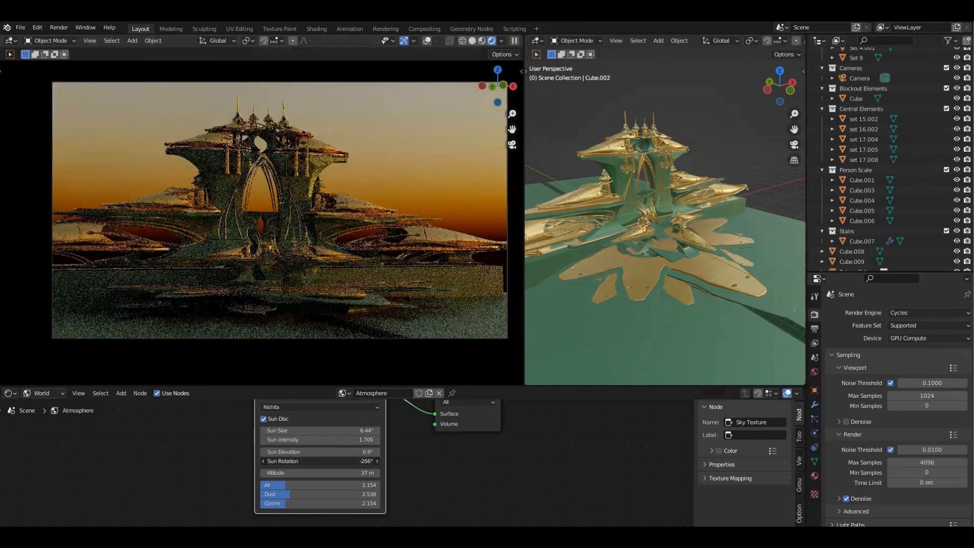
drag(319, 461, 325, 461)
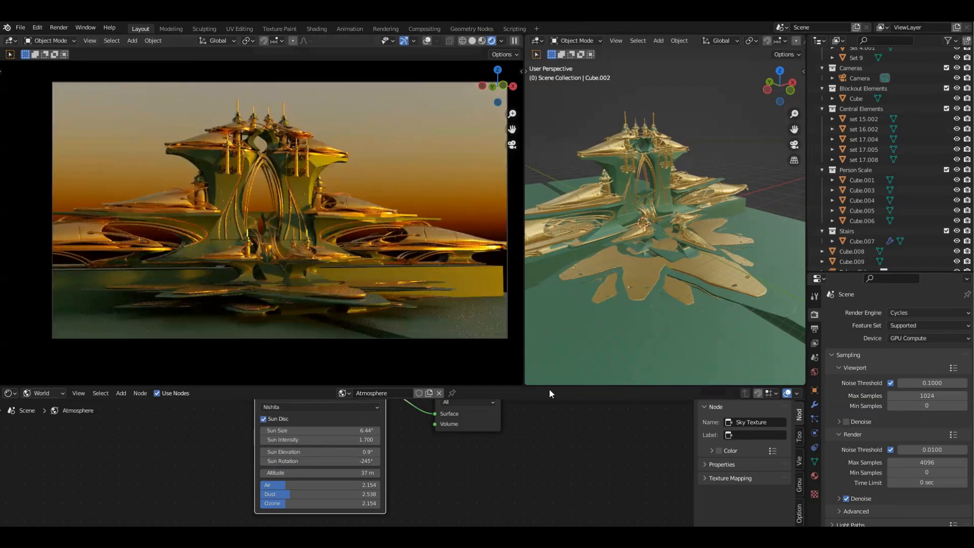
middle_drag(652, 253, 672, 275)
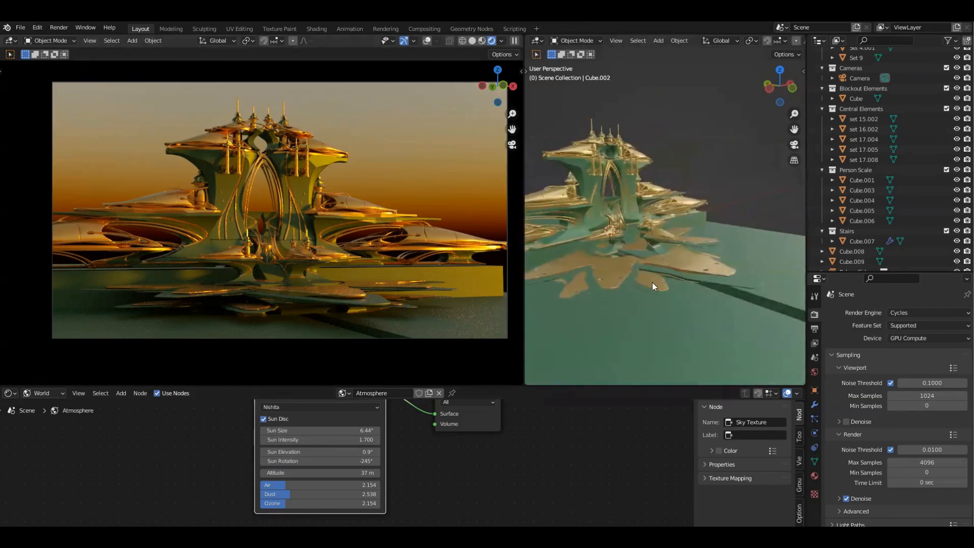
shift+middle_drag(666, 333, 678, 285)
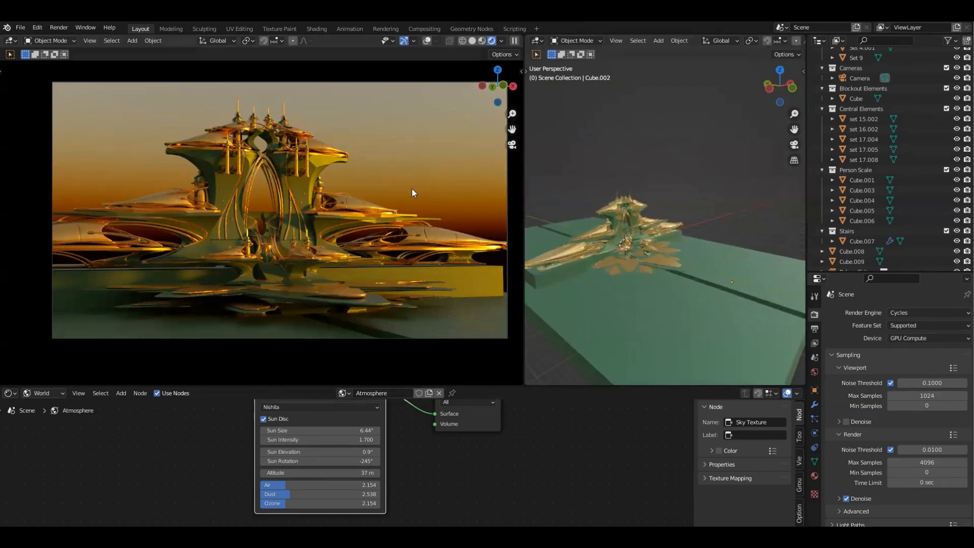
scroll(670, 189, down, 3)
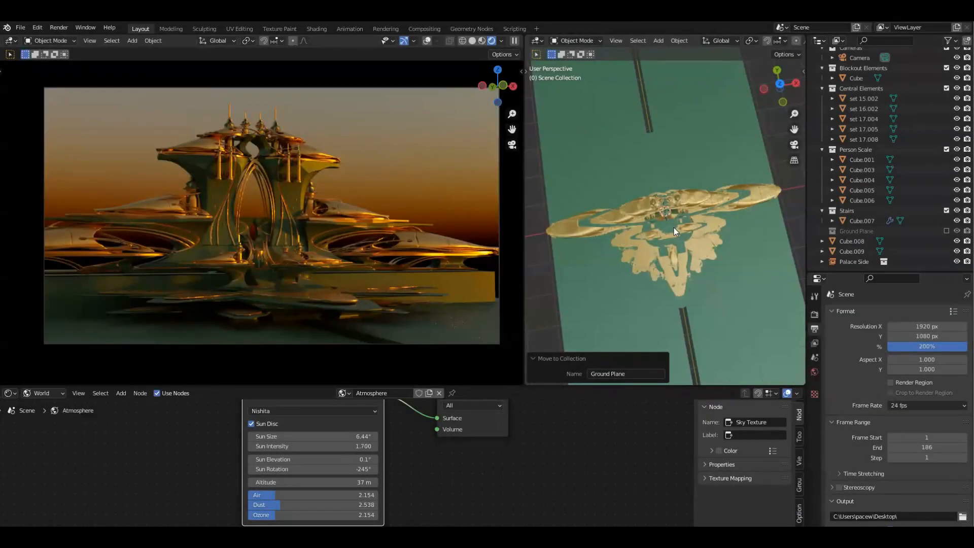
middle_drag(626, 336, 665, 210)
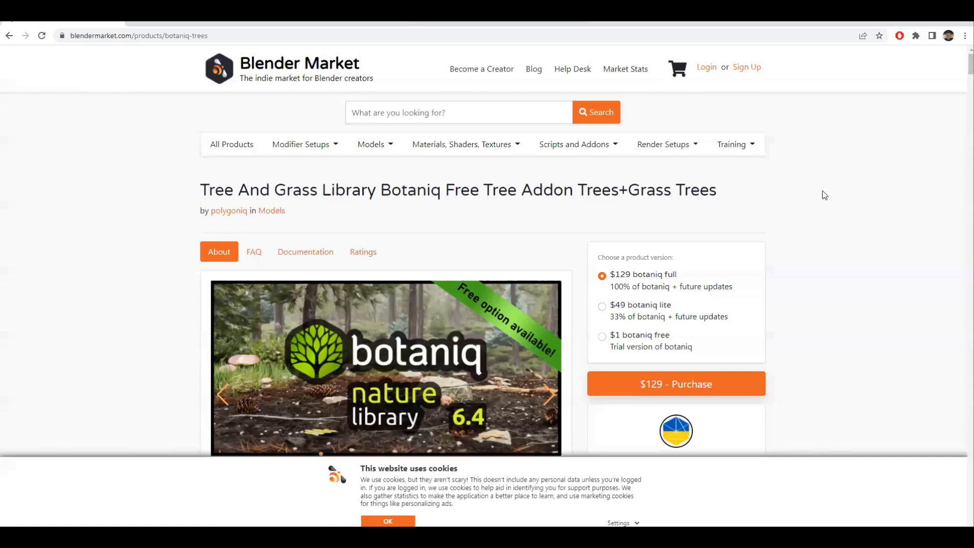
Step: Examine the botaniq tree and grass library page on Blender Market, including its product versions and prices
scroll(826, 191, down, 5)
scroll(830, 192, up, 5)
scroll(830, 192, down, 4)
scroll(828, 194, up, 2)
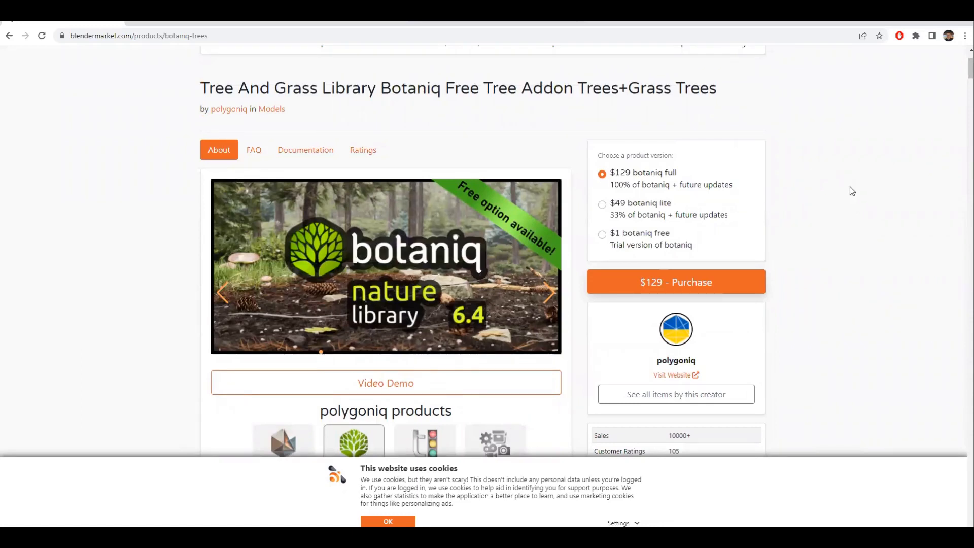
scroll(850, 190, down, 2)
scroll(857, 186, up, 2)
scroll(914, 169, down, 1)
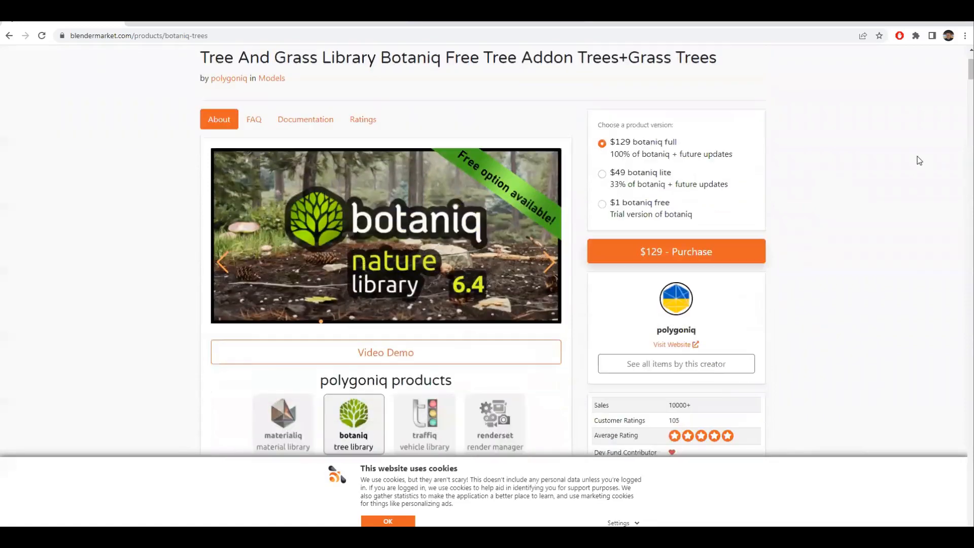
scroll(915, 158, up, 3)
scroll(909, 172, down, 2)
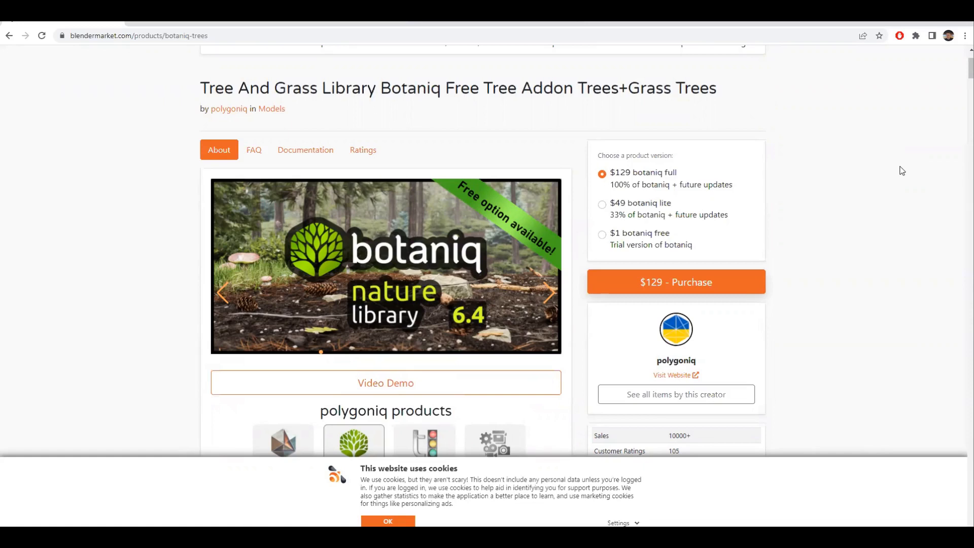
scroll(632, 127, down, 2)
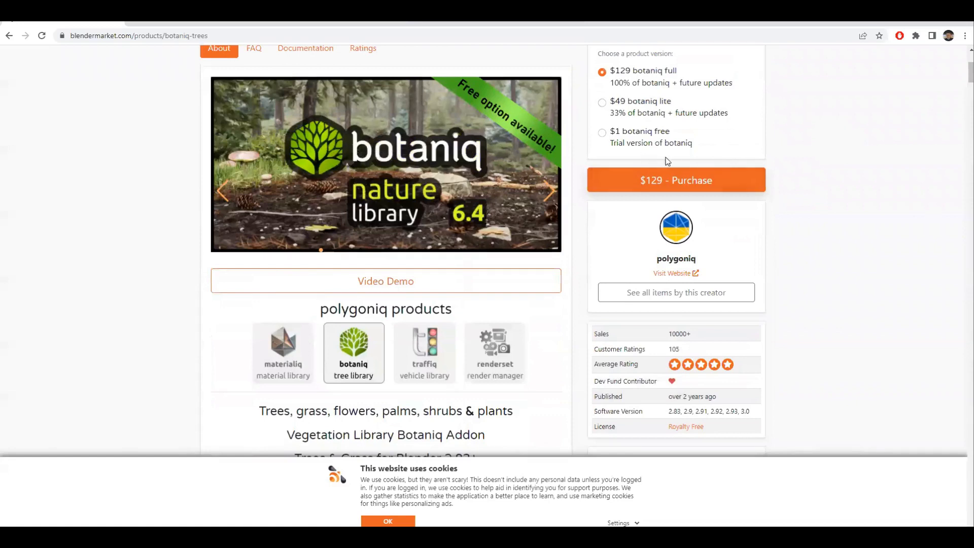
scroll(676, 161, up, 2)
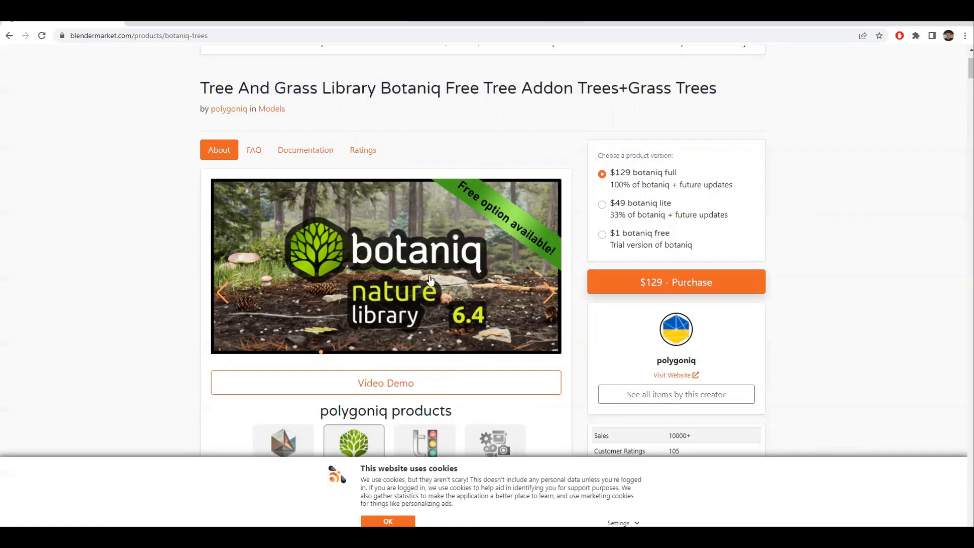
scroll(431, 280, down, 5)
scroll(477, 289, up, 5)
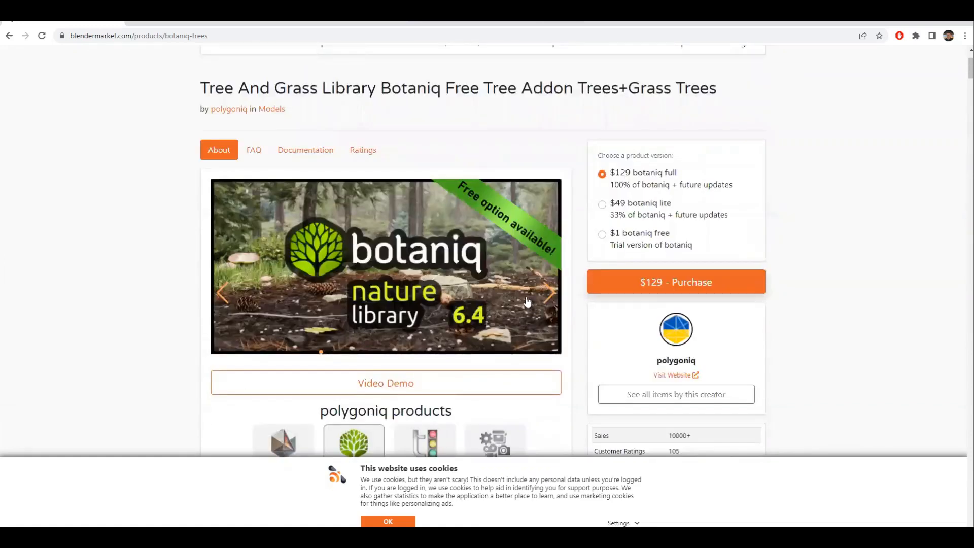
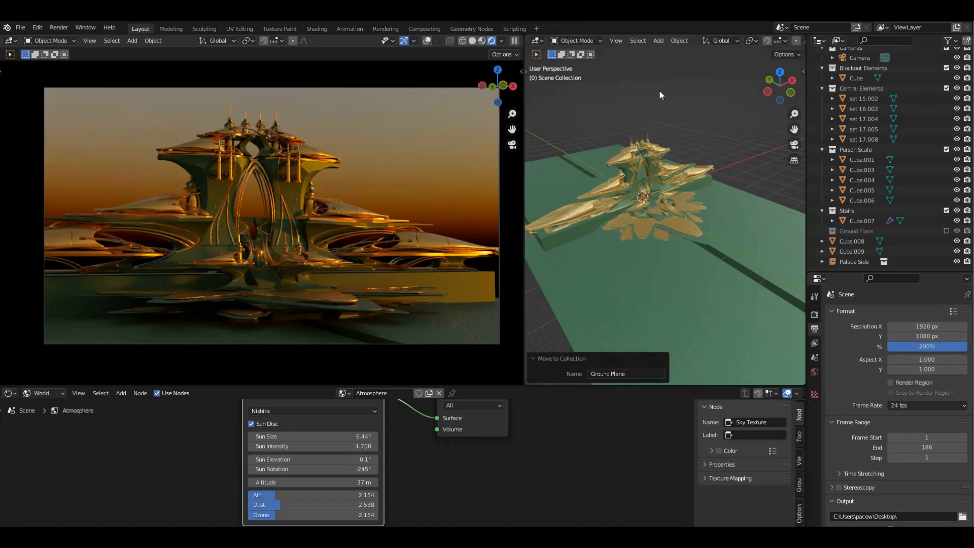
Step: Switch to Blender and install the botaniq_full-5.4.zip add-on from the Documents folder
middle_drag(688, 115, 645, 168)
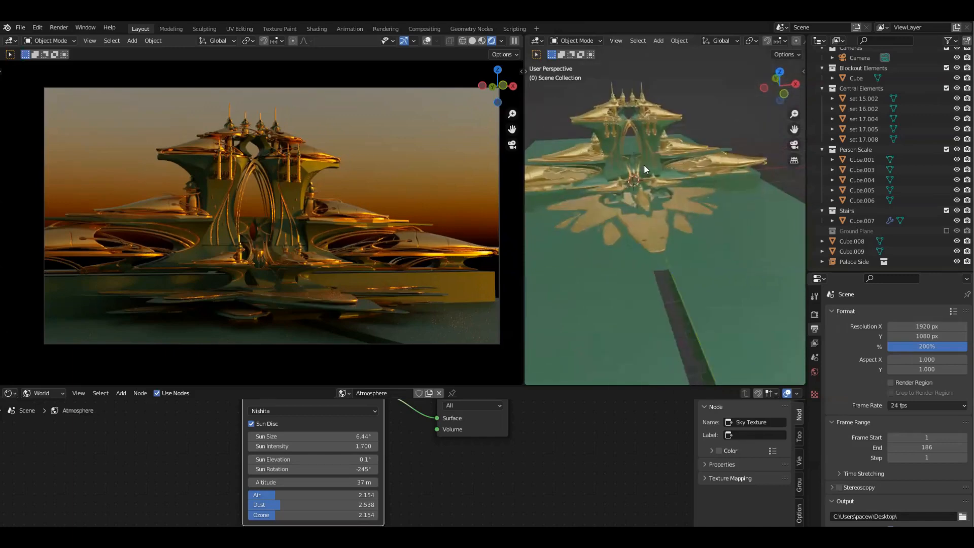
click(38, 28)
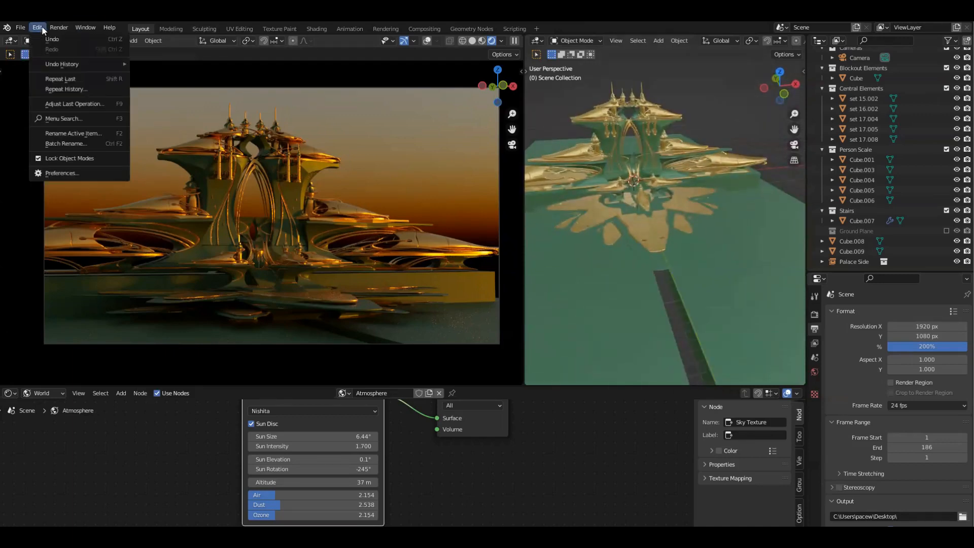
click(71, 173)
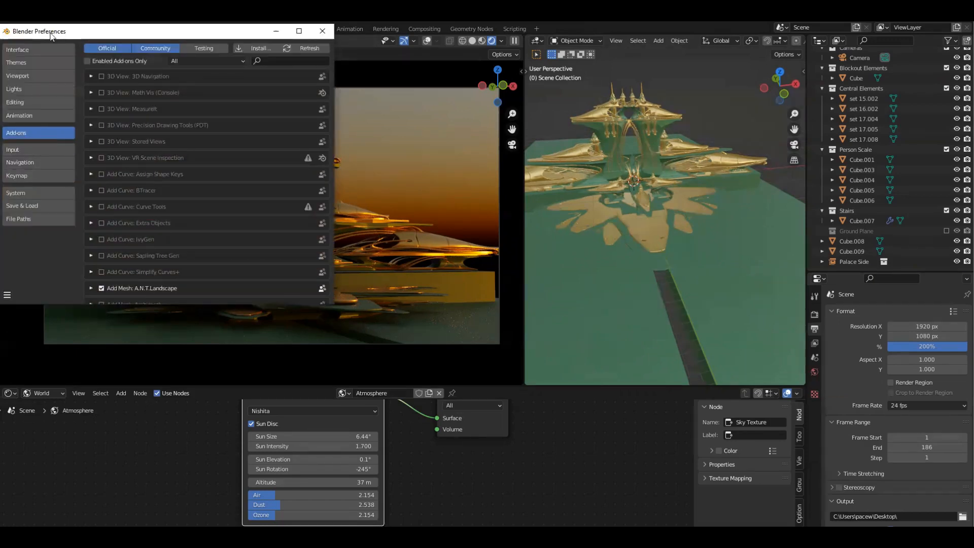
drag(51, 34, 137, 49)
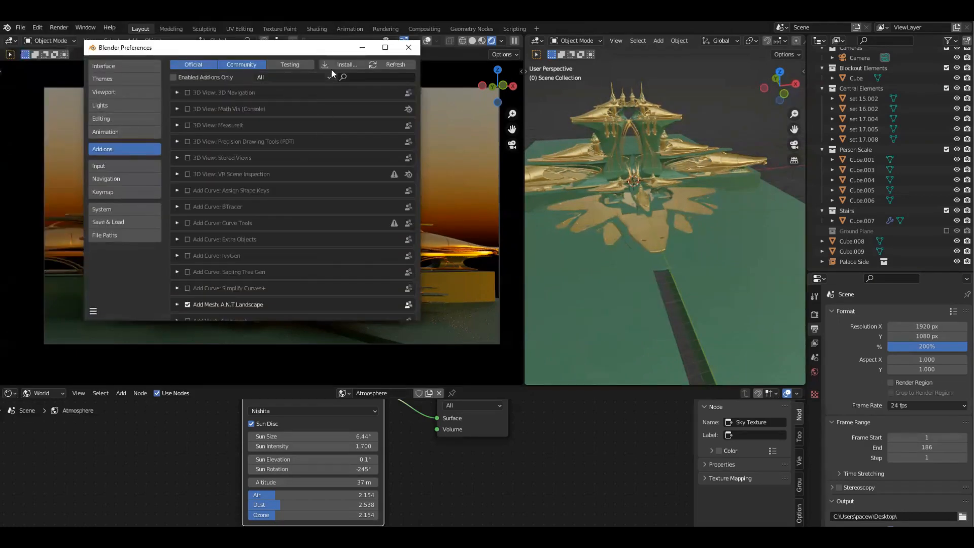
click(355, 66)
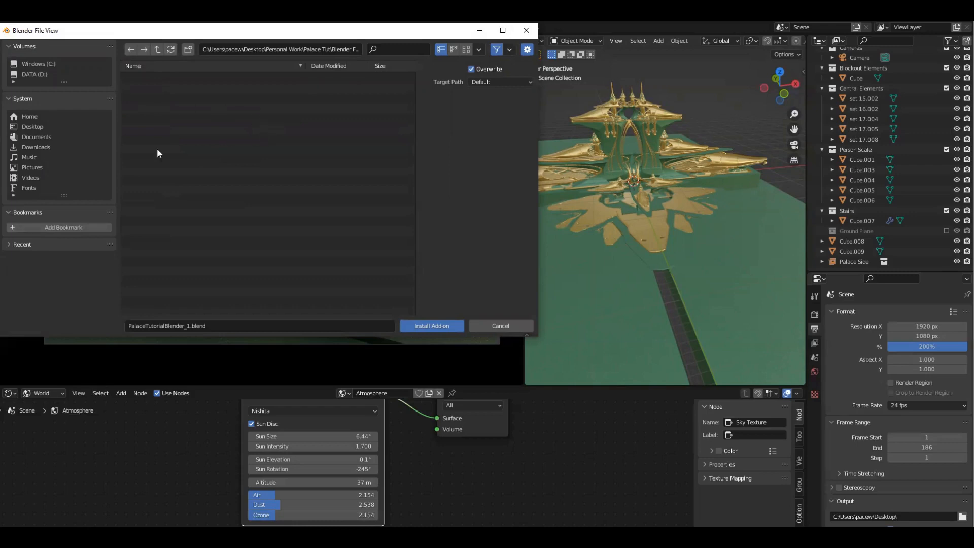
click(38, 138)
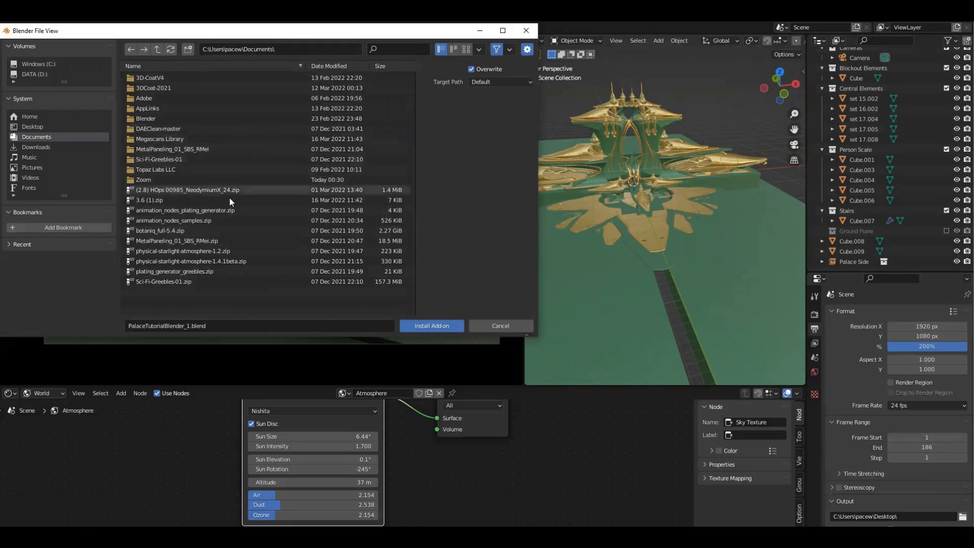
click(181, 231)
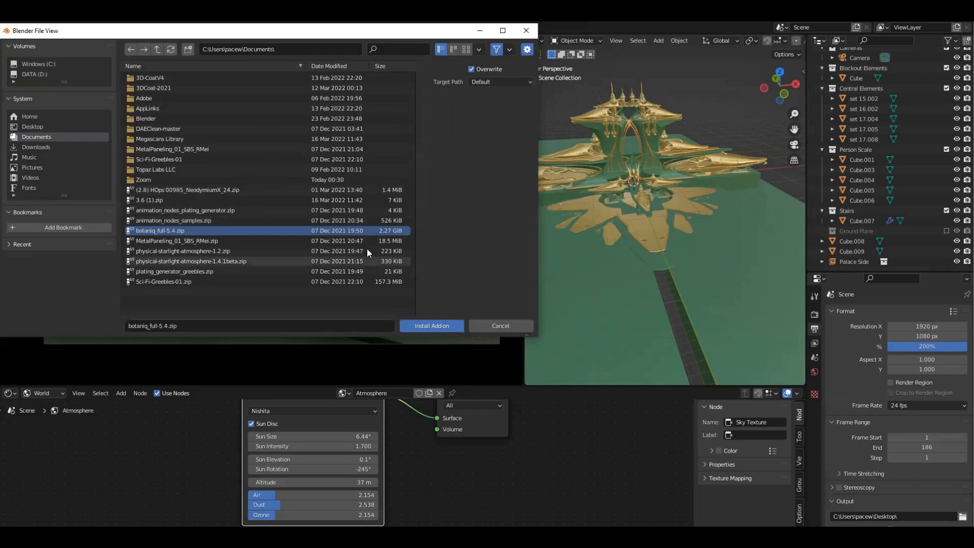
click(436, 328)
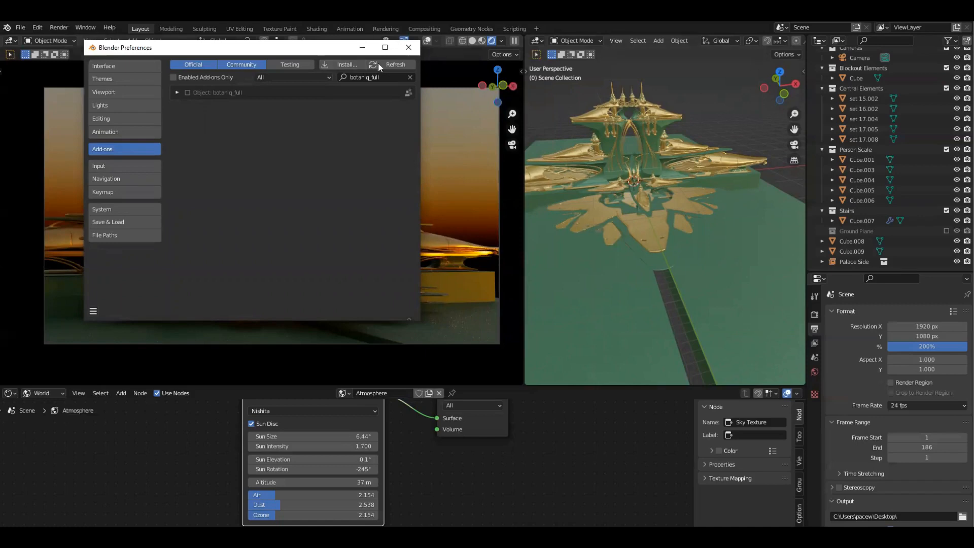
Step: Enable the botaniq_full add-on and bring up its polygoniq tools in the perspective 3D view
drag(327, 54, 343, 58)
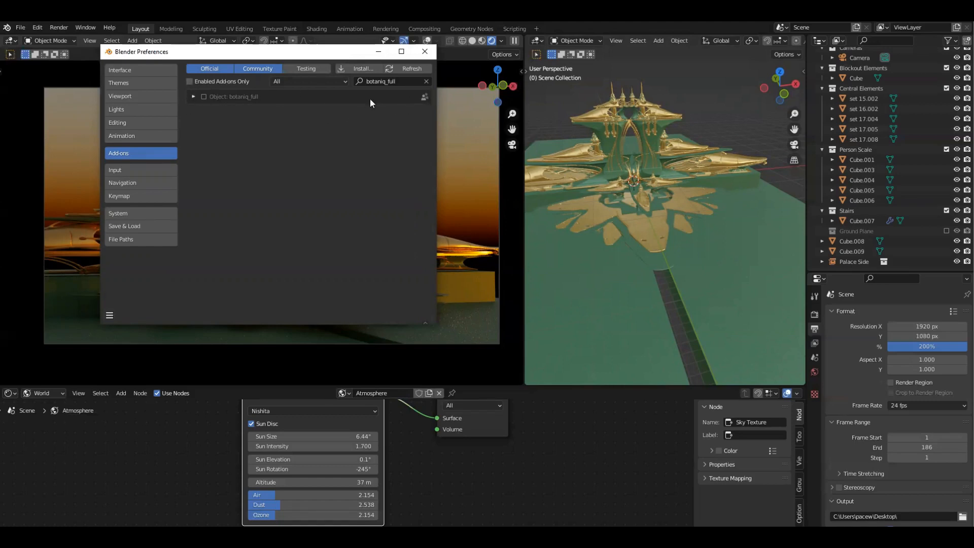
click(204, 96)
click(424, 51)
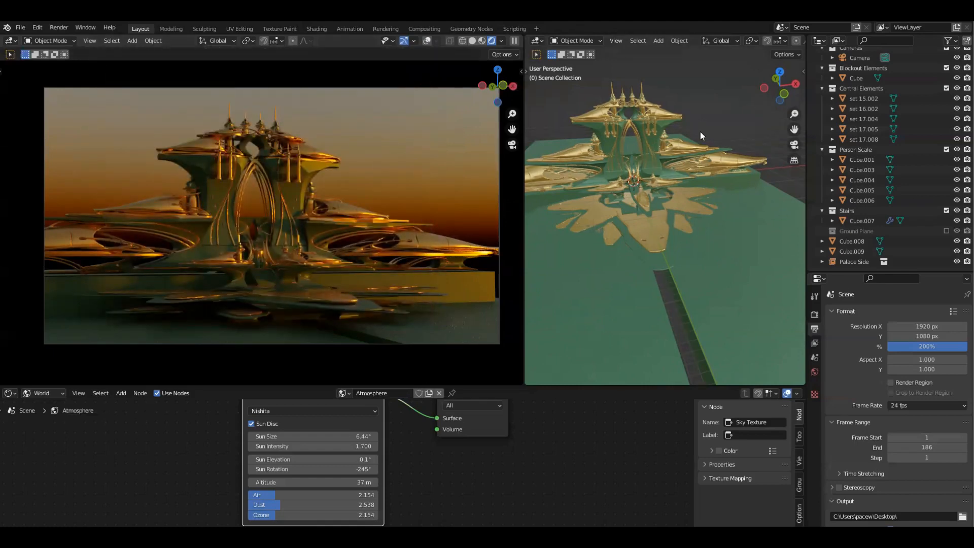
key(n)
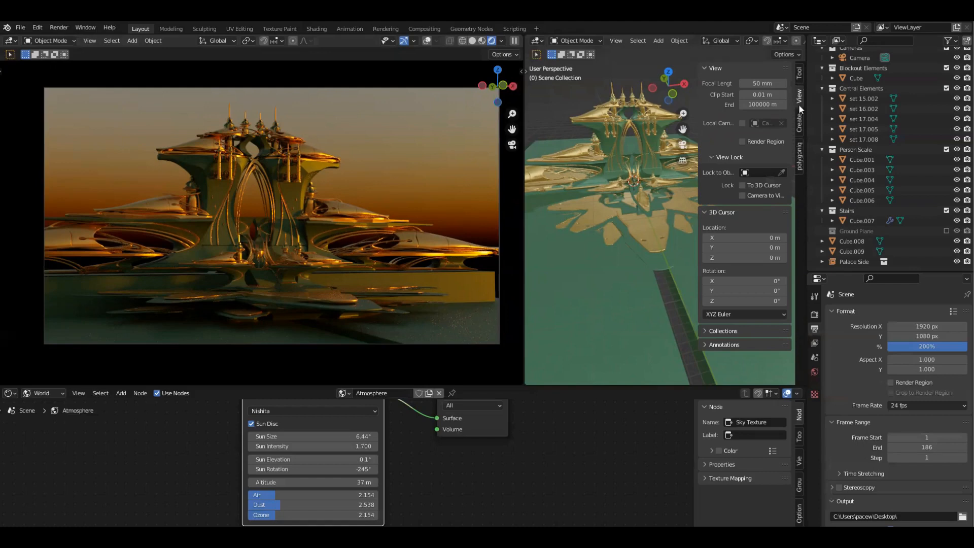
click(800, 159)
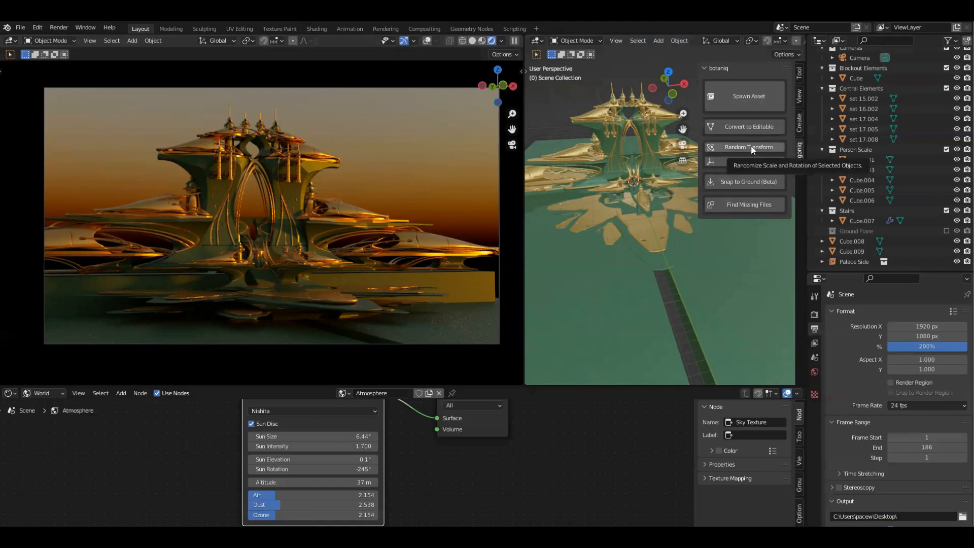
Step: Switch the camera view of the palace from Rendered to Solid shading
key(z)
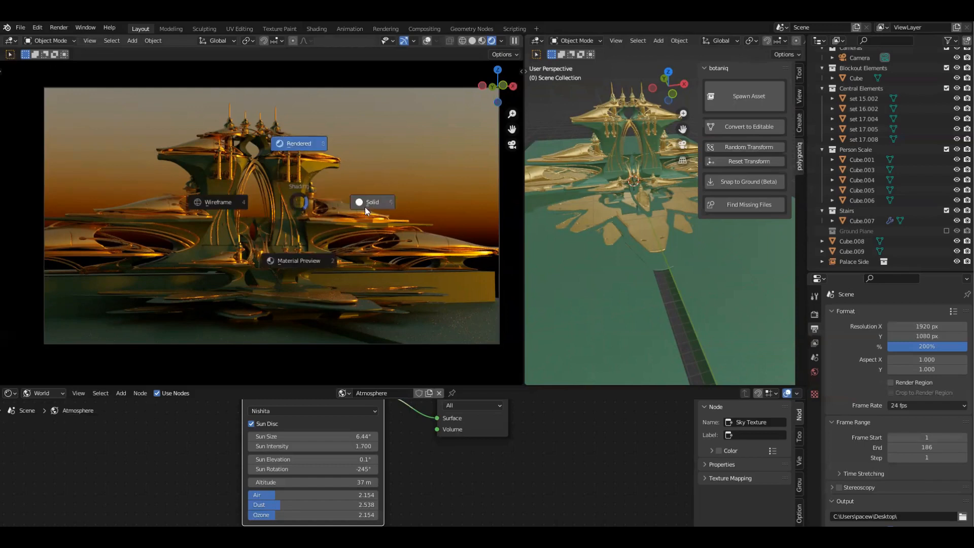
click(370, 203)
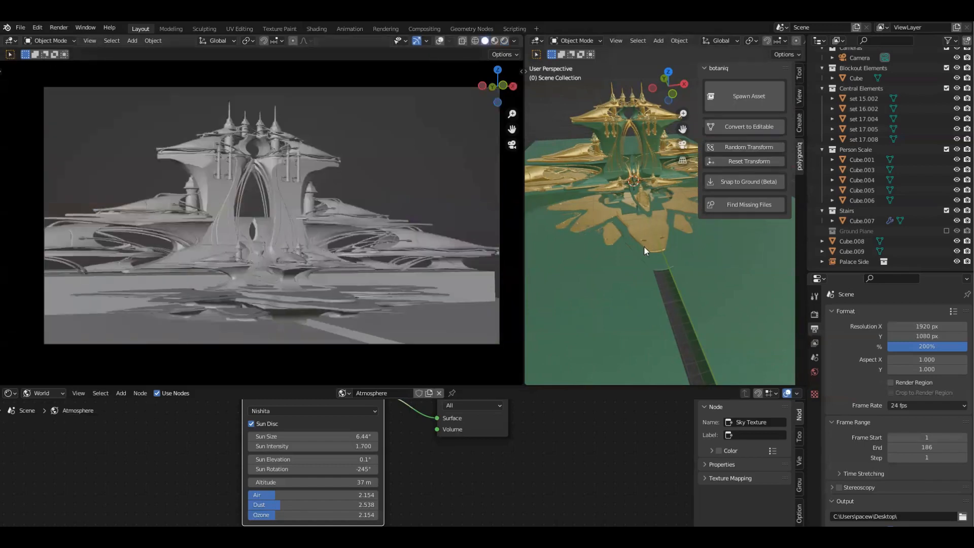
middle_drag(664, 227, 659, 249)
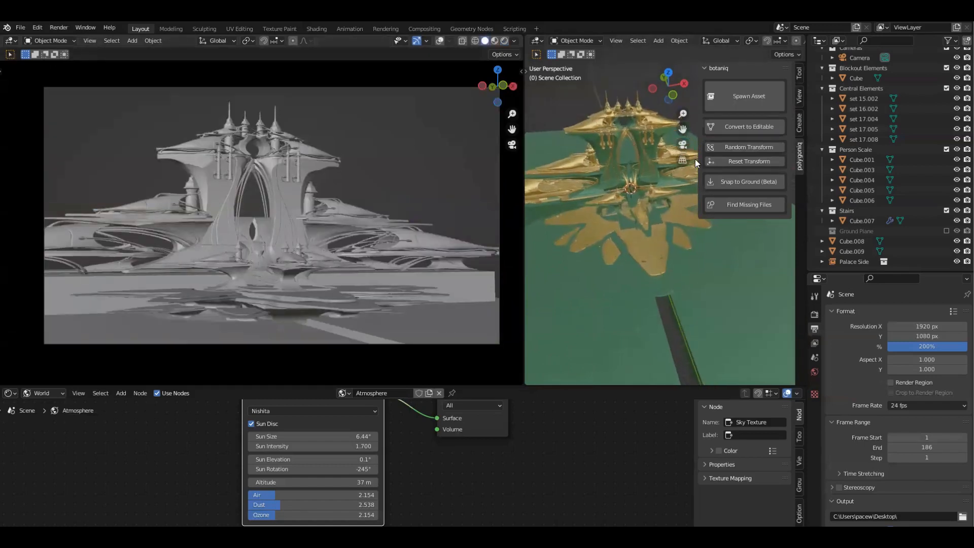
Step: Start spawning a botaniq asset and set its category to deciduous
click(739, 101)
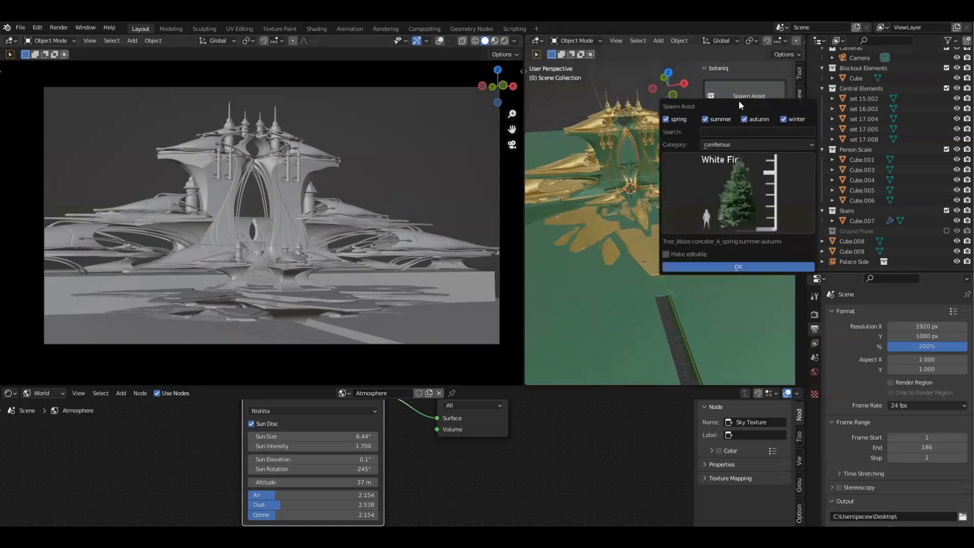
click(755, 145)
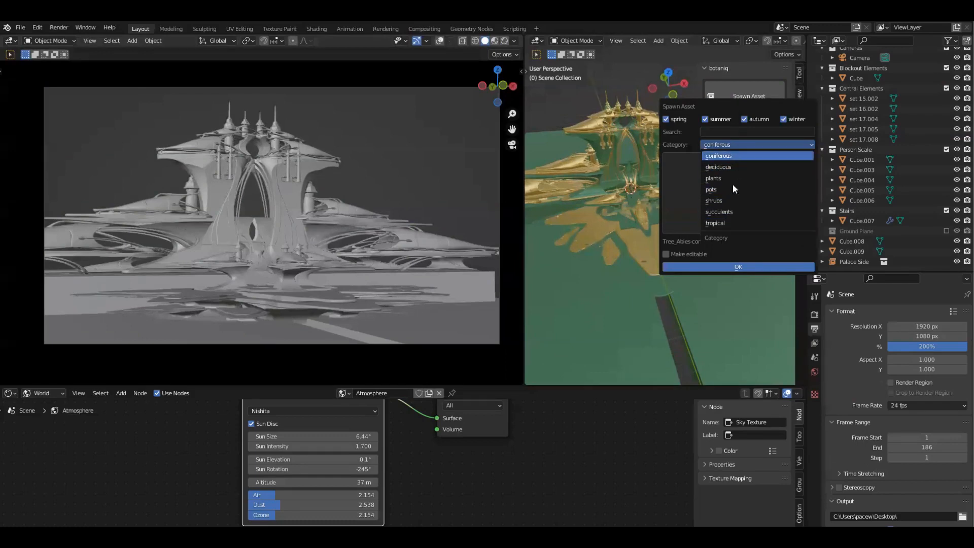
click(732, 156)
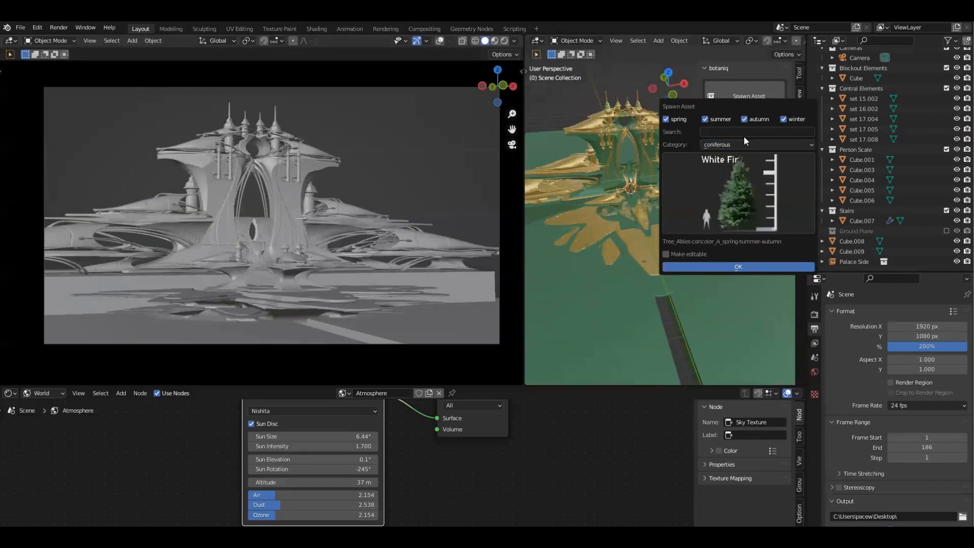
click(747, 145)
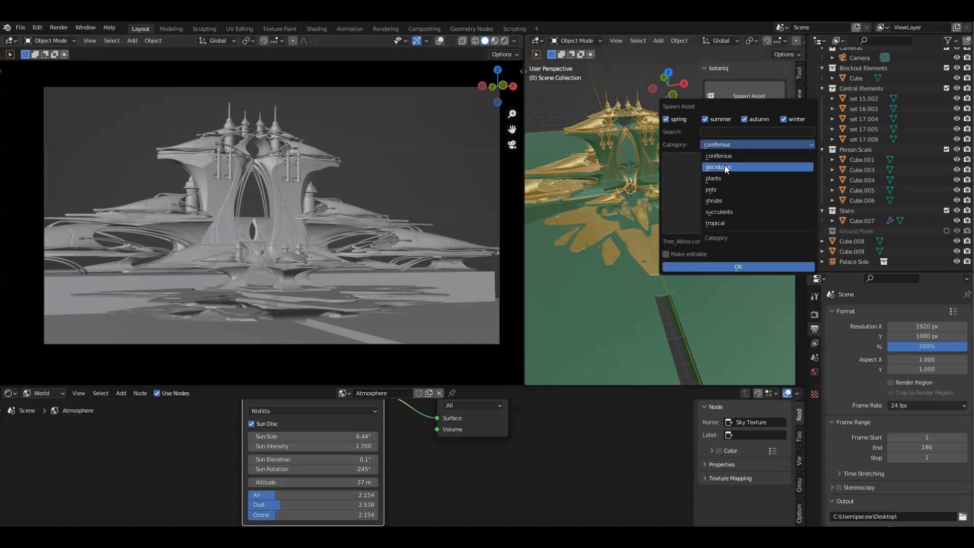
click(725, 167)
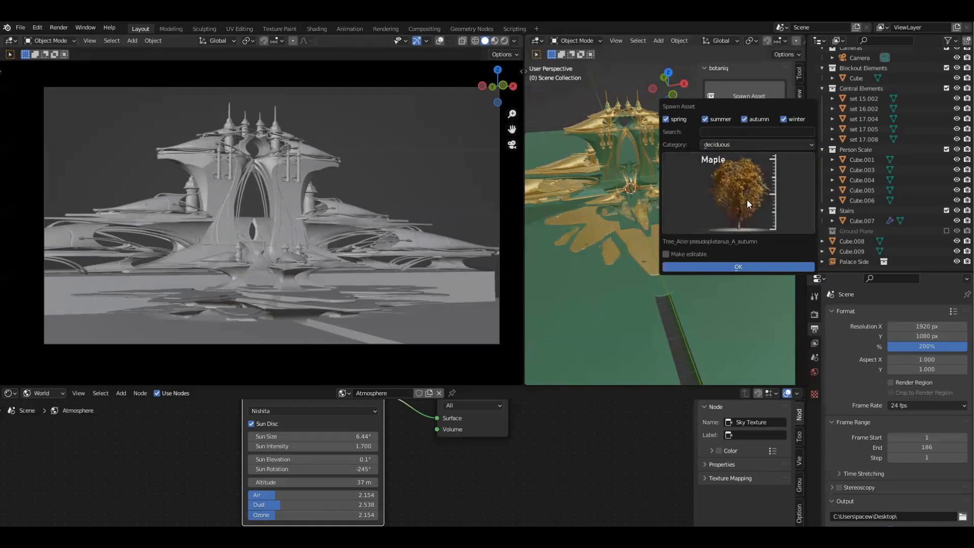
click(761, 144)
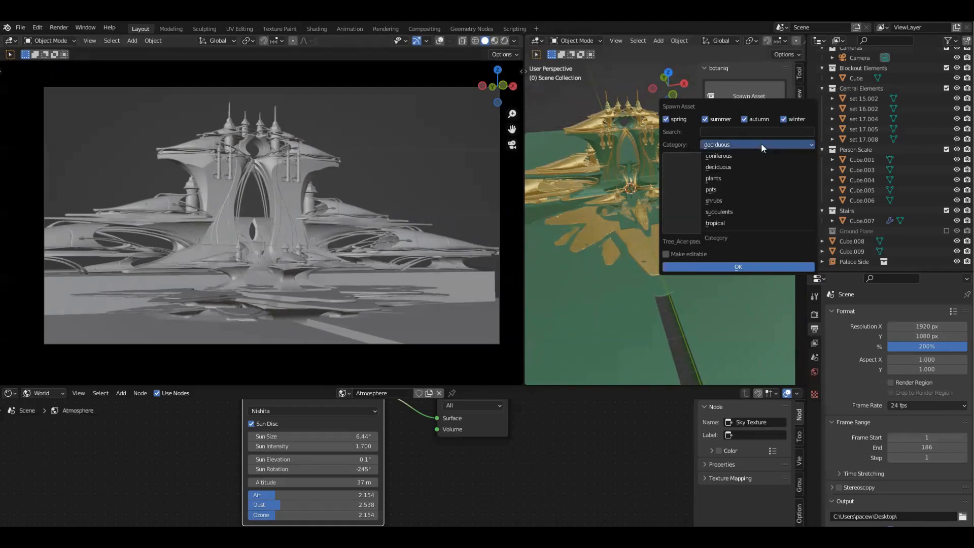
click(730, 169)
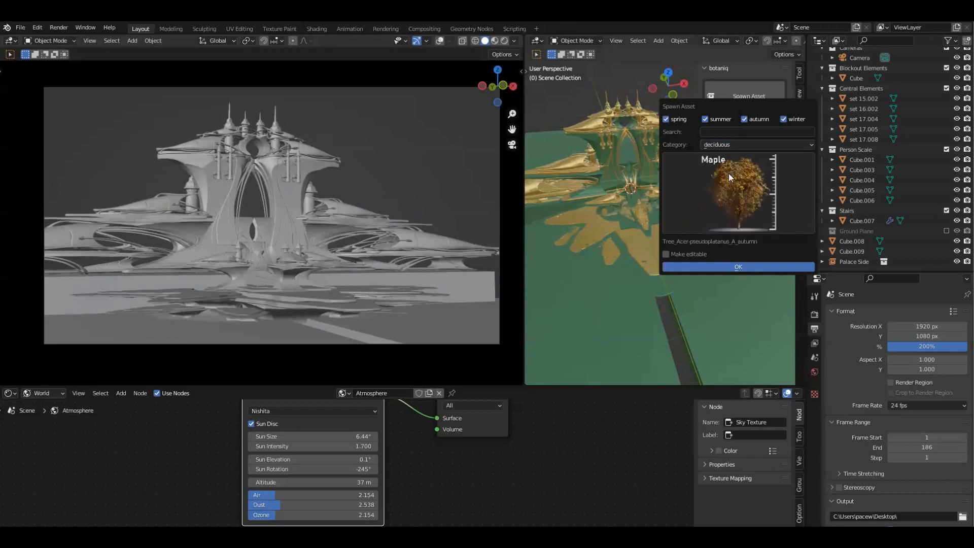
Step: Browse the deciduous asset thumbnails and choose the summer Willow, Salix babylonica (A)
click(752, 194)
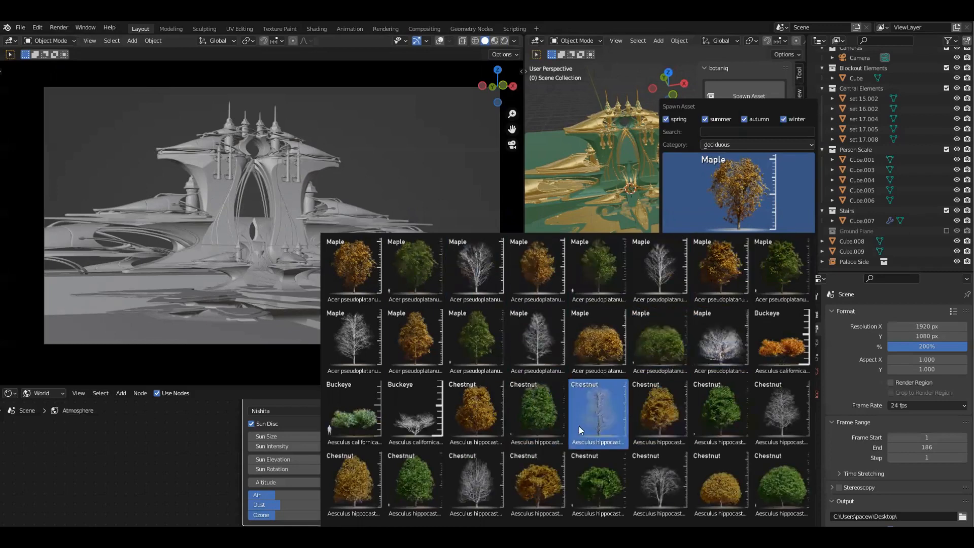
scroll(560, 497, down, 4)
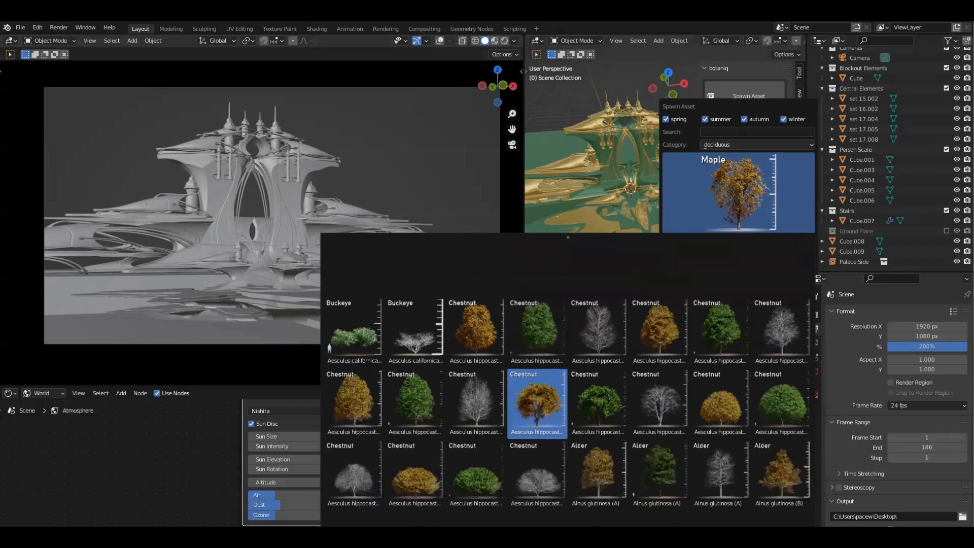
scroll(558, 416, down, 5)
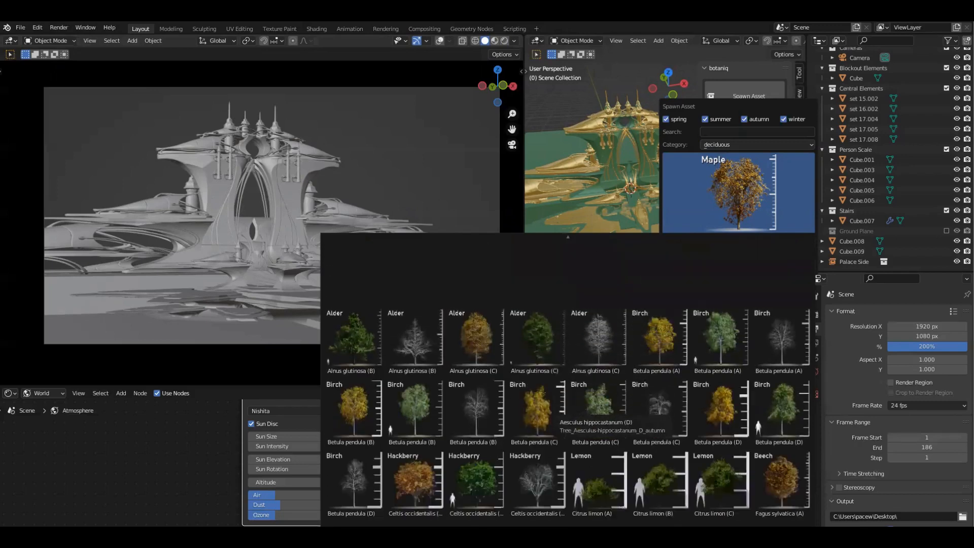
scroll(578, 478, down, 2)
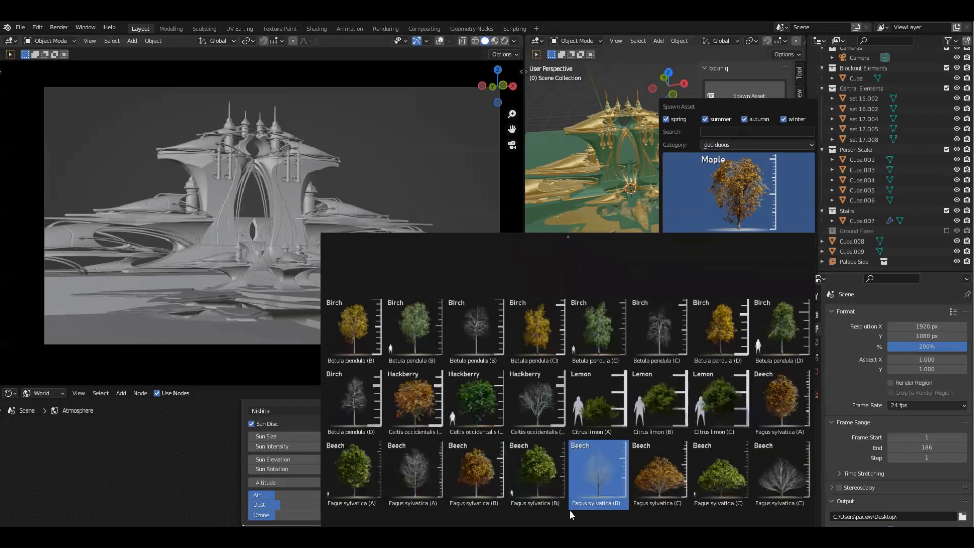
scroll(599, 406, down, 6)
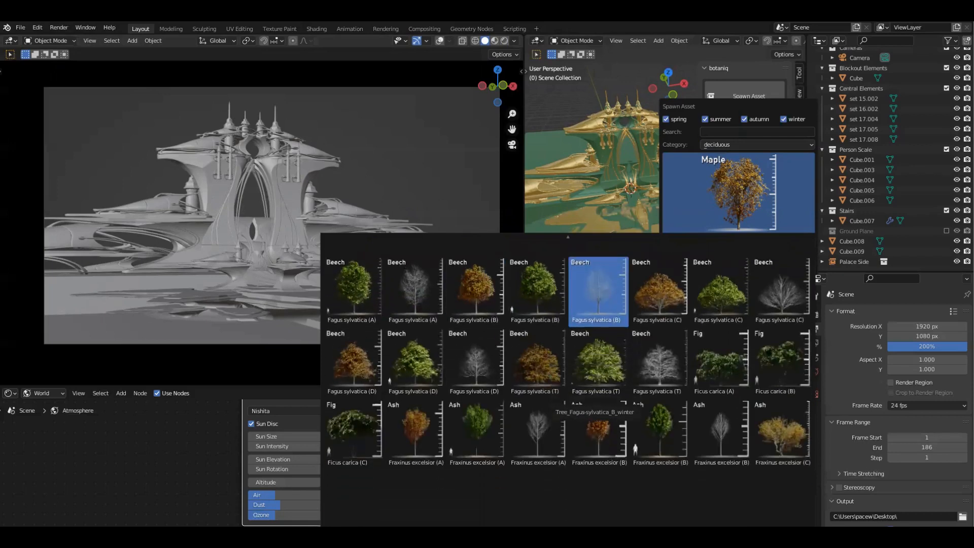
scroll(584, 437, down, 1)
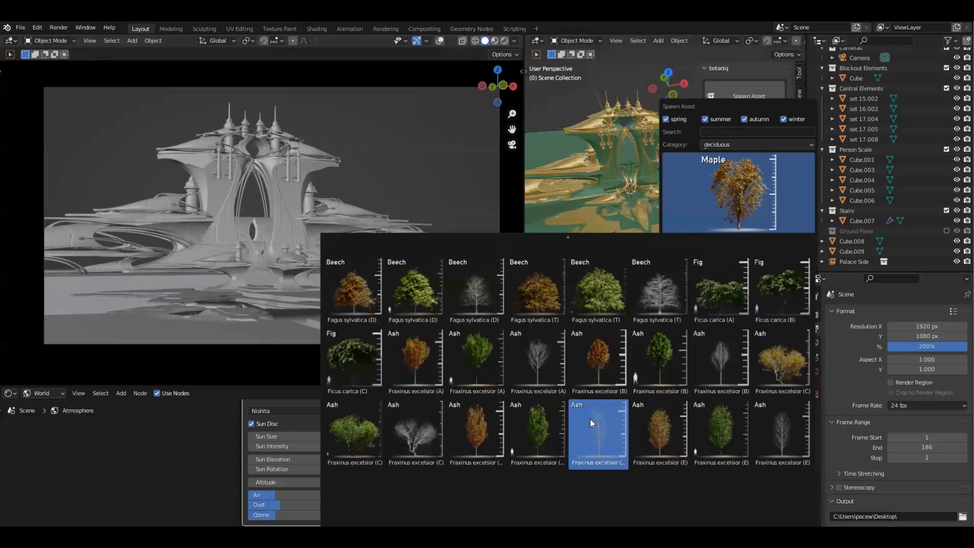
scroll(582, 507, down, 2)
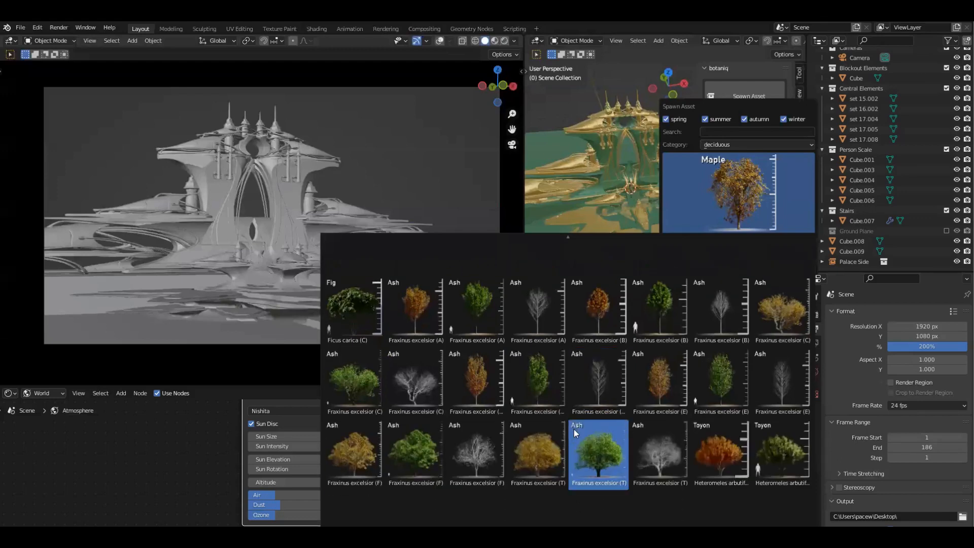
scroll(552, 426, down, 5)
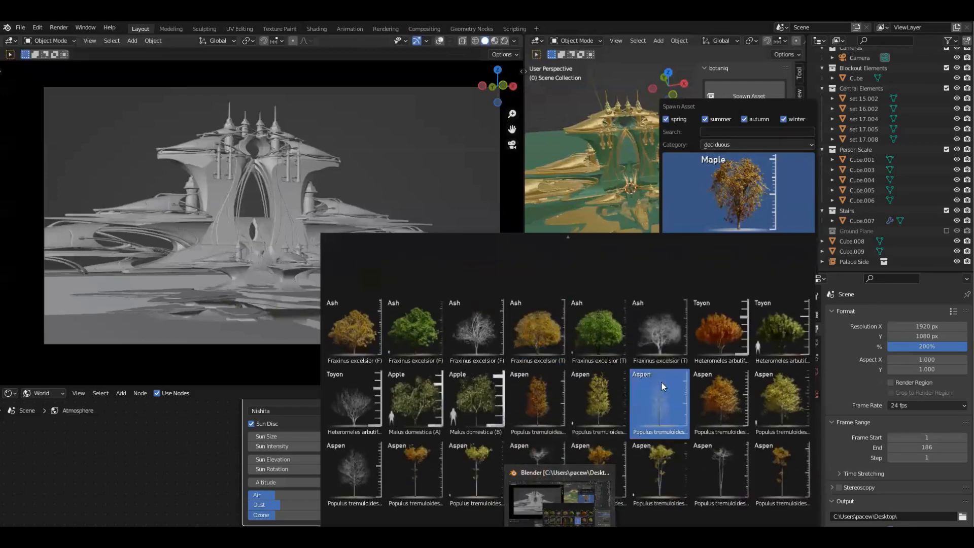
scroll(599, 431, down, 2)
scroll(591, 495, down, 7)
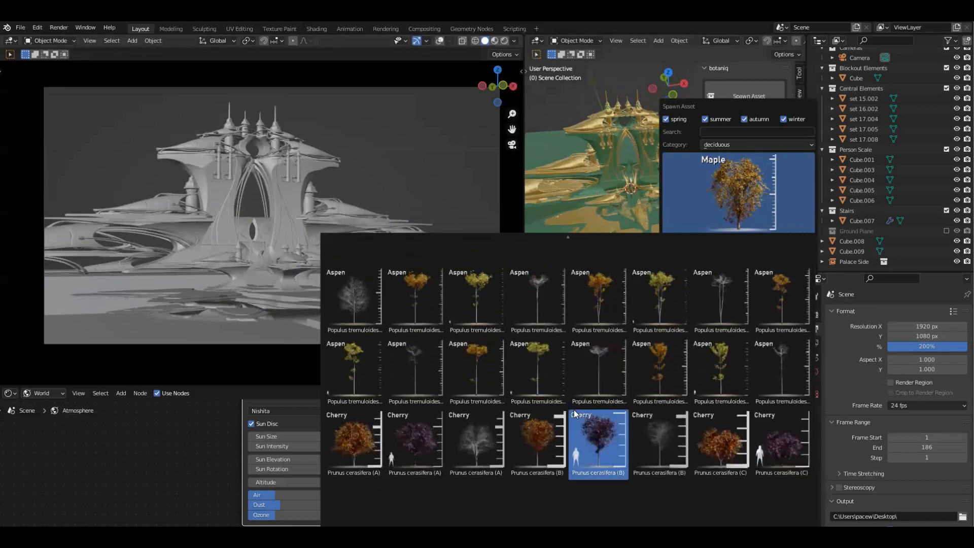
scroll(594, 431, down, 3)
scroll(542, 428, down, 10)
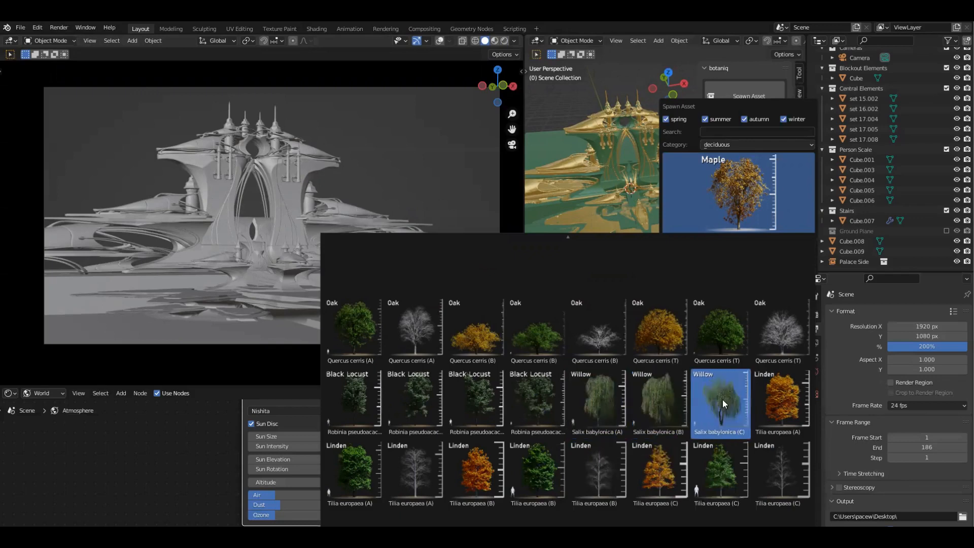
click(599, 406)
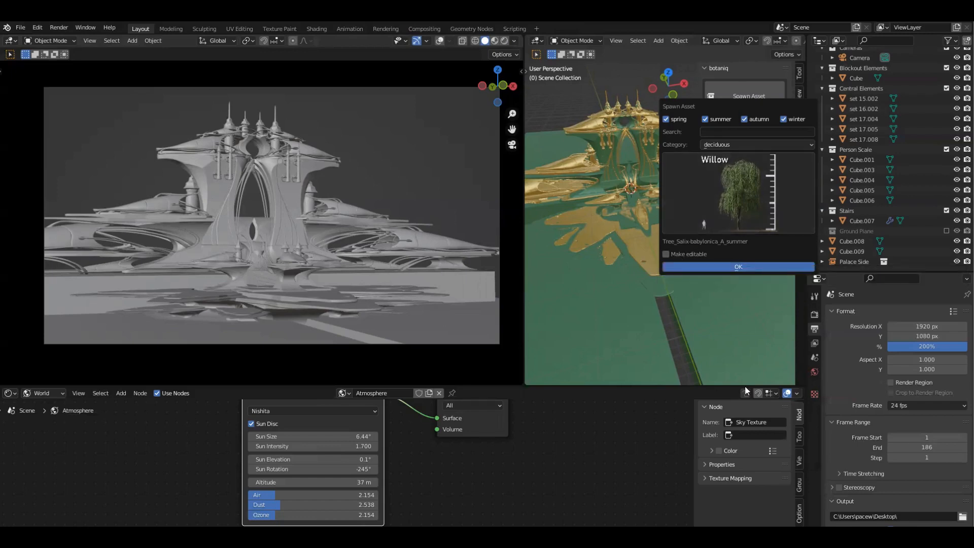
Step: Spawn the willow with Make editable enabled and hide the sidebar of the perspective 3D view
click(690, 253)
click(750, 268)
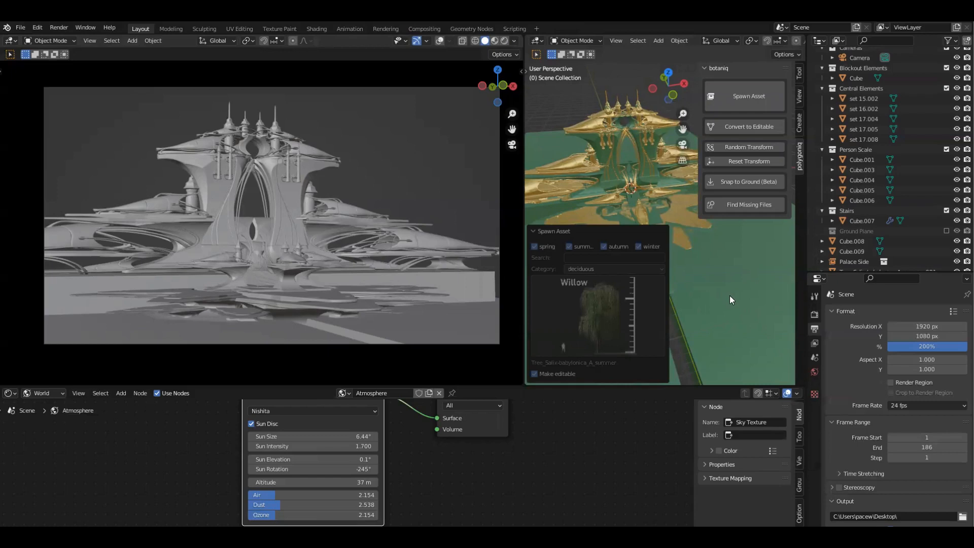
scroll(725, 330, up, 2)
scroll(724, 334, down, 2)
shift+middle_drag(721, 307, 738, 288)
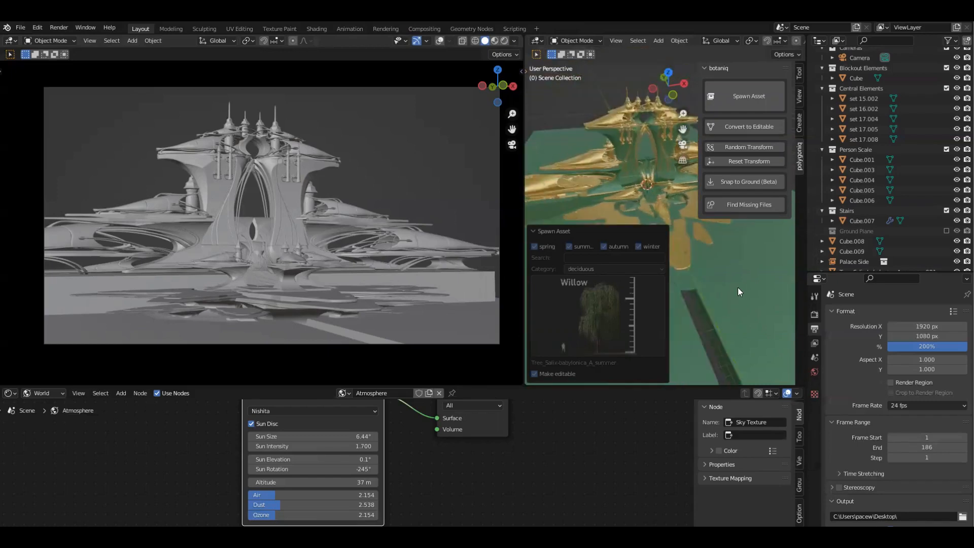
key(n)
Step: Select the spawned Tree_Salix-babylonica_A_summer.001 object and frame it in the perspective view
key(grave)
key(grave)
scroll(882, 201, down, 1)
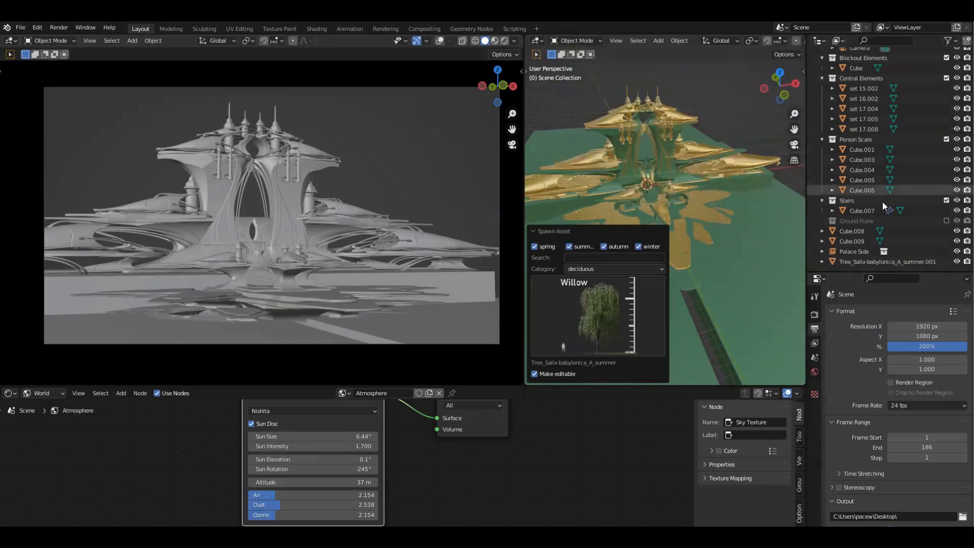
key(grave)
click(773, 247)
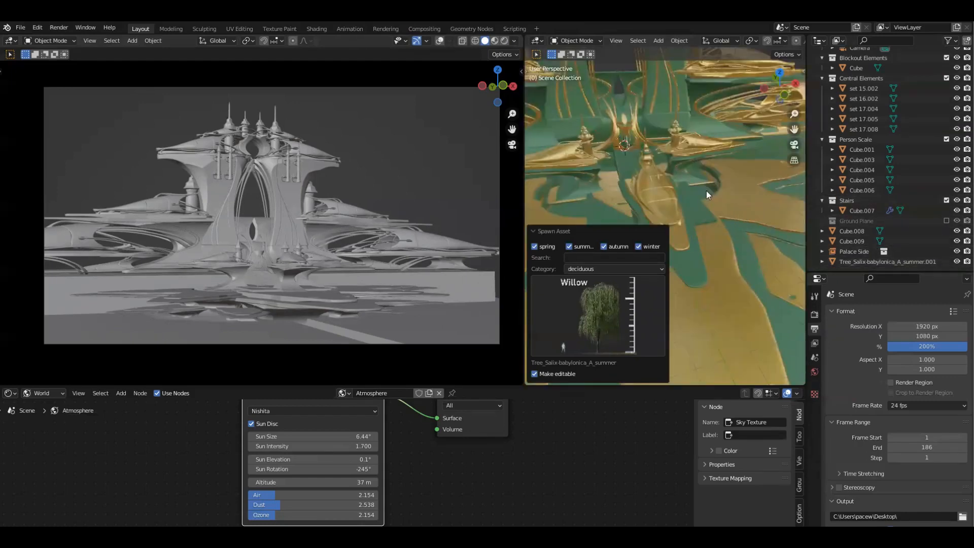
click(900, 260)
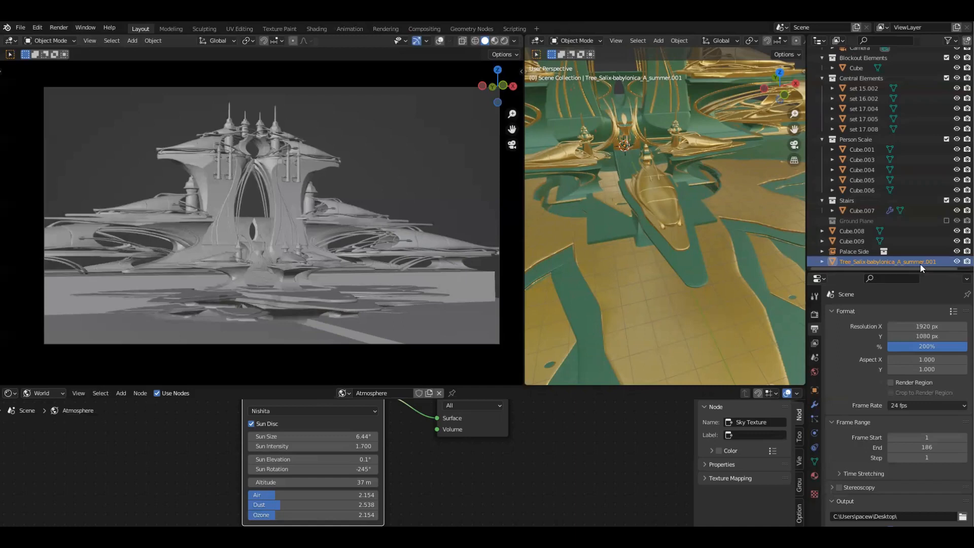
key(grave)
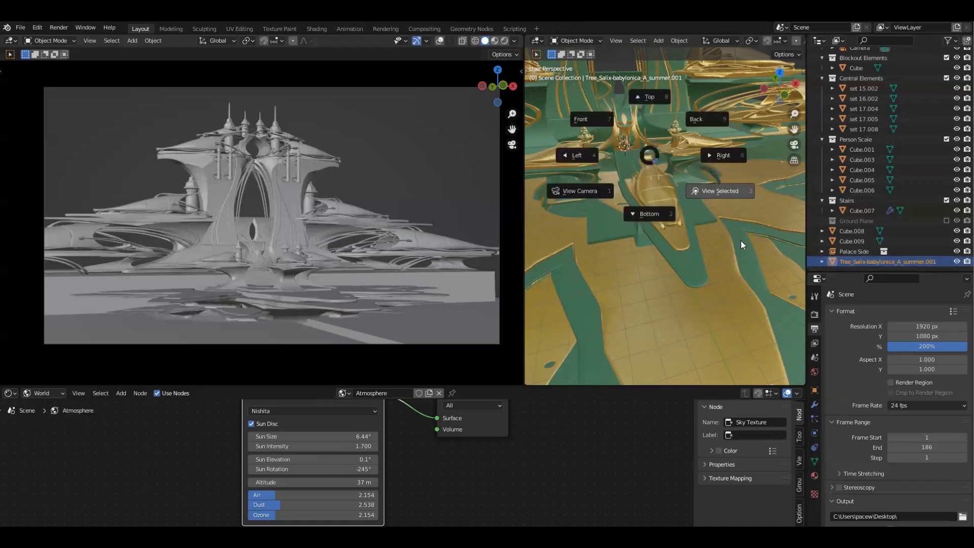
click(741, 241)
middle_drag(649, 287, 634, 238)
scroll(676, 240, down, 10)
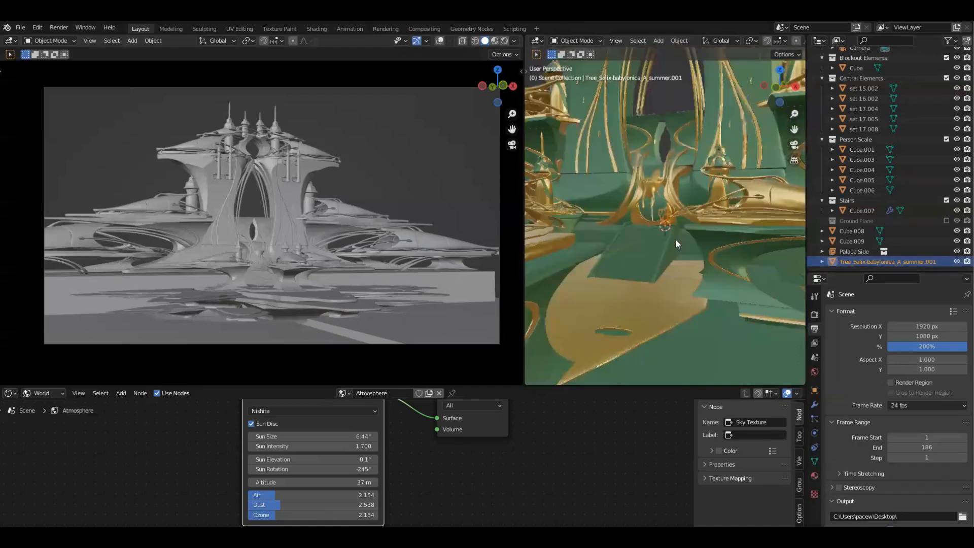
middle_drag(739, 169, 744, 170)
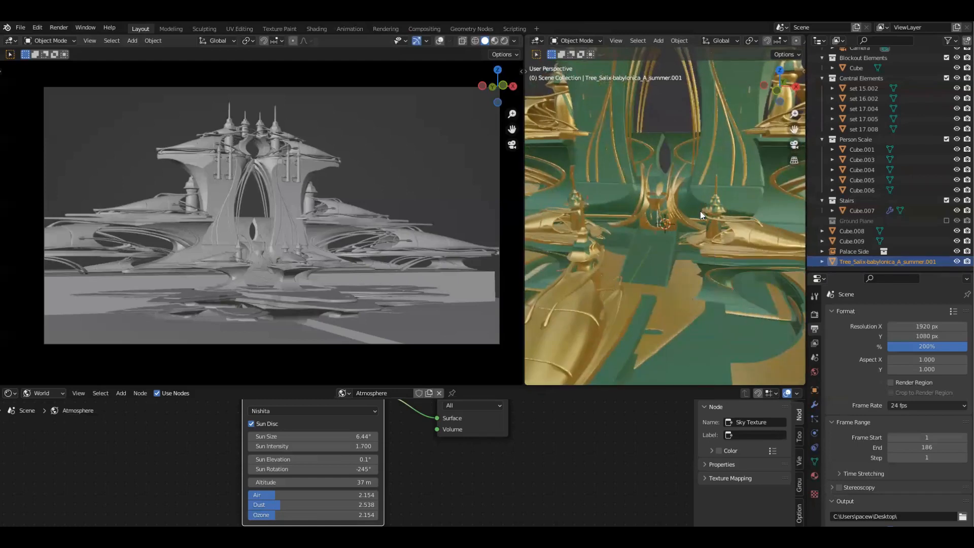
Step: From the top view, move the willow about 334 m along negative Y, out in front of the palace, and frame it
key(KP_7)
key(g)
key(y)
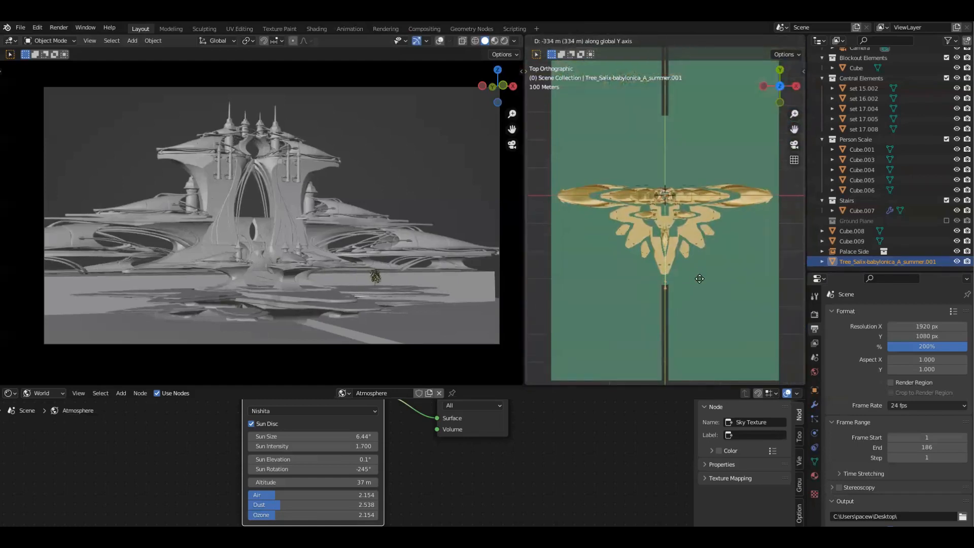
click(700, 278)
key(KP_Decimal)
Step: Examine the willow's foliage, branches and trunk from several angles, both selected and deselected
middle_drag(683, 315, 675, 167)
scroll(745, 228, up, 3)
middle_drag(700, 220, 761, 171)
click(775, 172)
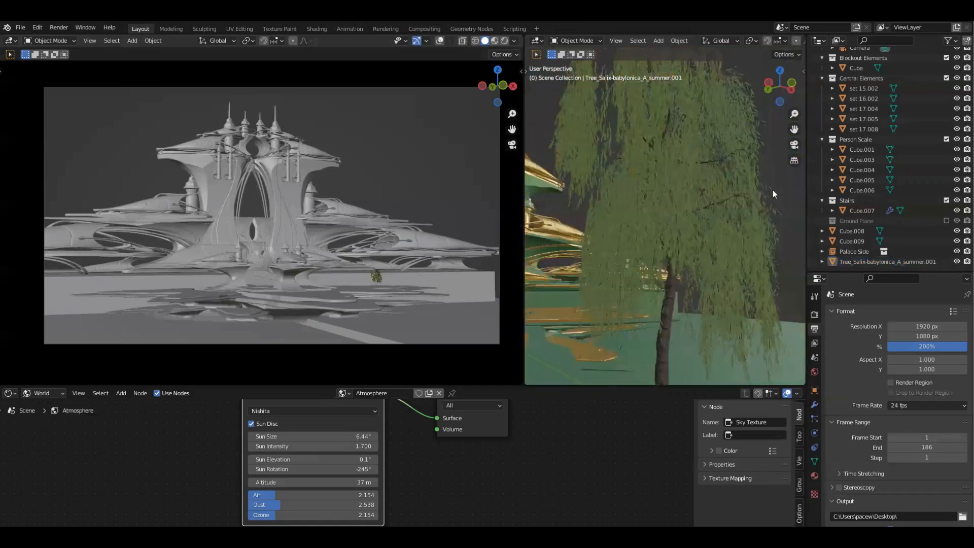
middle_drag(747, 204, 619, 211)
scroll(654, 223, down, 4)
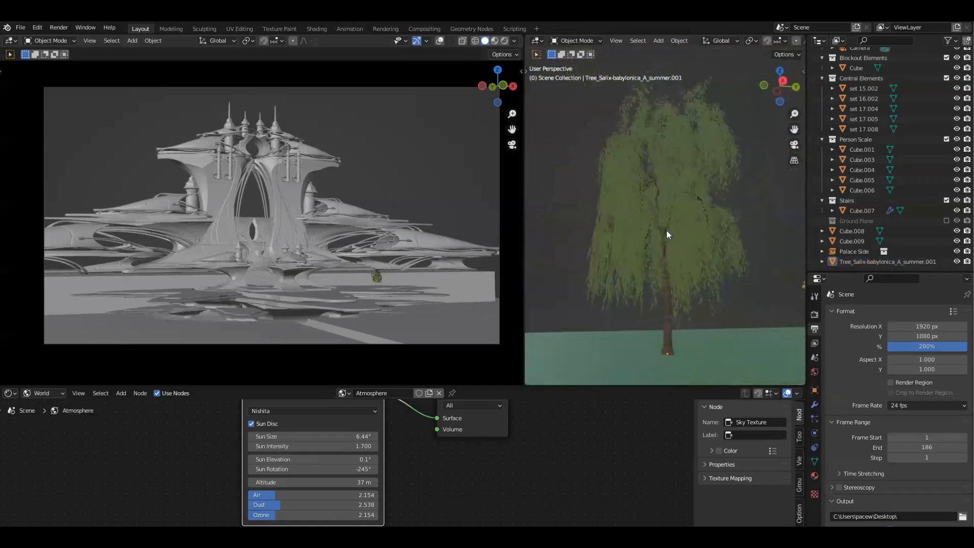
scroll(679, 206, up, 3)
middle_drag(679, 211, 670, 181)
scroll(683, 141, down, 2)
click(683, 141)
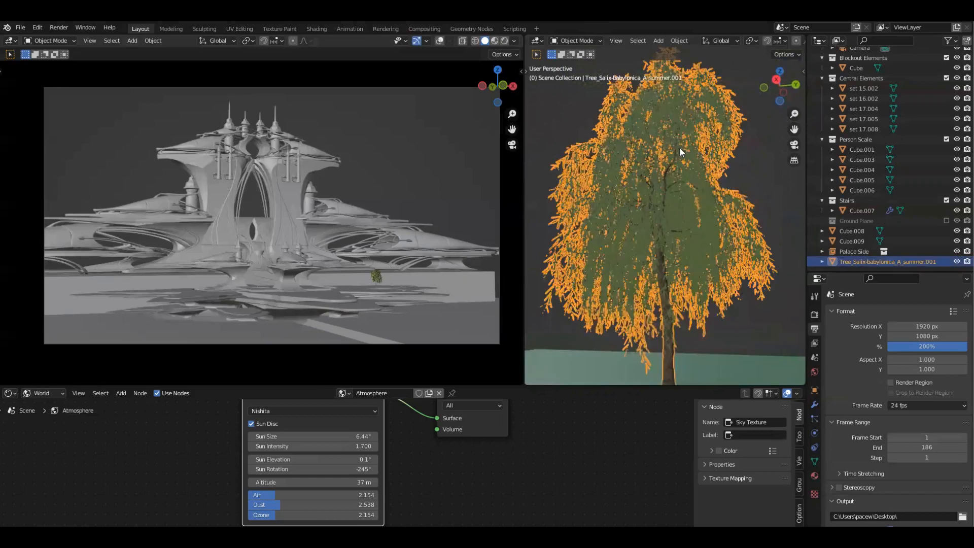
scroll(692, 192, up, 3)
scroll(624, 161, up, 2)
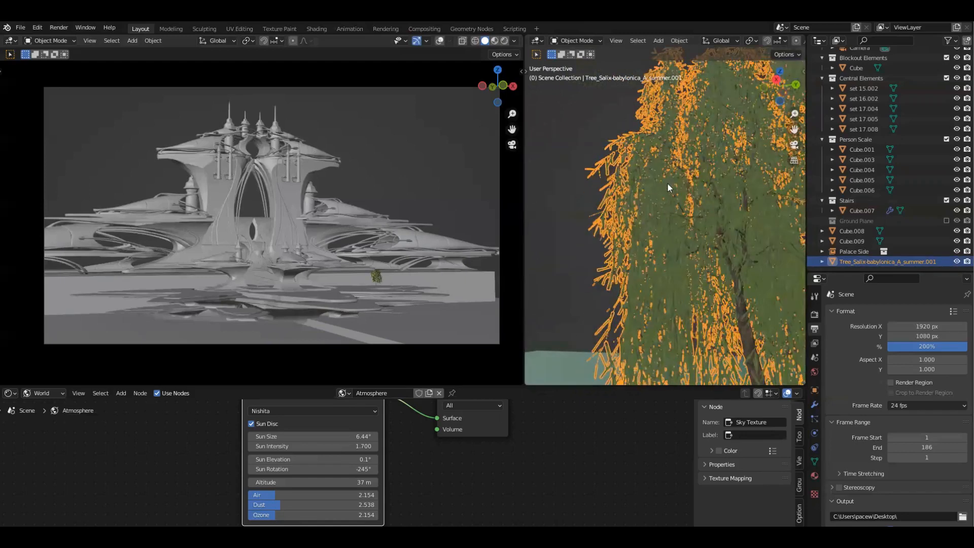
key(alt+a)
scroll(718, 214, up, 4)
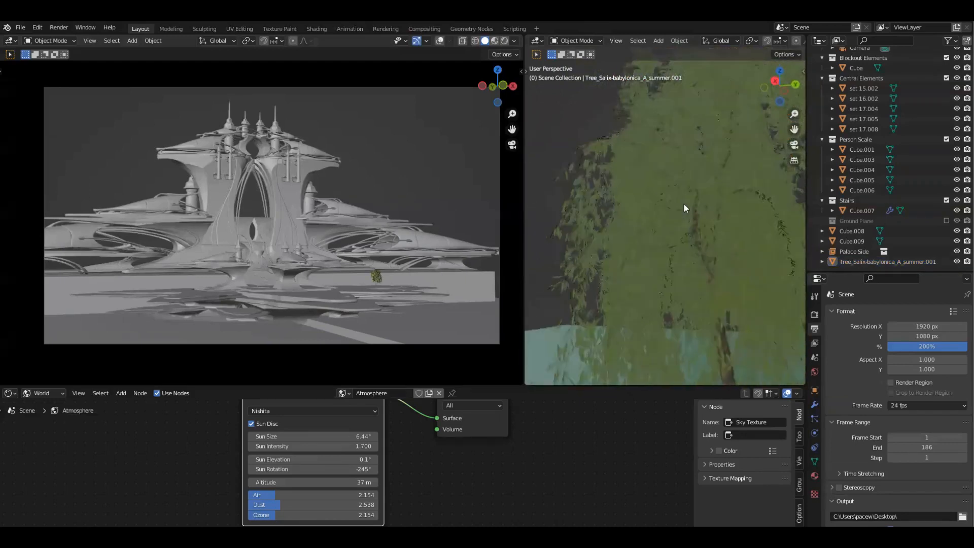
click(639, 201)
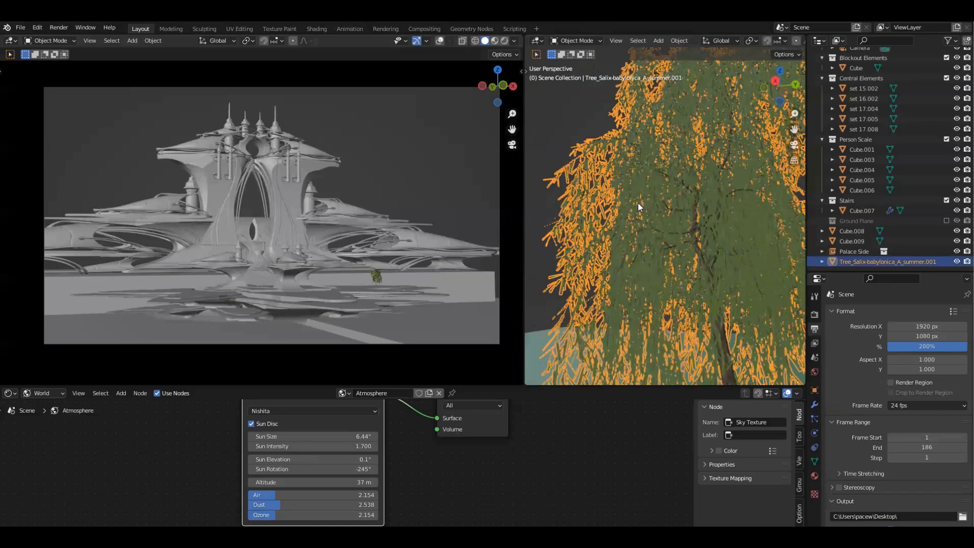
key(alt+a)
middle_drag(580, 195, 659, 249)
scroll(685, 275, down, 3)
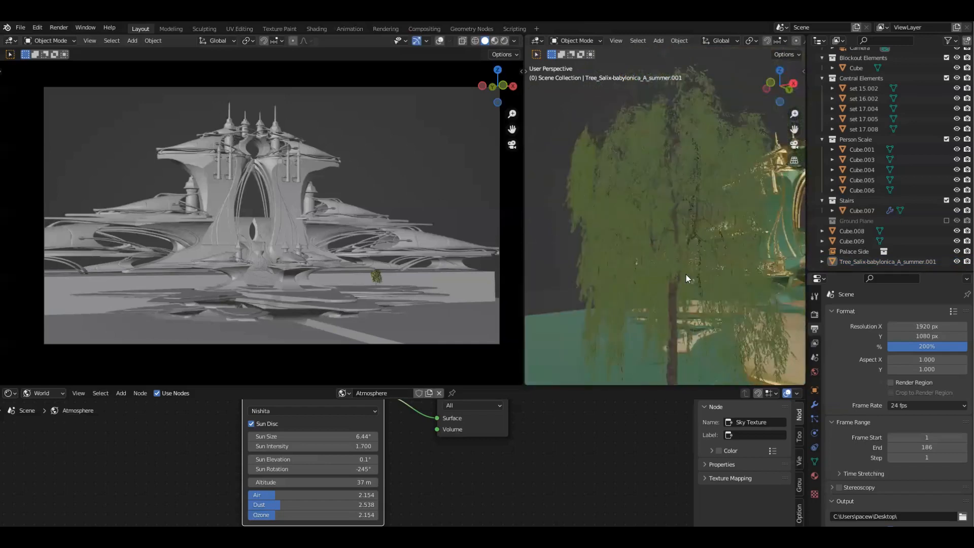
Step: Select the willow, enlarge the Shader Editor area and switch it from World to Object to show the bark material
click(661, 183)
scroll(697, 201, up, 3)
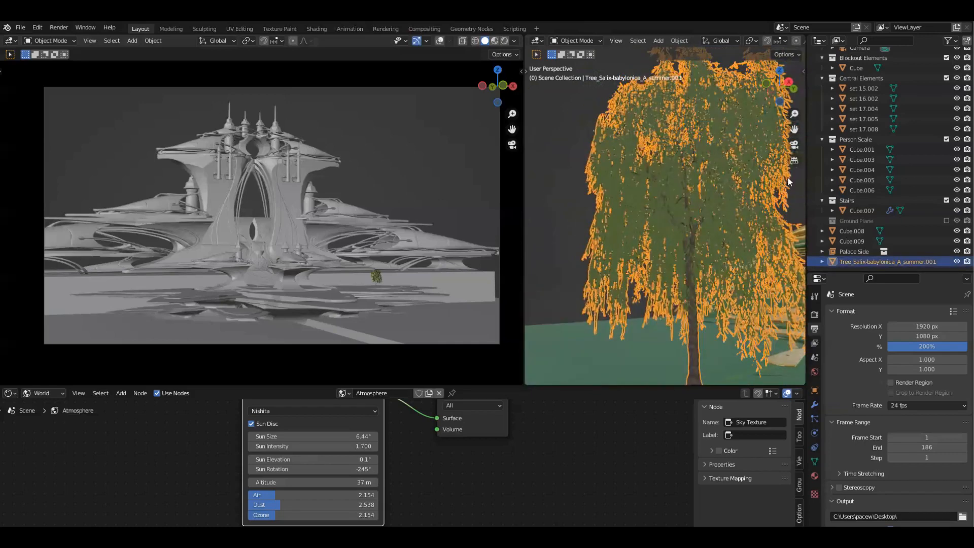
scroll(720, 235, down, 3)
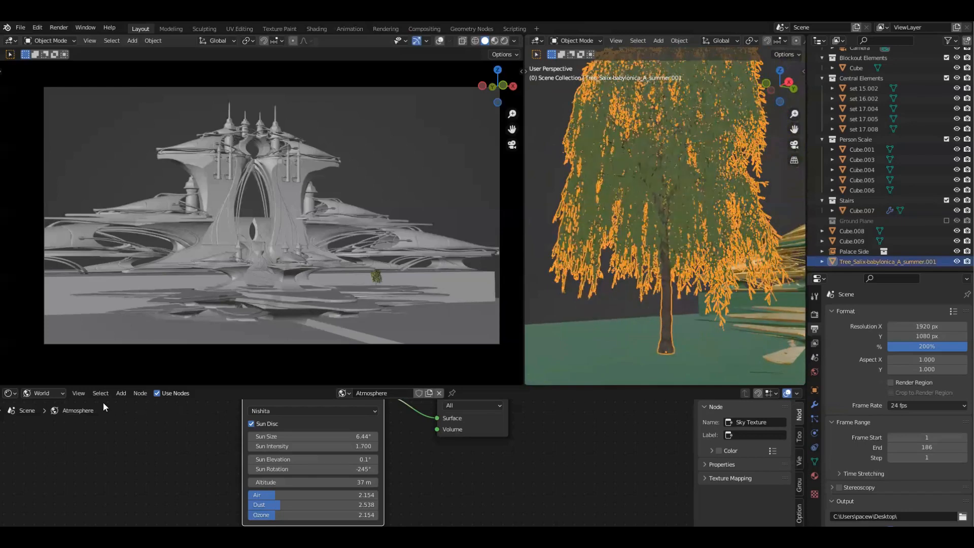
scroll(188, 451, down, 4)
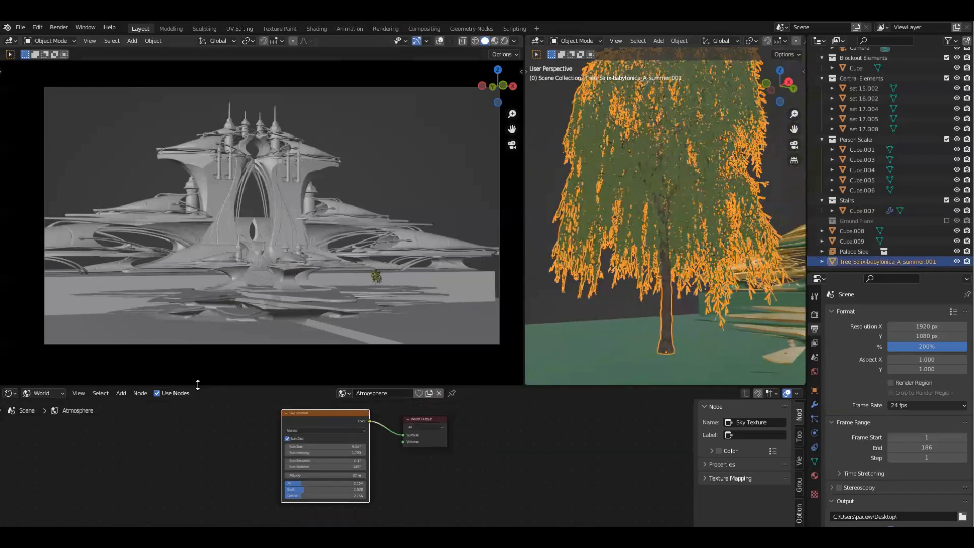
drag(198, 384, 201, 334)
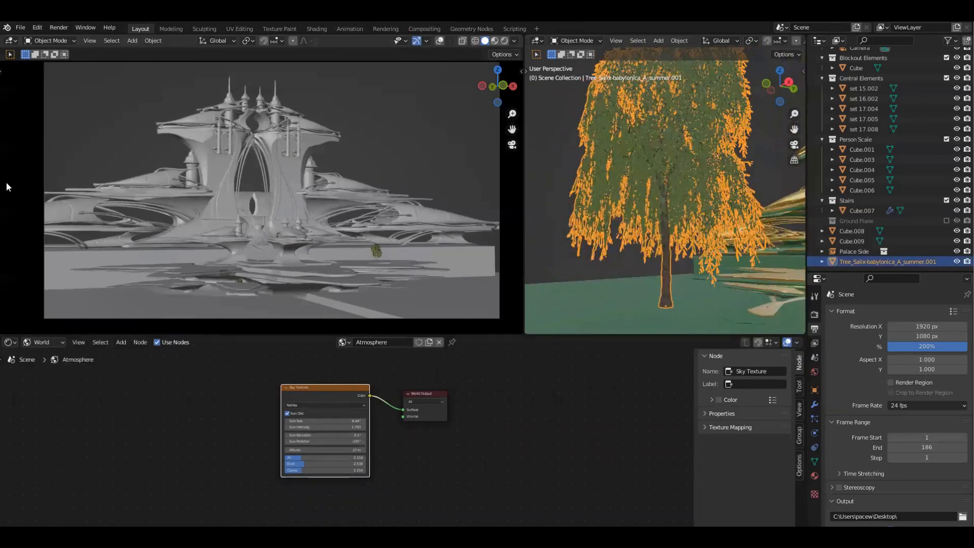
click(33, 341)
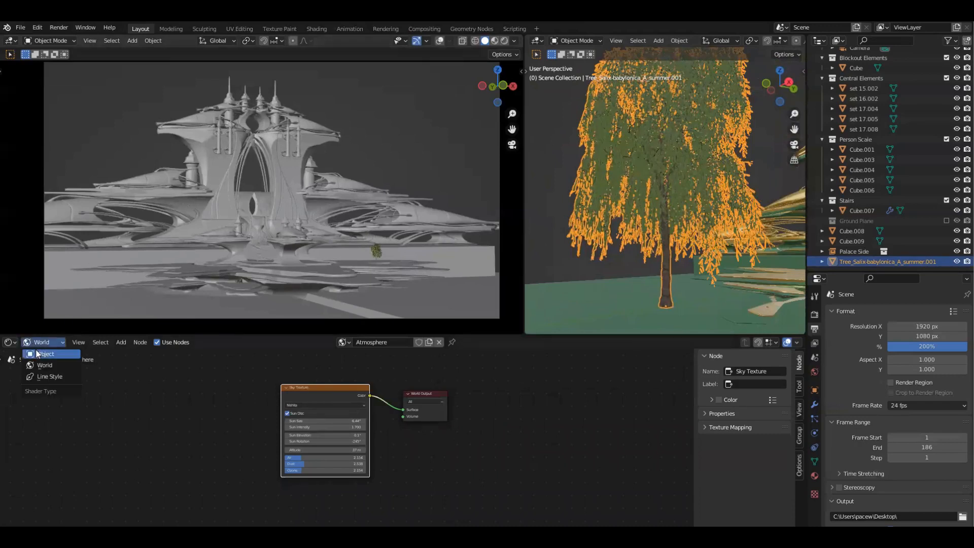
click(29, 355)
middle_drag(104, 419, 109, 387)
scroll(196, 386, down, 2)
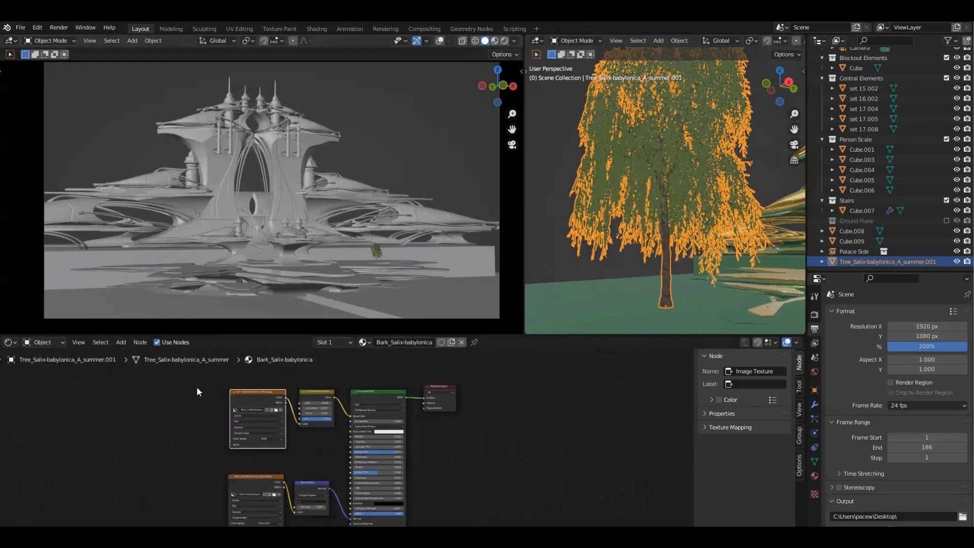
drag(307, 335, 307, 284)
scroll(498, 371, up, 2)
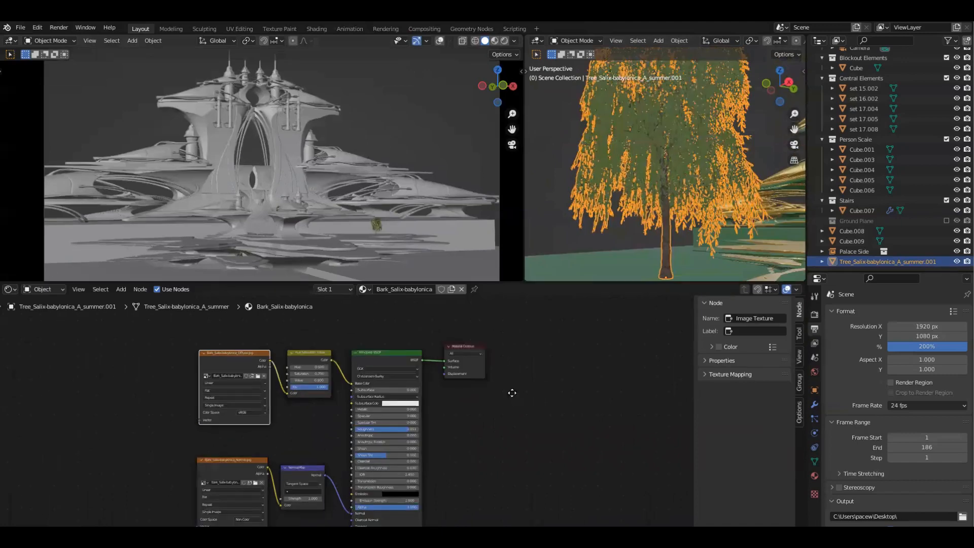
Step: Move the bark's diffuse Image Texture and Hue Saturation Value nodes farther away from the Principled BSDF node
scroll(484, 401, up, 3)
middle_drag(490, 398, 577, 474)
scroll(433, 394, up, 1)
middle_drag(435, 425, 458, 456)
drag(426, 375, 426, 397)
right_click(427, 378)
right_click(423, 387)
right_click(427, 397)
middle_drag(297, 362, 263, 351)
drag(185, 327, 398, 411)
key(g)
click(332, 407)
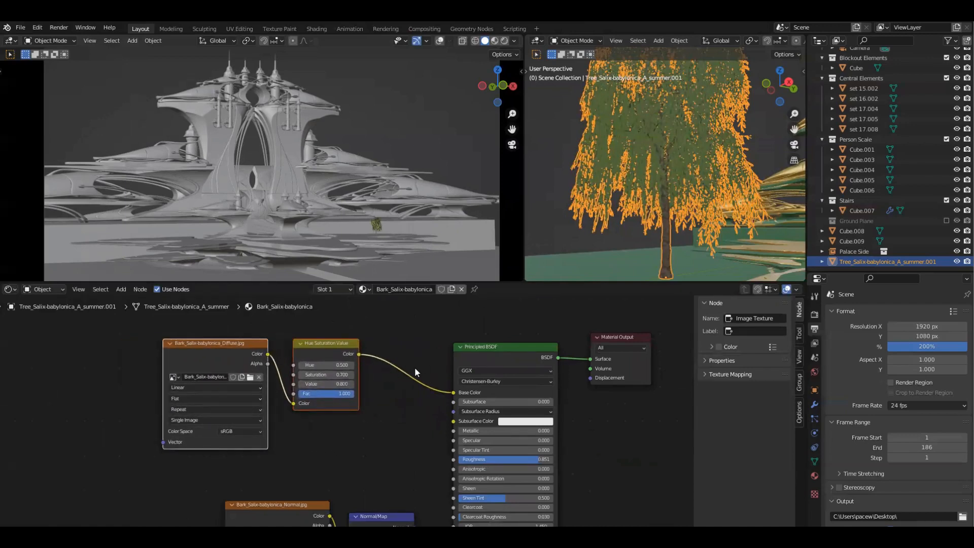
Step: Reduce the height of the Shader Editor area so both 3D viewports get more room
scroll(409, 356, down, 2)
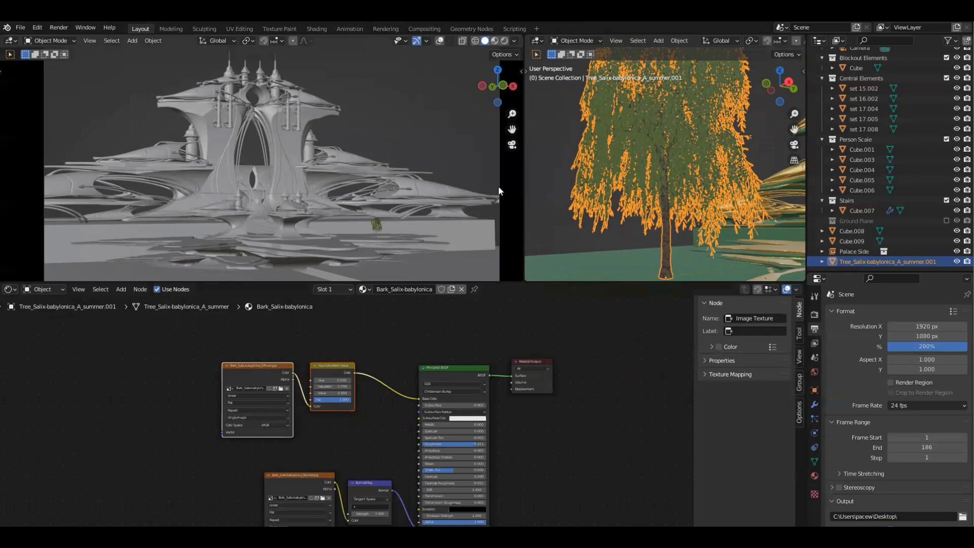
drag(576, 282, 576, 403)
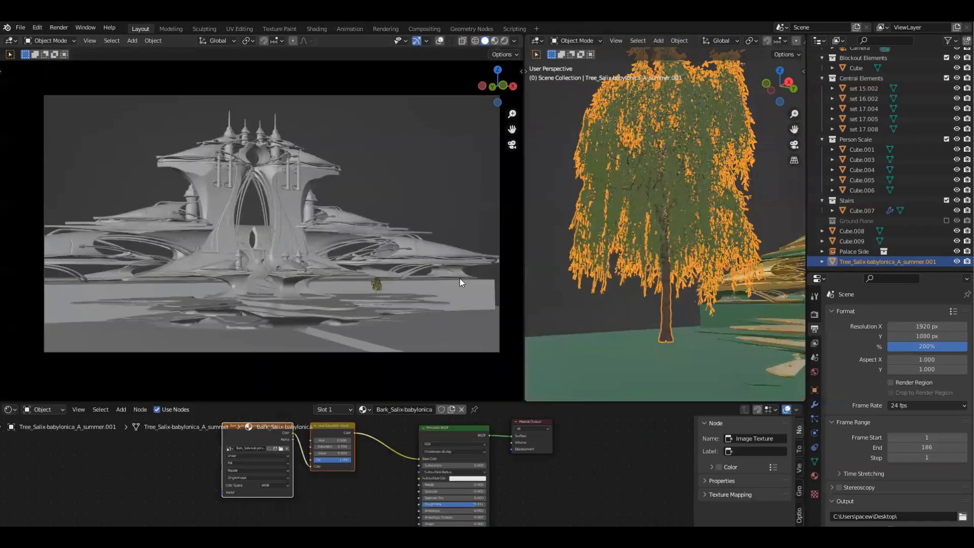
scroll(603, 264, down, 1)
middle_drag(616, 285, 668, 288)
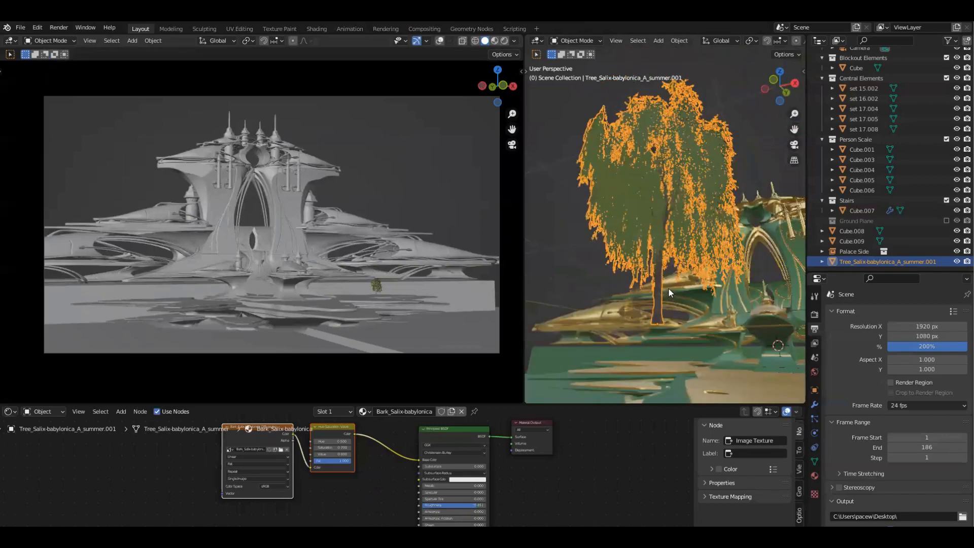
Step: Examine the willow's size and position against the palace from several angles and distances
middle_drag(561, 322, 610, 321)
scroll(611, 321, down, 6)
middle_drag(688, 227, 726, 274)
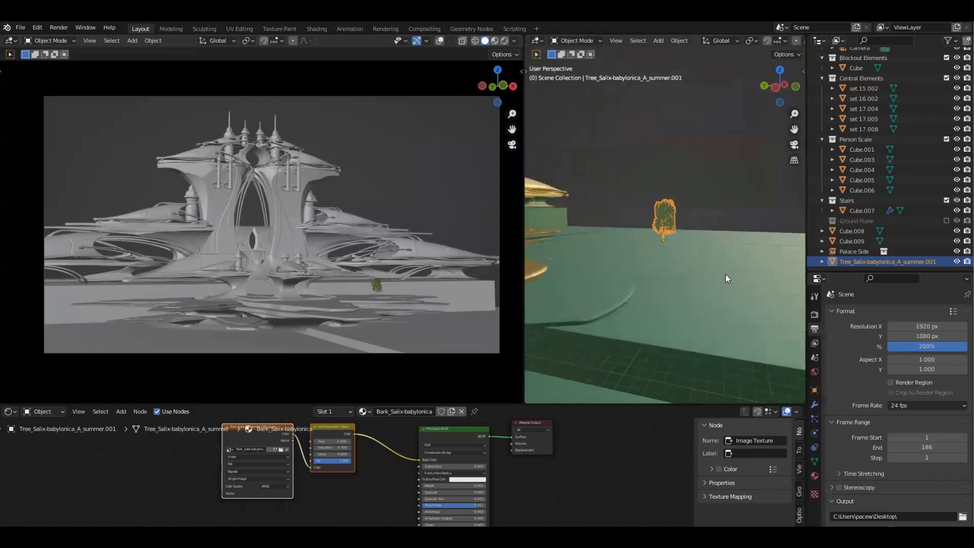
middle_drag(766, 246, 706, 236)
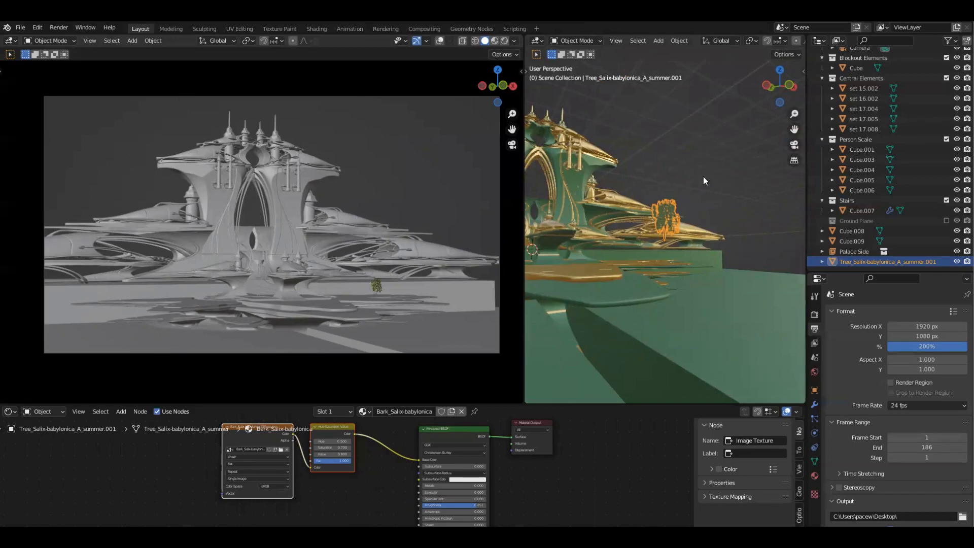
scroll(693, 329, up, 4)
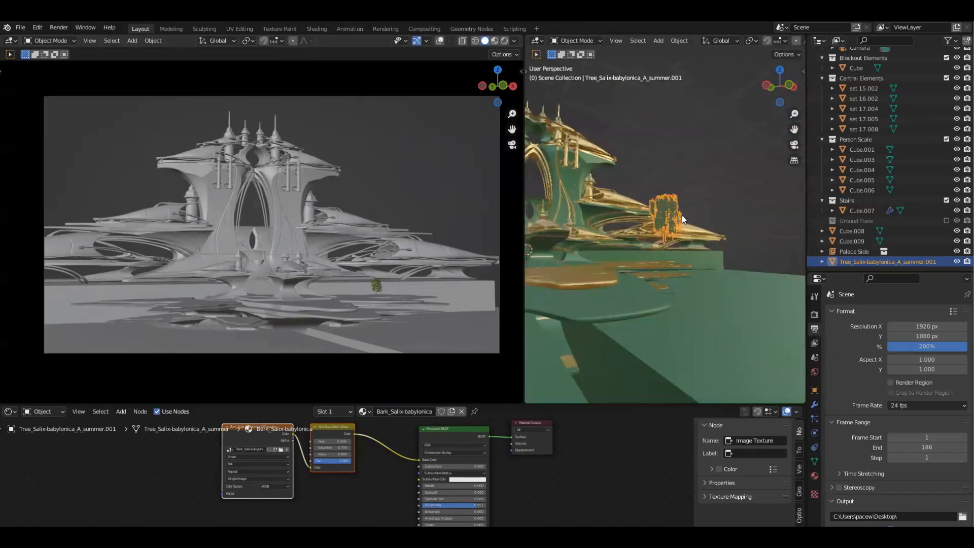
scroll(673, 188, up, 2)
scroll(679, 201, down, 8)
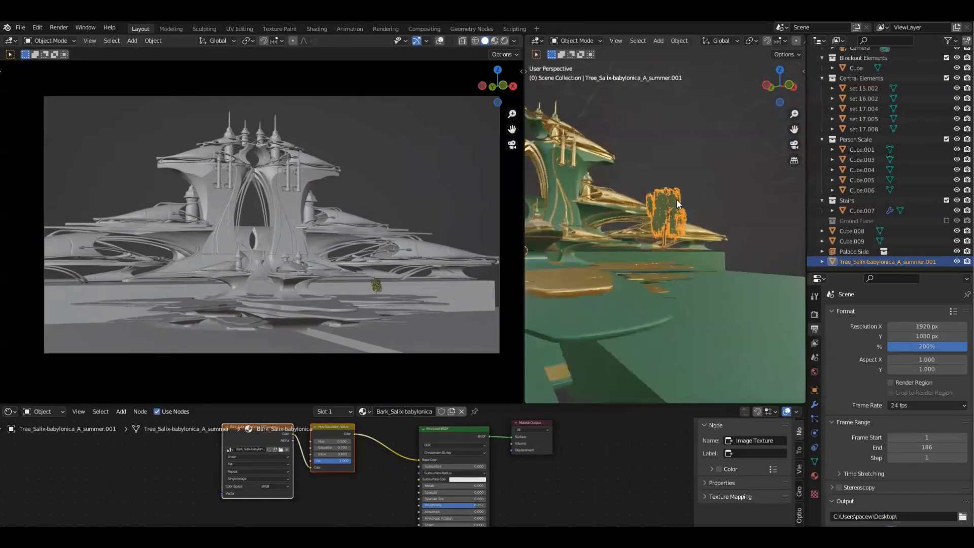
middle_drag(718, 287, 689, 291)
scroll(688, 291, up, 4)
Step: From the front view, move the willow straight down along Z below the palace ground, finishing with a move of about -92.6 m
key(grave)
click(702, 280)
scroll(690, 299, down, 4)
key(grave)
click(573, 242)
scroll(708, 309, down, 5)
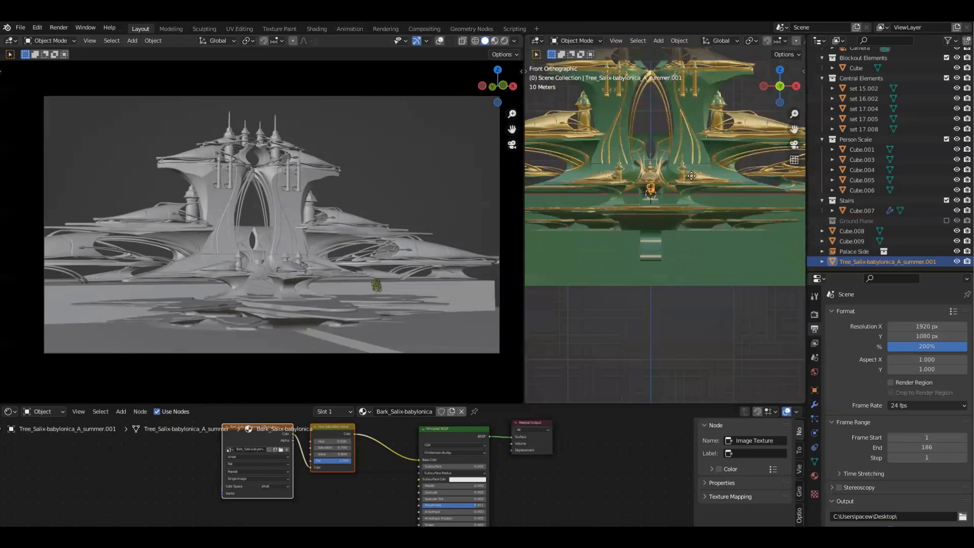
key(g)
key(z)
click(683, 312)
middle_drag(683, 312, 717, 263)
key(g)
key(z)
click(718, 313)
Step: Frame the willow, move it into a new collection named Tree Willow, and keep that collection collapsed in the outliner
middle_drag(717, 313, 772, 274)
key(KP_Decimal)
key(m)
click(903, 208)
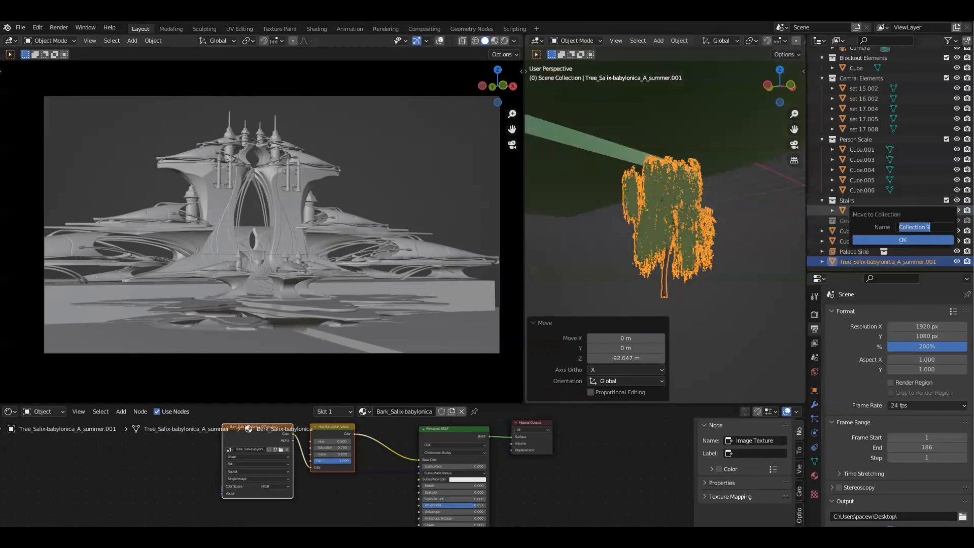
text(Tree Willow)
key(Return)
click(821, 231)
Step: Set the willow's origin to the 3D cursor
middle_drag(726, 221, 761, 218)
scroll(869, 212, up, 1)
scroll(869, 212, down, 2)
key(F3)
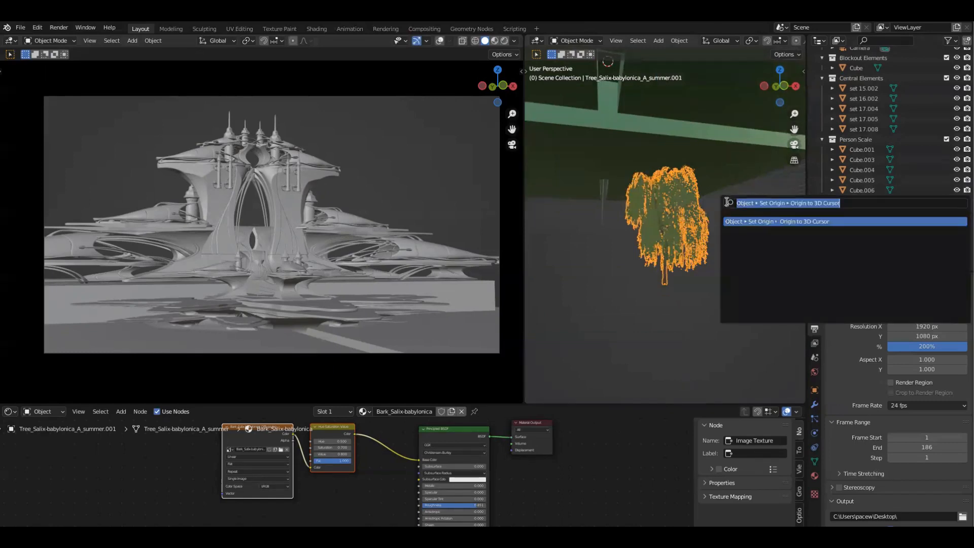
text(set p)
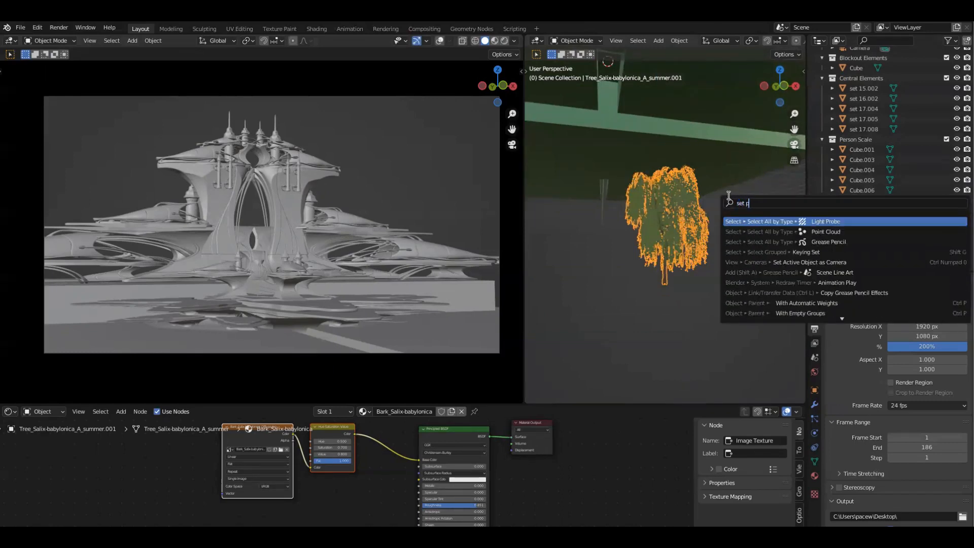
key(BackSpace)
text(origin)
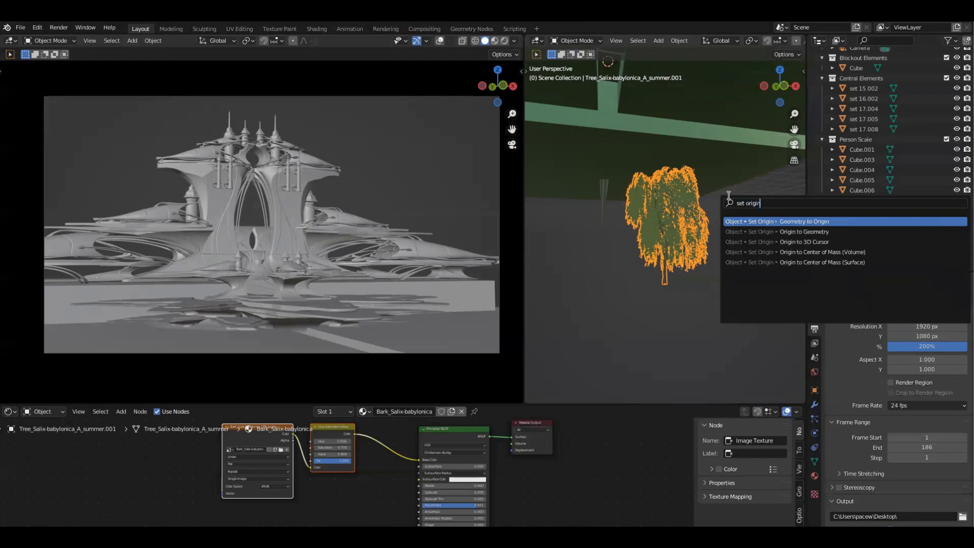
key(Down)
key(Down)
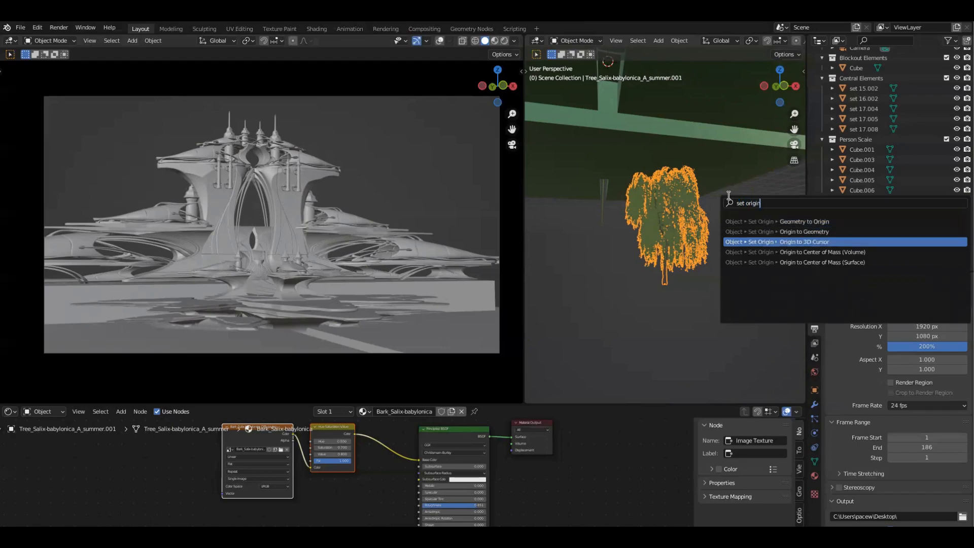
key(Return)
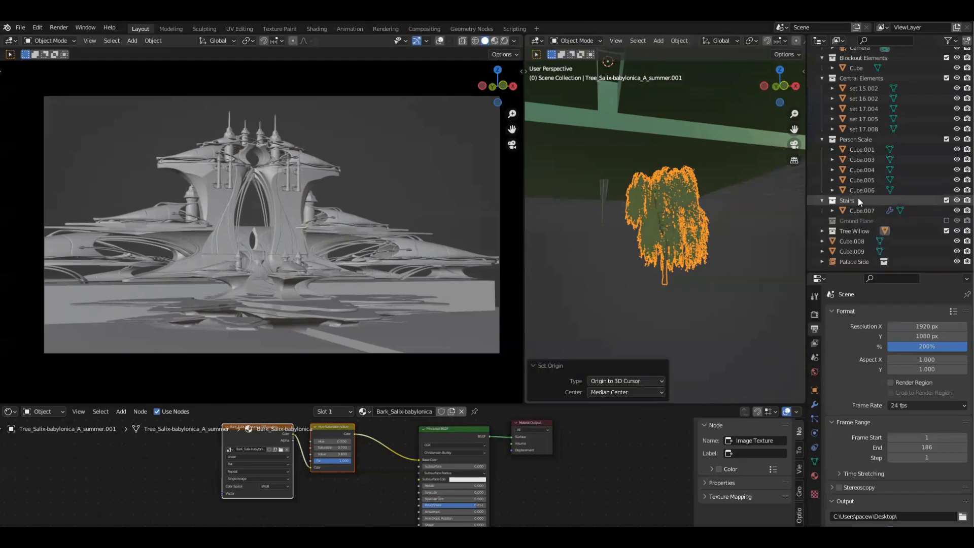
Step: Instance the Tree Willow collection to the scene
click(860, 230)
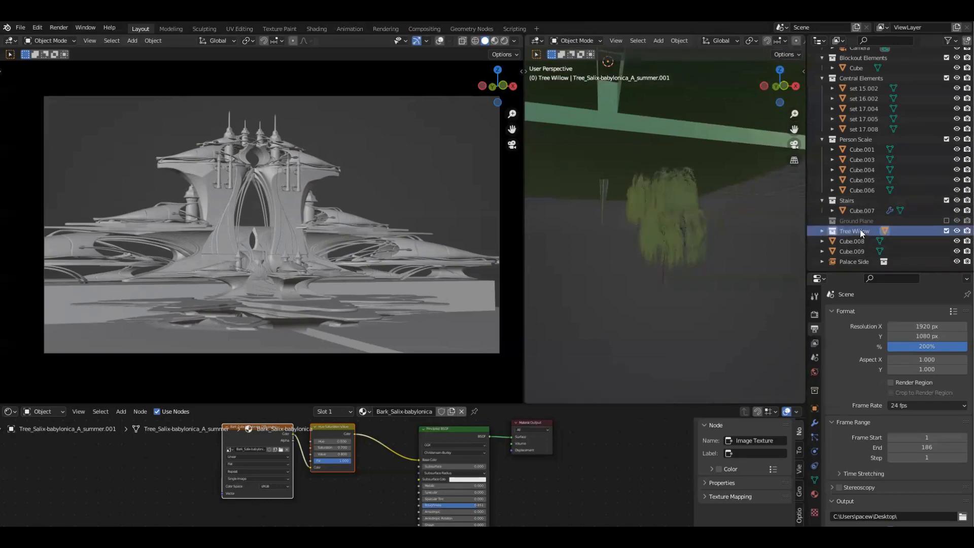
right_click(860, 230)
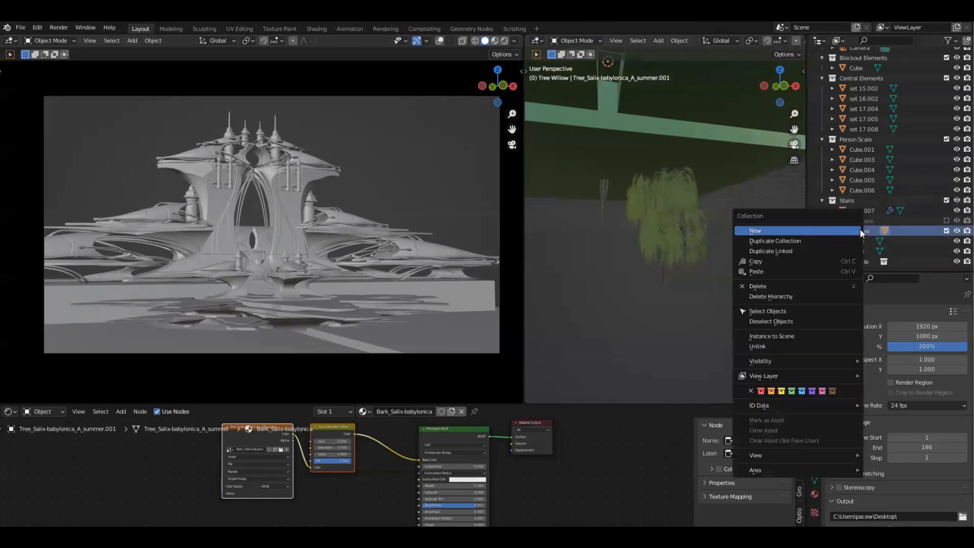
click(805, 331)
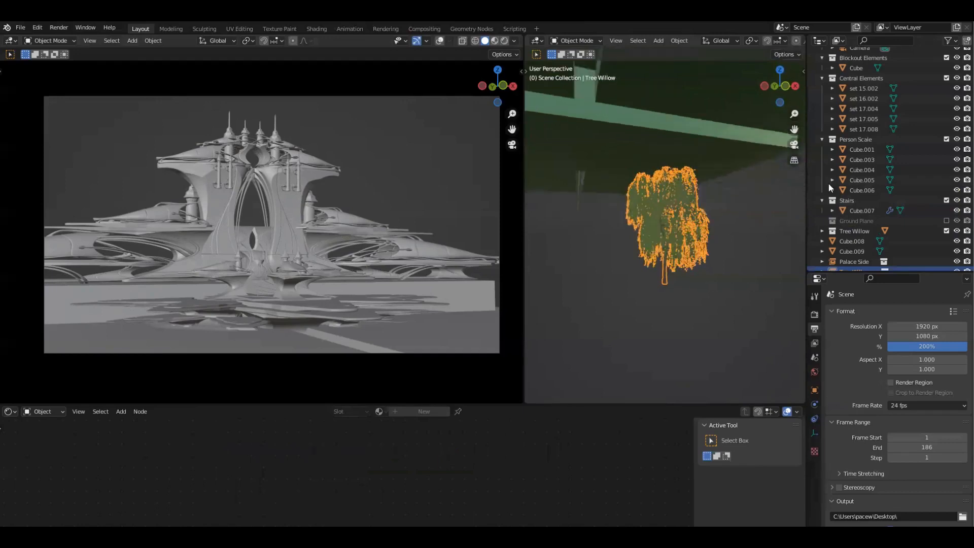
scroll(829, 184, down, 1)
scroll(705, 253, down, 2)
Step: Try scaling the Tree Willow instance, check the pivot and orientation options, and set the pivot point to Individual Origins
key(s)
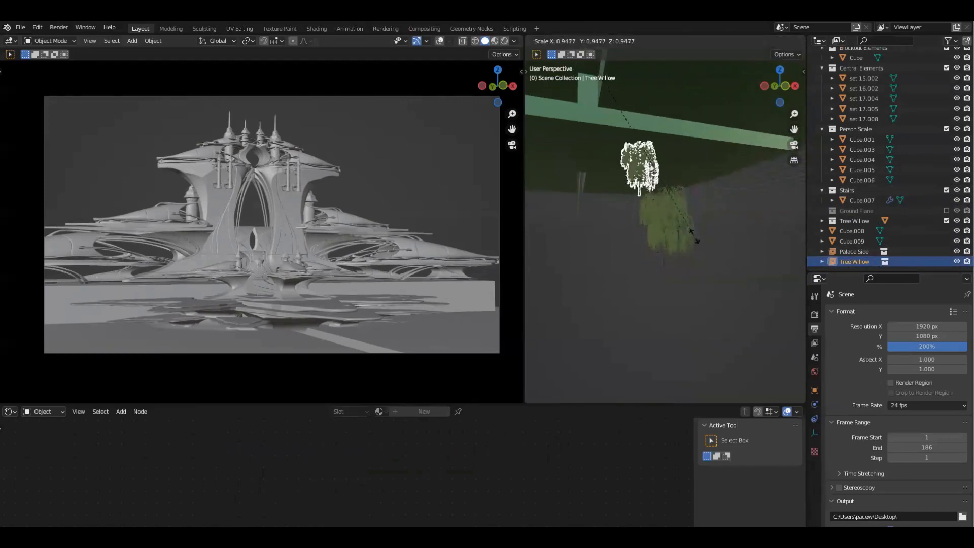
right_click(703, 166)
middle_drag(704, 166, 684, 171)
key(period)
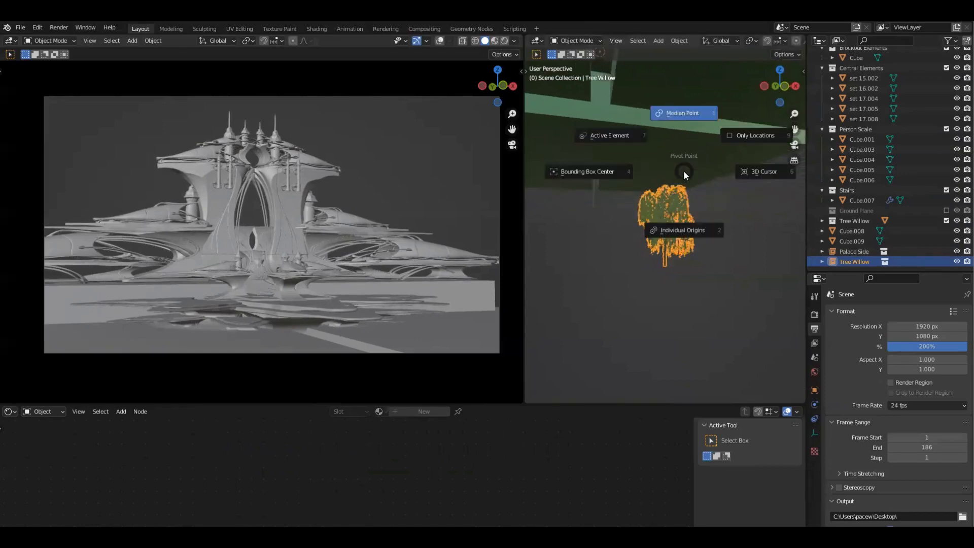
key(Escape)
key(comma)
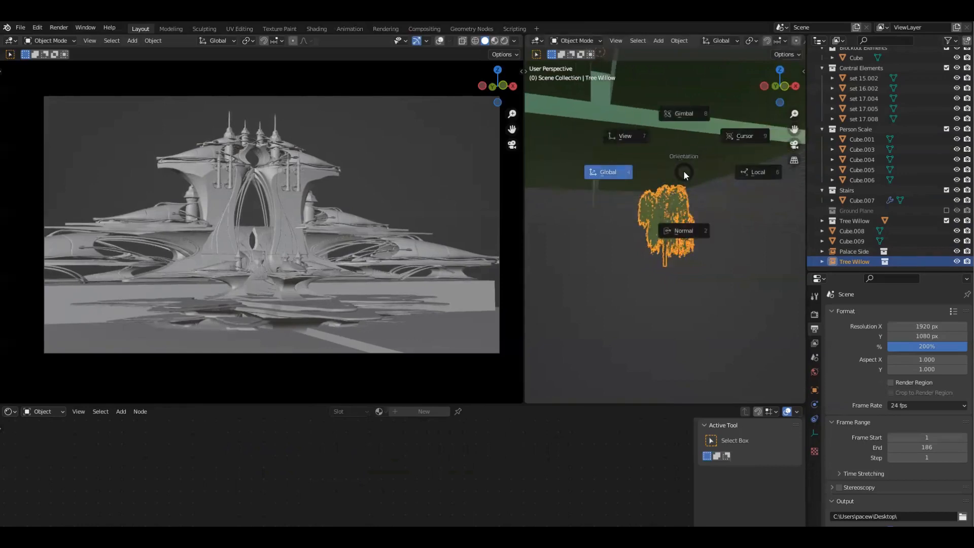
key(Escape)
key(period)
click(688, 243)
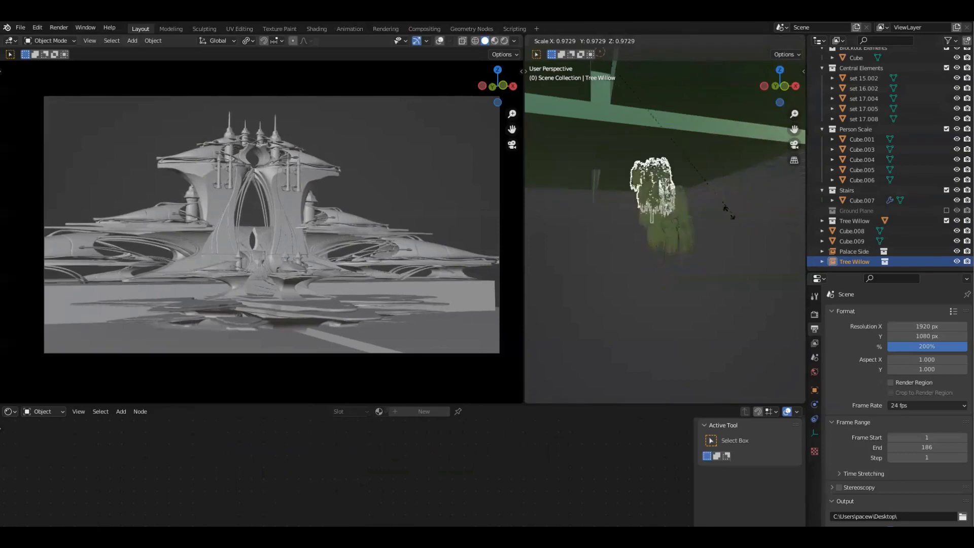
Step: Apply Origin to Geometry to the Tree Willow instance and test its scaling without keeping the change
key(F3)
text(set or)
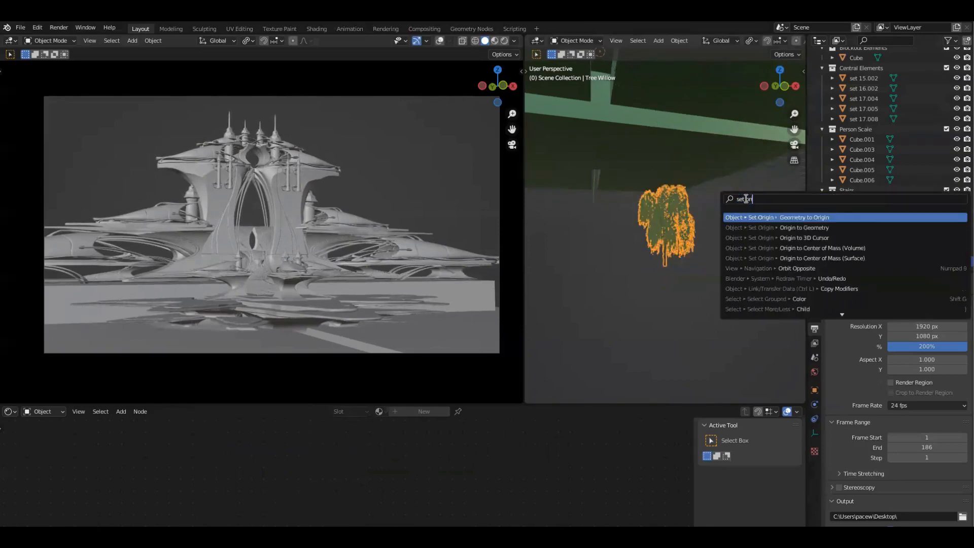
key(Return)
key(s)
right_click(790, 207)
Step: From the front view, raise the Tree Willow instance about 242 m along Z to the palace's level
scroll(711, 293, down, 4)
key(grave)
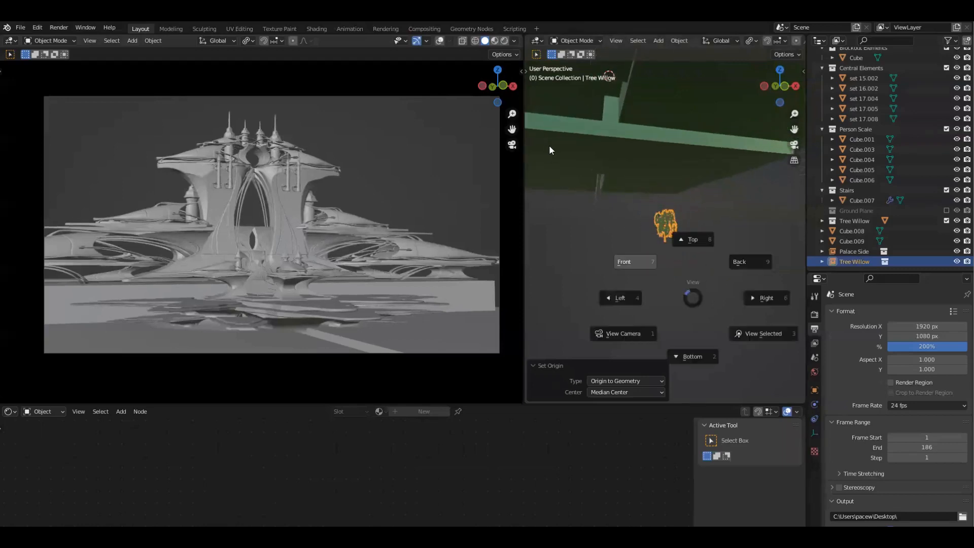
click(549, 147)
scroll(671, 222, down, 7)
shift+middle_drag(670, 225, 655, 241)
key(g)
key(z)
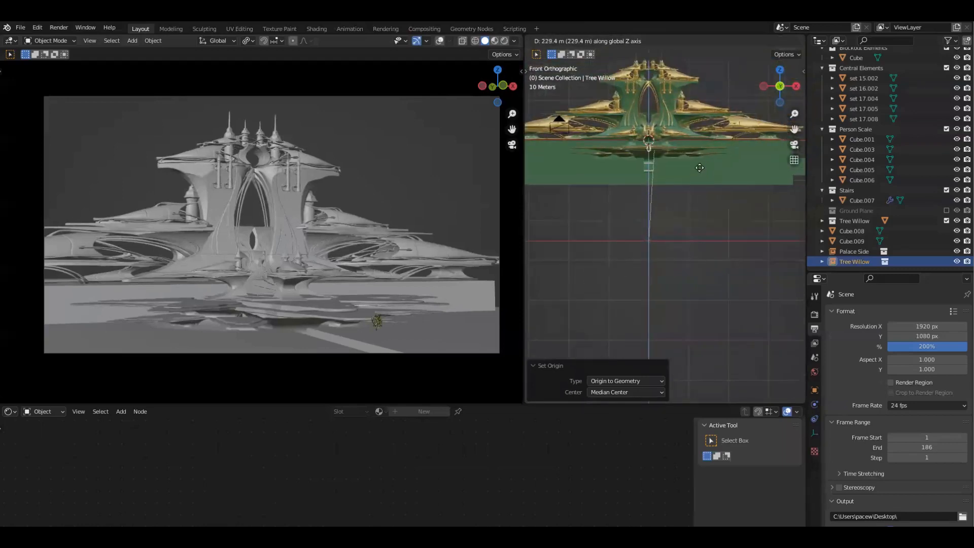
click(699, 168)
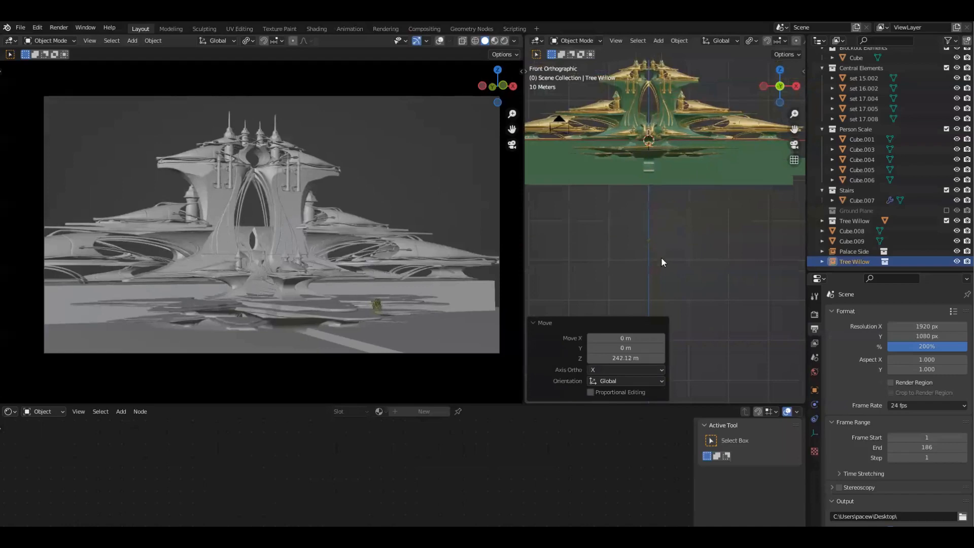
Step: Locate the original willow below the ground and exclude its Tree Willow collection from the view layer
shift+middle_drag(661, 256, 685, 198)
scroll(658, 123, up, 2)
drag(635, 229, 682, 274)
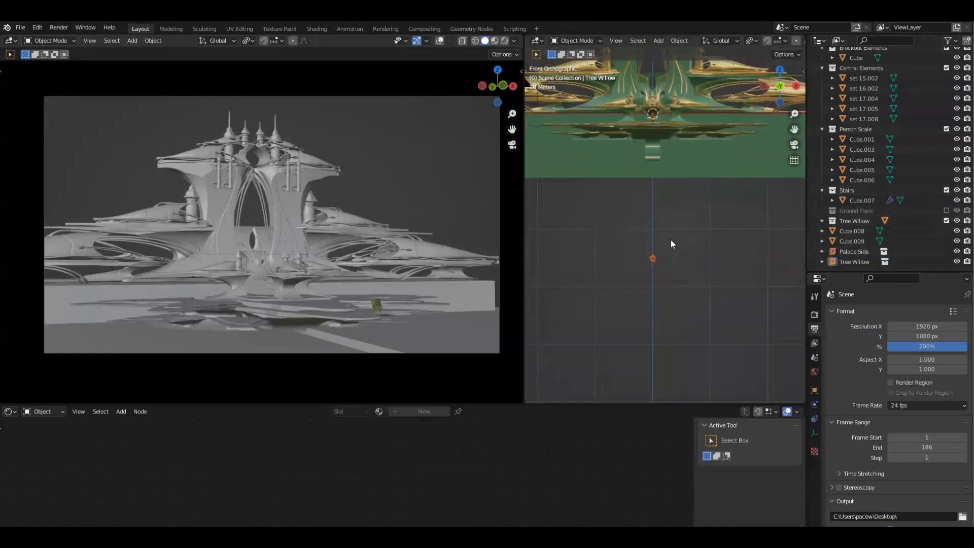
scroll(863, 188, up, 6)
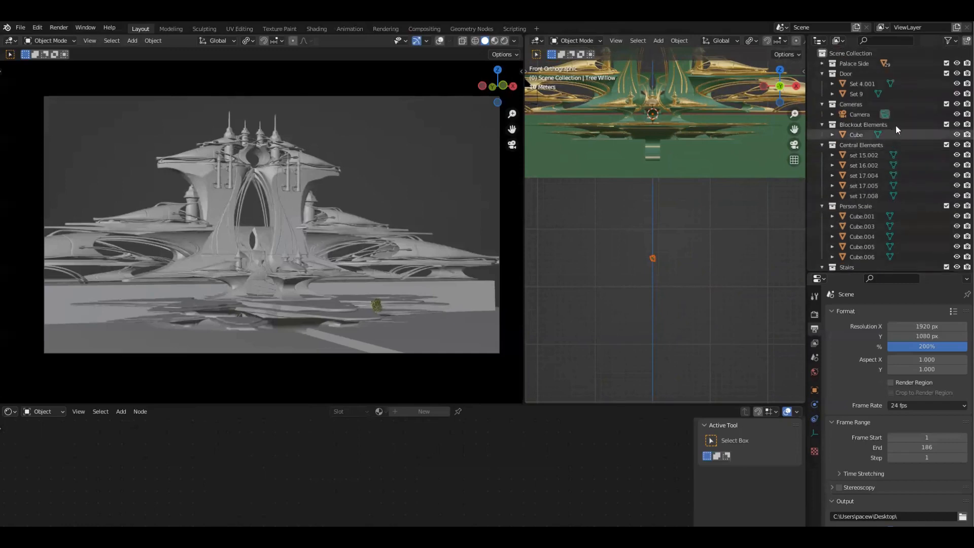
scroll(865, 127, down, 6)
scroll(887, 236, down, 2)
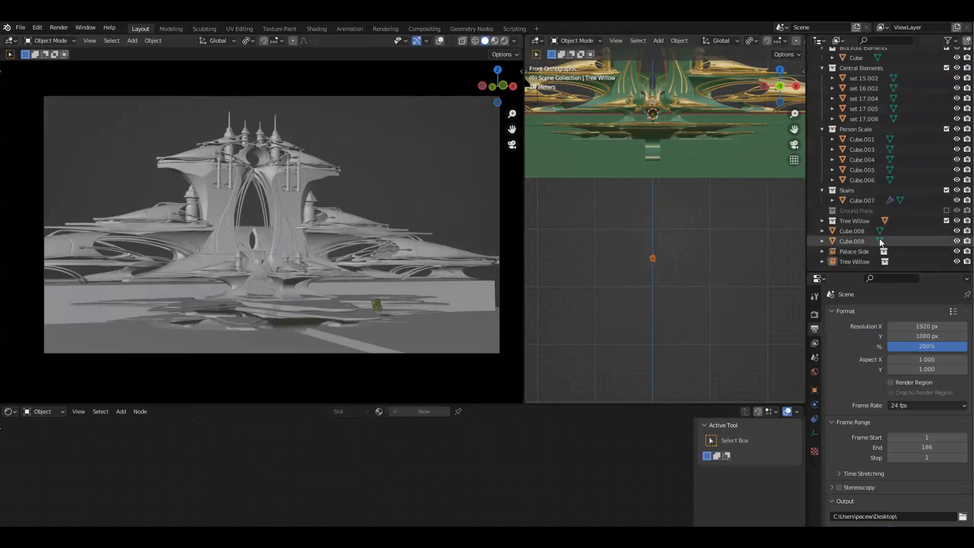
click(946, 221)
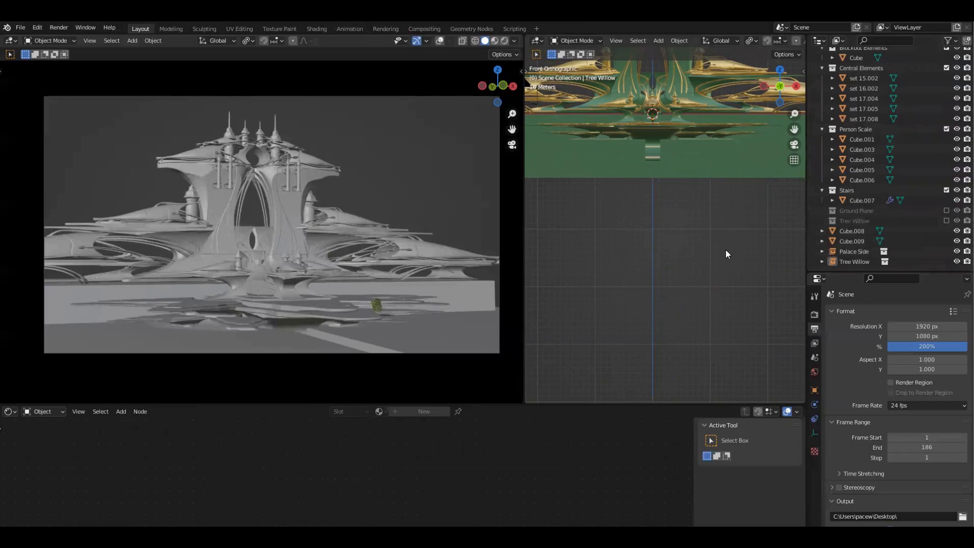
Step: Select and frame the Tree Willow instance, then shift it about 22.1 m along X and 11.8 m along Y
middle_drag(702, 239, 662, 176)
click(663, 175)
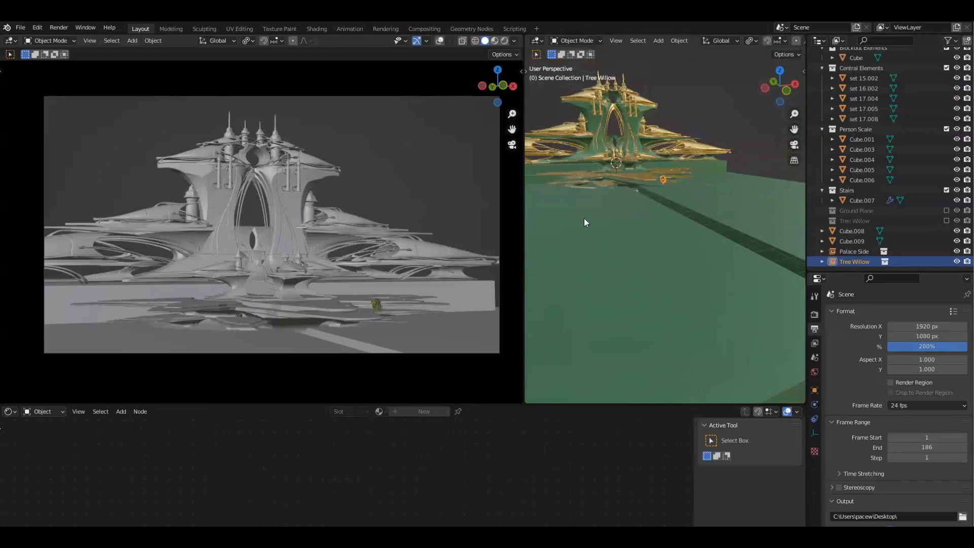
key(KP_Decimal)
scroll(711, 264, down, 5)
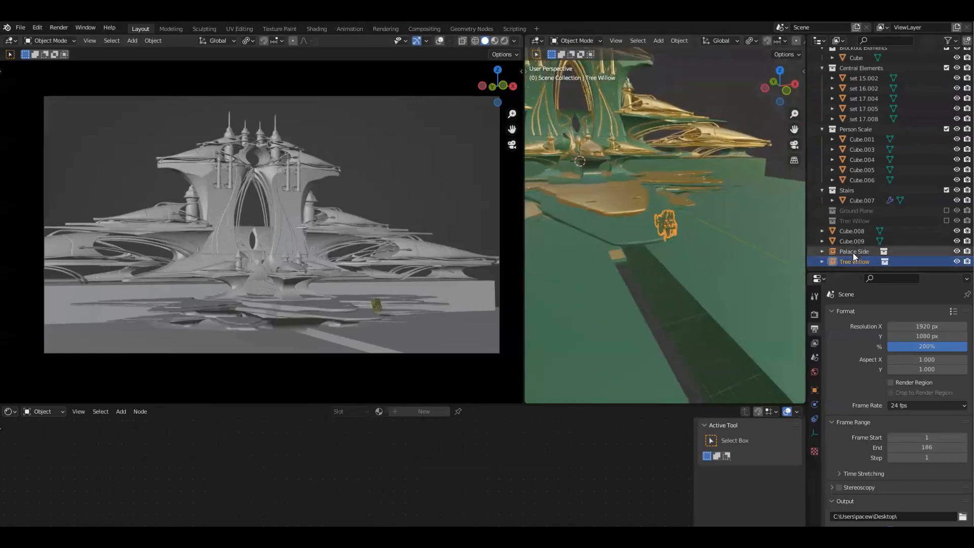
middle_drag(616, 202, 647, 328)
scroll(645, 202, down, 1)
shift+middle_drag(681, 246, 662, 245)
key(g)
click(678, 238)
Step: From the top view, move the Tree Willow instance about 260 m along Y toward the palace
key(KP_1)
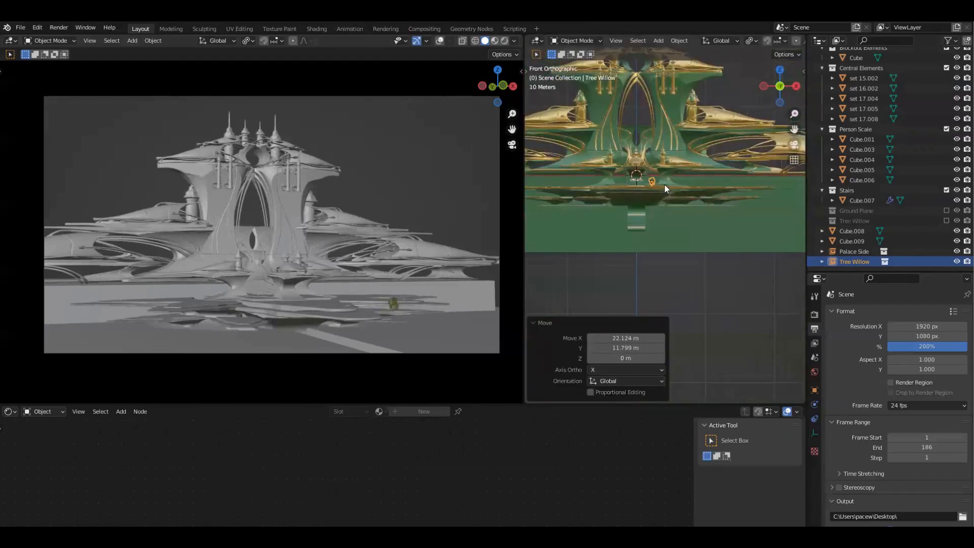
key(KP_7)
scroll(659, 191, down, 1)
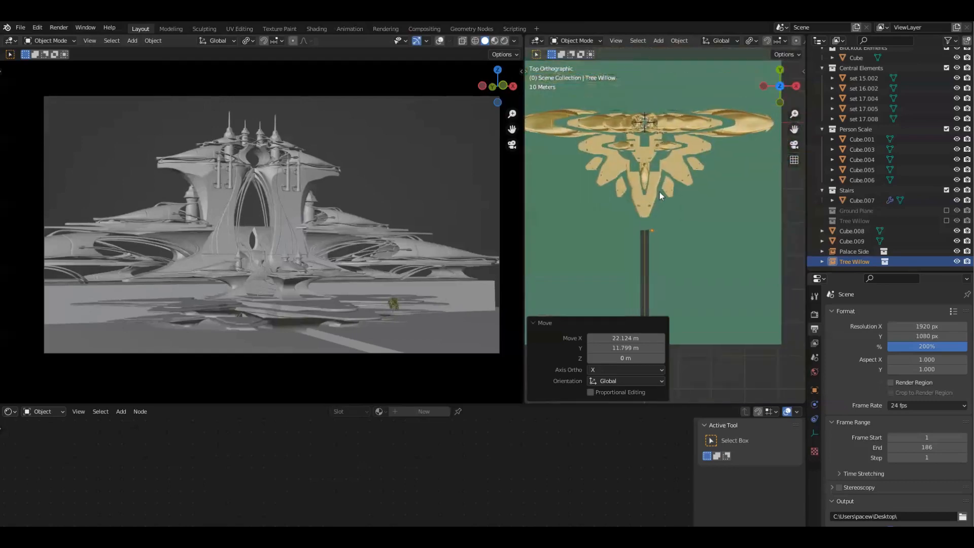
key(g)
key(y)
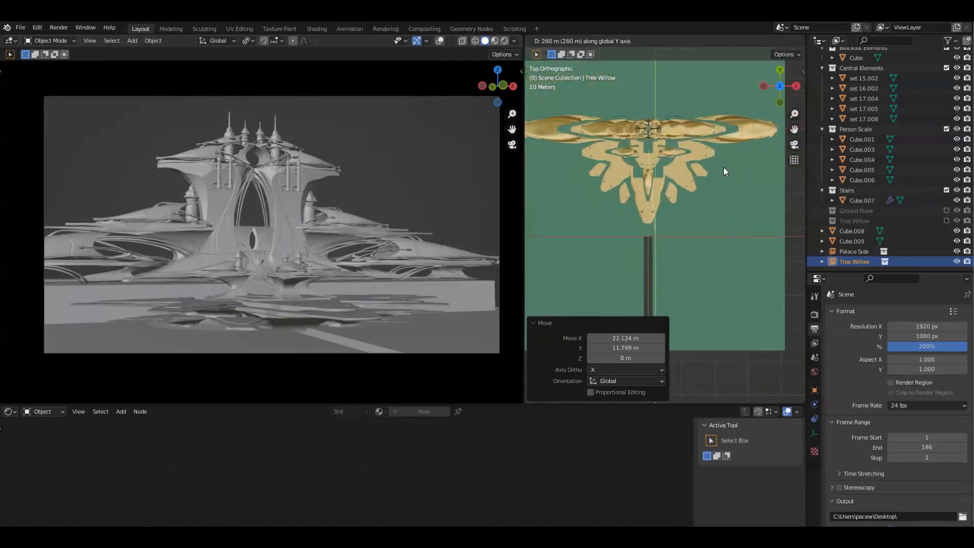
click(724, 164)
Step: Move the Tree Willow instance about -21.3 m in X, 26.2 m in Y and 19.8 m in Z, up beside the palace entrance ramp
key(KP_Decimal)
middle_drag(675, 210, 707, 168)
scroll(707, 172, down, 6)
middle_drag(725, 210, 734, 231)
key(g)
click(594, 139)
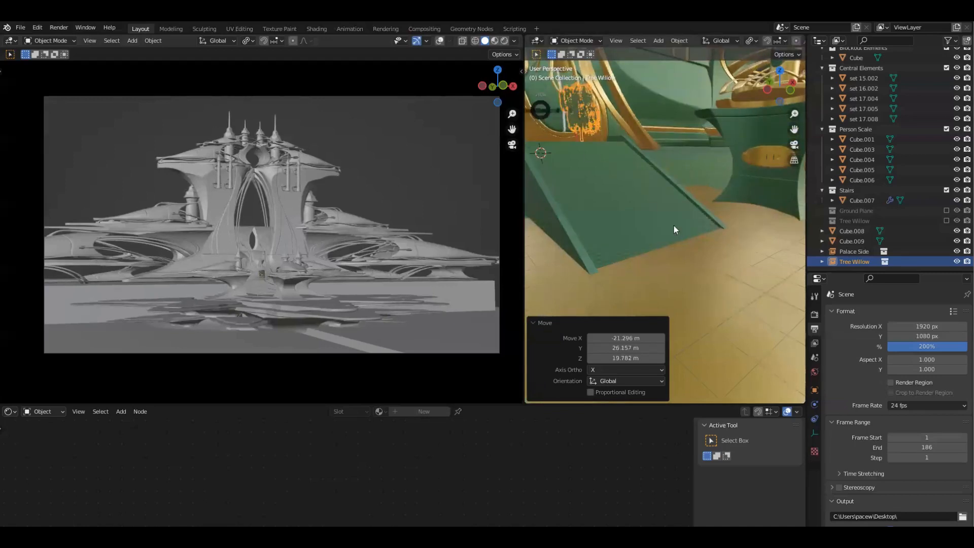
Step: Scale the Tree Willow instance up by about 1.44 and raise it about 2.74 m along Z
key(KP_Decimal)
mouse_move(653, 156)
middle_down()
mouse_move(687, 134)
mouse_move(664, 183)
mouse_move(656, 139)
middle_up()
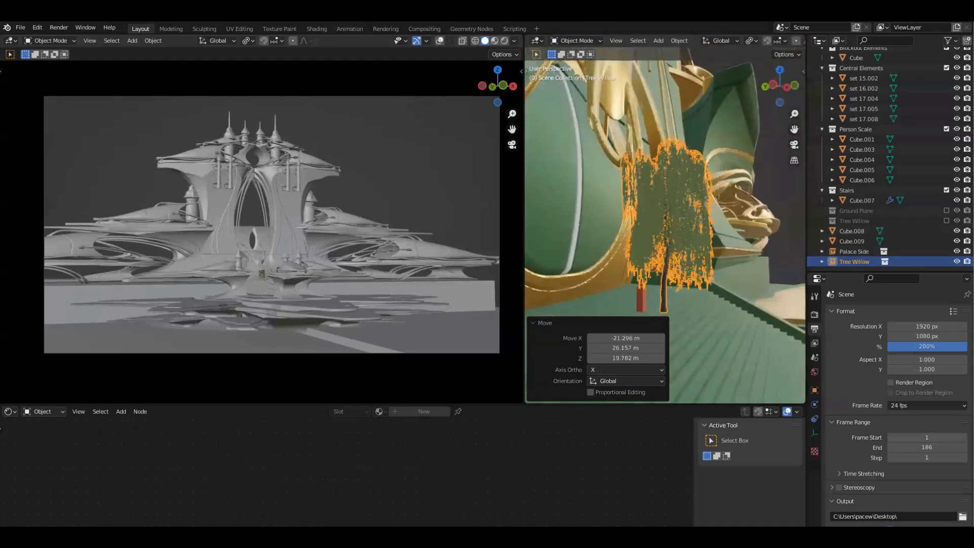
key(s)
click(704, 251)
middle_drag(670, 252, 693, 256)
key(g)
key(z)
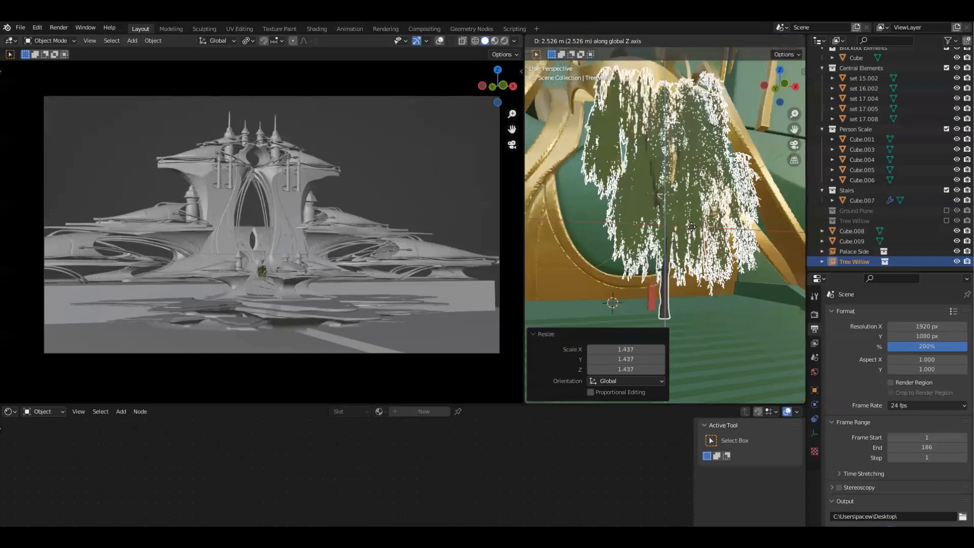
click(703, 235)
Step: Scale the Tree Willow instance down slightly against the red person-sized reference block
mouse_move(650, 228)
middle_down()
mouse_move(628, 241)
mouse_move(641, 245)
middle_up()
key(s)
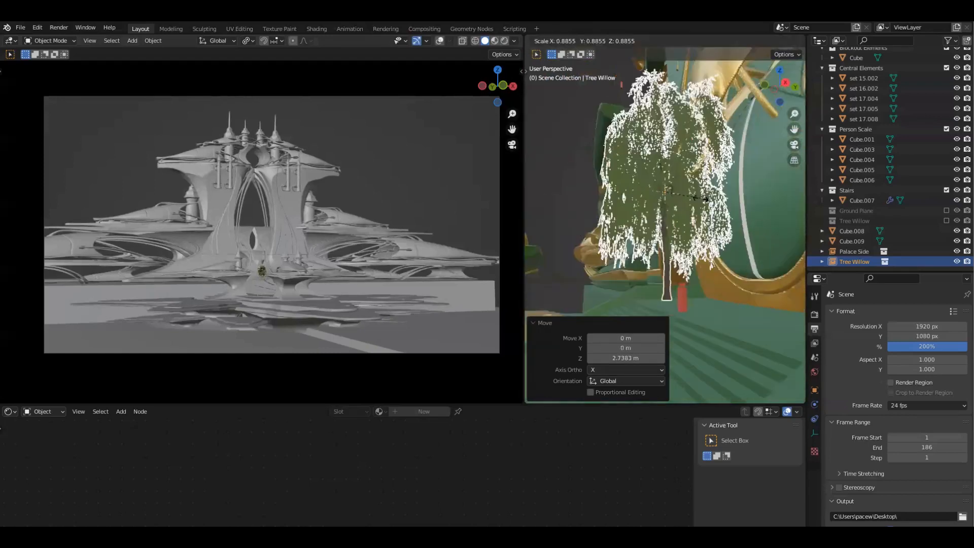
click(666, 190)
mouse_move(666, 190)
middle_down()
mouse_move(742, 194)
mouse_move(664, 175)
middle_up()
Step: Move the willow about -5.46 m along X and lower it about 1 m along Z beside the palace entrance
key(g)
key(x)
click(704, 219)
key(g)
key(z)
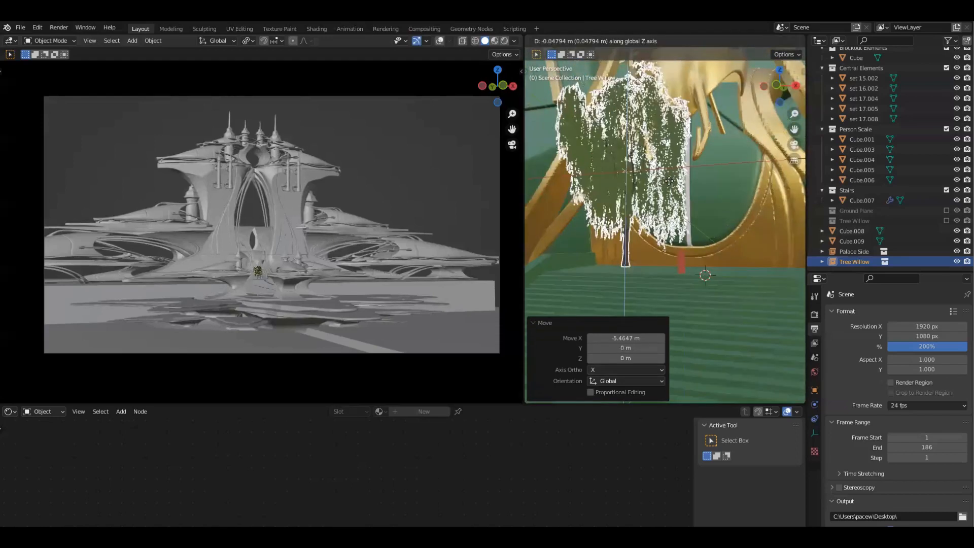
click(708, 198)
Step: From the top view, move the willow out in front of the palace, beside the near end of the approach road
middle_drag(707, 198, 697, 276)
scroll(713, 229, down, 3)
key(KP_7)
shift+middle_drag(696, 339, 682, 209)
scroll(681, 206, down, 1)
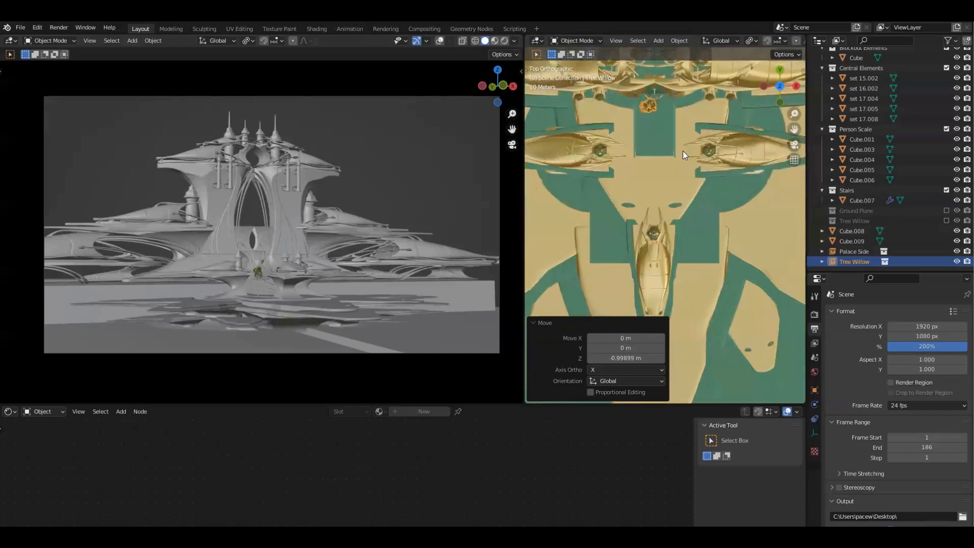
scroll(675, 152, down, 5)
shift+middle_drag(673, 134, 673, 126)
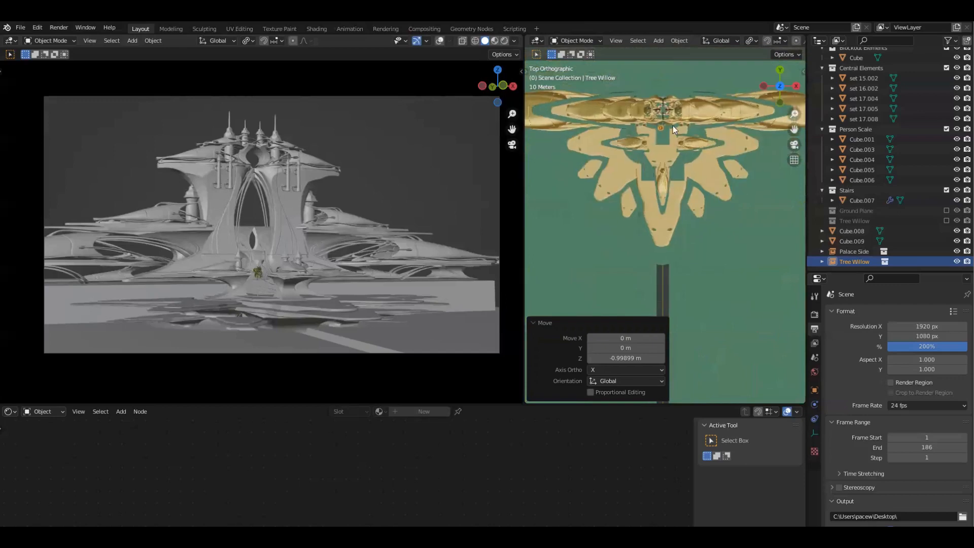
click(684, 270)
Step: Rotate the willow and nudge it about 0.3 m in X and 8.1 m in Y beside the road
key(KP_Decimal)
scroll(711, 234, down, 12)
key(r)
click(693, 269)
key(g)
click(695, 253)
key(KP_Decimal)
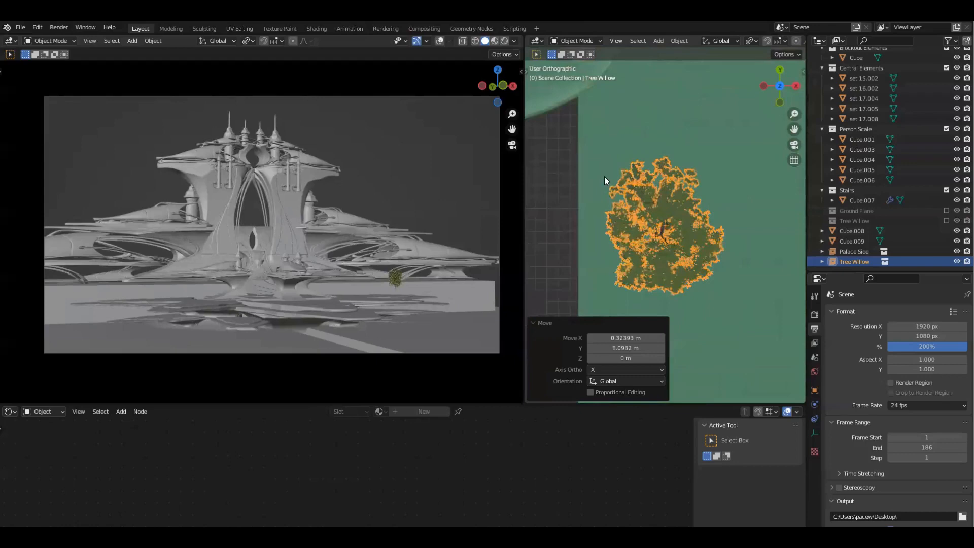
Step: From the front view, lower the willow about 48.6 m along Z to the ground
key(KP_1)
scroll(702, 236, down, 12)
key(g)
key(z)
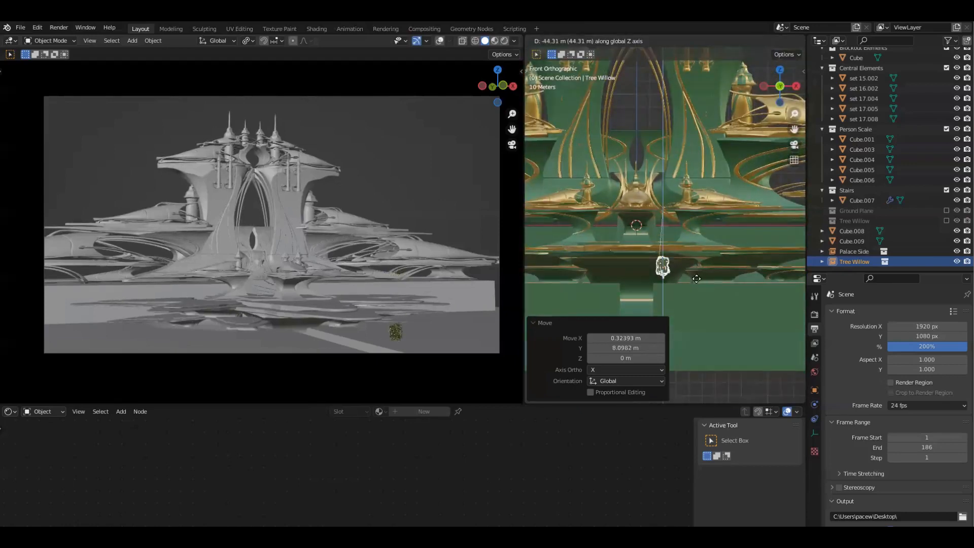
click(697, 283)
middle_drag(675, 278, 668, 276)
key(grave)
click(695, 278)
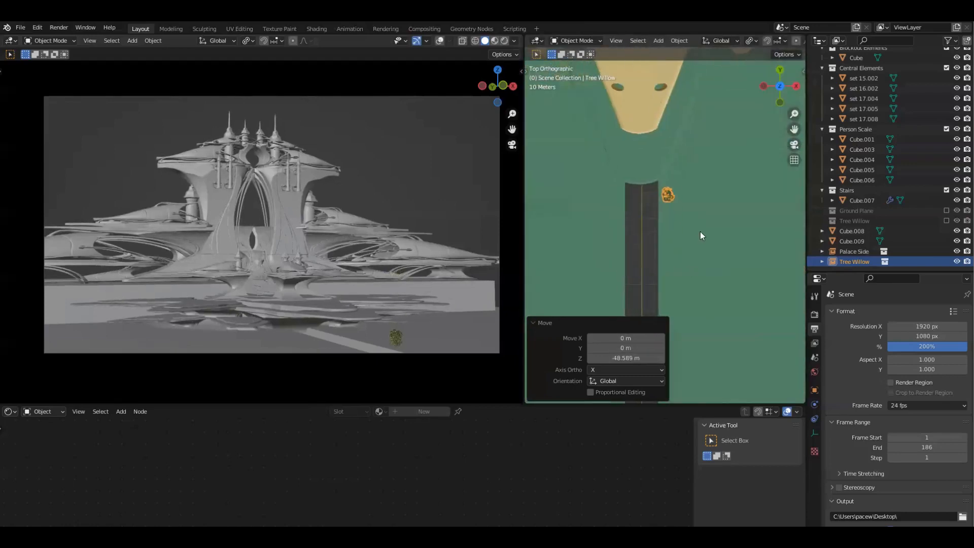
Step: Raise the willow about 0.73 m along Z so its trunk base meets the ground
middle_drag(700, 235, 706, 241)
middle_drag(707, 325, 693, 242)
scroll(707, 278, up, 1)
key(KP_Decimal)
scroll(693, 243, down, 1)
shift+middle_drag(693, 242, 708, 209)
key(g)
key(z)
click(709, 205)
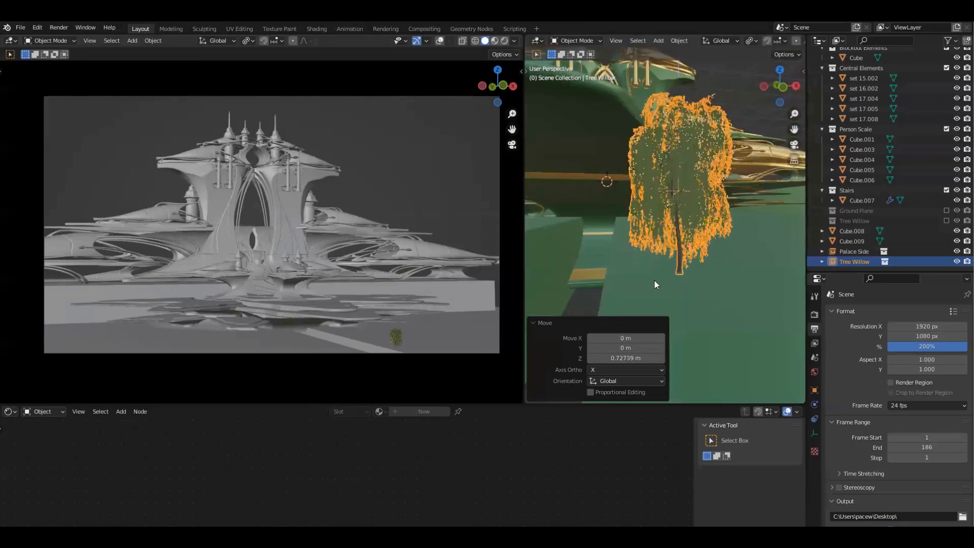
Step: From the top view, move the willow toward the palace along Y by about 45.2 m and another 59.5 m
middle_drag(599, 190, 631, 224)
scroll(747, 295, down, 4)
middle_drag(748, 281, 689, 303)
middle_drag(711, 254, 680, 324)
key(KP_7)
scroll(698, 213, down, 3)
mouse_move(700, 257)
shift+middle_down()
mouse_move(699, 224)
mouse_move(700, 274)
shift+middle_up()
key(g)
key(y)
click(688, 116)
scroll(697, 223, down, 3)
key(g)
key(y)
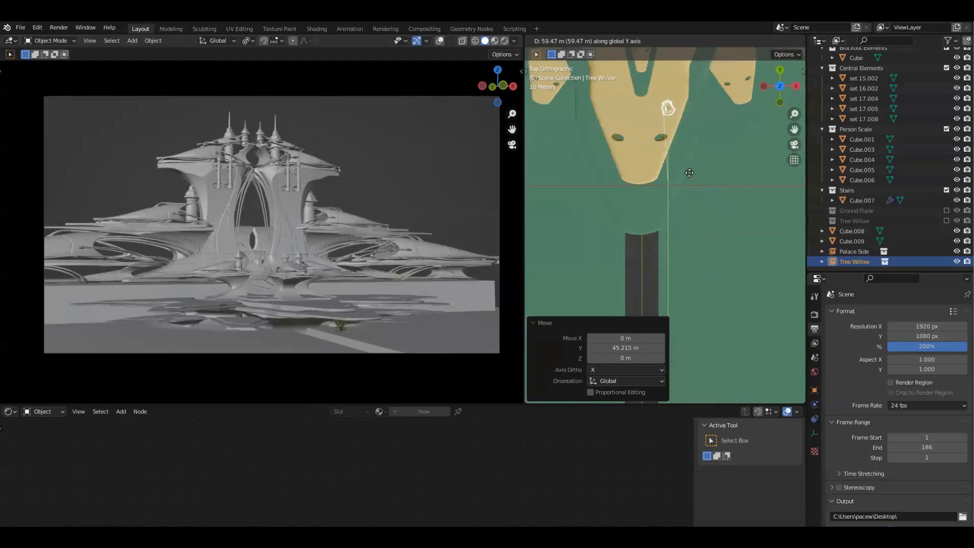
click(689, 173)
Step: Duplicate the willow twice in a row along Y, offsetting the second copy about -21.5 m
scroll(708, 213, down, 2)
key(shift+d)
key(x)
key(y)
click(703, 205)
key(shift+d)
key(x)
right_click(699, 193)
key(g)
key(y)
click(705, 210)
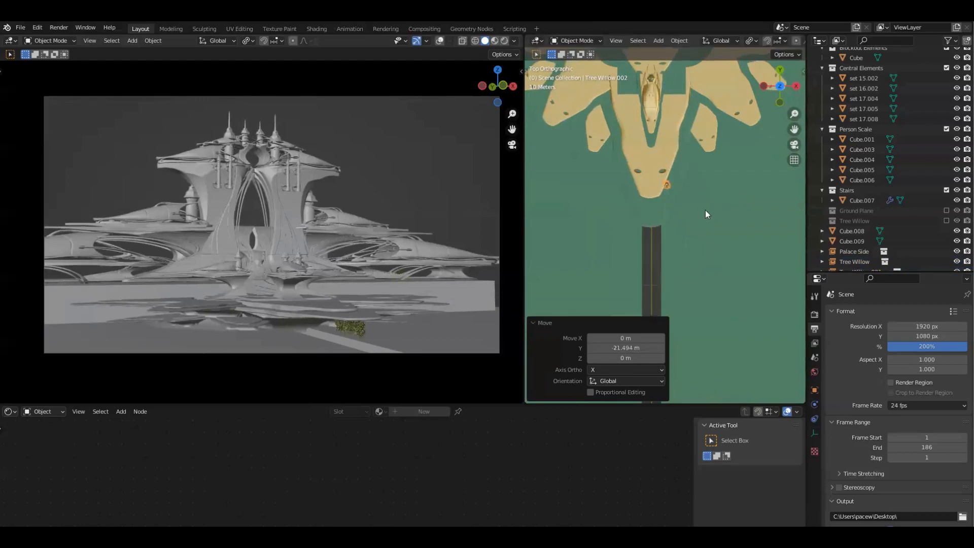
Step: Select the three willow instances and duplicate them about -52.4 m along Y
scroll(856, 221, down, 2)
shift+click(857, 241)
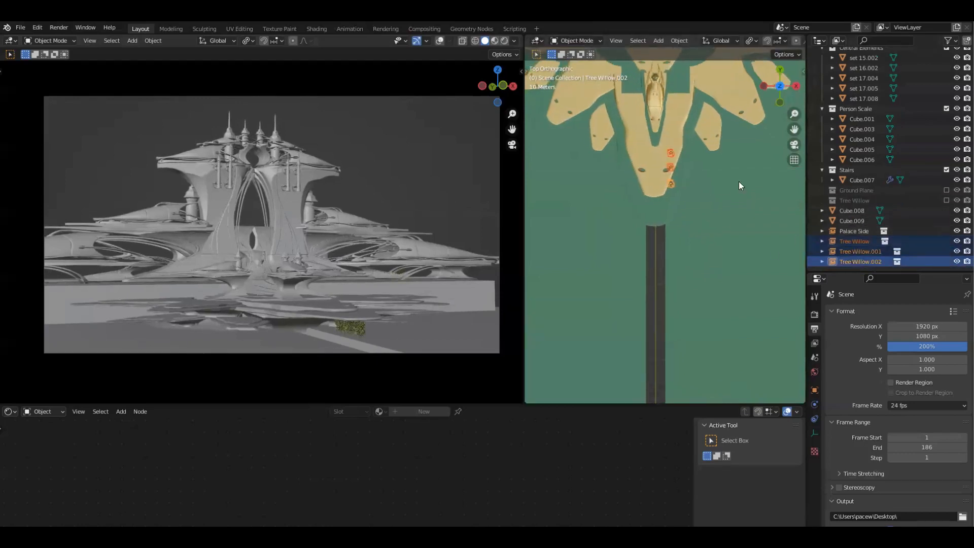
key(shift+d)
key(y)
click(731, 208)
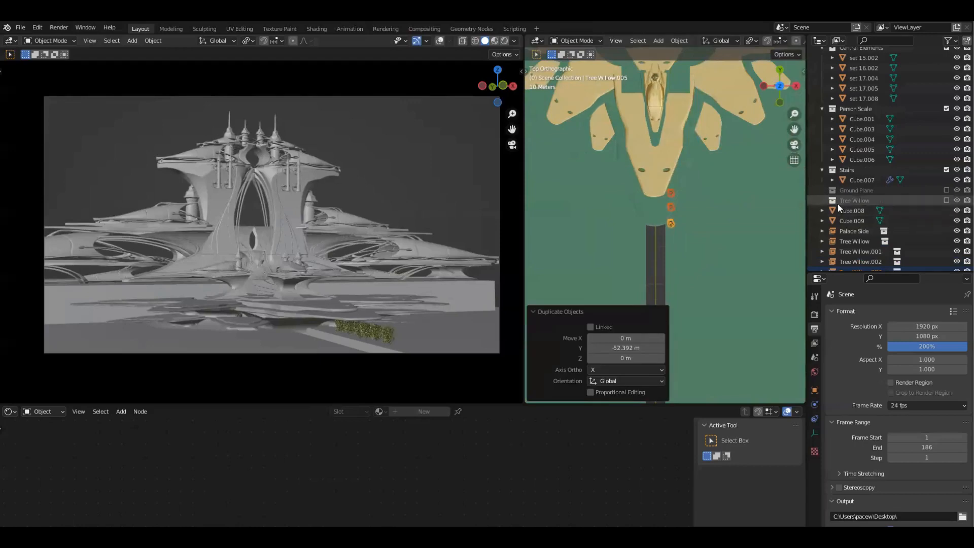
Step: Select all six willow instances and duplicate them about -110.2 m along Y beside the road
scroll(839, 203, down, 3)
click(857, 212)
shift+click(866, 257)
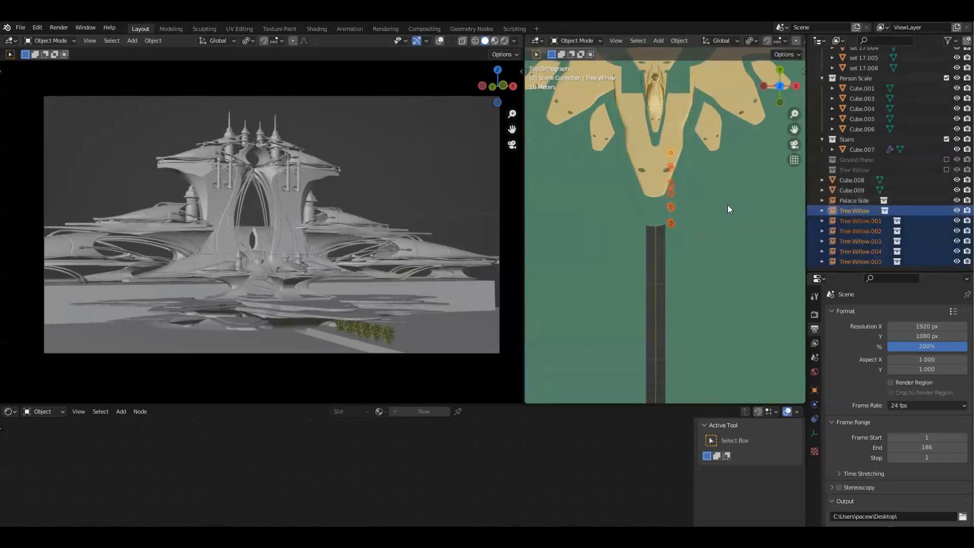
key(shift+d)
key(y)
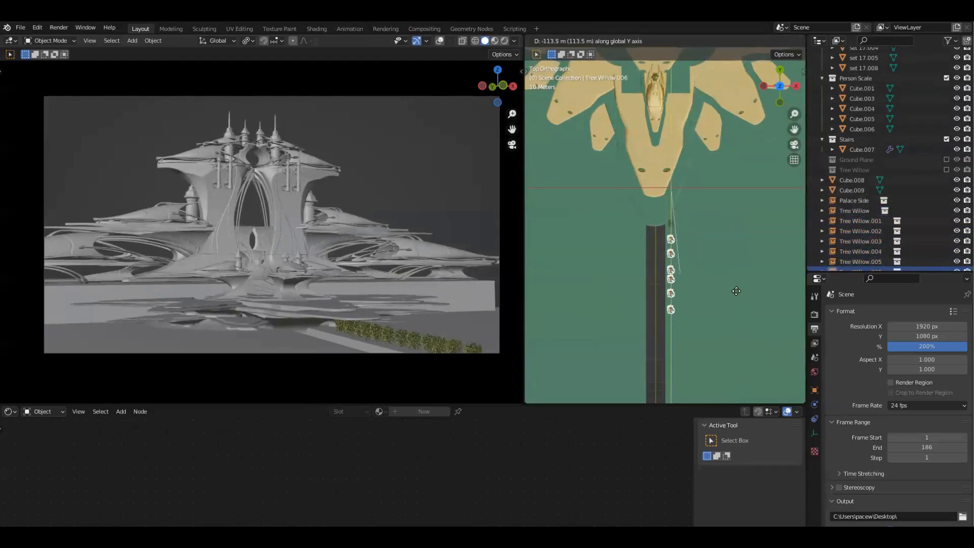
click(735, 290)
Step: Move all twelve willow instances into a new collection named Tree Collection, and check its contents by excluding and re-including it
scroll(862, 213, down, 6)
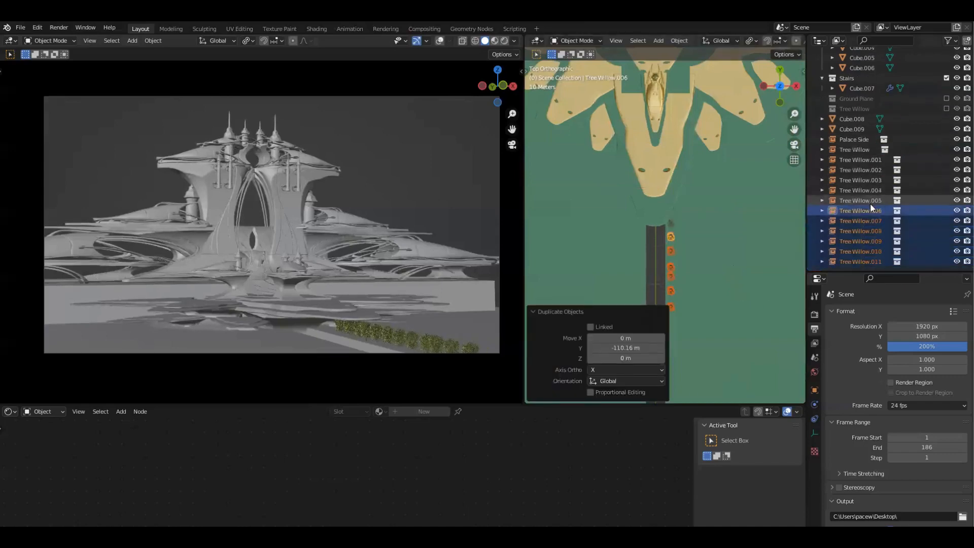
shift+click(851, 153)
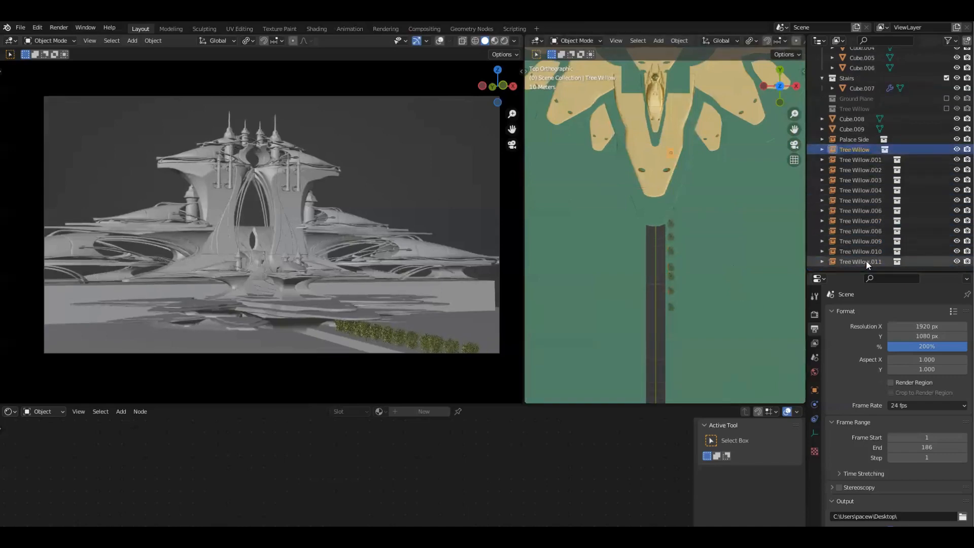
key(m)
click(726, 176)
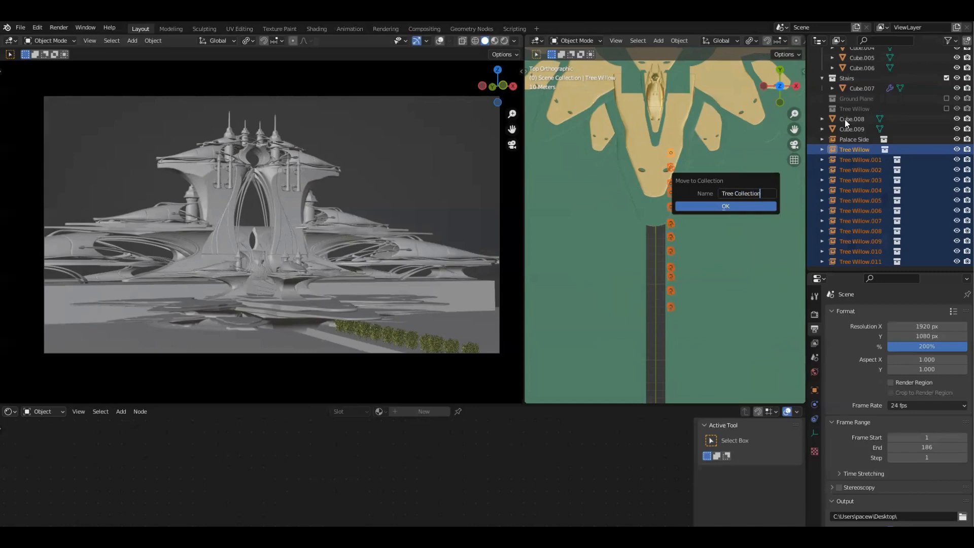
key(Return)
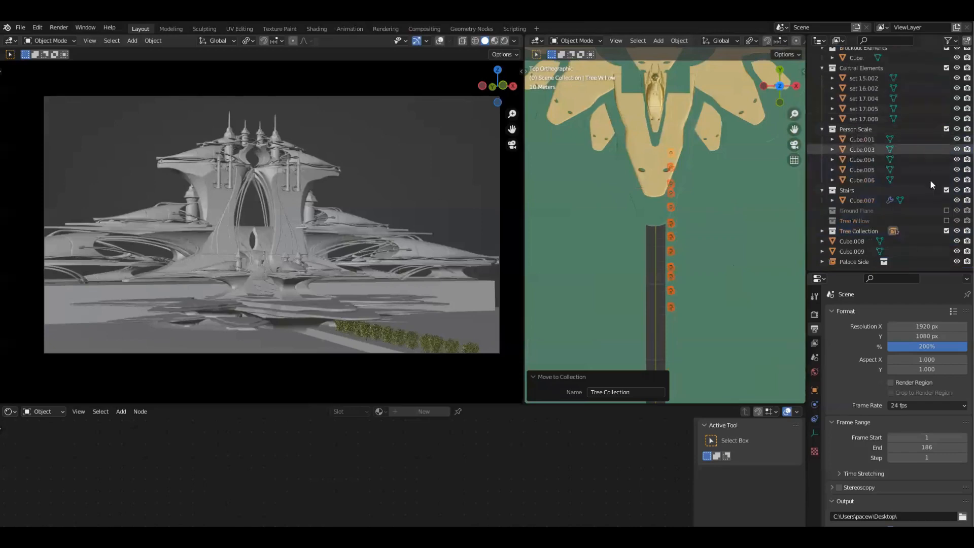
click(947, 231)
click(946, 231)
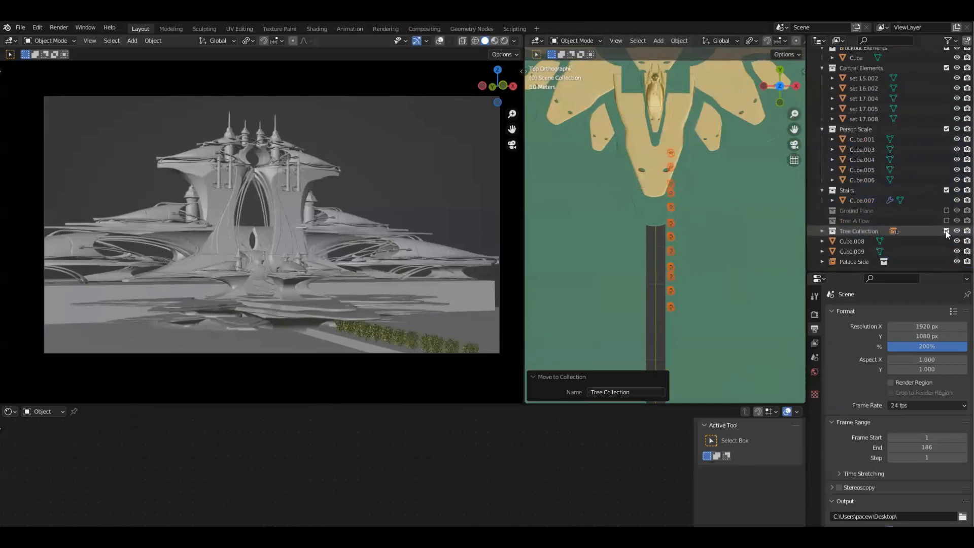
click(947, 231)
click(946, 229)
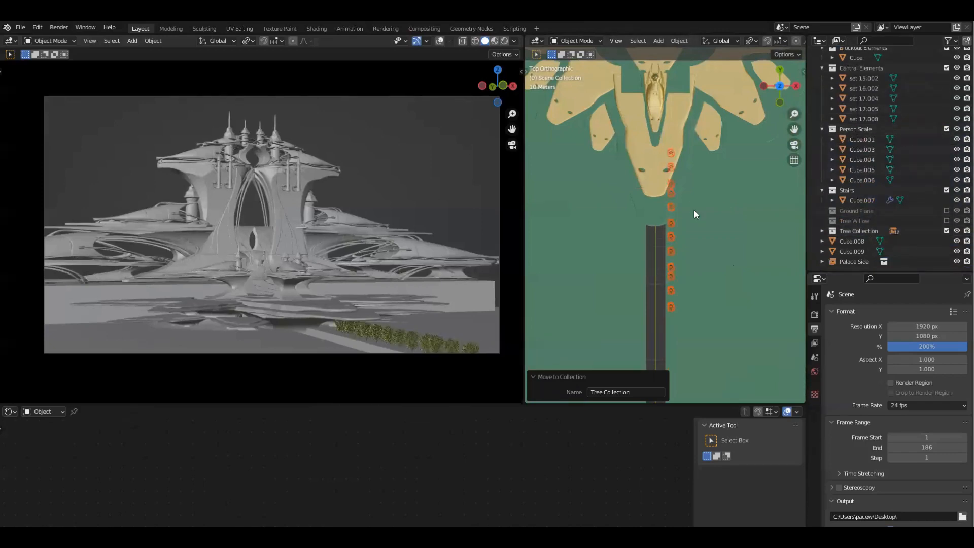
Step: Instance Tree Collection to the scene and move the instance about -42.3 m along X to the road's other side
shift+middle_drag(700, 205, 746, 199)
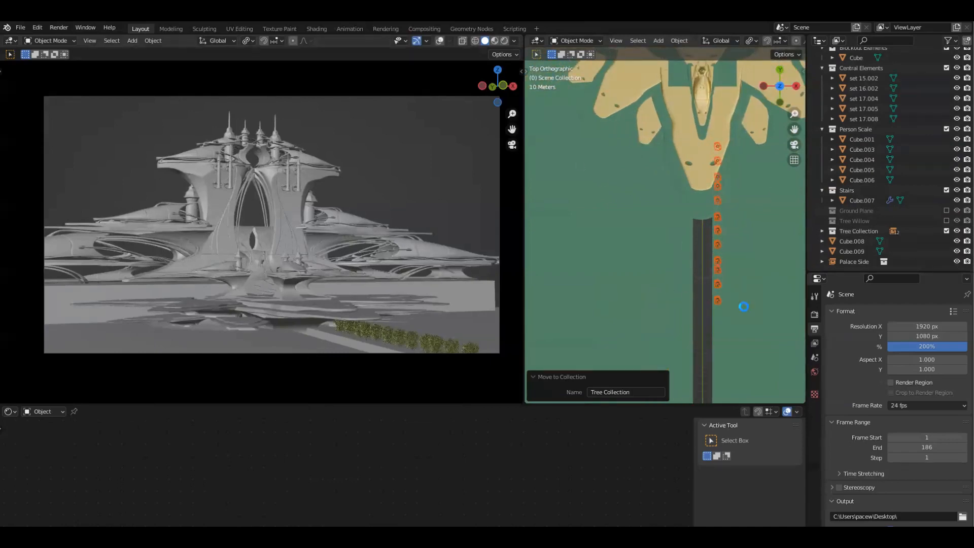
right_click(863, 232)
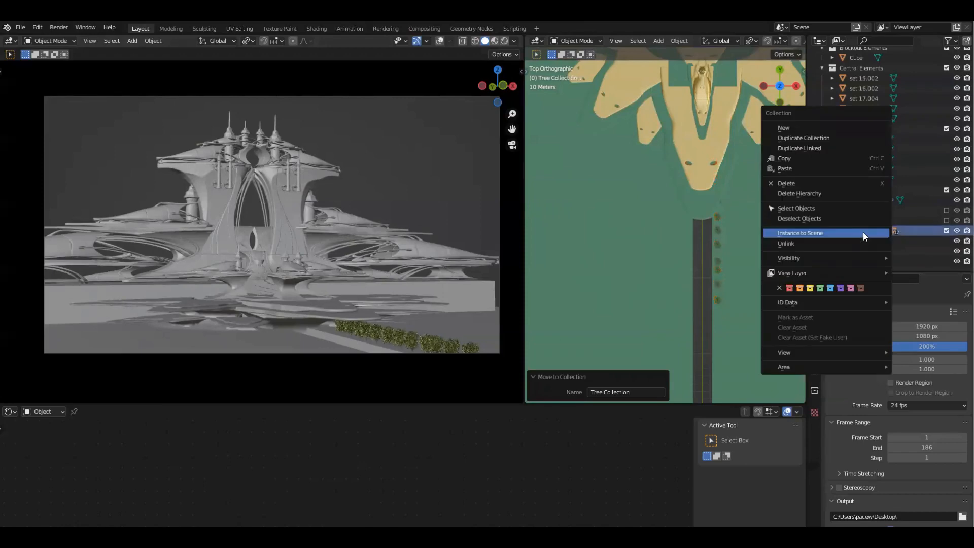
click(863, 233)
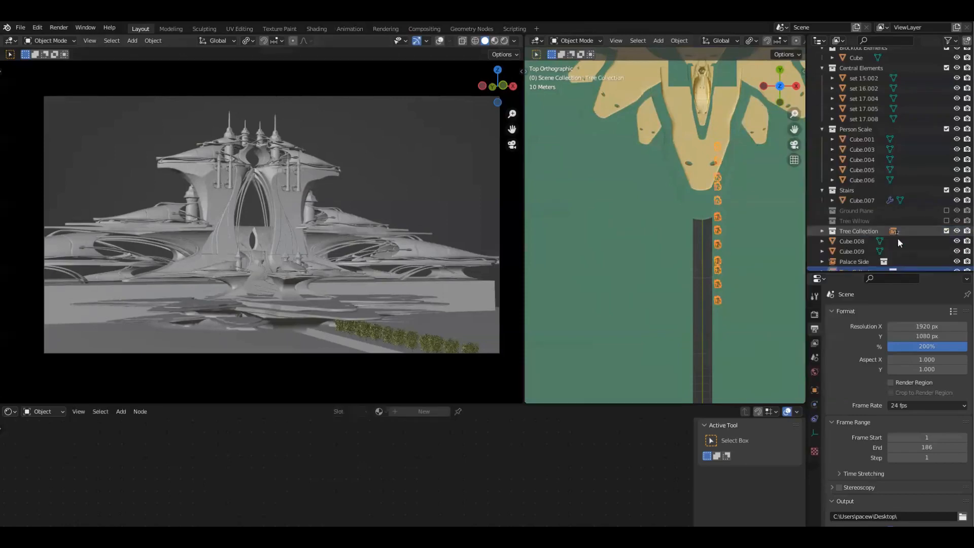
scroll(863, 234, down, 1)
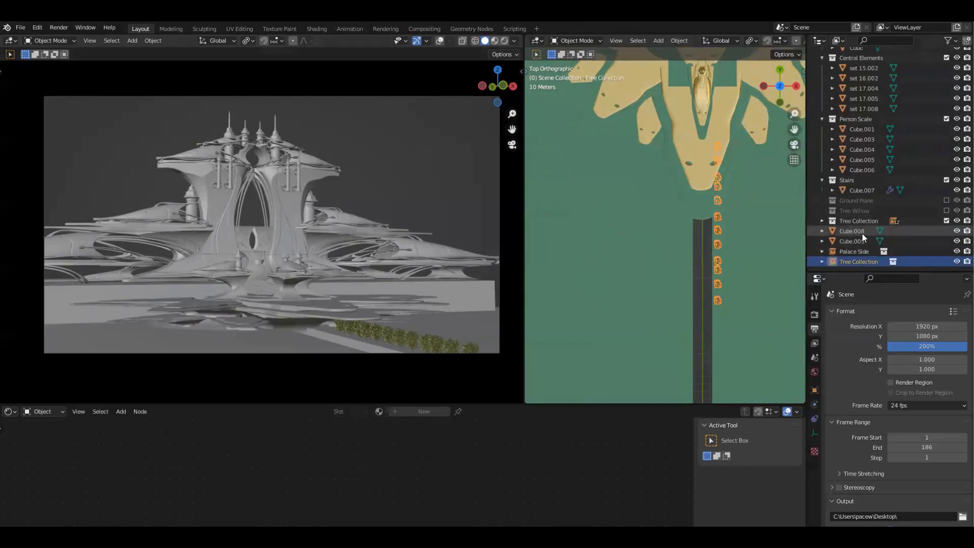
right_click(745, 240)
key(x)
click(730, 245)
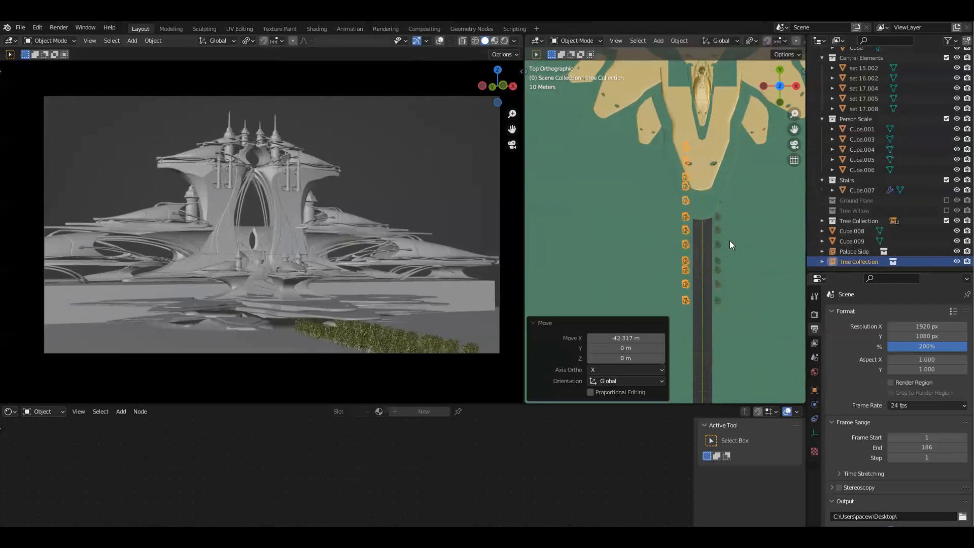
middle_drag(732, 355, 746, 287)
click(743, 255)
key(g)
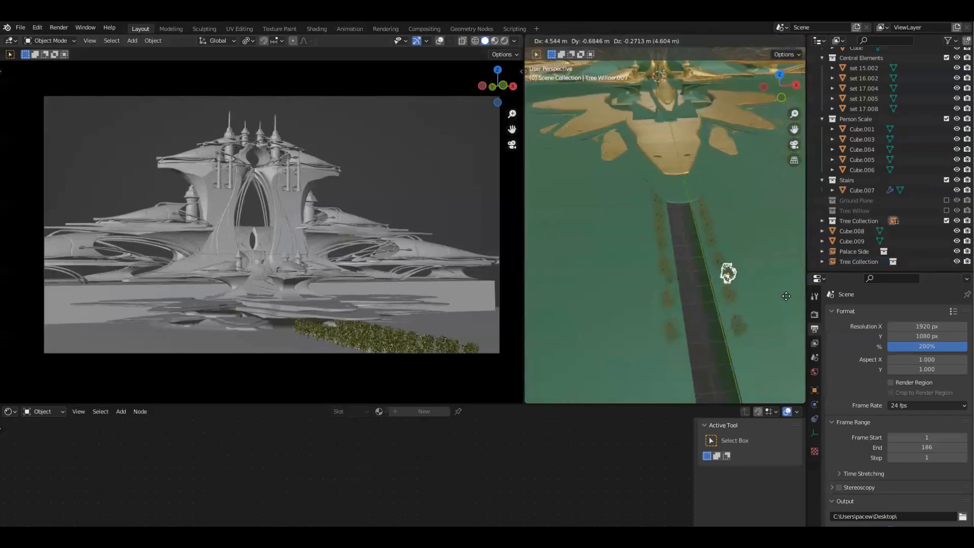
click(732, 298)
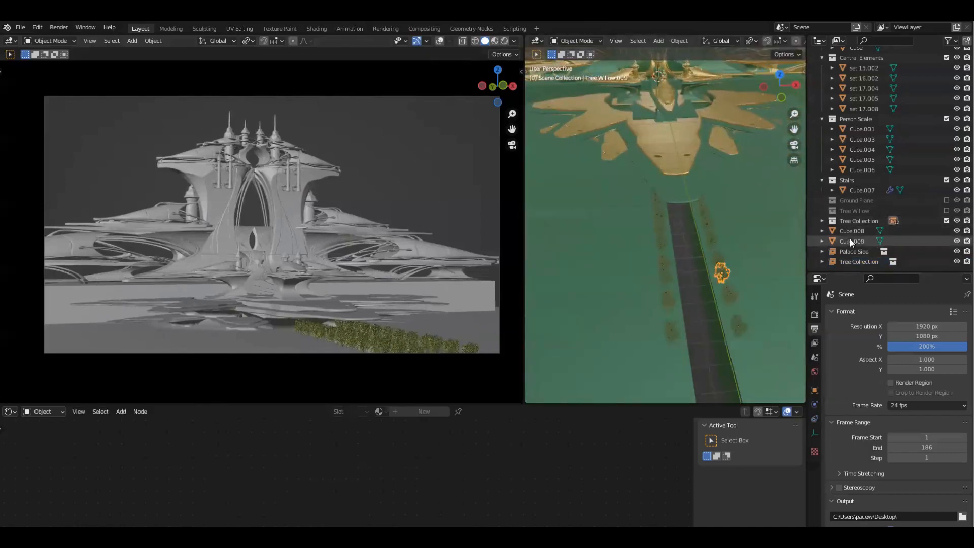
click(856, 262)
key(g)
click(705, 283)
Step: Mirror the Tree Collection instance by setting its X scale to -1
middle_drag(709, 284, 711, 226)
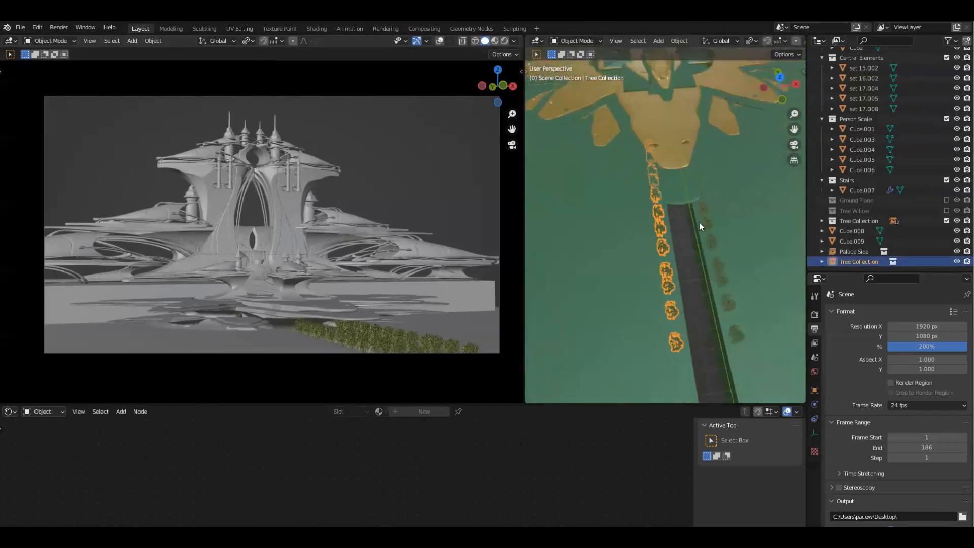
key(n)
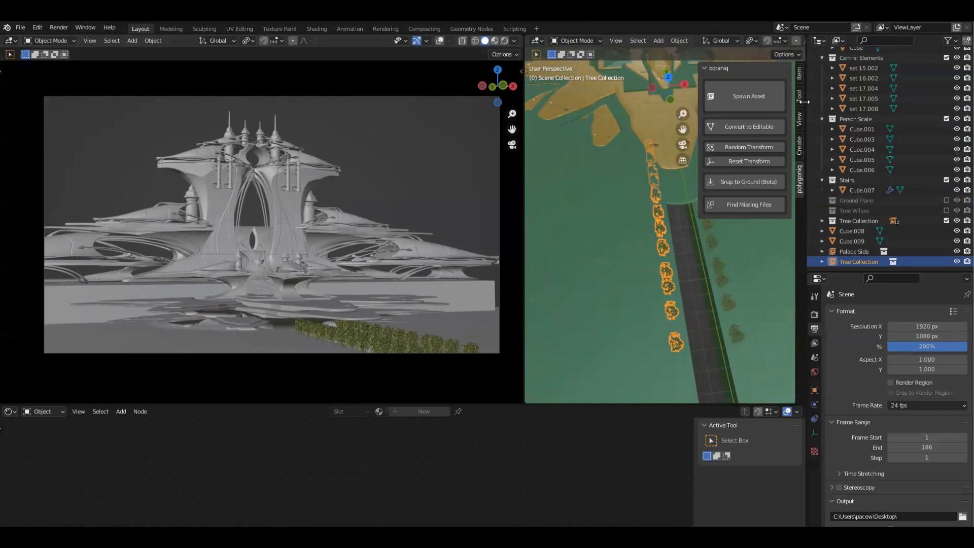
click(799, 75)
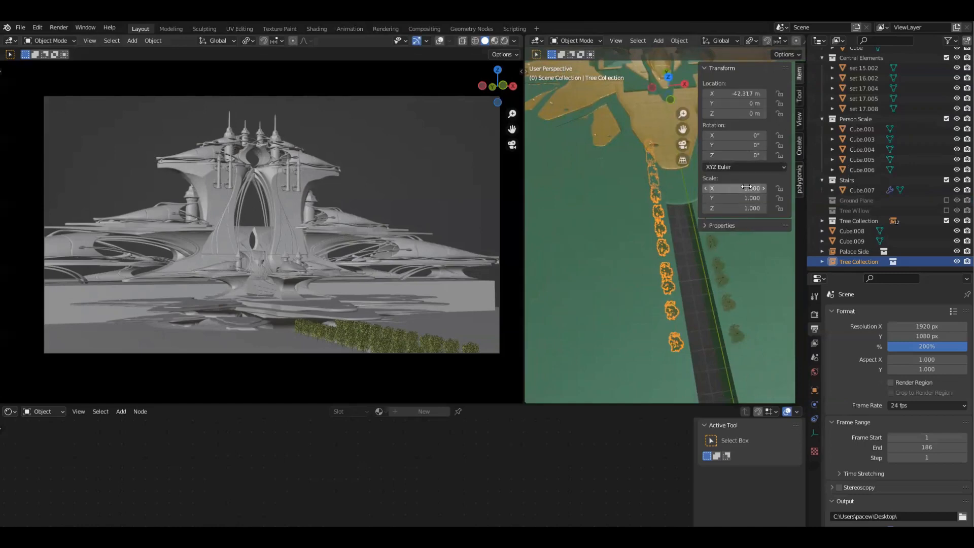
click(747, 187)
text(-)
key(Return)
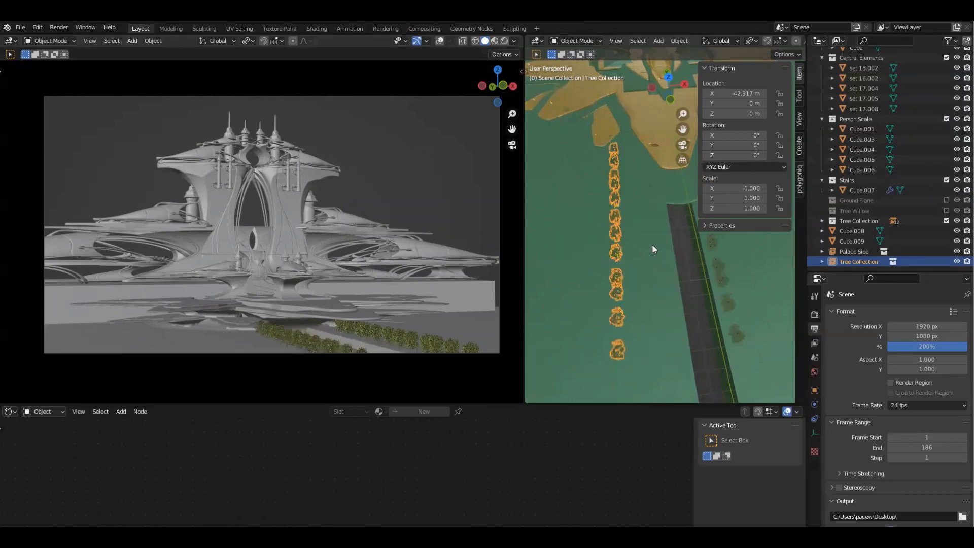
Step: From the top view, move the mirrored Tree Collection instance about 37.1 m along X to line the road's opposite edge
key(n)
key(KP_7)
key(g)
key(x)
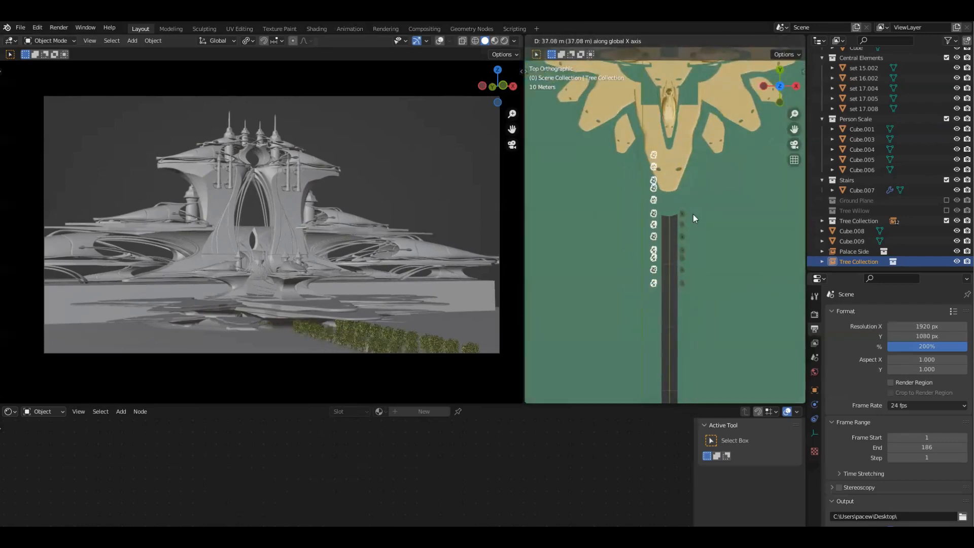
click(693, 215)
mouse_move(705, 242)
middle_down()
mouse_move(706, 221)
mouse_move(699, 239)
middle_up()
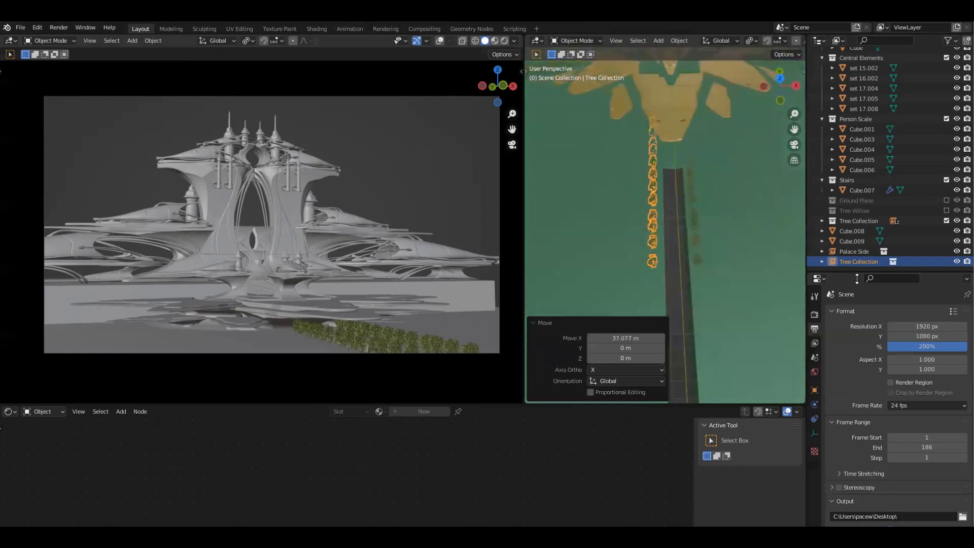
Step: Make a linked duplicate of one roadside willow and, from the front view, raise it about 32.2 m to the palace terrace level
click(693, 212)
key(g)
right_click(737, 229)
scroll(715, 228, down, 1)
middle_drag(710, 227, 728, 324)
key(grave)
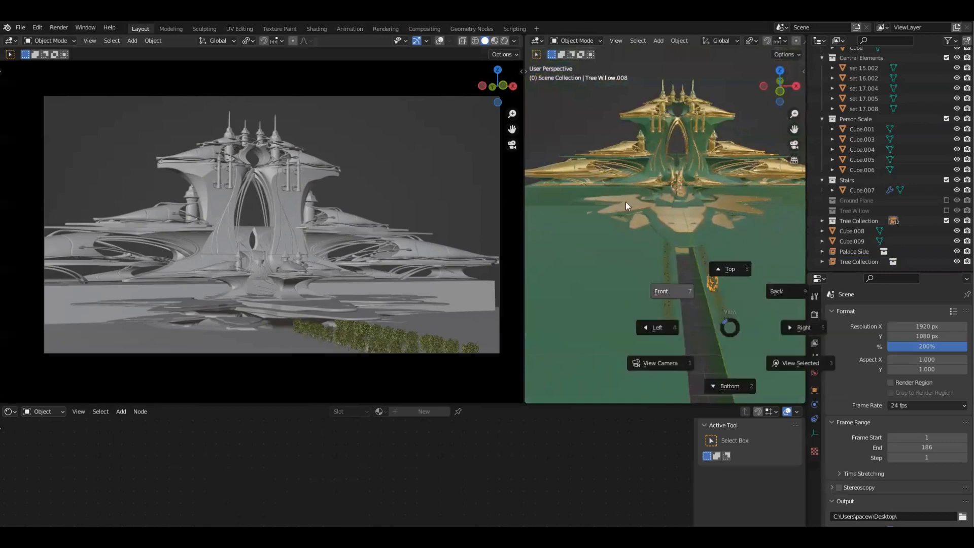
click(625, 201)
key(alt+d)
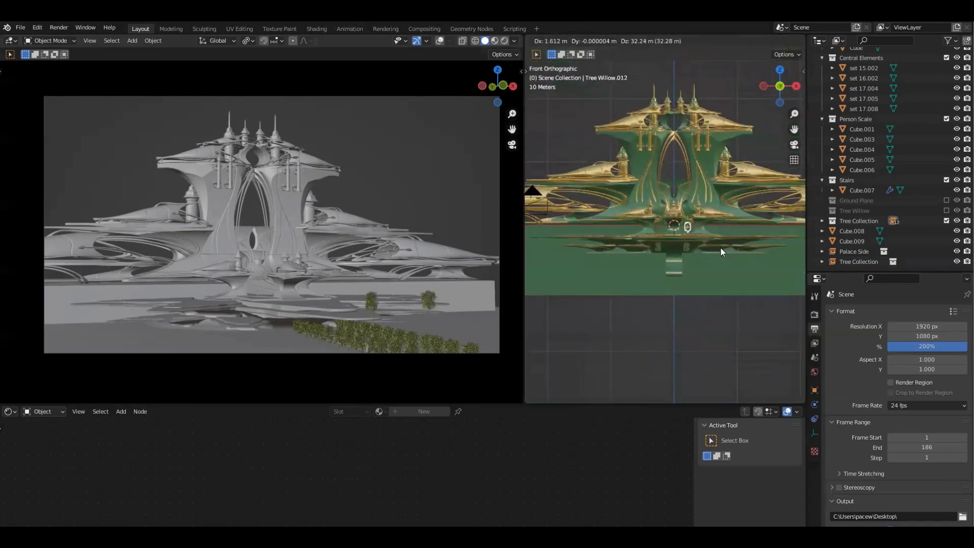
click(721, 248)
Step: Move the duplicated willow about 142 m along Y onto the central terrace and scale it up
key(KP_7)
key(g)
key(y)
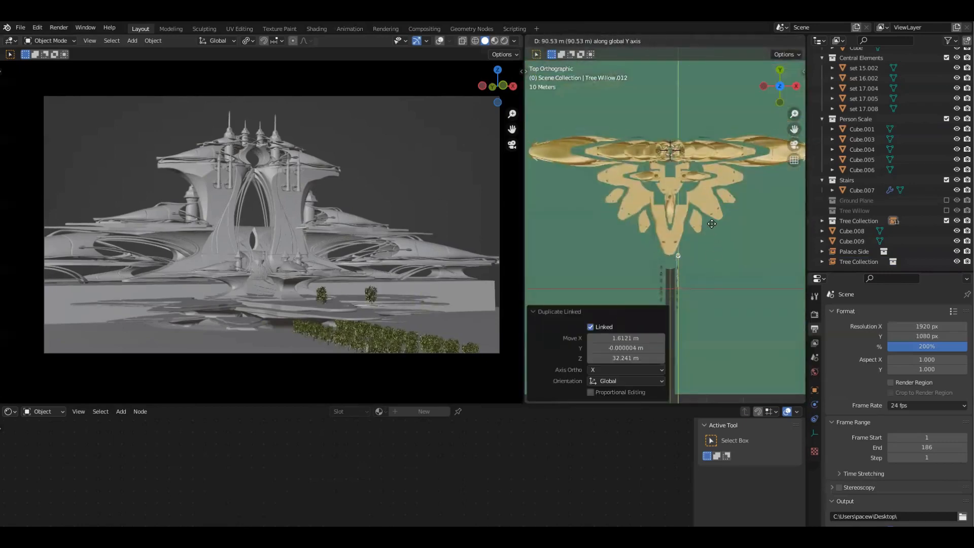
click(704, 222)
key(KP_Decimal)
scroll(730, 254, up, 3)
key(s)
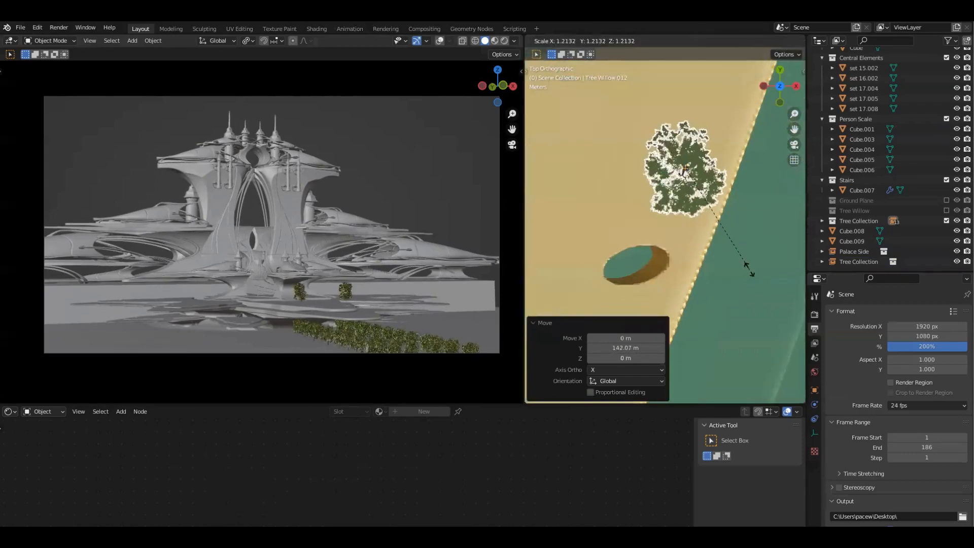
click(746, 273)
Step: From the top view, reposition the willow about -7 m in X and -41 m in Y to the terrace's front tip
scroll(717, 188, down, 3)
key(KP_7)
key(g)
click(659, 254)
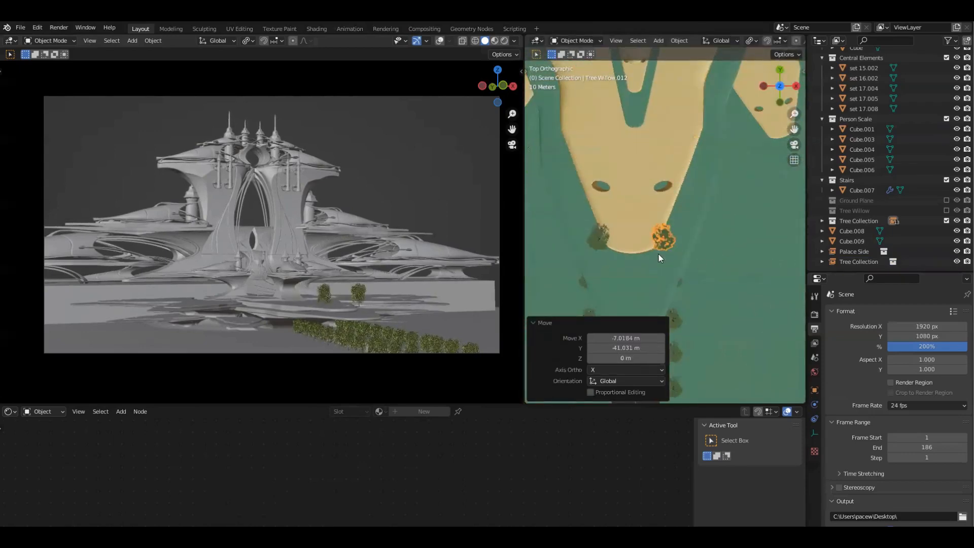
Step: Lower the terrace-tip willow about 6.45 m along Z and rotate it about -80.8° around Z
key(KP_Decimal)
middle_drag(699, 287, 705, 215)
key(g)
key(z)
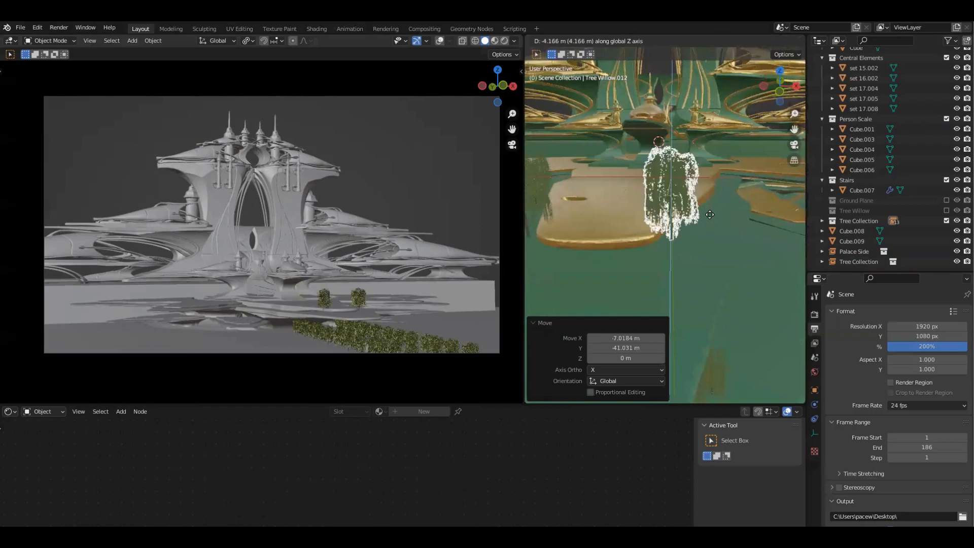
click(728, 223)
key(r)
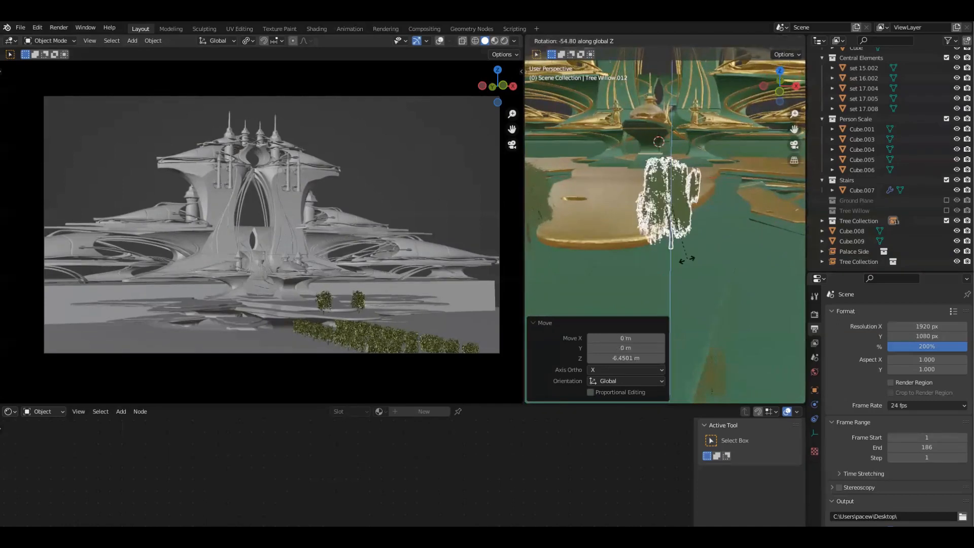
click(668, 386)
Step: Place a linked duplicate of the willow farther up the terrace edge, rotating it about -74° and scaling it by about 1.15
middle_drag(683, 251, 669, 245)
key(KP_7)
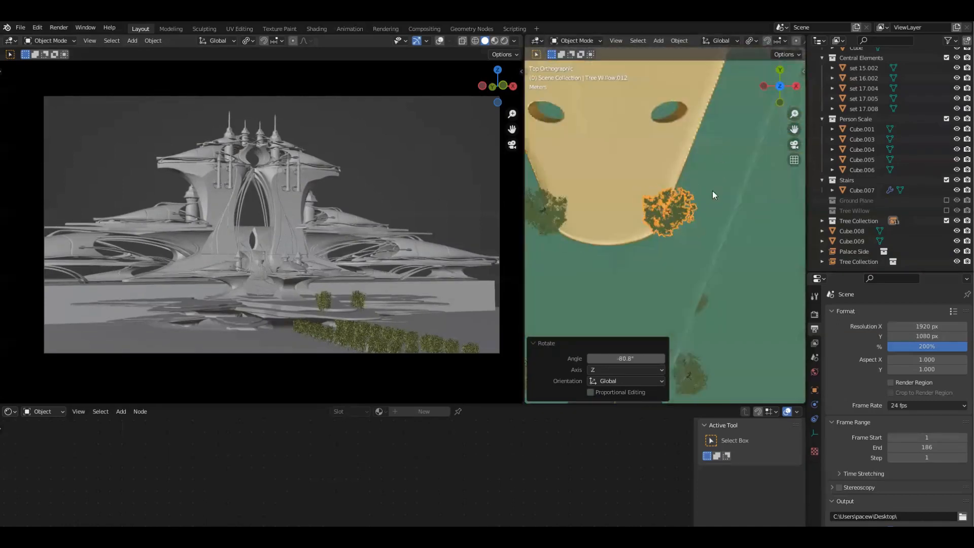
scroll(708, 279, down, 2)
key(alt+d)
click(731, 236)
key(r)
click(710, 195)
key(s)
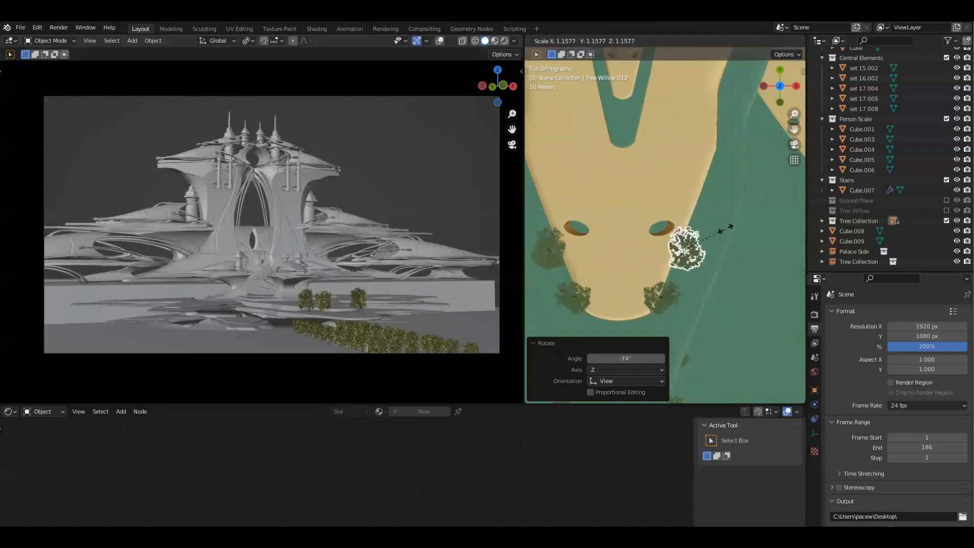
click(724, 228)
Step: Place another linked willow duplicate beyond the oval opening along the terrace edge, resize it, and finish with a rotation of about -27.4°
scroll(695, 265, down, 1)
shift+middle_drag(695, 264, 676, 289)
key(alt+d)
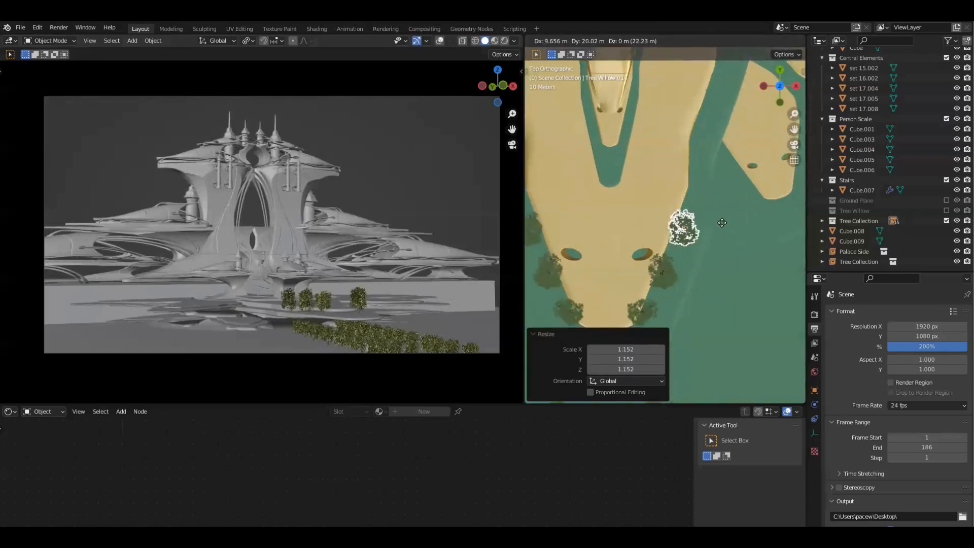
click(699, 242)
key(r)
click(731, 189)
key(s)
click(742, 186)
key(r)
click(743, 218)
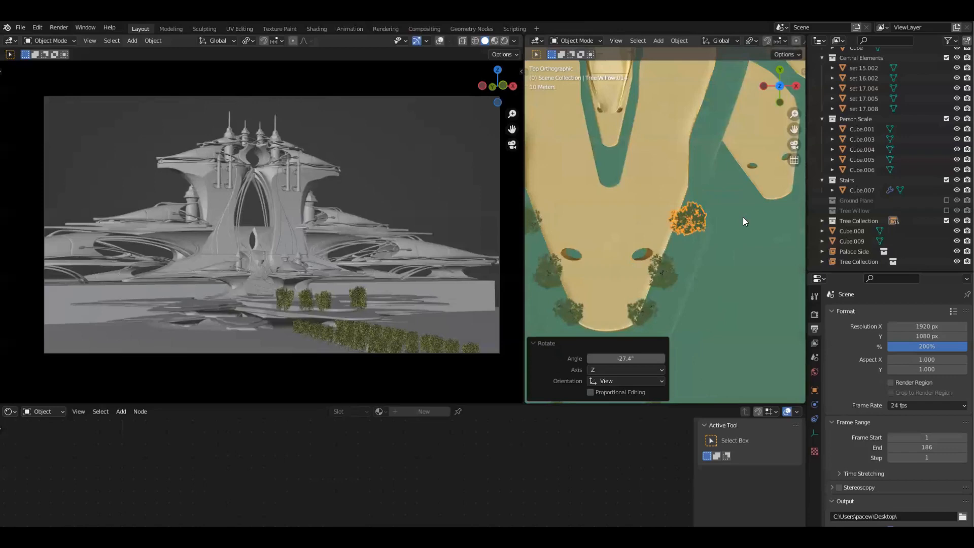
Step: Continue the willow row with two linked duplicates, offset about 3.7 m by 37.3 m and about 12.5 m by 34.9 m
scroll(735, 222, down, 1)
shift+middle_drag(732, 225, 735, 252)
key(alt+d)
click(744, 160)
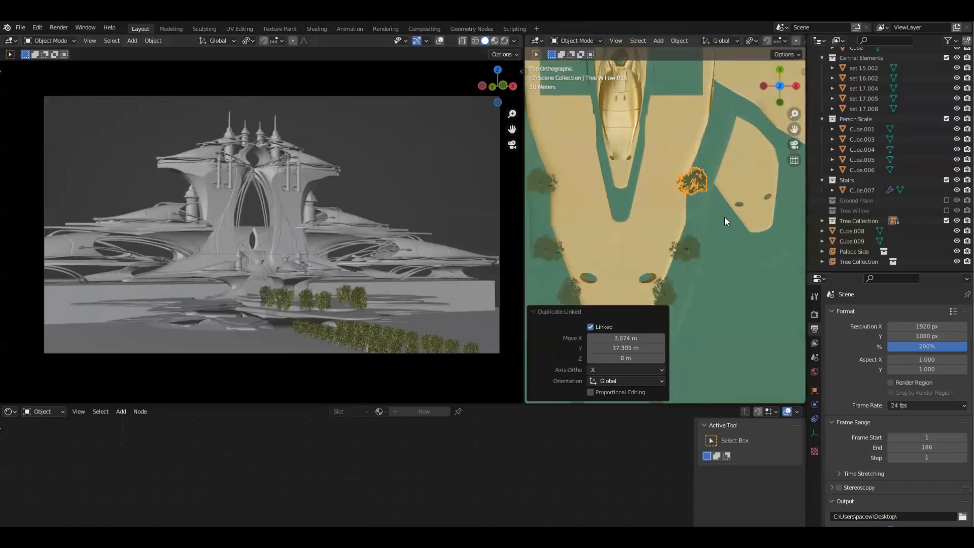
scroll(731, 210, down, 1)
shift+middle_drag(746, 193, 546, 202)
key(alt+d)
click(729, 213)
Step: Duplicate a red person-scale figure from the palace terrace as a linked copy and move it about -181.7 m along Y, beyond the terrace tip
middle_drag(674, 208, 624, 188)
scroll(649, 229, up, 4)
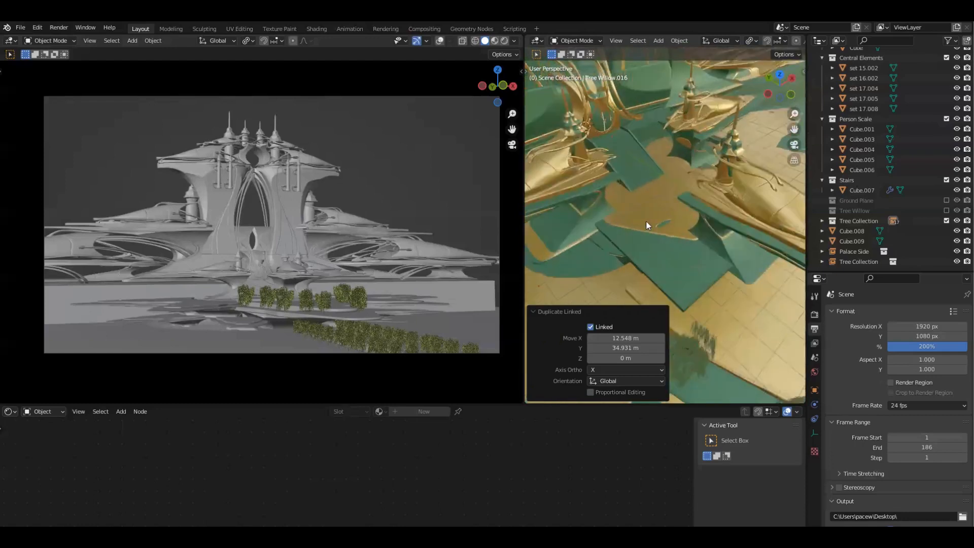
click(647, 221)
key(grave)
click(706, 288)
key(shift+d)
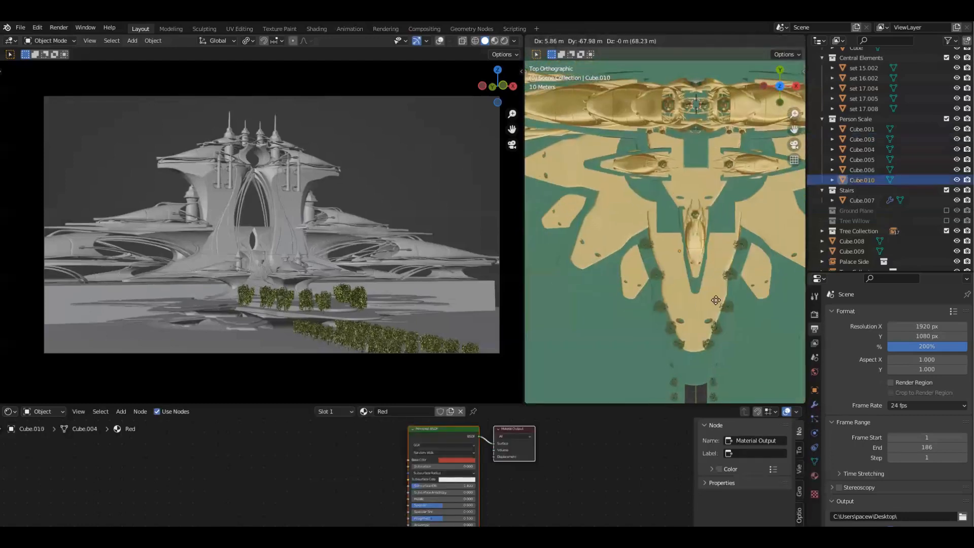
click(714, 376)
Step: Lower the copied figure about 7.47 m along Z to the ground near the willow, fine-tuning its height by about 0.09 m
key(grave)
click(734, 401)
middle_drag(714, 382, 695, 193)
scroll(725, 253, down, 6)
key(g)
key(z)
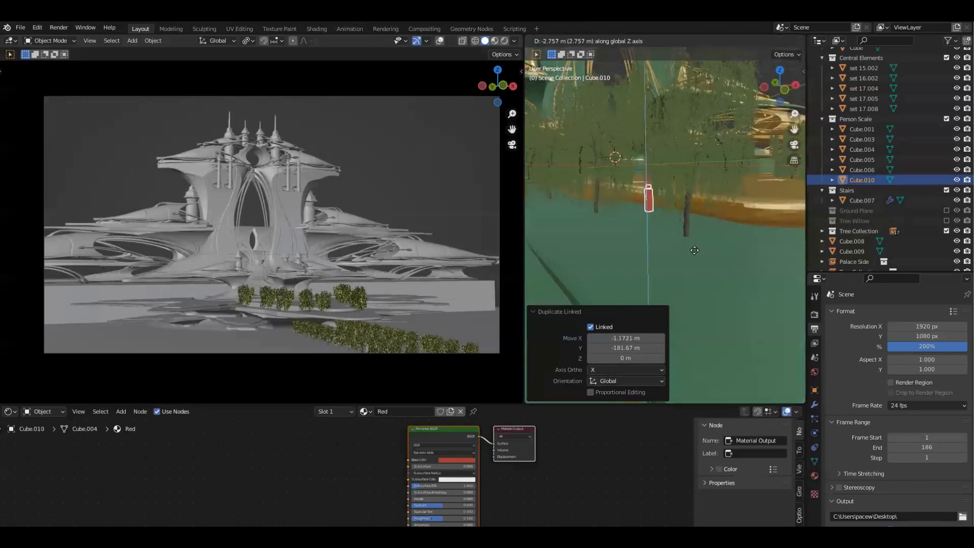
click(694, 277)
middle_drag(695, 278, 756, 288)
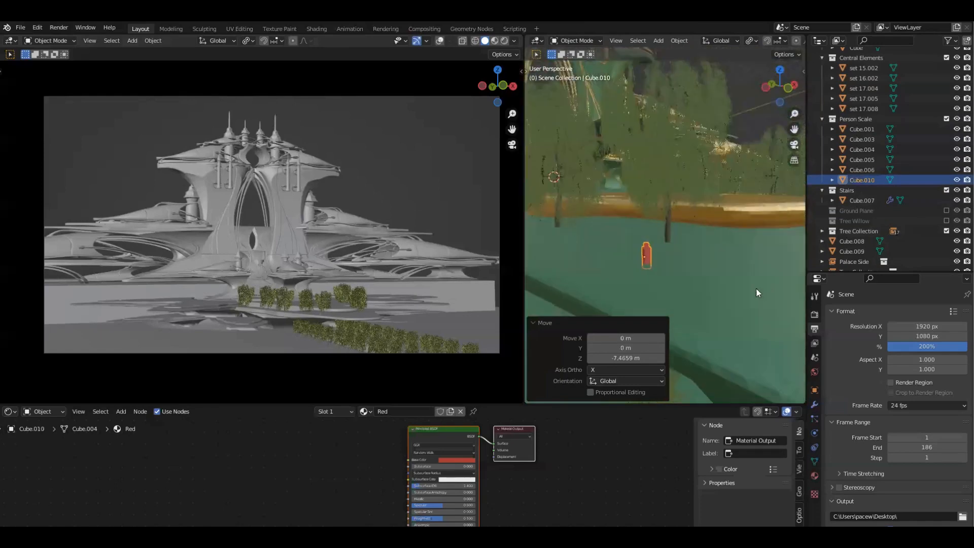
key(g)
key(z)
click(747, 285)
Step: Show the camera viewport in Material Preview and raise the person-scale figure about 0.25 m along Z
middle_drag(683, 254, 675, 284)
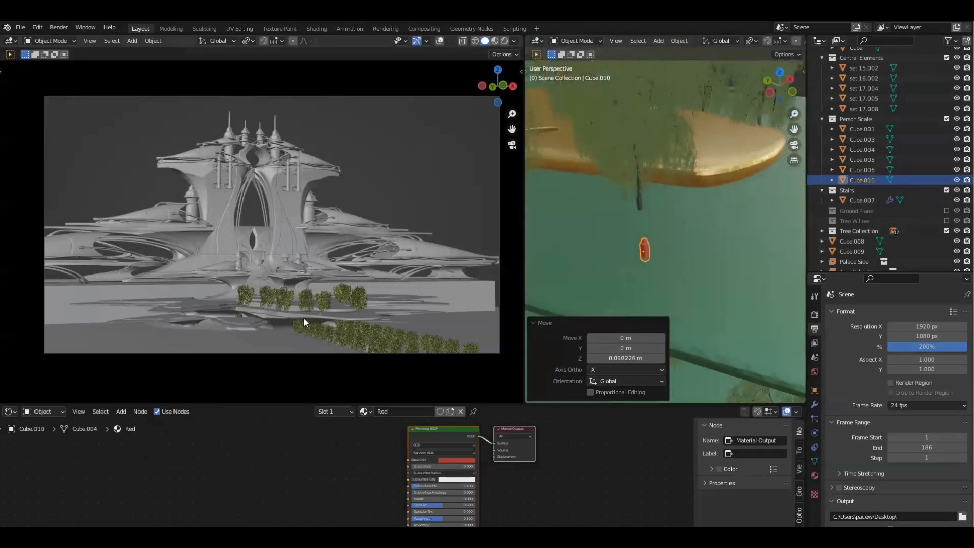
scroll(345, 284, up, 10)
key(z)
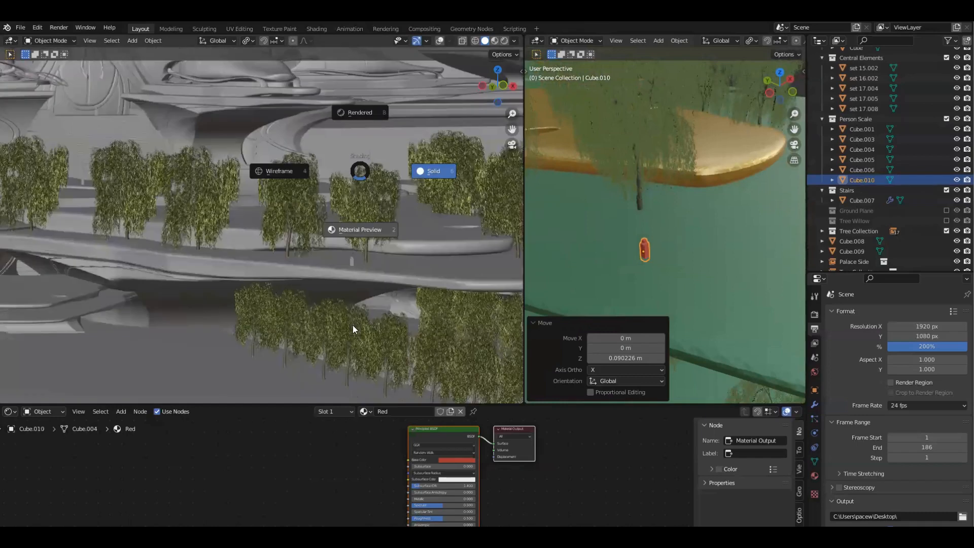
click(377, 279)
middle_drag(676, 284, 673, 255)
key(g)
key(z)
click(677, 288)
Step: From the top view, scatter three linked duplicates of the red figure on the ground in front of the terrace tip
key(KP_7)
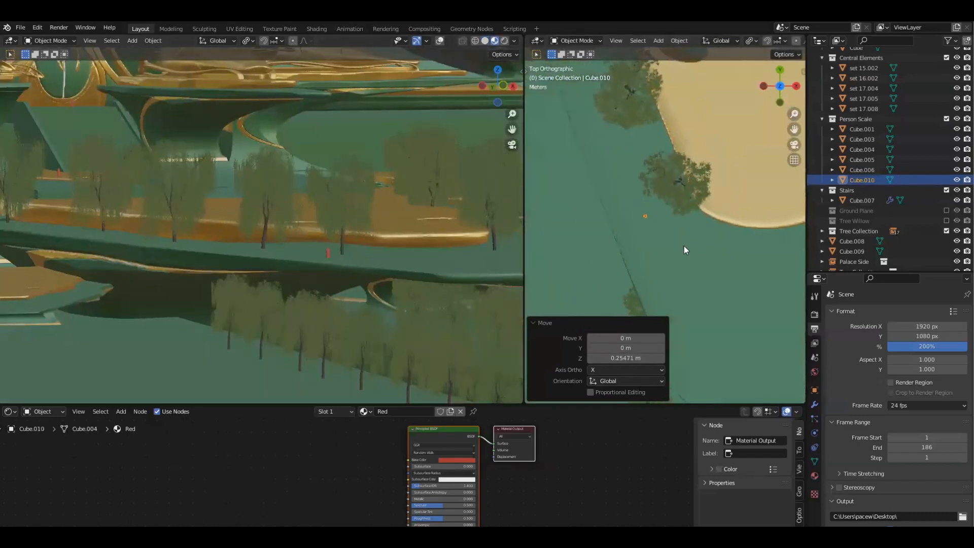
key(alt+d)
click(719, 276)
key(alt+d)
click(714, 299)
key(alt+d)
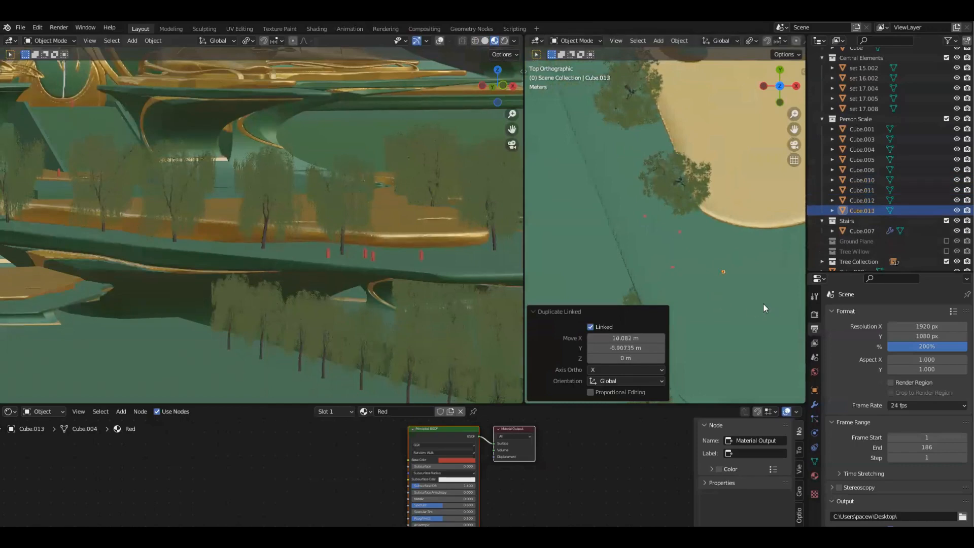
click(763, 303)
Step: Add three linked figure duplicates beside the terrace willows and a fourth about 26 m in X and -30.2 m in Y from them
key(alt+d)
click(647, 189)
key(alt+d)
click(625, 160)
key(alt+d)
click(639, 158)
scroll(695, 209, down, 5)
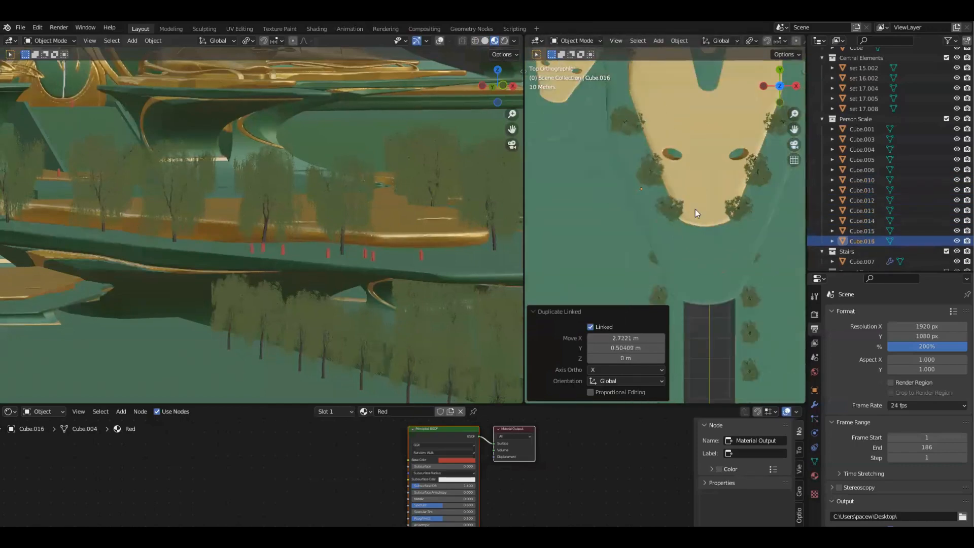
scroll(733, 271, down, 4)
shift+middle_drag(683, 229, 645, 203)
click(669, 223)
Step: Place a linked duplicate of the terrace-tip willow between the tip and the road, rotating it about 91° around Z
scroll(669, 223, up, 4)
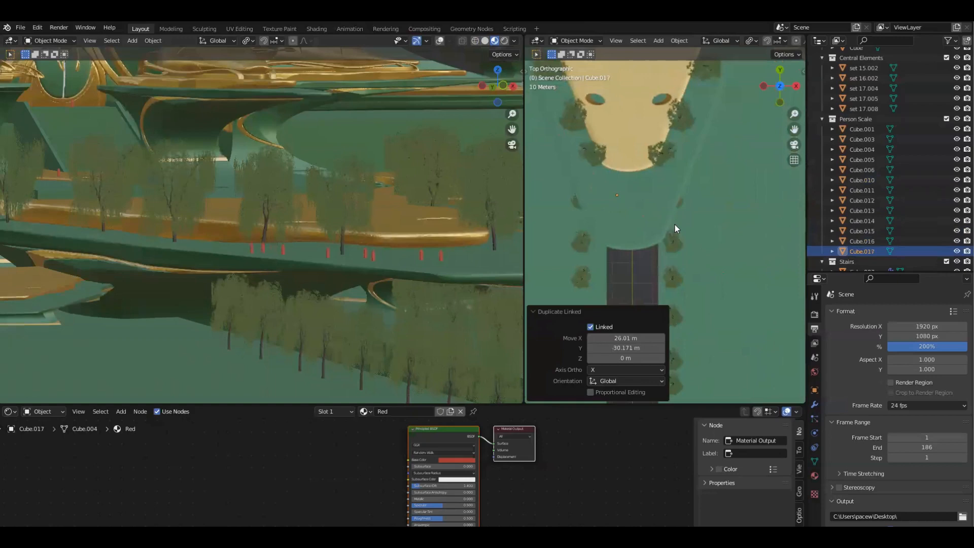
click(659, 154)
shift+middle_drag(687, 174, 690, 196)
key(g)
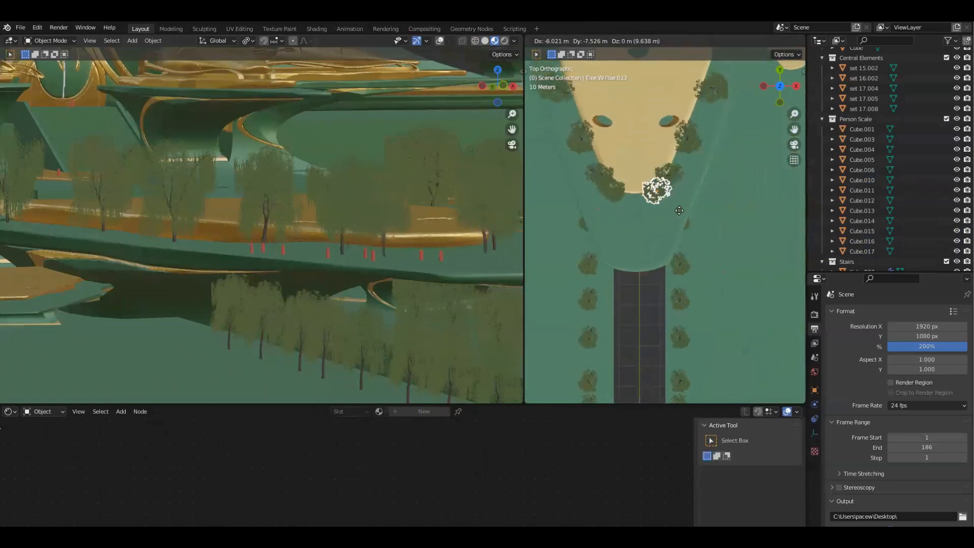
key(r)
click(682, 174)
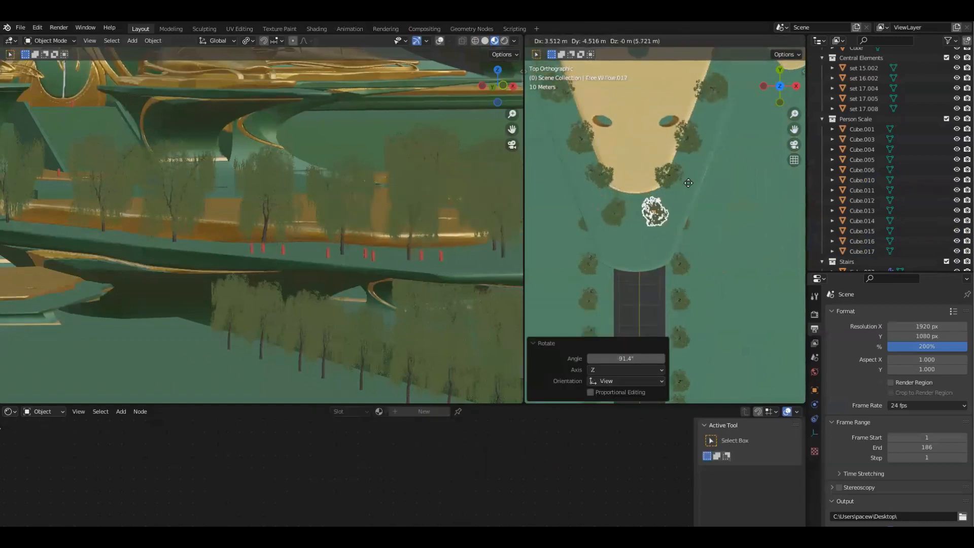
click(684, 182)
Step: Open the botaniq Spawn Asset dialog and display the deciduous tree catalogue
scroll(684, 183, down, 5)
scroll(690, 203, down, 4)
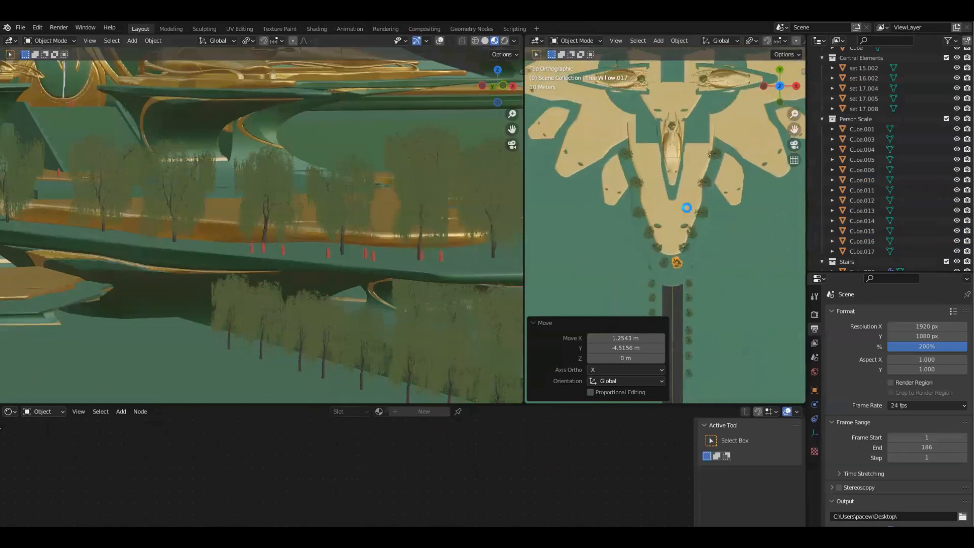
middle_drag(704, 269, 704, 218)
scroll(845, 162, down, 5)
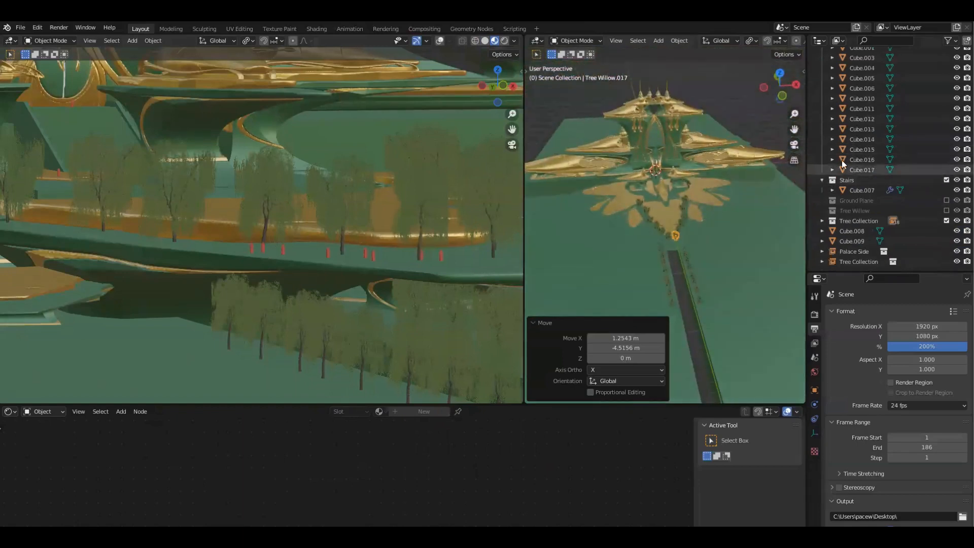
key(n)
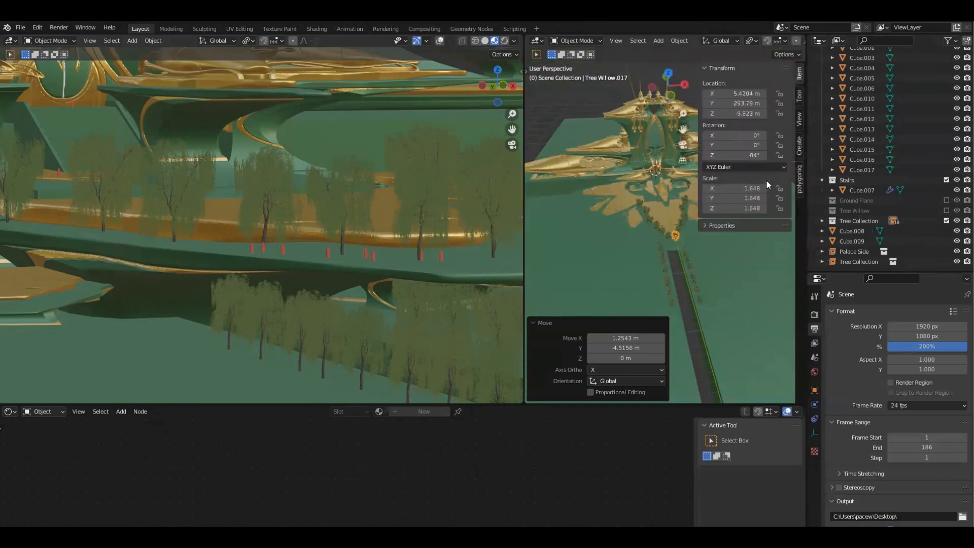
click(800, 182)
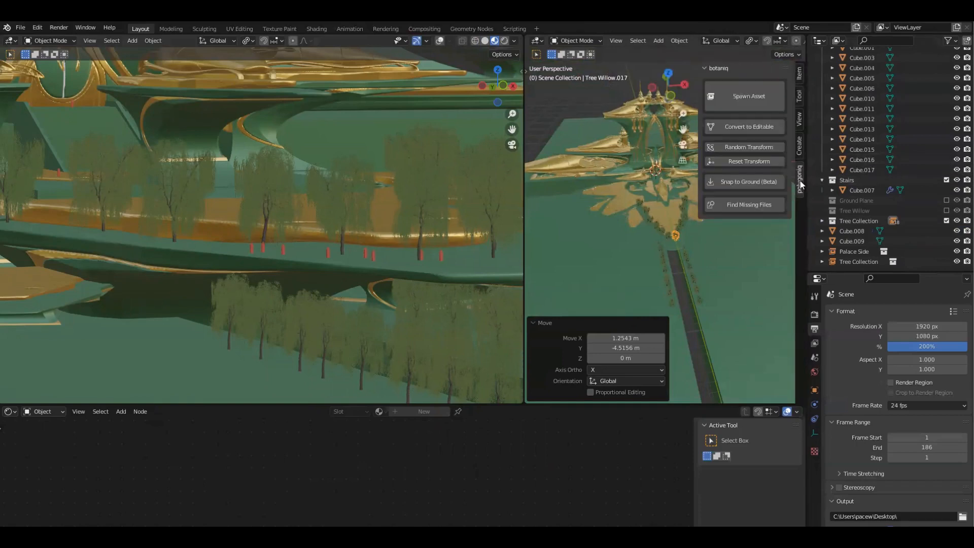
click(757, 97)
click(759, 176)
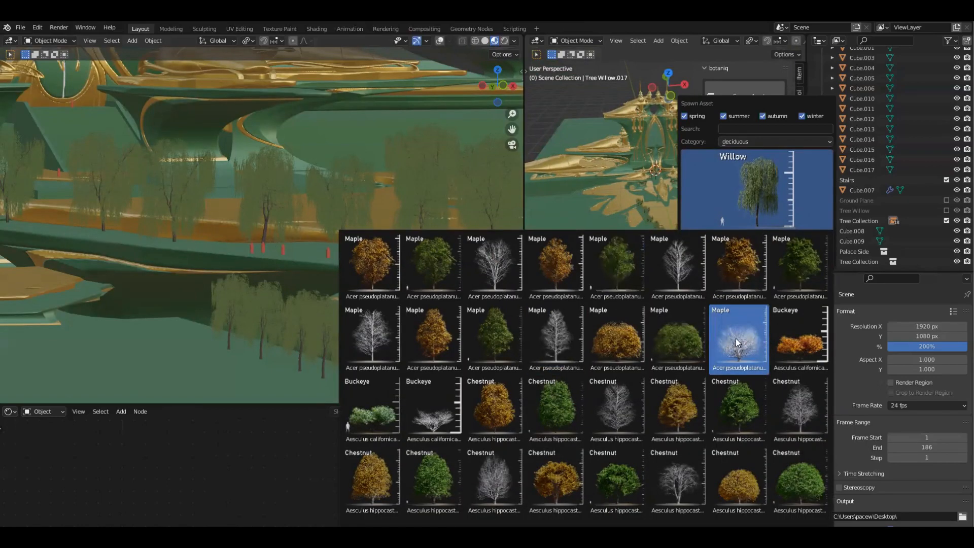
Step: Examine the deciduous catalogue from maple through ash for a second tree species to accompany the willows
scroll(739, 401, down, 2)
scroll(621, 490, down, 4)
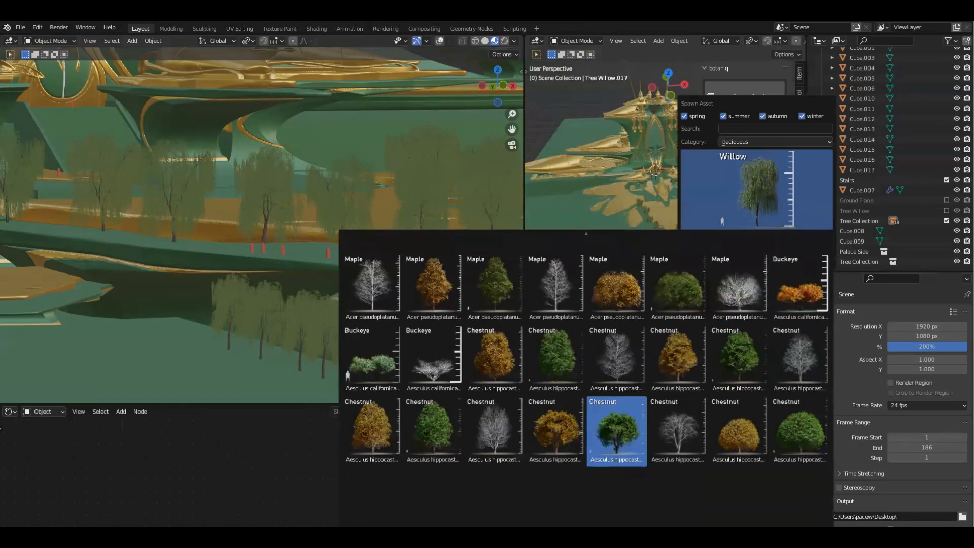
scroll(594, 442, down, 2)
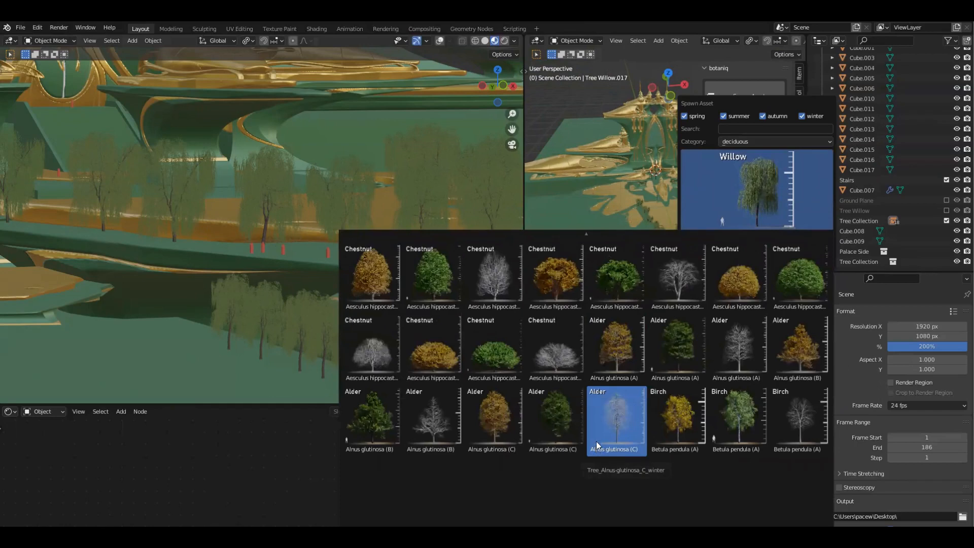
scroll(583, 416, down, 2)
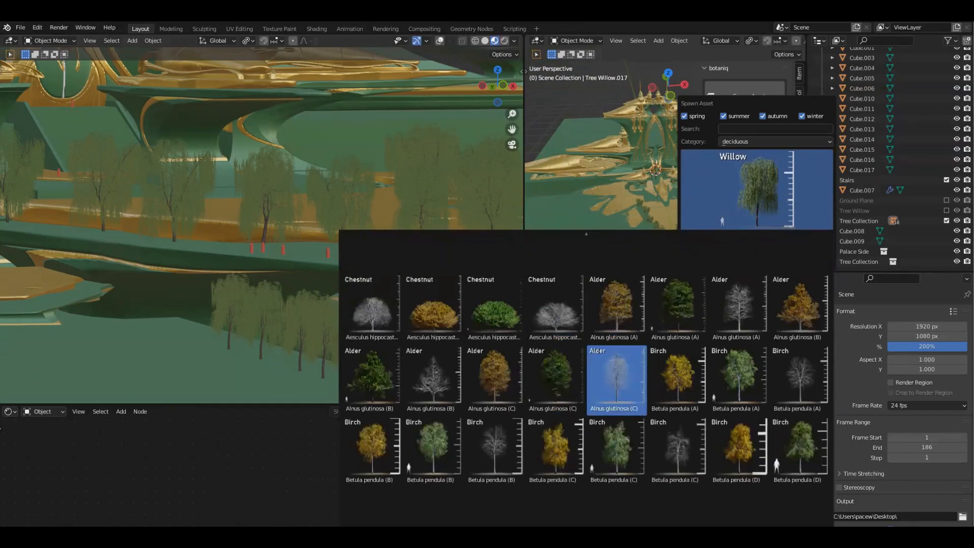
scroll(601, 398, down, 2)
scroll(634, 449, down, 6)
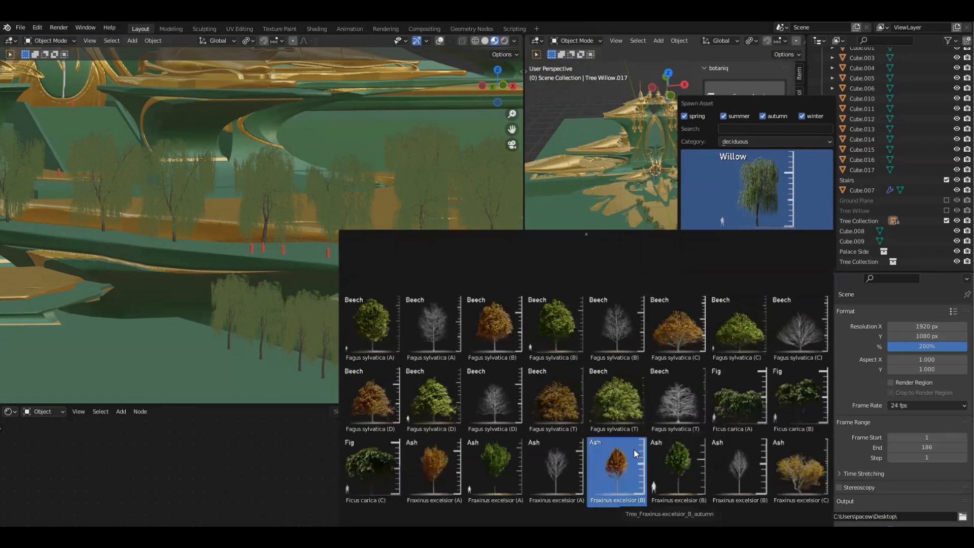
scroll(635, 449, down, 2)
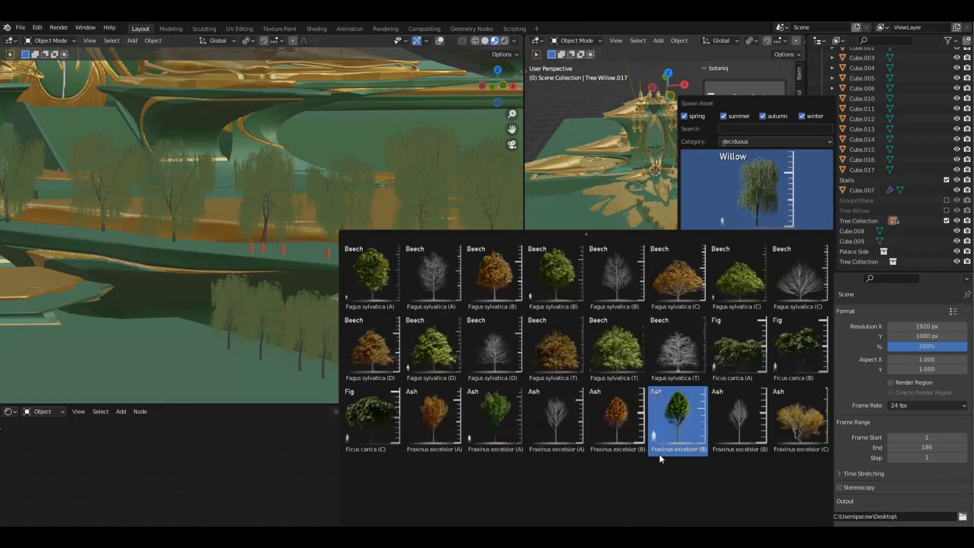
scroll(674, 421, down, 4)
scroll(553, 406, down, 3)
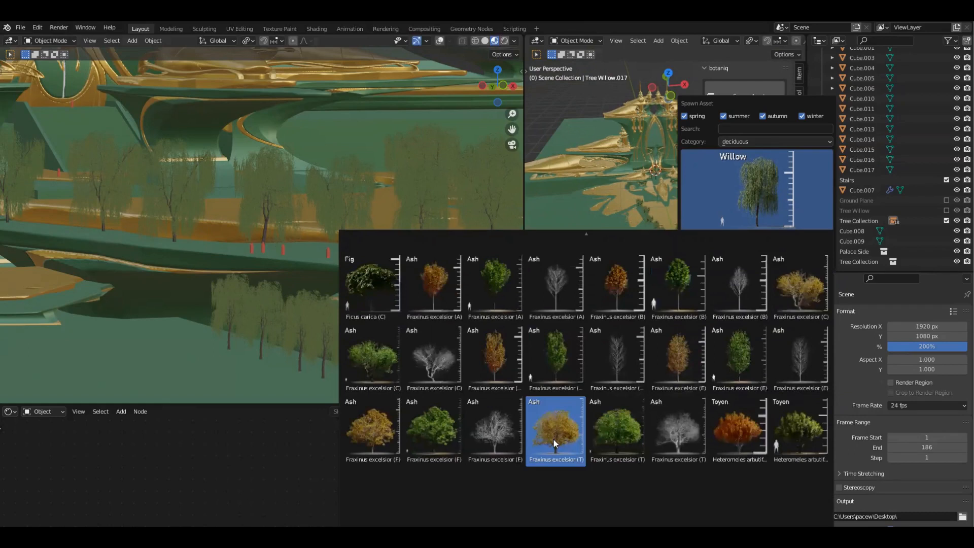
scroll(563, 441, down, 6)
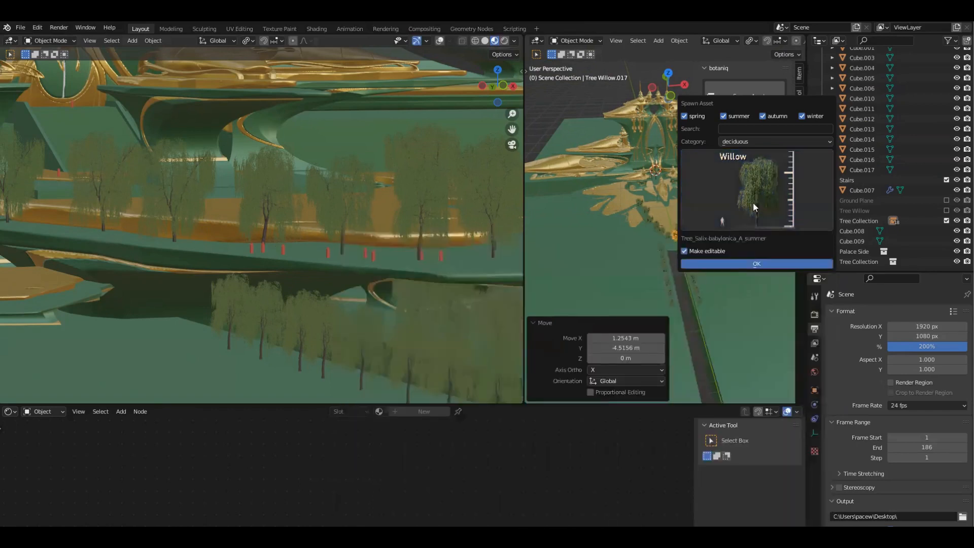
Step: Spawn the summer beech asset Tree_Fagus-sylvatica_B_summer from the deciduous category as an editable object
click(753, 202)
scroll(634, 485, down, 2)
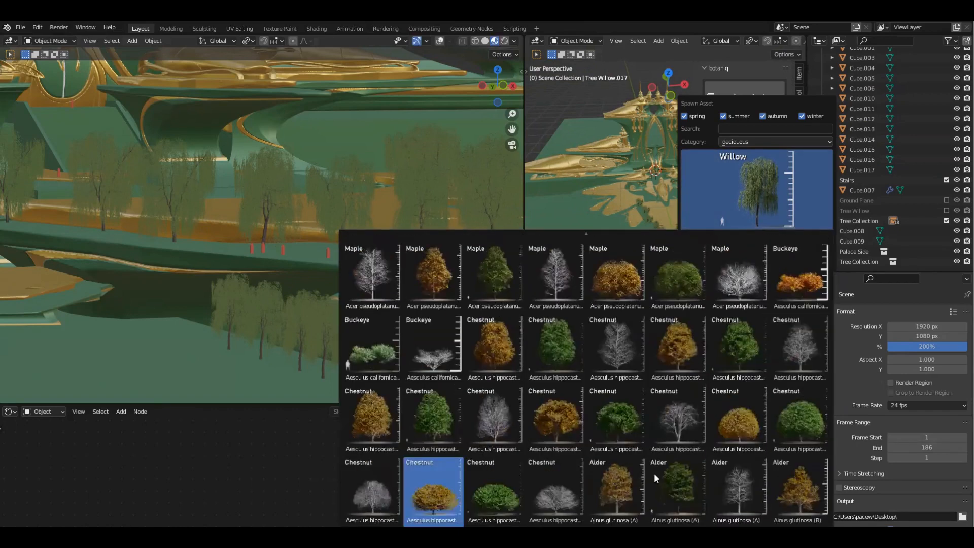
scroll(629, 401, down, 2)
scroll(635, 388, down, 3)
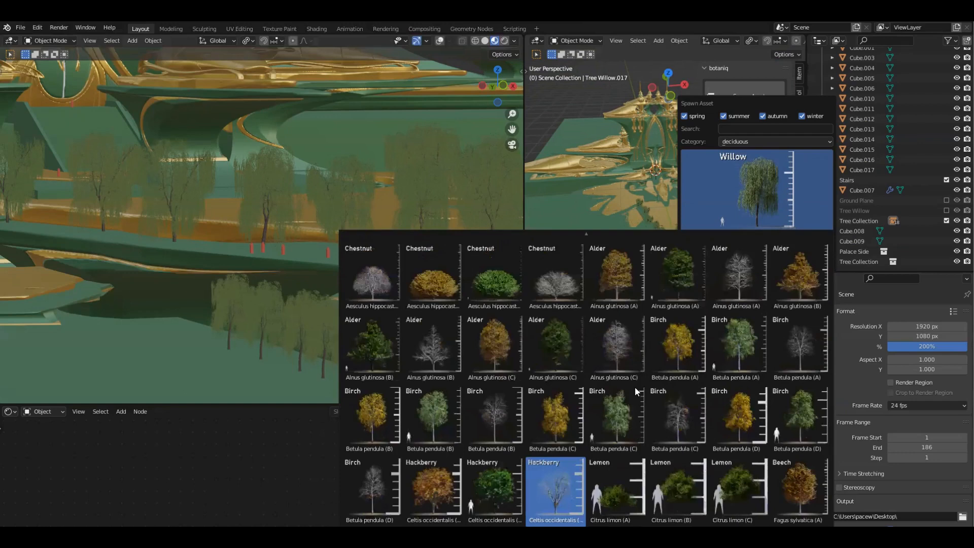
scroll(637, 391, down, 3)
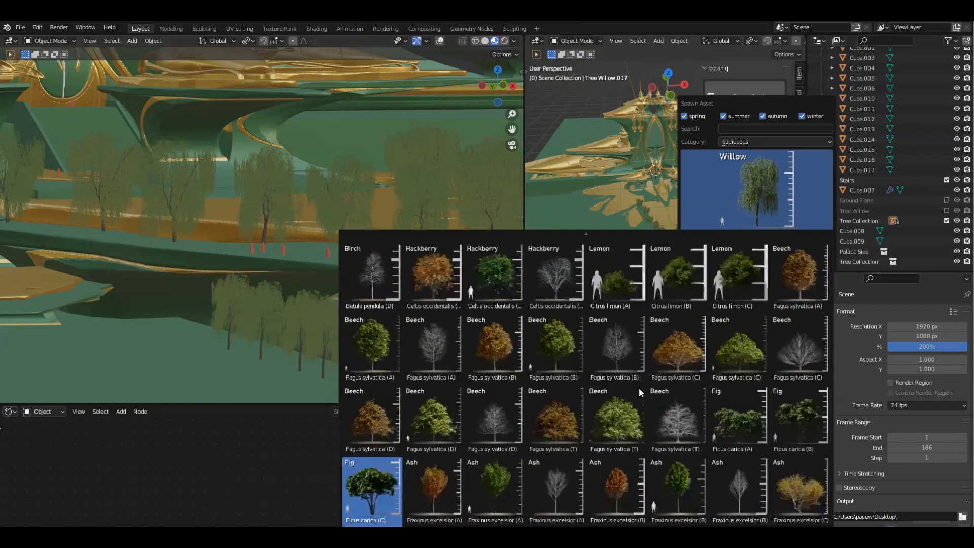
scroll(642, 393, down, 1)
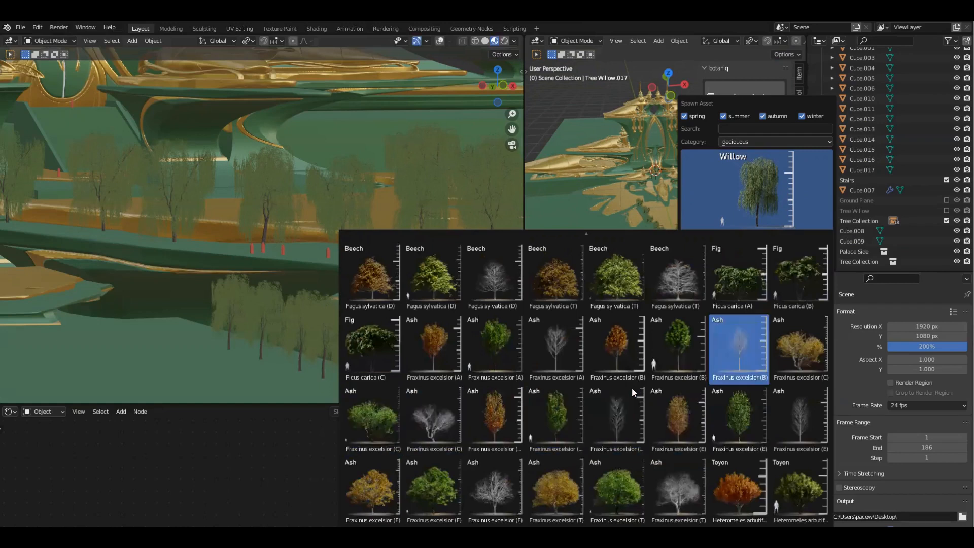
scroll(590, 242, up, 1)
scroll(578, 264, up, 1)
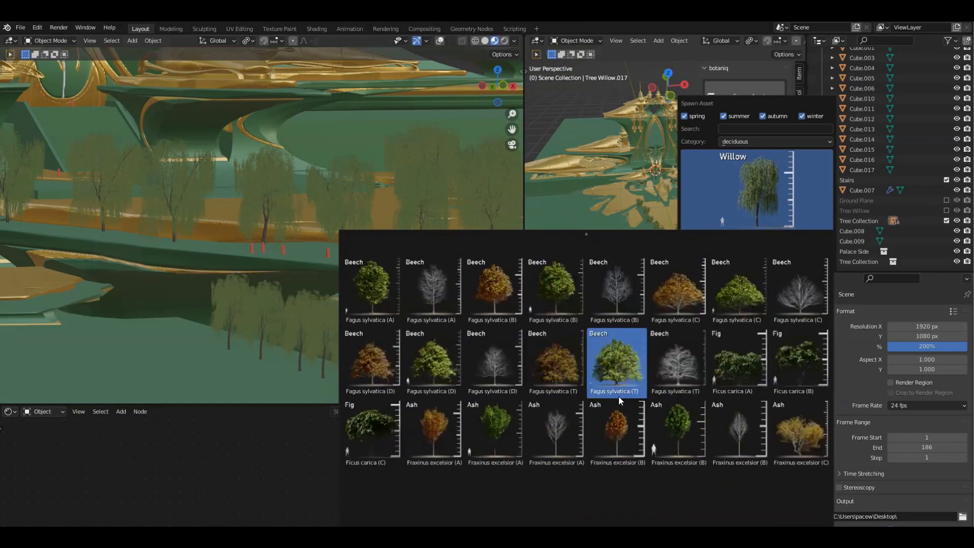
click(557, 294)
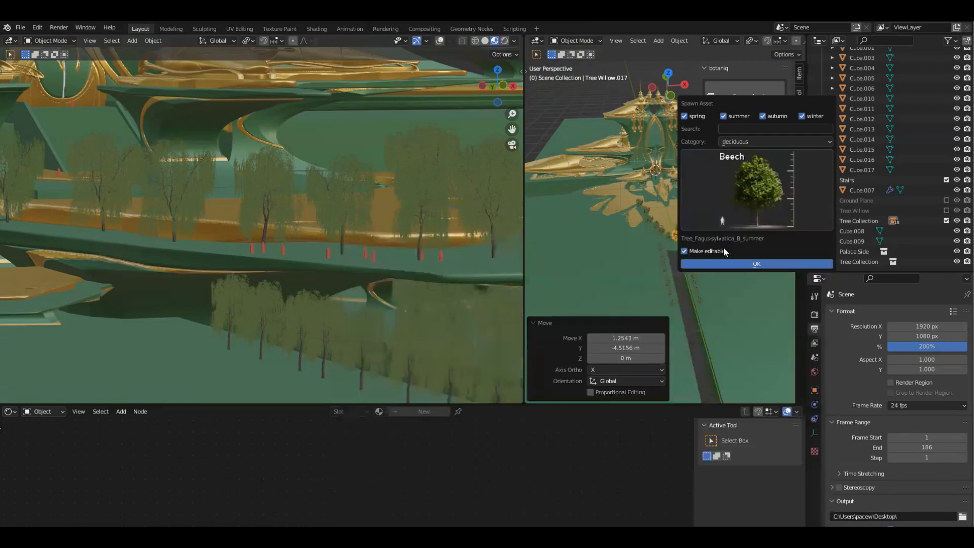
click(736, 263)
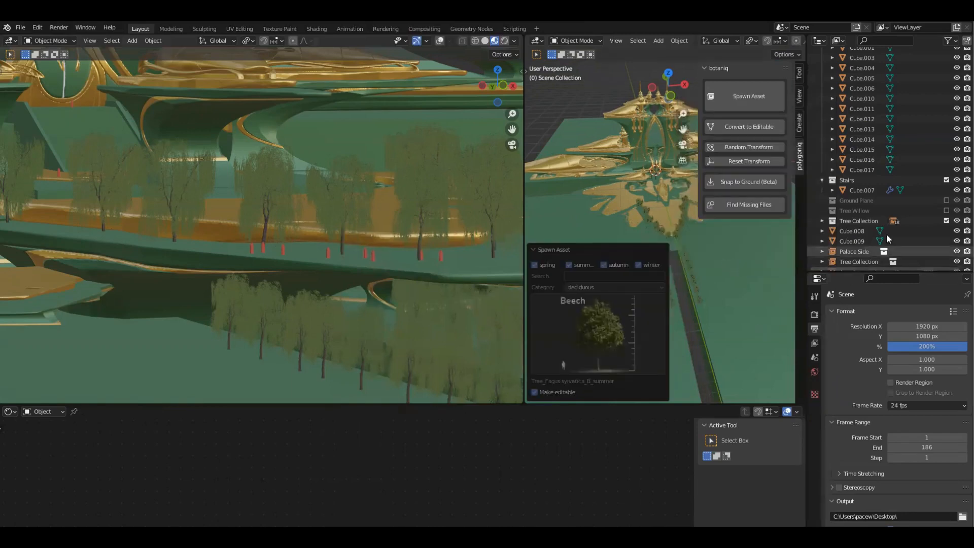
Step: Select the spawned beech and, from the top view, move it -354.41 m along Y onto the road
scroll(868, 174, down, 1)
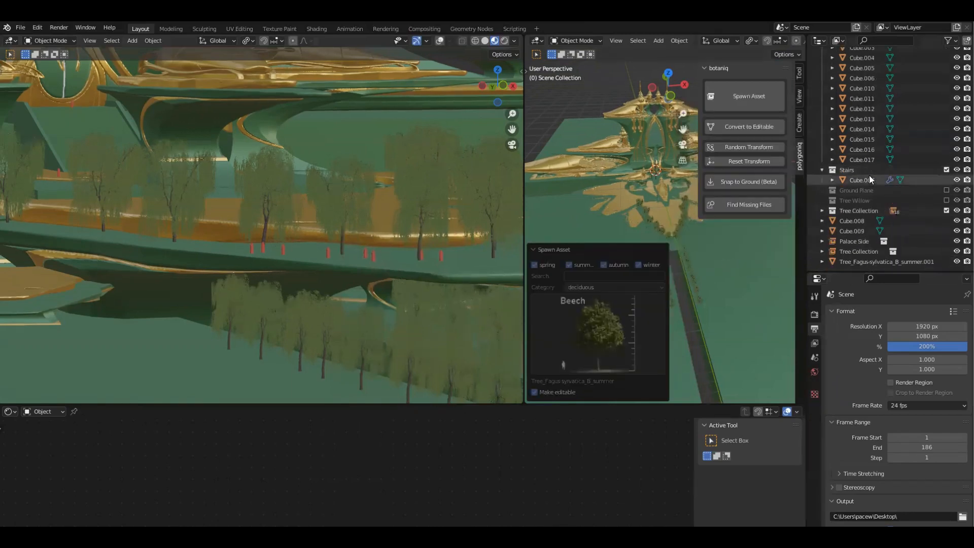
click(885, 261)
key(grave)
click(685, 315)
key(grave)
click(640, 292)
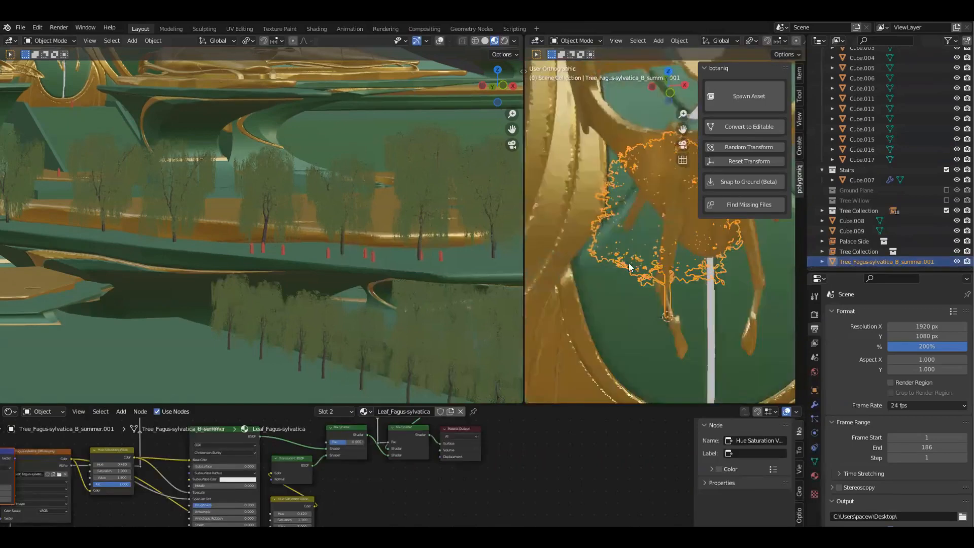
scroll(635, 266, down, 6)
key(n)
key(grave)
click(662, 135)
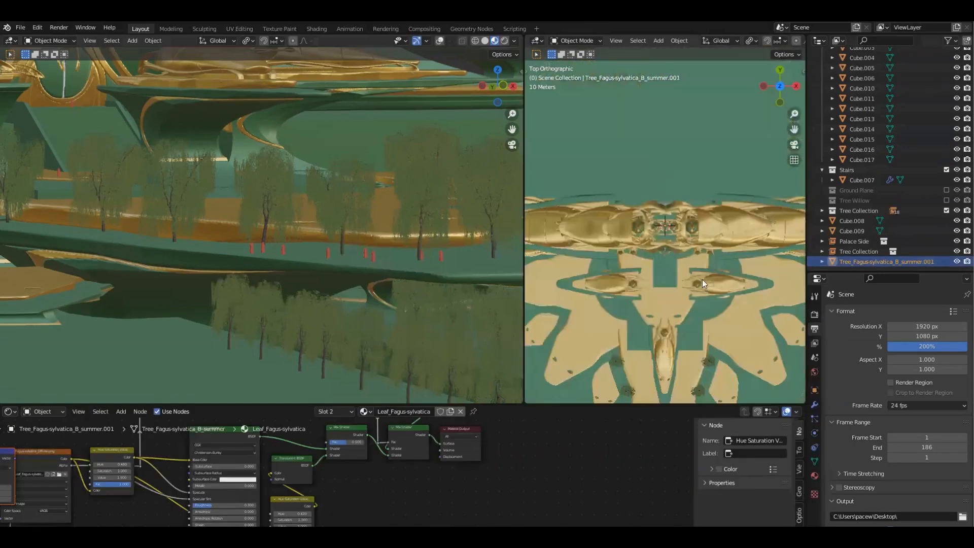
shift+middle_drag(702, 279, 701, 181)
key(g)
key(y)
click(708, 364)
shift+middle_drag(708, 363, 724, 218)
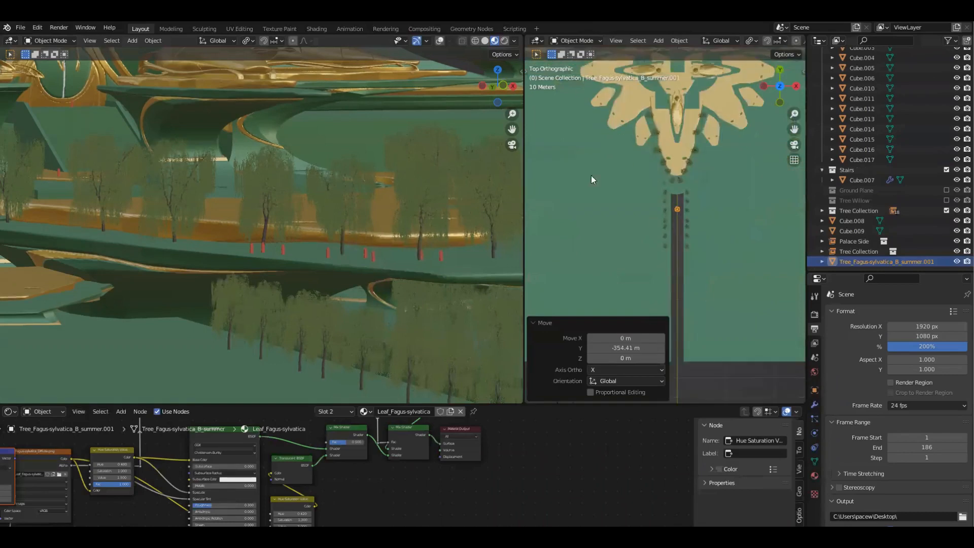
Step: From the front view, move the beech -316.15 m along Z, well below the ground slab
key(grave)
click(702, 356)
scroll(710, 345, down, 7)
key(grave)
click(688, 299)
scroll(690, 259, down, 3)
shift+middle_drag(690, 254, 694, 166)
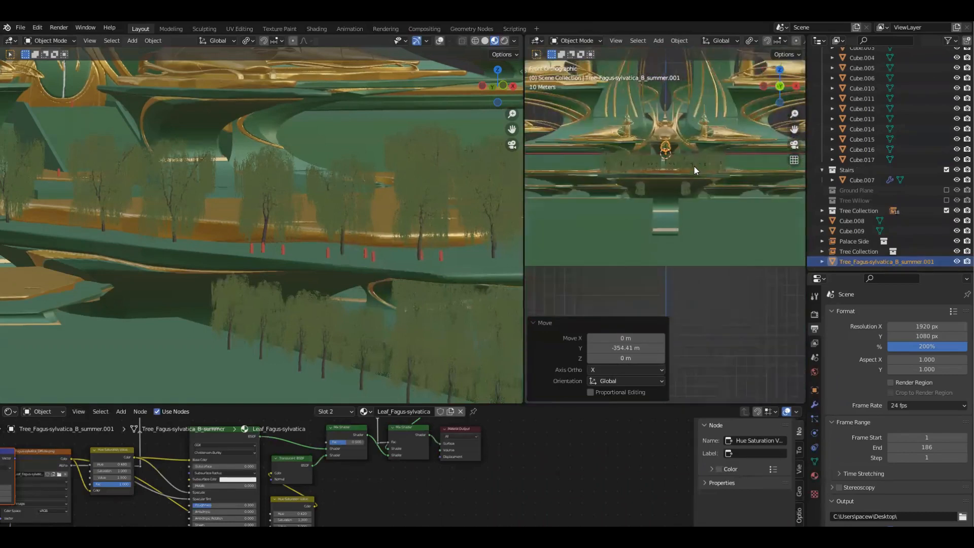
scroll(694, 198, down, 4)
scroll(695, 226, down, 2)
key(g)
key(z)
click(693, 277)
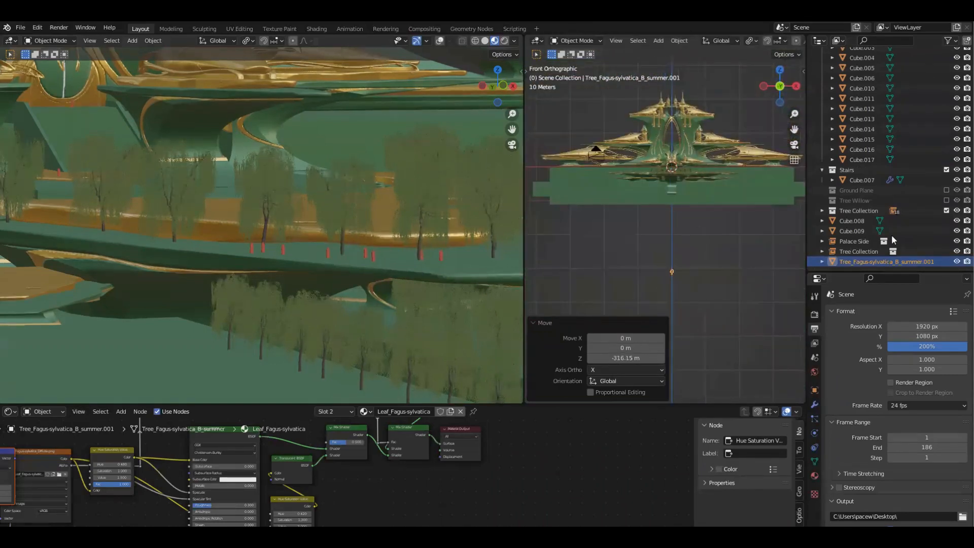
Step: Enable the Tree Willow collection and, from the right view, move the beech up about 71 m beside the source willow
click(946, 201)
key(grave)
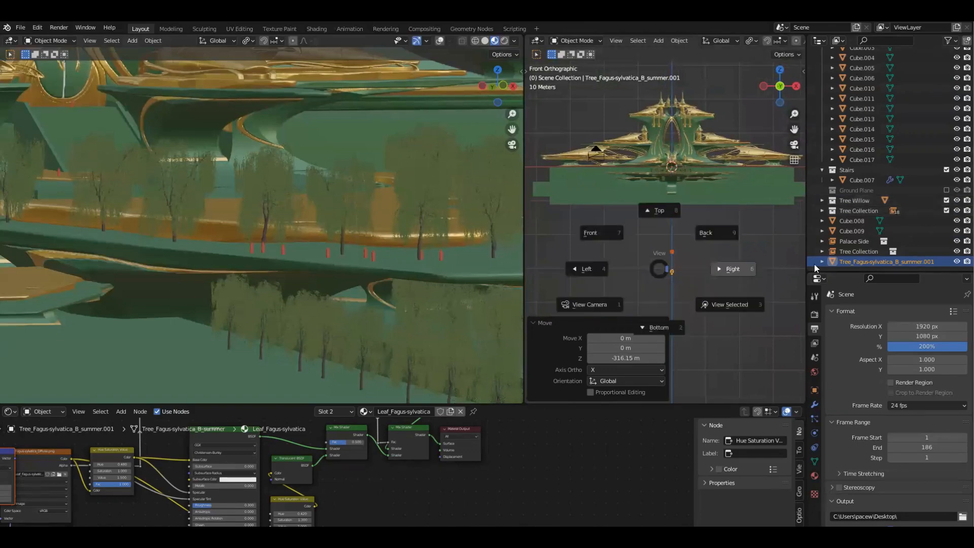
click(725, 269)
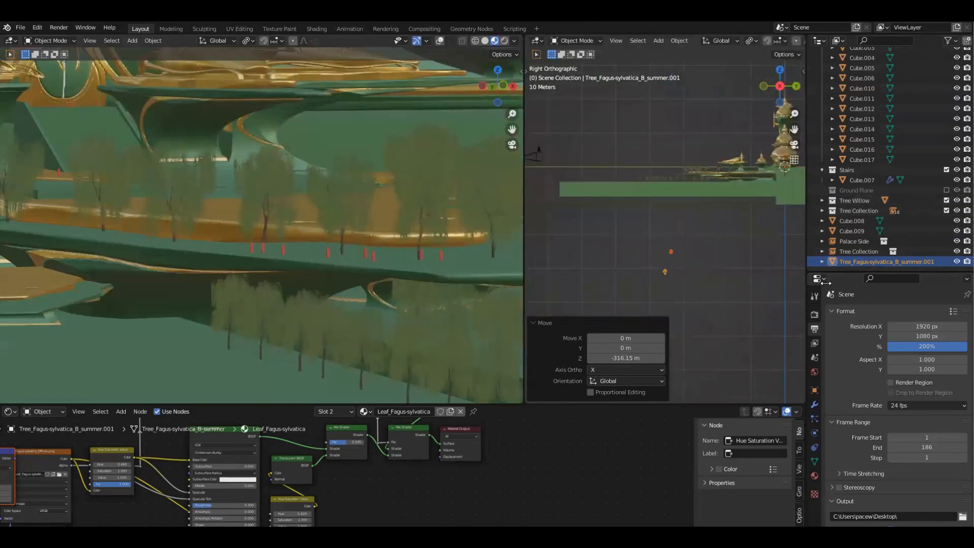
shift+middle_drag(649, 300, 658, 263)
click(648, 226)
drag(647, 227, 701, 260)
key(g)
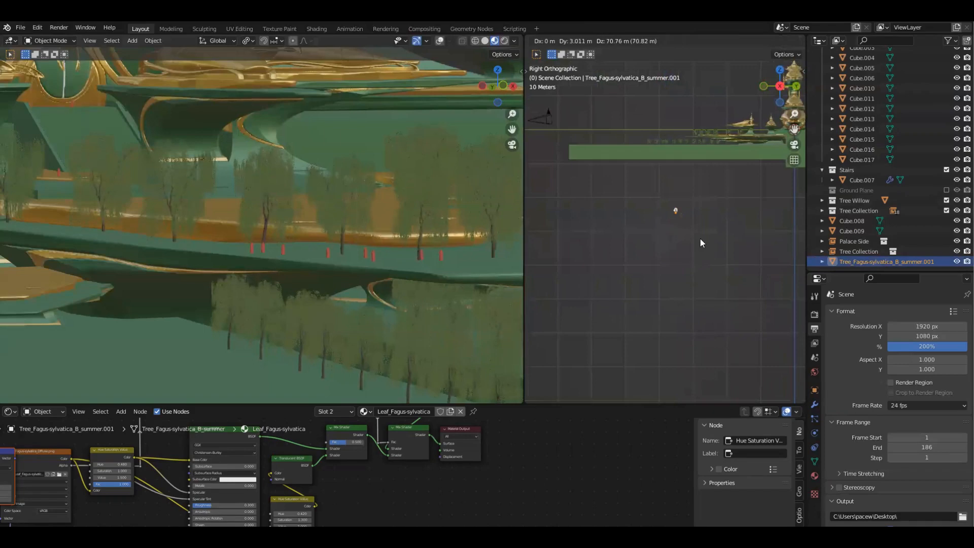
click(700, 238)
Step: Adjust the beech's height along Z to level its trunk base with the willow's, finishing with a -3.7088 m move
key(KP_Decimal)
middle_drag(676, 255, 683, 203)
scroll(696, 229, down, 6)
key(g)
key(z)
click(678, 251)
middle_drag(662, 250, 759, 225)
scroll(735, 205, down, 4)
key(g)
key(z)
click(725, 233)
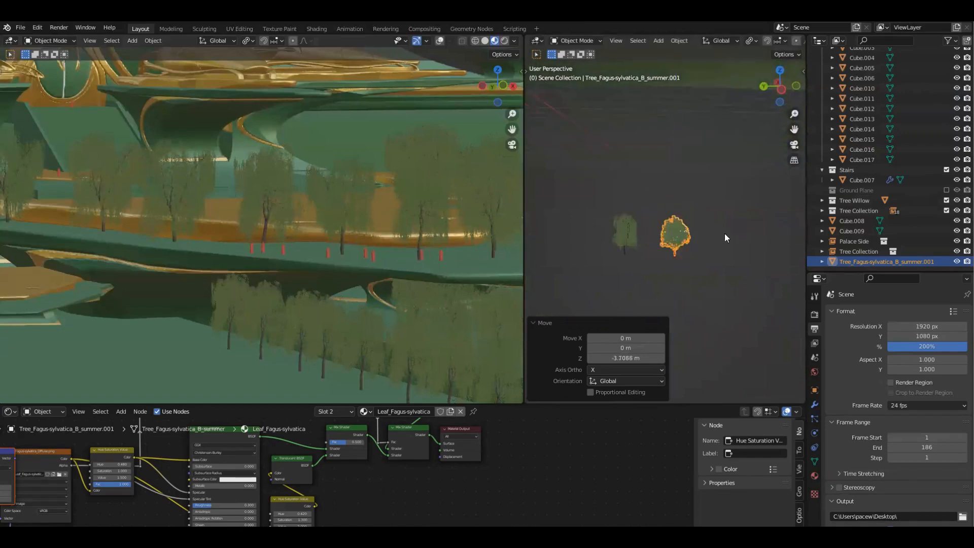
Step: Move the selected beech tree into a new collection named Tree Beech
middle_drag(734, 190, 662, 182)
key(m)
click(663, 183)
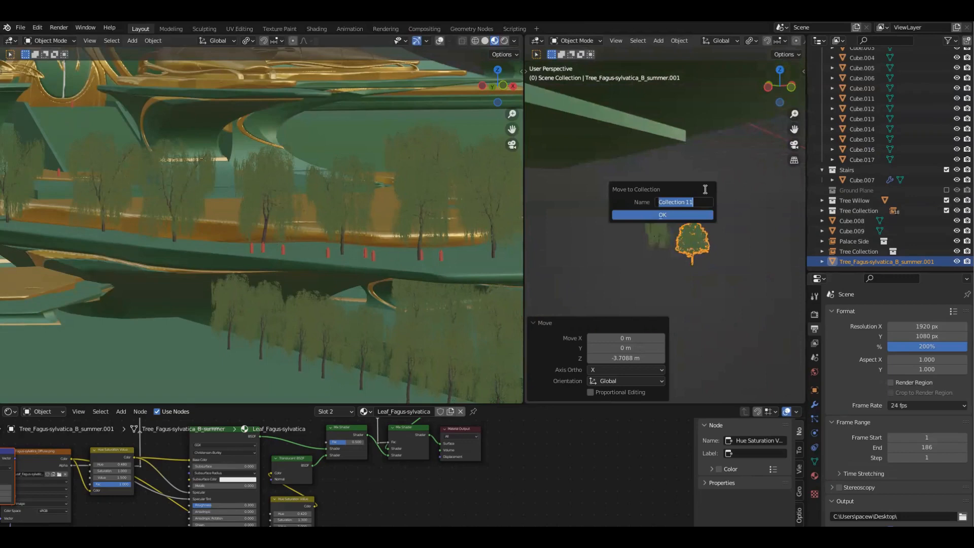
text(Tree Beech)
key(Return)
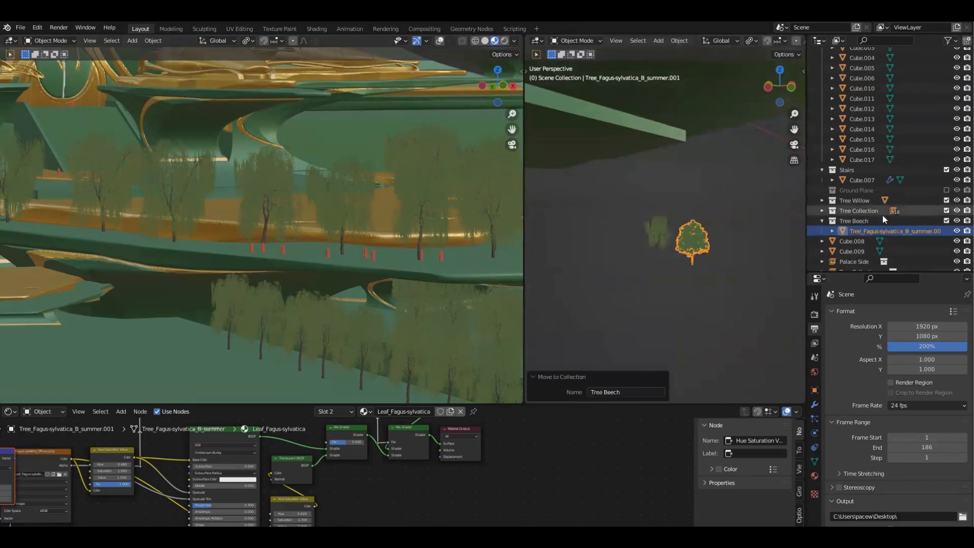
Step: Set the beech tree's origin to the 3D cursor
key(F3)
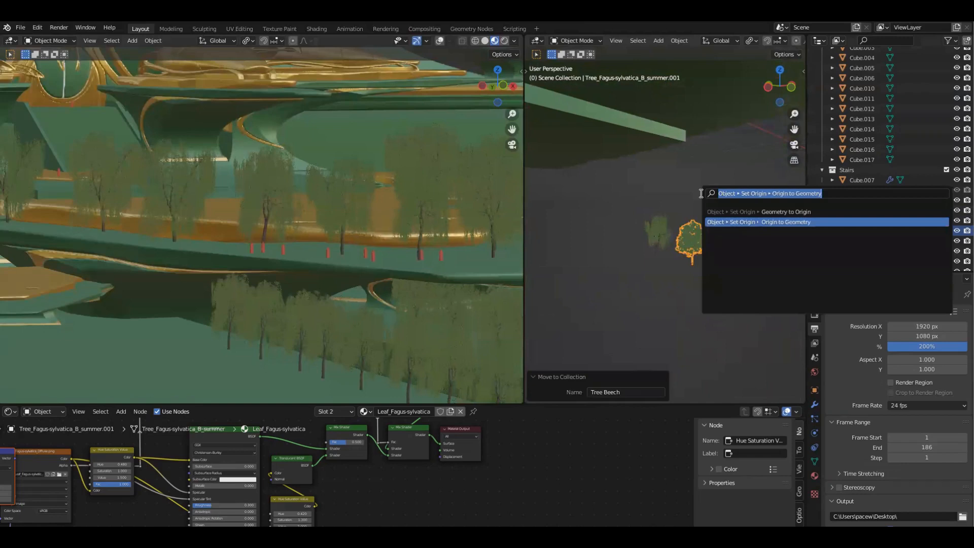
key(Escape)
key(F3)
text(set ori)
key(Down)
key(Down)
key(Return)
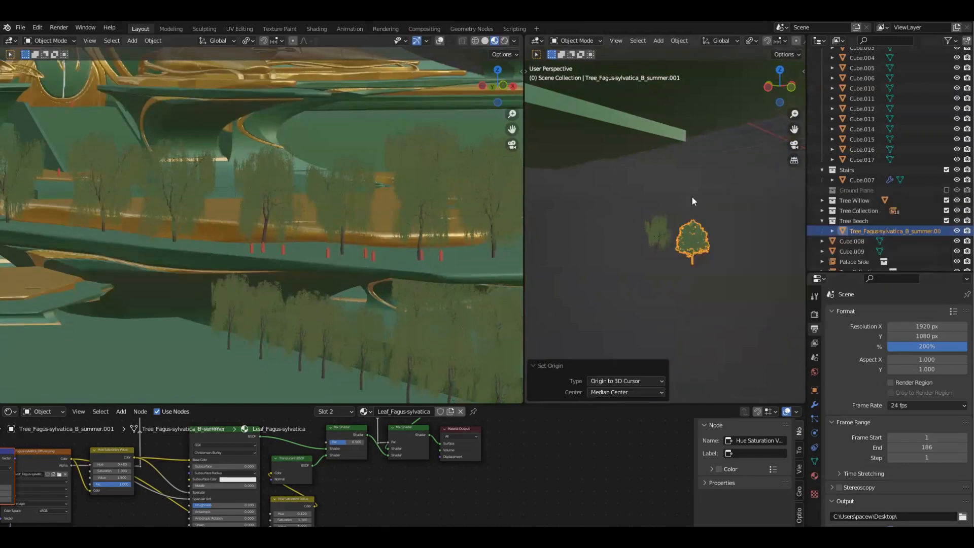
Step: Instance the Tree Beech collection to the scene and move it up to the palace base, about 12.5 m in X and 230.8 m in Z
right_click(862, 222)
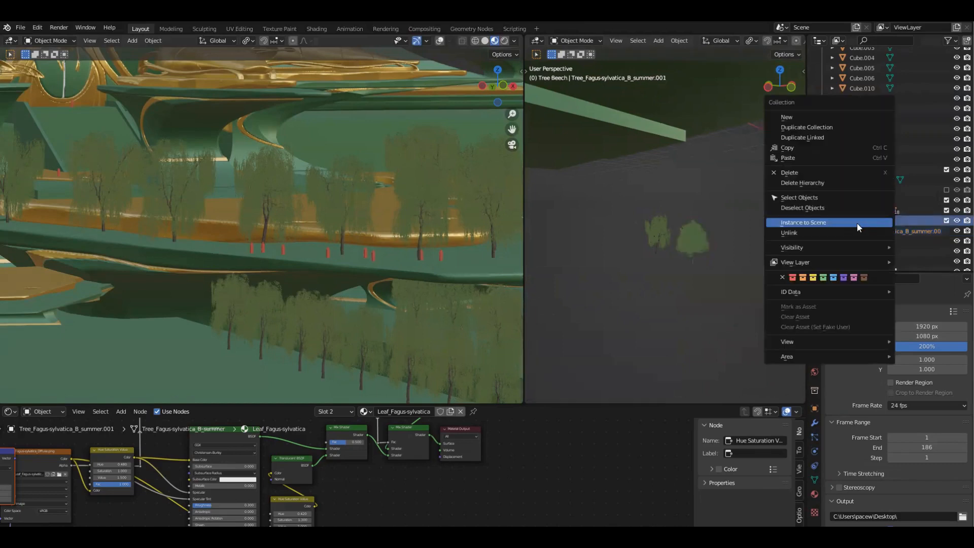
click(844, 223)
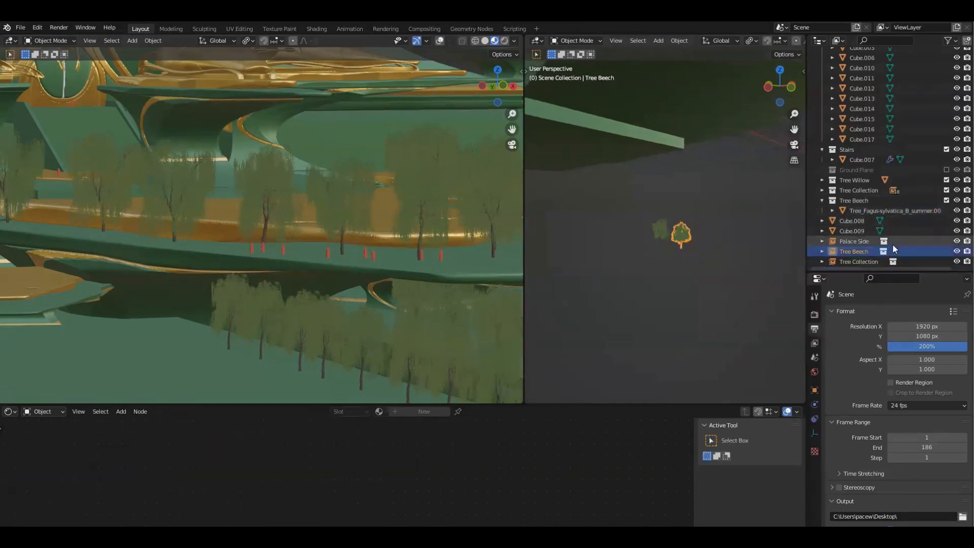
key(KP_1)
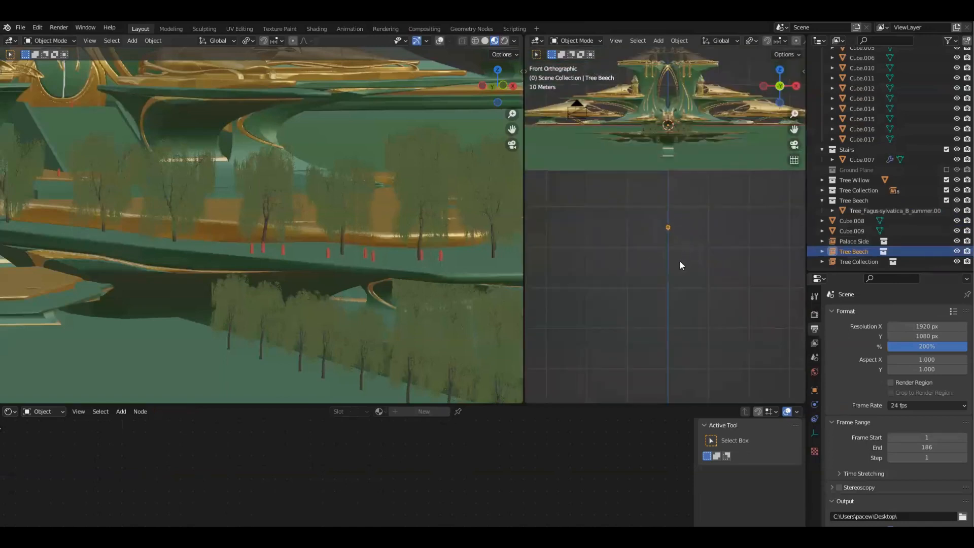
key(g)
click(692, 157)
Step: Apply a Set Origin operation to the beech instance and scale it up by about 1.58
key(F3)
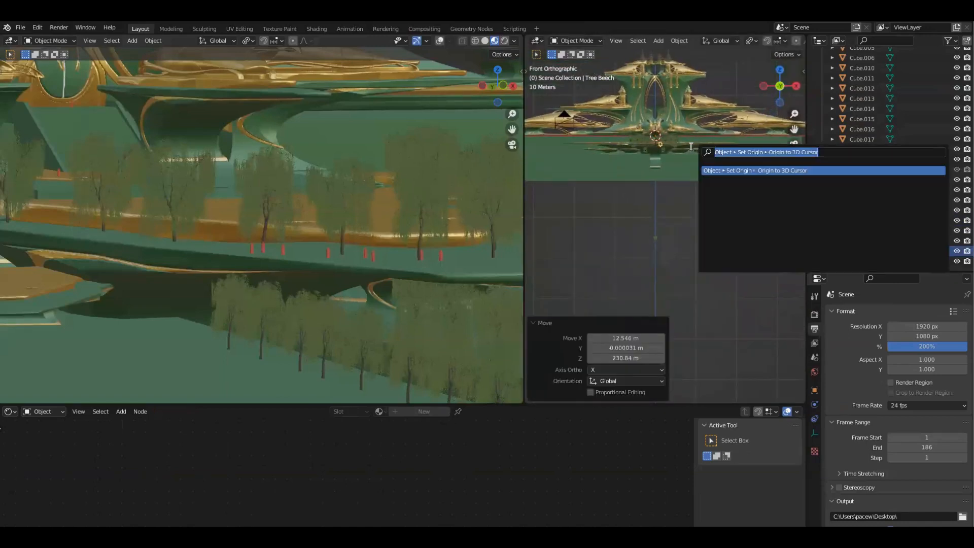
text(origin)
key(Down)
key(Return)
key(s)
click(589, 142)
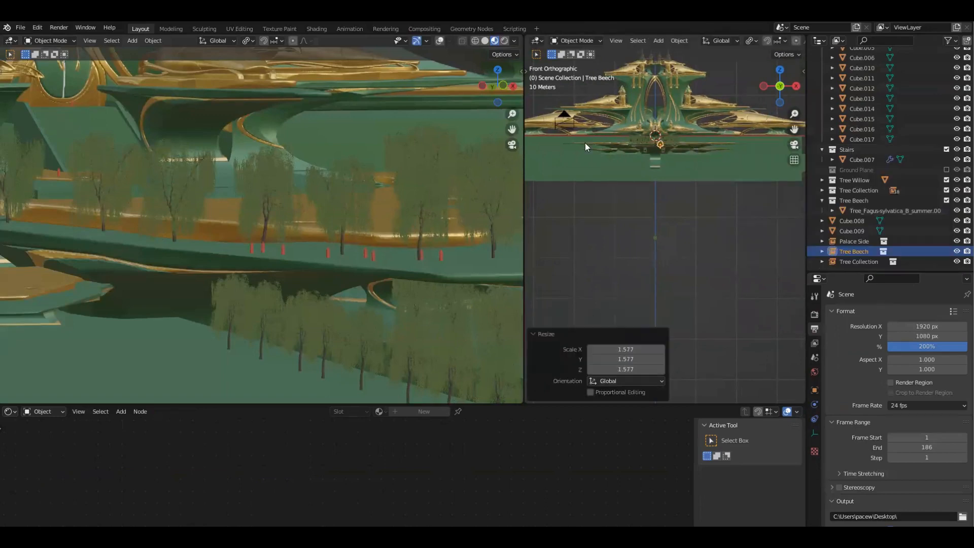
Step: Move the beech instance beside the front tip of the golden terrace in top view and scale it by about 0.85
key(KP_0)
scroll(394, 180, up, 2)
key(KP_7)
scroll(694, 176, up, 3)
mouse_move(683, 239)
shift+middle_down()
mouse_move(692, 173)
mouse_move(694, 250)
shift+middle_up()
key(g)
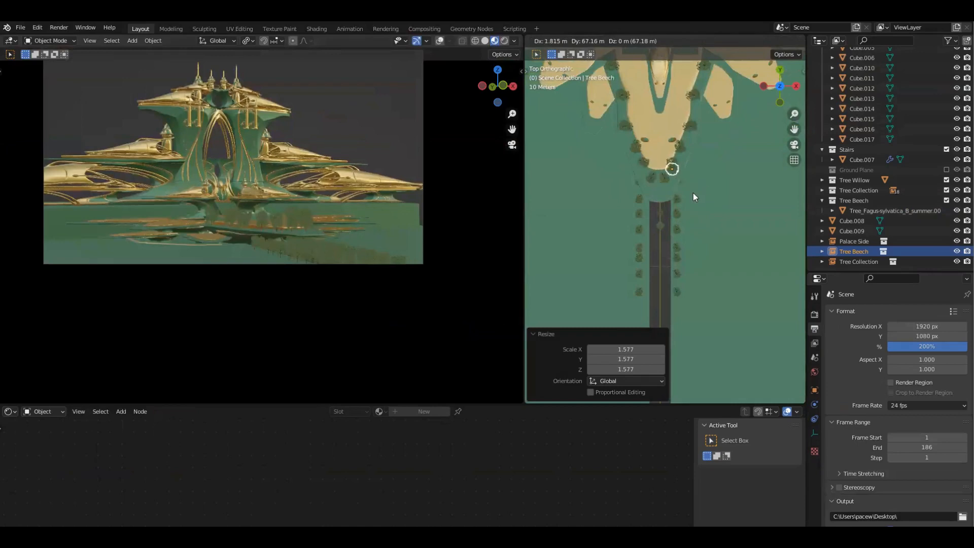
click(693, 194)
scroll(697, 217, up, 2)
shift+middle_drag(714, 199, 751, 271)
key(s)
click(741, 249)
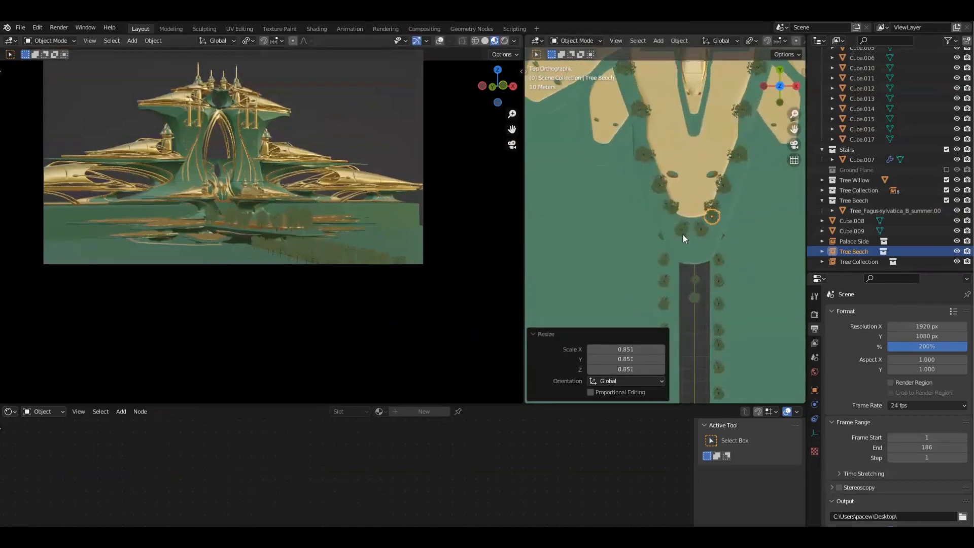
Step: Move the beech instance into Tree Collection and shift it about 8 m in X and -2.1 m in Y
key(m)
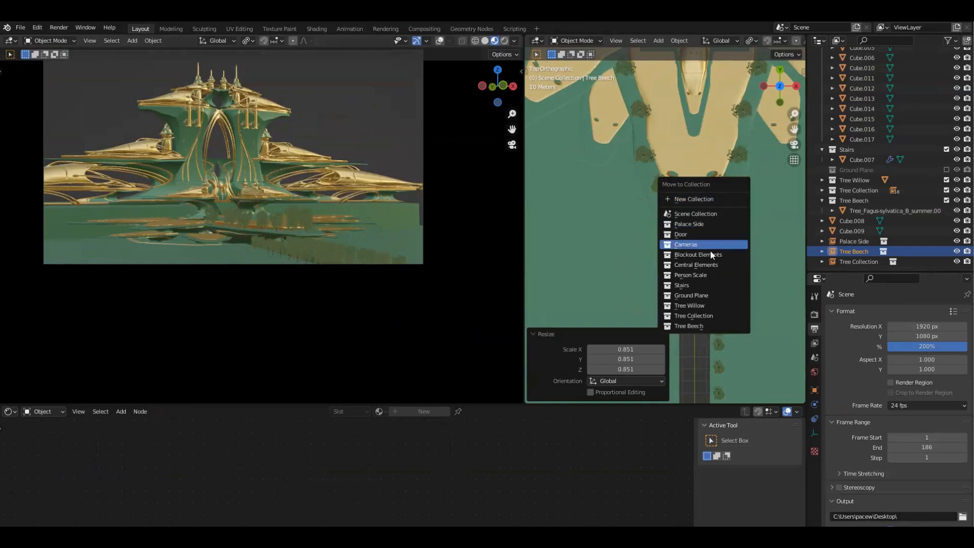
click(689, 316)
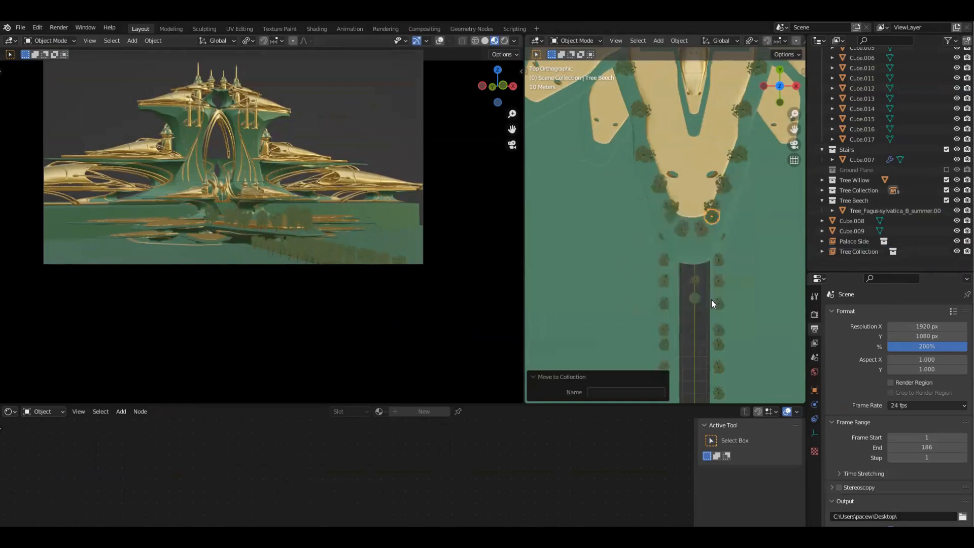
click(733, 265)
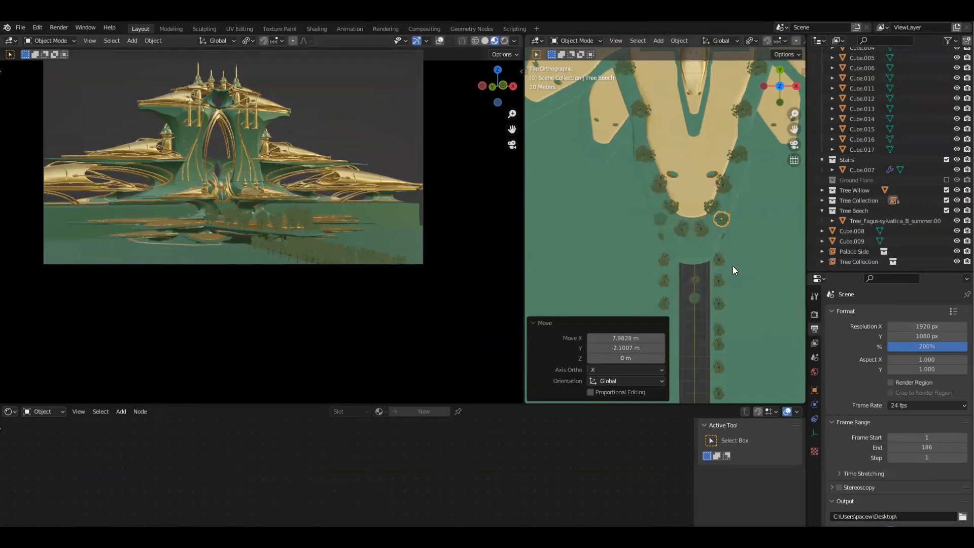
Step: Raise the beech instance about 9.8 m along the Z axis
middle_drag(732, 266, 692, 199)
key(KP_Decimal)
scroll(701, 269, down, 5)
middle_drag(667, 287, 748, 245)
scroll(673, 261, down, 3)
key(g)
key(z)
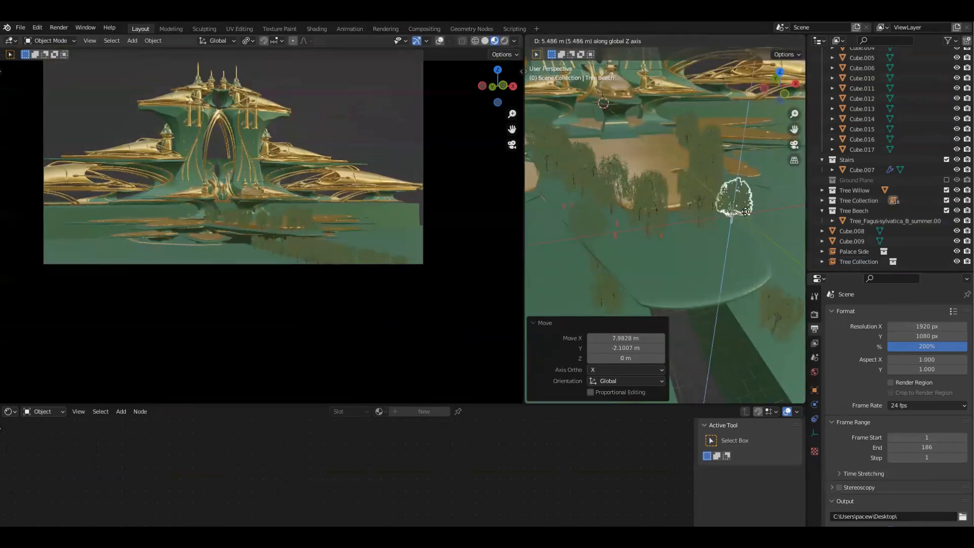
click(744, 219)
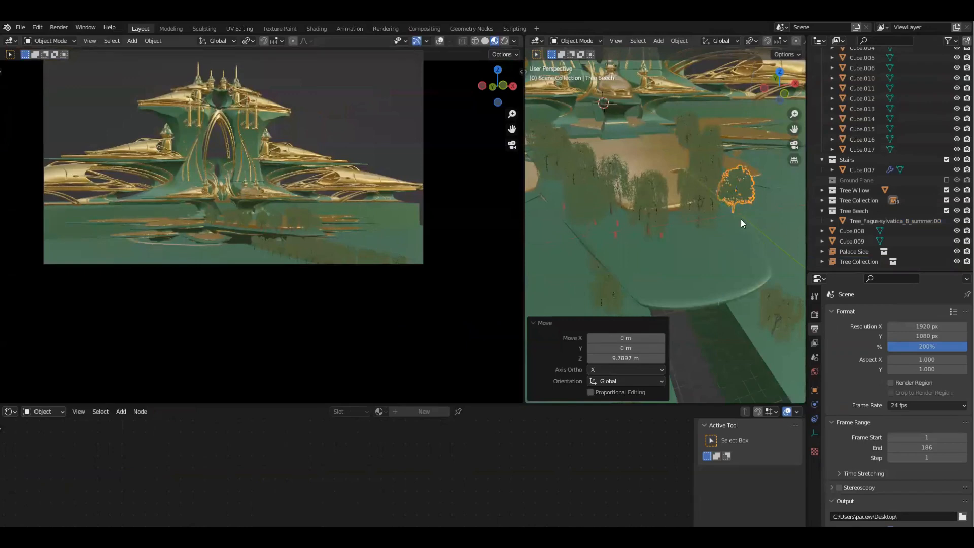
Step: Shift the beech about -4.8 m in X and 4.3 m in Y, and scale it up by about 1.69
key(KP_7)
key(g)
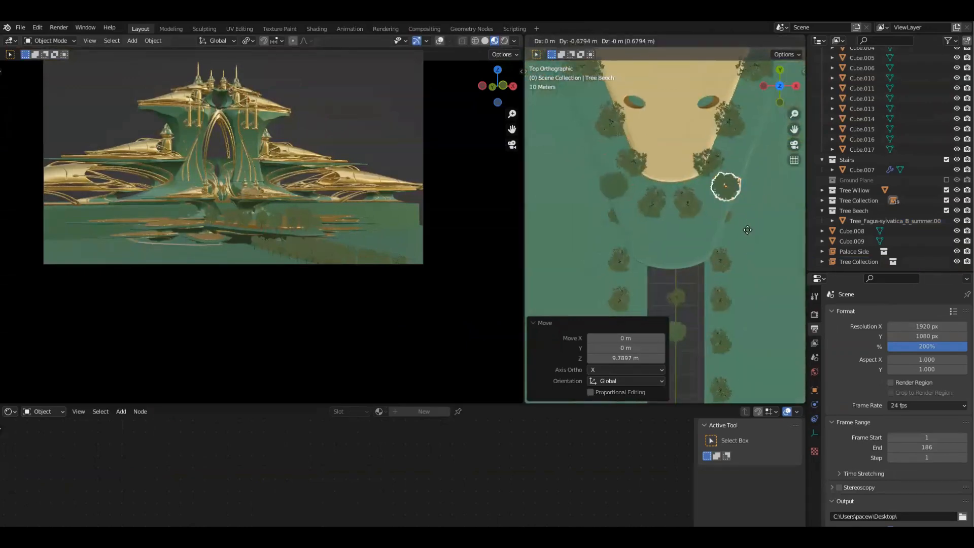
click(722, 266)
middle_drag(724, 299, 727, 184)
key(s)
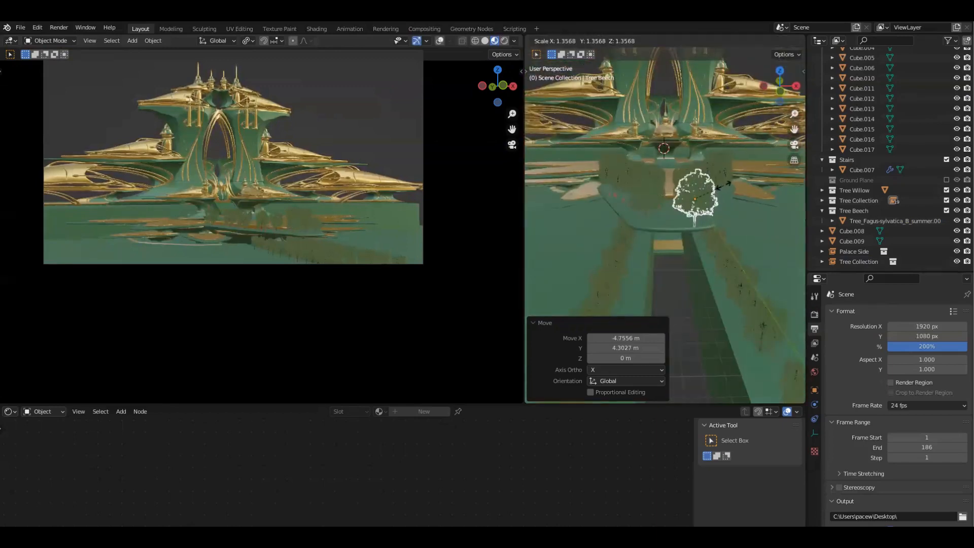
click(731, 182)
Step: Raise the enlarged beech about 4.5 m along Z and scale it down by about 0.9
key(KP_1)
key(g)
key(z)
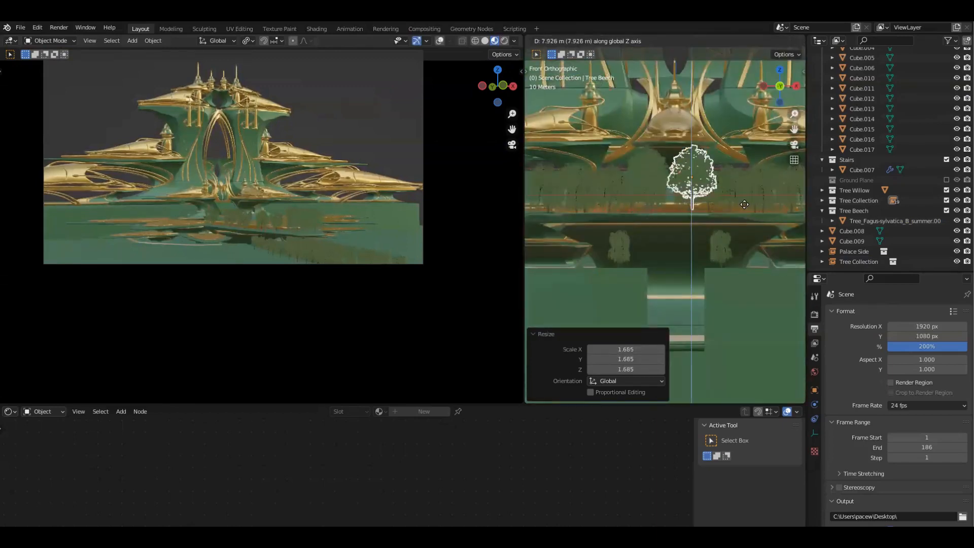
click(740, 211)
middle_drag(740, 211, 774, 222)
key(s)
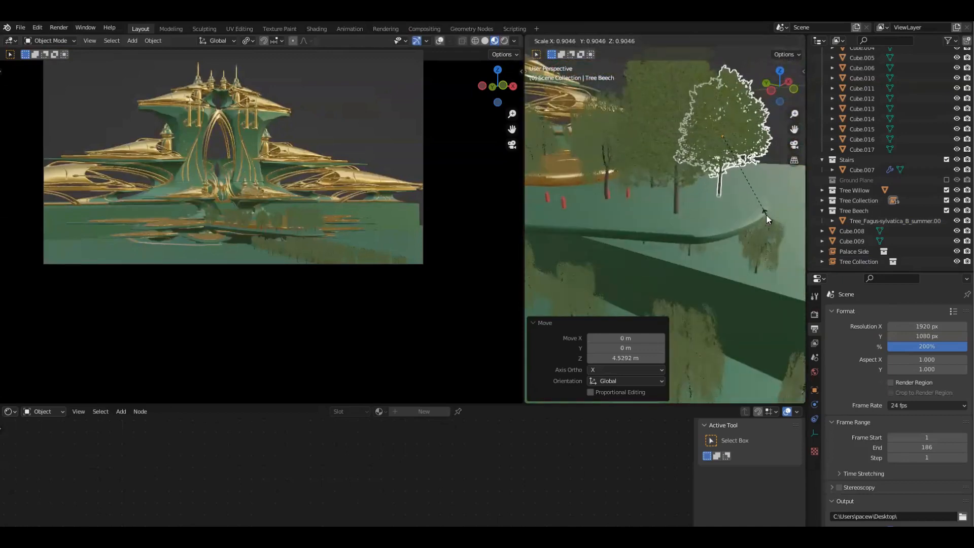
click(761, 217)
Step: Move the beech onto the golden terrace among the willows in front of the palace
key(KP_7)
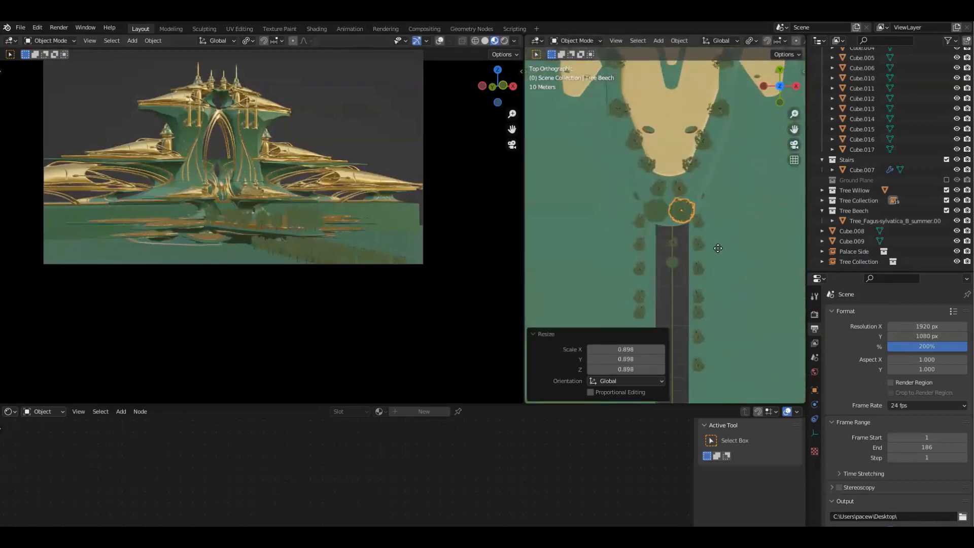
key(g)
click(698, 108)
shift+middle_drag(698, 108, 727, 226)
key(g)
key(Escape)
Step: Place two linked duplicates of the beech up the terrace, the second offset about 9 m in X and 29 m in Y
key(alt+d)
click(745, 216)
key(alt+d)
click(756, 179)
scroll(741, 232, down, 3)
mouse_move(730, 226)
middle_down()
mouse_move(750, 114)
mouse_move(725, 244)
middle_up()
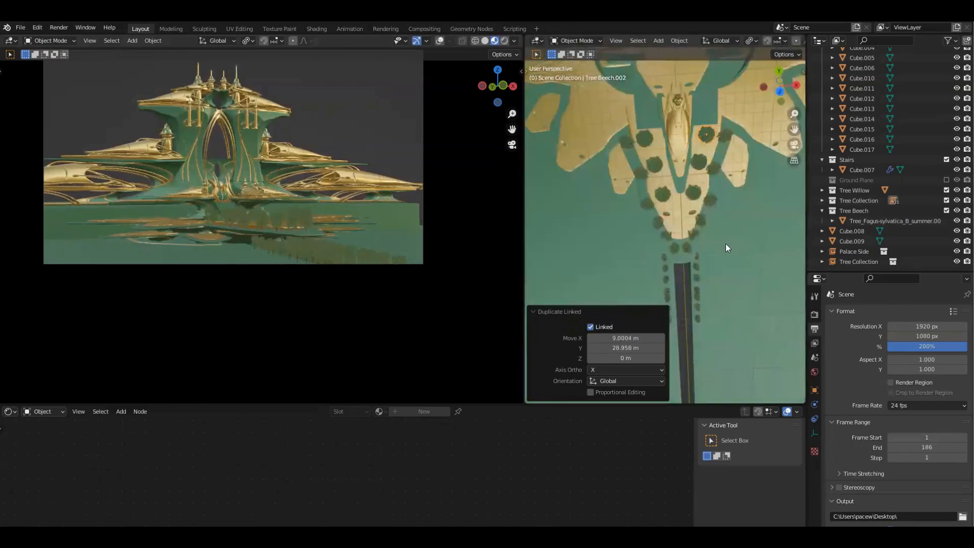
Step: Place a linked duplicate of the beech about -126 m in X and -180 m in Y, and lower it along Z
key(KP_7)
key(alt+d)
click(694, 272)
key(KP_1)
key(g)
key(z)
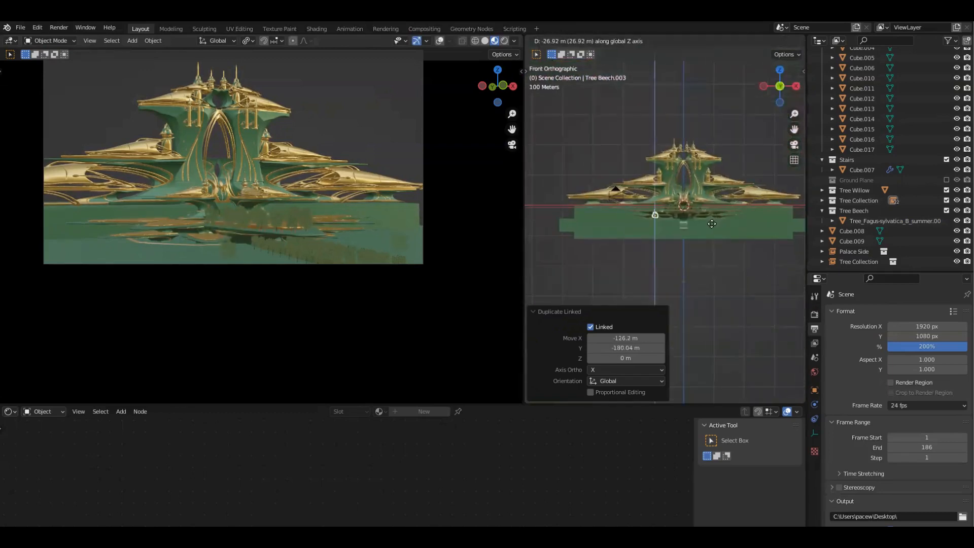
click(690, 220)
Step: Fine-tune the outer beech's height along Z and shift it about 13 m in X and 7.5 m in Y
key(grave)
click(726, 274)
mouse_move(668, 189)
middle_down()
mouse_move(687, 150)
mouse_move(687, 222)
mouse_move(731, 141)
mouse_move(676, 231)
mouse_move(693, 183)
mouse_move(675, 206)
middle_up()
key(g)
key(z)
click(698, 185)
key(grave)
click(697, 200)
shift+middle_drag(743, 190, 711, 223)
key(g)
click(731, 213)
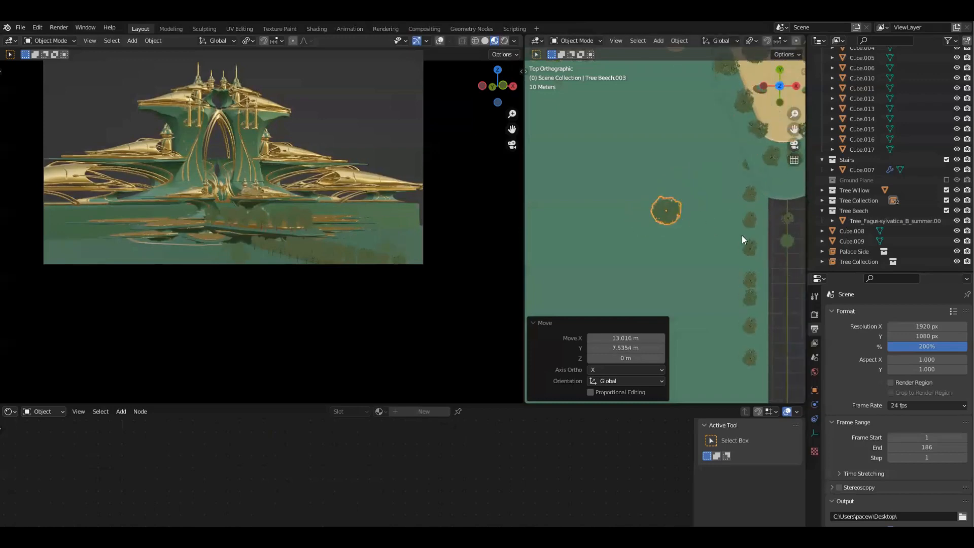
Step: Place three linked duplicates of the outer beech in a diagonal row toward the palace, the last offset about -16 m X, 29 m Y
scroll(741, 239, down, 3)
key(alt+d)
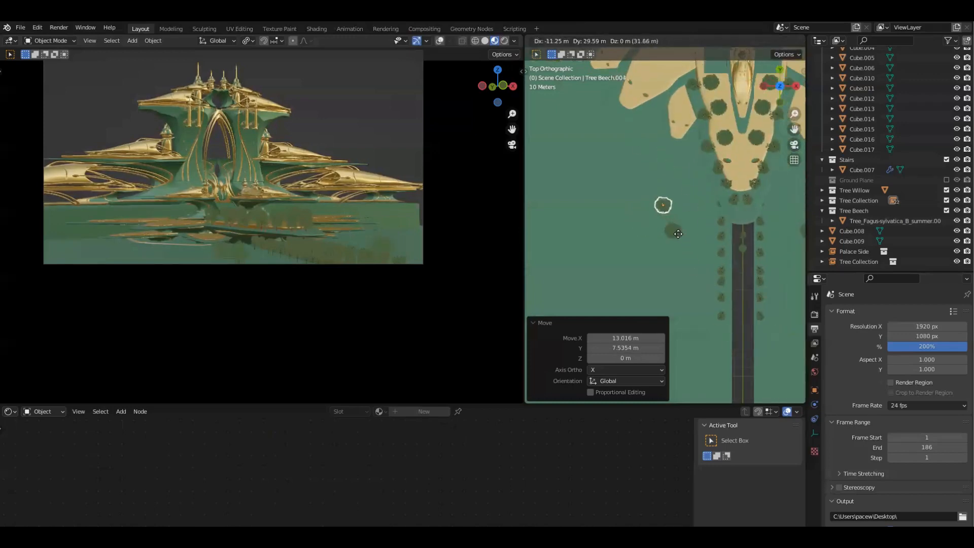
click(672, 223)
key(alt+d)
click(655, 194)
key(alt+d)
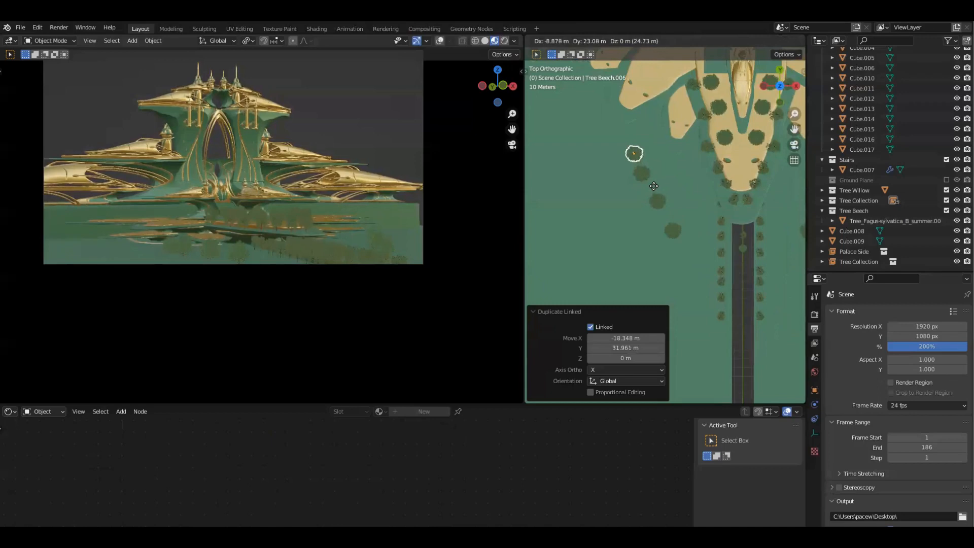
click(653, 184)
scroll(679, 188, down, 5)
scroll(679, 188, up, 5)
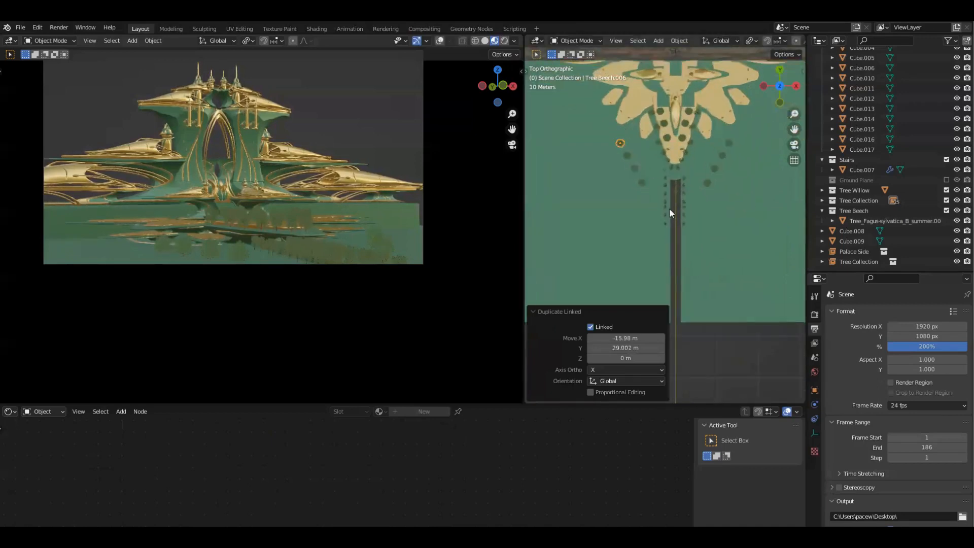
Step: Extend the outer beech row away from the palace with two linked duplicates, constraining the second to the Y axis
key(alt+d)
click(685, 241)
middle_drag(686, 242, 715, 308)
key(KP_7)
shift+middle_drag(668, 170, 686, 203)
key(alt+d)
key(y)
click(687, 256)
Step: Adjust the newest beech's spacing along Y and add a linked duplicate about -50.3 m along Y
shift+middle_drag(701, 271, 710, 204)
key(g)
key(y)
click(704, 225)
key(alt+d)
key(y)
click(705, 250)
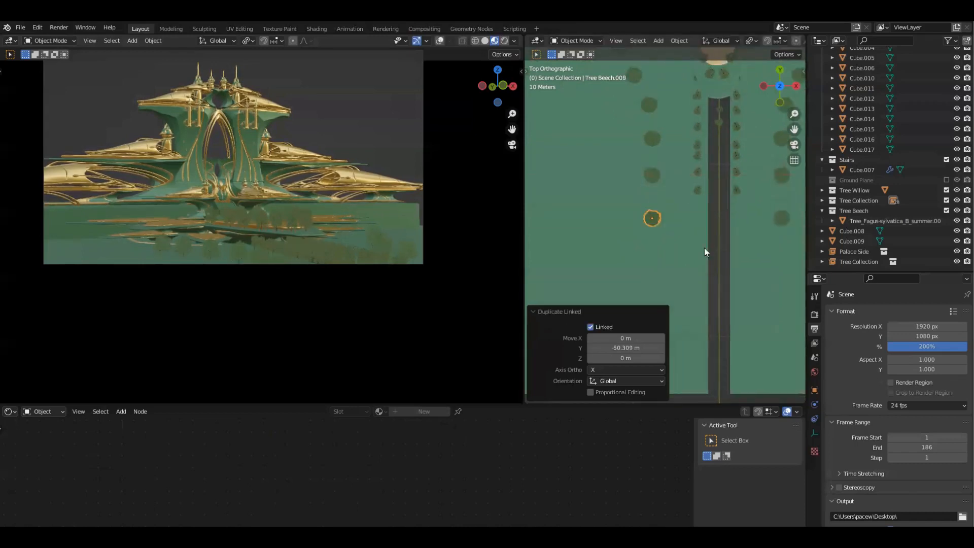
Step: Rotate and rescale the beech farthest from the palace to vary it
scroll(683, 259, down, 4)
key(r)
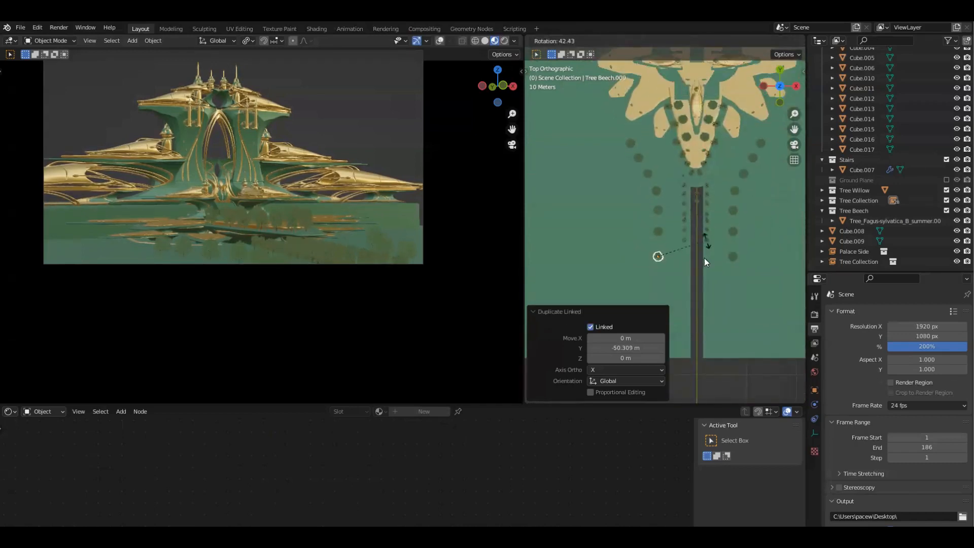
click(704, 259)
key(s)
click(691, 232)
Step: Rotate two more beeches in the outer row to vary their orientation
click(658, 210)
key(r)
click(714, 169)
click(647, 173)
key(r)
click(698, 151)
Step: Rotate the beech level with the causeway's palace end and scale it up by about 1.1
click(656, 191)
key(r)
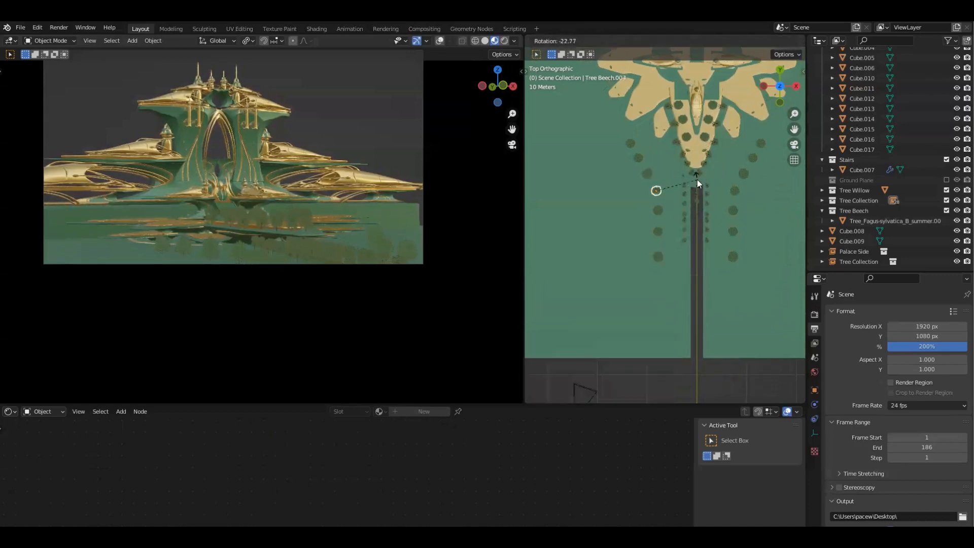
click(697, 180)
key(s)
click(763, 216)
key(g)
right_click(737, 208)
middle_drag(713, 197, 691, 214)
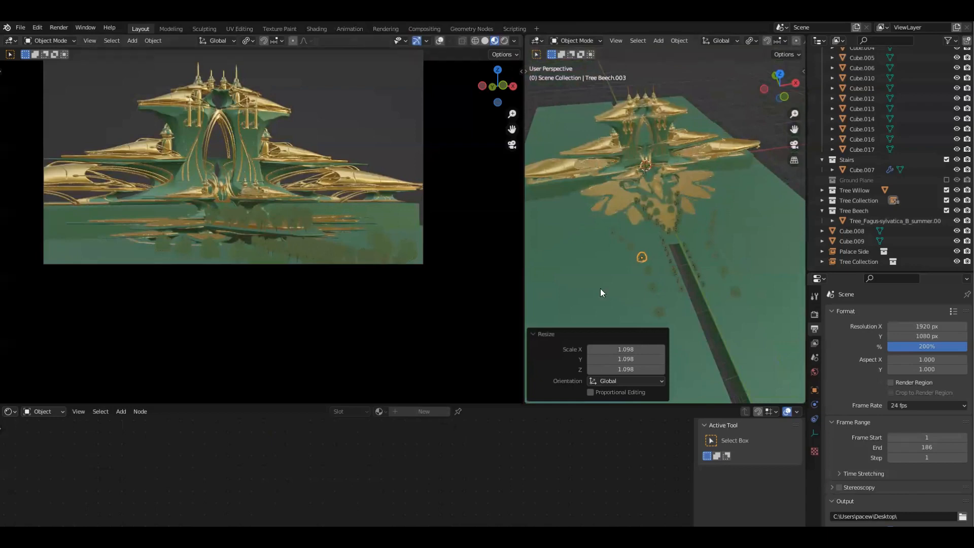
Step: Centre and enlarge the camera view, and display the scene's render settings
shift+middle_drag(477, 164, 506, 217)
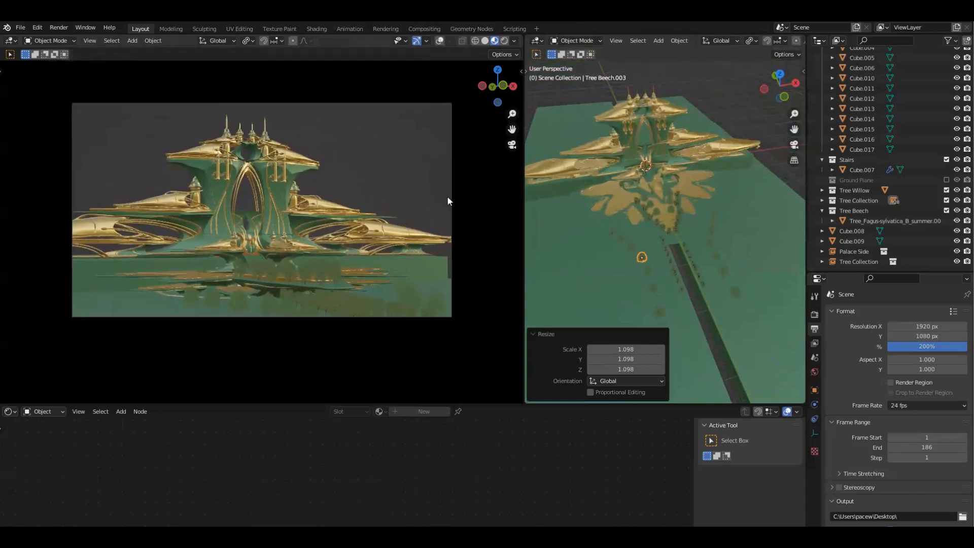
scroll(394, 212, up, 3)
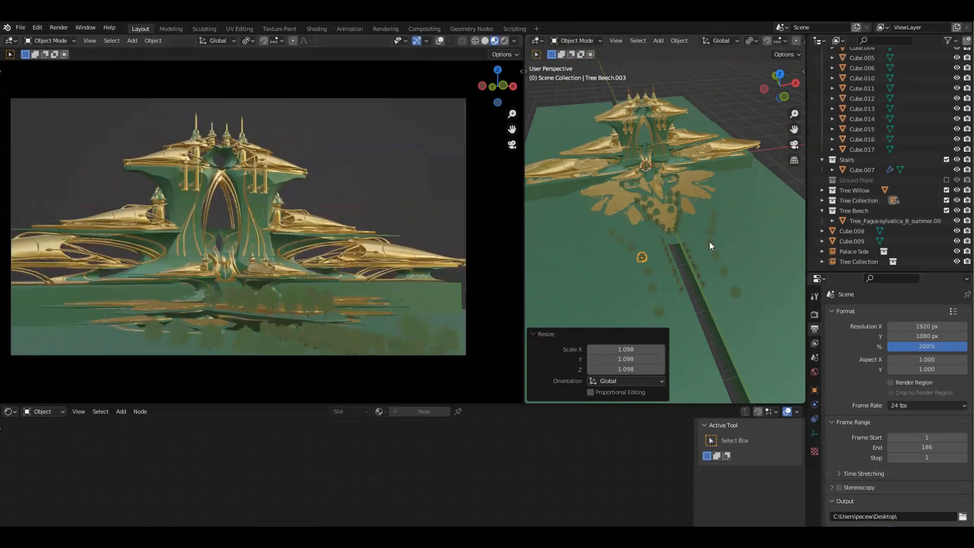
click(815, 314)
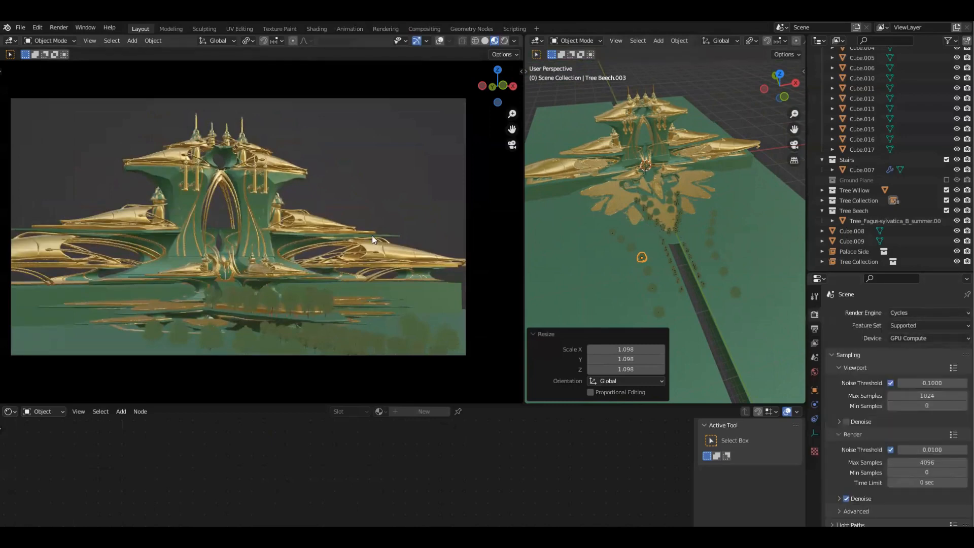
shift+middle_drag(388, 219, 409, 218)
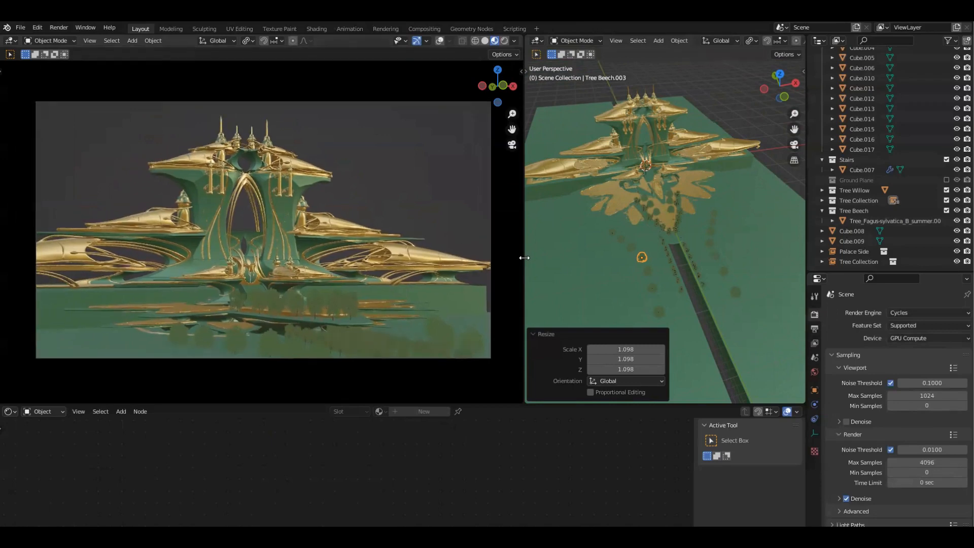
Step: Widen the camera view and display it with Rendered shading
drag(523, 258, 547, 257)
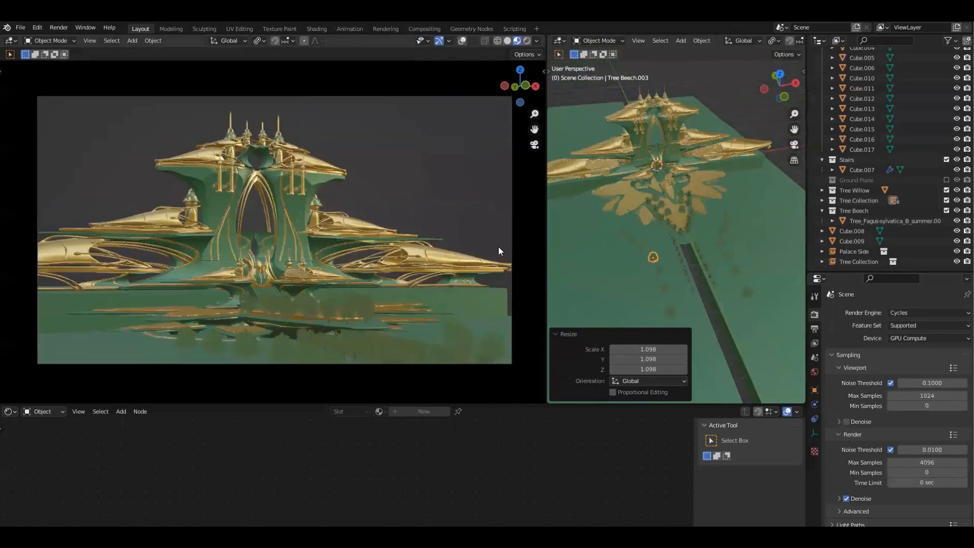
key(z)
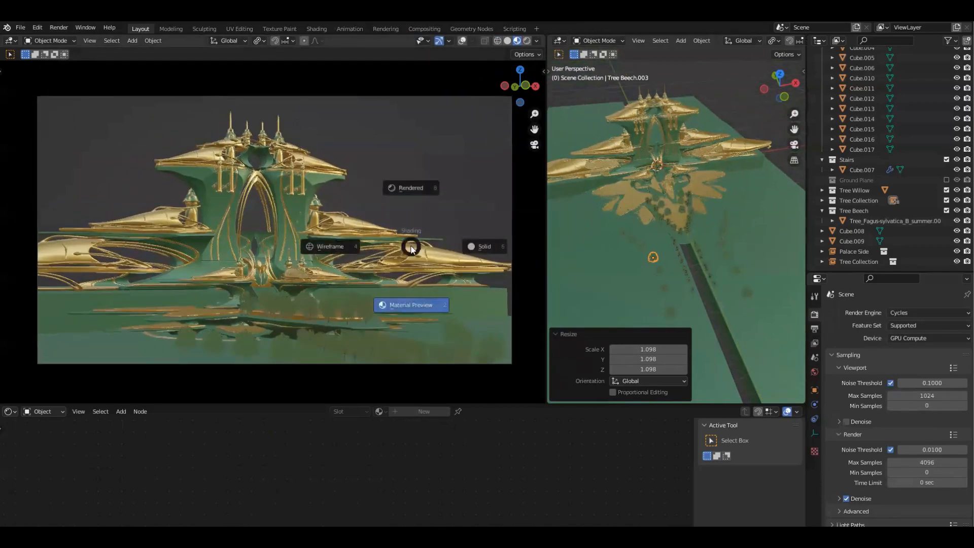
click(411, 141)
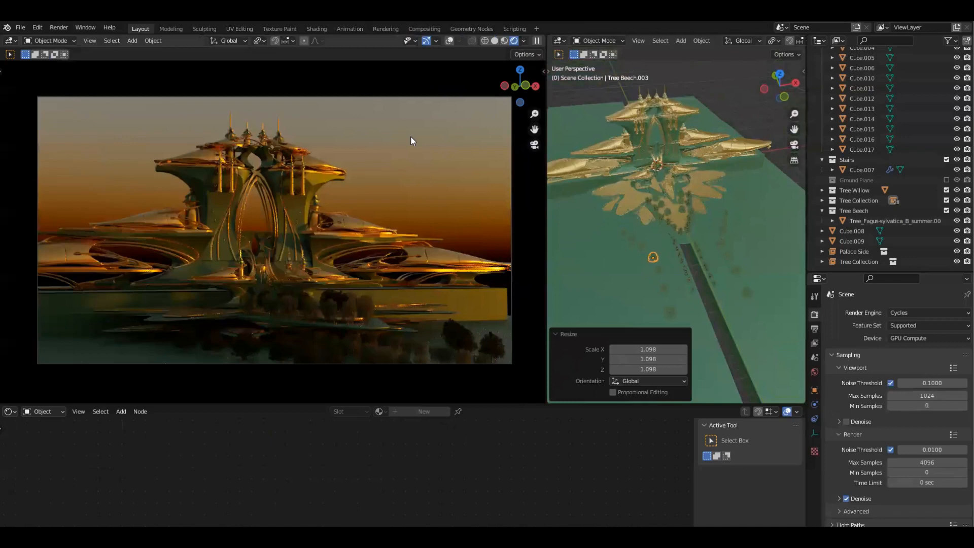
Step: Examine the rendered trees and figures along the shoreline in front of the palace close up
scroll(431, 290, up, 2)
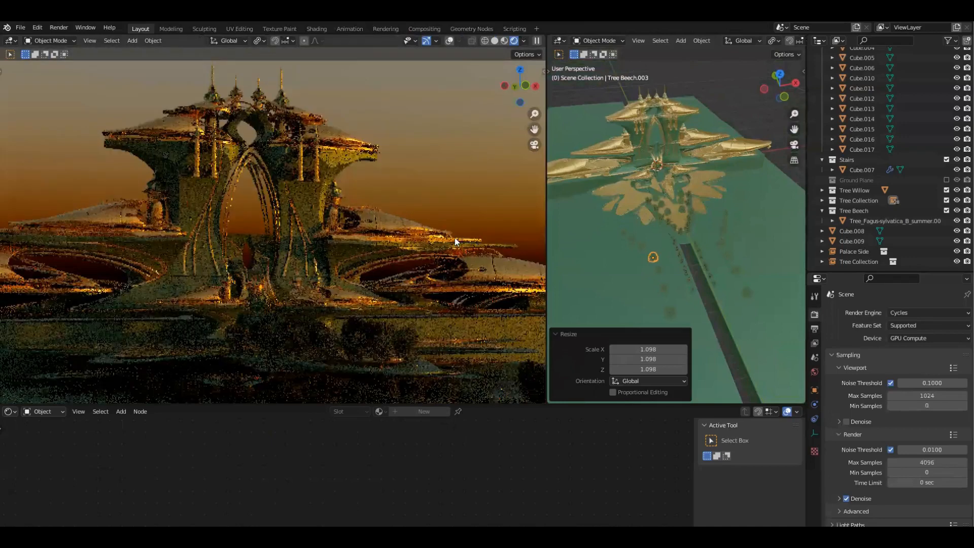
shift+middle_drag(433, 359, 420, 287)
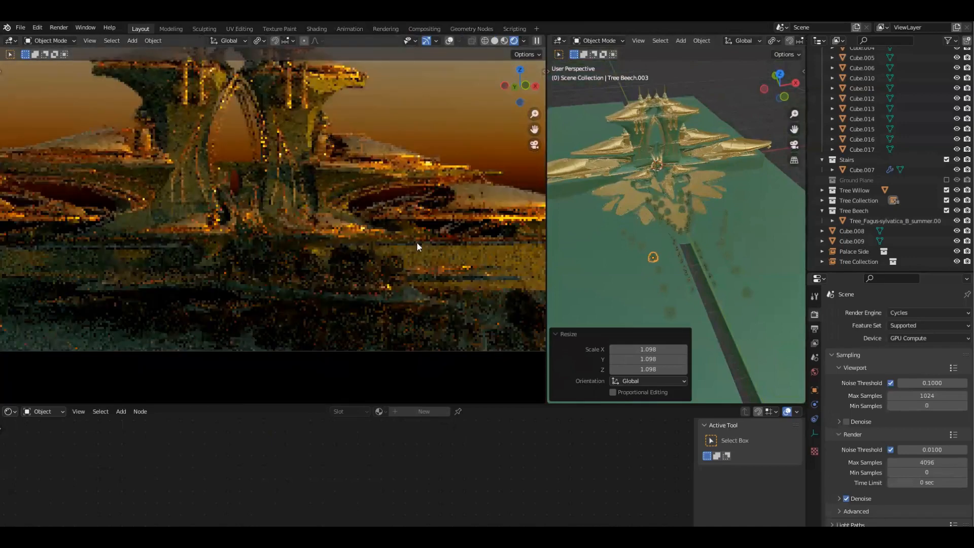
scroll(463, 276, up, 2)
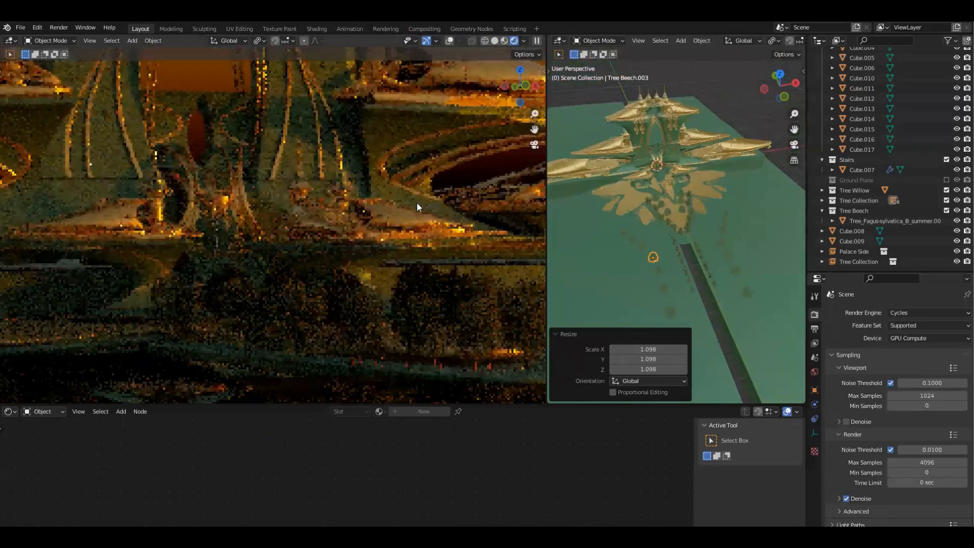
scroll(412, 199, up, 2)
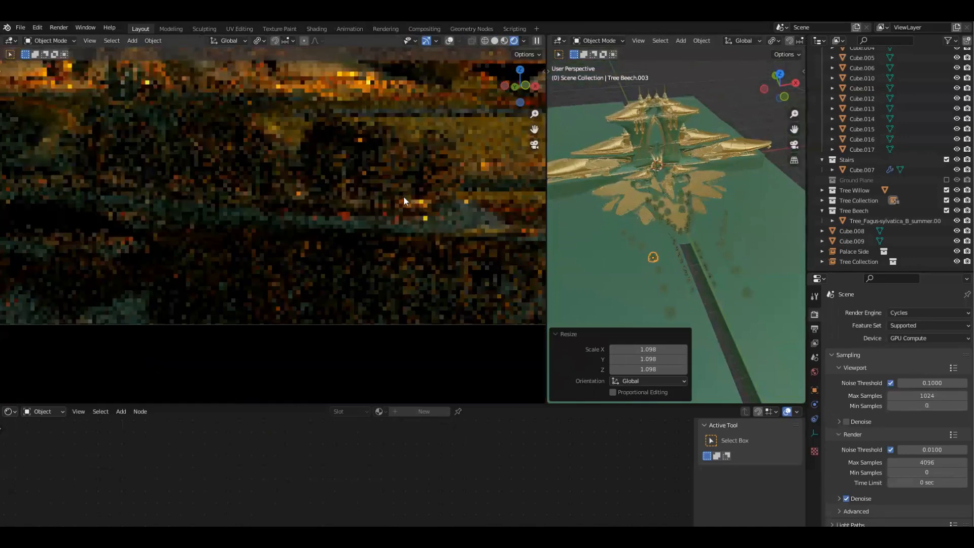
scroll(403, 196, up, 1)
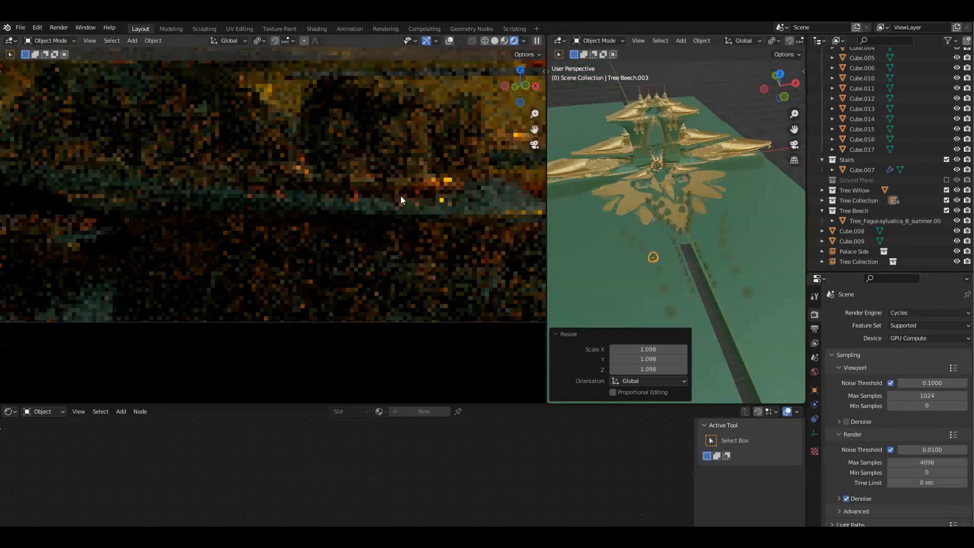
scroll(389, 77, up, 1)
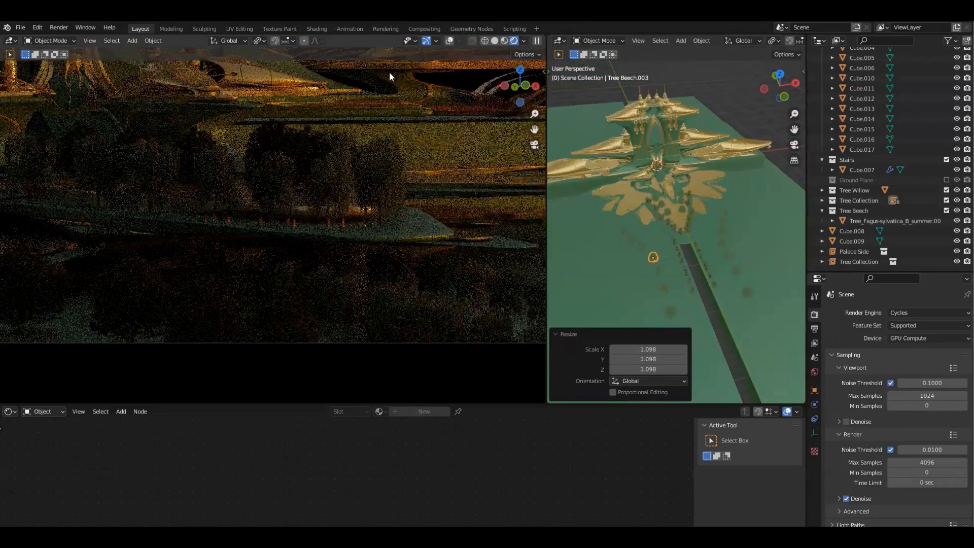
scroll(426, 170, up, 1)
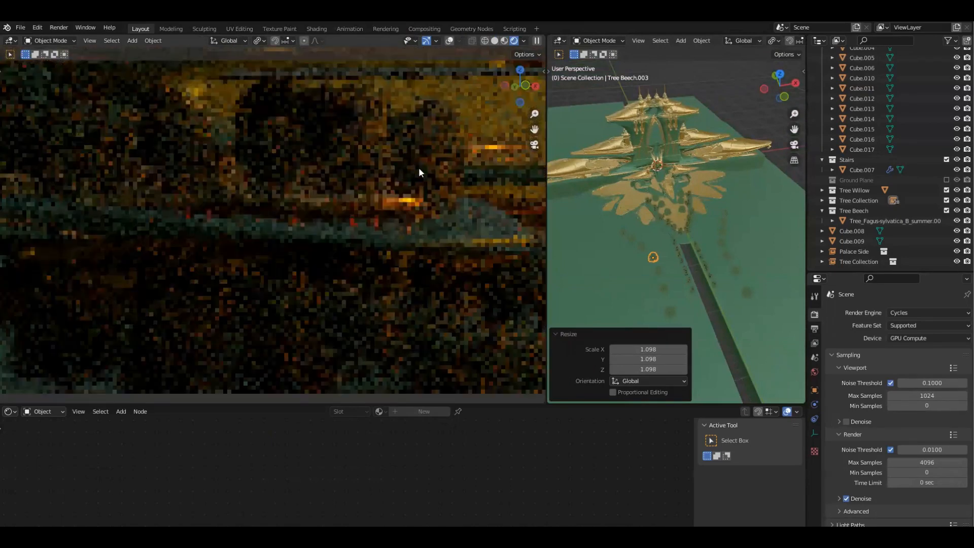
scroll(418, 167, up, 2)
shift+middle_drag(442, 184, 335, 234)
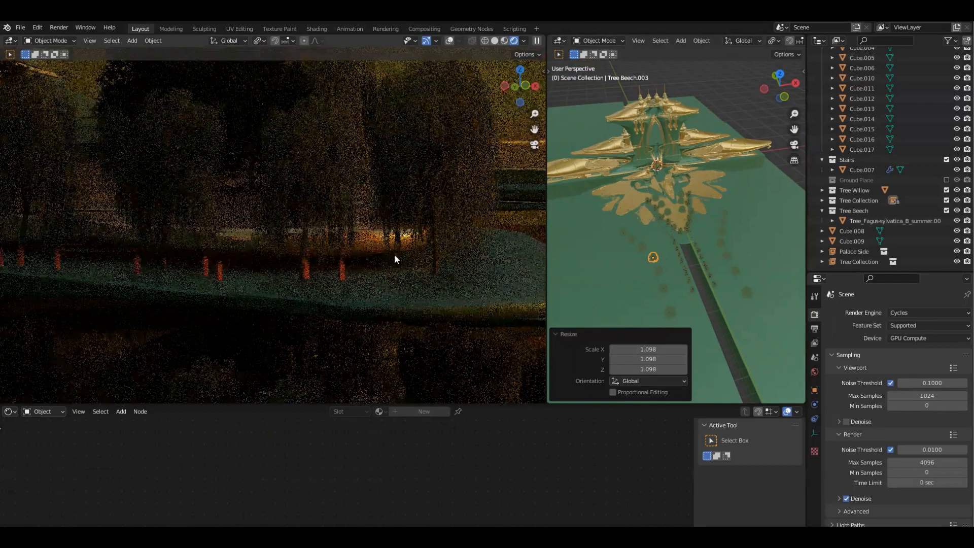
scroll(402, 221, down, 2)
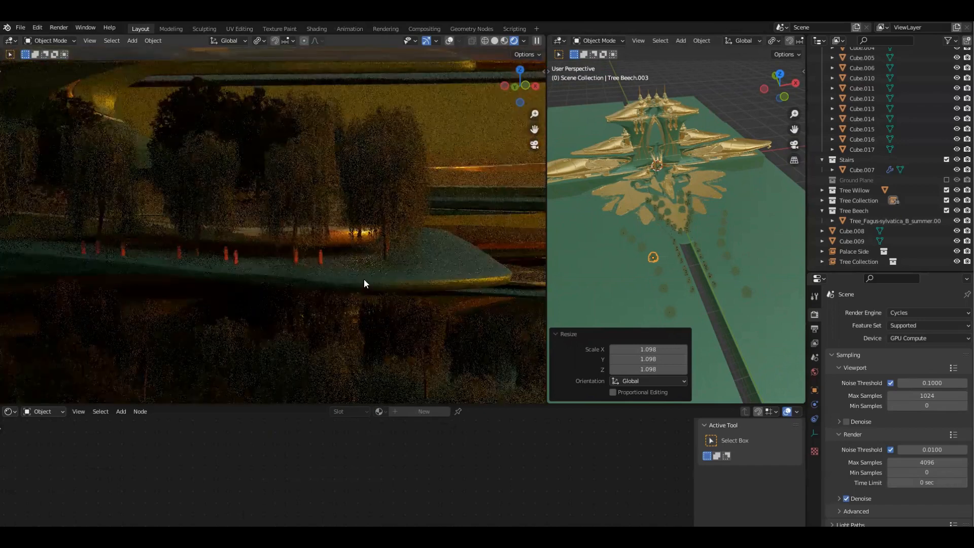
middle_drag(363, 280, 330, 204)
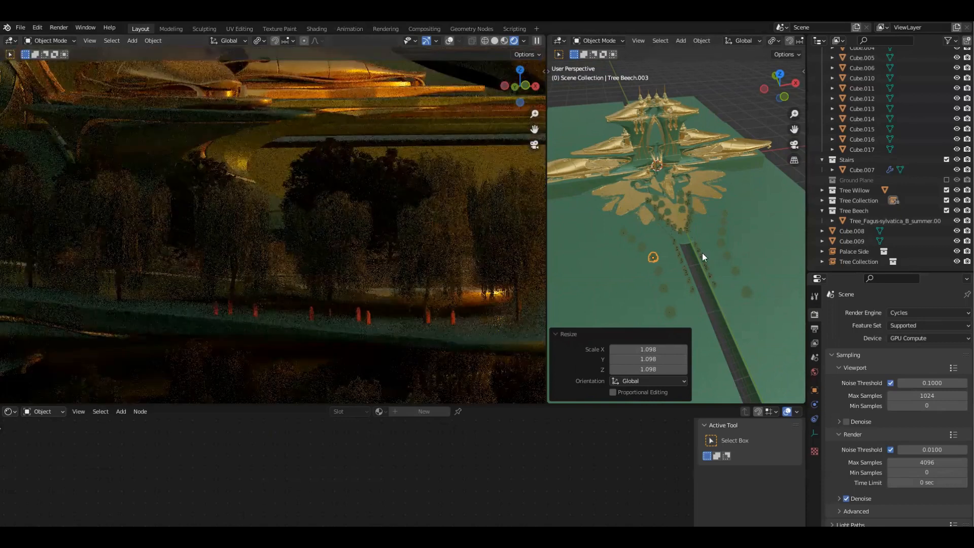
Step: Select the source beech below the ground plane, list the Tree Willow collection's contents and frame the beech in the perspective view
middle_drag(707, 283, 693, 279)
key(grave)
click(687, 231)
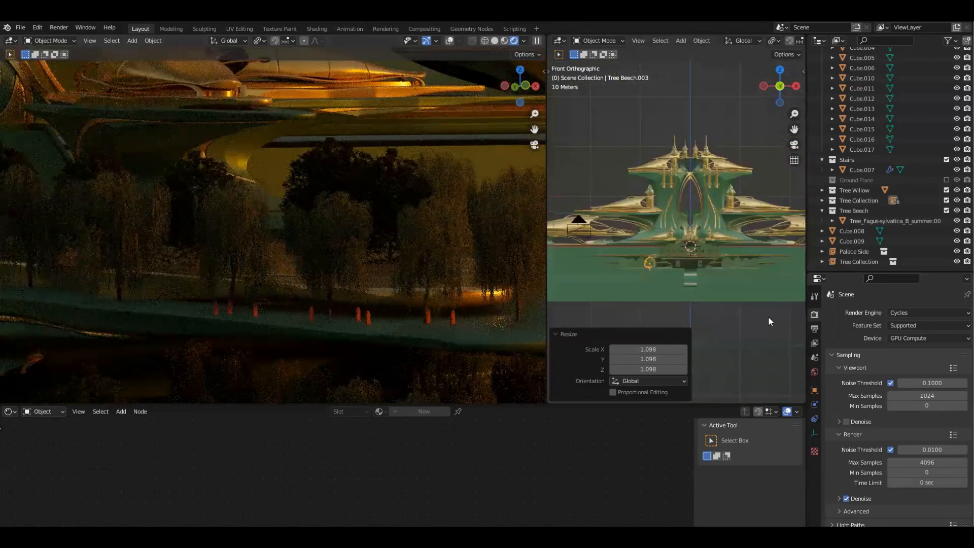
shift+middle_drag(751, 188, 734, 49)
shift+middle_drag(704, 290, 704, 195)
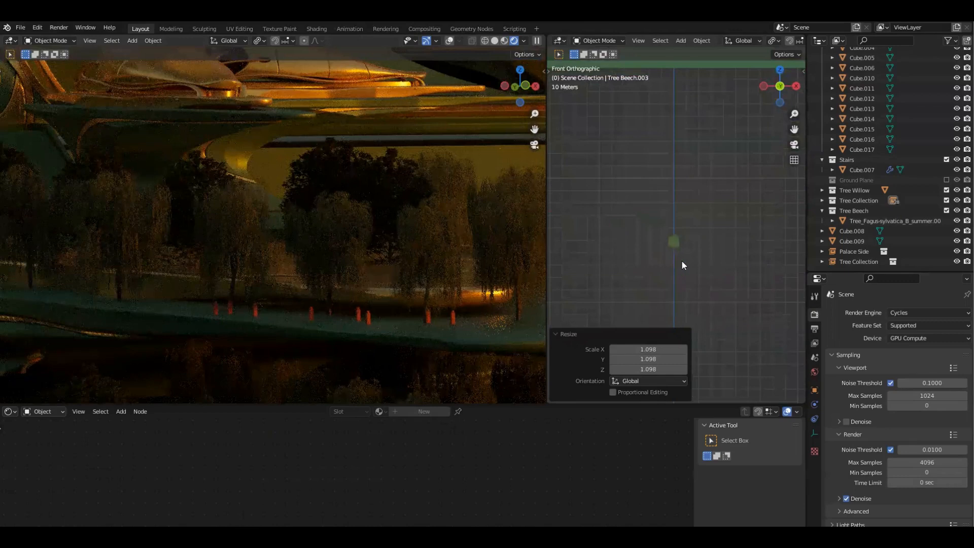
click(674, 242)
click(822, 191)
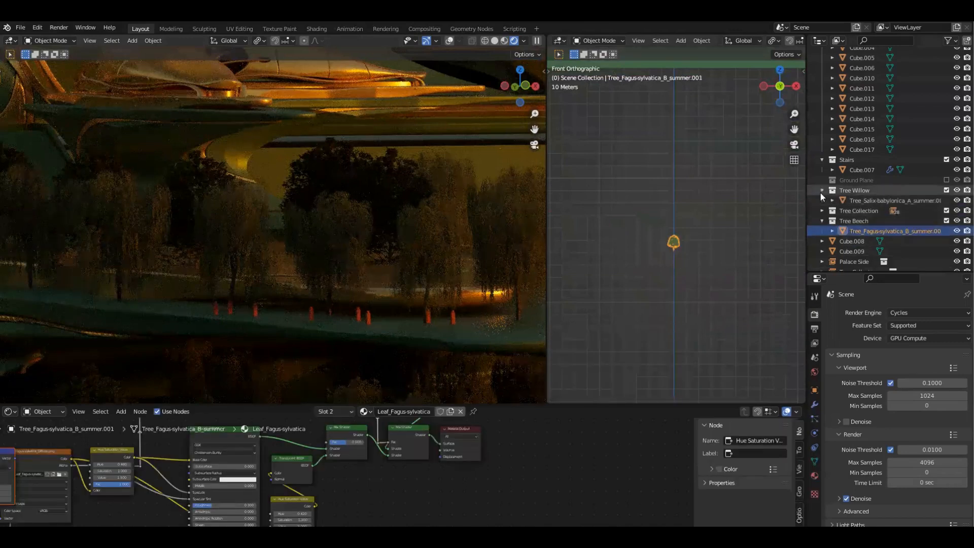
key(grave)
click(748, 303)
middle_drag(748, 303, 703, 188)
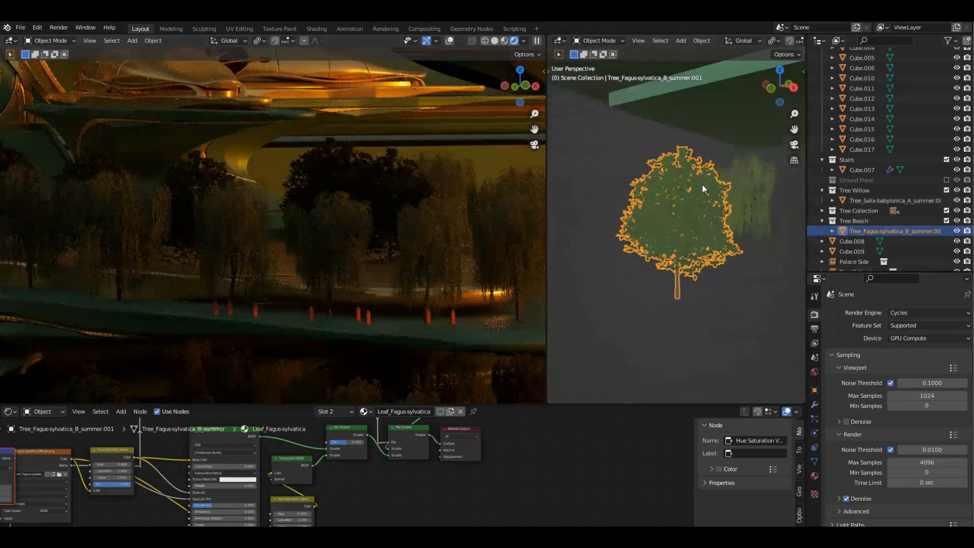
scroll(715, 230, down, 1)
middle_drag(714, 230, 716, 235)
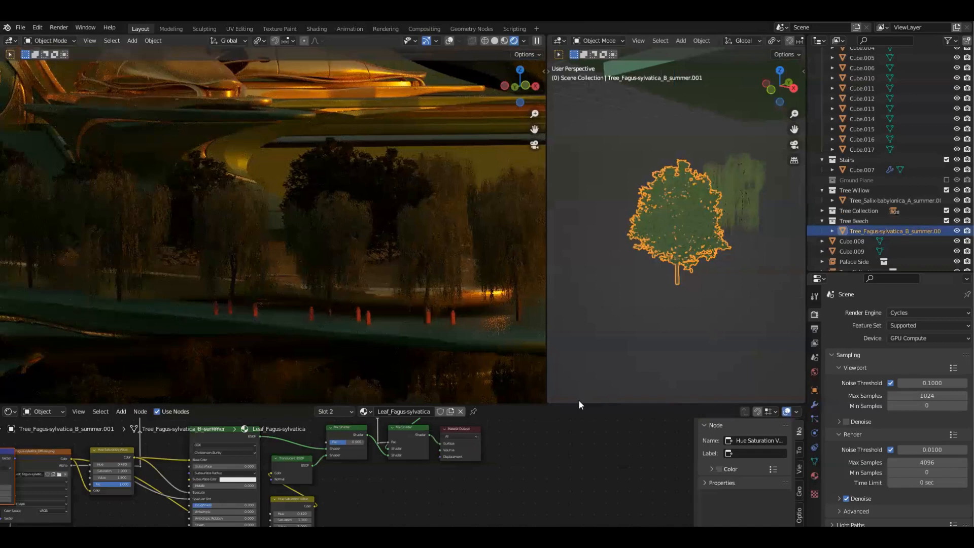
Step: Enlarge the shader editor and set Value to 2.000 on the Hue Saturation Value node fed by the beech leaf's diffuse texture
drag(584, 402, 580, 260)
middle_drag(337, 449, 673, 412)
shift+middle_drag(419, 234, 413, 97)
scroll(456, 374, up, 2)
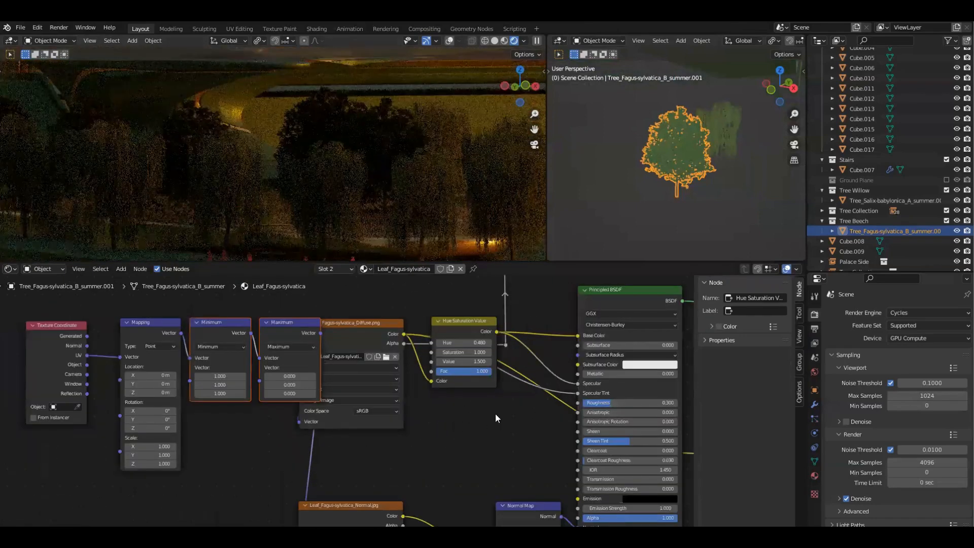
scroll(409, 387, up, 2)
drag(450, 387, 412, 388)
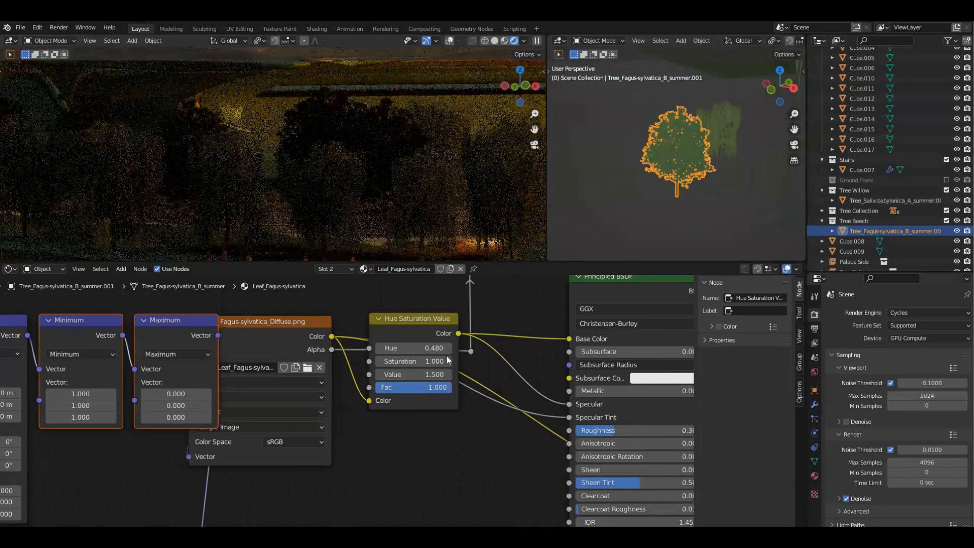
key(ctrl+z)
drag(413, 375, 449, 374)
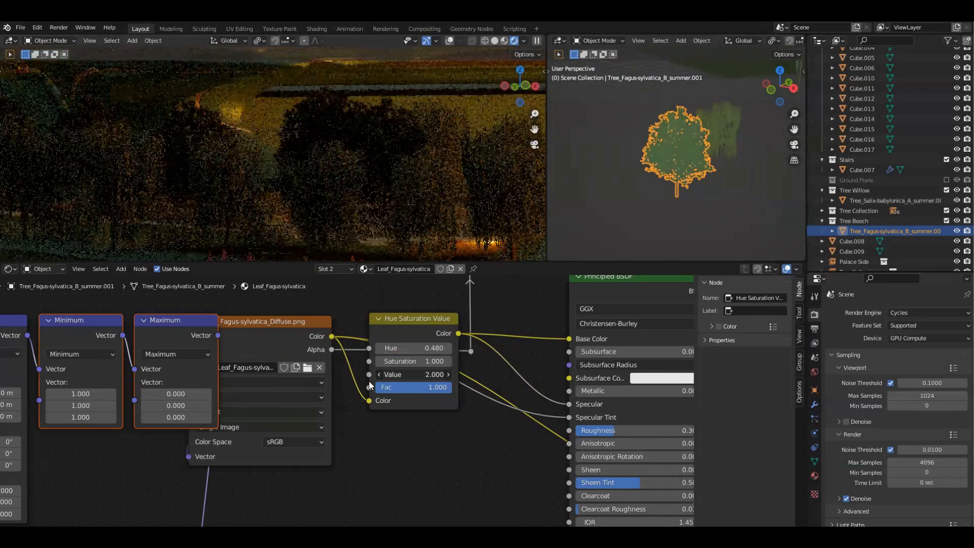
Step: Move the Hue Saturation Value node after the diffuse texture up, above the row of texture nodes
scroll(344, 401, down, 1)
middle_drag(405, 445, 351, 449)
scroll(350, 449, down, 3)
middle_drag(438, 413, 362, 398)
scroll(335, 409, down, 7)
scroll(311, 418, up, 3)
scroll(323, 412, down, 3)
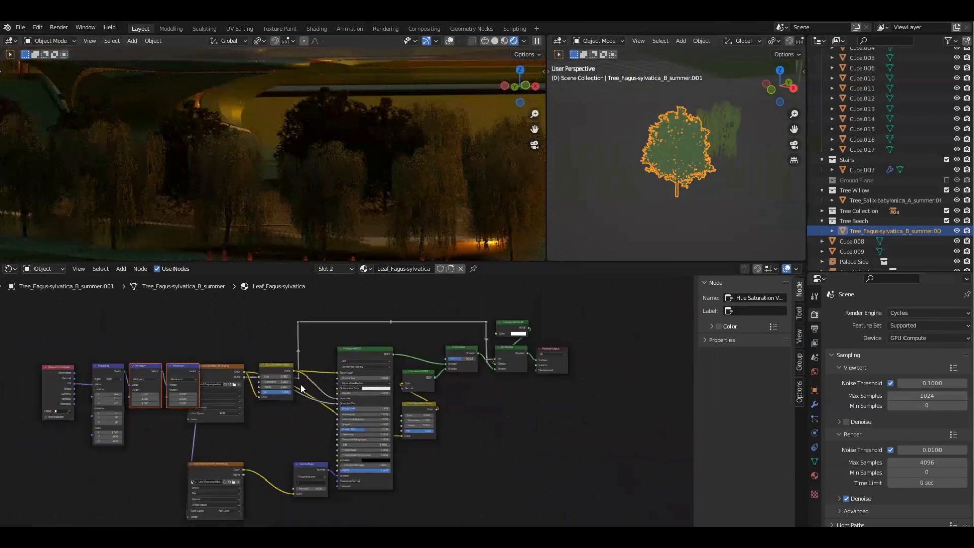
scroll(303, 386, up, 4)
scroll(322, 406, up, 1)
middle_drag(322, 406, 382, 410)
drag(299, 354, 258, 292)
Step: Shift the texture coordinate, mapping, minimum, maximum and diffuse texture nodes farther away from the Principled BSDF
middle_drag(257, 348, 311, 361)
scroll(214, 352, down, 3)
drag(85, 341, 287, 415)
key(g)
click(175, 407)
Step: Move the Hue Saturation Value node closer to the diffuse texture to leave room before the Principled BSDF
scroll(416, 352, up, 3)
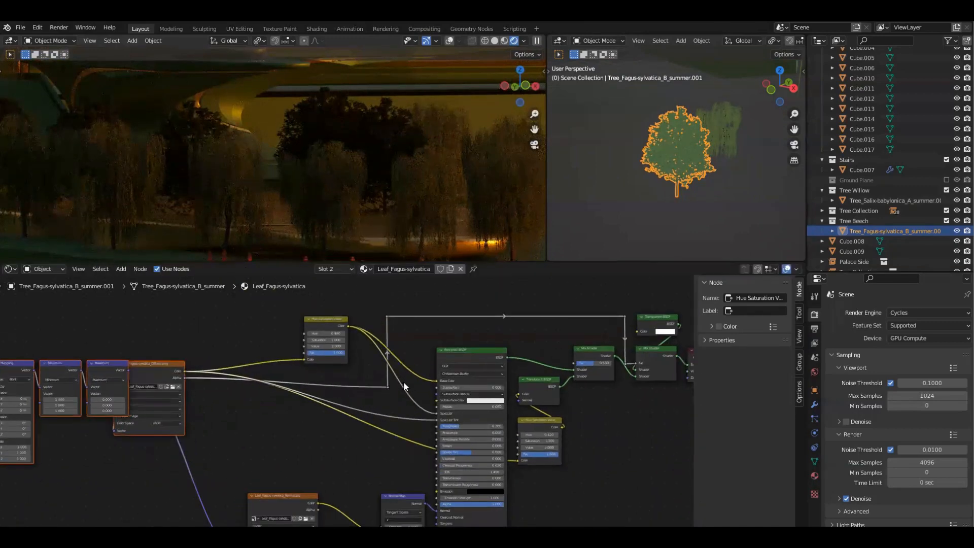
middle_drag(453, 325, 449, 333)
drag(449, 333, 477, 358)
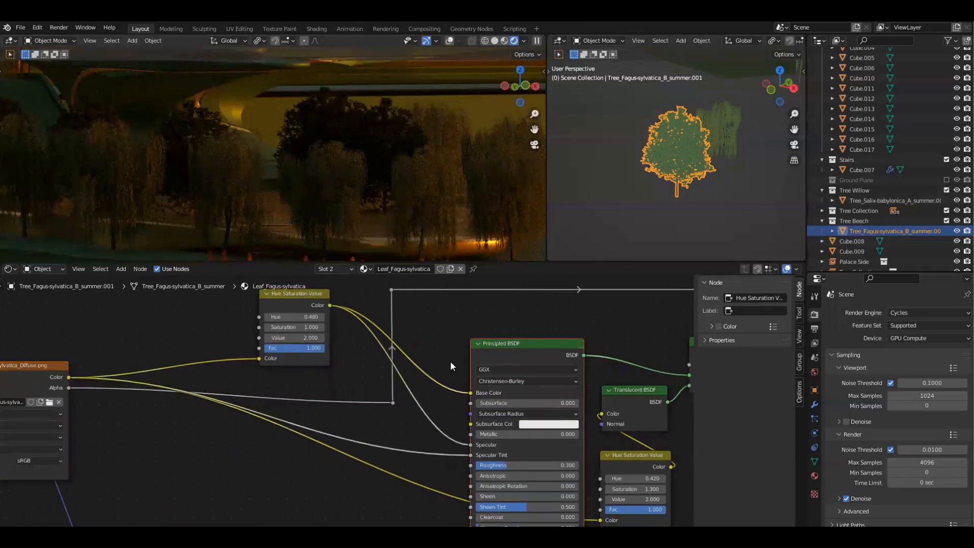
click(294, 294)
middle_drag(453, 392, 511, 431)
key(g)
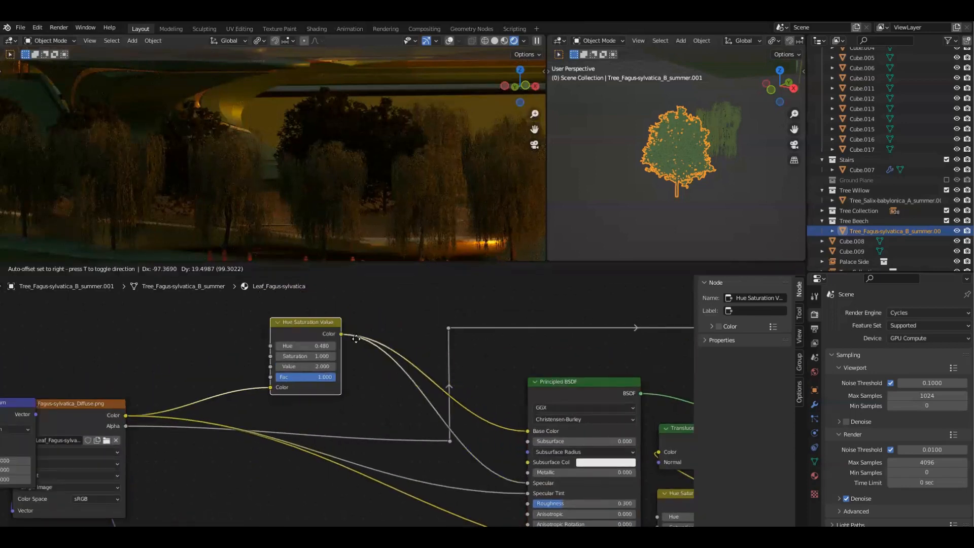
click(320, 338)
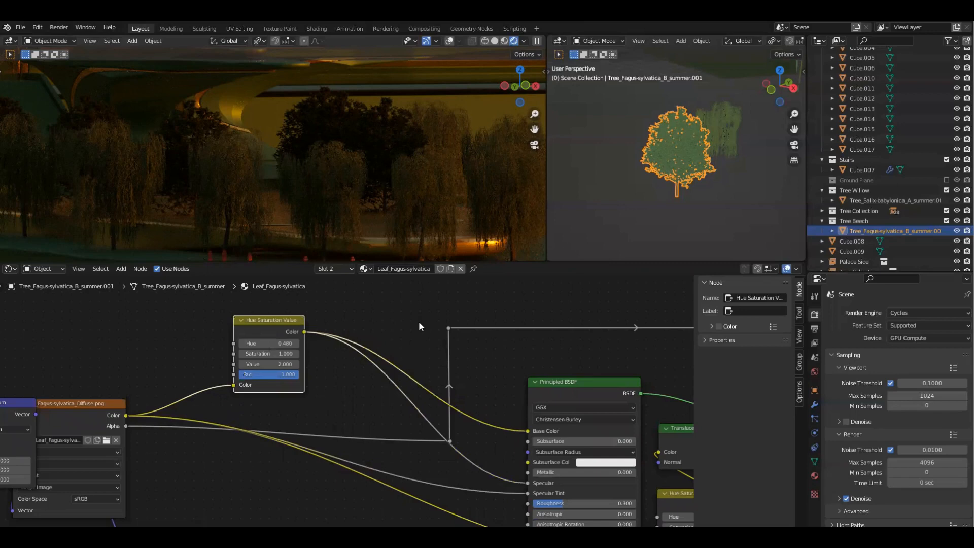
Step: Add an RGB Curves node between the Hue Saturation Value node and the Principled BSDF's Base Color, placed above the other links
key(shift+a)
click(420, 324)
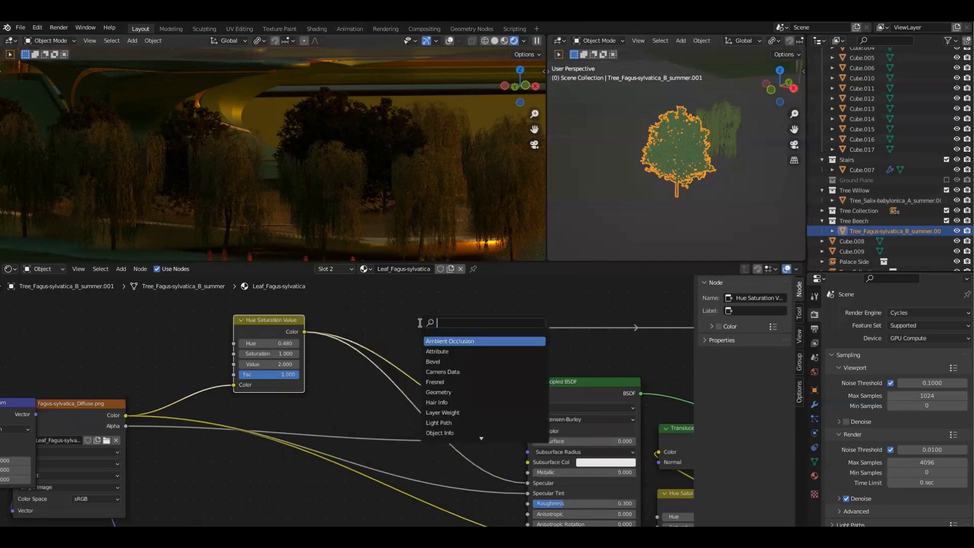
text(rgb)
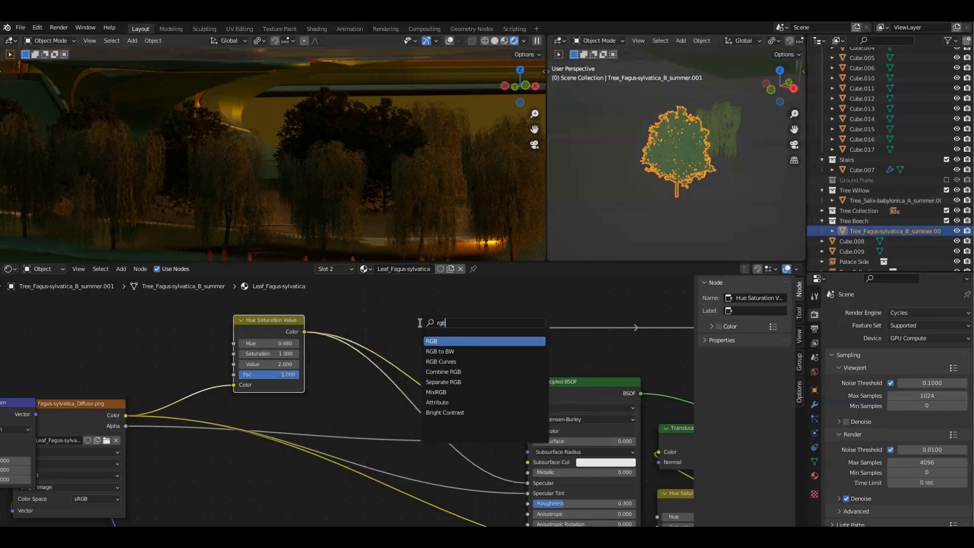
key(Down)
key(Down)
key(Return)
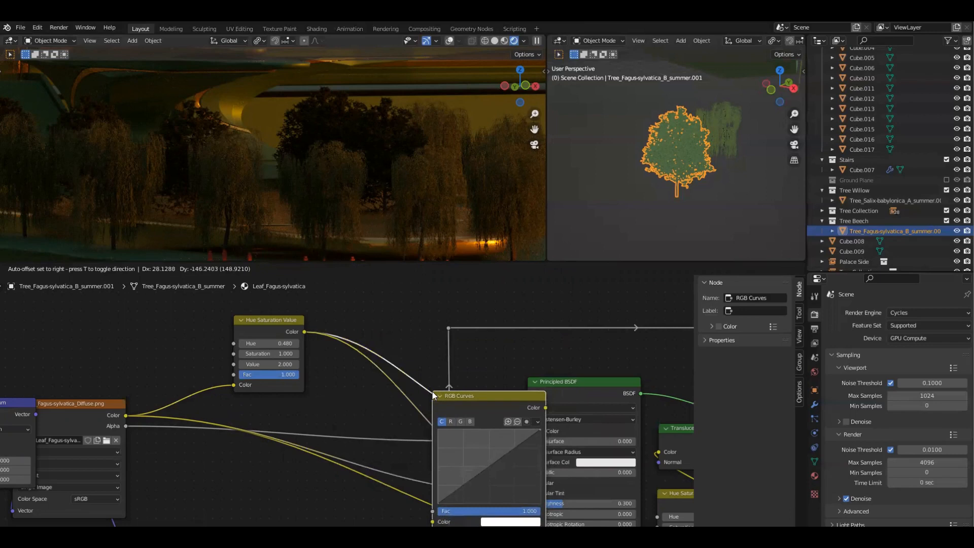
click(432, 392)
drag(423, 392, 404, 317)
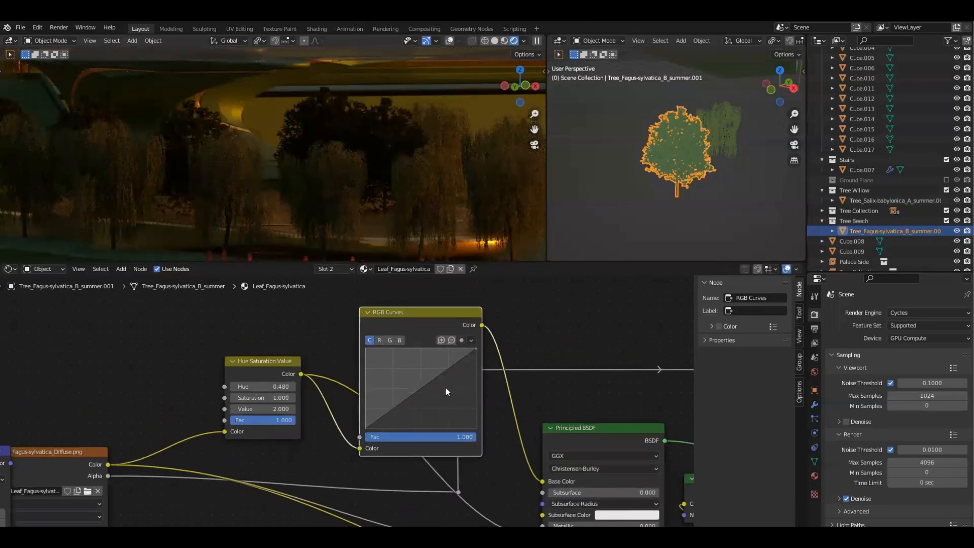
Step: Brighten the leaf color by raising the combined RGB curve with a point at about 0.25, 0.65
scroll(445, 386, up, 2)
drag(444, 383, 404, 367)
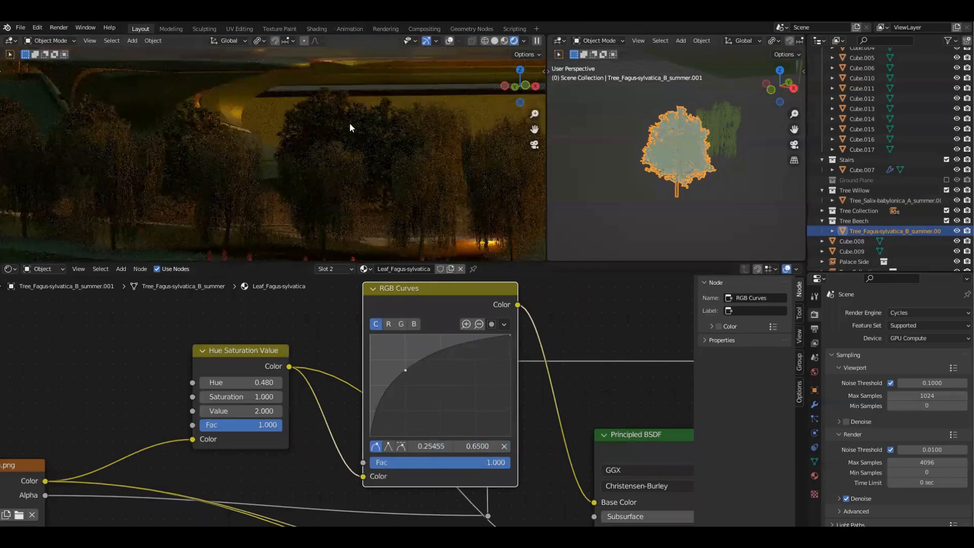
Step: Lower the green curve with a point at about 0.50, 0.41 and the blue curve with one at about 0.54, 0.41
click(389, 324)
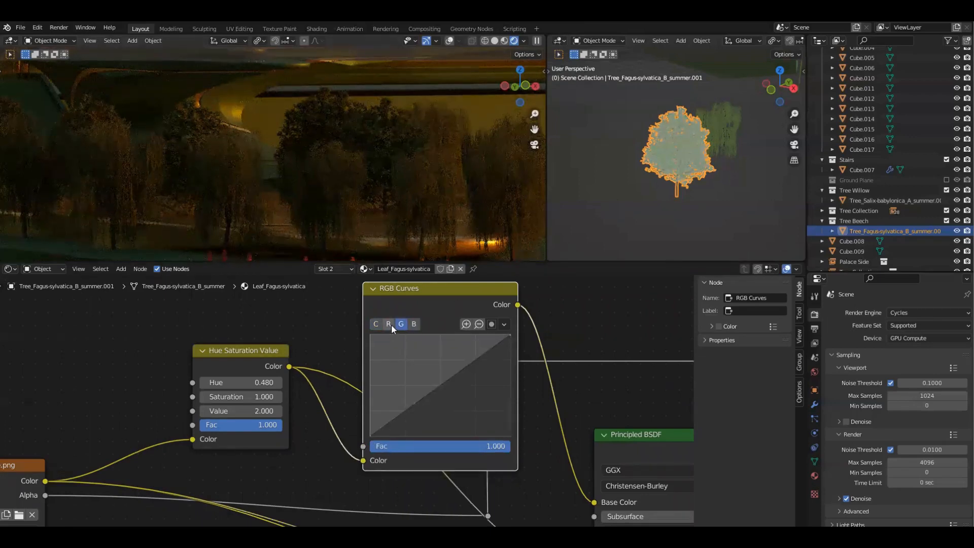
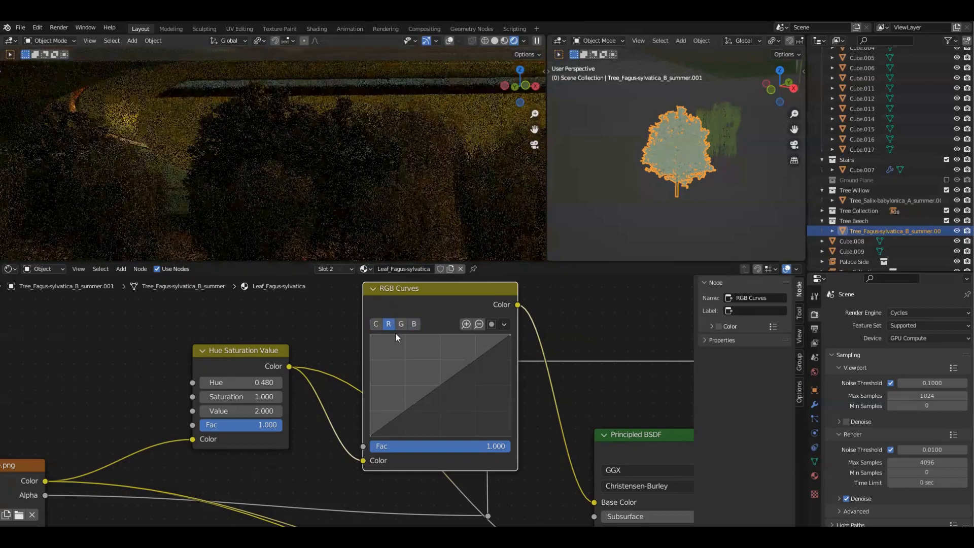
click(400, 325)
mouse_move(445, 381)
mouse_down()
mouse_move(461, 401)
mouse_move(441, 394)
mouse_up()
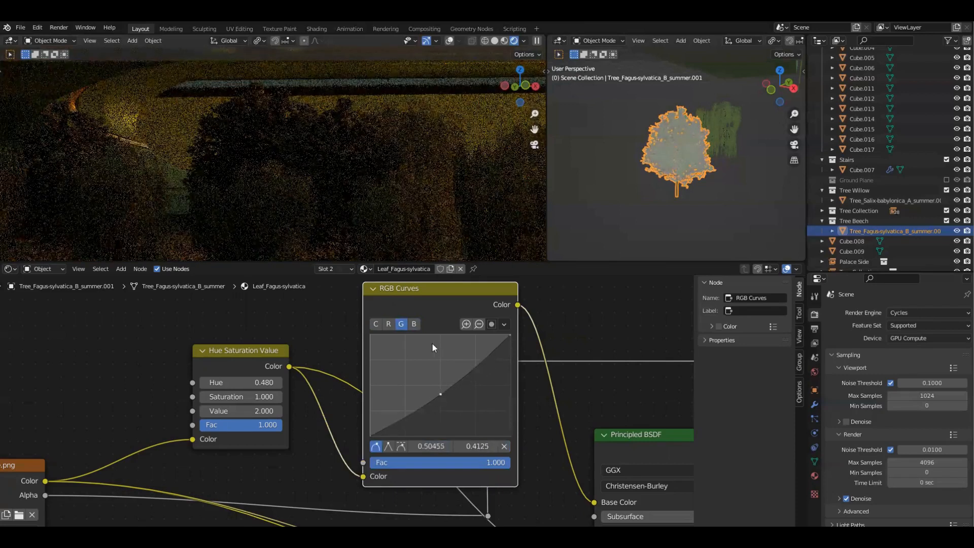
click(414, 324)
drag(444, 382, 445, 394)
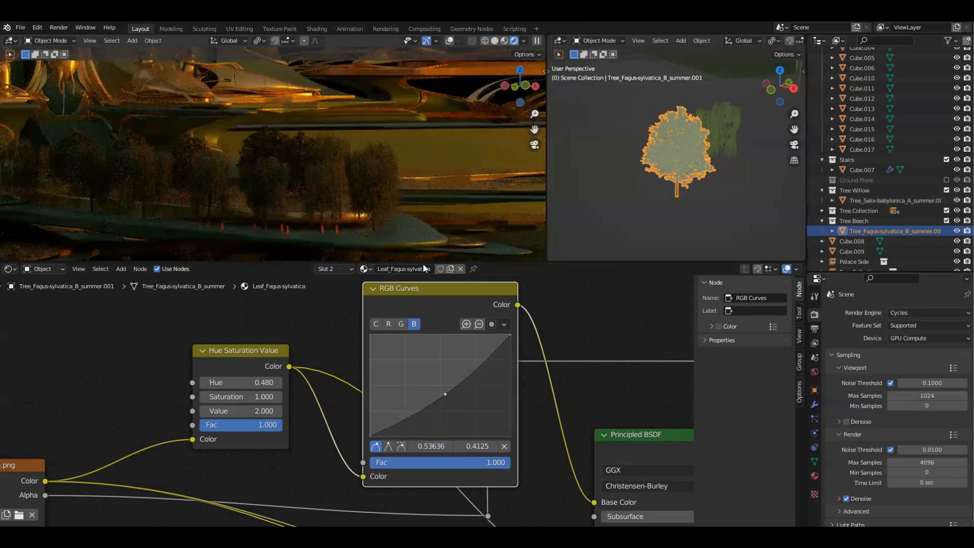
Step: Zoom out to the whole camera image and enlarge the 3D viewports by shrinking the node editor below them
scroll(373, 184, down, 2)
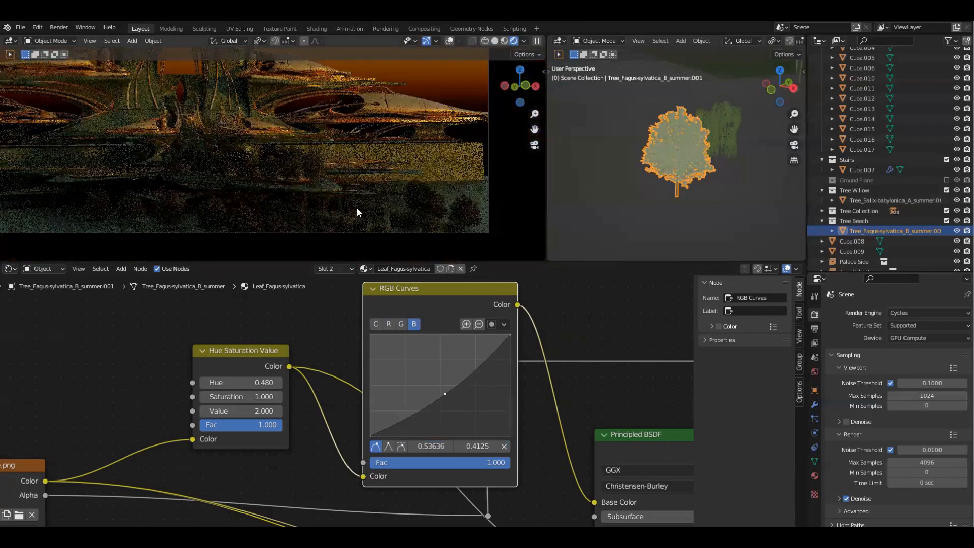
scroll(357, 212, down, 2)
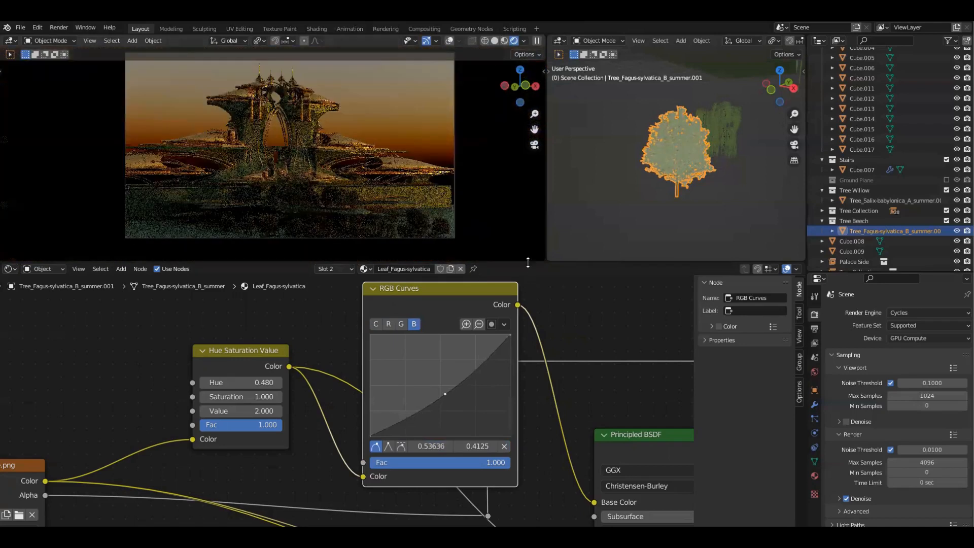
drag(528, 262, 527, 427)
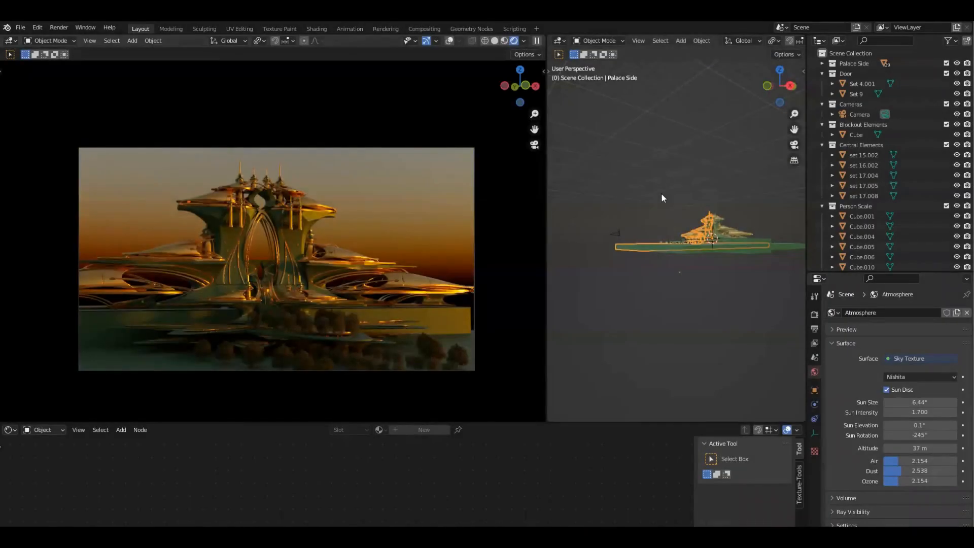
Step: In top view, move the three front beech trees left of the walkway 151.09 m along X to its right side
middle_drag(662, 197, 687, 299)
key(grave)
click(639, 310)
scroll(705, 247, up, 5)
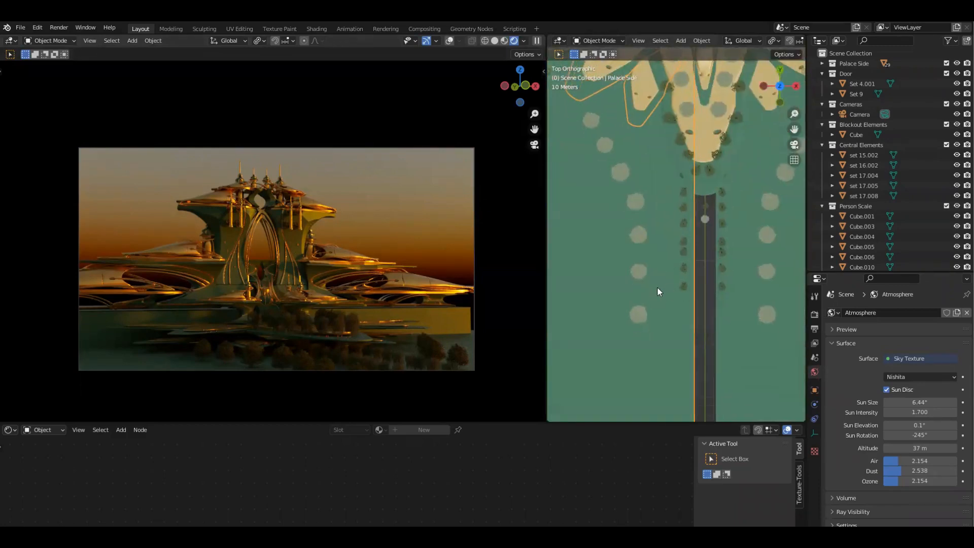
click(639, 272)
shift+click(638, 313)
shift+click(637, 234)
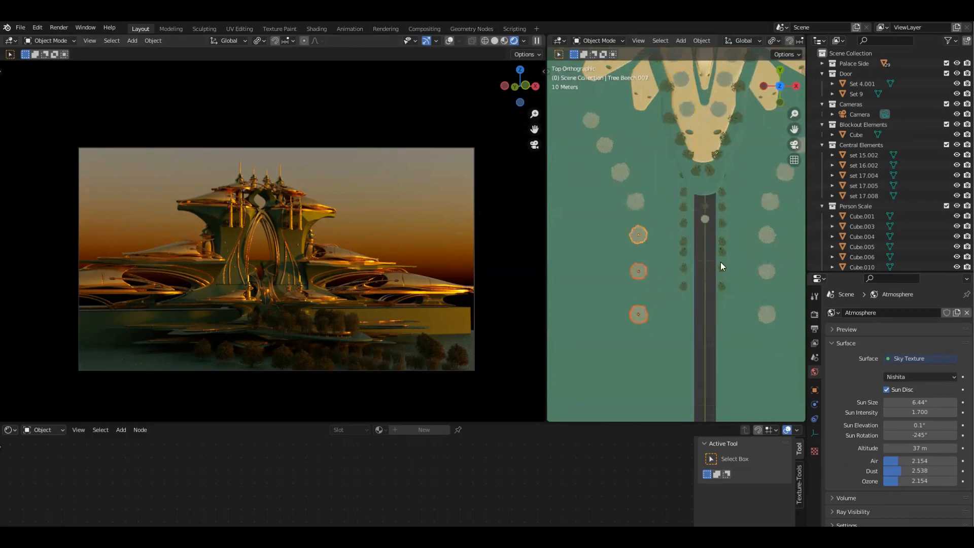
shift+middle_drag(643, 286, 607, 272)
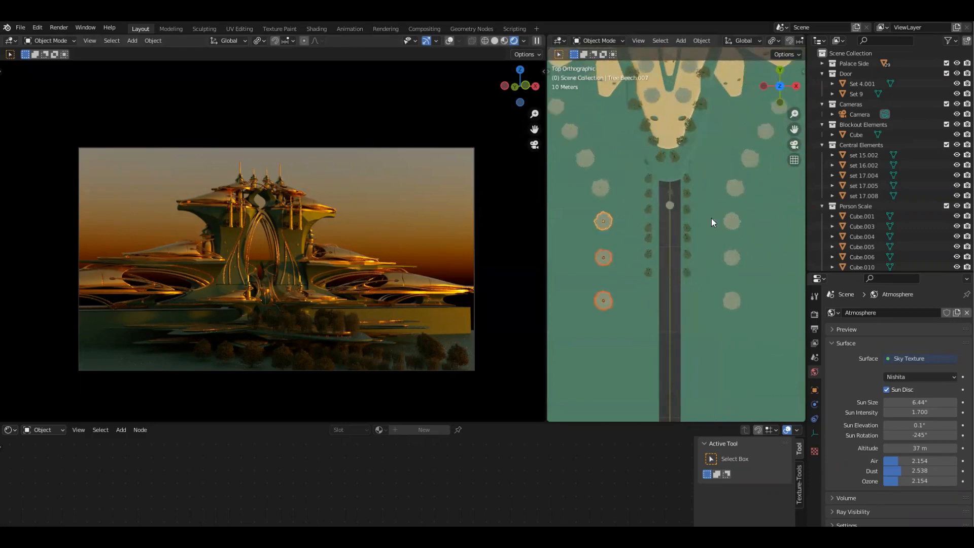
scroll(716, 251, down, 2)
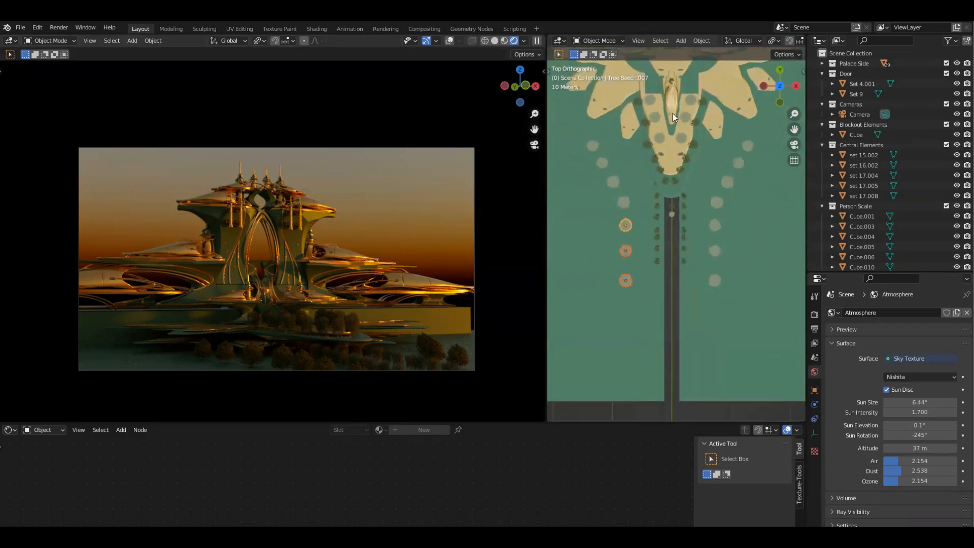
scroll(672, 236, up, 1)
key(g)
key(x)
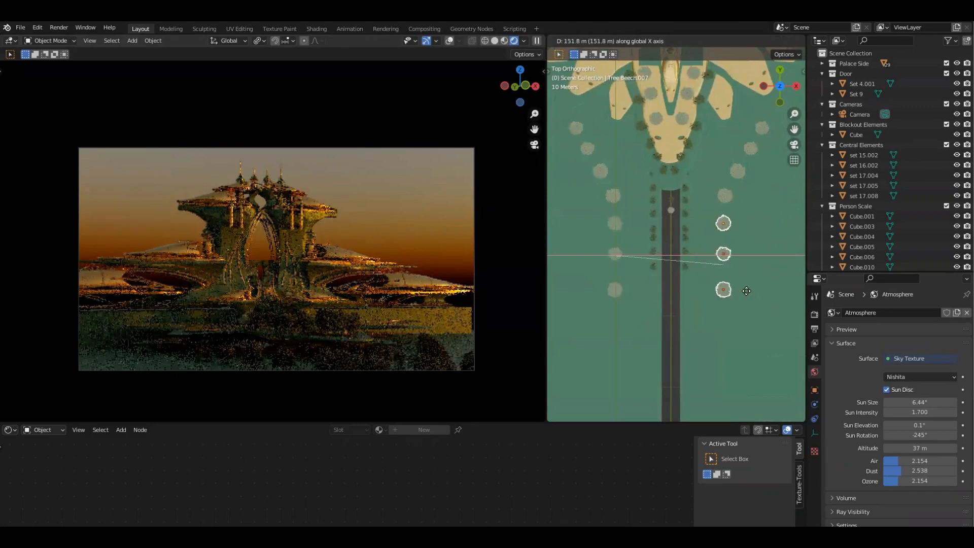
click(744, 291)
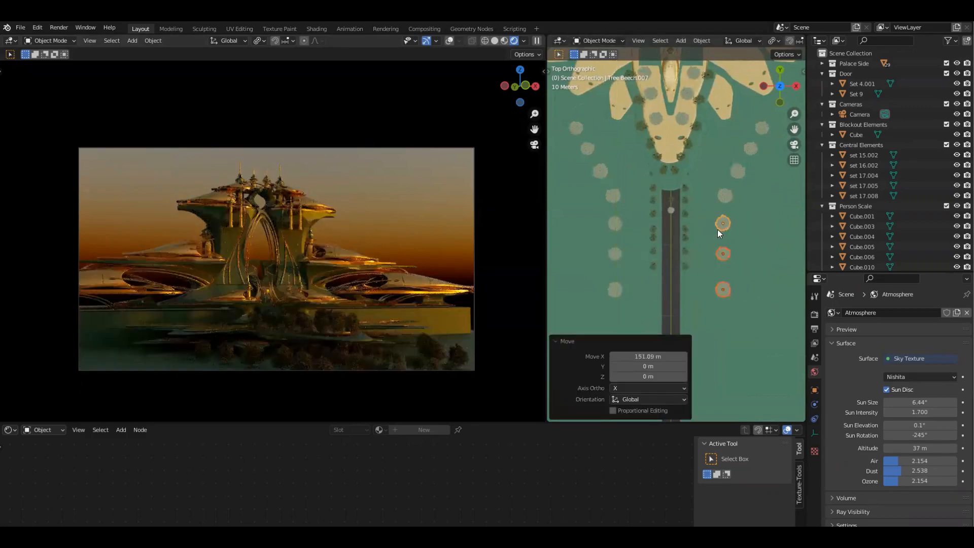
Step: Move Tree Beech.003 and Tree Beech.004 from the left row along X to the right side of the walkway
click(616, 229)
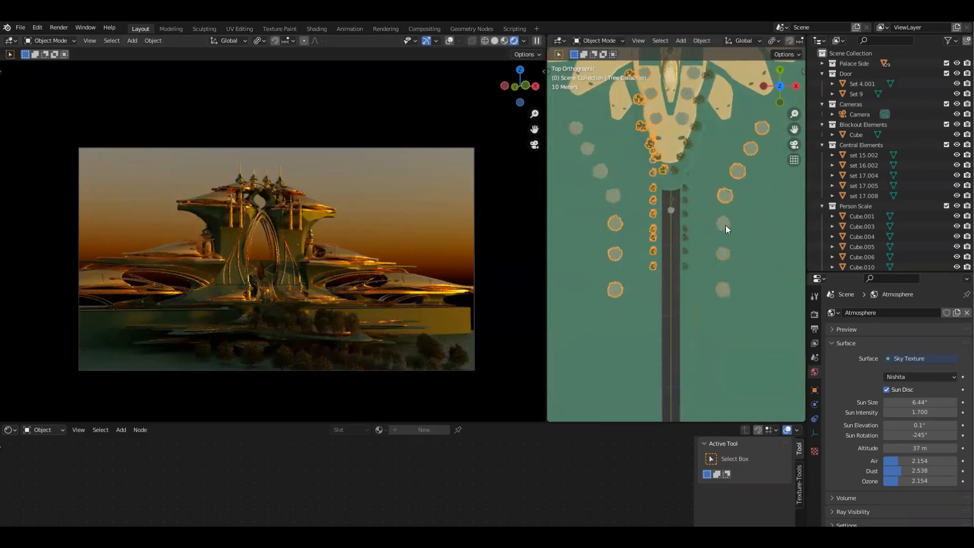
click(614, 196)
key(g)
key(x)
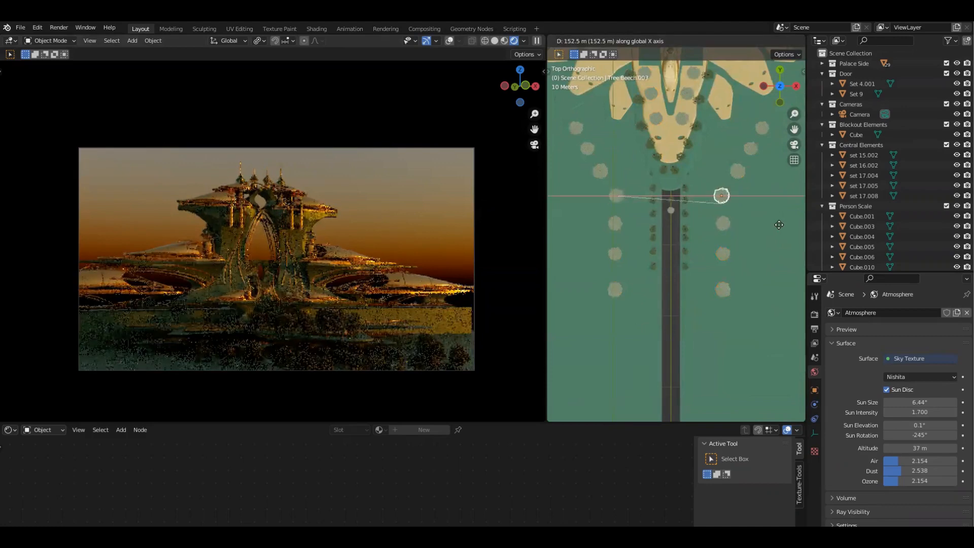
click(779, 225)
click(600, 172)
key(g)
key(x)
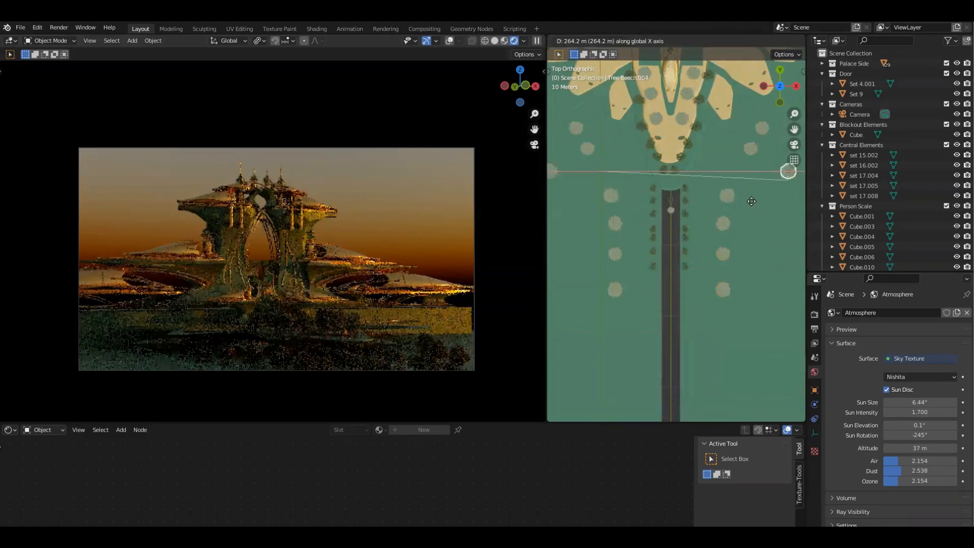
click(751, 202)
Step: Move Tree Beech.005 along X to the right side, and shift Tree Beech.006 there by 269.95 m
click(592, 154)
key(g)
key(x)
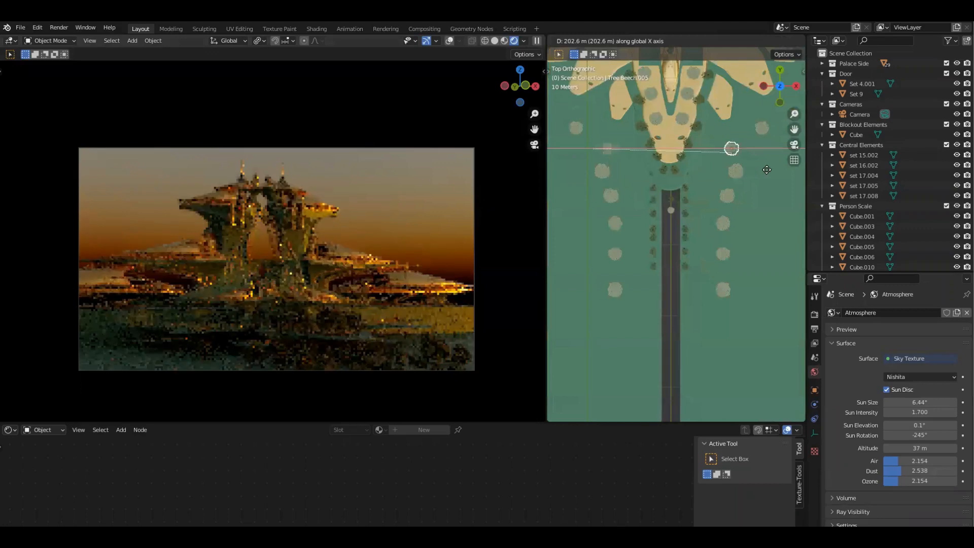
click(766, 169)
click(586, 142)
key(g)
key(x)
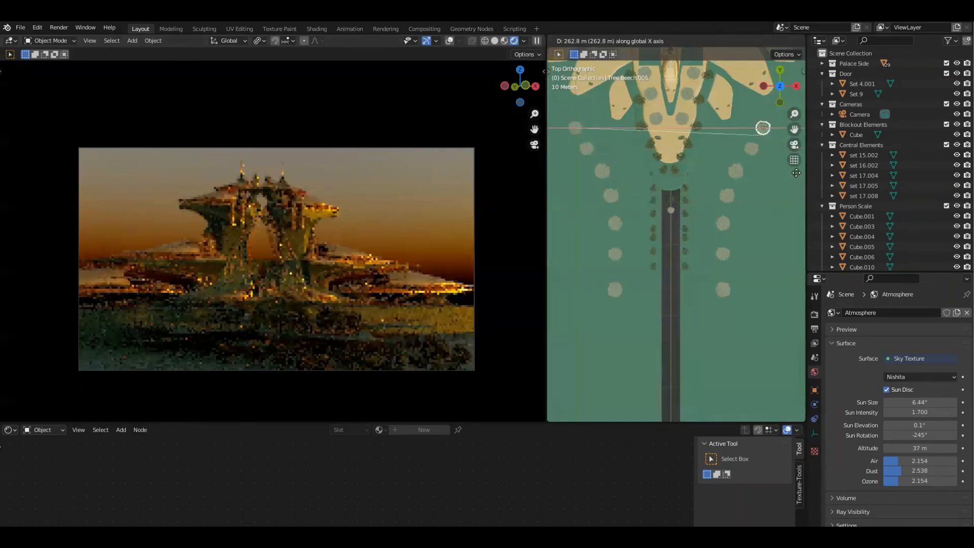
click(798, 173)
Step: Locate the moved tree in the outliner, then exclude the Tree Collection from the view layer and include it again to compare the scene
scroll(756, 224, down, 2)
middle_drag(750, 261, 692, 225)
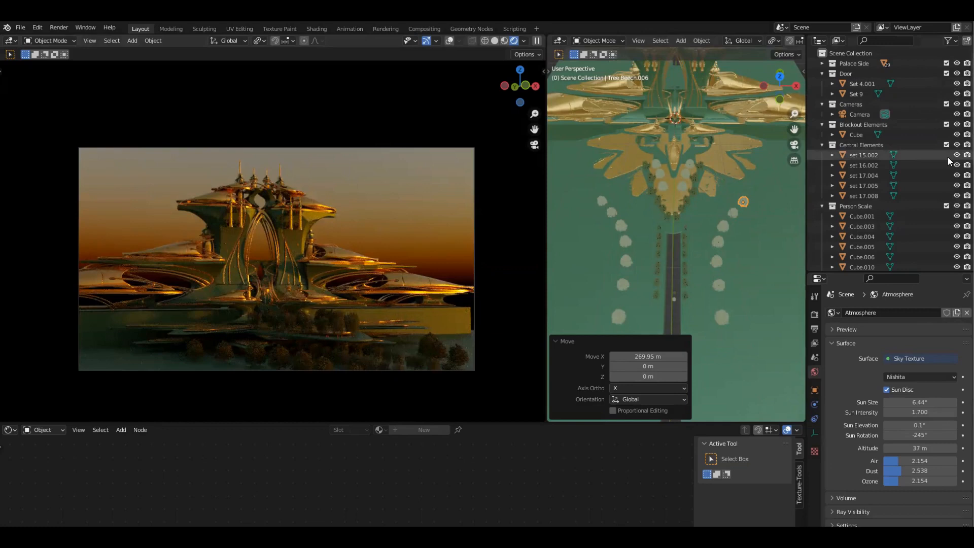
key(KP_Decimal)
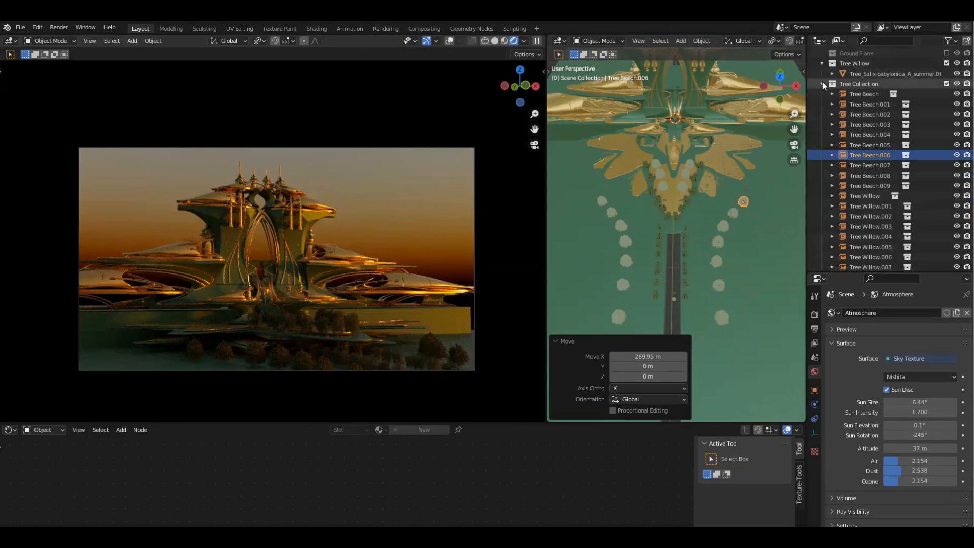
click(863, 84)
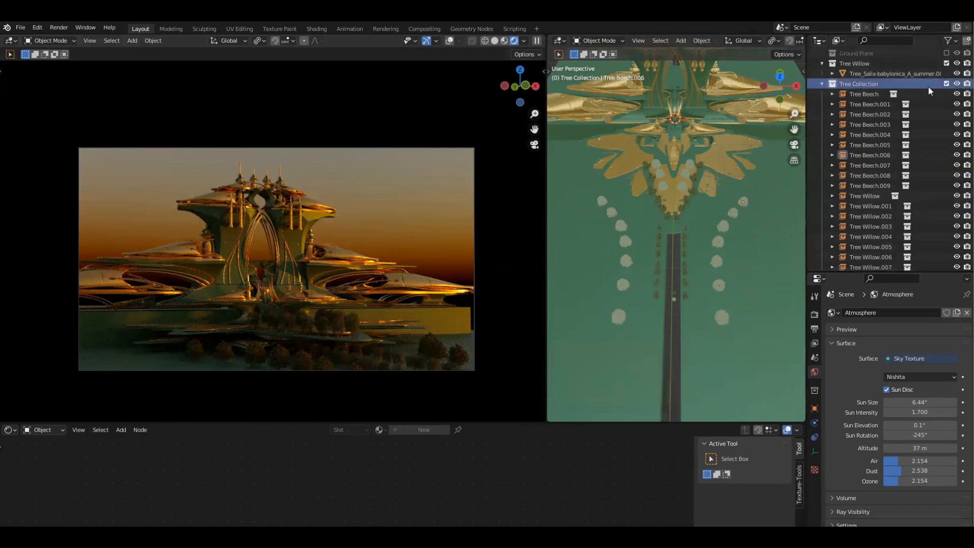
click(947, 84)
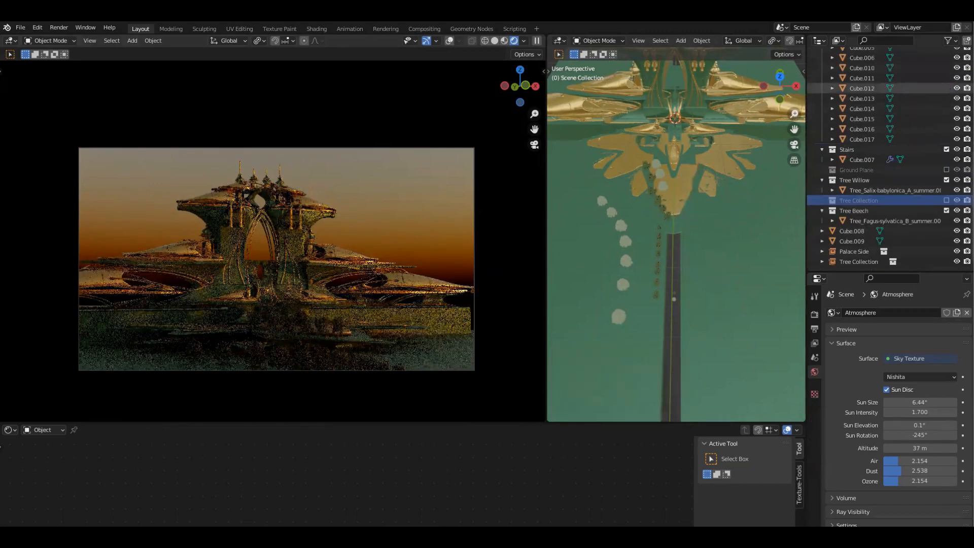
click(947, 200)
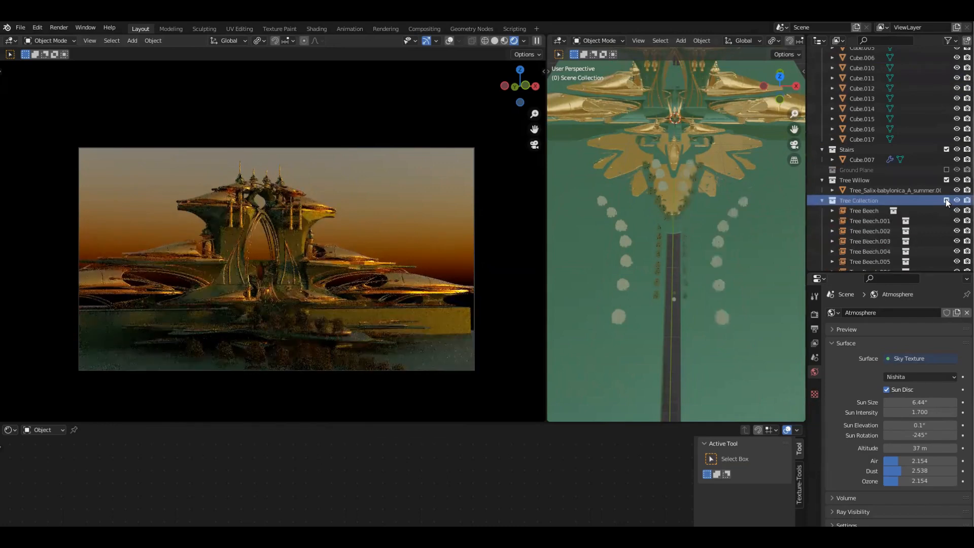
Step: Examine the tree rows along the walkway and the palace front from above and from angled views
middle_drag(712, 248, 720, 298)
key(grave)
scroll(724, 290, down, 2)
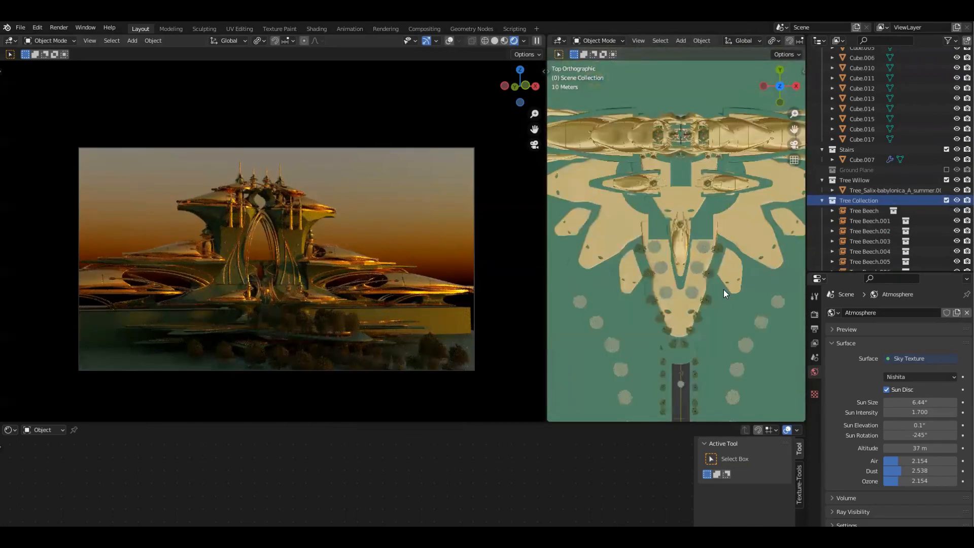
middle_drag(648, 250, 696, 235)
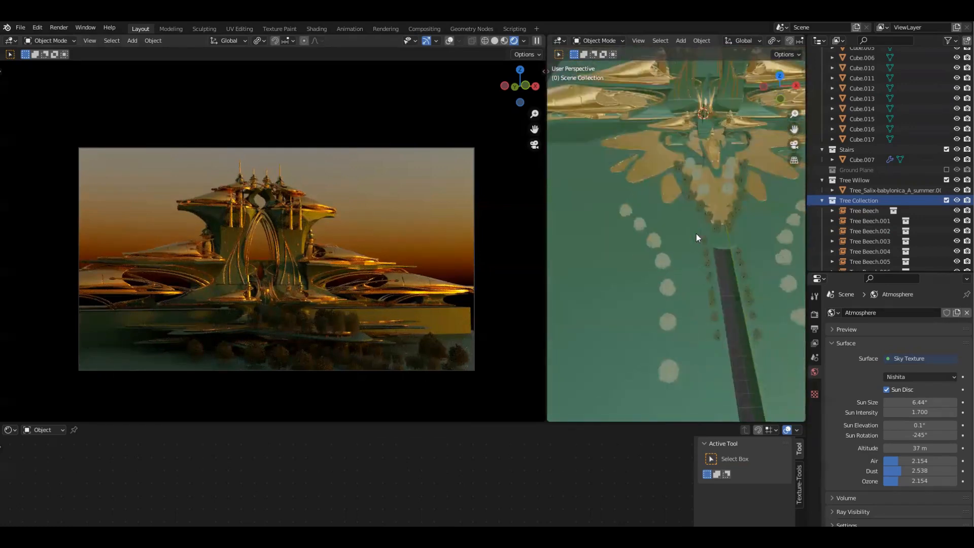
middle_drag(686, 316, 715, 272)
scroll(732, 275, up, 3)
middle_drag(732, 333, 736, 238)
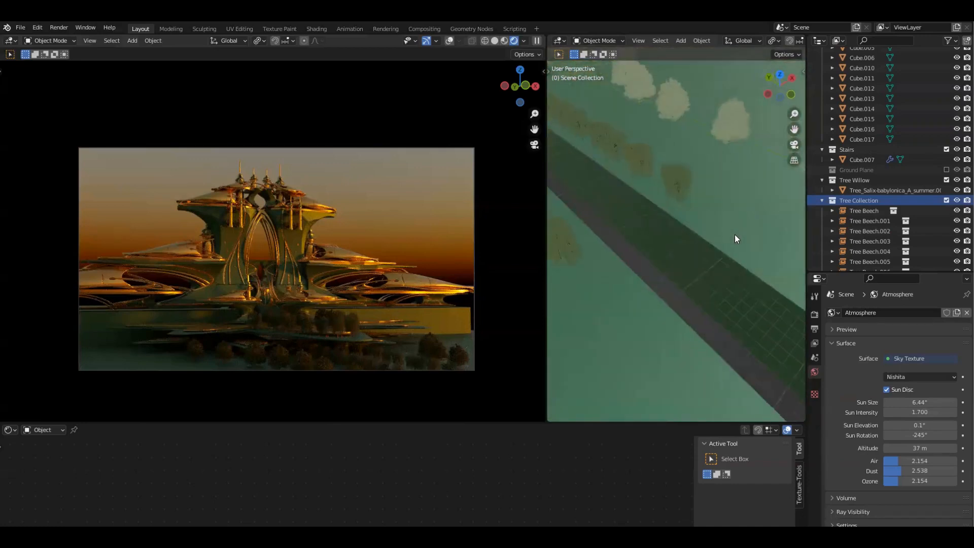
middle_drag(614, 146, 668, 223)
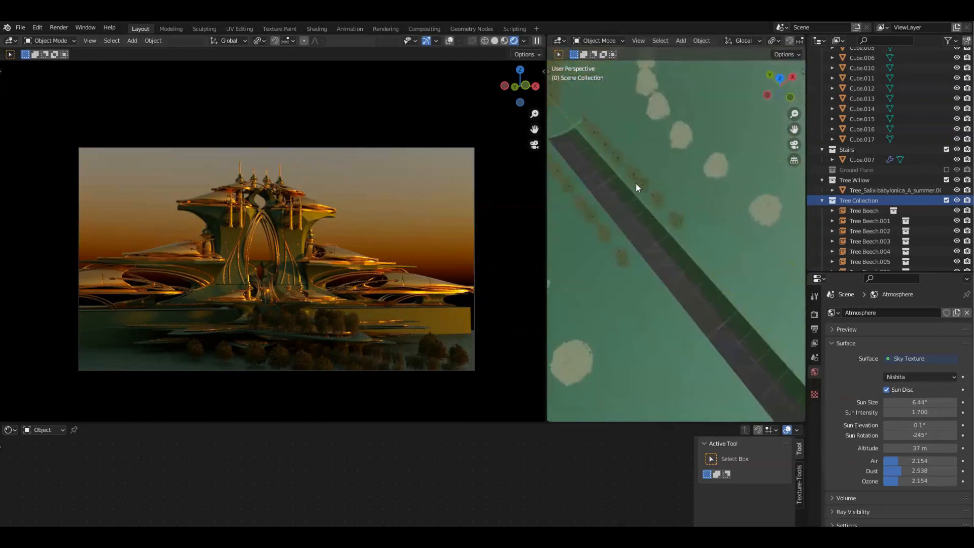
middle_drag(775, 297, 686, 325)
Step: Add a cylinder mesh at the scene origin while viewing the palace from the top
key(KP_7)
shift+middle_drag(686, 167, 676, 323)
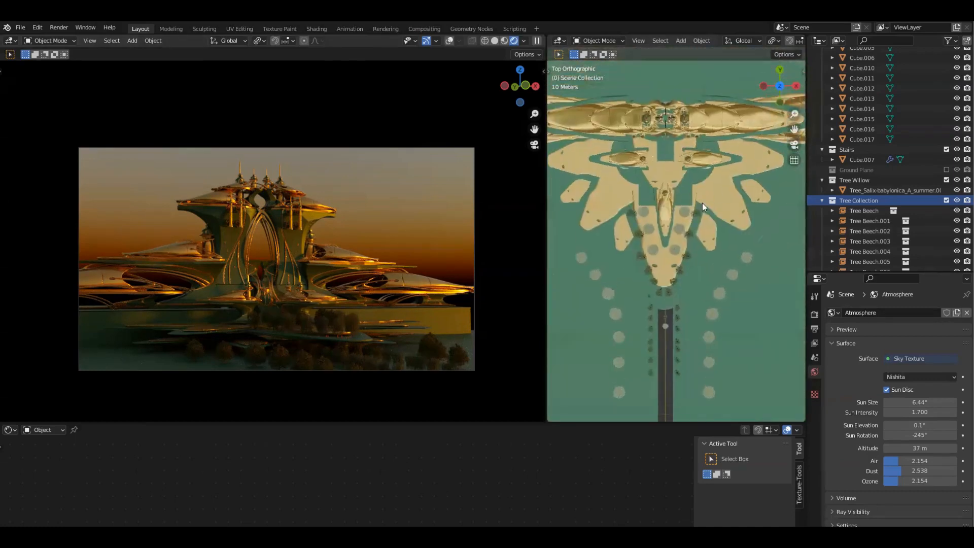
scroll(702, 203, down, 2)
shift+middle_drag(672, 179, 680, 211)
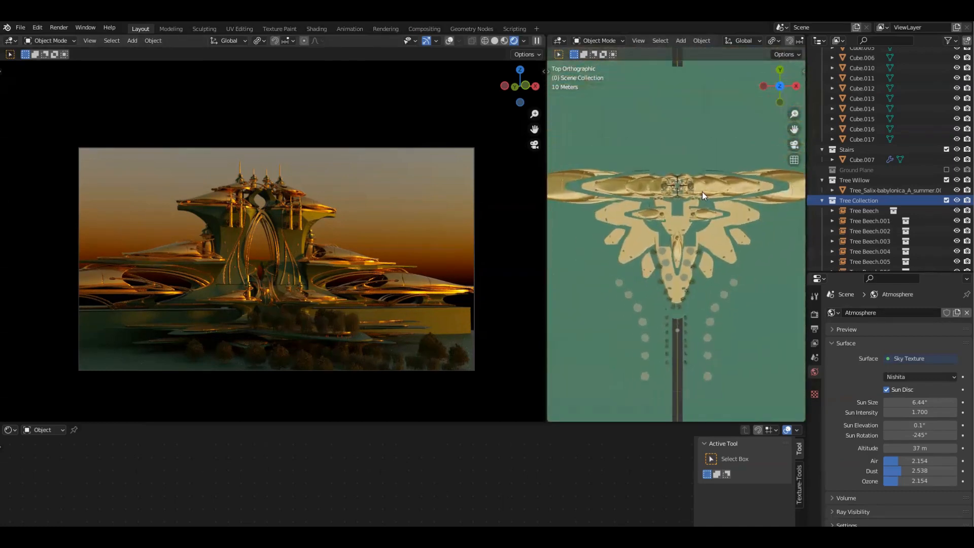
key(shift+a)
mouse_move(702, 193)
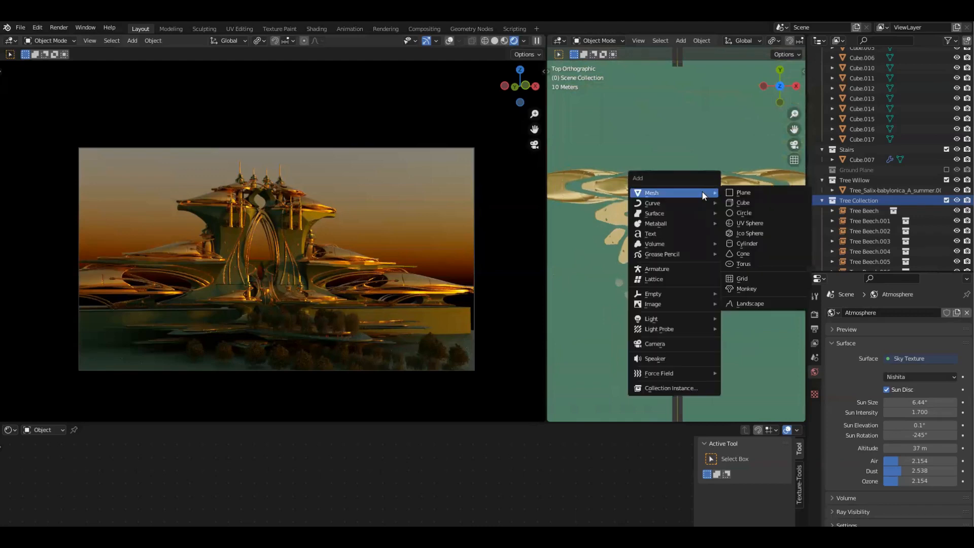
key(shift+a)
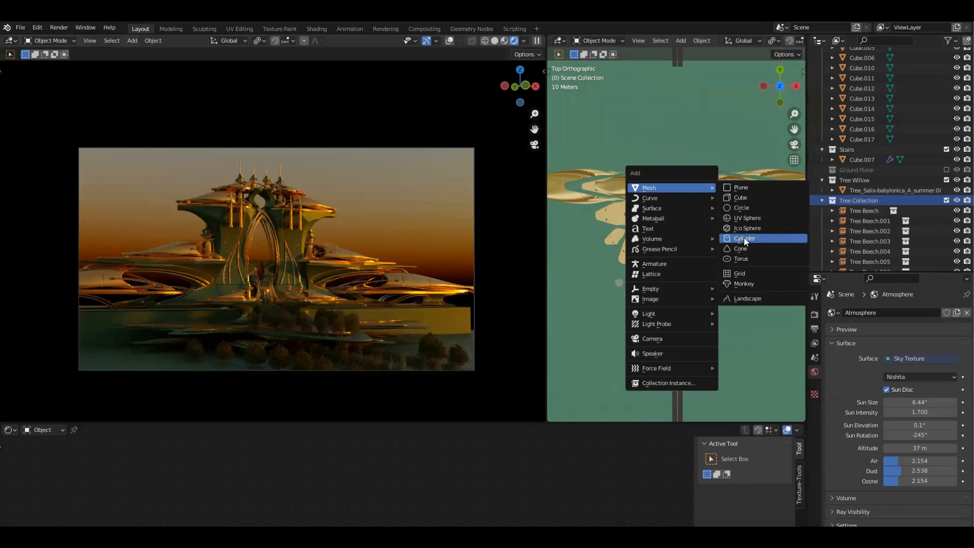
click(744, 237)
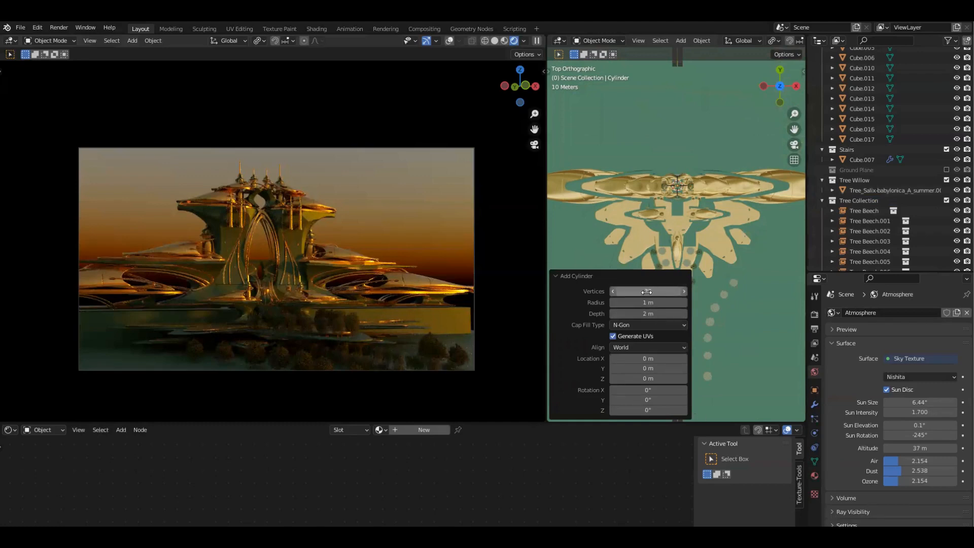
Step: Move the cylinder clear of the ground by -997.56 m along Y, then by 638.44 m in X and 505.43 m in Y
scroll(725, 223, down, 5)
key(g)
key(y)
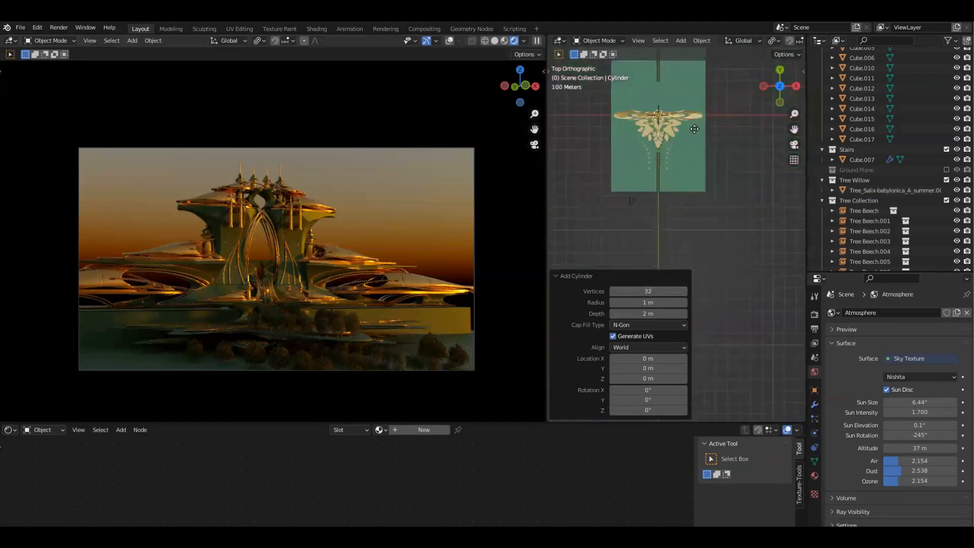
click(696, 242)
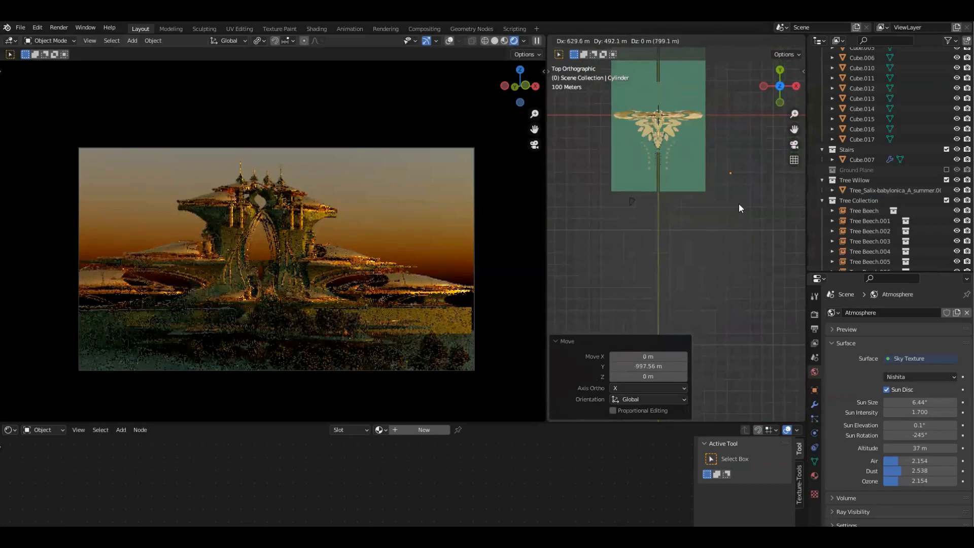
Step: Switch the camera view to solid shading and scale the cylinder uniformly by 1.454, working on it in front view
key(z)
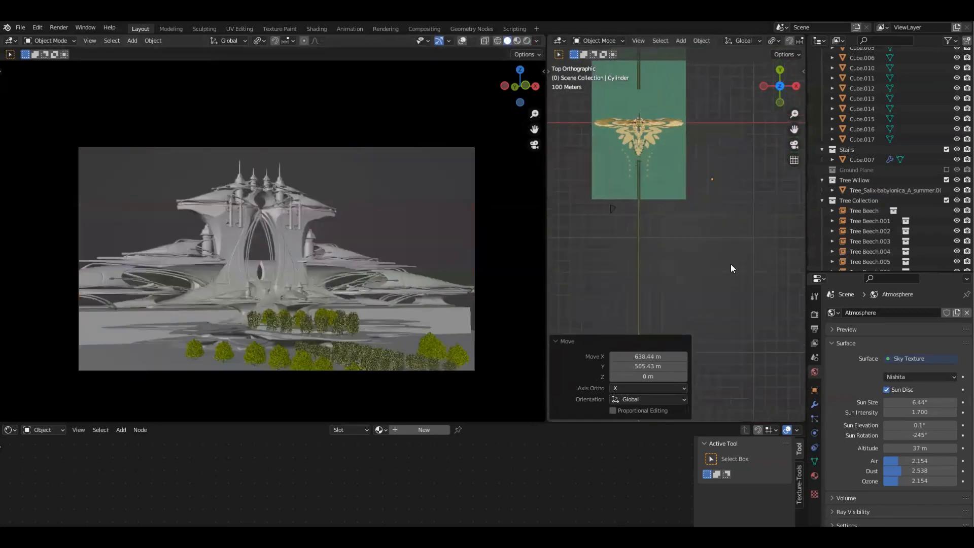
key(KP_1)
key(KP_Decimal)
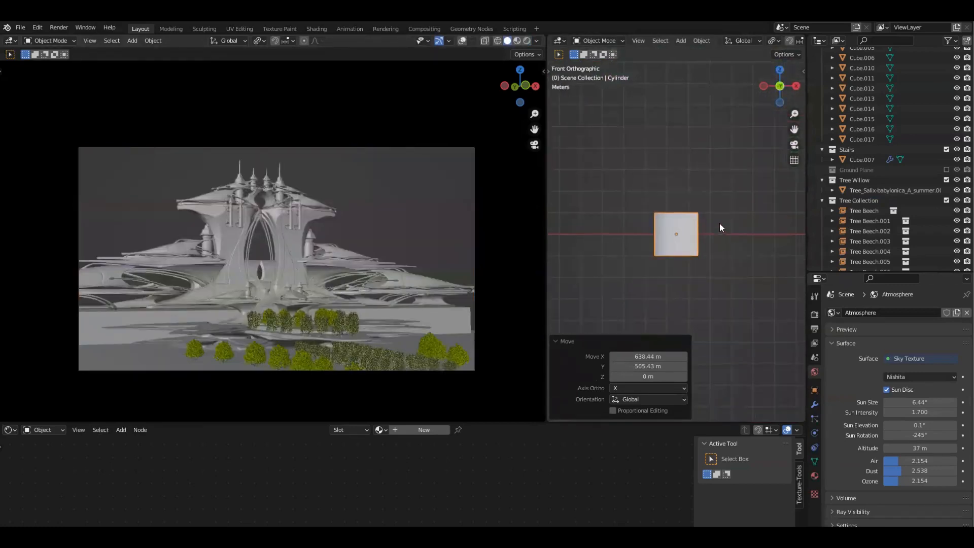
key(s)
click(720, 220)
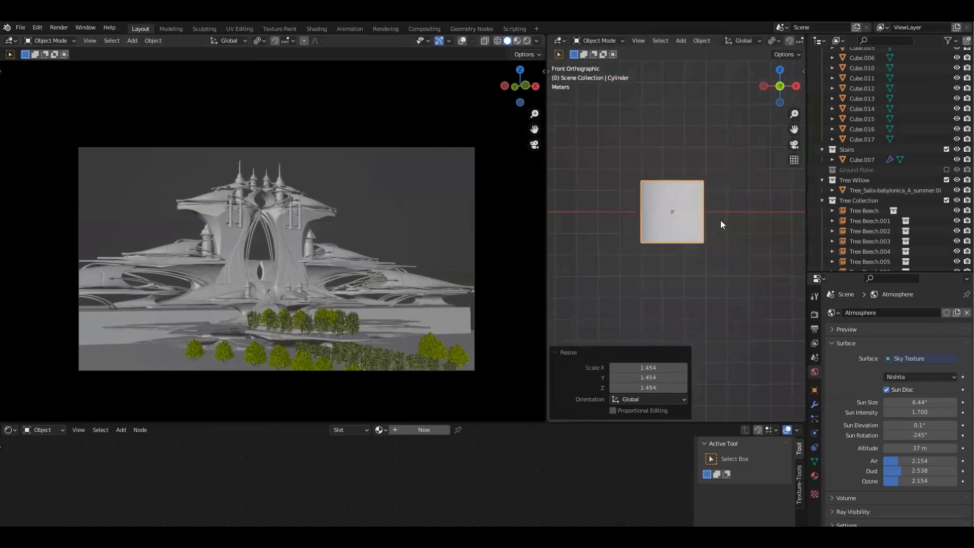
scroll(731, 244, up, 2)
shift+middle_drag(712, 224, 728, 230)
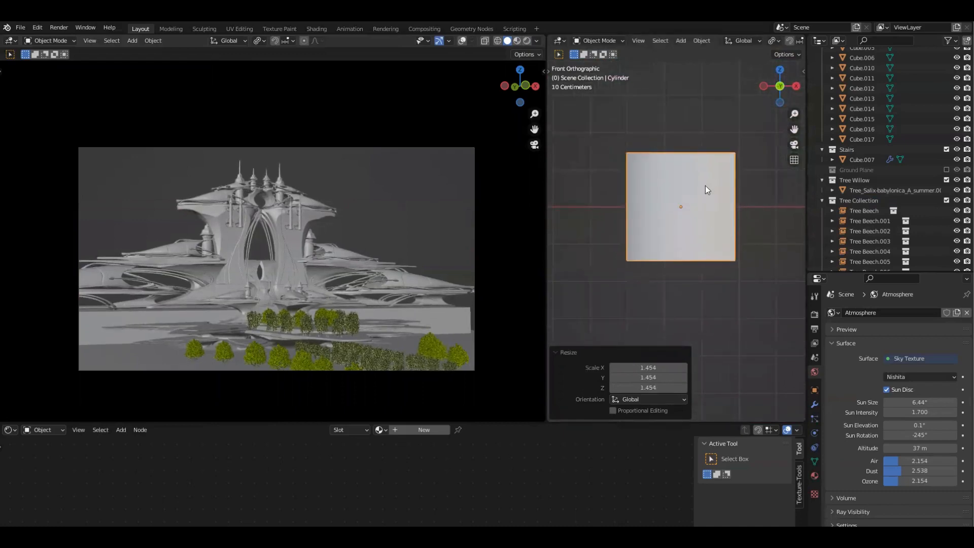
middle_drag(708, 190, 707, 245)
key(grave)
click(684, 271)
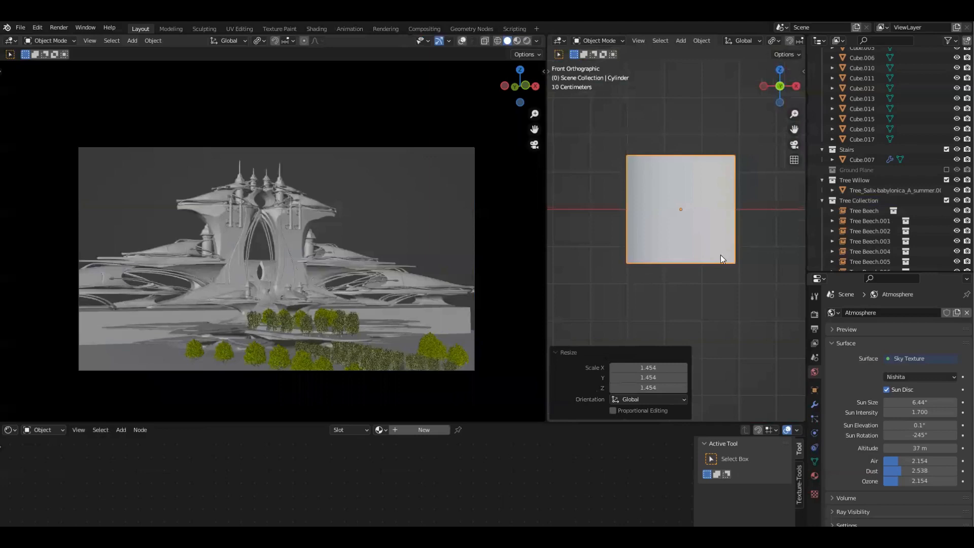
Step: Add 25 evenly spaced horizontal loop cuts around the cylinder's side
key(Tab)
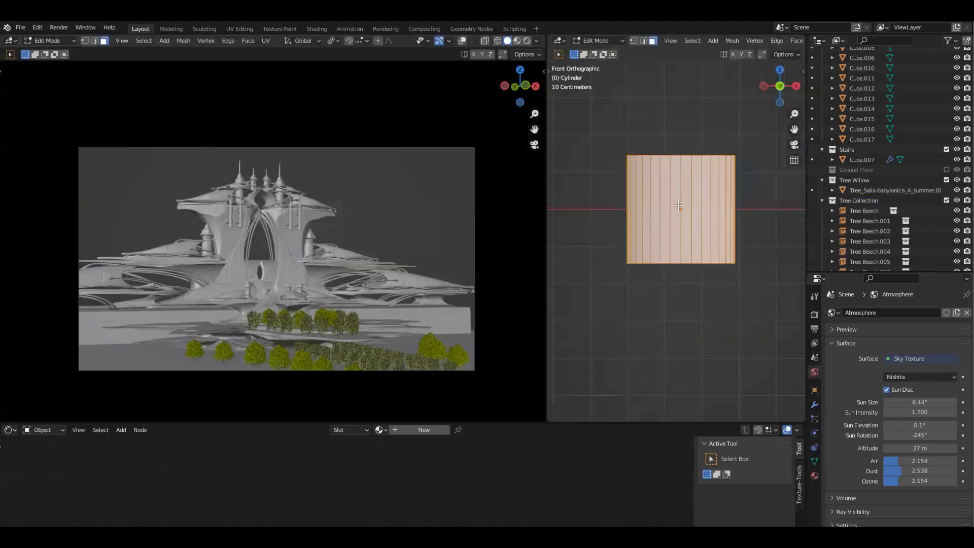
scroll(678, 205, up, 15)
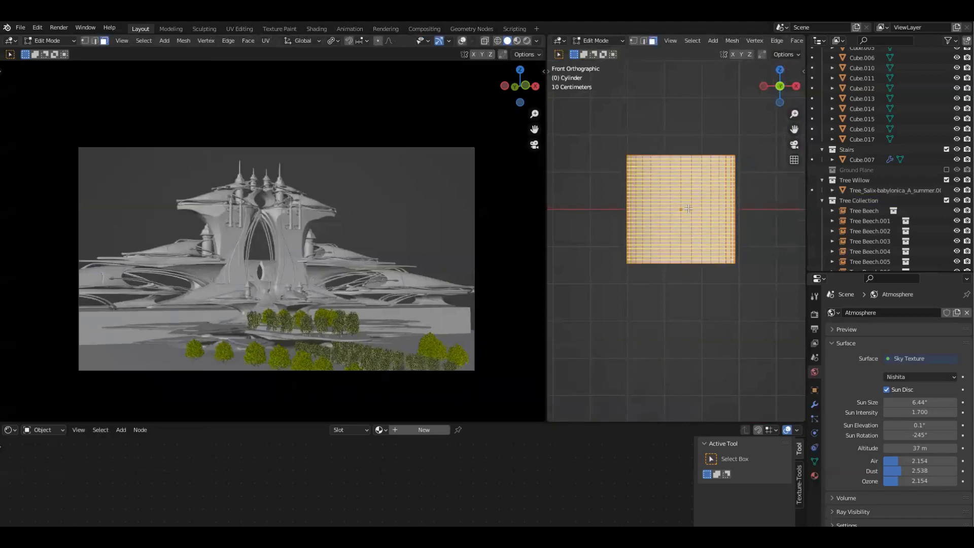
click(689, 206)
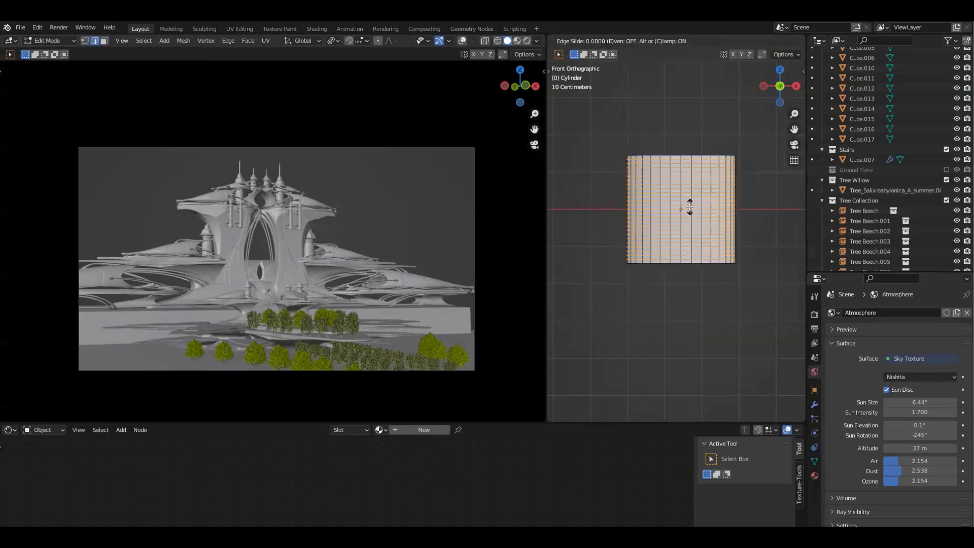
right_click(689, 208)
scroll(690, 217, up, 2)
shift+middle_drag(693, 217, 703, 213)
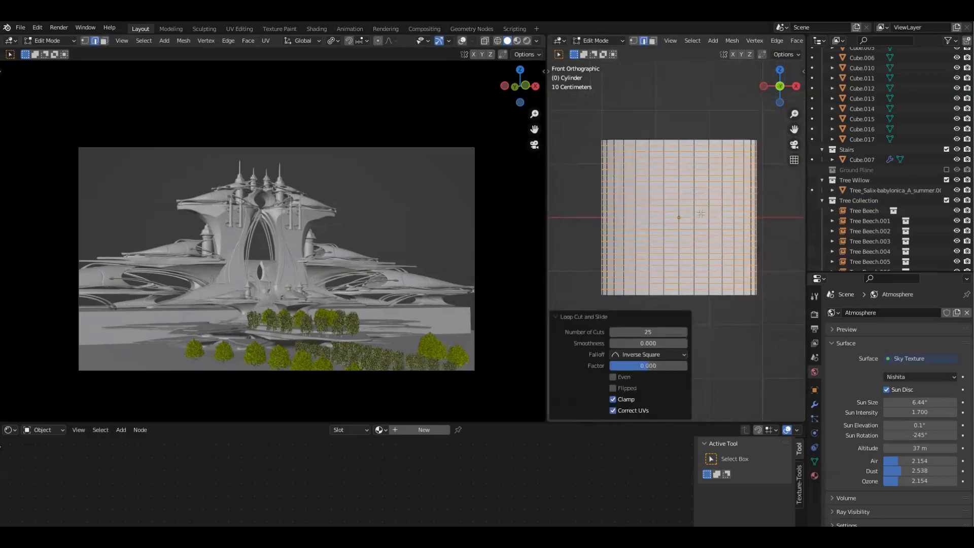
Step: Scale the cylinder's top edge loop by 1.667 using smooth proportional editing with a size of 2.144
alt+click(655, 139)
middle_drag(655, 139, 690, 106)
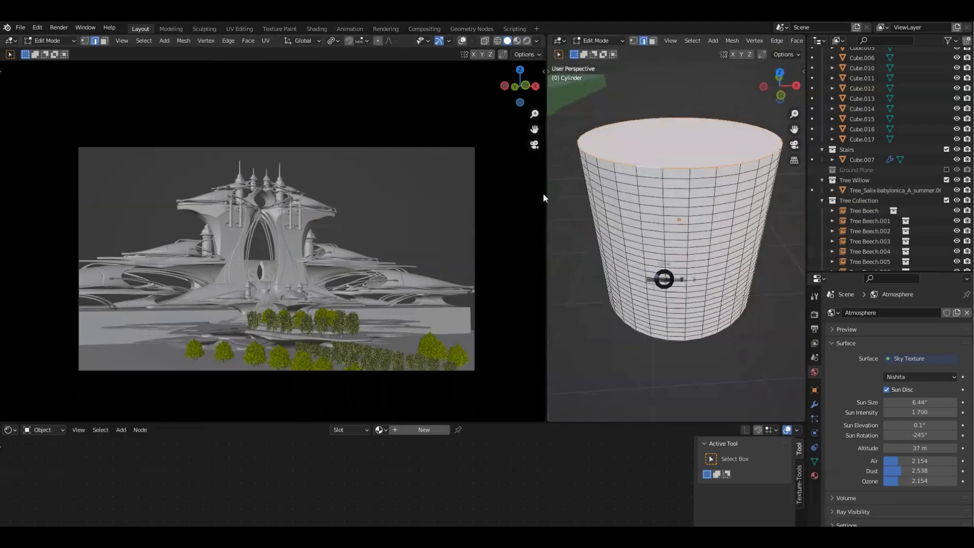
key(KP_1)
key(KP_3)
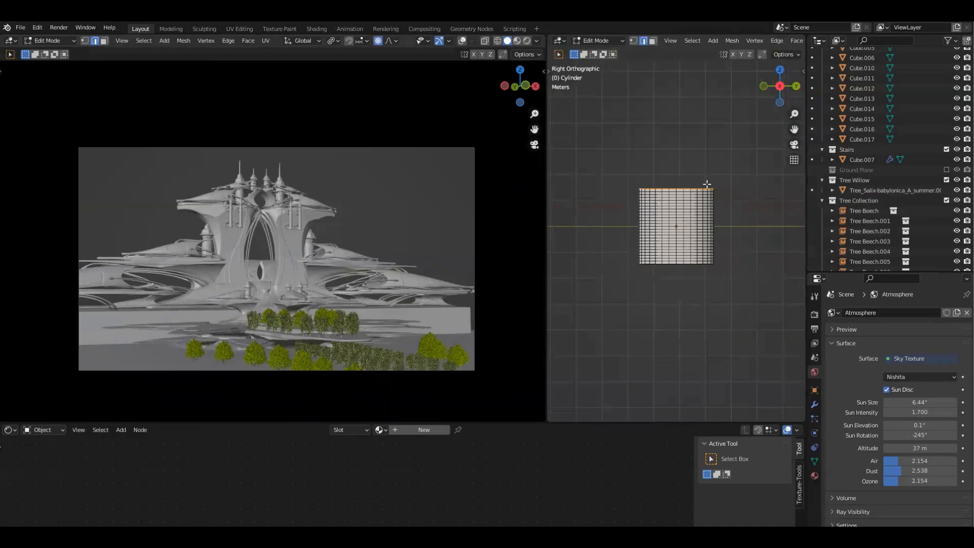
key(s)
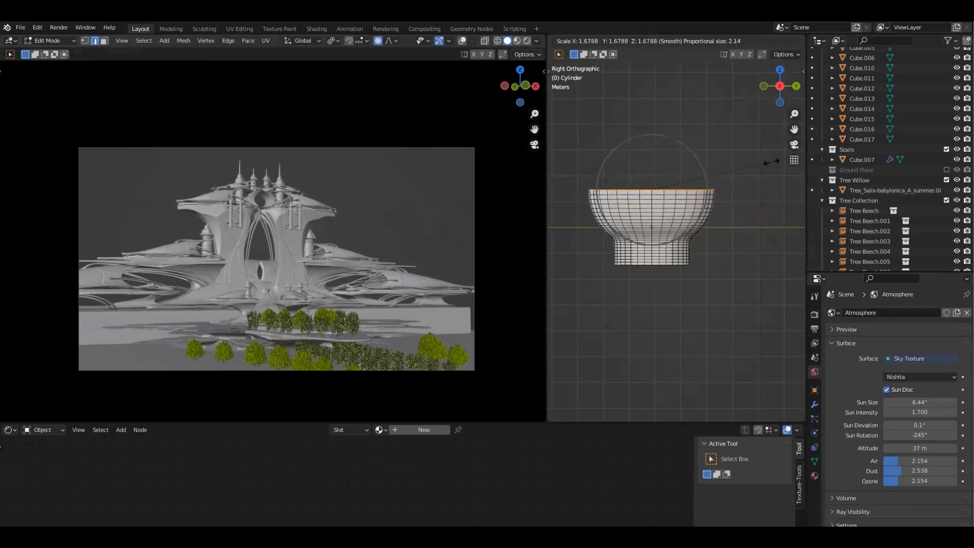
click(761, 169)
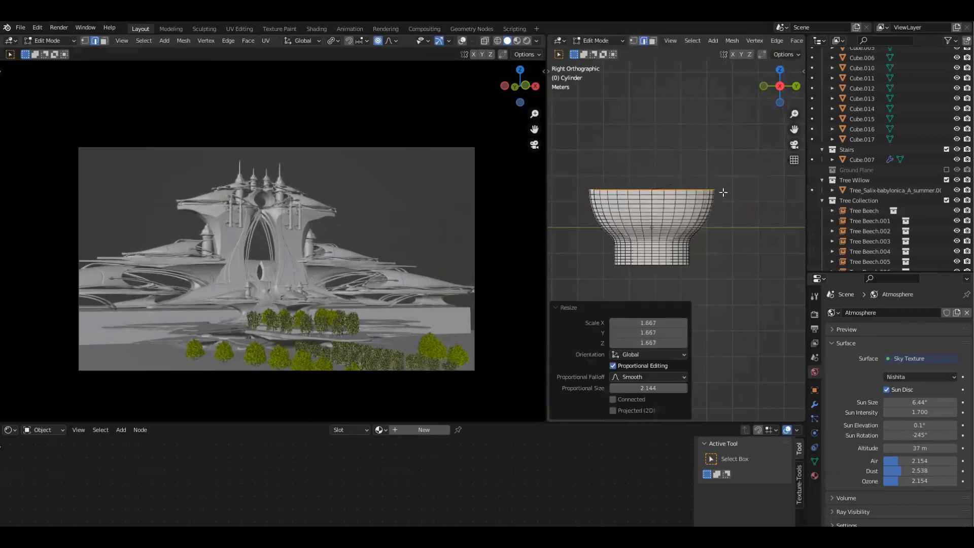
Step: Flare the top rim by a further 1.209 with a proportional size of 0.751, and lower it about 0.52 m along Z
shift+middle_drag(721, 191, 741, 173)
key(s)
scroll(736, 167, up, 18)
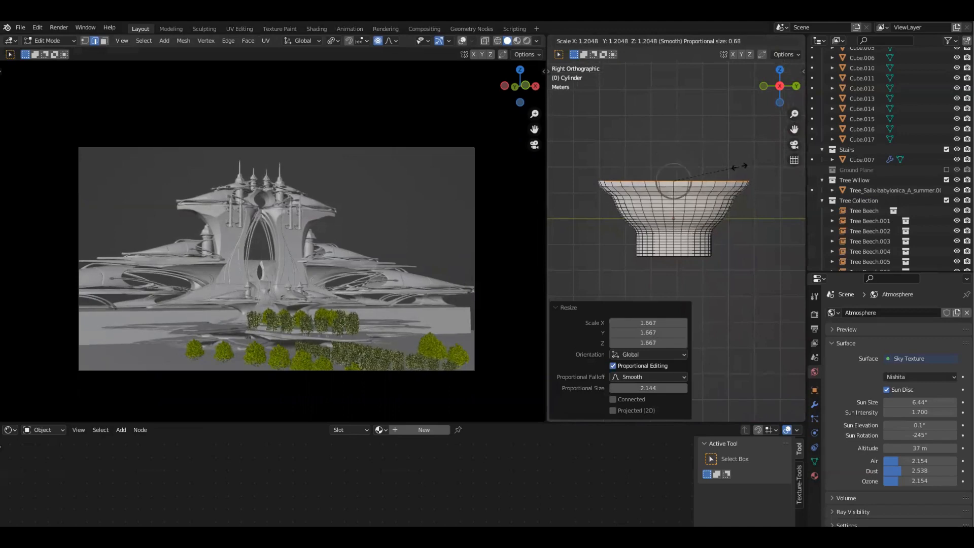
scroll(739, 165, down, 4)
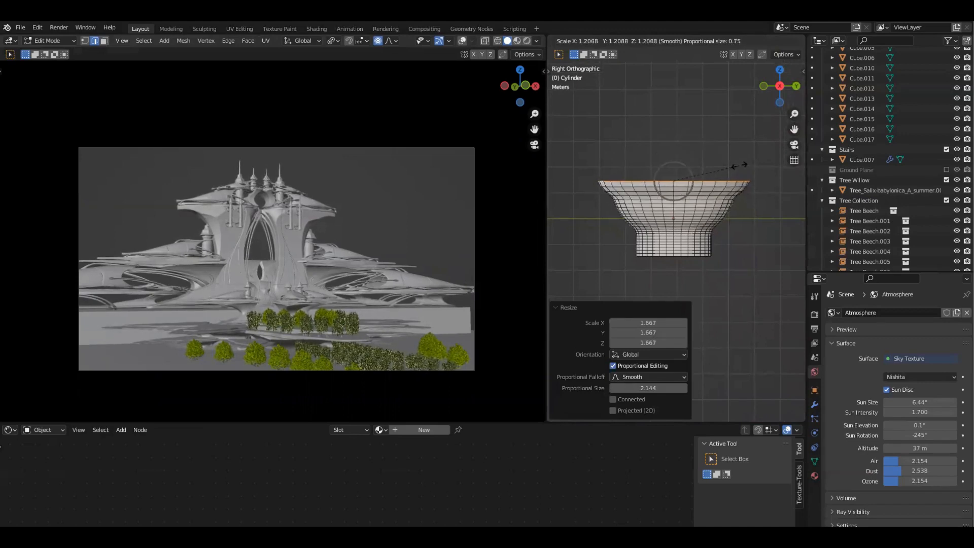
click(740, 165)
key(g)
key(z)
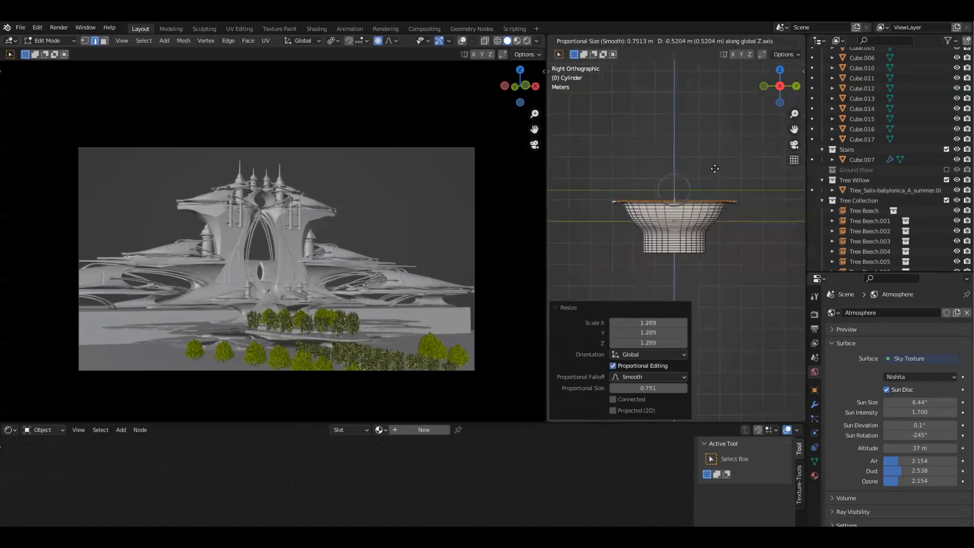
click(715, 167)
Step: Widen an edge loop near the base by 1.276 with proportional editing at size 0.683
middle_drag(715, 167, 689, 206)
key(KP_1)
alt+click(690, 210)
key(s)
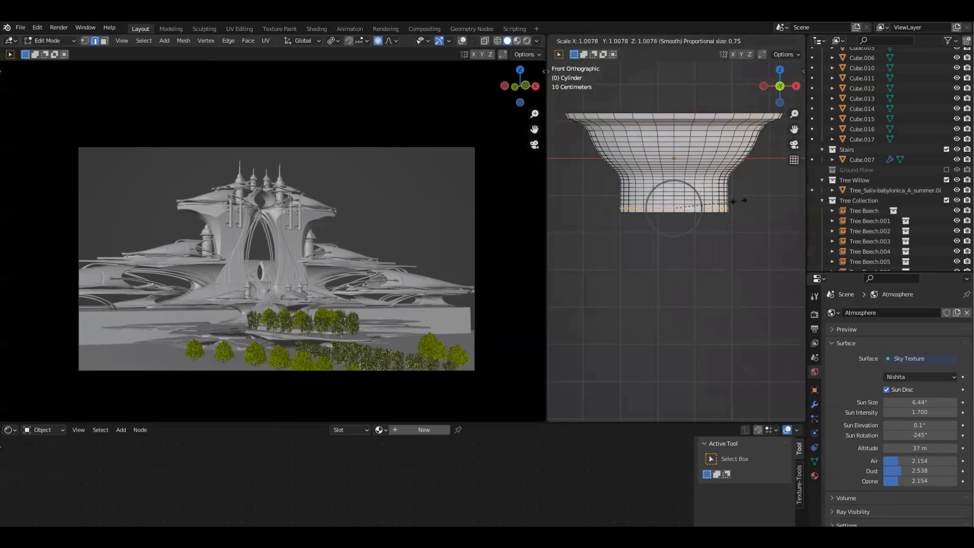
click(756, 200)
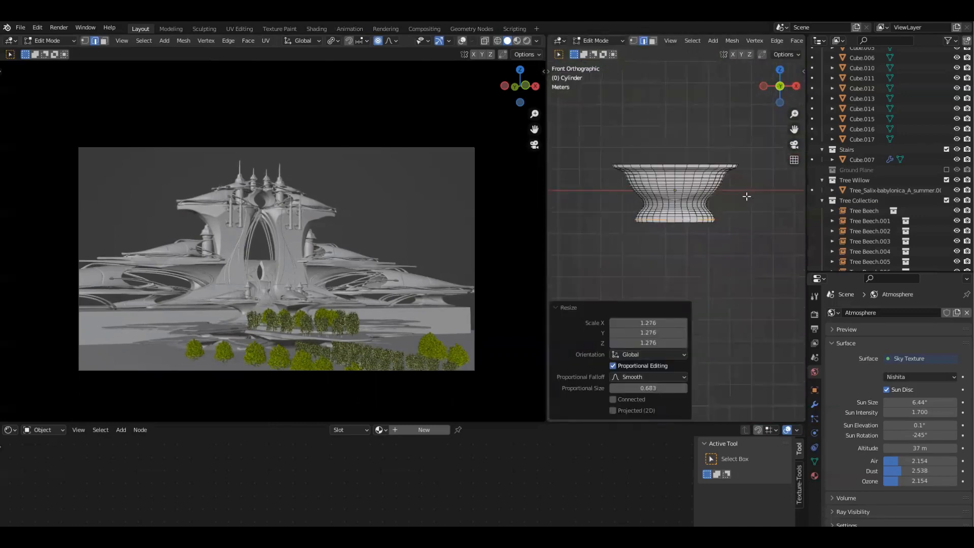
Step: Return to Object Mode and apply smooth shading to the pot
key(Tab)
mouse_move(723, 195)
middle_down()
mouse_move(757, 203)
mouse_move(715, 219)
mouse_move(721, 180)
middle_up()
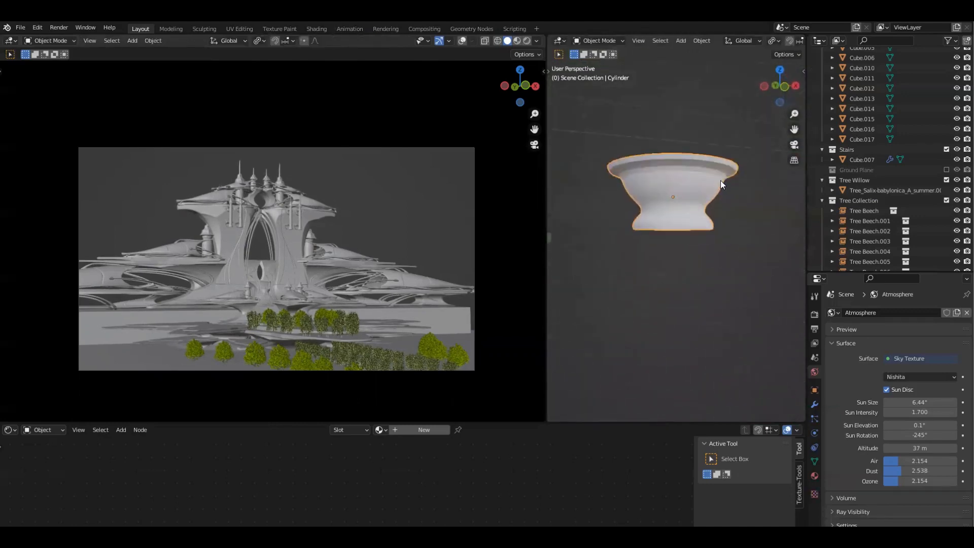
scroll(719, 156, up, 5)
right_click(695, 163)
click(695, 163)
scroll(694, 177, down, 2)
middle_drag(694, 177, 698, 203)
scroll(695, 188, down, 2)
Step: Inset the pot's top face by 0.4086 m and extrude the inner face about 0.77 m down into the pot
key(Tab)
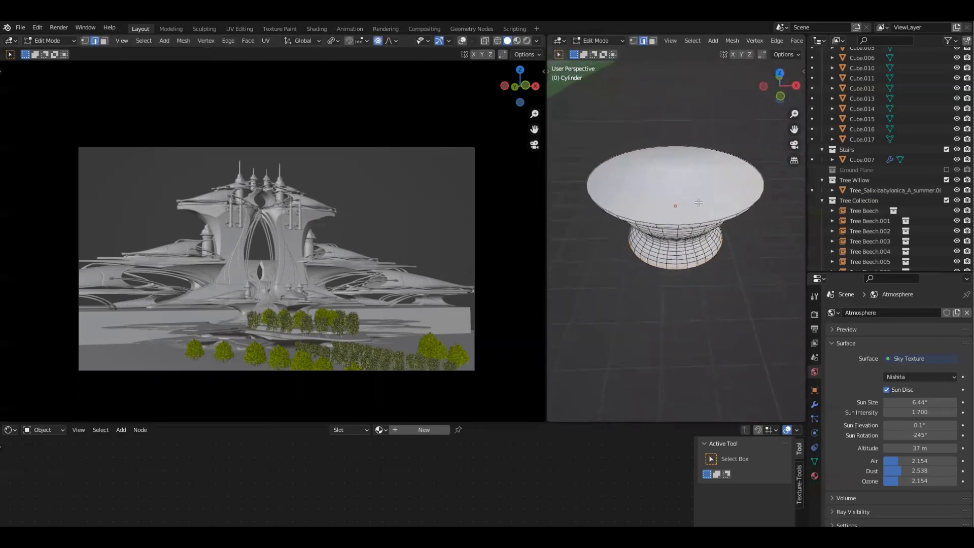
key(3)
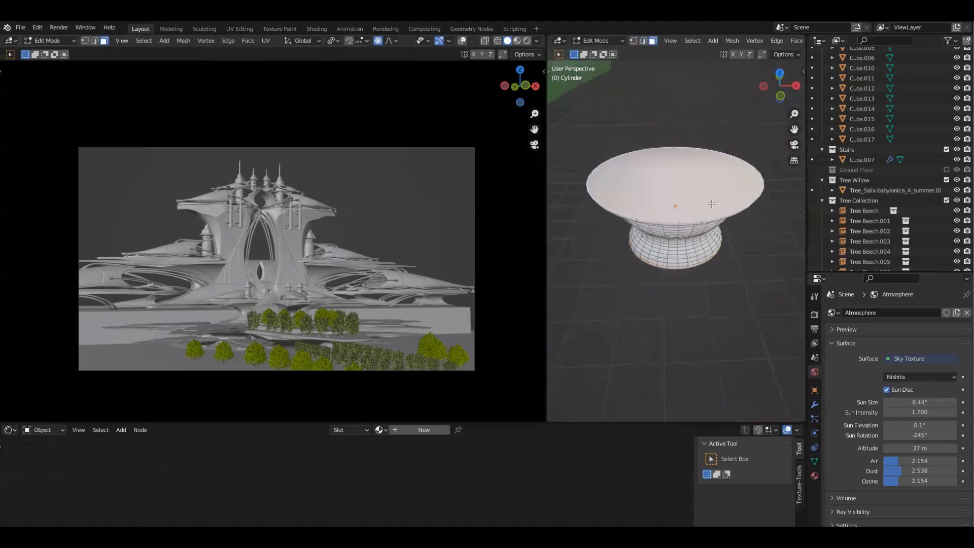
key(i)
click(744, 180)
middle_drag(743, 180, 686, 135)
key(e)
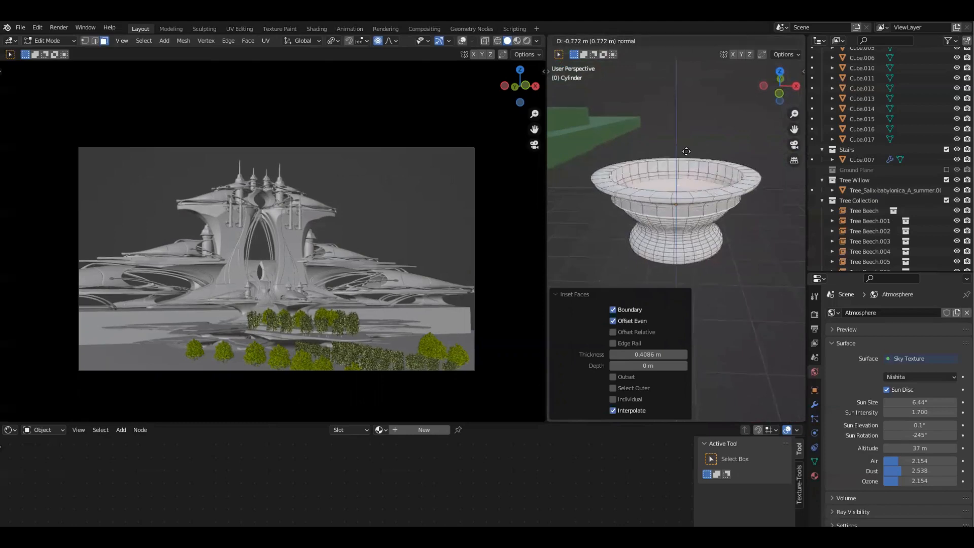
click(715, 181)
Step: Scale the sunken inner face by 0.806 and extrude it about 0.79 m deeper
key(s)
mouse_move(715, 181)
middle_down()
mouse_move(746, 213)
mouse_move(721, 165)
middle_up()
click(752, 209)
key(e)
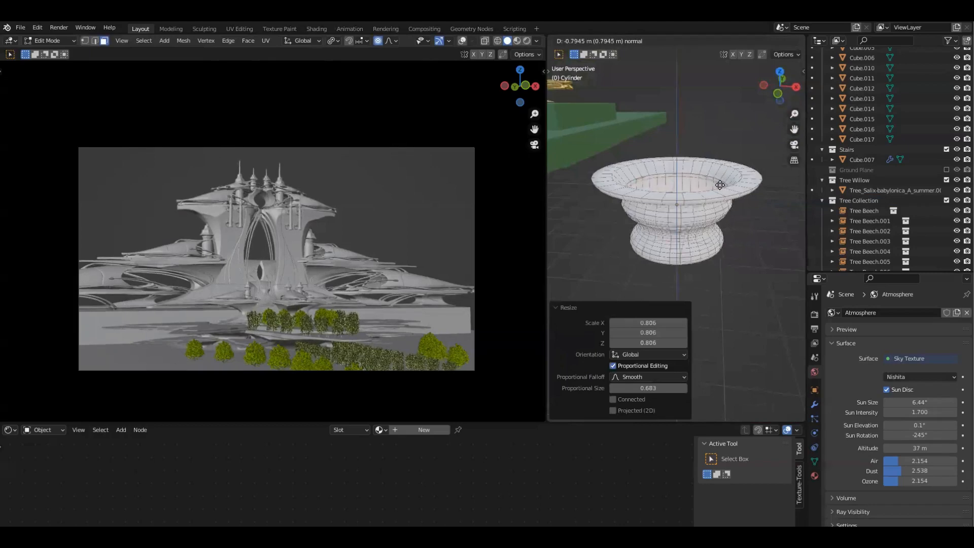
click(720, 185)
Step: Turn off proportional editing, then scale the pot's inner floor face and adjust its height along Z
key(s)
right_click(731, 193)
middle_drag(735, 184, 653, 131)
key(o)
key(s)
click(731, 194)
scroll(731, 228, up, 2)
key(g)
key(z)
click(708, 214)
key(Tab)
Step: Assign the existing Gold material to the pot
scroll(707, 250, down, 4)
key(KP_1)
key(KP_7)
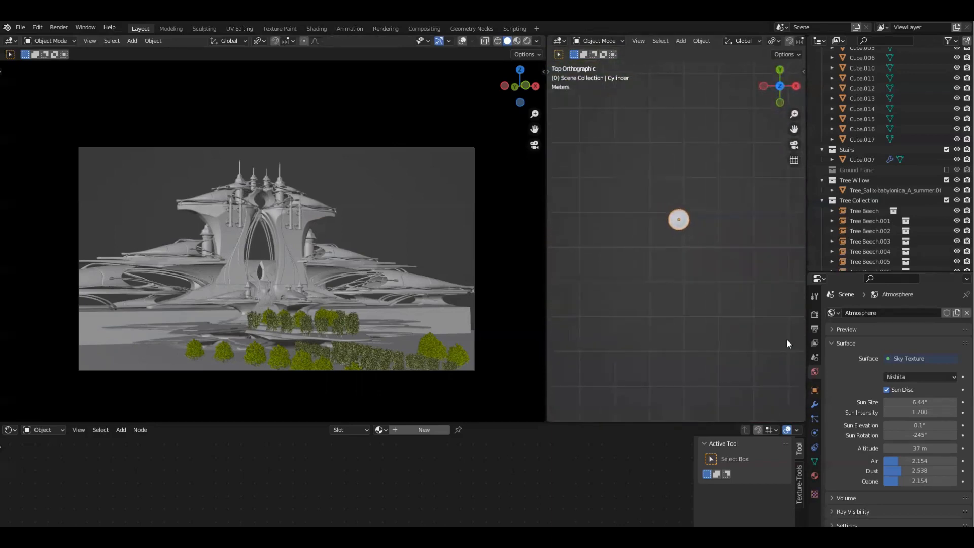
click(815, 476)
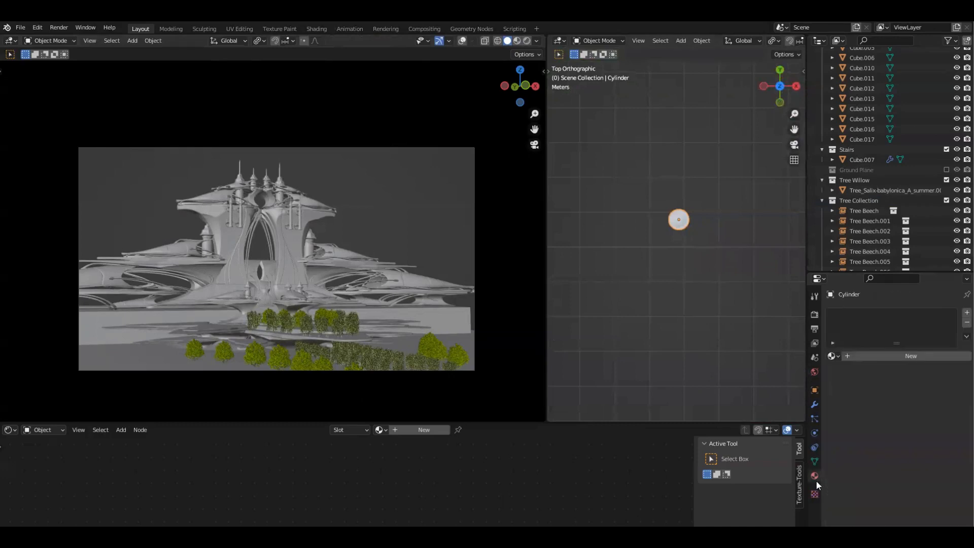
click(832, 355)
text(gol)
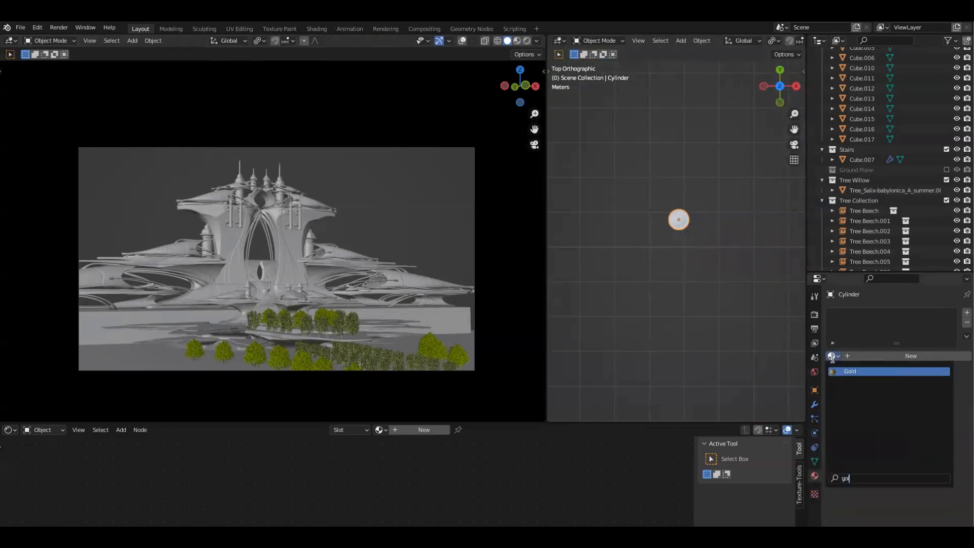
text(d)
key(Return)
key(KP_1)
scroll(660, 213, down, 3)
scroll(647, 263, up, 8)
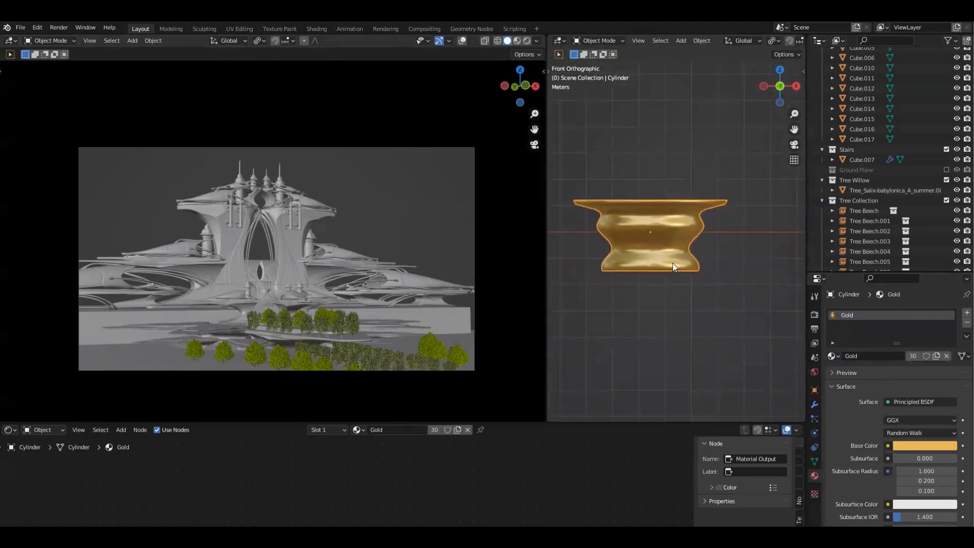
Step: Bring the pot below the palace in front view, finishing with a move of -95.987 m in X and -131.06 m in Z
scroll(669, 291, down, 12)
scroll(678, 272, down, 5)
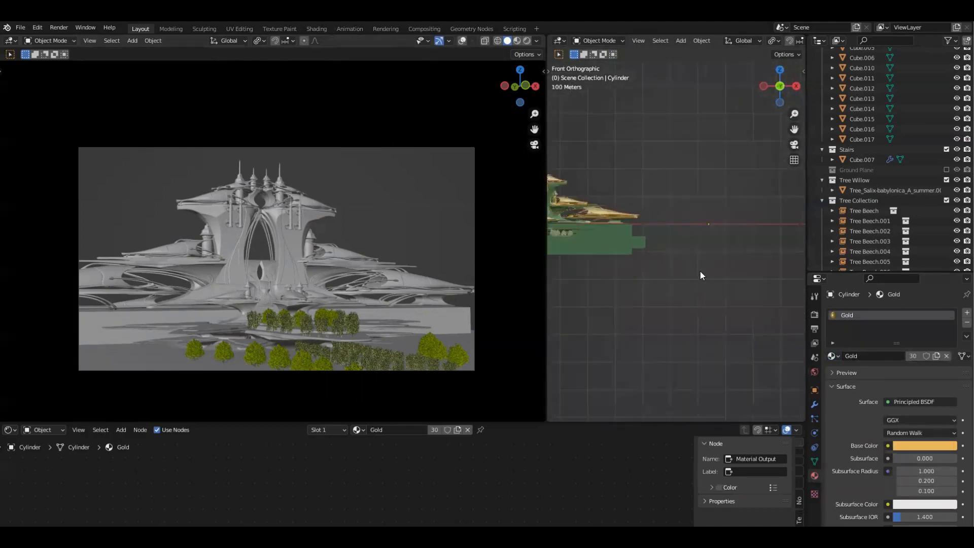
key(g)
click(589, 275)
shift+middle_drag(589, 275, 739, 253)
key(g)
click(704, 288)
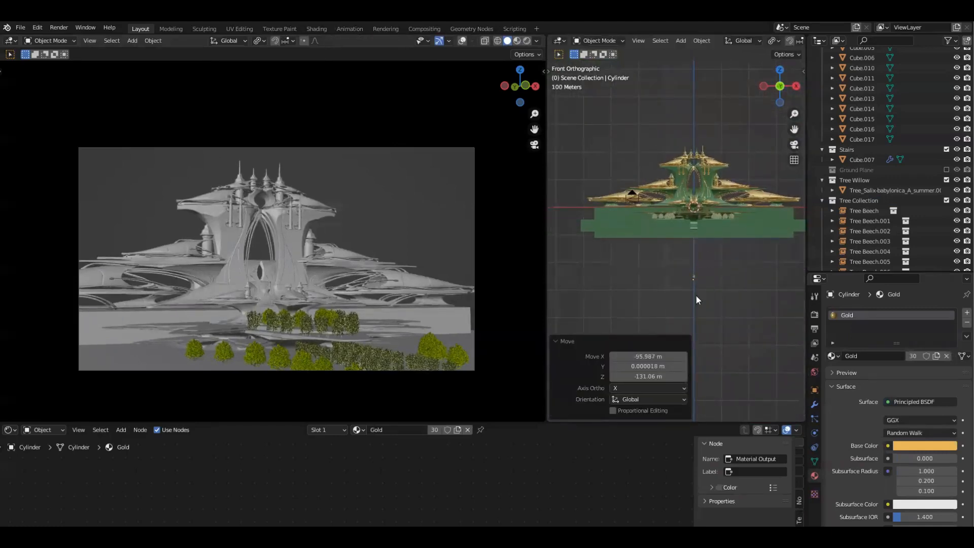
Step: Align the pot under the tree trunk in front view, moving it about 2.1 m in X and 3.4 m in Z
scroll(736, 316, up, 6)
scroll(734, 299, down, 4)
key(g)
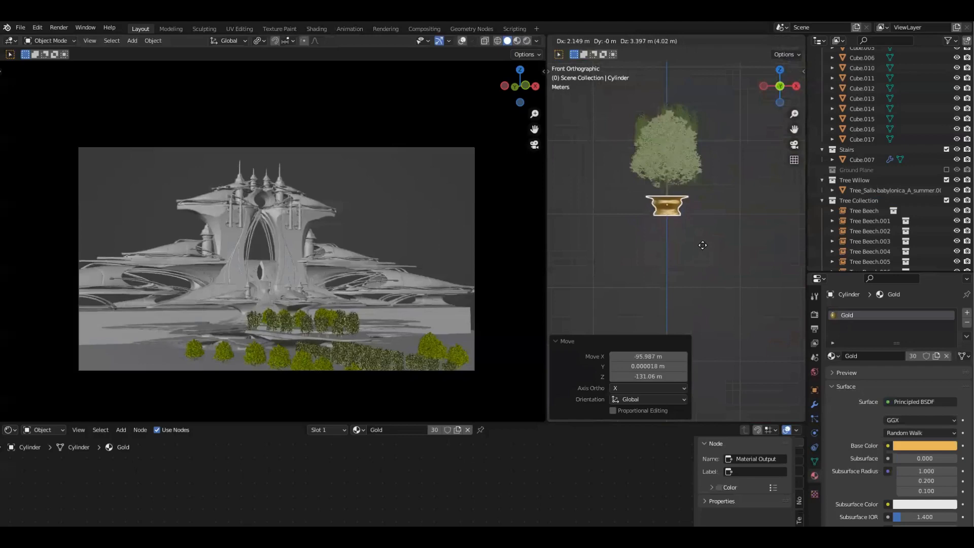
click(702, 242)
Step: Move the pot 140.33 m along Y towards the tree in right view
key(grave)
click(736, 259)
key(g)
key(y)
click(729, 255)
Step: Shift the pot 0.12036 m along Y beneath the tree and scale it uniformly by 0.860
key(grave)
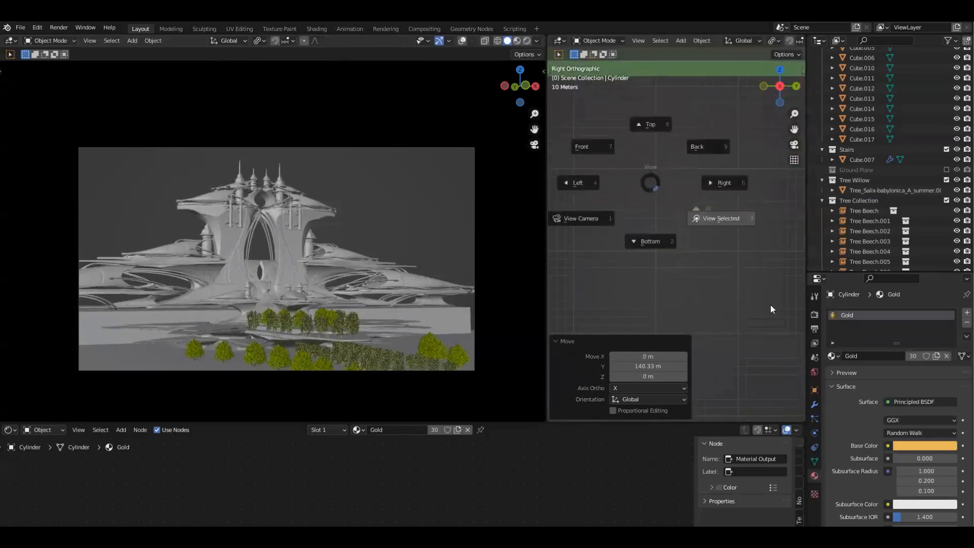
click(725, 219)
key(g)
key(y)
key(s)
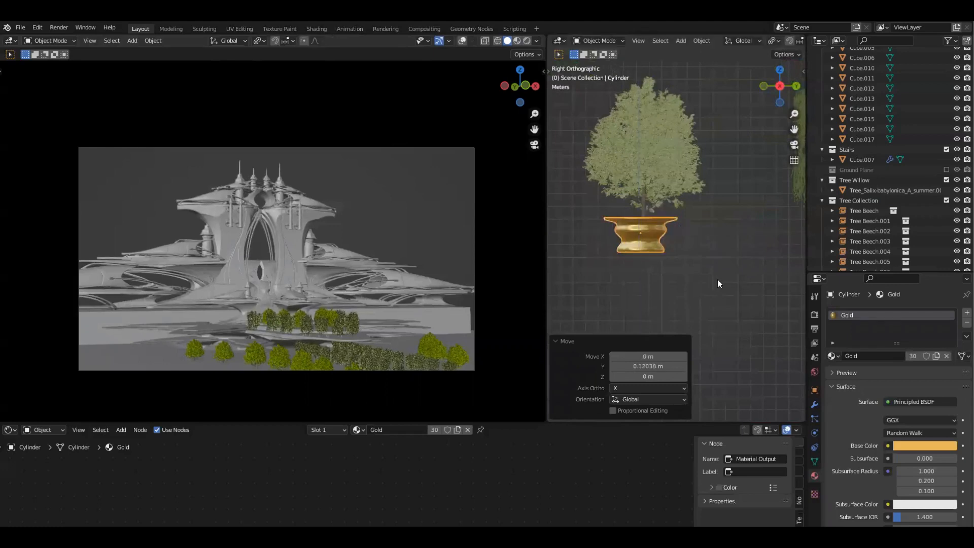
click(687, 256)
Step: Centre the pot on the trunk by moving it about 0.24 m along Y, and raise it 0.13544 m in Z
key(g)
key(y)
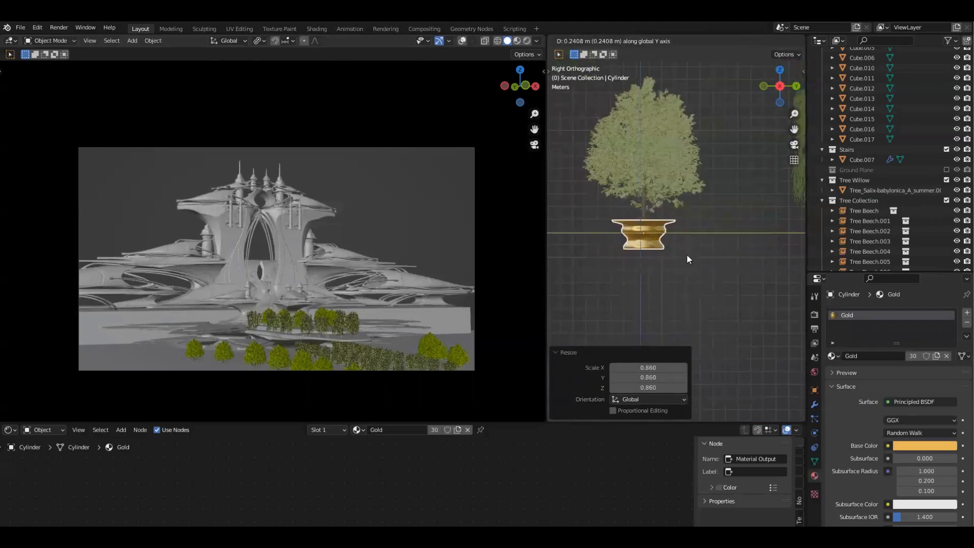
click(687, 255)
scroll(680, 244, up, 4)
key(g)
key(z)
click(615, 221)
Step: Examine from several angles how the gold pot fits around the tree trunk
middle_drag(615, 222, 716, 268)
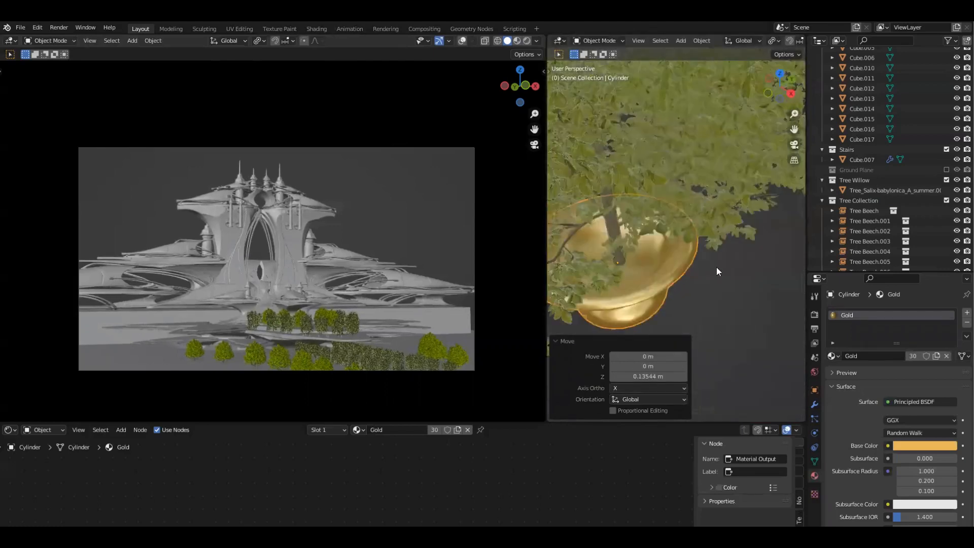
scroll(731, 284, down, 4)
middle_drag(748, 302, 626, 249)
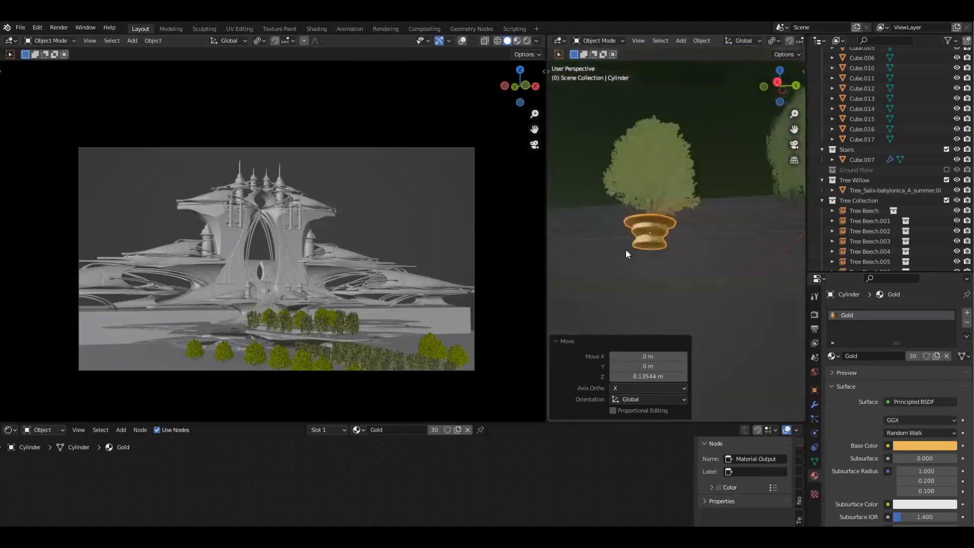
scroll(634, 241, up, 6)
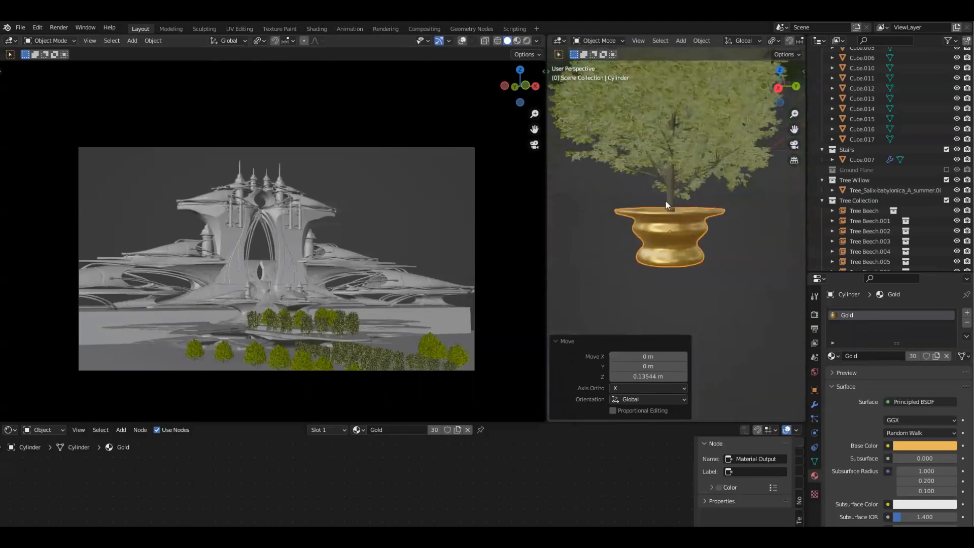
middle_drag(666, 200, 696, 233)
alt+middle_drag(595, 191, 644, 186)
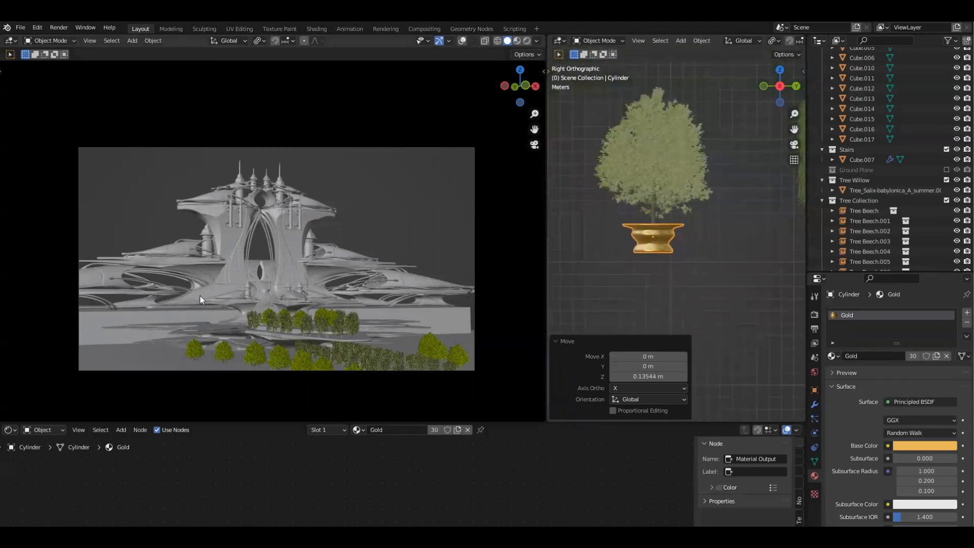
scroll(701, 225, up, 3)
shift+middle_drag(692, 185, 707, 165)
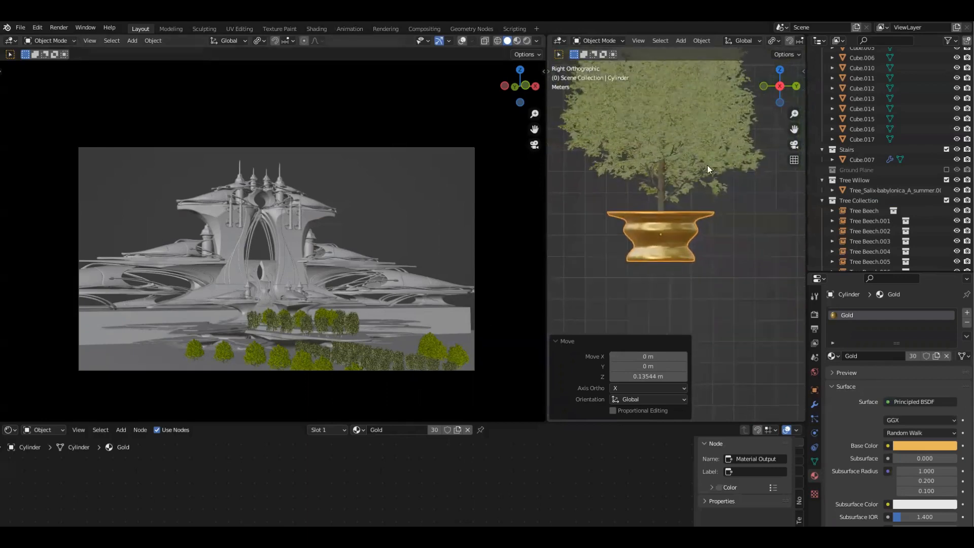
Step: Move the pot into the Tree Beech collection
scroll(688, 163, down, 3)
key(m)
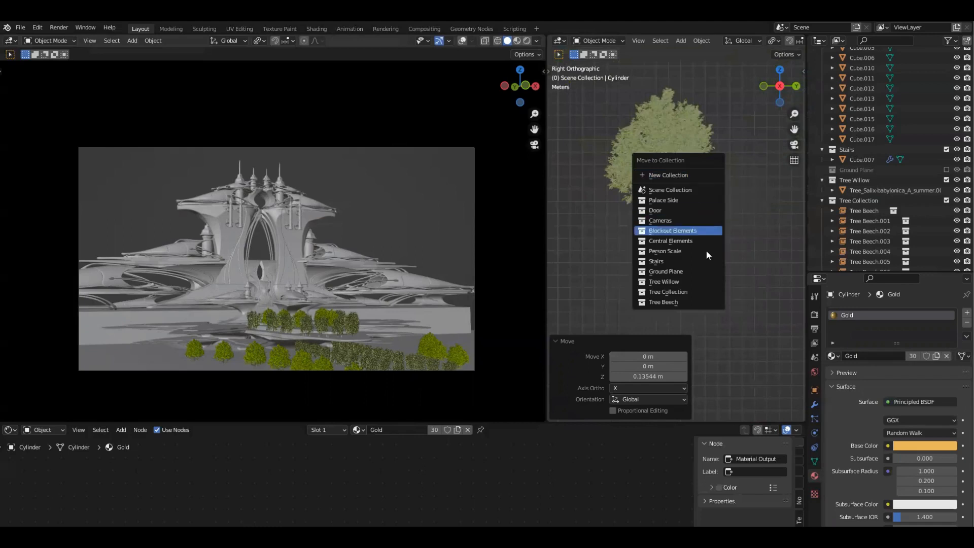
click(684, 302)
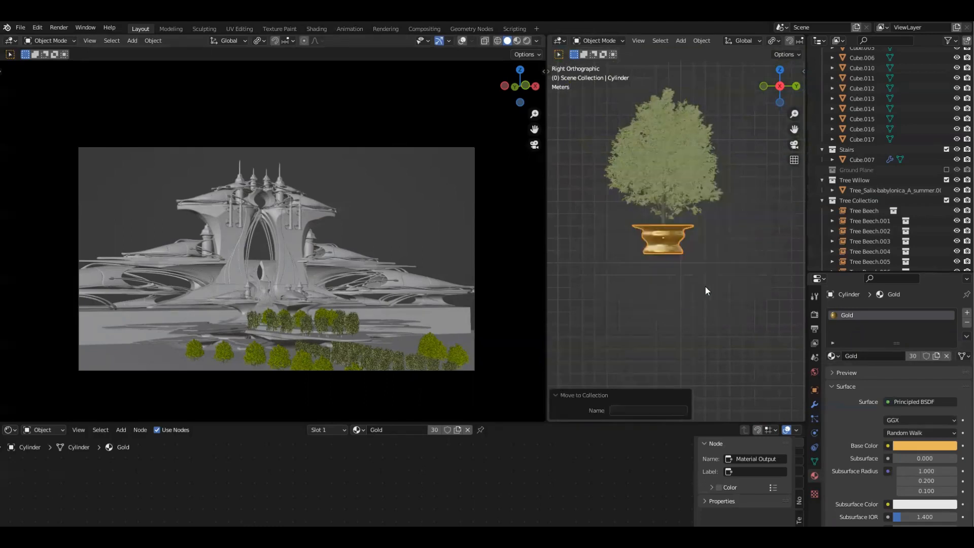
Step: Examine how the beech and willow rows stand on the palace grounds, close up and from above
scroll(349, 346, up, 5)
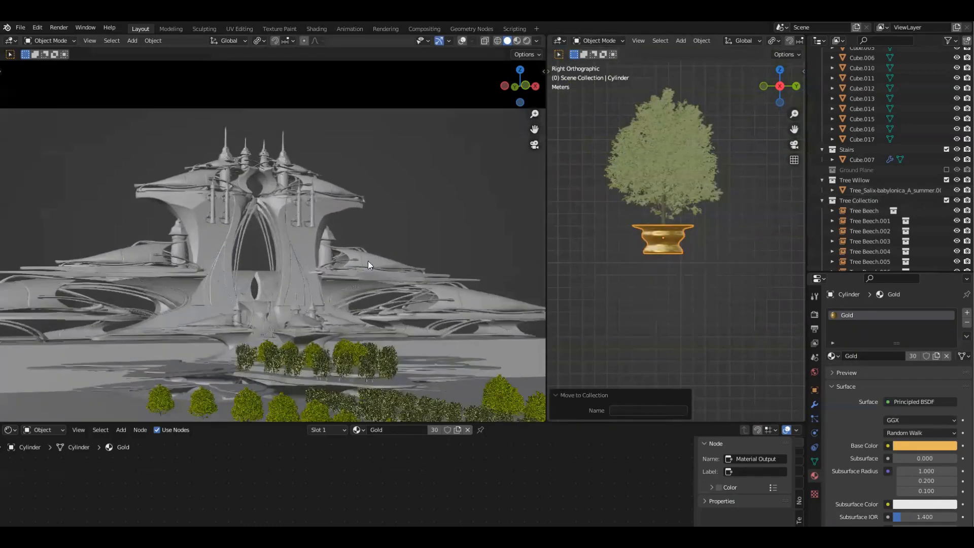
scroll(435, 262, up, 3)
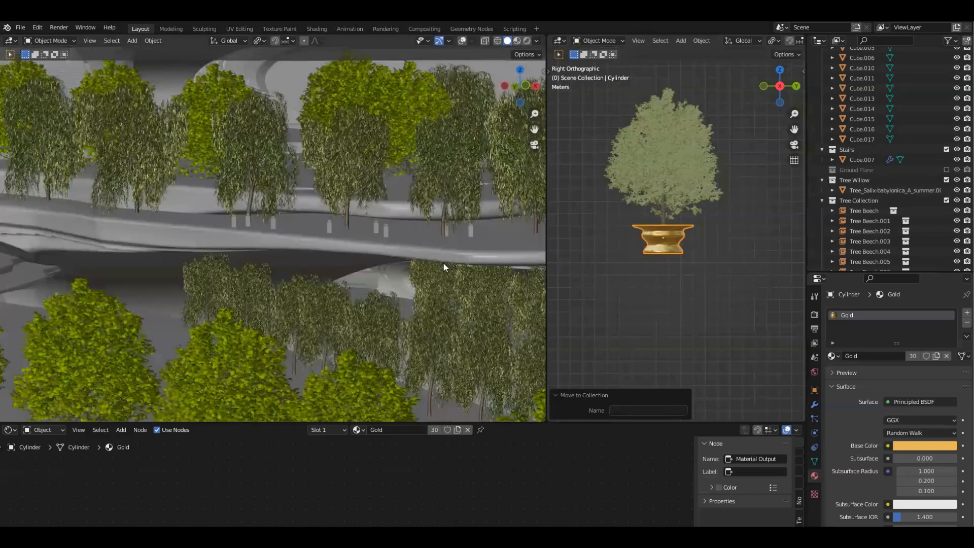
scroll(429, 186, up, 3)
click(250, 252)
scroll(249, 252, down, 3)
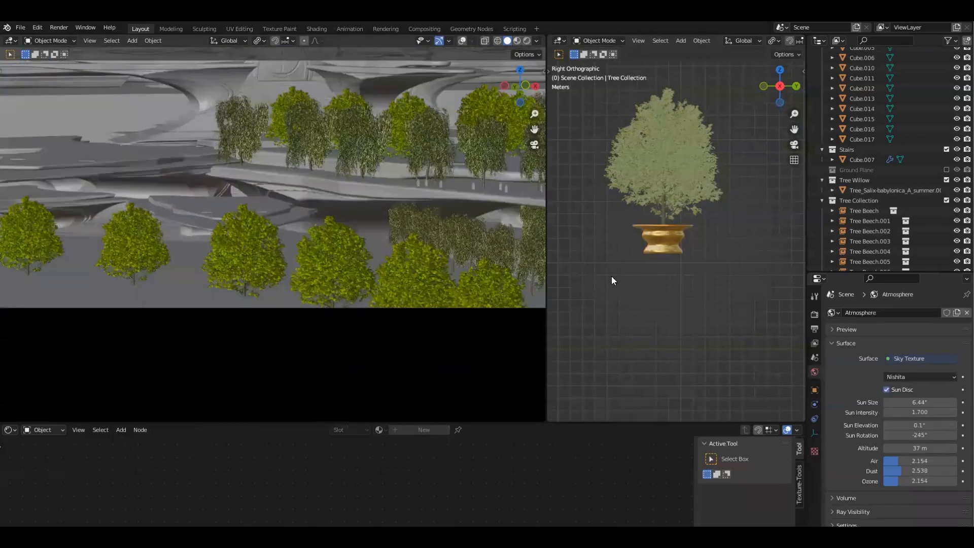
key(KP_Decimal)
scroll(674, 280, up, 4)
shift+middle_drag(617, 235, 638, 231)
middle_drag(675, 278, 610, 297)
scroll(705, 203, down, 2)
scroll(873, 203, down, 4)
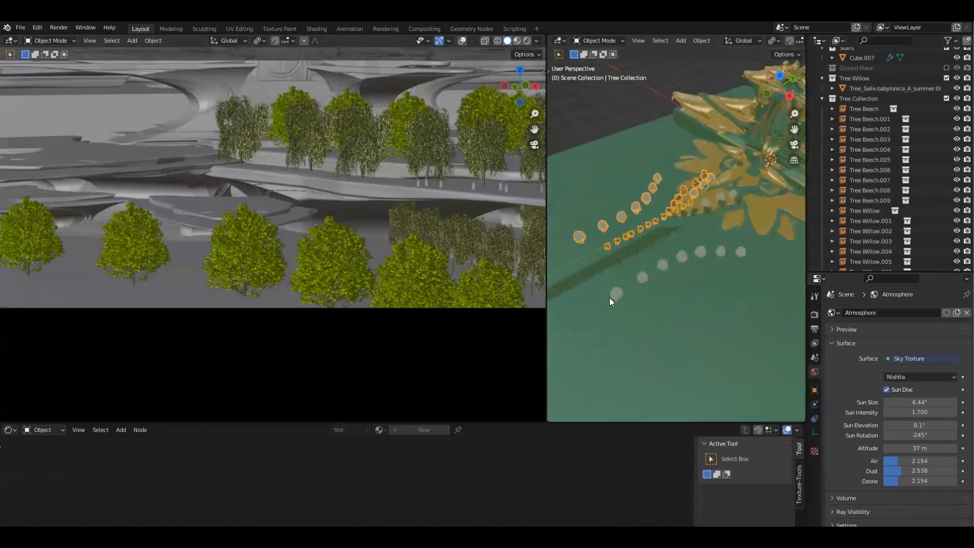
Step: Raise the ground-level beech row, Tree Beech.003 to Tree Beech.009, about 6.2 m along Z so the pots stand on the ground
click(644, 287)
shift+click(662, 265)
shift+click(682, 256)
shift+click(700, 252)
shift+click(720, 251)
shift+click(741, 252)
key(KP_3)
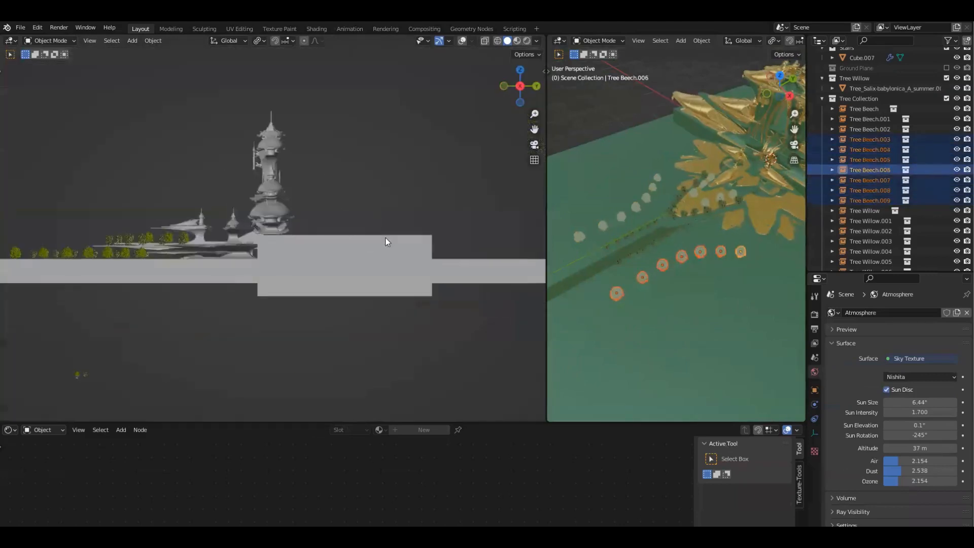
scroll(154, 243, up, 4)
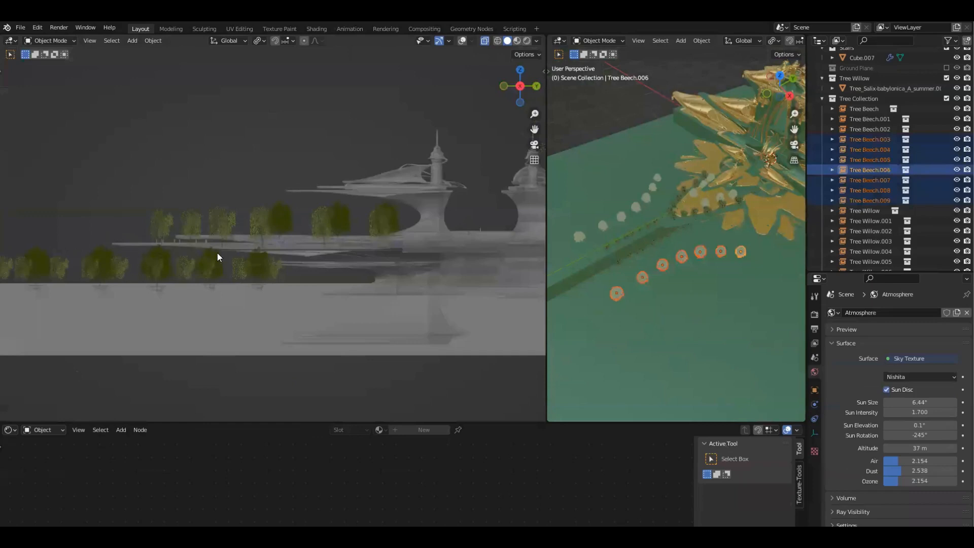
scroll(339, 250, up, 3)
key(g)
key(z)
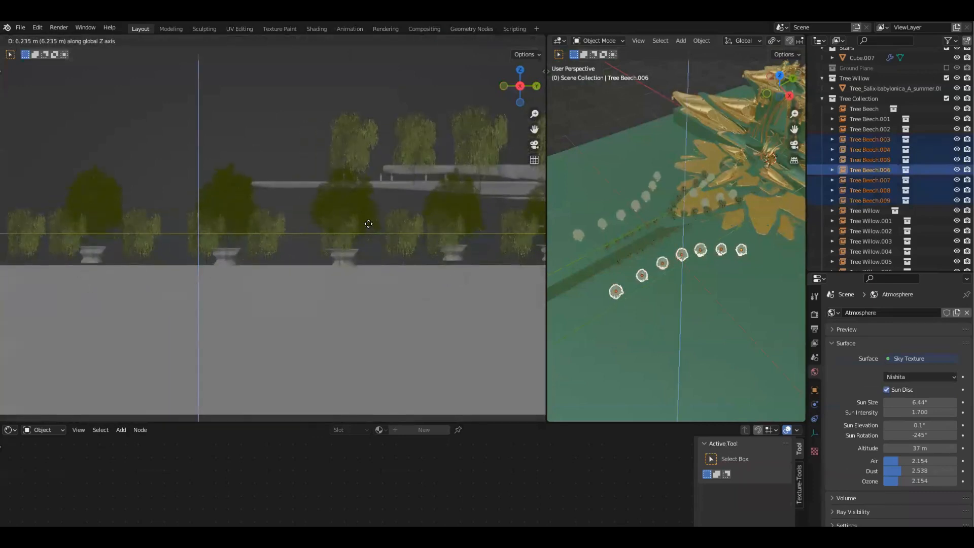
click(369, 226)
Step: Raise the three terrace beeches, Tree Beech, Tree Beech.001 and Tree Beech.002, 5.4826 m along Z onto the golden terrace
middle_drag(706, 289, 673, 209)
click(673, 210)
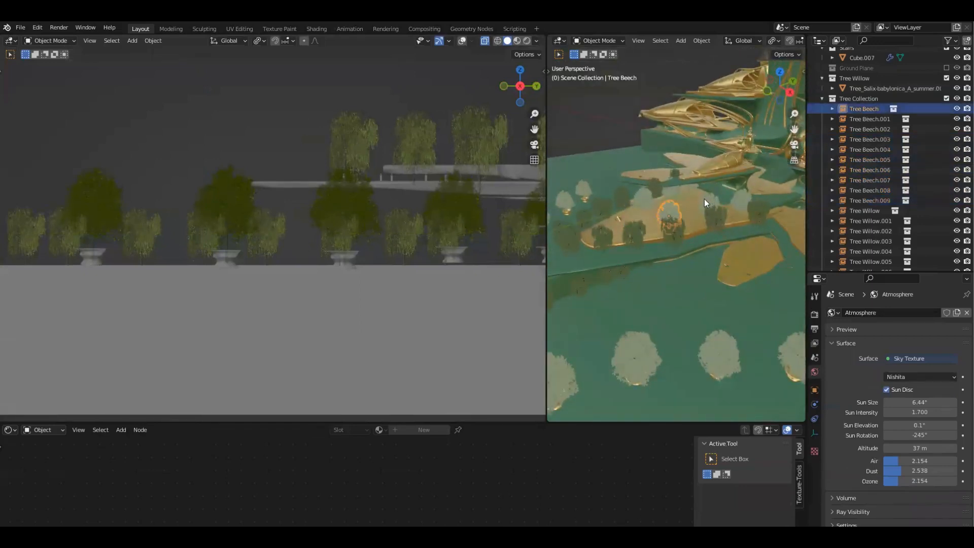
shift+click(741, 203)
shift+click(746, 202)
click(728, 209)
key(alt+shift+z)
key(alt+shift+z)
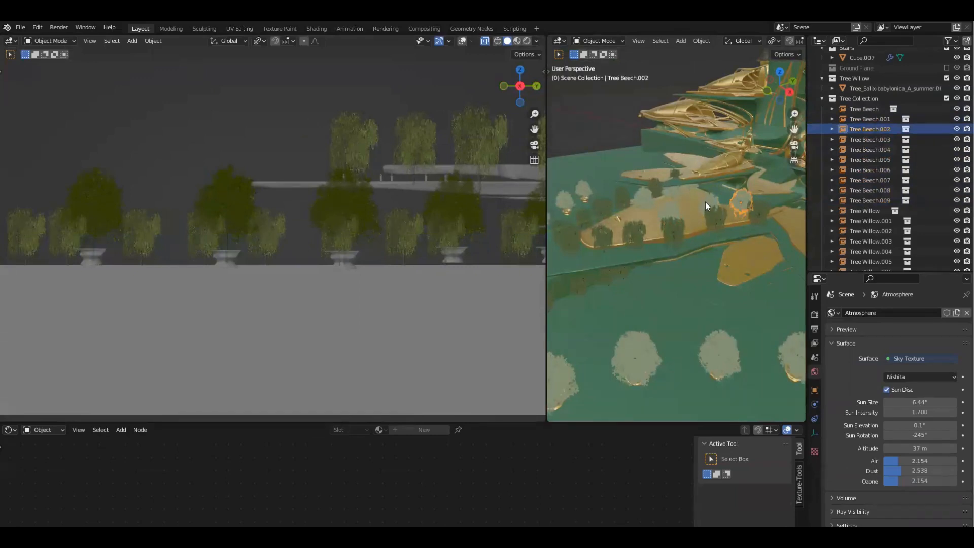
key(alt+shift+z)
key(alt+shift+z)
shift+click(696, 207)
shift+click(667, 206)
key(grave)
click(796, 287)
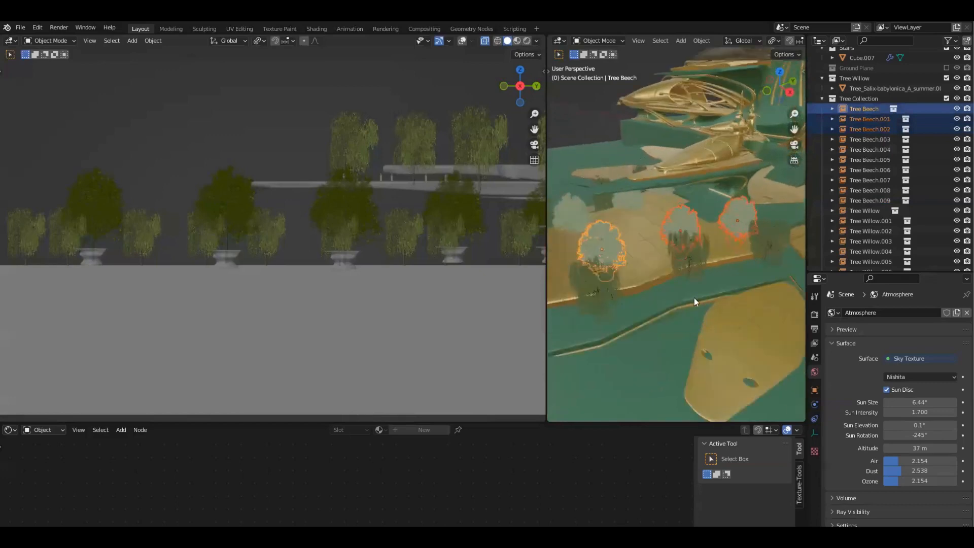
key(KP_3)
scroll(744, 261, up, 5)
key(g)
key(z)
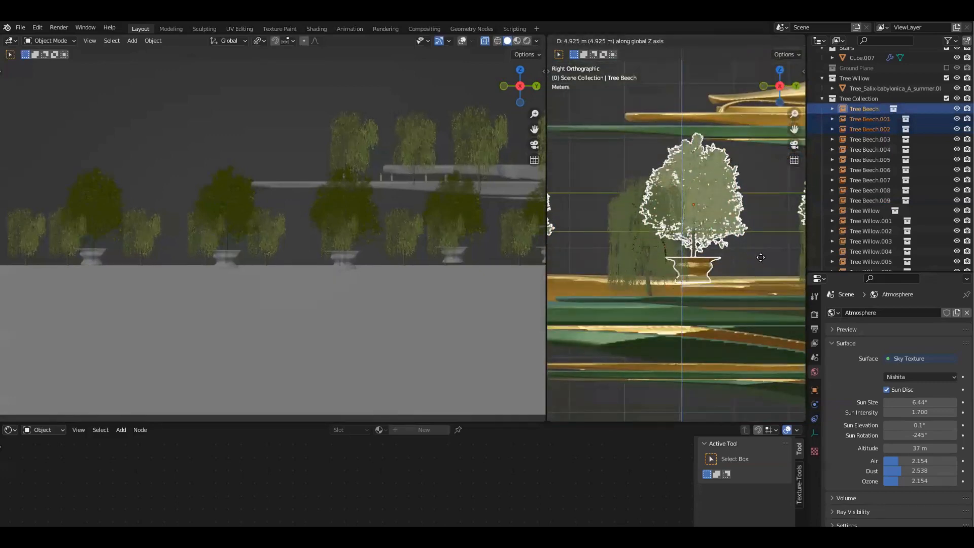
click(761, 248)
Step: Select the gold pot beneath the source beech tree and try scaling it uniformly to about 0.55
middle_drag(761, 249, 745, 269)
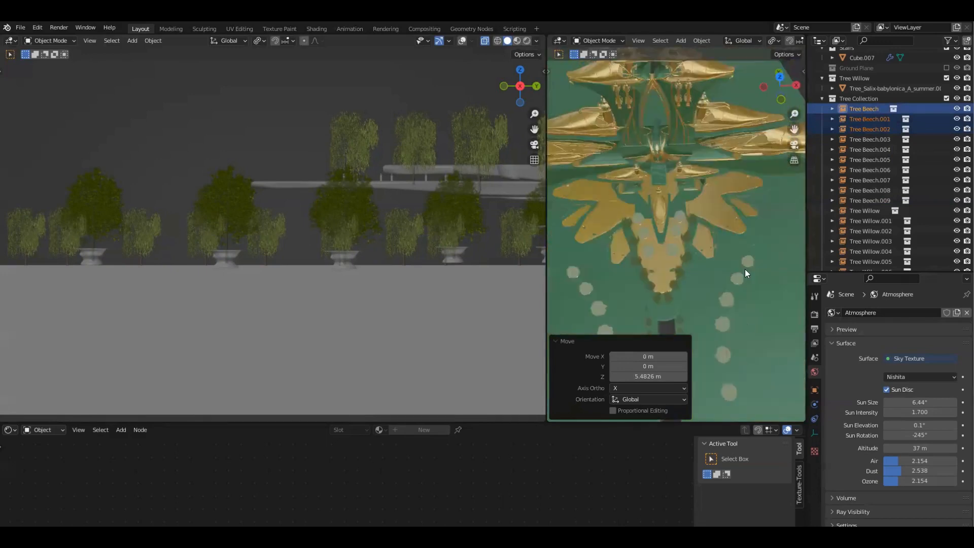
scroll(415, 238, down, 5)
key(KP_3)
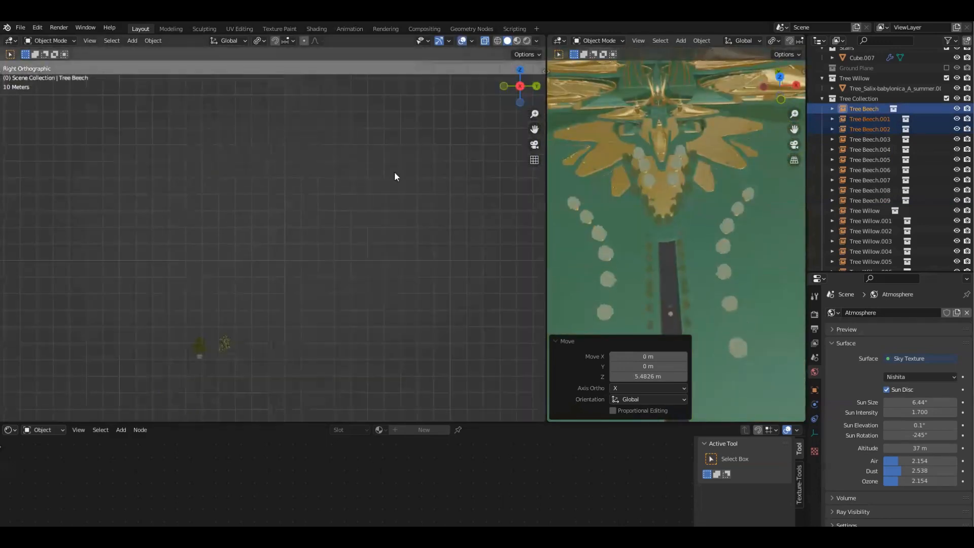
click(320, 252)
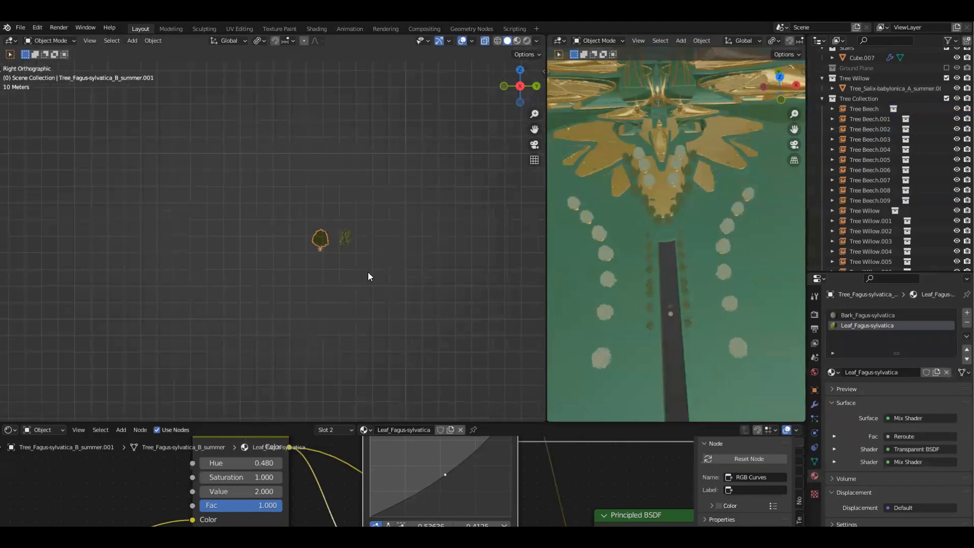
click(320, 250)
key(KP_Decimal)
key(s)
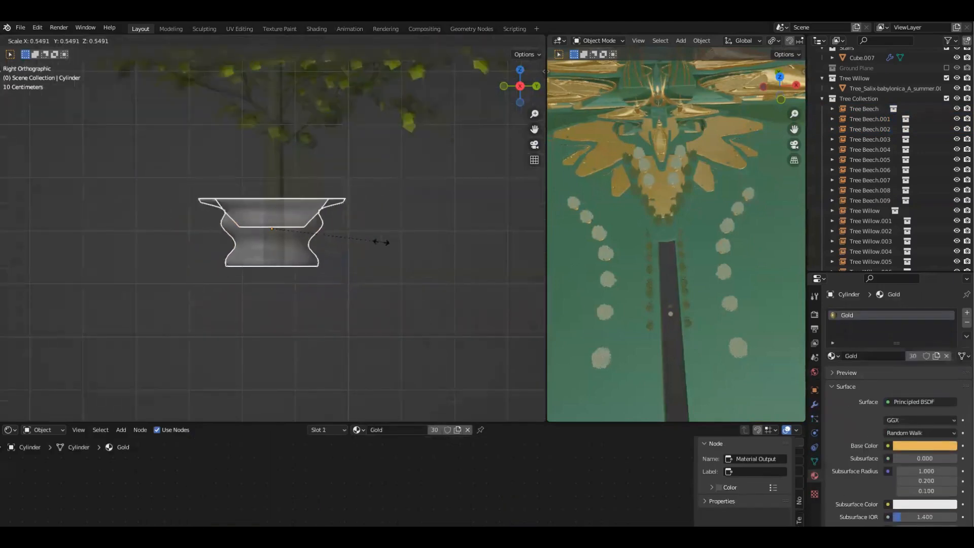
key(Escape)
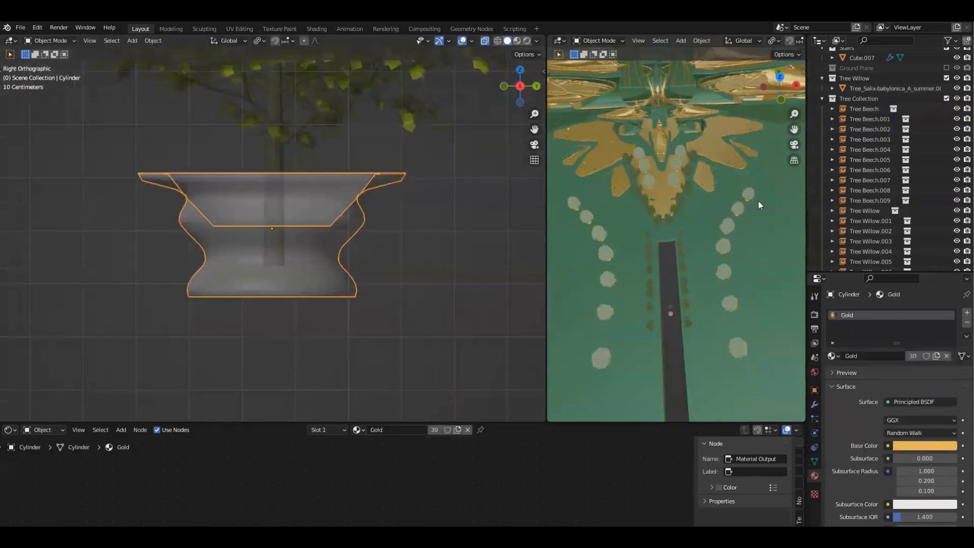
Step: Duplicate the gold pot along Y to beneath the source willow tree and move the copy into the Tree Willow collection
middle_drag(397, 218, 225, 266)
key(shift+d)
key(z)
key(y)
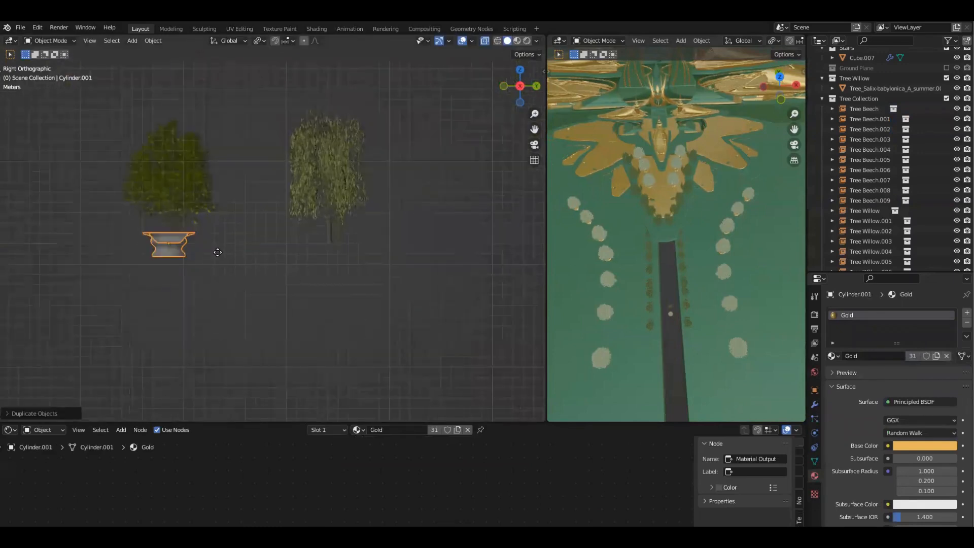
click(374, 255)
key(m)
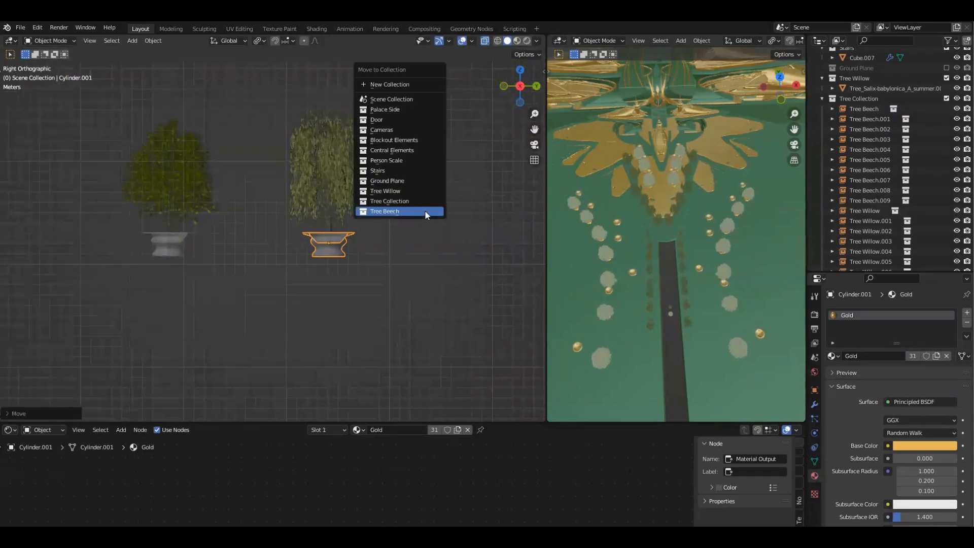
click(394, 192)
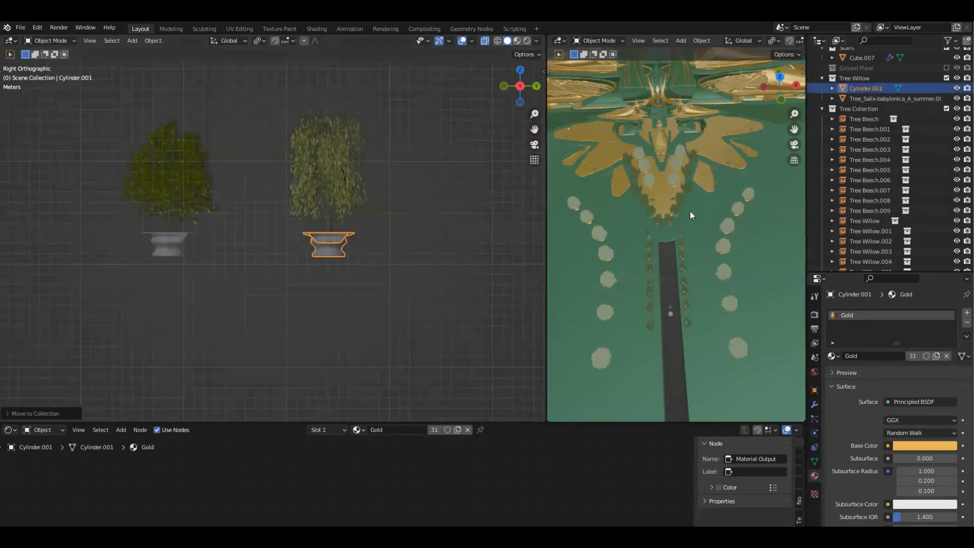
Step: Raise the row of willow trees along the central walkway 1.1931 m in Z so their pots stand on the ground
middle_drag(742, 324, 629, 232)
click(637, 237)
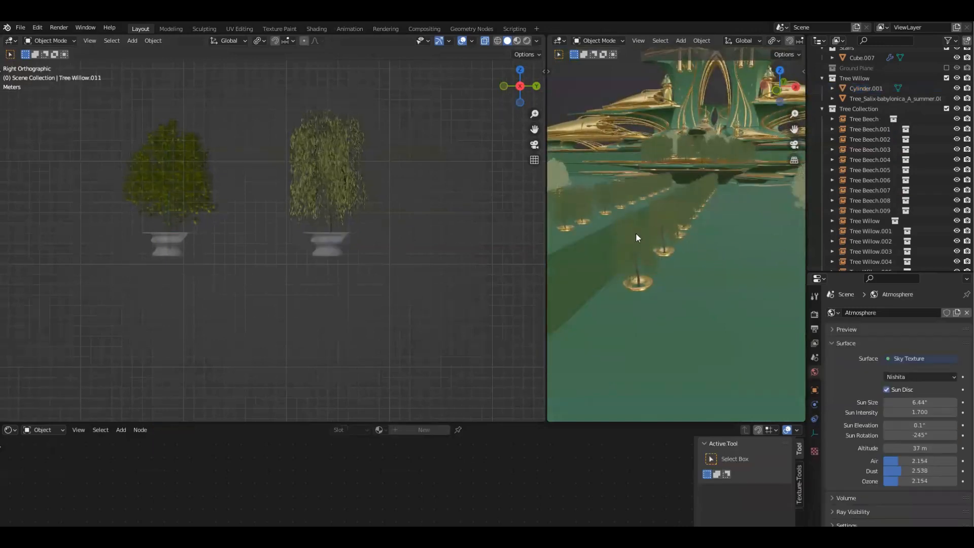
click(657, 236)
shift+click(675, 213)
shift+click(688, 202)
middle_drag(703, 192, 650, 278)
shift+click(645, 280)
shift+click(668, 247)
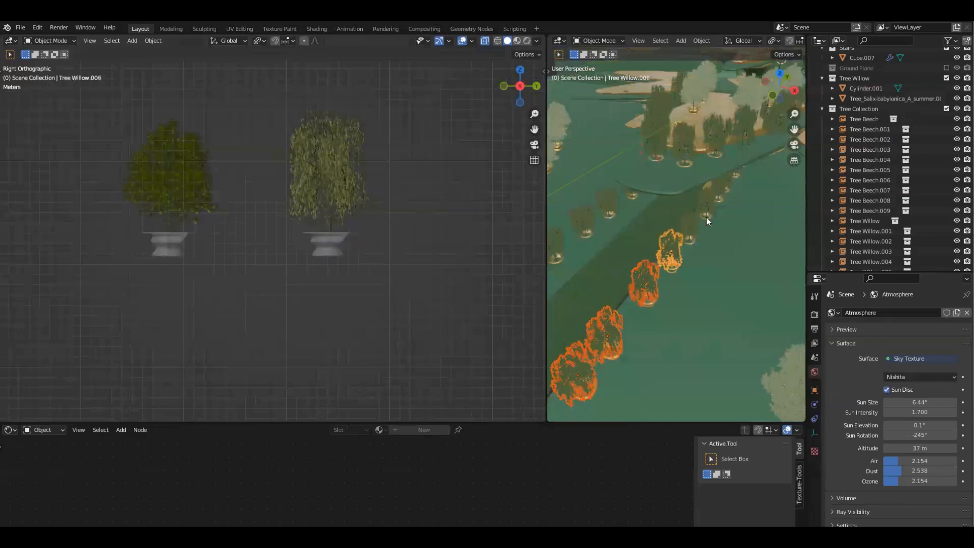
shift+click(689, 228)
shift+click(707, 208)
middle_drag(714, 215, 637, 234)
shift+click(634, 233)
shift+click(665, 221)
shift+click(731, 208)
shift+click(758, 204)
middle_drag(714, 214, 629, 330)
key(KP_3)
key(g)
key(z)
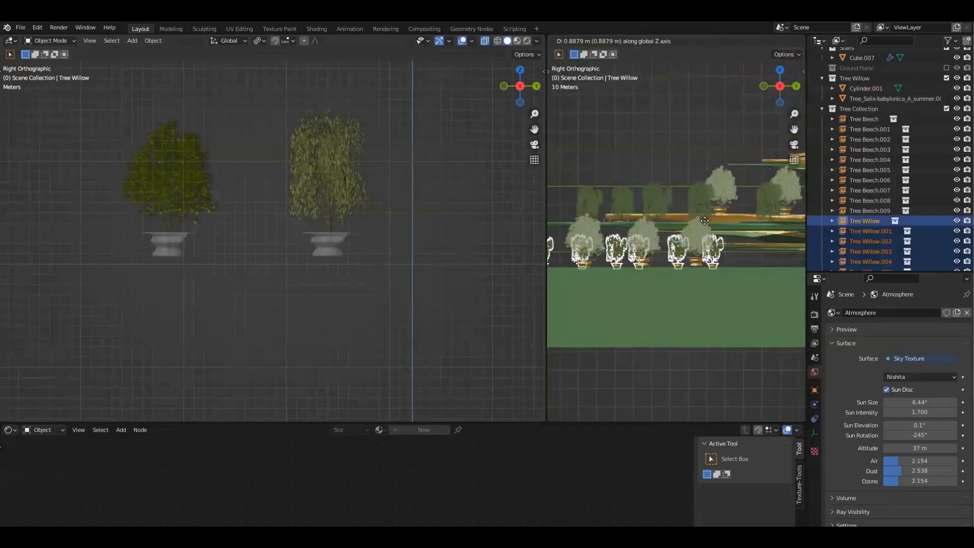
click(703, 223)
Step: Raise the willow trees along the edge of the golden terrace 4.9511 m in Z
middle_drag(702, 223, 660, 226)
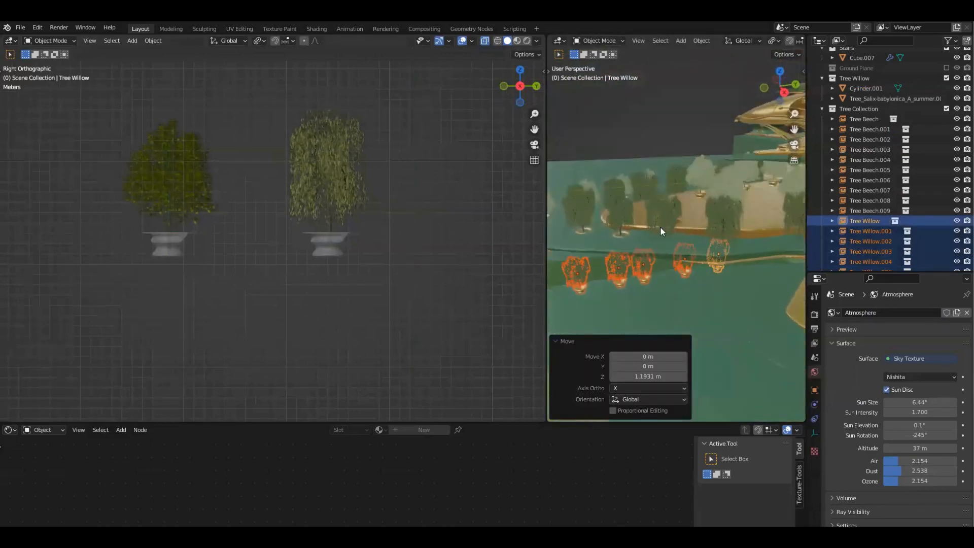
click(581, 217)
shift+click(616, 220)
shift+click(664, 221)
middle_drag(726, 222, 658, 251)
shift+click(736, 247)
shift+click(753, 235)
middle_drag(754, 234, 748, 236)
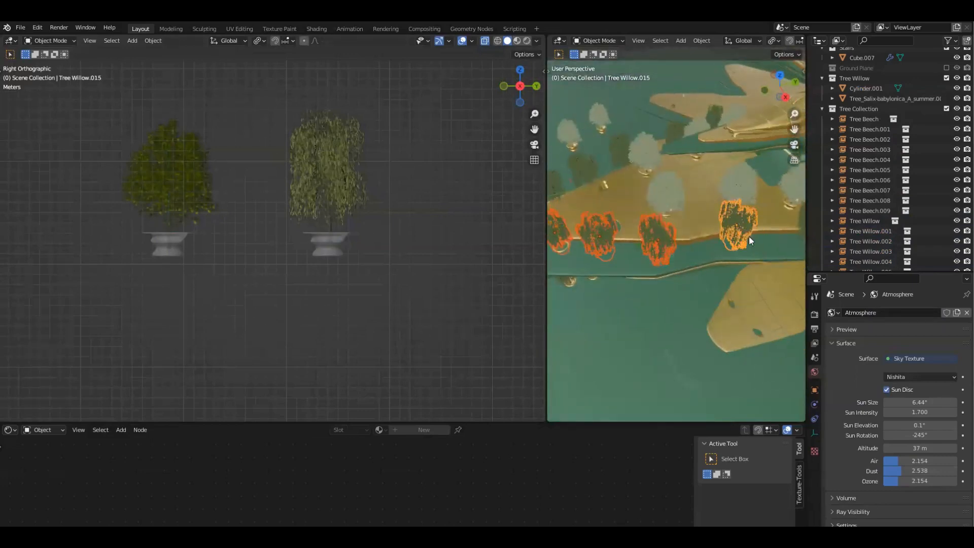
scroll(750, 237, down, 2)
key(KP_3)
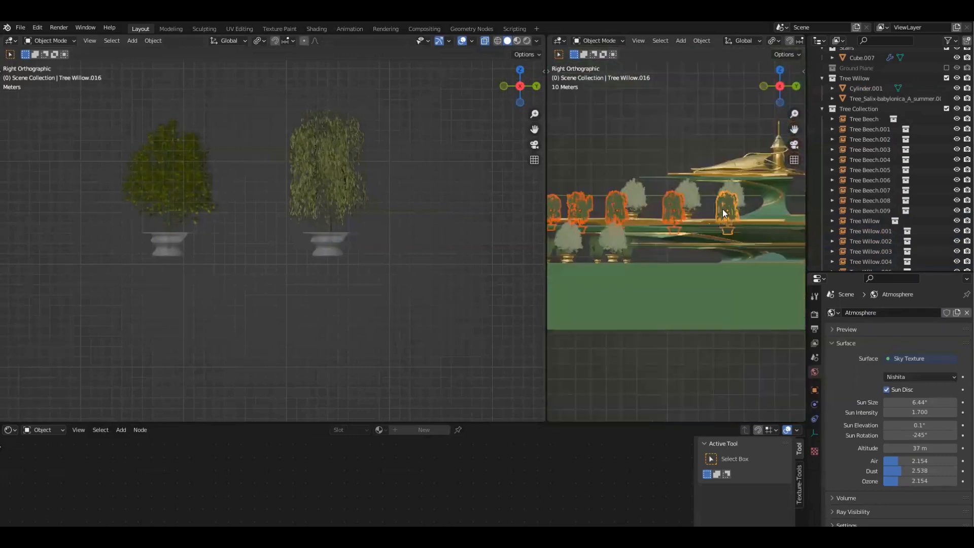
key(shift+d)
key(z)
click(662, 259)
Step: Show the scene through the camera in Rendered shading and examine the potted trees in front of the palace
middle_drag(662, 259, 756, 269)
scroll(685, 249, down, 7)
key(alt+shift+z)
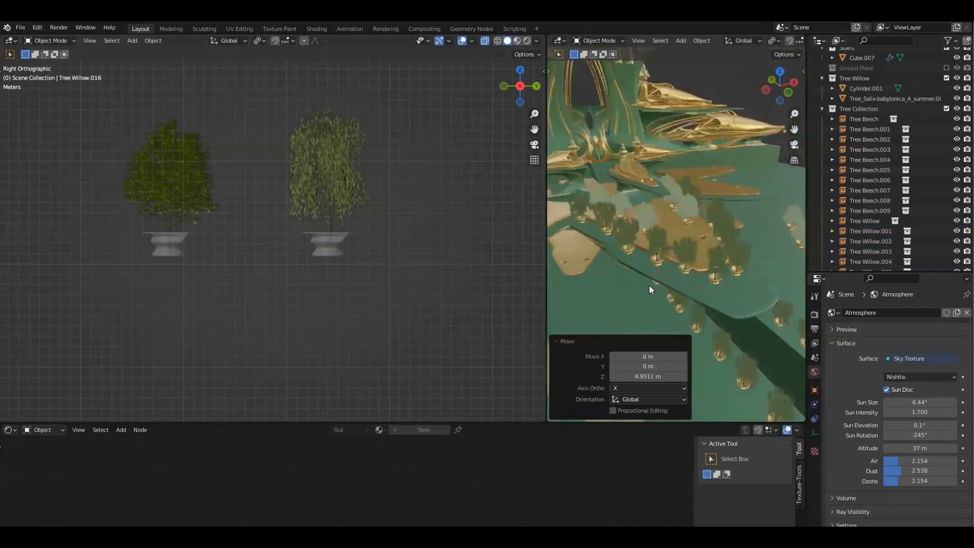
scroll(532, 157, down, 1)
key(KP_0)
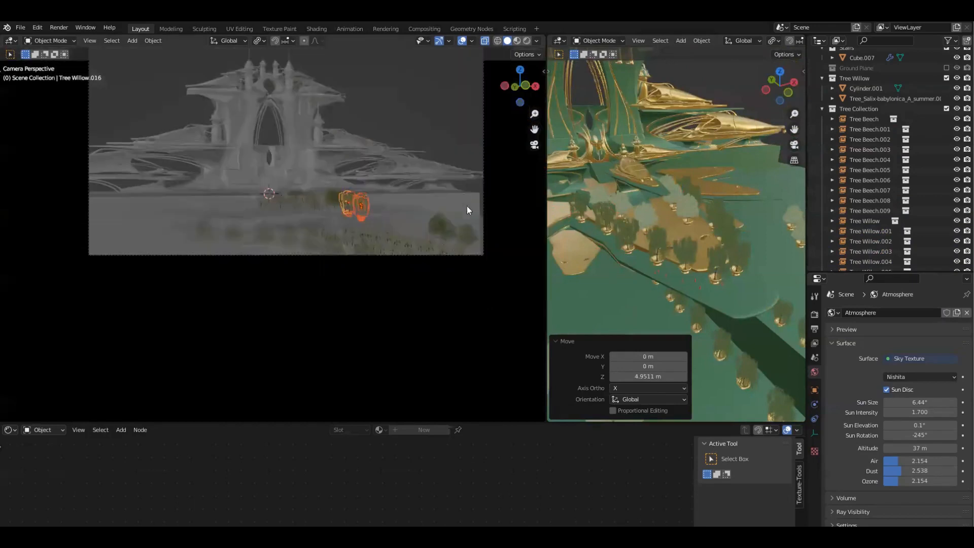
scroll(376, 208, up, 6)
key(z)
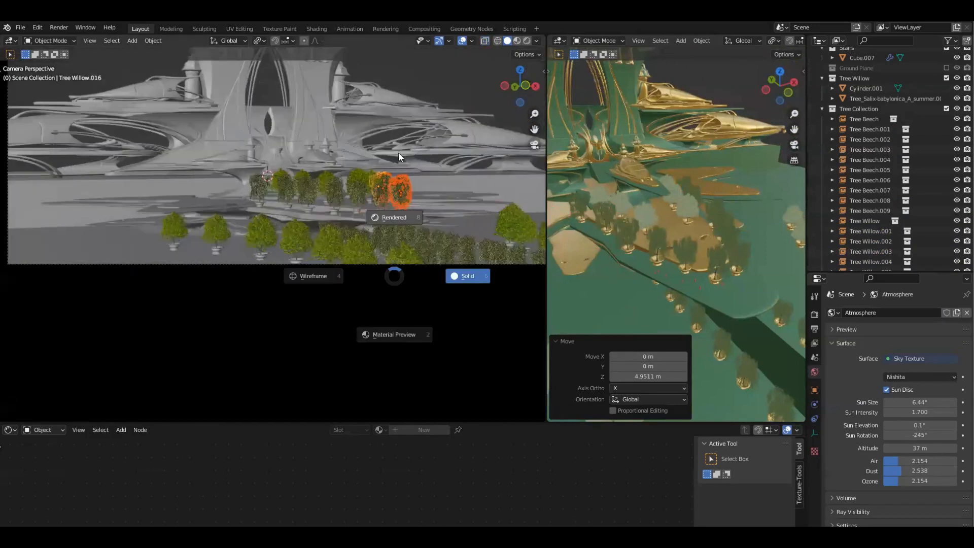
click(399, 156)
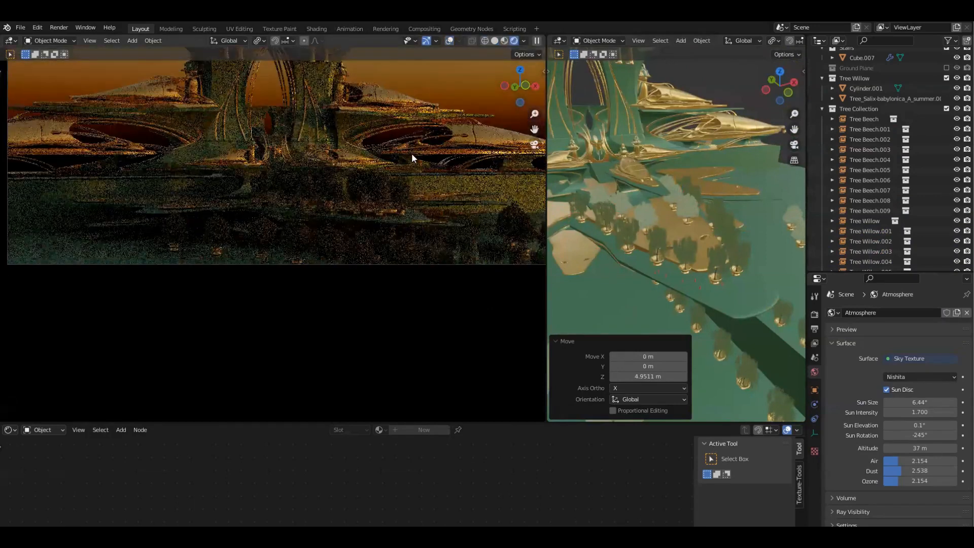
shift+middle_drag(429, 123, 428, 157)
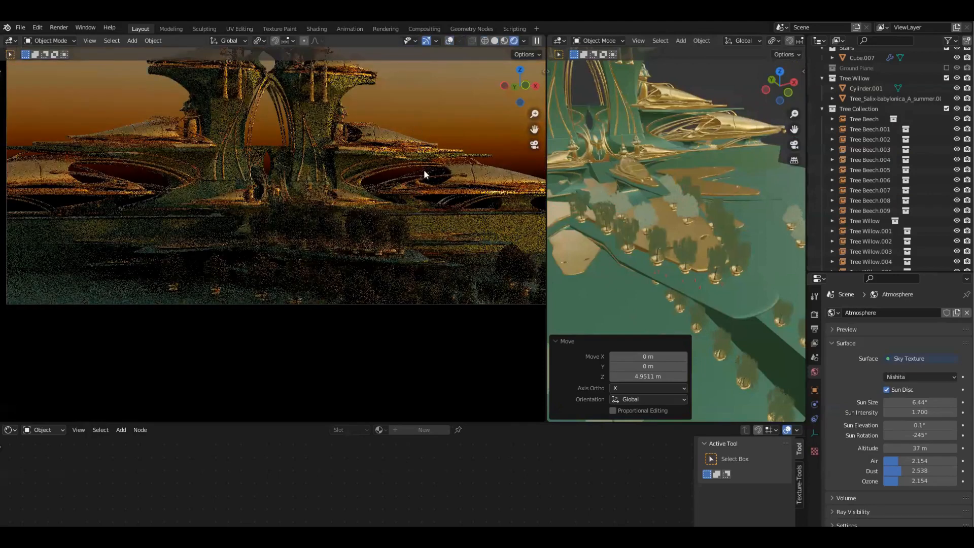
scroll(690, 264, down, 4)
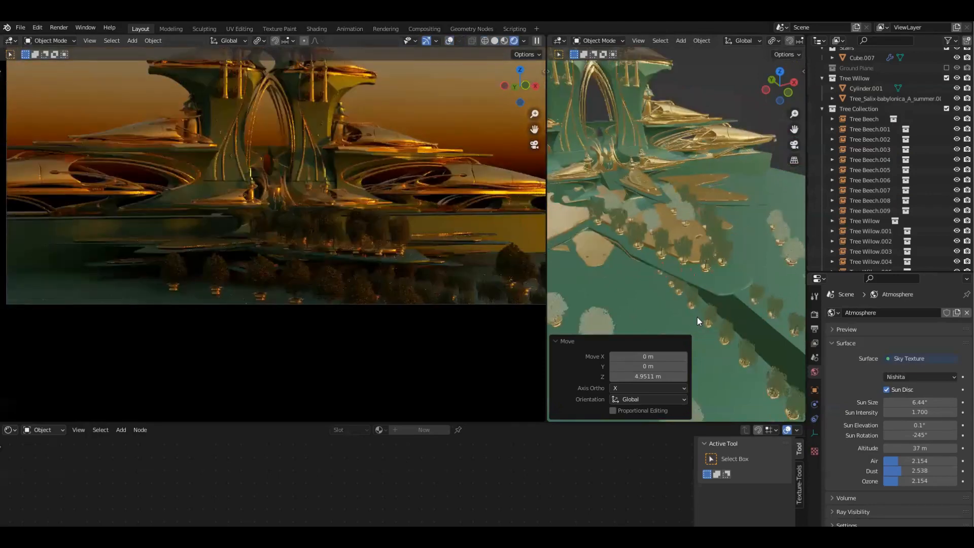
scroll(278, 299, up, 3)
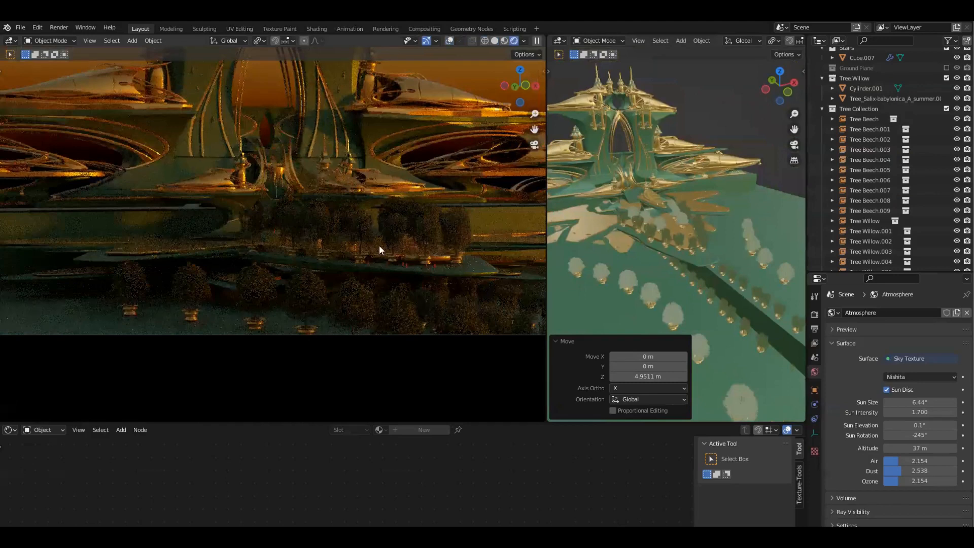
scroll(379, 245, down, 3)
Step: Scale both gold pots beneath the source beech and willow trees to 0.811 about their individual origins
mouse_move(680, 296)
middle_down()
mouse_move(681, 256)
mouse_move(660, 303)
mouse_move(758, 300)
middle_up()
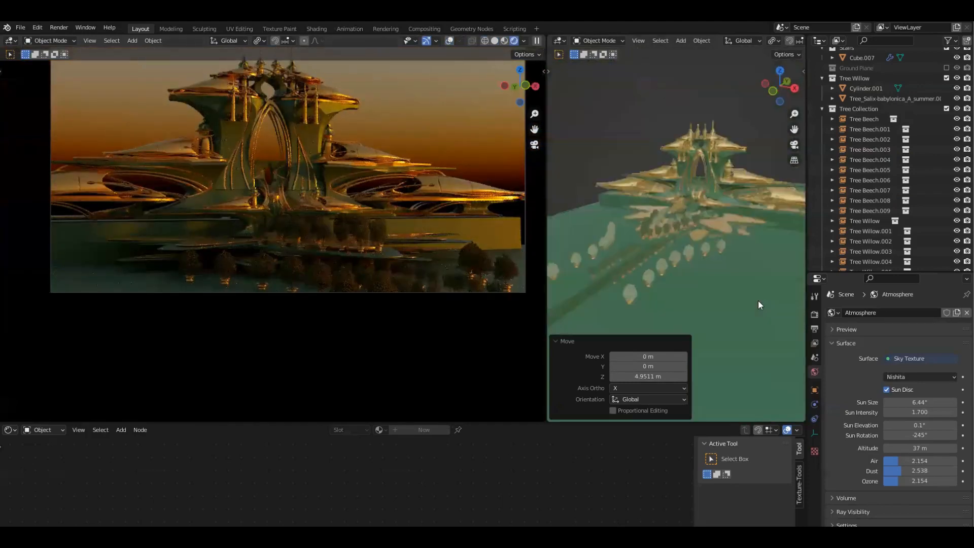
click(795, 87)
scroll(754, 249, up, 5)
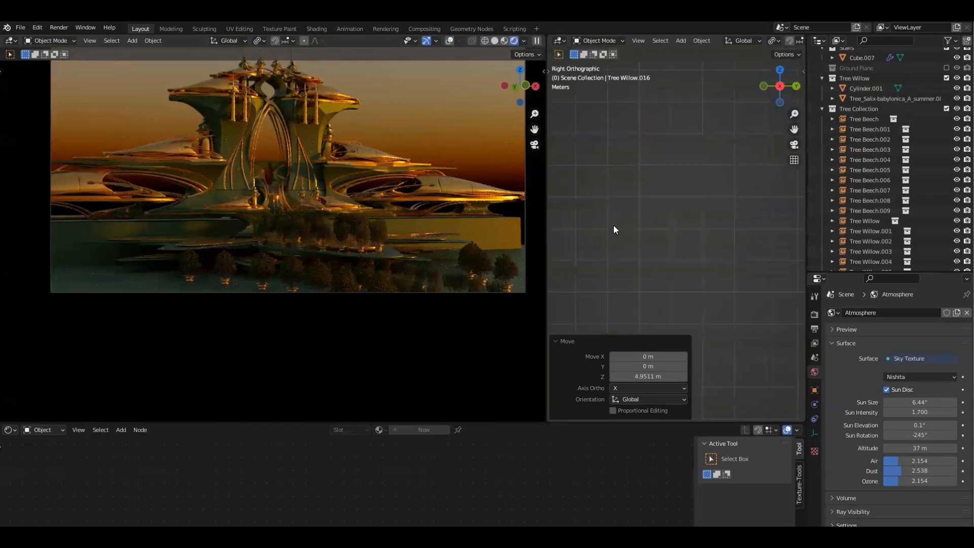
scroll(613, 230, down, 5)
scroll(753, 300, up, 4)
click(695, 294)
click(583, 289)
key(period)
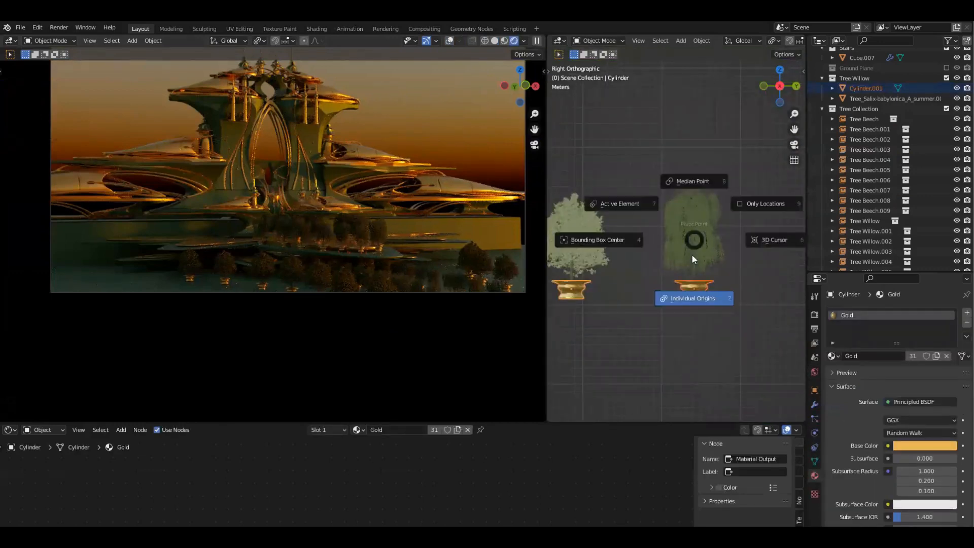
click(693, 300)
key(s)
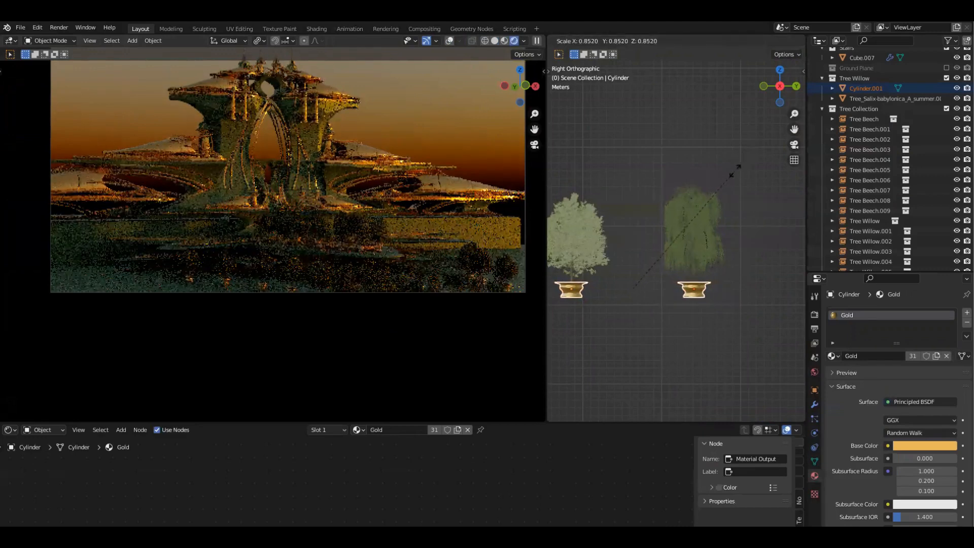
click(720, 182)
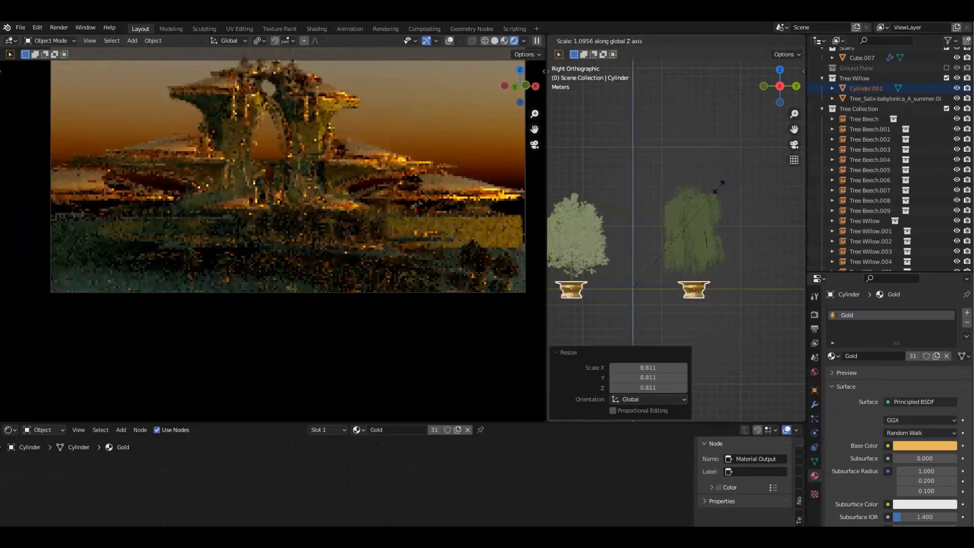
Step: Stretch both gold pots along Z by a factor of about 1.1 and raise them 0.45172 m
key(z)
click(719, 180)
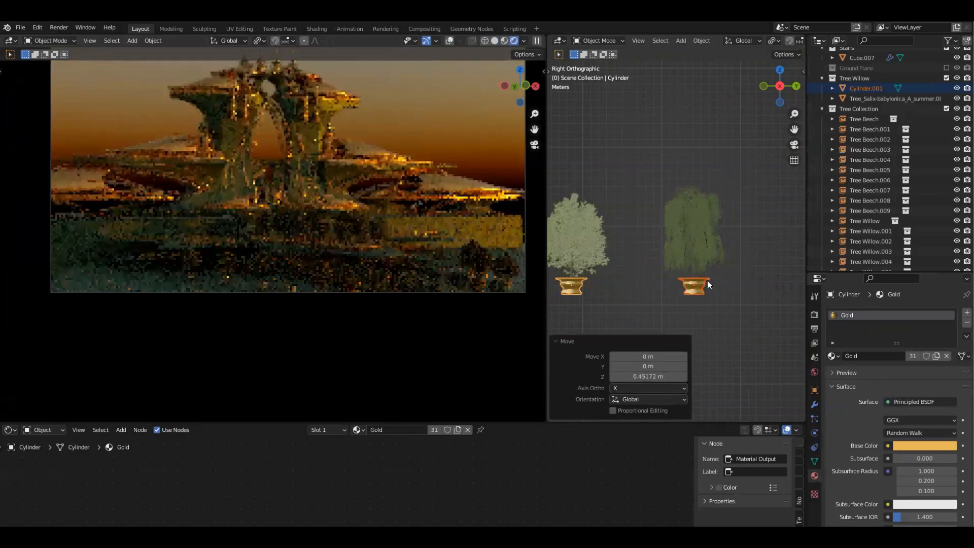
key(ctrl+z)
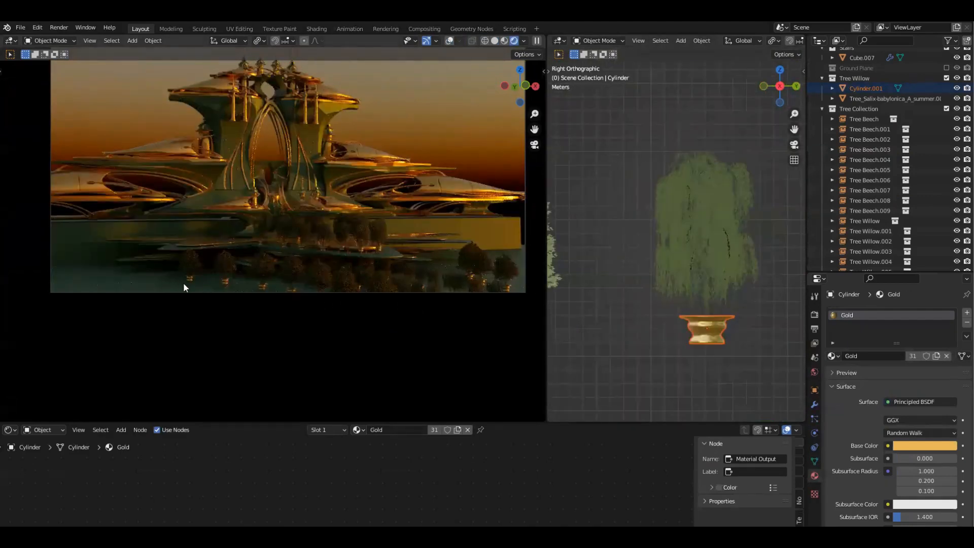
Step: Inspect the potted trees in the camera render and lower both source pots 1.4385 m in Z
scroll(376, 226, up, 3)
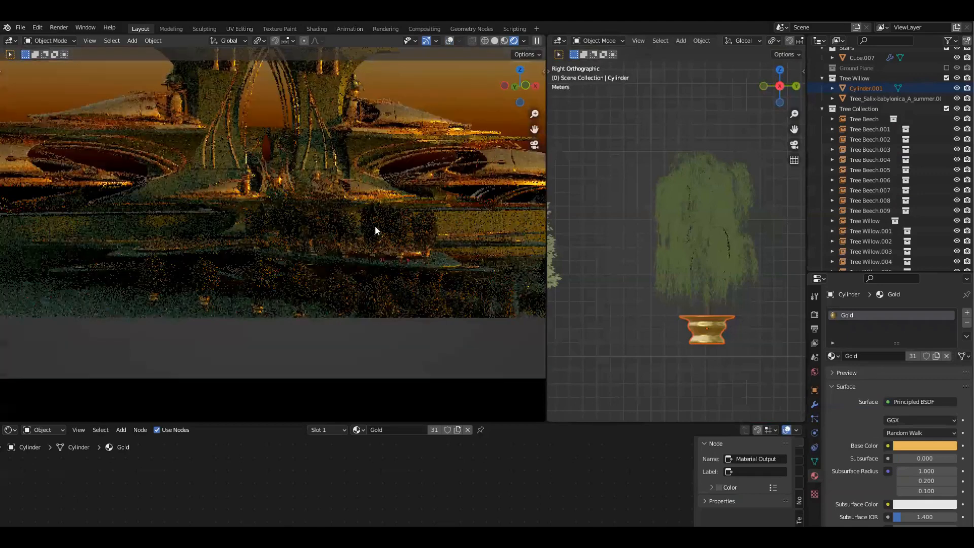
shift+middle_drag(455, 244, 475, 202)
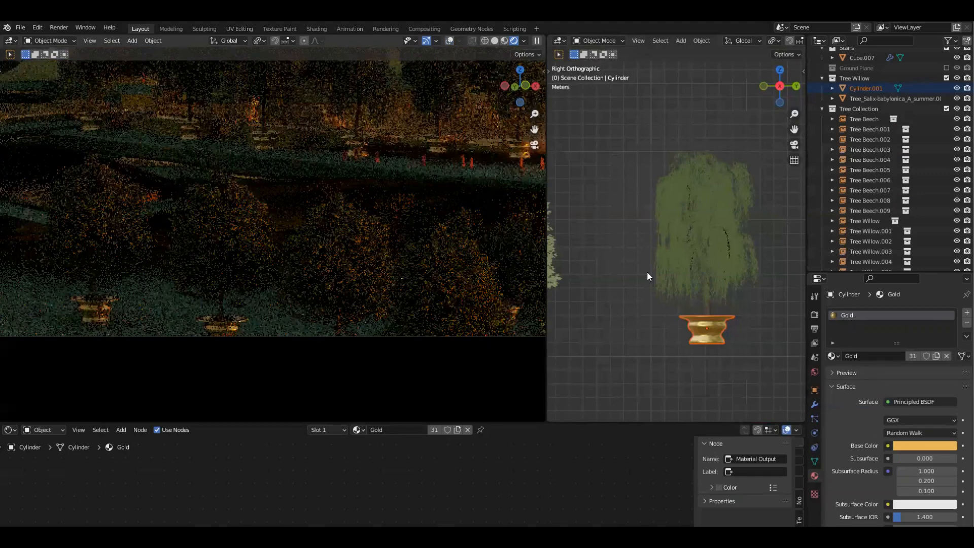
scroll(647, 277, down, 1)
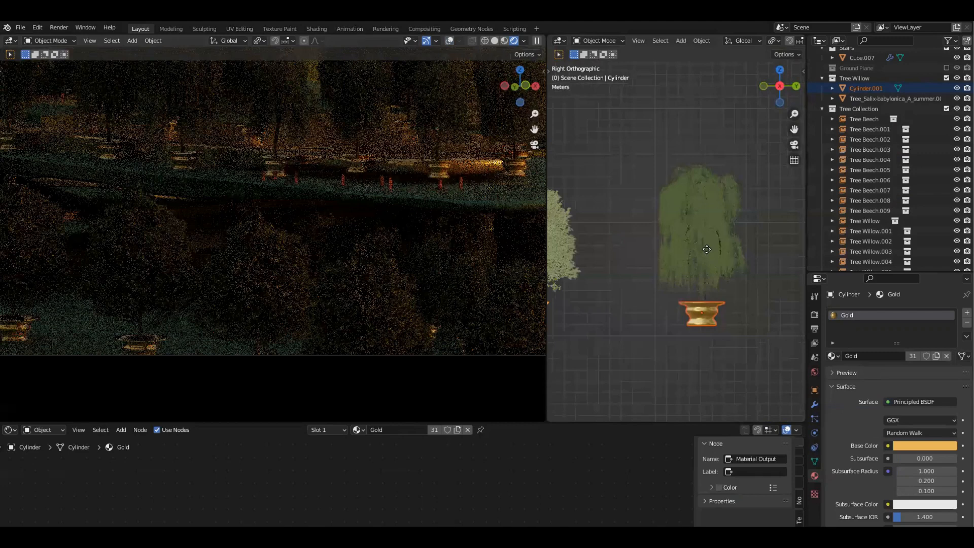
shift+middle_drag(707, 249, 705, 254)
key(g)
key(z)
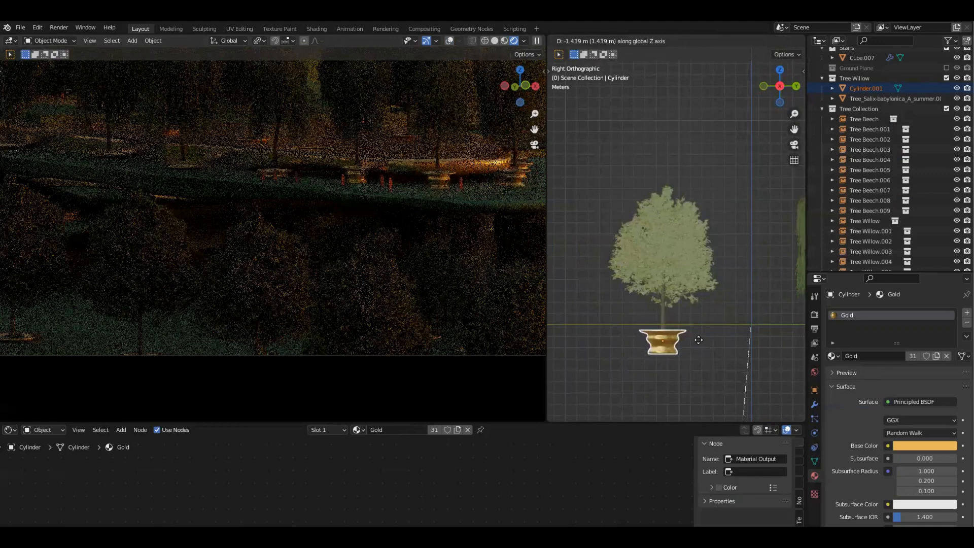
click(699, 340)
Step: Scale both gold pots by 1.152 along Z only
scroll(686, 311, down, 2)
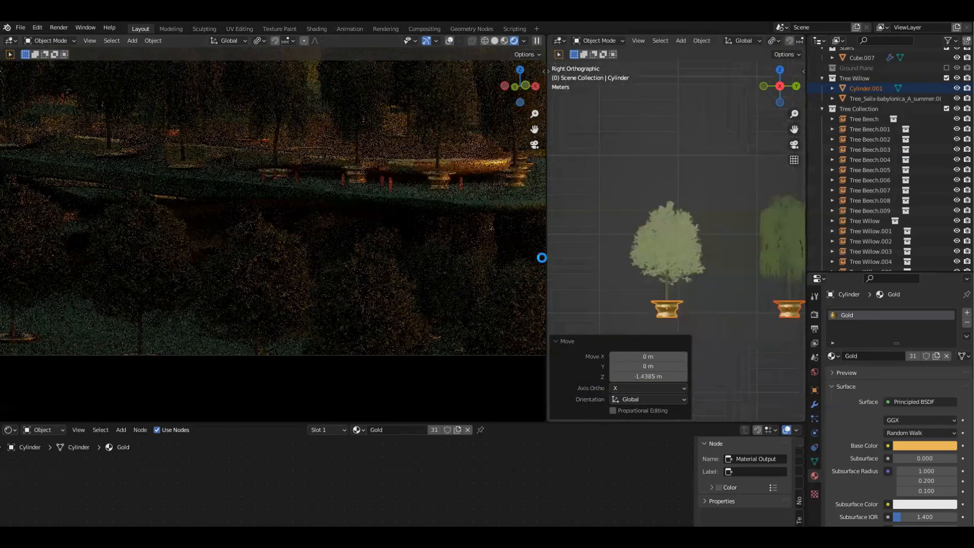
key(s)
key(z)
click(516, 240)
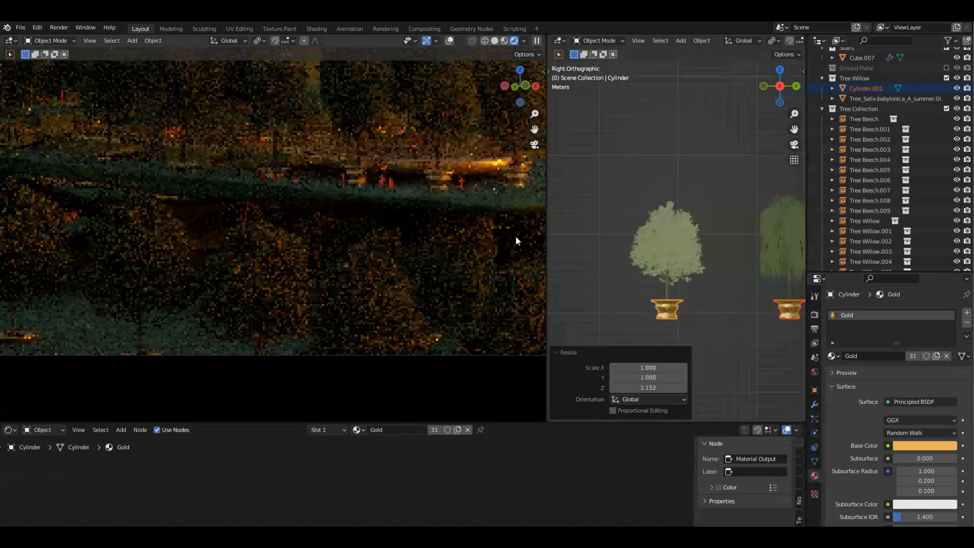
Step: Raise both source pots toward their tree trunks by 0.64532 m and a further 0.51627 m in Z
scroll(430, 288, down, 1)
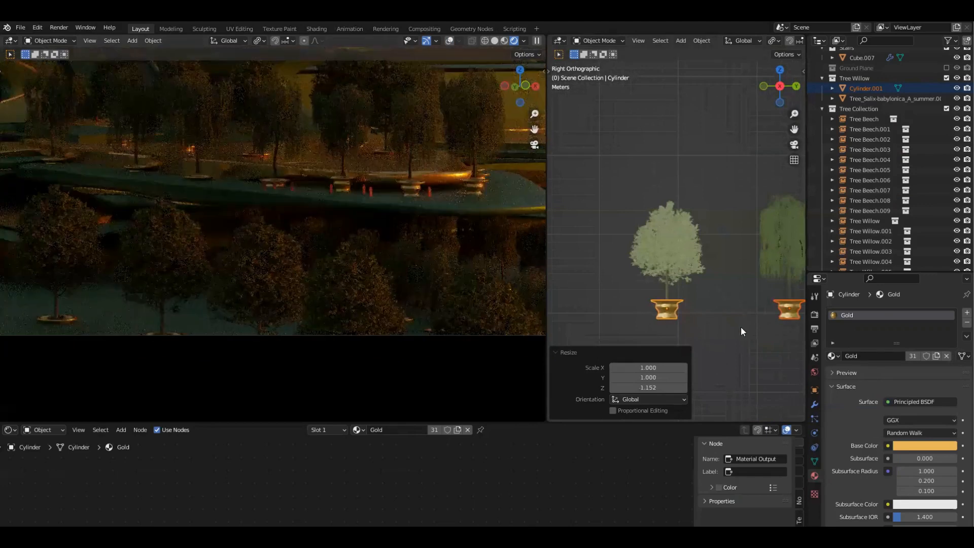
shift+middle_drag(741, 328, 735, 312)
key(g)
key(z)
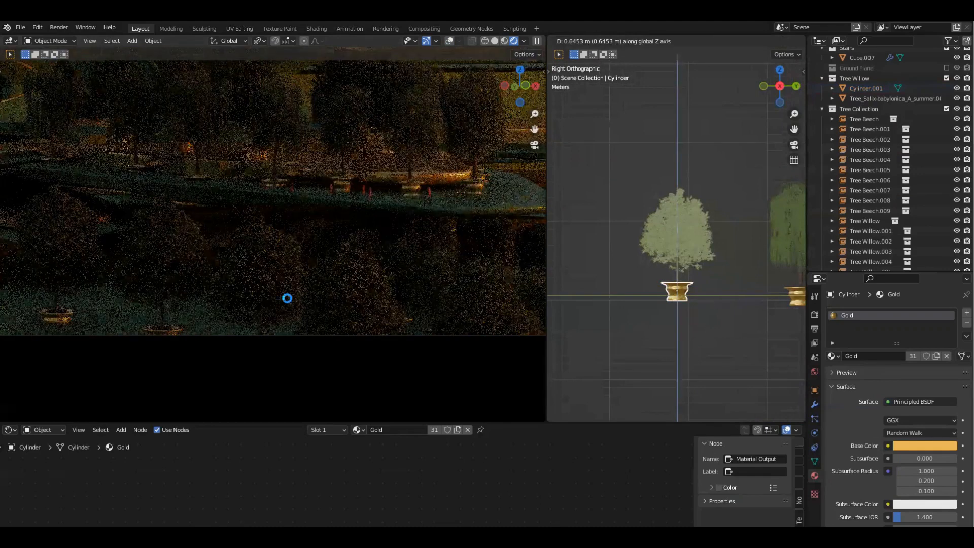
click(760, 302)
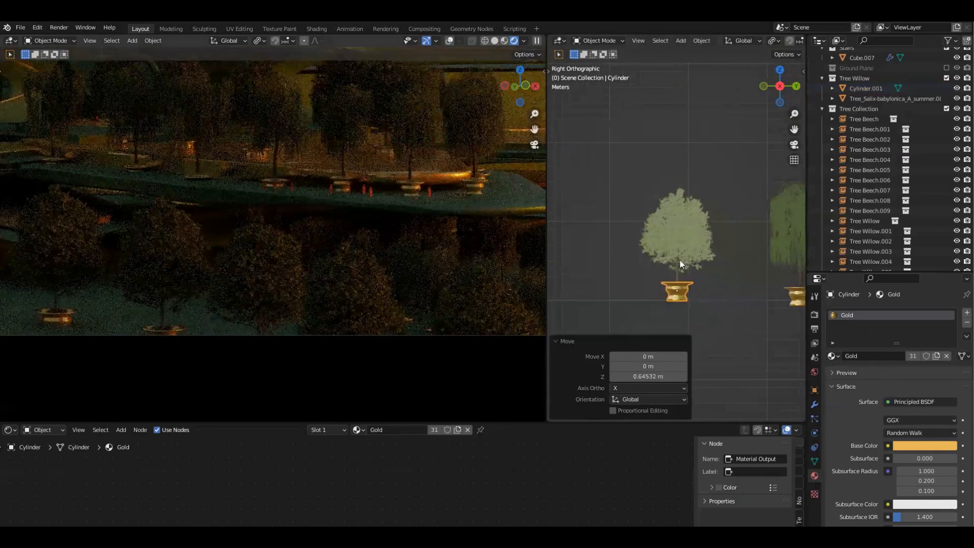
key(g)
key(z)
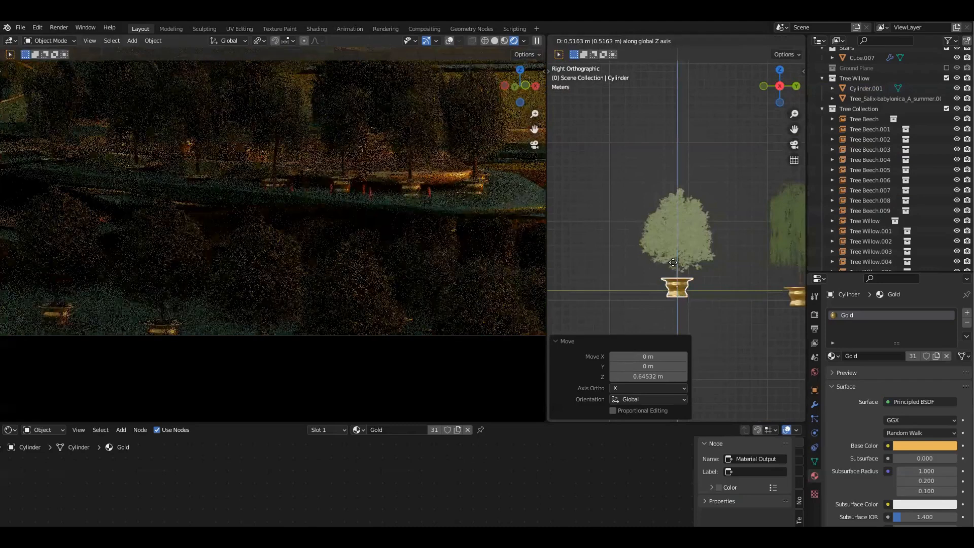
click(384, 244)
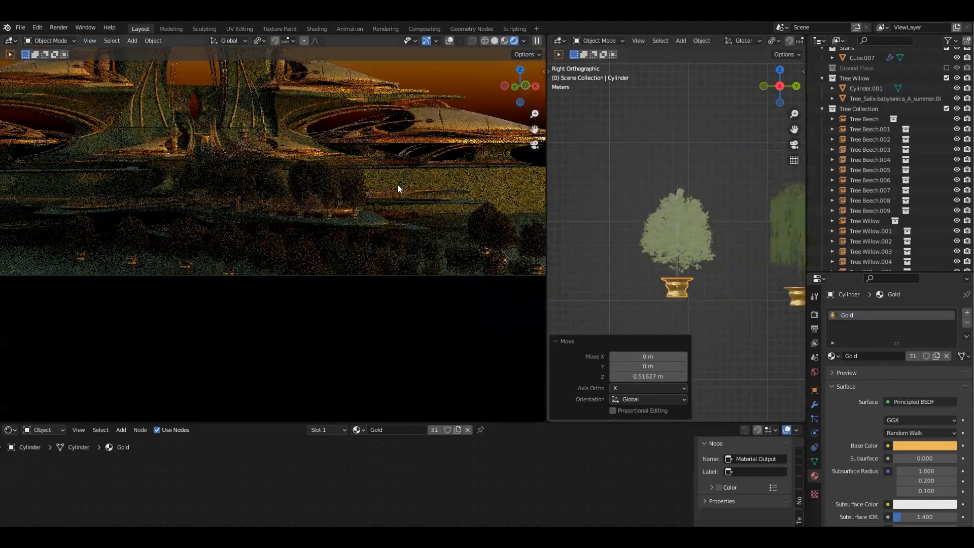
Step: Reposition the beech tree at the palace end of the curved row east of the walkway (Tree Beech.006)
middle_drag(727, 168, 729, 284)
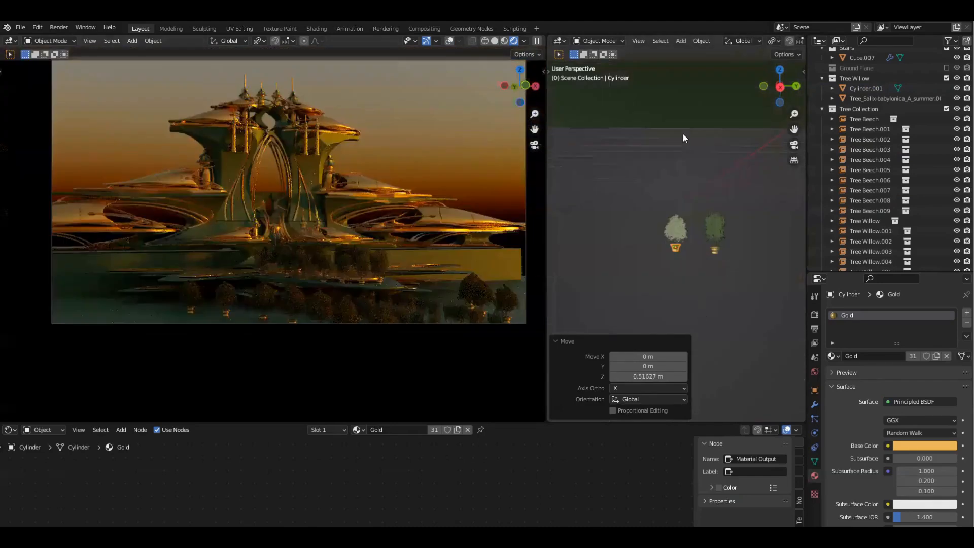
key(KP_7)
scroll(683, 167, down, 8)
scroll(701, 223, up, 6)
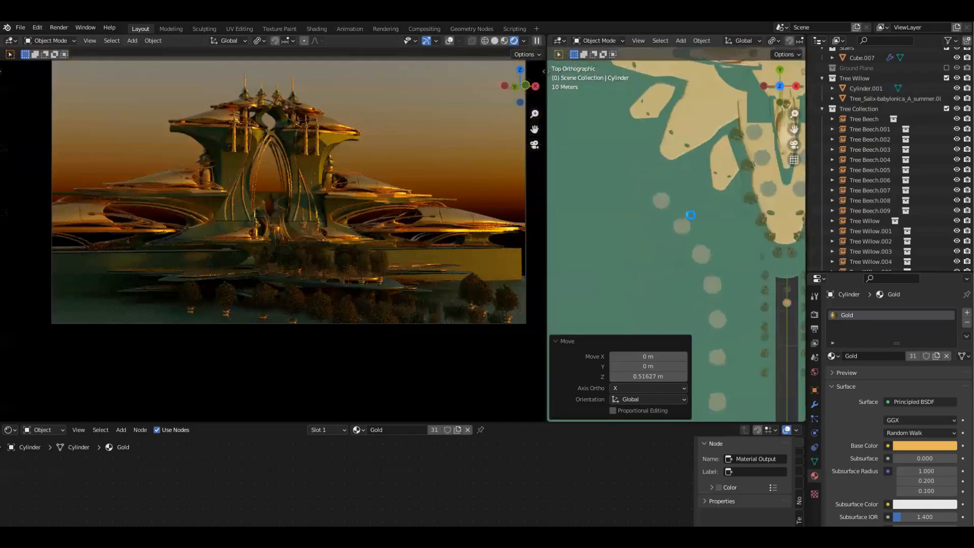
shift+middle_drag(579, 235, 761, 255)
click(749, 233)
key(KP_Decimal)
key(g)
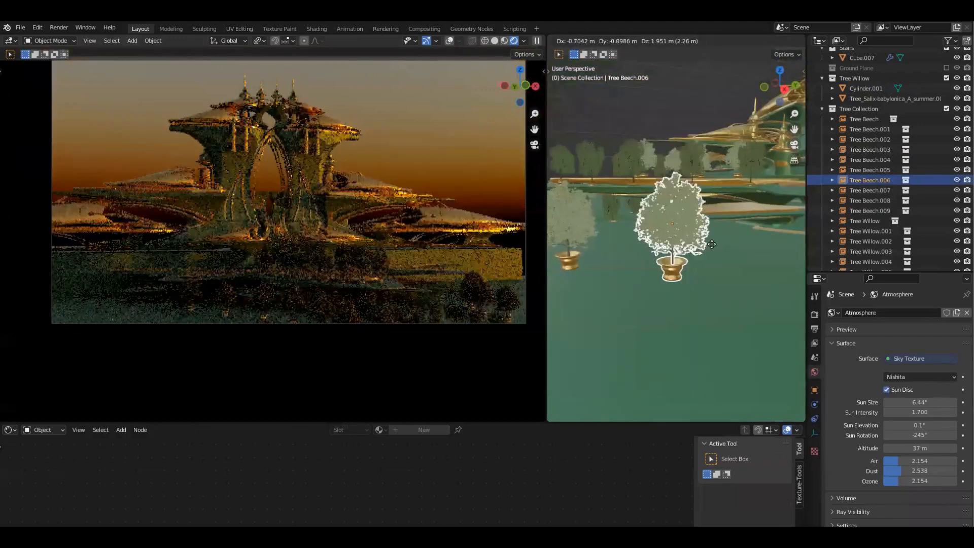
click(724, 263)
Step: Show the palace grounds in top view and widen the modelling viewport to fit both tree rows
key(grave)
click(653, 165)
scroll(681, 186, down, 4)
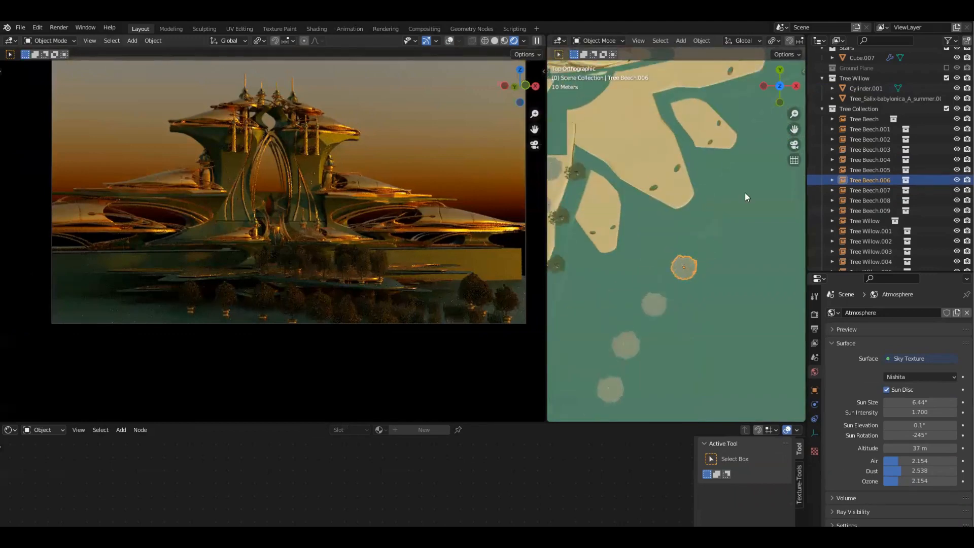
shift+middle_drag(703, 242, 676, 262)
scroll(653, 240, down, 2)
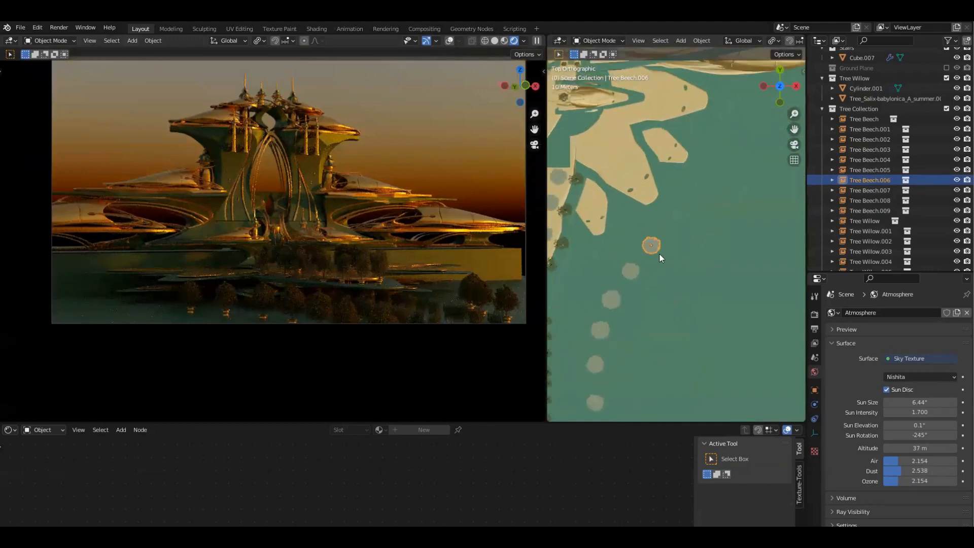
scroll(723, 233, down, 7)
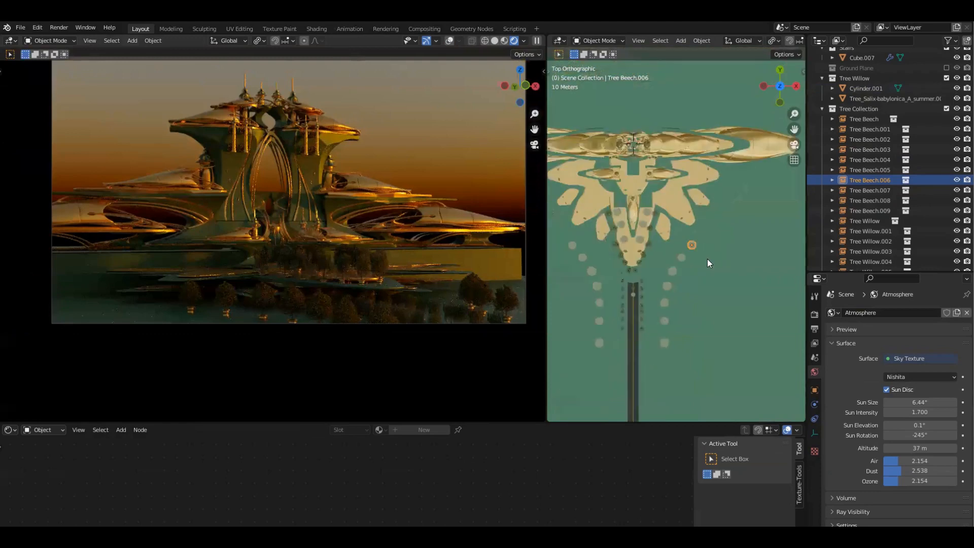
drag(546, 331, 402, 316)
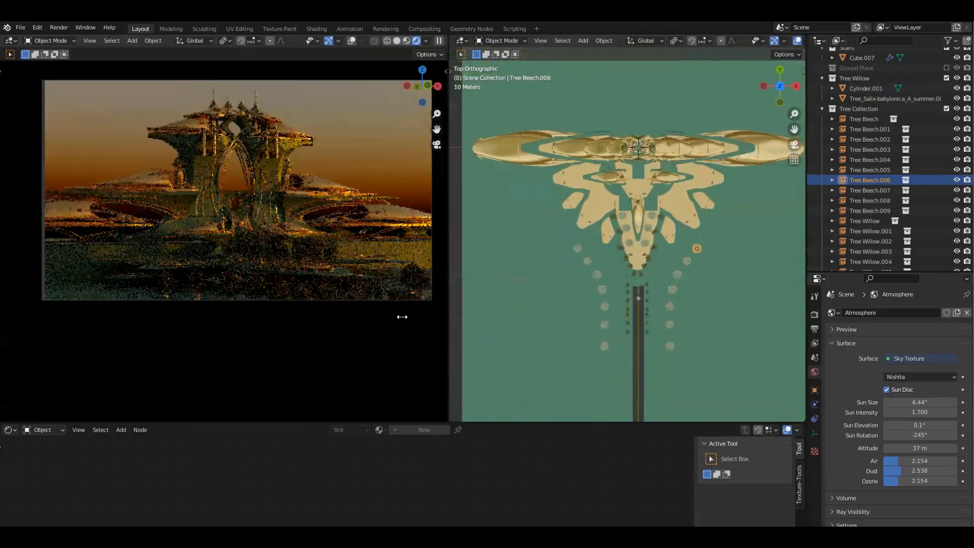
scroll(653, 260, up, 3)
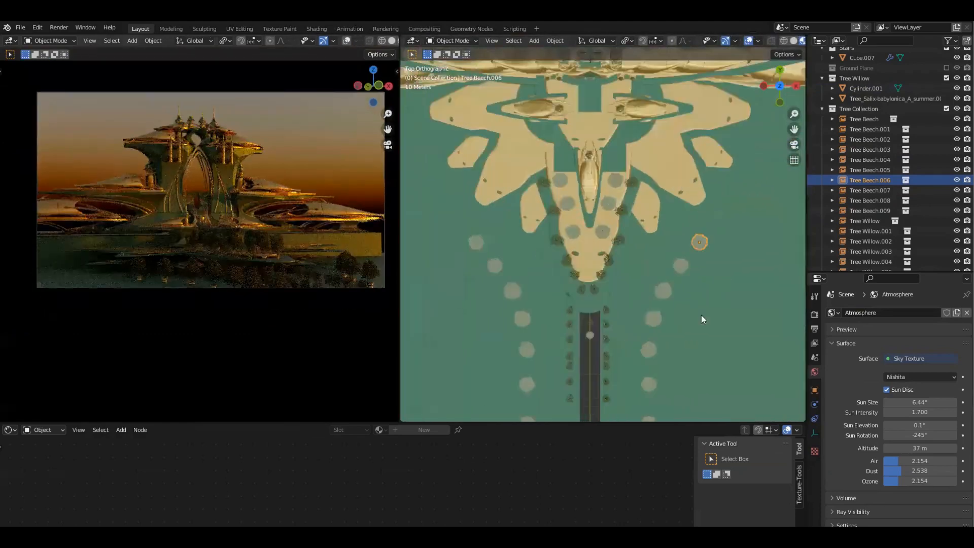
Step: Examine the tree rows, walkway and golden terraces in front of the palace from several perspective angles
key(KP_5)
middle_drag(719, 247, 732, 363)
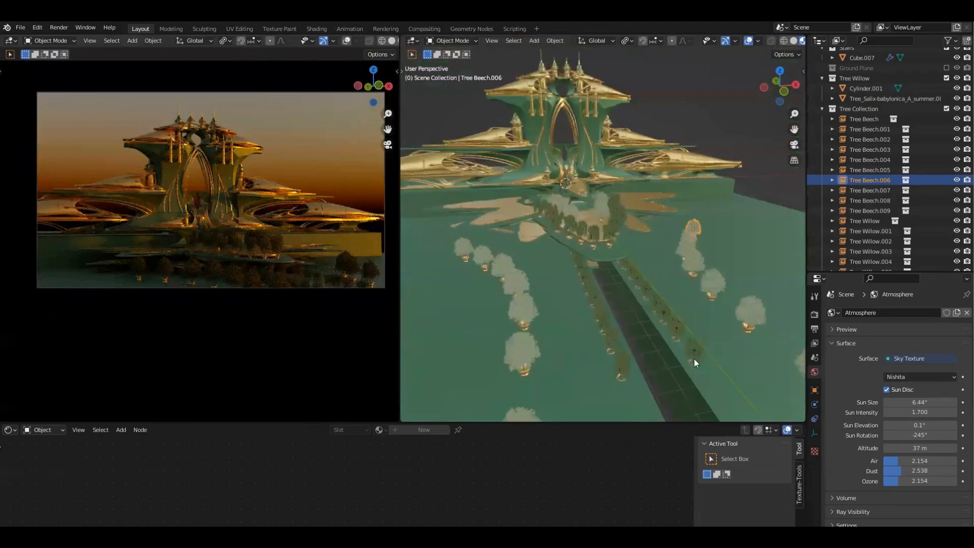
middle_drag(611, 269, 548, 365)
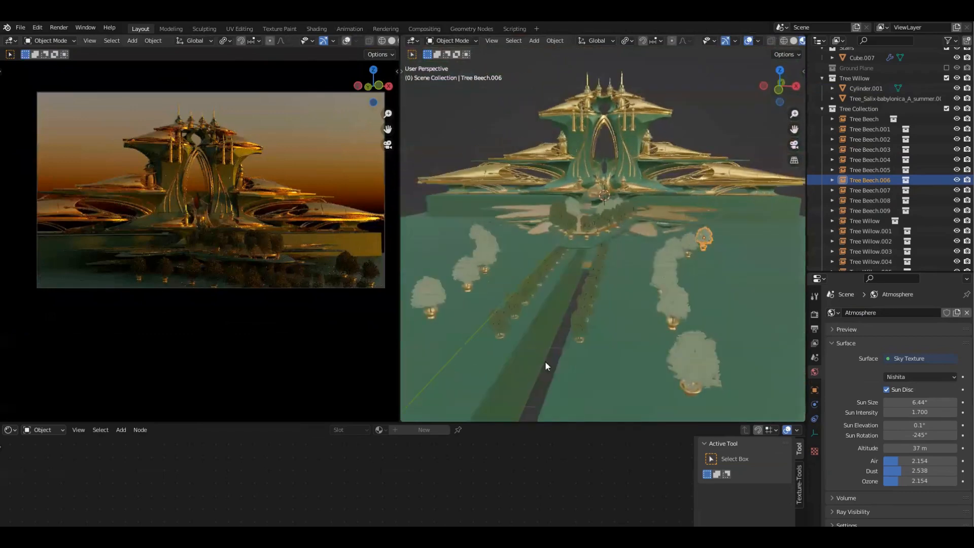
mouse_move(666, 246)
middle_down()
mouse_move(644, 285)
mouse_move(622, 267)
mouse_move(671, 254)
middle_up()
middle_drag(763, 219, 744, 299)
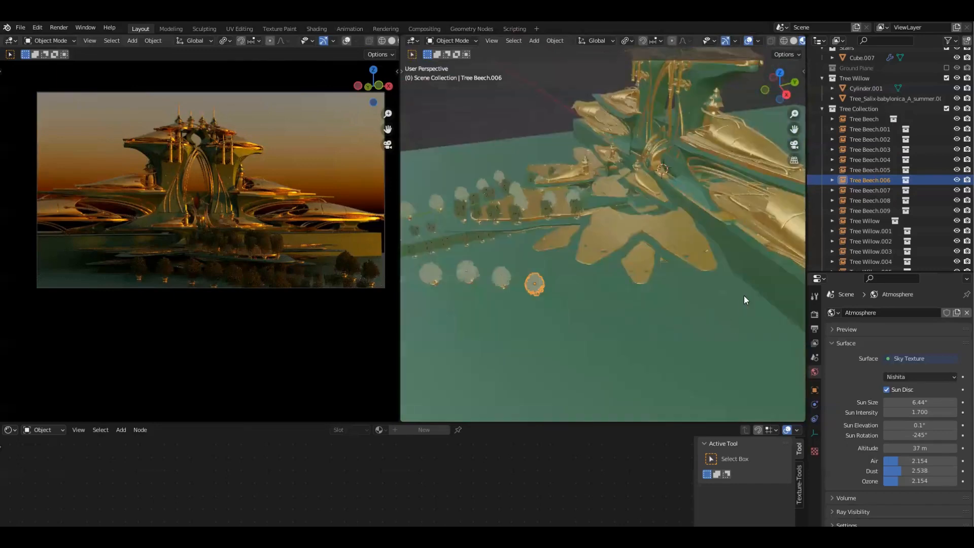
middle_drag(655, 240, 678, 193)
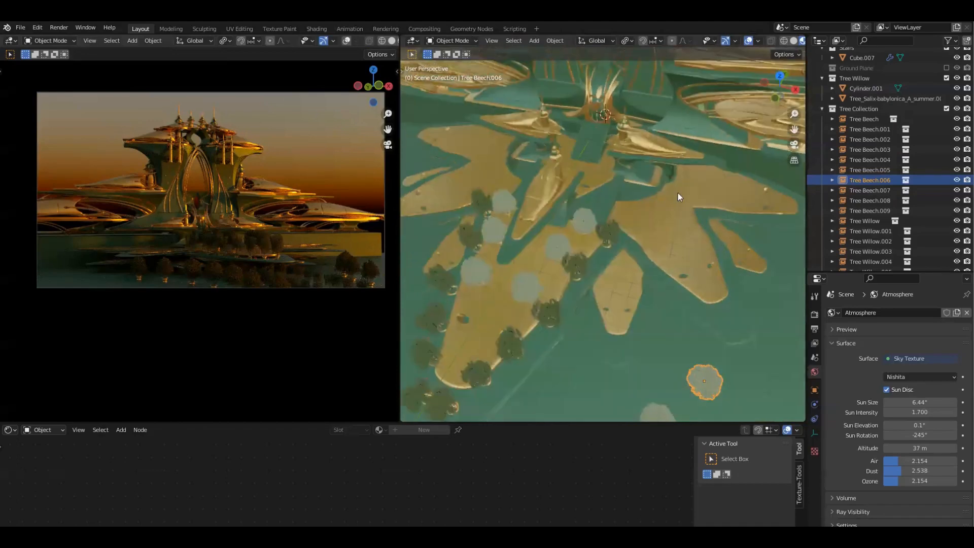
Step: Move the sloped slab surrounding the entrance stairs (Cube.008) into the Stairs collection
click(595, 141)
key(KP_Decimal)
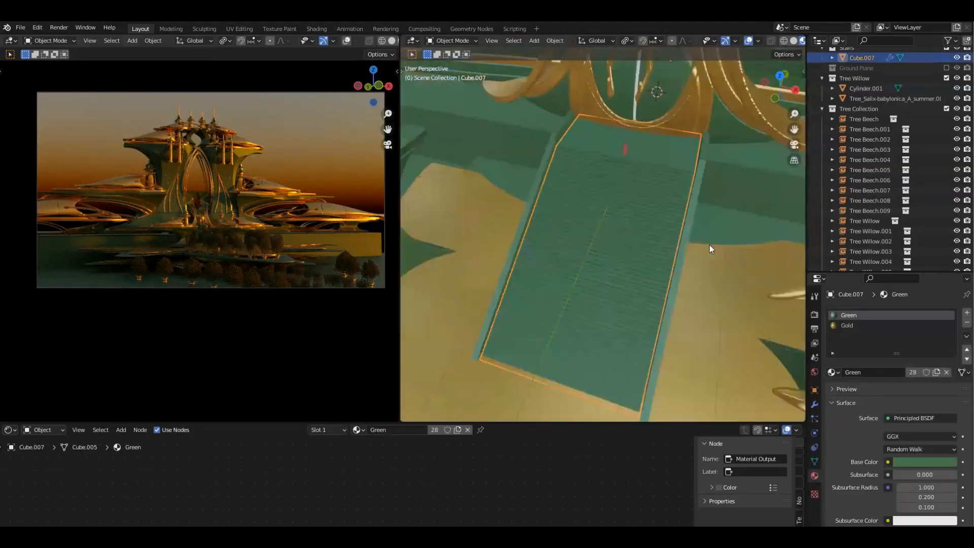
middle_drag(710, 245, 759, 224)
shift+click(532, 288)
middle_drag(568, 301, 900, 105)
scroll(900, 105, up, 5)
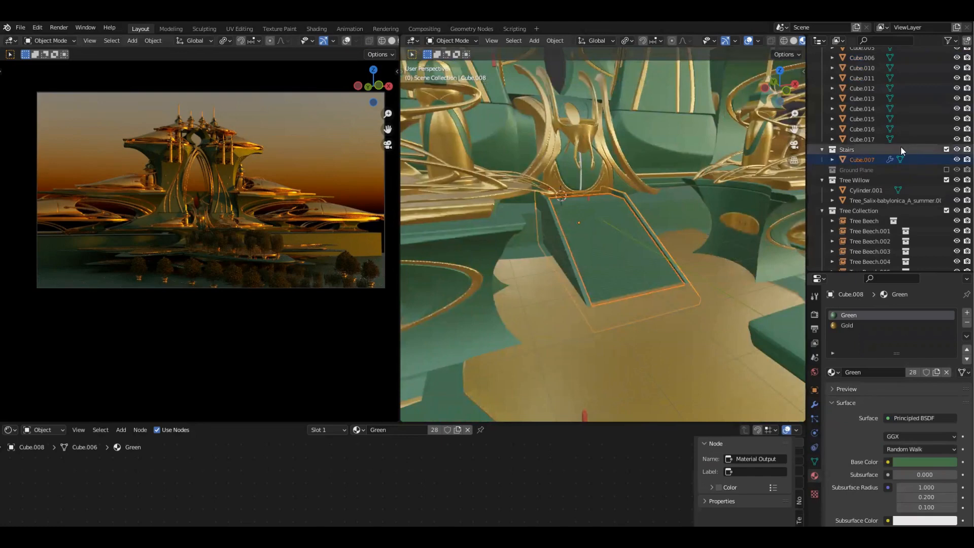
click(870, 160)
click(644, 227)
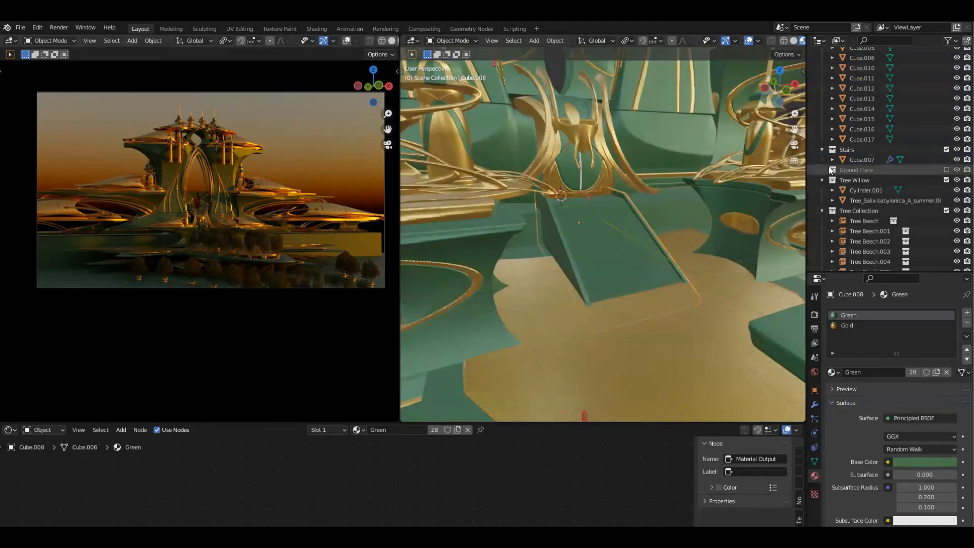
key(m)
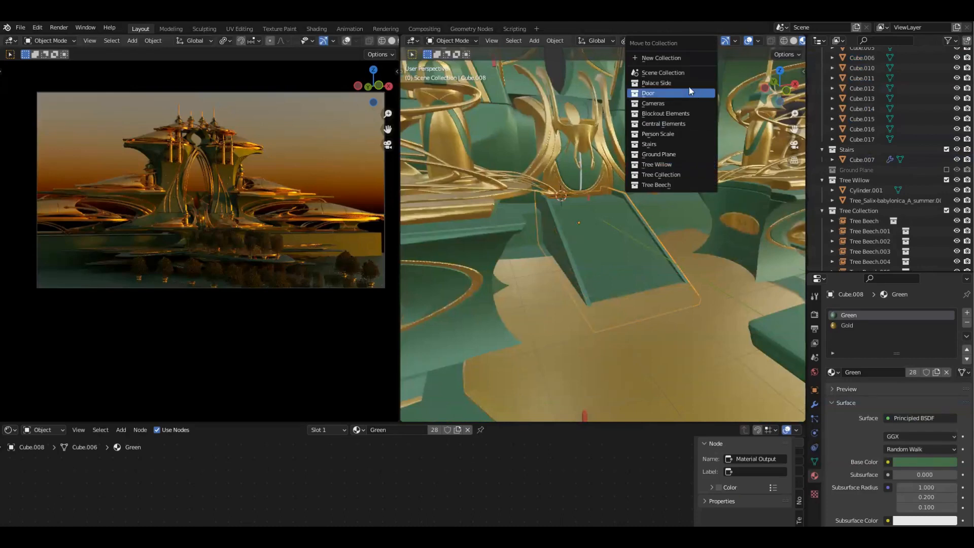
click(659, 144)
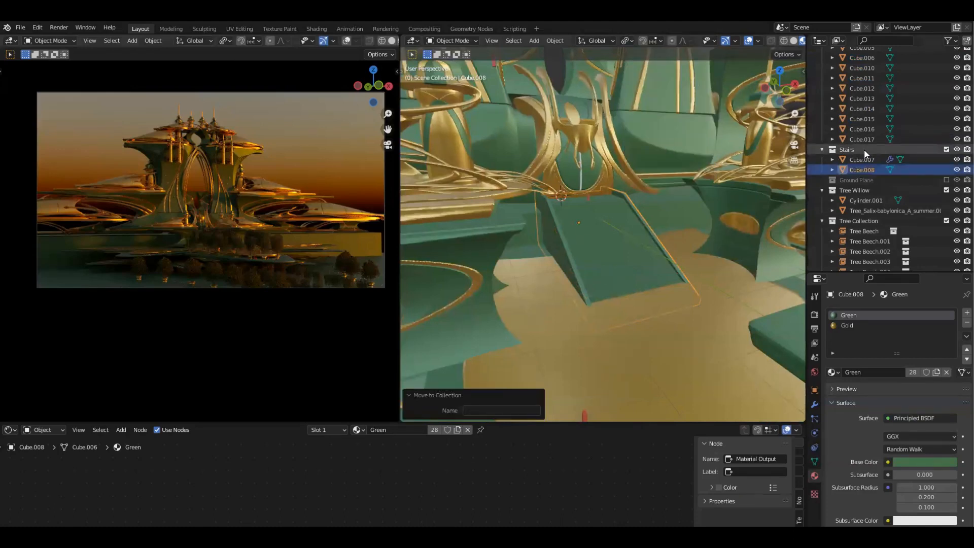
Step: Select both objects of the Stairs collection and set their origins to the 3D cursor
click(864, 150)
right_click(863, 150)
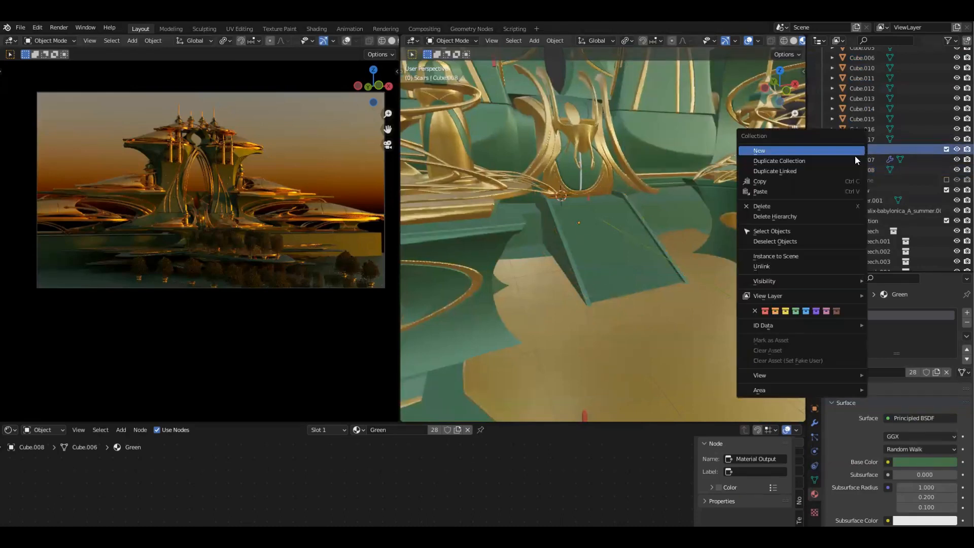
click(783, 231)
key(F3)
text(set ori)
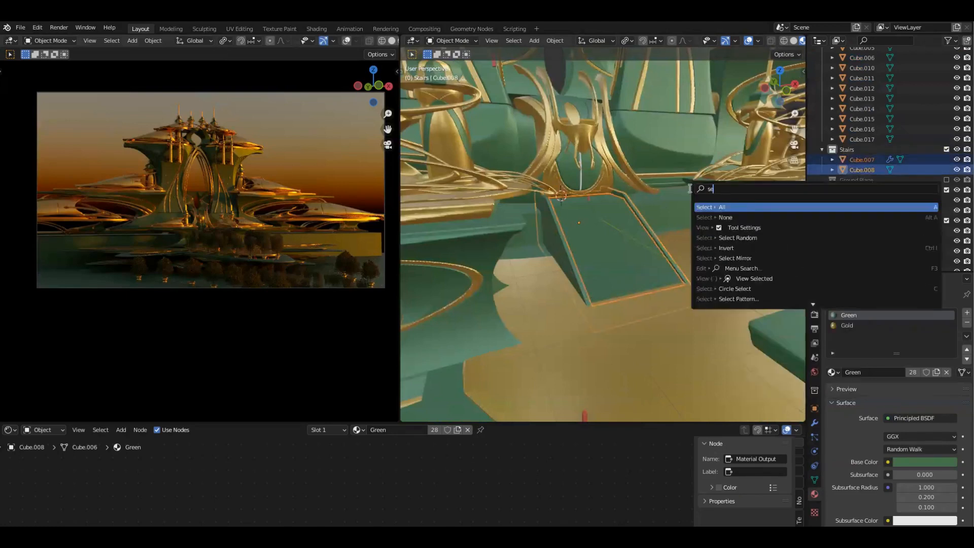
key(Down)
key(Down)
key(Return)
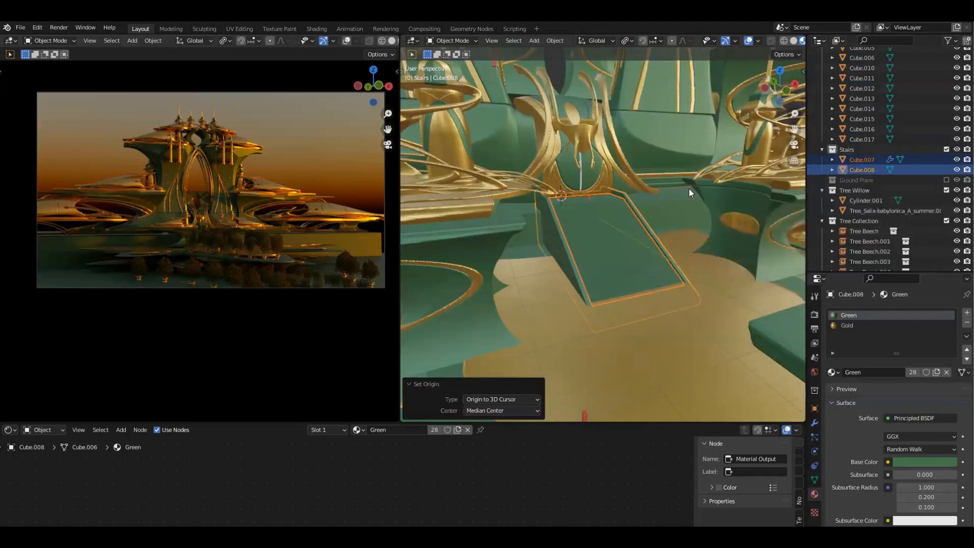
Step: Instance the Stairs collection to the scene and set the instance's origin to its geometry
right_click(890, 147)
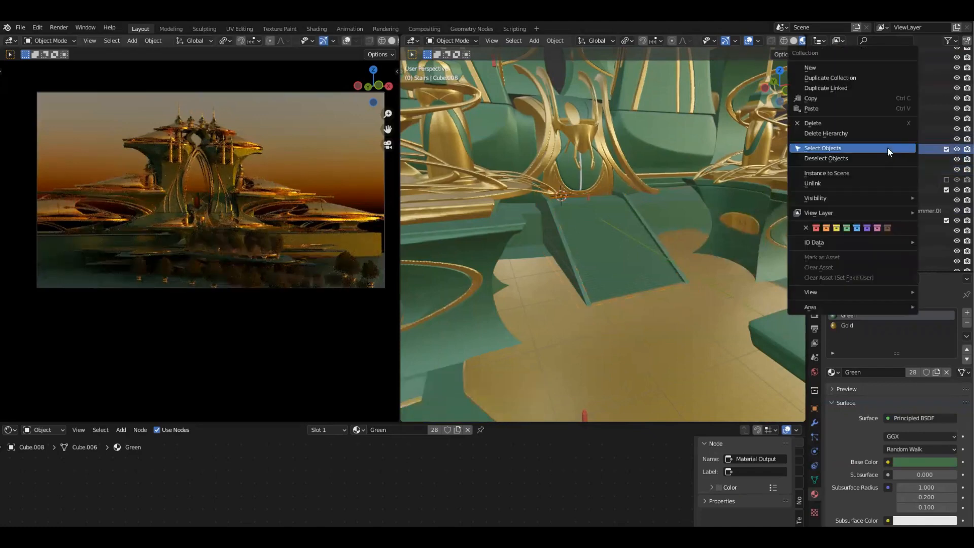
click(858, 160)
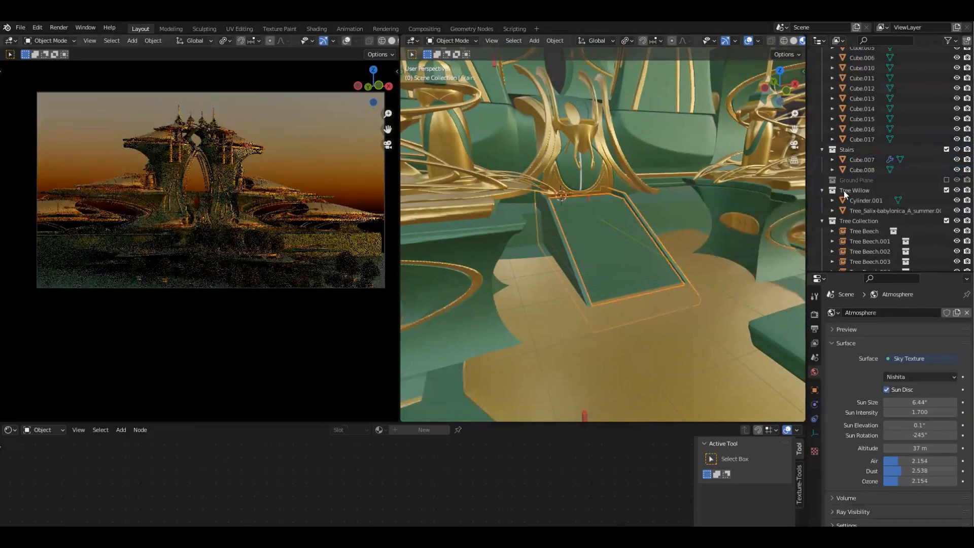
key(F3)
text(set or)
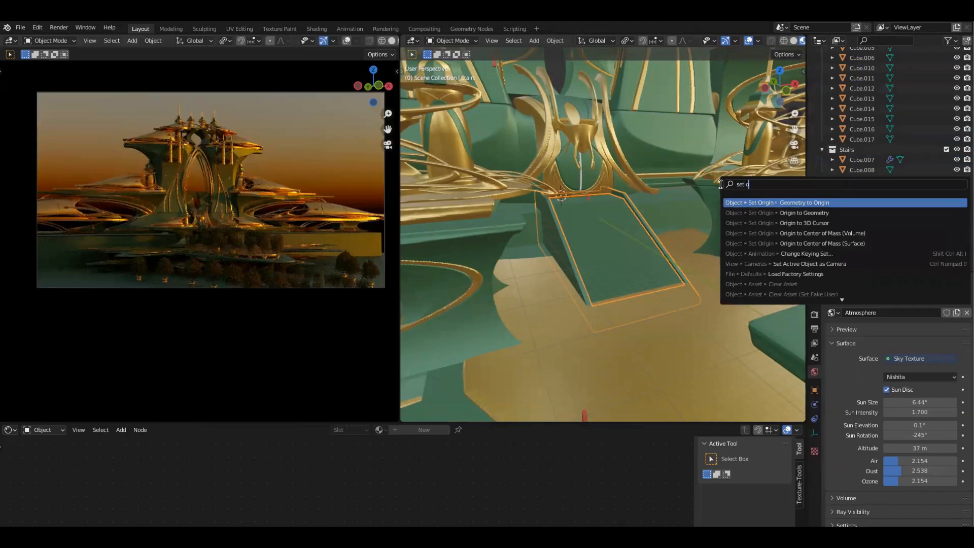
key(Down)
key(Down)
key(Up)
key(Return)
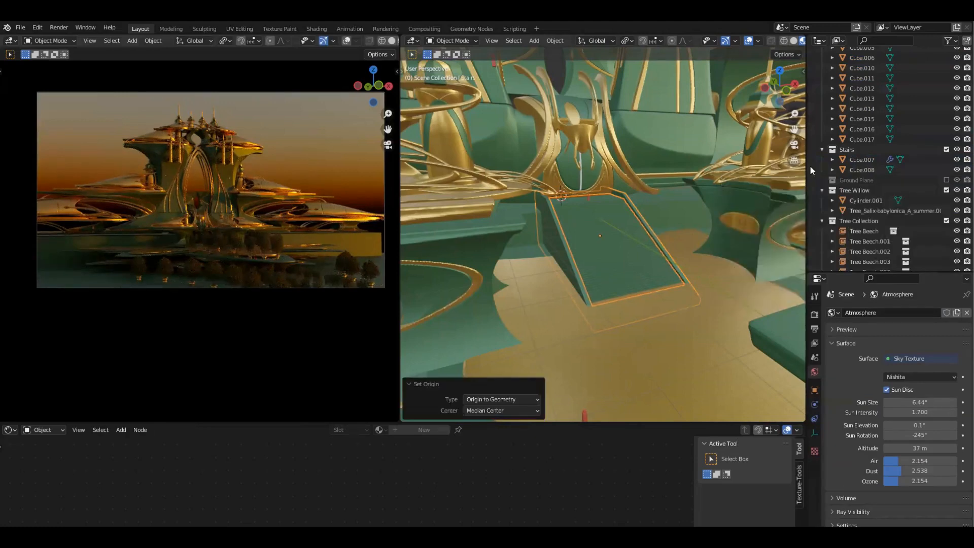
Step: Move the Stairs instance about 70.7 m along X in top view and rotate it -90° about the vertical axis
scroll(916, 193, down, 15)
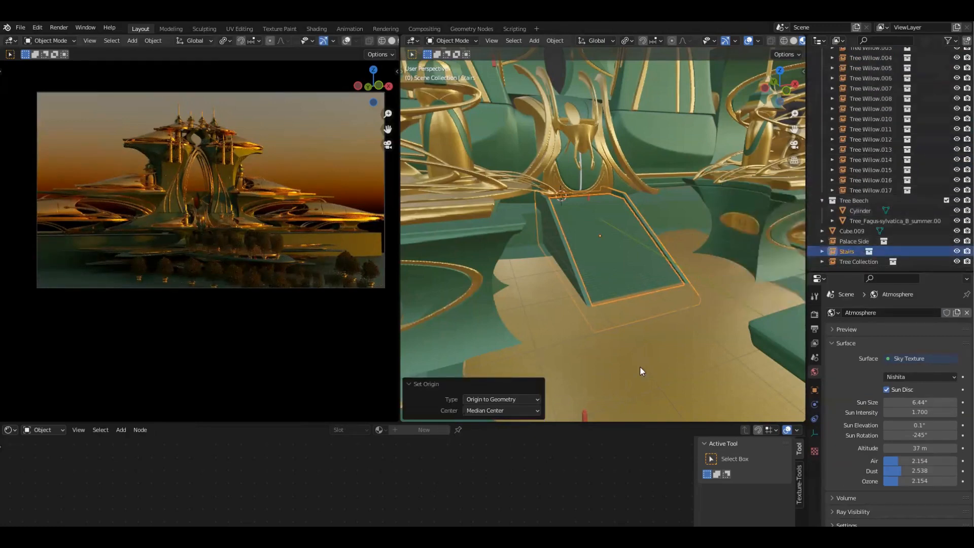
key(KP_7)
key(g)
right_click(649, 231)
shift+middle_drag(649, 243, 635, 297)
scroll(607, 247, up, 4)
scroll(573, 253, down, 4)
key(g)
click(636, 297)
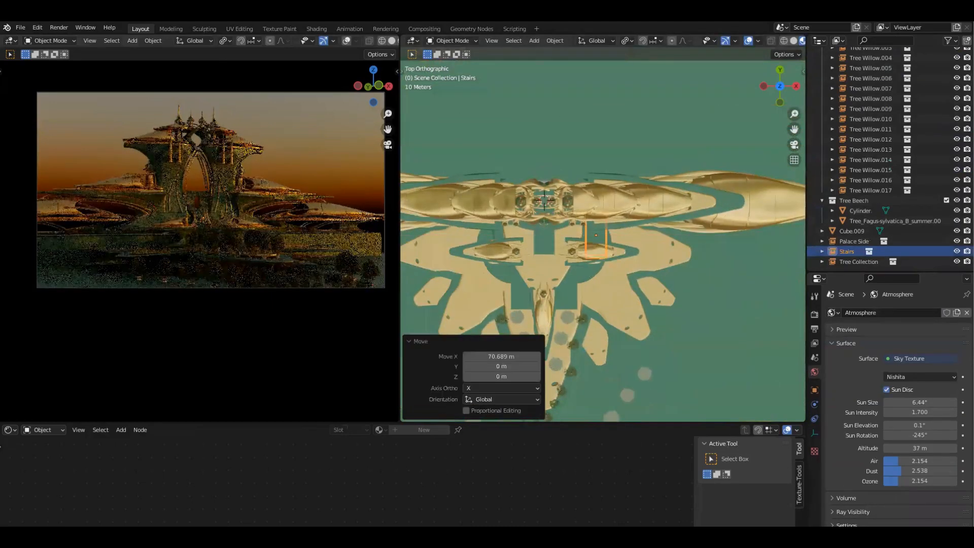
key(r)
click(657, 192)
Step: Move the rotated Stairs instance about -54.3 m along Y, in front of the eastern side building
key(grave)
click(654, 208)
middle_drag(655, 208, 555, 320)
key(grave)
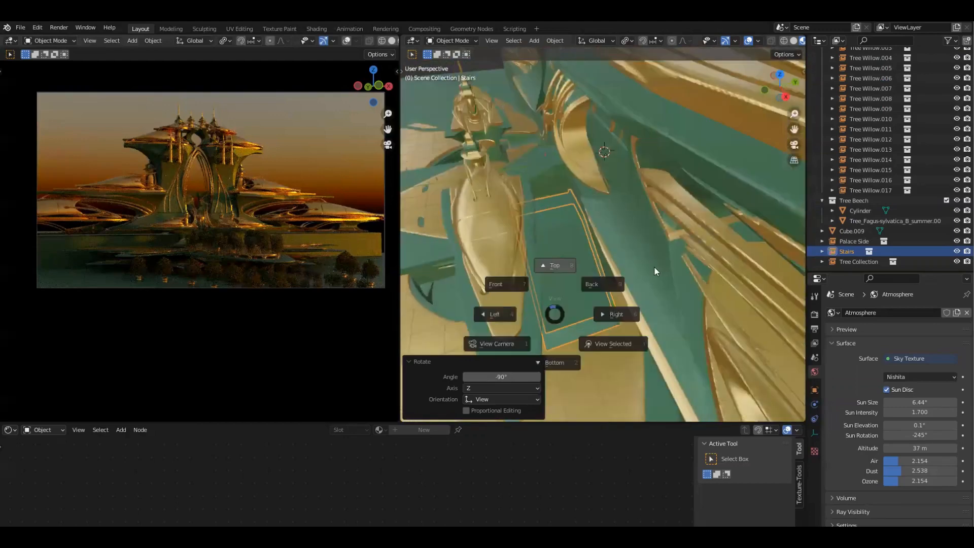
click(654, 266)
middle_drag(683, 234, 667, 324)
key(grave)
click(662, 205)
key(g)
key(y)
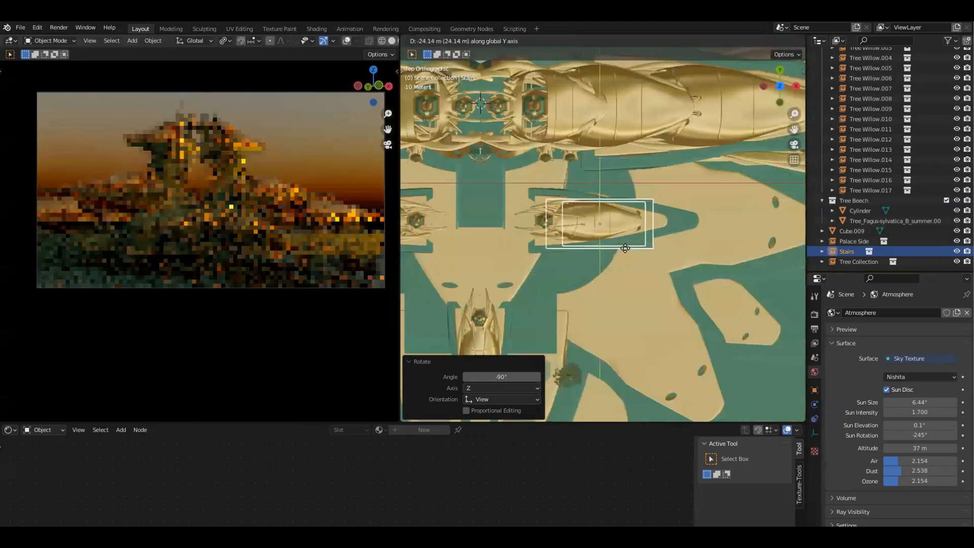
click(626, 252)
Step: Lower the Stairs instance about 16.5 m along Z toward the golden terrace
shift+middle_drag(676, 296, 692, 288)
middle_drag(684, 189, 662, 239)
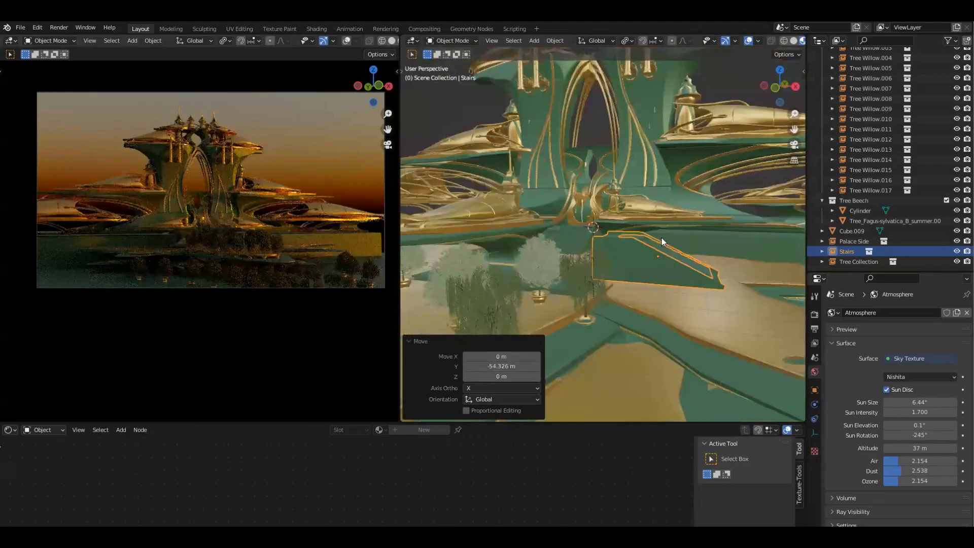
middle_drag(607, 215, 606, 238)
key(g)
key(z)
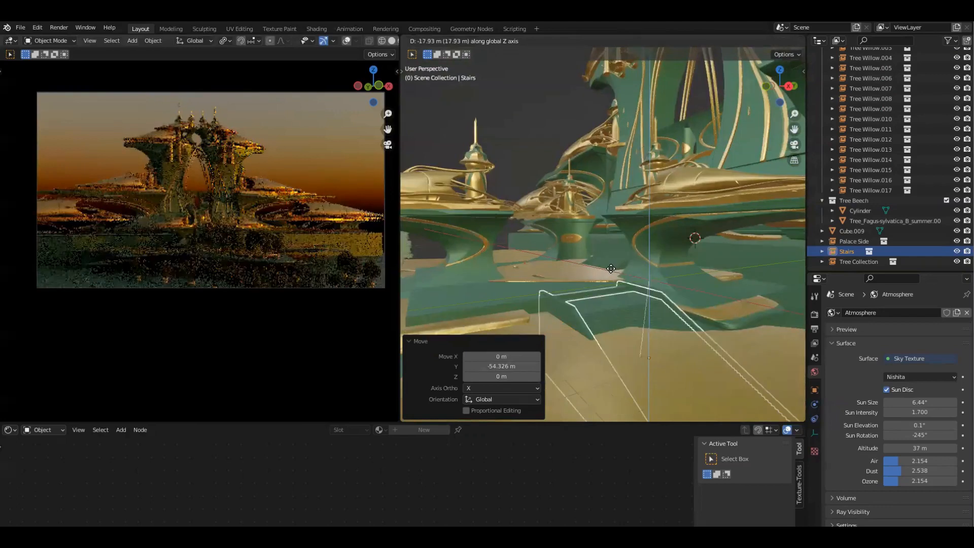
click(602, 288)
Step: Fine-tune the Stairs instance's height by lowering it a further 1.7 m or so along Z
middle_drag(660, 327, 787, 214)
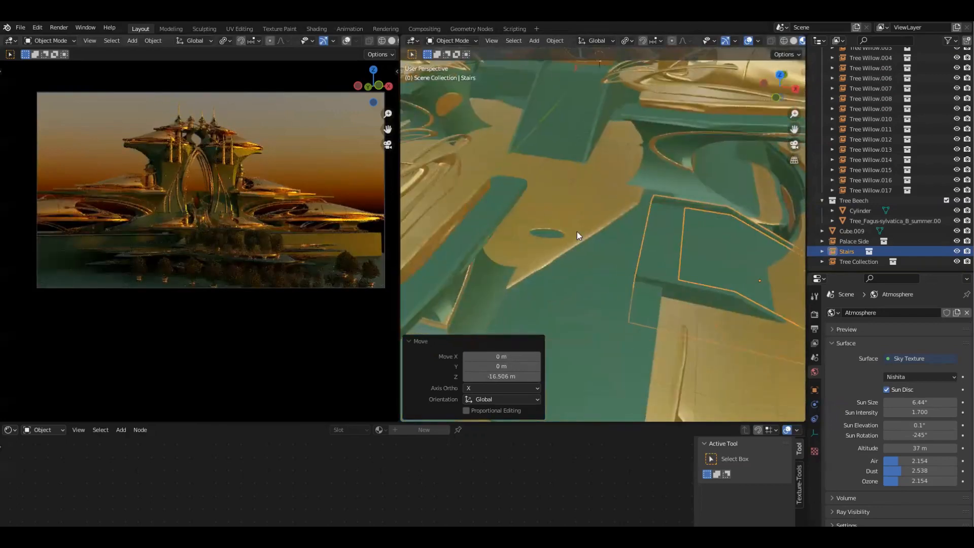
middle_drag(577, 232, 607, 216)
key(g)
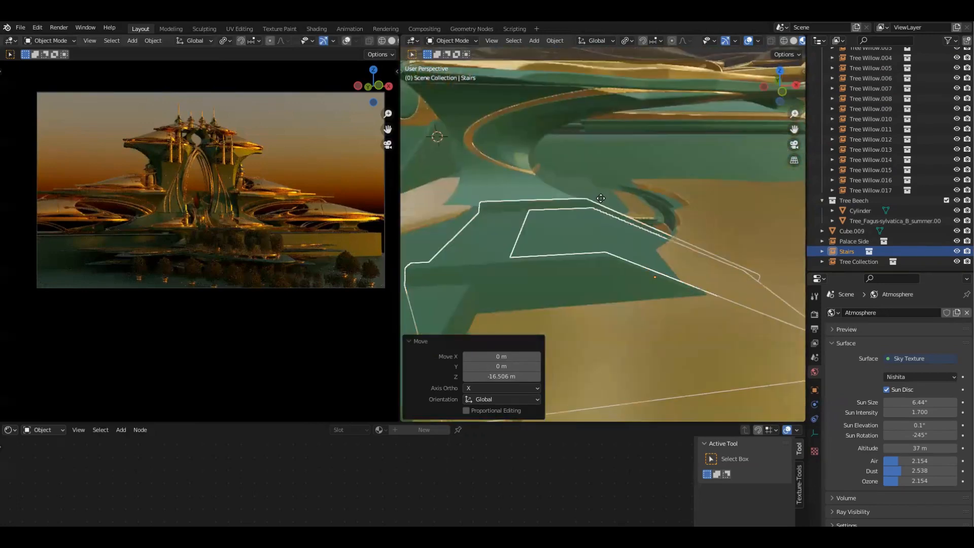
key(z)
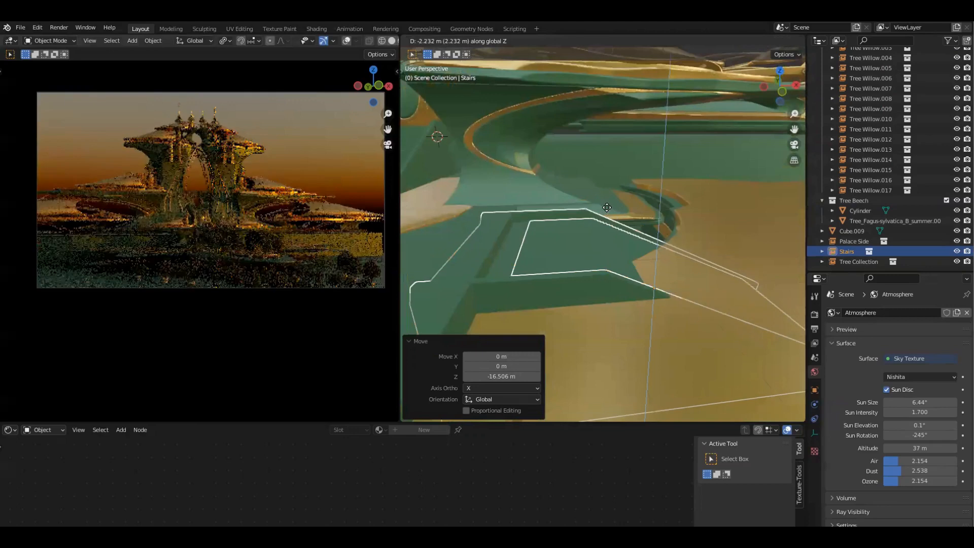
click(604, 207)
middle_drag(605, 207, 625, 337)
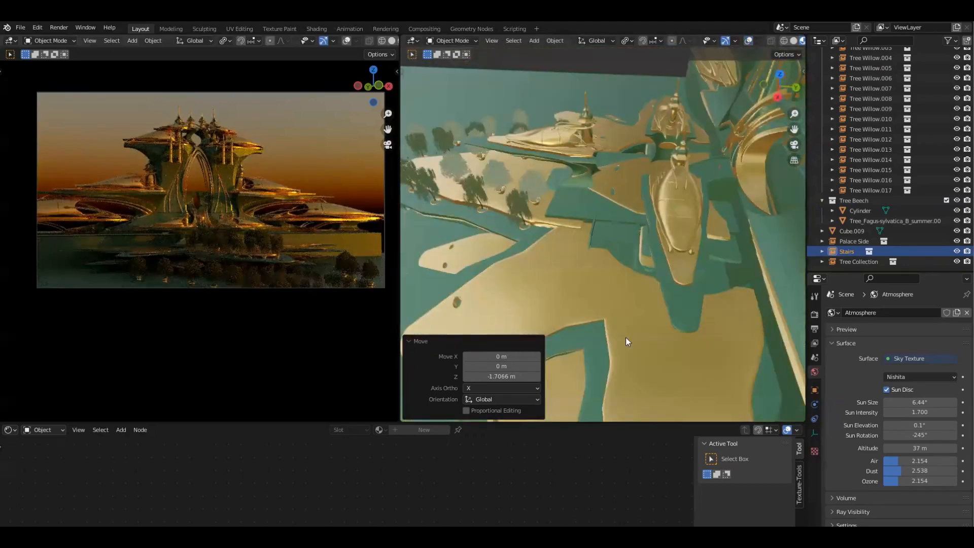
Step: Move the Stairs instance about -22.3 m along Y onto the inner edge of the large eastern terrace
key(KP_7)
key(g)
key(y)
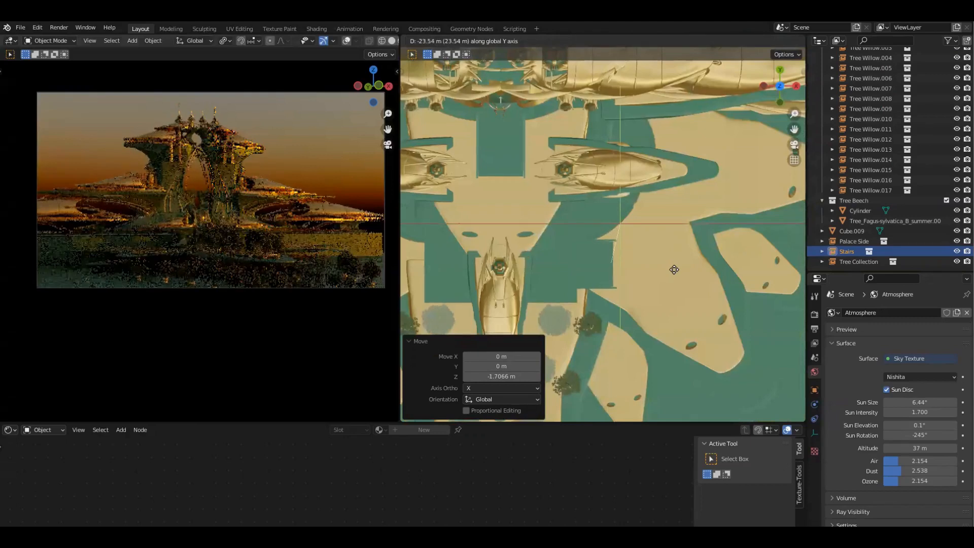
click(675, 269)
middle_drag(675, 272, 599, 242)
Step: Duplicate the Stairs instance, rotate the copy clockwise and place it between the large eastern terrace and the small outer golden terrace
key(KP_7)
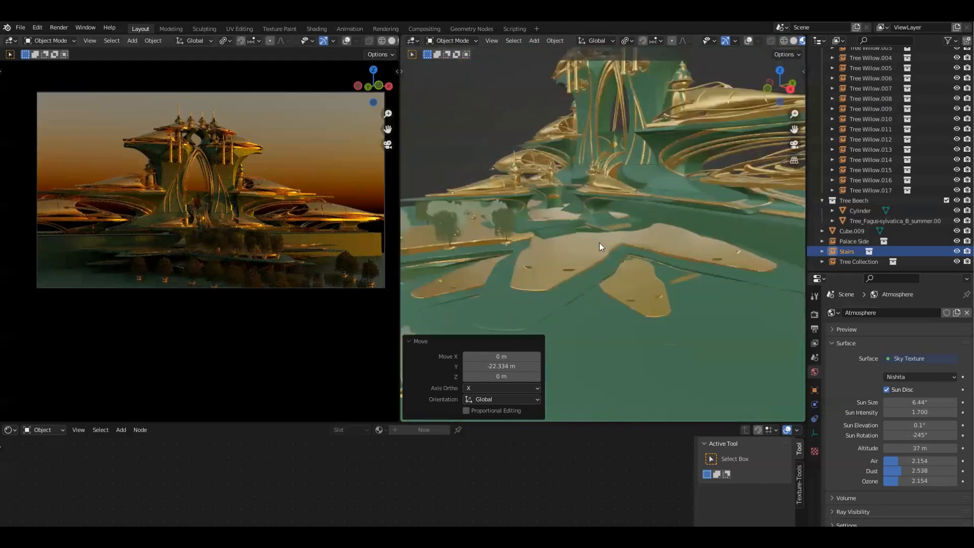
key(KP_7)
key(shift+alt+z)
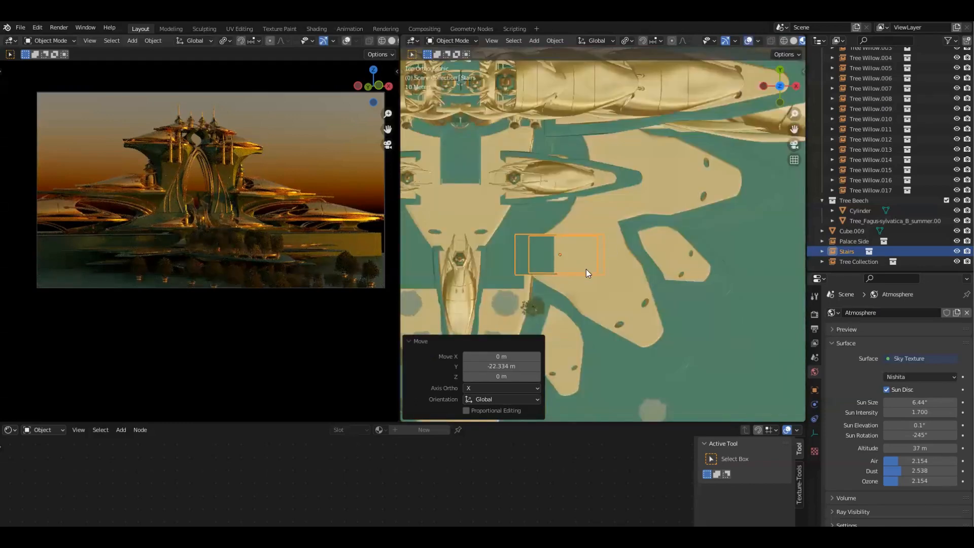
key(shift+d)
click(638, 253)
key(r)
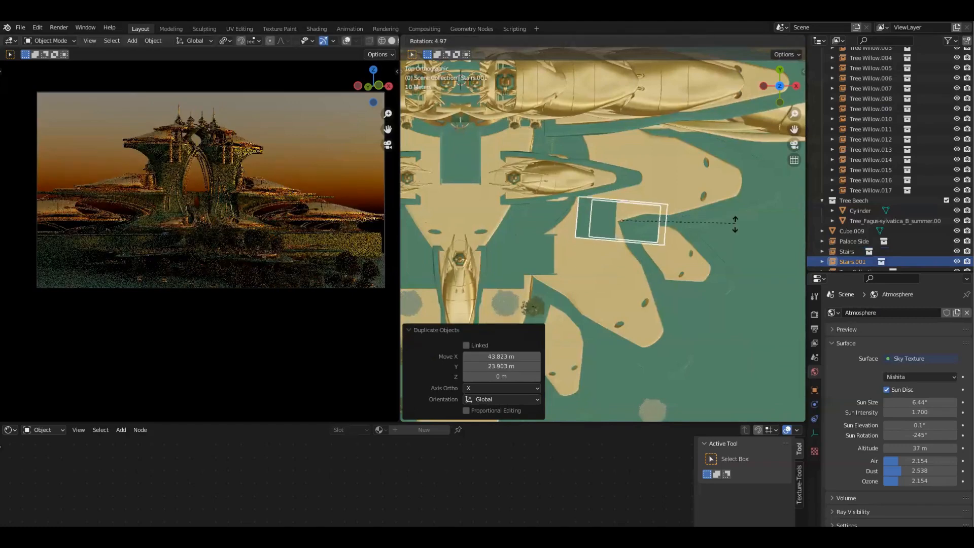
click(728, 272)
key(g)
click(662, 232)
Step: Lower the stairs copy (Stairs.001) about 4.75 m along Z
middle_drag(661, 227, 706, 240)
key(g)
key(z)
click(693, 240)
Step: Try Stairs.001 about 12.6 m in -X and 6.3 m in Y, and move it back toward the small terrace
key(KP_7)
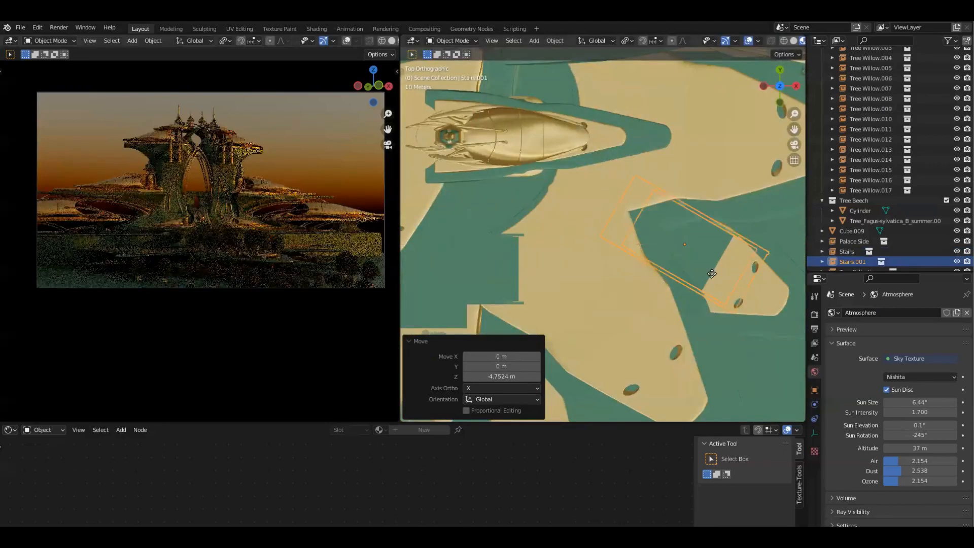
key(g)
click(695, 249)
middle_drag(695, 250, 696, 343)
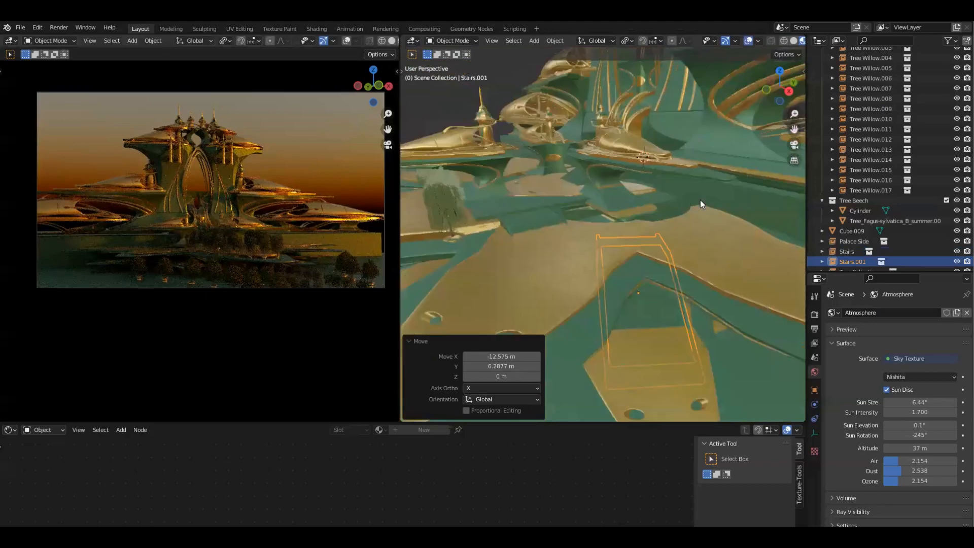
key(KP_7)
key(g)
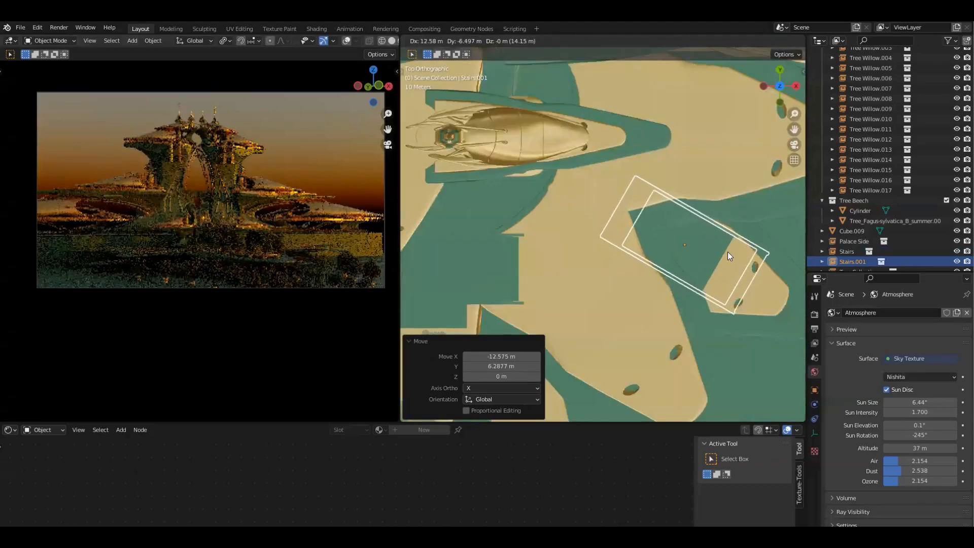
click(727, 251)
Step: Shift Stairs.001 about 1.7 m in X and -2.1 m in Y to line up with the small terrace
middle_drag(727, 252, 695, 192)
middle_drag(729, 268, 682, 202)
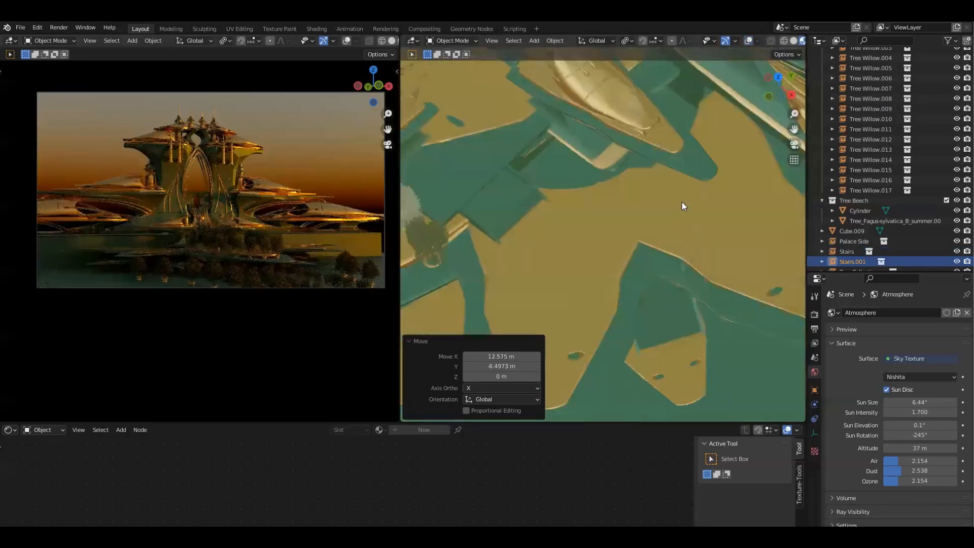
key(KP_7)
key(g)
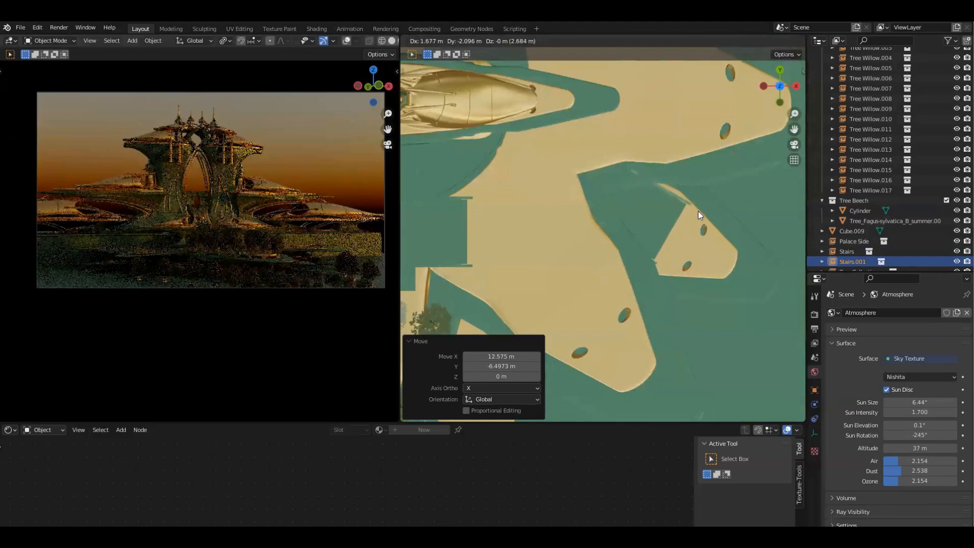
click(699, 218)
Step: Rotate the small outer terrace (set 17.009) and Stairs.001 together slightly and shift them about 1.5 m in X and -1.5 m in Y
scroll(682, 261, down, 2)
key(shift+alt+z)
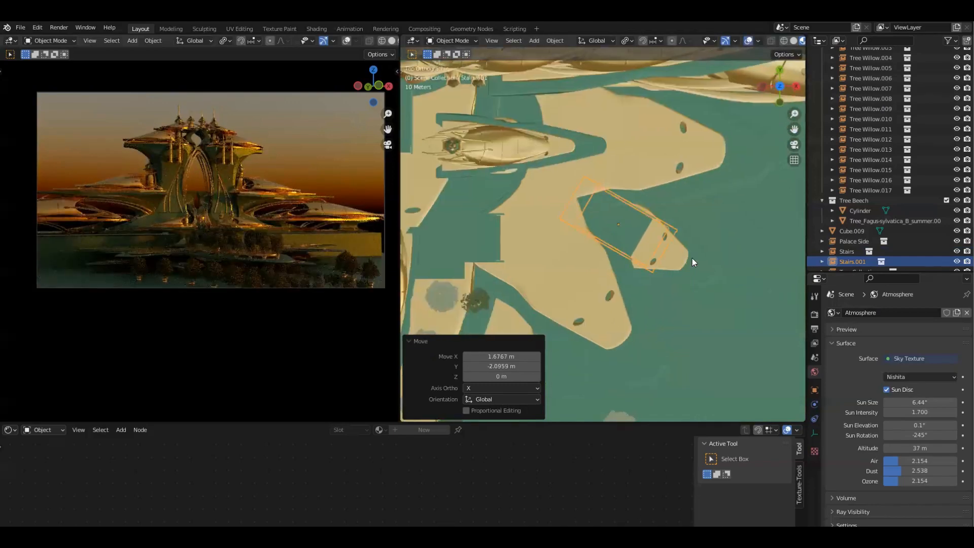
shift+click(733, 281)
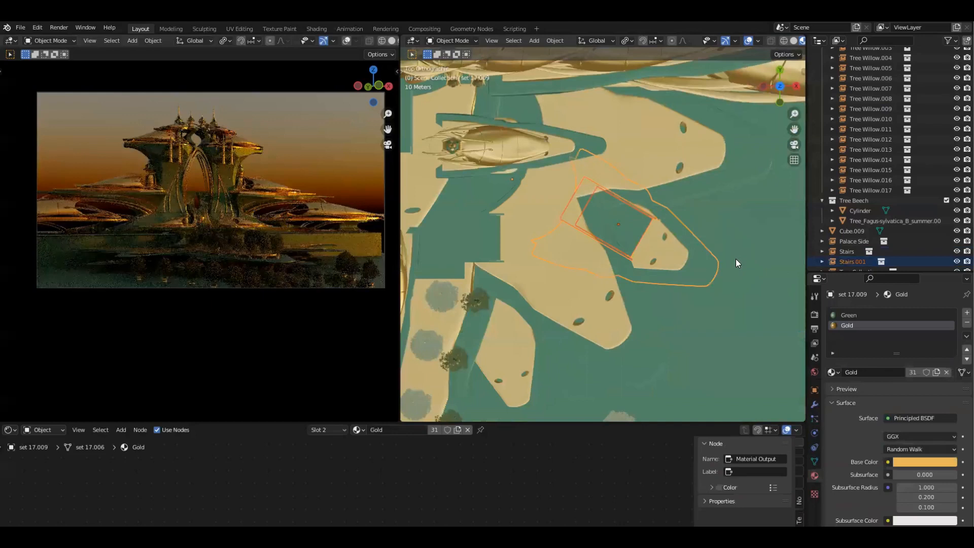
key(period)
click(729, 208)
key(r)
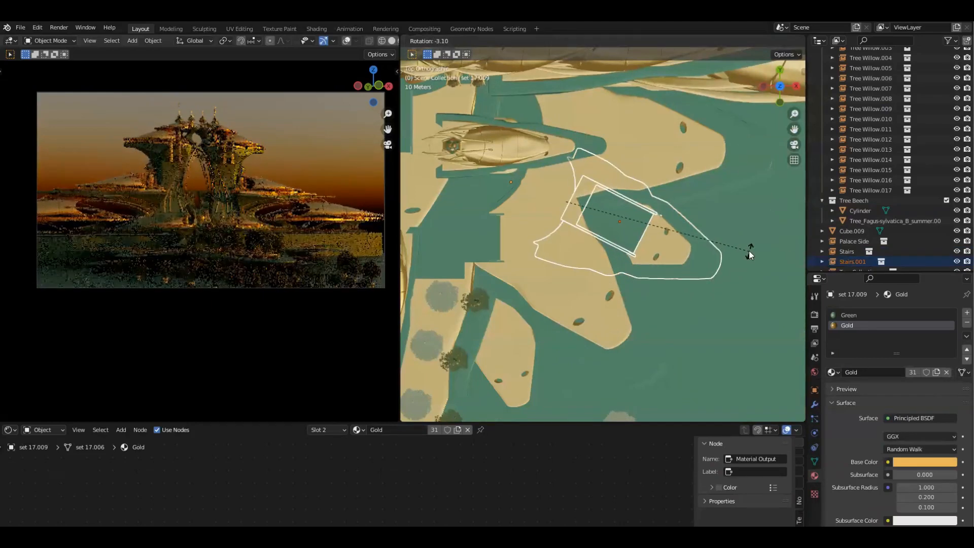
click(749, 251)
key(g)
click(751, 255)
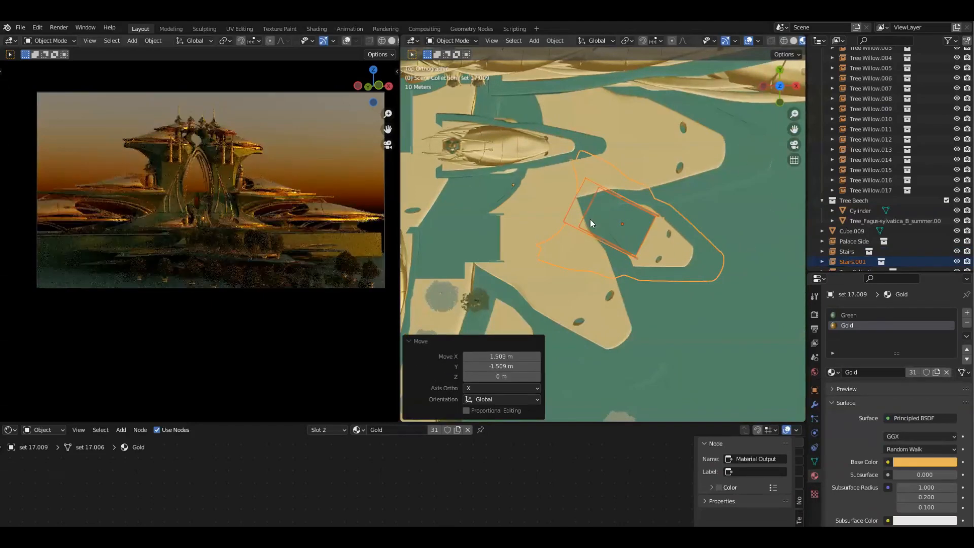
Step: Nudge Stairs.001 in top view, starting with about 0.15 m in X and -0.58 m in Y, to fit the small terrace
middle_drag(644, 224, 654, 281)
click(672, 333)
key(grave)
click(655, 142)
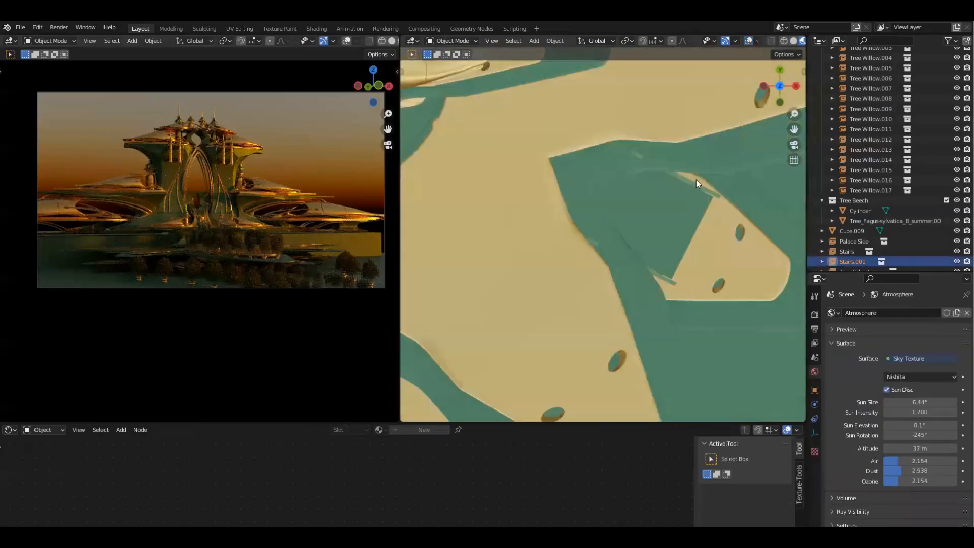
key(g)
click(747, 269)
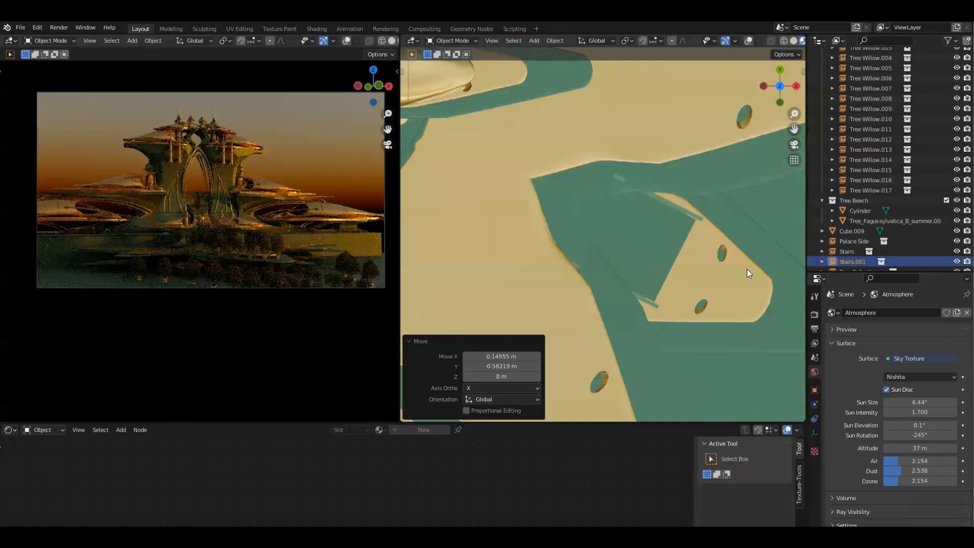
key(g)
click(729, 281)
shift+click(730, 280)
key(g)
click(731, 277)
Step: Make a linked duplicate of Stairs.001 about 63.1 m in X and -30.8 m in Y, beyond the small terrace
click(646, 244)
middle_drag(647, 243, 659, 315)
key(grave)
click(653, 235)
key(shift+d)
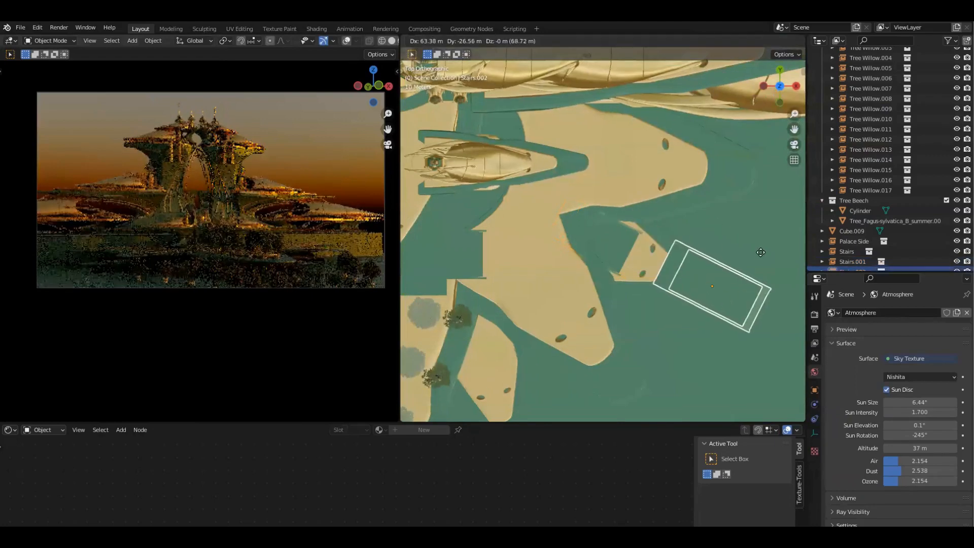
click(761, 252)
Step: Lower the linked stairs duplicate (Stairs.002) about 15.4 m along Z in front view
key(grave)
click(583, 248)
key(g)
key(z)
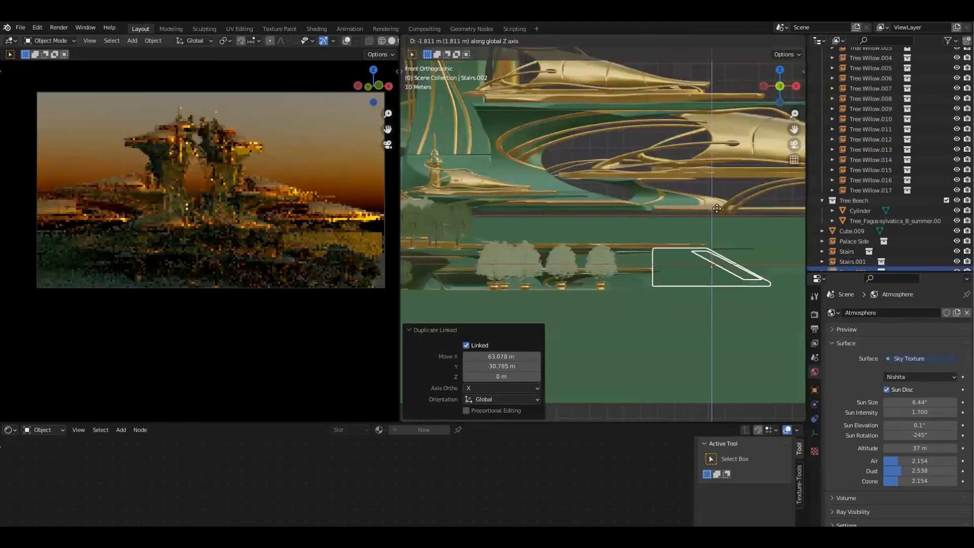
click(715, 224)
middle_drag(716, 224, 696, 309)
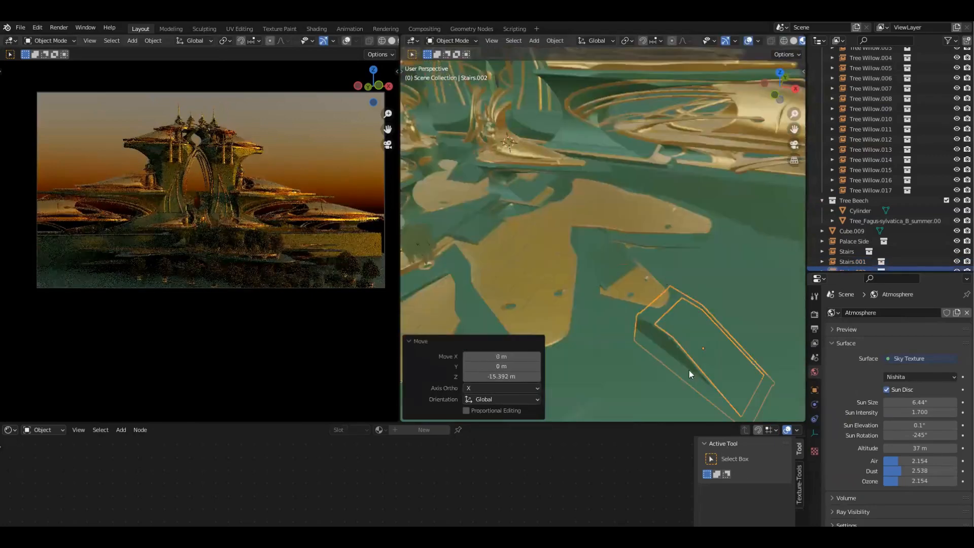
Step: Switch the transform orientation to Normal and move Stairs.002 about -14.4 m along its Y axis in top view
key(grave)
click(723, 243)
scroll(668, 248, up, 2)
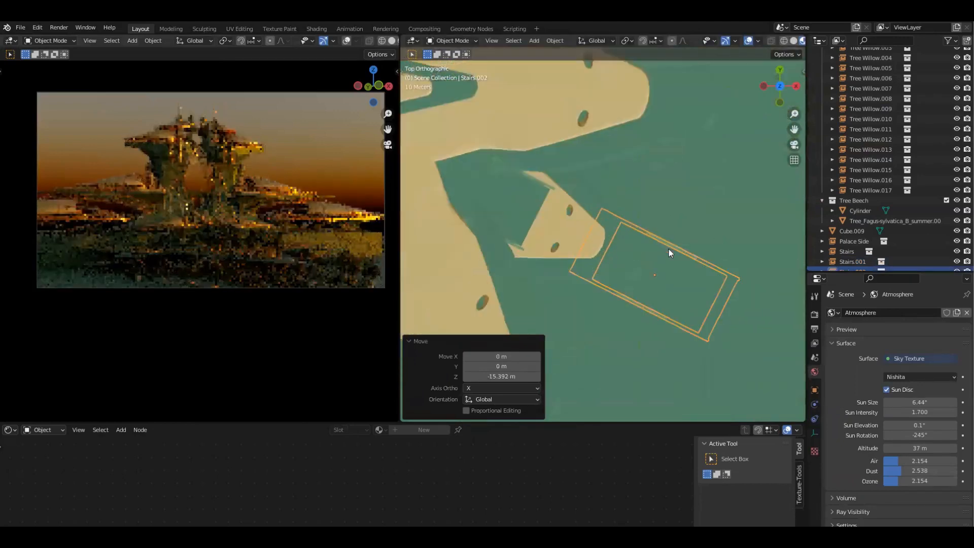
scroll(668, 232, up, 1)
key(comma)
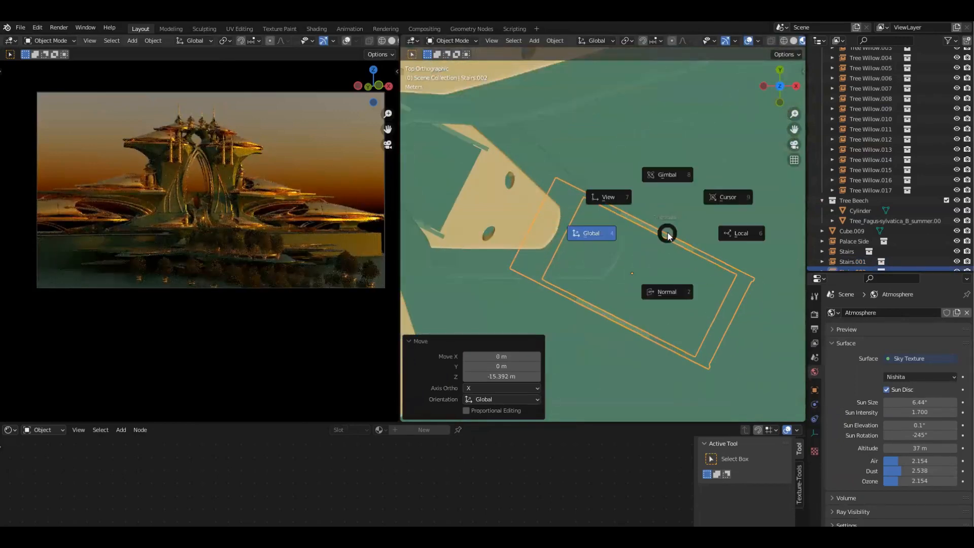
click(688, 319)
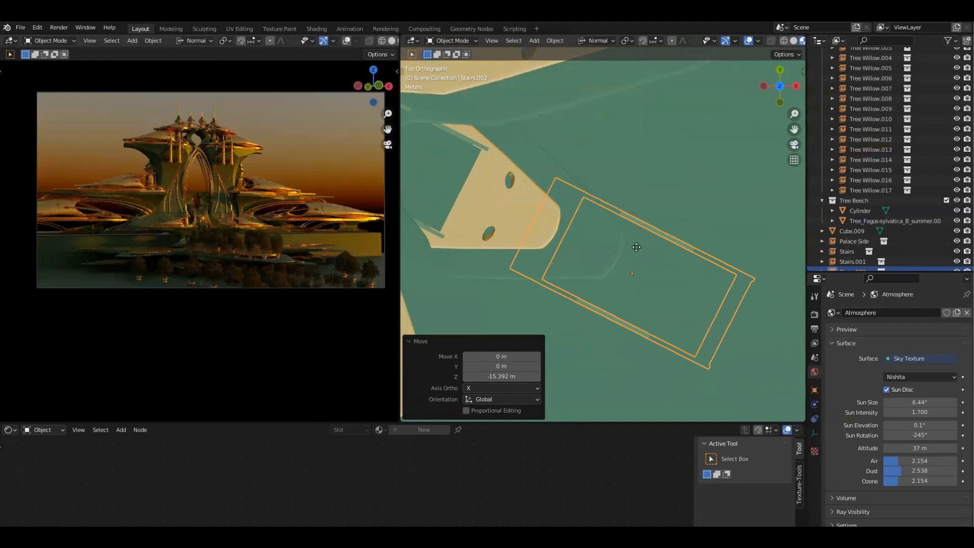
key(g)
key(y)
click(683, 267)
middle_drag(683, 267, 647, 200)
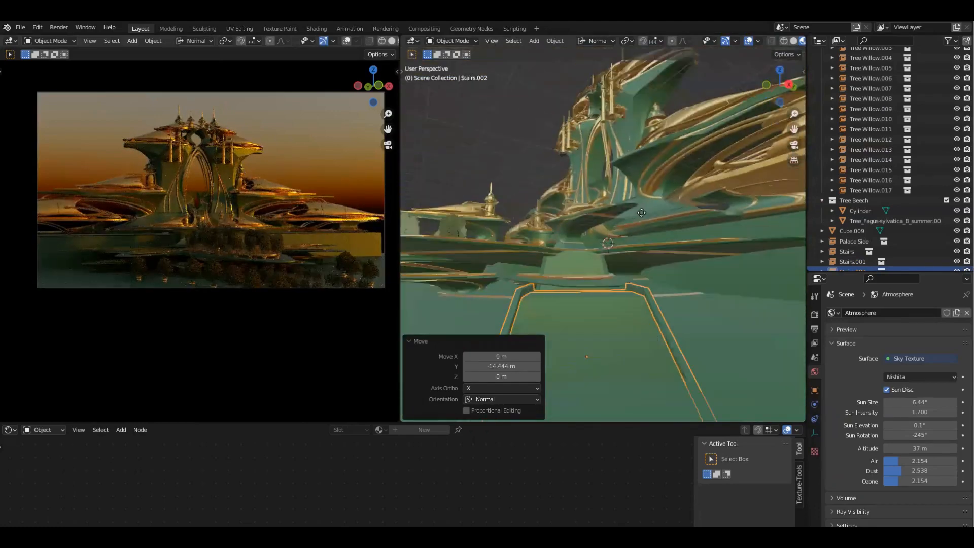
Step: Raise Stairs.002 about 2.2 m along Z and shift it about 3 m along its normal X axis
key(g)
key(z)
click(645, 209)
key(KP_7)
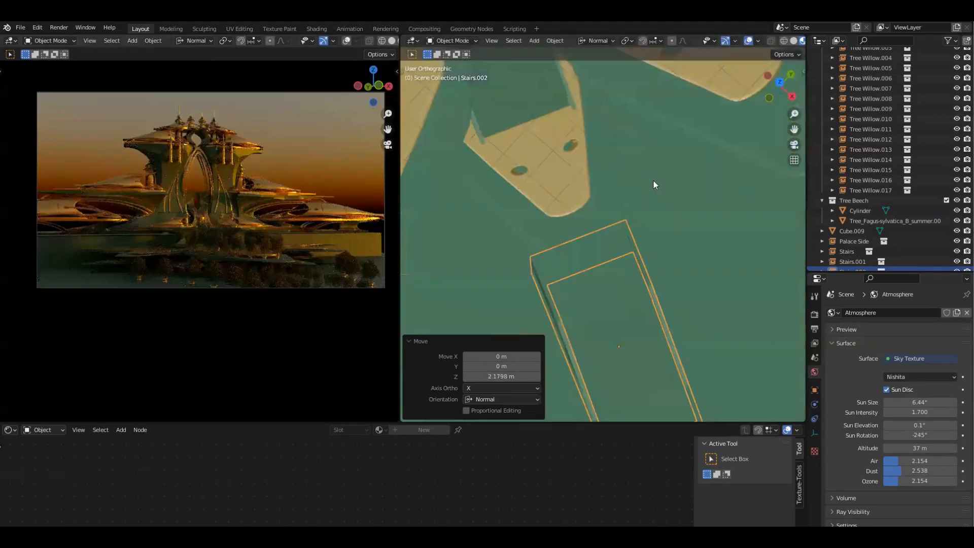
scroll(653, 179, down, 3)
key(g)
key(y)
click(705, 229)
scroll(705, 230, down, 3)
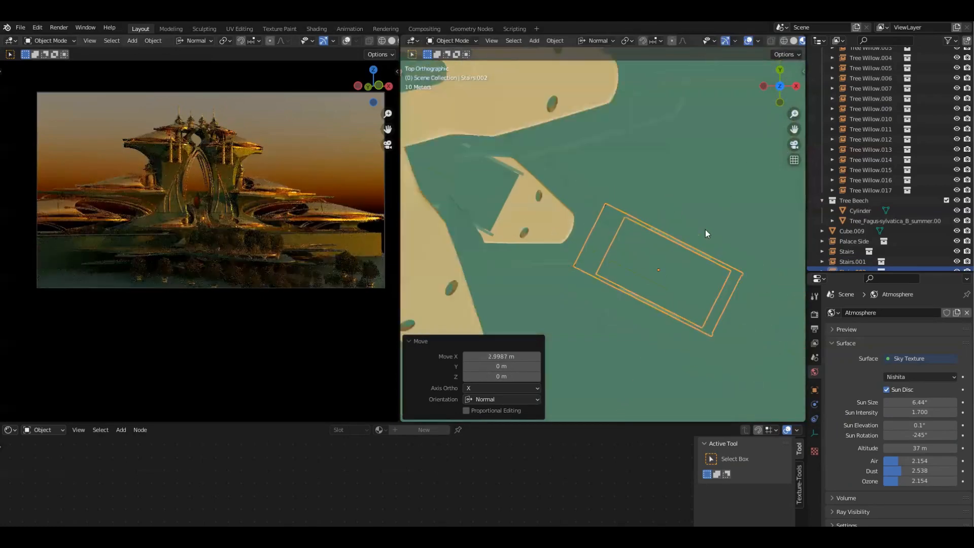
scroll(638, 223, down, 2)
Step: Add Stairs.001 and Stairs to the selection with Stairs.002 and move all three to the Palace Side collection
key(KP_5)
middle_drag(644, 192, 729, 227)
middle_drag(696, 195, 737, 258)
shift+click(625, 245)
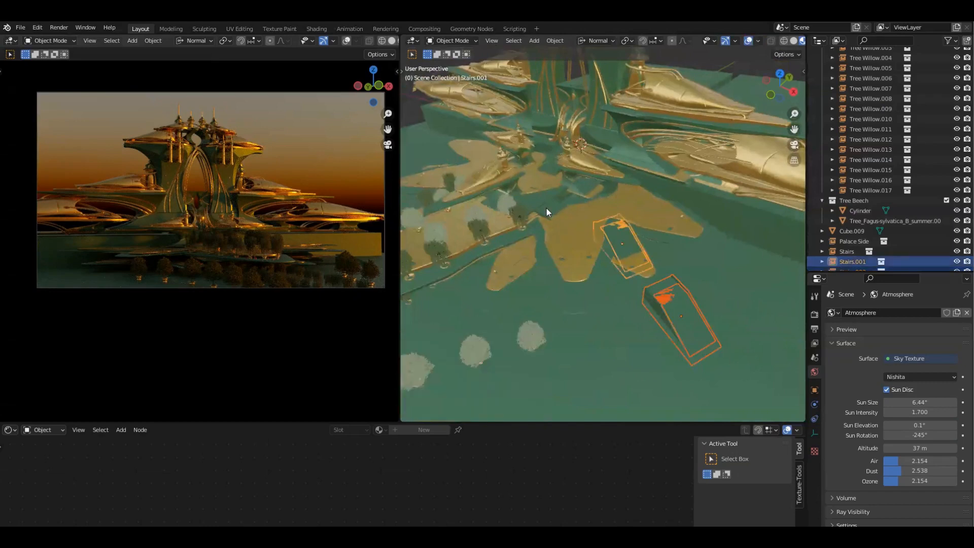
shift+click(546, 207)
middle_drag(604, 194, 684, 191)
key(m)
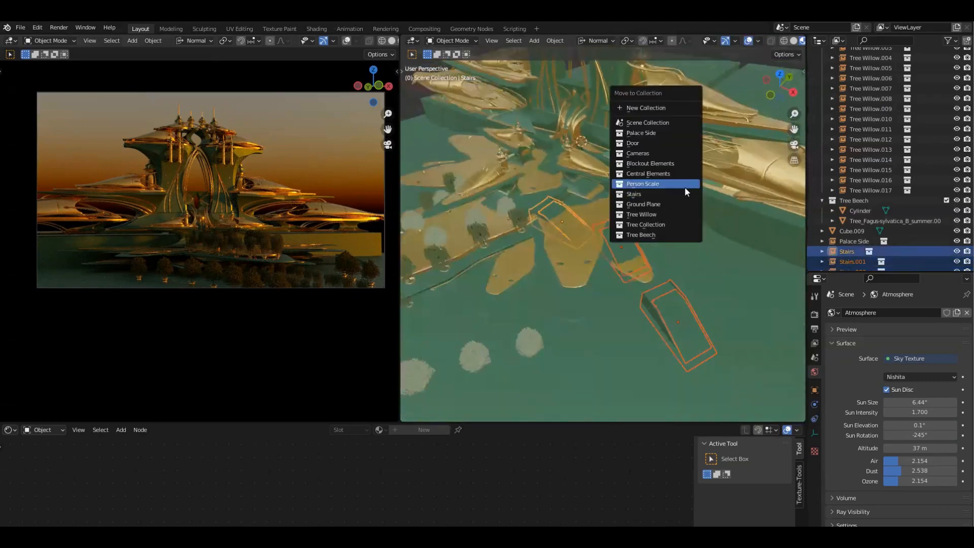
click(666, 132)
Step: Make linked duplicates of Stairs.001 and Stairs.002 about -95.7 m in X and -79.7 m in Y, near the walkway terrace
middle_drag(459, 163, 583, 259)
key(grave)
click(583, 202)
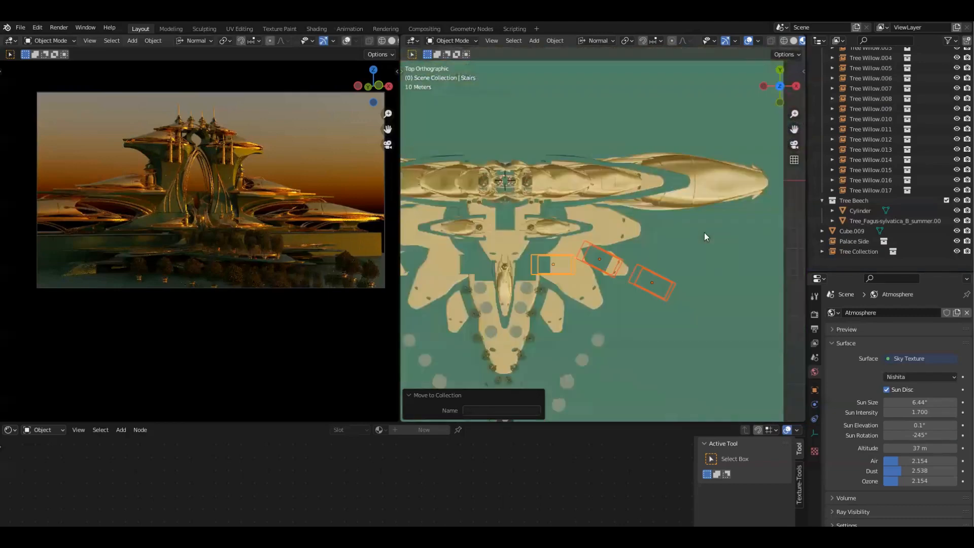
scroll(705, 233, up, 3)
click(688, 287)
key(KP_Decimal)
middle_drag(646, 222, 604, 200)
shift+click(667, 172)
middle_drag(674, 318, 707, 150)
key(KP_7)
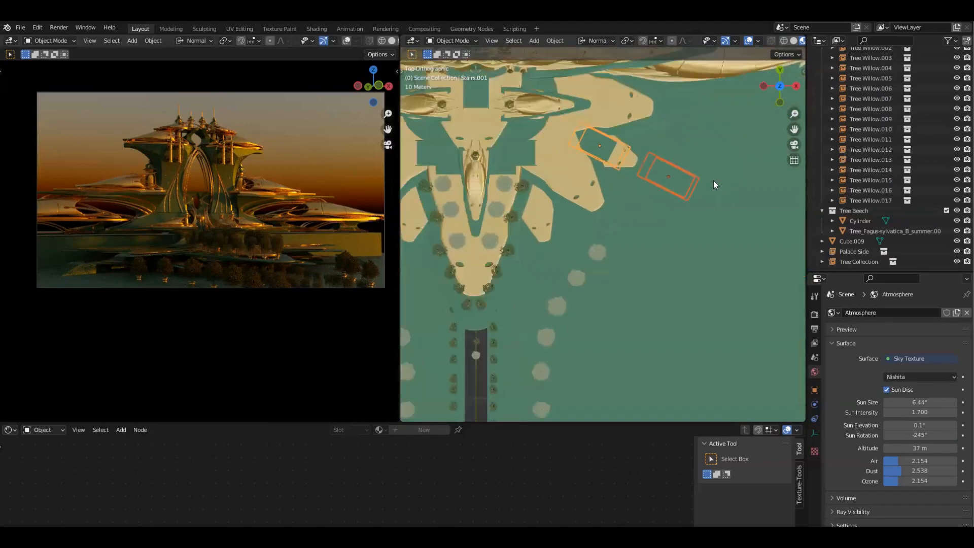
key(g)
click(596, 277)
Step: Rotate both new stairs copies about 47° and shift them about -13.2 m in X and 16 m in Y
key(r)
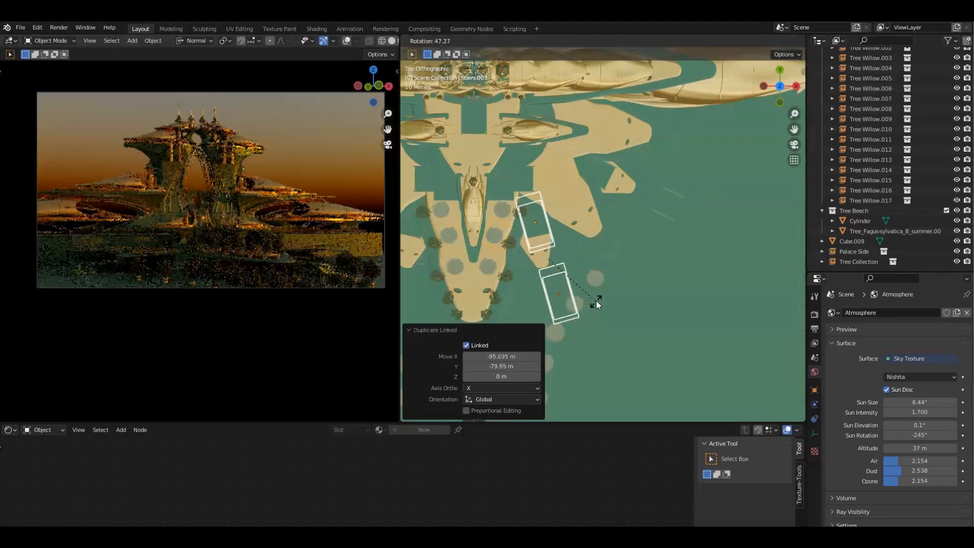
click(596, 300)
key(g)
click(542, 281)
middle_drag(542, 280, 623, 299)
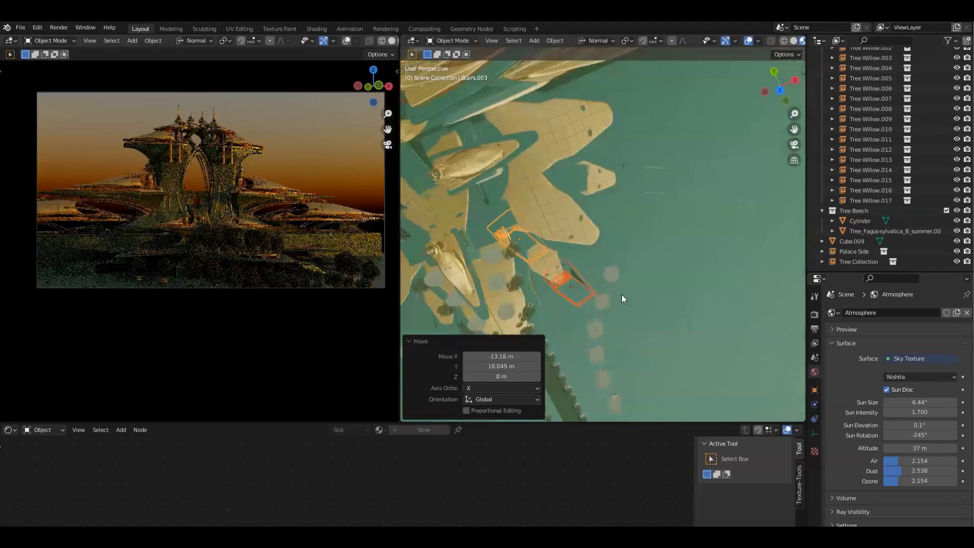
Step: Shift only Stairs.003 about 4.1 m along its normal X axis to line it up with the small terrace
middle_drag(617, 370, 617, 312)
middle_drag(568, 241, 498, 189)
key(grave)
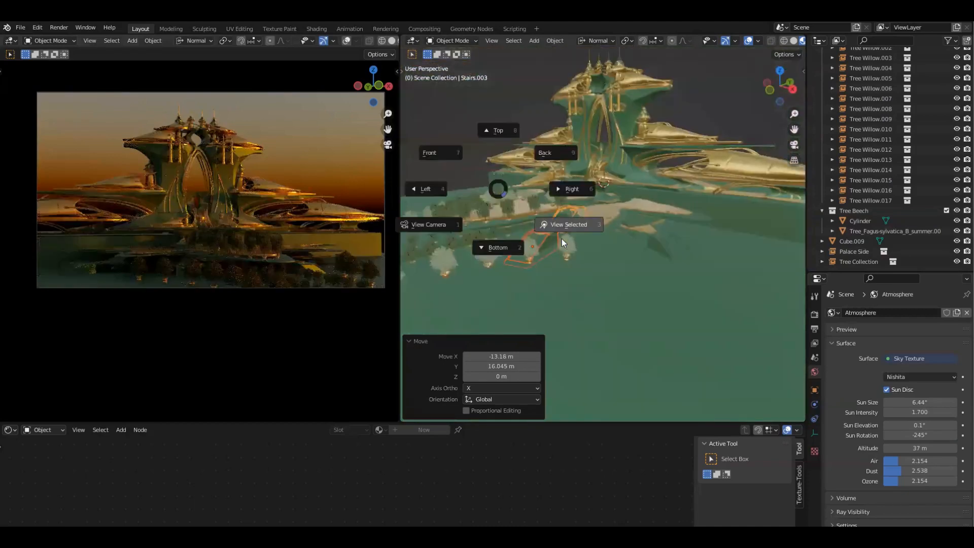
click(562, 238)
middle_drag(617, 239, 662, 339)
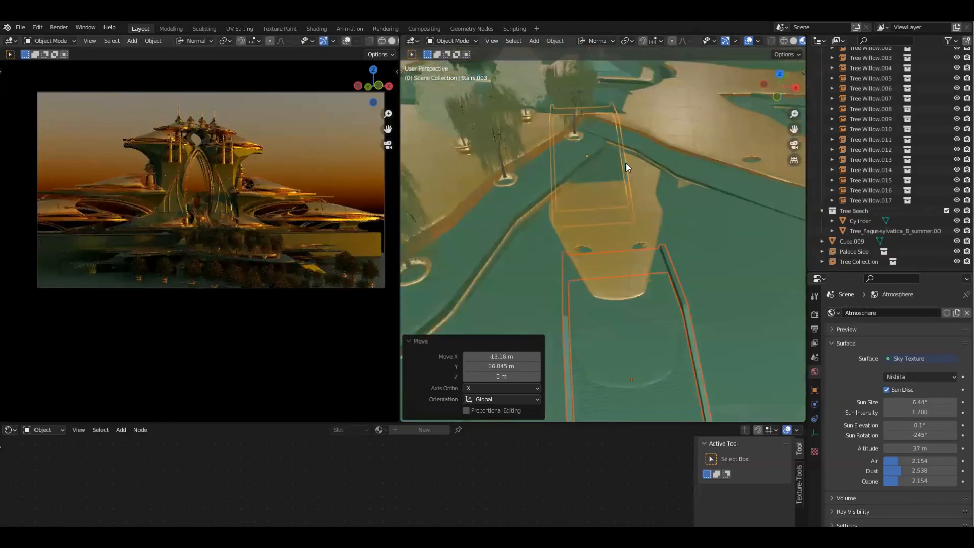
click(626, 163)
click(659, 181)
key(KP_7)
shift+middle_drag(641, 186, 624, 191)
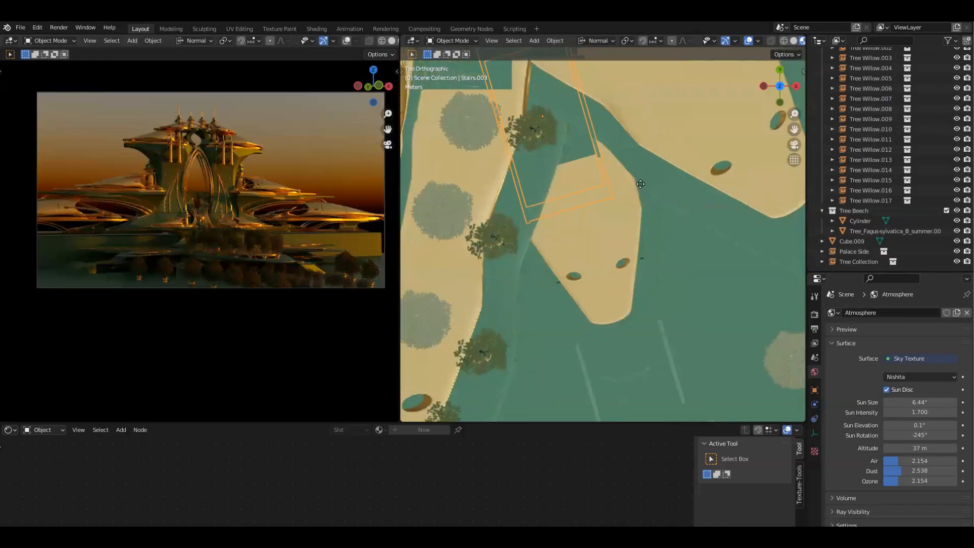
key(g)
key(y)
key(x)
click(652, 184)
Step: Adjust the outer stairs copy along its normal X axis to centre it on the small terrace's tip
shift+middle_drag(667, 366, 640, 303)
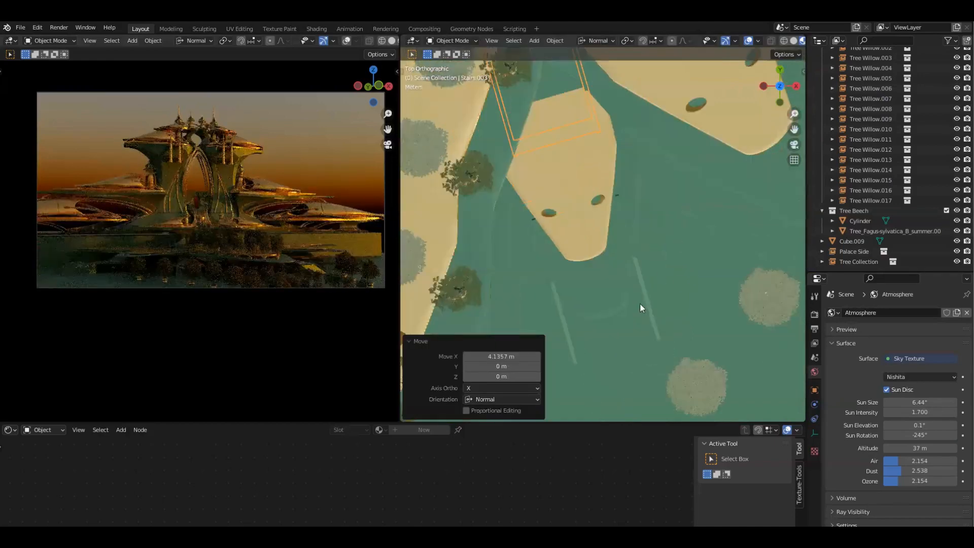
key(g)
key(x)
click(685, 294)
click(652, 318)
key(g)
key(x)
click(692, 284)
Step: Move the outer stairs copy about -18.3 m along its normal Y axis, away from the small terrace
middle_drag(692, 285, 605, 166)
key(grave)
click(697, 209)
key(g)
key(y)
click(638, 259)
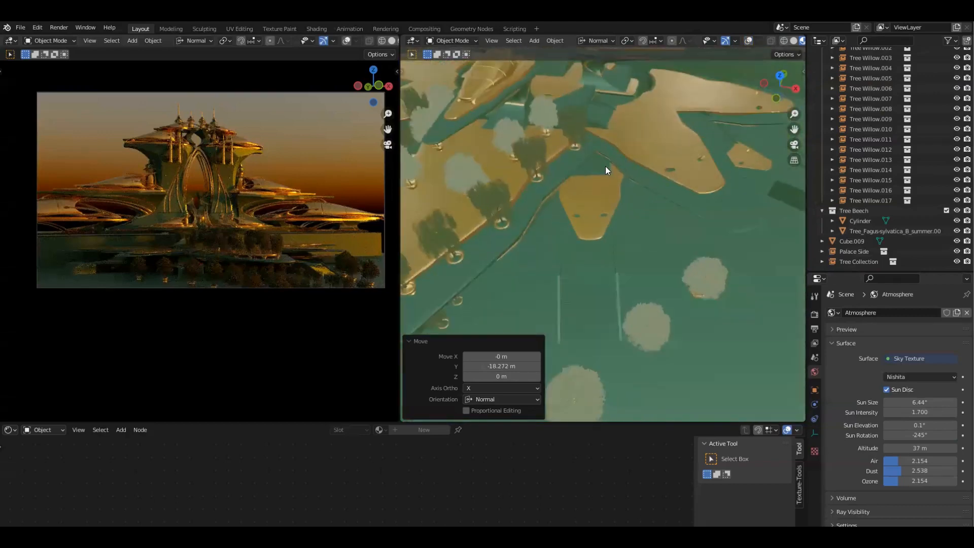
Step: Move Stairs.003 about -26.6 m along its normal Y axis so it reaches onto the small terrace
middle_drag(635, 279, 619, 139)
key(g)
key(y)
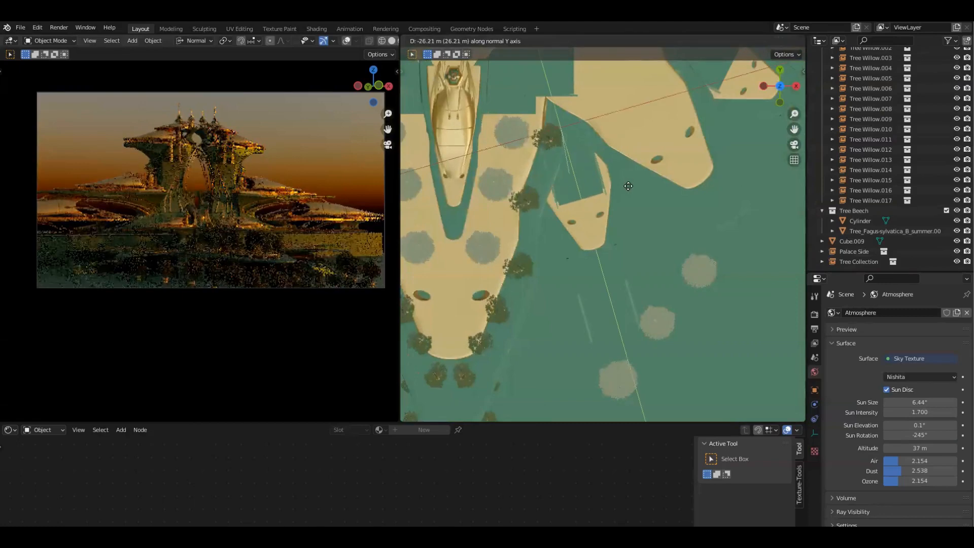
click(665, 221)
Step: Examine the placed stairs in the rendered camera view and around the palace terraces
middle_drag(651, 183, 548, 244)
scroll(123, 273, up, 5)
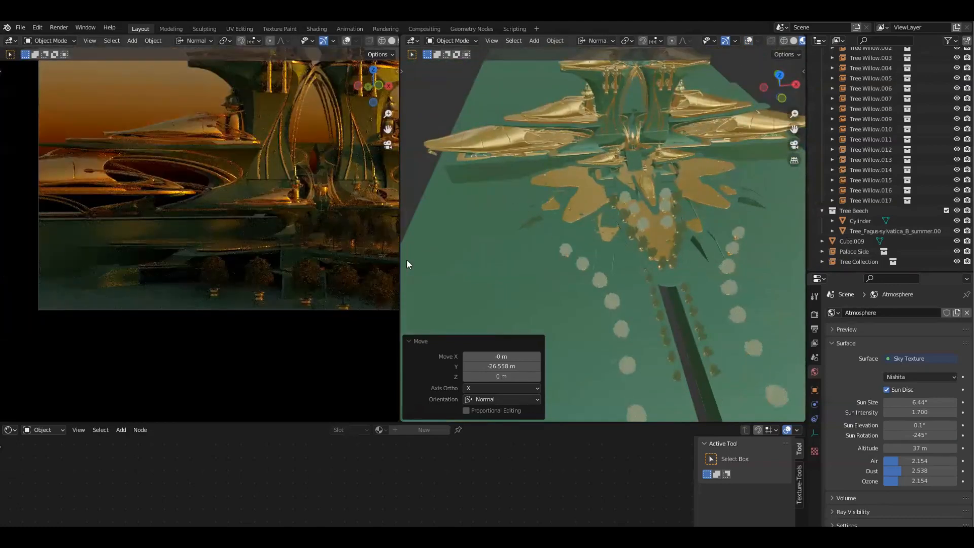
scroll(272, 207, down, 4)
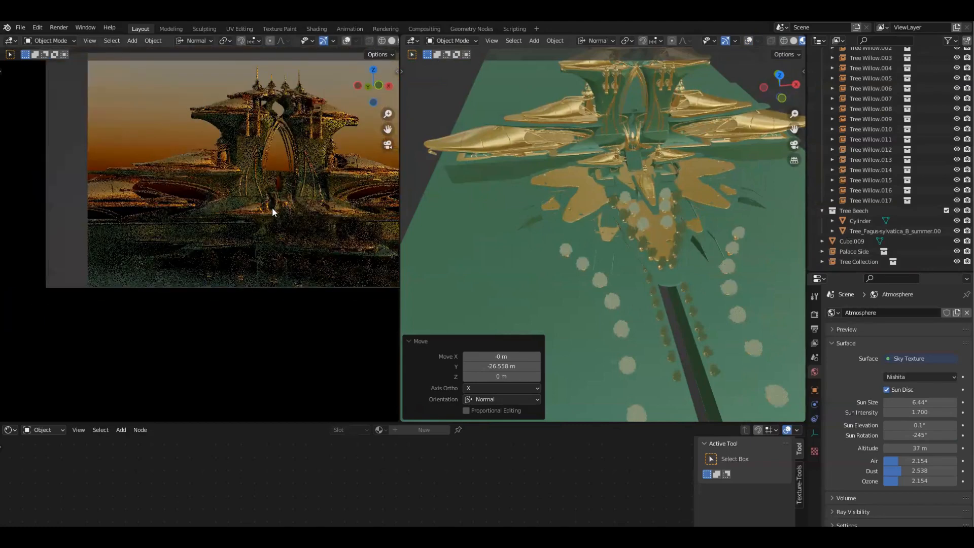
scroll(272, 207, up, 1)
middle_drag(650, 265, 527, 265)
scroll(642, 242, up, 2)
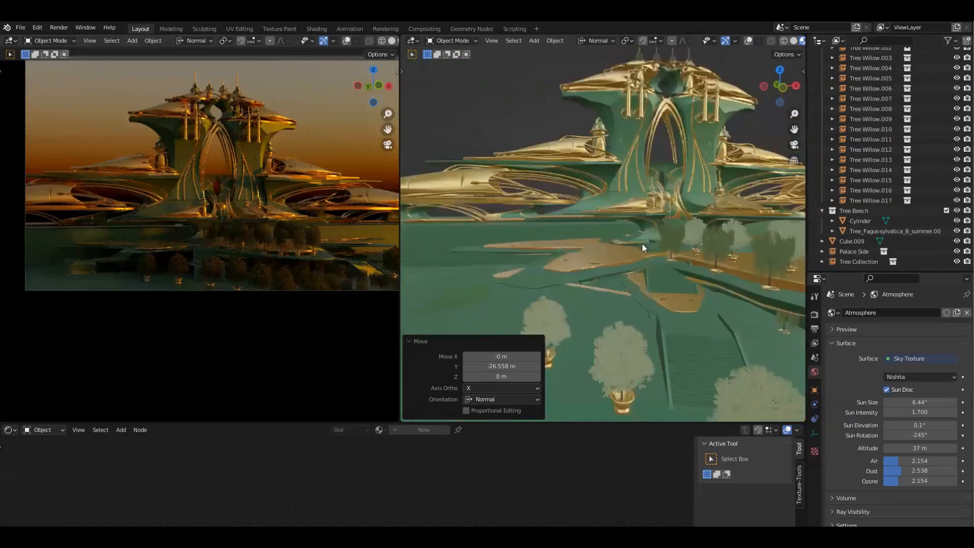
shift+middle_drag(641, 243, 731, 213)
Step: Switch the working viewport to Solid shading to inspect the terrace stairs
key(z)
click(595, 250)
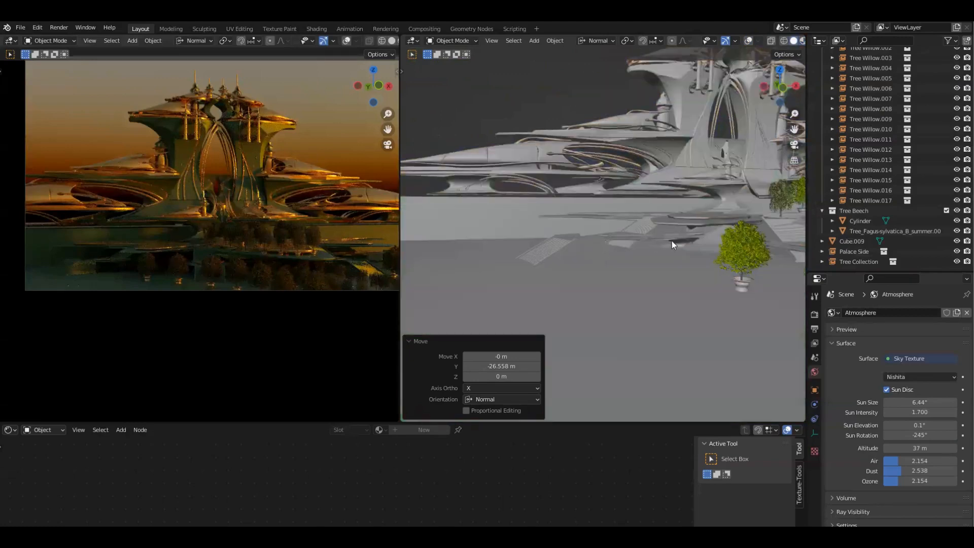
scroll(677, 266, up, 6)
scroll(643, 274, up, 3)
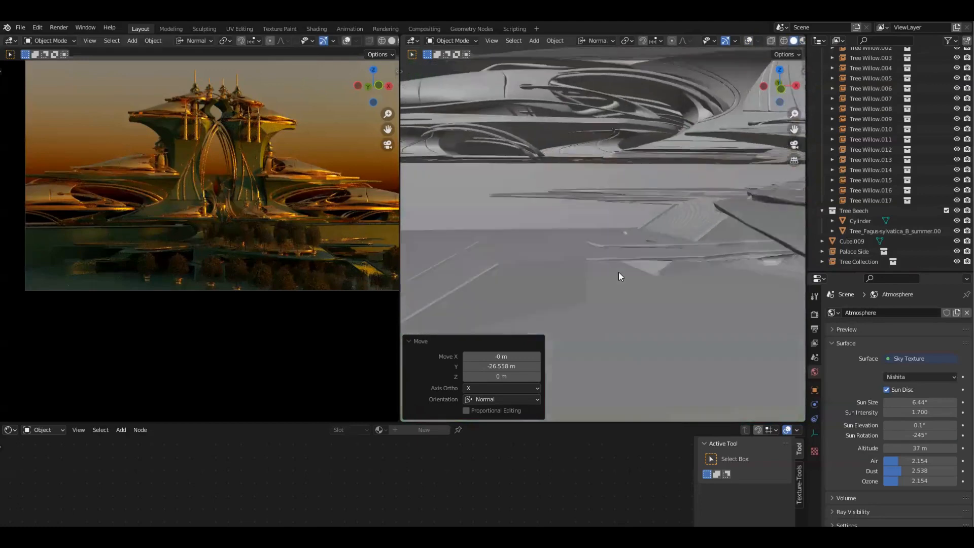
middle_drag(620, 263, 671, 306)
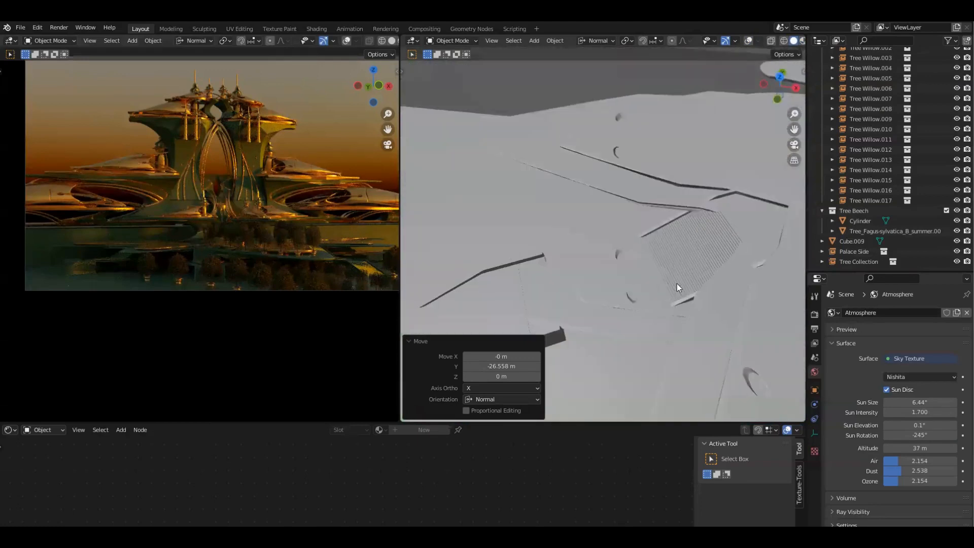
scroll(588, 255, down, 3)
middle_drag(589, 255, 721, 230)
Step: Select Cube.008, the ramp body of the central palace stairs, and isolate it in local view
click(675, 181)
middle_drag(675, 180, 589, 172)
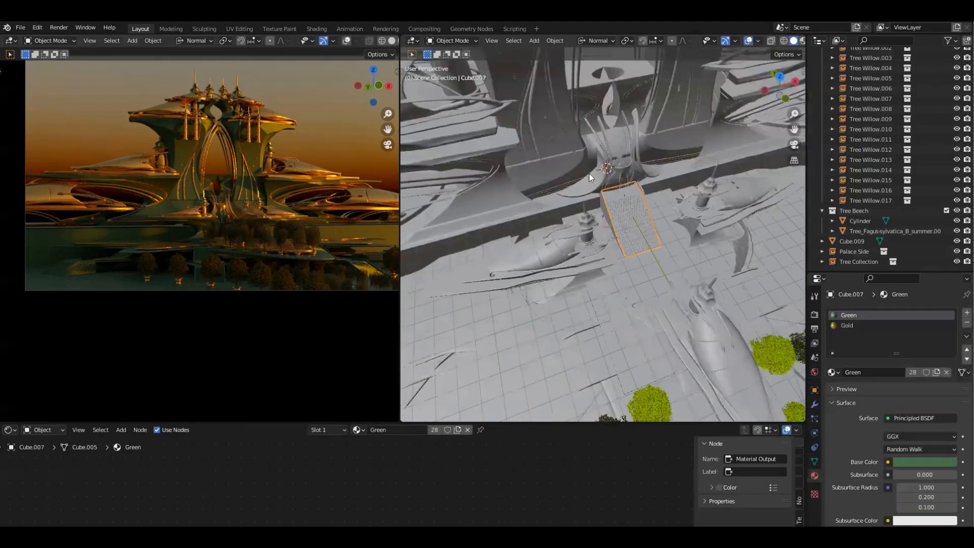
key(KP_Decimal)
click(487, 232)
middle_drag(487, 232, 583, 224)
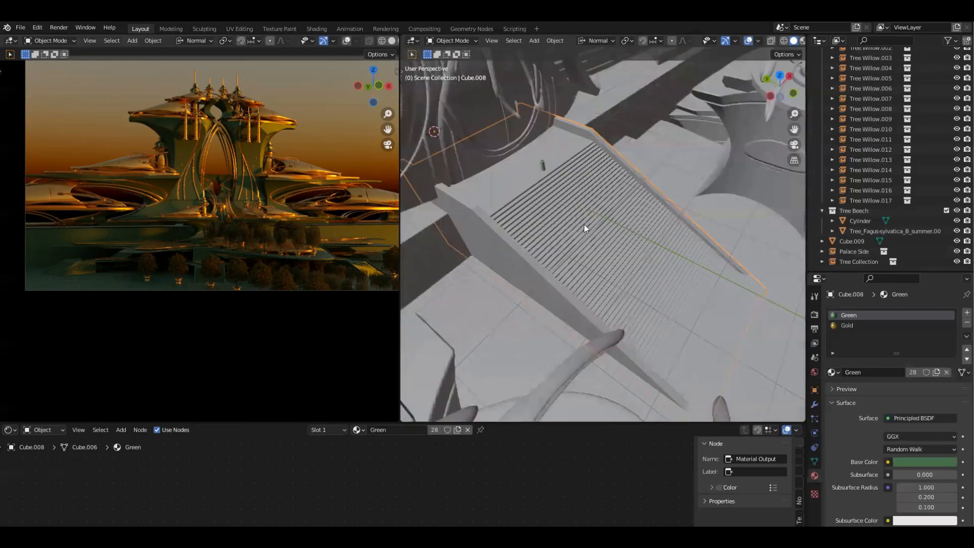
key(g)
right_click(565, 221)
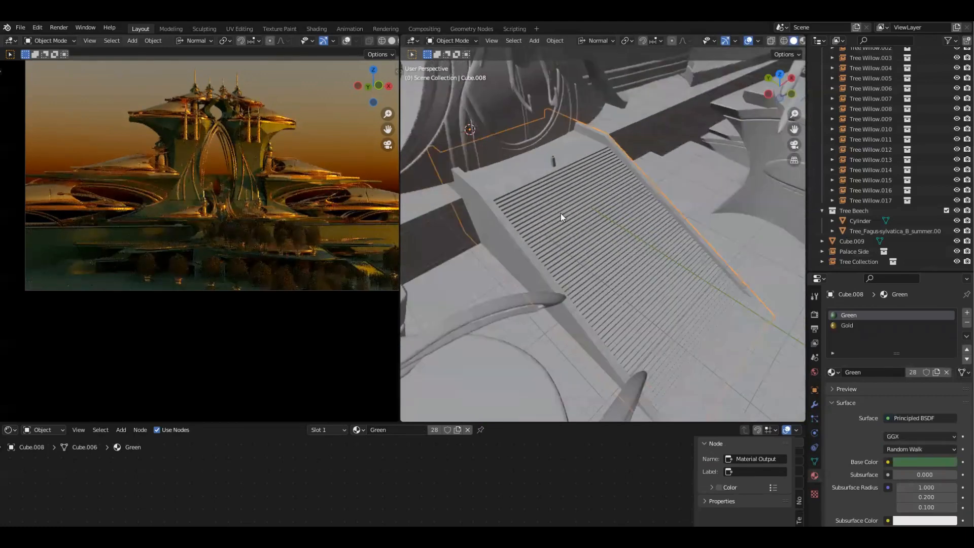
key(KP_Divide)
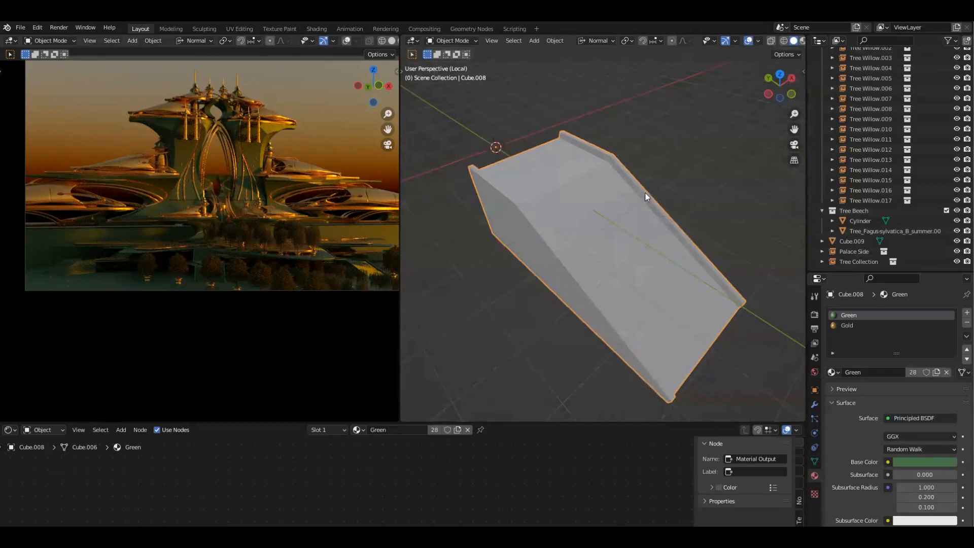
Step: Compare Cube.008 with its surroundings outside local view, and open its isolated mesh for editing
scroll(644, 193, down, 4)
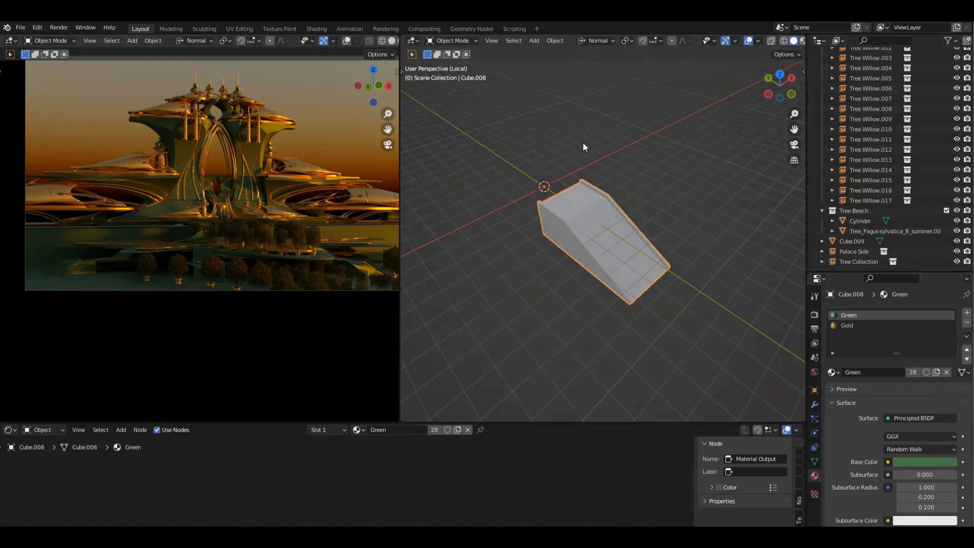
middle_drag(604, 141, 606, 201)
key(KP_Divide)
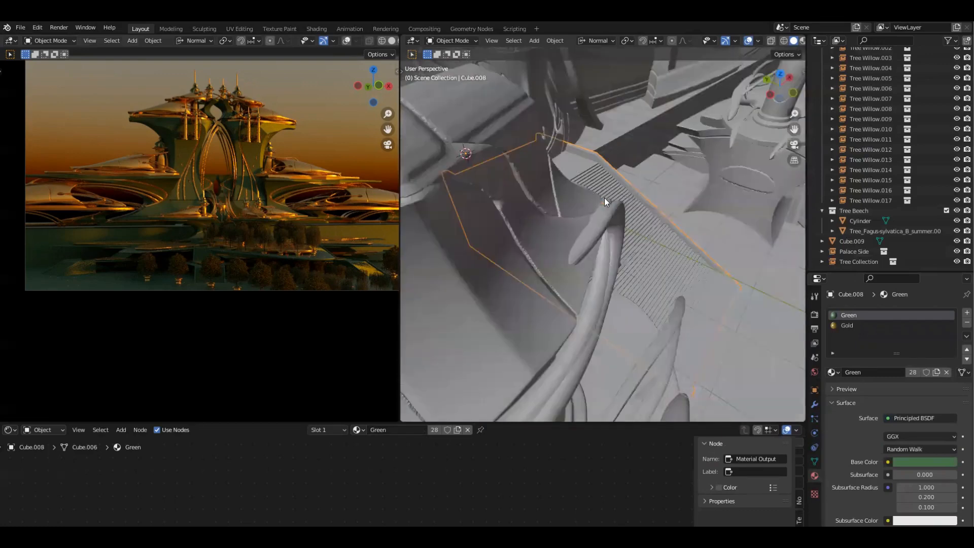
key(KP_Divide)
key(KP_Divide)
key(KP_Divide)
middle_drag(535, 185, 695, 218)
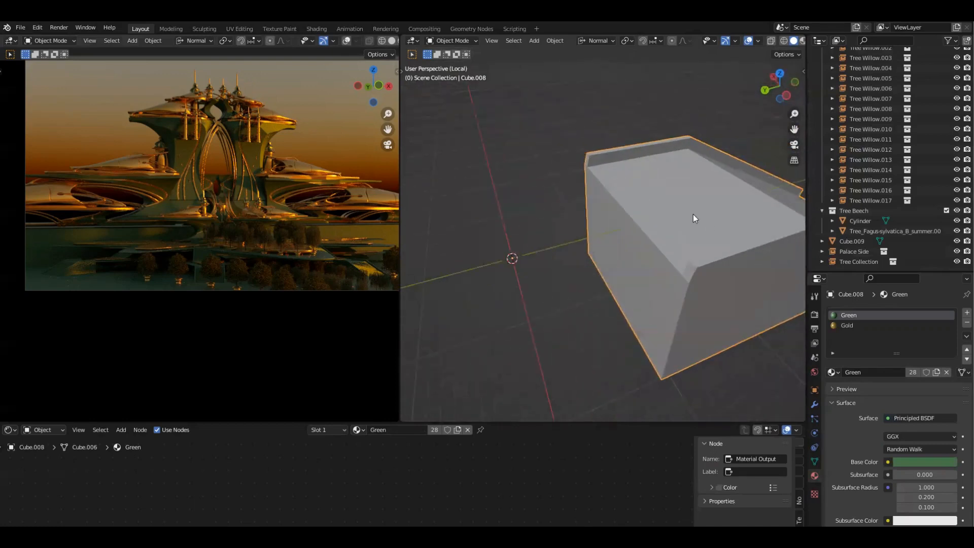
key(Tab)
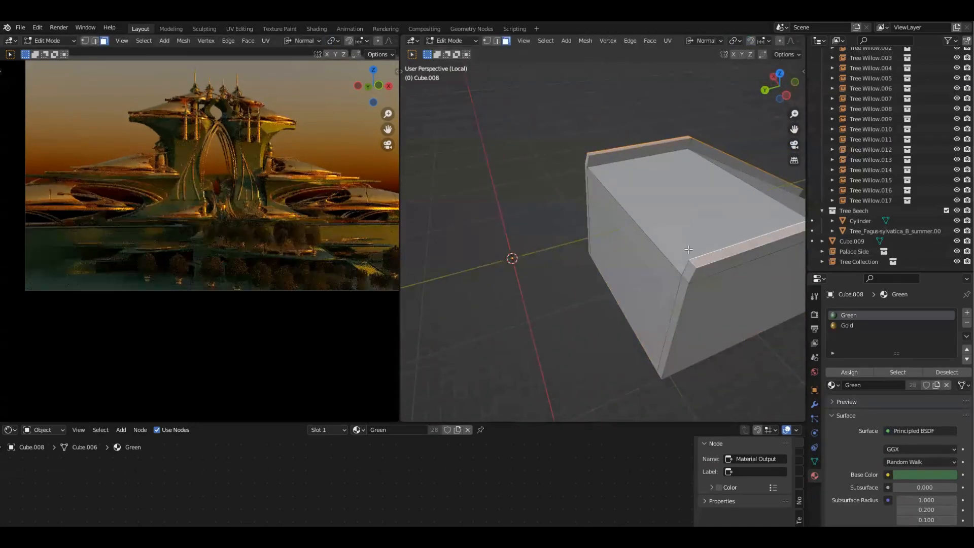
middle_drag(644, 294, 587, 227)
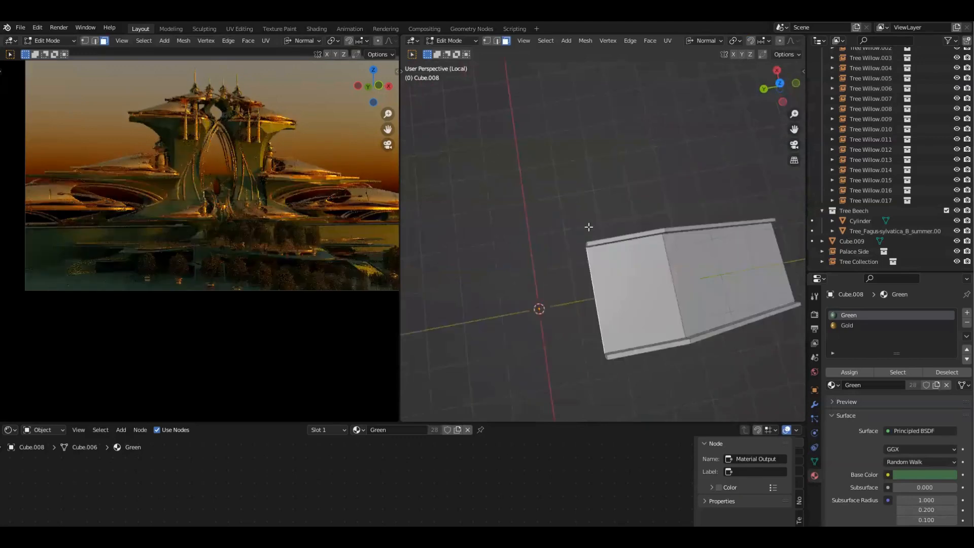
Step: Try to move the back face of Cube.008 about 52.6 m along its normal
key(KP_7)
key(g)
key(z)
click(620, 115)
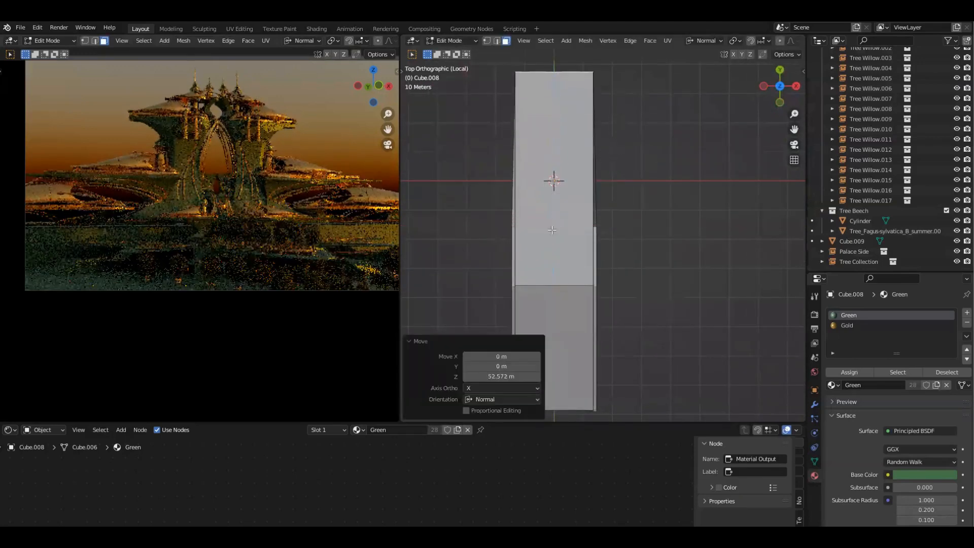
middle_drag(620, 116, 676, 127)
key(ctrl+z)
Step: Select the back end faces of the ramp body Cube.008, including those of its side rails, and align to the top view
scroll(710, 213, up, 3)
click(750, 224)
shift+click(749, 223)
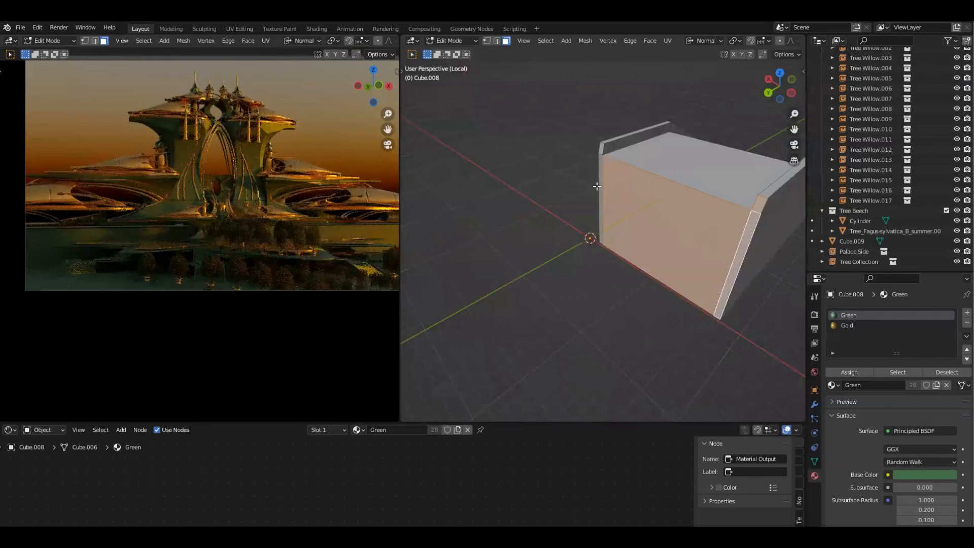
shift+click(601, 157)
key(KP_7)
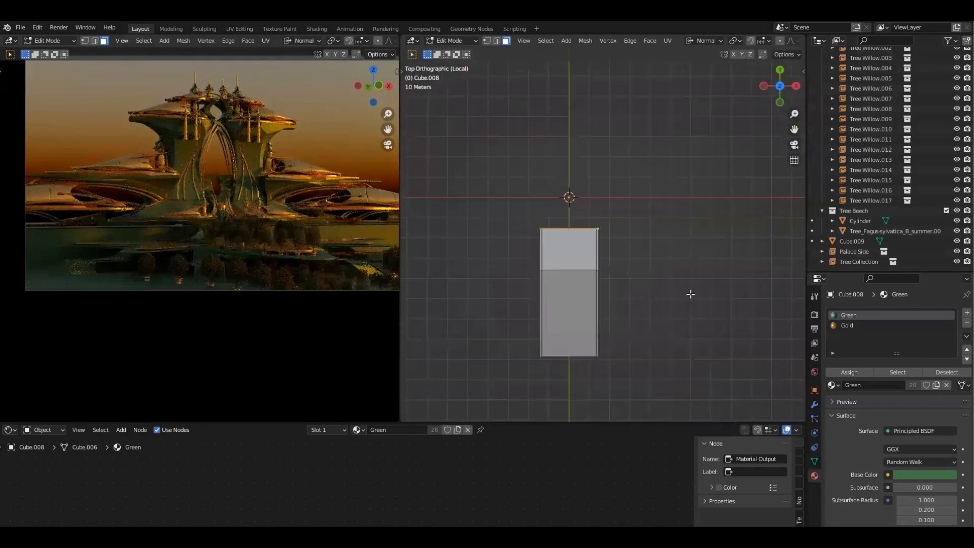
Step: Try to move the selected back faces along Y and Z in the Normal orientation
key(g)
key(y)
click(702, 130)
middle_drag(702, 131, 687, 267)
key(KP_7)
middle_drag(661, 209, 697, 263)
middle_drag(683, 209, 730, 152)
key(g)
key(z)
right_click(679, 208)
key(period)
key(Escape)
Step: Set the transform orientation to Global and move the back faces of Cube.008 along Y past the world origin
key(comma)
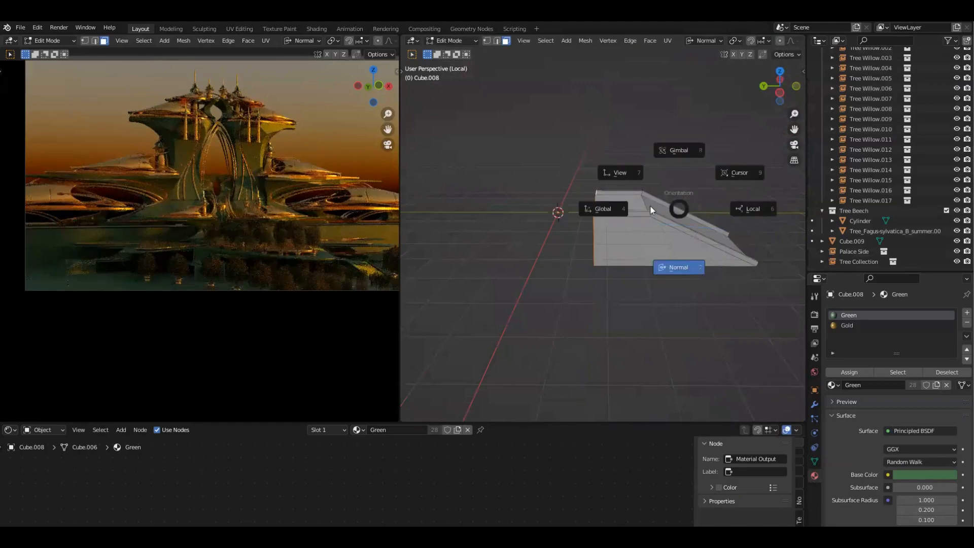
click(609, 201)
key(KP_7)
key(g)
key(y)
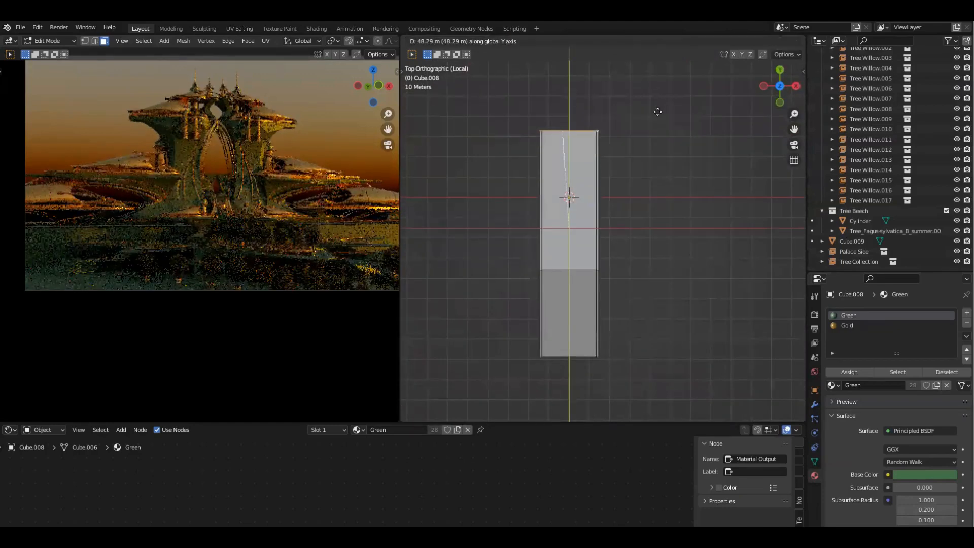
click(651, 92)
Step: Readjust the position of the ramp body's back faces along global Y and return to Object Mode
scroll(631, 245, down, 3)
shift+middle_drag(631, 245, 626, 287)
key(g)
key(y)
click(638, 217)
middle_drag(581, 261, 637, 218)
key(Tab)
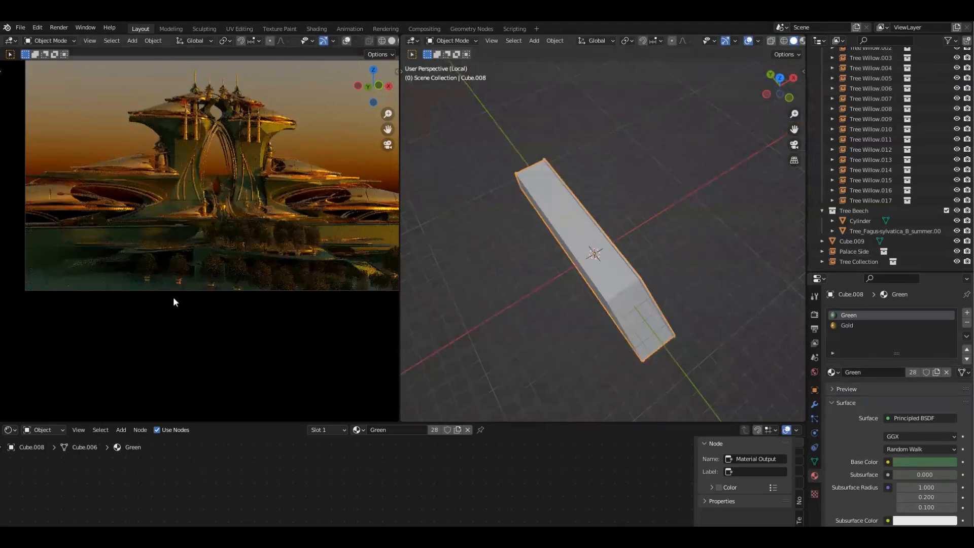
Step: Take Cube.008 out of local view and check the palace stairs area up close in the camera render
shift+middle_drag(130, 290, 195, 279)
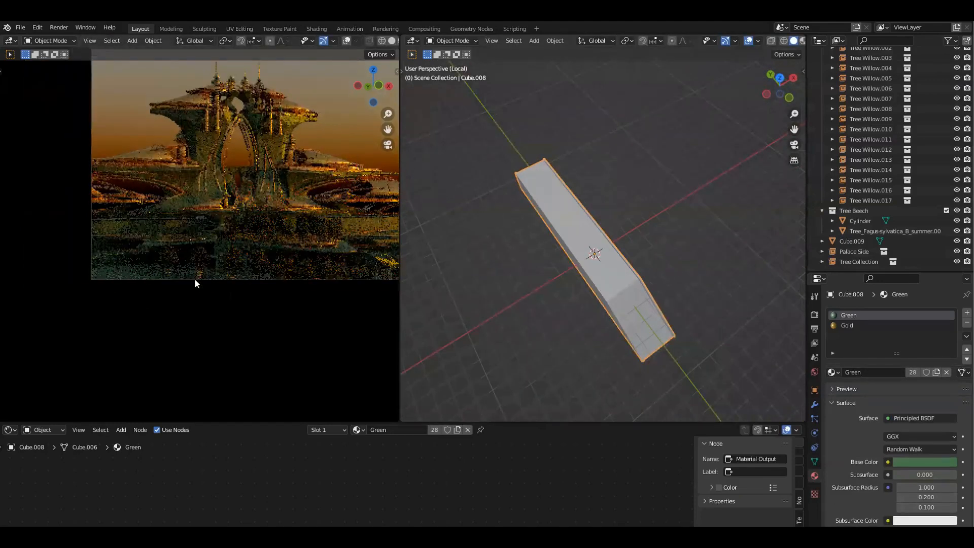
scroll(229, 254, up, 4)
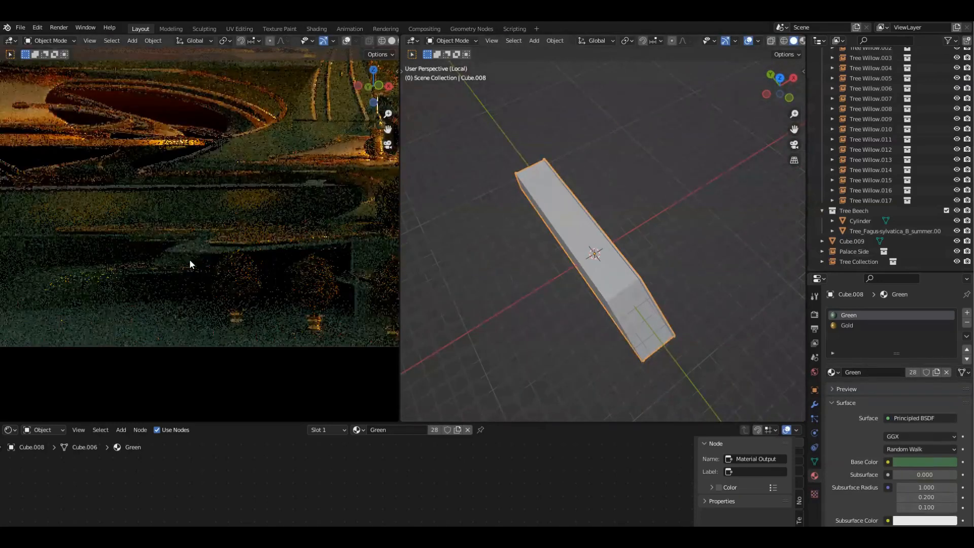
key(KP_Divide)
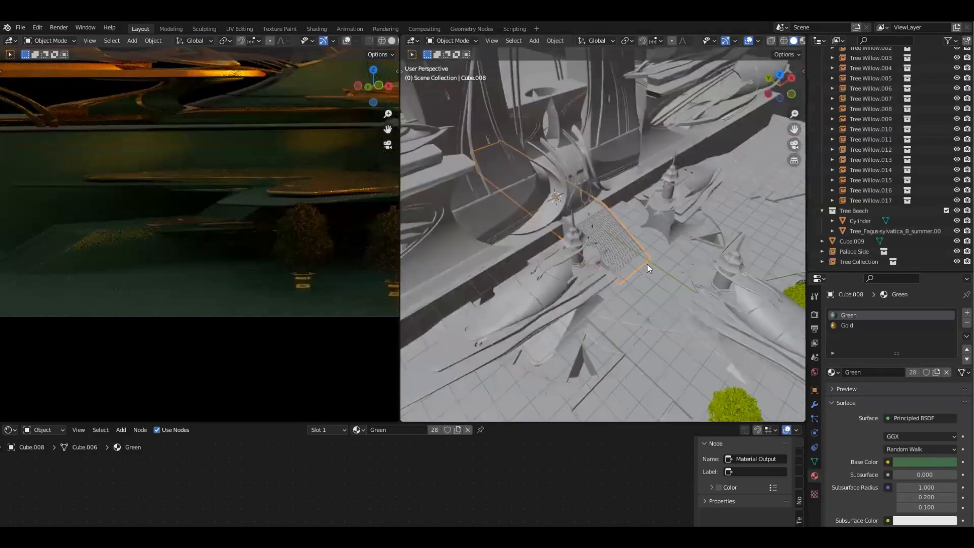
ctrl+middle_drag(631, 276, 472, 276)
mouse_move(619, 260)
middle_down()
mouse_move(596, 273)
mouse_move(644, 303)
mouse_move(610, 299)
mouse_move(692, 297)
mouse_move(629, 287)
mouse_move(617, 327)
mouse_move(692, 319)
mouse_move(626, 277)
middle_up()
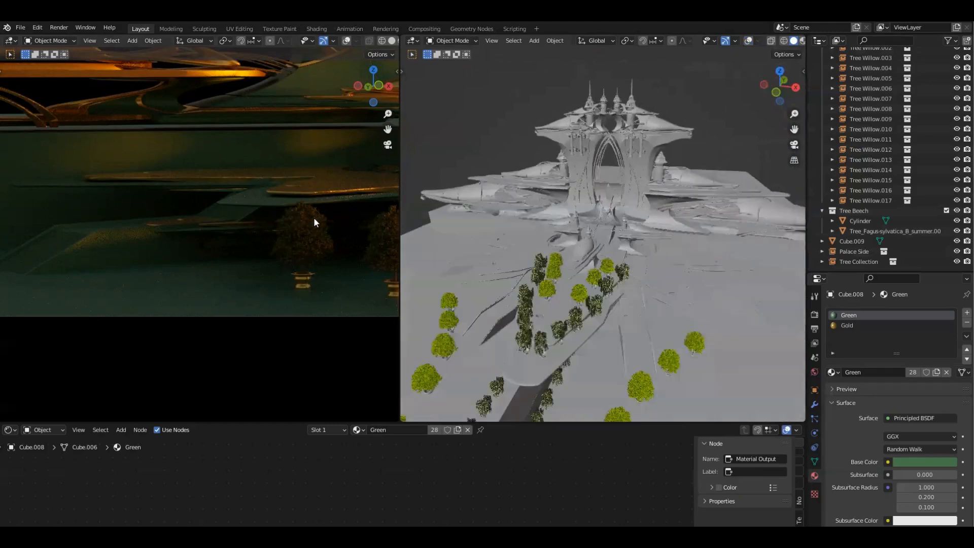
scroll(314, 217, down, 4)
shift+middle_drag(354, 149, 315, 159)
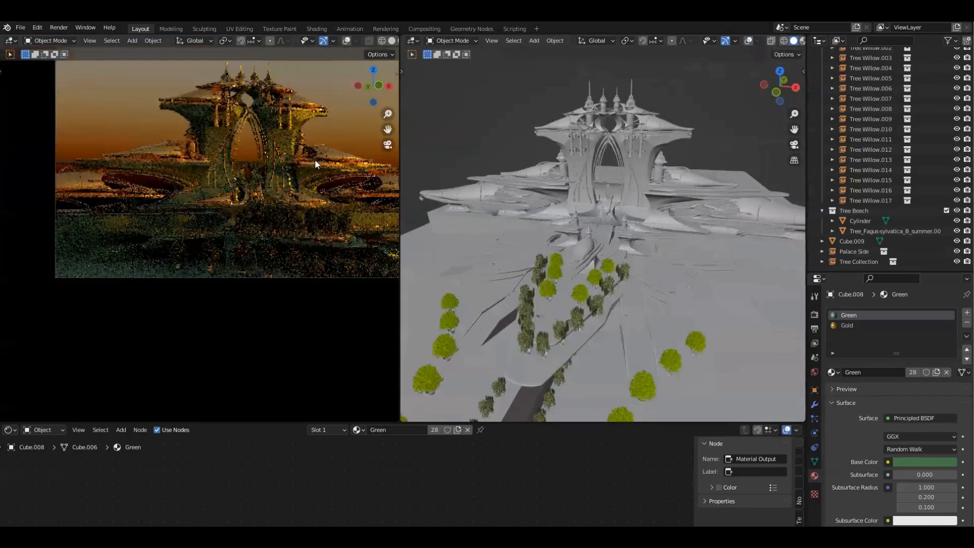
Step: Turn on the overlays and switch the working viewport to Material Preview to inspect the palace forecourt
middle_drag(519, 239, 696, 261)
scroll(663, 232, down, 3)
scroll(265, 179, down, 3)
scroll(232, 205, up, 4)
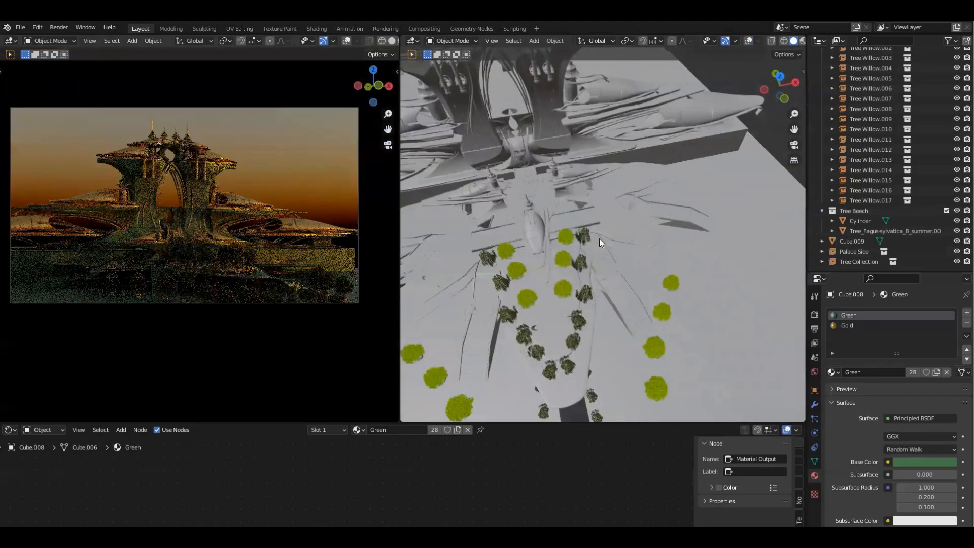
scroll(665, 278, down, 3)
mouse_move(601, 320)
middle_down()
mouse_move(713, 282)
mouse_move(630, 297)
mouse_move(598, 254)
mouse_move(571, 252)
mouse_move(580, 251)
mouse_move(644, 345)
mouse_move(643, 262)
middle_up()
scroll(577, 297, up, 3)
key(shift+alt+z)
key(z)
scroll(617, 235, up, 5)
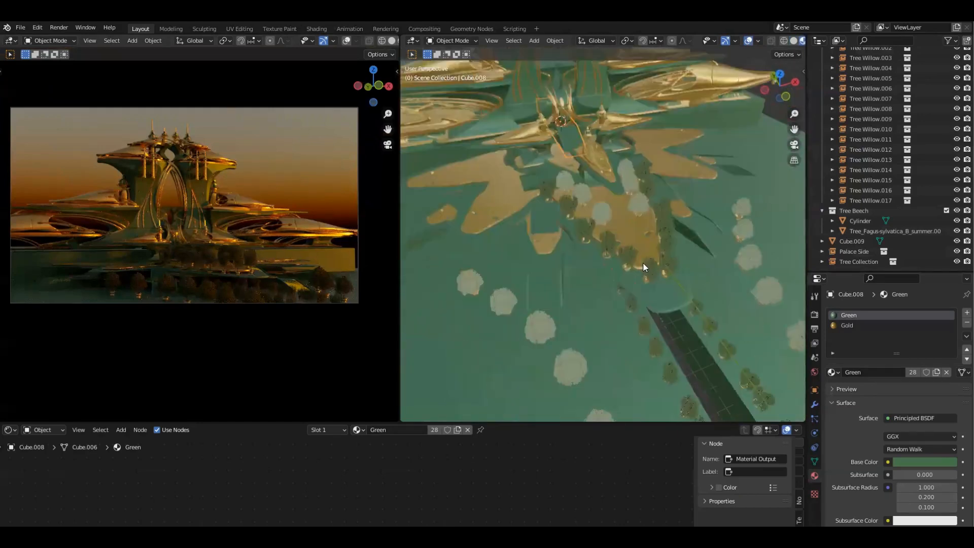
scroll(617, 217, up, 5)
Step: Place a linked duplicate of a red scale figure at the upper side stairs, about 104 m away along X
click(609, 205)
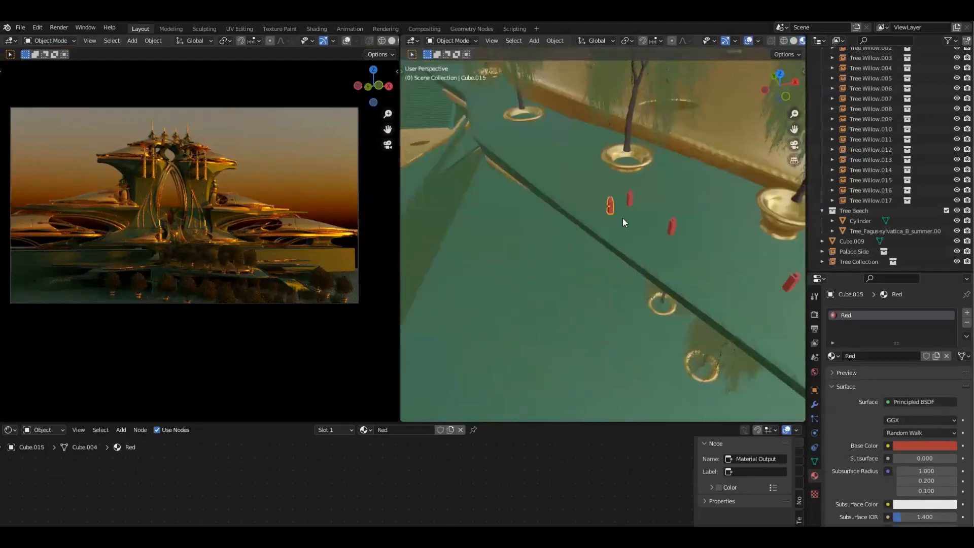
scroll(623, 219, down, 5)
key(KP_7)
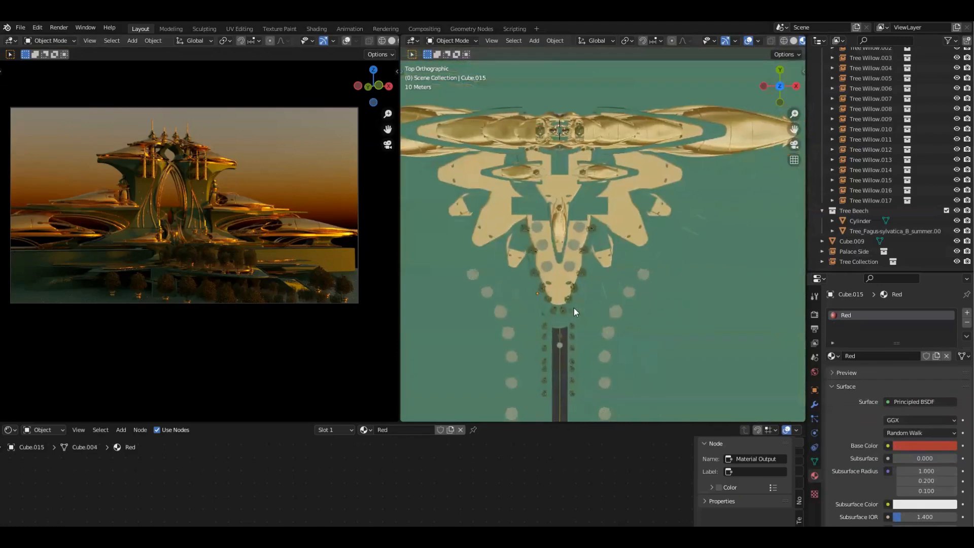
scroll(482, 317, up, 3)
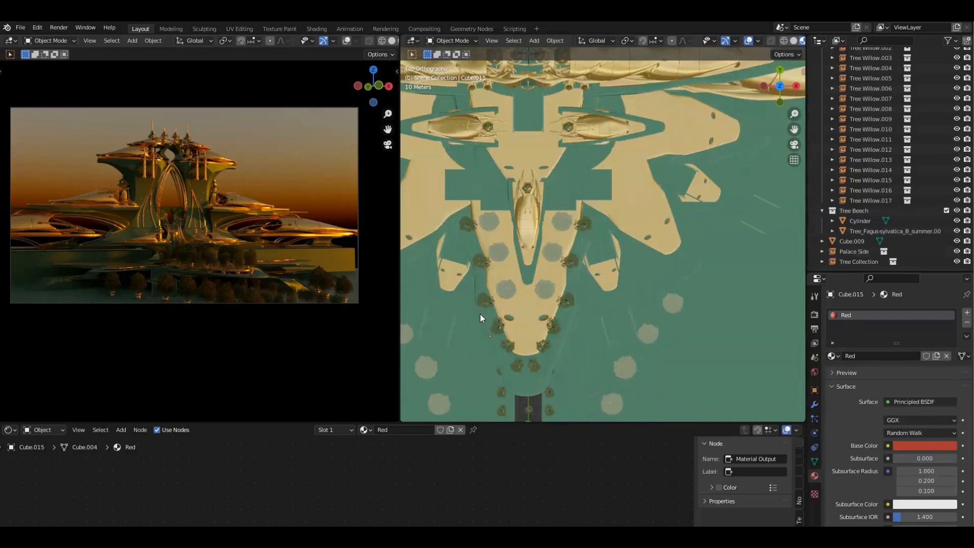
click(493, 337)
key(g)
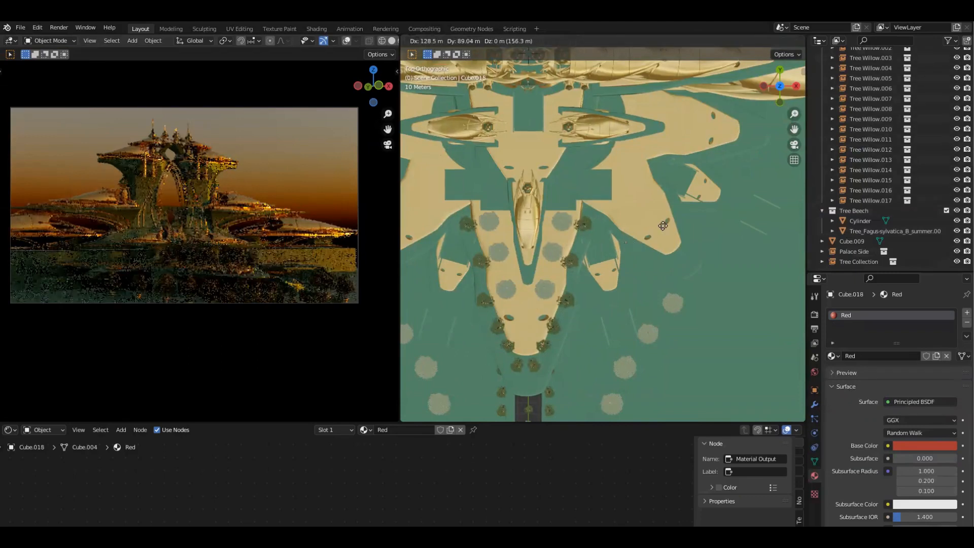
click(607, 236)
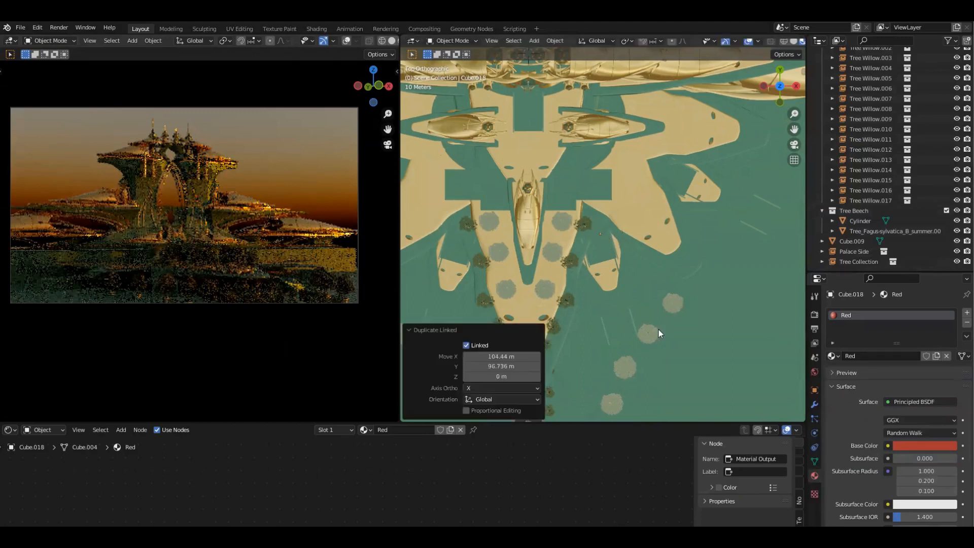
Step: Raise the red figure Cube.018 about 0.42 m along Z so that it stands on the surface above the stairs
key(KP_Decimal)
middle_drag(668, 374, 647, 309)
scroll(647, 308, down, 7)
key(g)
key(z)
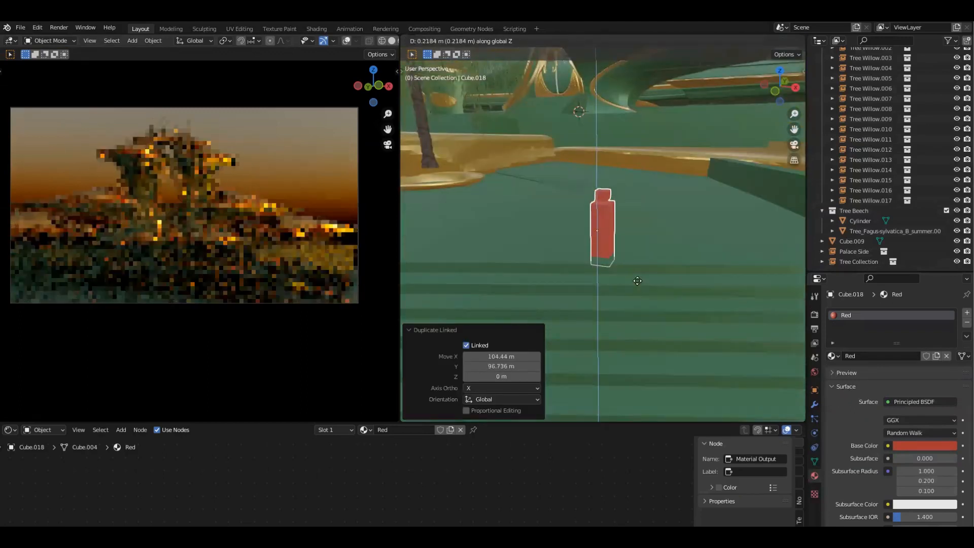
click(637, 273)
scroll(640, 304, down, 4)
key(KP_7)
scroll(627, 252, down, 4)
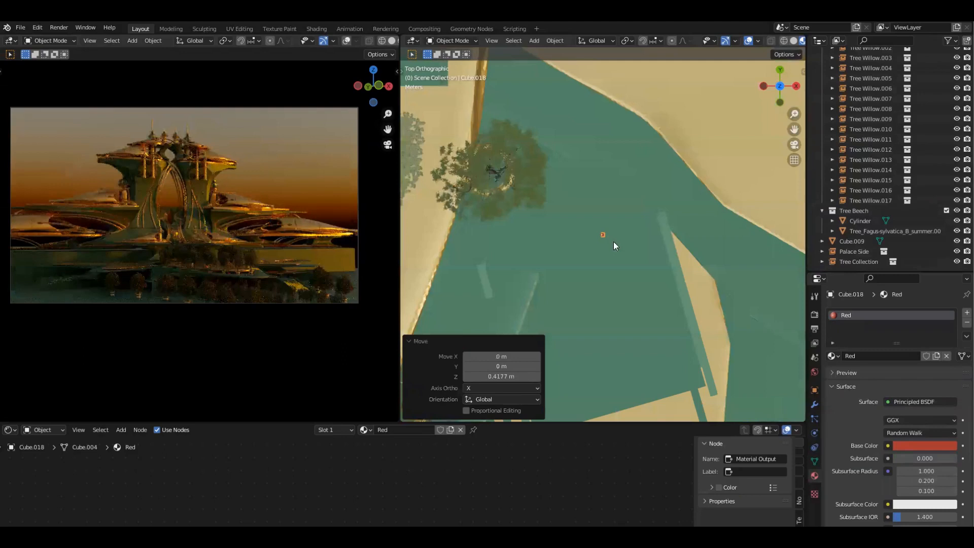
Step: Place two more linked copies of the red figure close to Cube.018 at the top of the side stairs
key(alt+d)
click(592, 221)
key(alt+d)
click(628, 189)
scroll(670, 289, down, 5)
middle_drag(678, 307, 673, 224)
scroll(659, 251, down, 4)
key(KP_7)
Step: Add a linked figure copy offset about 5.9 m in X and -37.9 m in Y, and lower it about 12 m onto the golden terrace
key(alt+d)
click(671, 335)
key(KP_Decimal)
scroll(673, 224, down, 7)
scroll(673, 225, down, 7)
key(g)
key(z)
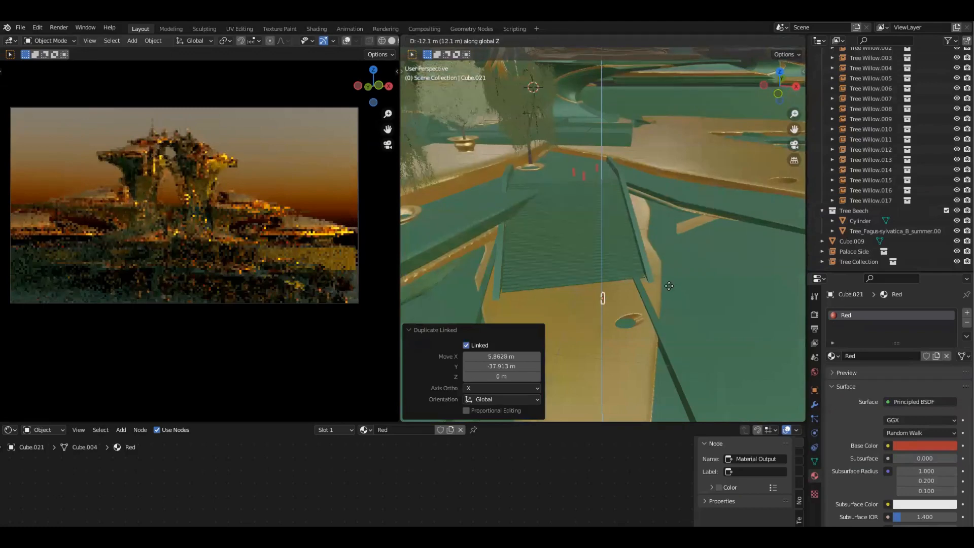
click(669, 287)
key(grave)
click(700, 322)
middle_drag(708, 308, 684, 374)
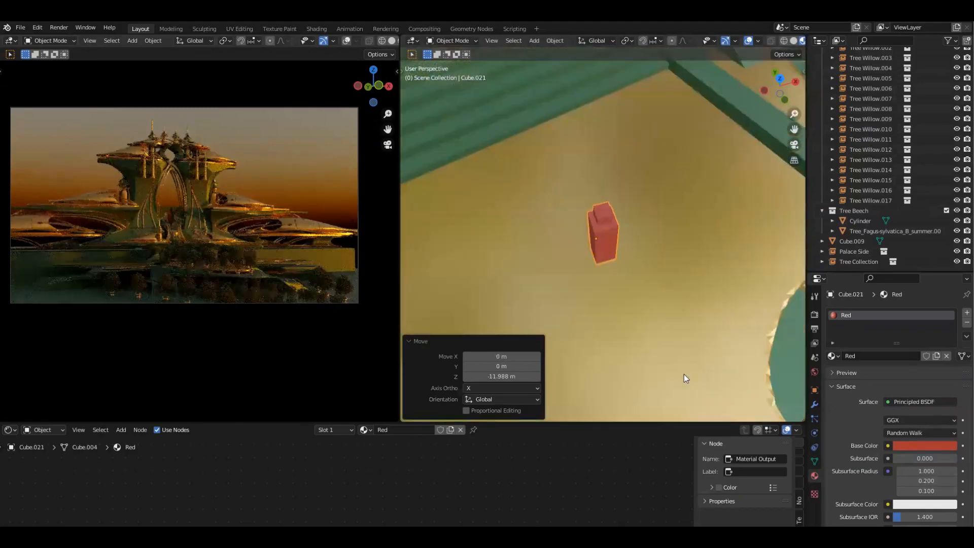
Step: Place a linked copy of the terrace figure on the lower side stairs, offset about 12.6 m in X and -54.9 m in Y
key(KP_7)
scroll(639, 182, down, 3)
shift+middle_drag(655, 278, 634, 165)
key(alt+d)
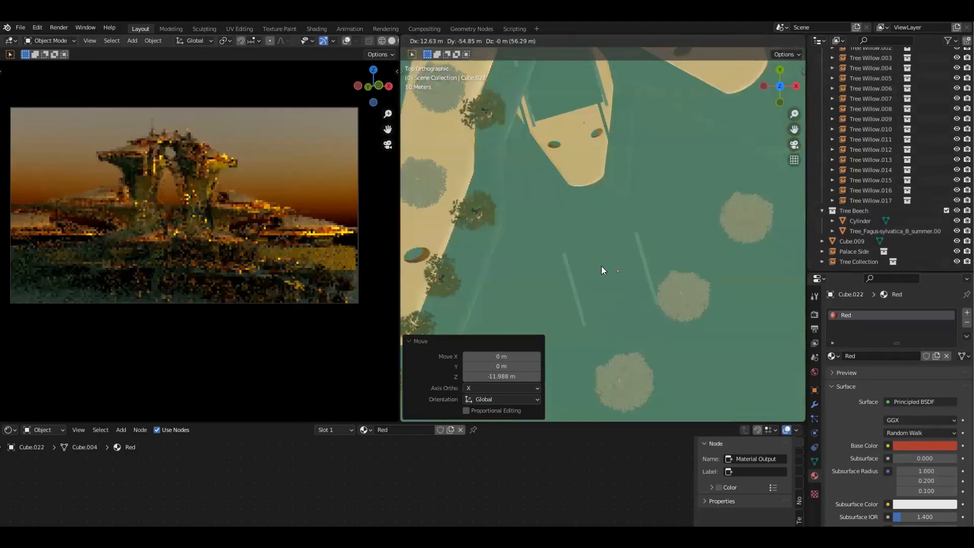
click(669, 313)
Step: Adjust the height of Cube.022 along Z so that the figure stands on the lower stairs
key(KP_Decimal)
middle_drag(664, 319, 662, 255)
scroll(661, 254, down, 4)
key(g)
key(z)
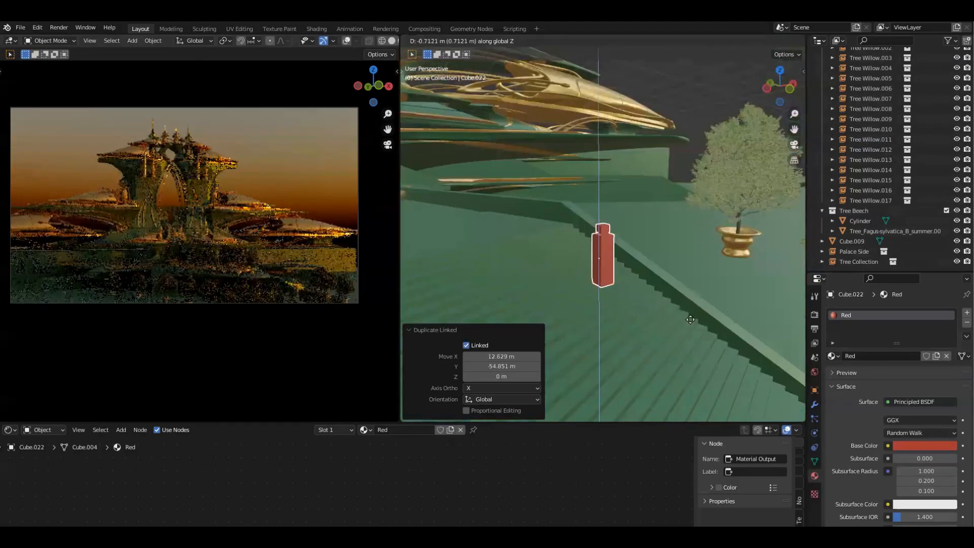
click(681, 318)
shift+middle_drag(680, 318, 675, 216)
key(g)
key(z)
click(676, 239)
middle_drag(632, 124, 622, 171)
Step: Add a linked copy of Cube.022 about -6.15 m along X and raise it about 0.61 m along Z
middle_drag(684, 237, 603, 205)
key(alt+d)
key(x)
click(544, 226)
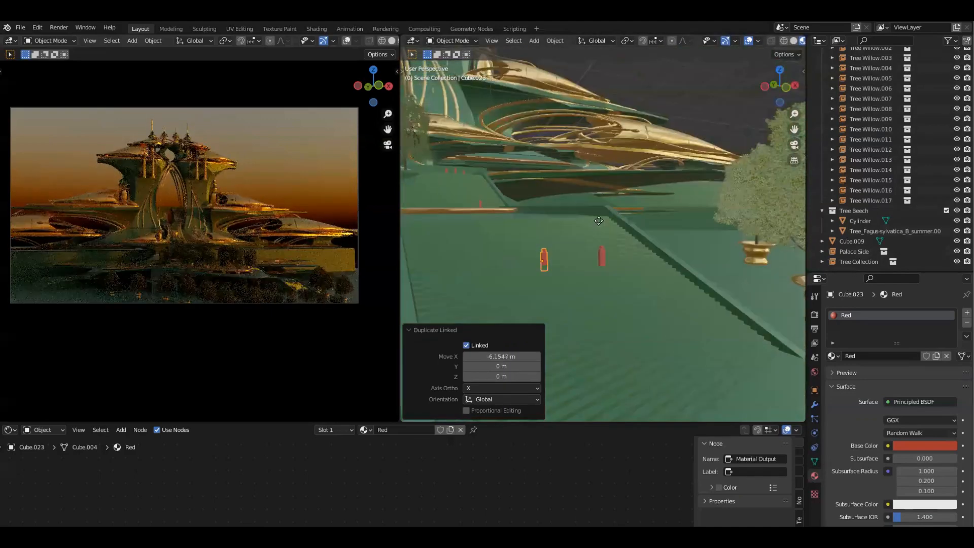
key(g)
key(z)
click(568, 259)
Step: Add a linked figure copy offset about 20.2 m in X and -24.1 m in Y, and lower it to the foot of the stairs
key(KP_7)
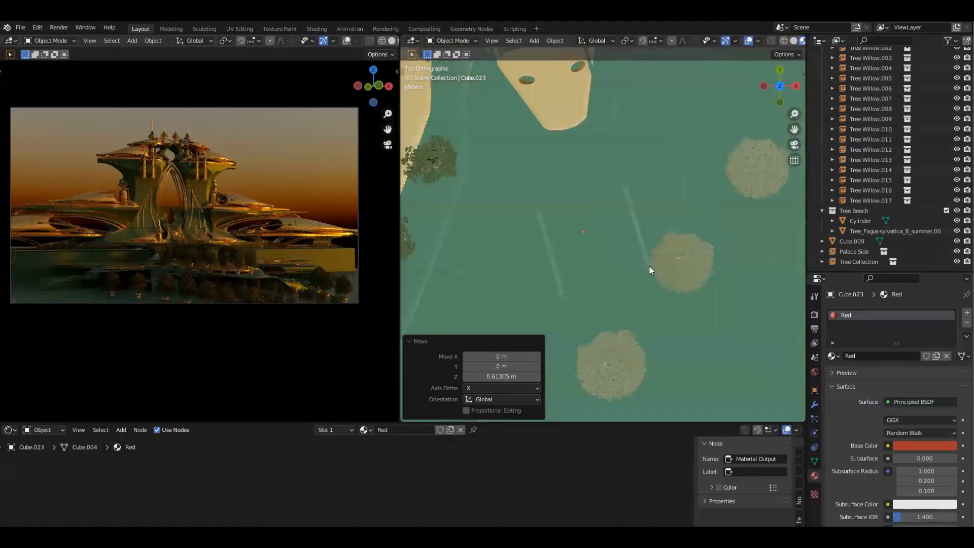
key(alt+d)
click(680, 269)
key(KP_Decimal)
middle_drag(706, 307, 685, 203)
key(g)
key(z)
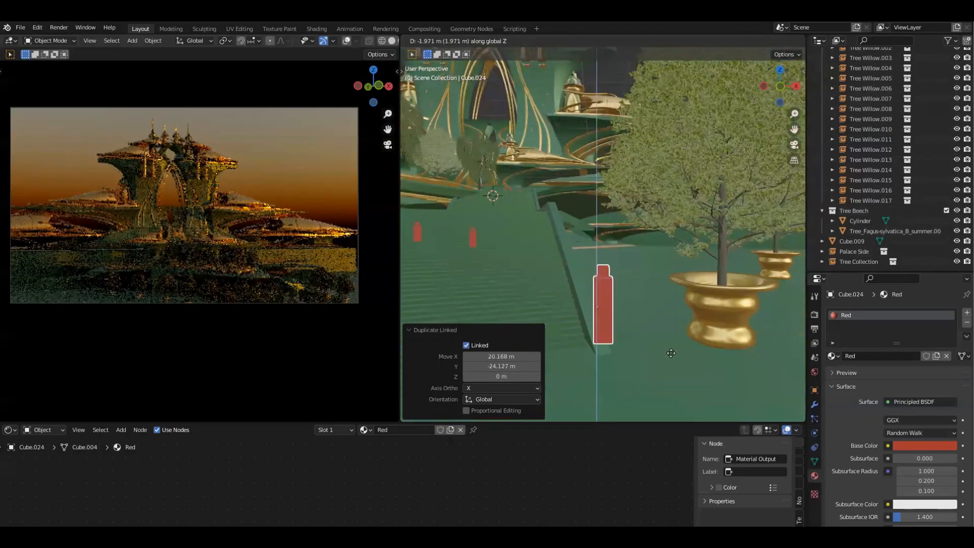
click(605, 212)
middle_drag(604, 212, 662, 328)
key(g)
key(z)
click(635, 232)
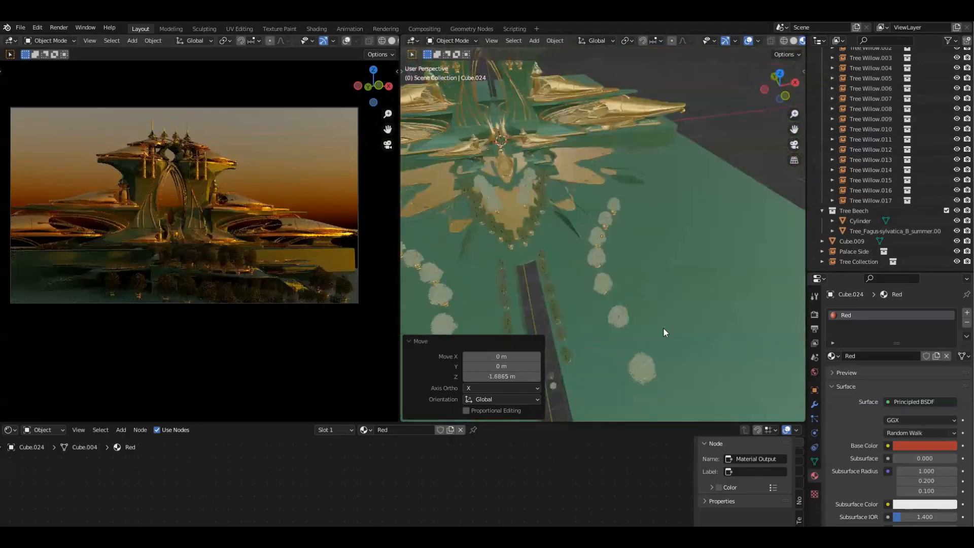
Step: Remove the beech tree in front of the lower side stairs, third from the outer end of its row
key(grave)
click(653, 197)
scroll(682, 133, down, 2)
click(662, 169)
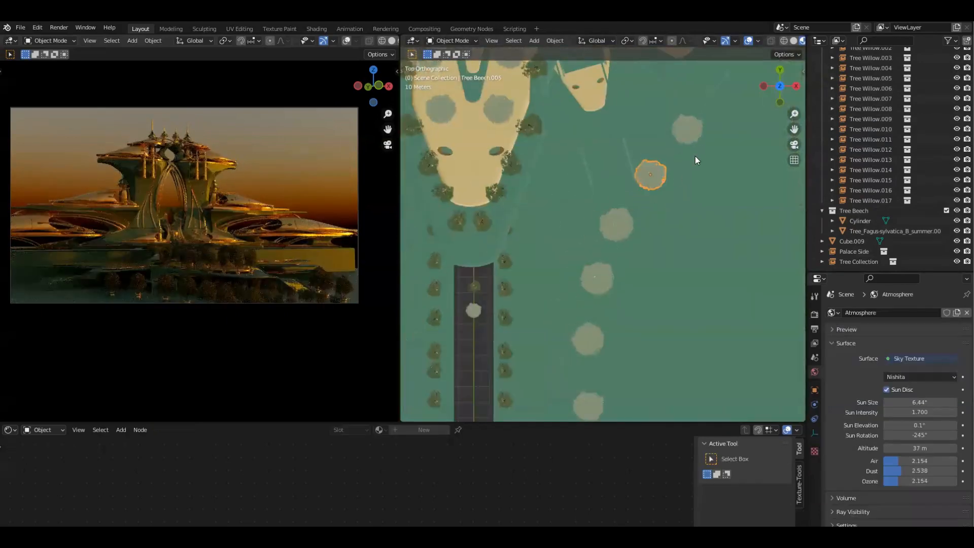
scroll(675, 182, down, 3)
scroll(640, 205, up, 2)
click(647, 240)
key(ctrl+z)
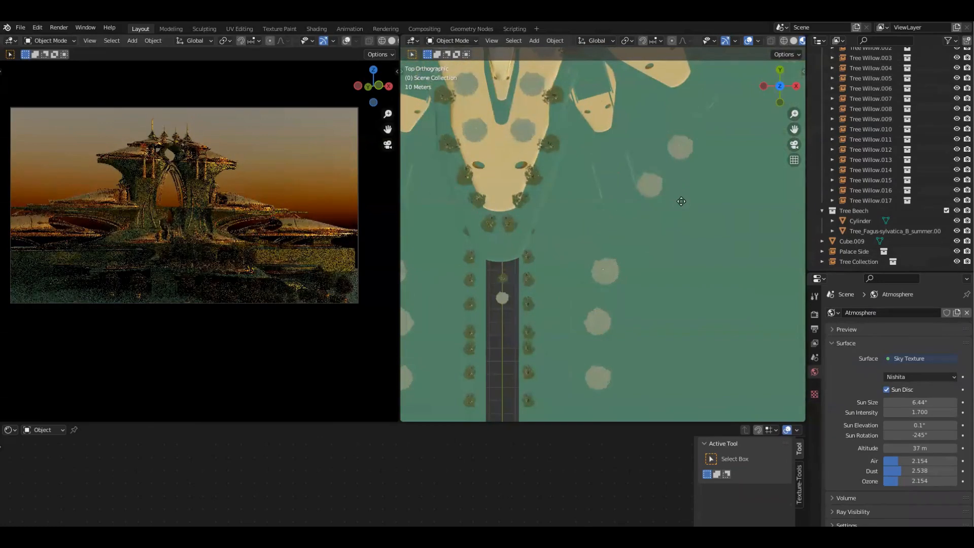
Step: Move Tree Beech.005 about 9.4 m in X and 12.5 m in Y, and the outermost beech about 22.7 m and 18.4 m
shift+middle_drag(663, 220, 621, 278)
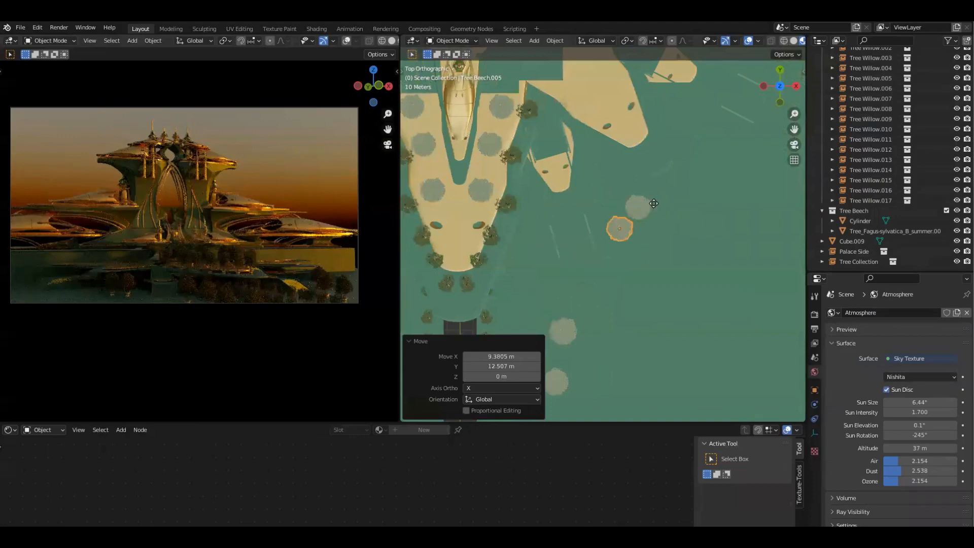
key(g)
click(677, 184)
Step: Continue the beech row outward with three linked copies, offset in X/Y about 37.9/35.2 m, 44.6/63.7 m and 33.6/50.4 m
shift+middle_drag(650, 240, 572, 309)
key(alt+d)
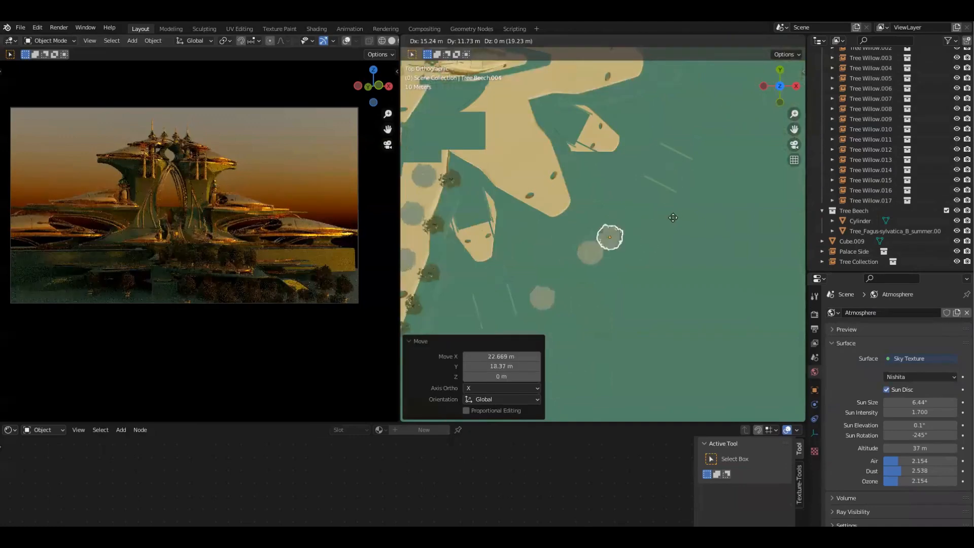
click(690, 202)
shift+middle_drag(690, 201, 617, 246)
key(alt+d)
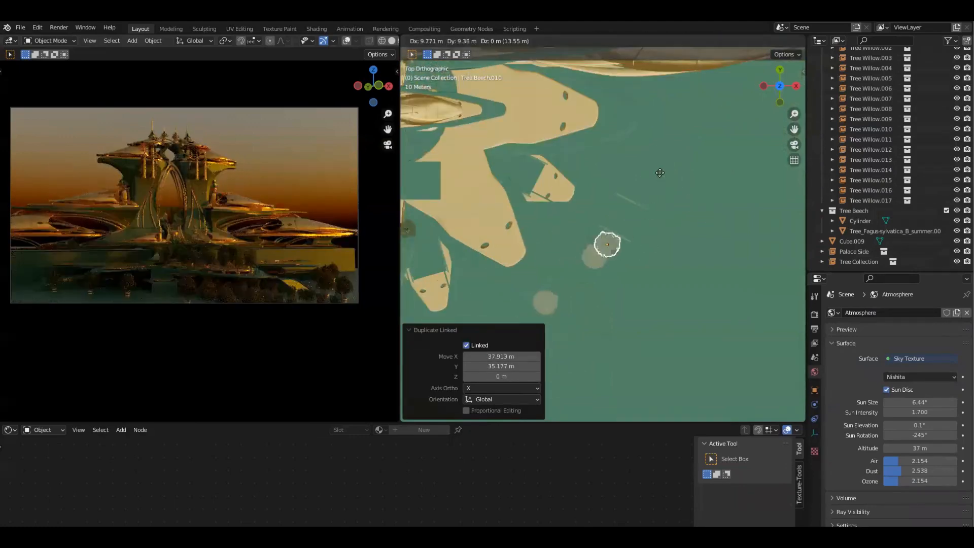
click(680, 209)
key(alt+d)
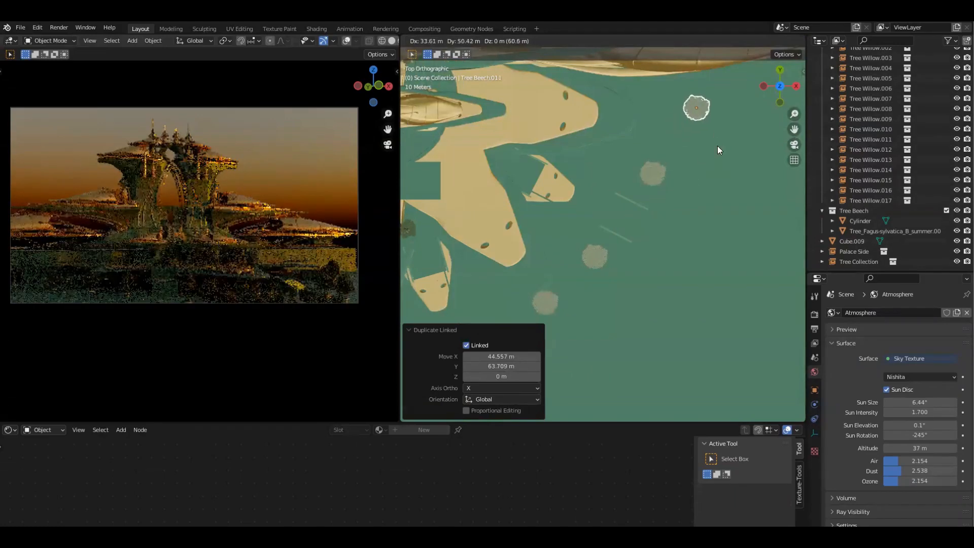
click(717, 145)
Step: Hide the viewport overlays and examine the beech rows around the whole palace
scroll(710, 207, down, 4)
middle_drag(671, 207, 629, 187)
key(shift+alt+z)
middle_drag(675, 237, 693, 200)
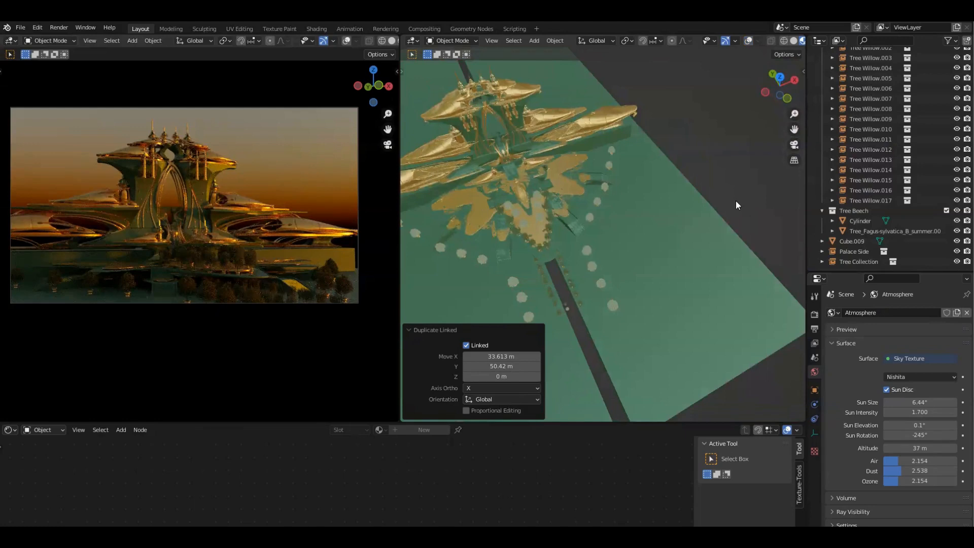
middle_drag(623, 310, 614, 230)
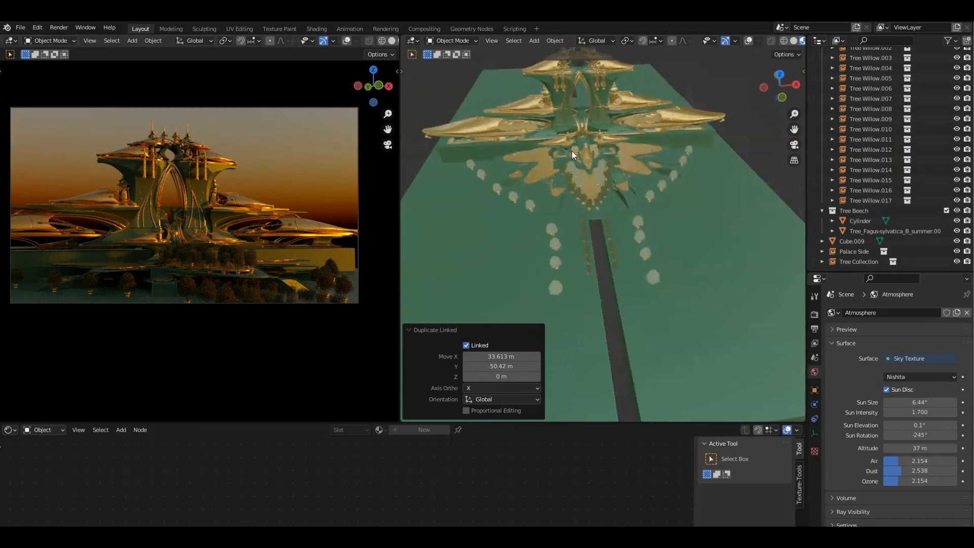
Step: Add a 2 m mesh plane at the world origin
middle_drag(607, 99, 611, 163)
key(KP_7)
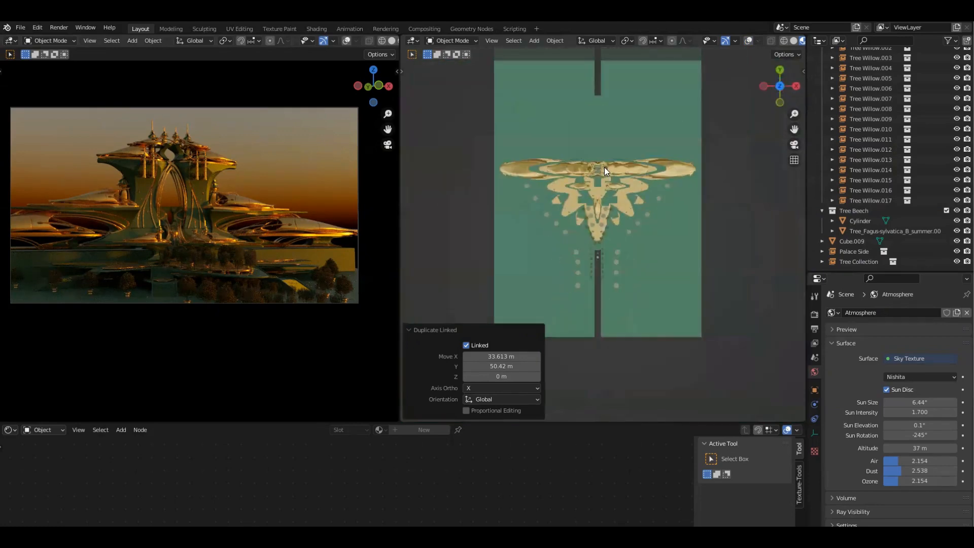
key(shift+a)
mouse_move(613, 169)
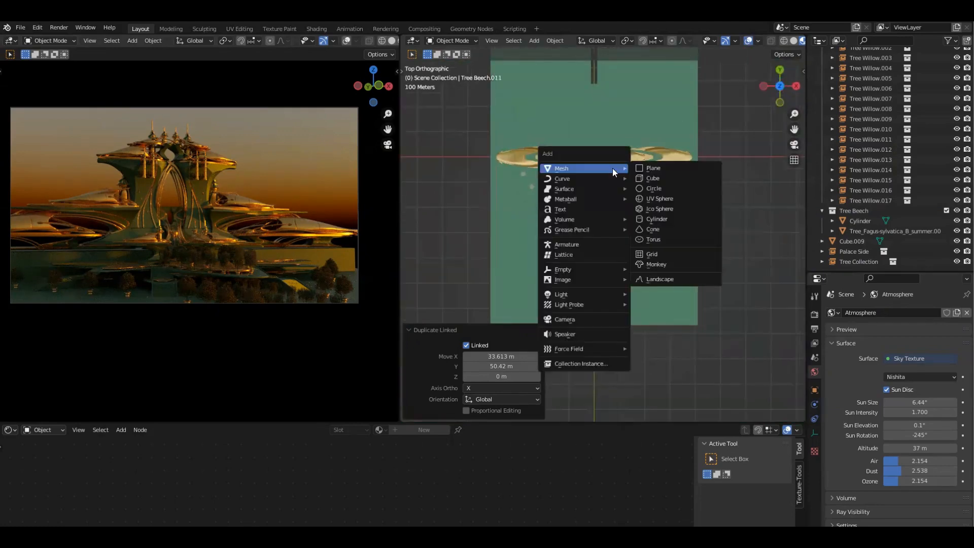
click(652, 168)
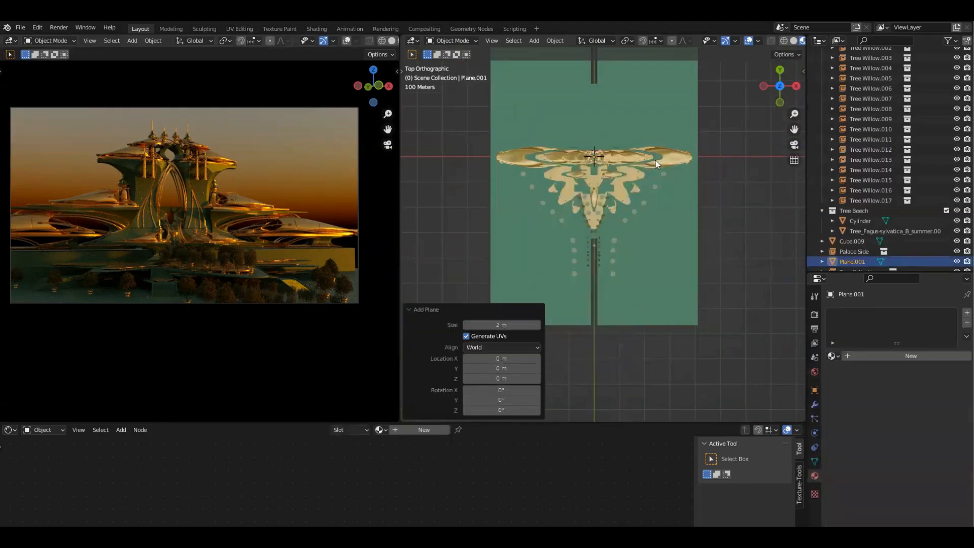
Step: Move the plane into a new collection named Water Elements
scroll(635, 174, down, 3)
scroll(635, 173, up, 5)
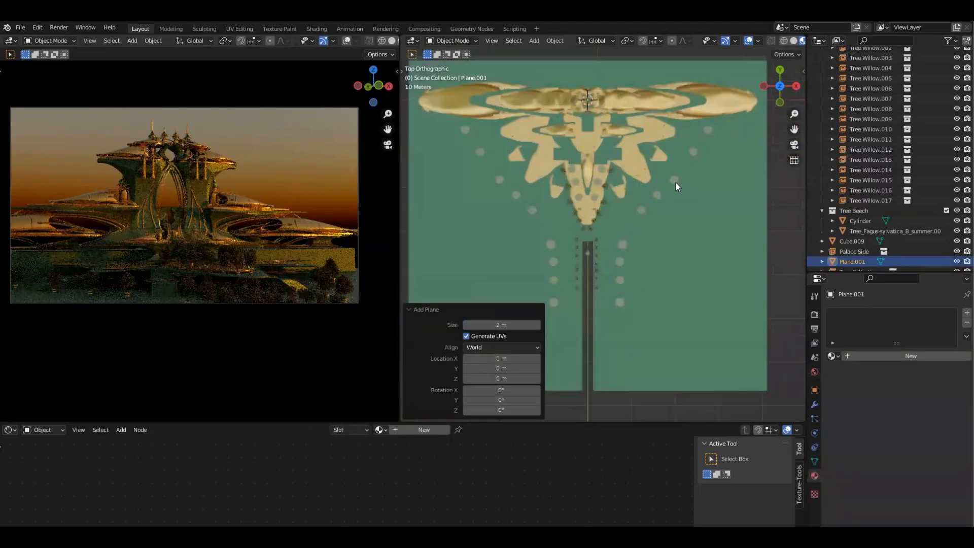
key(m)
click(684, 147)
text(Water Elements)
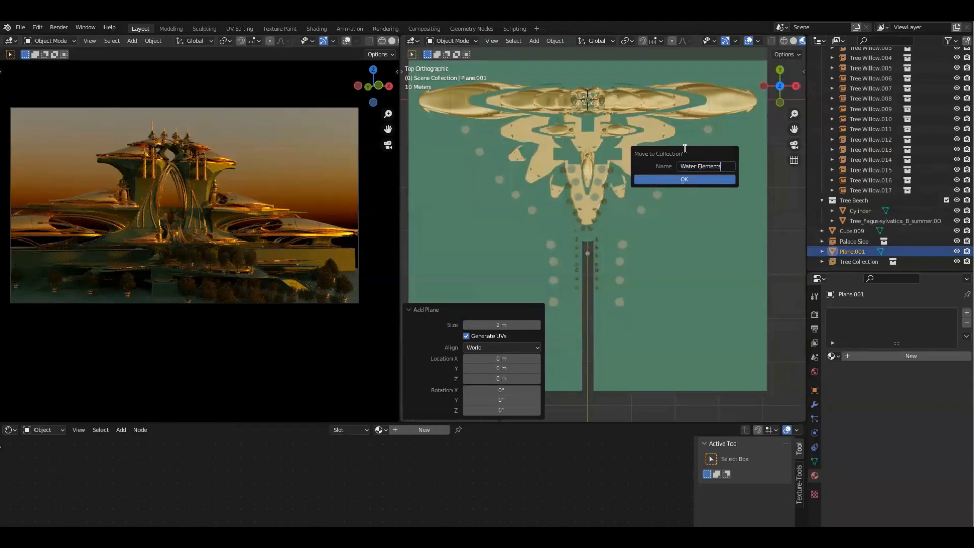
key(Return)
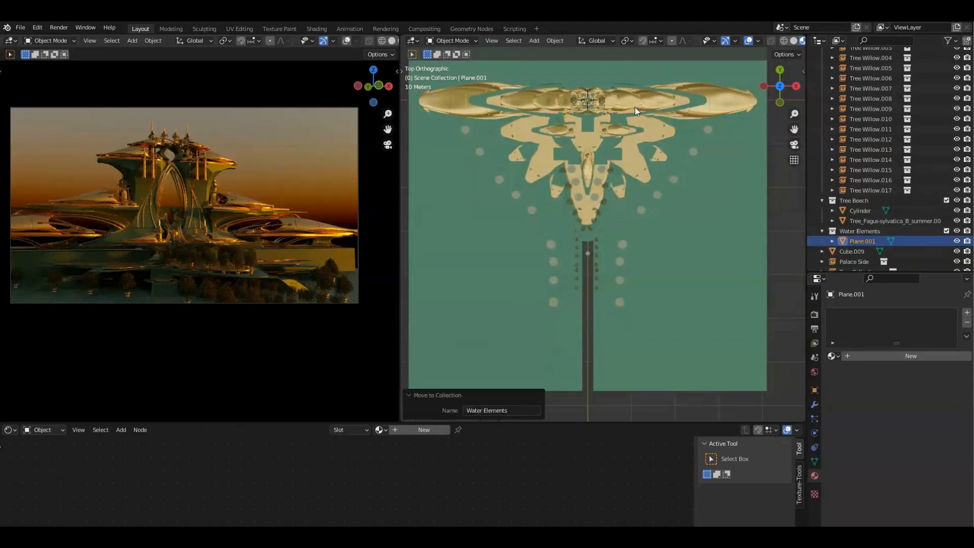
Step: Move the plane about -384 m in Y onto the channel in front of the palace and scale it up by about 15.76
key(g)
key(y)
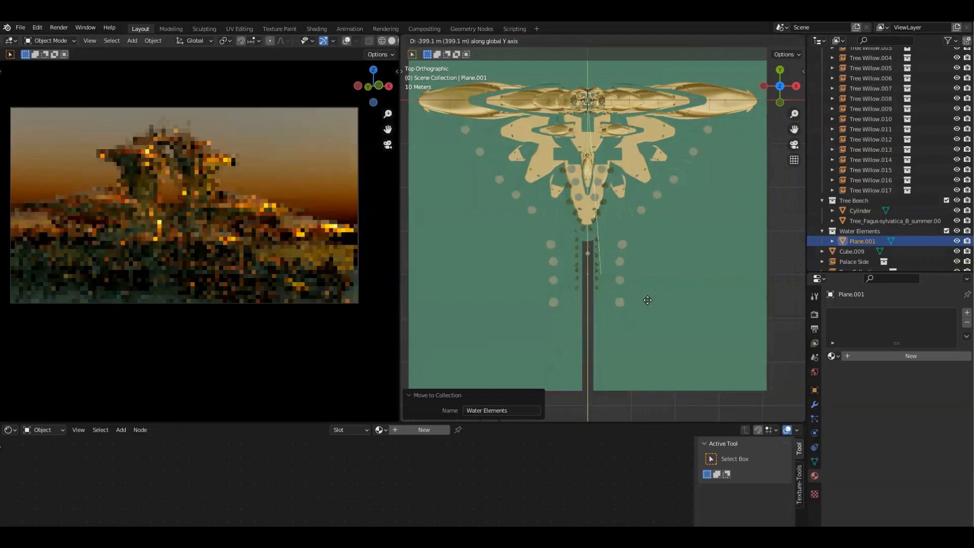
click(645, 277)
key(s)
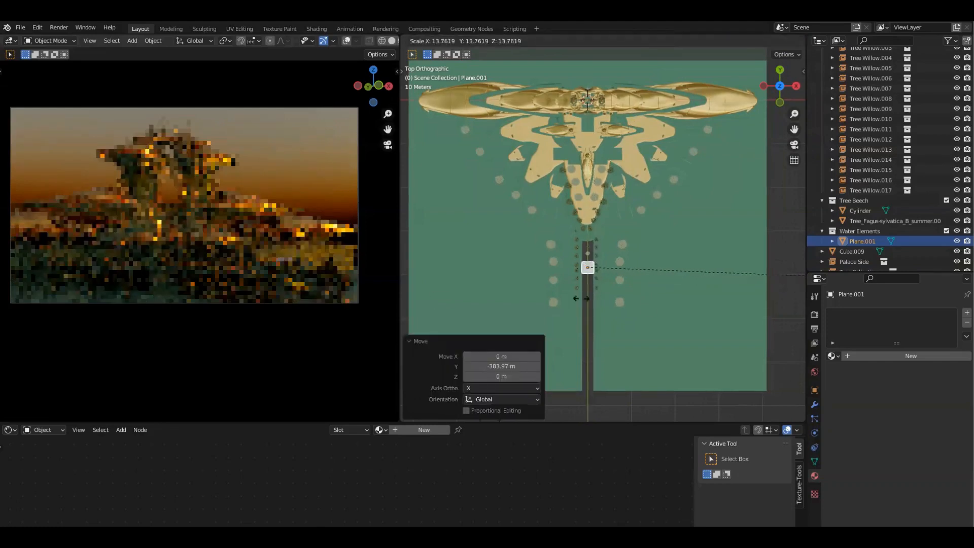
click(611, 277)
Step: Lower the plane about 47.6 m in Z so it sits at the channel
key(grave)
click(443, 189)
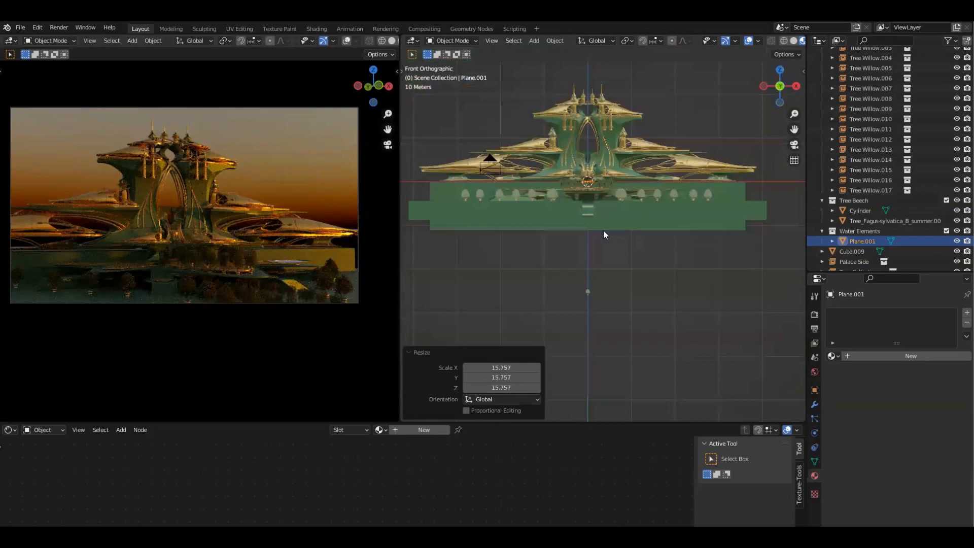
scroll(614, 178, up, 3)
key(z)
click(613, 237)
middle_drag(613, 237, 594, 309)
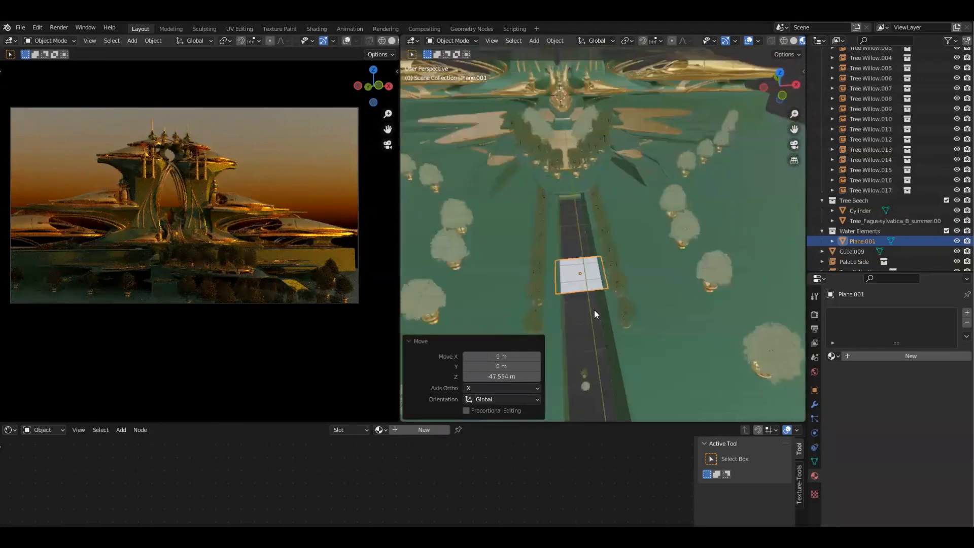
scroll(606, 268, up, 6)
scroll(603, 351, down, 7)
Step: Stretch the water plane along the channel by scaling it about 7.44 in Y
key(grave)
click(587, 169)
shift+middle_drag(595, 299, 590, 239)
key(s)
key(y)
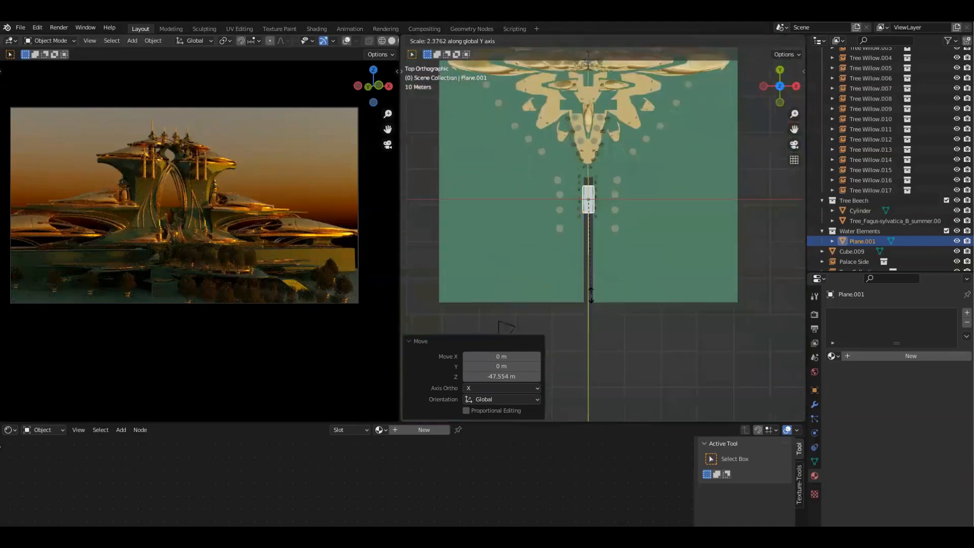
click(583, 145)
Step: Lengthen the water plane to the channel's outer end by scaling it about 2.23 and 1.14 in Y
scroll(583, 147, down, 3)
key(s)
key(x)
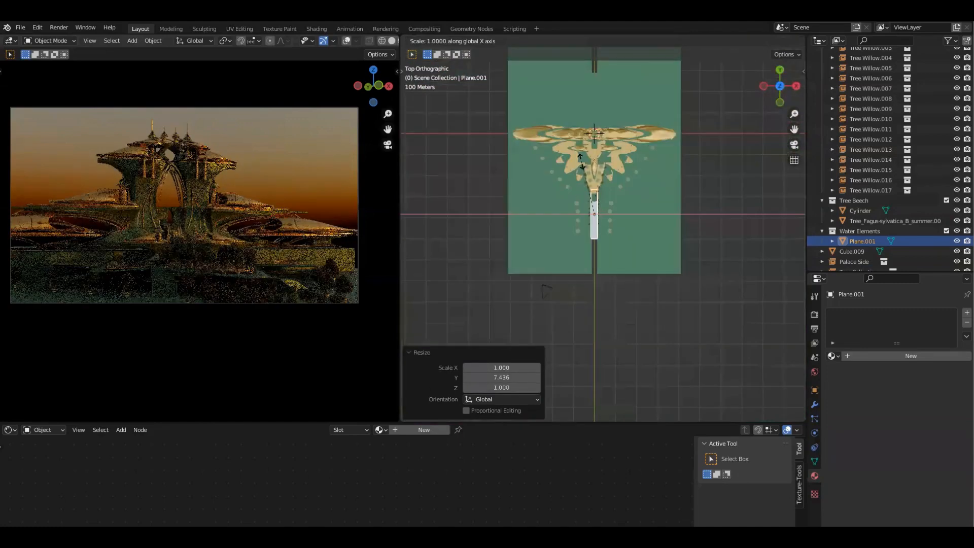
key(y)
click(626, 178)
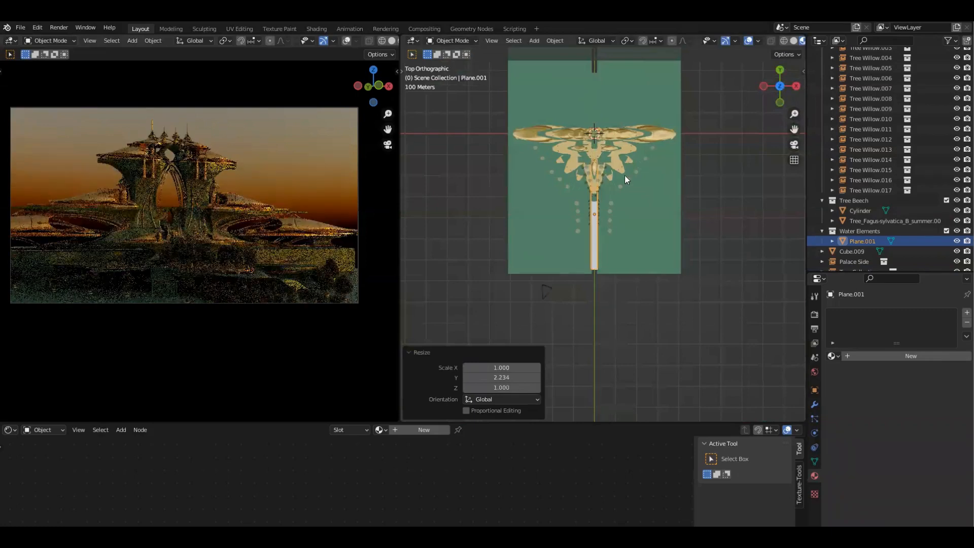
scroll(625, 175, up, 1)
key(s)
key(y)
click(625, 166)
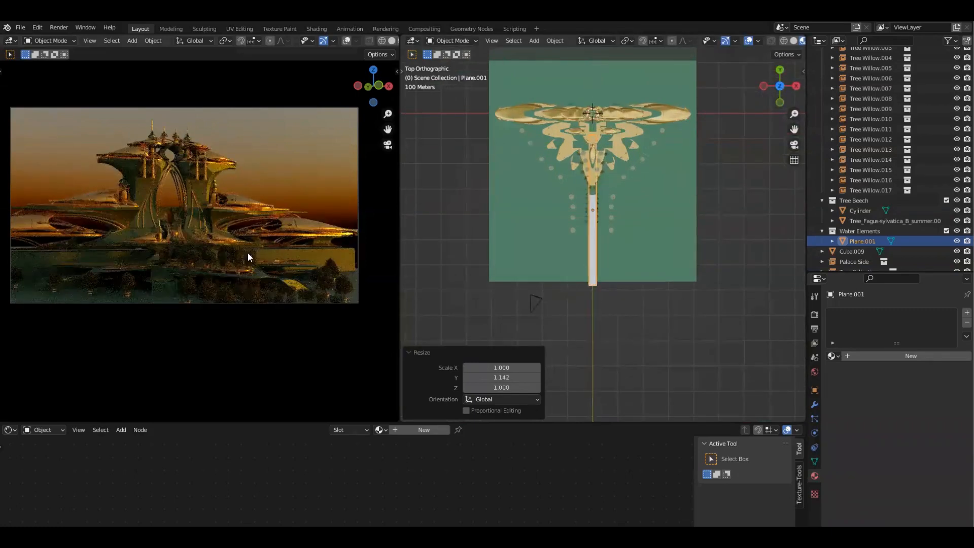
Step: Create a new material named Water on the channel plane
middle_drag(601, 258, 641, 222)
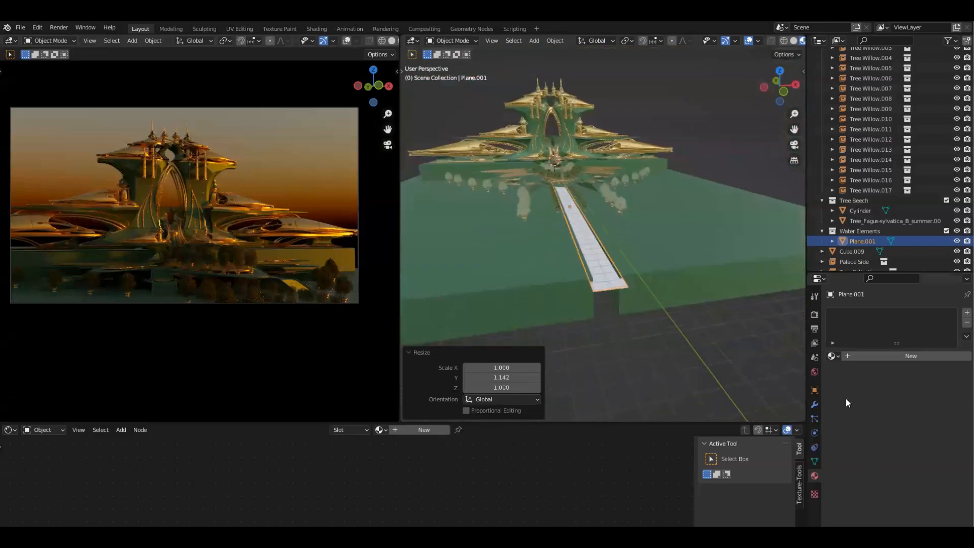
click(836, 356)
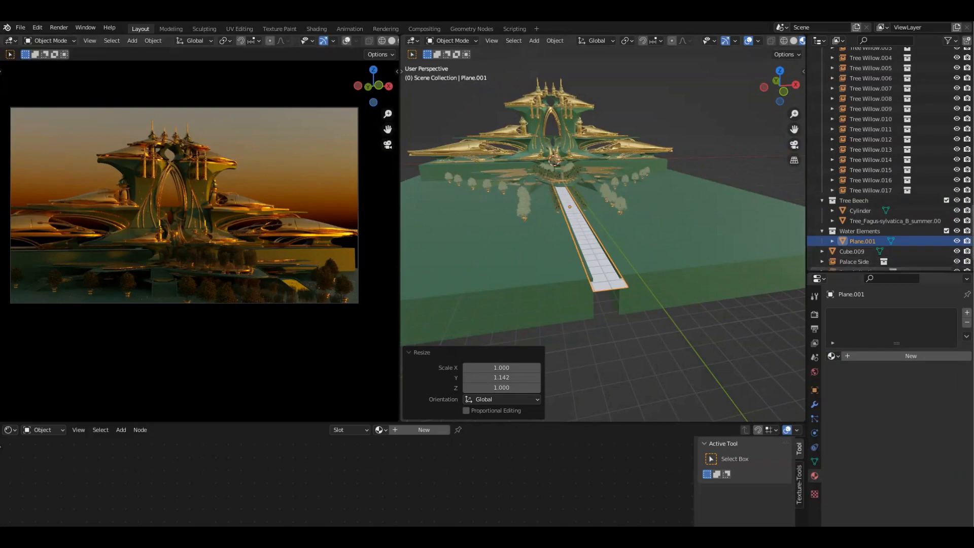
click(966, 312)
click(897, 355)
click(890, 357)
text(Water)
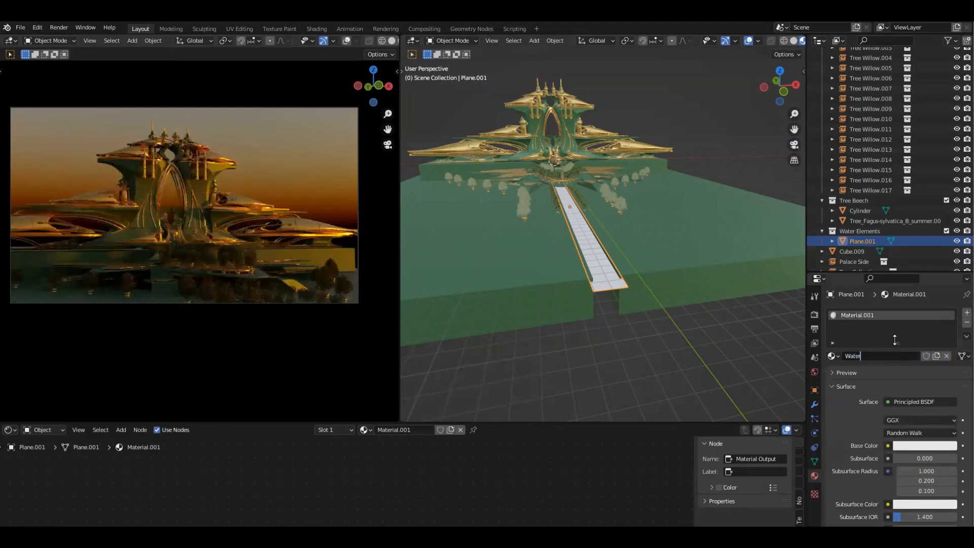
key(Return)
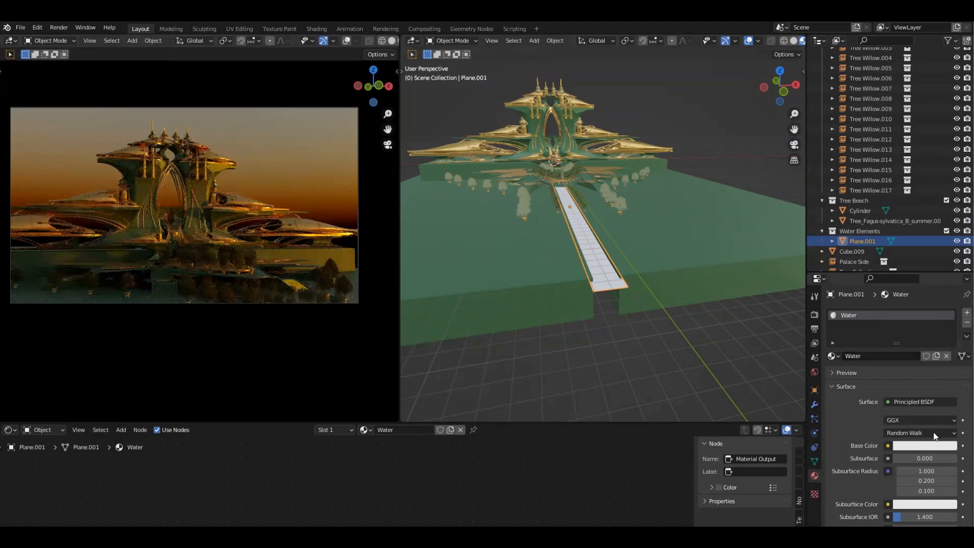
Step: Give the Water material a strong blue base color with hue 0.650 and value 0.800, and set its roughness to 0
click(938, 447)
drag(916, 330, 928, 315)
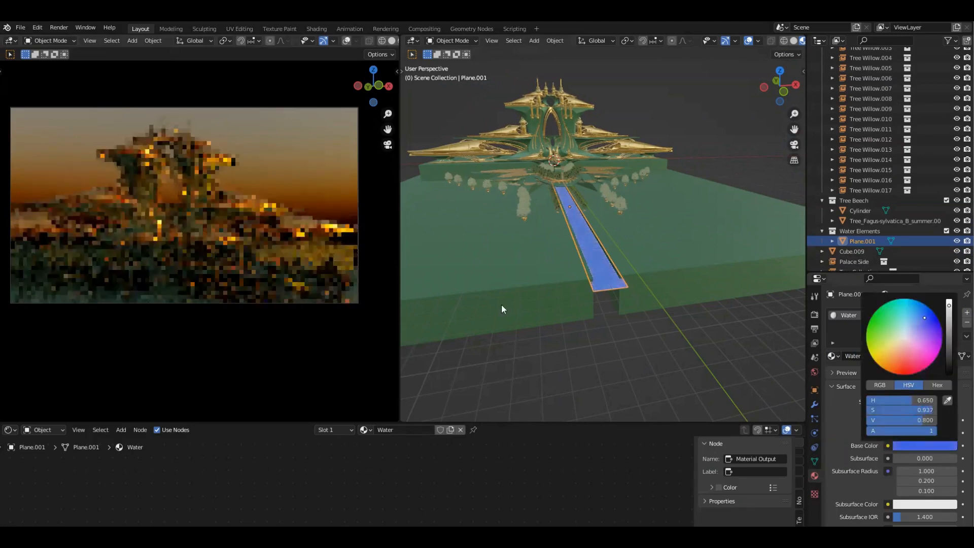
scroll(914, 422, down, 5)
scroll(906, 420, down, 3)
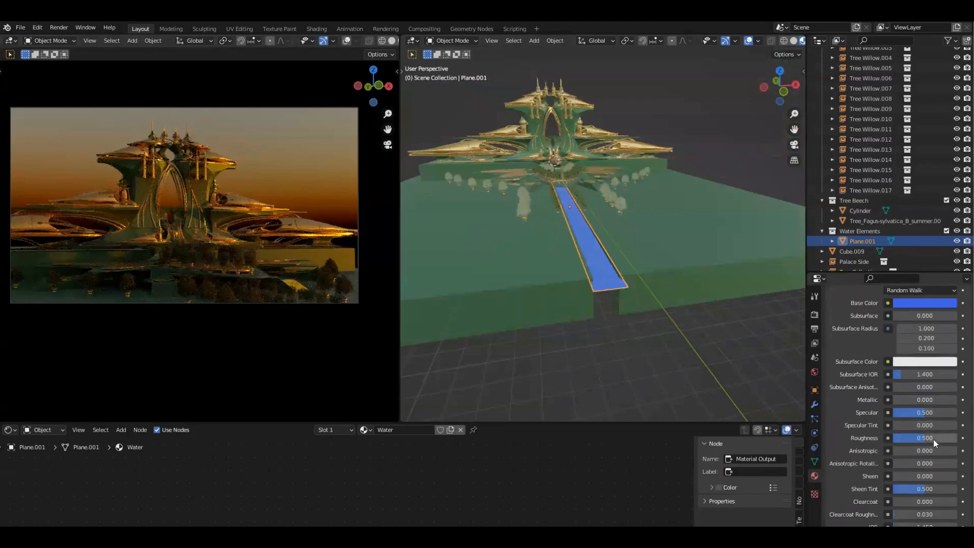
drag(935, 438, 897, 439)
Step: Lighten the Water material's base color to a pale blue and check the channel in the rendered view
middle_drag(256, 262, 212, 279)
middle_drag(356, 337, 246, 255)
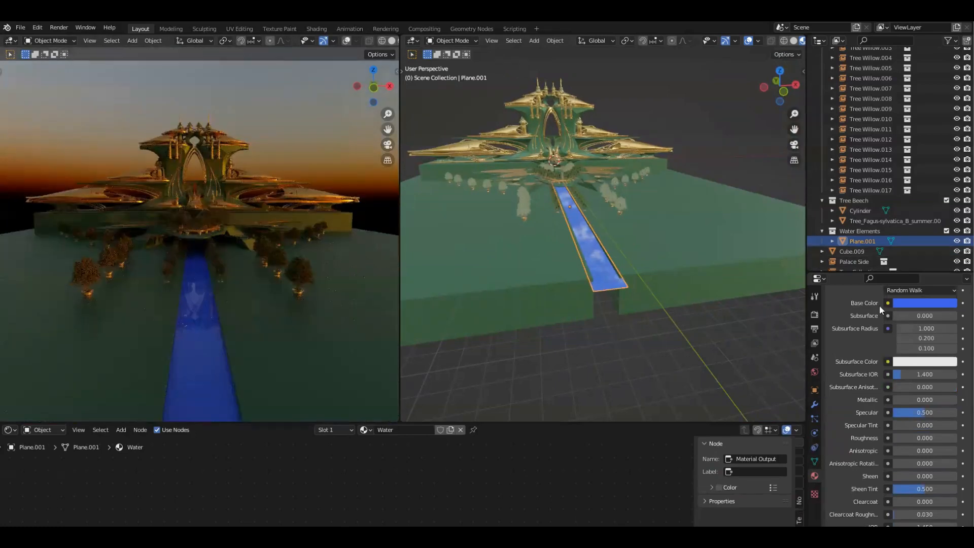
click(913, 303)
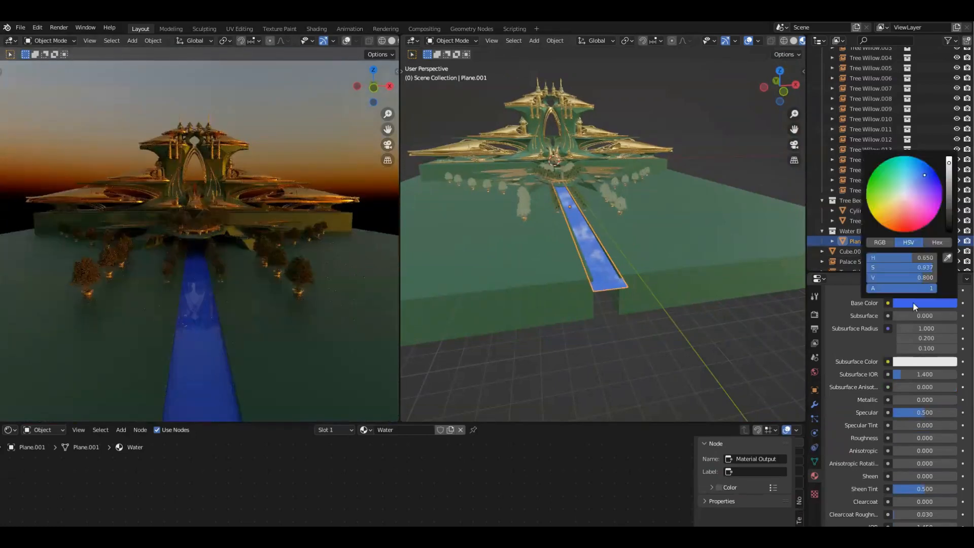
click(914, 180)
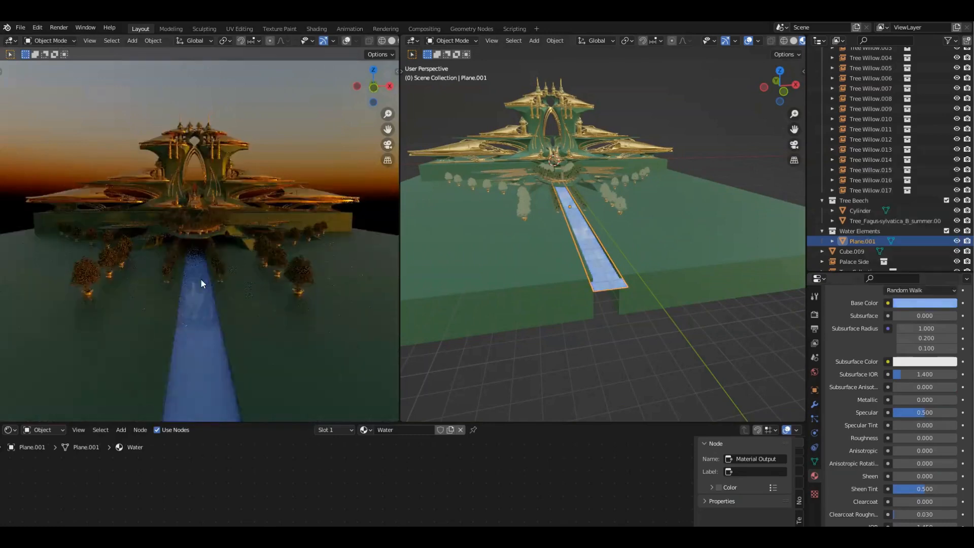
middle_drag(285, 325, 232, 304)
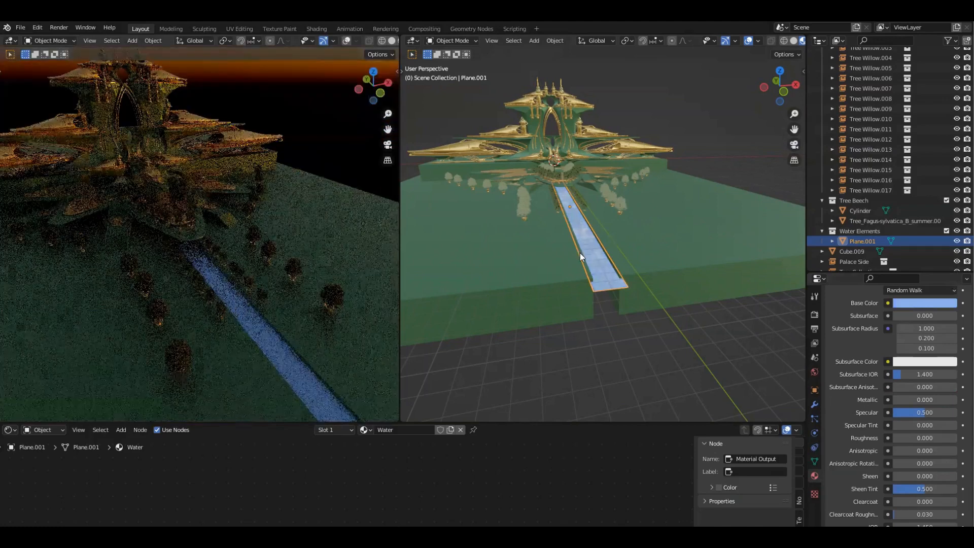
middle_drag(261, 182, 310, 204)
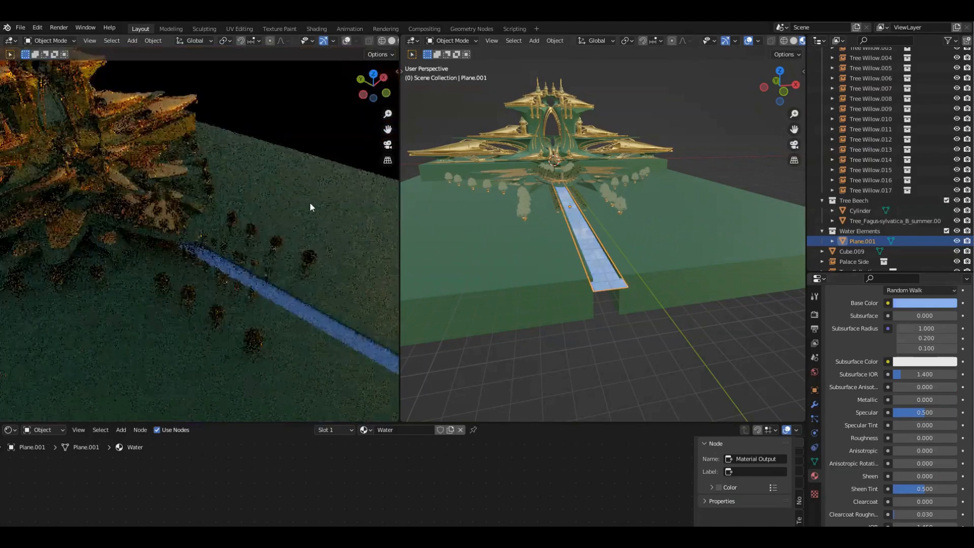
scroll(236, 307, down, 2)
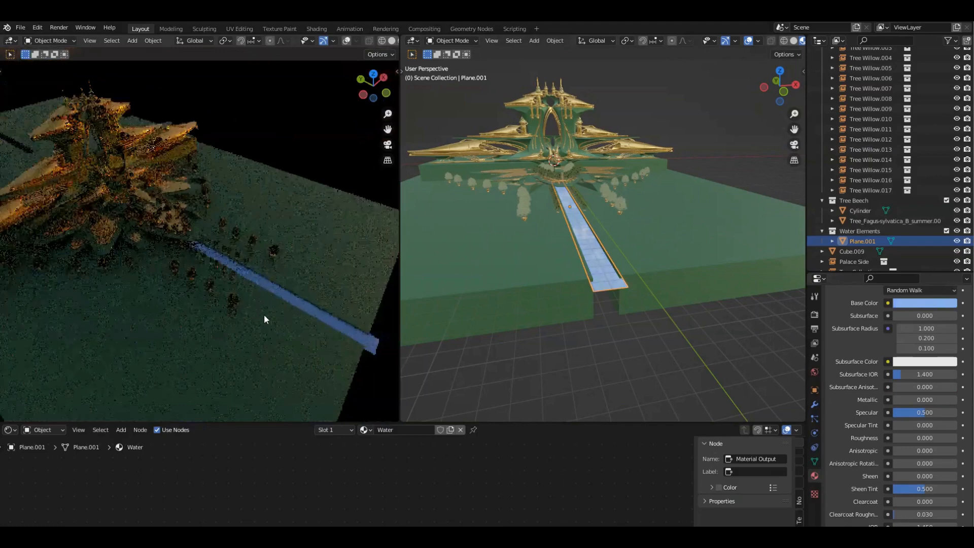
scroll(263, 316, down, 3)
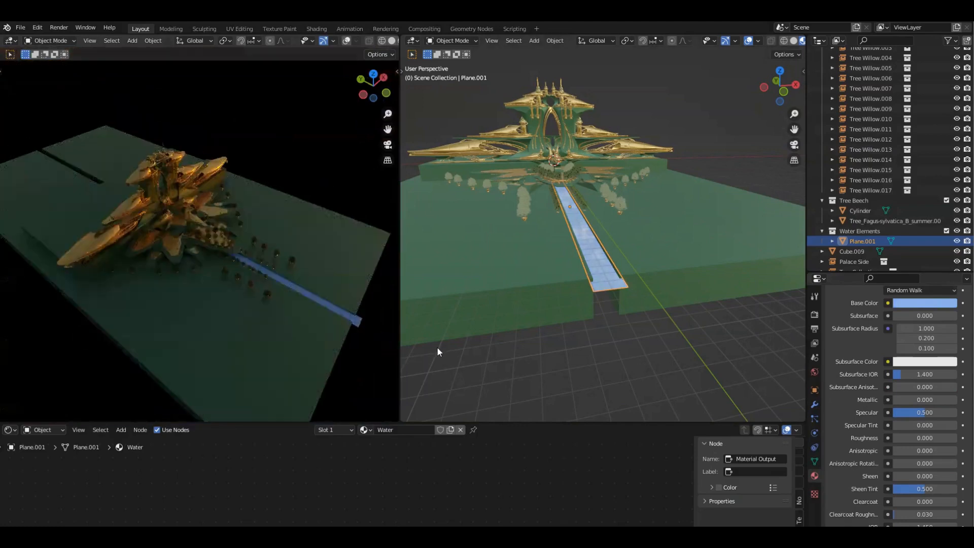
Step: Duplicate the channel's water plane and place the copy about 128.4 m away in X
middle_drag(587, 223, 607, 260)
key(grave)
click(581, 246)
shift+middle_drag(650, 196, 644, 246)
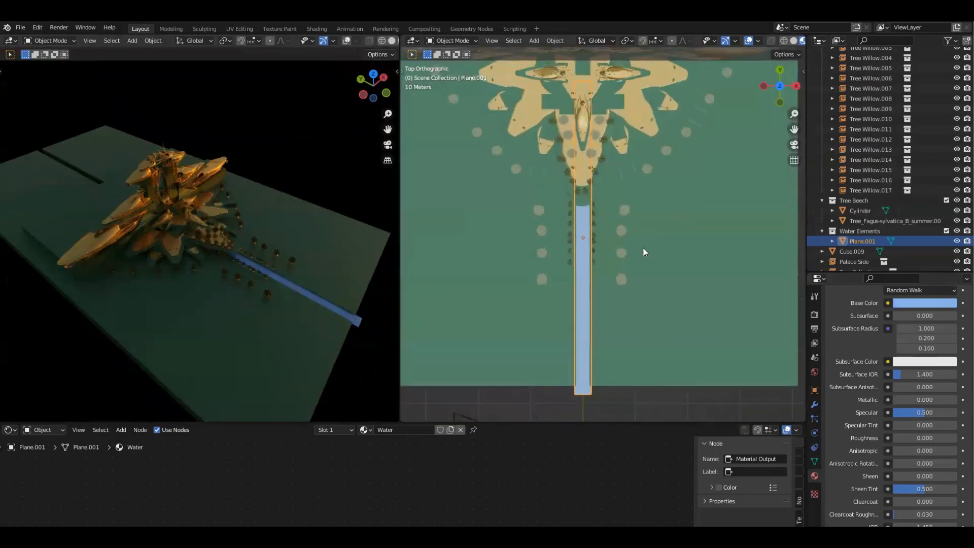
scroll(583, 270, down, 1)
key(shift+d)
key(x)
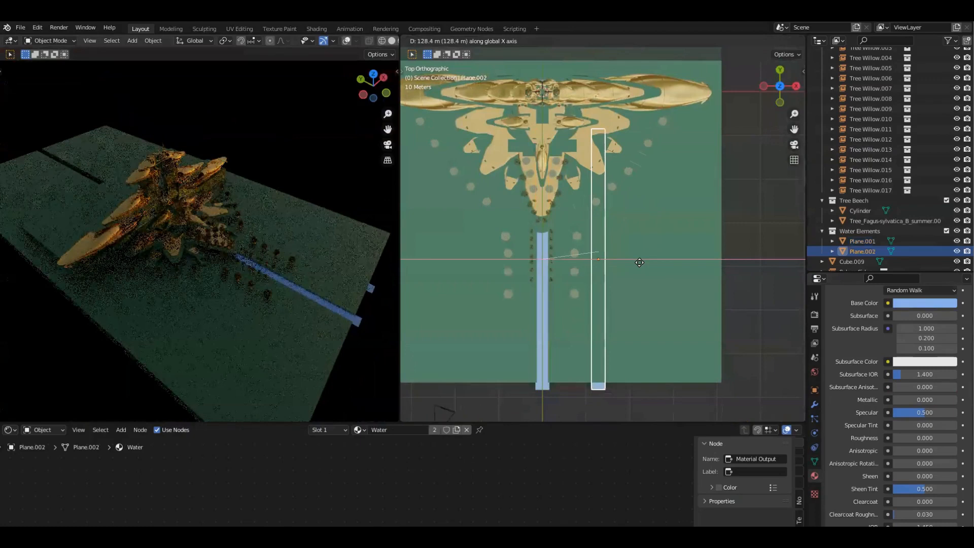
click(648, 264)
Step: Raise the duplicated water plane about 7.3 m in Z
key(grave)
click(610, 190)
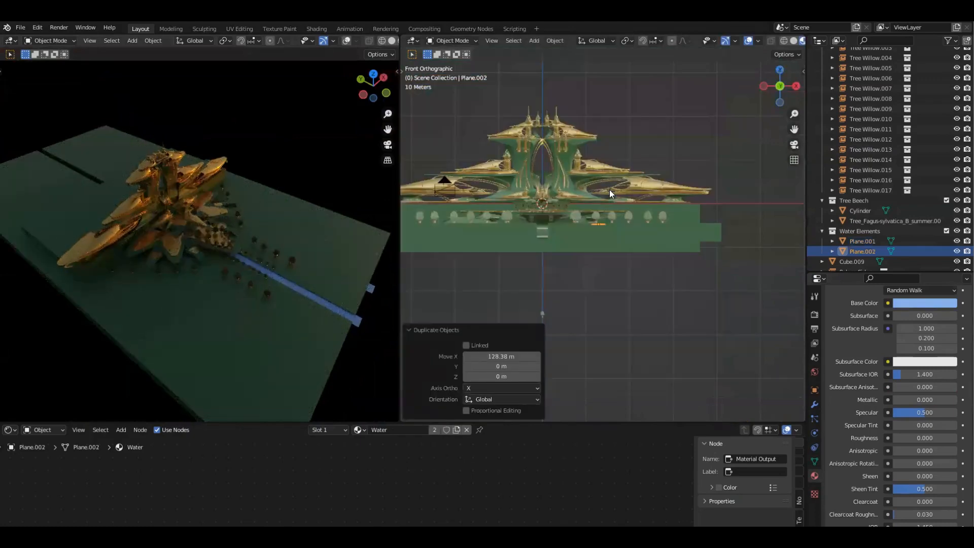
scroll(610, 190, up, 2)
key(g)
key(z)
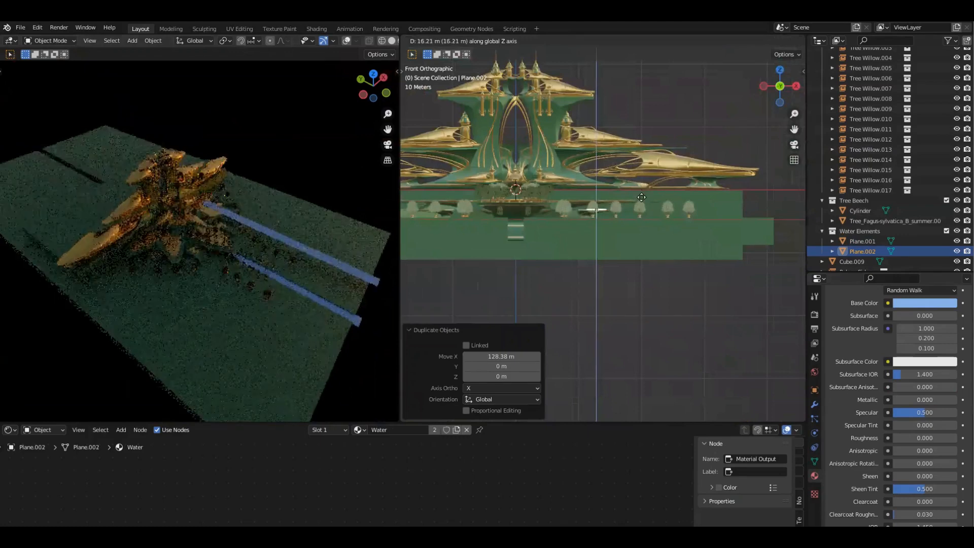
click(642, 201)
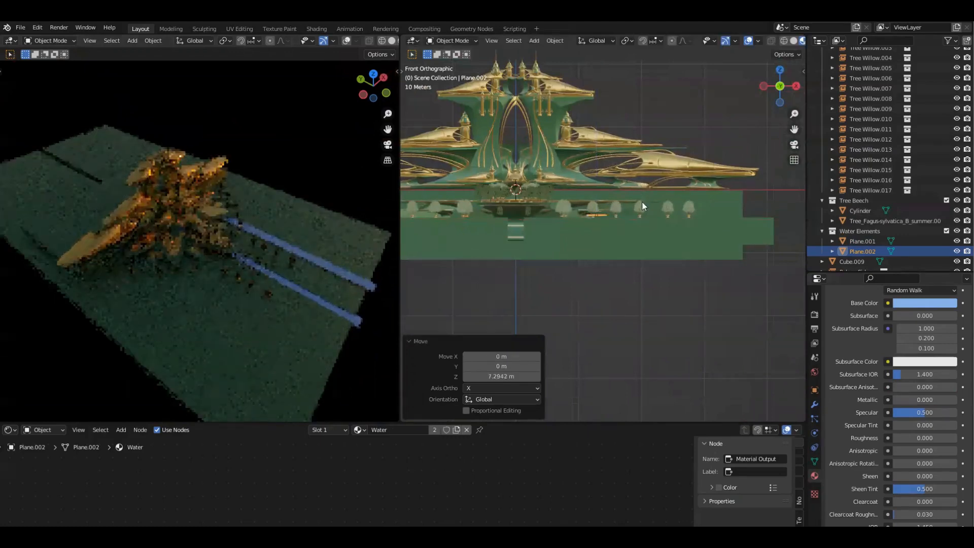
Step: In top view, widen the duplicated water plane by about 4.35 in X and shorten it to about 0.51 in Y
key(KP_5)
key(KP_7)
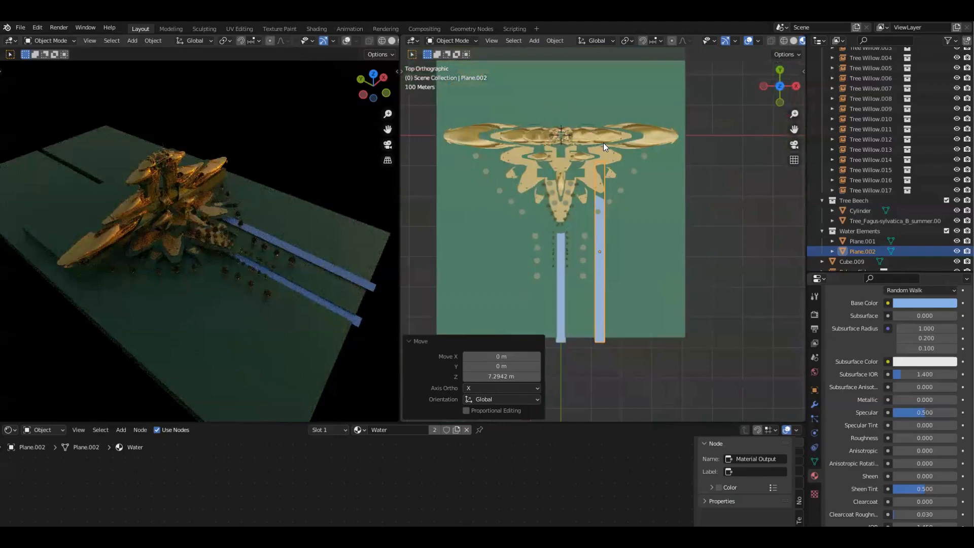
scroll(602, 175, up, 2)
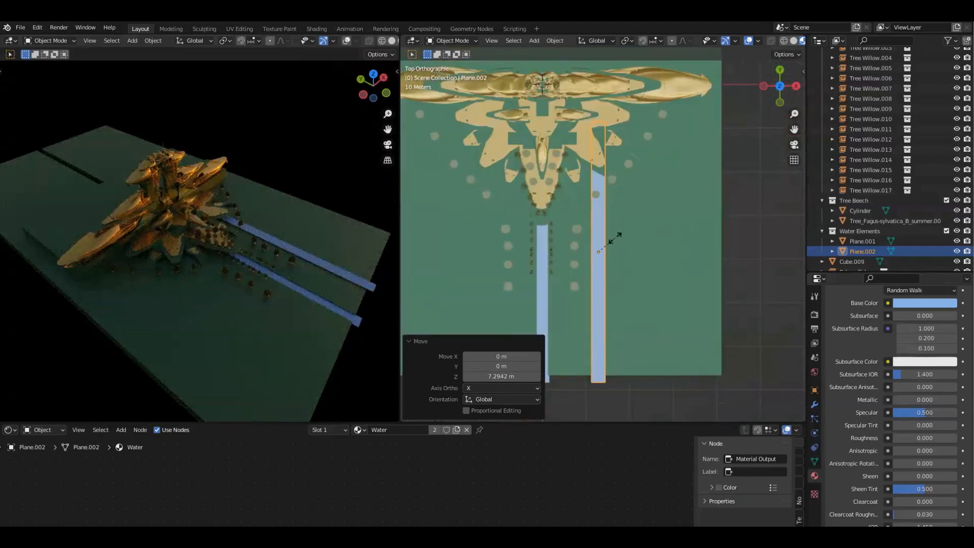
key(x)
click(583, 161)
key(s)
key(y)
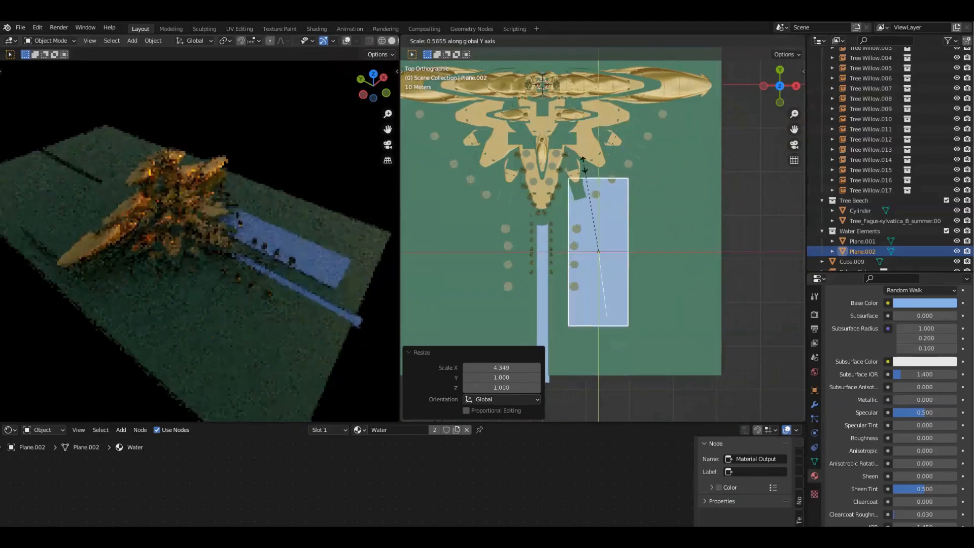
click(540, 158)
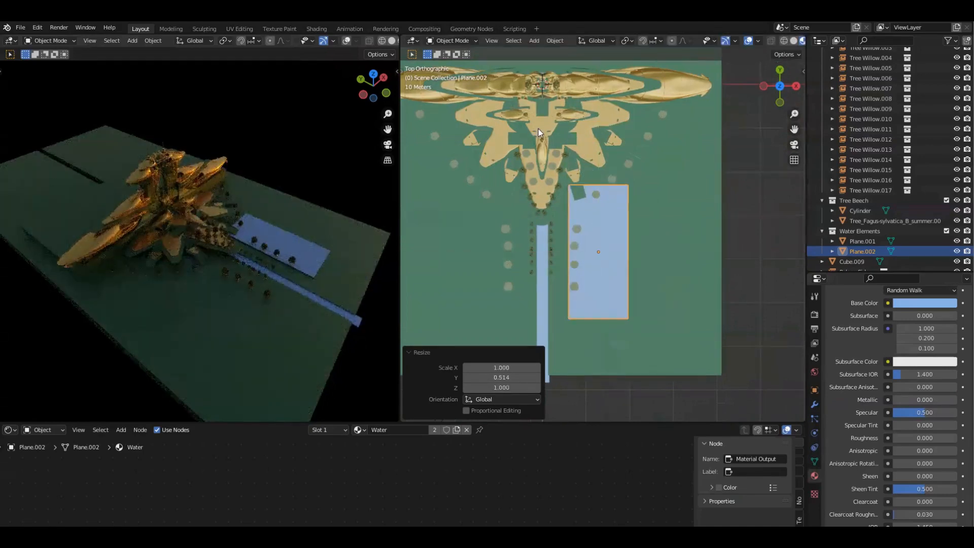
Step: Scale the side basin's water plane by about 0.45 in Y and move it about 51.9 m in X and -12.2 m in Y
middle_drag(56, 222, 280, 230)
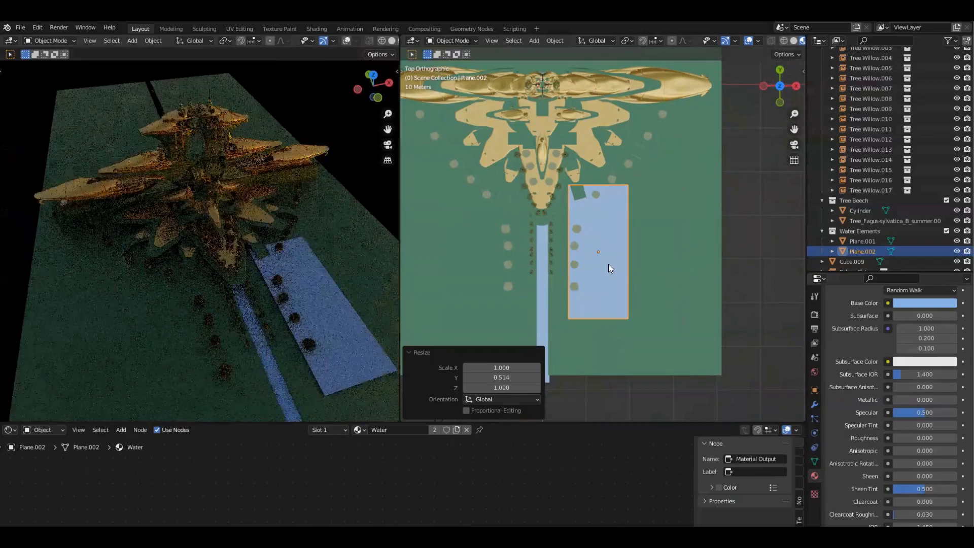
scroll(614, 234, up, 3)
key(s)
key(y)
click(574, 147)
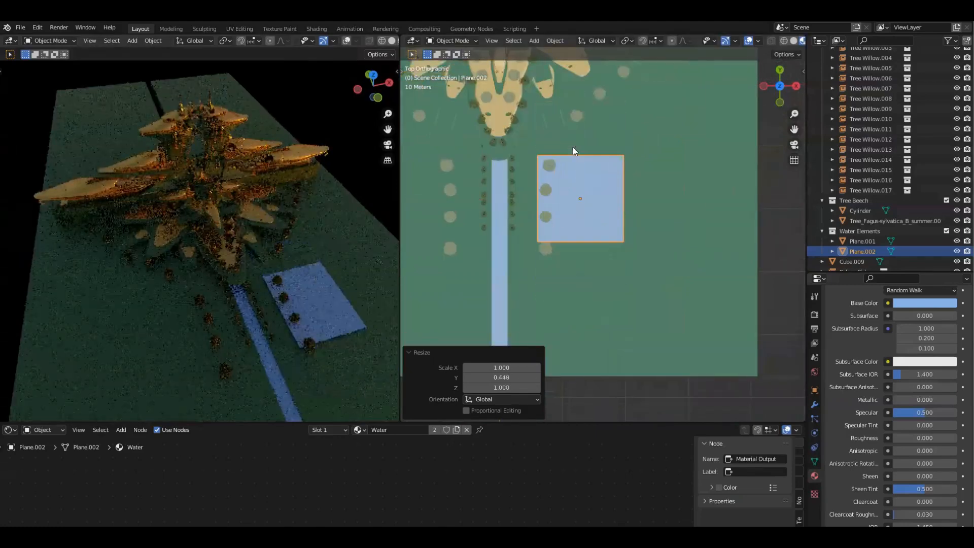
key(g)
click(605, 154)
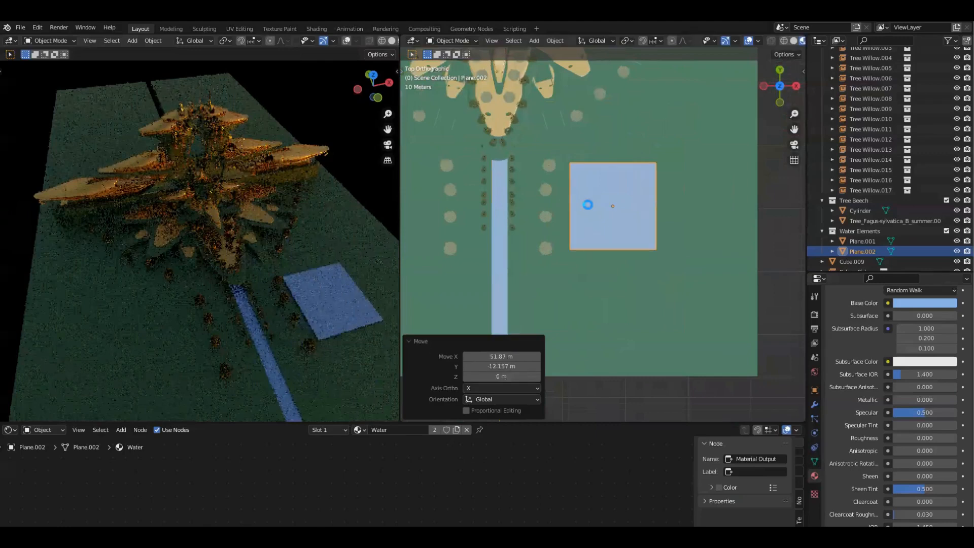
Step: Try to bevel the corners of the side basin's water plane in Edit Mode with an edge bevel about 0.82 m wide
scroll(592, 232, up, 3)
middle_drag(546, 225, 625, 213)
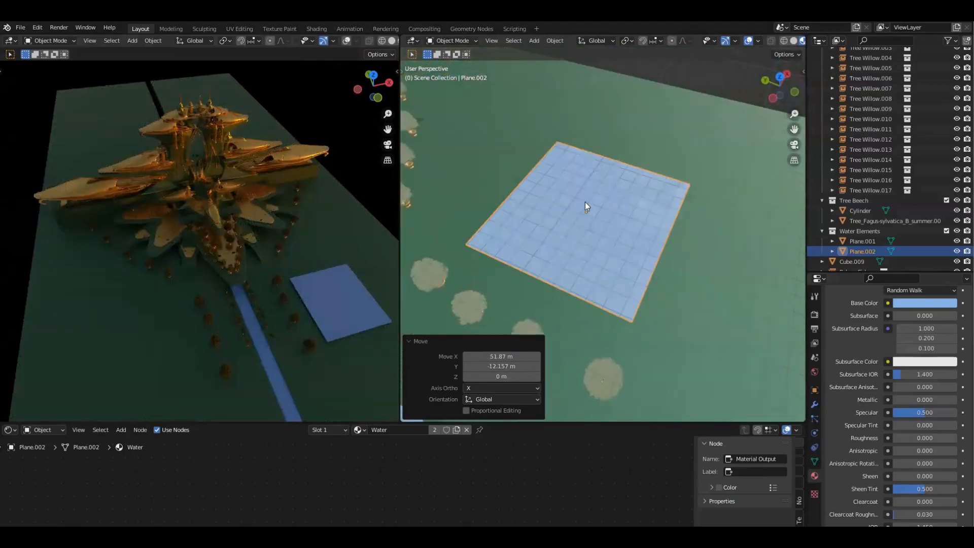
key(Tab)
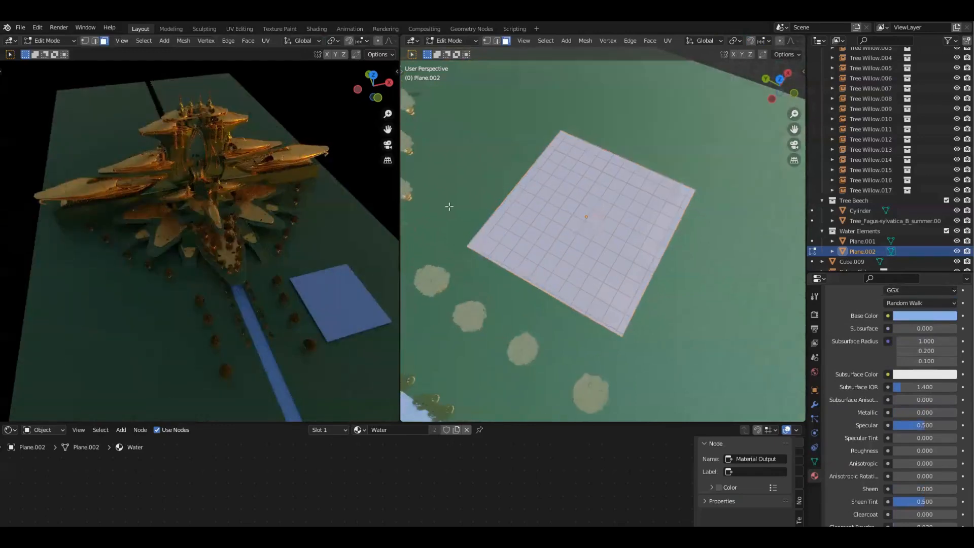
drag(675, 160, 733, 233)
key(1)
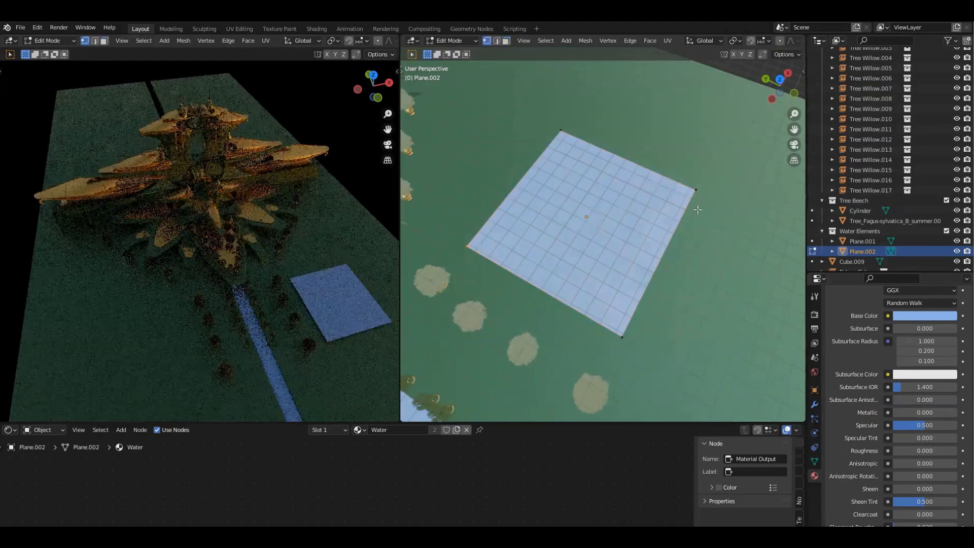
key(KP_7)
key(ctrl+b)
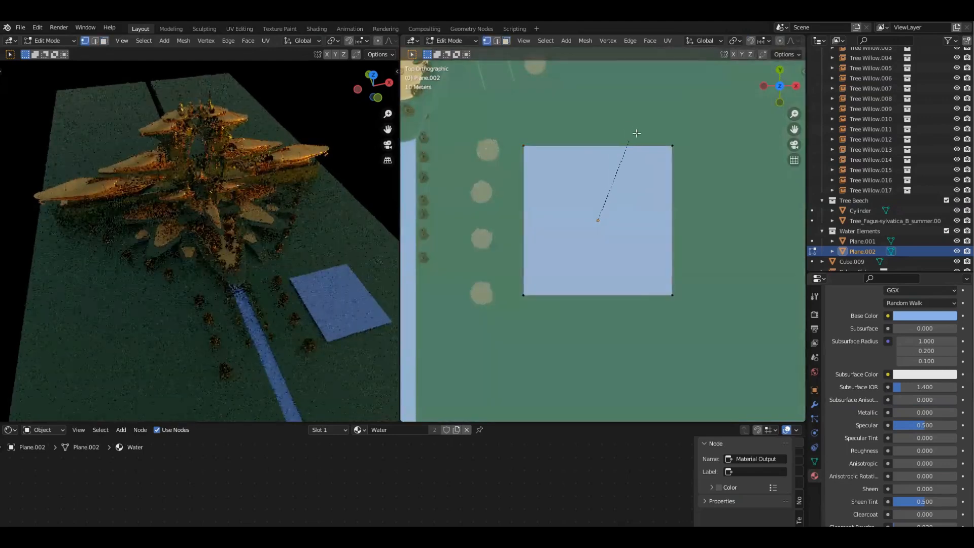
click(649, 112)
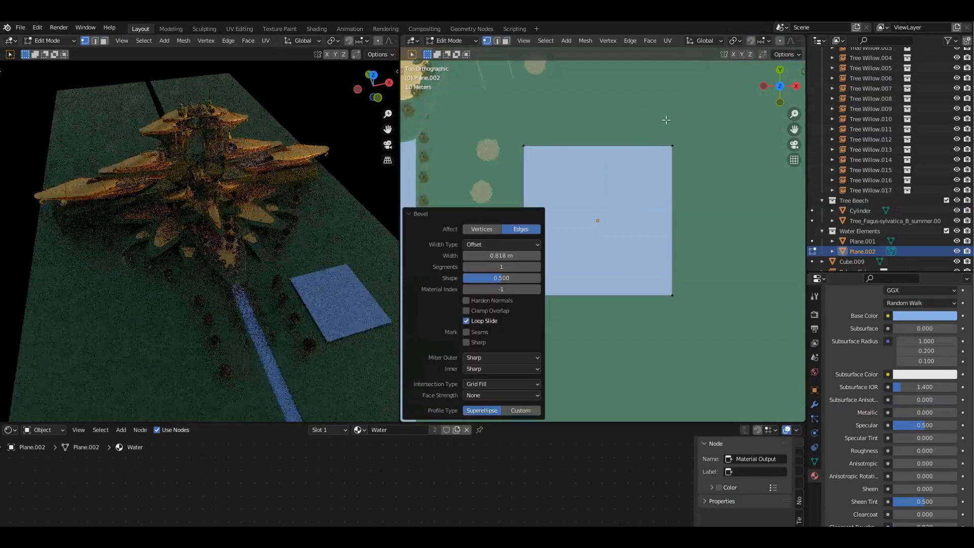
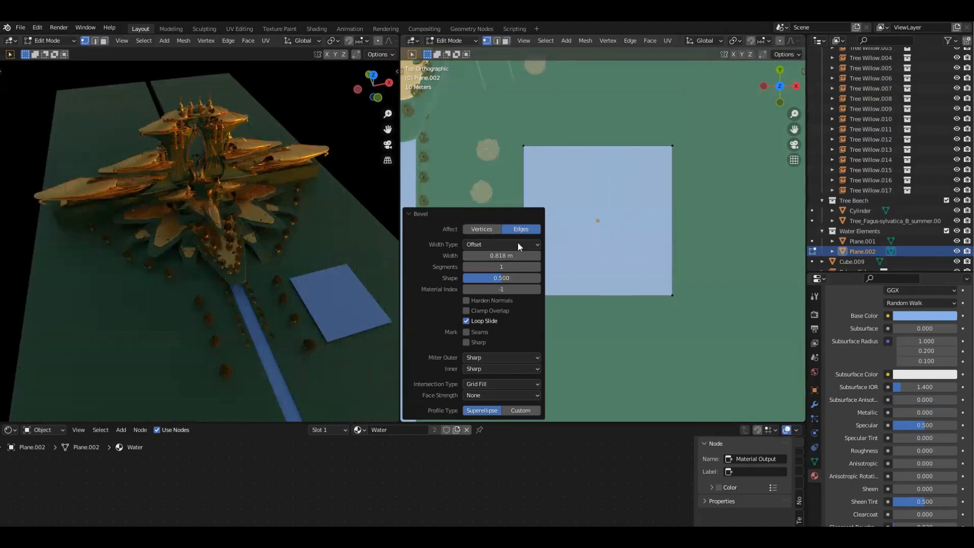
Step: Switch the Bevel on the square water plane from edges to vertices so two opposite corners are cut
click(487, 232)
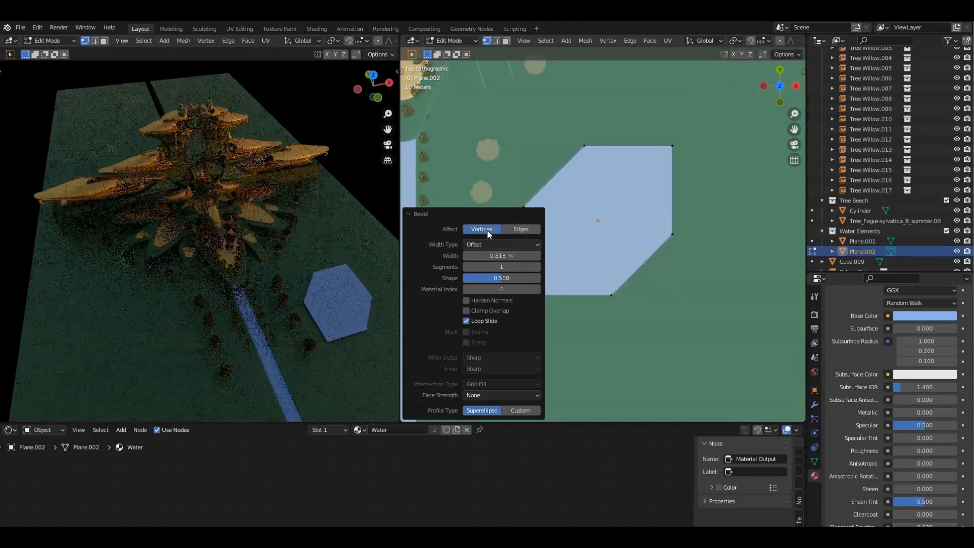
scroll(656, 166, down, 2)
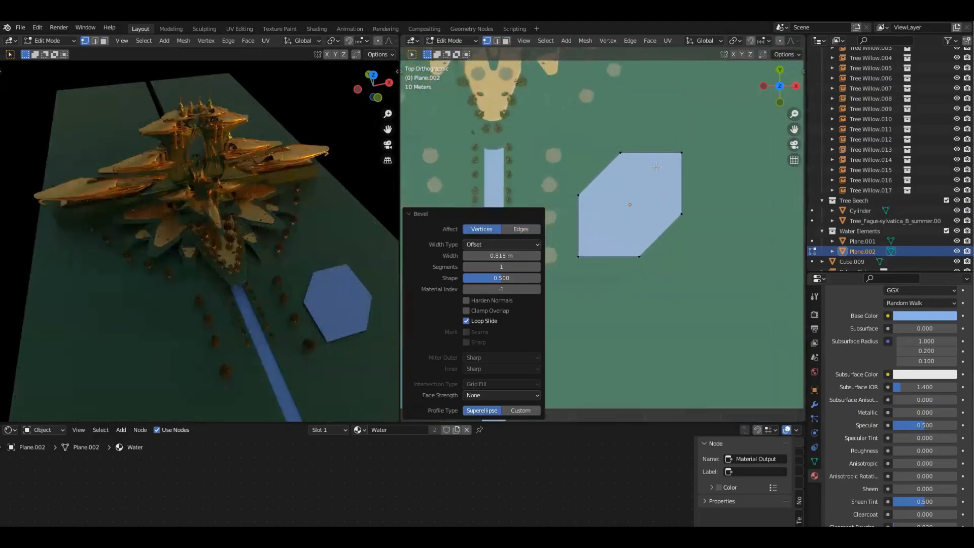
scroll(624, 182, up, 2)
middle_drag(624, 182, 643, 223)
click(654, 136)
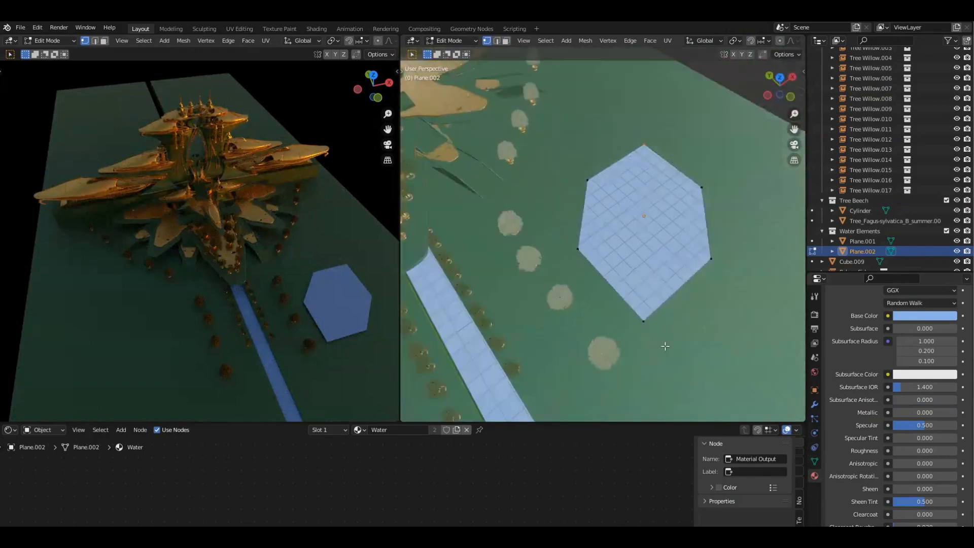
key(s)
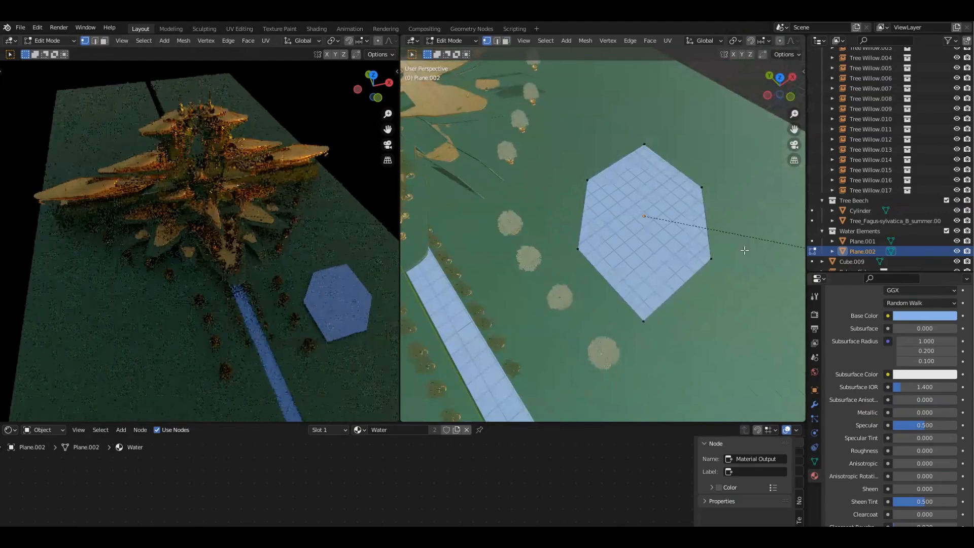
click(731, 248)
middle_drag(680, 269, 673, 239)
Step: In Object Mode, move the water plane about 11.3 m in X and 68.9 m in Y, and rotate it -90°
key(Tab)
scroll(701, 269, down, 2)
key(KP_7)
key(g)
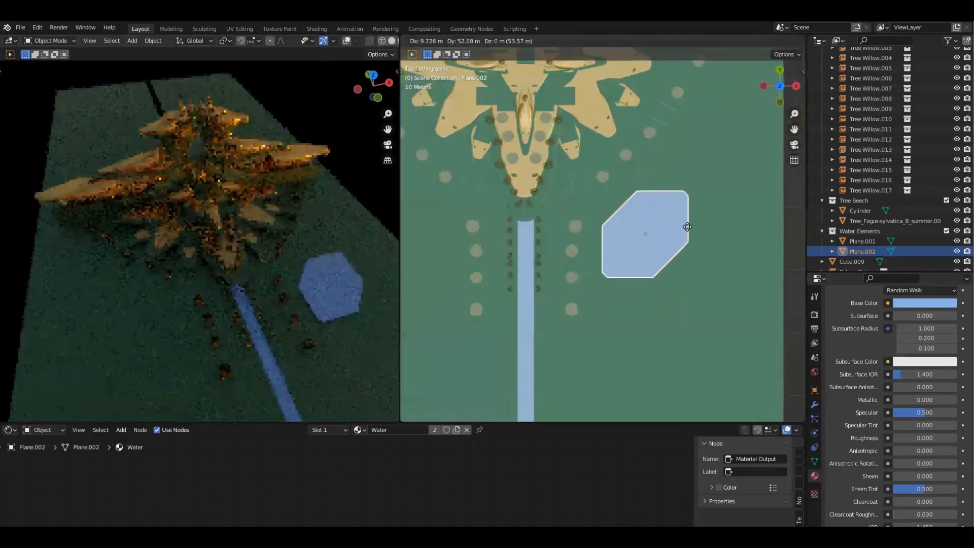
click(692, 213)
key(r)
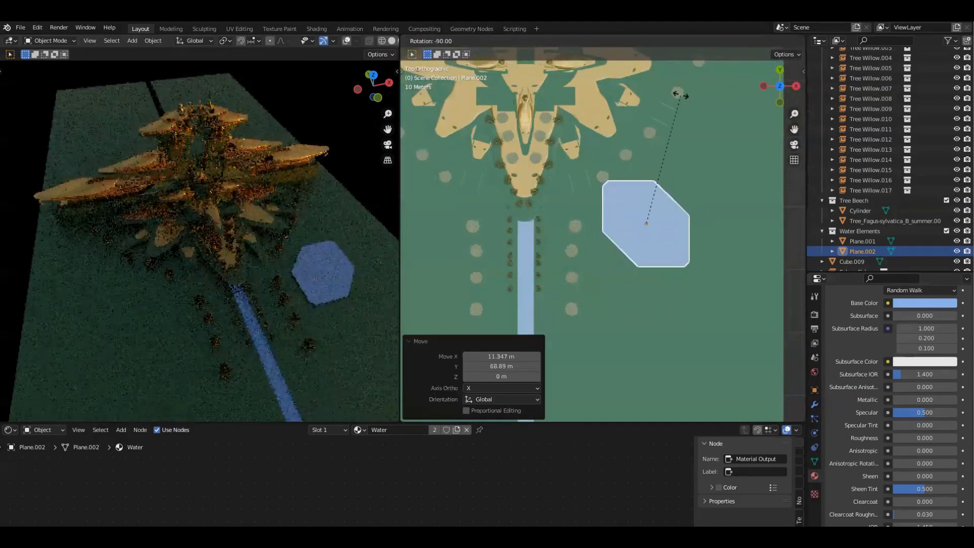
click(688, 99)
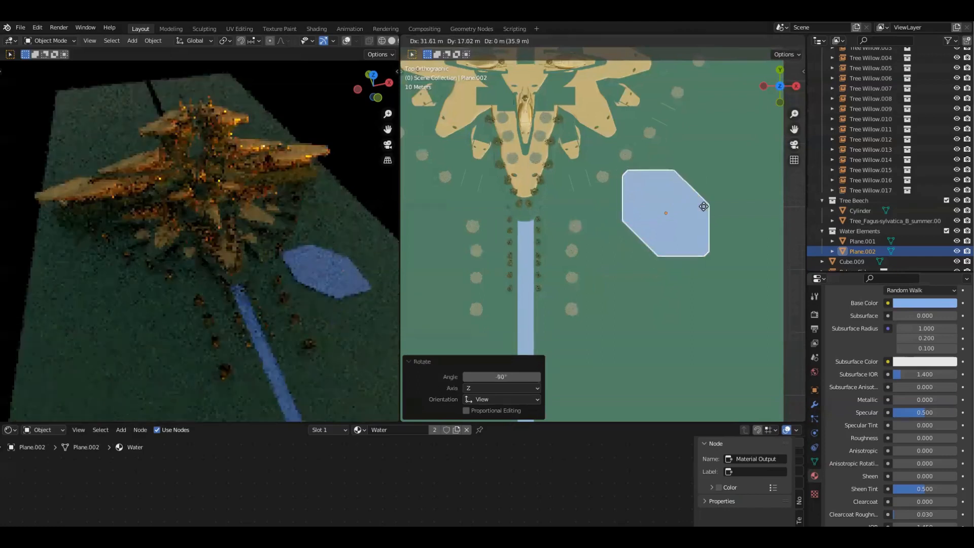
Step: Reposition the water plane beside the palace, ending with a shift of about 5.67 m in X and -5.67 m in Y, and rotate it -5°
key(ctrl+z)
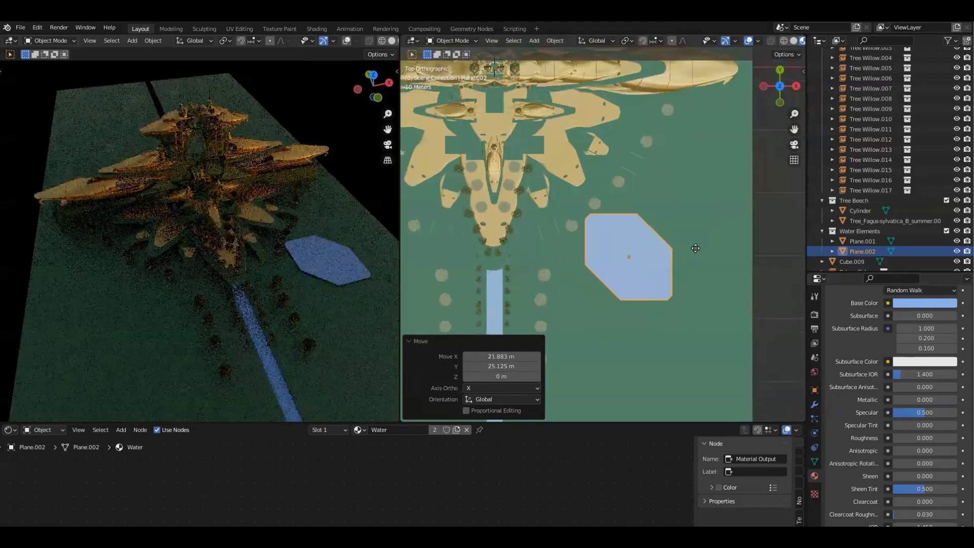
key(g)
click(705, 248)
key(r)
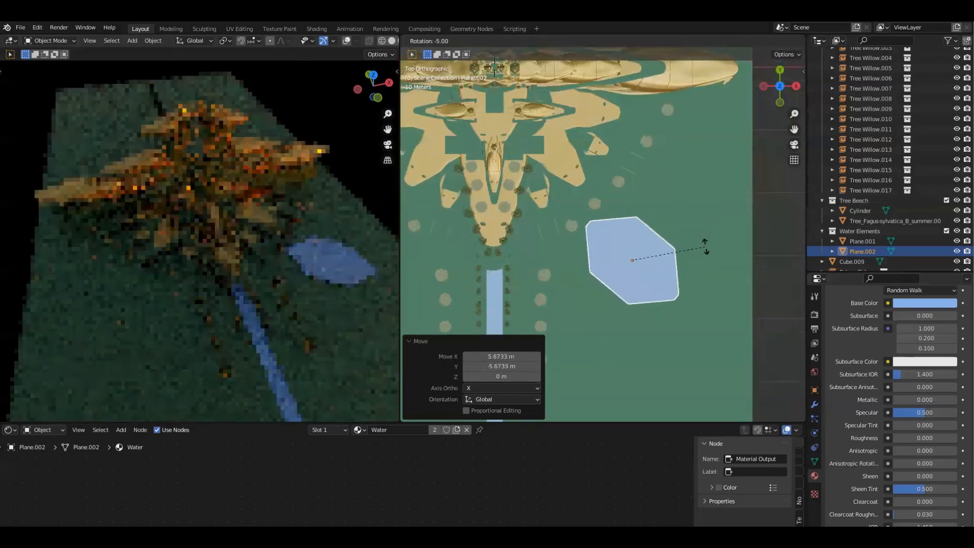
click(694, 262)
key(s)
key(x)
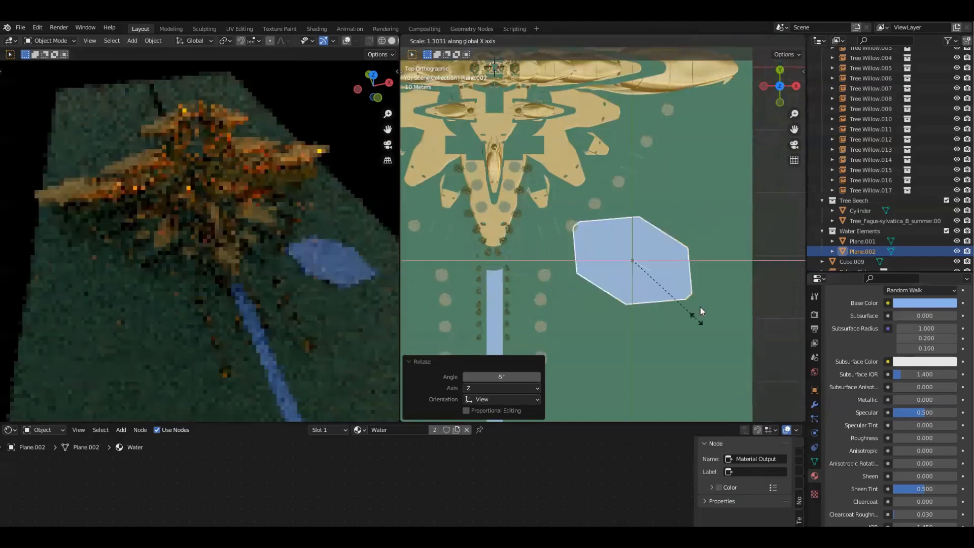
key(Escape)
Step: Set the transform orientation to Normal and try scaling the water plane along its Y axis
key(comma)
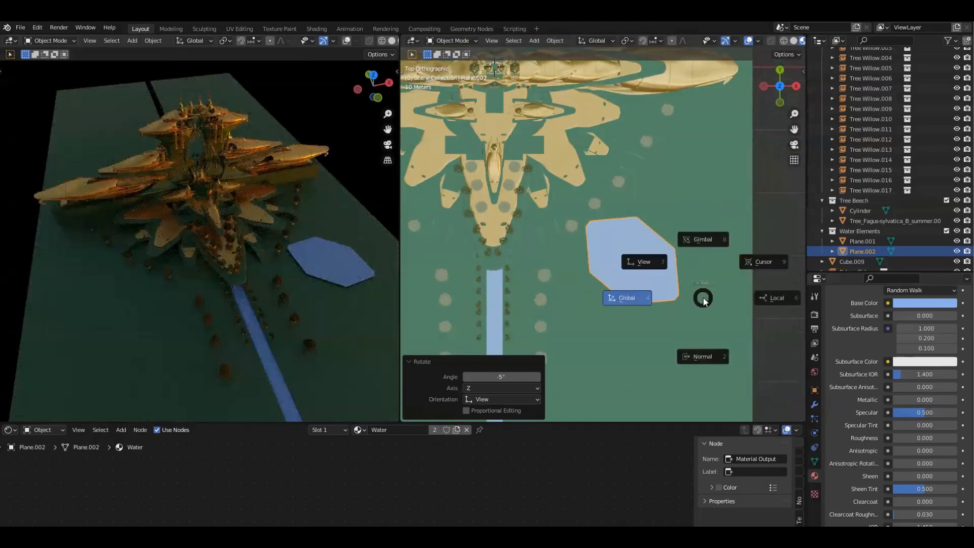
click(704, 307)
key(s)
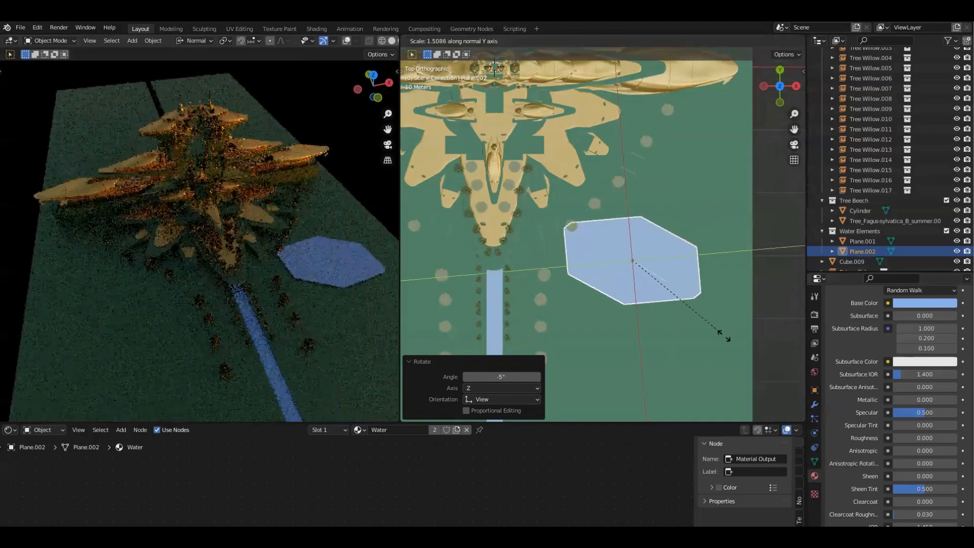
key(Escape)
Step: In Edit Mode, stretch the water plane's face to about 1.75 along its normal Y axis and shrink it uniformly
scroll(668, 271, down, 2)
key(Tab)
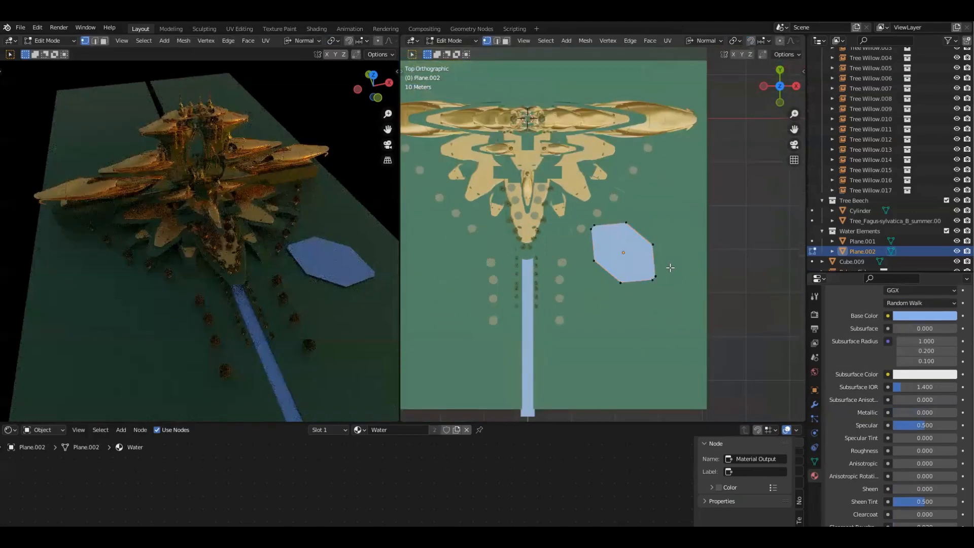
key(s)
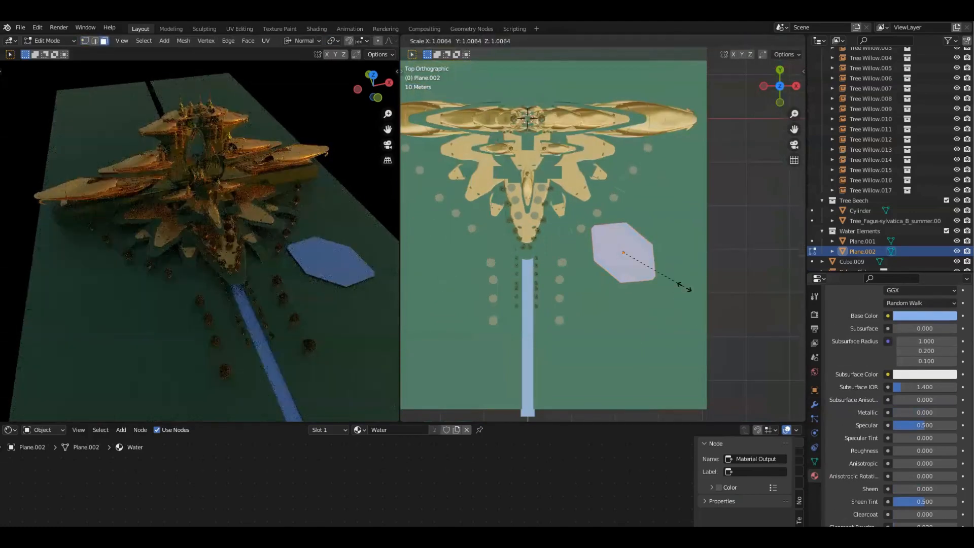
key(y)
click(724, 320)
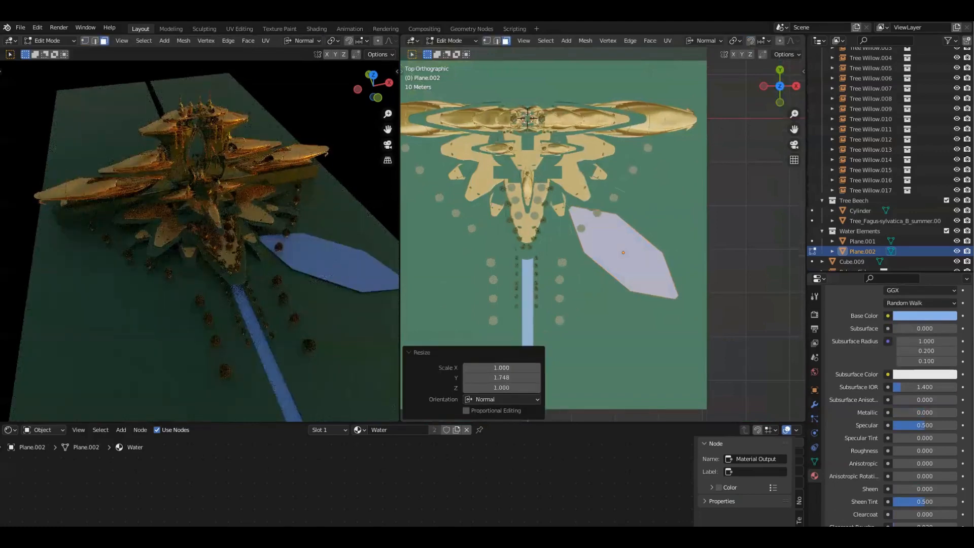
key(s)
click(694, 238)
shift+middle_drag(685, 269, 674, 275)
key(Tab)
Step: Set the transform pivot point to the 3D Cursor
shift+middle_drag(583, 250, 644, 256)
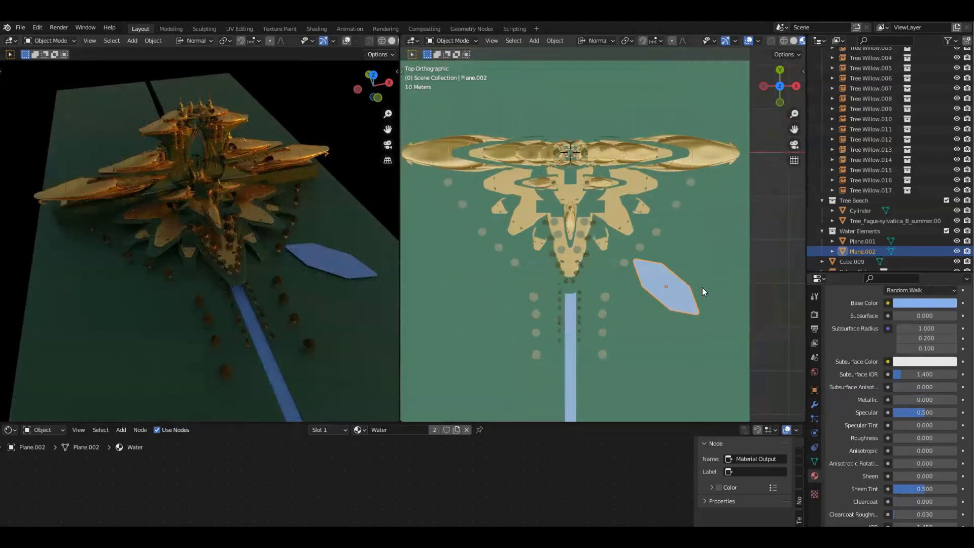
shift+middle_drag(703, 287, 695, 309)
key(period)
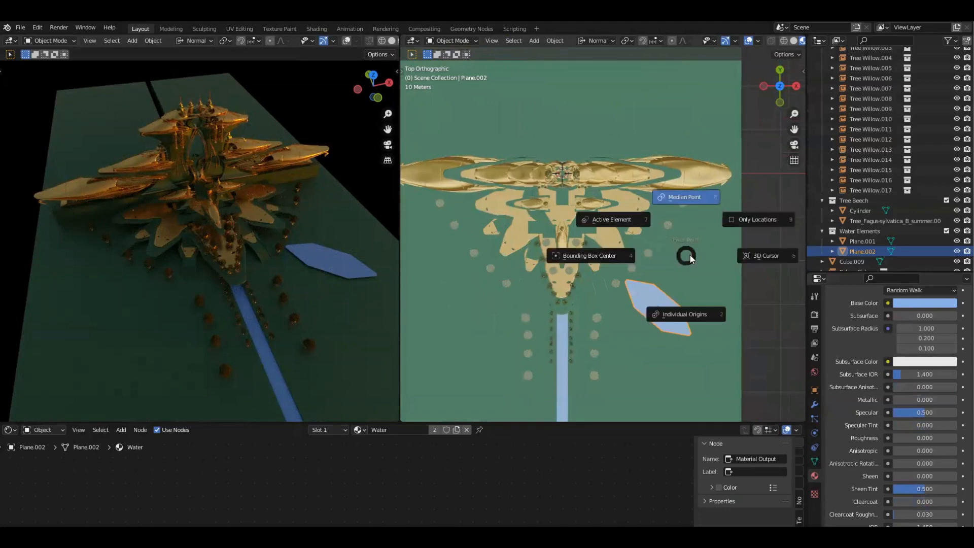
click(764, 257)
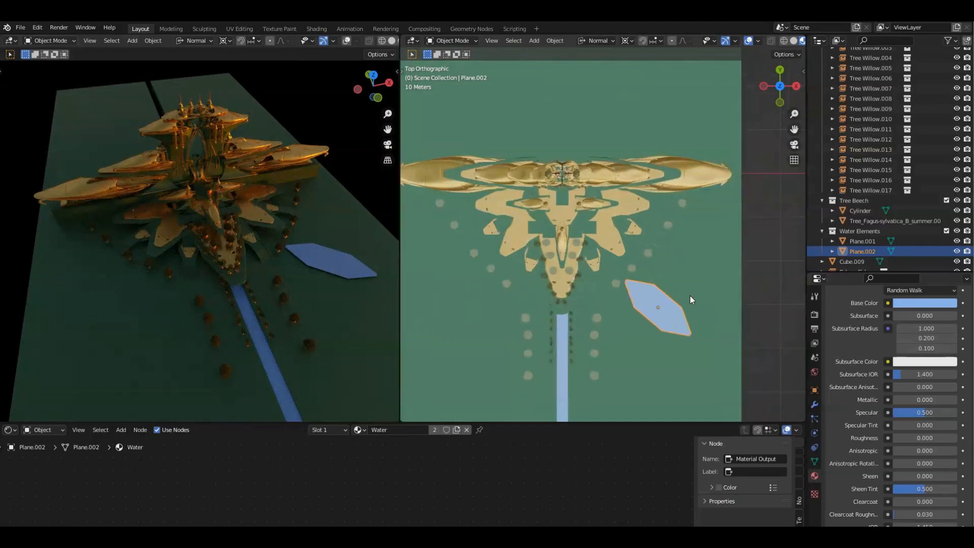
Step: Make a linked duplicate of the water plane and rotate it -40° around the 3D cursor
key(alt+d)
key(Escape)
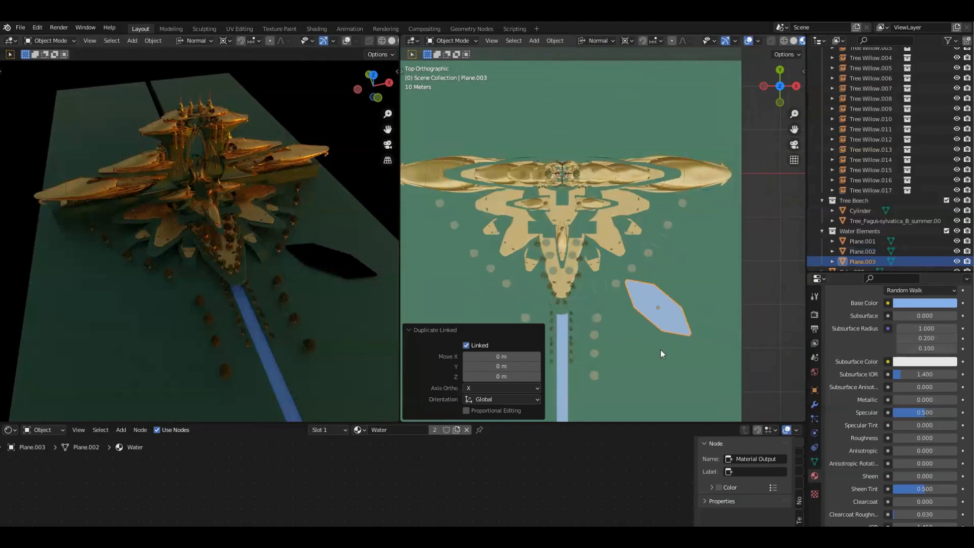
key(r)
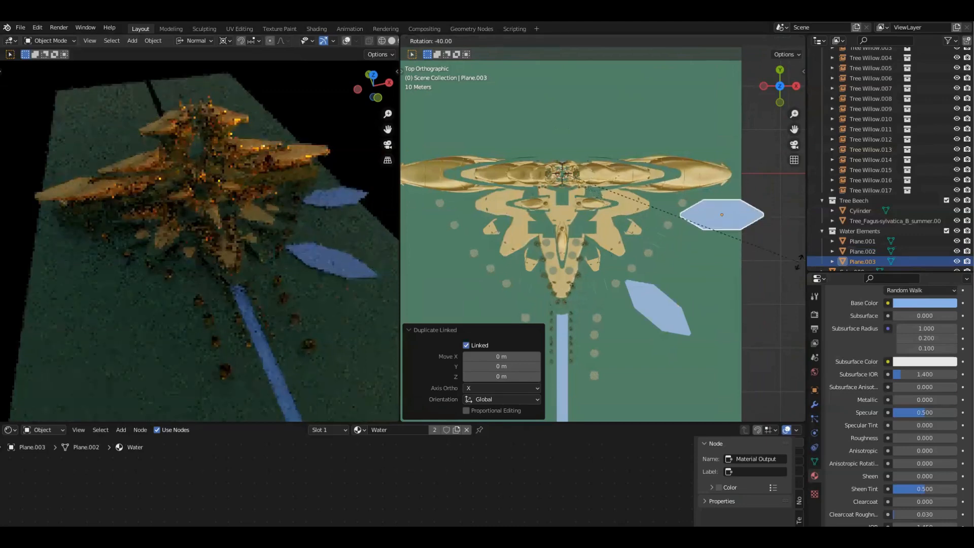
click(802, 258)
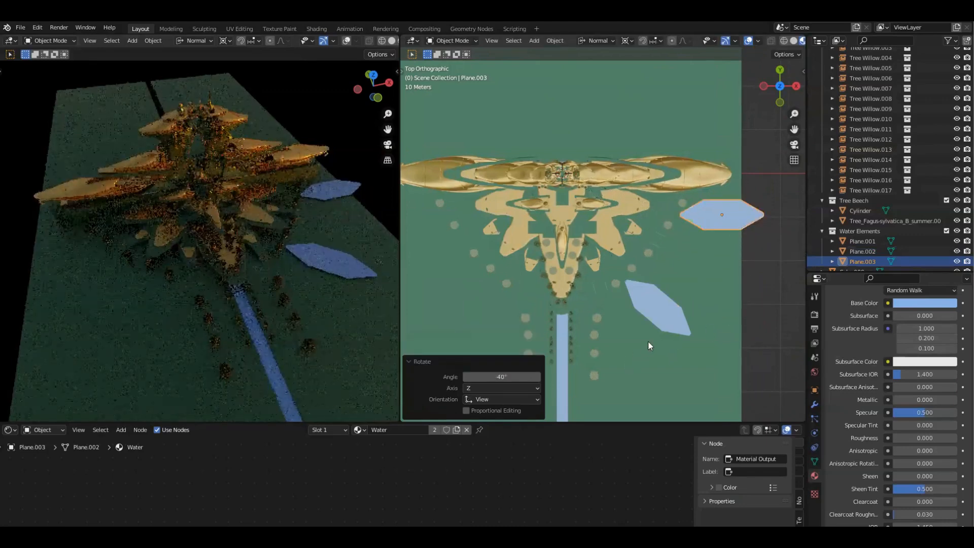
Step: Select both elongated water planes and move them to the Palace Side collection
middle_drag(739, 261, 738, 228)
shift+click(742, 246)
key(m)
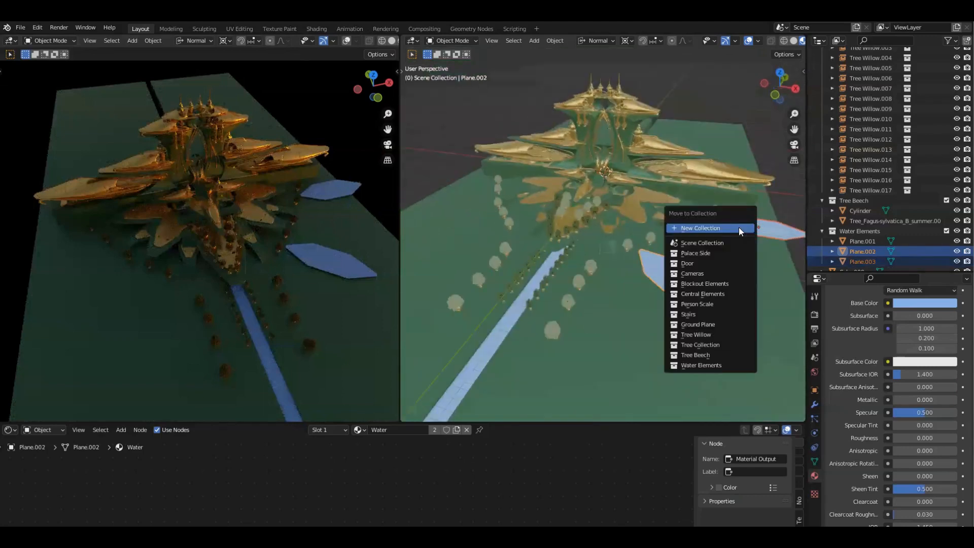
click(716, 254)
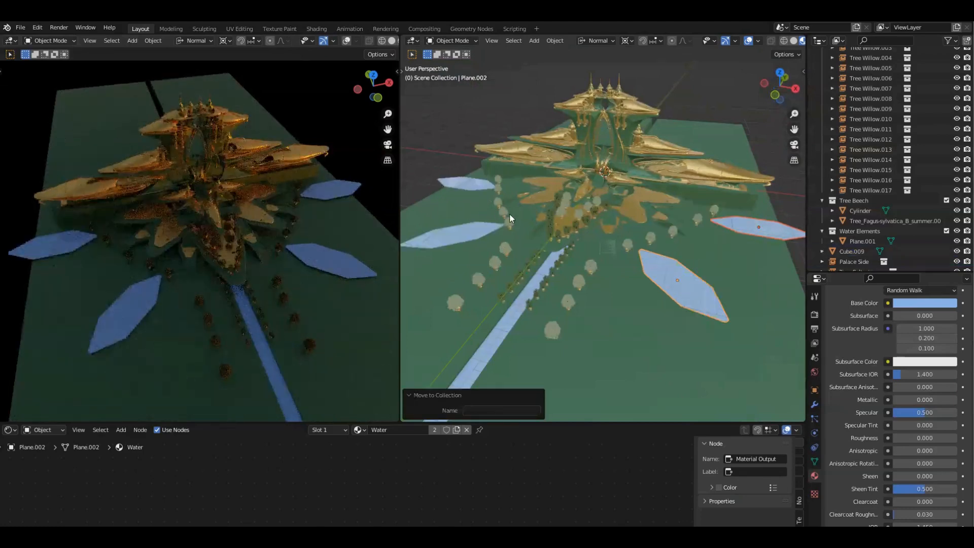
scroll(710, 269, down, 3)
middle_drag(706, 200, 684, 217)
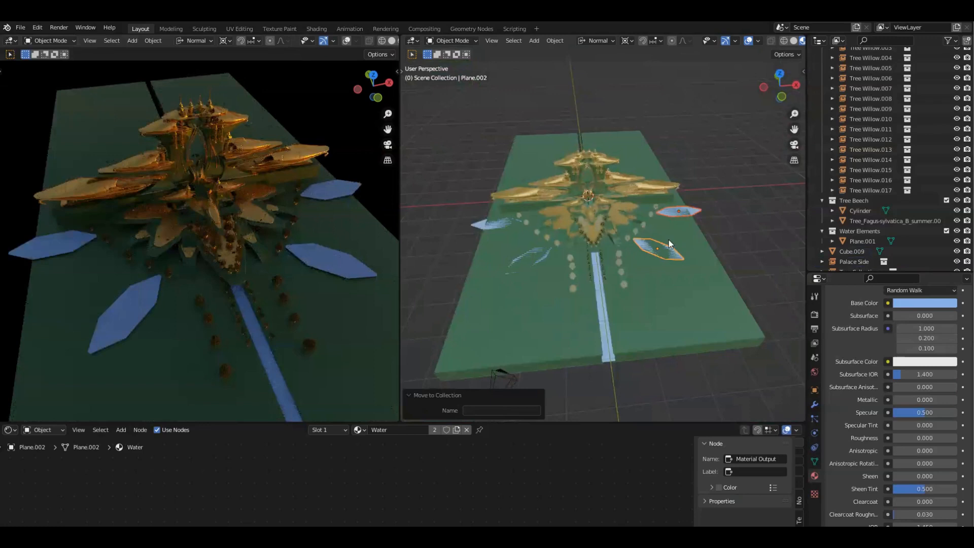
scroll(670, 245, up, 3)
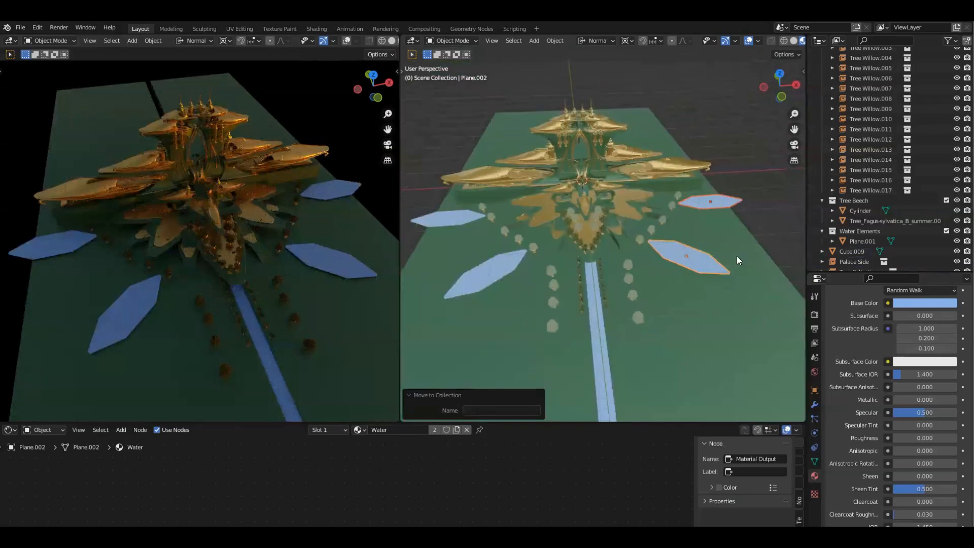
Step: Select the green ground slab and enlarge it to roughly 1.4 times along its normal Y axis
click(737, 256)
scroll(737, 256, down, 3)
key(s)
key(x)
right_click(747, 244)
middle_drag(742, 244, 726, 228)
key(s)
key(y)
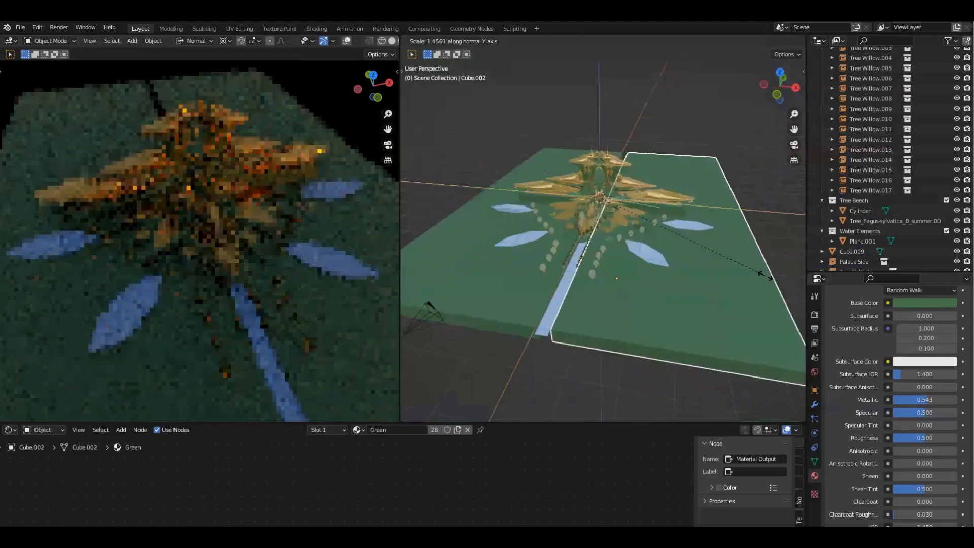
click(751, 276)
Step: In Edit Mode, move the ground slab's outer side face about 291 m outward along its normal
middle_drag(671, 252, 640, 254)
key(Tab)
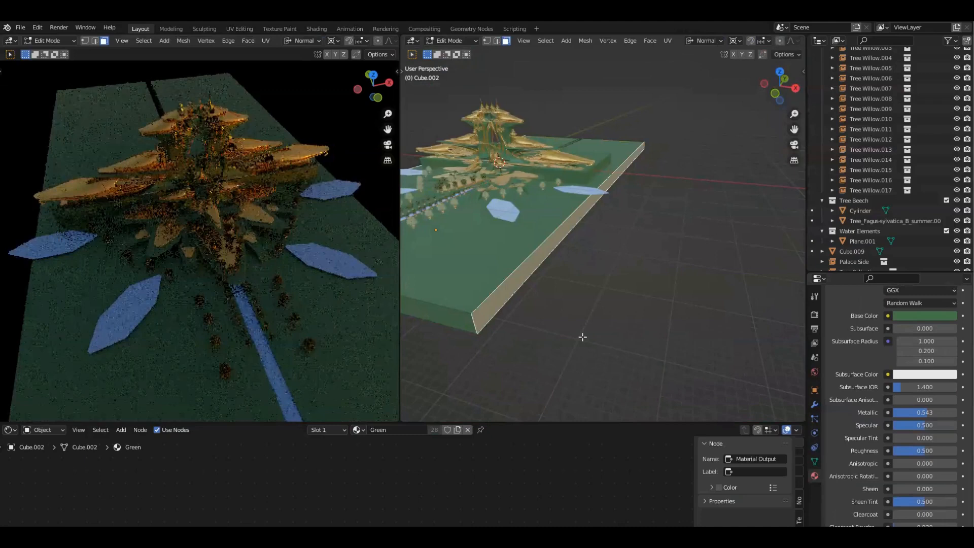
key(grave)
key(e)
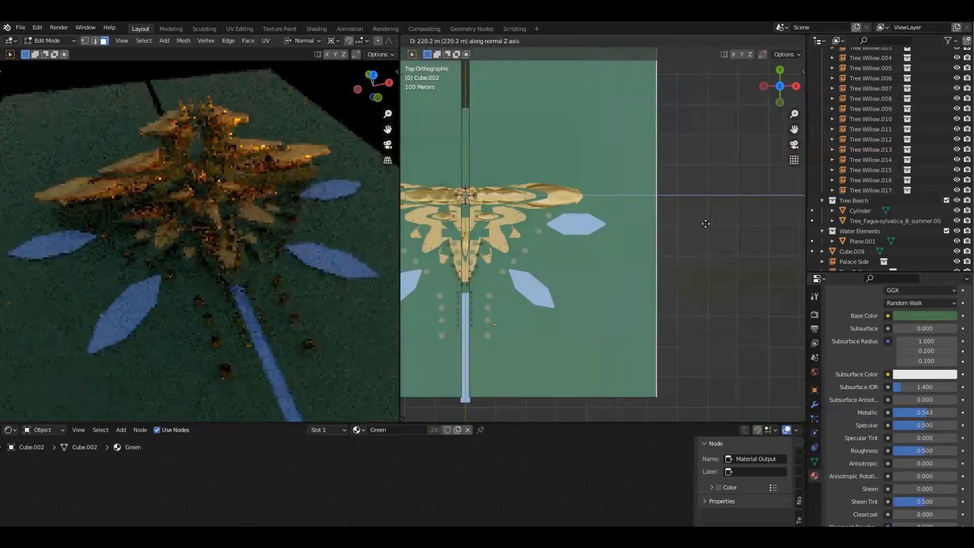
click(722, 223)
scroll(703, 230, down, 1)
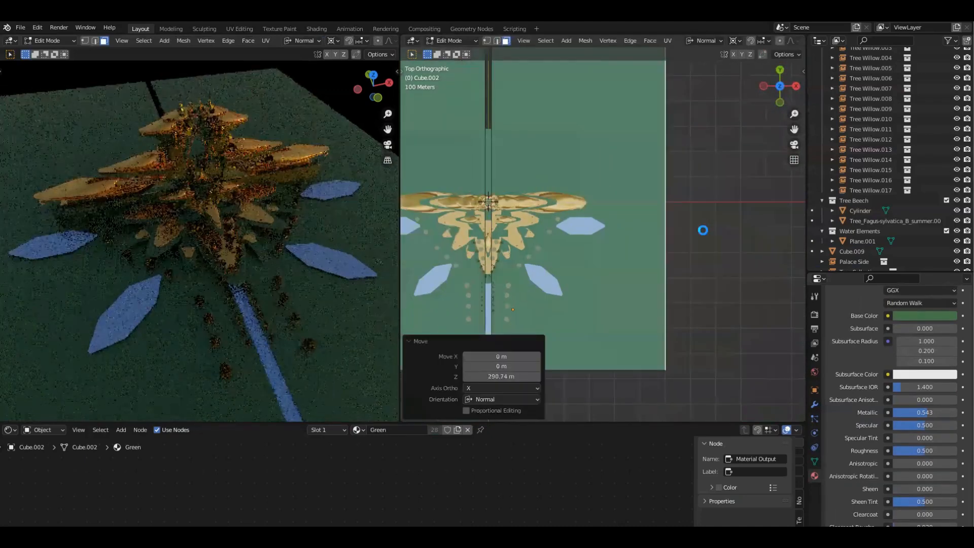
shift+middle_drag(613, 267, 669, 262)
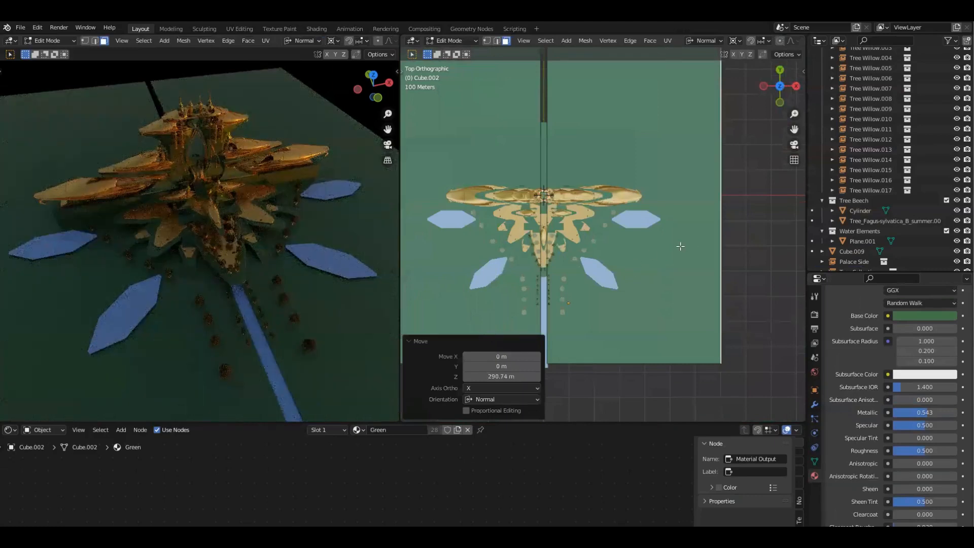
scroll(685, 242, up, 2)
key(Tab)
middle_drag(760, 233, 279, 270)
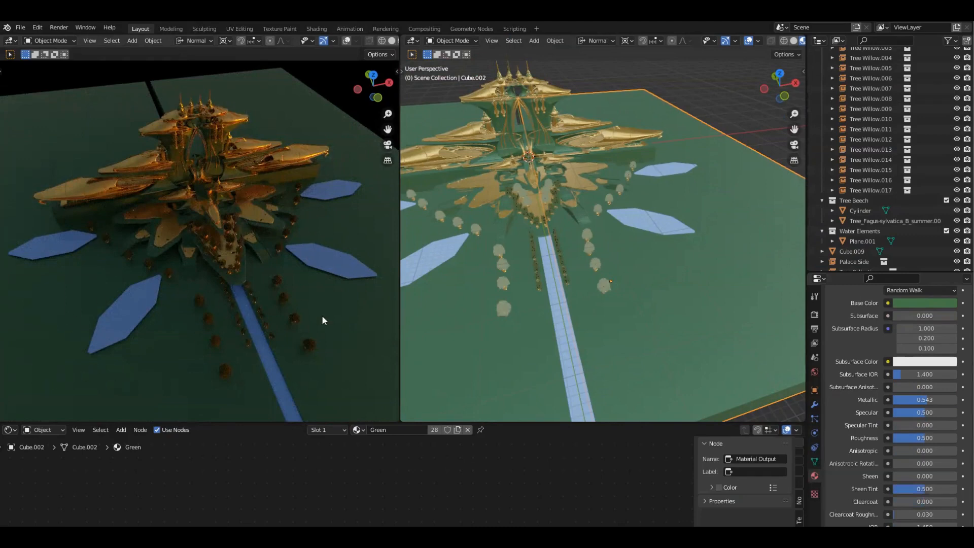
middle_drag(298, 300, 284, 203)
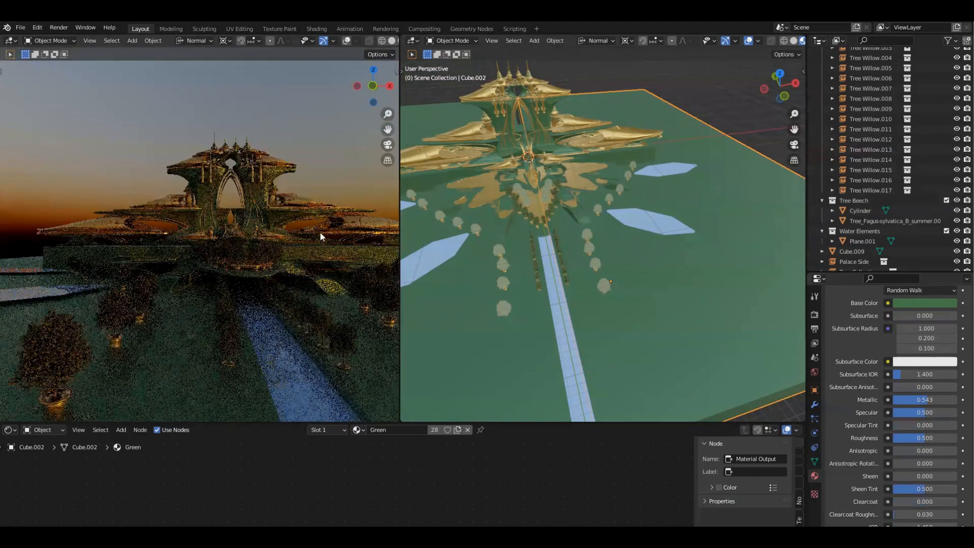
middle_drag(304, 283, 659, 348)
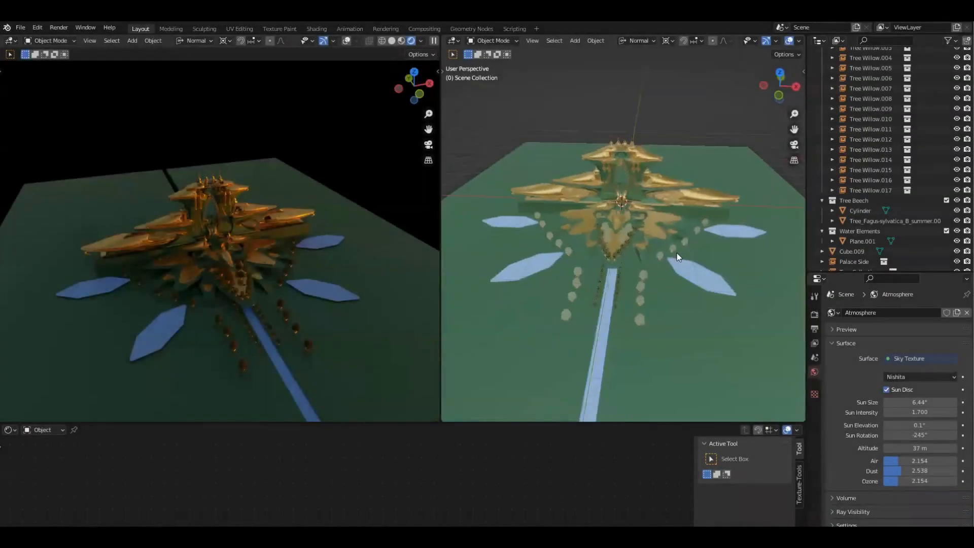
Step: In Edit Mode, duplicate the front elongated water plane's face and move the copy about 1.17 m downward
middle_drag(704, 289, 554, 228)
scroll(647, 298, up, 4)
click(570, 214)
mouse_move(592, 269)
middle_down()
mouse_move(610, 218)
mouse_move(601, 276)
mouse_move(641, 264)
mouse_move(634, 246)
mouse_move(619, 272)
mouse_move(633, 257)
mouse_move(621, 284)
mouse_move(640, 303)
mouse_move(585, 295)
mouse_move(597, 314)
mouse_move(588, 312)
middle_up()
key(Tab)
middle_drag(655, 230, 641, 170)
middle_drag(671, 201, 654, 194)
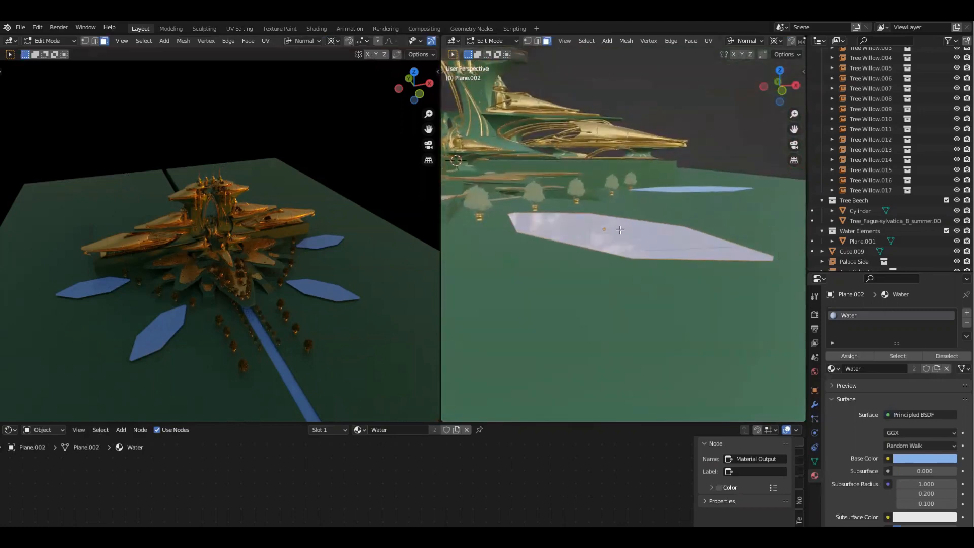
key(shift+d)
key(Escape)
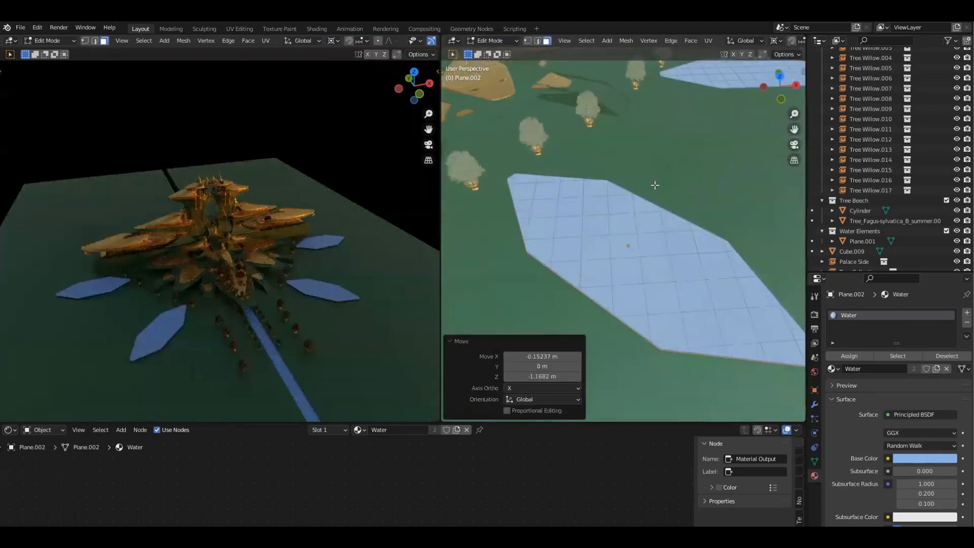
key(KP_7)
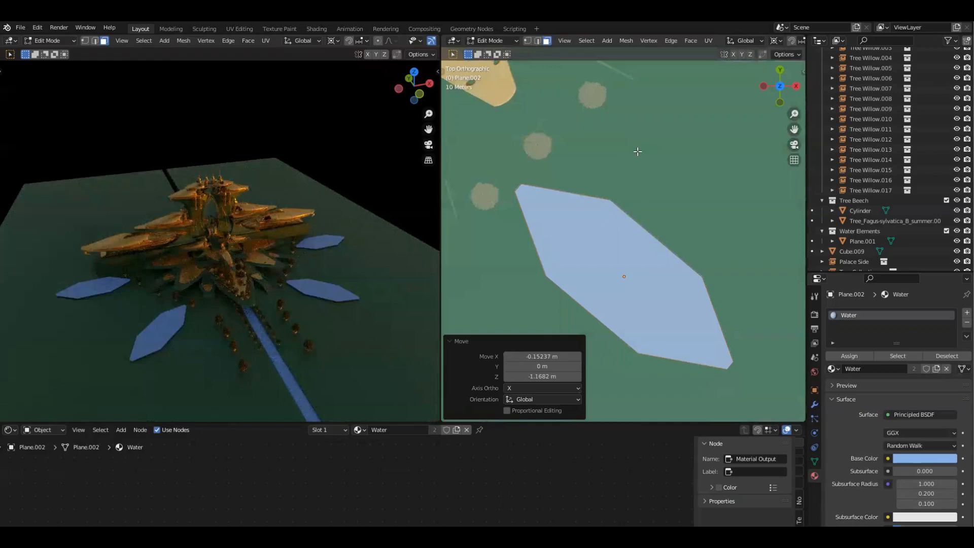
scroll(638, 152, up, 4)
scroll(616, 217, down, 3)
Step: Extrude the duplicated water face downward by roughly 25 m to form a solid block beneath the pool
middle_drag(698, 287, 690, 203)
key(e)
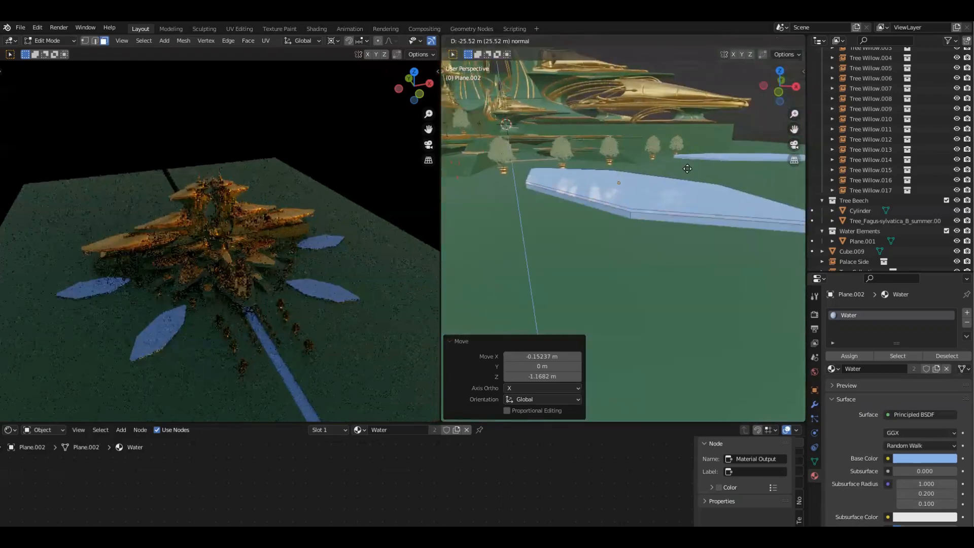
click(686, 175)
key(Tab)
mouse_move(670, 180)
middle_down()
mouse_move(663, 264)
mouse_move(667, 168)
mouse_move(666, 184)
middle_up()
Step: Isolate the pool in local view and scale its linked block faces to 1.061 using individual origins as the pivot
key(Tab)
key(ctrl+l)
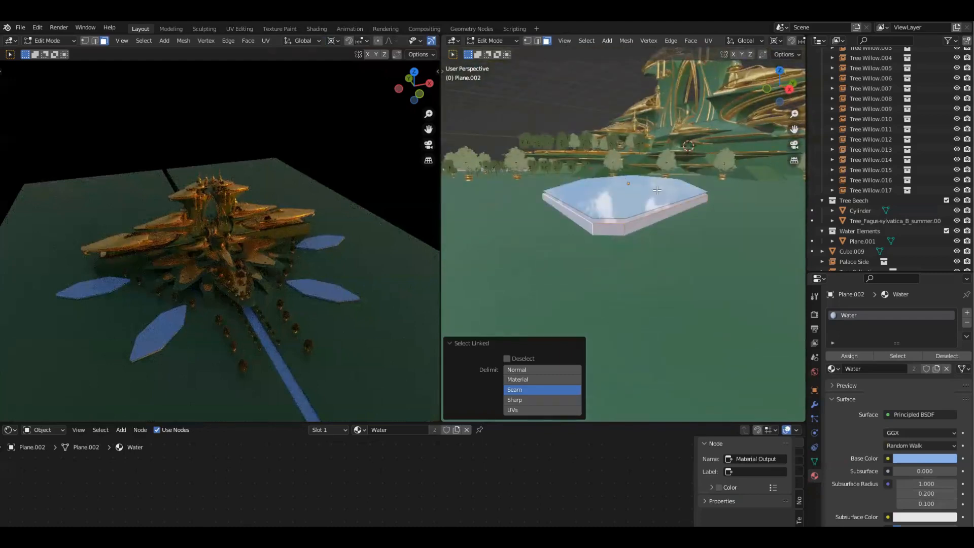
middle_drag(657, 191, 706, 288)
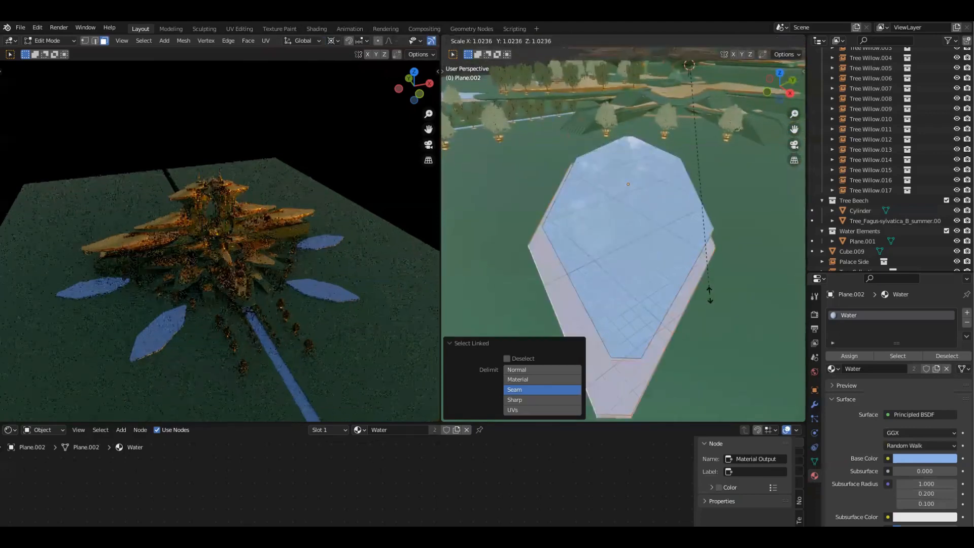
middle_drag(675, 201, 655, 167)
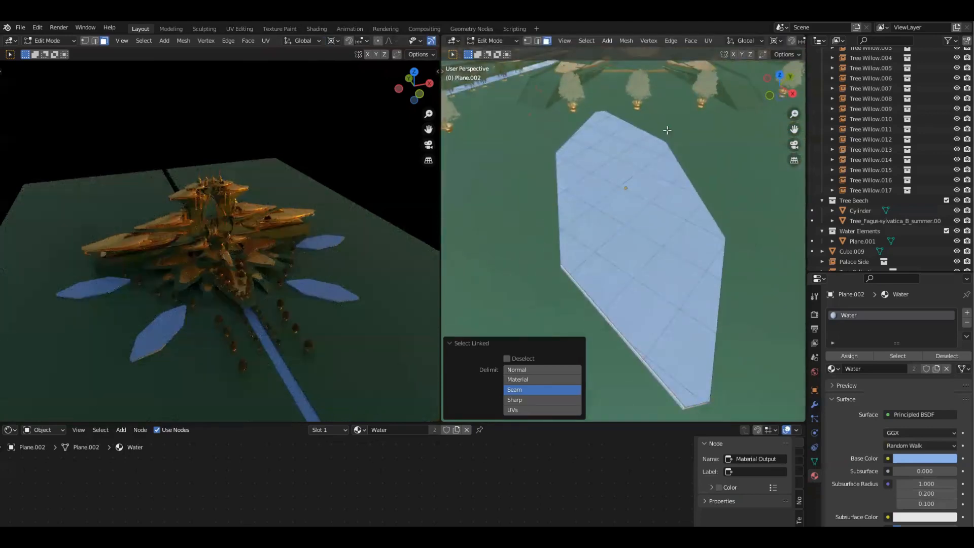
key(KP_Divide)
key(period)
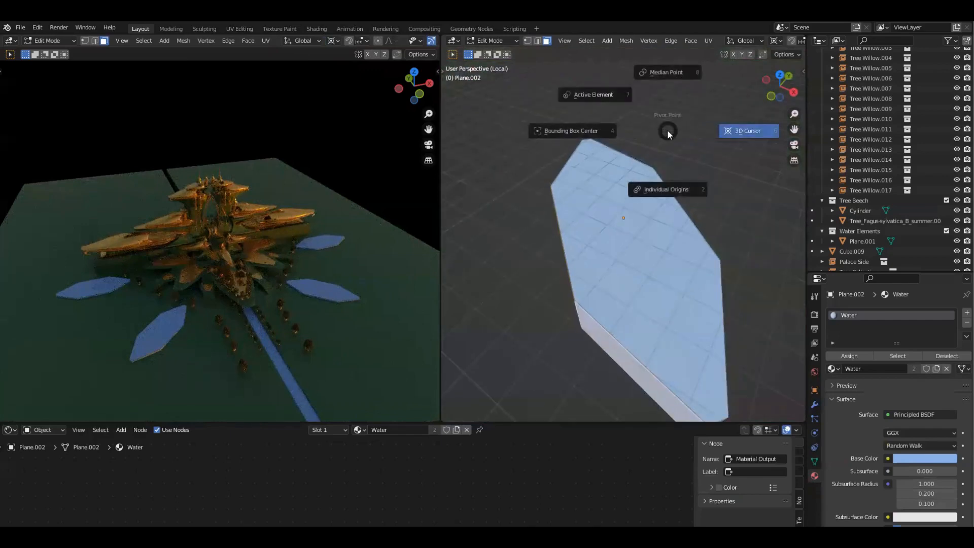
click(674, 209)
key(s)
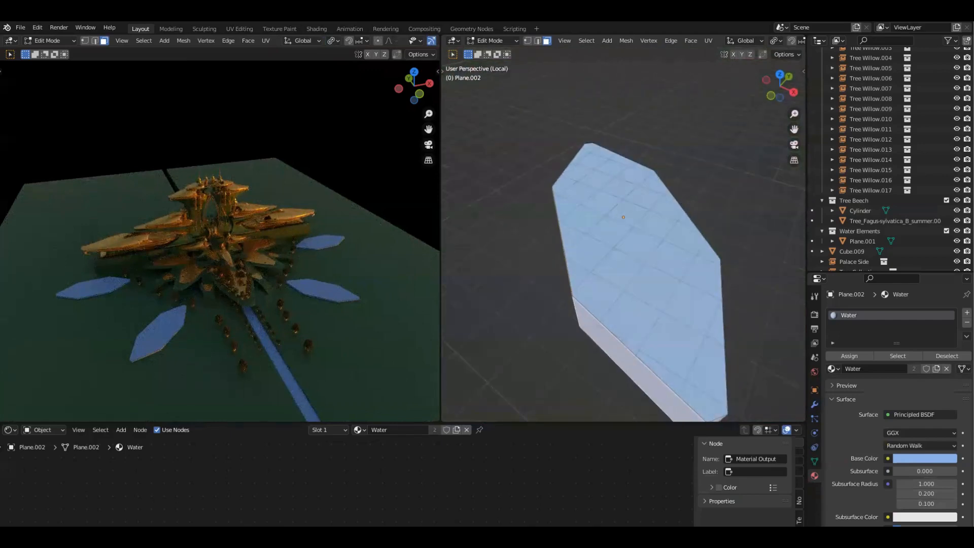
click(704, 205)
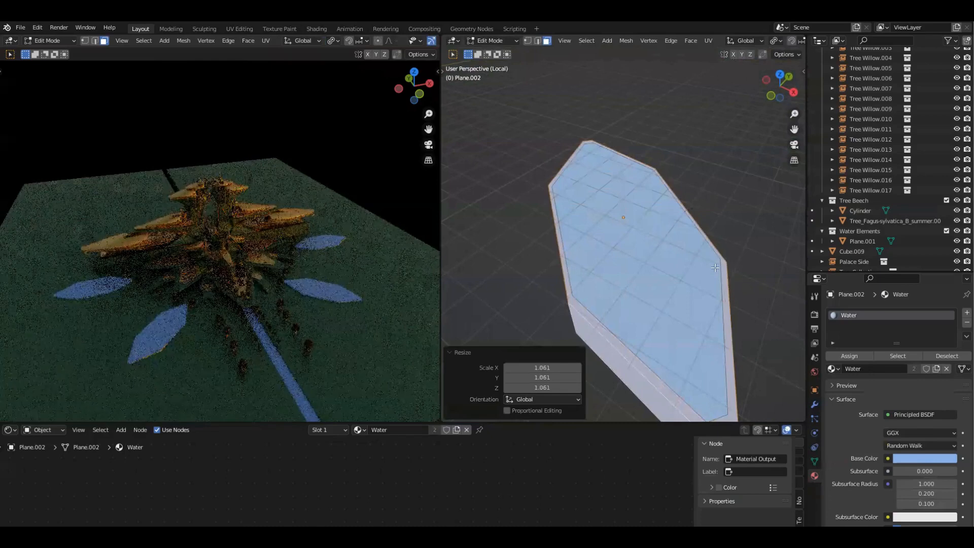
Step: Move the enlarged block upward along the Z axis so its top rises above the water surface
middle_drag(739, 263, 698, 236)
middle_drag(643, 200, 669, 222)
key(g)
key(z)
click(675, 165)
Step: Inset the block's top face by about 0.036 m and extrude it 5.42 m inward to leave a raised rim
middle_drag(665, 182, 716, 199)
click(653, 235)
key(i)
click(698, 199)
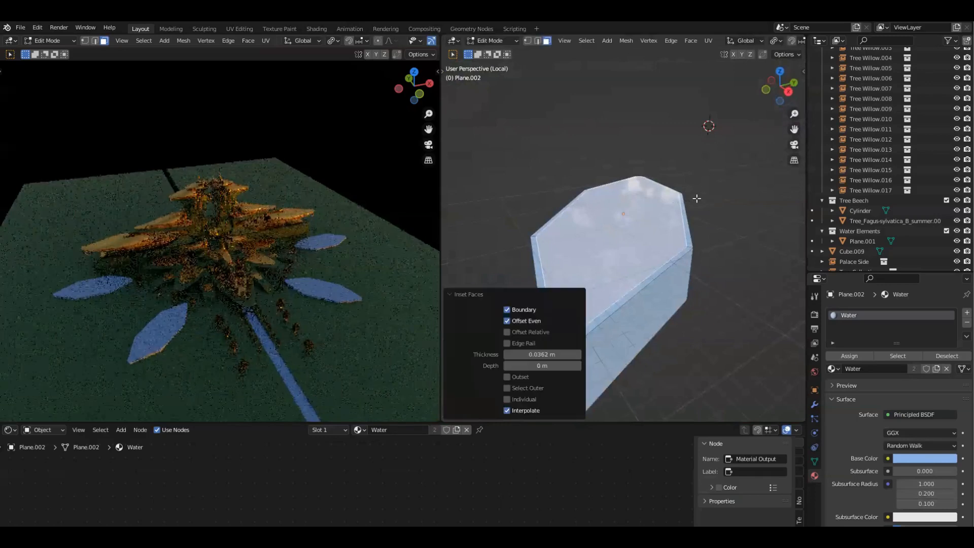
key(e)
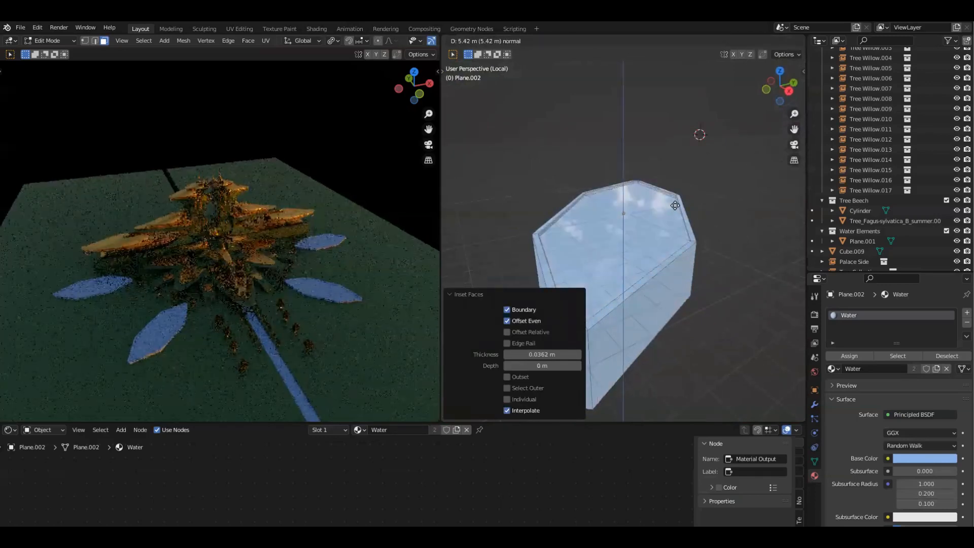
click(657, 236)
key(Tab)
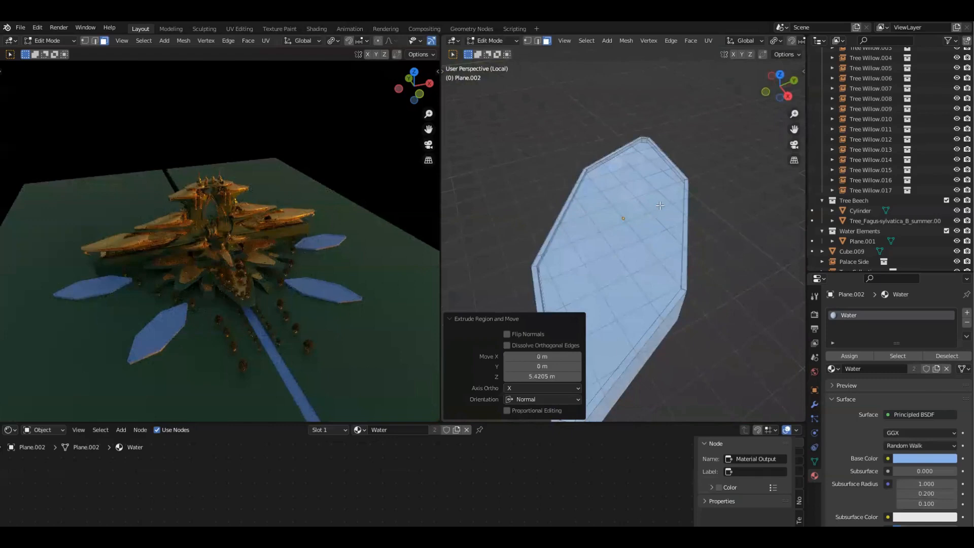
Step: Select all linked faces of the rim block and assign them the Gold material in a second material slot
key(Tab)
middle_drag(624, 337, 677, 321)
key(ctrl+l)
middle_drag(633, 262, 832, 279)
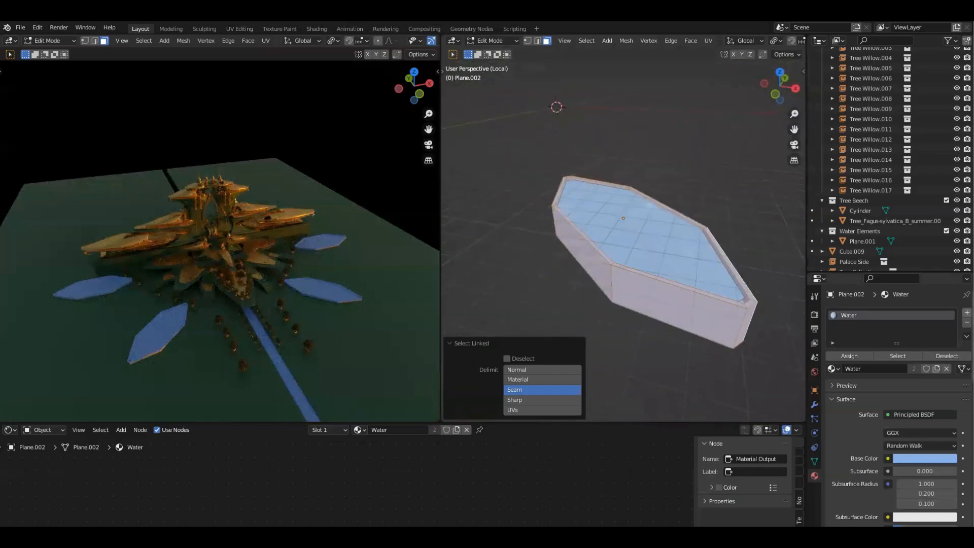
click(966, 313)
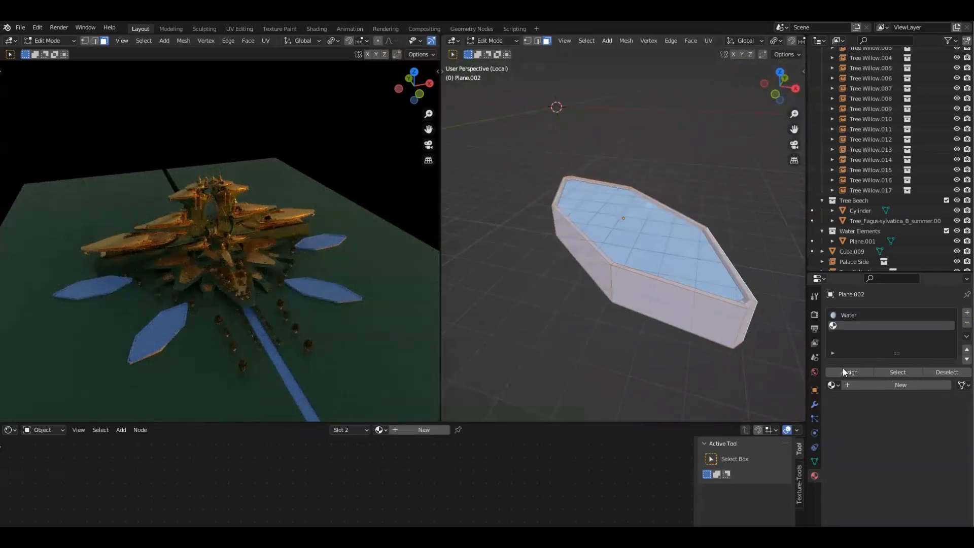
click(831, 384)
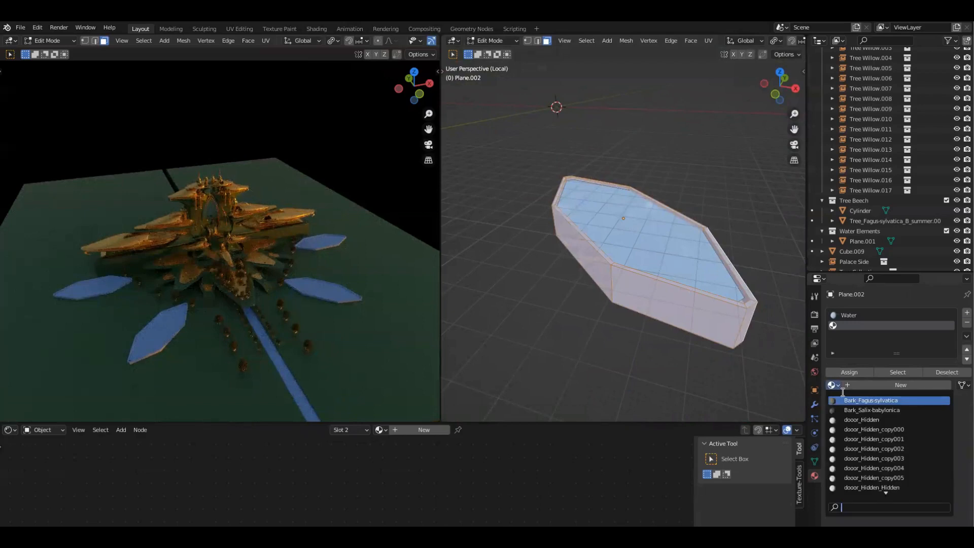
text(gold)
key(Return)
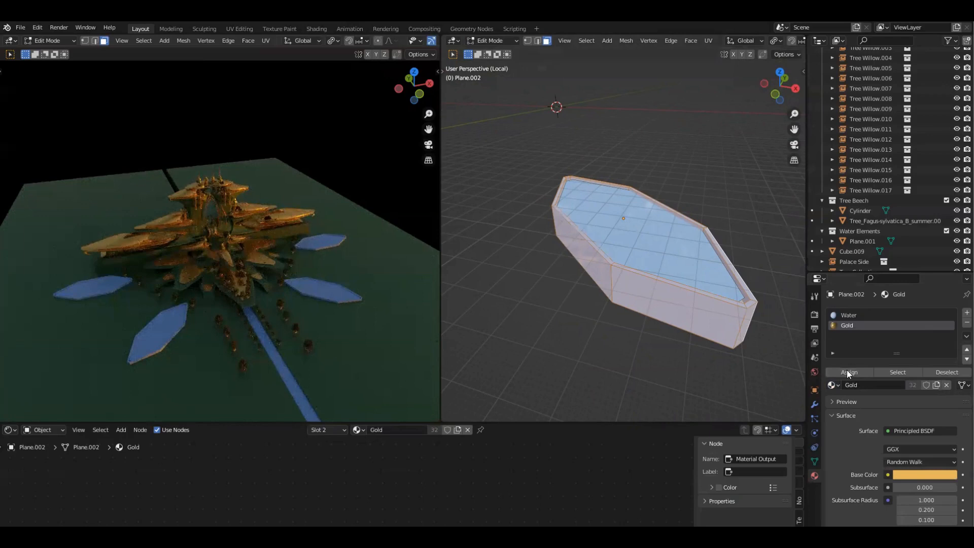
click(847, 372)
middle_drag(624, 254, 593, 266)
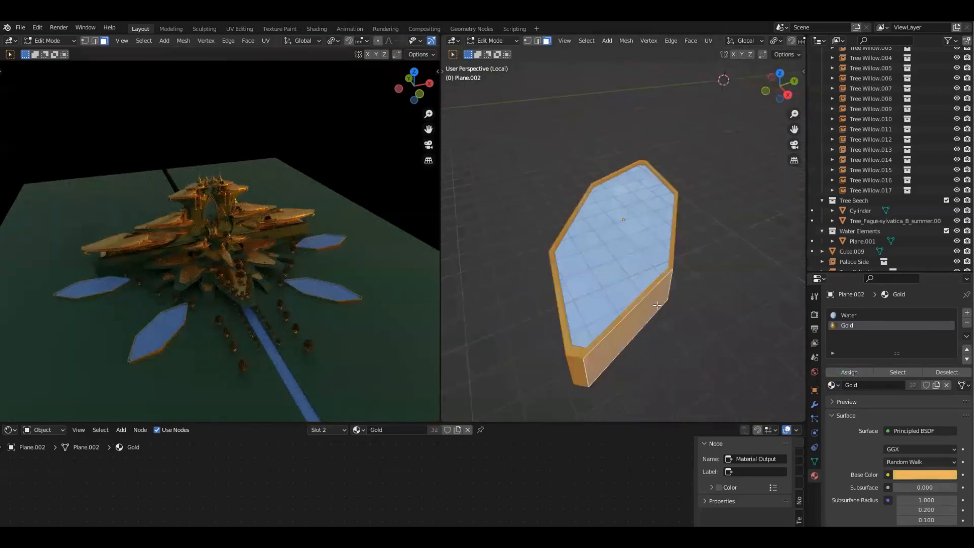
middle_drag(657, 305, 638, 310)
key(Tab)
Step: In Edit Mode, select the water face inside the gold rim and view it from the top
middle_drag(665, 349, 668, 301)
scroll(668, 301, up, 1)
scroll(667, 300, down, 3)
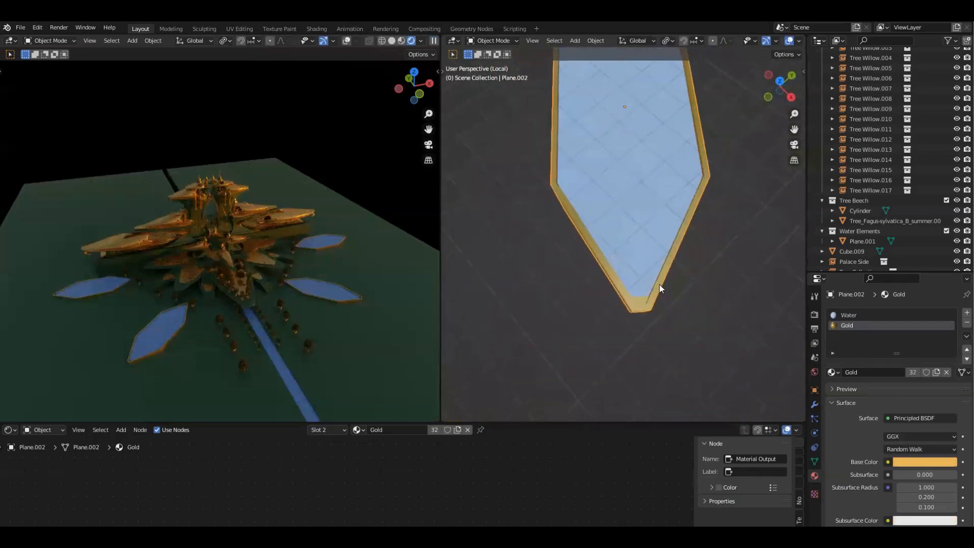
scroll(635, 296, up, 3)
key(KP_7)
middle_drag(710, 293, 702, 237)
key(Tab)
click(637, 150)
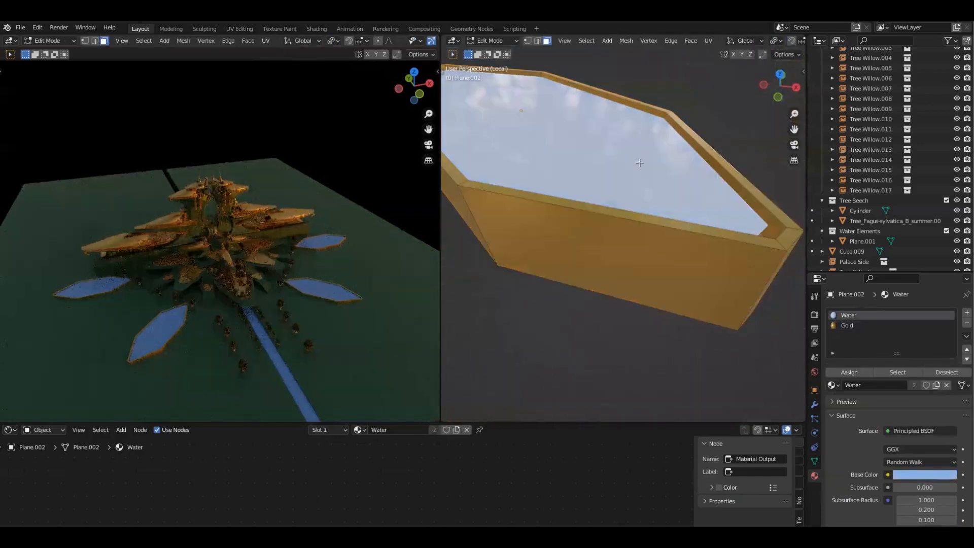
key(KP_7)
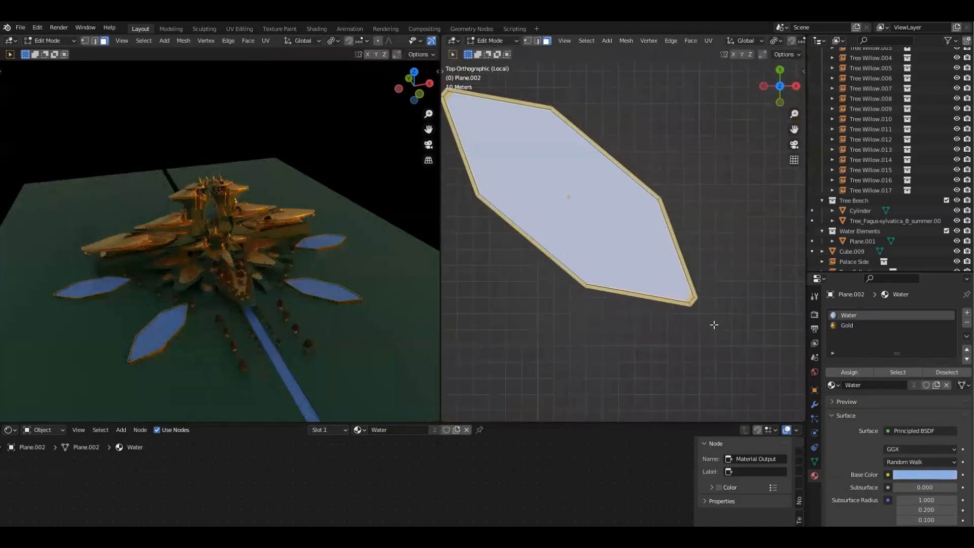
key(s)
key(x)
click(721, 336)
Step: Set the transform orientation to Normal and scale the water face to about 1.03 along its normal Y axis
key(comma)
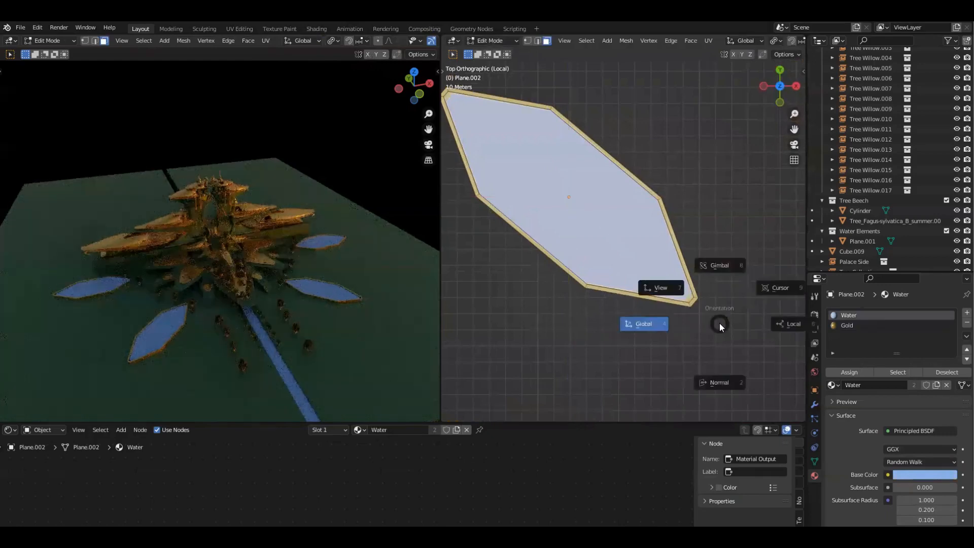
click(710, 370)
key(s)
key(y)
click(722, 324)
key(s)
key(y)
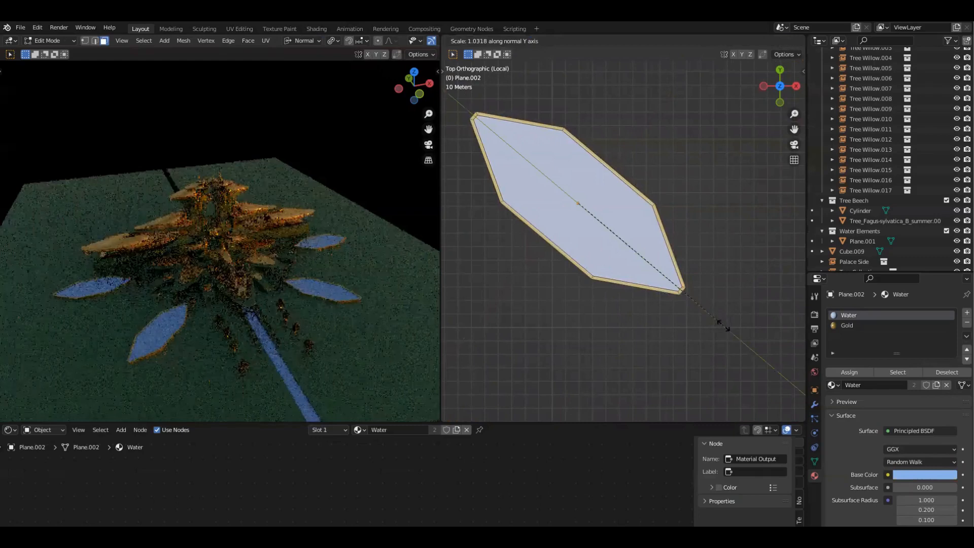
click(723, 325)
scroll(648, 184, up, 4)
middle_drag(648, 184, 680, 169)
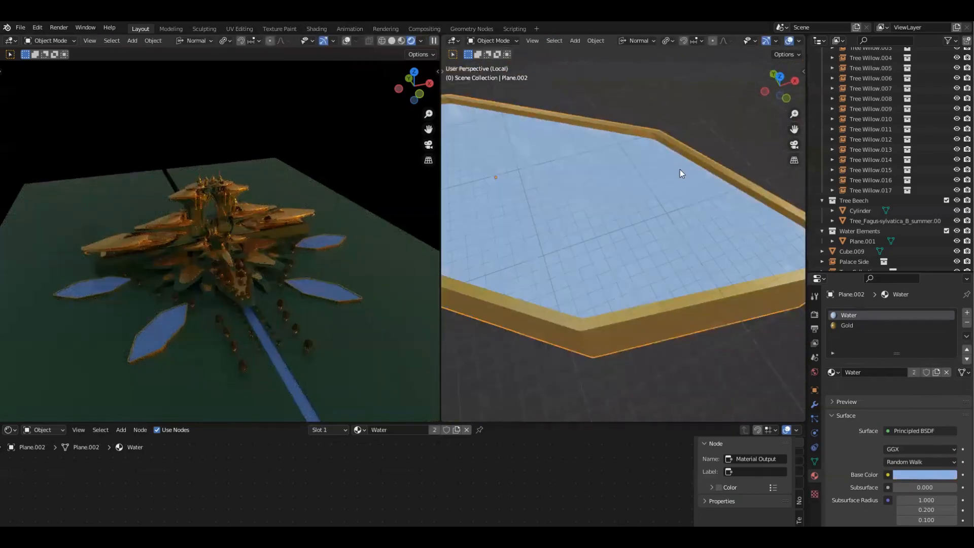
key(Tab)
Step: Examine the gold rim and water surface of the isolated pool from several angles, and check the pools in the rendered palace view
scroll(680, 169, down, 5)
middle_drag(600, 176, 628, 180)
middle_drag(663, 222, 703, 261)
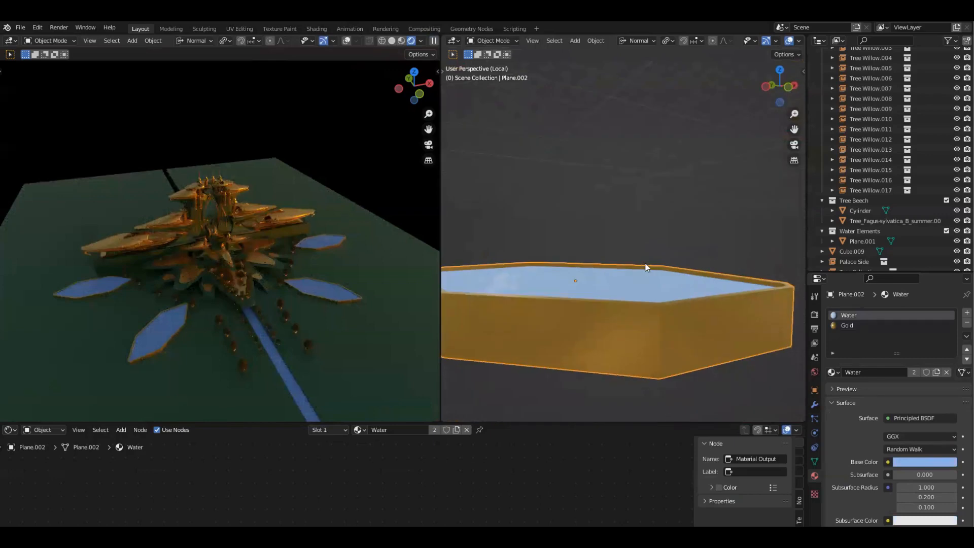
middle_drag(551, 246, 619, 295)
scroll(555, 288, down, 3)
scroll(685, 309, up, 2)
scroll(685, 311, up, 1)
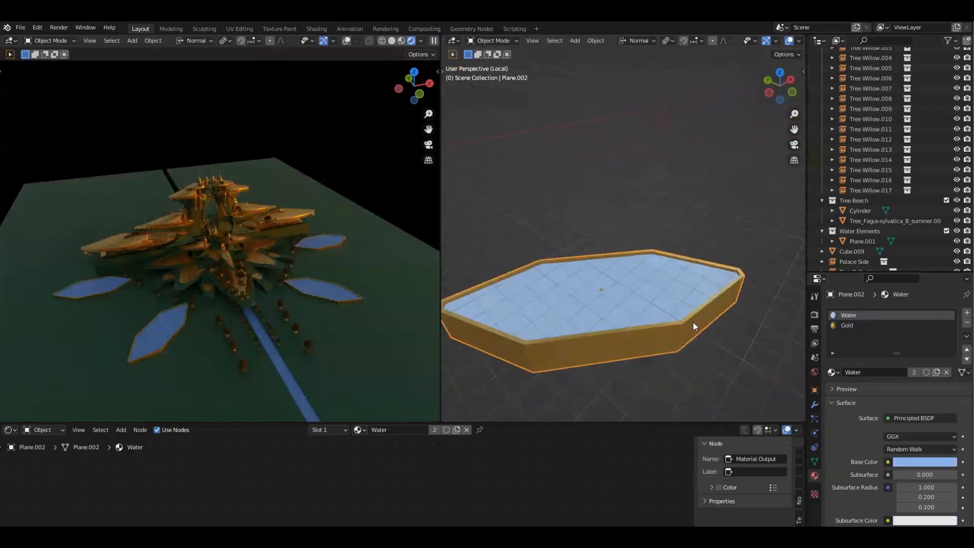
middle_drag(565, 256, 561, 336)
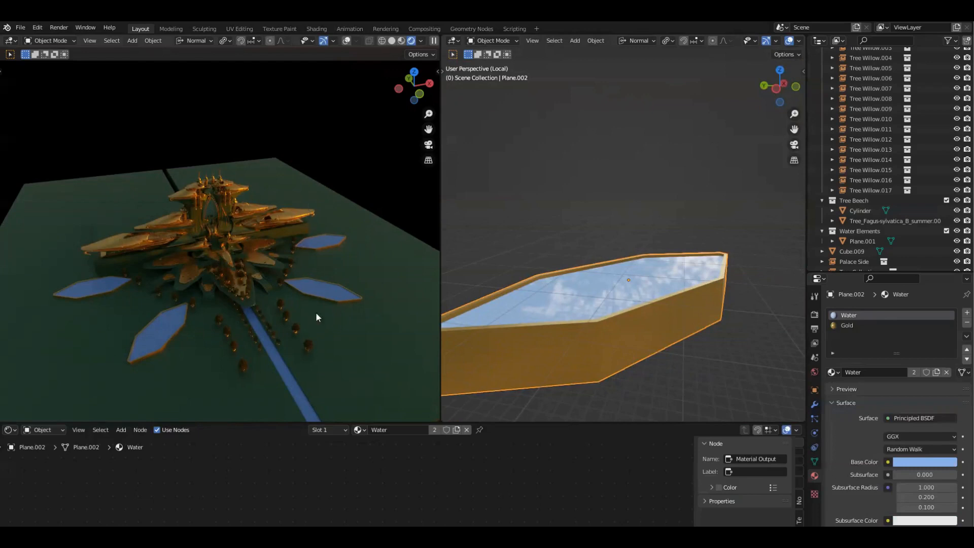
middle_drag(560, 394, 710, 274)
middle_drag(762, 236, 683, 216)
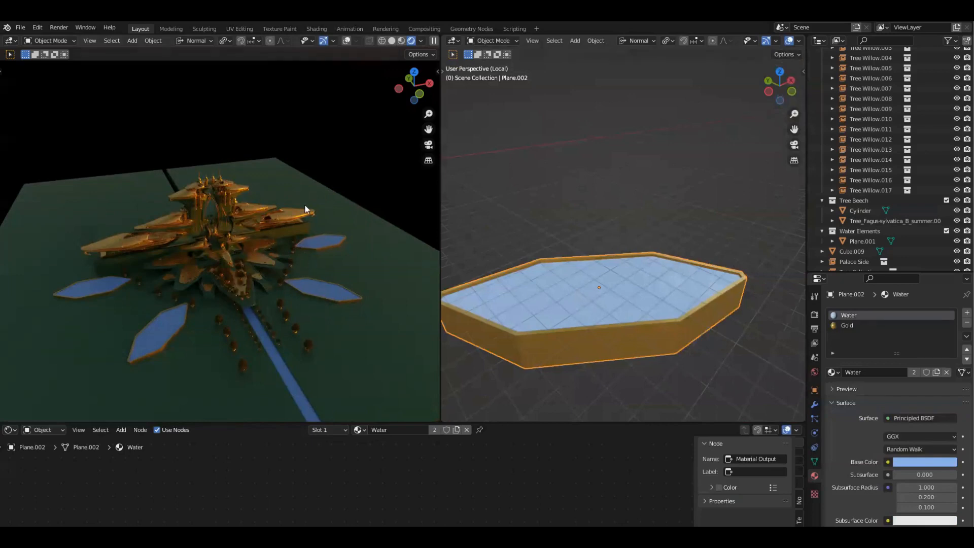
middle_drag(641, 329, 682, 329)
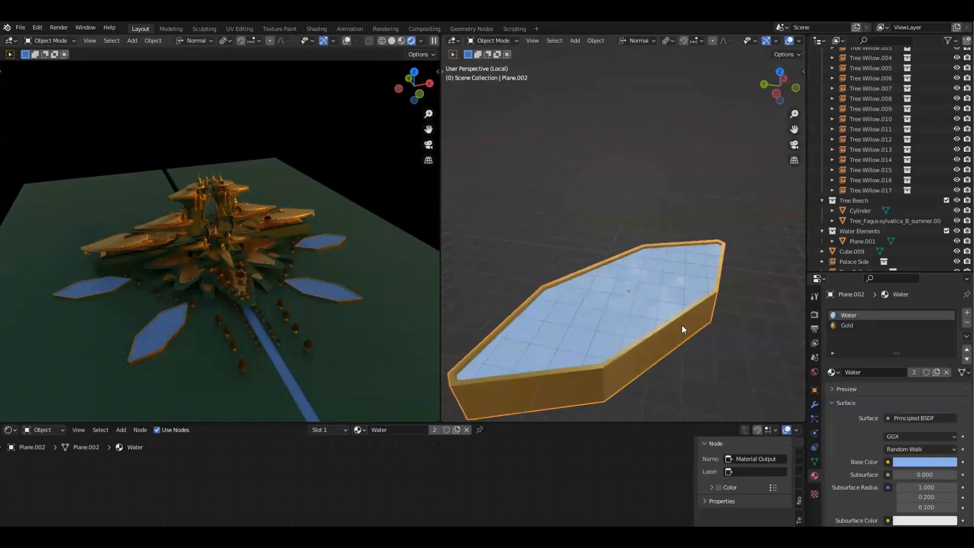
middle_drag(628, 296, 725, 205)
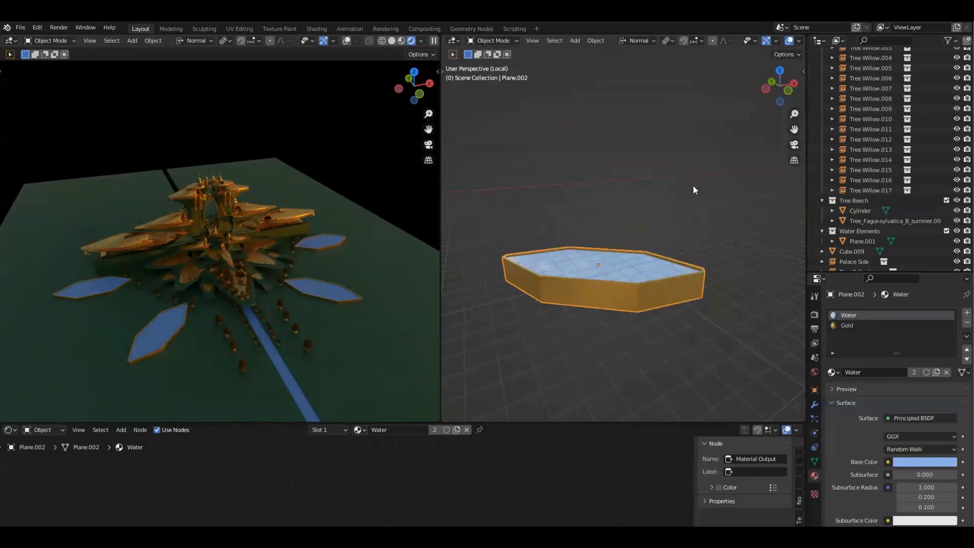
scroll(243, 305, up, 4)
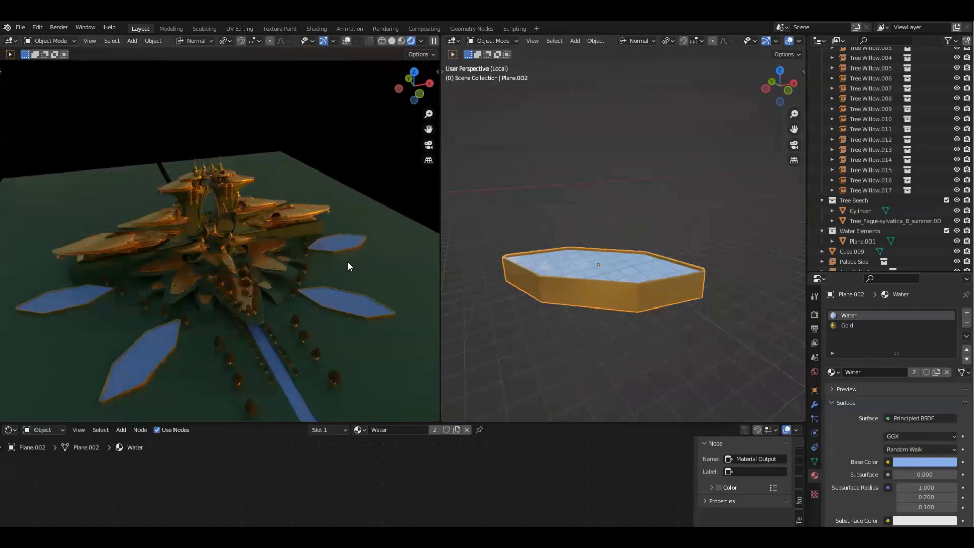
middle_drag(660, 227, 639, 251)
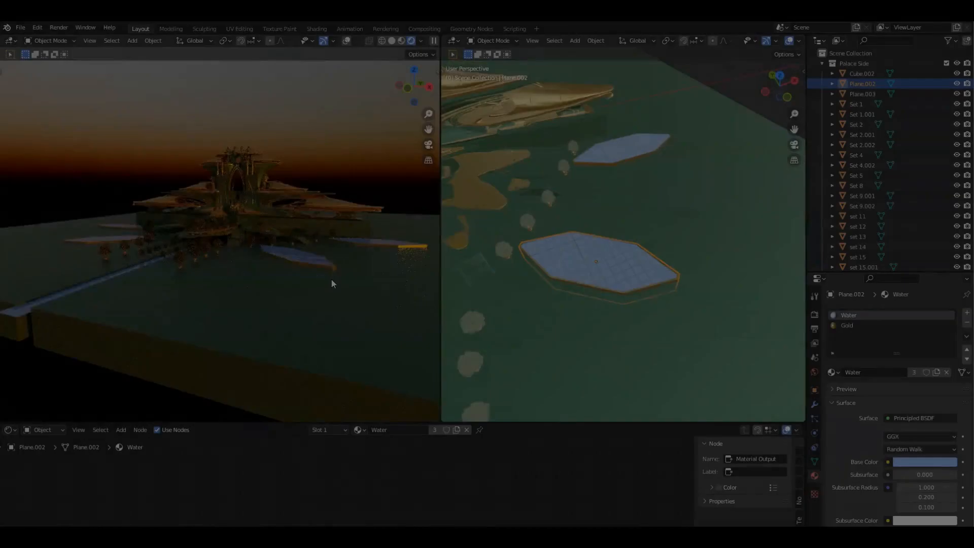
Step: In Edit Mode, duplicate the water face in place and scale the copy up to about 1.276
middle_drag(331, 279, 317, 242)
scroll(613, 262, up, 1)
middle_drag(613, 262, 652, 318)
key(Tab)
key(shift+d)
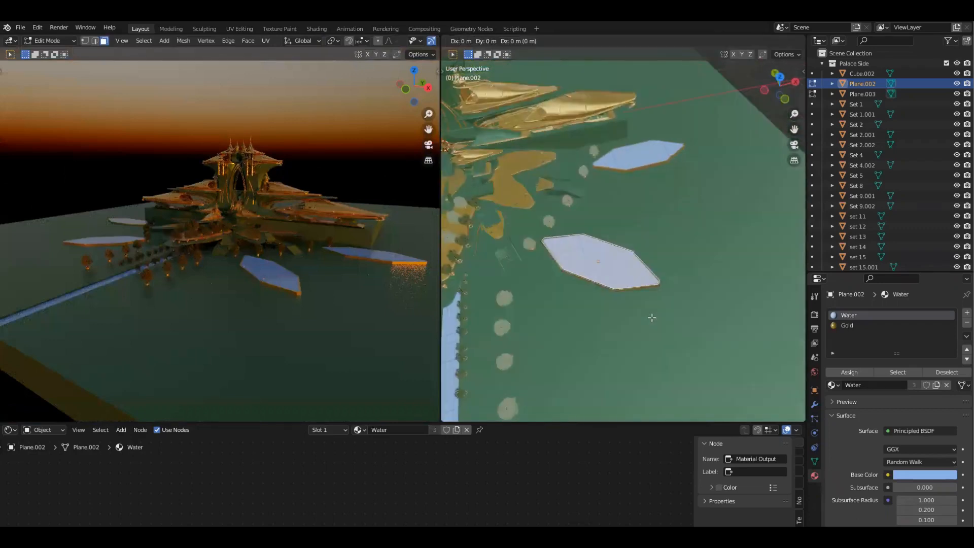
key(Escape)
key(s)
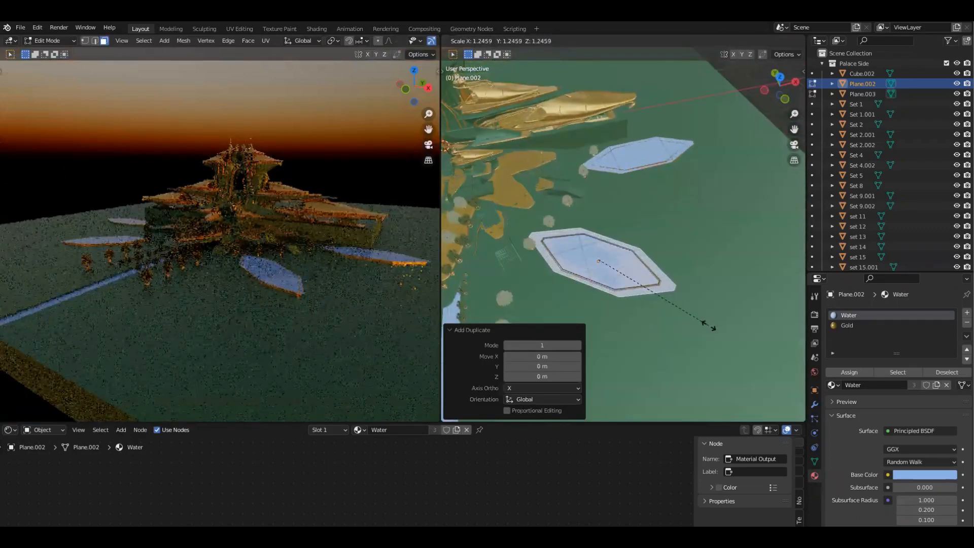
click(712, 326)
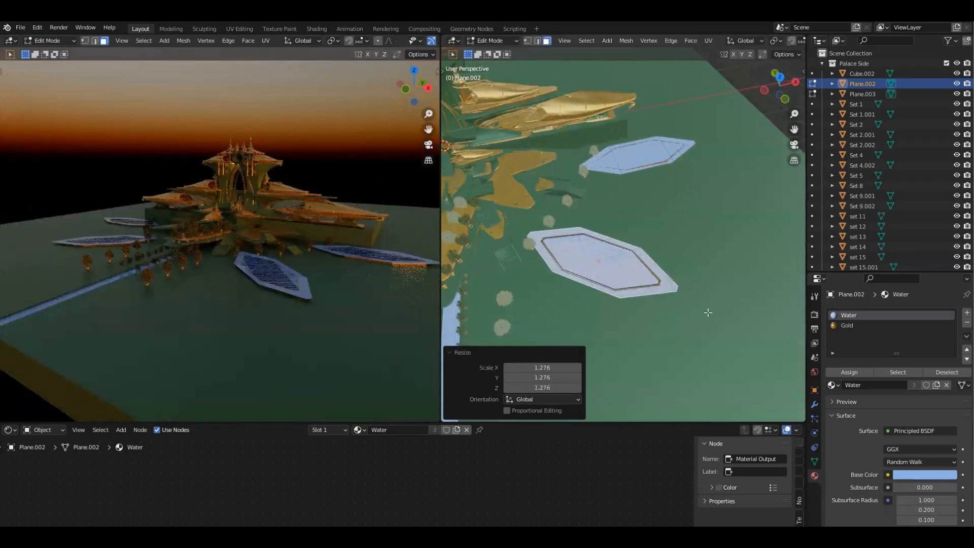
Step: From the front view, lower the enlarged water face about 3.37 m along global Z
middle_drag(678, 275, 660, 283)
scroll(661, 287, up, 4)
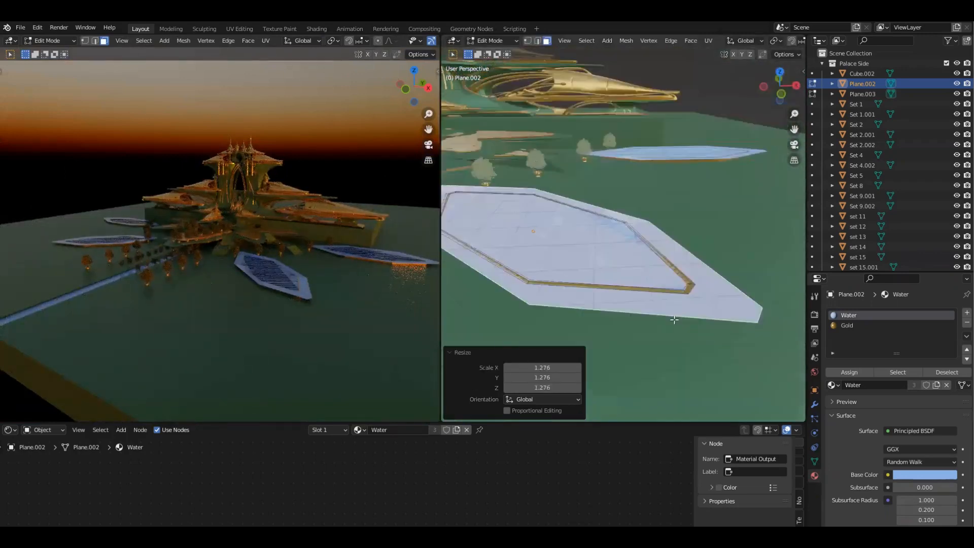
key(KP_1)
scroll(585, 147, up, 3)
key(g)
key(z)
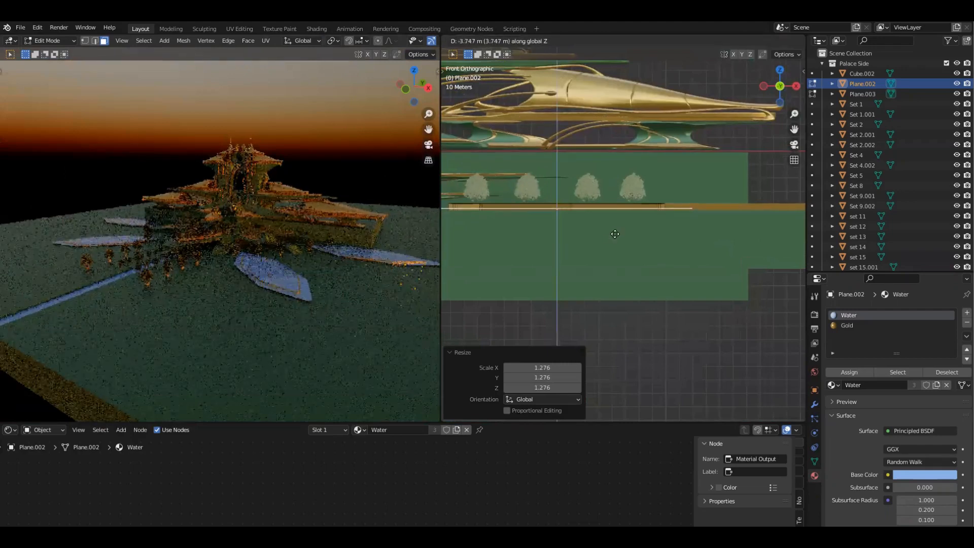
click(616, 233)
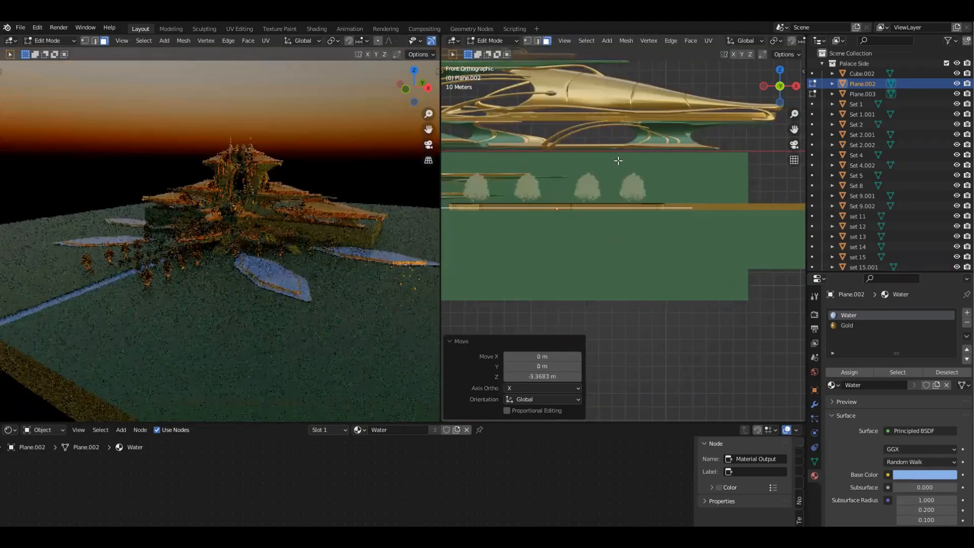
Step: Examine the height and margin of the enlarged water face around the gold rim
middle_drag(618, 161, 624, 312)
key(grave)
click(565, 279)
scroll(548, 213, up, 2)
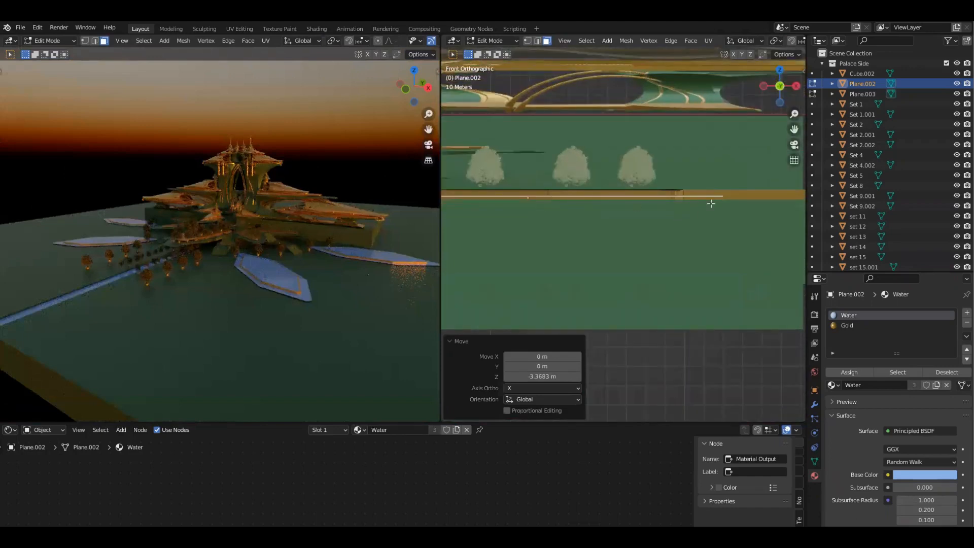
middle_drag(690, 214, 672, 261)
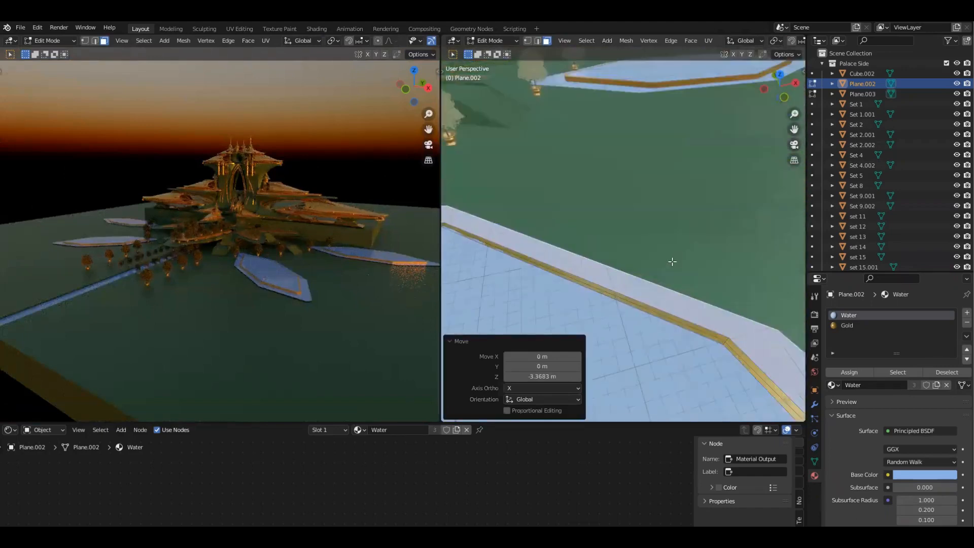
scroll(672, 277, down, 3)
middle_drag(711, 288, 723, 178)
middle_drag(717, 330, 713, 356)
Step: In edge selection and top view, extrude the enlarged water face's outer tip edge in place
key(grave)
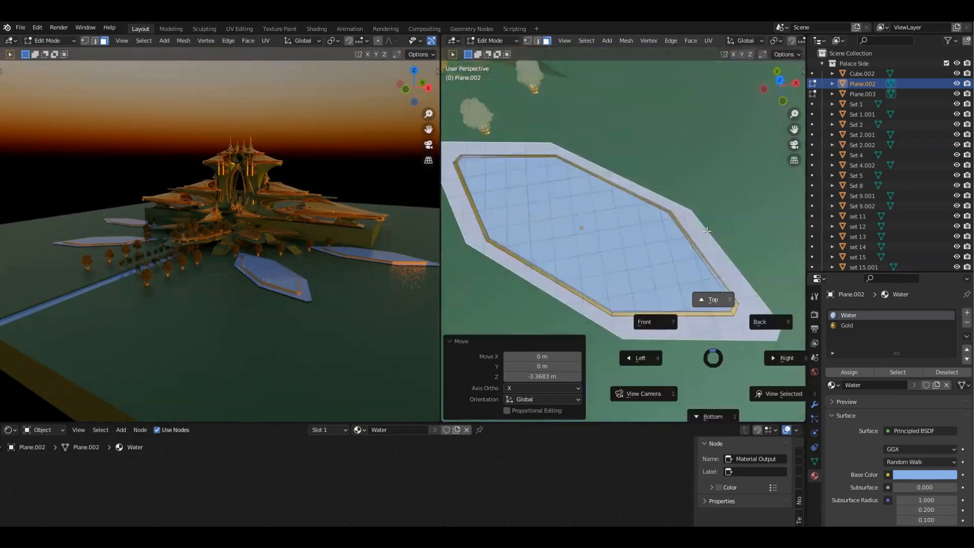
click(713, 298)
shift+middle_drag(691, 323, 699, 297)
scroll(700, 297, up, 1)
scroll(700, 296, up, 1)
mouse_move(739, 266)
shift+middle_down()
mouse_move(737, 229)
mouse_move(722, 260)
shift+middle_up()
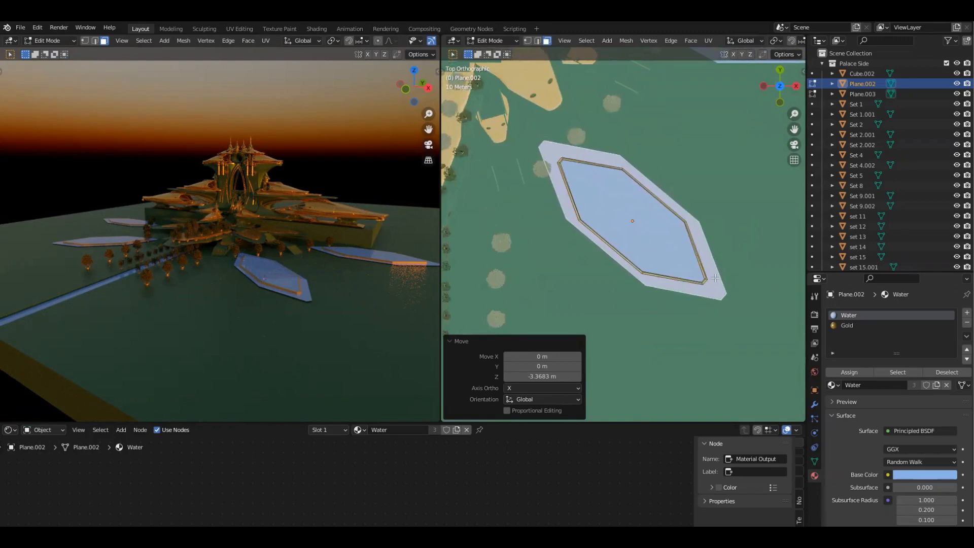
key(2)
scroll(723, 297, down, 6)
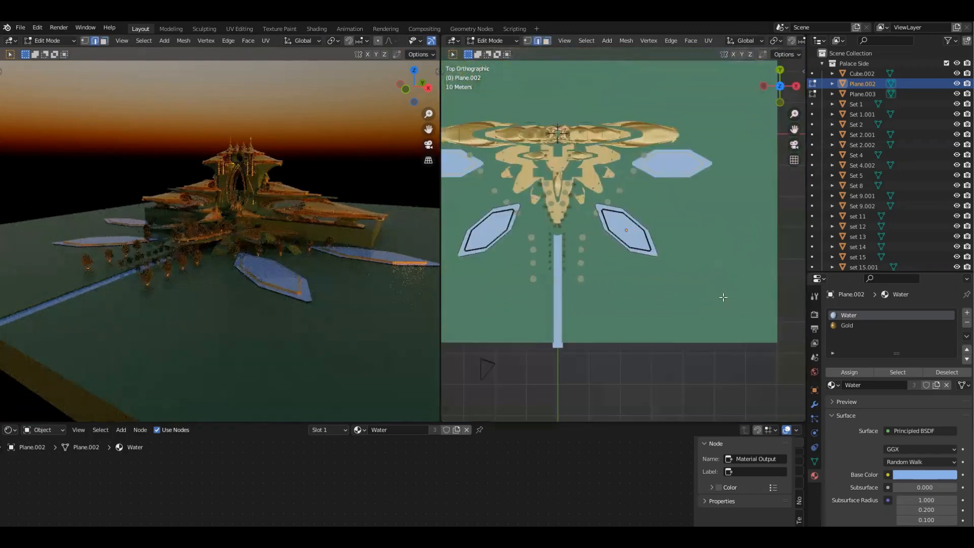
shift+middle_drag(719, 276, 708, 265)
key(g)
key(x)
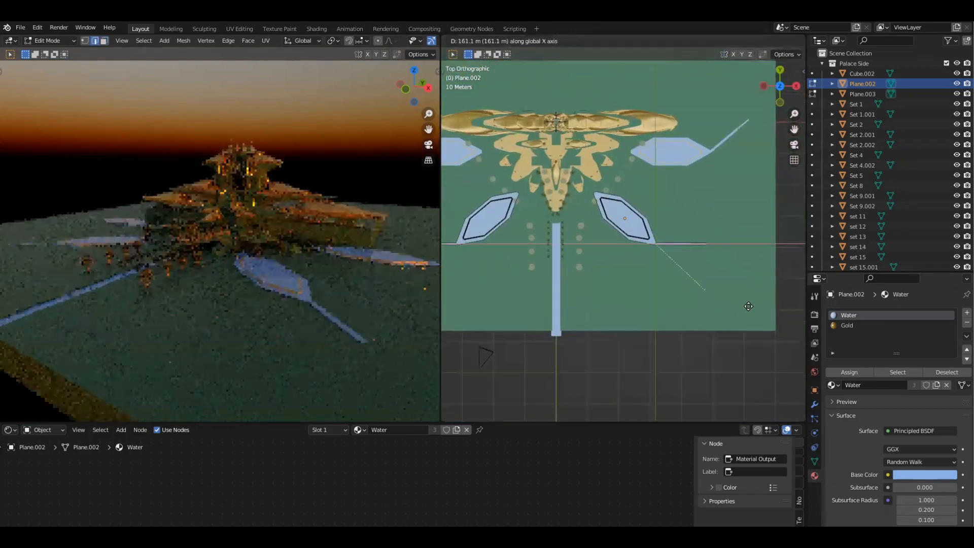
right_click(748, 307)
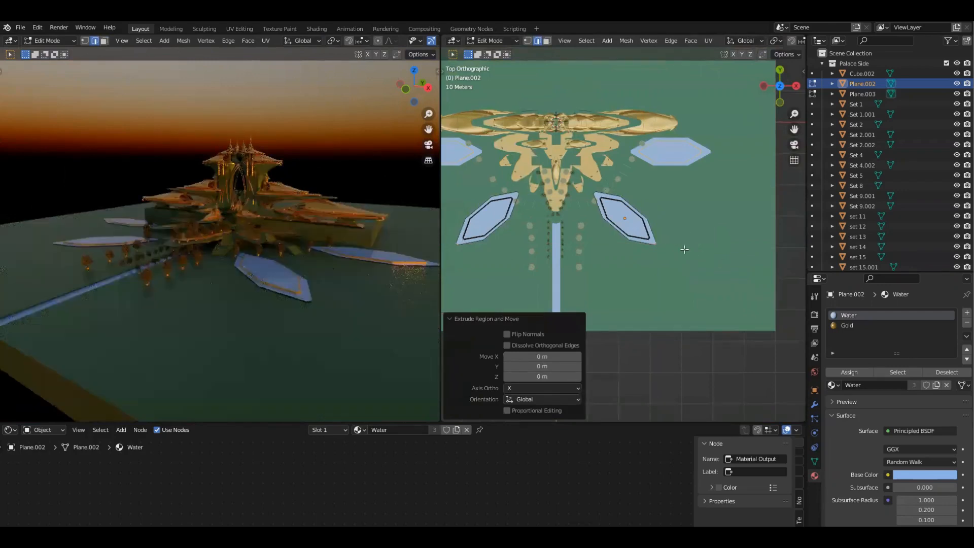
Step: Set the transform orientation to Normal and move the extruded tip edge 240.59 m along normal Z, forming a long water channel
key(comma)
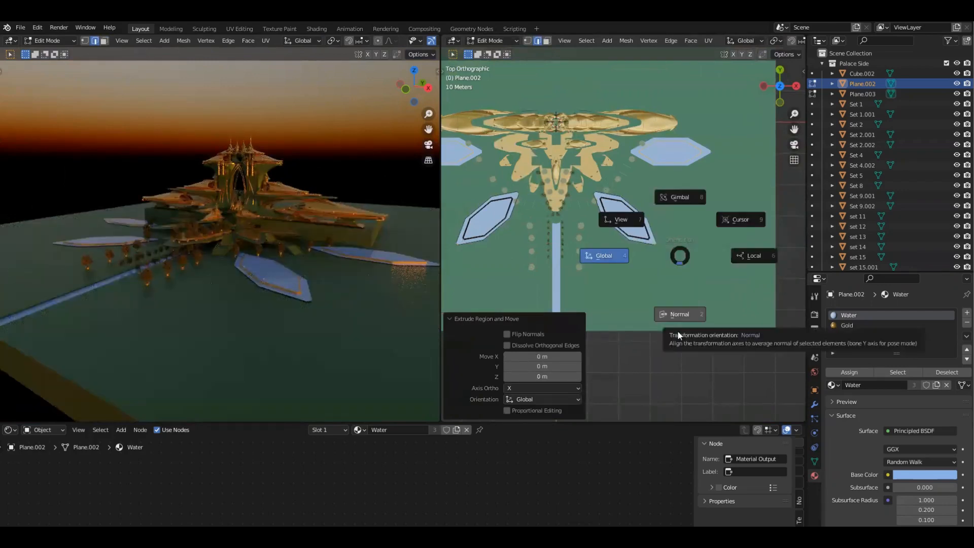
click(679, 312)
key(g)
key(z)
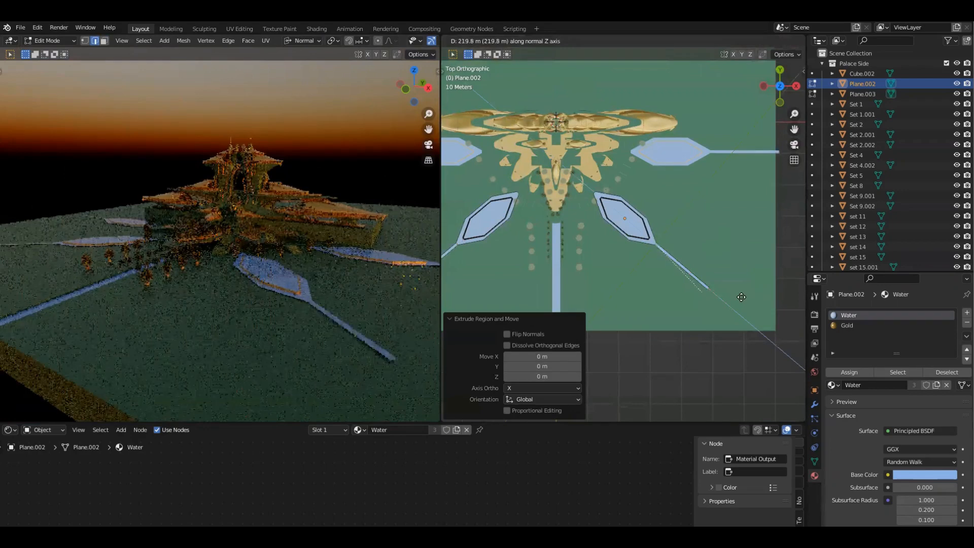
click(743, 297)
scroll(777, 305, down, 2)
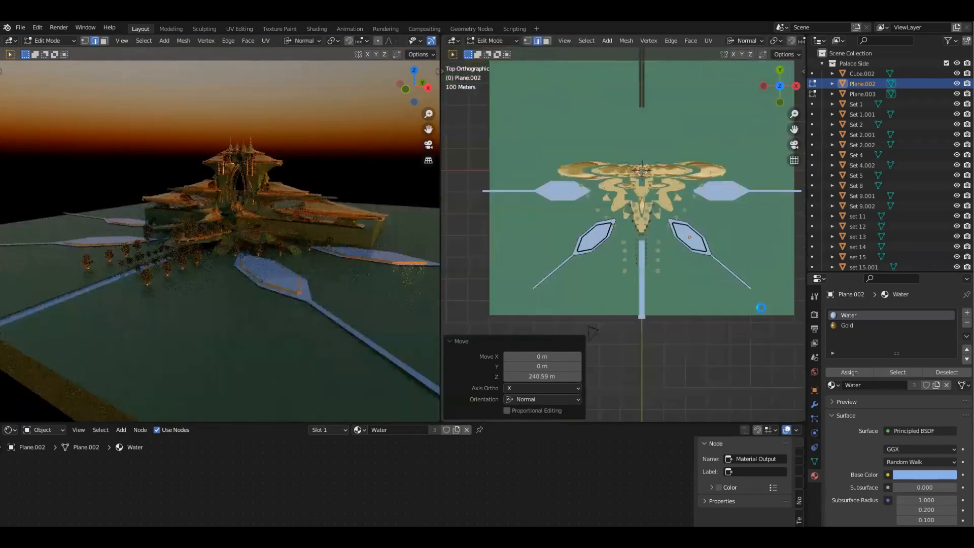
middle_drag(333, 228, 316, 263)
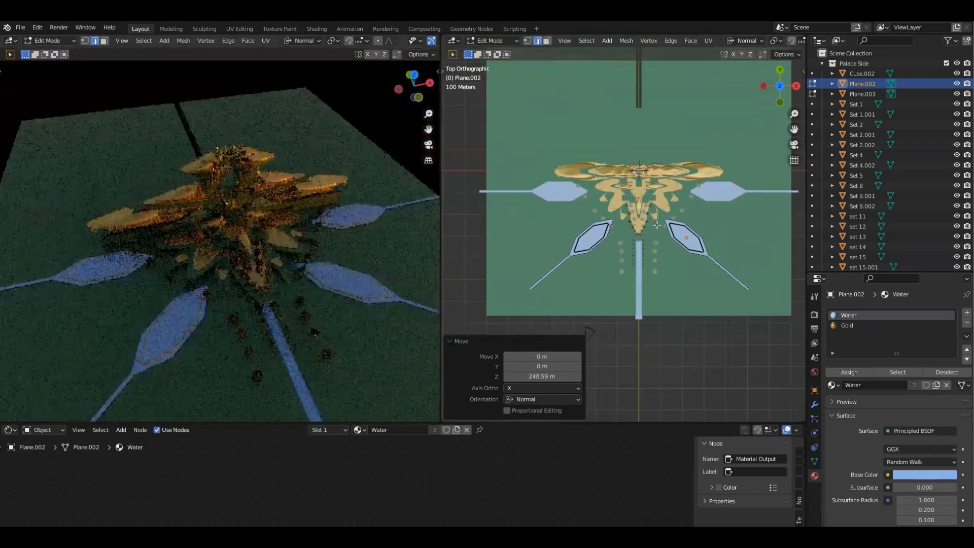
Step: Select the enlarged water face's tip edge nearest the palace, extrude it 122.47 m along its normal toward the palace, and return to Object Mode
scroll(662, 230, up, 5)
drag(643, 214, 675, 253)
scroll(713, 293, down, 2)
key(e)
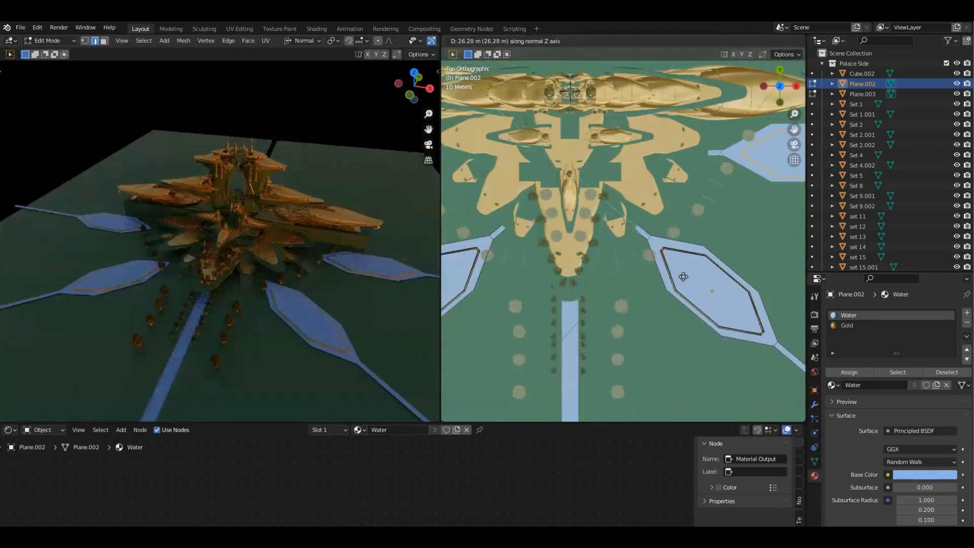
click(654, 254)
middle_drag(653, 254, 630, 139)
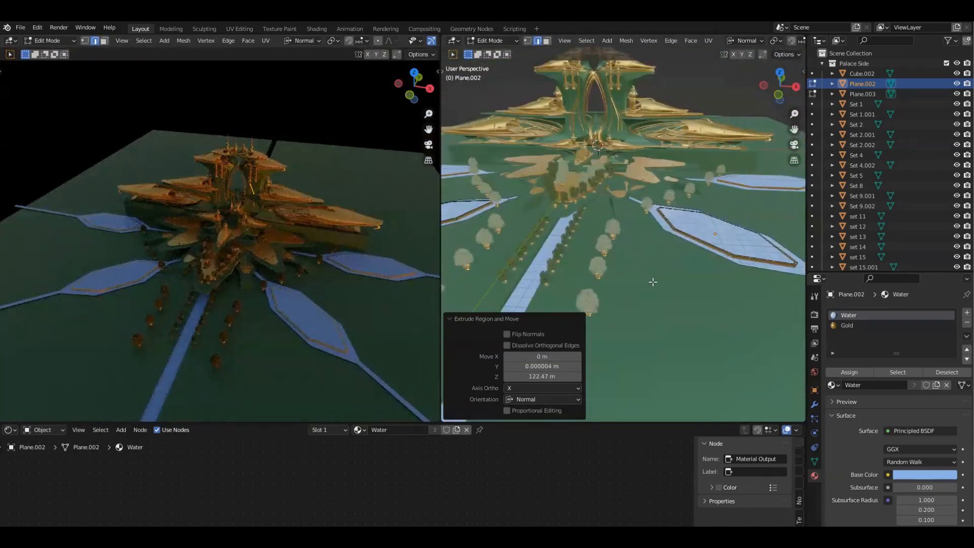
middle_drag(653, 282, 713, 293)
key(Tab)
middle_drag(671, 337, 592, 315)
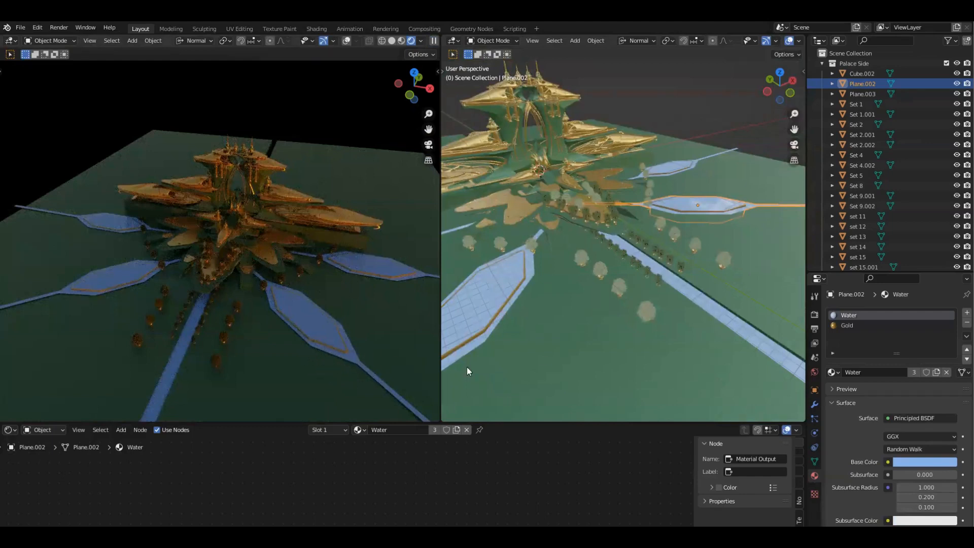
Step: In Edit Mode with face selection, select all linked faces of the enlarged outer water face and its channels
middle_drag(729, 209, 658, 264)
key(Tab)
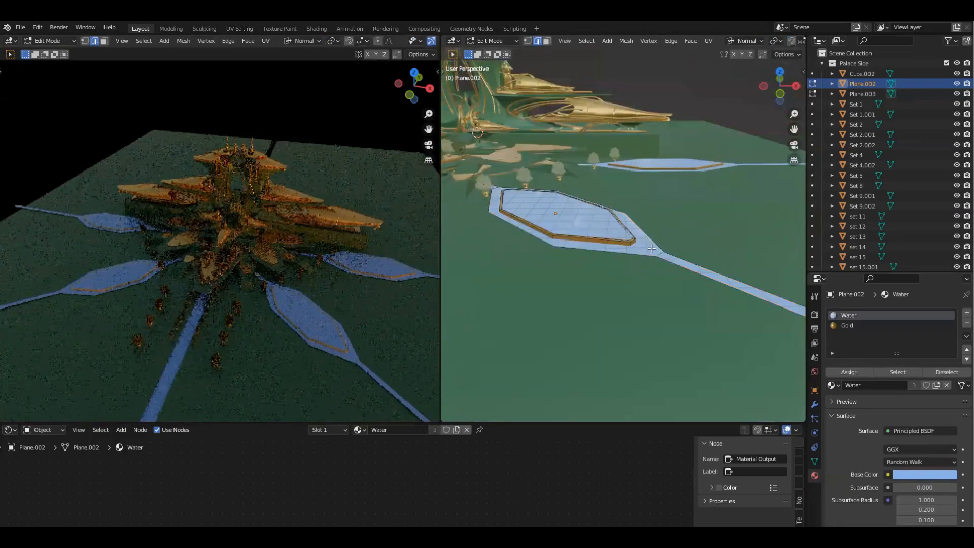
scroll(665, 252, up, 4)
key(3)
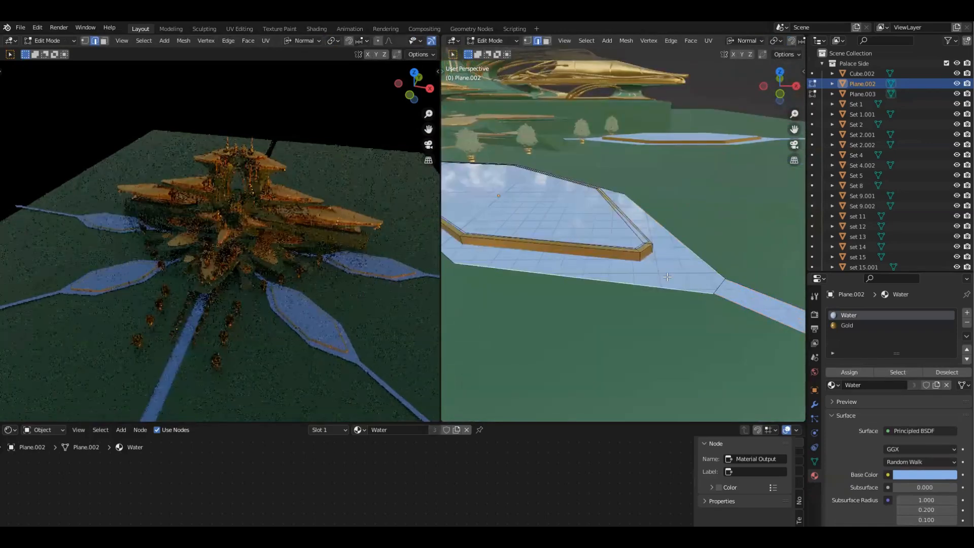
key(l)
scroll(689, 236, down, 5)
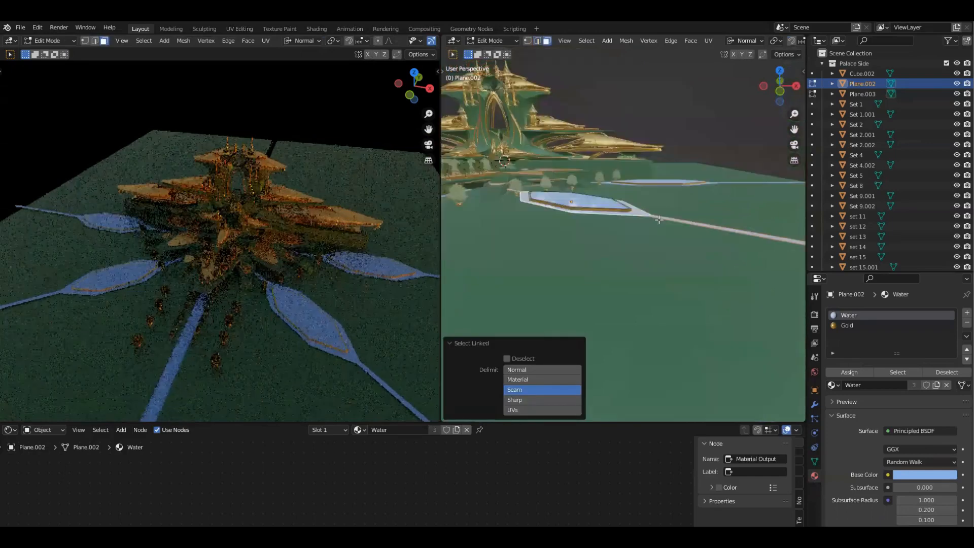
Step: Set the transform orientation to Global and extrude the selected water faces about 5.73 m downward along Z
middle_drag(502, 170, 498, 133)
key(KP_1)
shift+middle_drag(644, 113, 690, 195)
scroll(690, 195, up, 2)
key(comma)
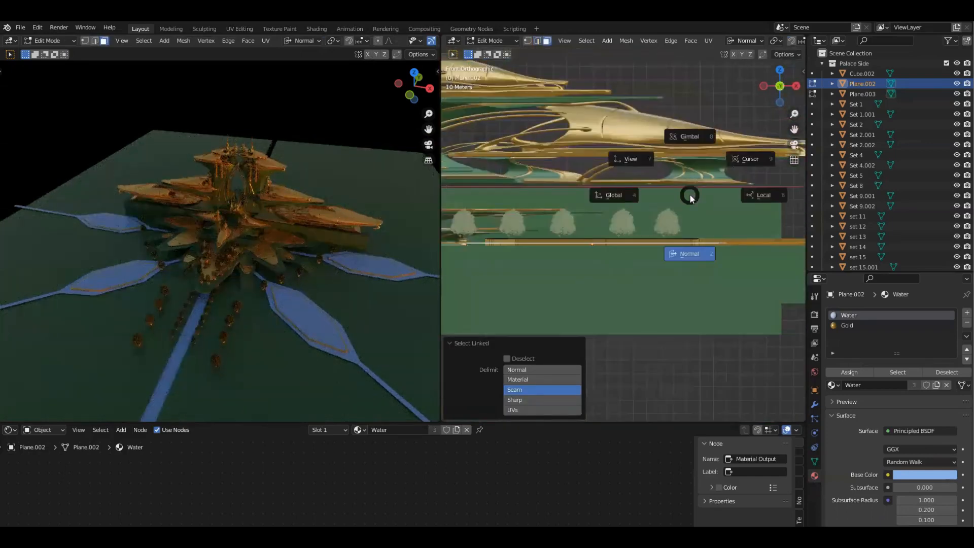
click(592, 197)
key(g)
key(Escape)
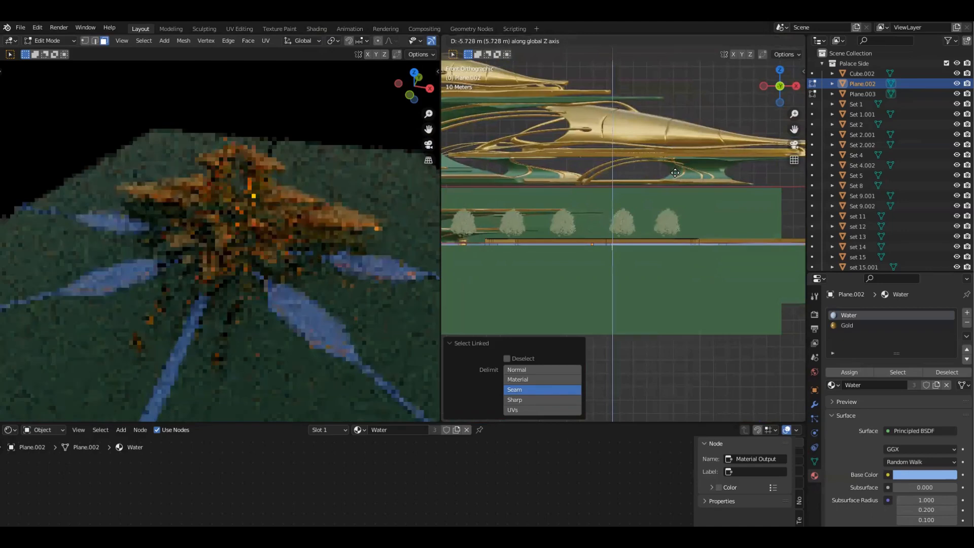
key(e)
click(356, 331)
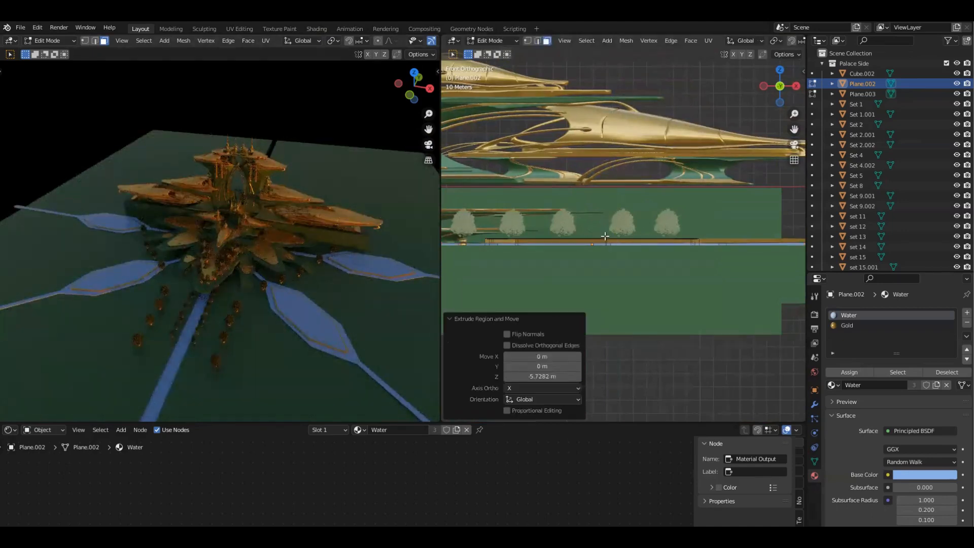
Step: Examine the thickened outer water base and its channels around the gold rim from several angles
middle_drag(605, 236, 609, 282)
scroll(712, 236, up, 5)
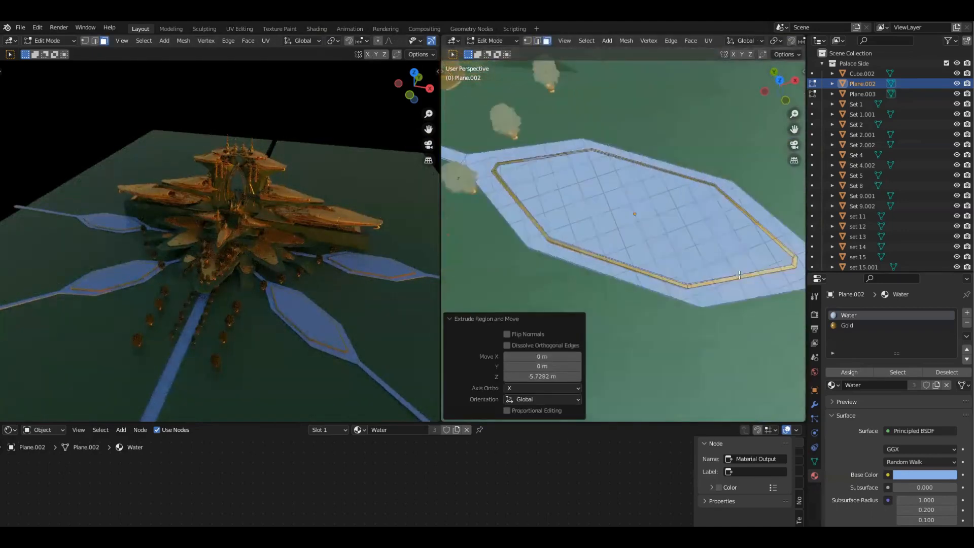
scroll(740, 274, down, 4)
middle_drag(703, 276, 568, 158)
key(Tab)
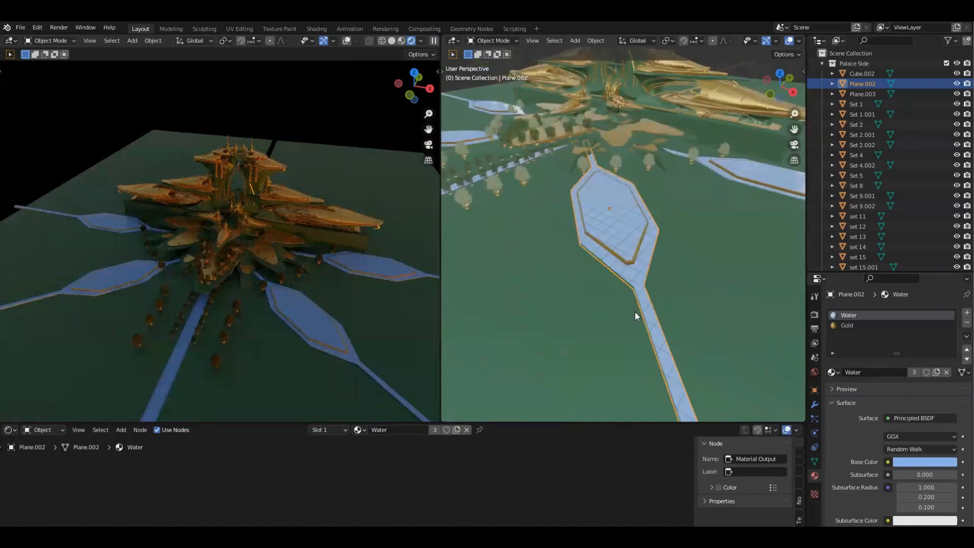
middle_drag(663, 237, 598, 240)
key(Tab)
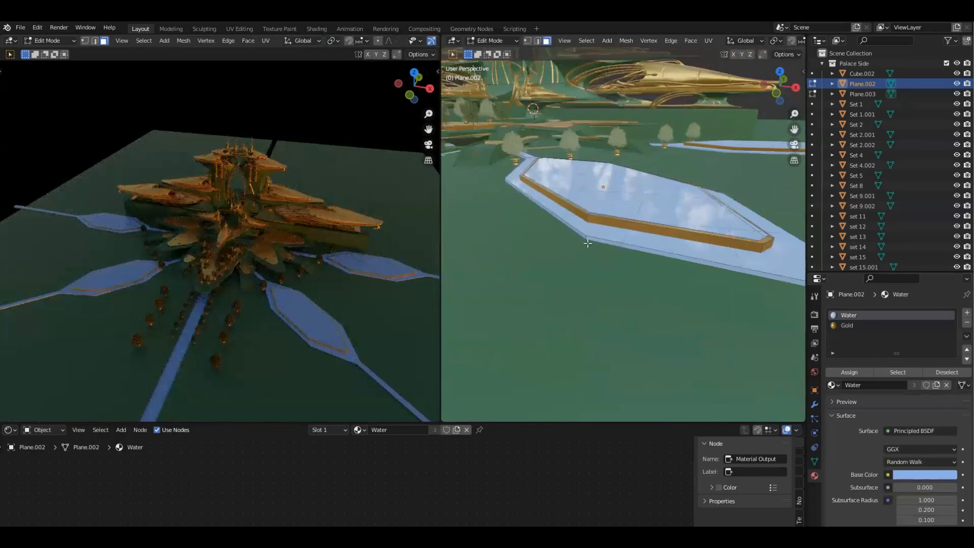
Step: Select the outer side faces of the water base and duplicate them with an offset of about -0.364 m in X and 0.156 m in Y
click(588, 239)
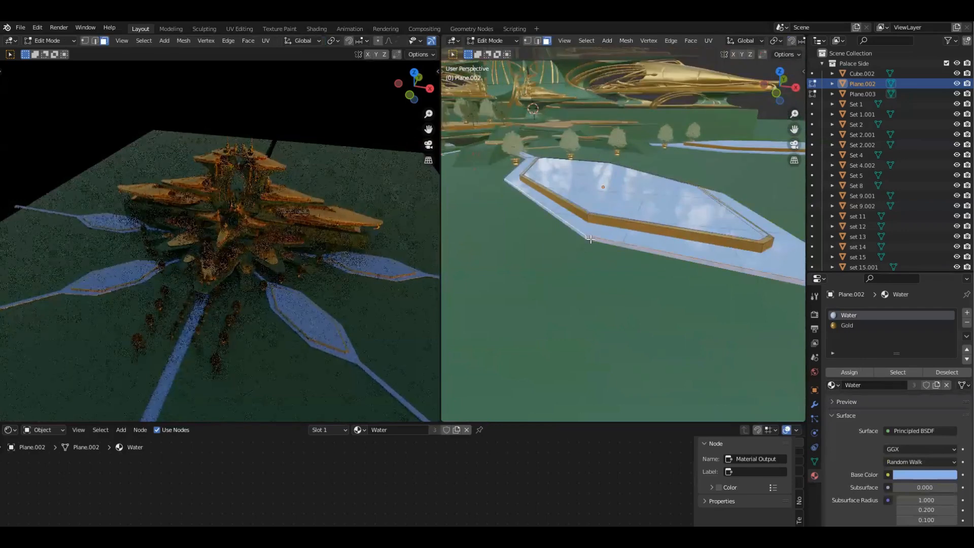
middle_drag(623, 283, 495, 261)
middle_drag(569, 254, 700, 238)
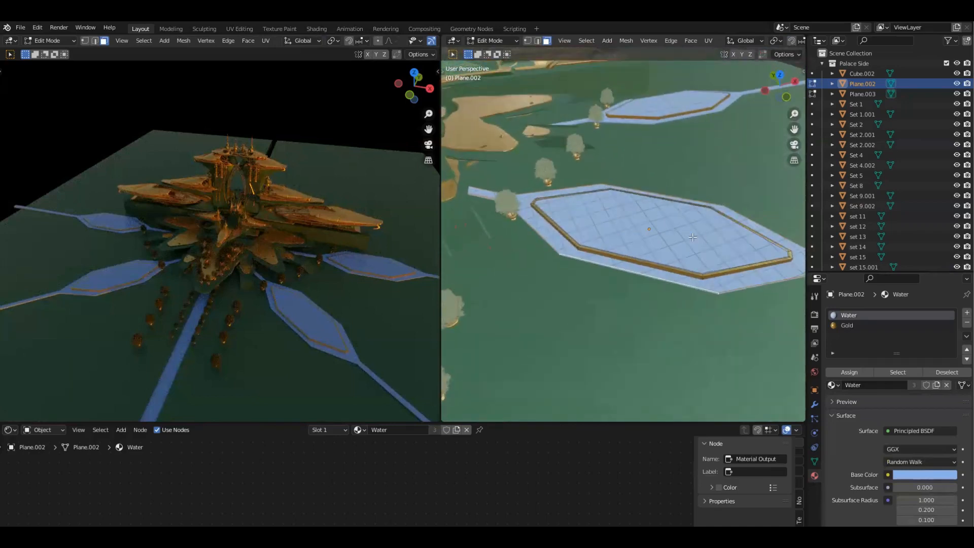
key(g)
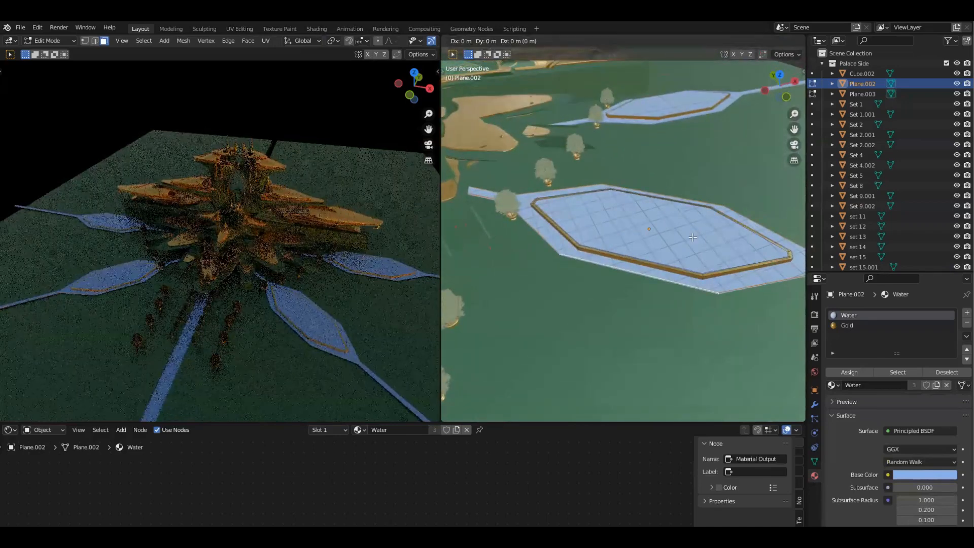
click(662, 279)
alt+middle_drag(673, 317, 650, 174)
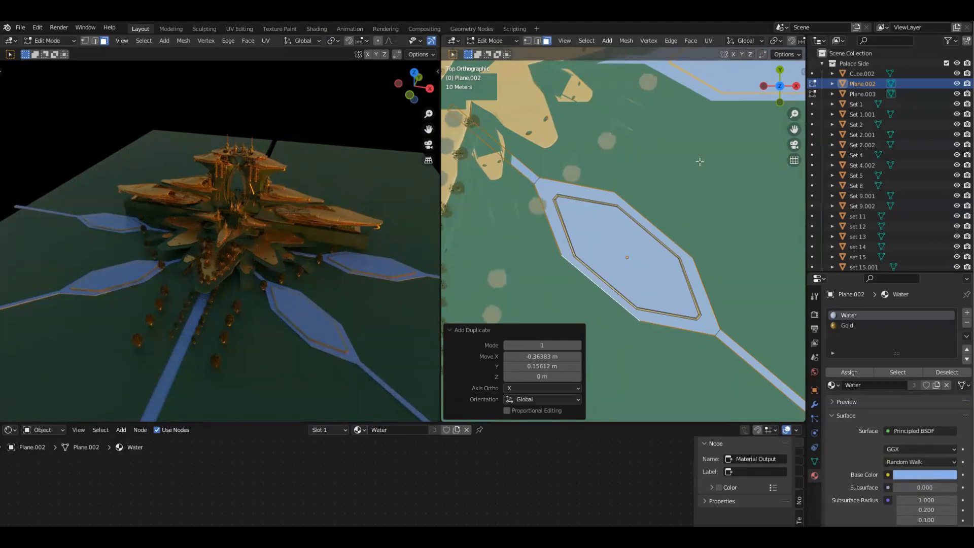
key(e)
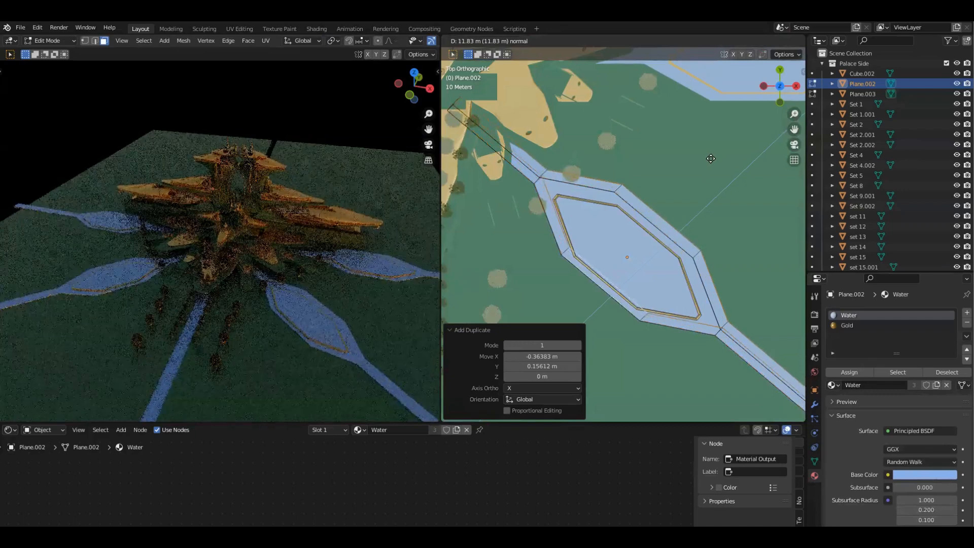
key(Escape)
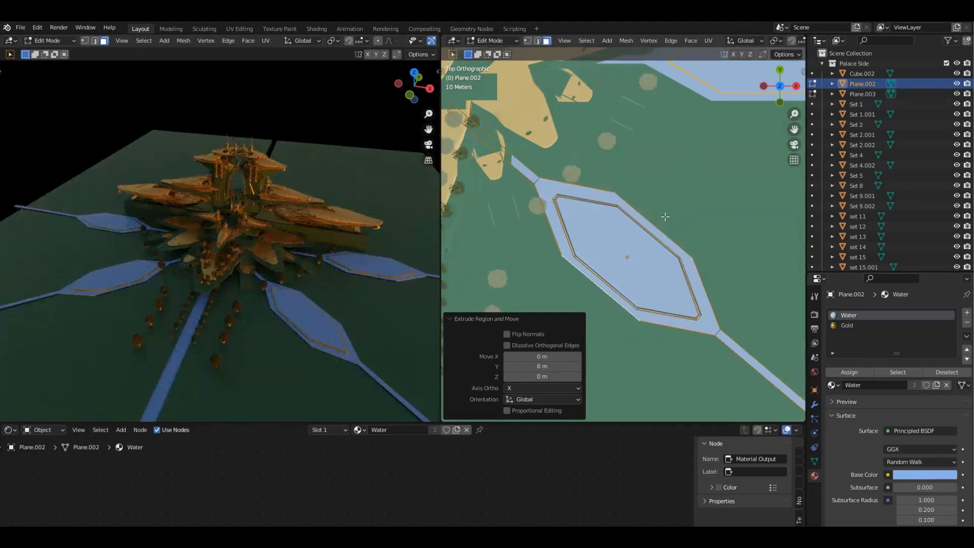
key(e)
key(Escape)
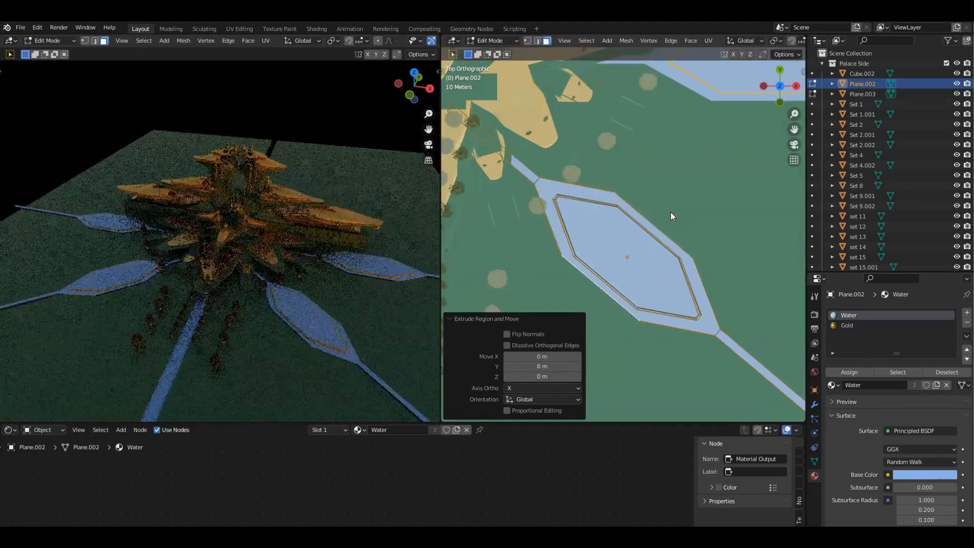
Step: Set the transform orientation to Normal and try scaling the duplicated side faces by about 1.084 along Z
key(period)
key(Escape)
key(comma)
click(676, 279)
key(s)
key(x)
key(z)
click(691, 229)
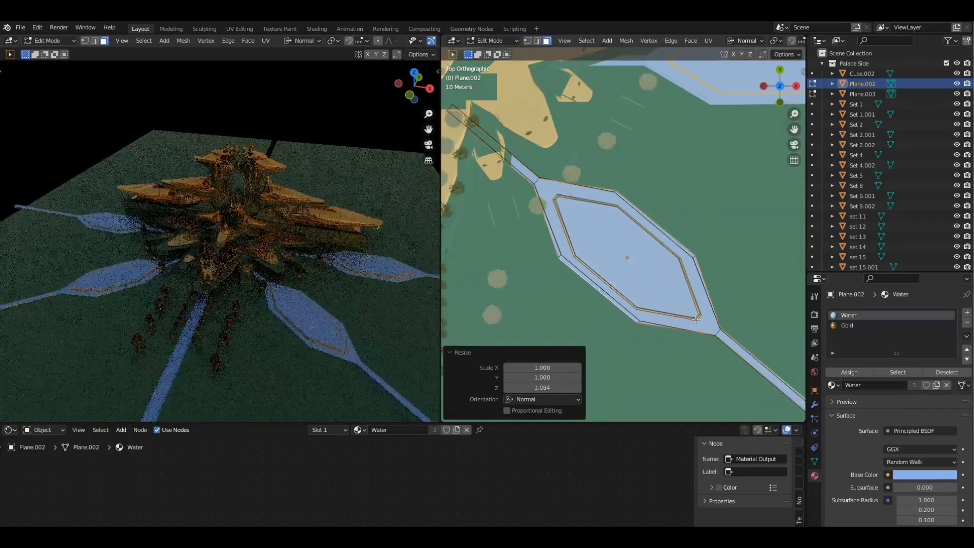
Step: Try scaling the duplicated side faces along their normal X axis, by about 1.080 and by about 1.055
scroll(696, 319, down, 2)
key(s)
key(x)
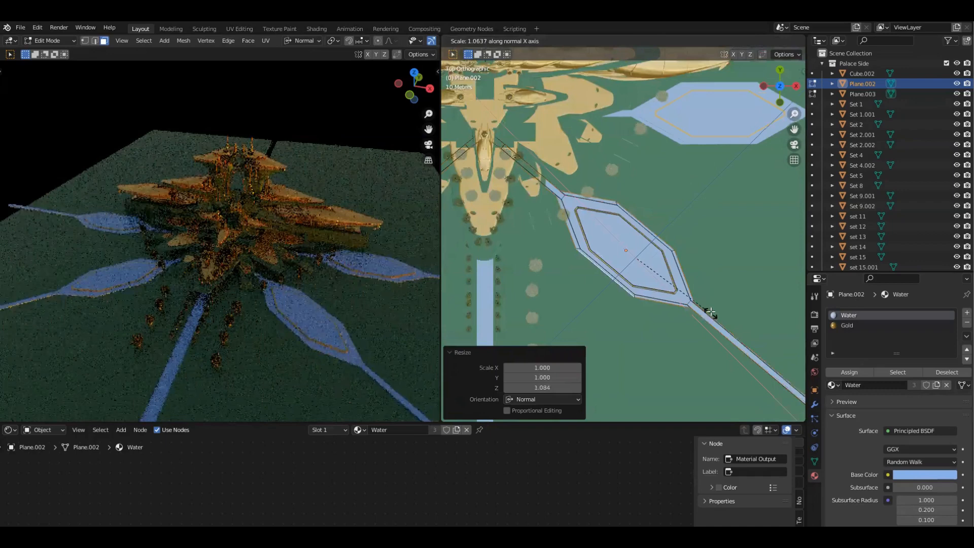
key(z)
scroll(713, 309, up, 2)
key(x)
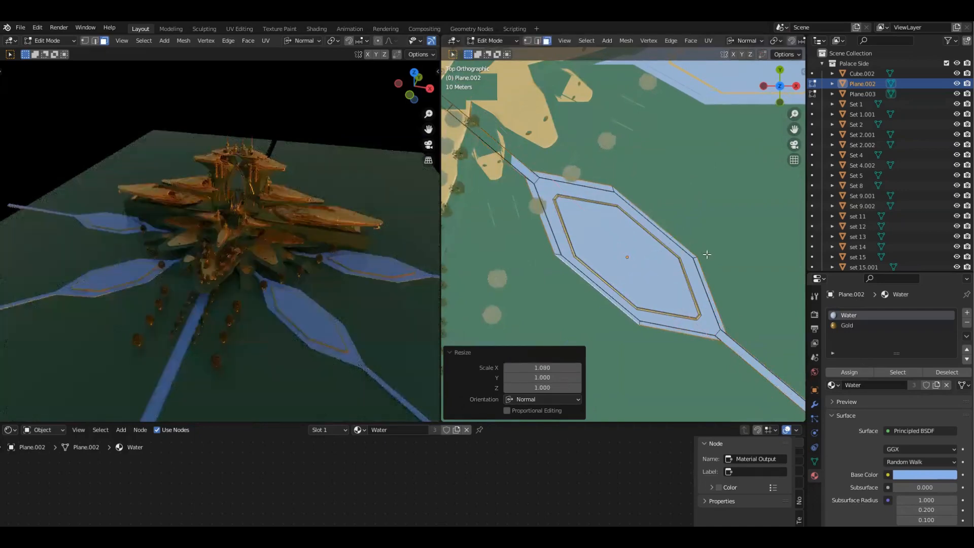
click(754, 342)
key(s)
key(x)
key(Escape)
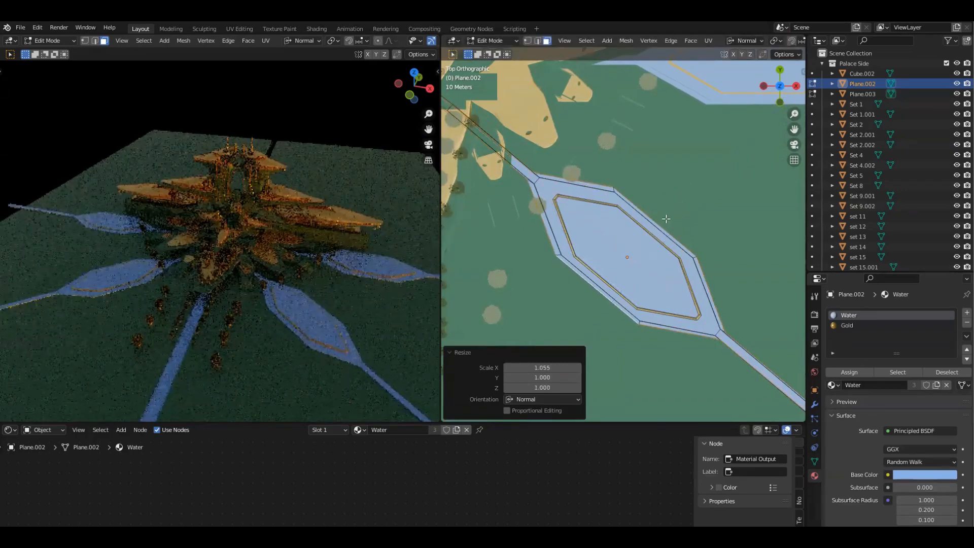
middle_drag(711, 339, 717, 275)
key(Tab)
middle_drag(687, 308, 694, 287)
scroll(695, 286, up, 1)
key(Tab)
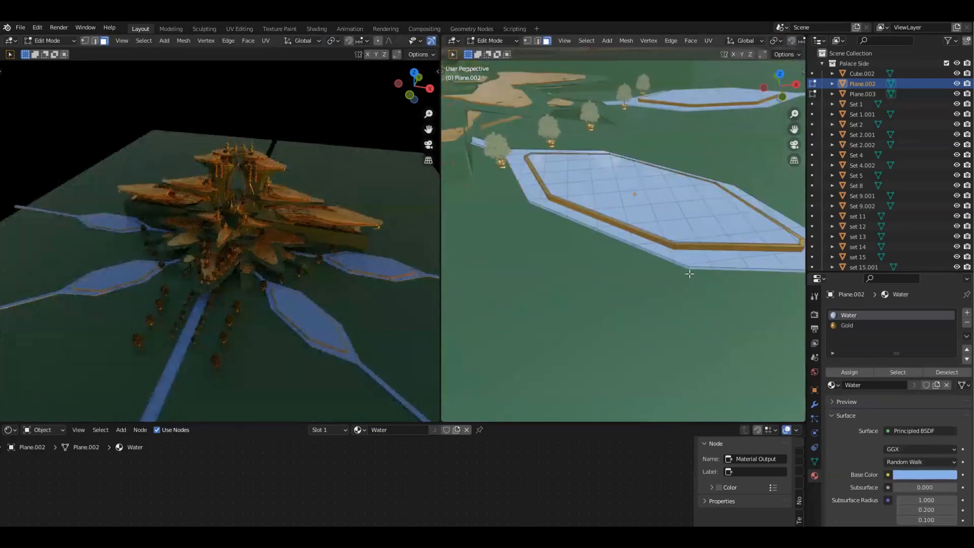
key(g)
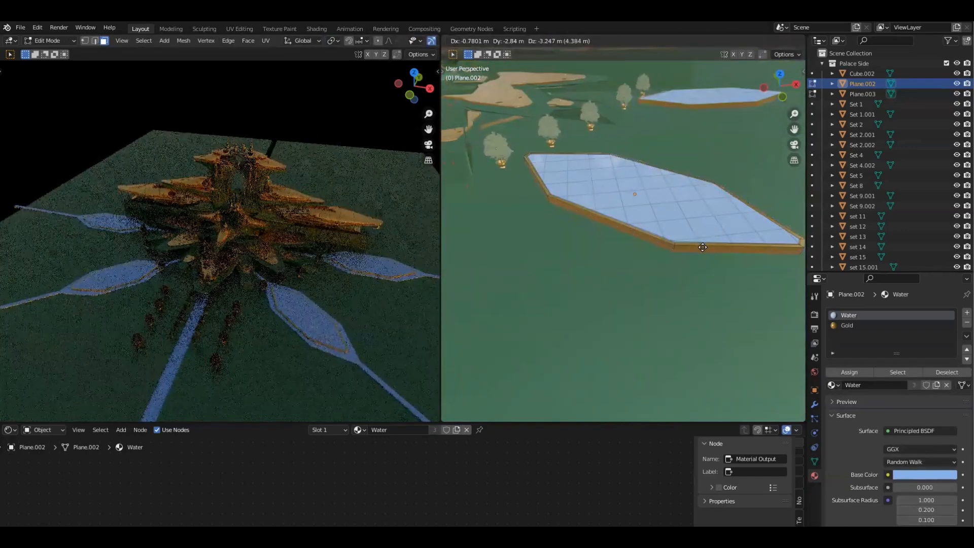
right_click(693, 248)
scroll(693, 248, down, 2)
middle_drag(658, 248, 703, 227)
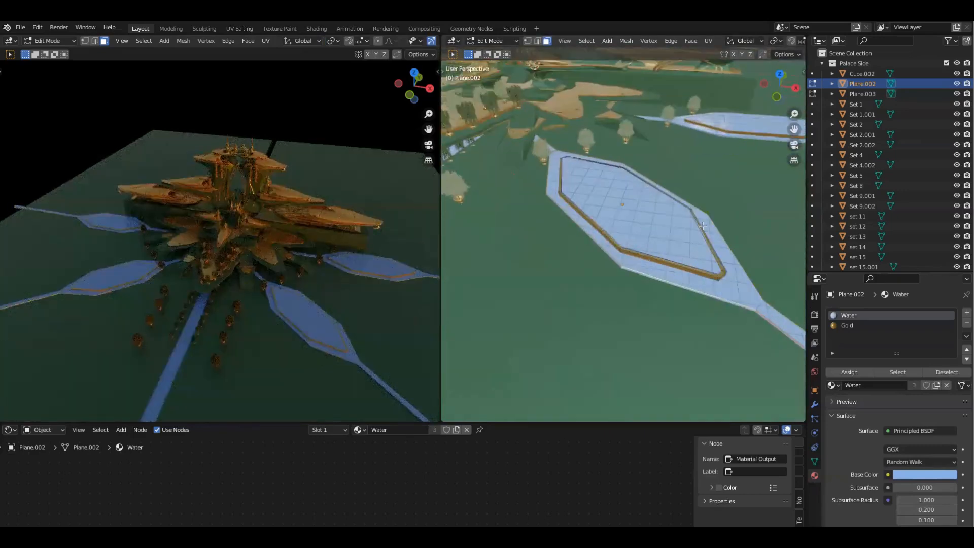
Step: Duplicate the outer side faces of the water base in place, separate the copy into its own object and select it in Object Mode
middle_drag(685, 158, 681, 145)
key(shift+d)
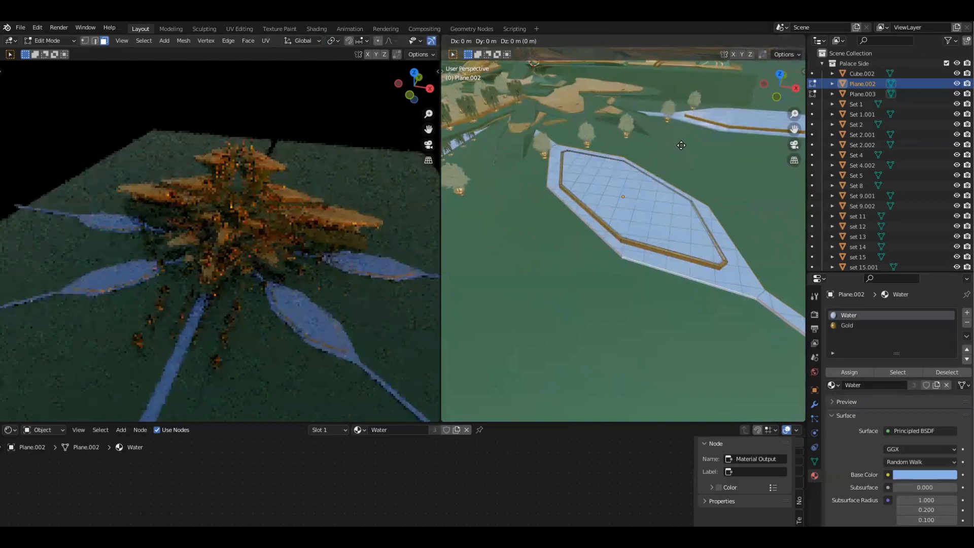
right_click(681, 145)
middle_drag(684, 213, 636, 249)
key(p)
click(698, 203)
key(Tab)
click(617, 237)
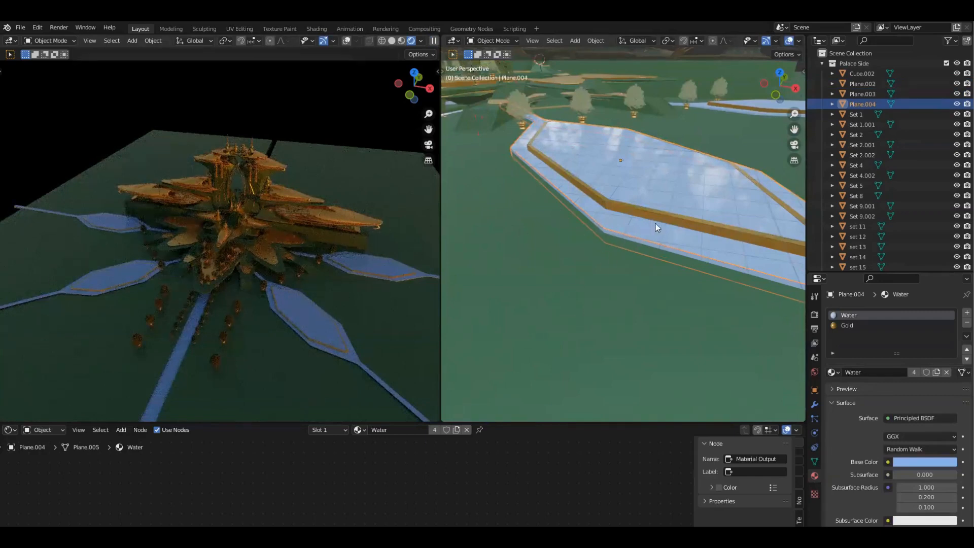
Step: Assign the Gold material to the faces of the separated outer border
middle_drag(656, 227, 634, 239)
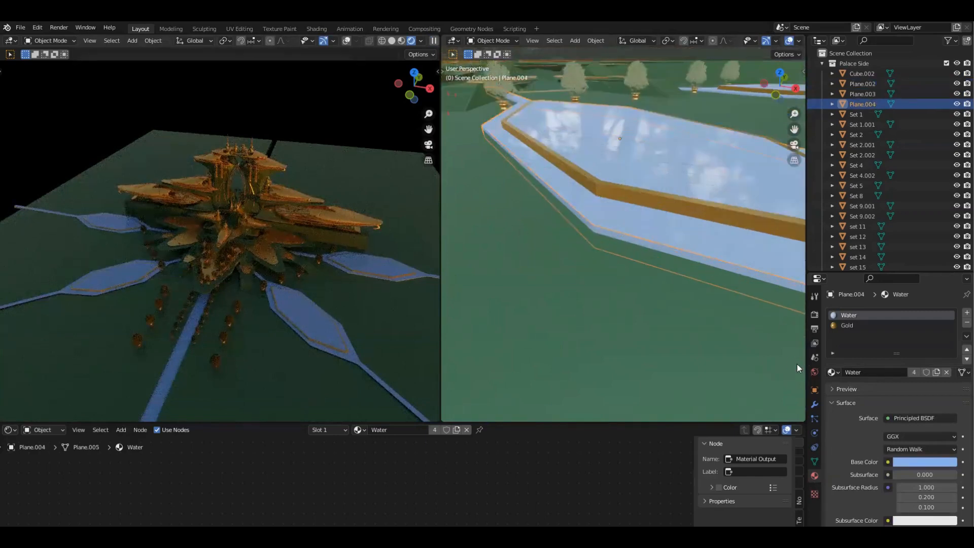
click(847, 326)
key(Tab)
click(850, 372)
middle_drag(604, 254, 573, 267)
middle_drag(583, 310, 603, 247)
key(Tab)
middle_drag(616, 288, 616, 263)
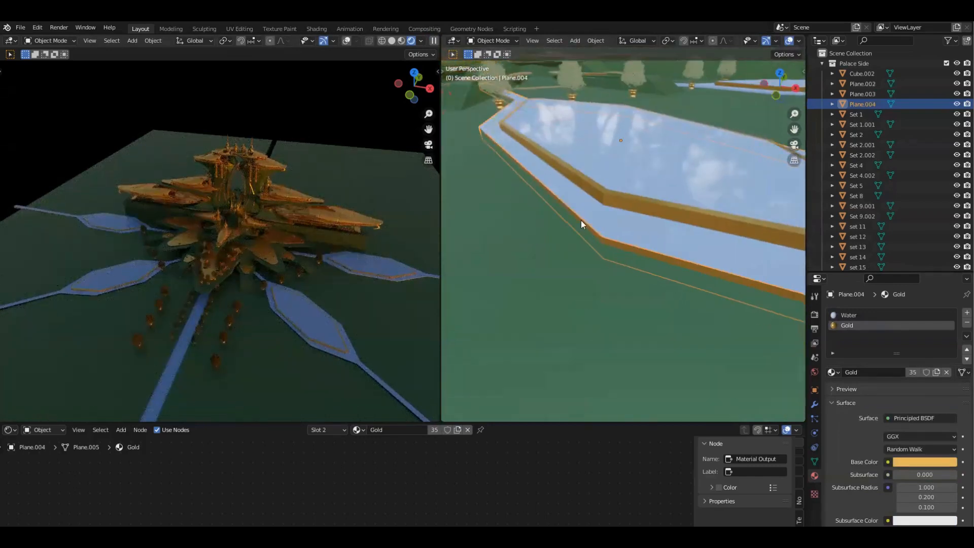
Step: Add a Solidify modifier with a thickness of 0.05 m to the gold outer border
click(815, 405)
click(852, 311)
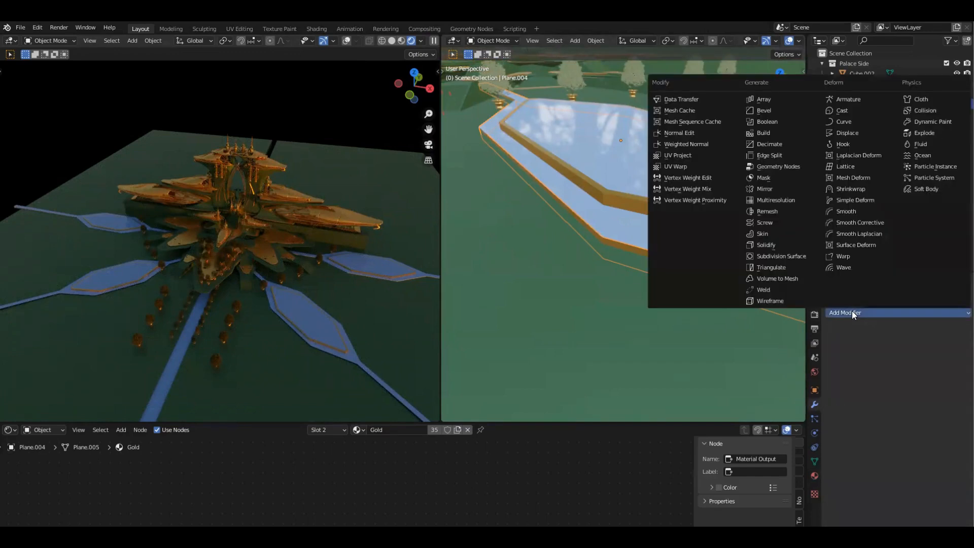
click(786, 244)
middle_drag(607, 241, 619, 336)
drag(925, 358, 945, 358)
middle_drag(373, 307, 378, 325)
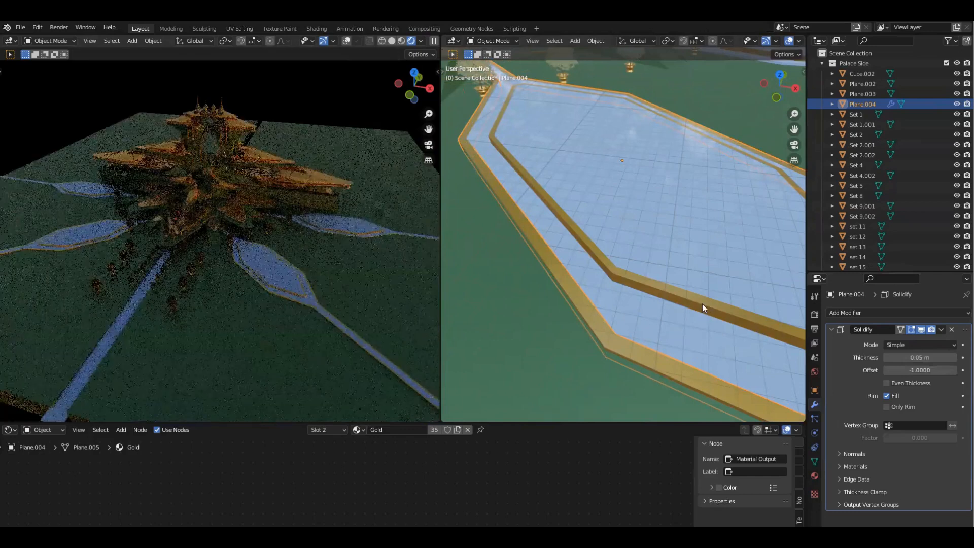
Step: Raise the gold outer border about 0.431 m along the global Z axis
key(g)
key(z)
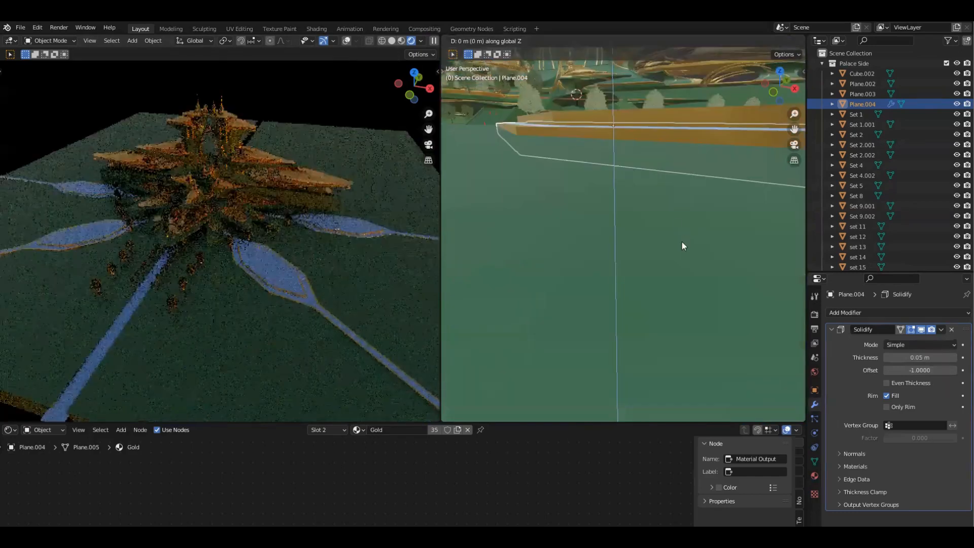
click(647, 172)
scroll(620, 163, down, 3)
middle_drag(629, 176, 630, 176)
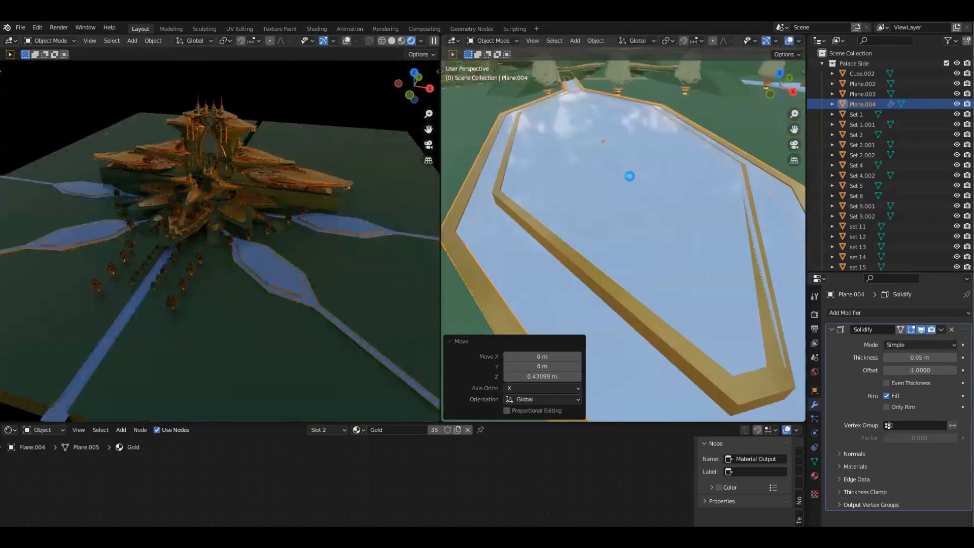
Step: Examine the raised gold border and the neighbouring pools in both viewports from several distances and angles
scroll(631, 177, down, 5)
middle_drag(665, 255, 703, 243)
middle_drag(317, 242, 314, 247)
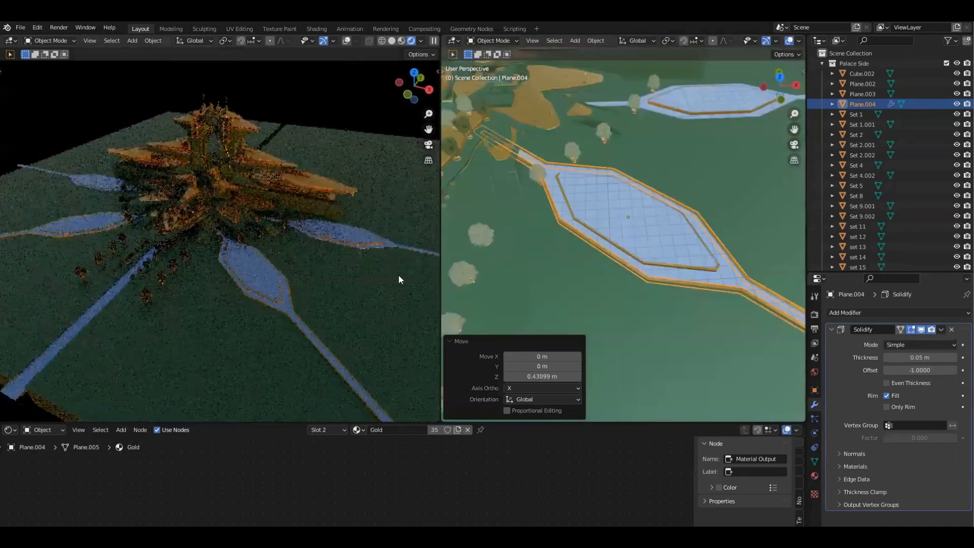
scroll(269, 271, up, 5)
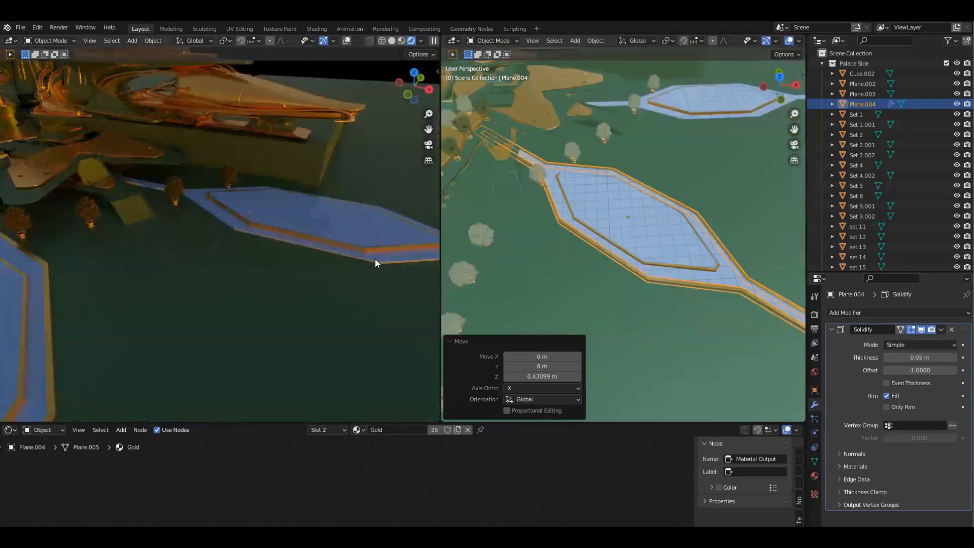
middle_drag(376, 259, 339, 253)
middle_drag(690, 180, 618, 252)
mouse_move(285, 246)
middle_down()
mouse_move(224, 243)
mouse_move(287, 238)
middle_up()
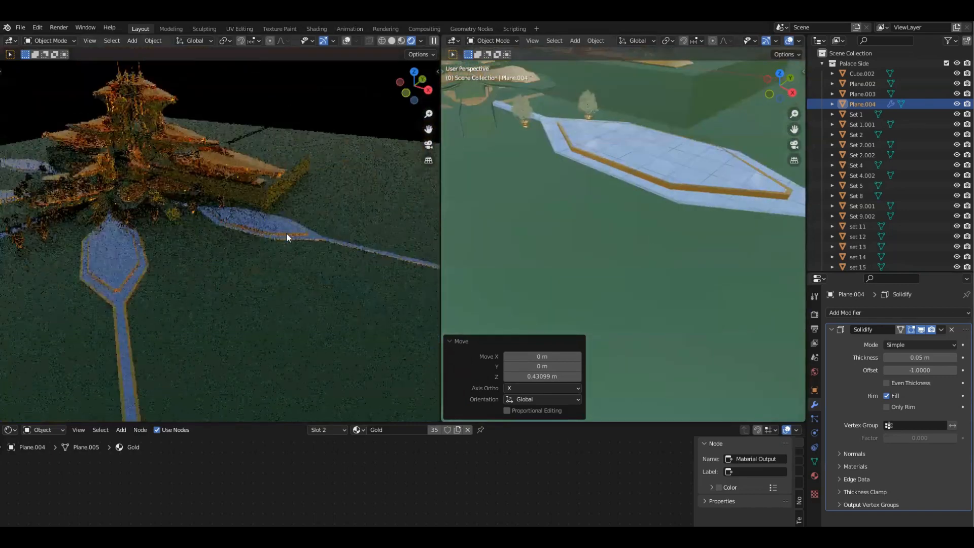
click(339, 257)
scroll(299, 266, up, 4)
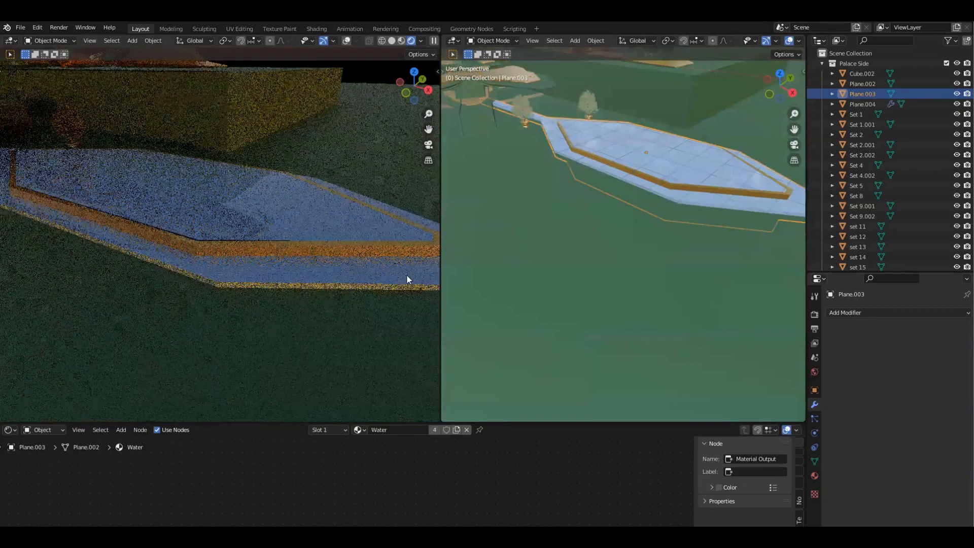
middle_drag(407, 276, 332, 282)
scroll(253, 272, down, 6)
middle_drag(522, 216, 571, 233)
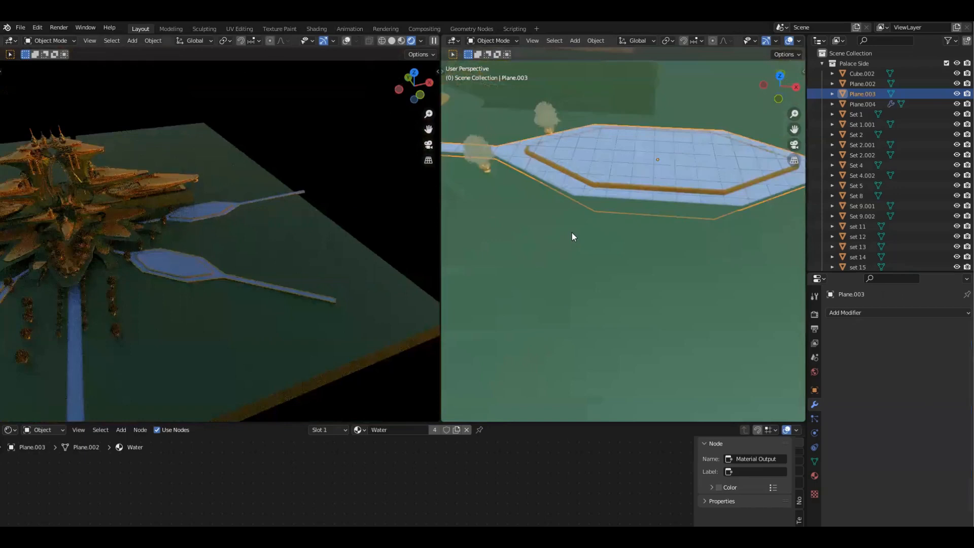
scroll(563, 284, down, 3)
shift+middle_drag(559, 342, 642, 249)
Step: Set the pivot point to the 3D Cursor and rotate a linked duplicate of the gold border by -40° in top view onto the adjacent pool
click(643, 250)
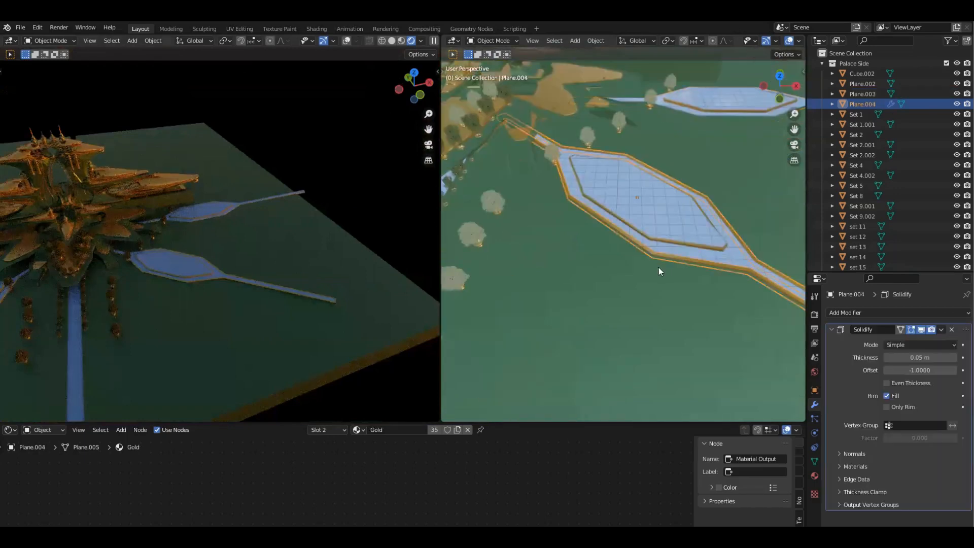
shift+middle_drag(598, 290, 656, 289)
scroll(635, 255, down, 2)
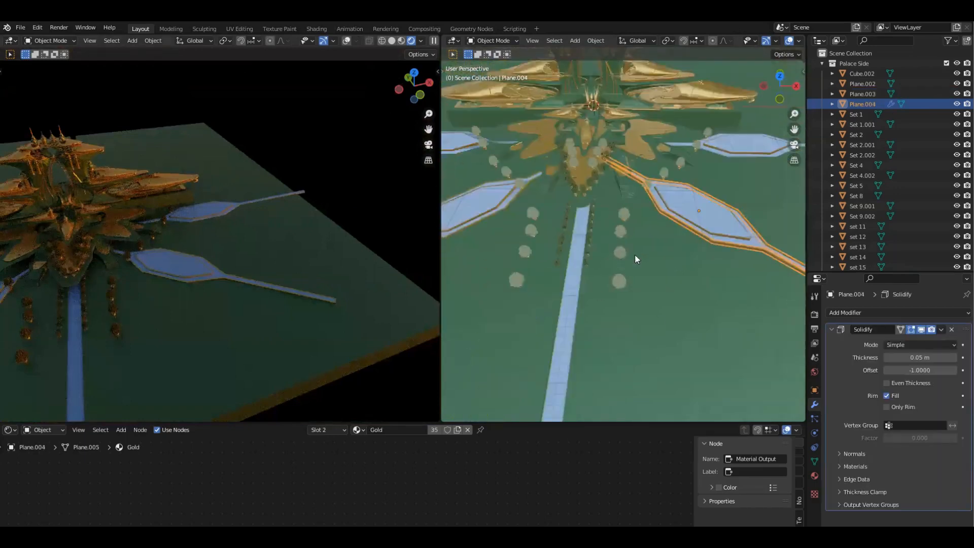
middle_drag(644, 224, 567, 222)
key(KP_7)
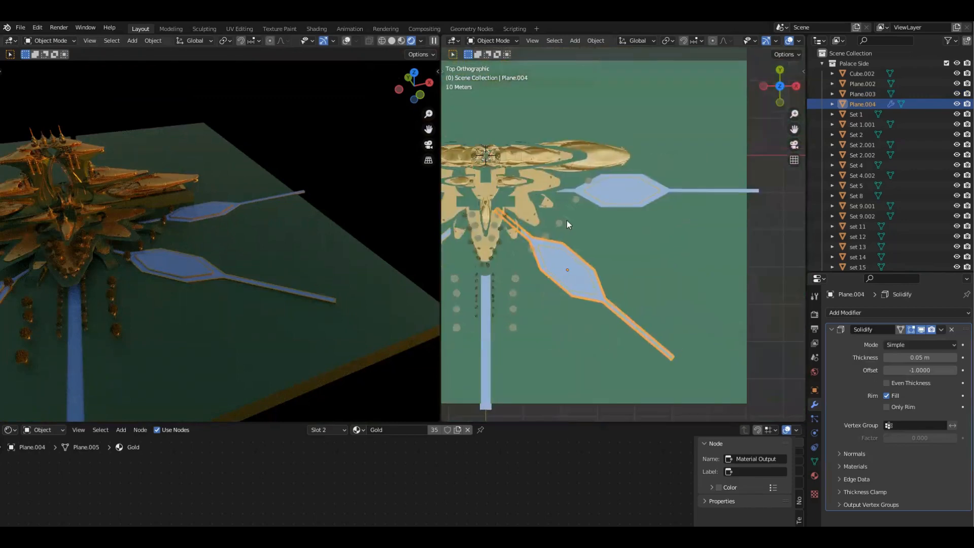
scroll(593, 235, up, 2)
key(KP_Divide)
key(KP_Divide)
key(period)
click(714, 286)
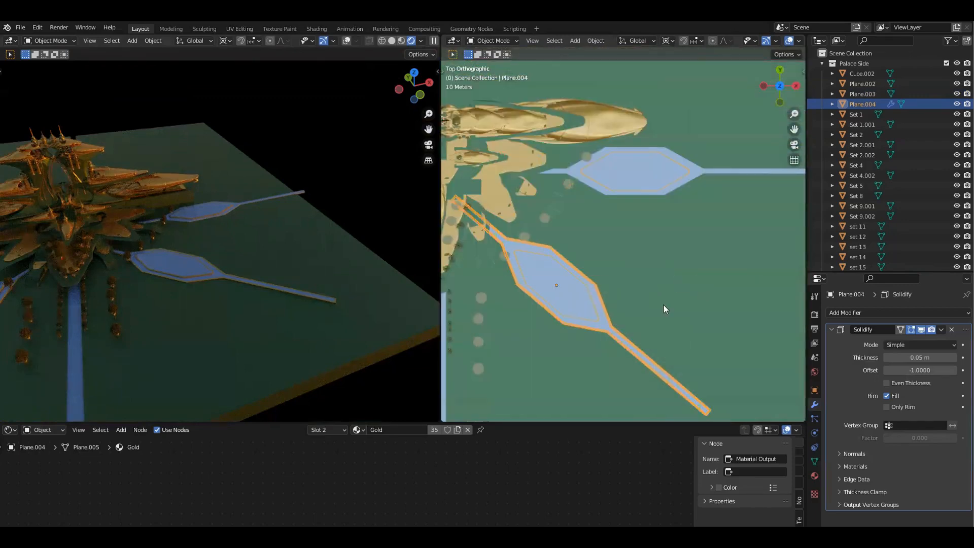
key(alt+d)
right_click(658, 307)
key(r)
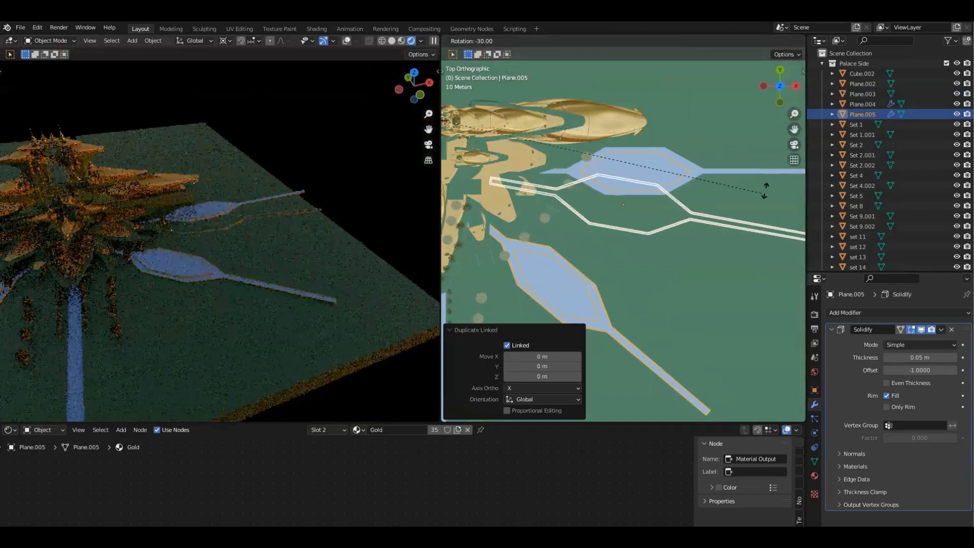
click(798, 133)
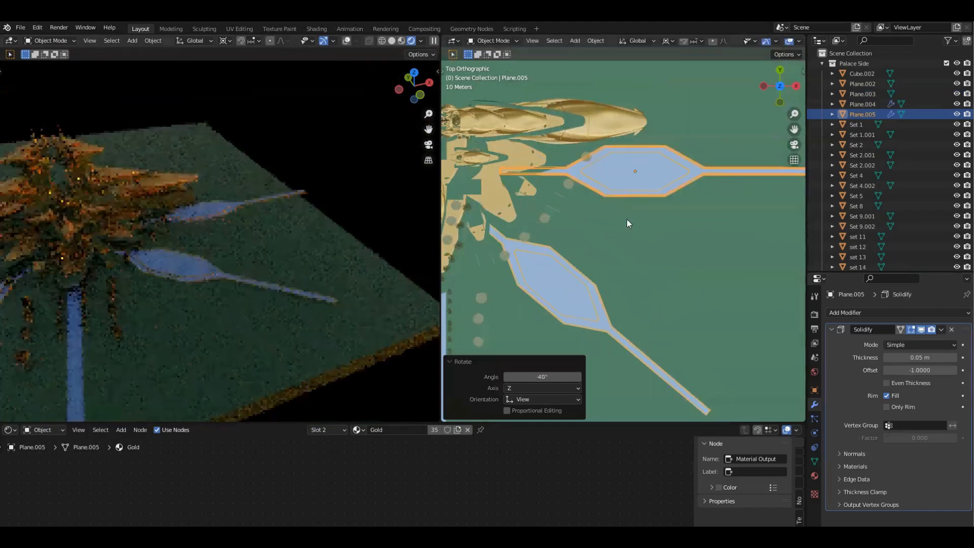
Step: Examine the gold borders on both pools from low and wide angles, with and without viewport overlays
scroll(680, 212, up, 4)
middle_drag(680, 212, 676, 149)
key(shift+alt+z)
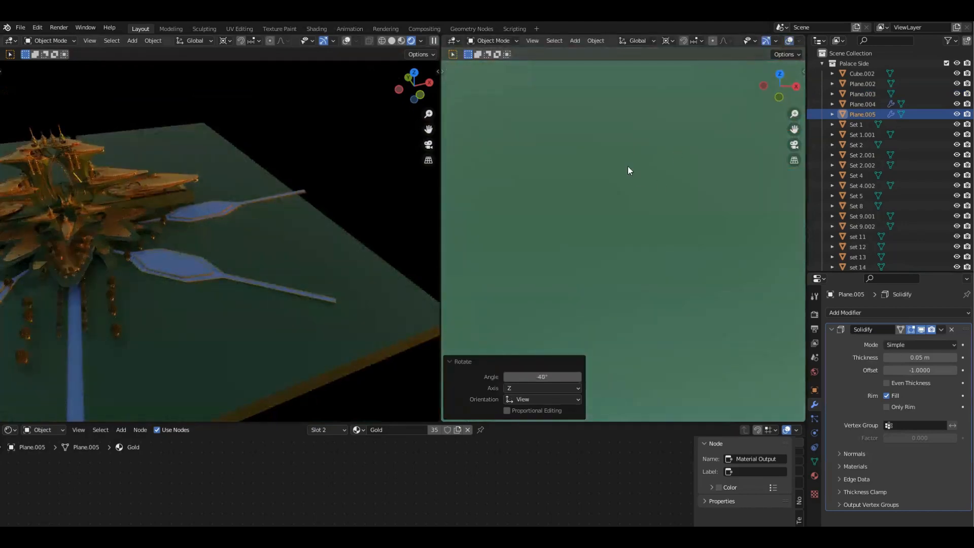
scroll(690, 276, down, 5)
scroll(690, 280, down, 4)
middle_drag(671, 237, 701, 153)
click(686, 190)
middle_drag(687, 190, 525, 340)
click(553, 343)
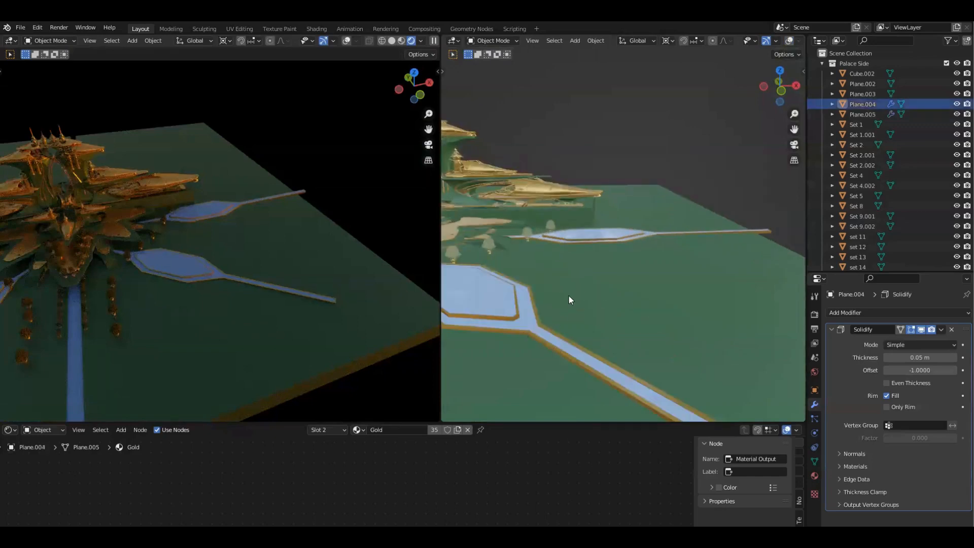
key(shift+alt+z)
click(589, 247)
middle_drag(686, 256, 623, 293)
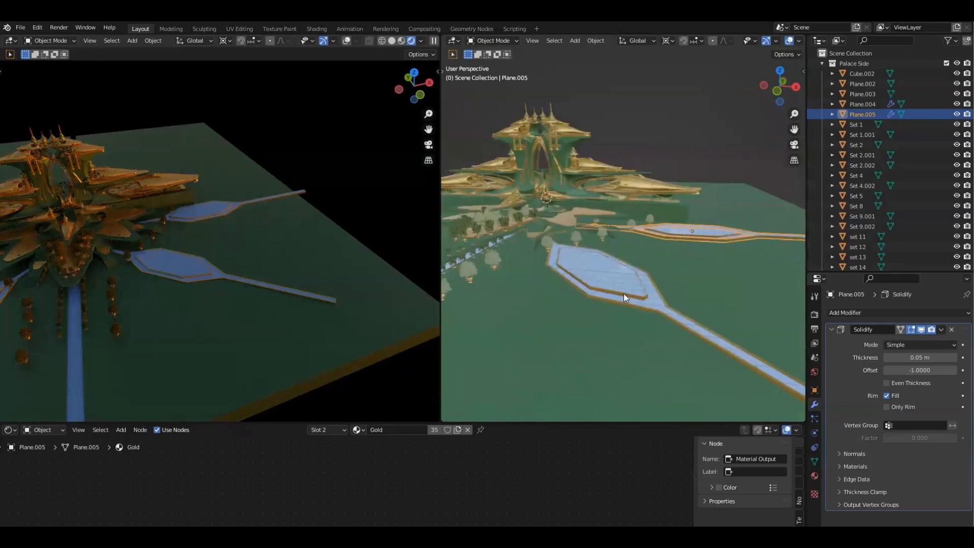
Step: Select the diagonal pool's water base and inspect the palace, pools and channels in the rendered view
click(663, 293)
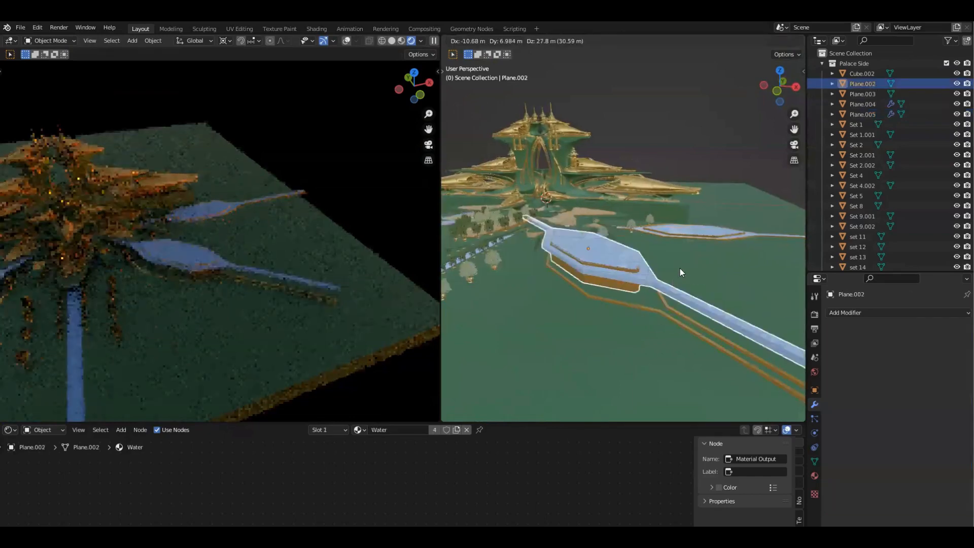
scroll(314, 290, down, 4)
middle_drag(315, 291, 304, 309)
scroll(305, 292, up, 5)
middle_drag(313, 263, 277, 282)
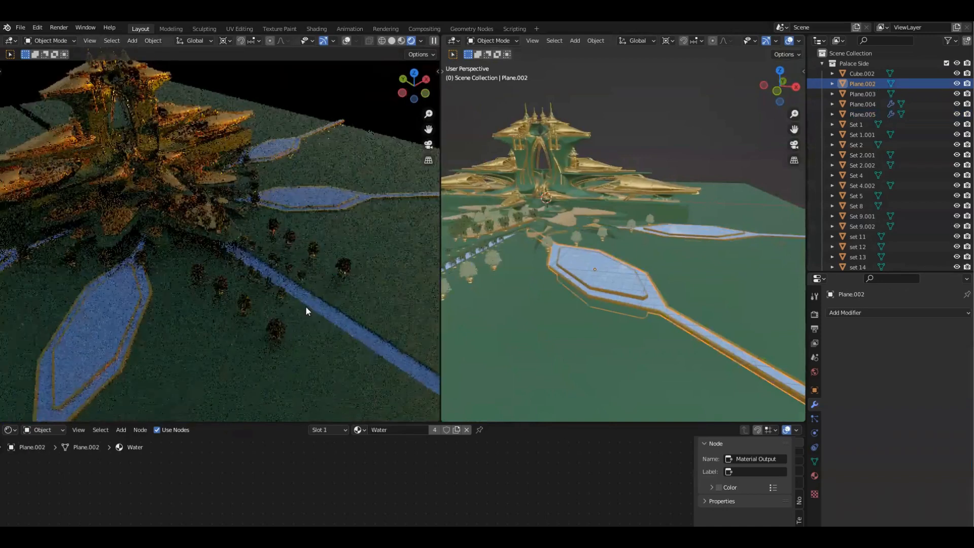
Step: Duplicate the diagonal pool's inner gold-rimmed tier in Edit Mode and raise the copy about 8.91 m along Z
middle_drag(293, 335, 264, 325)
middle_drag(239, 254, 255, 250)
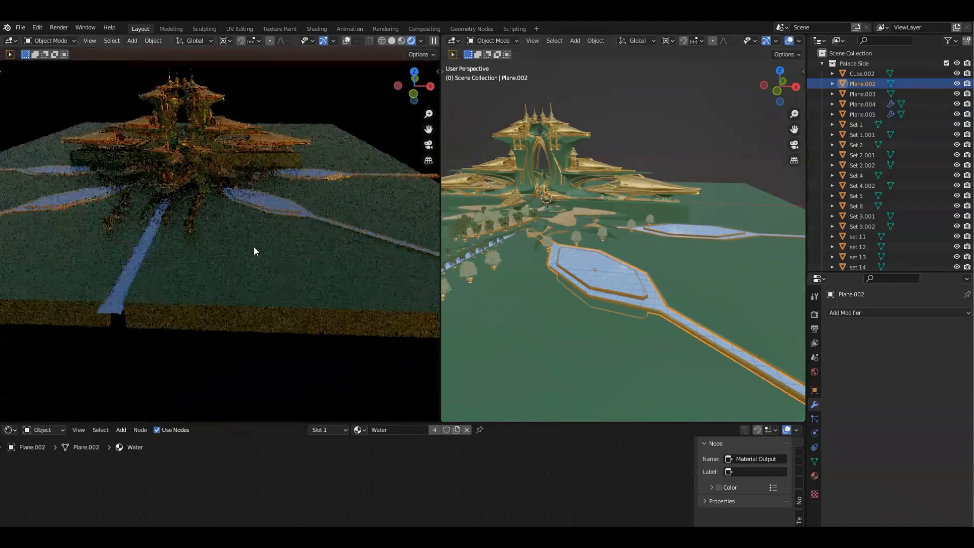
scroll(234, 264, up, 3)
scroll(212, 233, up, 2)
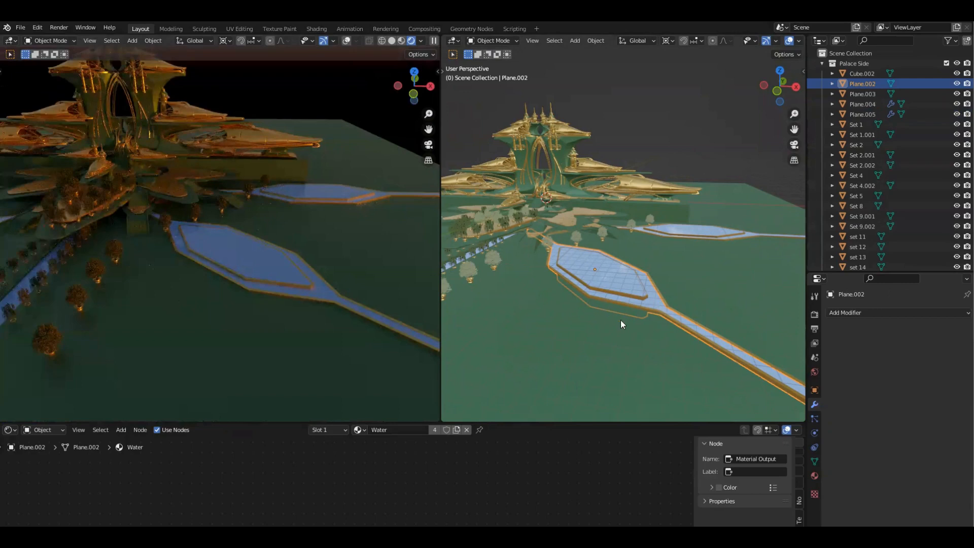
scroll(620, 319, up, 4)
scroll(626, 329, up, 1)
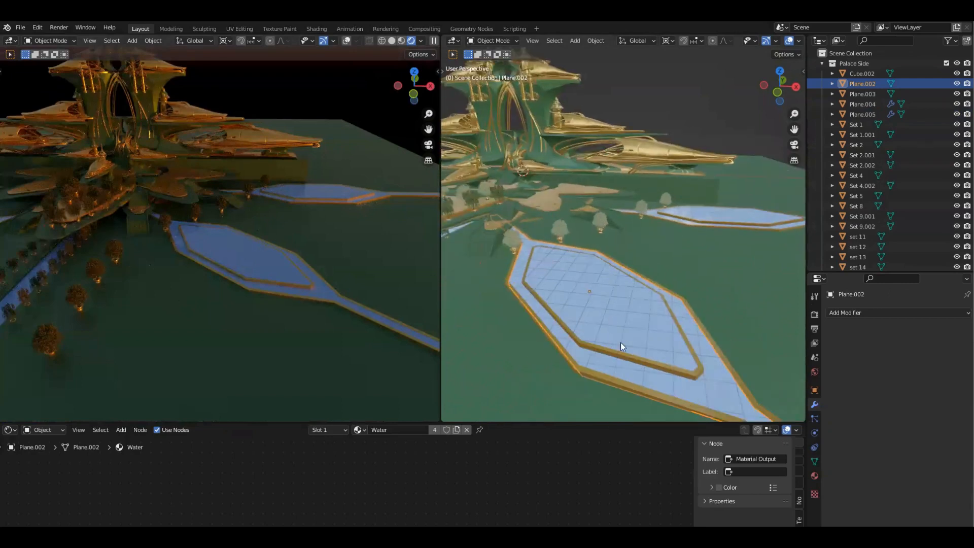
key(Tab)
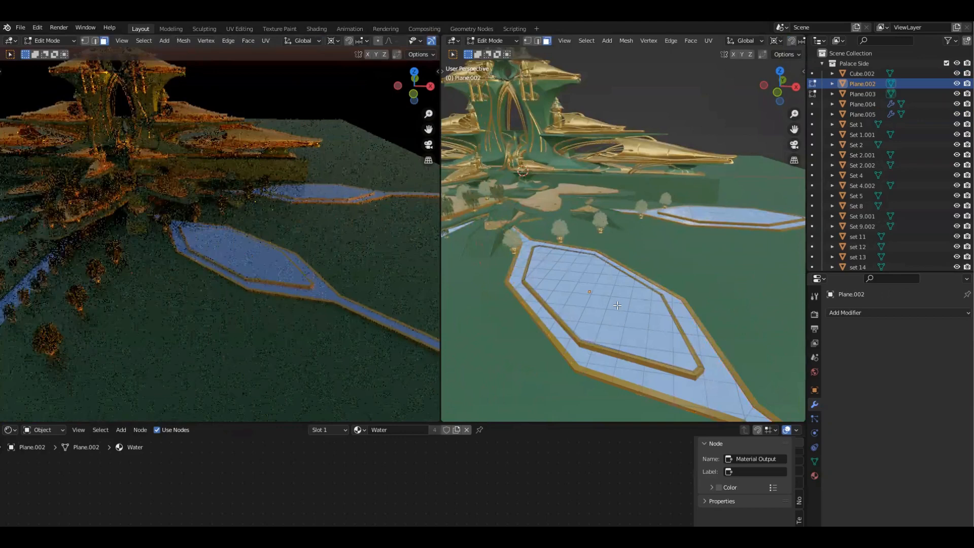
key(l)
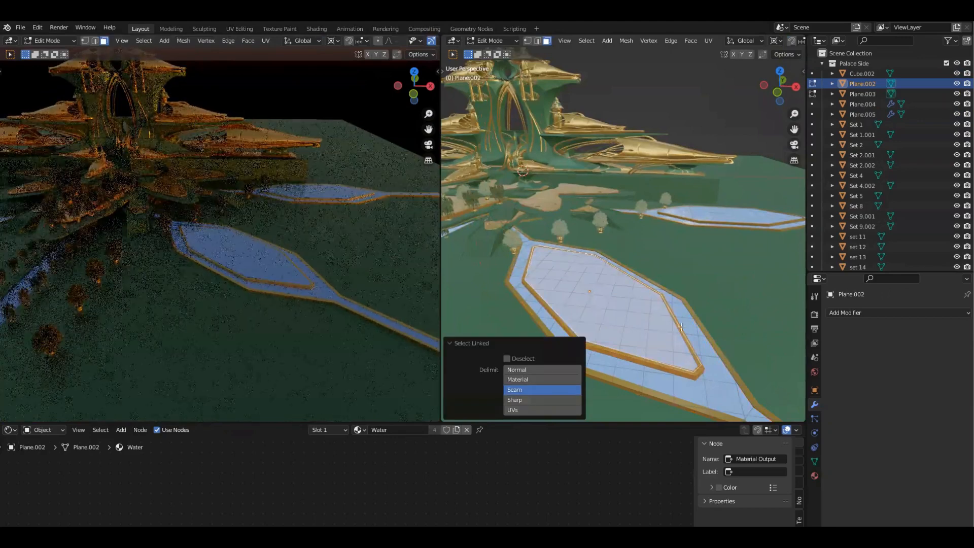
middle_drag(624, 228, 623, 221)
key(g)
key(z)
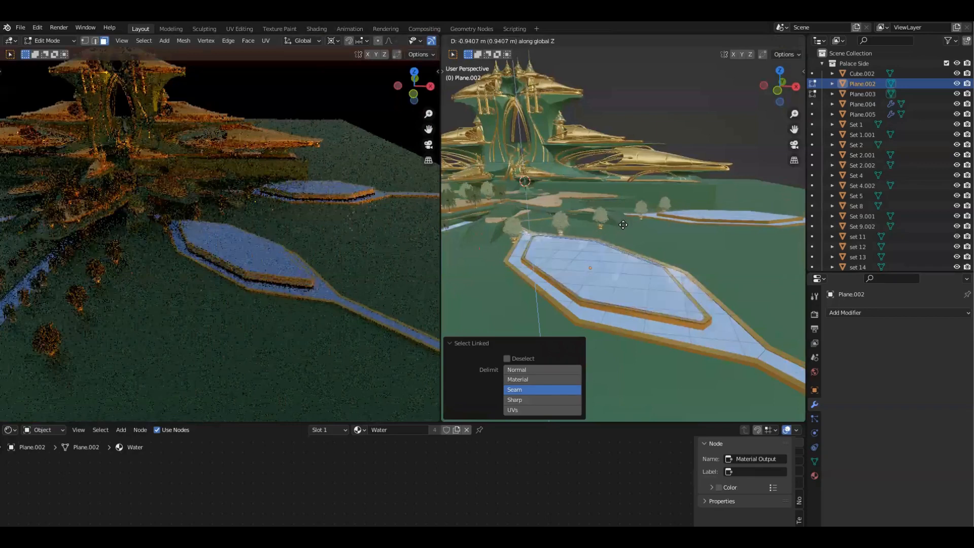
click(623, 221)
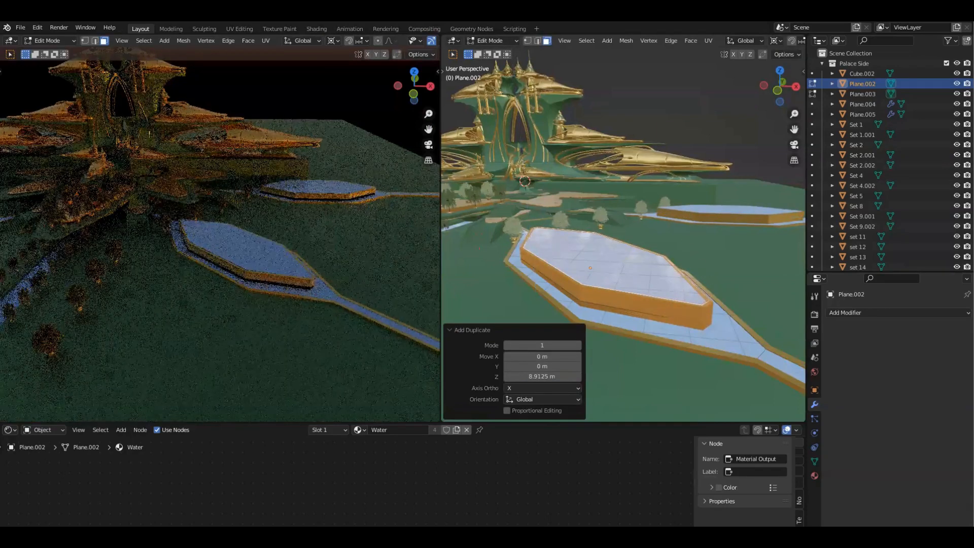
key(period)
click(674, 307)
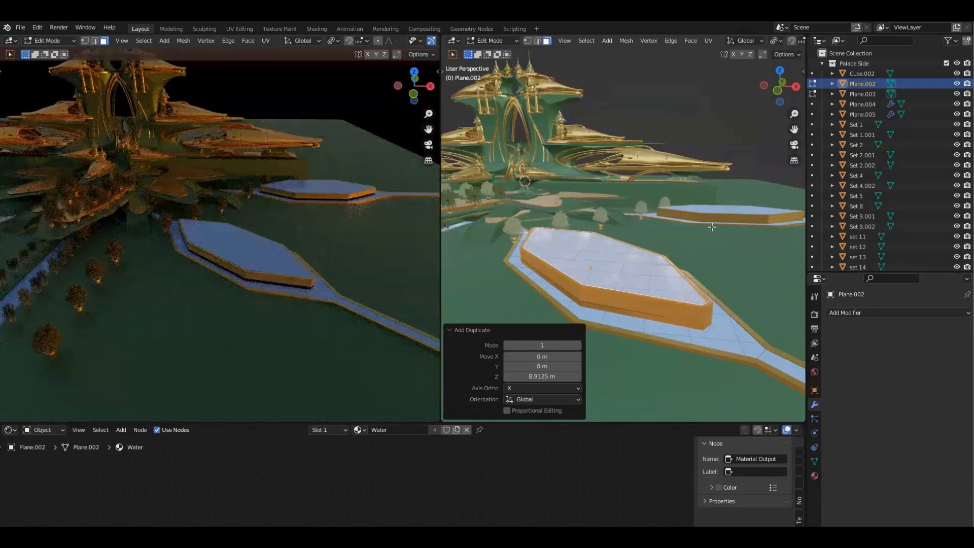
key(period)
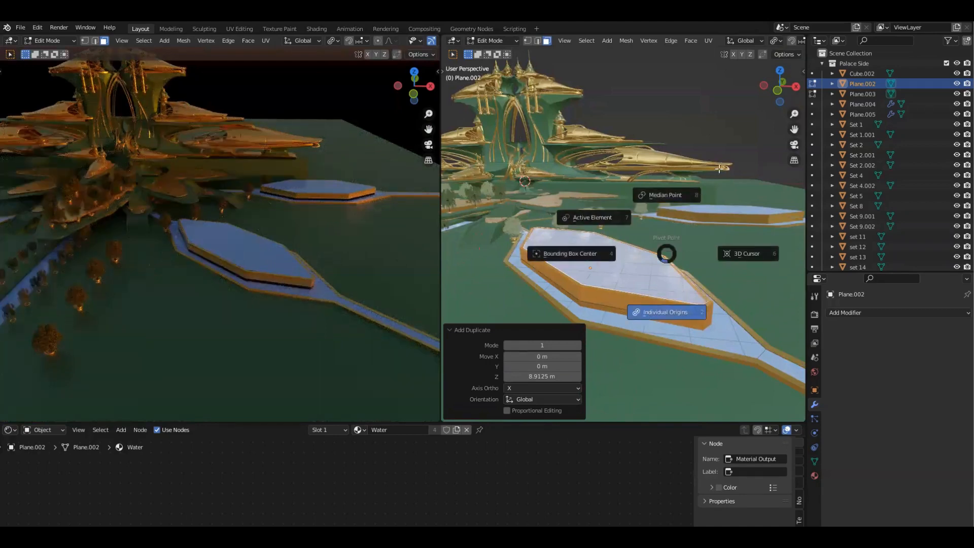
key(s)
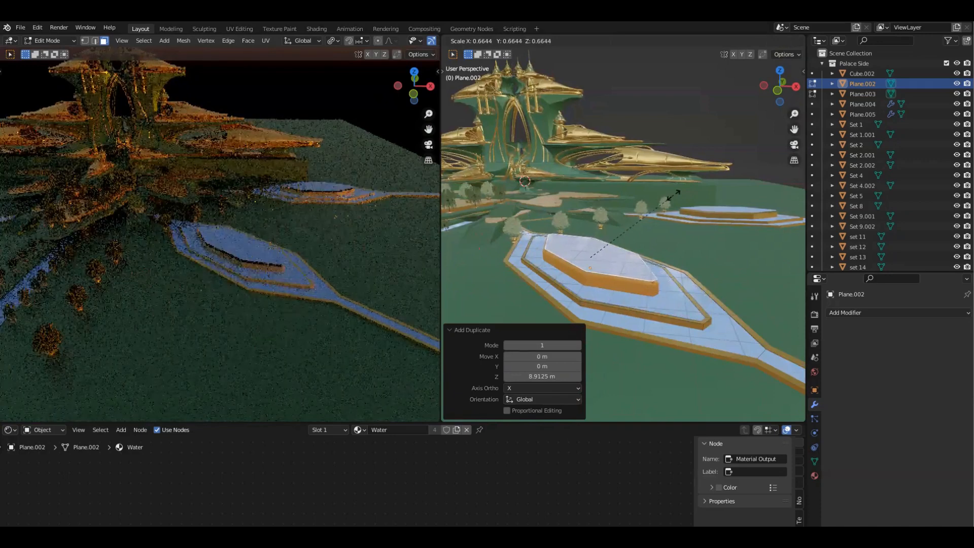
key(Escape)
Step: Change the pivot point and scale the duplicated tier by 0.547, followed by 0.709, into a small central tier
key(period)
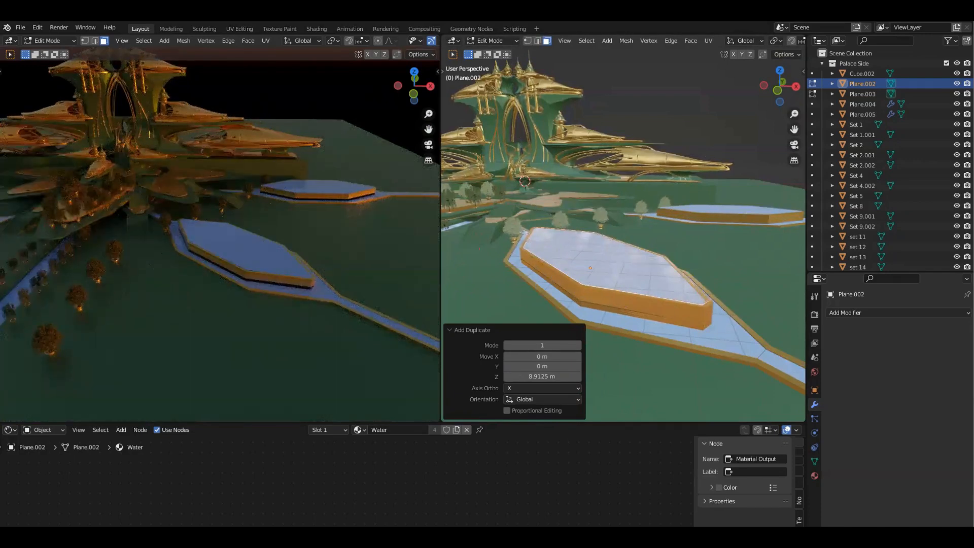
key(s)
click(660, 188)
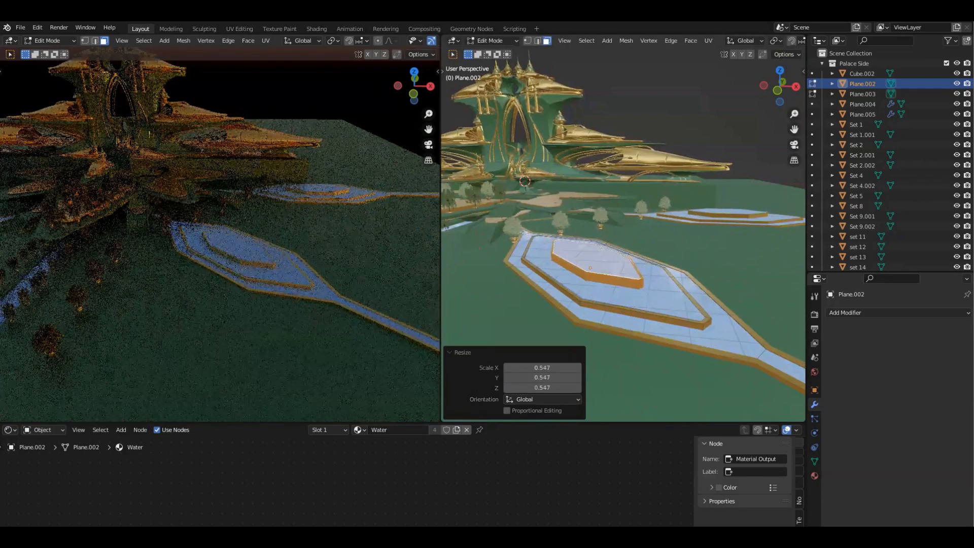
key(s)
click(666, 252)
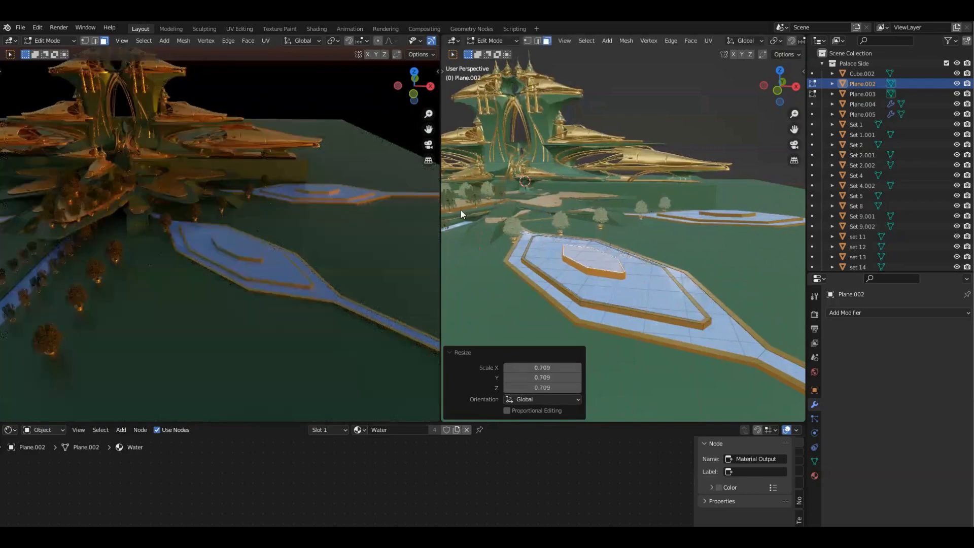
Step: Lower the small central tier by 1.3875 m along Z in front view and scale it by 0.886
key(KP_1)
key(g)
key(z)
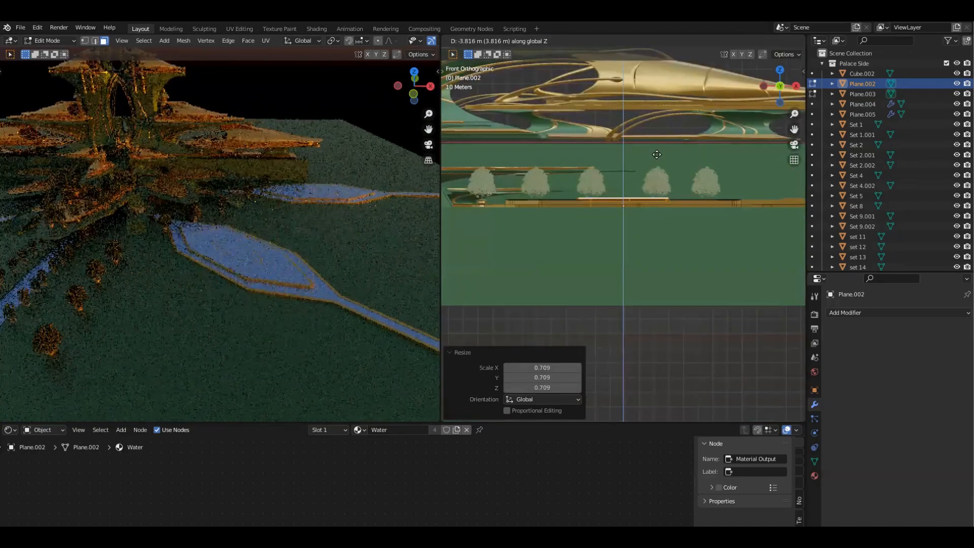
click(656, 154)
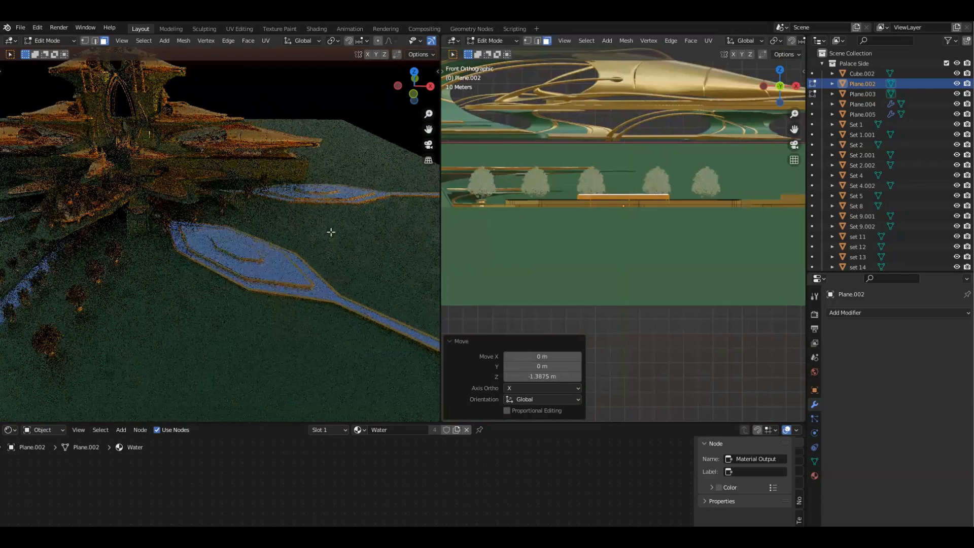
scroll(334, 234, down, 5)
middle_drag(363, 262, 369, 285)
key(s)
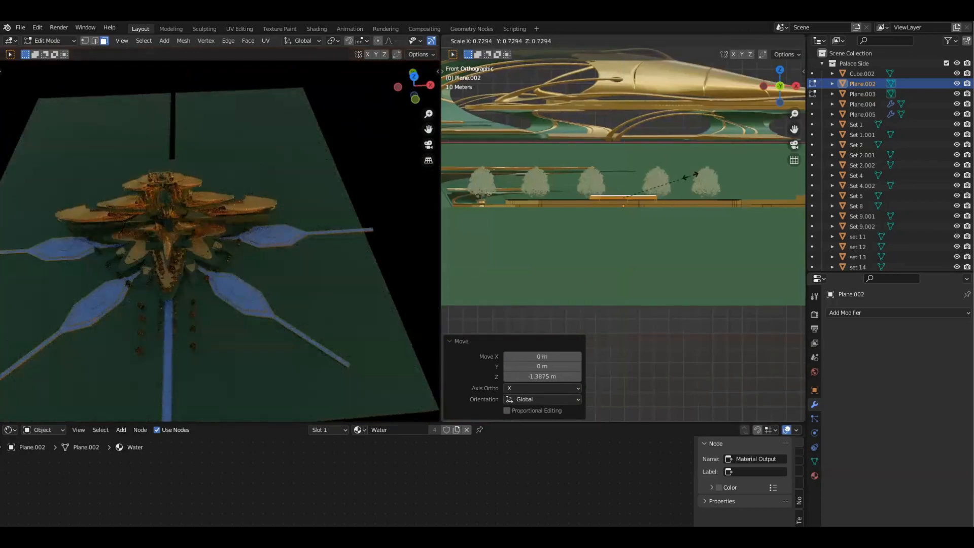
click(705, 171)
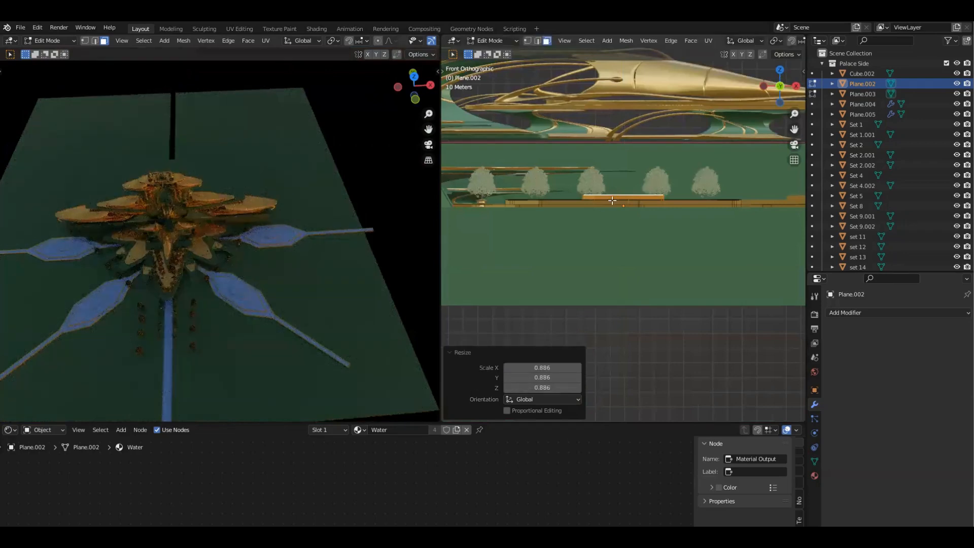
key(Tab)
middle_drag(335, 317, 327, 187)
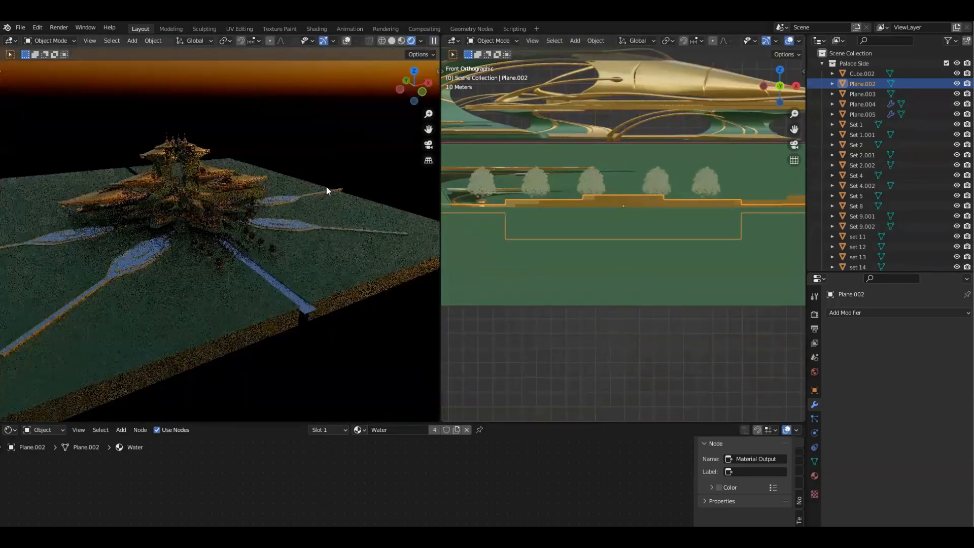
scroll(363, 225, up, 2)
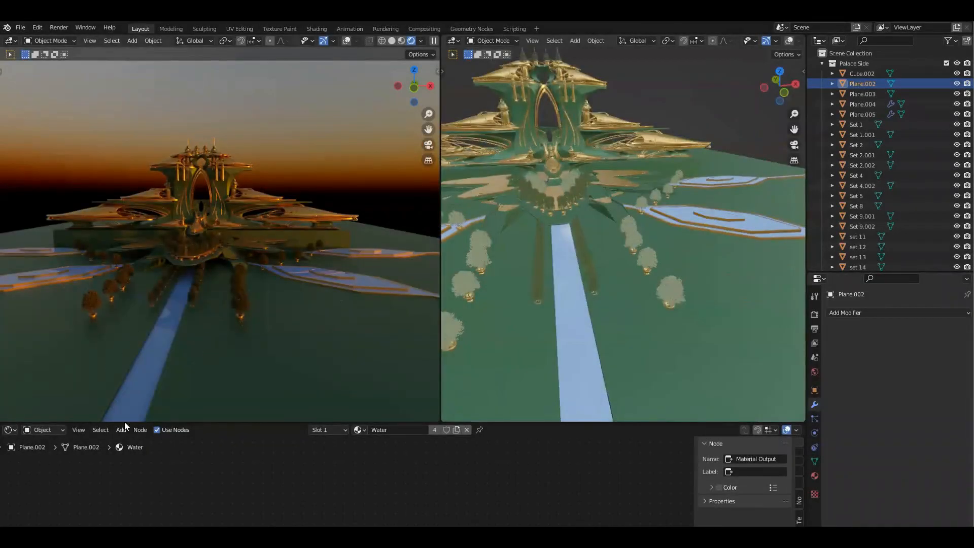
Step: Duplicate the ground block's side wall faces along the central channel in place and separate them into their own object
middle_drag(463, 299, 677, 295)
click(756, 293)
scroll(665, 294, up, 3)
key(Tab)
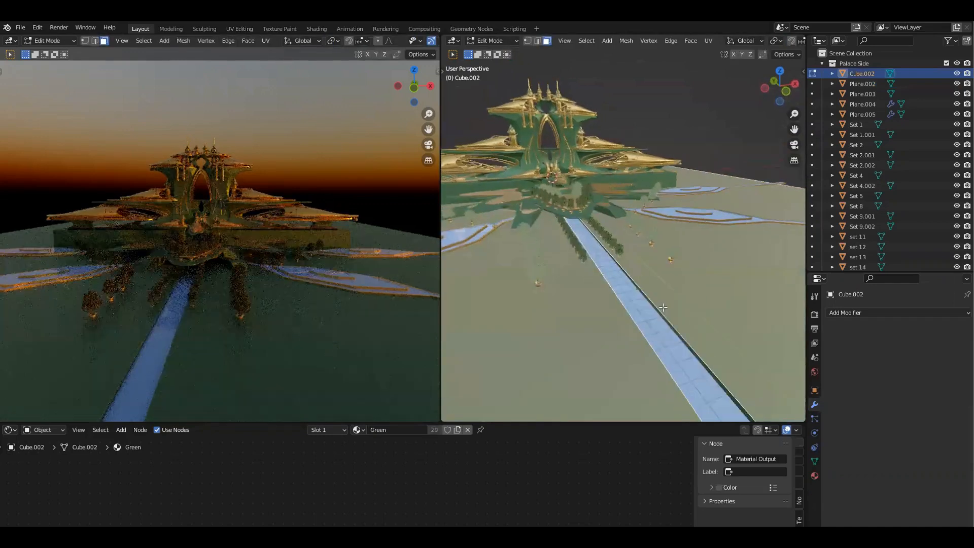
click(697, 358)
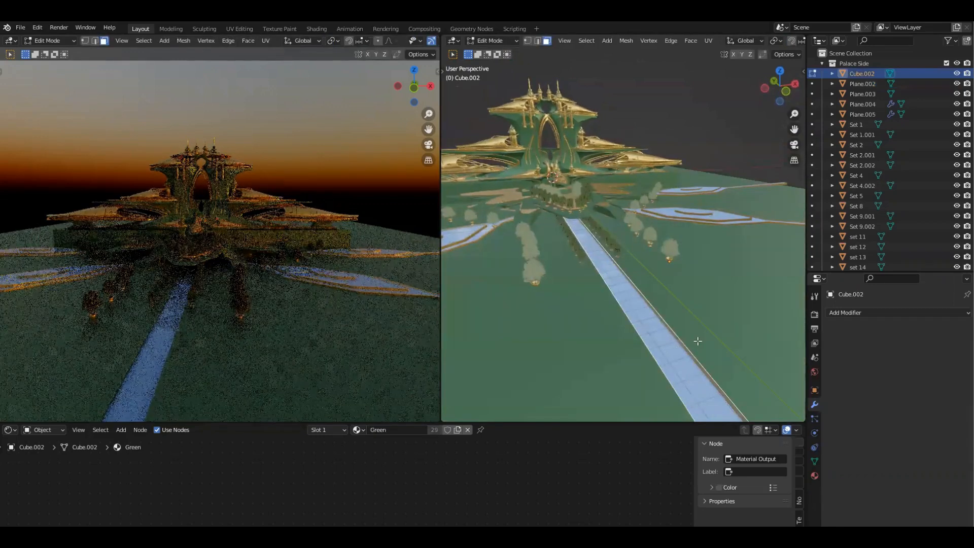
middle_drag(703, 326, 711, 278)
scroll(708, 276, down, 2)
scroll(710, 275, up, 1)
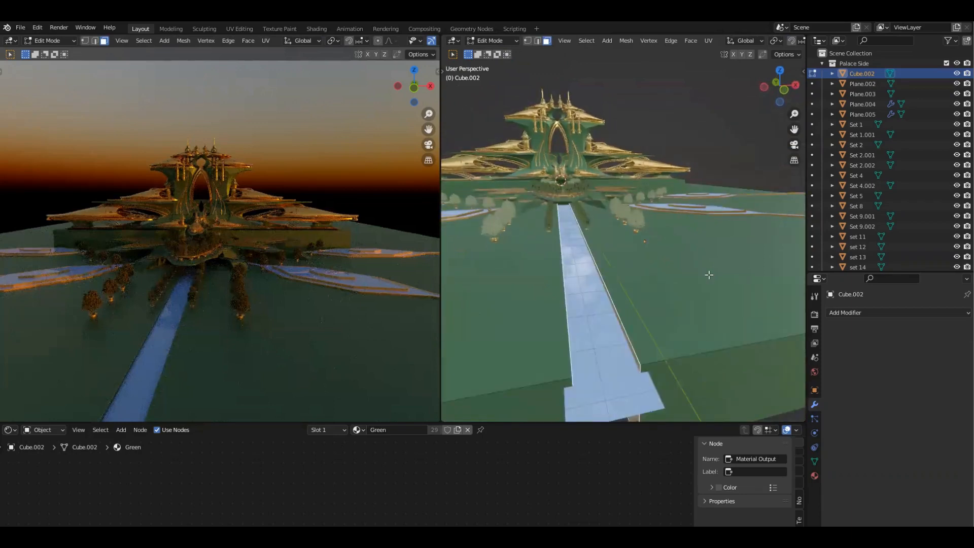
key(shift+d)
key(Escape)
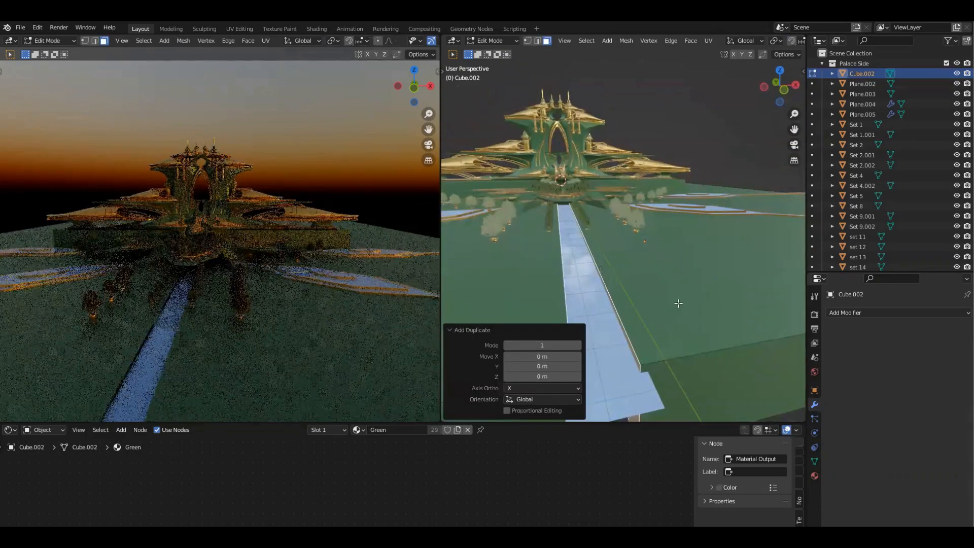
middle_drag(690, 290, 711, 338)
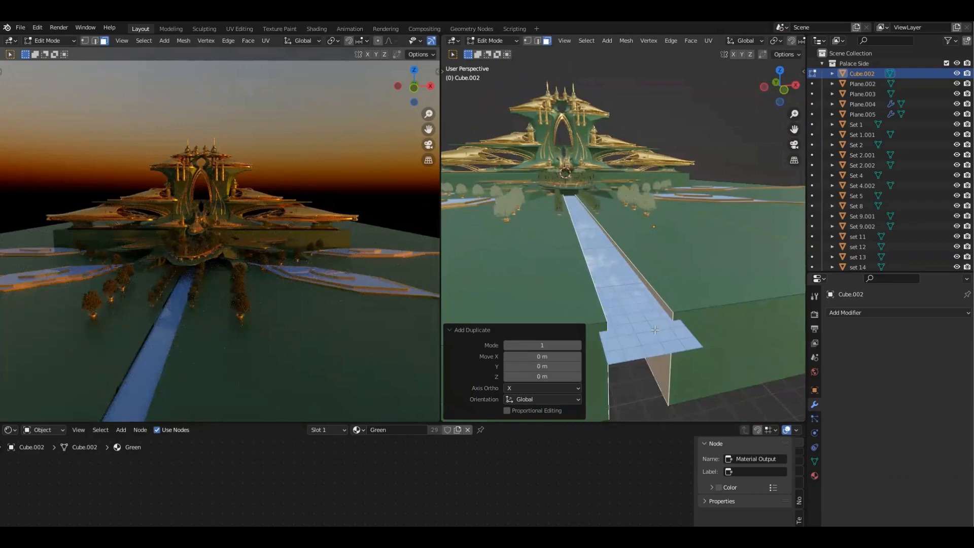
key(p)
click(696, 287)
key(Tab)
Step: Select the separated channel walls and add a Solidify modifier with a thickness of -0.16 m
mouse_move(705, 320)
middle_down()
mouse_move(701, 252)
mouse_move(701, 309)
middle_up()
click(734, 263)
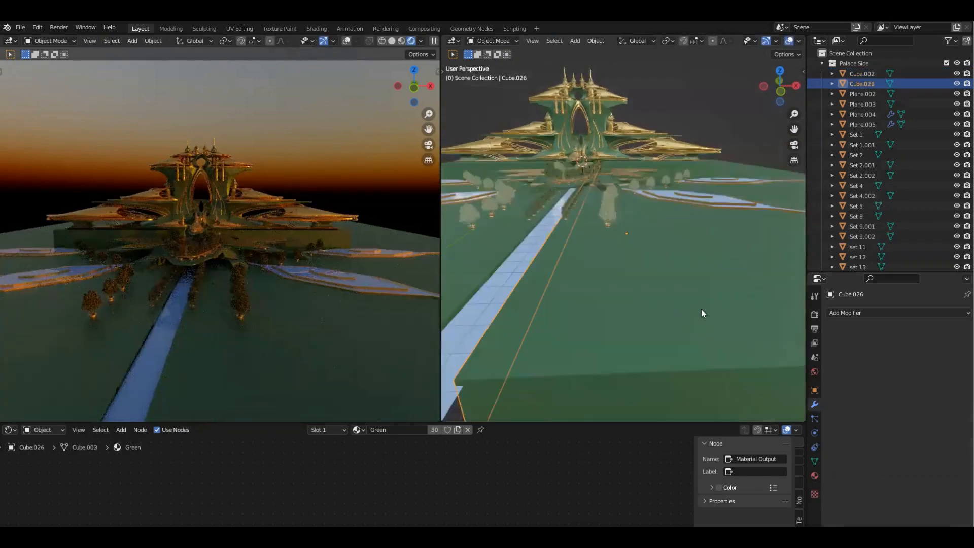
middle_drag(660, 285, 760, 272)
click(717, 312)
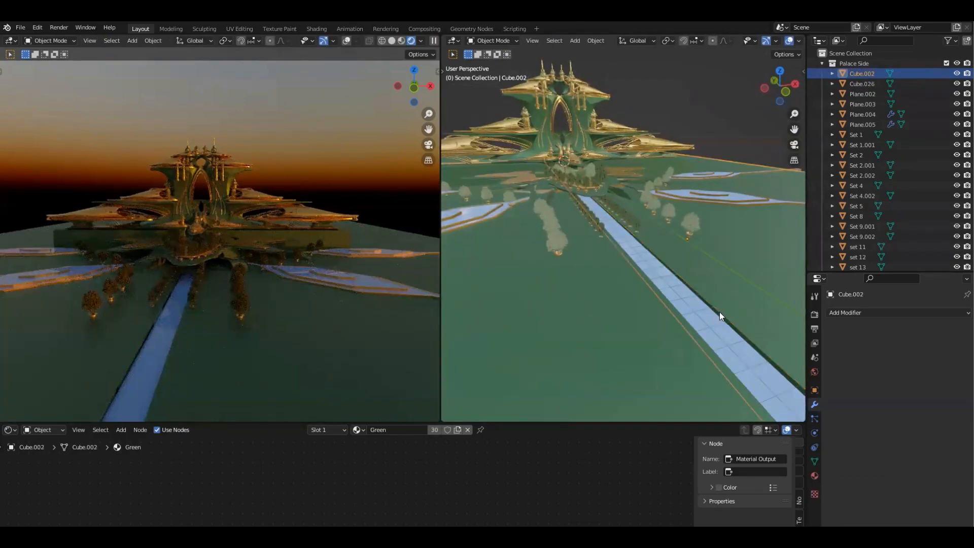
click(690, 306)
scroll(690, 307, up, 4)
shift+middle_drag(690, 307, 615, 334)
scroll(629, 330, down, 5)
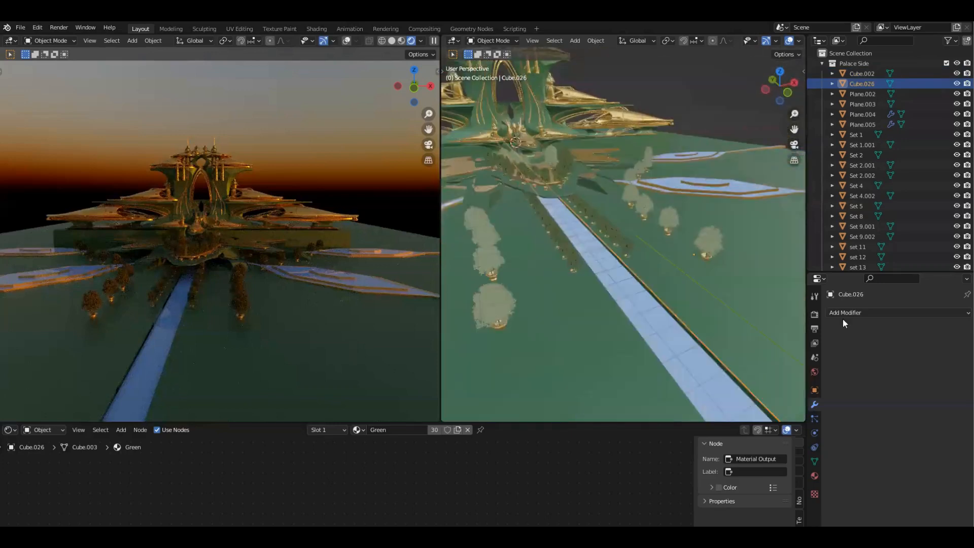
click(839, 312)
click(785, 243)
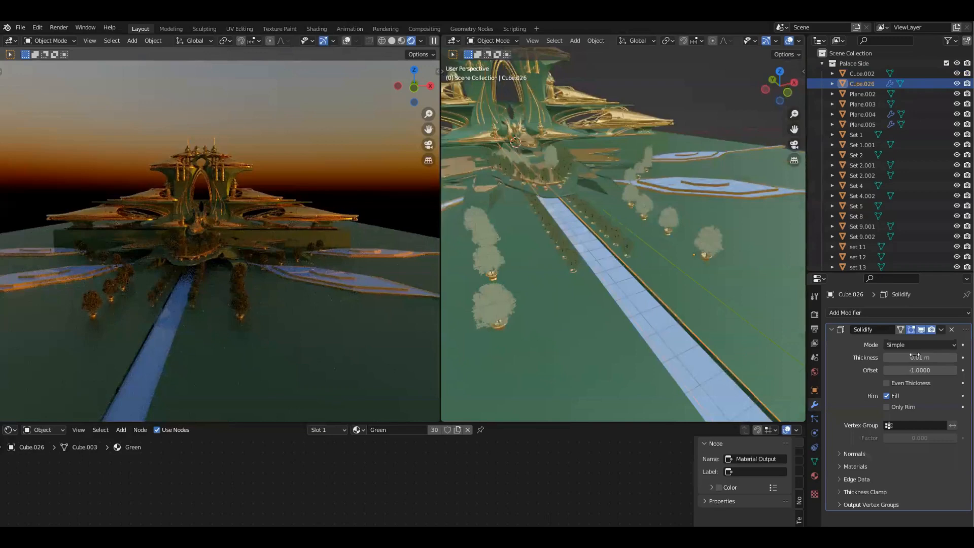
middle_drag(748, 350, 745, 350)
mouse_move(919, 357)
mouse_down()
mouse_move(929, 357)
mouse_move(894, 357)
mouse_move(902, 357)
mouse_up()
middle_drag(735, 304, 747, 333)
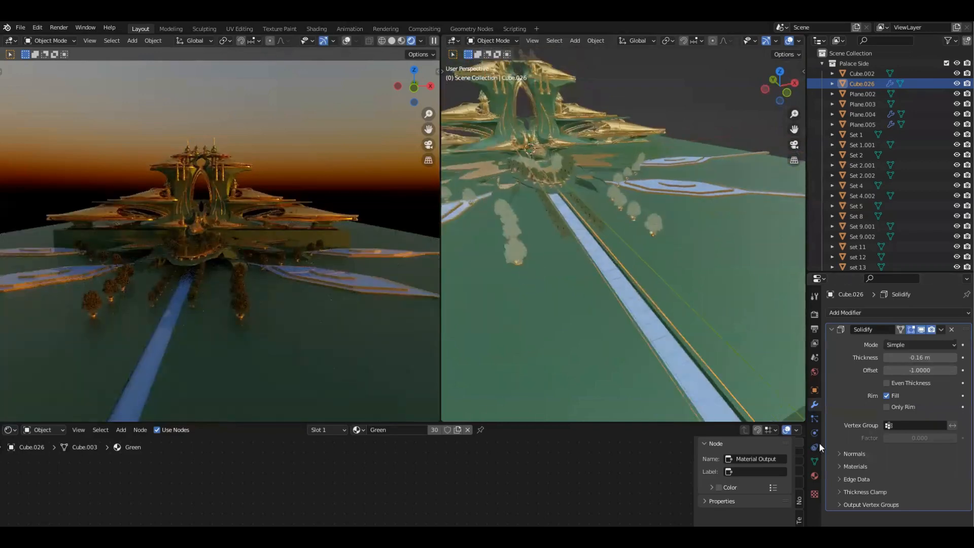
Step: Assign the Gold material to the solidified channel walls and check them up close
click(814, 475)
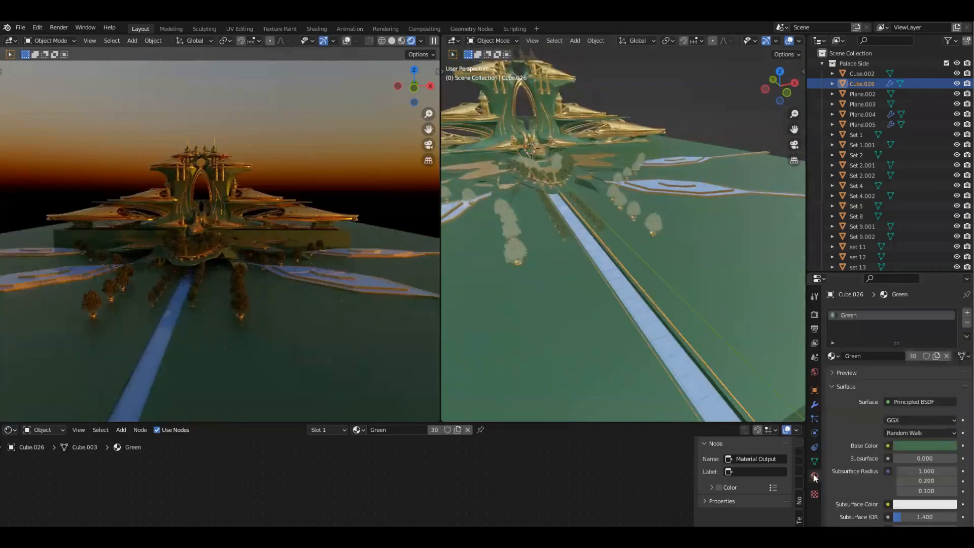
click(835, 354)
text(gold)
key(Return)
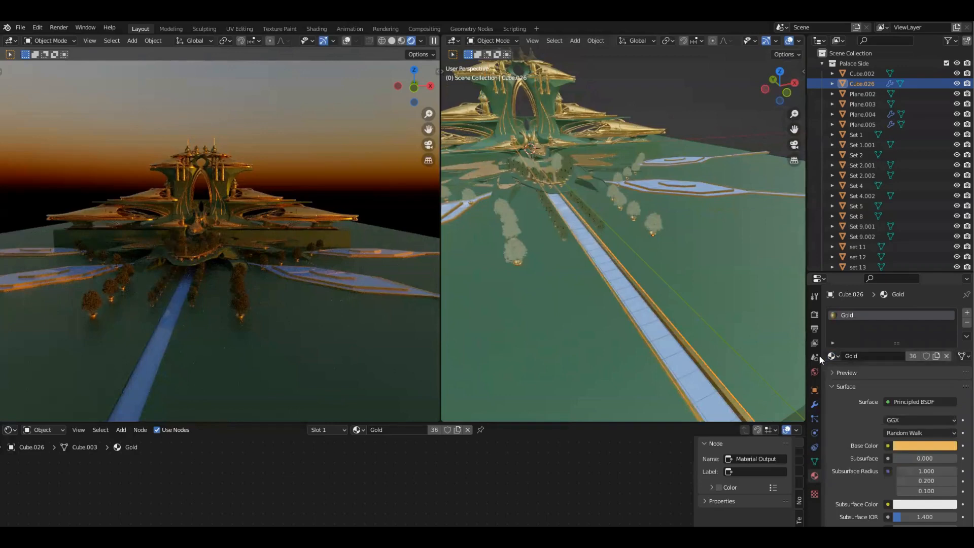
key(Tab)
middle_drag(709, 329, 647, 273)
scroll(649, 284, up, 4)
key(Tab)
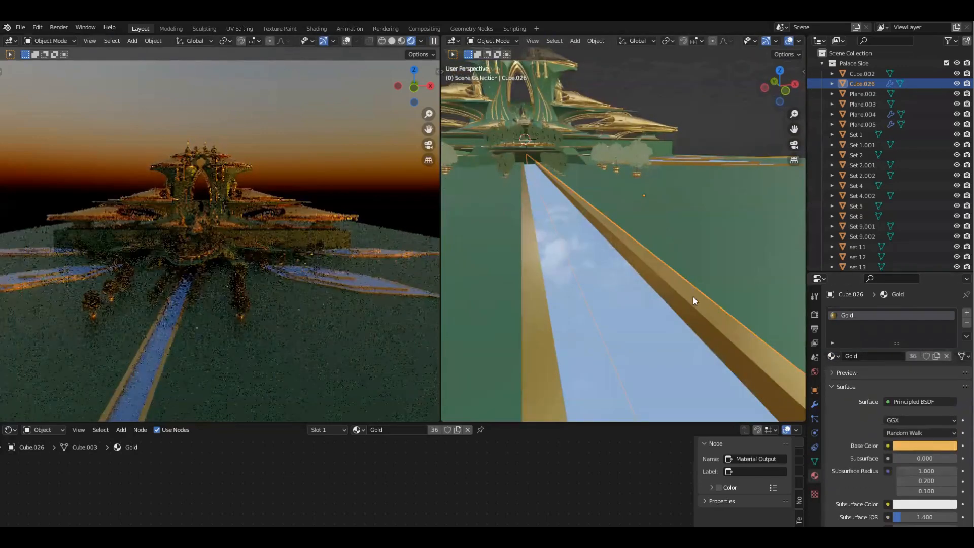
Step: Raise the gold channel walls by 0.64236 m along Z in front view
key(grave)
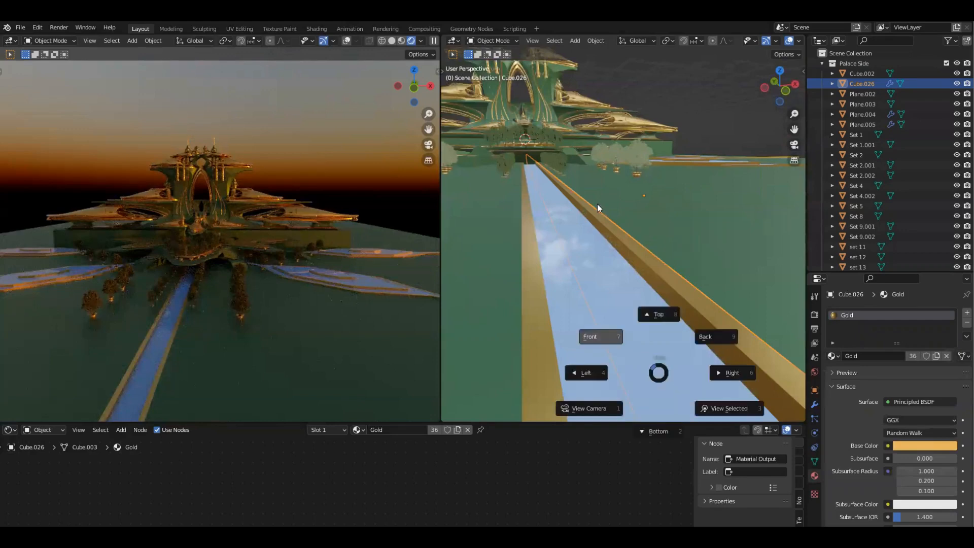
click(598, 204)
scroll(613, 205, up, 5)
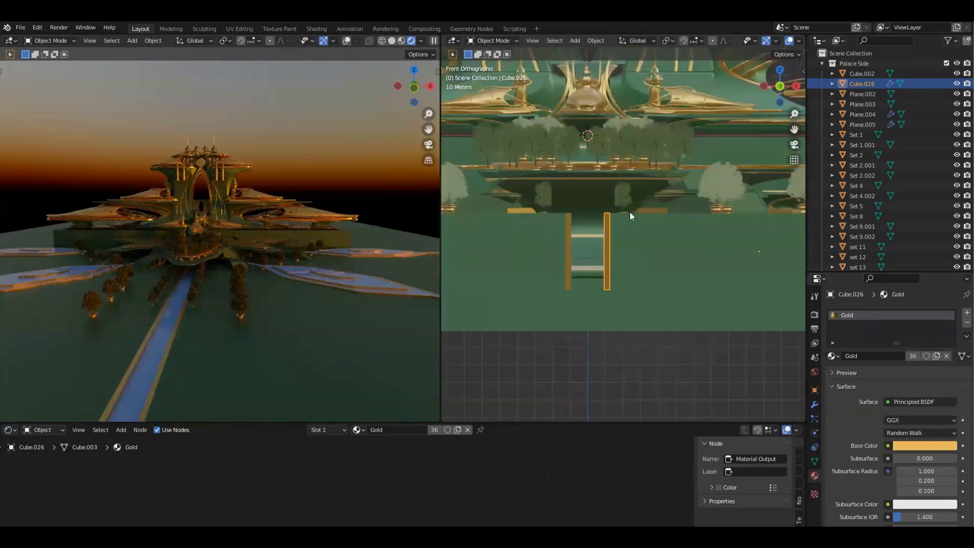
key(z)
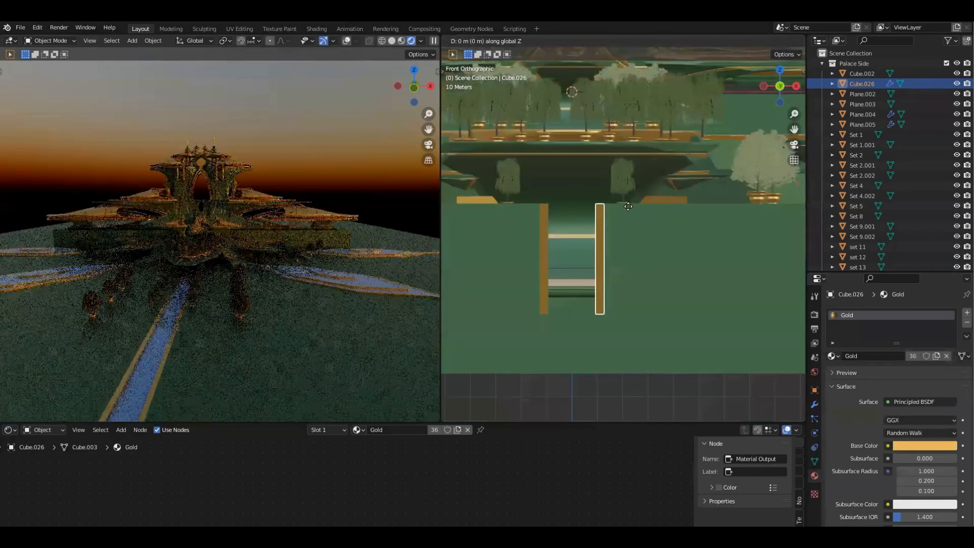
click(629, 199)
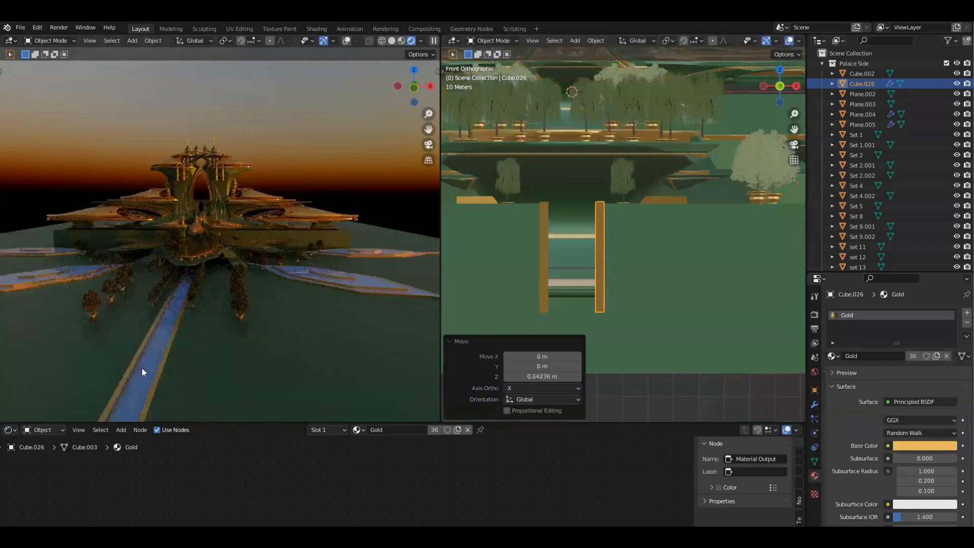
Step: Inspect the palace, radiating pools and central channel from several overhead and close angles
middle_drag(252, 287, 311, 293)
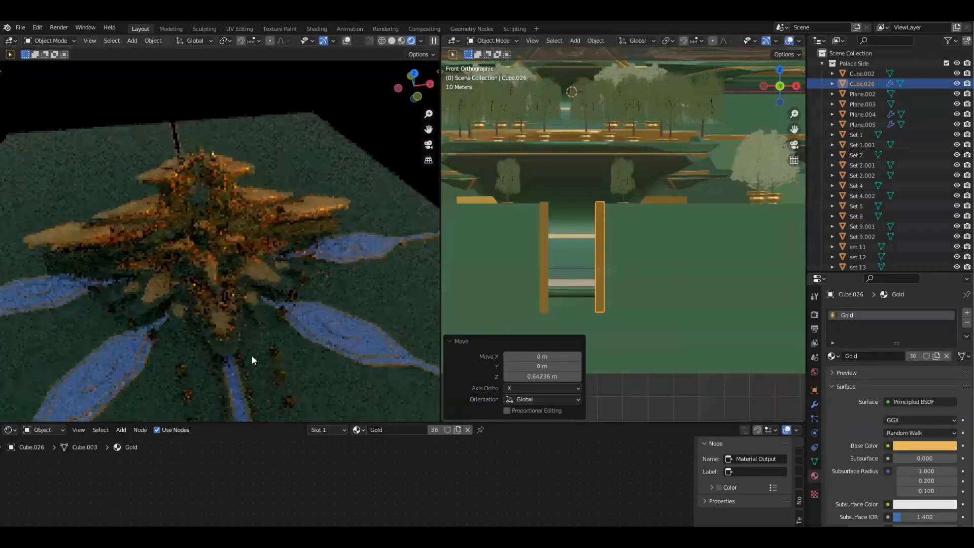
scroll(247, 341, down, 4)
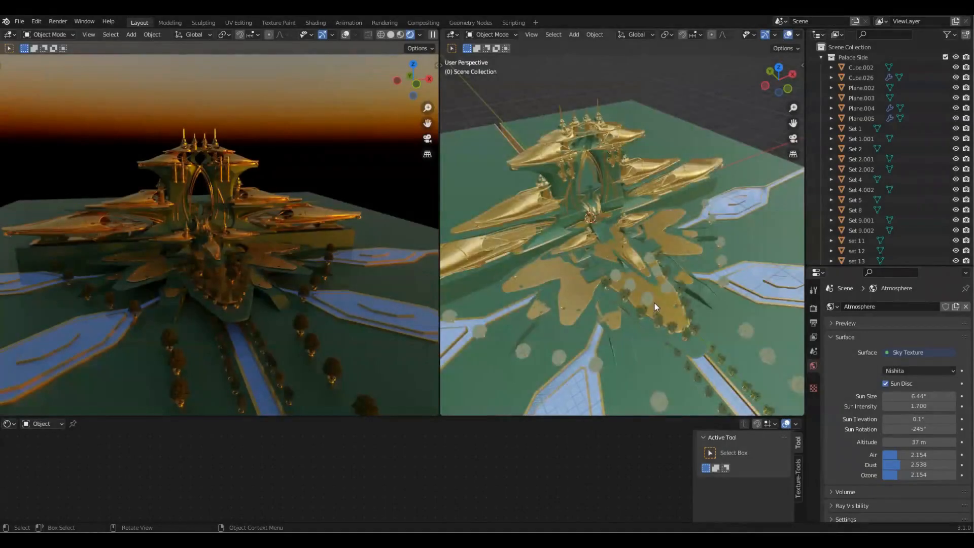
scroll(654, 303, down, 5)
middle_drag(695, 260, 559, 294)
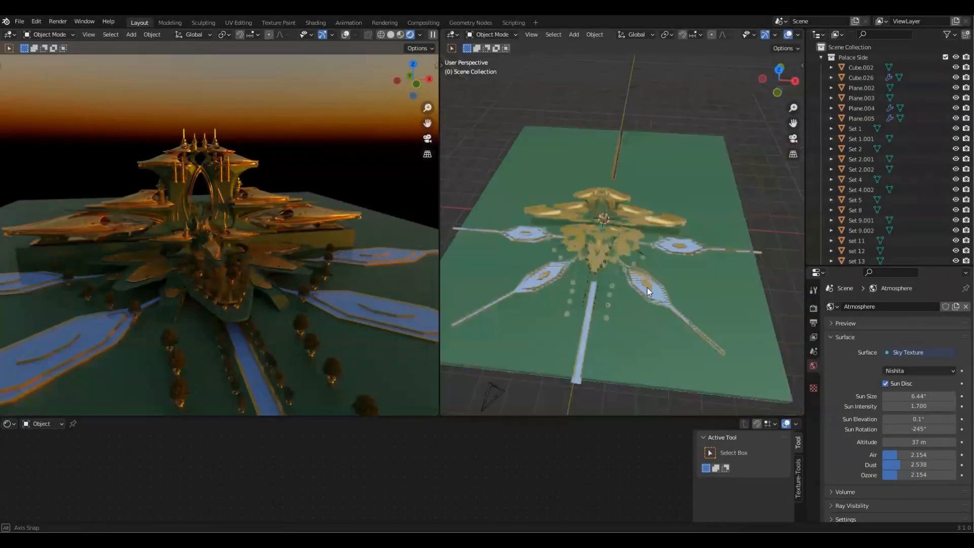
scroll(502, 322, up, 5)
middle_drag(502, 321, 611, 271)
middle_drag(594, 208, 649, 254)
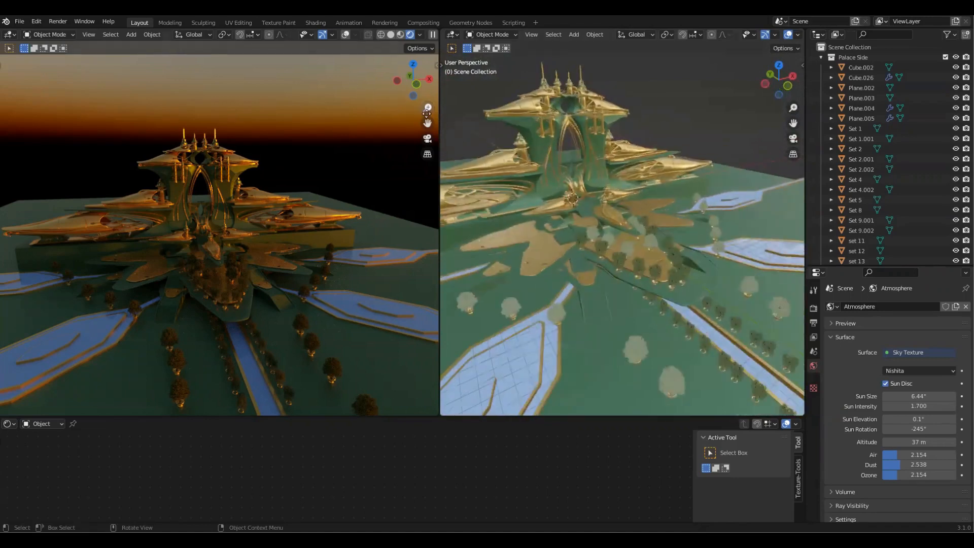
Step: Look through the scene camera, duplicate it in place and make the copy the active camera
click(427, 139)
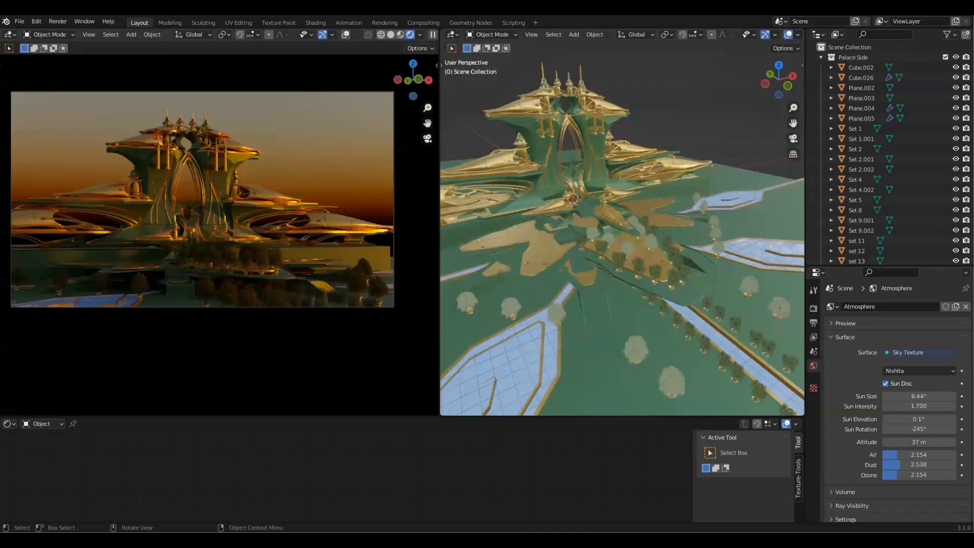
mouse_move(242, 203)
shift+middle_down()
mouse_move(265, 220)
mouse_move(254, 209)
shift+middle_up()
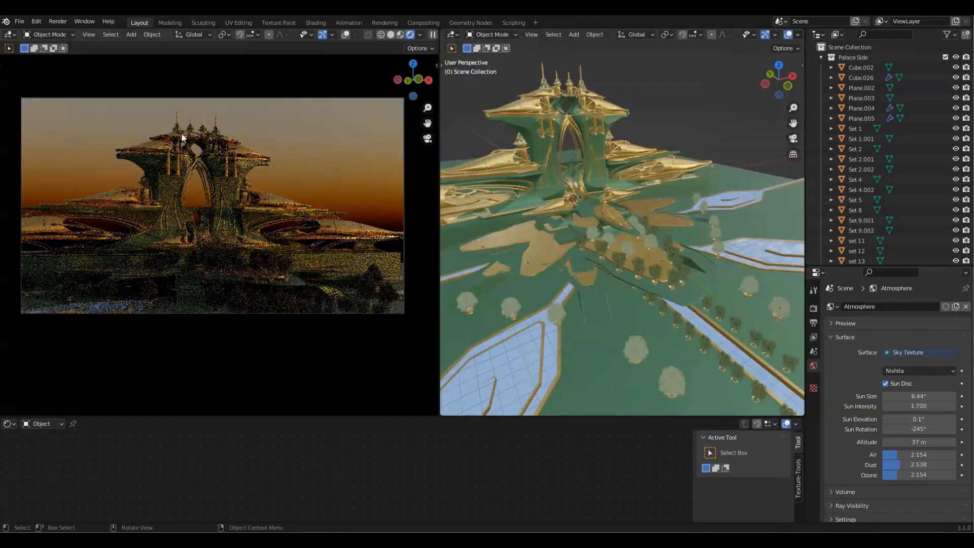
click(821, 57)
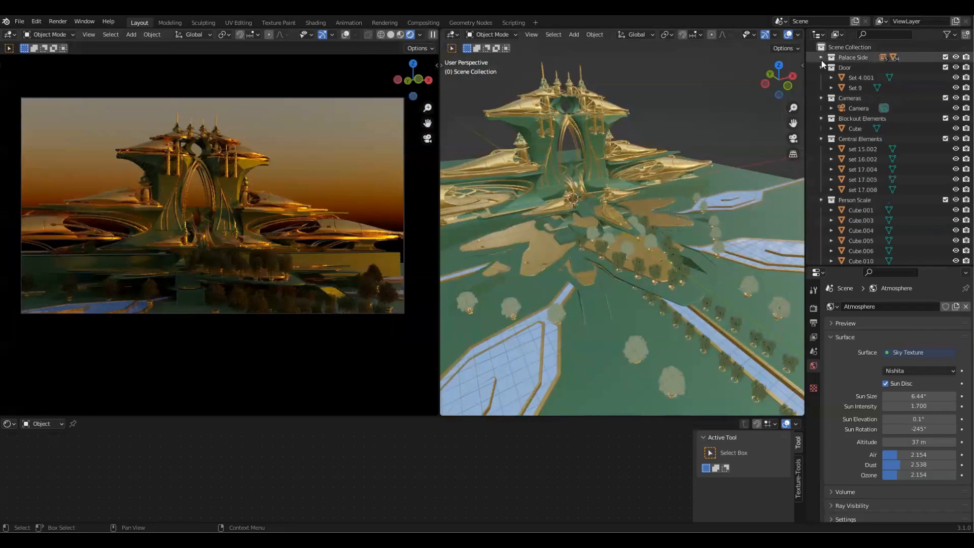
click(863, 108)
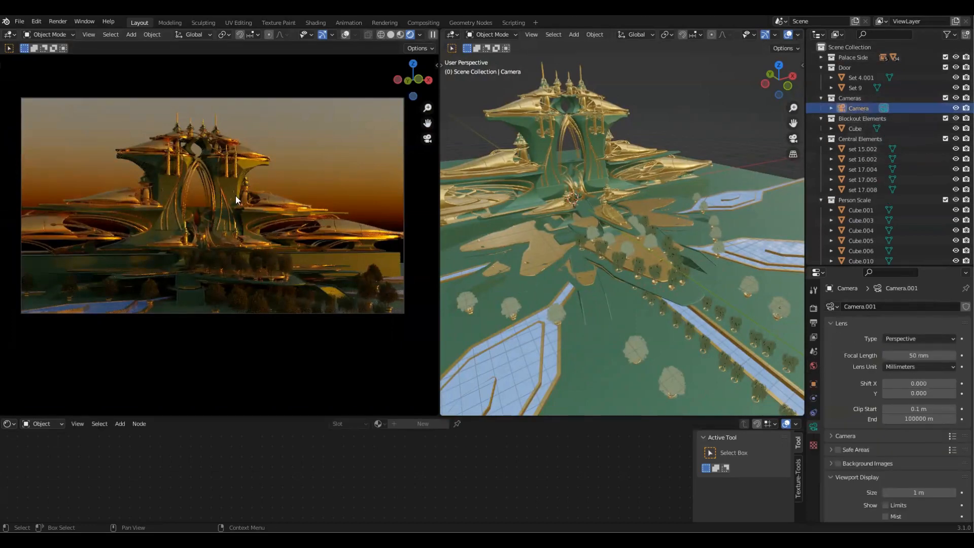
key(shift+d)
click(303, 166)
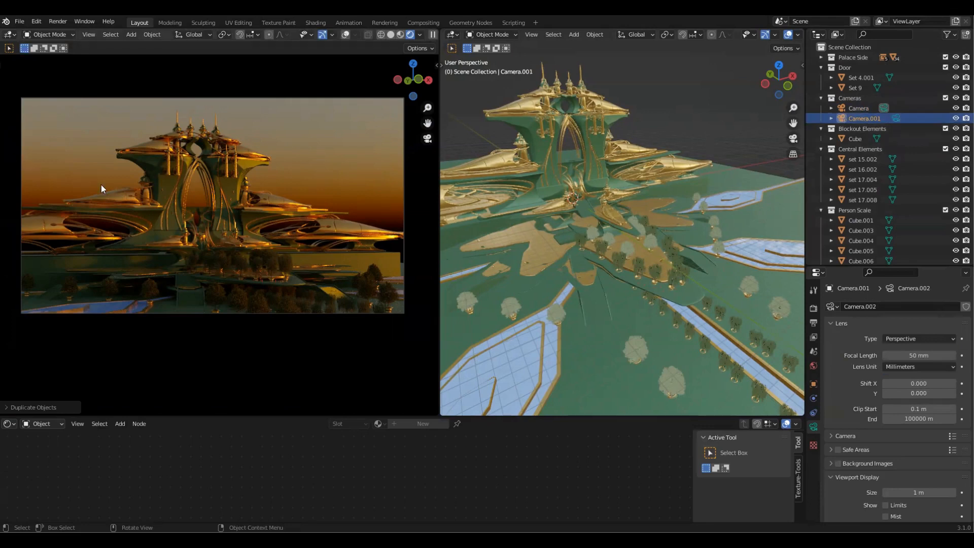
click(869, 117)
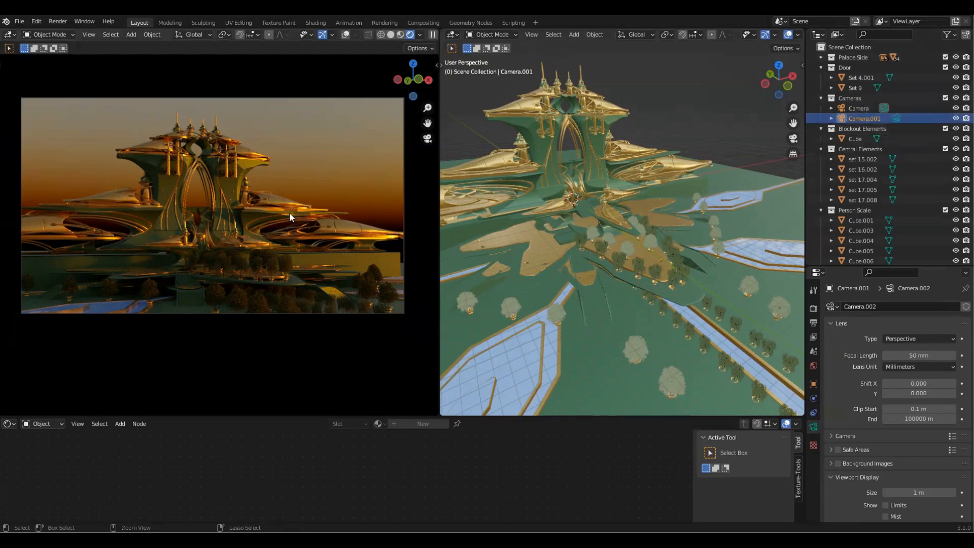
key(ctrl+KP_0)
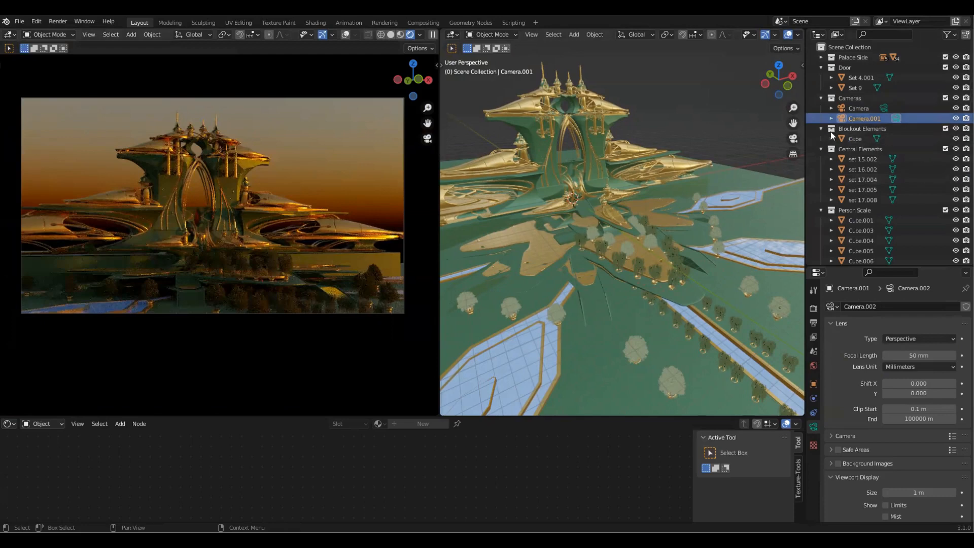
Step: Switch the camera view to Material Preview and reframe the palace and its pools by walking the new camera through the scene
key(shift+grave)
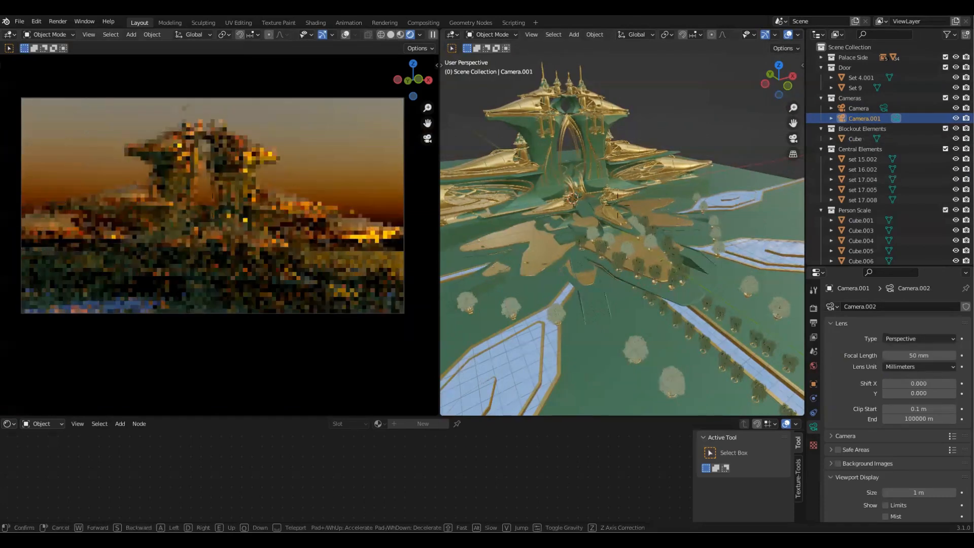
click(326, 275)
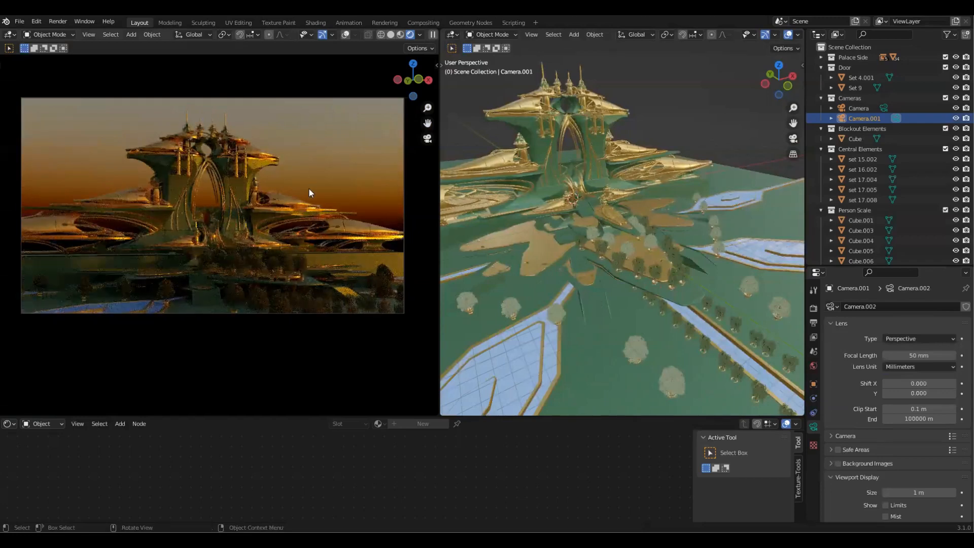
key(z)
click(288, 331)
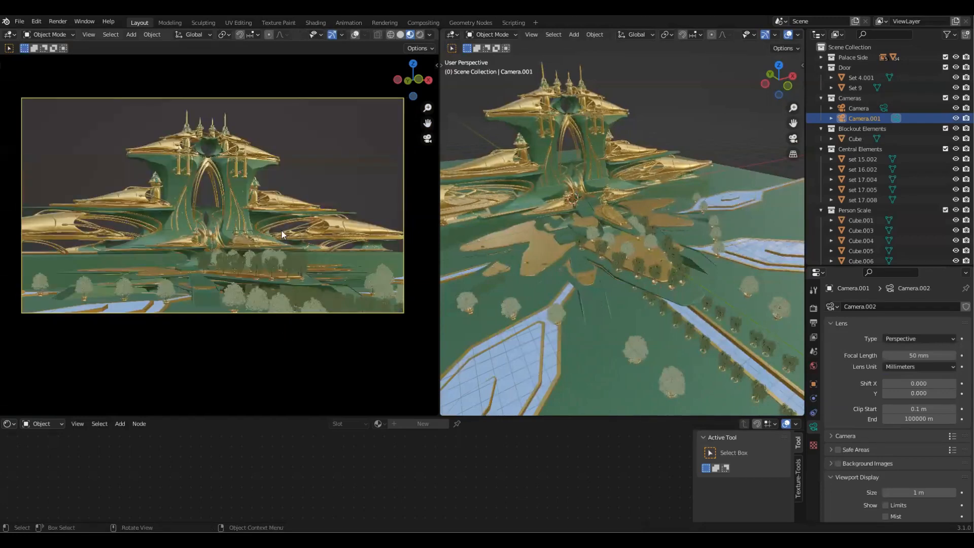
key(w)
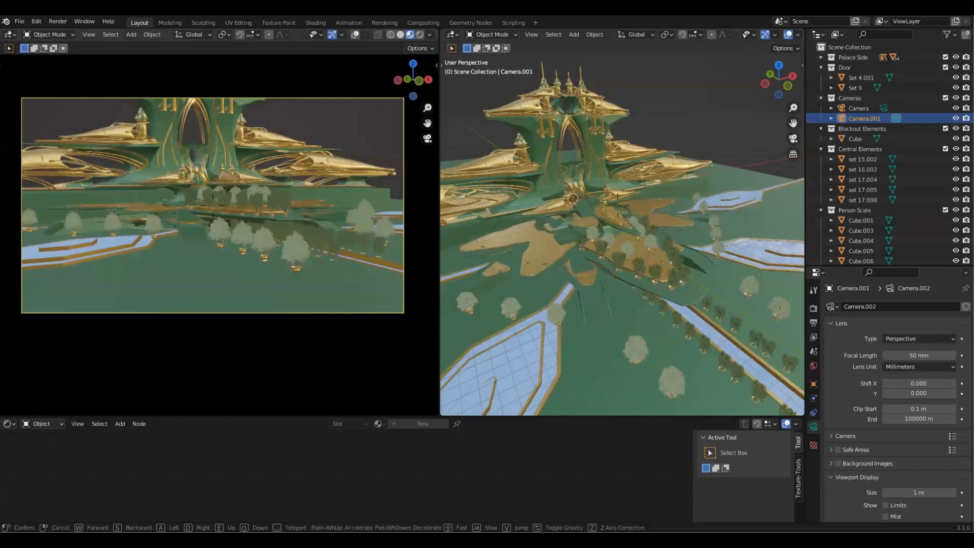
key(s)
key(w)
key(s)
key(w)
Step: In top view, move the new camera -25.508 m in X and -259.33 m in Y, away from the palace
key(KP_Decimal)
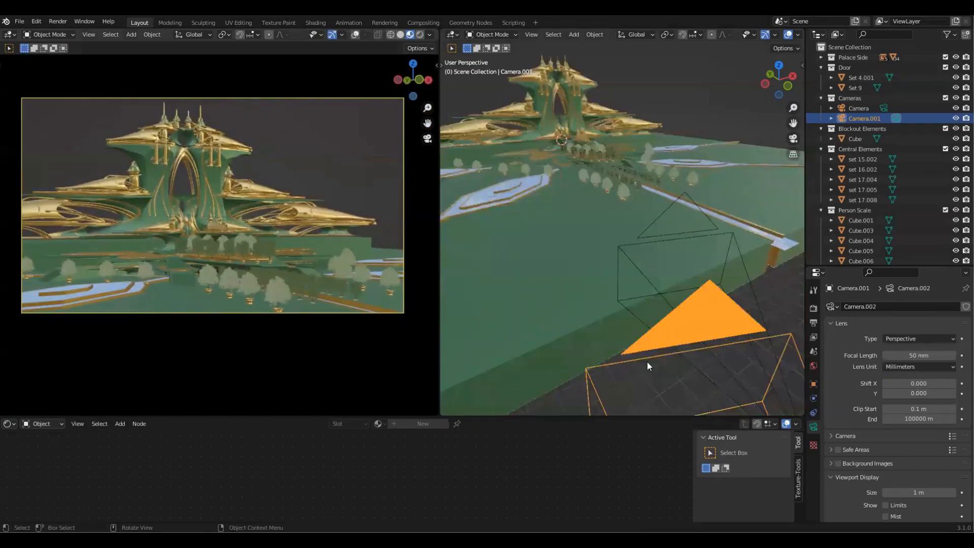
key(KP_7)
scroll(580, 324, down, 4)
scroll(589, 315, down, 5)
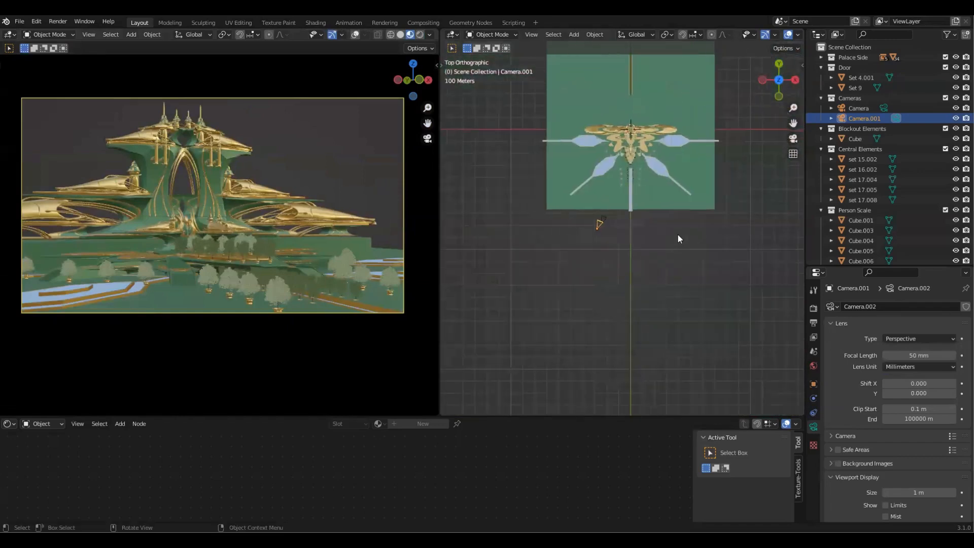
key(g)
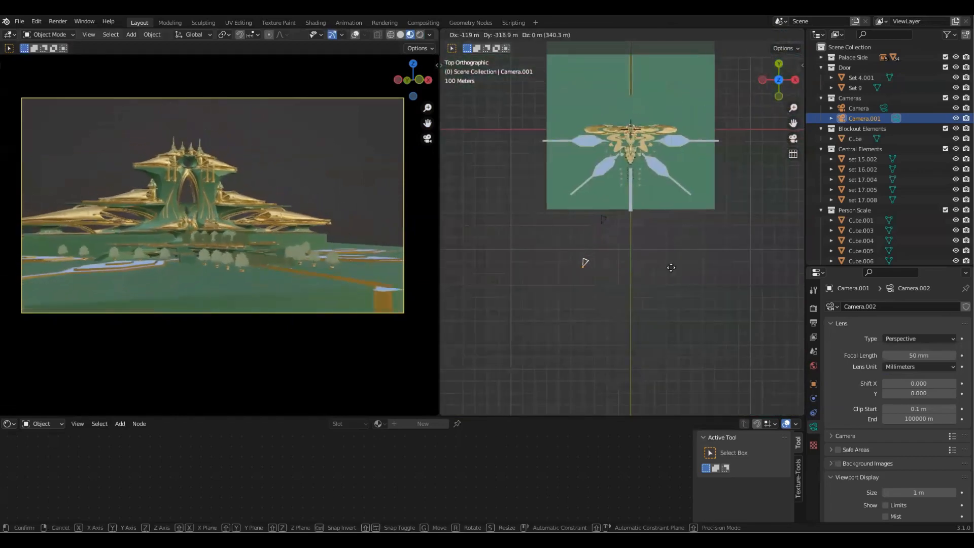
click(675, 267)
Step: In front view, move the new camera -17.005 m in X and 46.765 m in Z, then fine-tune its aim with walk navigation
key(KP_1)
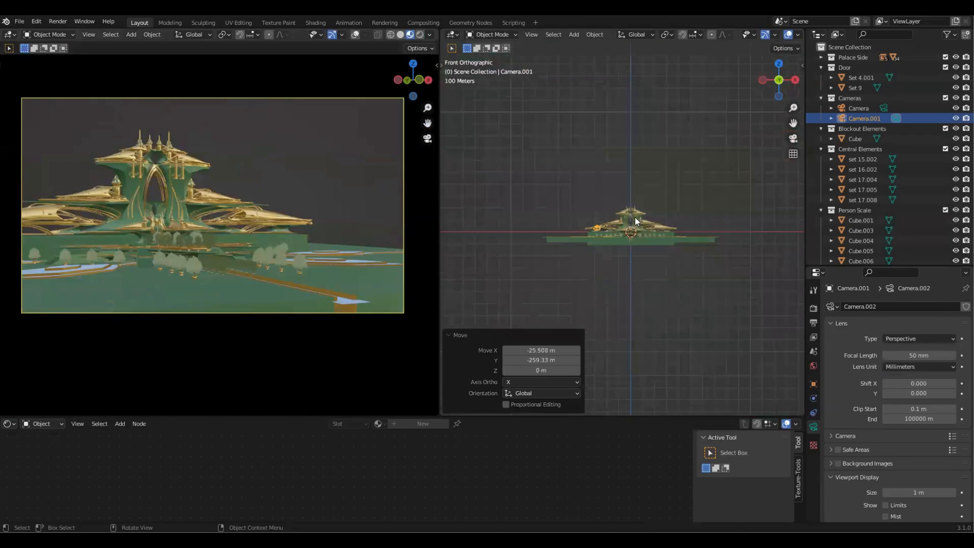
key(g)
click(633, 212)
key(shift+grave)
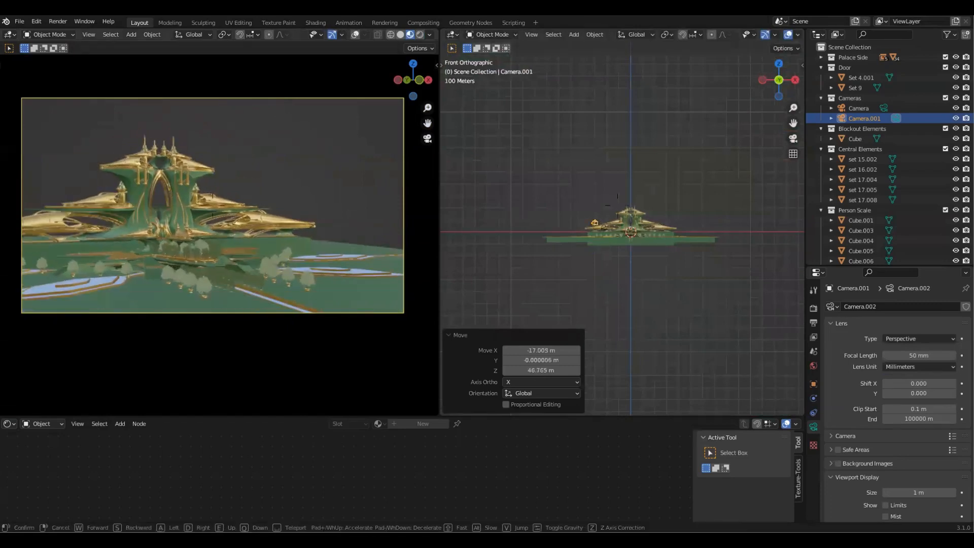
click(605, 309)
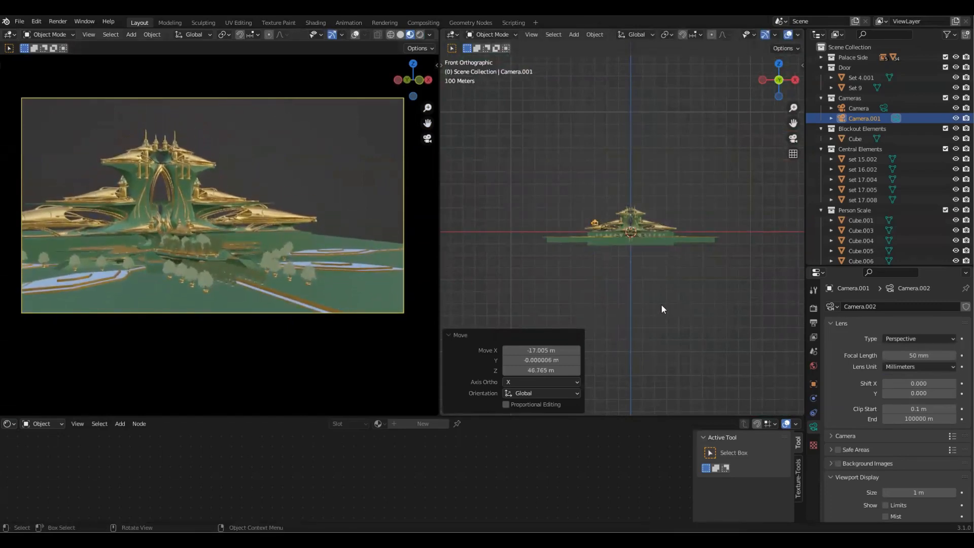
Step: Raise the new camera by 131.79 m along Z and aim it down at the palace and pools with walk navigation
key(g)
key(z)
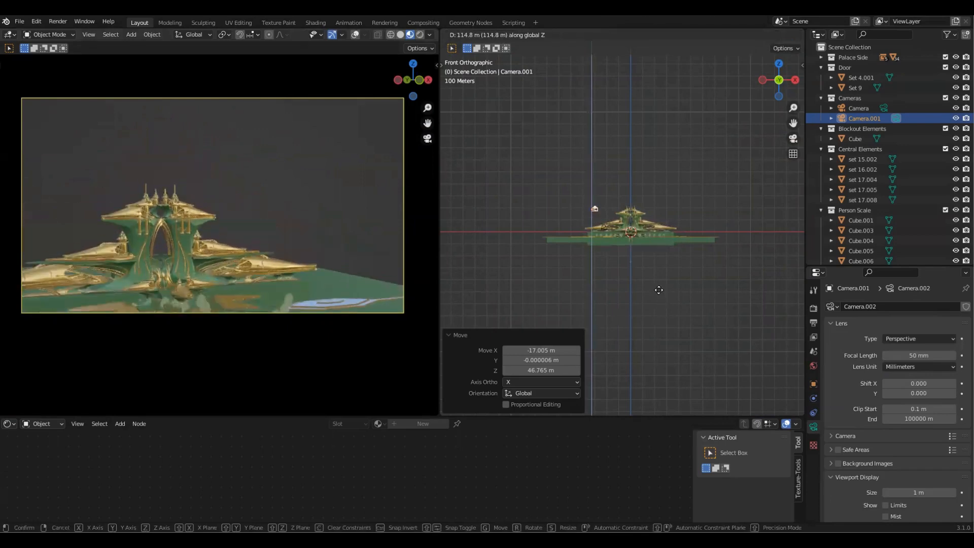
click(361, 227)
key(w)
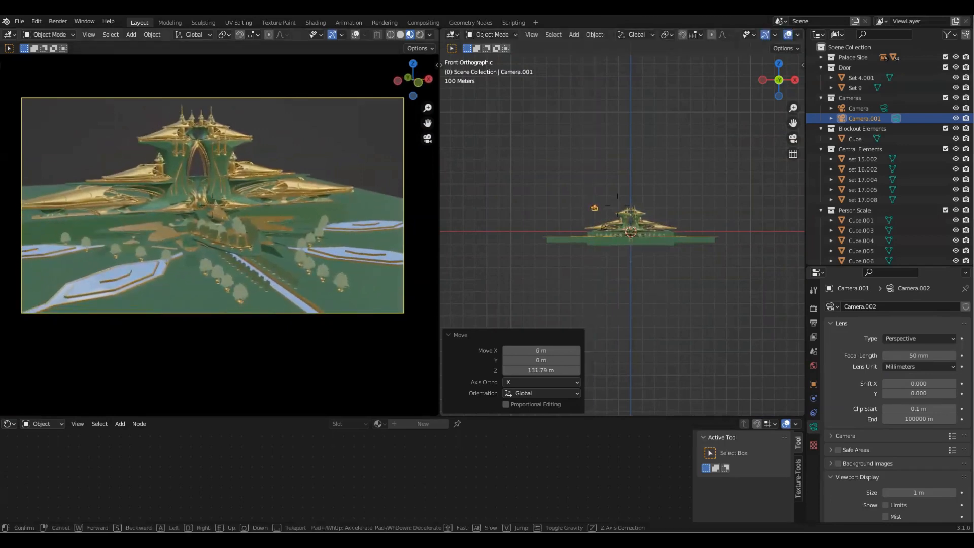
click(666, 270)
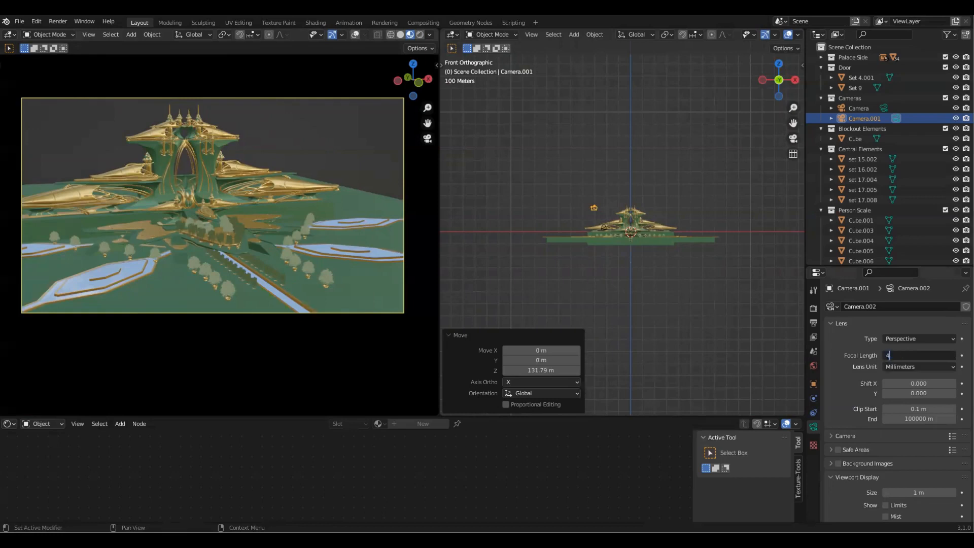
Step: Try a 48 mm focal length on the new camera, then set it to 45 mm
text(48)
key(Return)
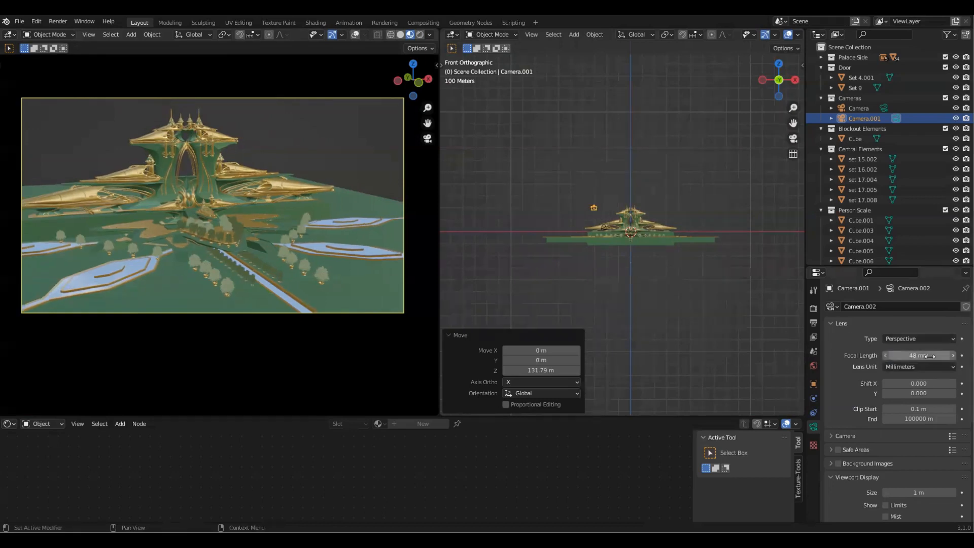
key(Return)
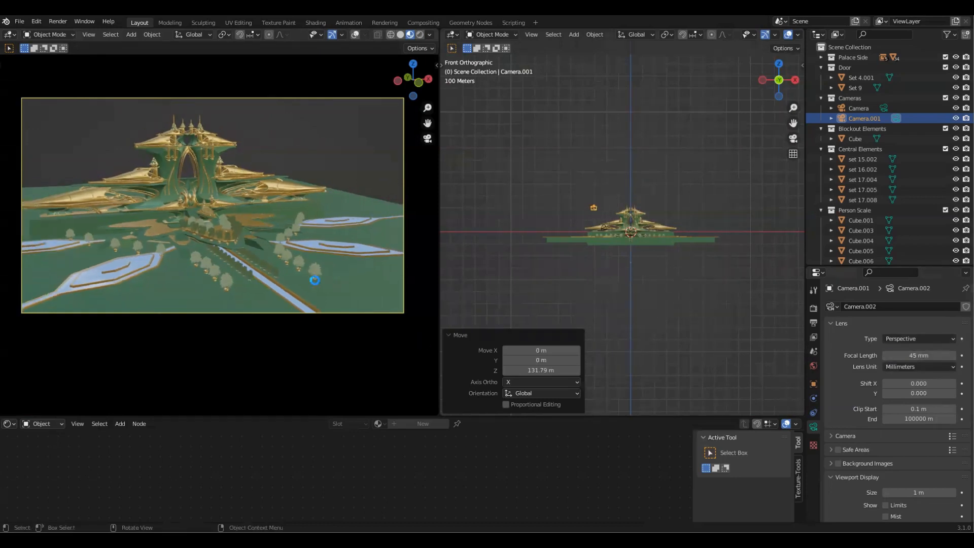
Step: Re-aim the new camera with walk navigation so the palace sits nearer the middle of the frame, and save the file
key(shift+grave)
key(shift+grave)
click(220, 231)
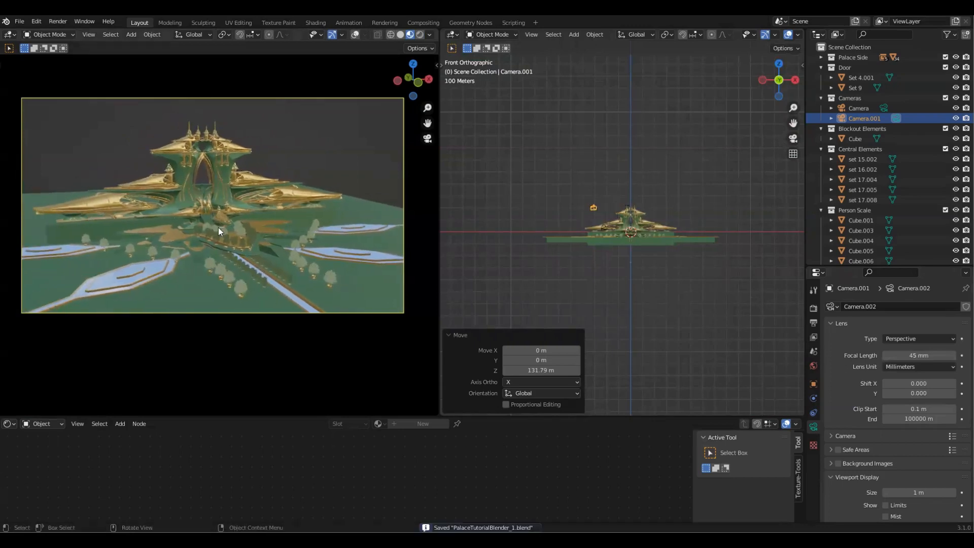
Step: Preview the new camera's framing in rendered shading in a widened viewport, and make the original camera active again
click(211, 141)
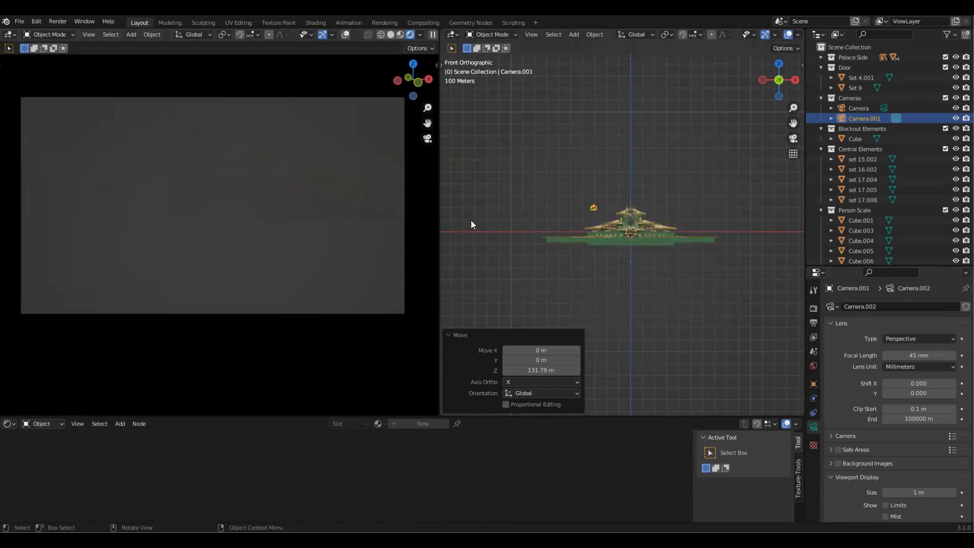
drag(438, 238, 560, 238)
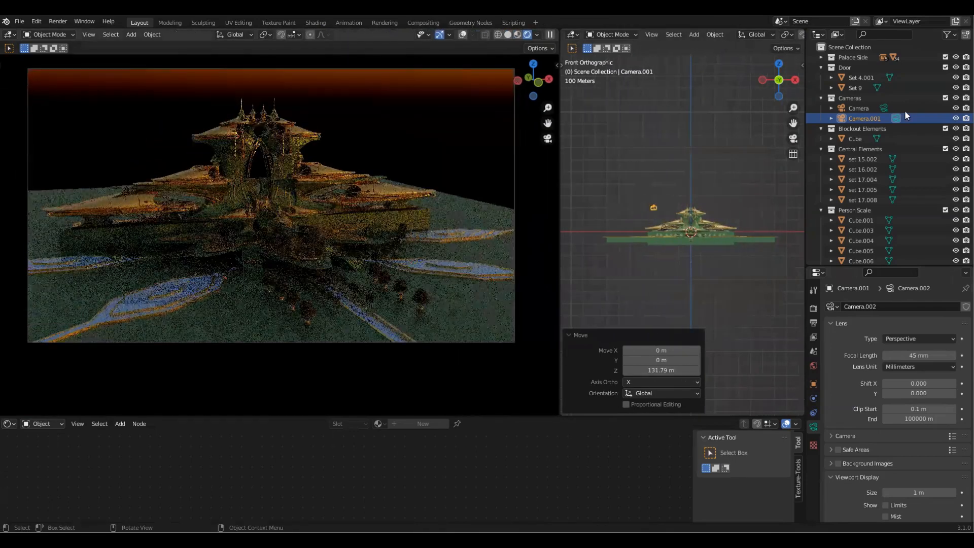
click(862, 109)
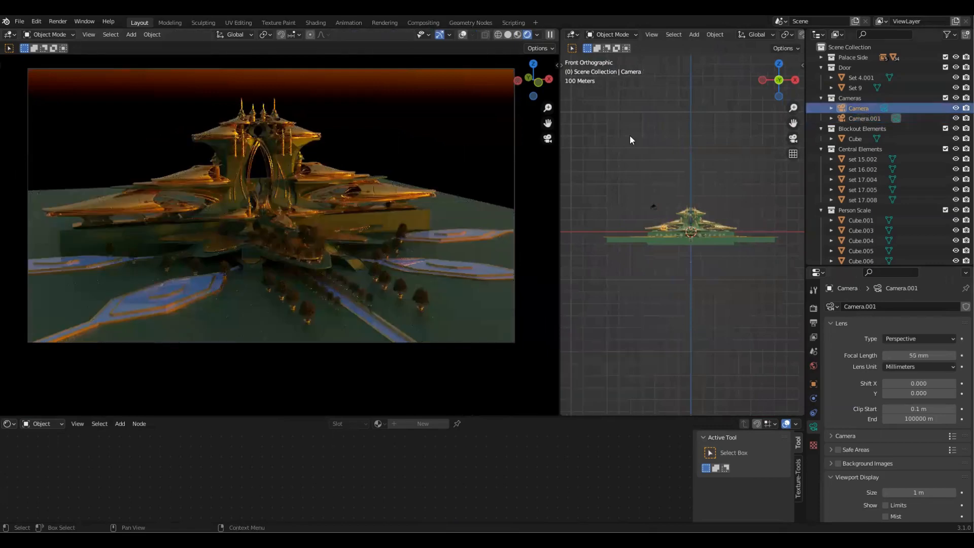
key(ctrl+KP_0)
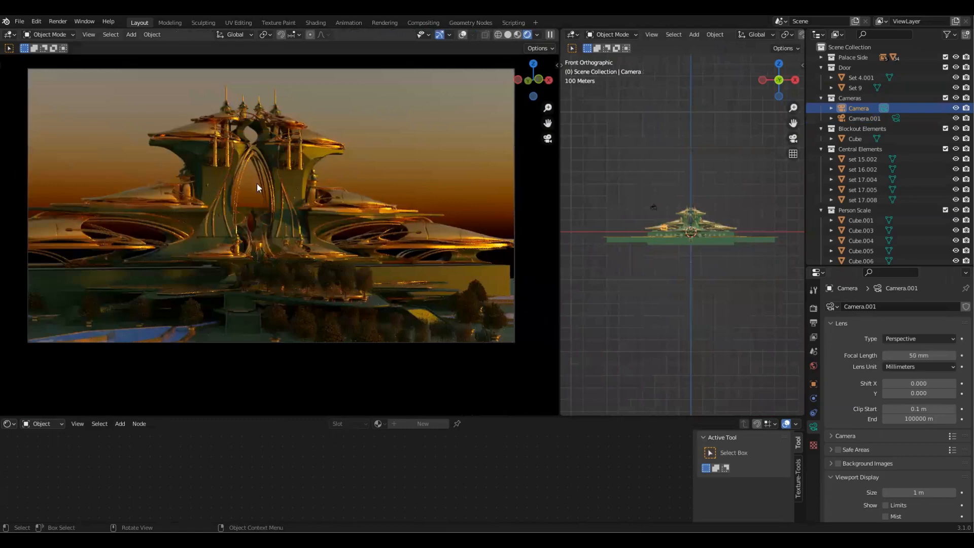
Step: Make Camera.001 the active scene camera, reposition the tree overlapping the lower side pool's edge, and save the file
click(867, 117)
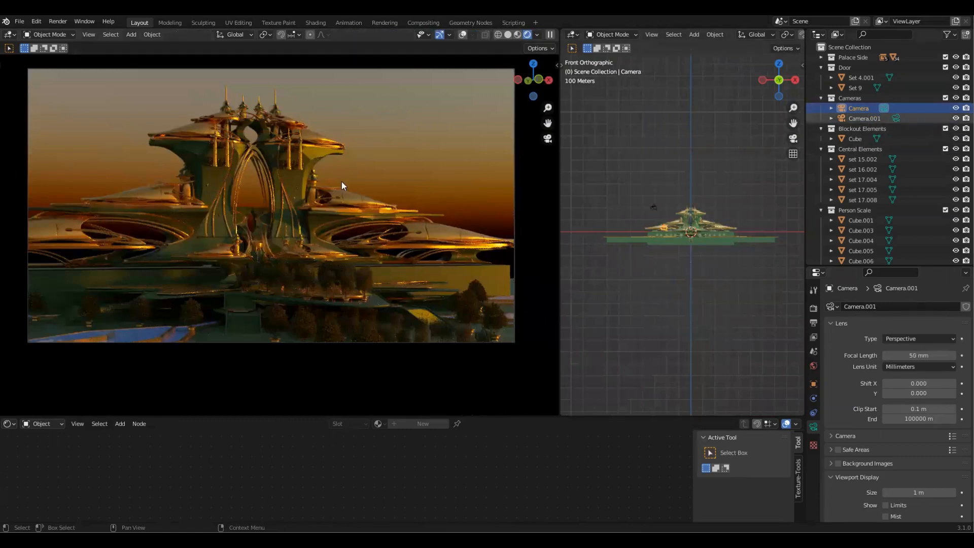
key(ctrl+KP_0)
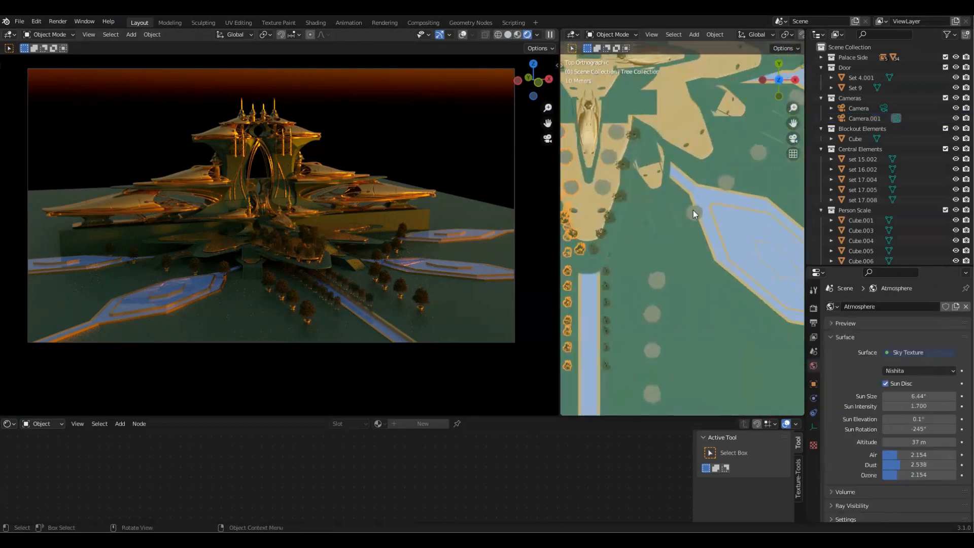
key(g)
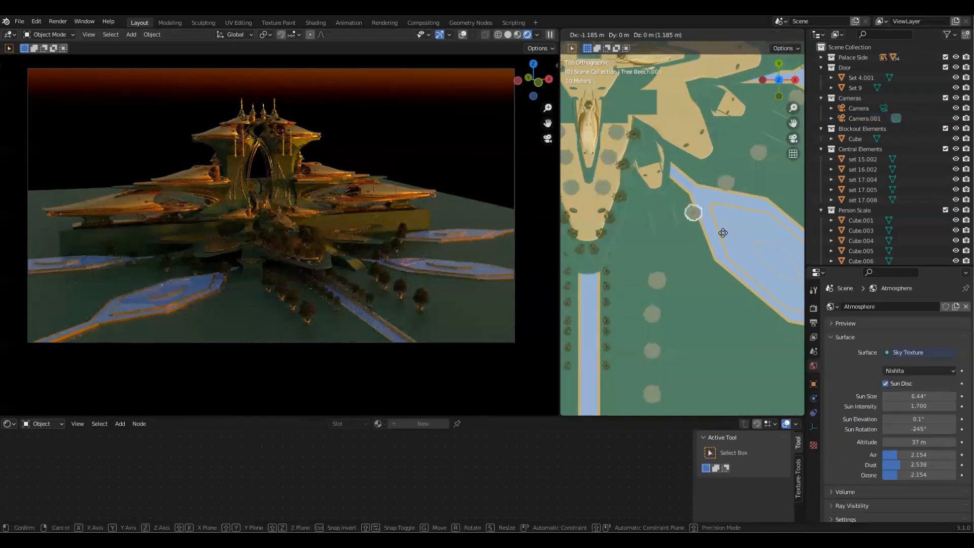
click(710, 281)
key(ctrl+s)
Step: Add three linked duplicates of the tree along Y near the side pools, and widen the modelling viewport
click(698, 246)
key(alt+d)
key(y)
click(724, 253)
key(alt+d)
key(y)
click(731, 276)
scroll(730, 276, down, 2)
key(alt+d)
key(y)
click(730, 275)
middle_drag(698, 172, 660, 167)
drag(559, 248, 462, 238)
scroll(656, 171, up, 4)
middle_drag(624, 299, 608, 261)
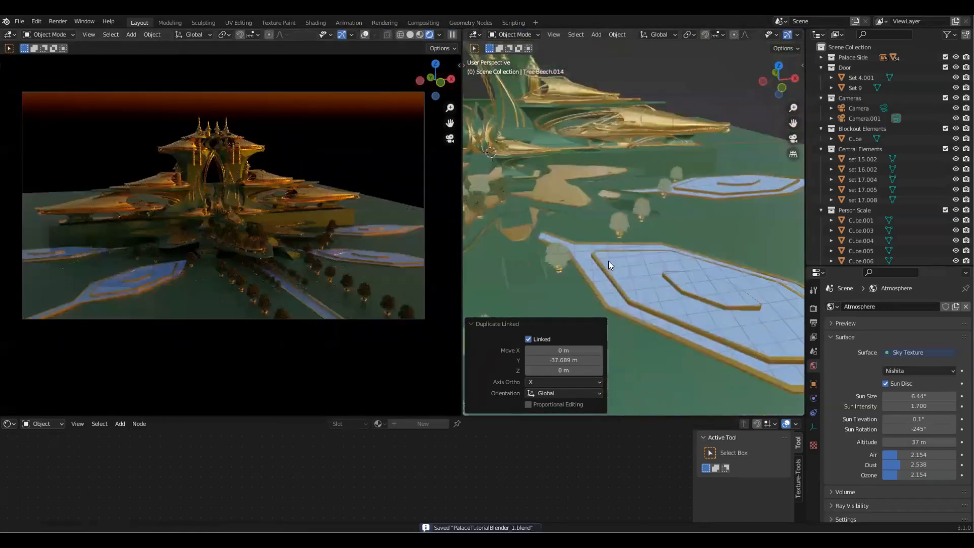
Step: Duplicate the lower pool's hexagonal water face and offset the copy about 73 m along its normal X axis
click(609, 261)
middle_drag(614, 214, 634, 251)
key(Tab)
scroll(635, 251, down, 1)
click(634, 251)
key(KP_7)
key(shift+d)
key(y)
key(x)
key(x)
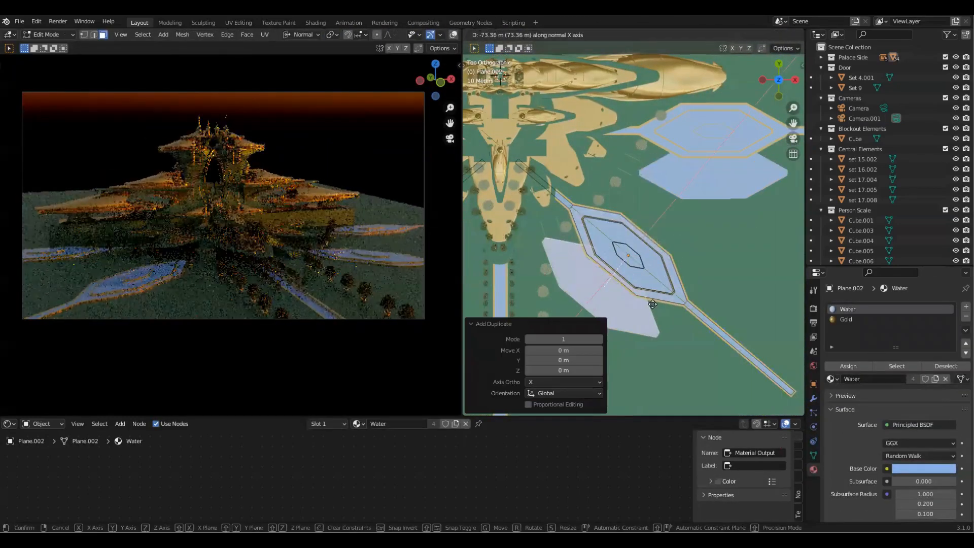
click(653, 304)
Step: Separate the duplicated hexagonal face from the pool into its own object
middle_drag(653, 305, 674, 323)
key(p)
click(659, 178)
Step: Select the separated hexagonal face in edit mode and move it along X back over the pool
key(KP_7)
scroll(608, 300, down, 4)
key(KP_7)
key(Tab)
click(597, 312)
key(Tab)
key(l)
key(KP_7)
key(g)
key(x)
click(739, 176)
Step: Scale the hexagonal face by about 1.227 and shift it along its normal X axis to center it around the pool
key(s)
click(764, 155)
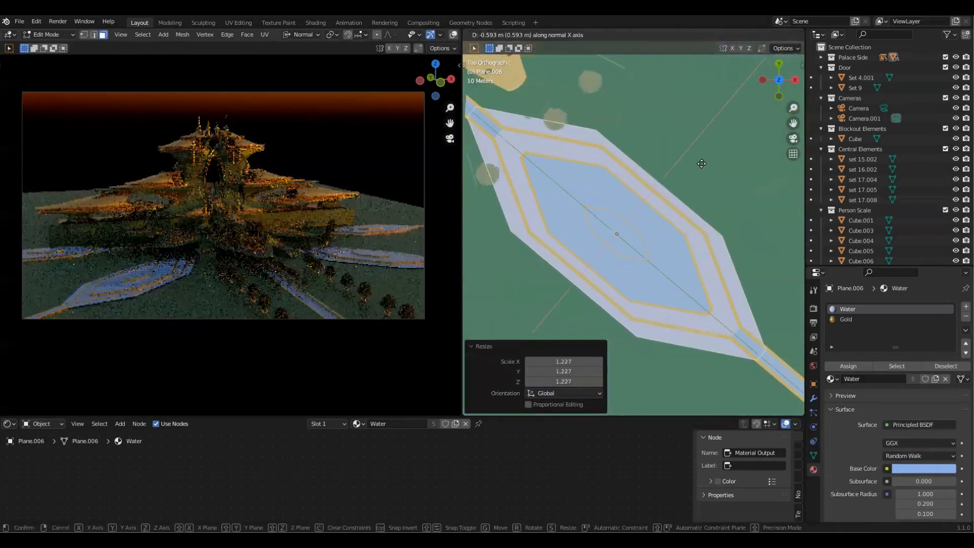
click(701, 163)
Step: Assign the Gold material to the enlarged hexagonal border face
middle_drag(701, 163, 703, 109)
click(846, 319)
click(848, 366)
Step: Switch the transform orientation to Global and adjust the border plane's height along Z around the pool
middle_drag(711, 239, 703, 192)
key(g)
key(z)
right_click(701, 196)
key(comma)
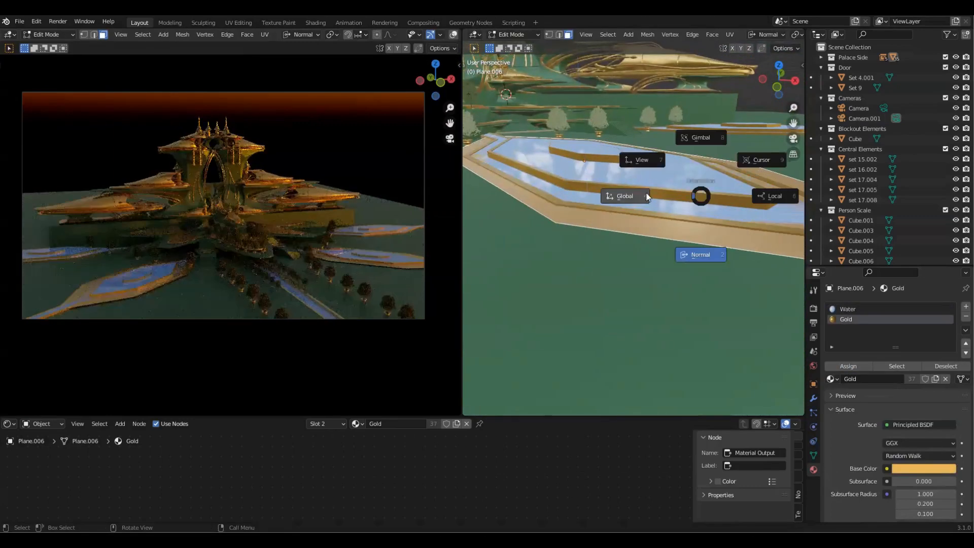
click(647, 197)
key(Tab)
key(g)
key(z)
click(643, 215)
Step: Add a Solidify modifier to the border plane and set its thickness to -0.19 m
click(813, 398)
click(846, 306)
click(751, 237)
key(KP_1)
middle_drag(667, 153, 675, 178)
drag(918, 351, 893, 351)
middle_drag(761, 214, 685, 269)
middle_drag(741, 238, 634, 254)
scroll(634, 254, up, 2)
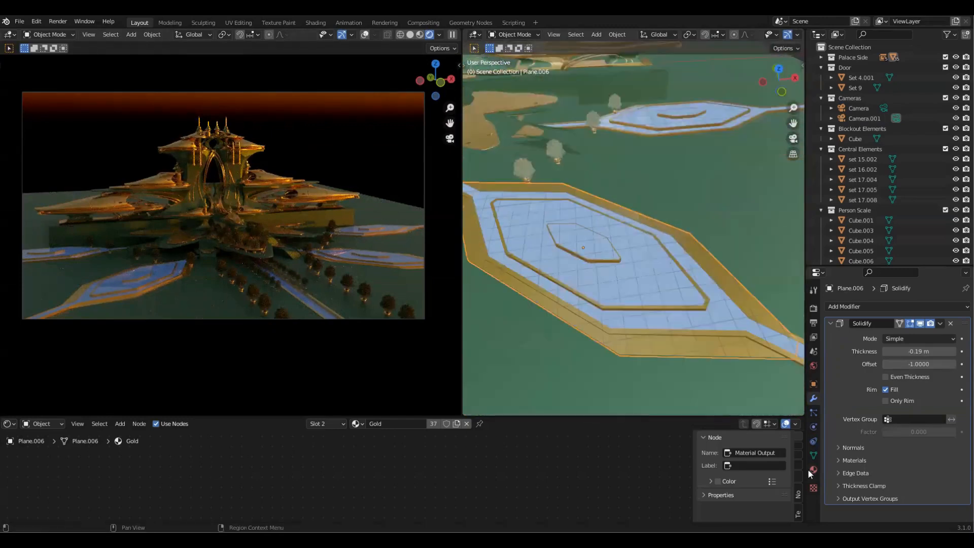
Step: Add a third material slot with a new material named Stone and assign it to the border face
click(813, 469)
click(965, 307)
click(912, 368)
click(888, 366)
text(Stone)
key(Return)
key(Tab)
click(850, 379)
key(Tab)
Step: Set the Stone material's base color to a muted, darker grey-beige
click(936, 456)
click(898, 354)
drag(942, 320, 942, 340)
key(Tab)
key(Tab)
middle_drag(659, 229, 655, 304)
middle_drag(284, 213, 295, 298)
scroll(295, 298, up, 5)
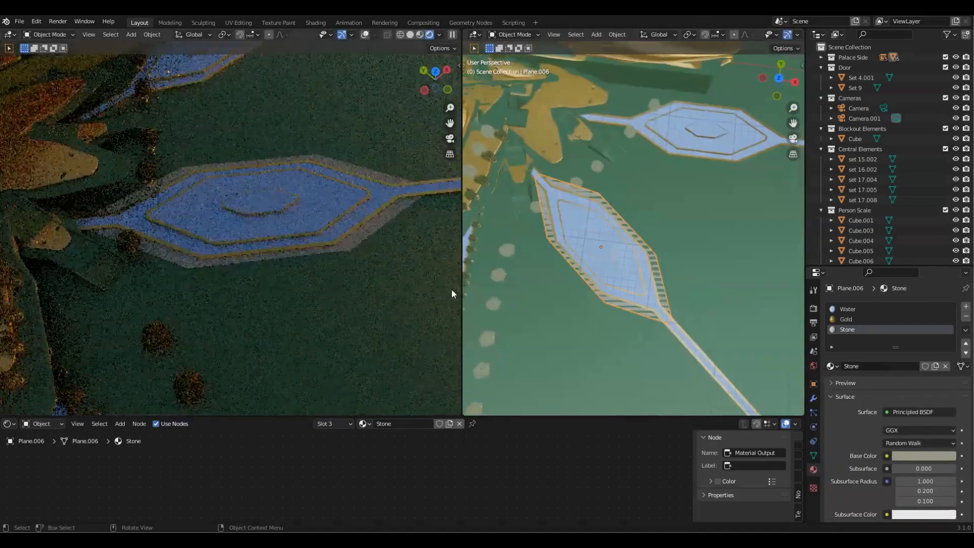
Step: Extrude the stone border's edge at the pool's outer tip along the full length of the outflow channel
middle_drag(680, 312, 677, 292)
key(Tab)
scroll(675, 290, up, 2)
key(2)
click(623, 290)
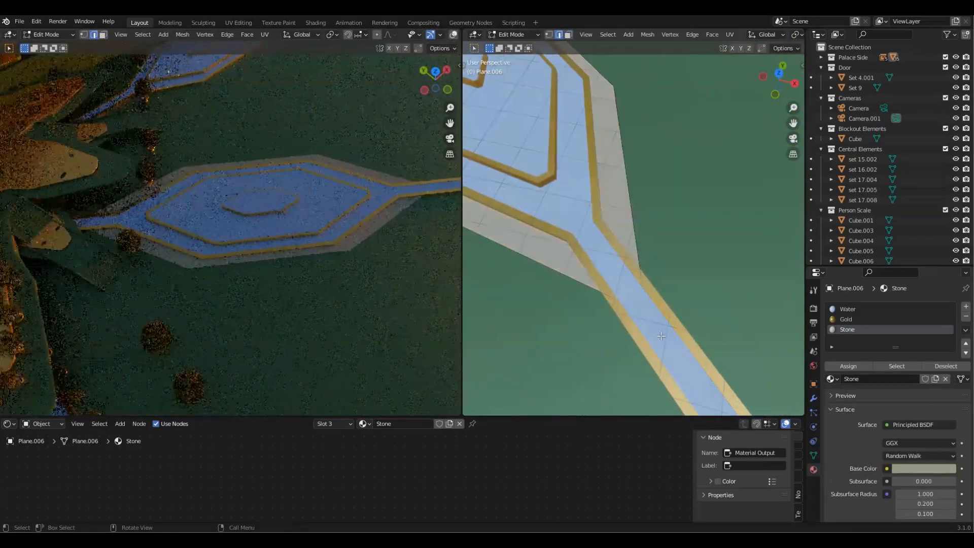
key(KP_7)
scroll(659, 289, down, 3)
key(e)
right_click(702, 285)
key(g)
key(z)
click(736, 329)
shift+middle_drag(740, 331, 681, 301)
key(Tab)
key(s)
right_click(707, 285)
key(Tab)
key(a)
key(s)
key(x)
right_click(640, 169)
Step: Widen the stone strip along the channel by a factor of 3.178 on its normal X axis
scroll(619, 270, up, 6)
scroll(584, 262, down, 3)
key(s)
key(x)
key(x)
click(775, 175)
scroll(642, 245, down, 4)
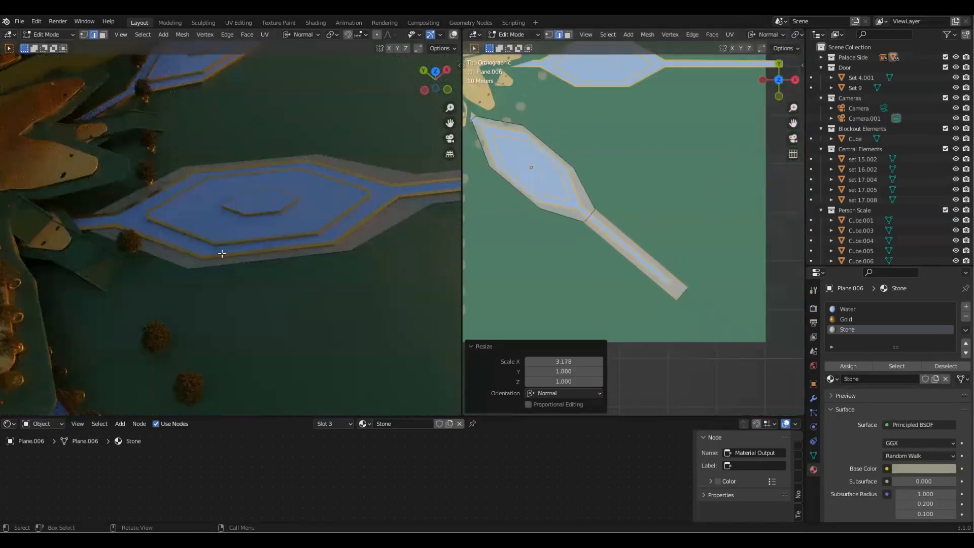
Step: Try to extrude a narrow edge of the stone border and adjust it along its normal X axis
scroll(634, 203, up, 4)
shift+middle_drag(598, 193, 634, 269)
click(630, 279)
key(e)
right_click(675, 286)
key(g)
key(x)
key(x)
right_click(660, 253)
scroll(635, 269, down, 3)
key(s)
key(x)
key(x)
key(Escape)
Step: Leave edit mode on the stone border, check the pools through the camera, and save the file
key(Tab)
key(KP_7)
scroll(618, 283, down, 4)
scroll(618, 284, down, 1)
key(KP_0)
key(ctrl+s)
Step: Add a plane, place it near the central channel, and scale it by 3.997
scroll(609, 223, up, 2)
mouse_move(583, 223)
middle_down()
mouse_move(552, 218)
mouse_move(588, 243)
mouse_move(580, 212)
middle_up()
key(KP_7)
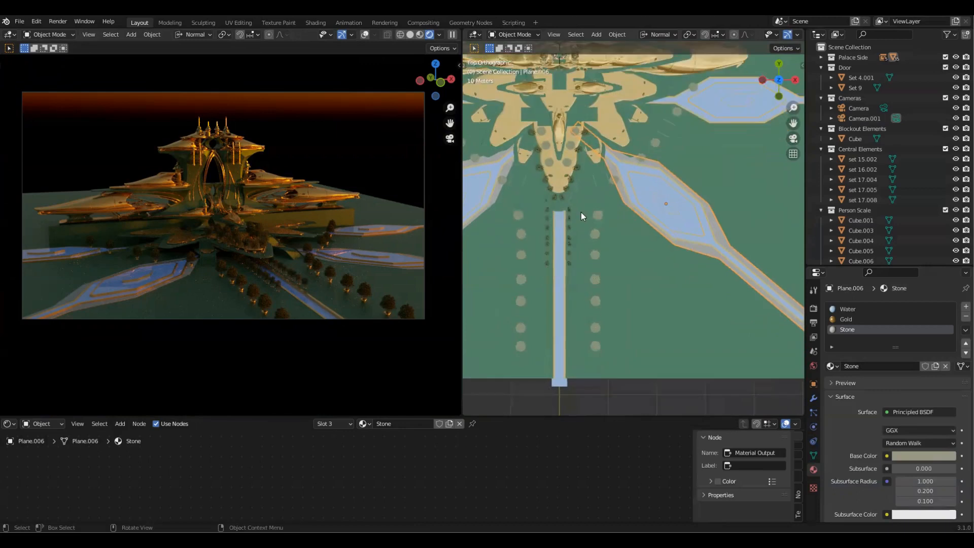
key(shift+a)
click(644, 203)
key(g)
key(y)
click(637, 386)
key(s)
click(561, 146)
Step: Lower the new plane along Z to ground level and move it into the mirrored palace-side collection
key(KP_1)
scroll(562, 146, up, 2)
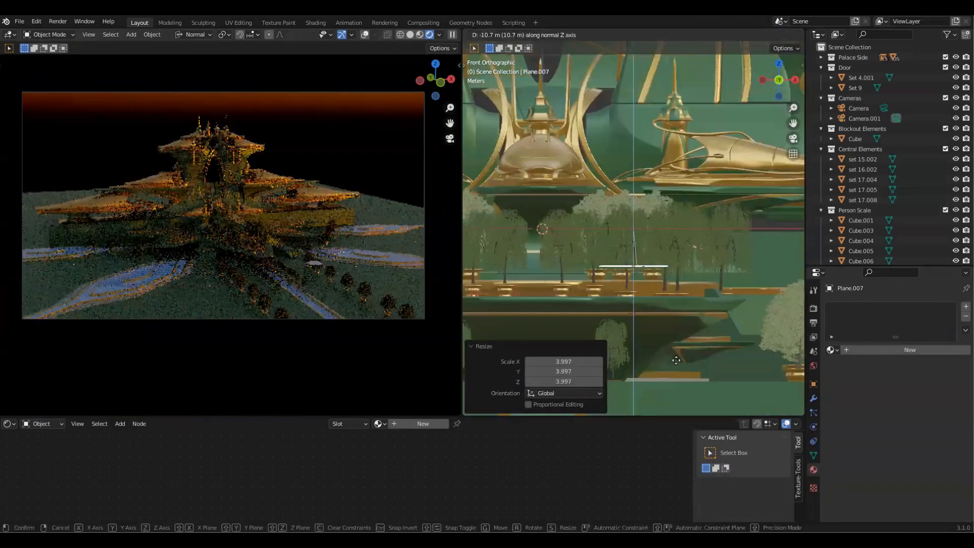
middle_drag(561, 146, 674, 241)
key(m)
click(673, 242)
Step: Stretch the plane by 13.716 along its normal Y axis into a long path beside the central channel
key(KP_7)
key(s)
key(y)
key(y)
click(665, 276)
middle_drag(665, 275, 634, 264)
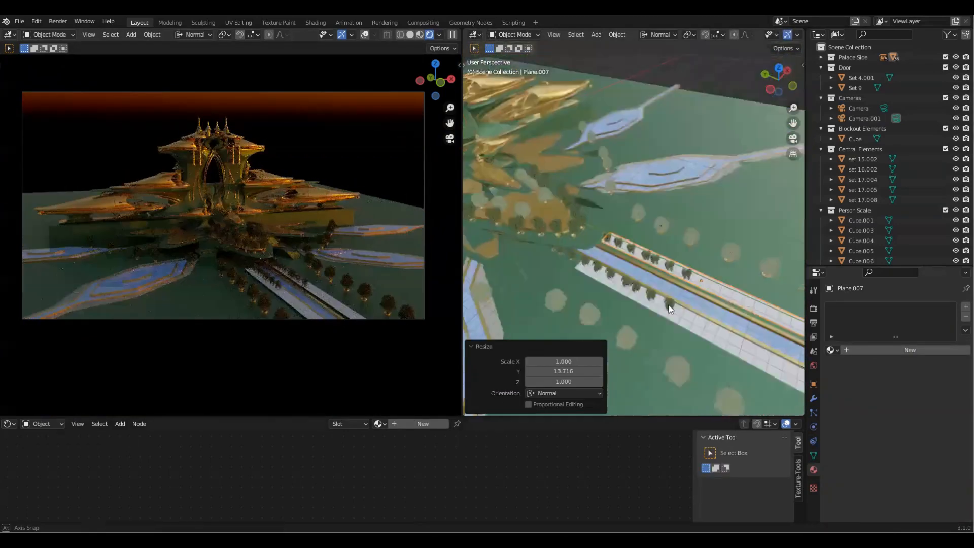
Step: Move the long path 23.531 m along its normal Y axis so it runs alongside the central channel
key(KP_7)
scroll(278, 224, up, 3)
middle_drag(278, 223, 304, 193)
key(g)
key(y)
click(629, 258)
middle_drag(629, 259, 583, 172)
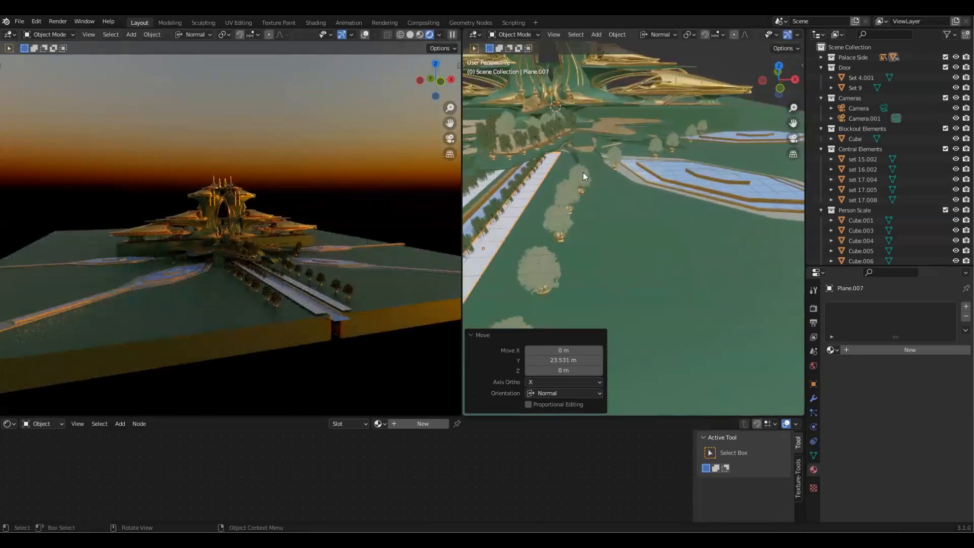
Step: Copy the pool border's Solidify modifier with -0.19 m thickness to the long channel path
shift+click(632, 189)
key(ctrl+l)
click(620, 254)
middle_drag(619, 254, 640, 284)
click(641, 283)
click(813, 398)
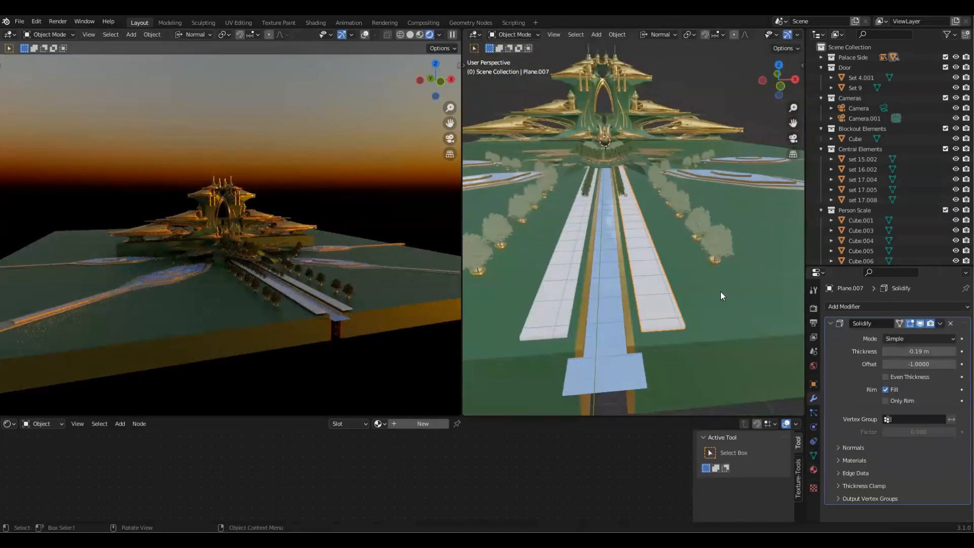
Step: Save the file and adjust the height of the long path along Z at ground level
key(ctrl+s)
key(KP_1)
key(g)
key(z)
click(625, 227)
Step: Make a linked duplicate of the channel path, offset 39.218 m in X, and rotate it crosswise toward the lower pool
key(KP_7)
middle_drag(626, 228, 634, 301)
key(KP_7)
key(r)
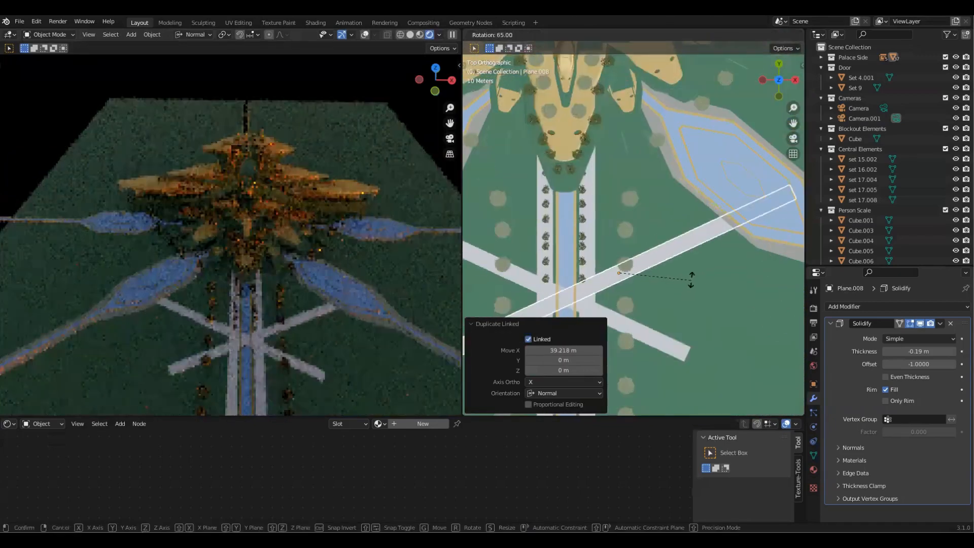
click(620, 154)
Step: Scale the cross path along its normal Y axis by 0.752 and again by about 1.3 to reach from the channel path to the pool
scroll(620, 154, up, 4)
key(s)
key(y)
click(656, 210)
key(s)
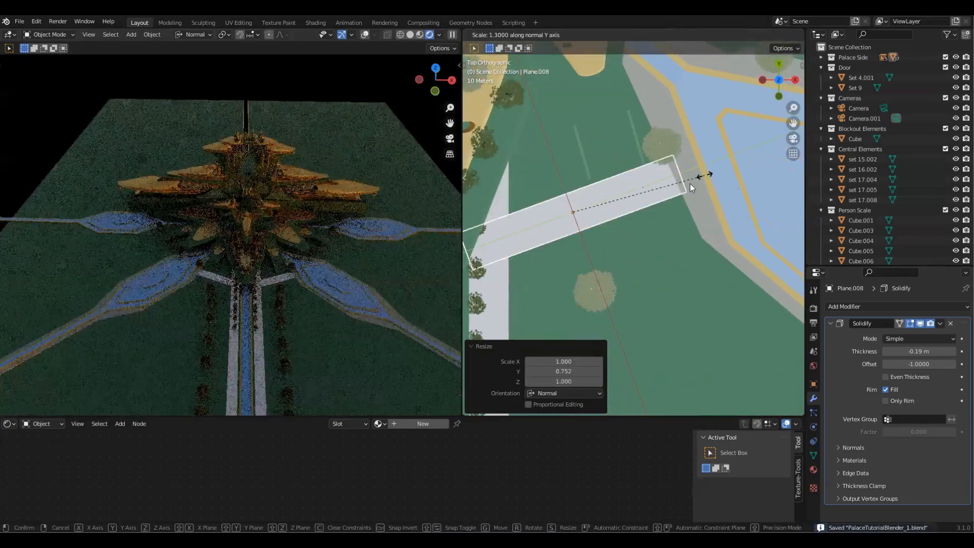
click(690, 184)
Step: Link the nearby pool's materials to the path planes, keeping only Stone
scroll(616, 284, down, 2)
shift+click(694, 175)
key(ctrl+l)
click(689, 214)
scroll(689, 215, up, 3)
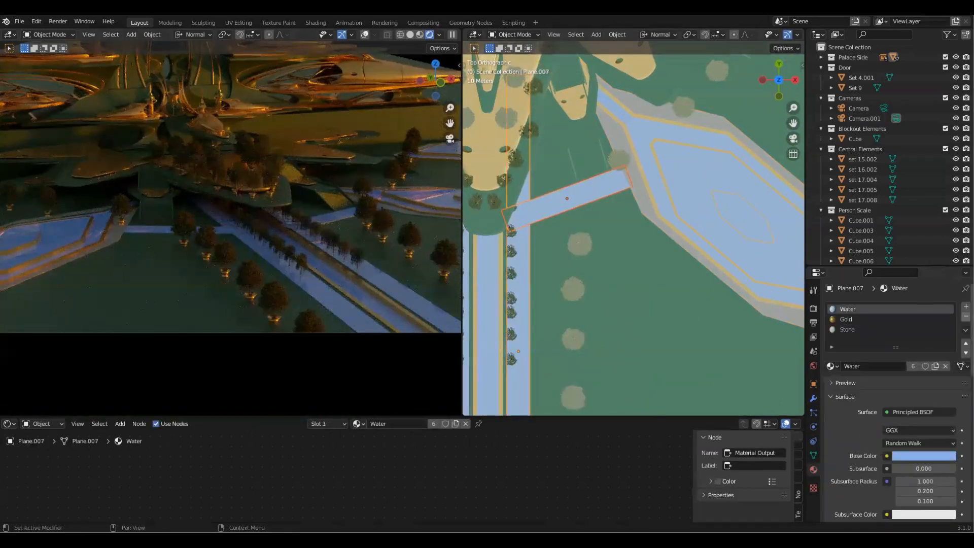
scroll(634, 232, down, 3)
key(Home)
Step: Make a linked duplicate of the stone cross path and rotate it by about -40° between the two side pools
key(shift+d)
right_click(648, 214)
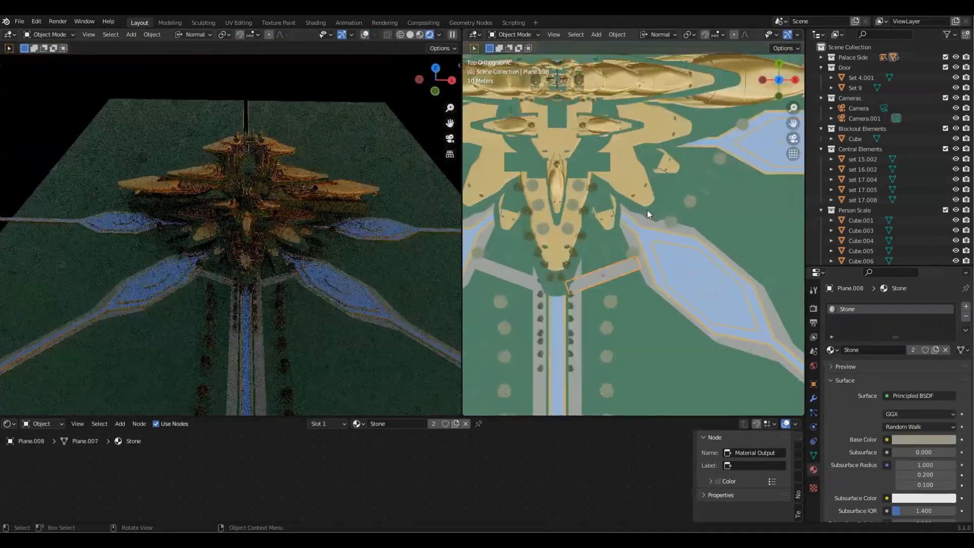
key(alt+d)
right_click(636, 213)
key(r)
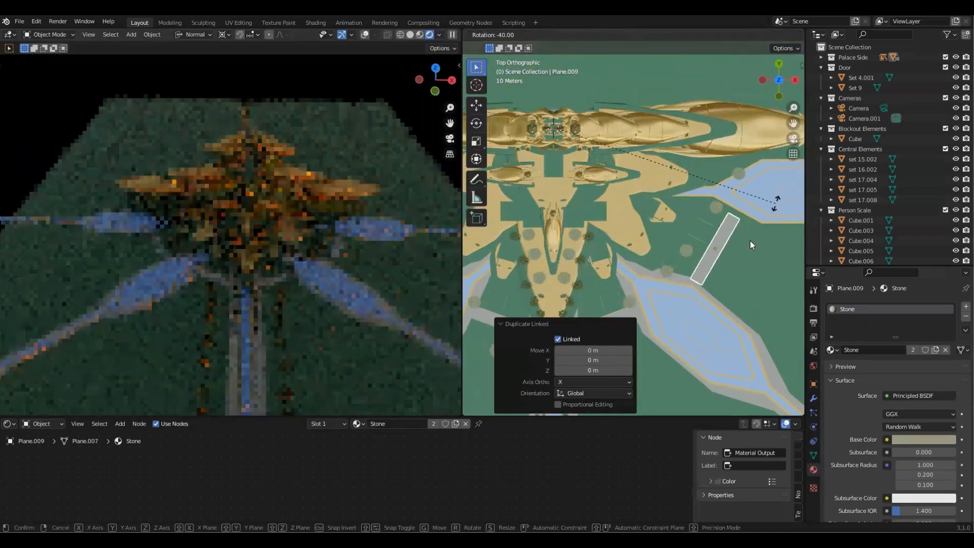
click(750, 240)
Step: Lengthen the path copy along its normal Y axis by a factor of 1.145
key(s)
key(y)
key(y)
click(731, 213)
scroll(725, 208, down, 2)
middle_drag(702, 231, 741, 213)
Step: Undo the last three changes to the path copy and restore them
key(ctrl+z)
key(ctrl+z)
key(ctrl+z)
key(KP_7)
key(ctrl+shift+z)
key(ctrl+shift+z)
key(ctrl+shift+z)
Step: Scale the path copy by about 0.73 along its normal Y axis between the channel path and the pool, and check the camera view
key(s)
key(y)
key(y)
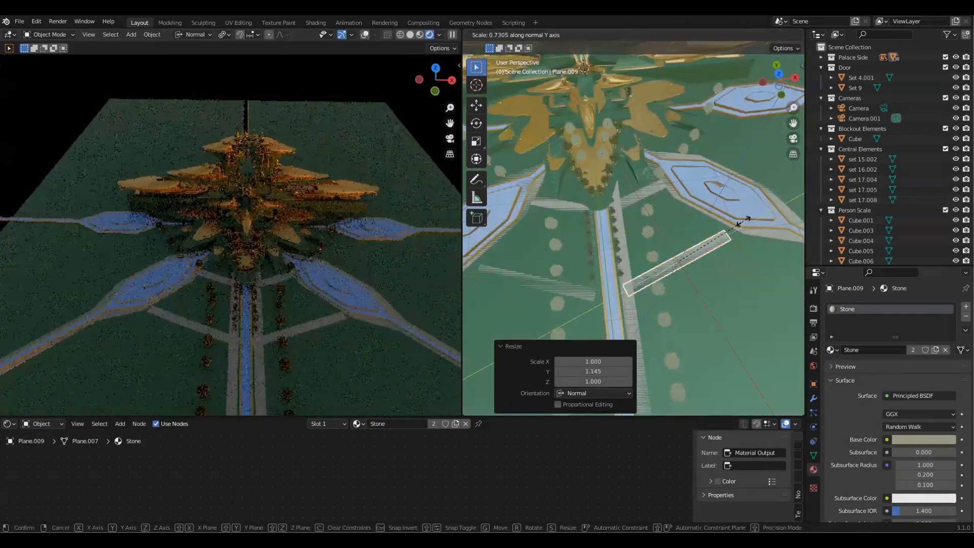
click(744, 221)
key(grave)
key(KP_7)
middle_drag(728, 337, 352, 200)
key(KP_0)
key(KP_7)
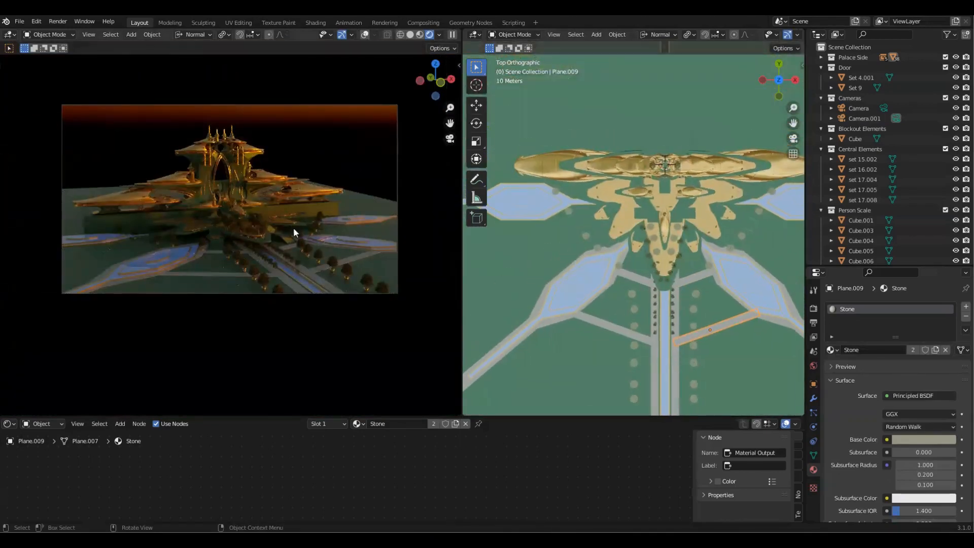
Step: Duplicate the connecting path and place the copy between the two side pools
scroll(613, 282, up, 3)
key(shift+d)
click(613, 283)
scroll(642, 272, up, 4)
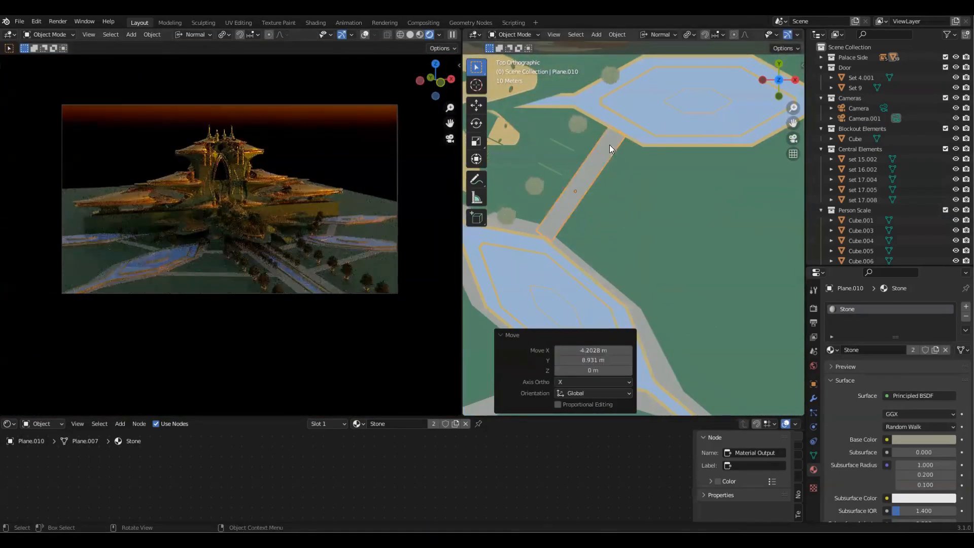
Step: Shift the path between the side pools by -5.1455 m along its normal X axis
key(g)
key(x)
key(x)
click(788, 264)
middle_drag(788, 264, 611, 175)
key(KP_7)
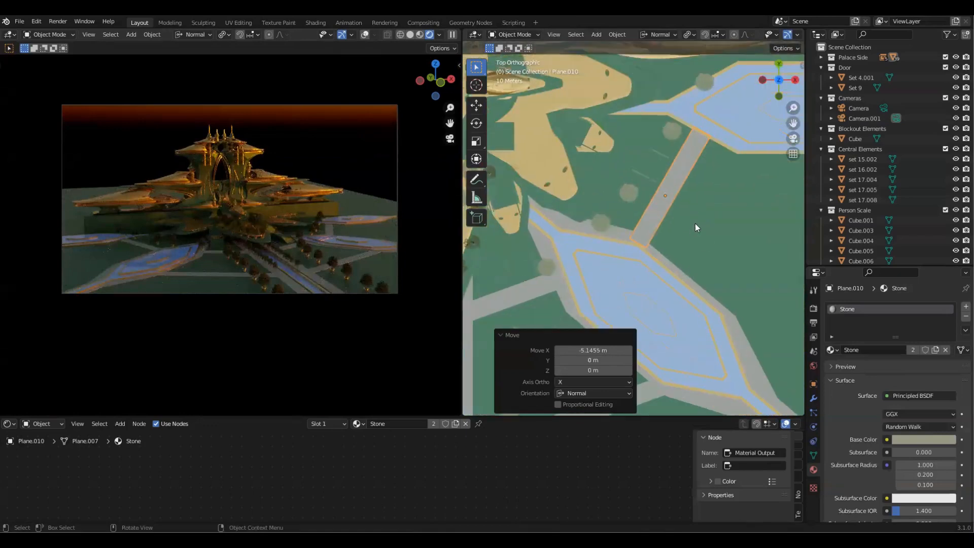
Step: Widen the path between the side pools, move it 17.012 m along its normal X axis, and save the file
click(714, 225)
key(g)
key(x)
key(x)
click(722, 225)
scroll(705, 217, down, 2)
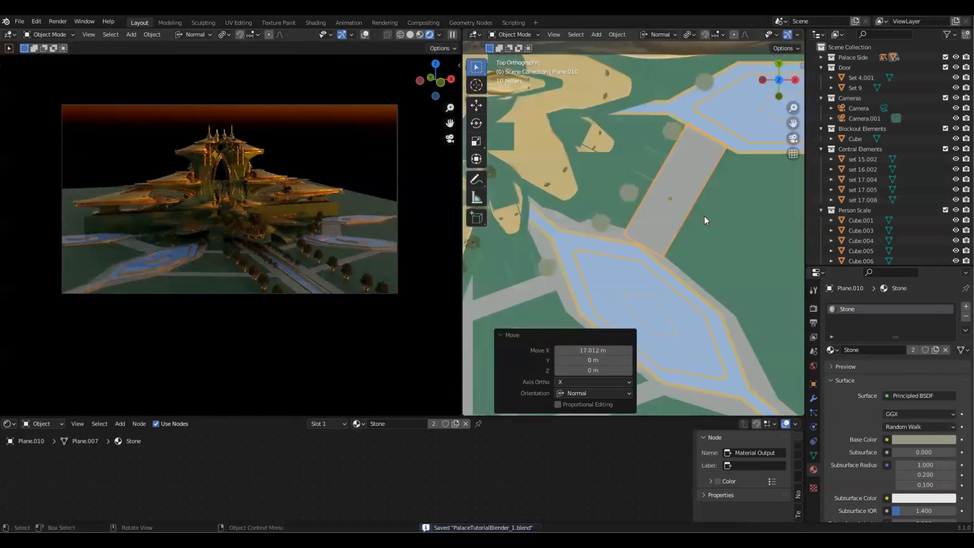
key(ctrl+s)
Step: Select the stairs leading down to the wide path between the side pools and locate their entry in the object list
middle_drag(679, 199, 696, 250)
click(695, 250)
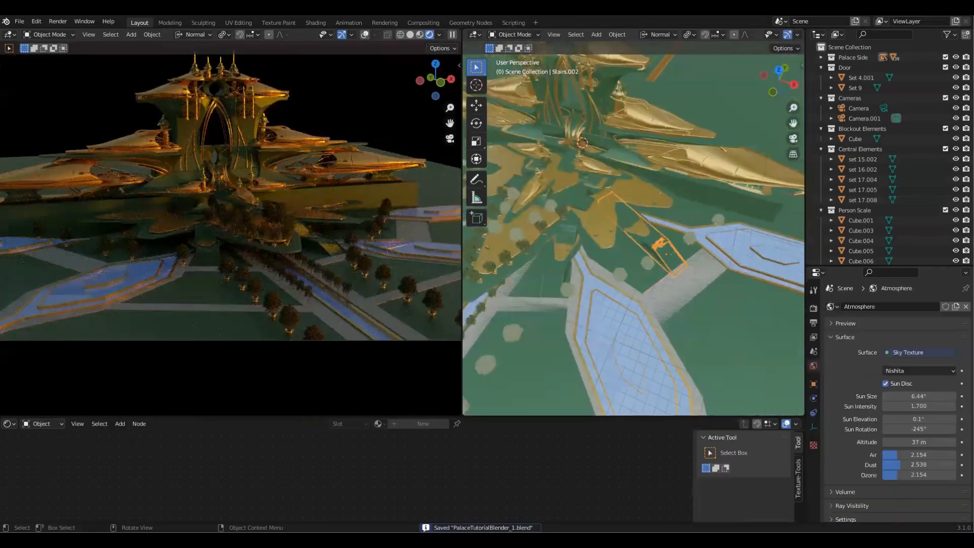
shift+click(685, 265)
key(ctrl+l)
click(685, 261)
scroll(893, 152, down, 5)
click(862, 198)
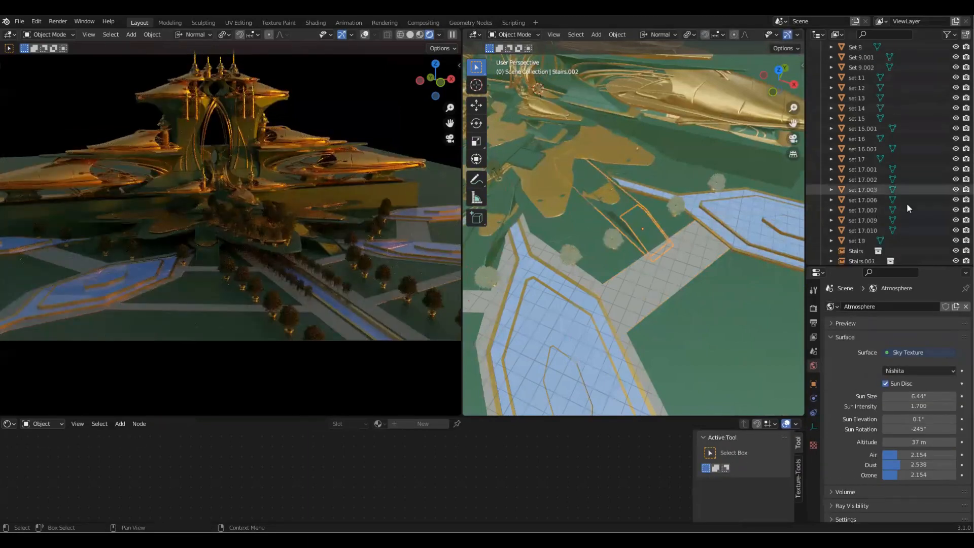
key(KP_Decimal)
Step: Link data between the picked element beside the side pools and its neighbour, and save the file
click(638, 266)
middle_drag(672, 249, 613, 170)
shift+click(599, 274)
key(ctrl+l)
click(599, 276)
key(ctrl+s)
Step: Inspect the grounds up close and link data between two more neighbouring elements near the side pools
click(450, 139)
scroll(613, 170, up, 3)
click(694, 278)
shift+click(675, 254)
key(ctrl+l)
click(675, 255)
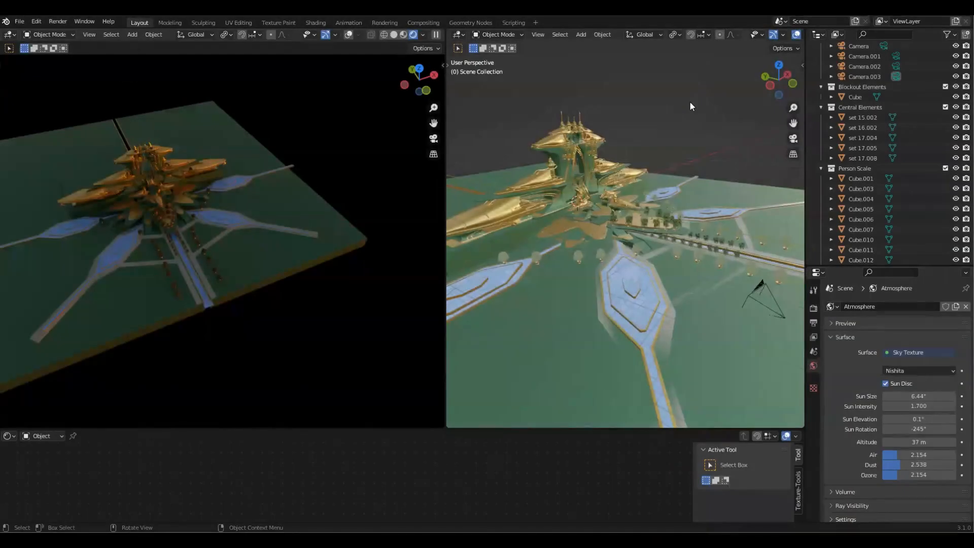
Step: Examine the palace and its grounds from several angles, highlighting the mirrored Palace Side instance
middle_drag(658, 165, 674, 300)
shift+middle_drag(628, 157, 594, 328)
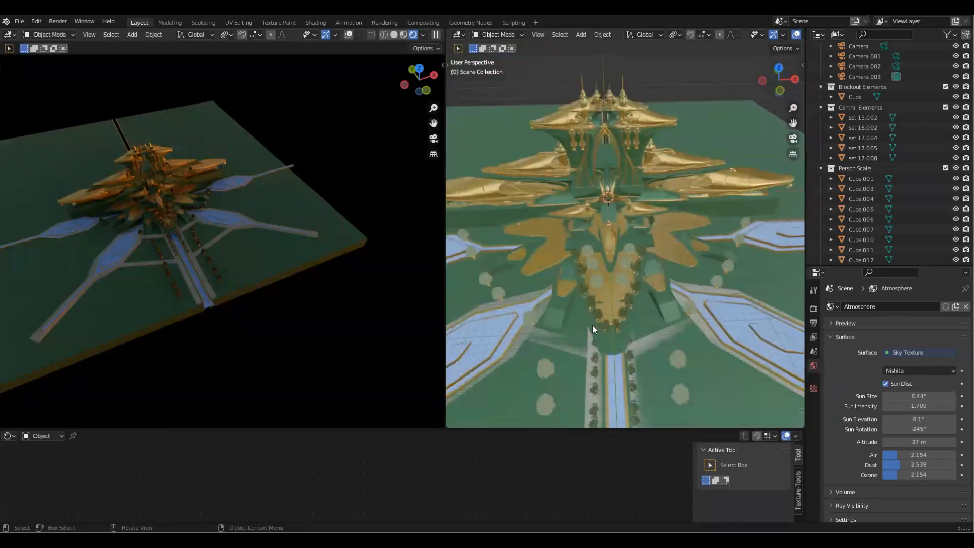
middle_drag(553, 294, 645, 201)
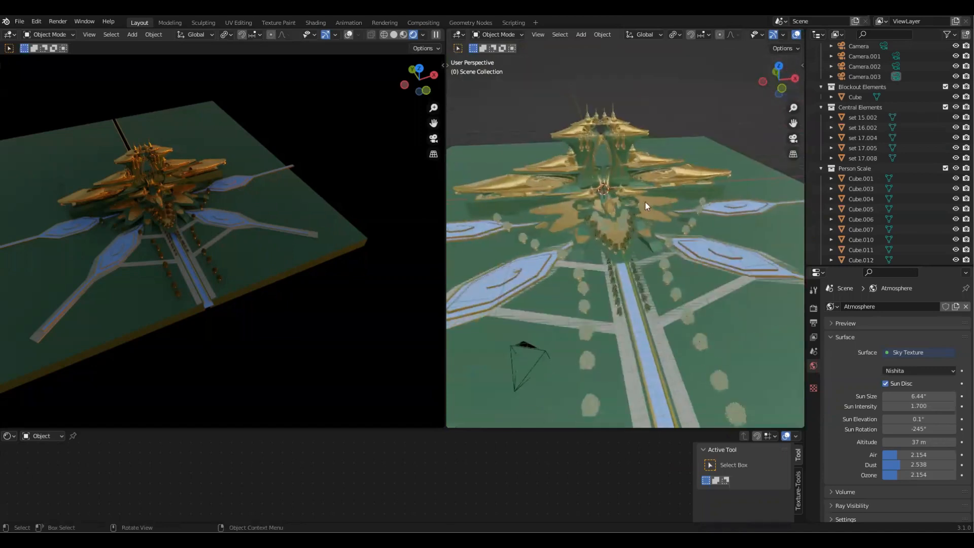
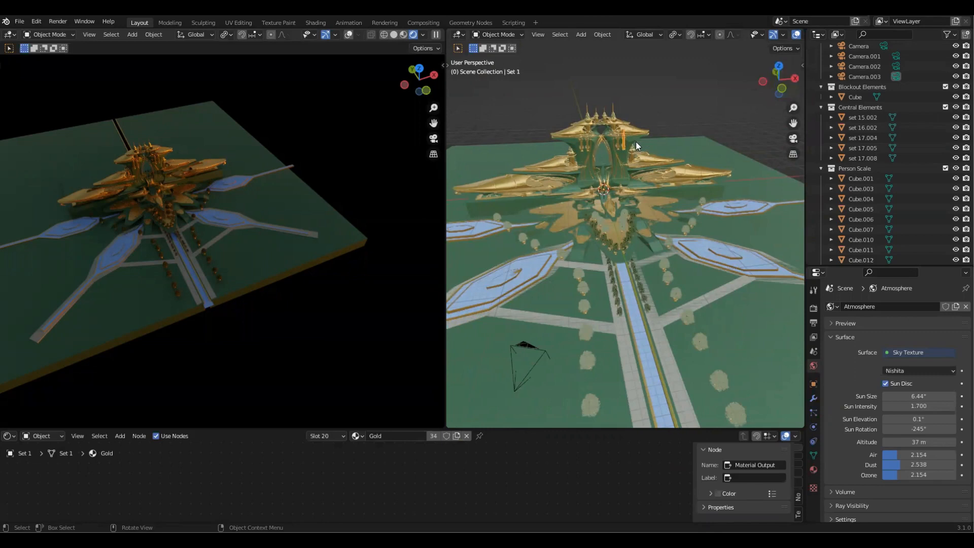
click(583, 129)
shift+middle_drag(589, 203, 638, 130)
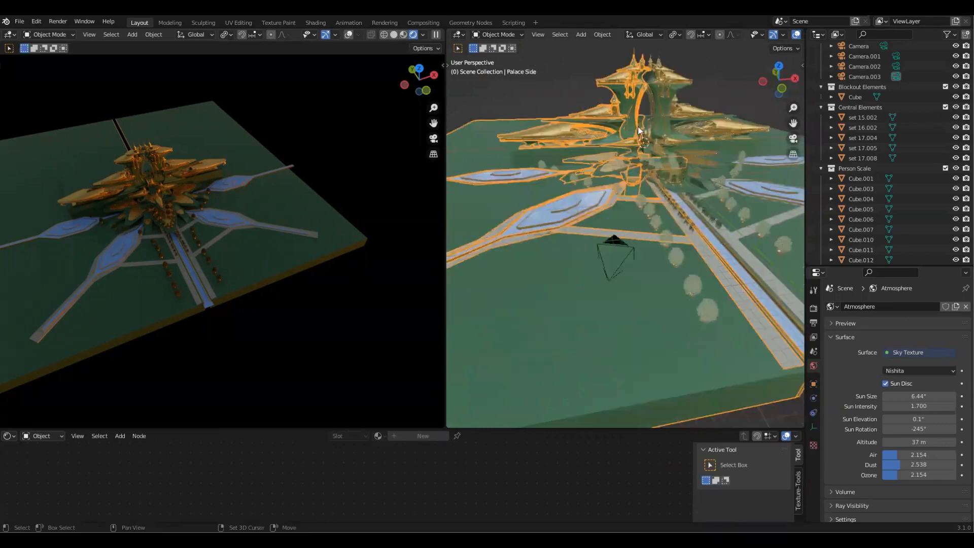
middle_drag(663, 209, 690, 207)
middle_drag(727, 261, 613, 269)
middle_drag(681, 257, 698, 215)
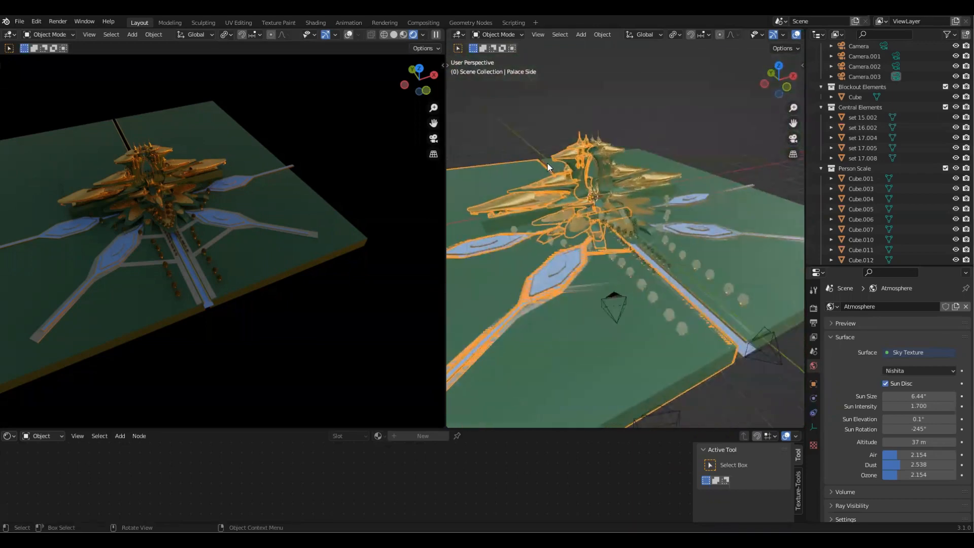
middle_drag(717, 258, 627, 217)
middle_drag(700, 274, 721, 272)
shift+middle_drag(614, 236, 611, 237)
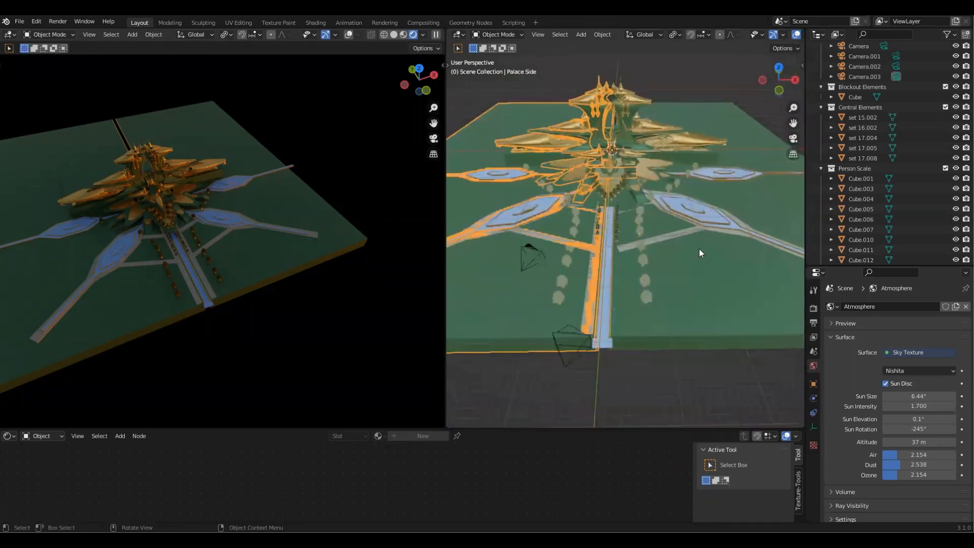
Step: Move the green ground slab out of the Palace Side collection into a new collection named Ground
click(710, 287)
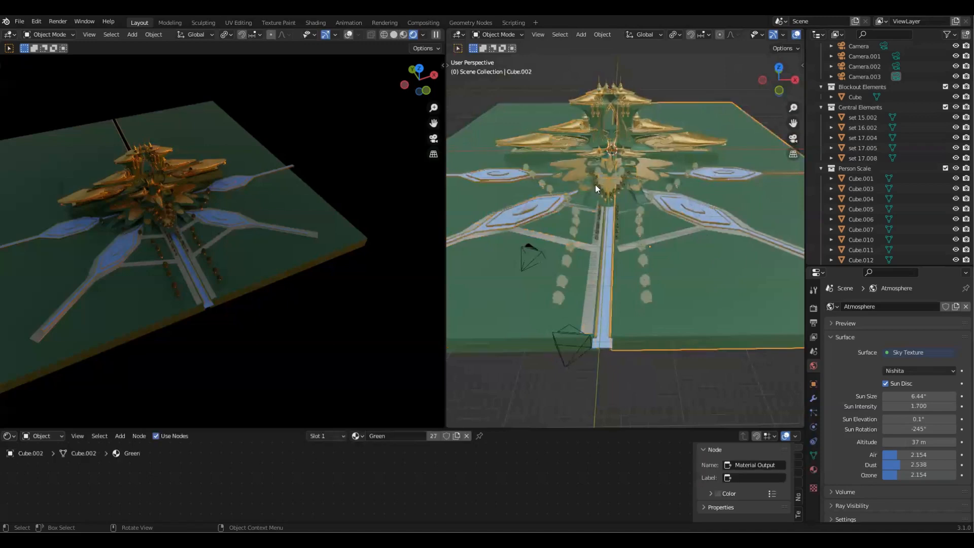
key(KP_Decimal)
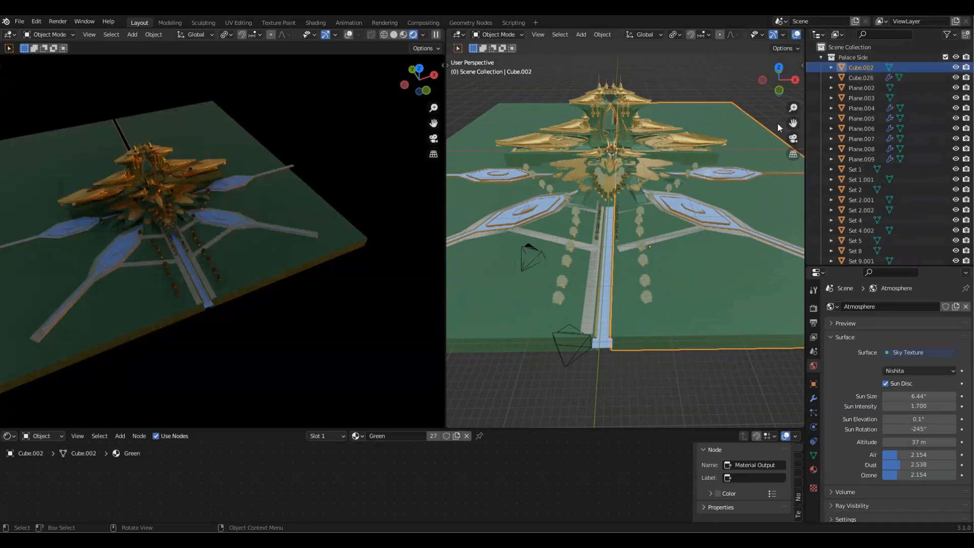
key(m)
click(738, 124)
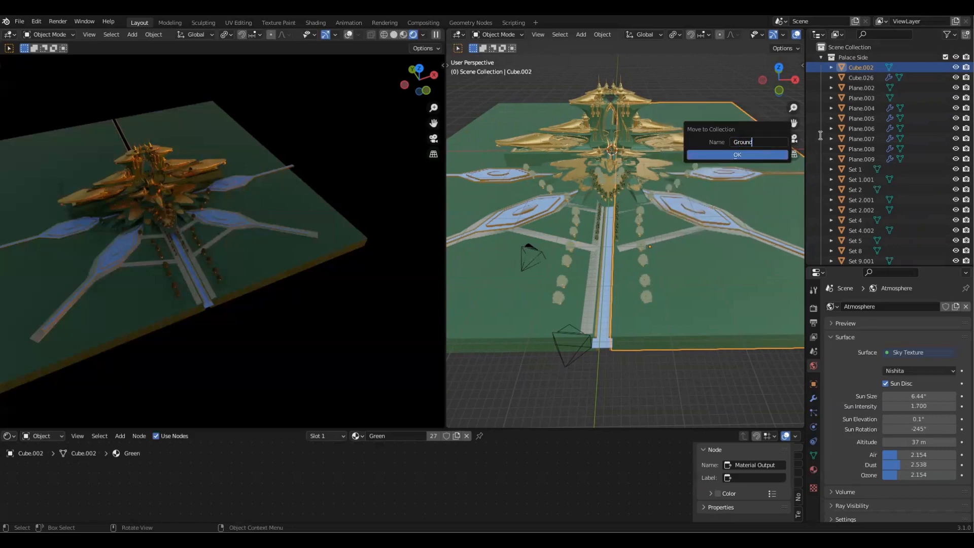
text(Ground)
key(Return)
Step: Deselect the ground slab and add an instance of the Ground collection to the scene
scroll(914, 217, down, 5)
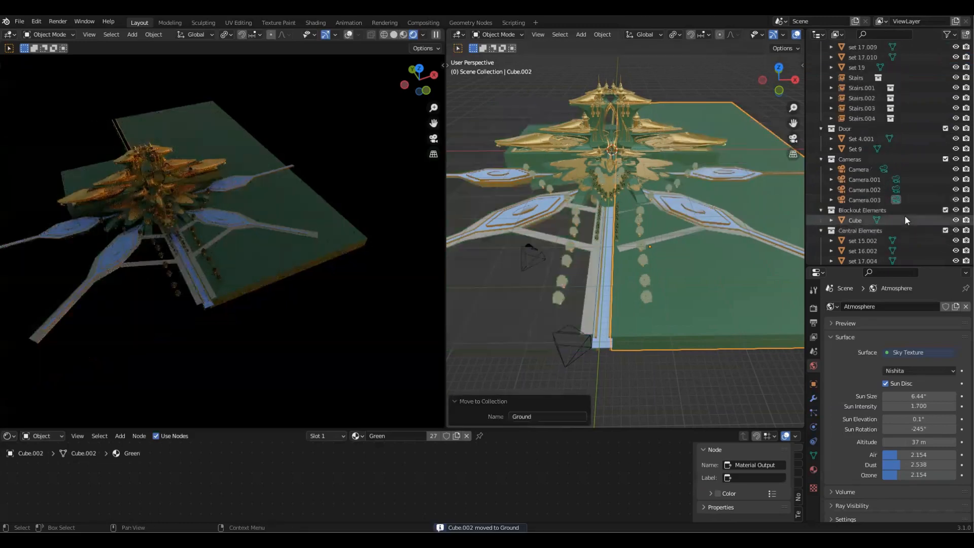
scroll(904, 226, down, 5)
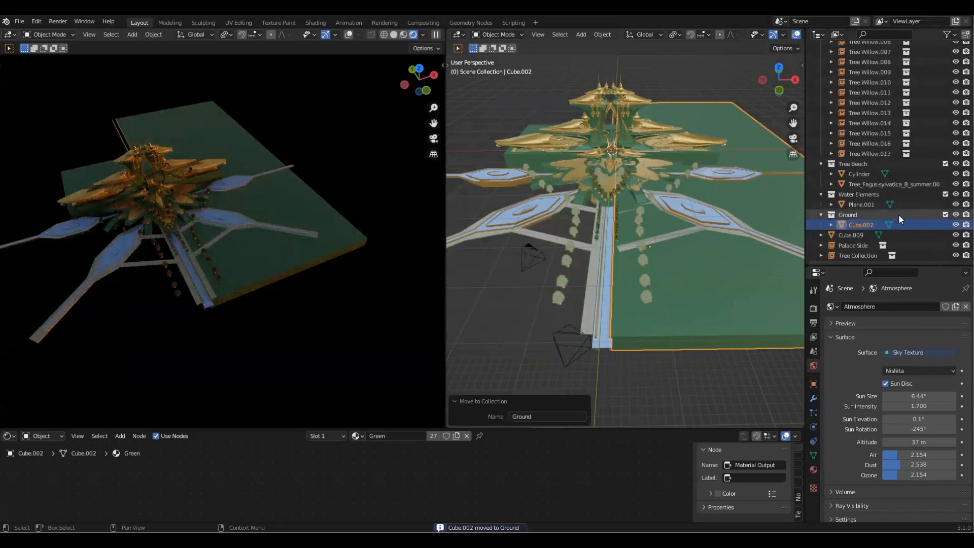
click(899, 214)
right_click(906, 215)
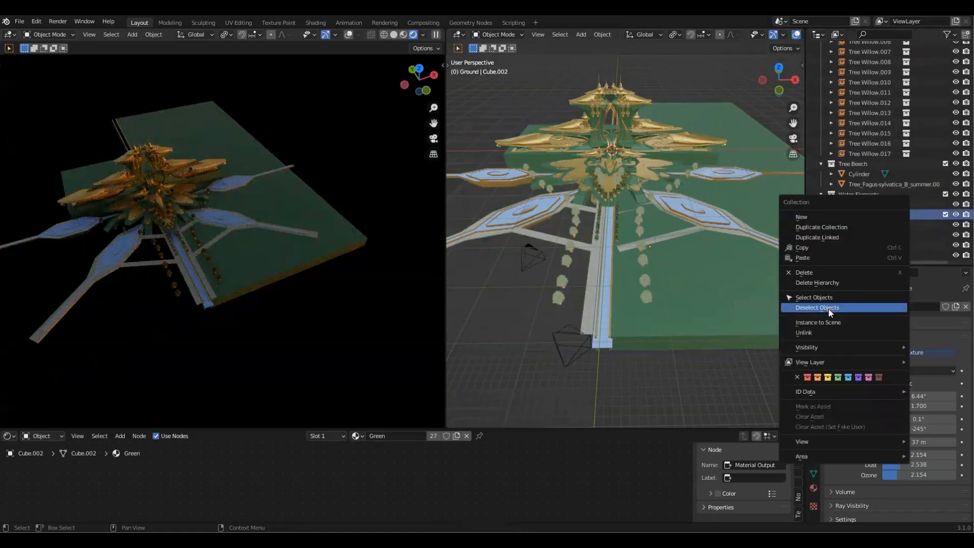
click(843, 307)
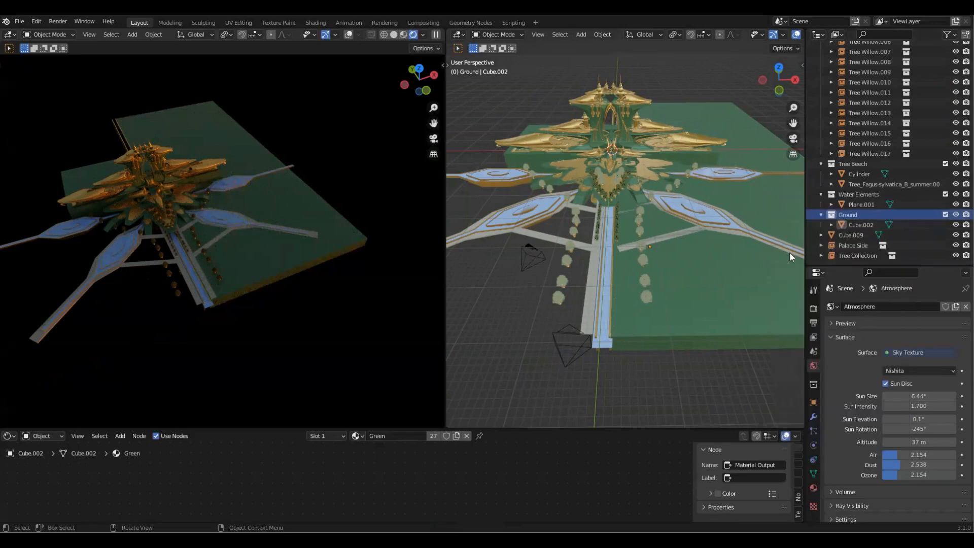
right_click(866, 213)
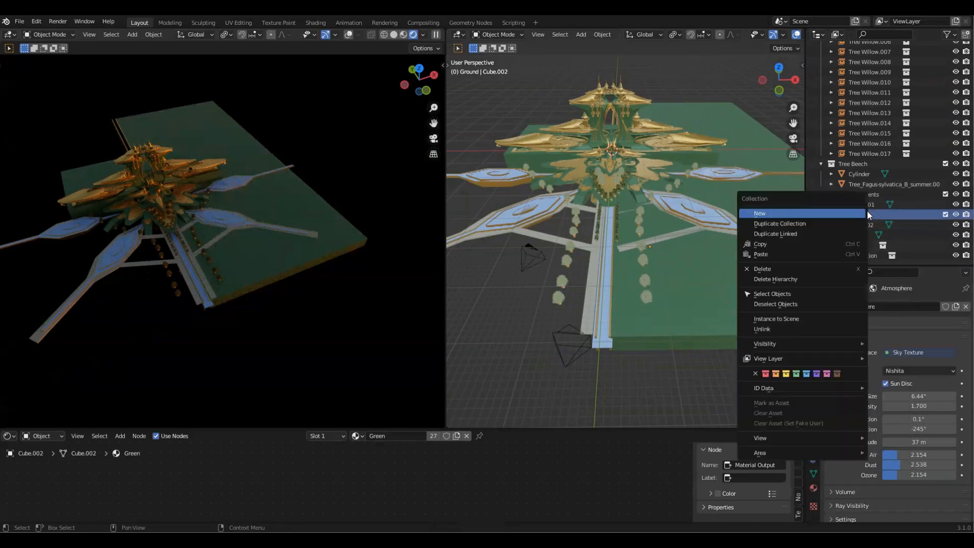
click(817, 318)
scroll(884, 230, down, 1)
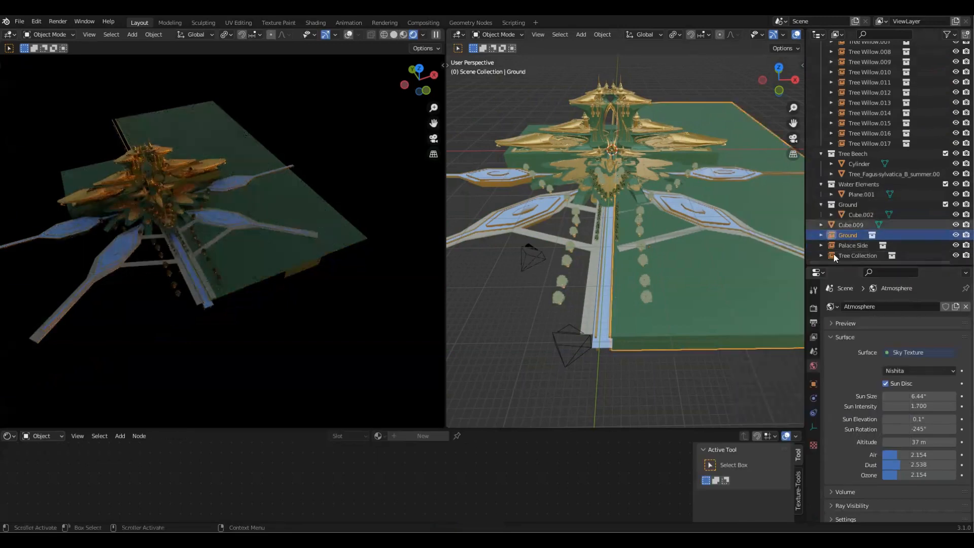
Step: Mirror the Ground instance across X by setting its X scale to -1
key(KP_7)
scroll(694, 221, down, 1)
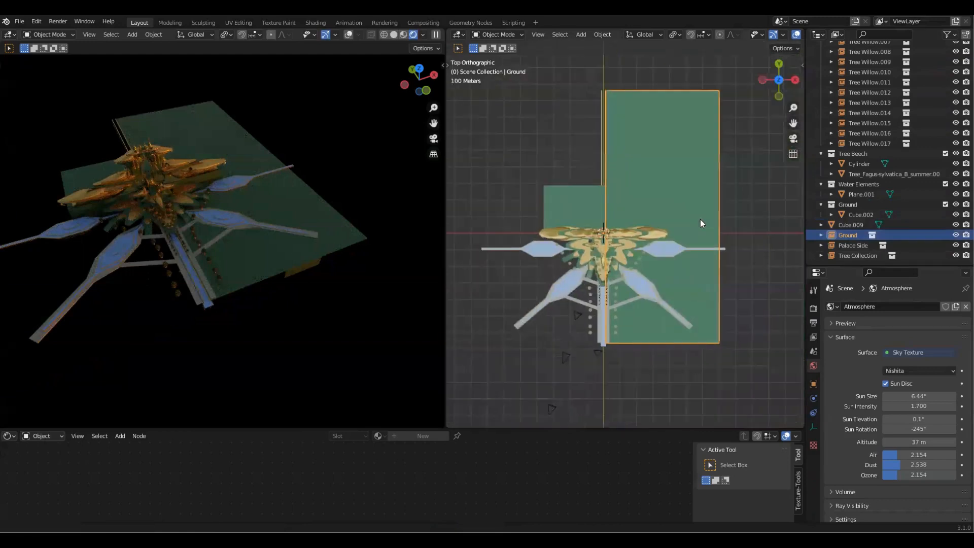
key(n)
click(799, 68)
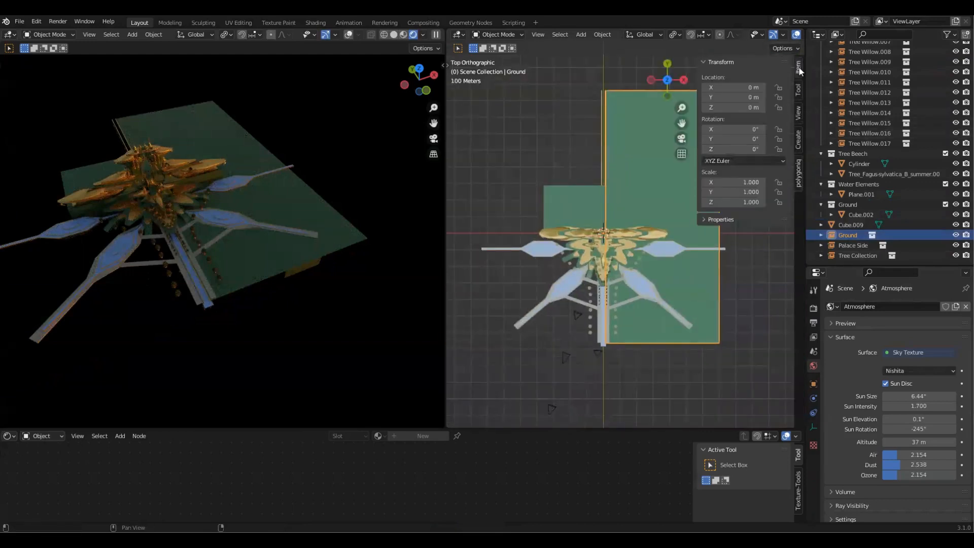
click(745, 178)
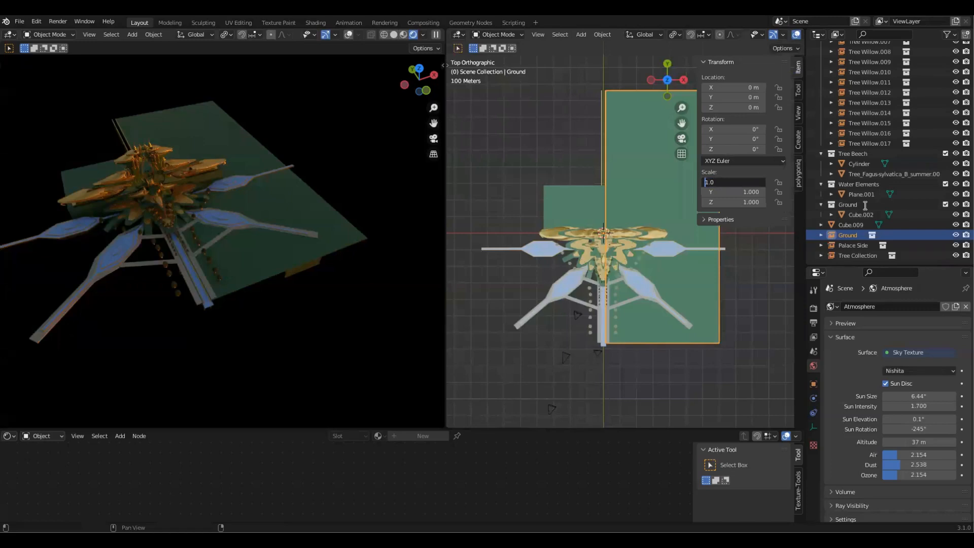
Step: Select the mirrored Palace Side instance and duplicate it in place
middle_drag(718, 215, 580, 160)
click(580, 161)
middle_drag(561, 244, 598, 204)
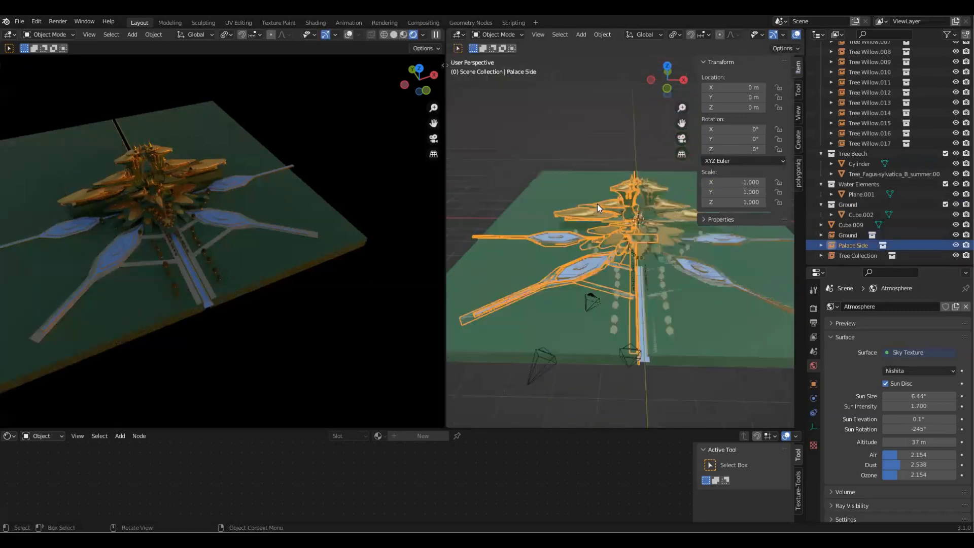
key(g)
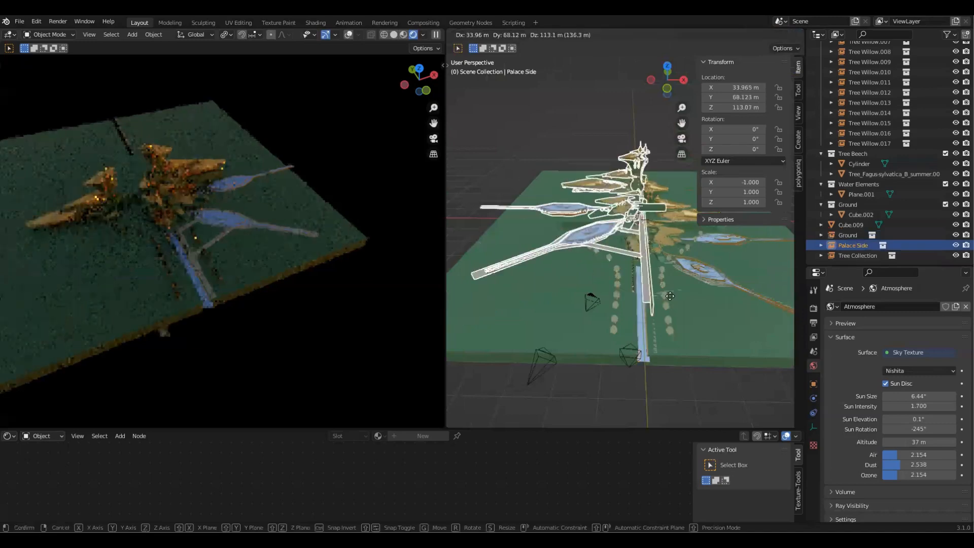
key(Escape)
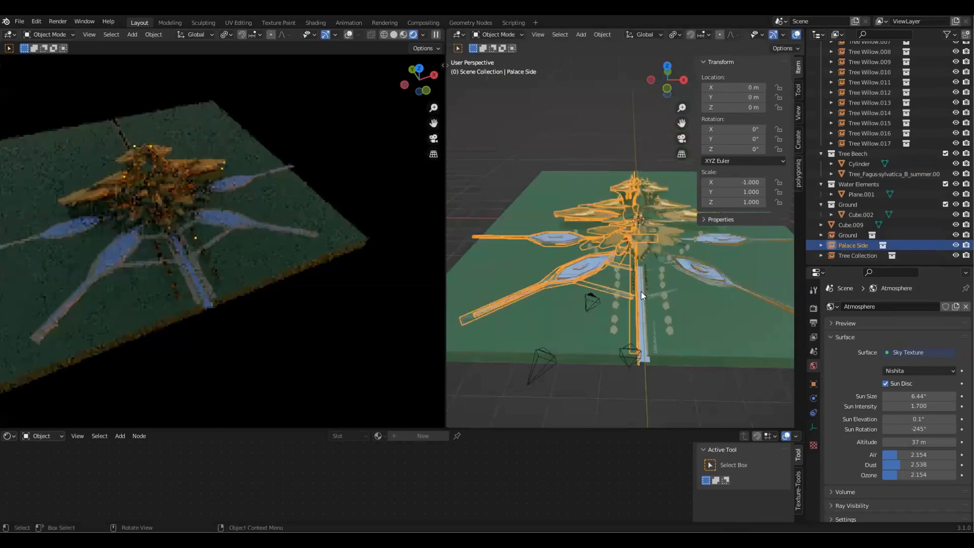
key(n)
key(grave)
click(656, 169)
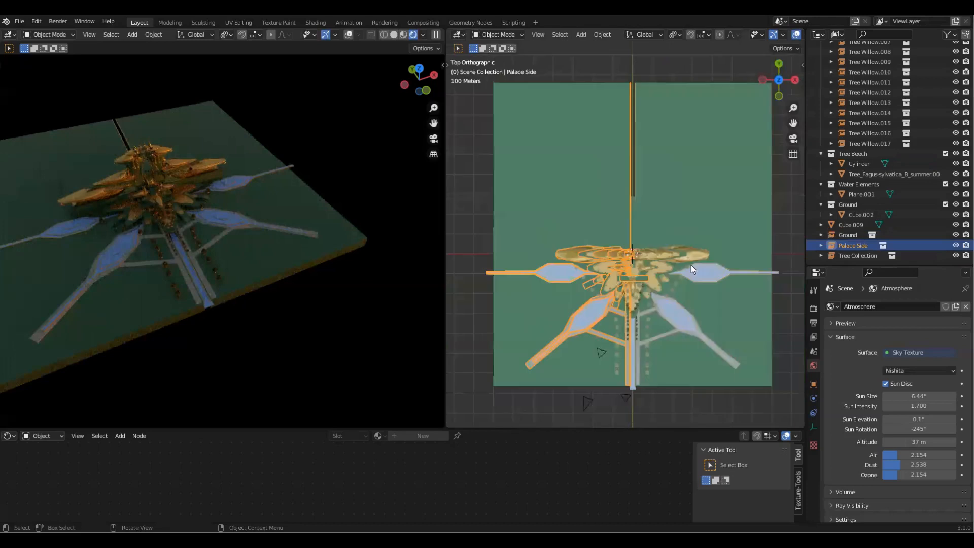
scroll(685, 213, up, 2)
shift+middle_drag(685, 235, 684, 235)
key(shift+d)
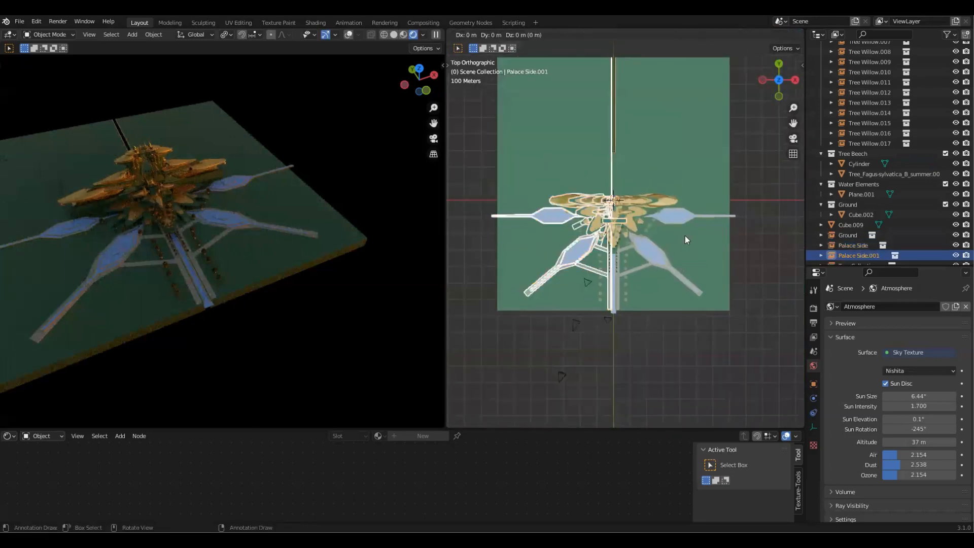
right_click(701, 243)
middle_drag(584, 228, 641, 183)
scroll(669, 224, up, 4)
scroll(680, 198, down, 3)
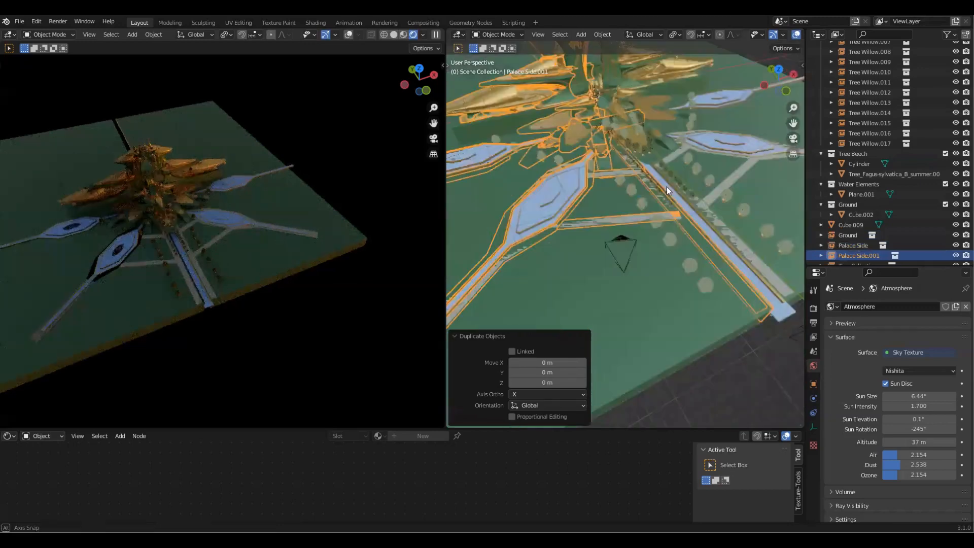
key(g)
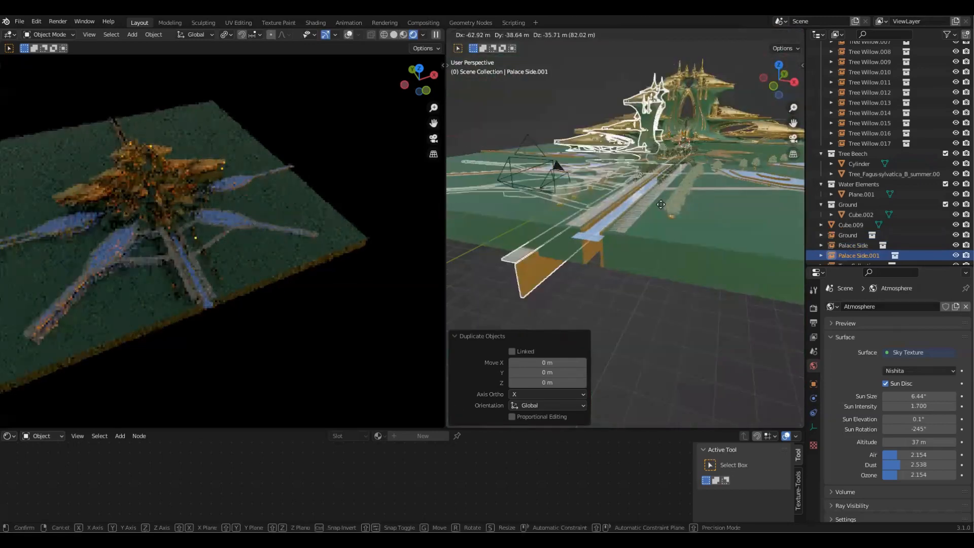
right_click(652, 208)
middle_drag(699, 235, 646, 265)
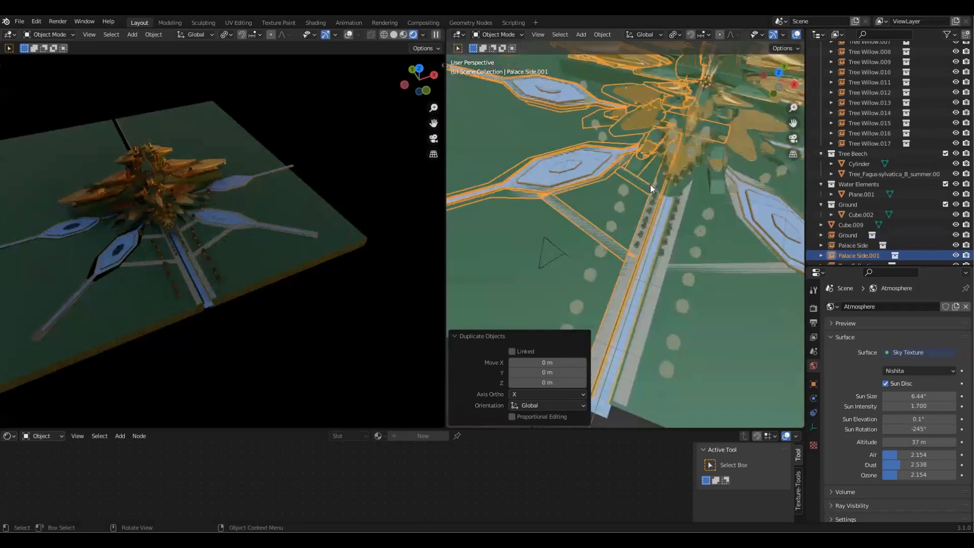
Step: Mirror the duplicated Palace Side instance across Y by setting its Y scale to -1
key(KP_7)
scroll(708, 273, down, 4)
key(n)
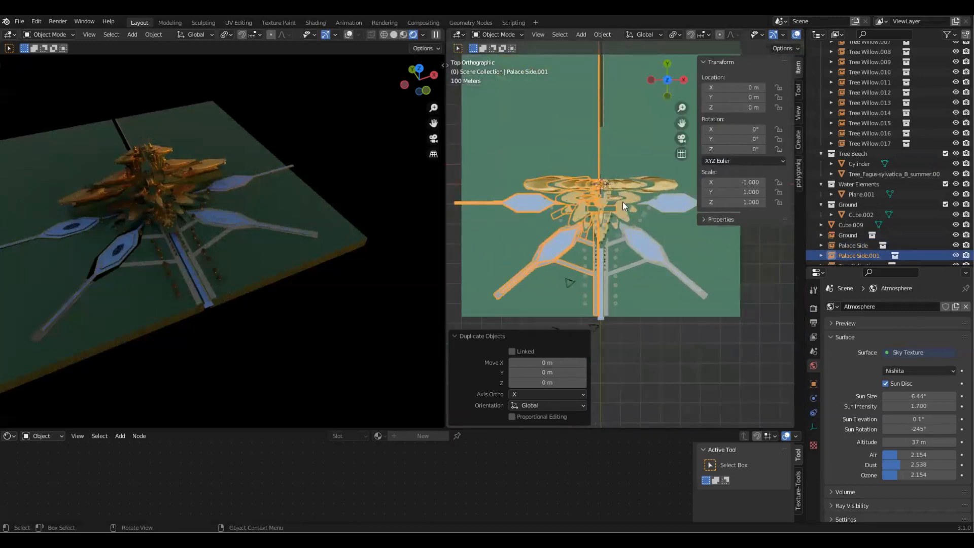
click(733, 191)
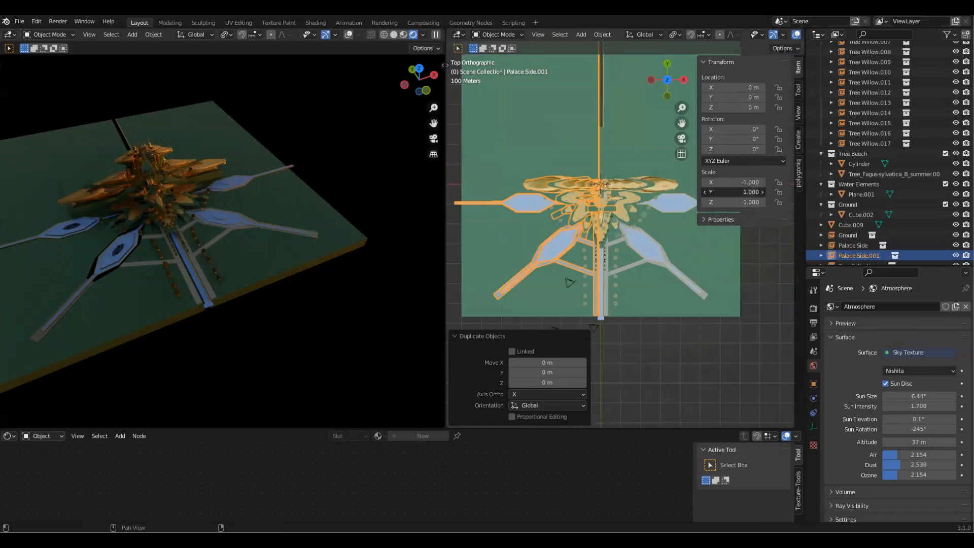
key(Home)
text(-)
key(Return)
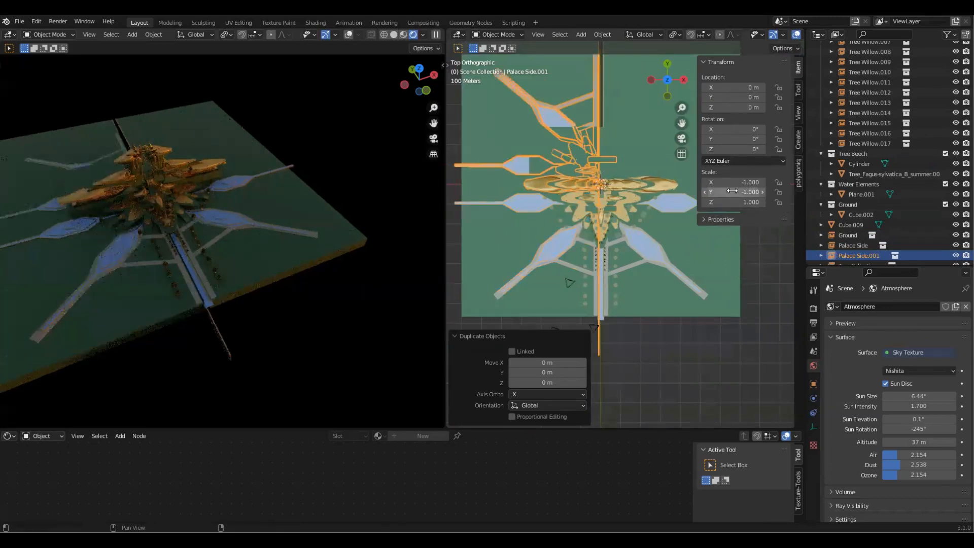
key(n)
Step: Move the flipped Palace Side duplicate about -917.56 m along Y so it faces the original palace across the channel
middle_drag(570, 255, 678, 292)
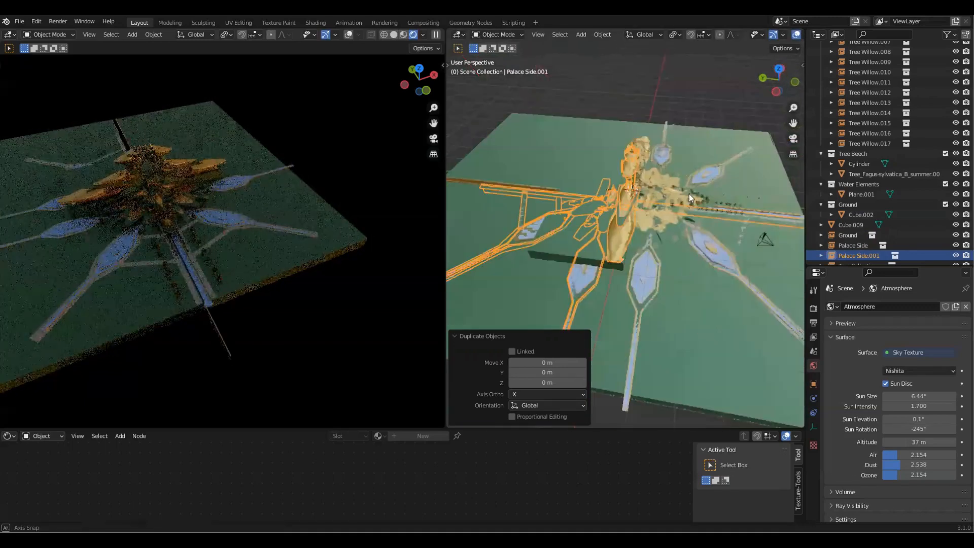
key(KP_7)
key(g)
key(y)
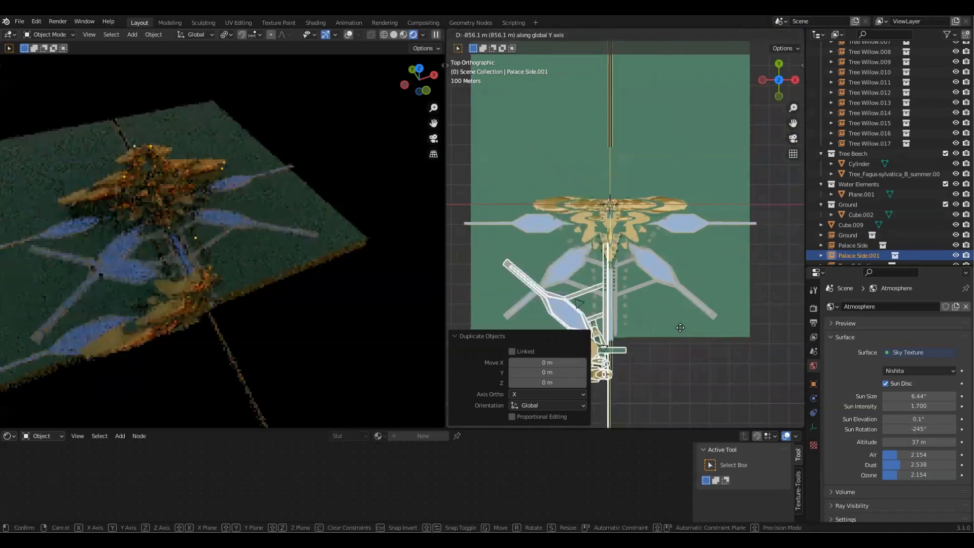
click(656, 373)
middle_drag(655, 373, 657, 282)
Step: Shift the flipped Palace Side duplicate about 1.2 m along X to align it with the central channel
scroll(657, 281, up, 4)
shift+middle_drag(606, 195, 712, 245)
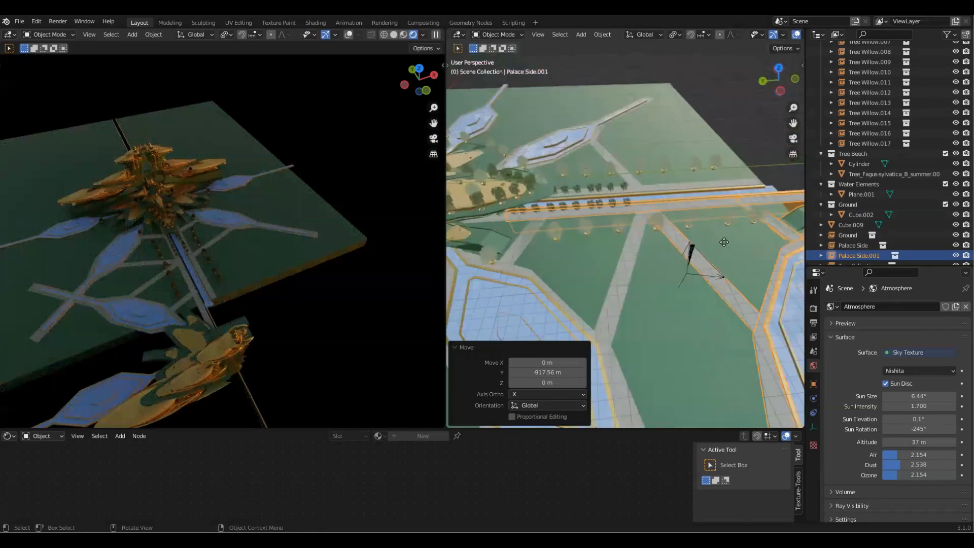
key(g)
key(x)
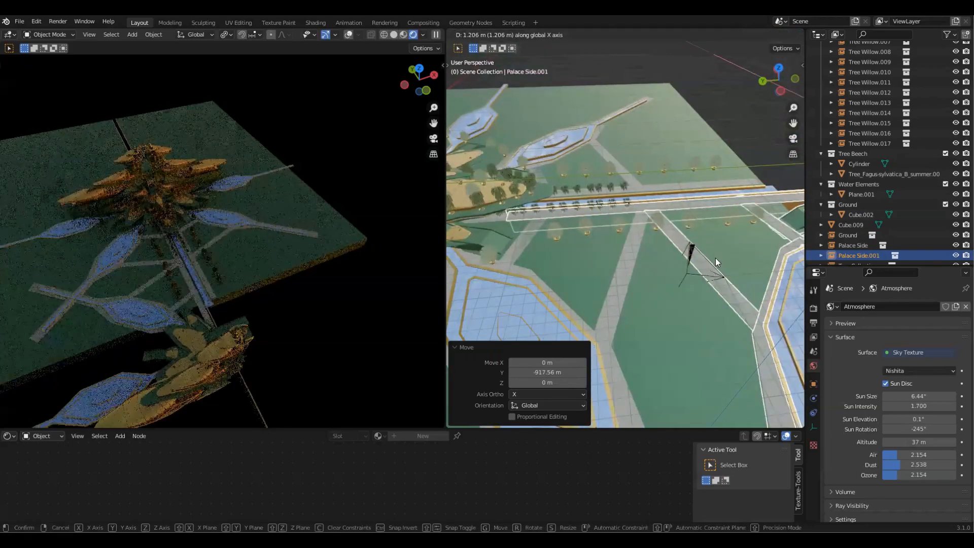
click(729, 273)
Step: Move the flipped Palace Side duplicate a further -129.18 m or so along Y, away from the original palace
scroll(729, 273, down, 5)
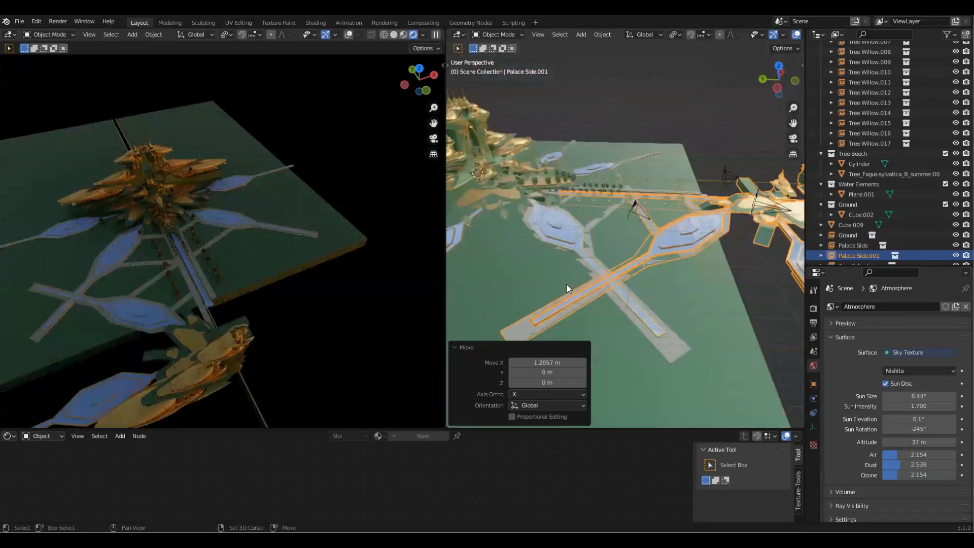
scroll(670, 228, down, 3)
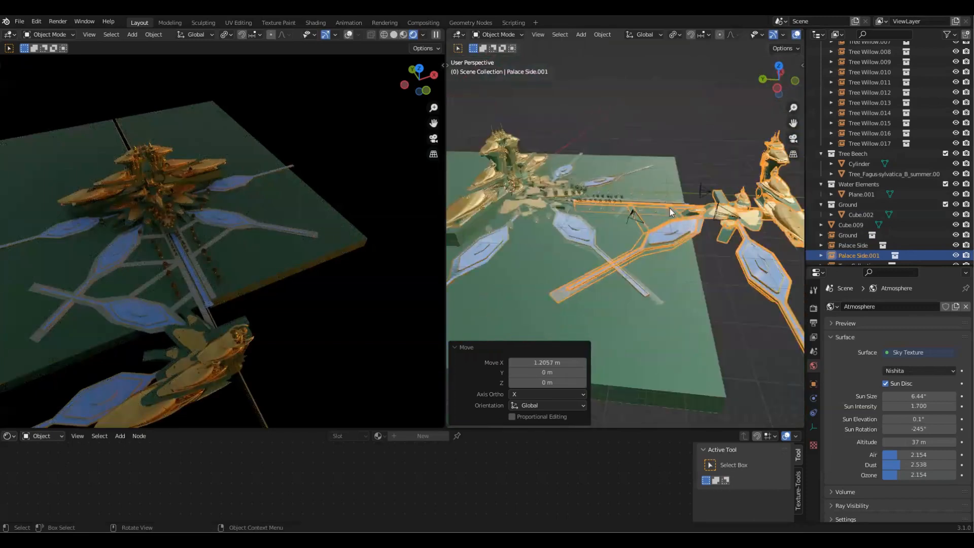
key(KP_7)
key(g)
key(y)
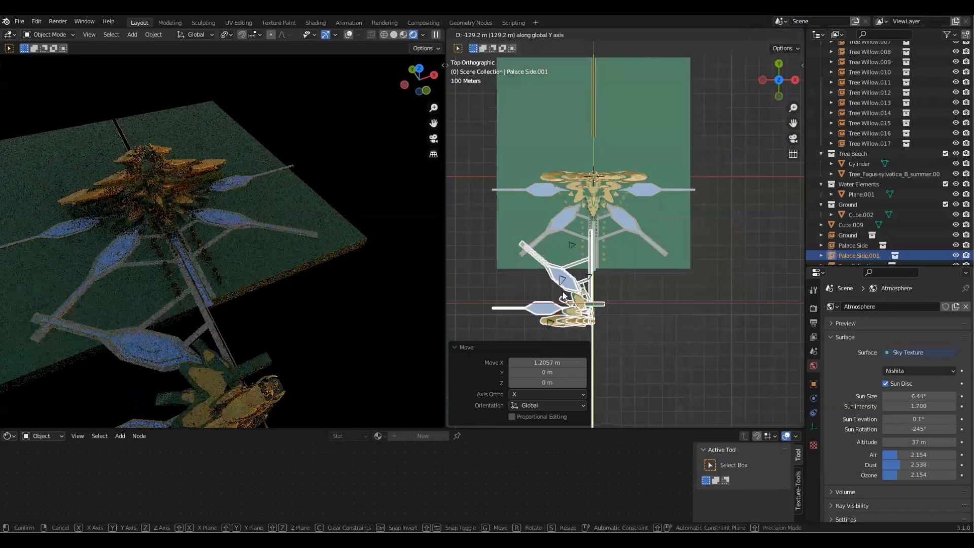
click(653, 227)
scroll(611, 273, up, 2)
middle_drag(611, 273, 671, 224)
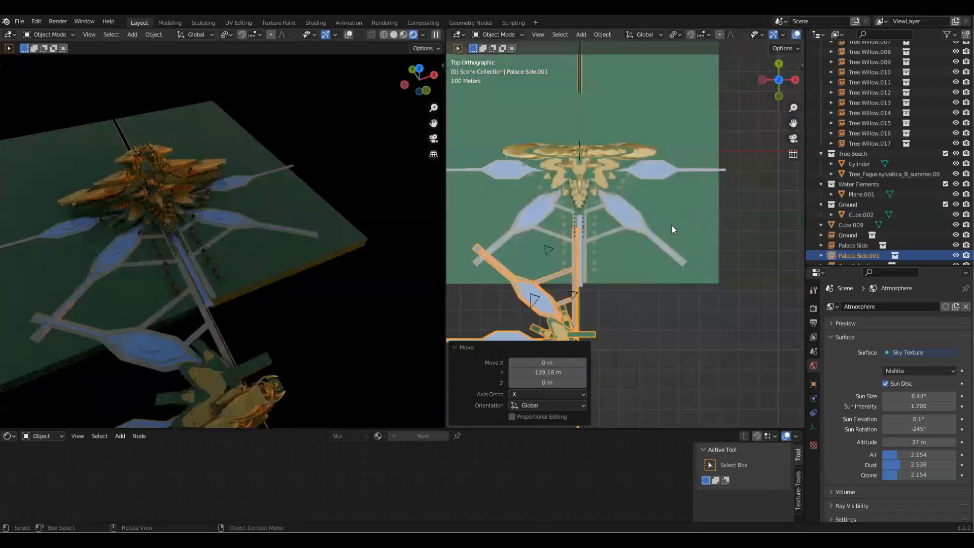
Step: Duplicate the flipped Palace Side half in place and set the copy's X scale to 1 to complete the second palace
scroll(659, 222, down, 2)
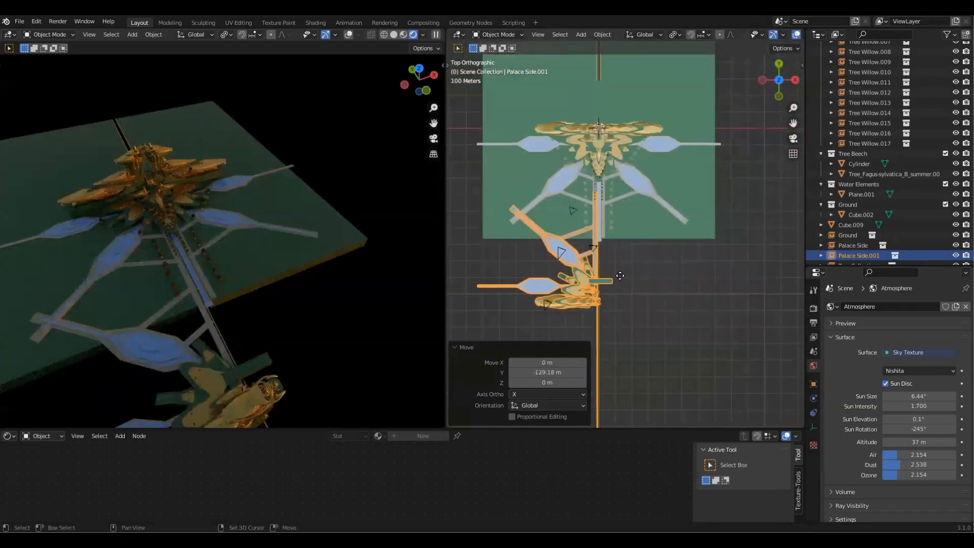
key(shift+d)
key(Escape)
key(n)
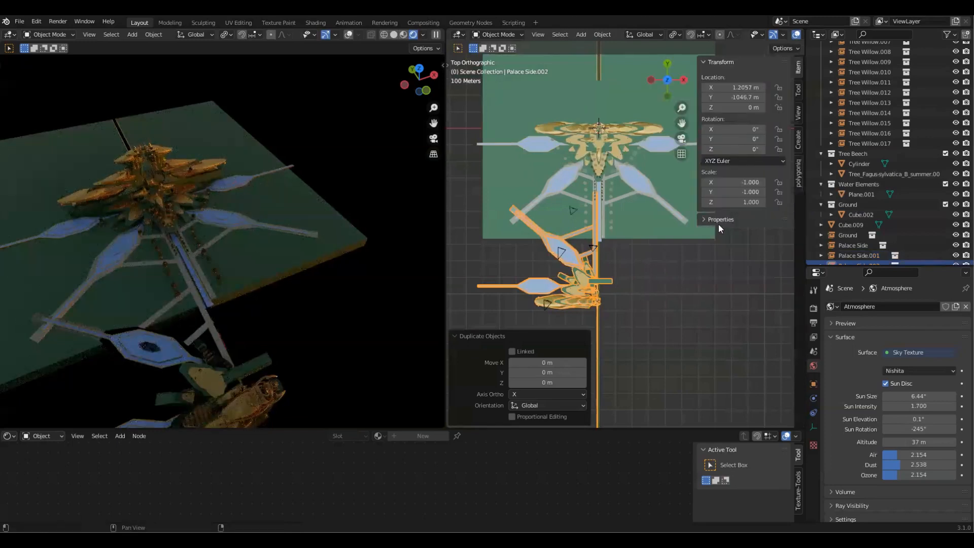
click(736, 183)
key(Home)
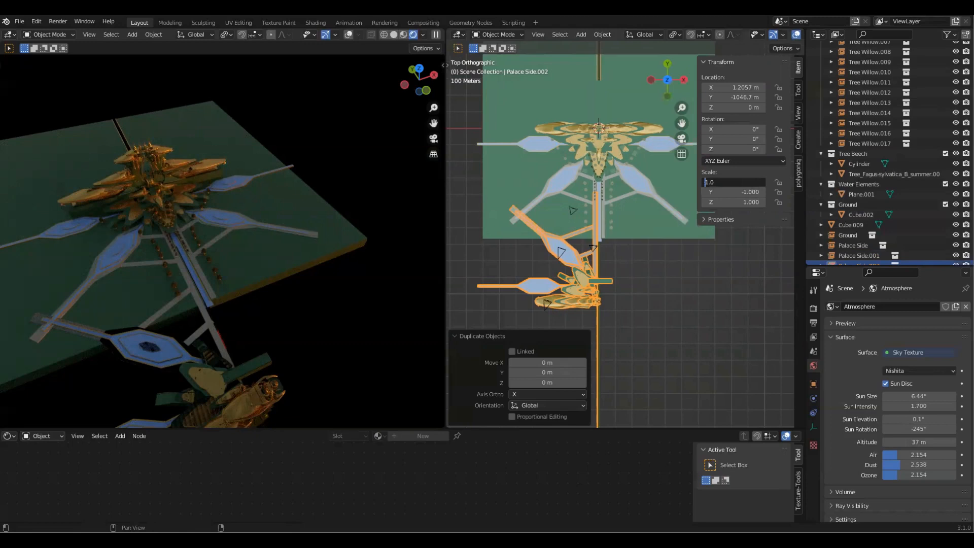
key(Return)
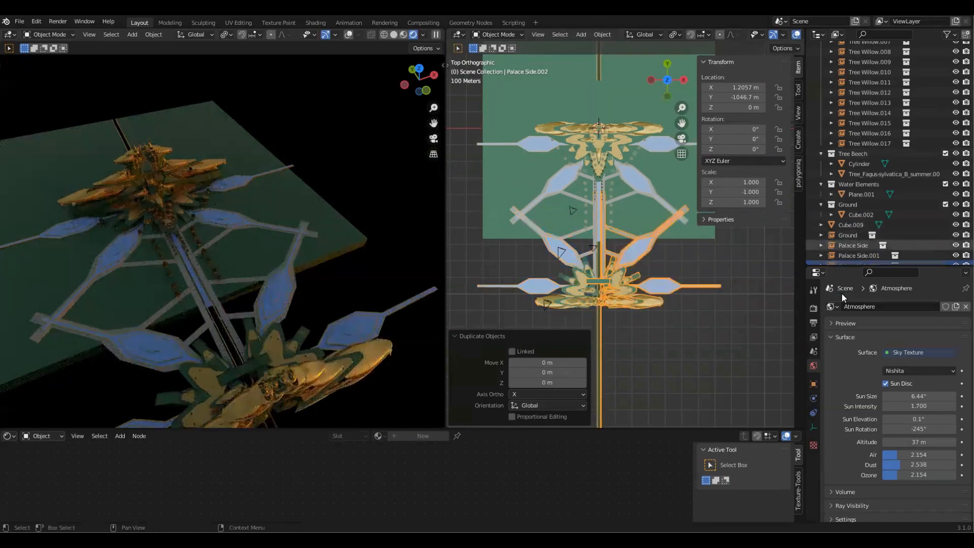
Step: Deselect the new palace half and examine how the paths and pools meet between the two palaces
right_click(634, 286)
key(x)
click(684, 300)
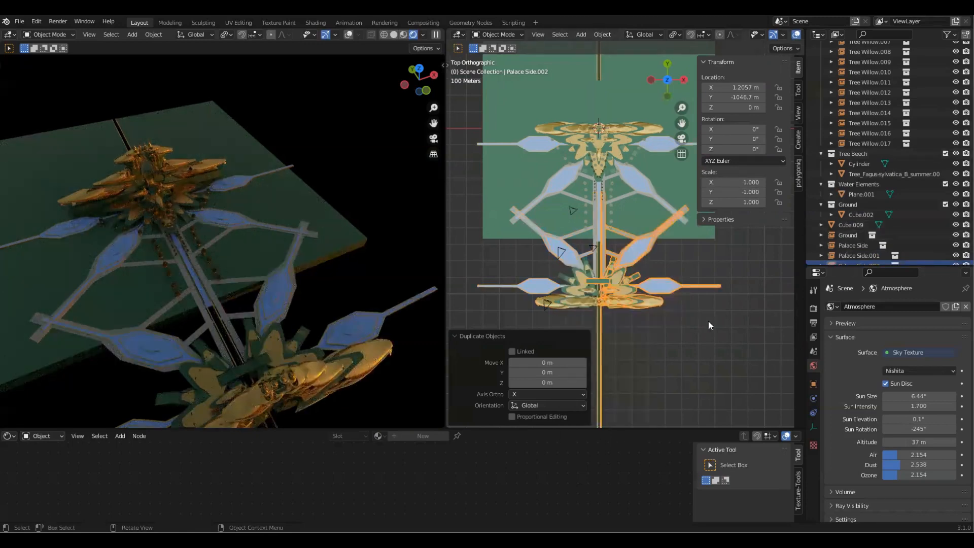
key(n)
middle_drag(589, 285, 688, 191)
scroll(687, 191, up, 5)
scroll(826, 235, down, 2)
scroll(720, 268, down, 4)
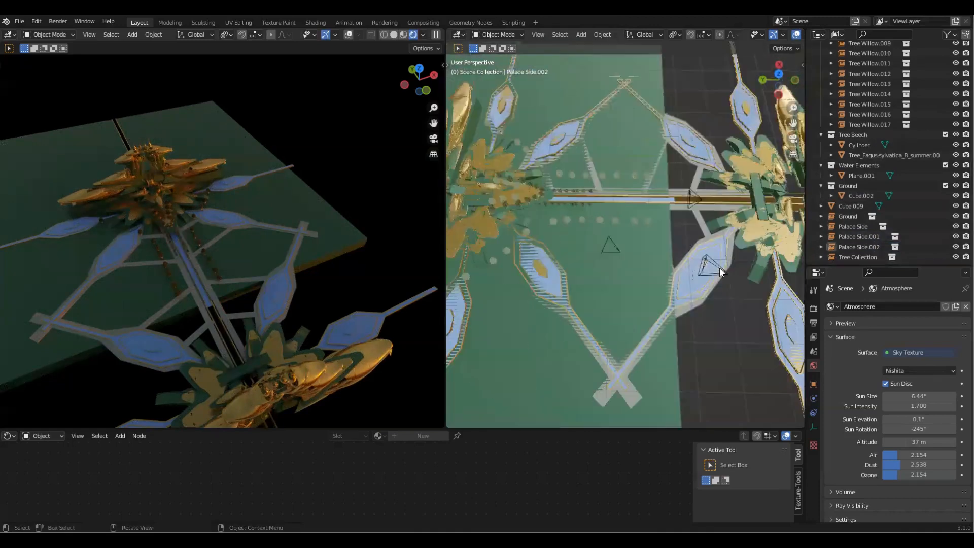
Step: Move the green ground slab about -616.5 m along Y so it extends beneath the second palace
key(KP_7)
scroll(677, 169, down, 4)
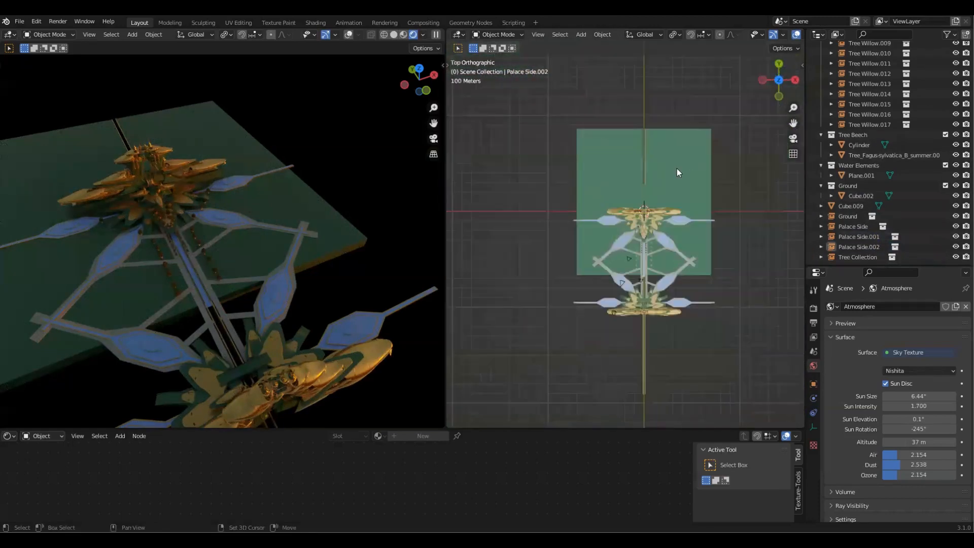
click(657, 136)
key(g)
key(y)
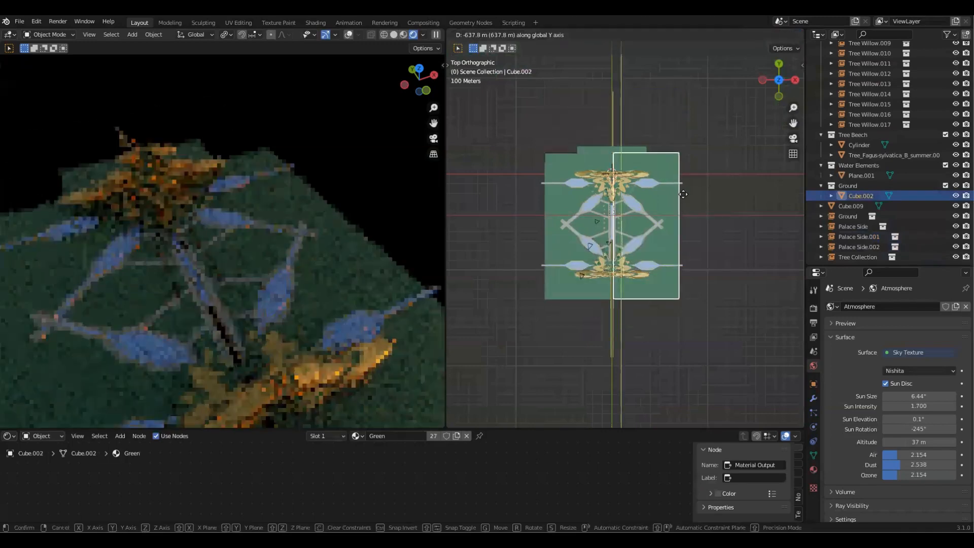
click(683, 195)
scroll(683, 195, up, 2)
key(s)
key(x)
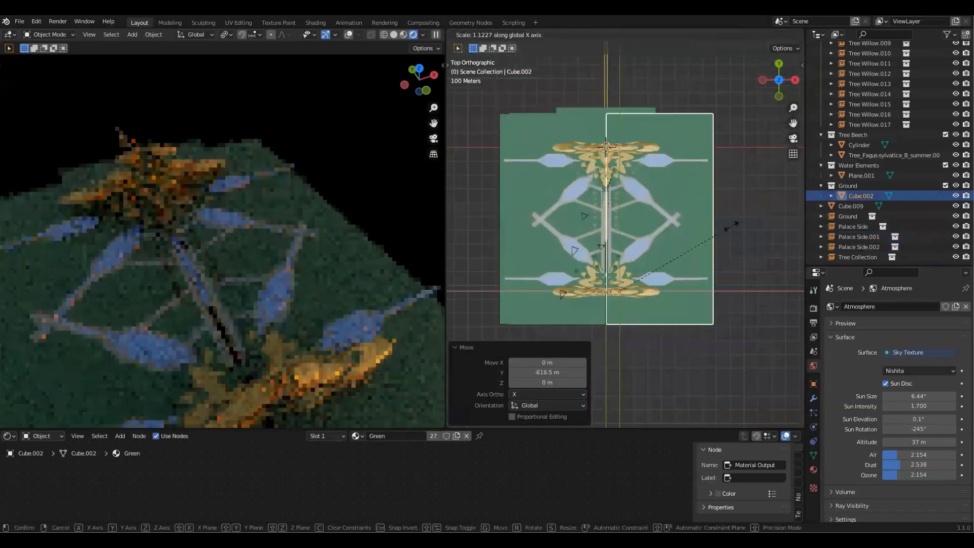
key(x)
key(x)
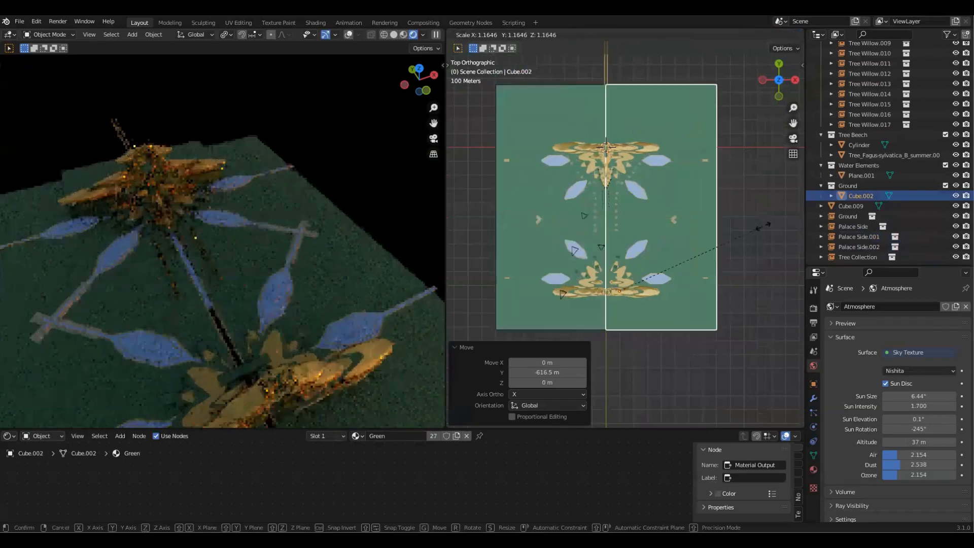
click(749, 251)
Step: Examine the two facing palaces, pools and central channel in the rendered view, from above and from inside the second palace
middle_drag(731, 261, 482, 325)
middle_drag(280, 339, 283, 262)
middle_drag(245, 310, 220, 317)
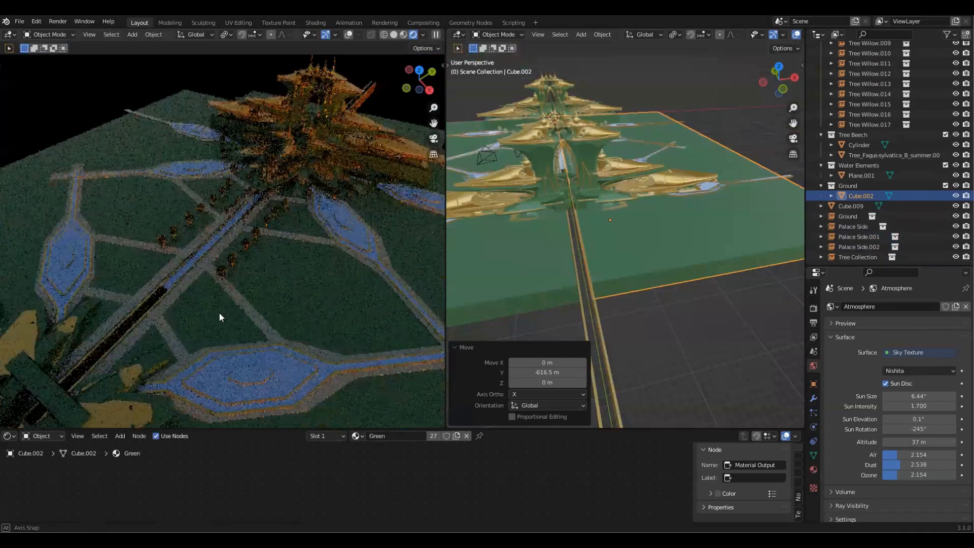
middle_drag(292, 285, 234, 272)
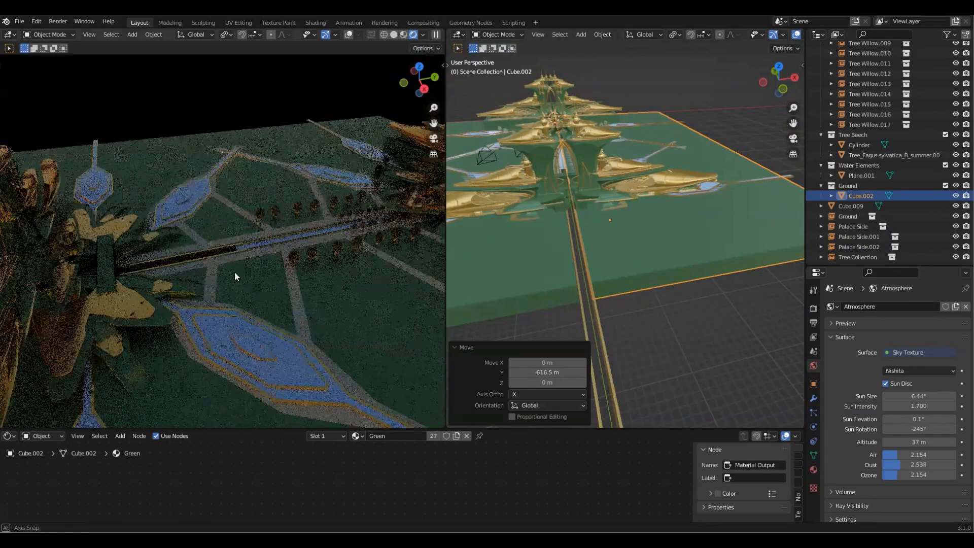
middle_drag(172, 283, 158, 303)
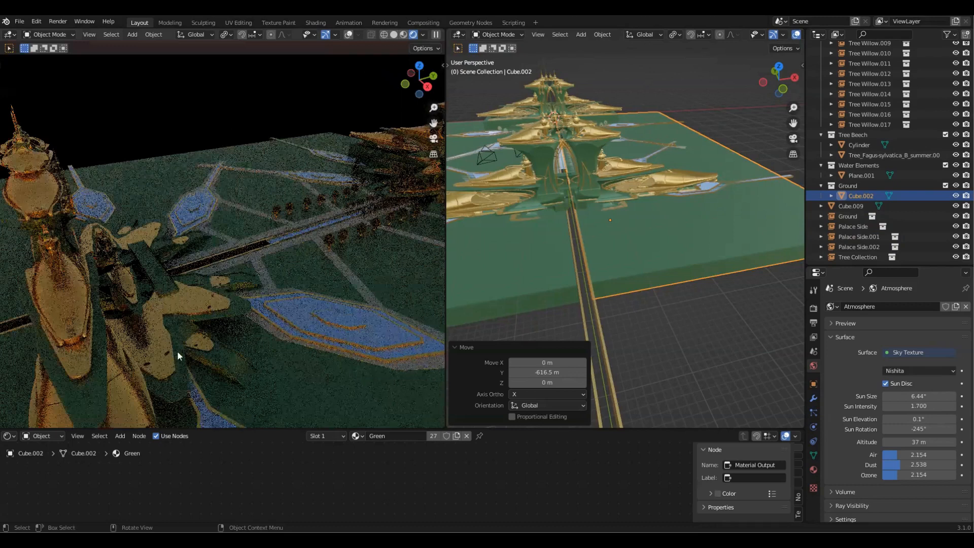
middle_drag(275, 363, 287, 352)
middle_drag(342, 316, 353, 252)
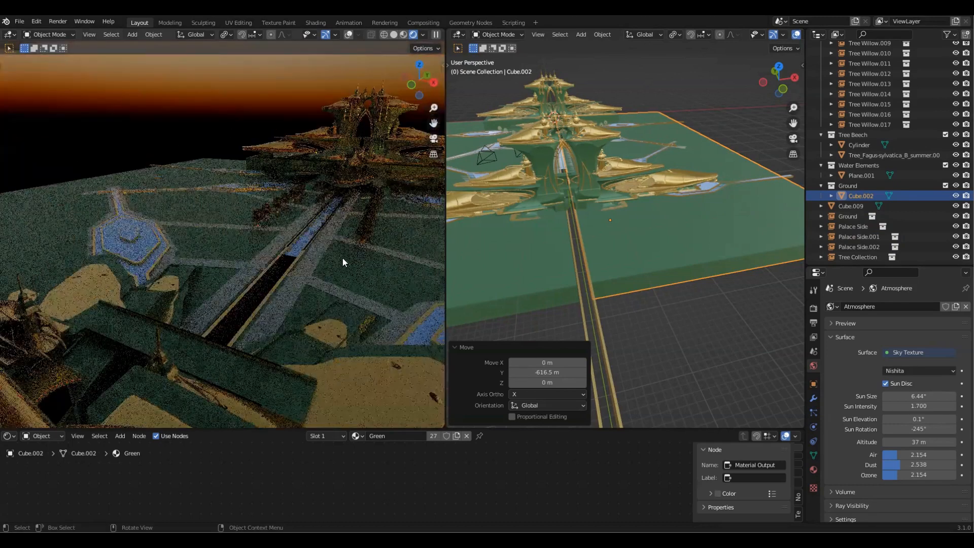
middle_drag(333, 294, 369, 285)
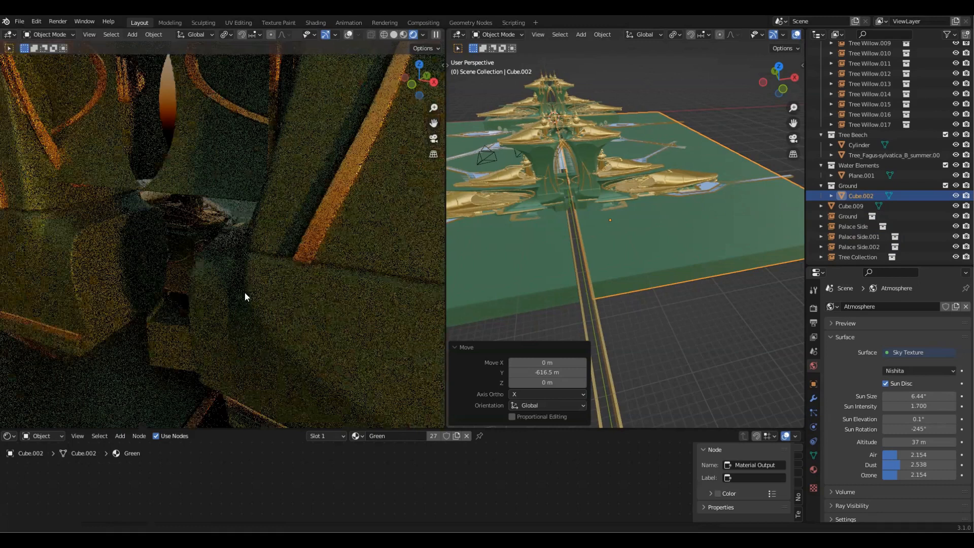
middle_drag(245, 292, 218, 296)
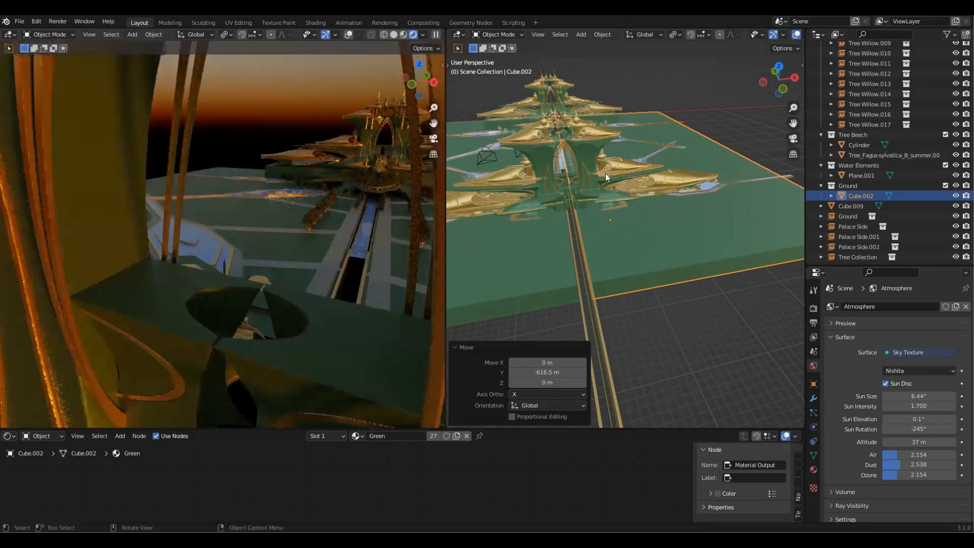
Step: Examine the central channel and opposite palace from inside the second palace, and save the file
scroll(677, 307, up, 3)
shift+middle_drag(640, 203, 703, 332)
scroll(666, 270, up, 5)
middle_drag(254, 294, 303, 304)
middle_drag(364, 213, 280, 277)
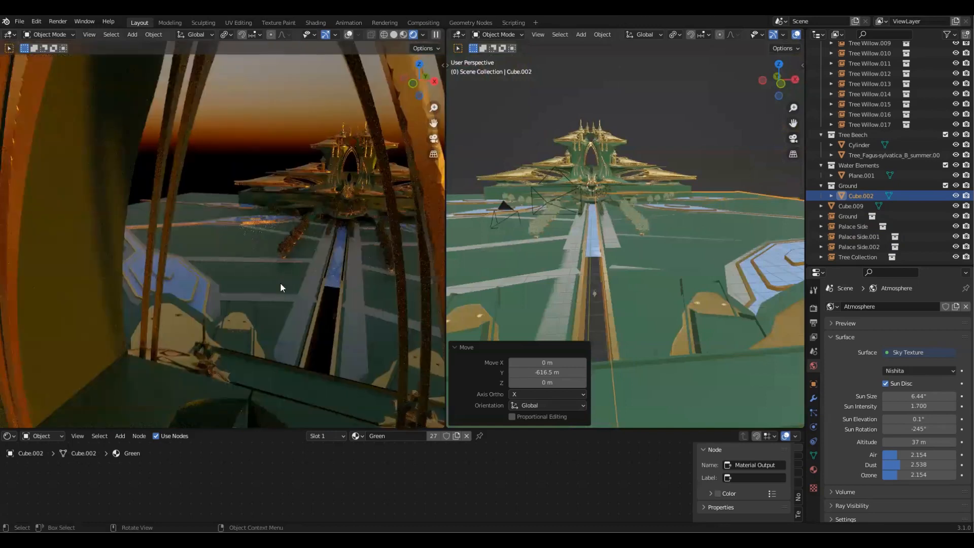
mouse_move(689, 233)
middle_down()
mouse_move(675, 227)
mouse_move(598, 264)
middle_up()
key(ctrl+s)
Step: Stretch the central channel's water plane along Y by a factor of 2.32 in the top view
key(grave)
middle_drag(672, 246, 651, 207)
click(682, 172)
scroll(680, 187, up, 4)
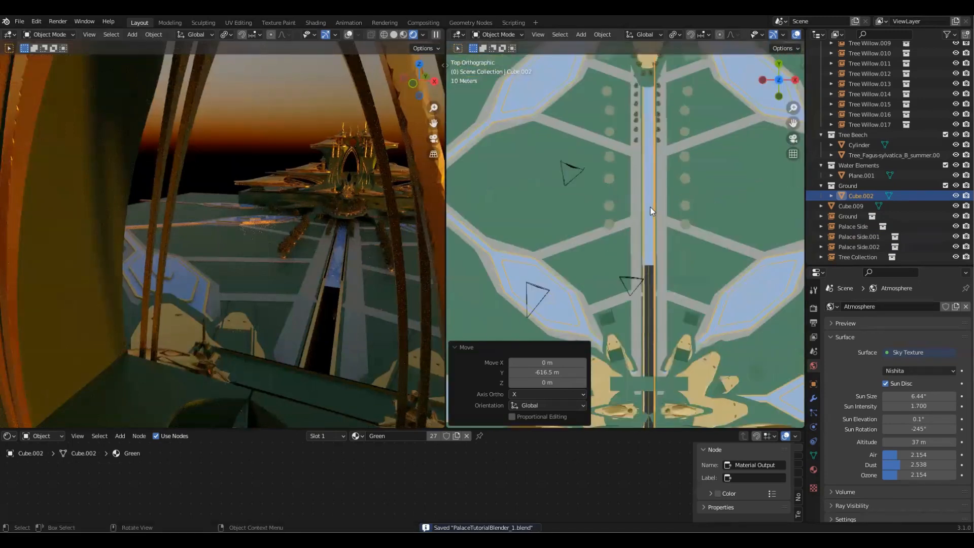
click(650, 207)
scroll(692, 177, down, 3)
scroll(679, 210, down, 2)
key(s)
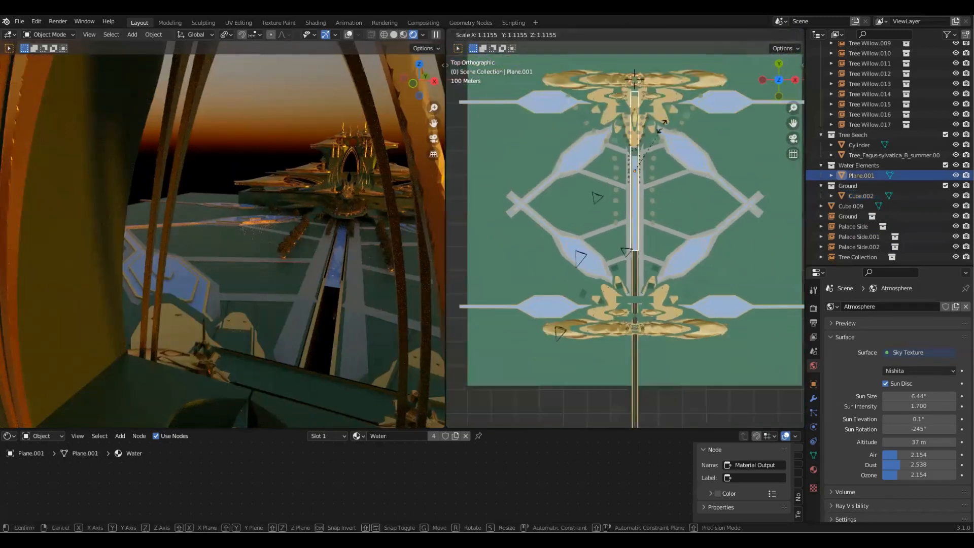
key(y)
click(664, 136)
Step: Move the water plane -249.89 m along Y so it fills the channel between the palaces, and save the file
key(g)
key(y)
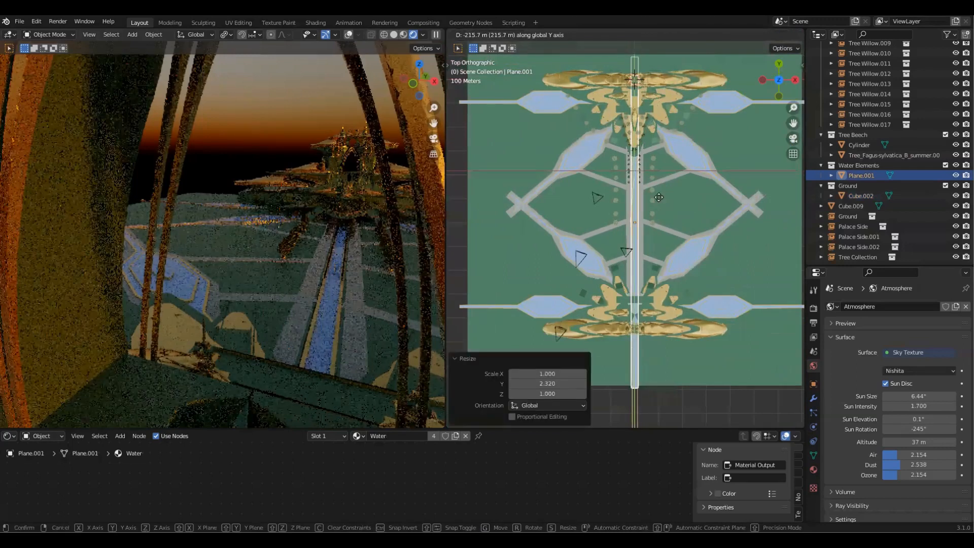
click(644, 263)
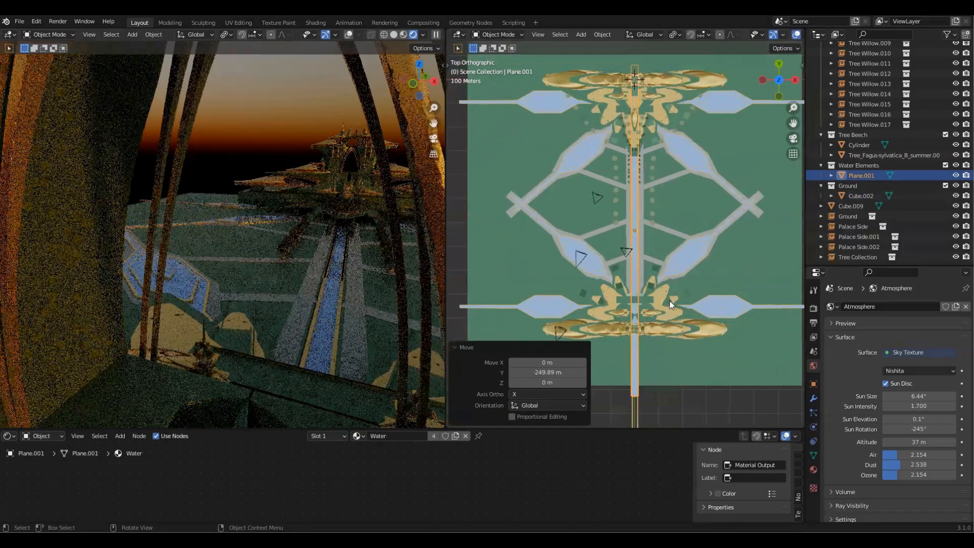
middle_drag(707, 262, 517, 99)
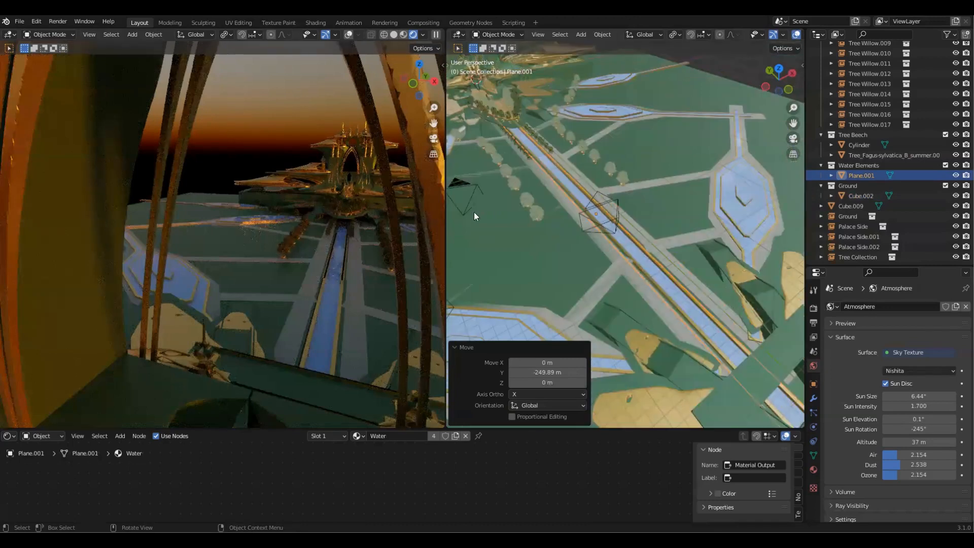
middle_drag(653, 210, 608, 172)
click(598, 205)
scroll(628, 187, down, 5)
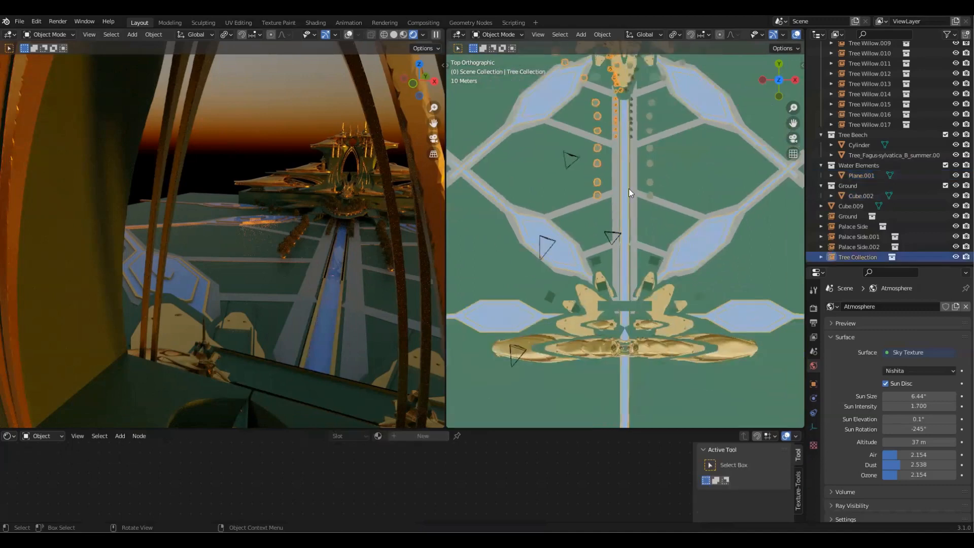
key(ctrl+s)
scroll(669, 164, up, 5)
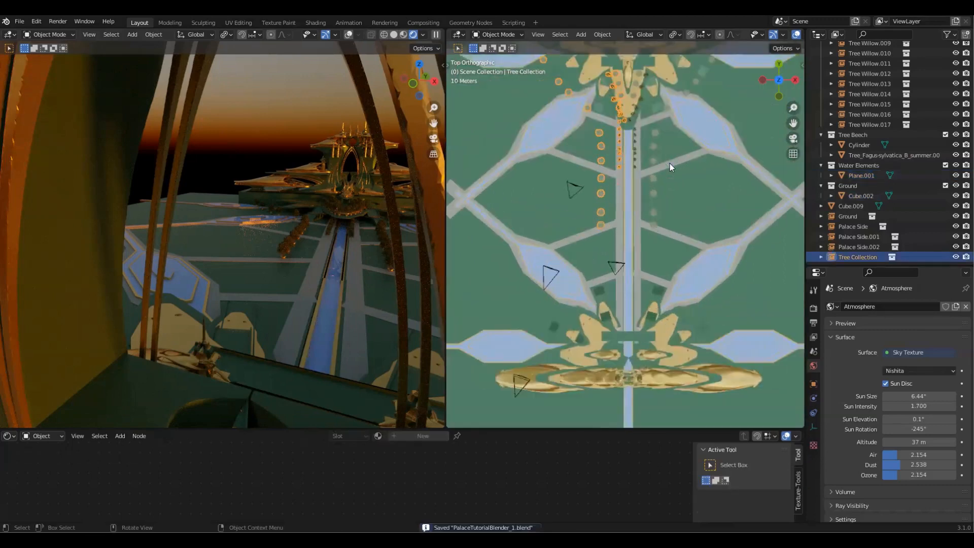
Step: Locate the first palace's front centrepiece in the scene hierarchy and add an instance of its Central Elements collection to the scene
shift+scroll(630, 239, up, 3)
click(619, 226)
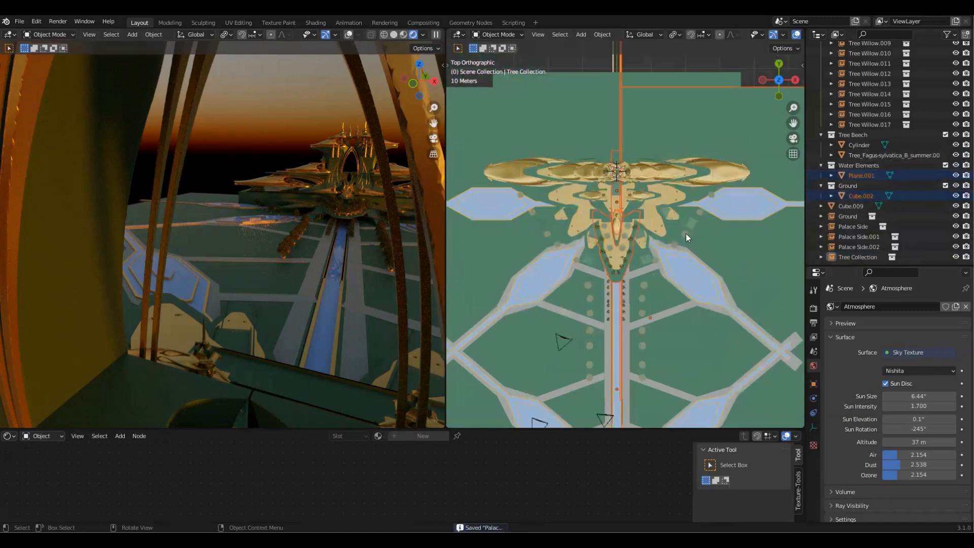
click(616, 254)
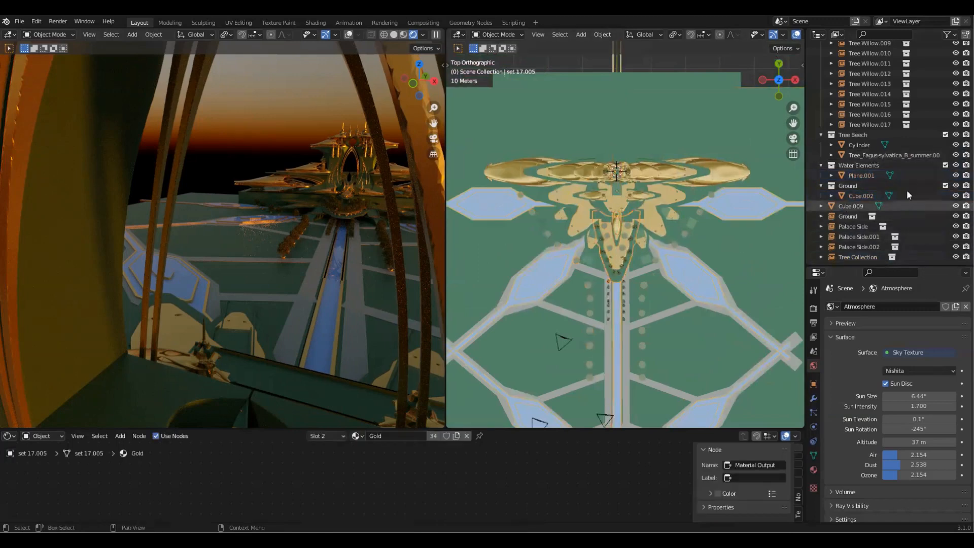
key(KP_Decimal)
click(891, 106)
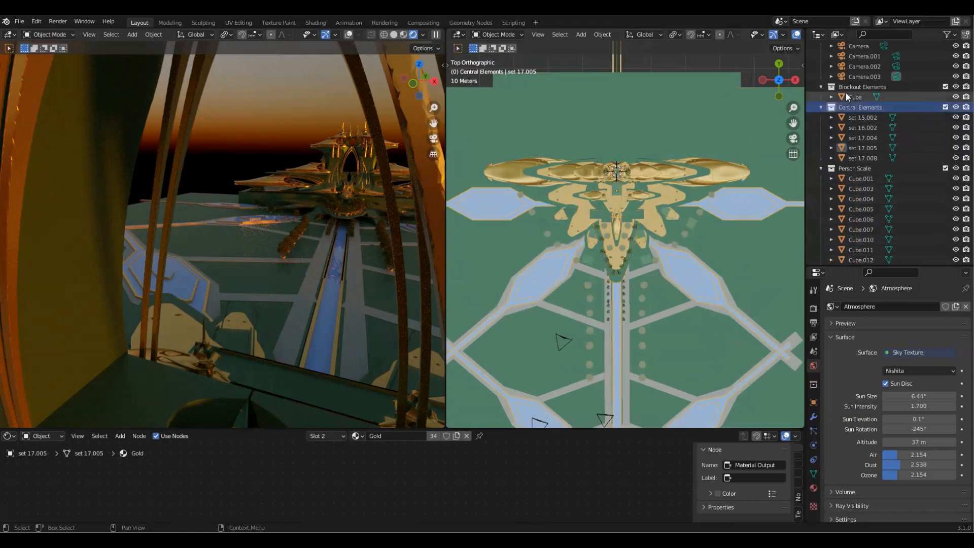
right_click(927, 105)
click(889, 148)
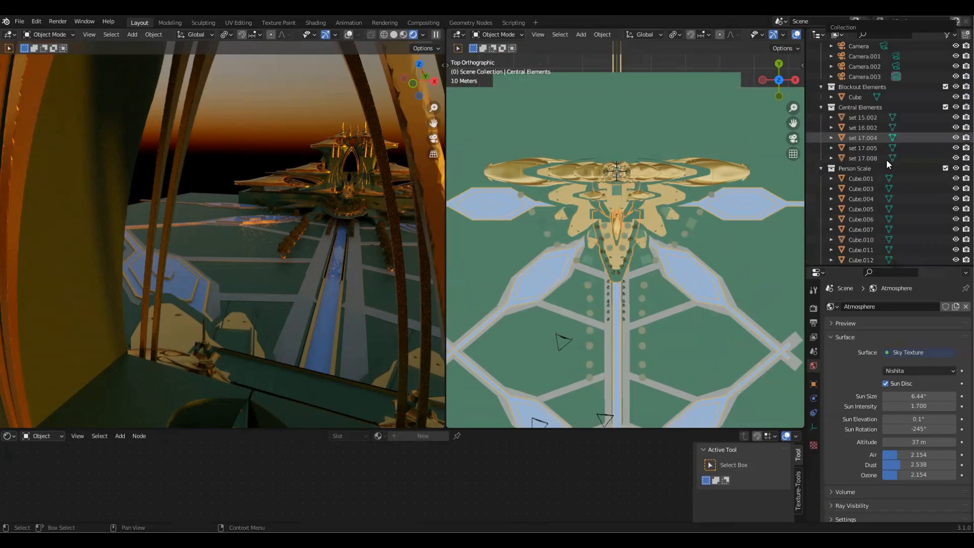
Step: Move the Central Elements instance -580.95 m along Y and rotate it 180° about Z
scroll(657, 153, down, 3)
key(g)
key(y)
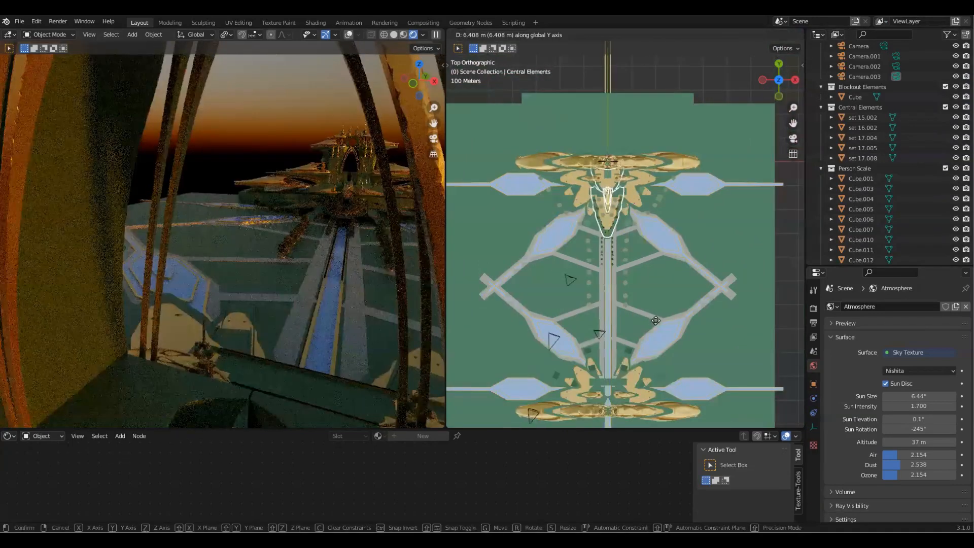
click(659, 284)
key(r)
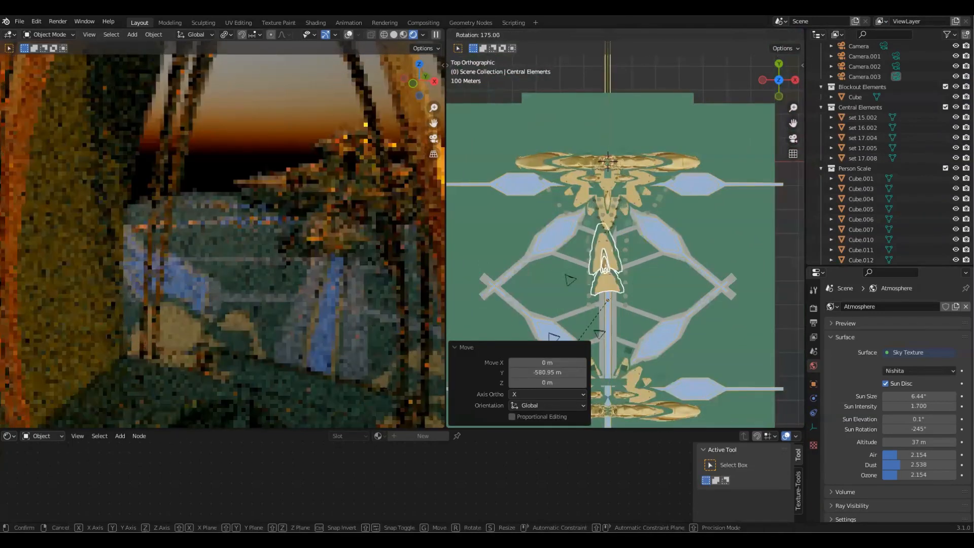
click(537, 385)
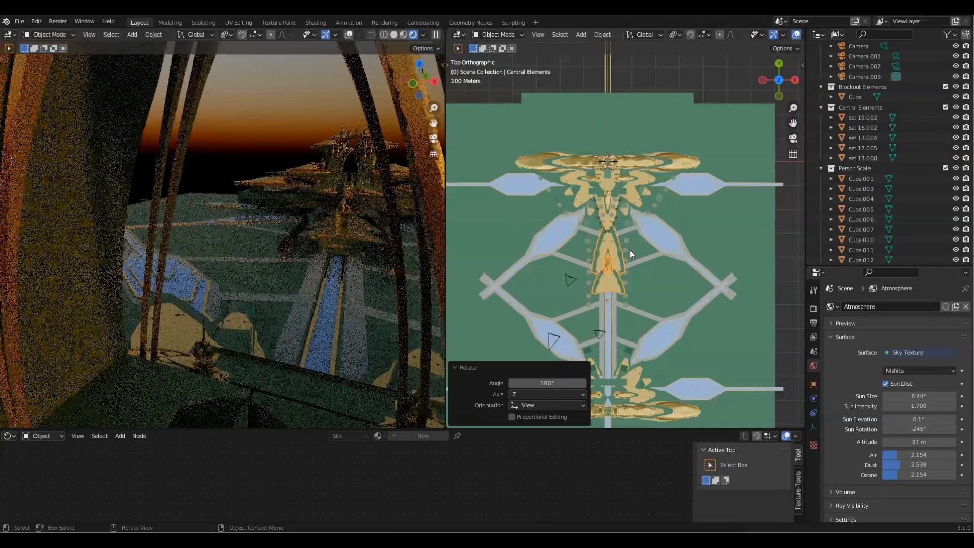
Step: Move the Central Elements instance another -428.13 m along Y to the second palace's front, and save the file
scroll(654, 173, down, 3)
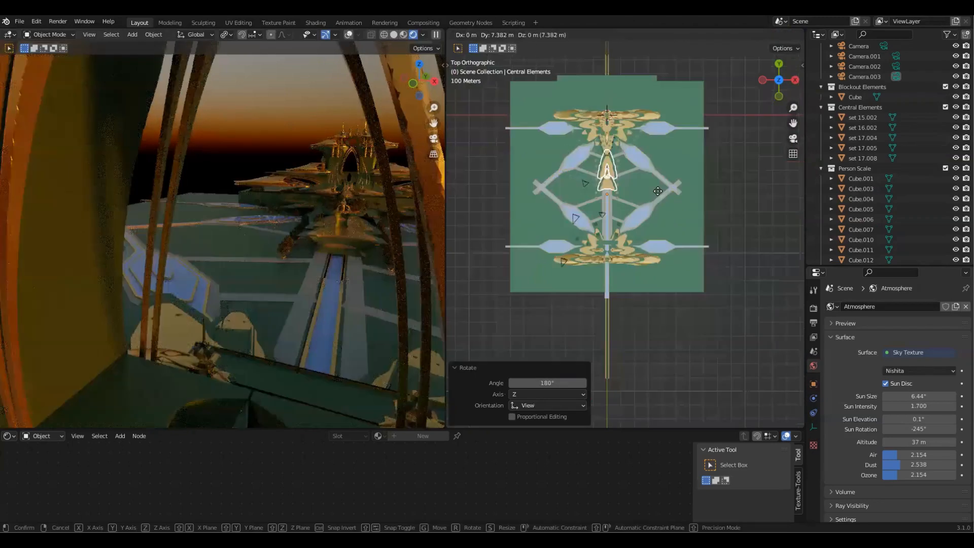
key(g)
key(y)
click(662, 227)
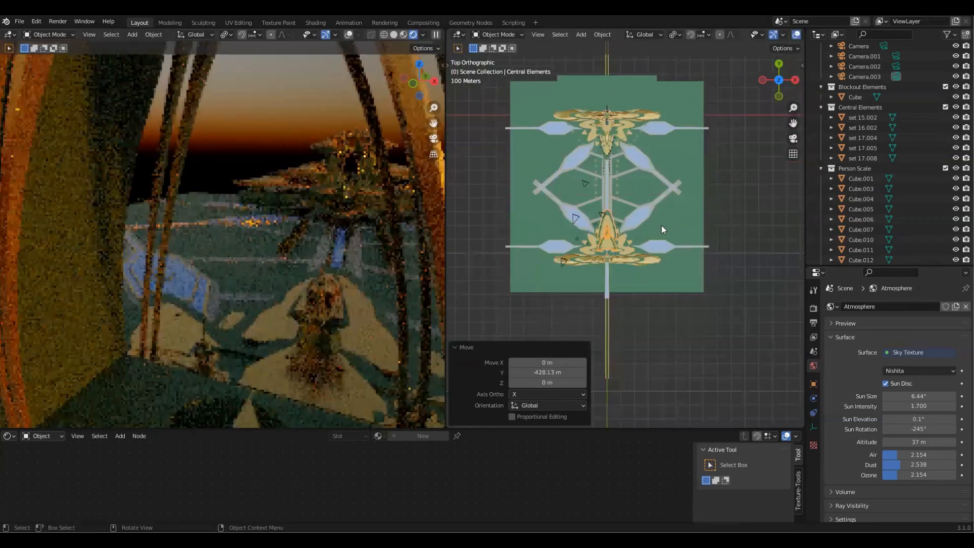
scroll(669, 236, up, 3)
middle_drag(673, 315, 710, 276)
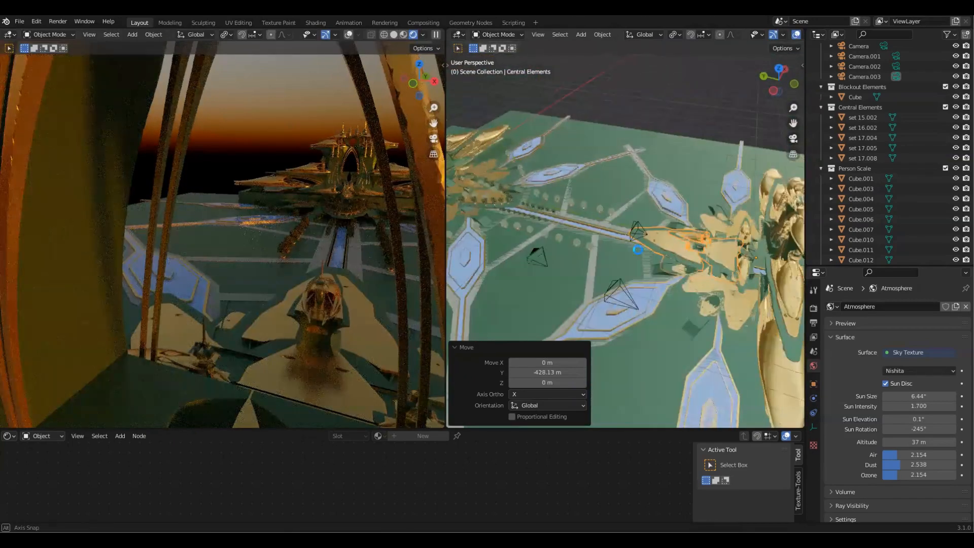
key(ctrl+s)
Step: Duplicate the Tree Collection instance with X scale -1 in place and set the copy's Y scale to -1
key(grave)
click(628, 169)
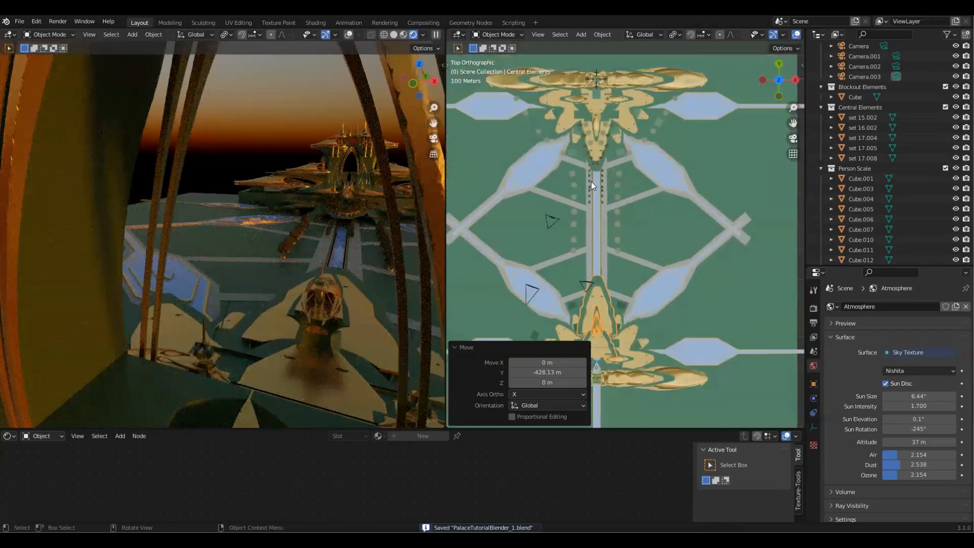
scroll(568, 201, up, 2)
click(589, 198)
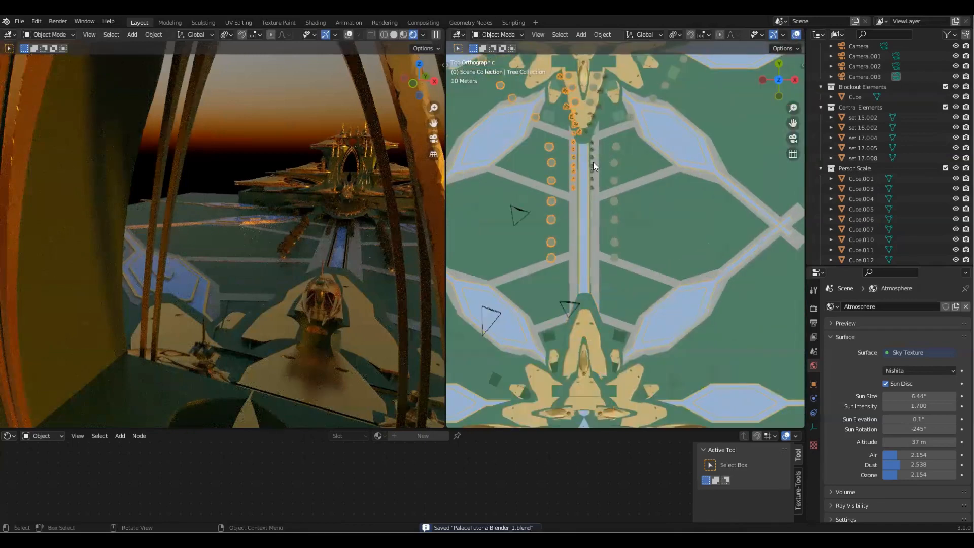
scroll(657, 205, down, 2)
shift+scroll(670, 206, up, 2)
key(shift+d)
key(Escape)
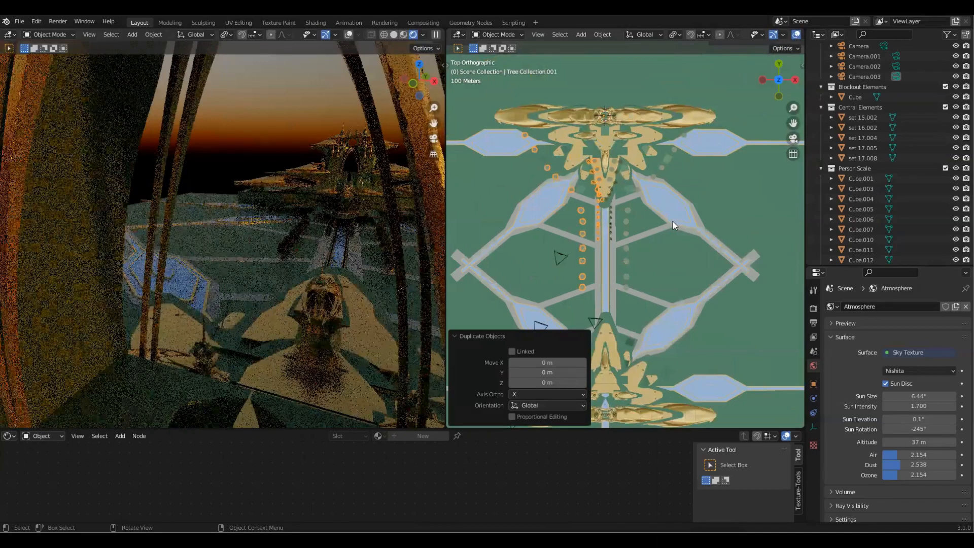
key(n)
double_click(741, 192)
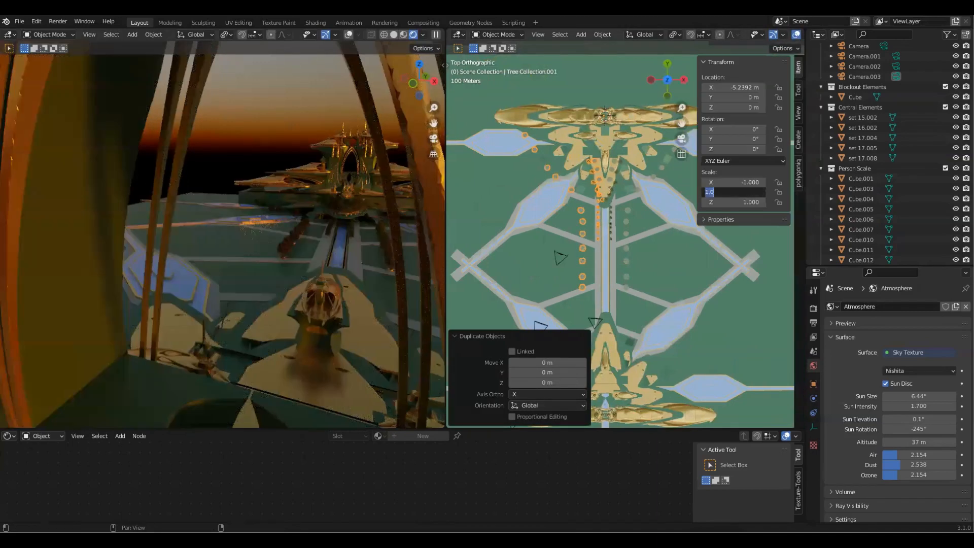
text(-)
key(Return)
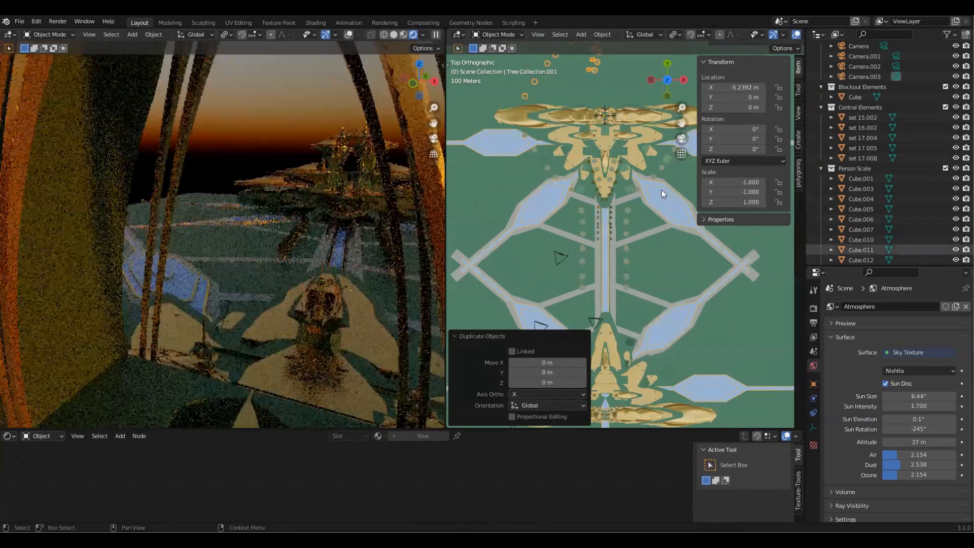
Step: Move the flipped tree copy -867.33 m and a further -201.47 m along Y toward the second palace
key(g)
key(y)
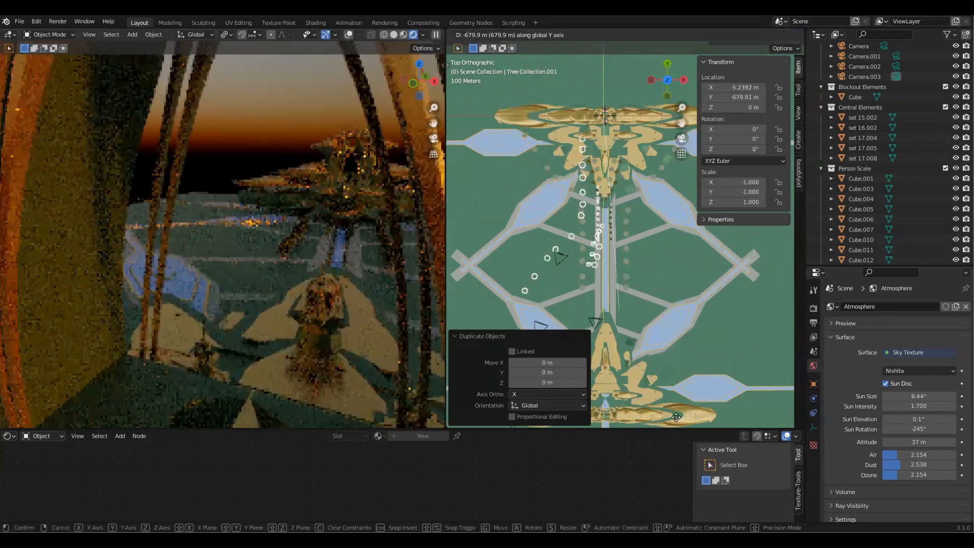
scroll(629, 228, down, 3)
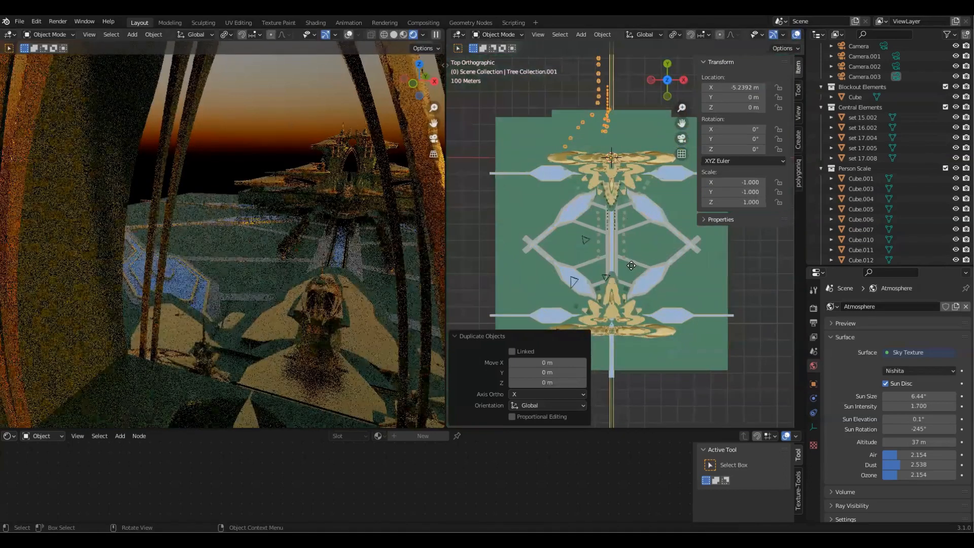
click(639, 294)
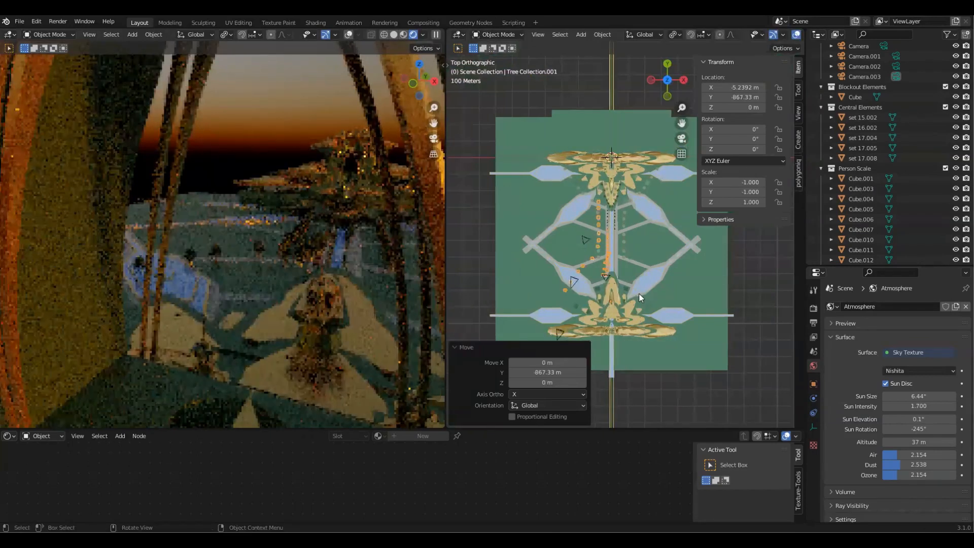
scroll(640, 262, up, 3)
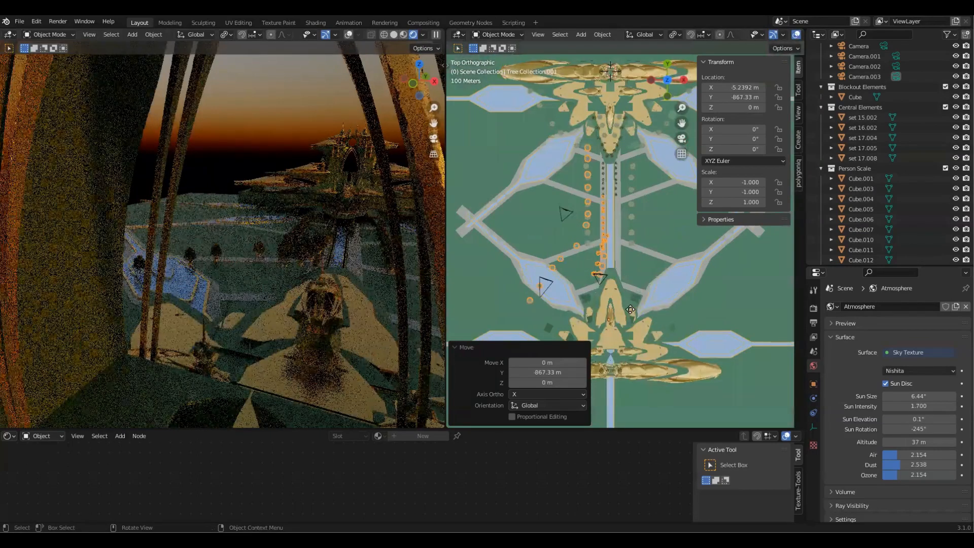
key(y)
click(644, 327)
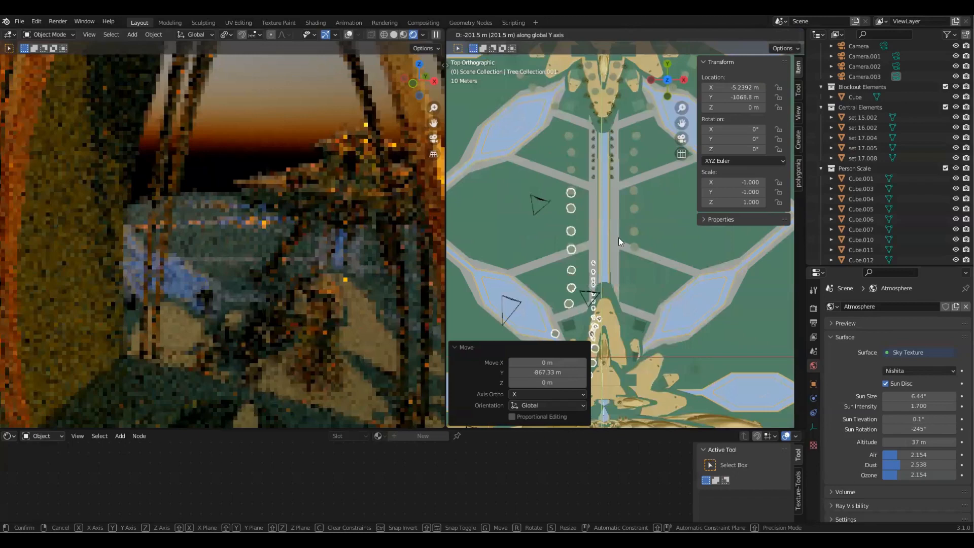
shift+middle_drag(620, 238, 626, 200)
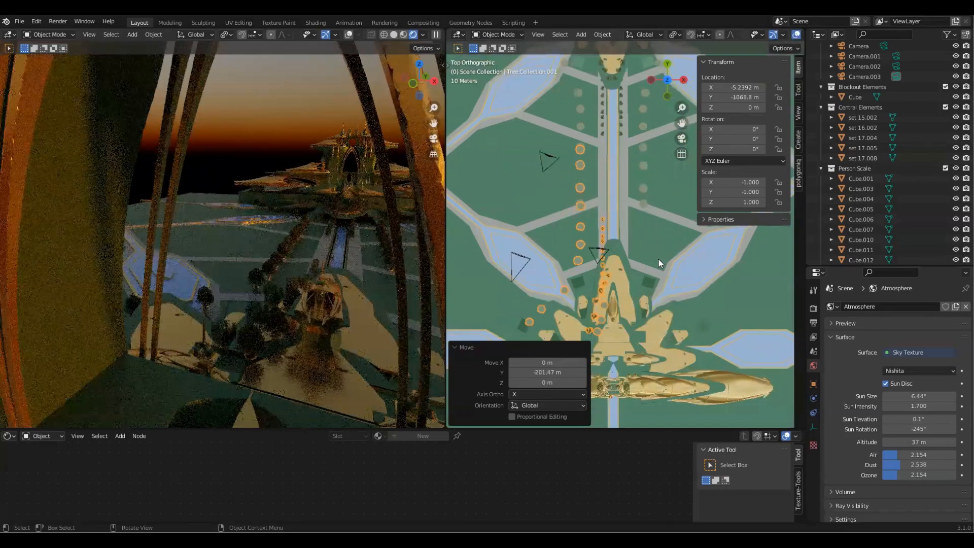
Step: Fine-tune the flipped tree copy along Y to a location of about -1058.1 m
key(alt+z)
key(alt+z)
scroll(635, 206, down, 2)
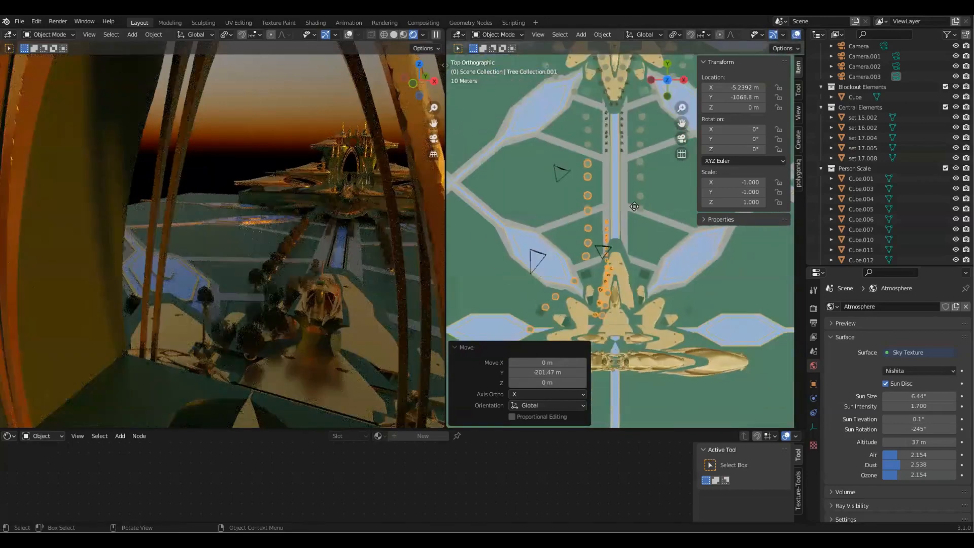
key(g)
key(y)
click(620, 273)
Step: Duplicate the flipped trees with an X offset of about -3.56 m and set the new copy's X scale to 1
middle_drag(620, 273, 625, 200)
key(shift+d)
key(x)
click(625, 199)
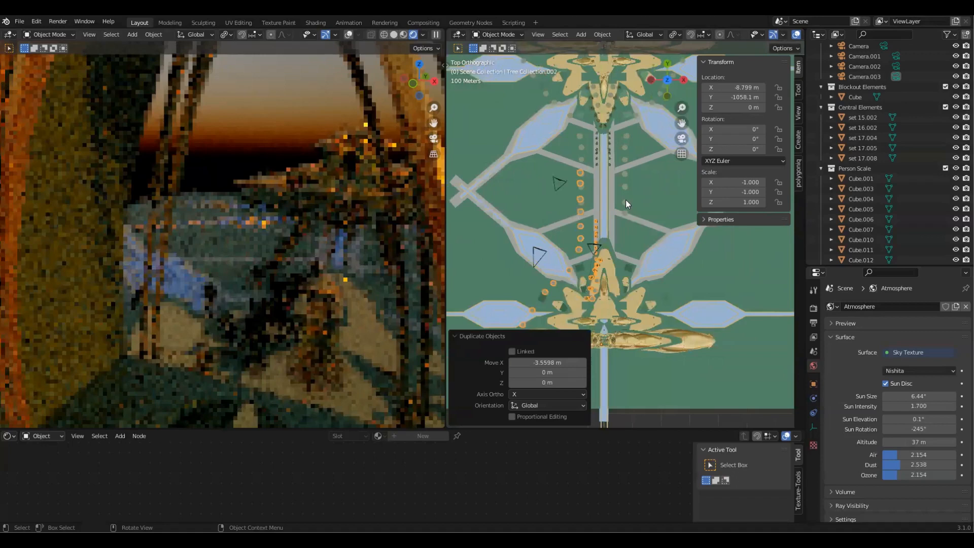
click(733, 183)
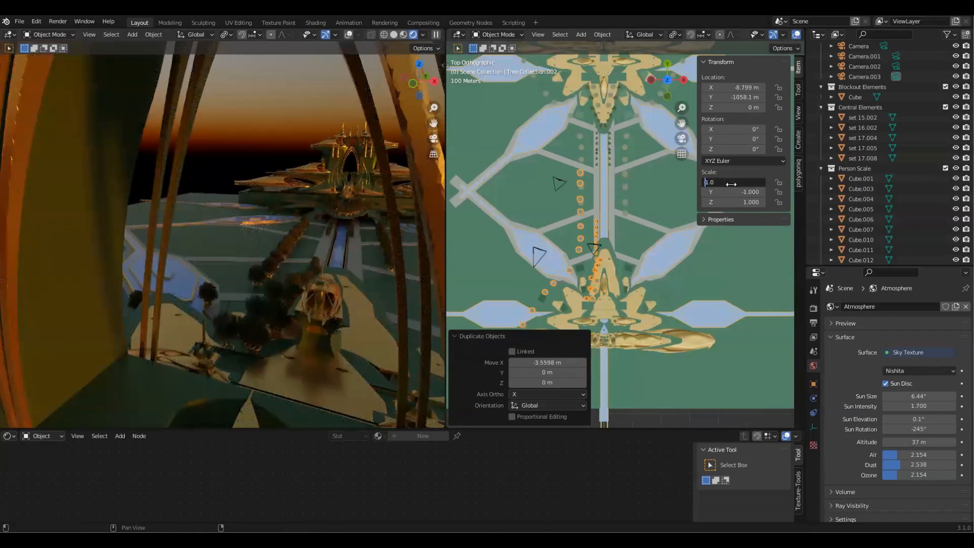
key(Return)
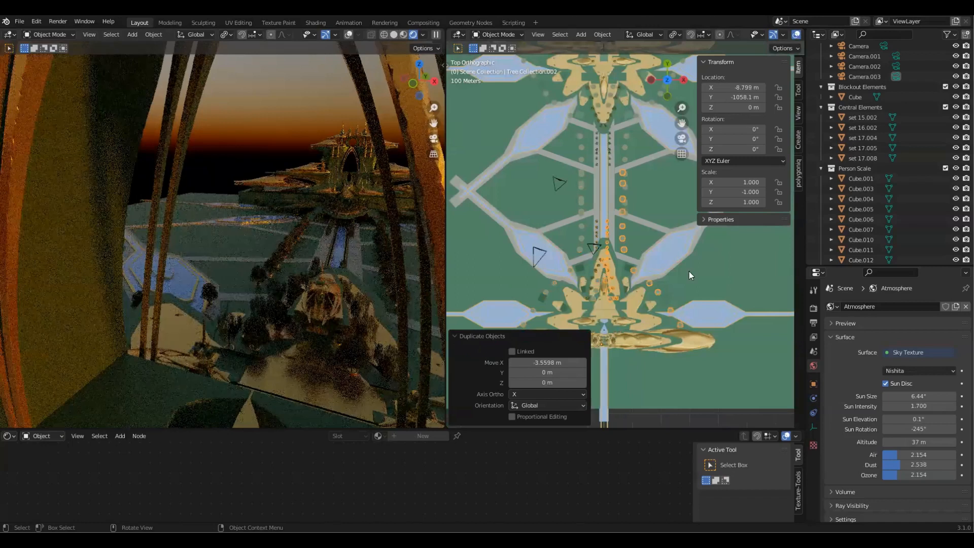
Step: Move the new tree copy 14.592 m along X to align with the path on the channel's other side
scroll(689, 271, up, 4)
key(n)
key(g)
key(x)
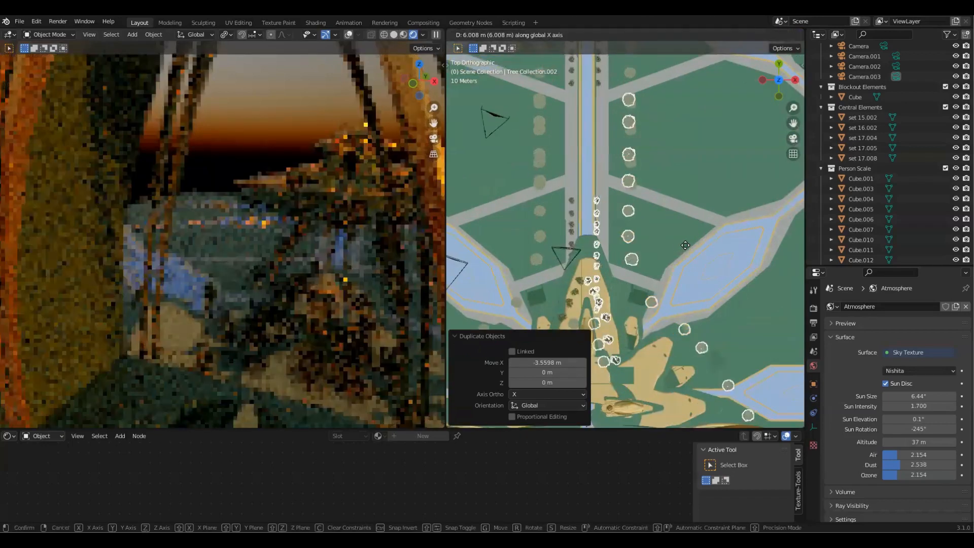
click(678, 251)
Step: Save the file and examine the tree rows, pools and channel between both palaces in the rendered view
middle_drag(328, 295, 219, 312)
key(ctrl+s)
middle_drag(272, 342, 331, 362)
middle_drag(211, 303, 241, 347)
middle_drag(356, 299, 375, 297)
scroll(595, 261, down, 10)
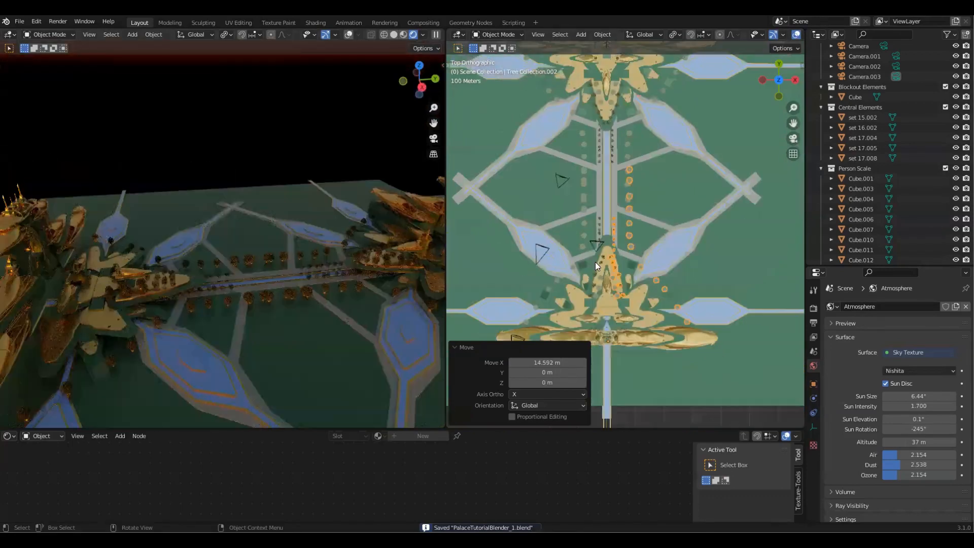
shift+middle_drag(490, 141, 643, 221)
scroll(643, 221, down, 1)
shift+middle_drag(757, 248, 606, 207)
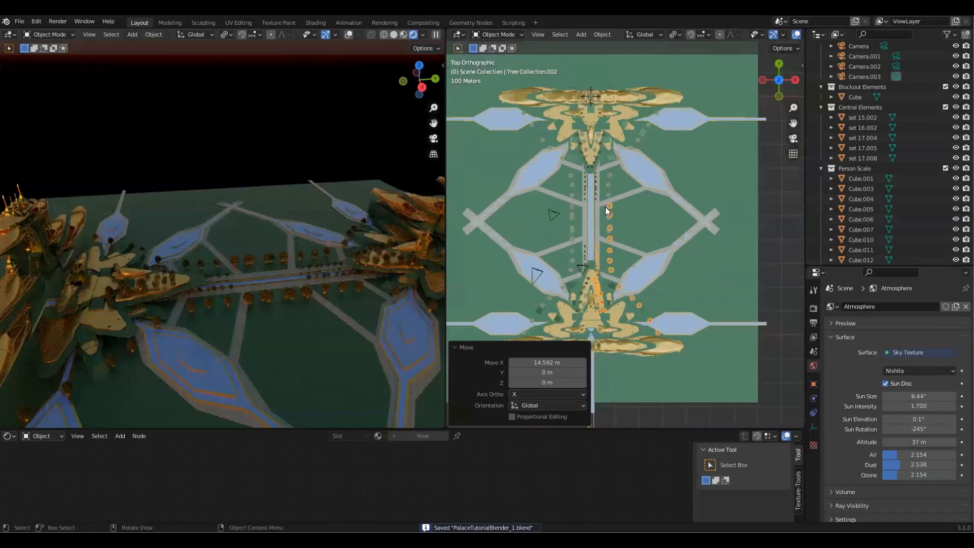
click(658, 101)
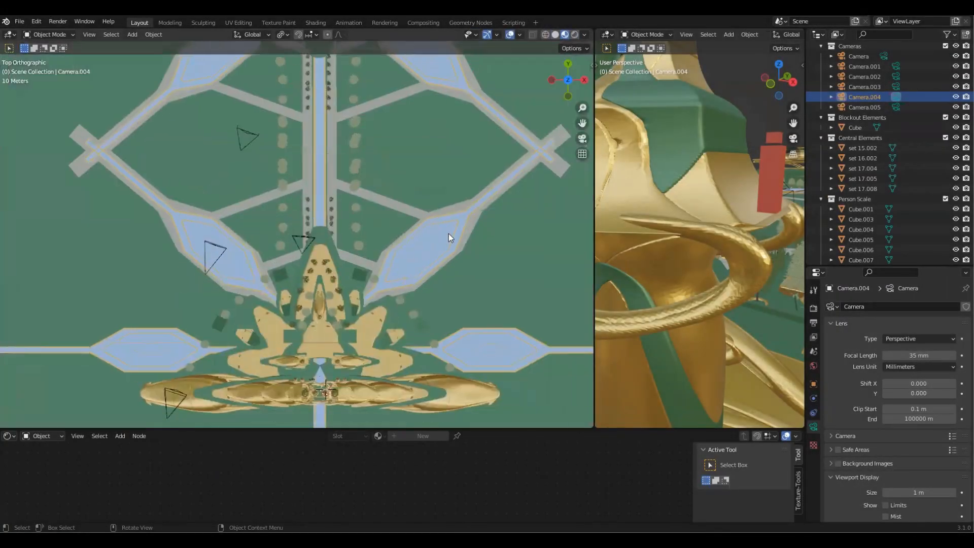
Step: Select the front palace together with its pools, paths, channel and tree rows in the top view
scroll(449, 233, down, 3)
shift+click(226, 329)
key(ctrl+z)
scroll(242, 354, up, 2)
shift+click(266, 323)
scroll(330, 340, down, 3)
key(g)
right_click(352, 262)
scroll(345, 244, up, 4)
shift+click(345, 218)
scroll(297, 239, down, 1)
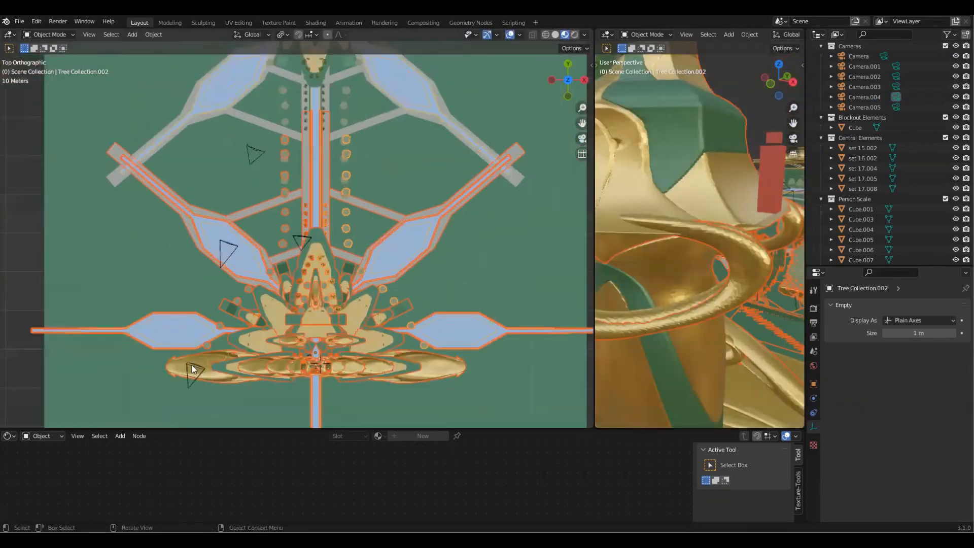
Step: Add the cameras around the front palace to the selection, move everything along Y, and check the result through the active camera
shift+click(192, 372)
shift+click(229, 253)
shift+click(302, 244)
middle_drag(363, 247, 416, 300)
shift+click(412, 205)
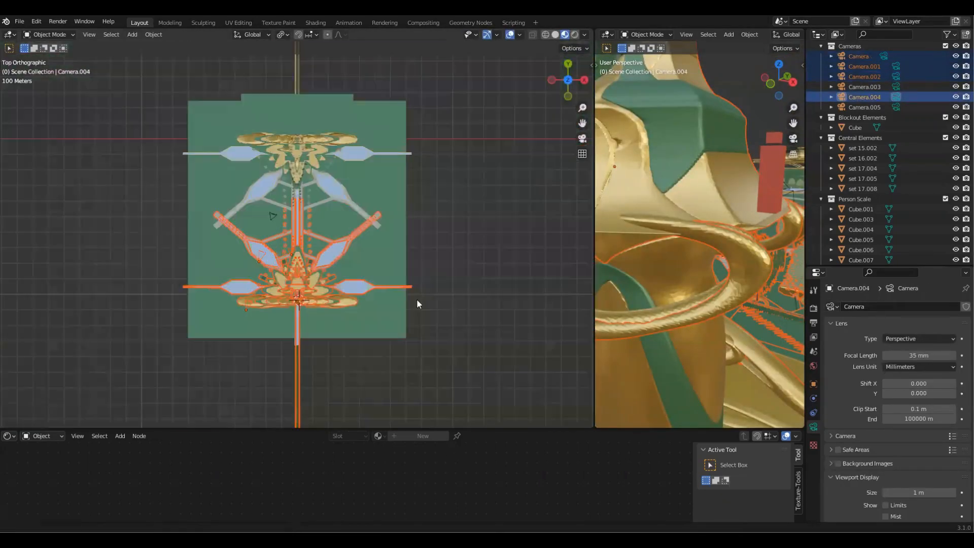
key(g)
key(y)
click(413, 257)
middle_drag(413, 258, 435, 240)
key(KP_0)
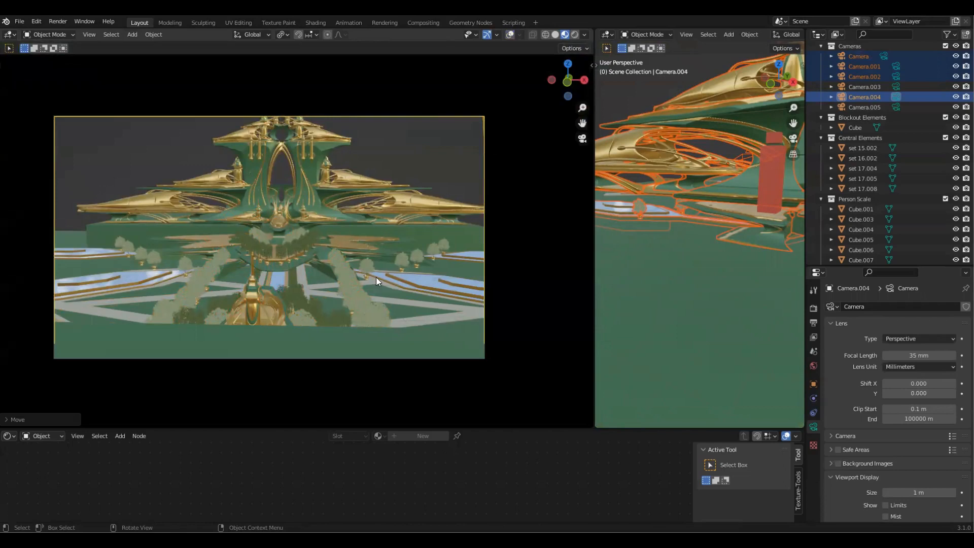
Step: Move the selected palace, gardens and cameras about -108 m along Y in the top view
key(g)
key(y)
right_click(458, 104)
key(KP_7)
shift+middle_drag(729, 191, 712, 335)
key(g)
key(y)
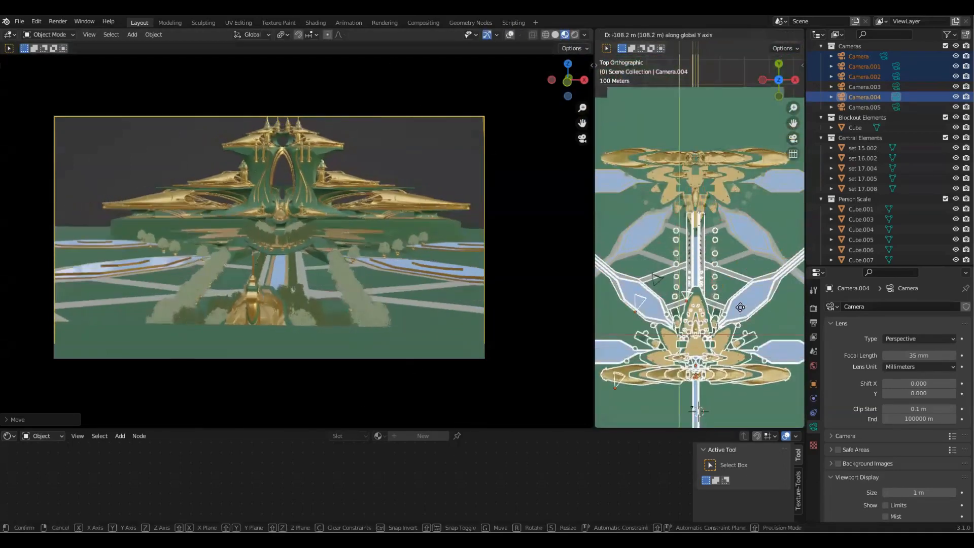
click(710, 305)
Step: Move the selected palace group 255.17 m along Y so its pools overlap those of the opposite palace
scroll(710, 274, down, 2)
key(g)
key(y)
click(700, 239)
middle_drag(388, 233, 592, 349)
scroll(558, 304, up, 4)
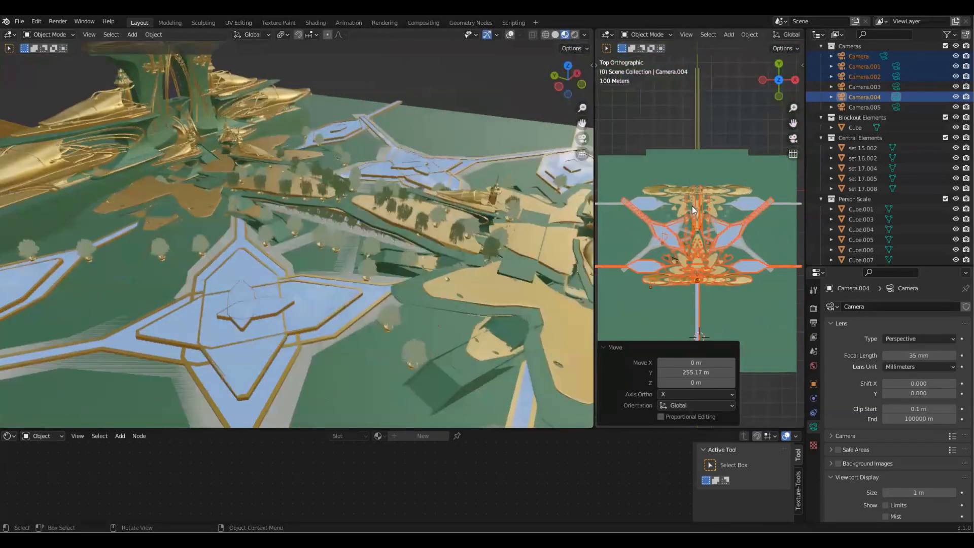
Step: Fine-tune the palace group about 17.4 m further along Y to shape the overlapping pools, and check it through the camera
scroll(670, 238, up, 10)
key(g)
key(y)
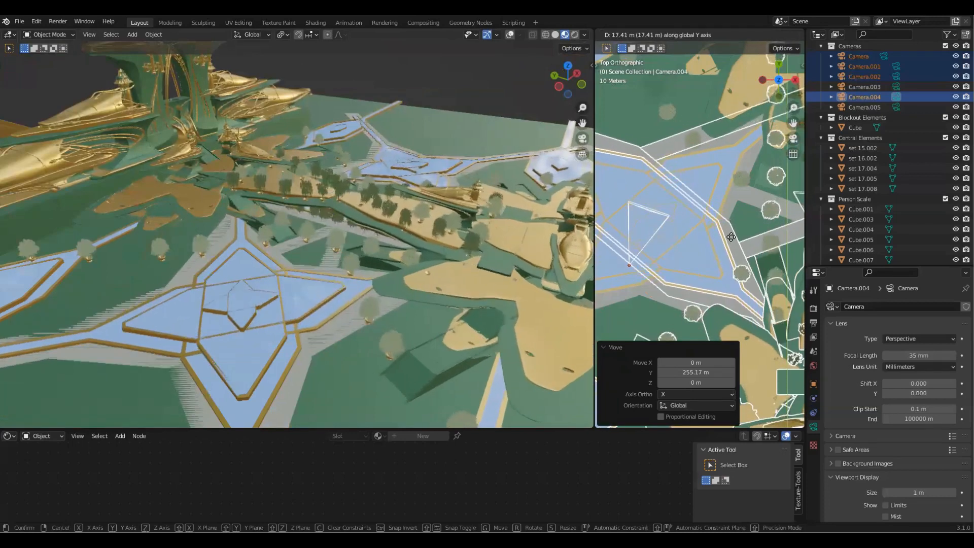
click(729, 237)
scroll(721, 238, down, 5)
key(KP_0)
scroll(331, 93, down, 1)
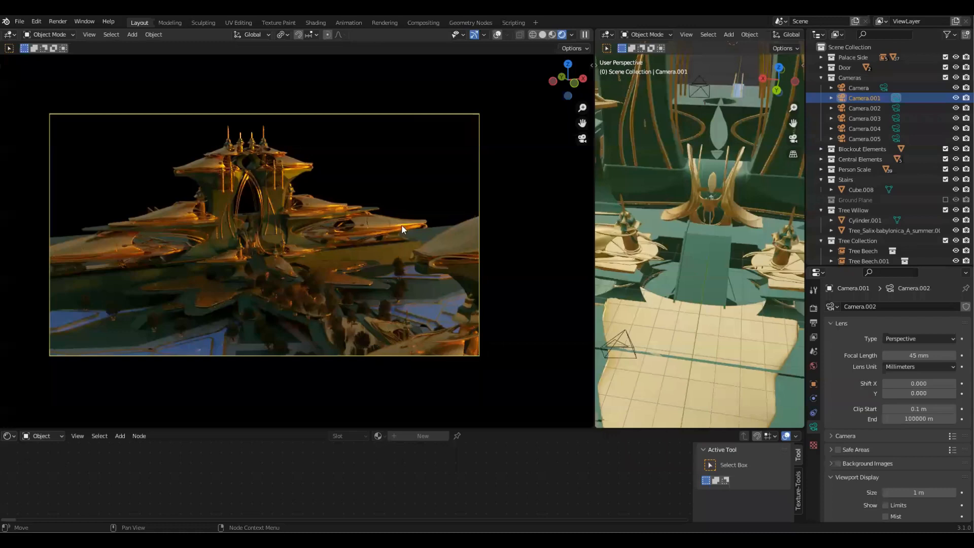
Step: Save the file and examine the palace, trees and star-shaped pools from several angles in the rendered view, ending in the camera view
scroll(400, 224, down, 4)
middle_drag(400, 235, 415, 256)
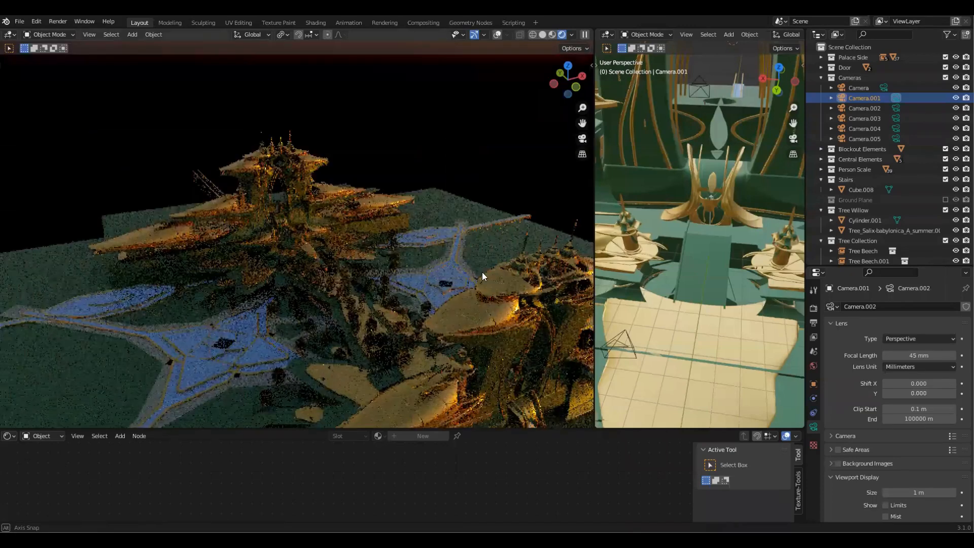
middle_drag(482, 224, 480, 221)
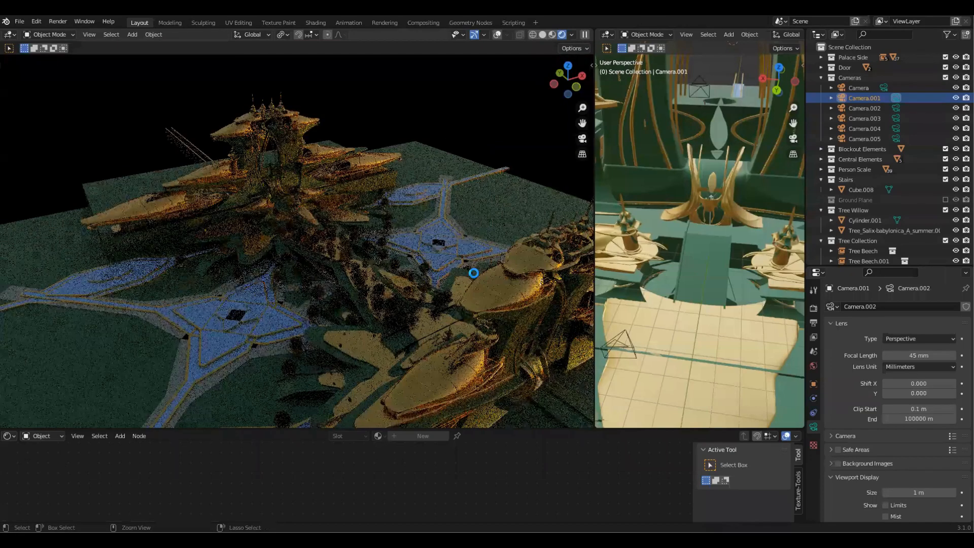
key(ctrl+s)
scroll(453, 306, up, 5)
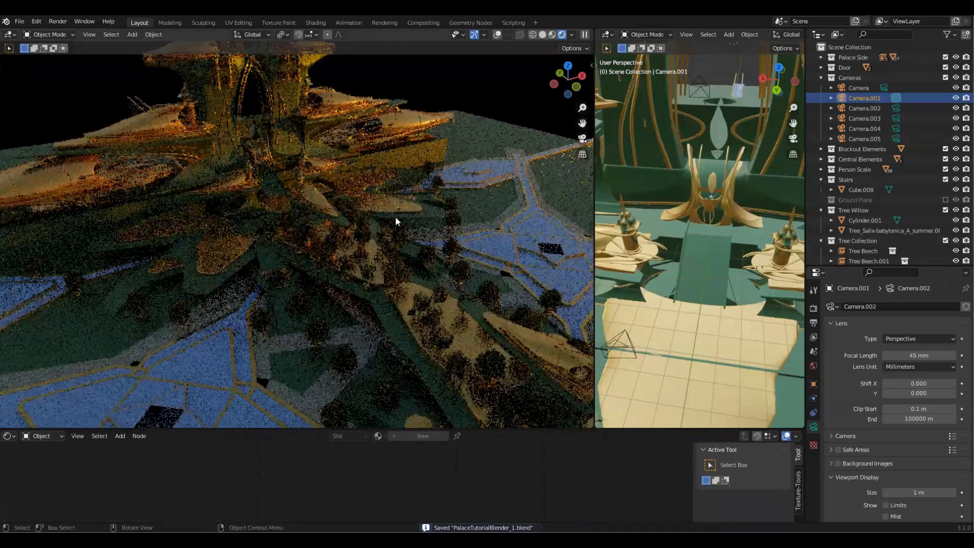
middle_drag(281, 159, 293, 166)
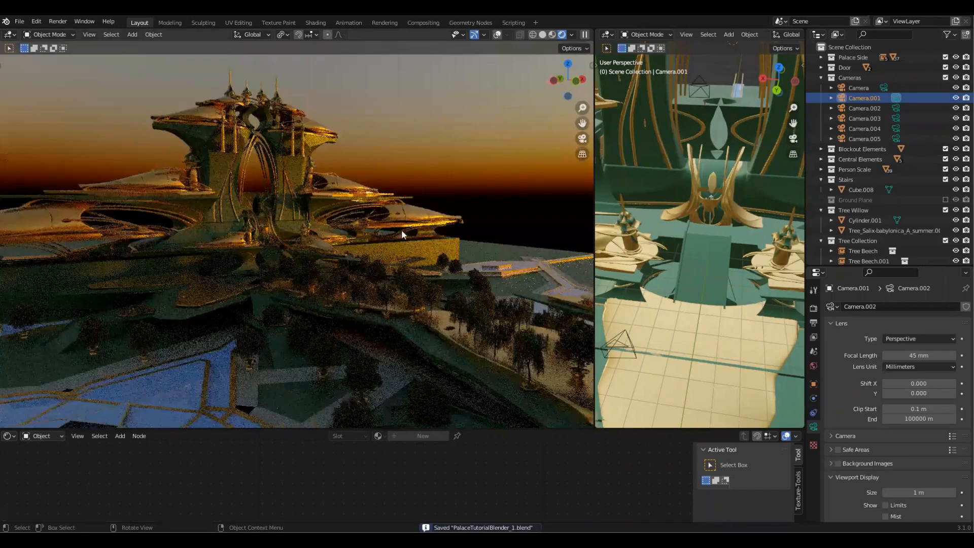
middle_drag(402, 234, 480, 247)
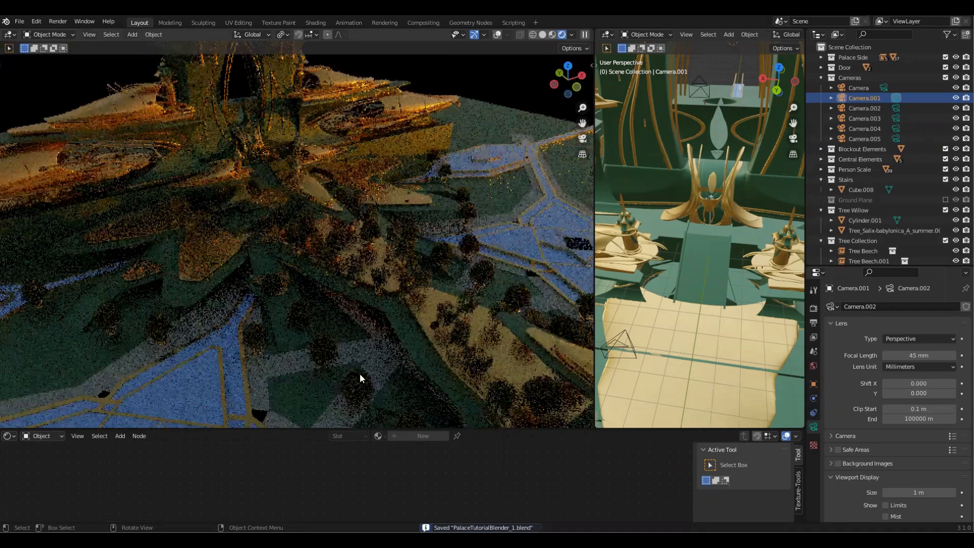
middle_drag(361, 373, 298, 379)
middle_drag(331, 349, 388, 260)
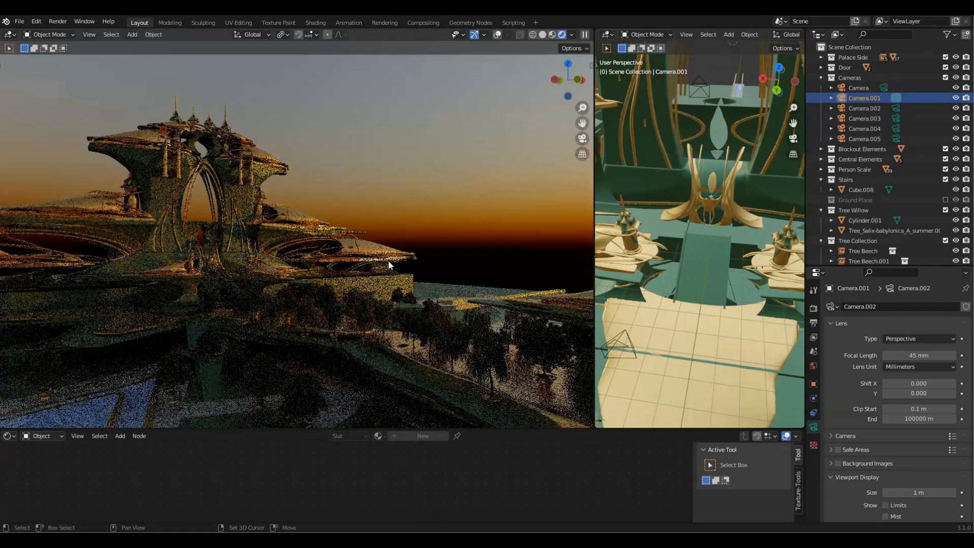
middle_drag(413, 204, 260, 135)
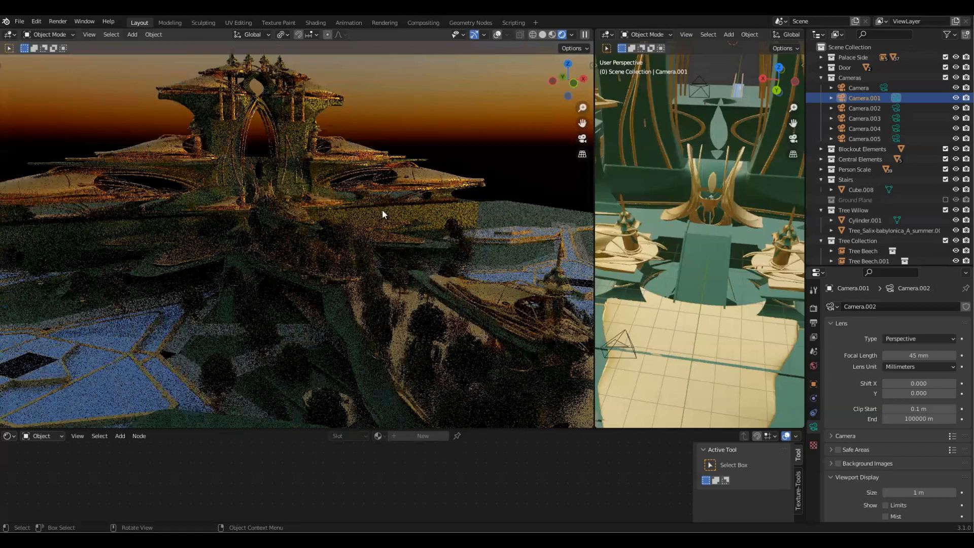
key(ctrl+s)
click(582, 138)
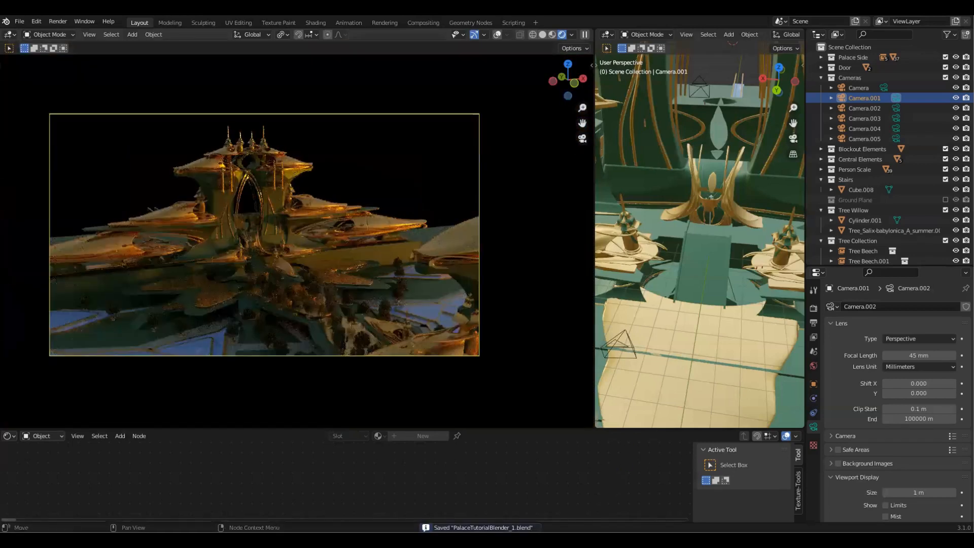
Step: Switch to Quixel Bridge and browse the categories of its Surfaces library
key(alt+Tab)
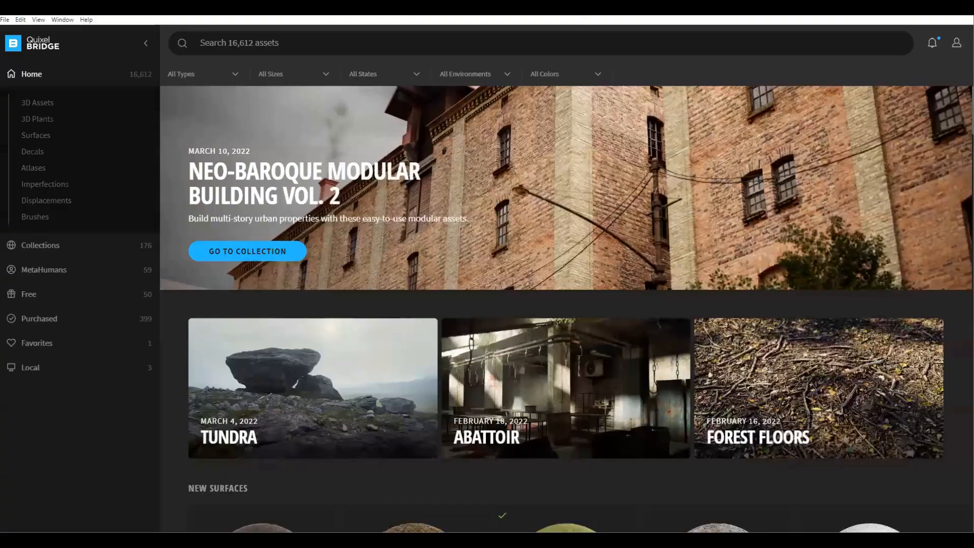
click(285, 44)
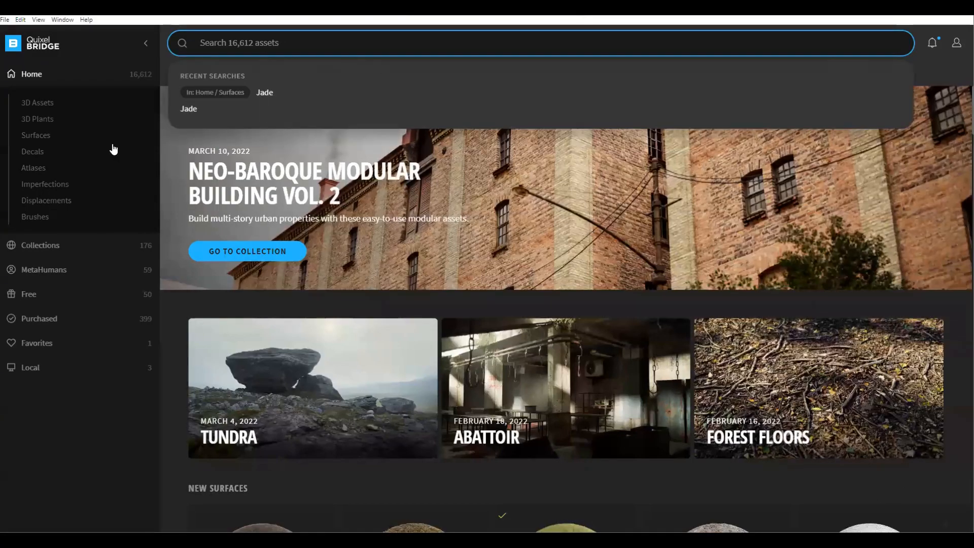
click(28, 137)
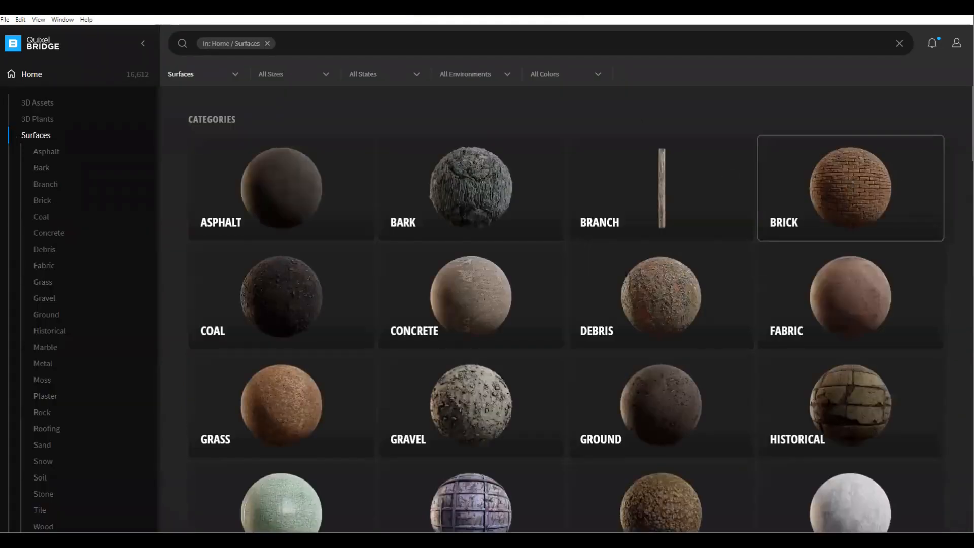
scroll(46, 109, down, 5)
scroll(60, 167, up, 5)
scroll(65, 208, down, 4)
scroll(86, 236, up, 4)
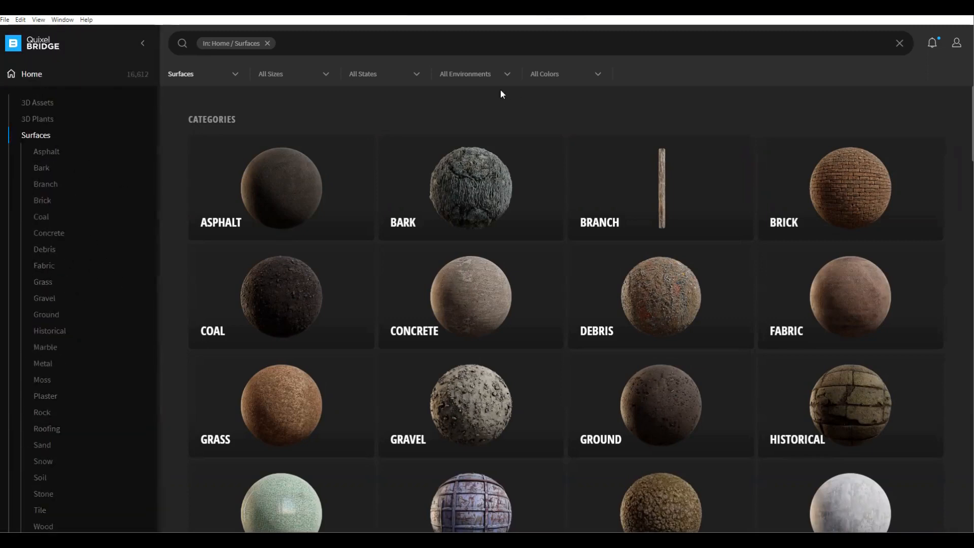
Step: Search the Surfaces library for "marble"
click(357, 45)
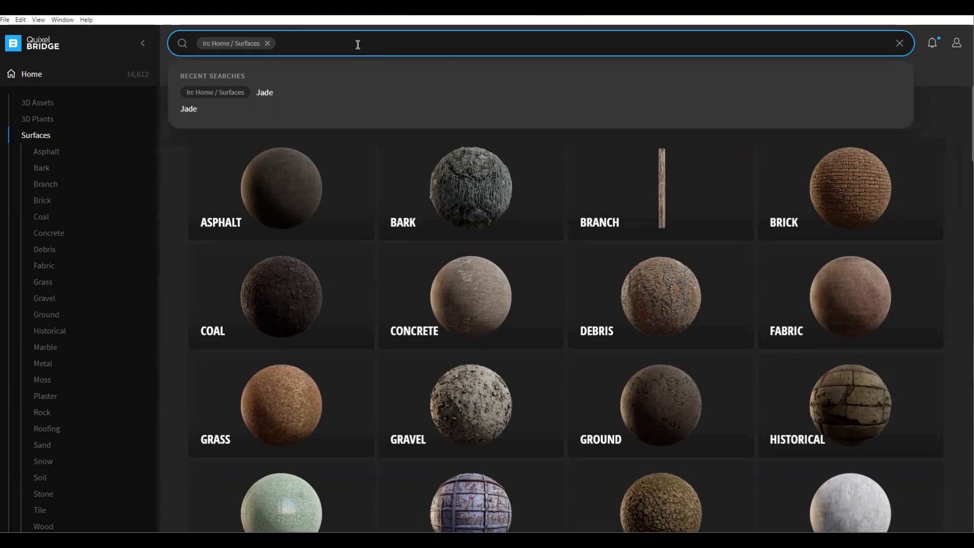
text(marble)
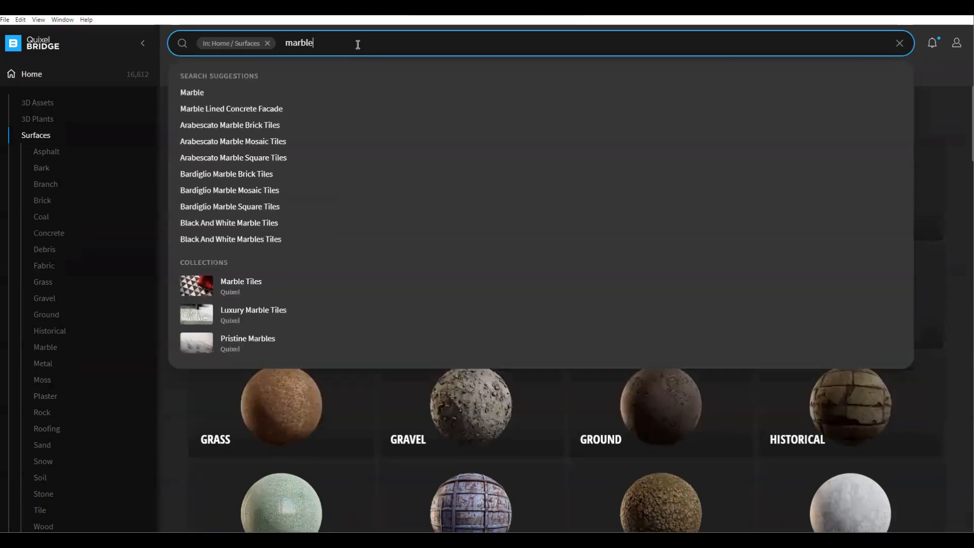
key(Return)
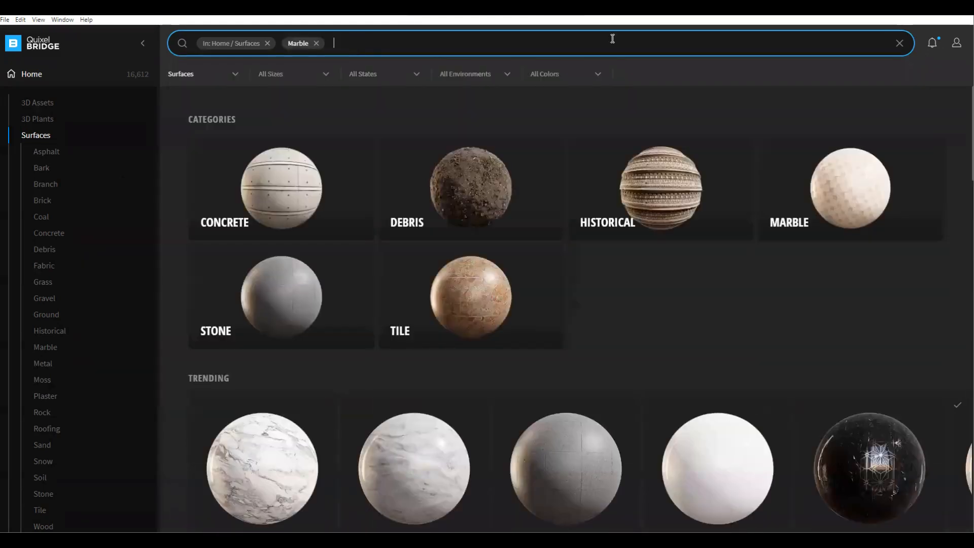
Step: Look through the marble surfaces, comparing tiles, mosaics and polished stones for textures that suit the palace
scroll(569, 101, down, 10)
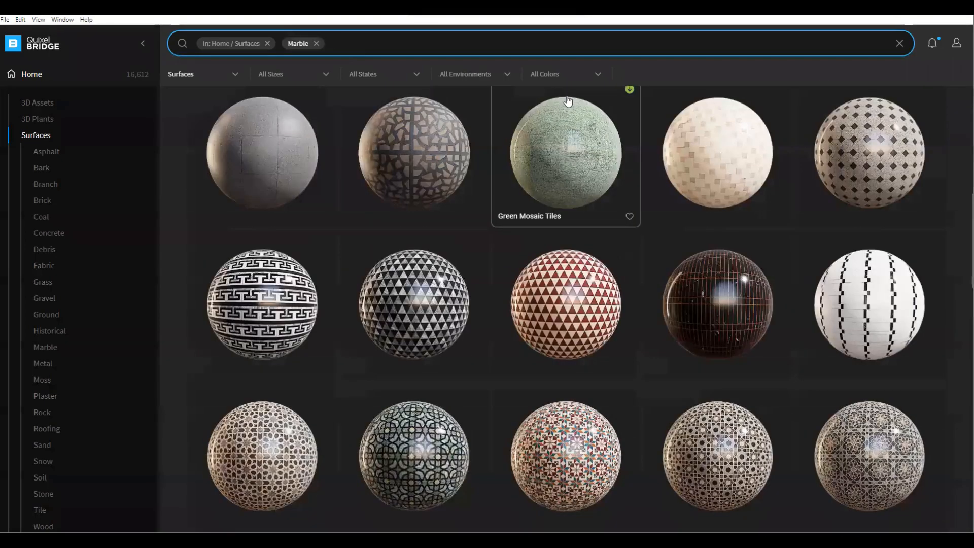
scroll(942, 202, up, 4)
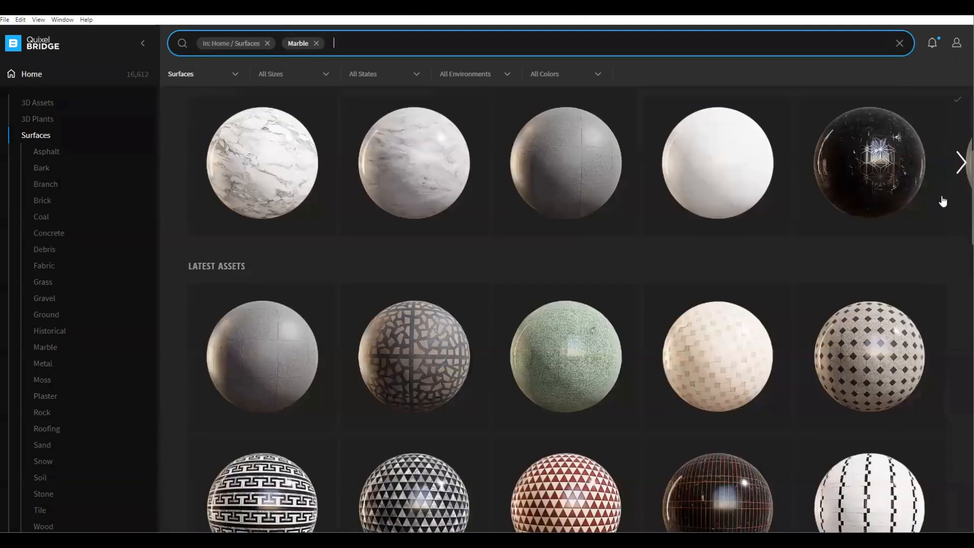
scroll(942, 202, down, 2)
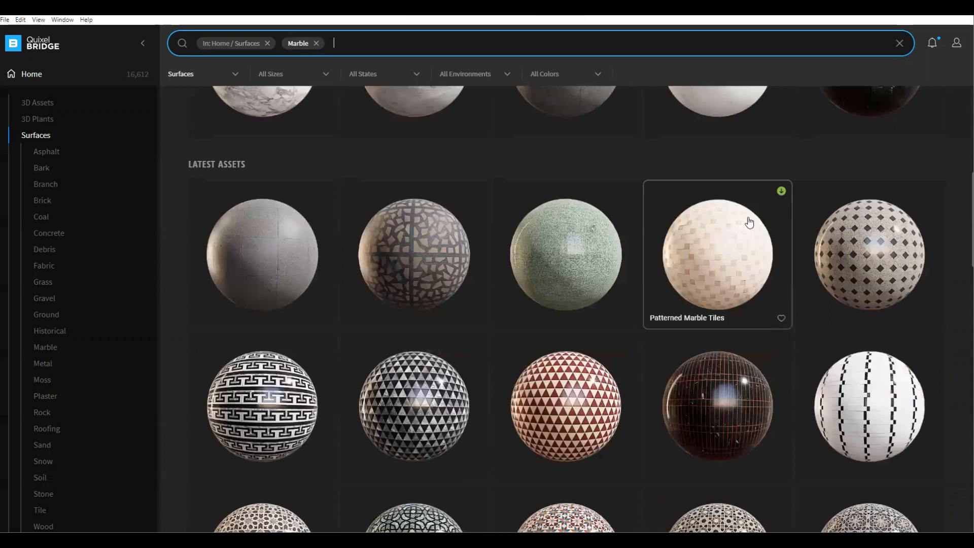
scroll(748, 222, down, 8)
scroll(753, 203, down, 5)
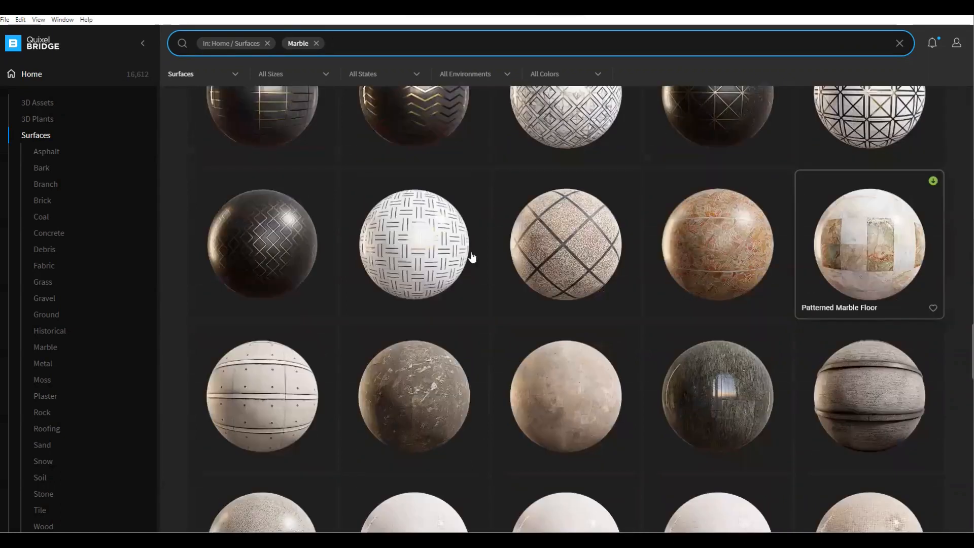
scroll(855, 382, down, 5)
scroll(696, 269, down, 1)
scroll(738, 257, up, 3)
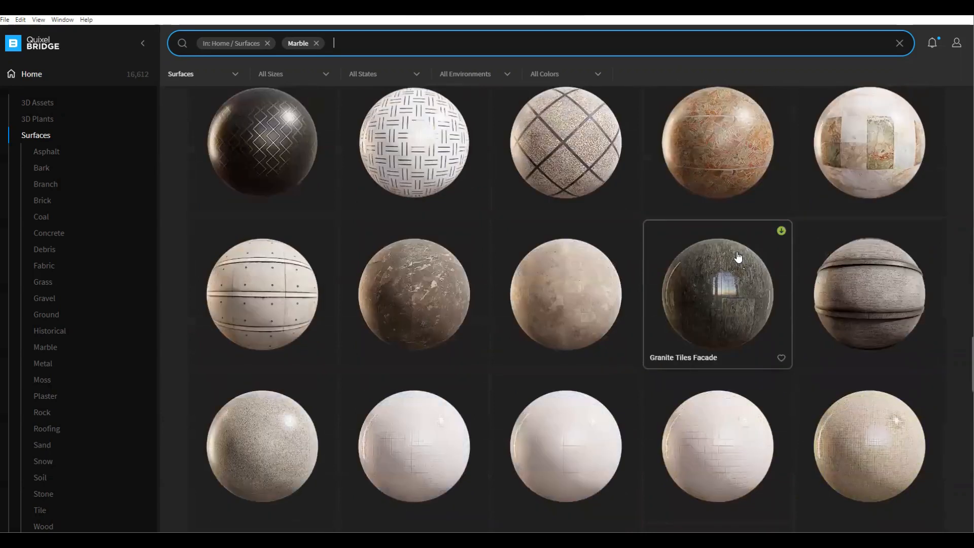
scroll(738, 257, down, 5)
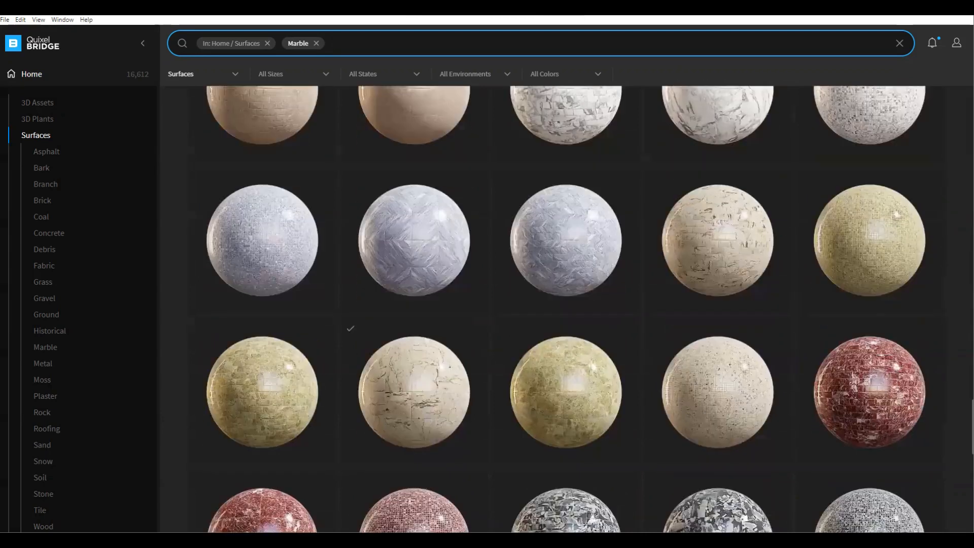
scroll(867, 355, down, 3)
scroll(867, 356, down, 6)
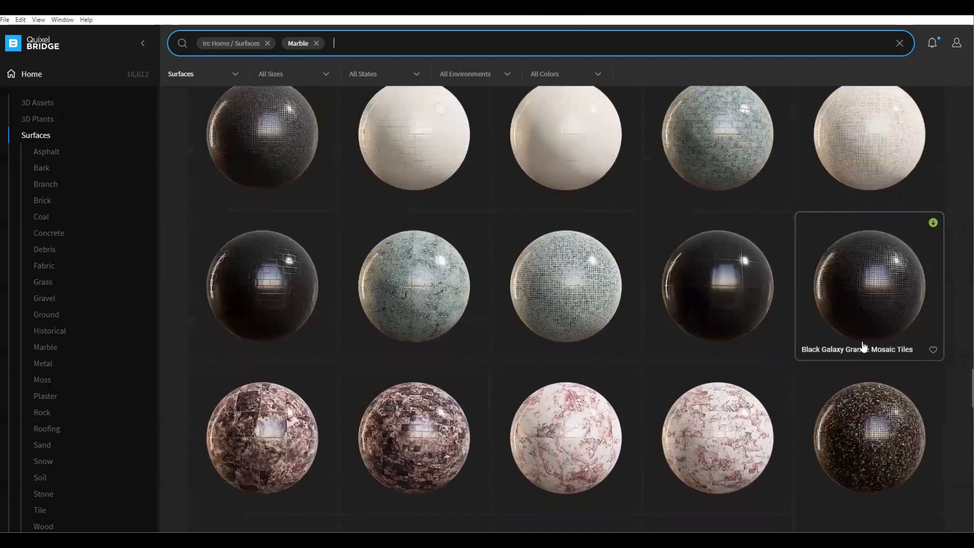
scroll(849, 332, down, 2)
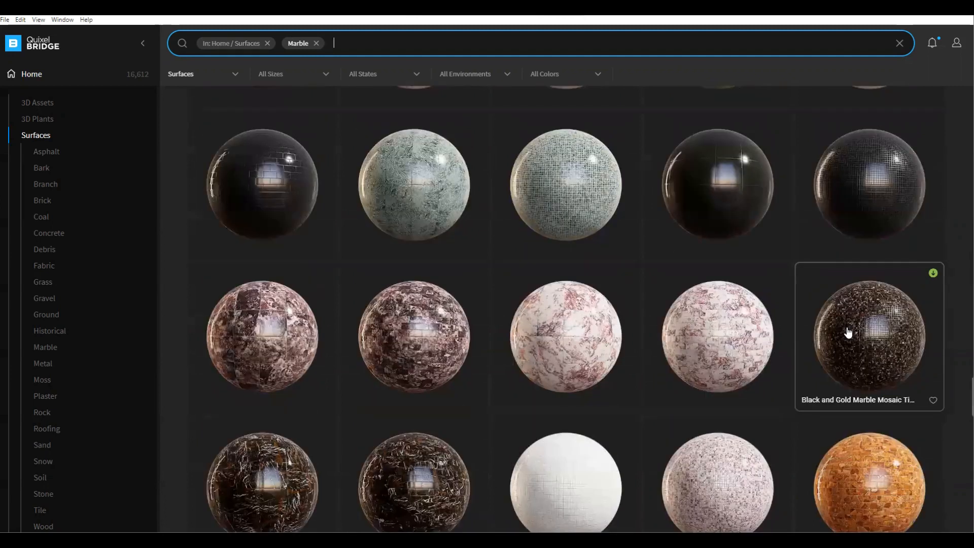
scroll(848, 332, down, 5)
scroll(830, 292, down, 3)
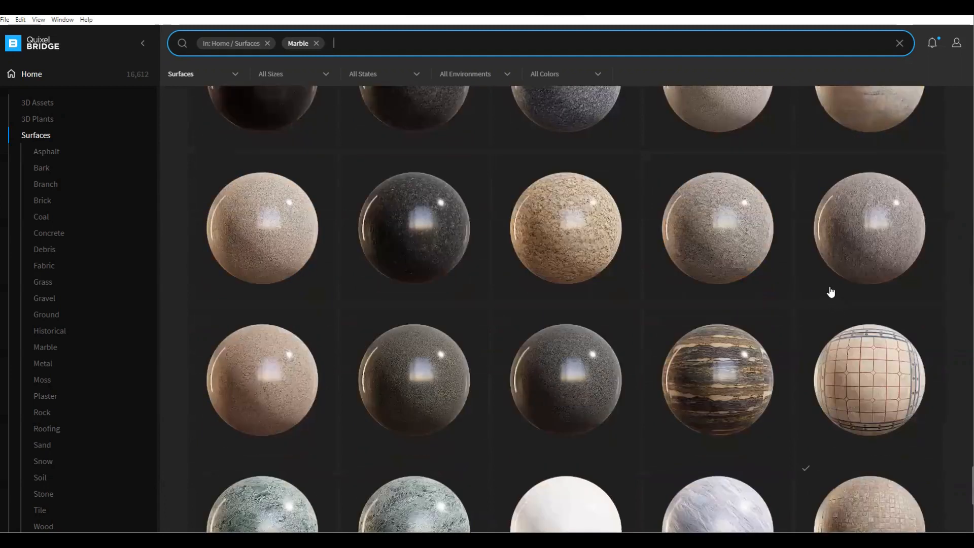
scroll(830, 292, down, 5)
scroll(828, 291, up, 2)
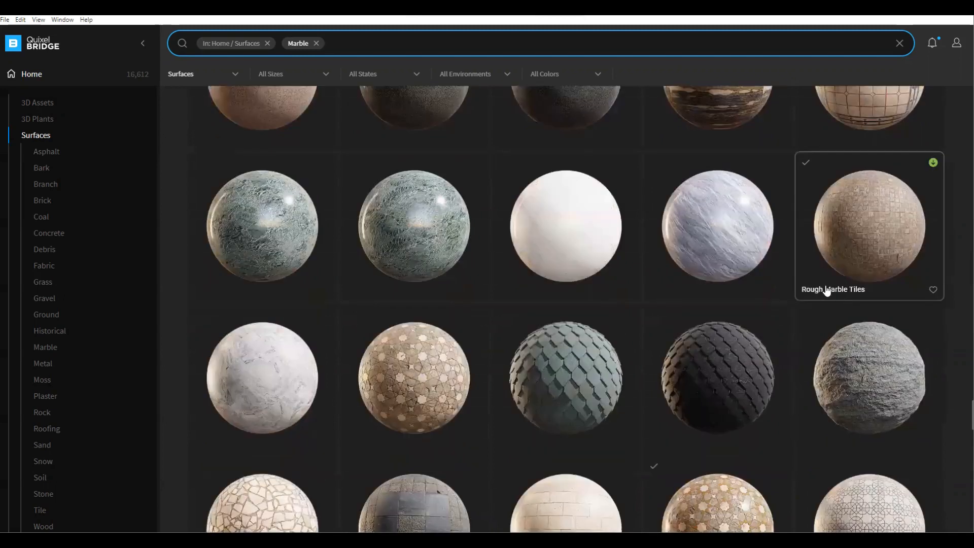
scroll(811, 296, down, 3)
scroll(808, 296, down, 3)
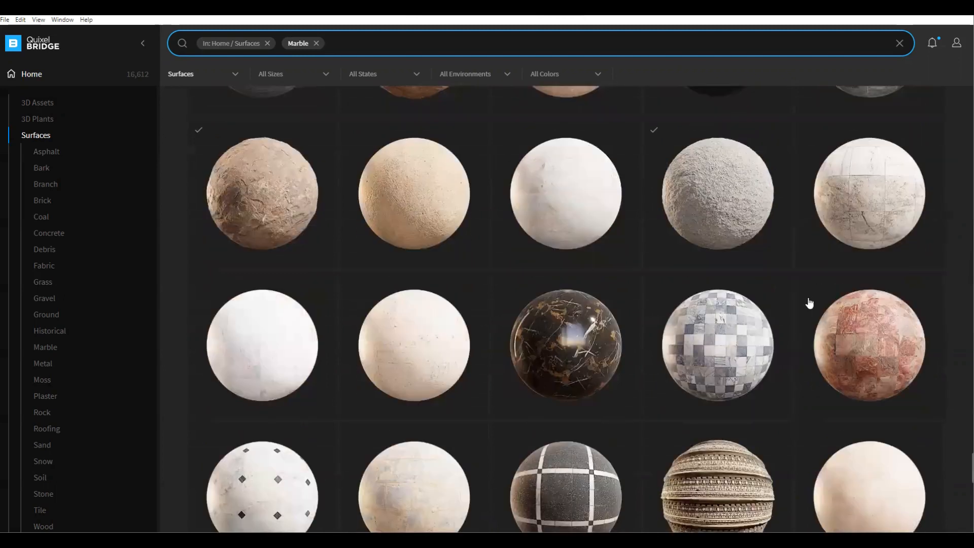
scroll(809, 303, down, 3)
scroll(752, 279, down, 3)
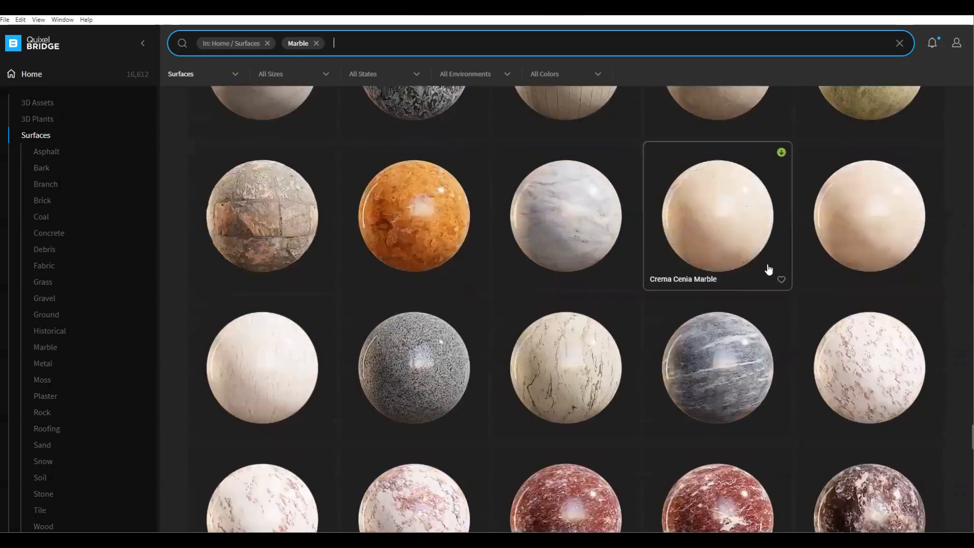
scroll(769, 269, down, 3)
scroll(871, 284, down, 3)
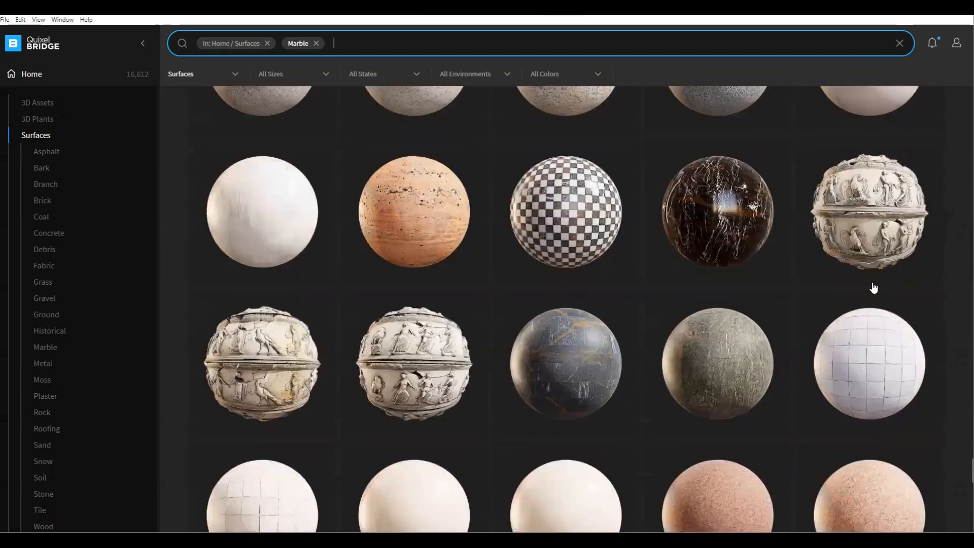
Step: Browse the marble surfaces in the library for a suitable tiled floor material
scroll(873, 288, down, 3)
scroll(875, 284, down, 3)
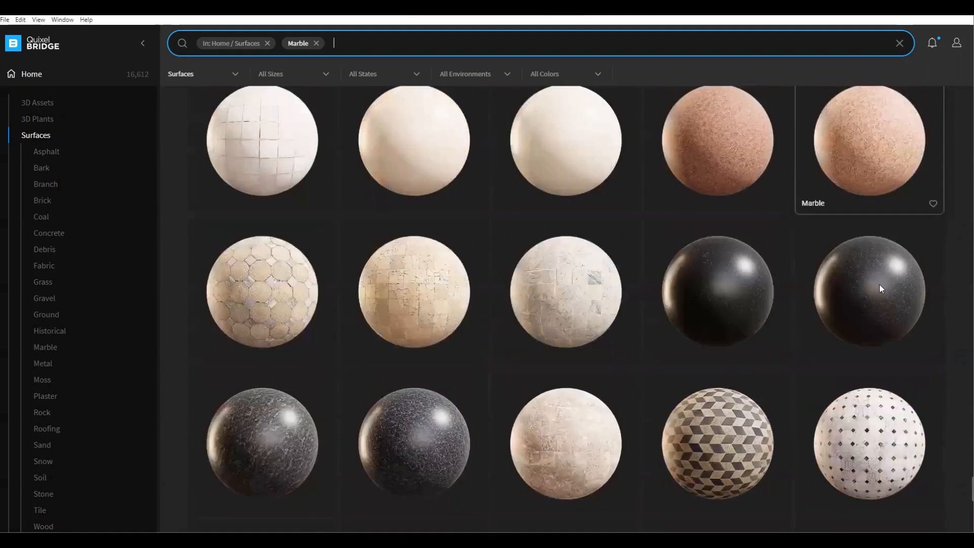
scroll(878, 285, down, 3)
scroll(874, 287, down, 3)
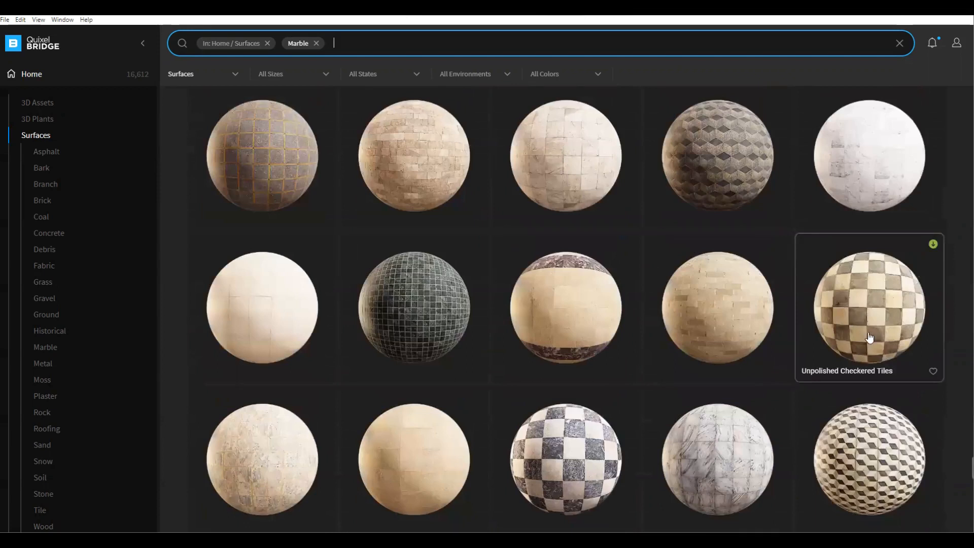
scroll(872, 345, down, 3)
scroll(867, 357, down, 3)
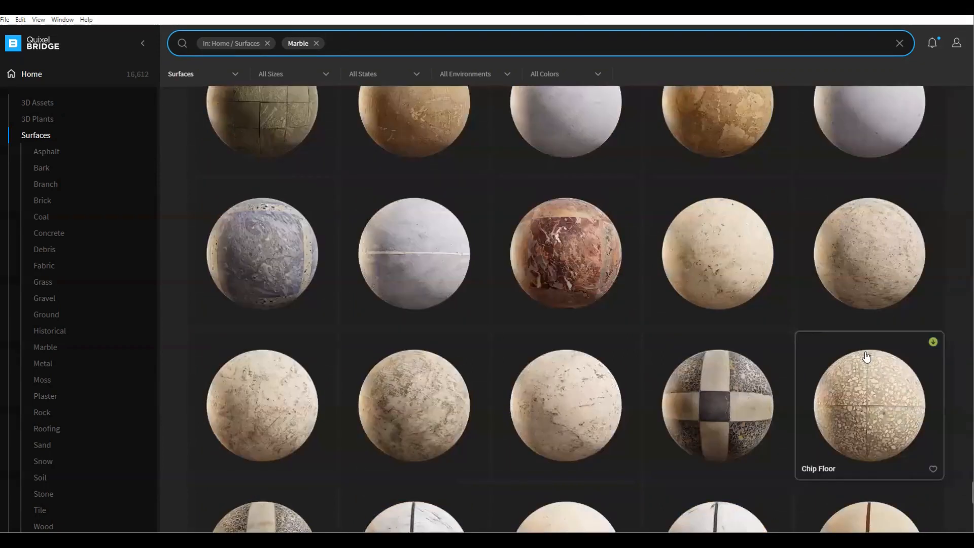
scroll(868, 357, down, 3)
scroll(862, 367, down, 3)
scroll(820, 363, down, 3)
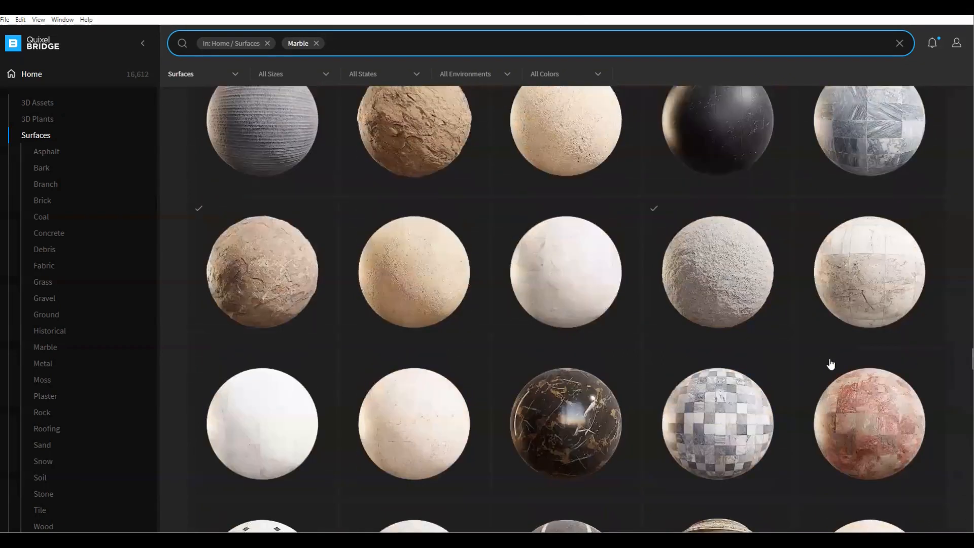
scroll(831, 364, down, 3)
scroll(852, 381, down, 3)
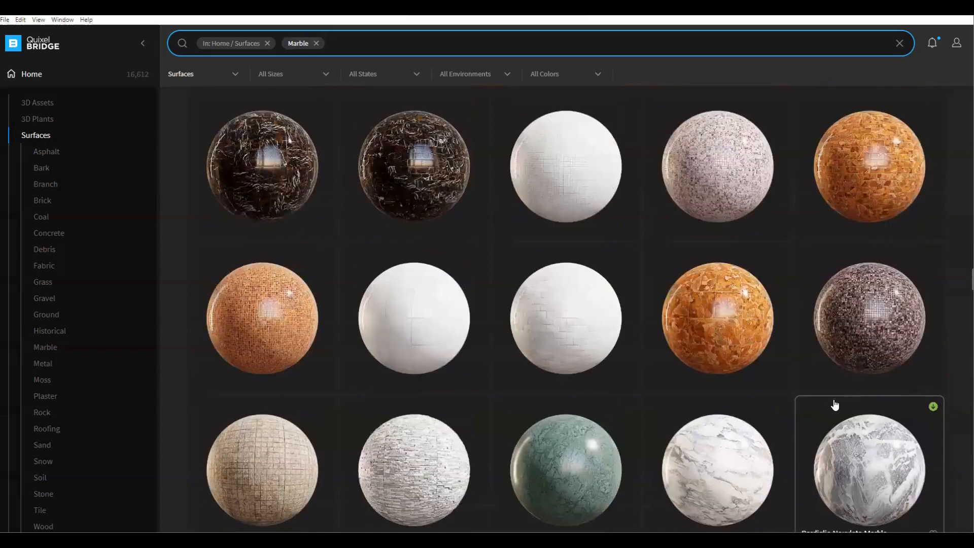
scroll(831, 401, down, 3)
scroll(829, 400, down, 3)
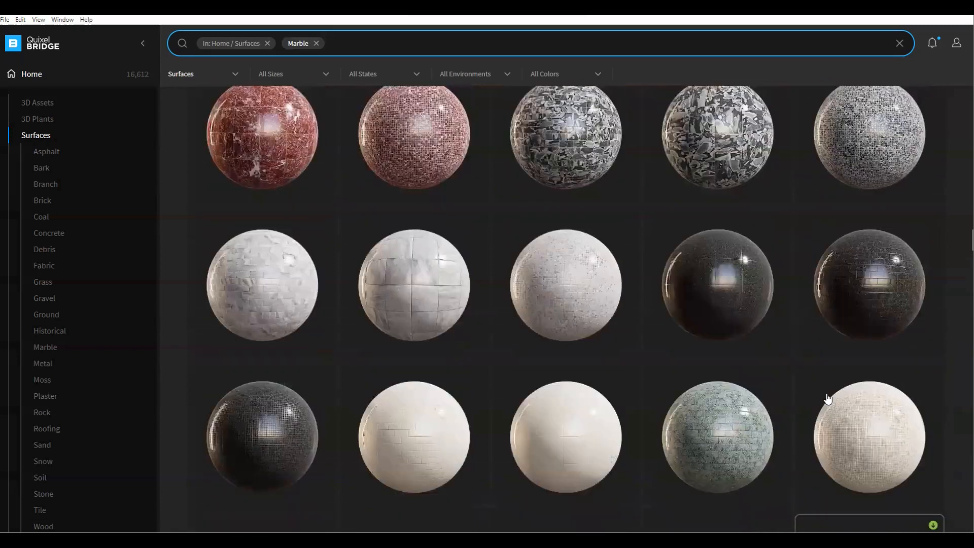
Step: Download the Verde Alpi Marble Brick Tiles surface at 2K resolution and open its download and export options
click(724, 448)
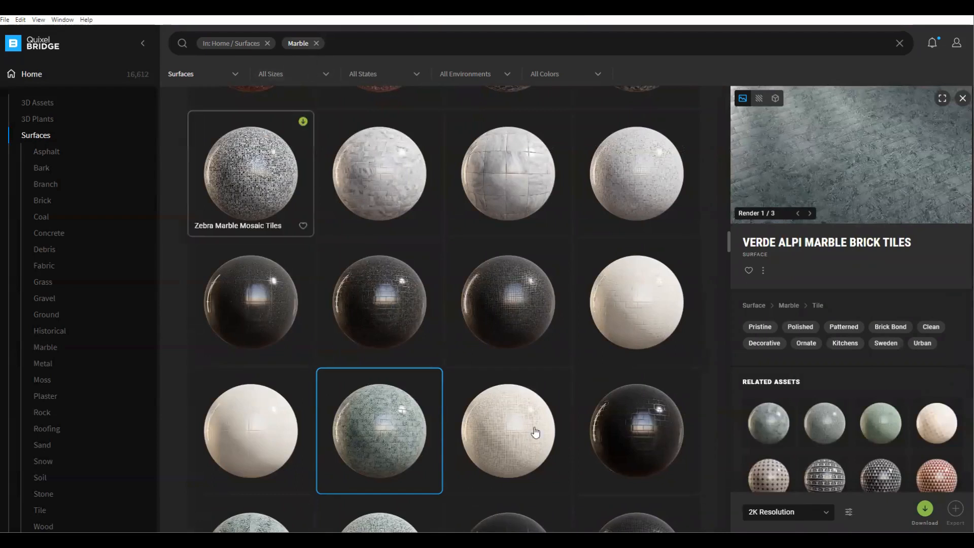
click(849, 512)
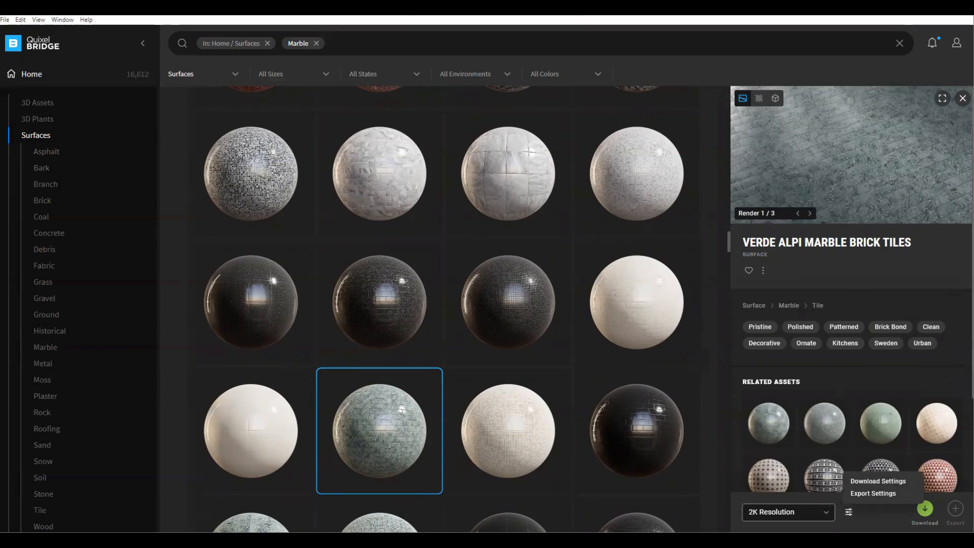
click(788, 512)
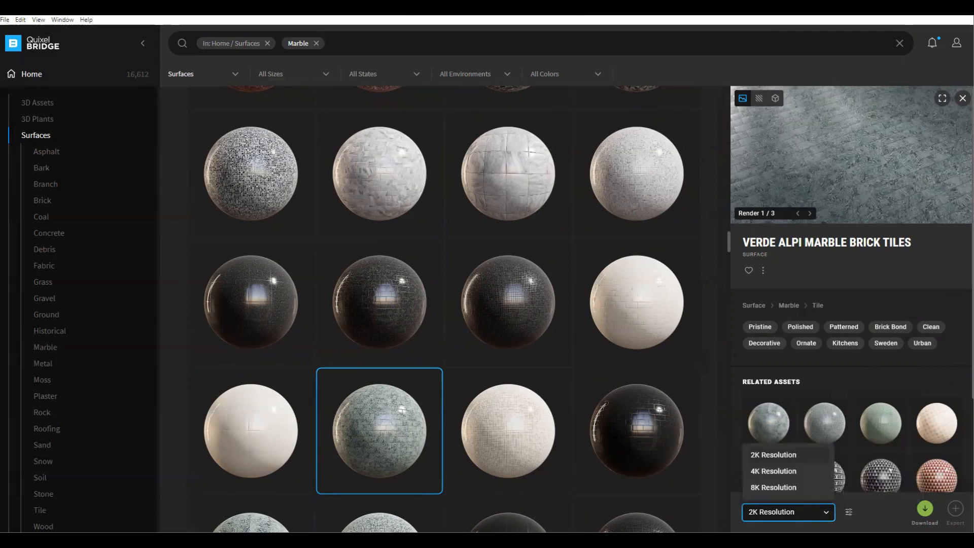
click(788, 512)
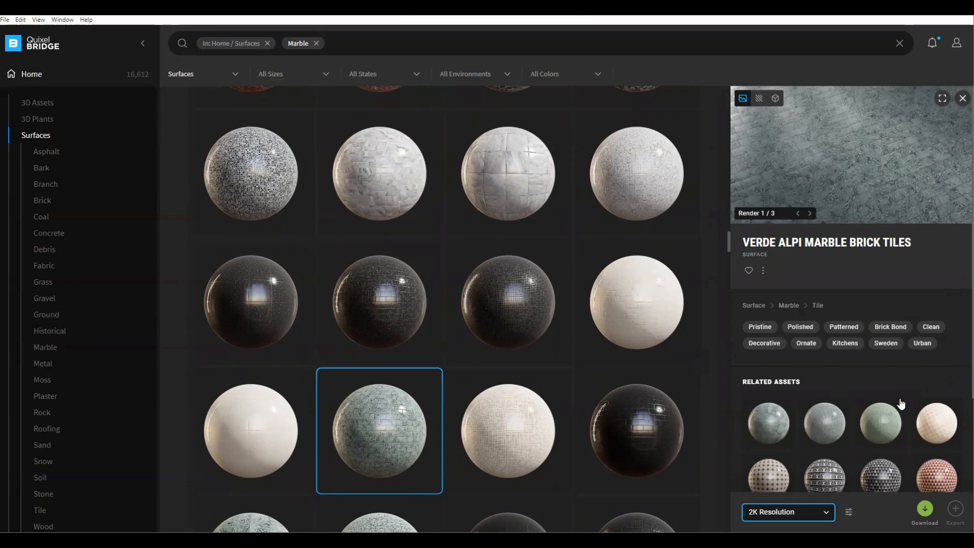
click(925, 509)
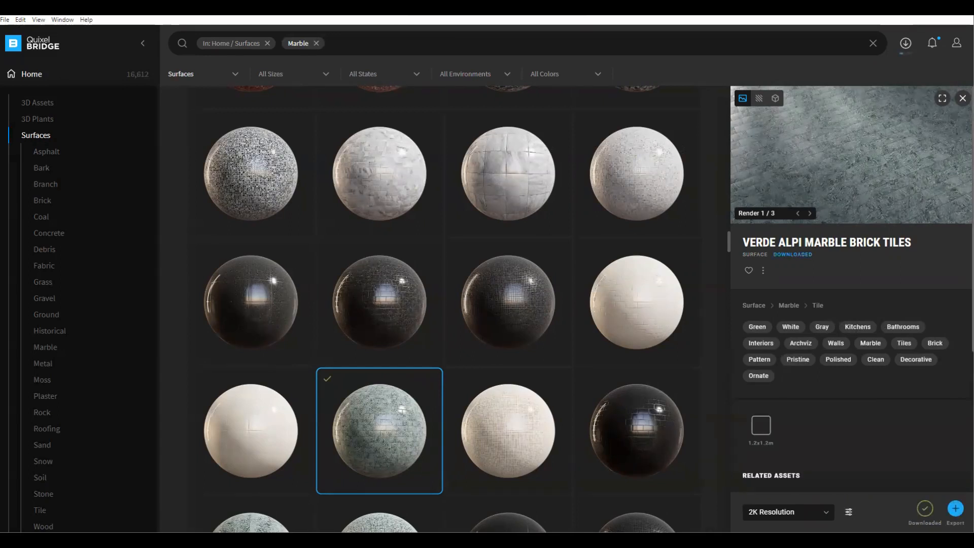
click(849, 512)
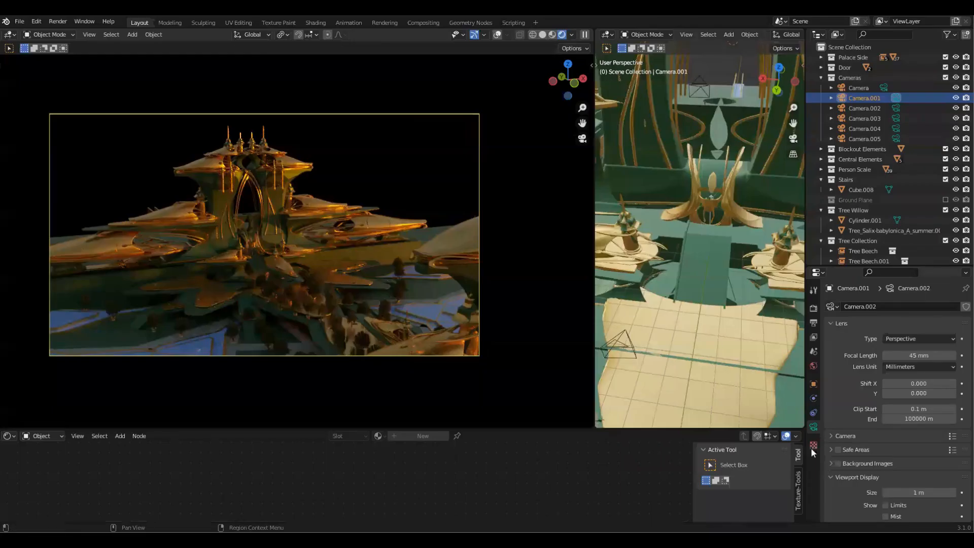
Step: Switch to Blender and assign the Verde_Alpi_Marble_Brick_uicxacil material to the large flat slab Cube.009 at the palace's base
click(413, 261)
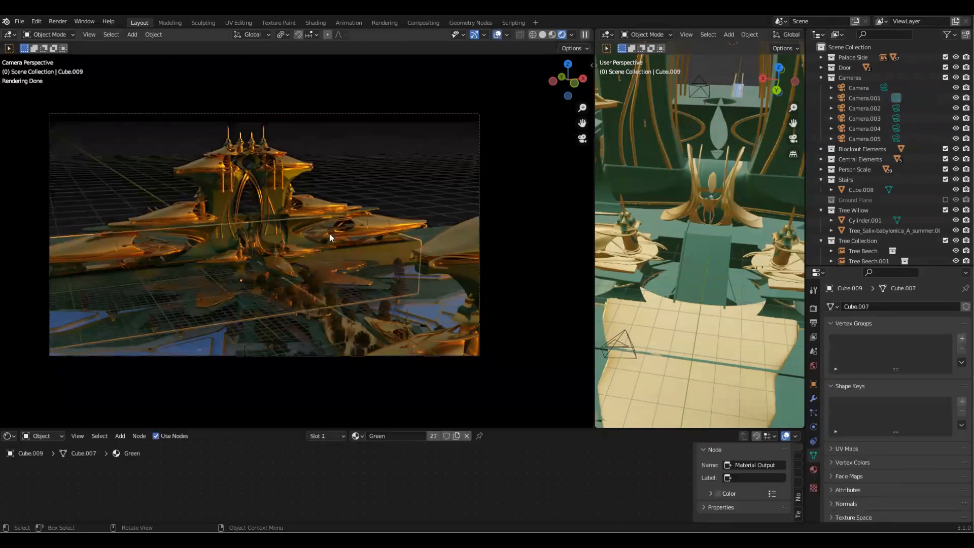
click(813, 469)
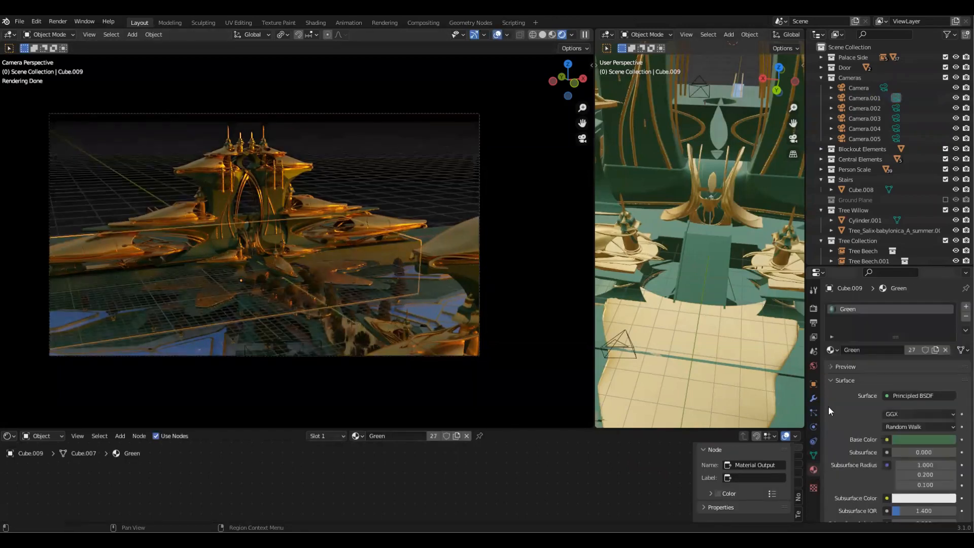
click(833, 350)
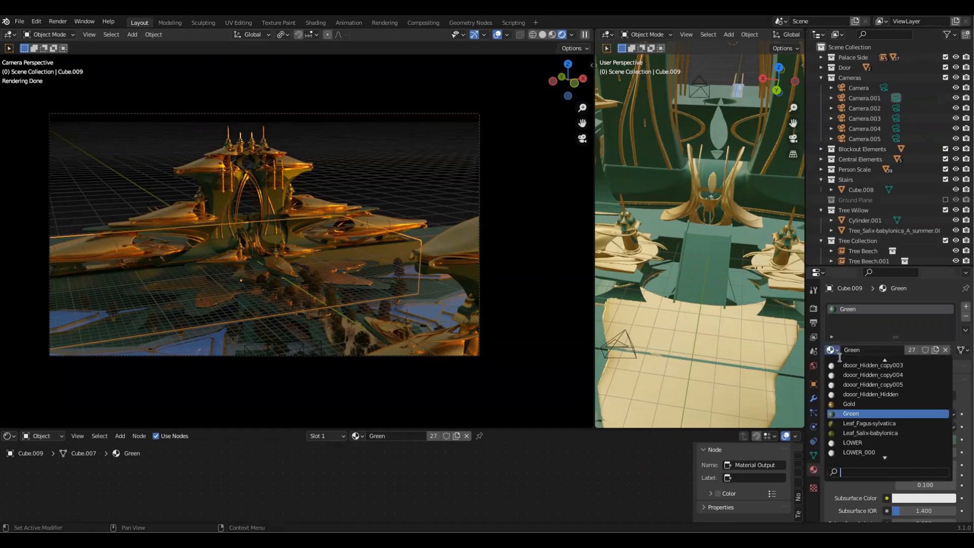
scroll(893, 438, down, 3)
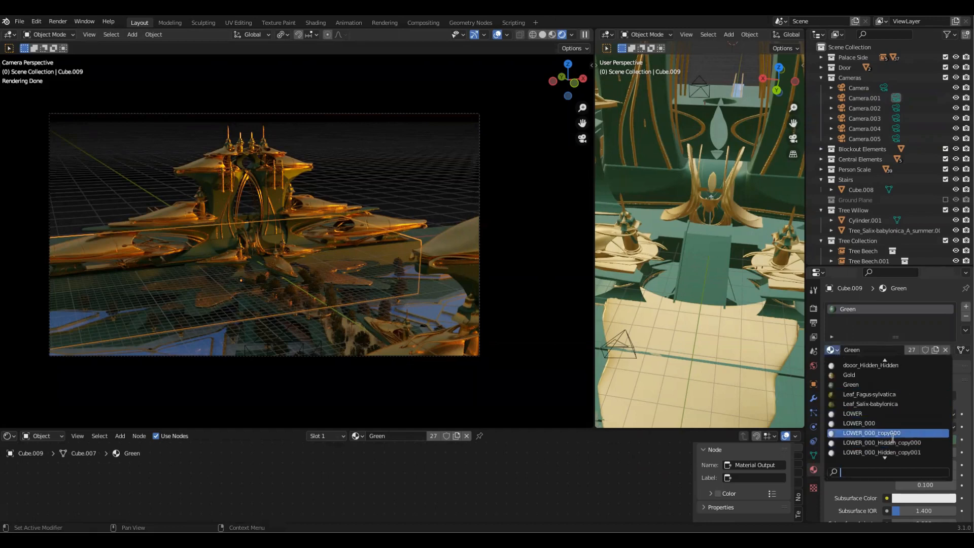
text(mar)
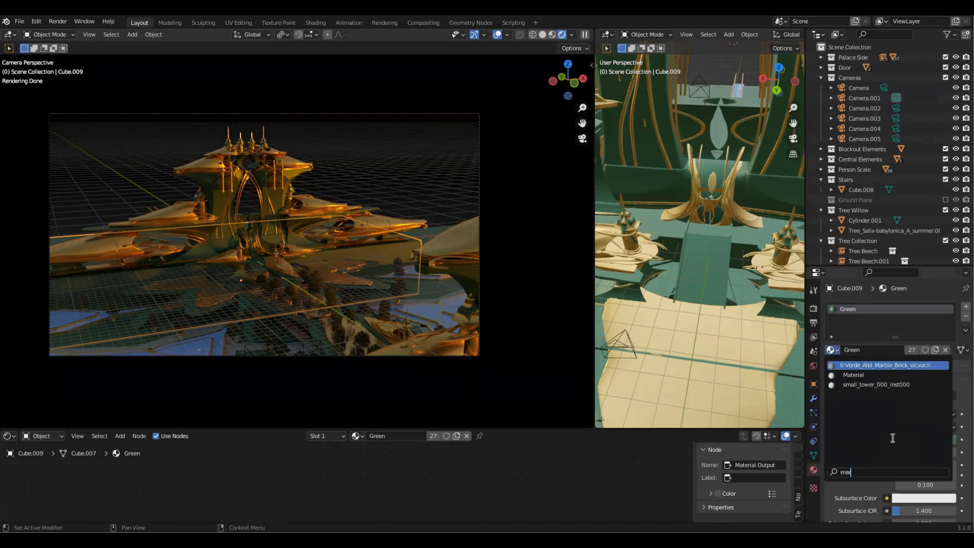
click(882, 363)
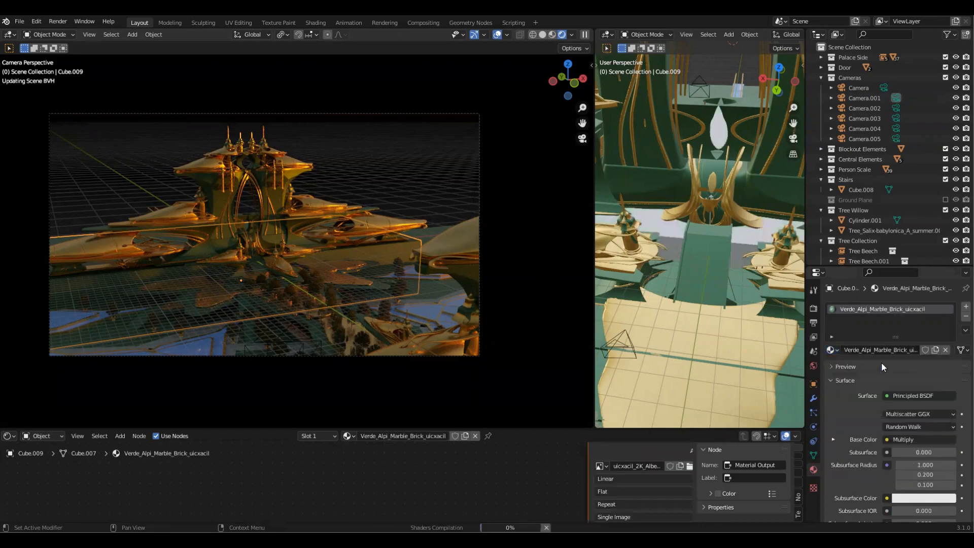
Step: Check the marble texture on the slab from above and enlarge the shader editor area
middle_drag(718, 318, 689, 352)
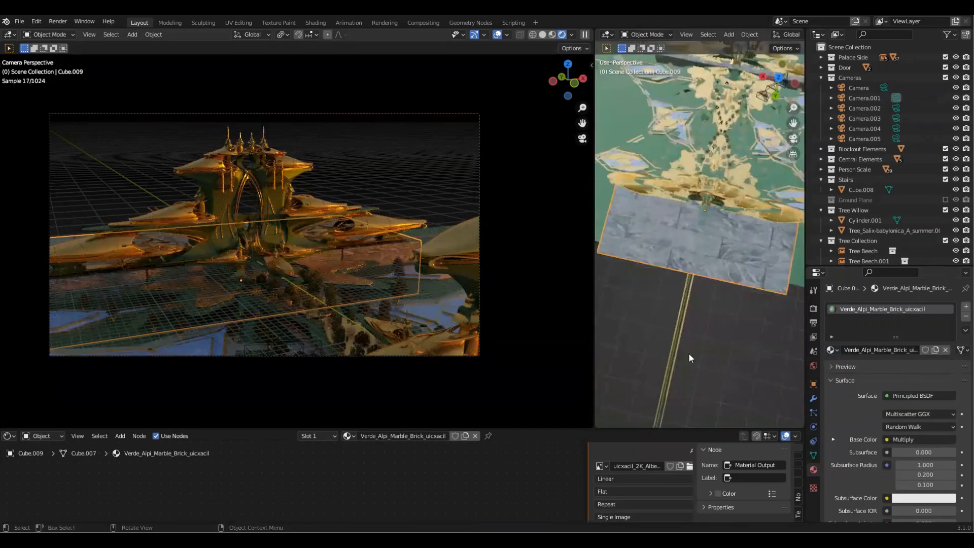
scroll(690, 358, up, 3)
click(9, 436)
click(9, 436)
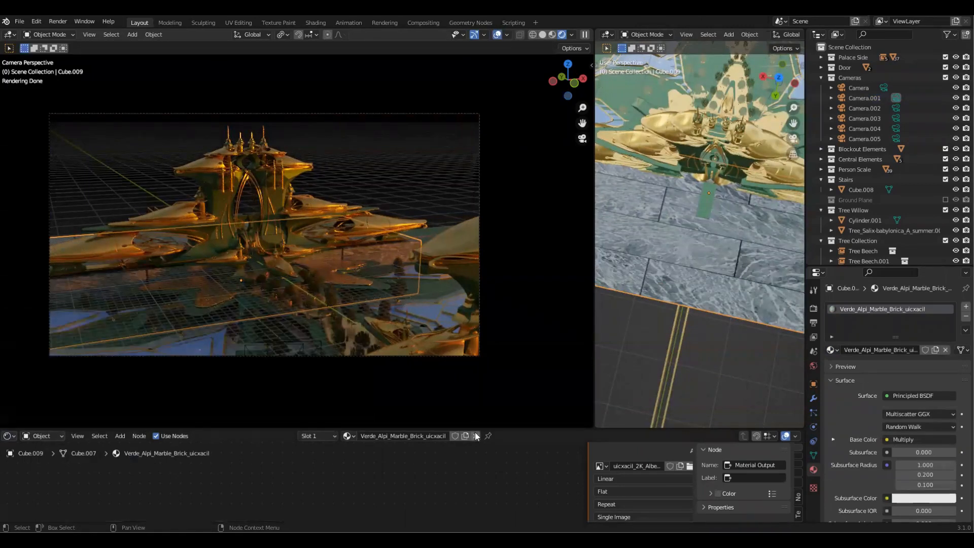
drag(473, 427, 460, 310)
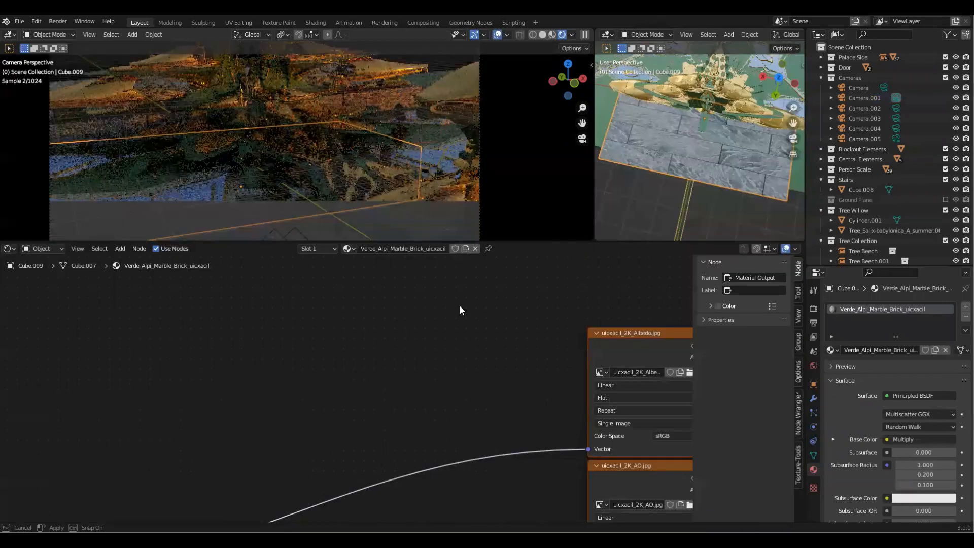
Step: Examine how the marble material's roughness and normal textures are connected to the Principled BSDF node
scroll(376, 402, down, 5)
middle_drag(378, 409, 349, 325)
scroll(340, 363, up, 2)
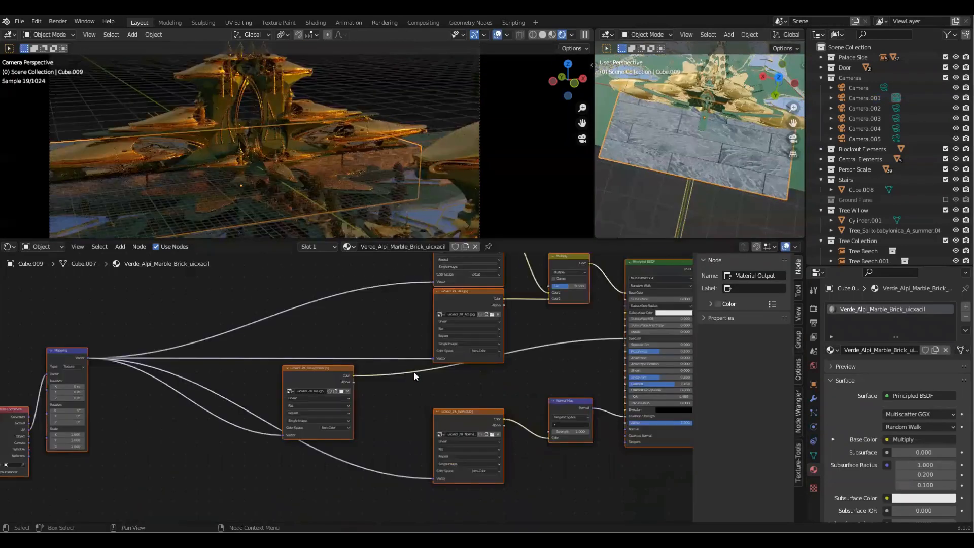
middle_drag(399, 374, 338, 369)
scroll(483, 402, up, 4)
middle_drag(459, 383, 396, 458)
scroll(396, 457, down, 2)
scroll(430, 360, down, 2)
scroll(410, 402, up, 2)
middle_drag(410, 402, 382, 334)
scroll(446, 400, up, 5)
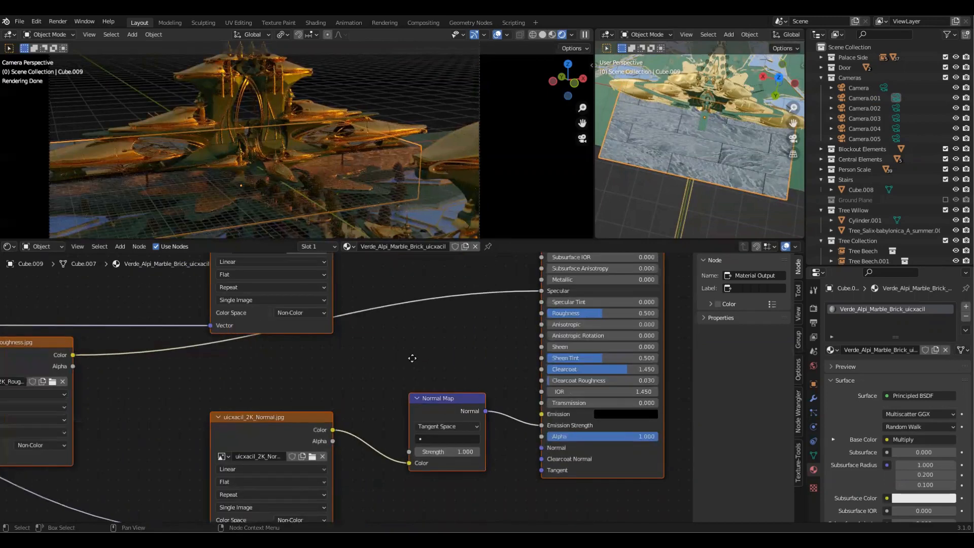
middle_drag(540, 449, 460, 436)
scroll(391, 331, down, 4)
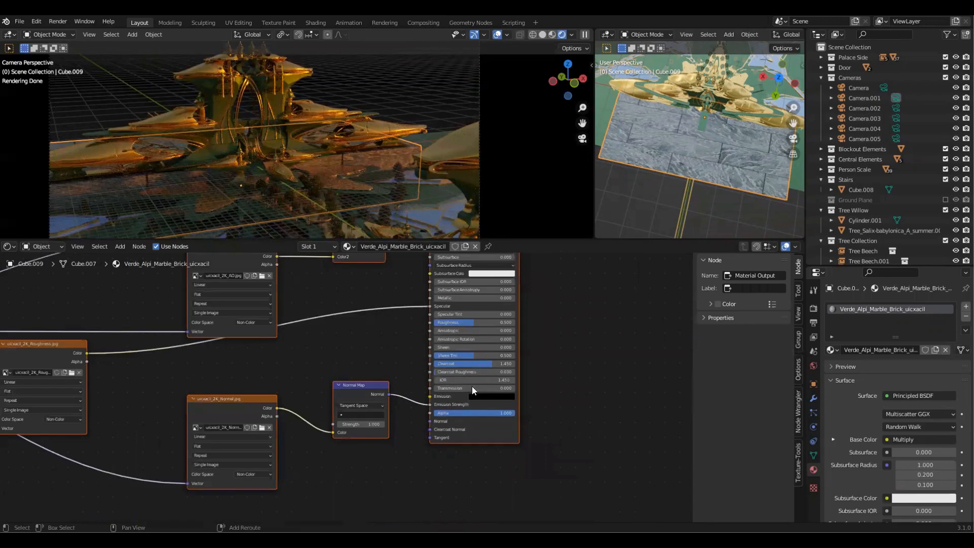
middle_drag(472, 386, 625, 398)
click(194, 359)
scroll(620, 351, up, 3)
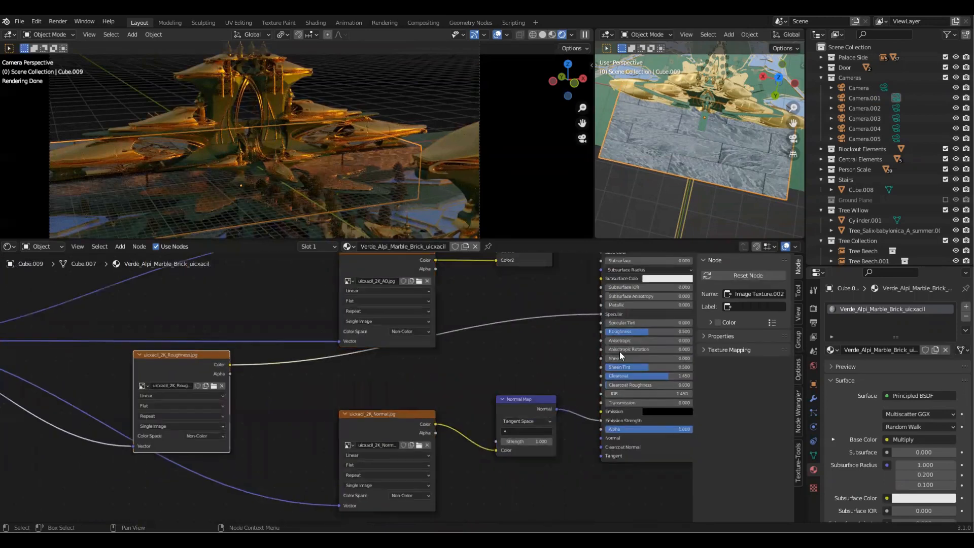
middle_drag(665, 318, 594, 342)
Step: Delete the marble material's texture, mapping, coordinate, Multiply and Normal Map nodes, keeping only Principled BSDF and Material Output
scroll(339, 386, down, 5)
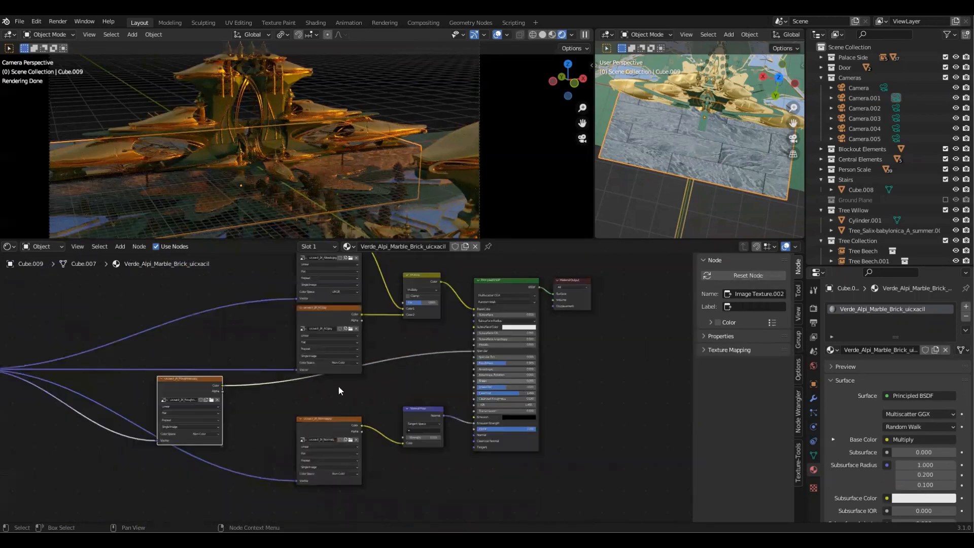
middle_drag(199, 310, 323, 342)
drag(100, 286, 539, 506)
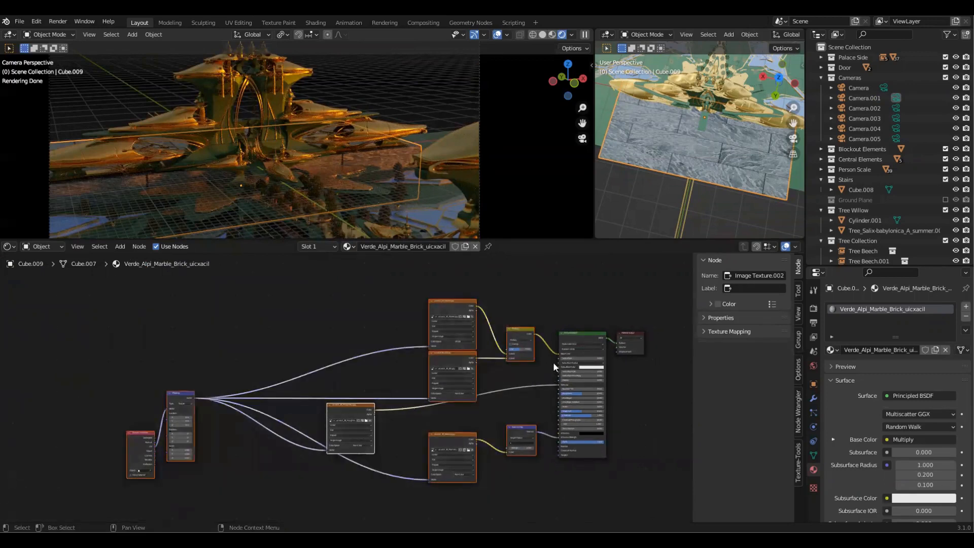
key(x)
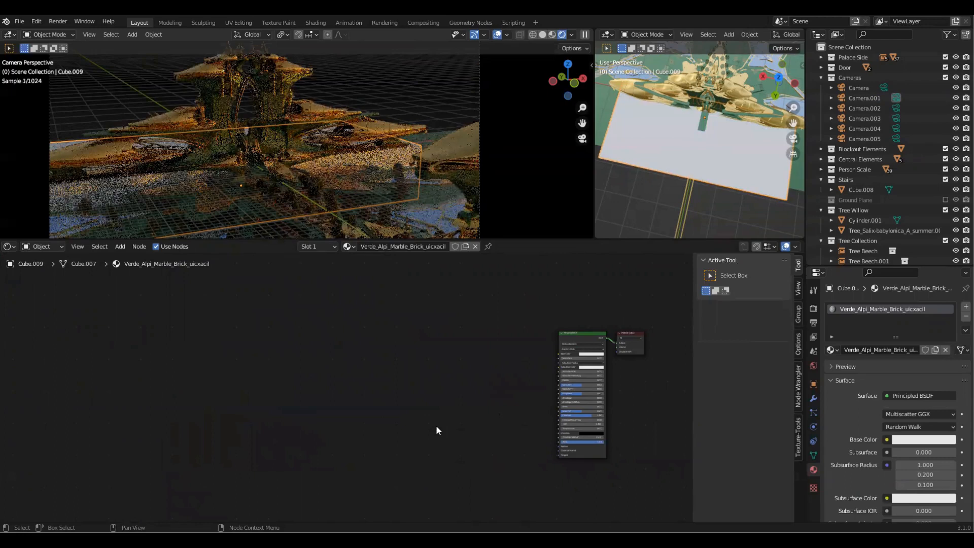
Step: Hide the overlays in the camera viewport
middle_drag(437, 430, 285, 372)
scroll(364, 351, up, 2)
middle_drag(363, 351, 302, 355)
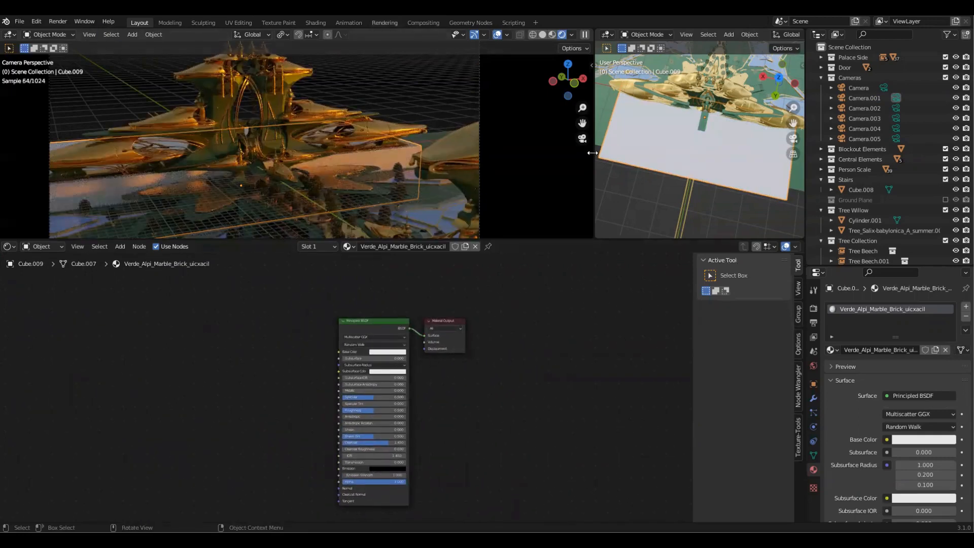
key(shift+alt+z)
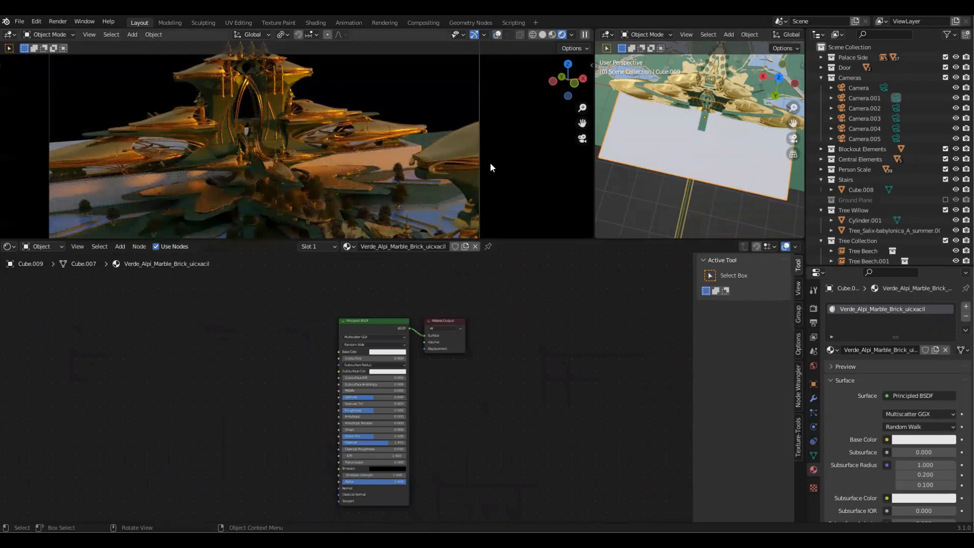
Step: Start Principled Texture Setup for the Principled BSDF node and browse to the marble_tile_uicxacil folder in the Megascans Library's downloaded surfaces
click(386, 321)
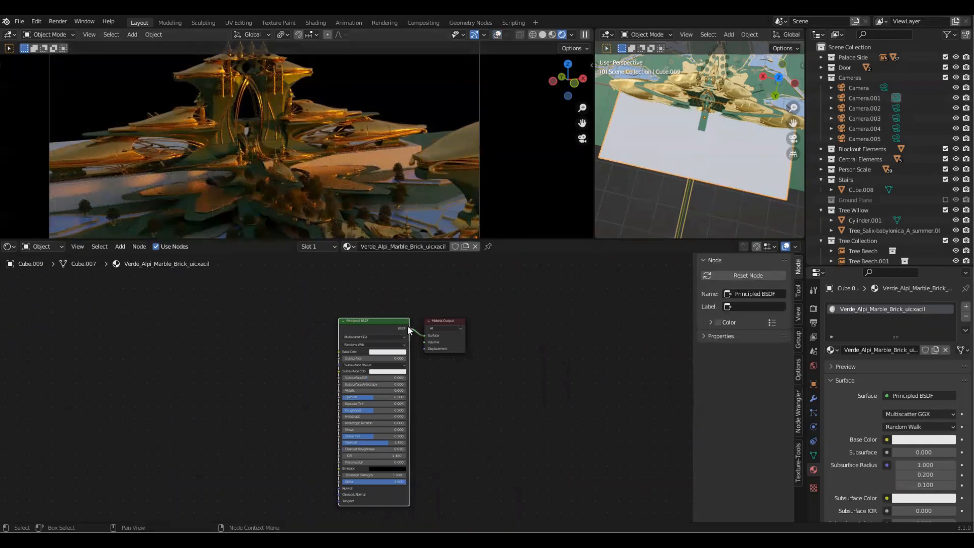
key(ctrl+shift+t)
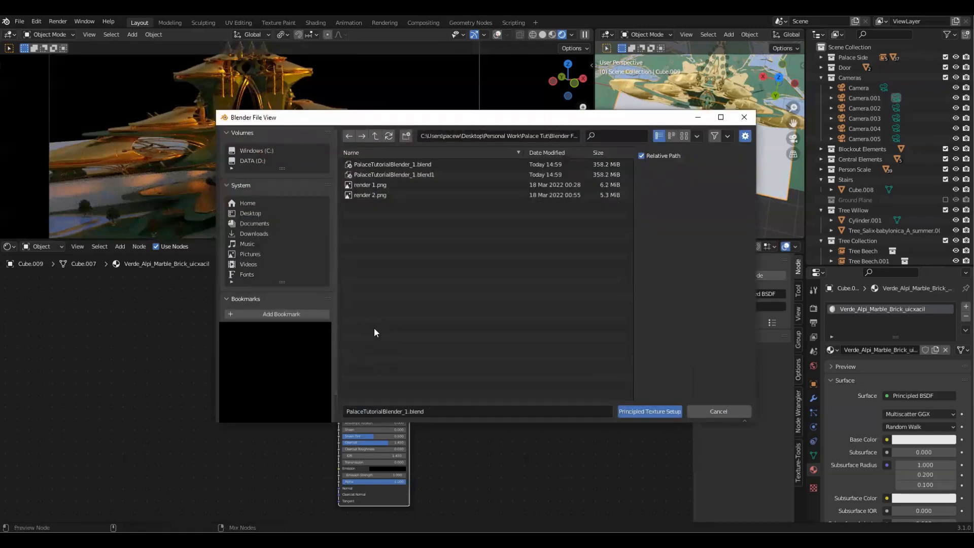
click(262, 225)
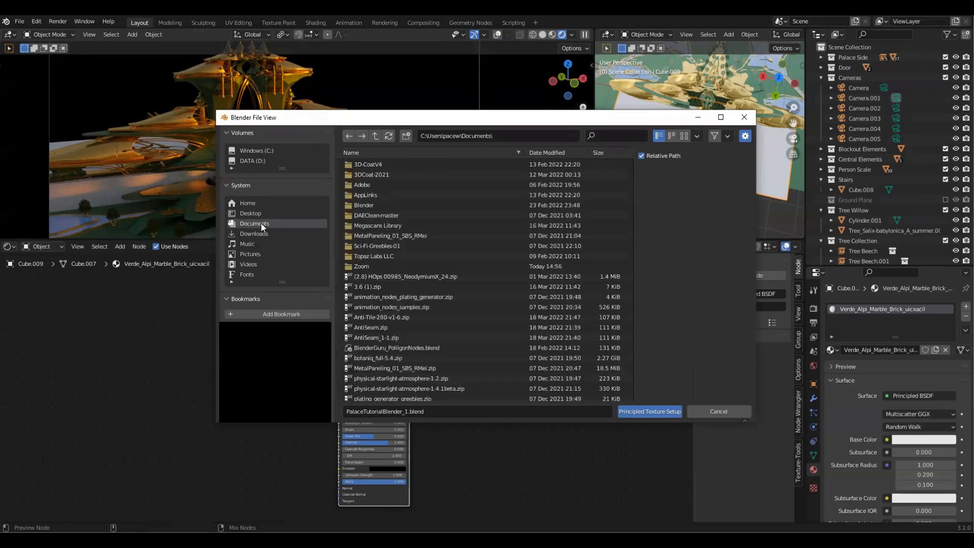
click(402, 227)
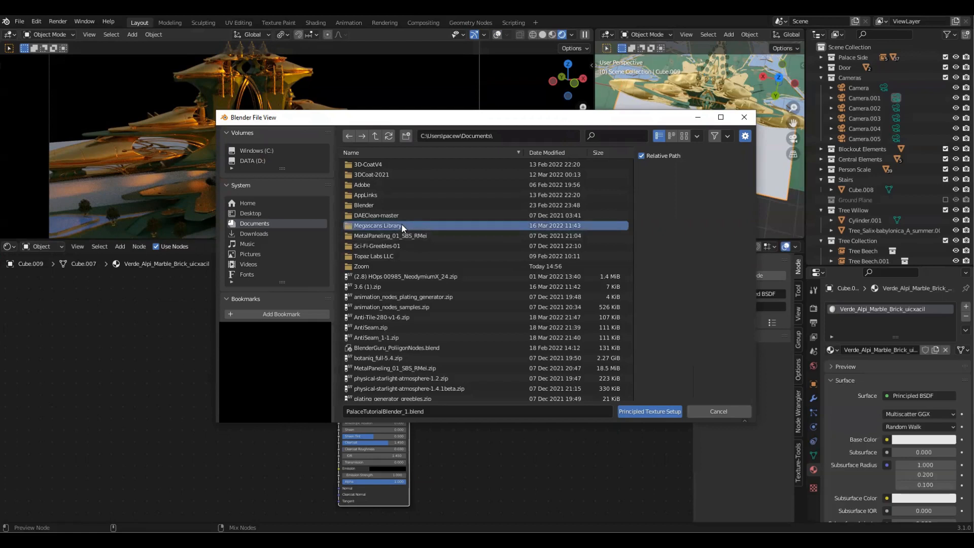
double_click(402, 227)
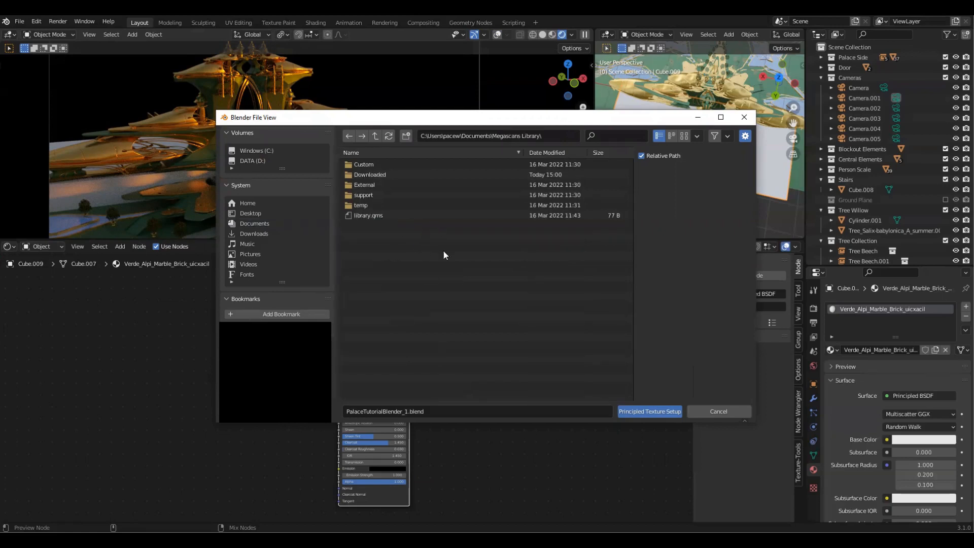
double_click(408, 176)
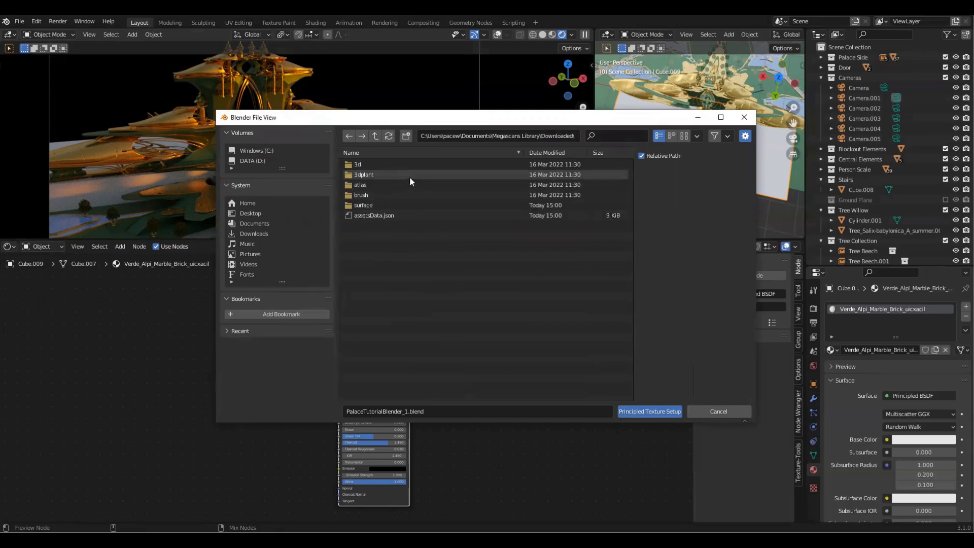
double_click(391, 202)
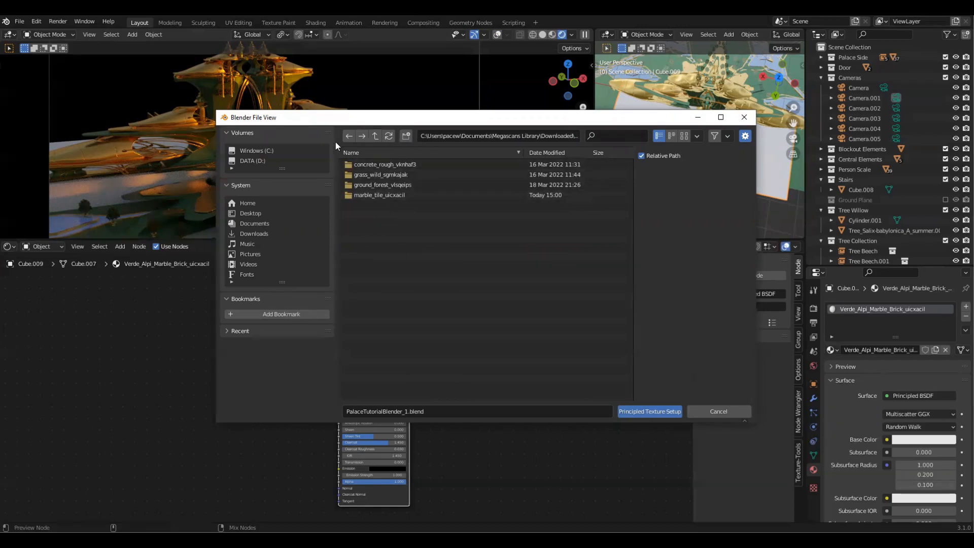
double_click(375, 195)
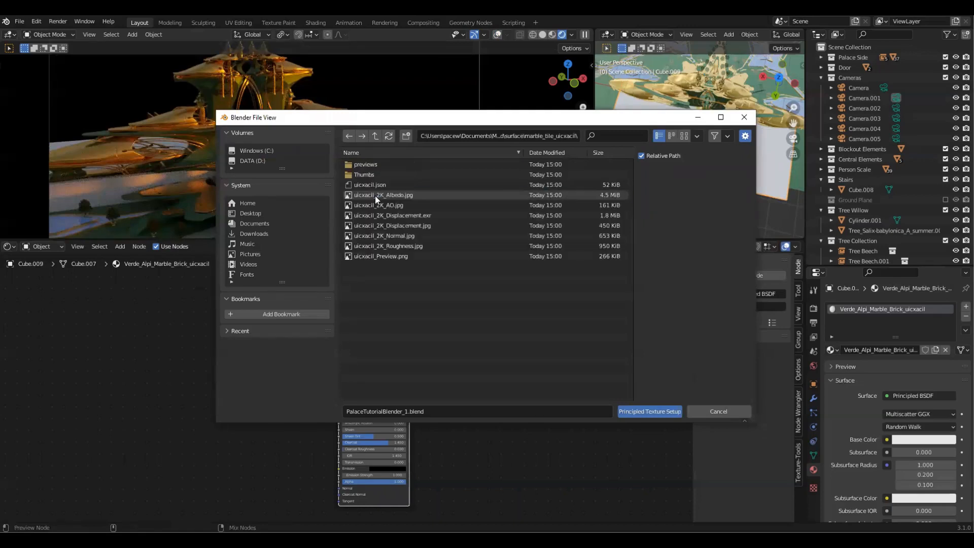
Step: Load the uicxacil 2K albedo, AO, displacement, normal and roughness maps into the marble material with Principled Texture Setup
click(439, 195)
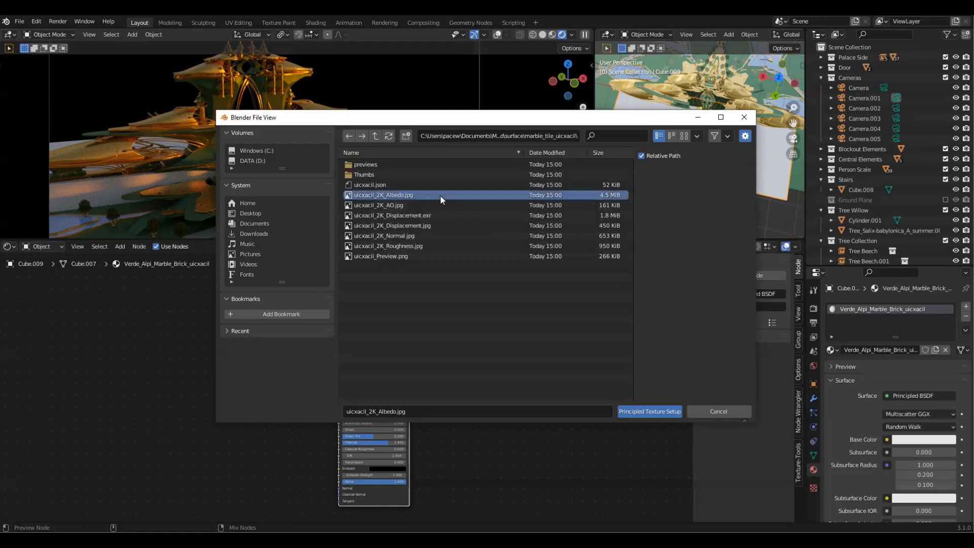
shift+click(434, 247)
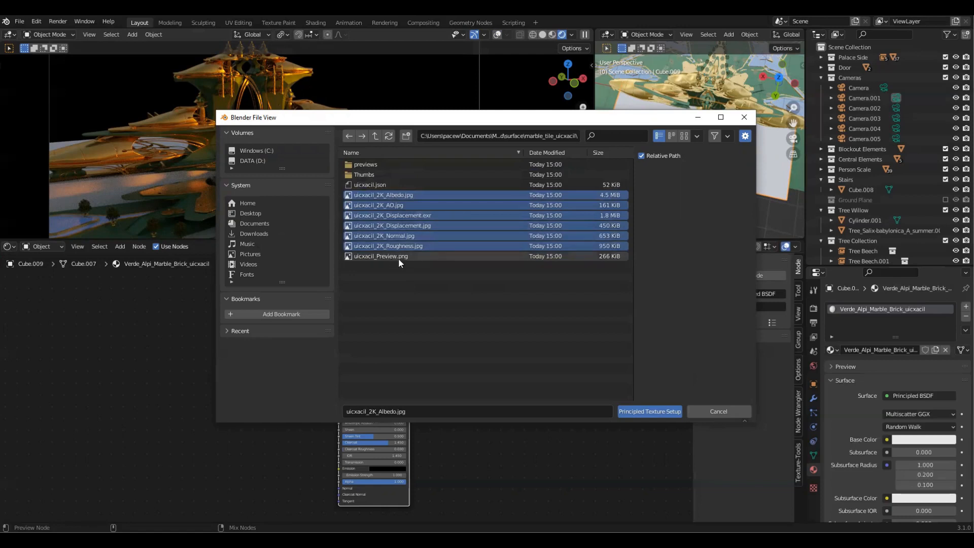
click(676, 413)
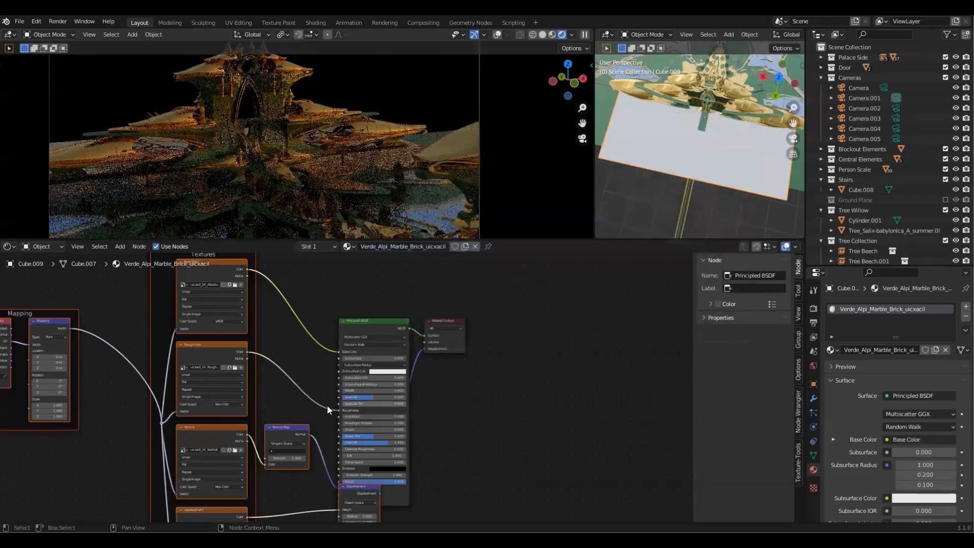
scroll(327, 404, down, 2)
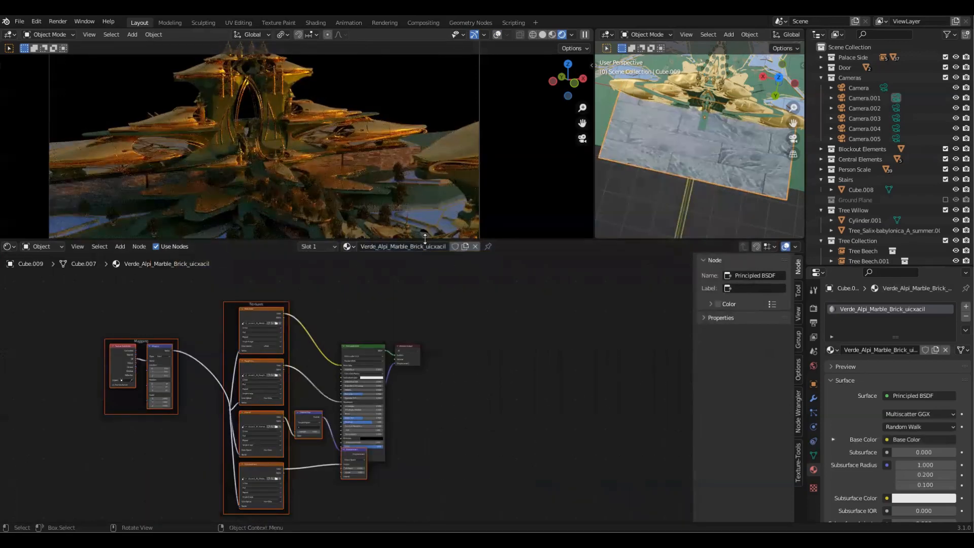
Step: Move the Principled BSDF and Material Output nodes away from the texture nodes to clear the overlap
scroll(348, 391, up, 2)
drag(346, 283, 437, 378)
key(g)
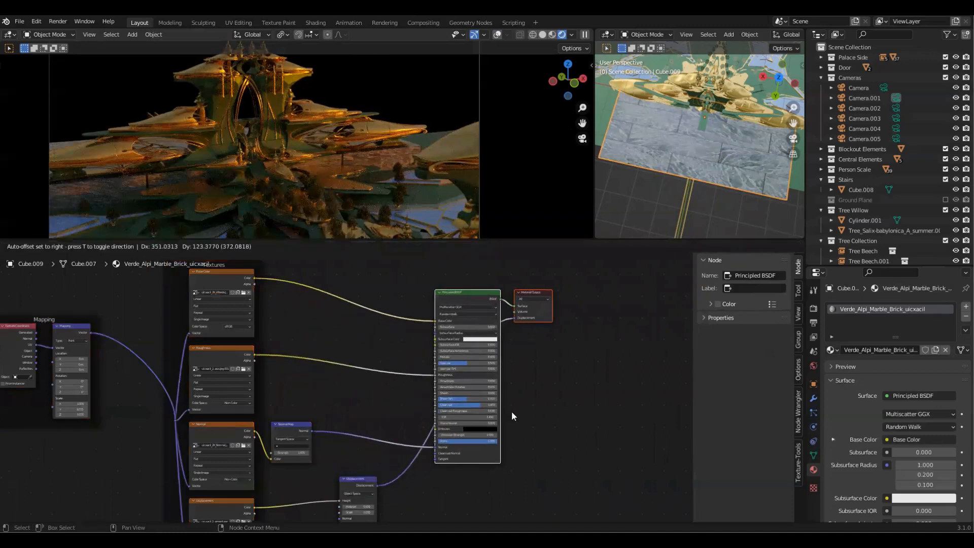
click(512, 412)
Step: Examine how the roughness, normal and displacement textures connect to the marble material's shader and output
scroll(470, 466, up, 2)
middle_drag(400, 431, 402, 383)
scroll(350, 406, up, 3)
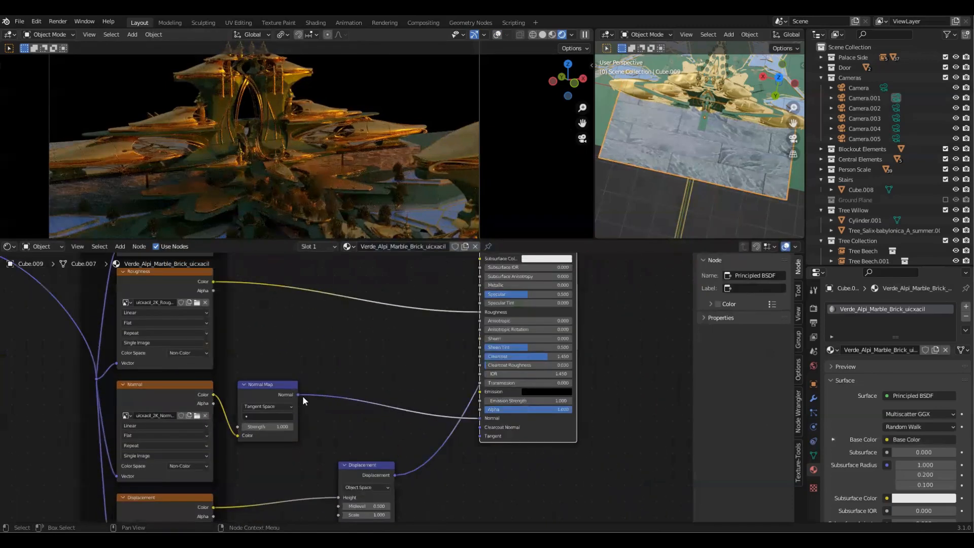
scroll(379, 363, down, 2)
middle_drag(370, 393, 362, 450)
scroll(277, 391, up, 1)
middle_drag(277, 390, 280, 410)
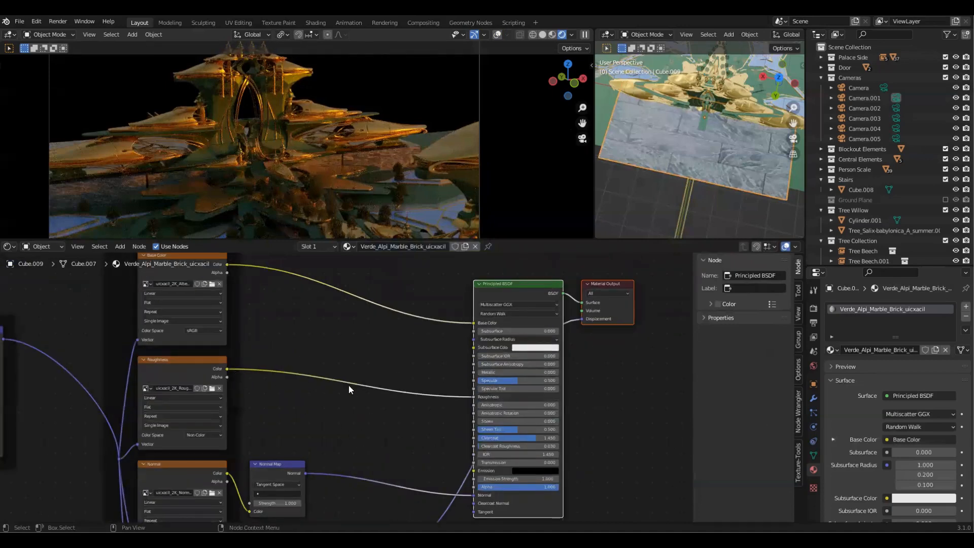
Step: Enlarge the two 3D viewports above the shader editor, bringing the whole camera frame and the slab into view
scroll(341, 357, down, 9)
middle_drag(324, 365, 343, 369)
scroll(343, 370, down, 2)
middle_drag(674, 161, 615, 238)
drag(614, 241, 563, 396)
middle_drag(613, 292, 639, 324)
drag(487, 398, 502, 330)
Step: Connect the Texture Coordinate node's Generated output to the Mapping node's Vector input
scroll(258, 431, up, 2)
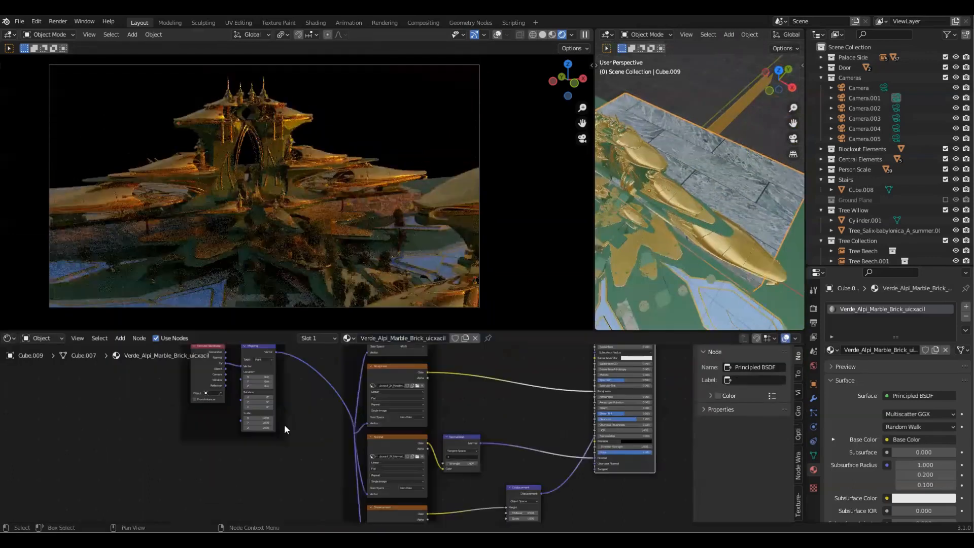
scroll(229, 381, up, 4)
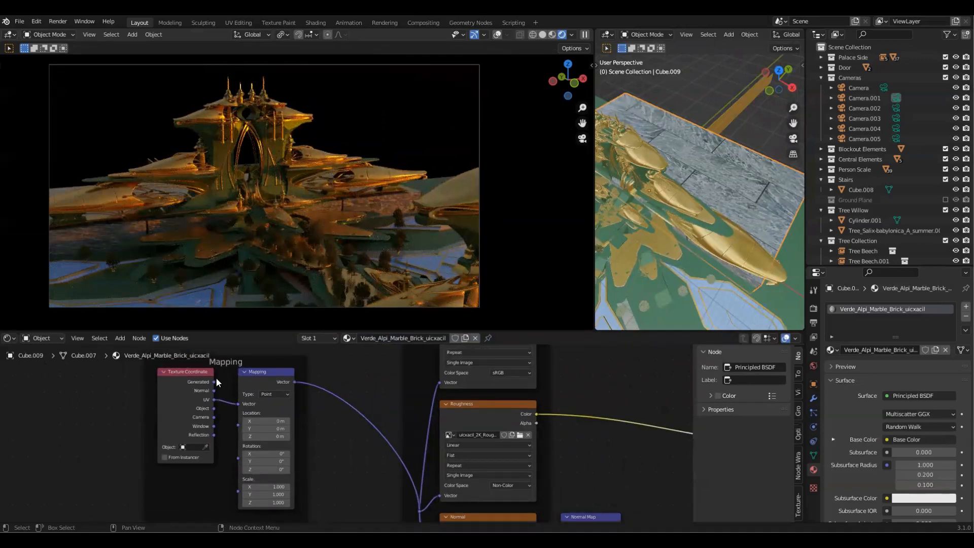
drag(214, 381, 238, 403)
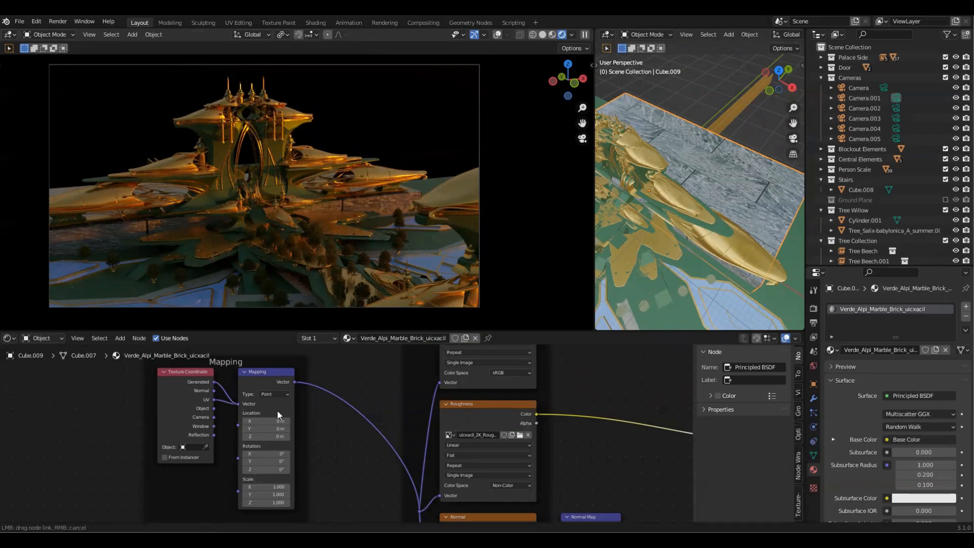
scroll(355, 445, up, 1)
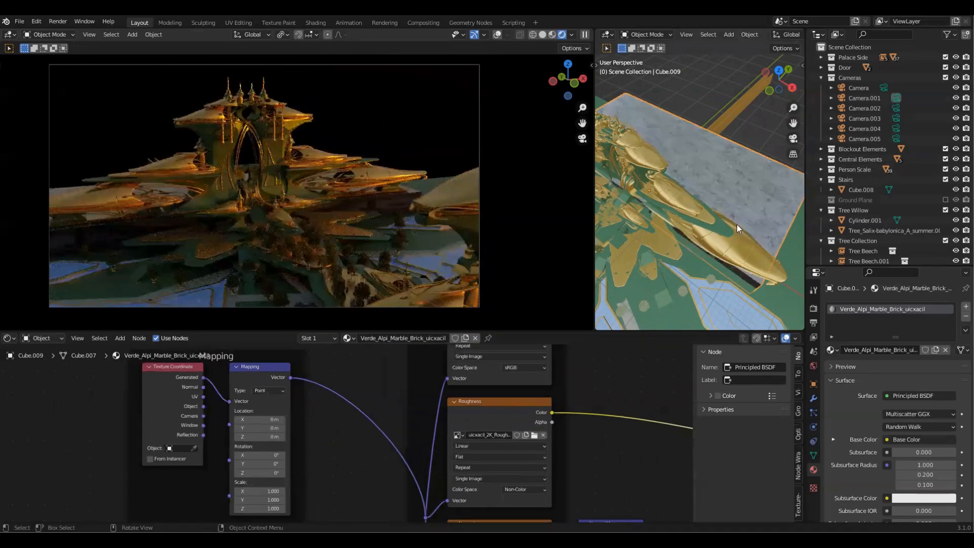
Step: Set the Mapping node's X, Y and Z scale to -13.4 to shrink the marble tiles on the slab
scroll(689, 235, up, 4)
scroll(689, 236, up, 1)
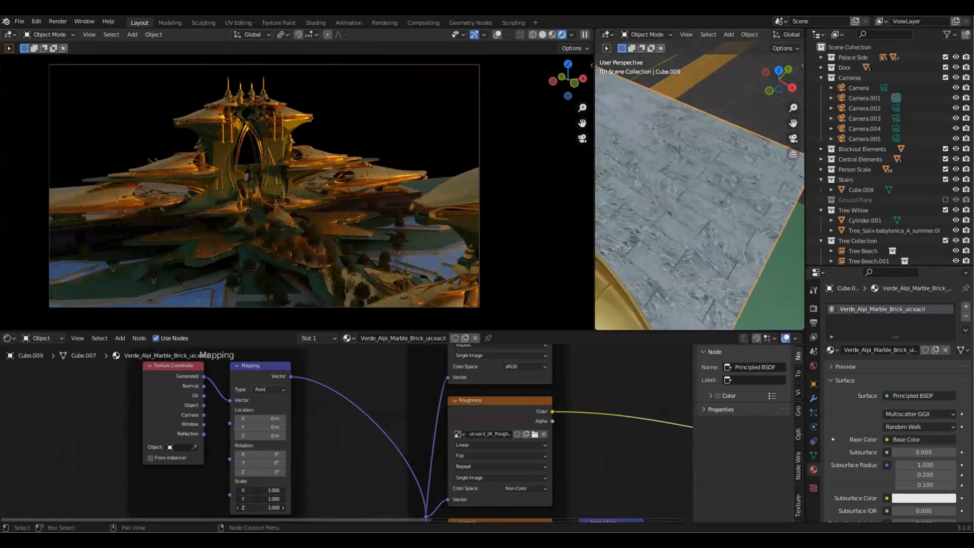
drag(260, 507, 188, 507)
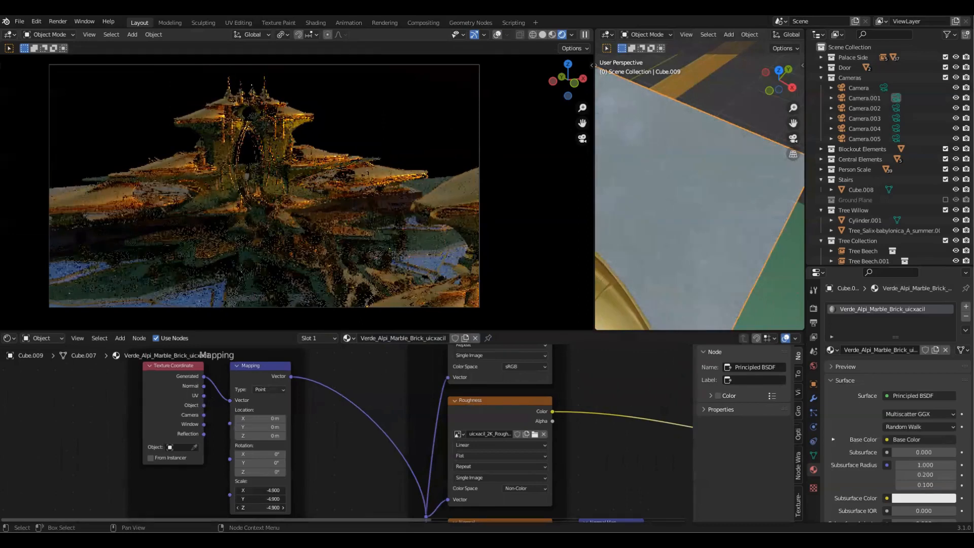
drag(260, 507, 223, 508)
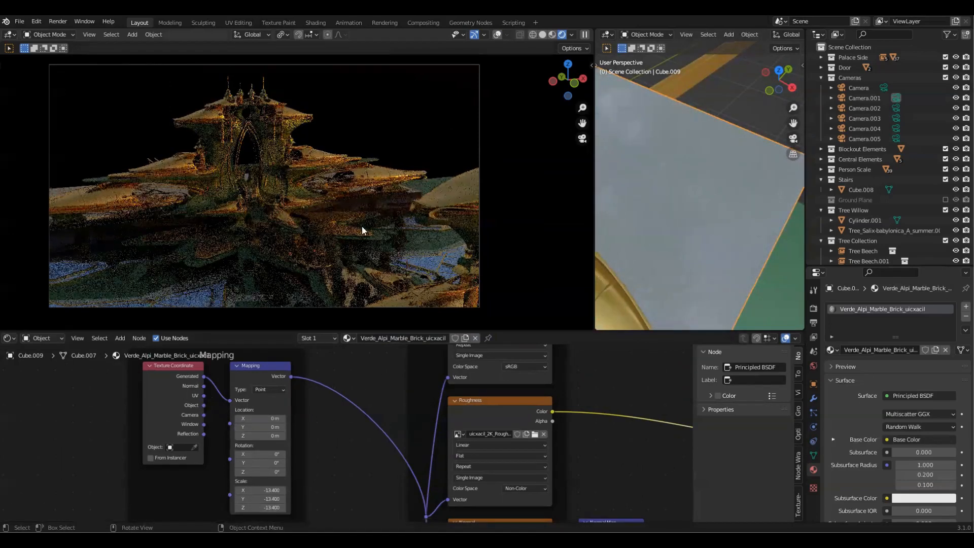
Step: Inspect the size of the marble tiling on the slab and review the complete node setup
scroll(677, 232, down, 5)
middle_drag(671, 270, 736, 220)
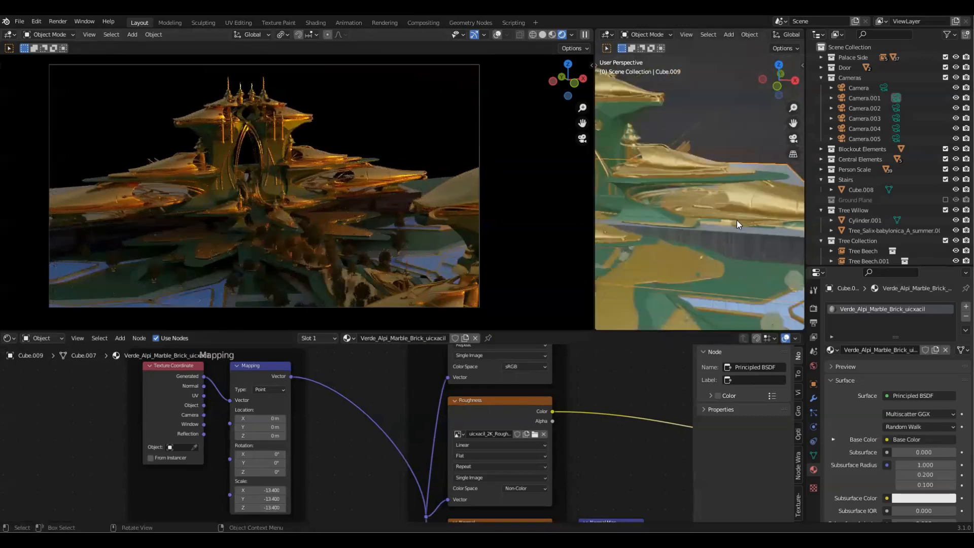
middle_drag(709, 259, 671, 239)
scroll(667, 251, up, 3)
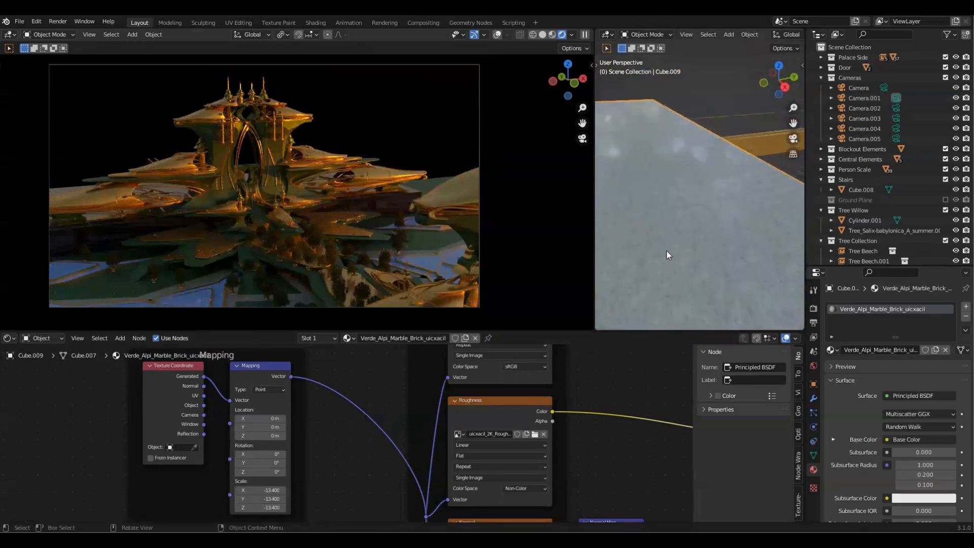
scroll(589, 436, down, 3)
scroll(608, 422, down, 2)
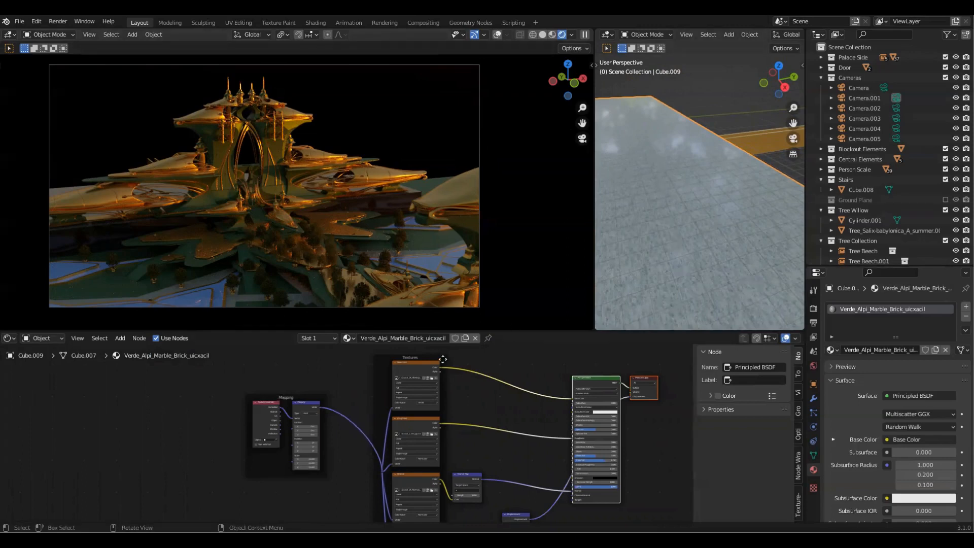
scroll(464, 407, down, 2)
middle_drag(558, 400, 548, 373)
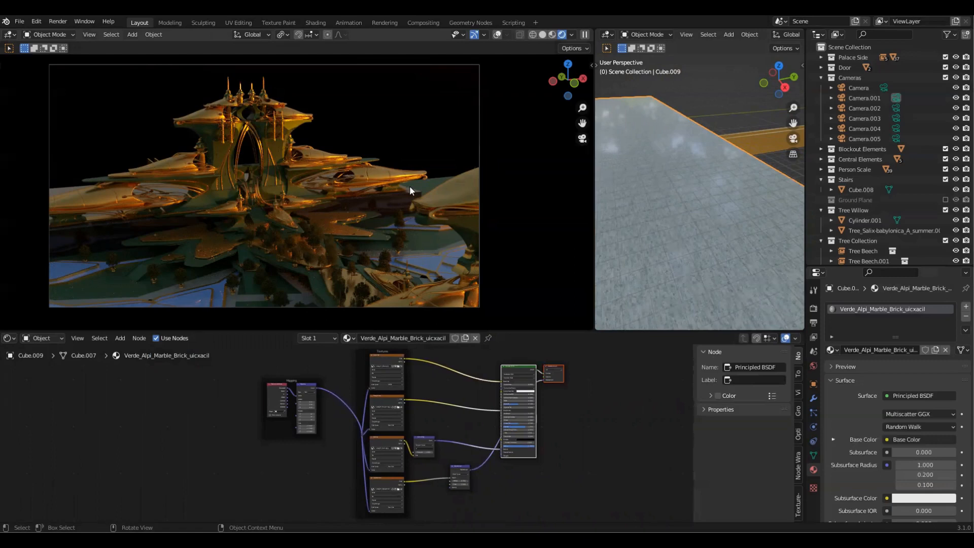
Step: Replace the slab's marble material with the existing Green material
scroll(707, 237, down, 6)
middle_drag(675, 226, 680, 248)
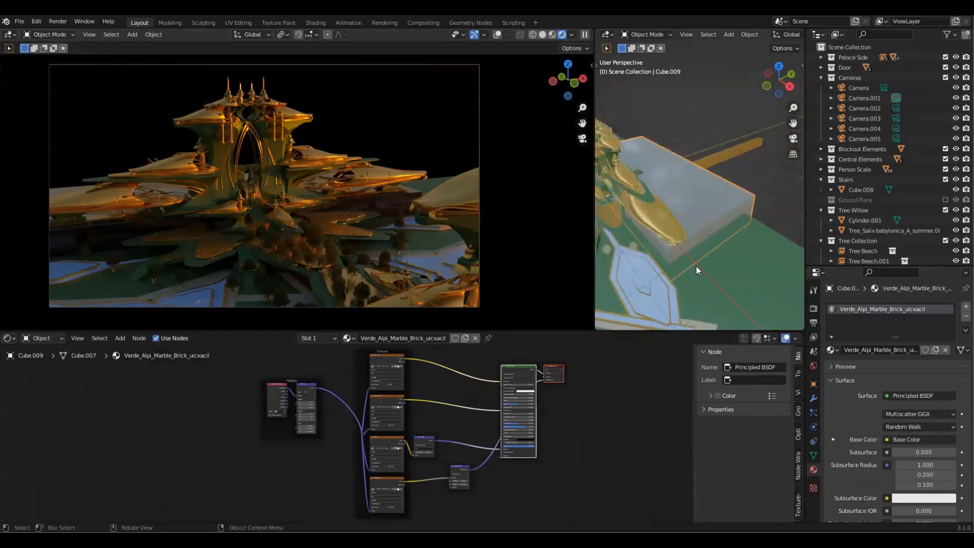
click(831, 349)
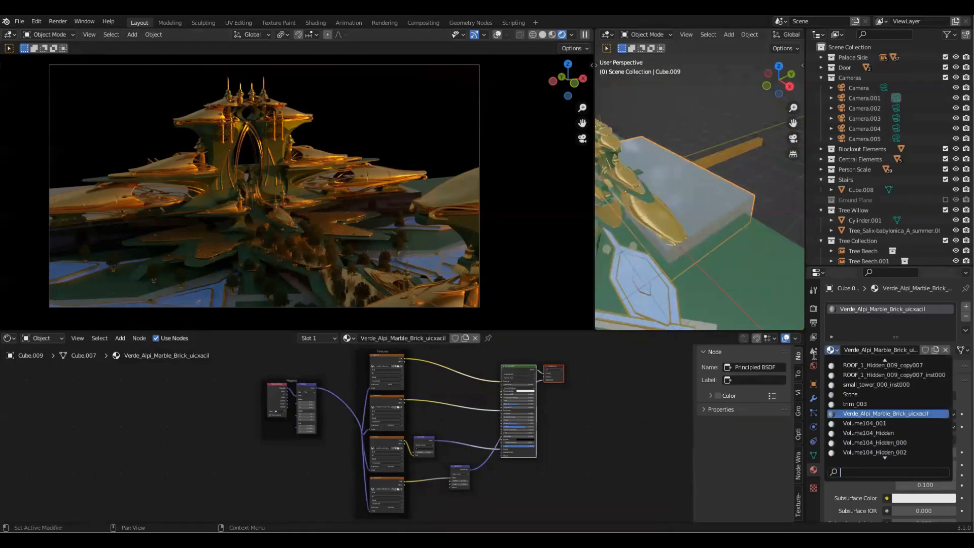
text(green)
key(Return)
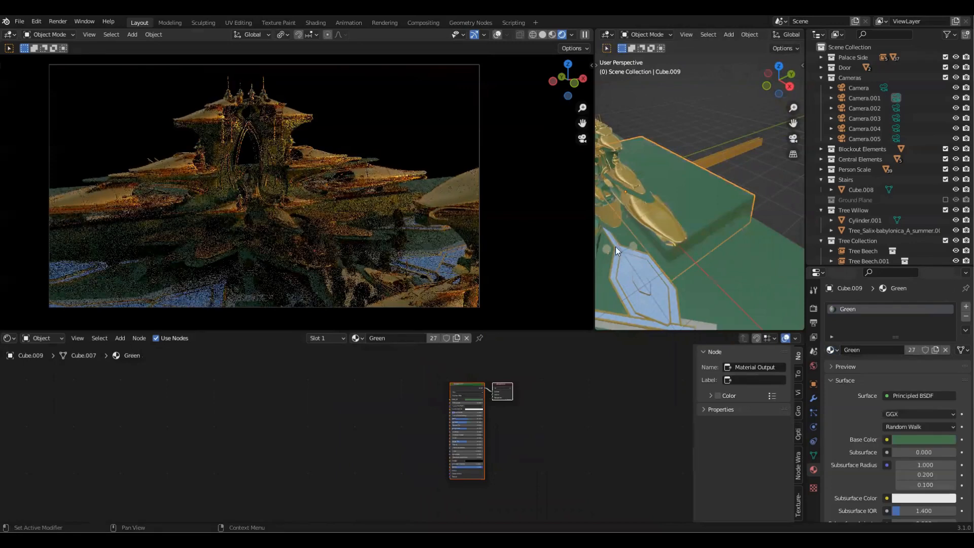
Step: Load the uicxacil 2K albedo, AO, displacement, normal and roughness maps into the Green material's Principled BSDF with Principled Texture Setup
scroll(568, 419, up, 3)
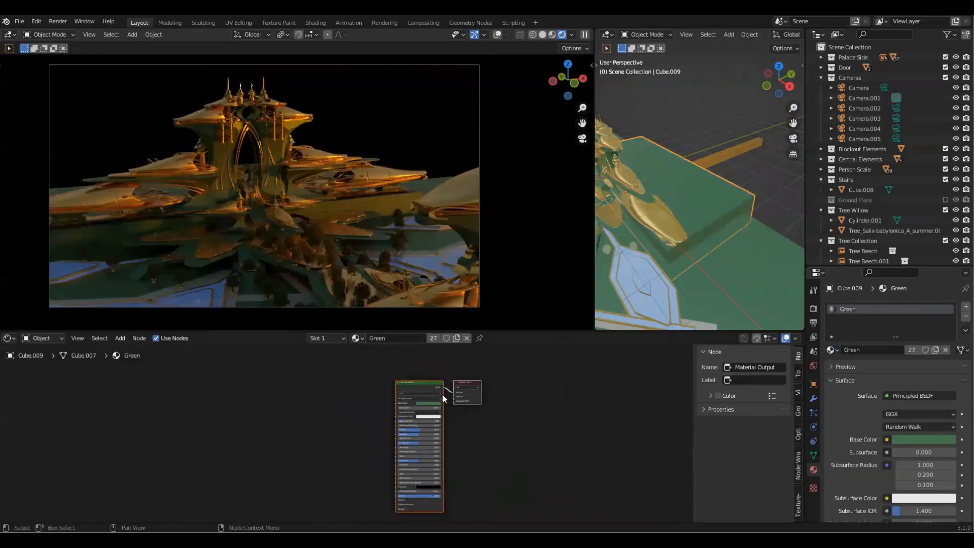
click(426, 382)
scroll(437, 378, up, 2)
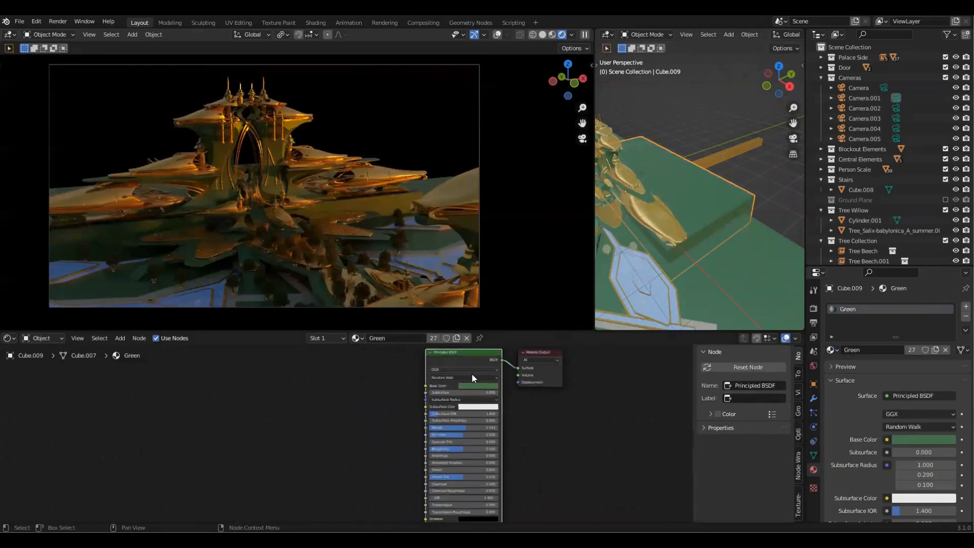
key(ctrl+shift+t)
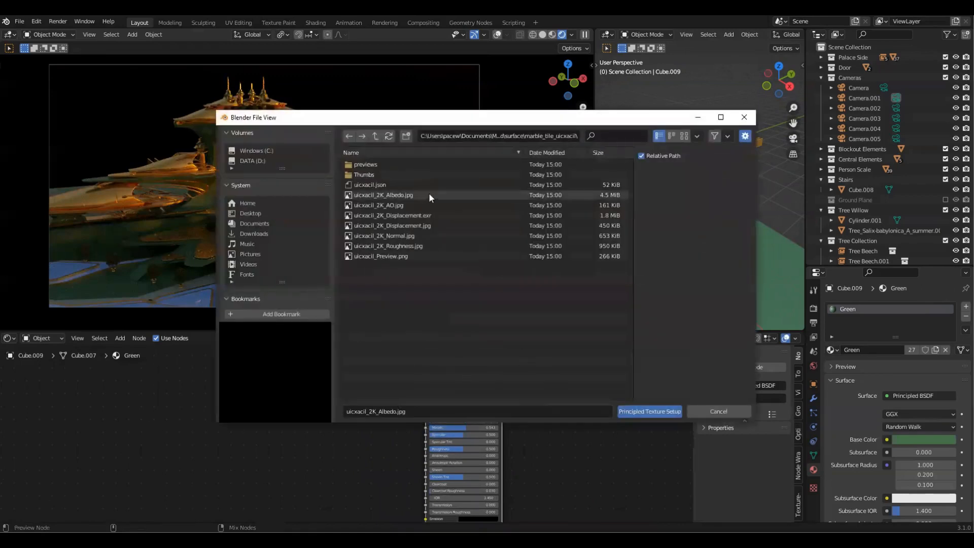
click(388, 195)
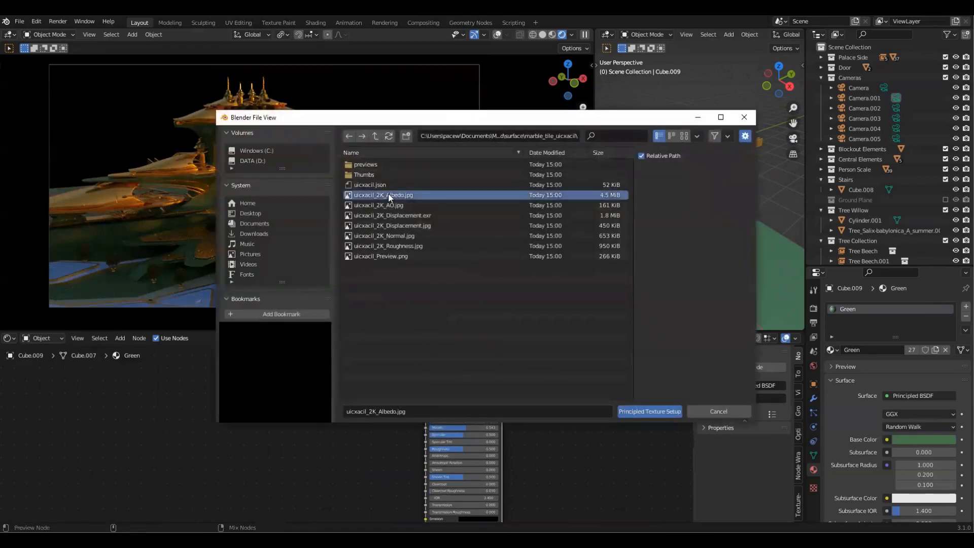
shift+click(441, 246)
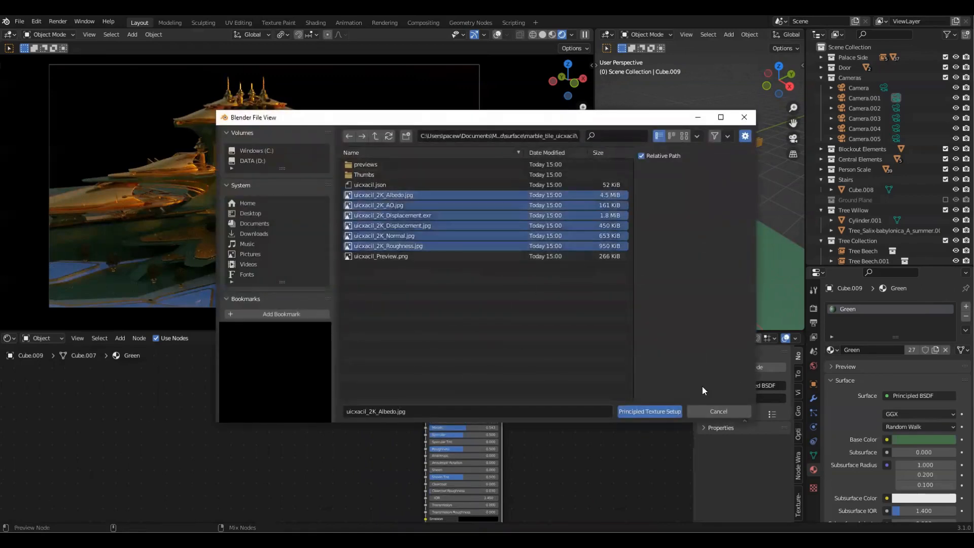
click(652, 412)
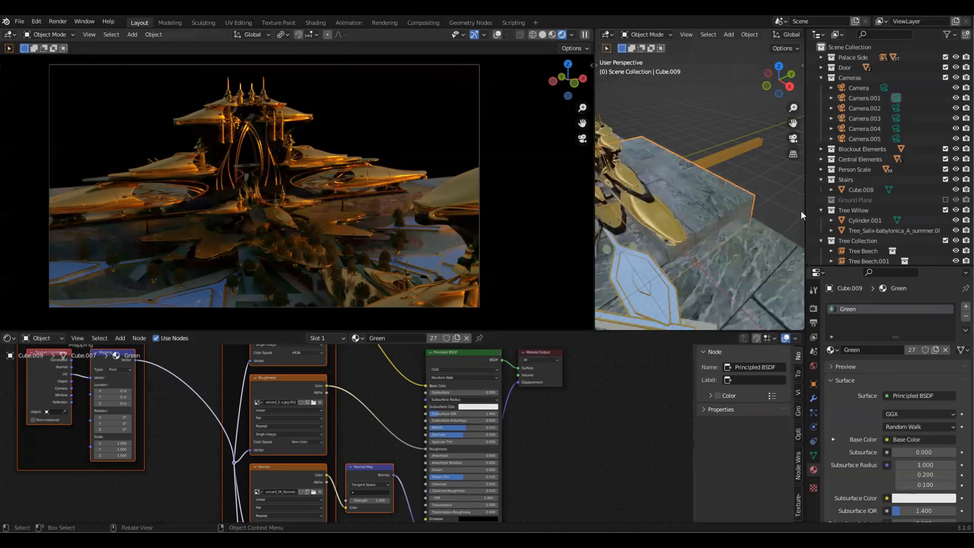
Step: Connect the Texture Coordinate node's Generated output to the Mapping node's Vector input in the Green material
scroll(721, 242, down, 5)
scroll(723, 289, up, 8)
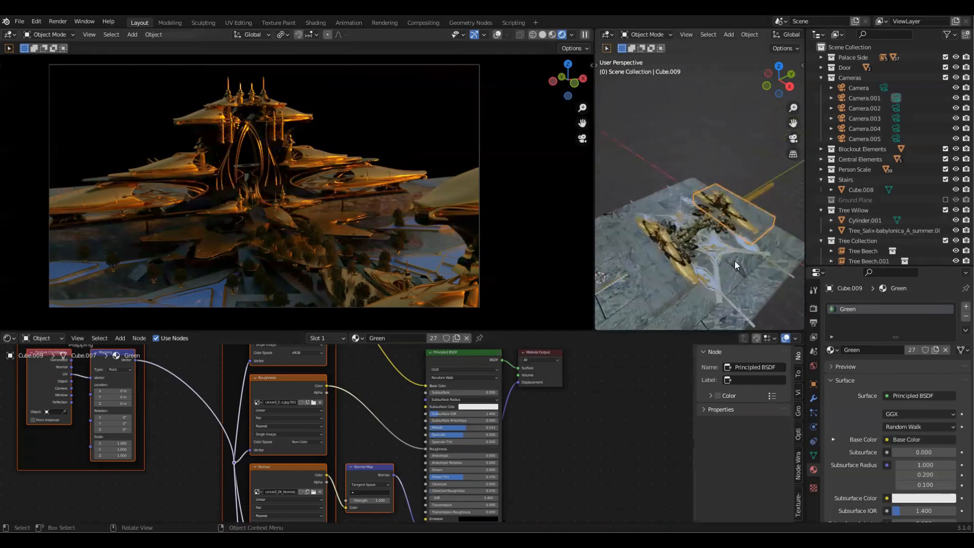
mouse_move(744, 242)
middle_down()
mouse_move(733, 223)
mouse_move(681, 209)
mouse_move(697, 238)
mouse_move(744, 261)
middle_up()
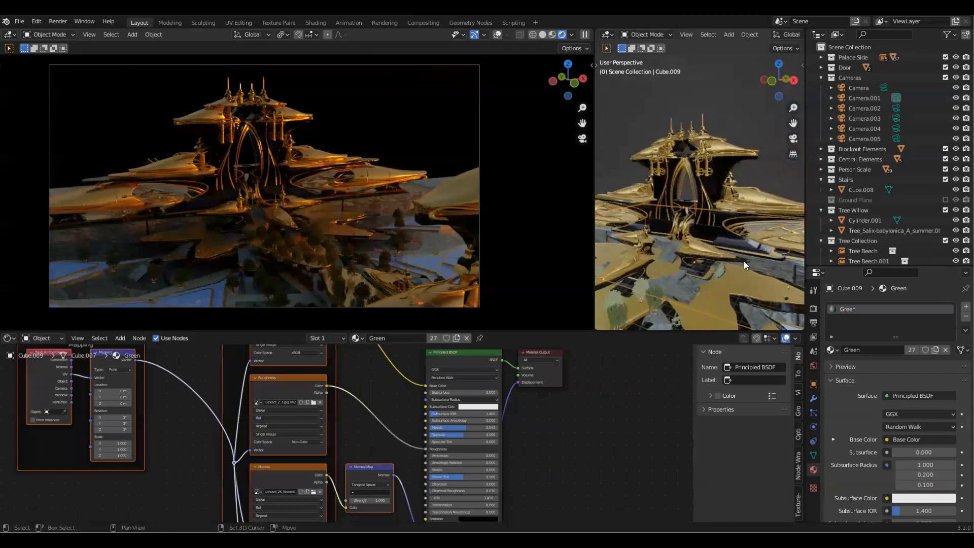
scroll(564, 448, down, 3)
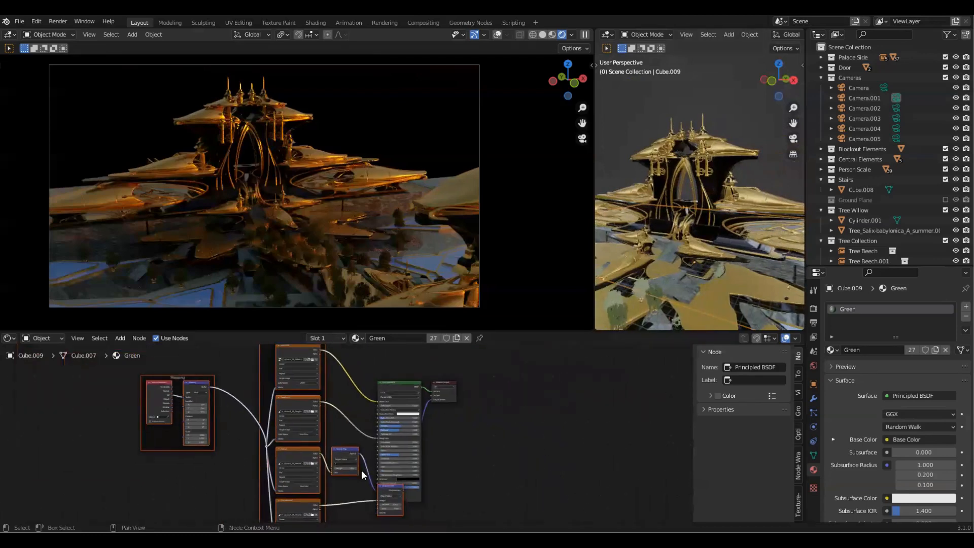
scroll(164, 419, up, 4)
scroll(136, 414, up, 1)
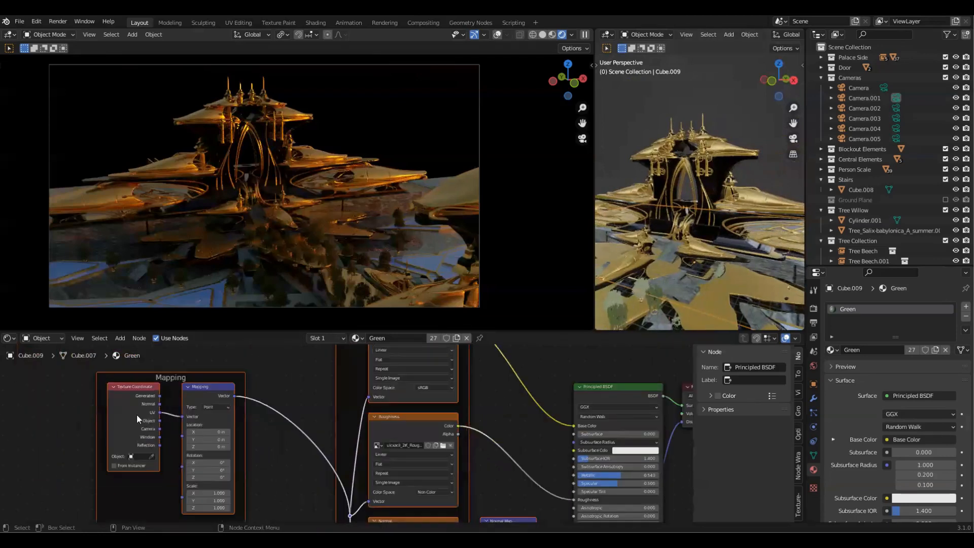
drag(129, 392, 156, 416)
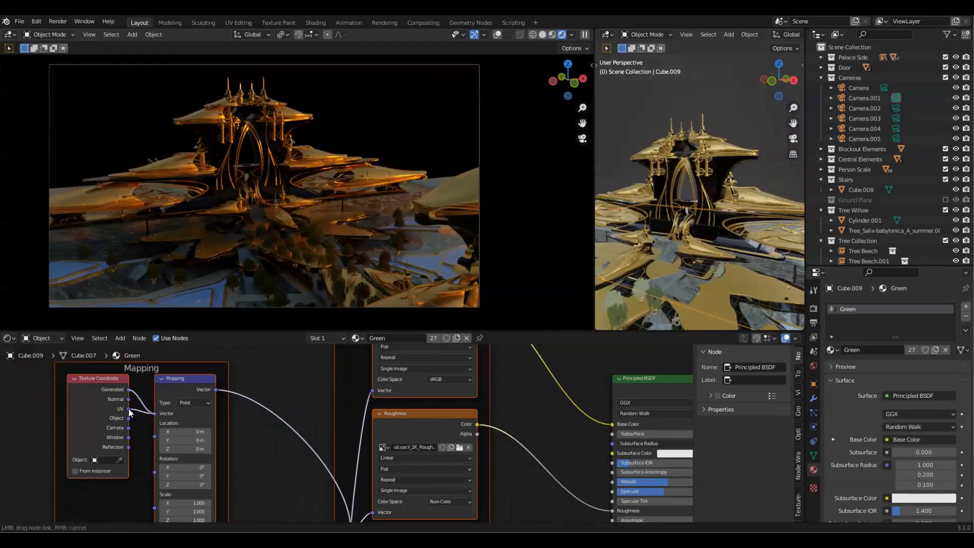
drag(129, 410, 140, 414)
click(126, 453)
Step: Set the Green material's Mapping scale to 0.8 on X, Y and Z
middle_drag(265, 465, 286, 371)
scroll(264, 420, up, 1)
scroll(264, 417, up, 2)
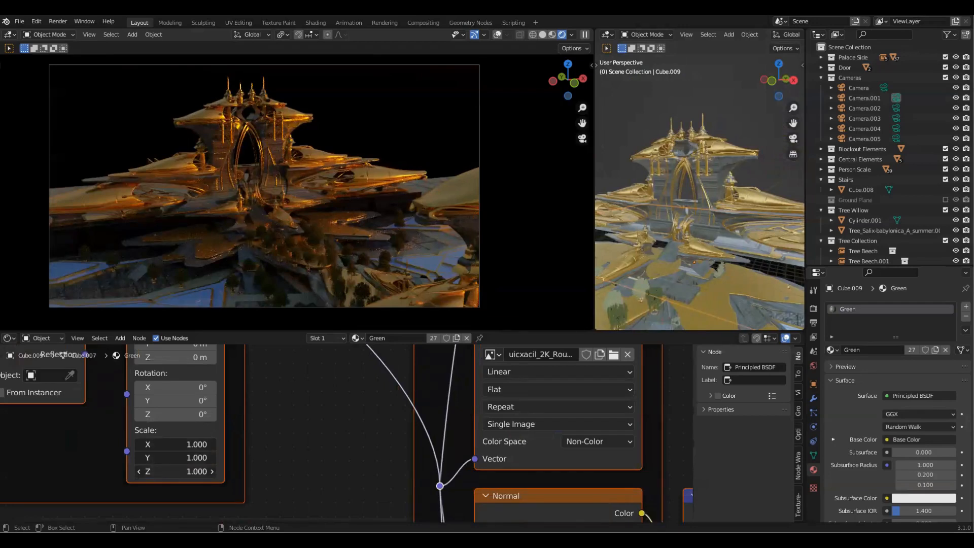
drag(175, 471, 155, 471)
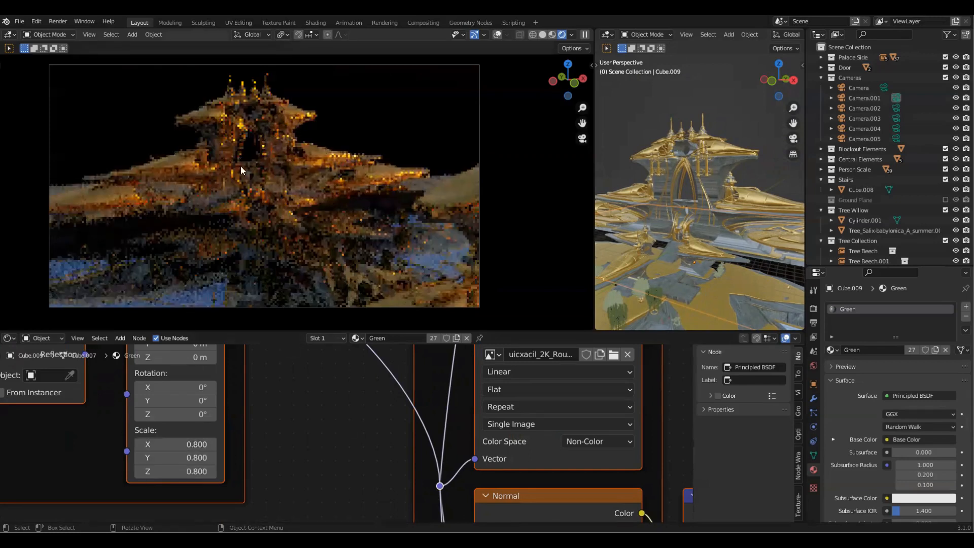
Step: Switch the camera view to Material Preview and set the Mapping node's X, Y and Z scale to -8
key(z)
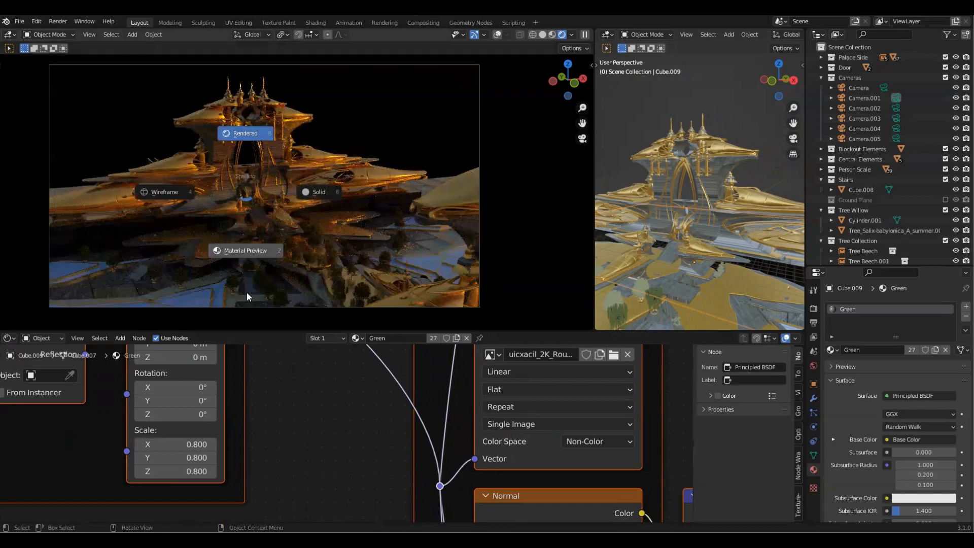
click(247, 292)
scroll(241, 492, up, 2)
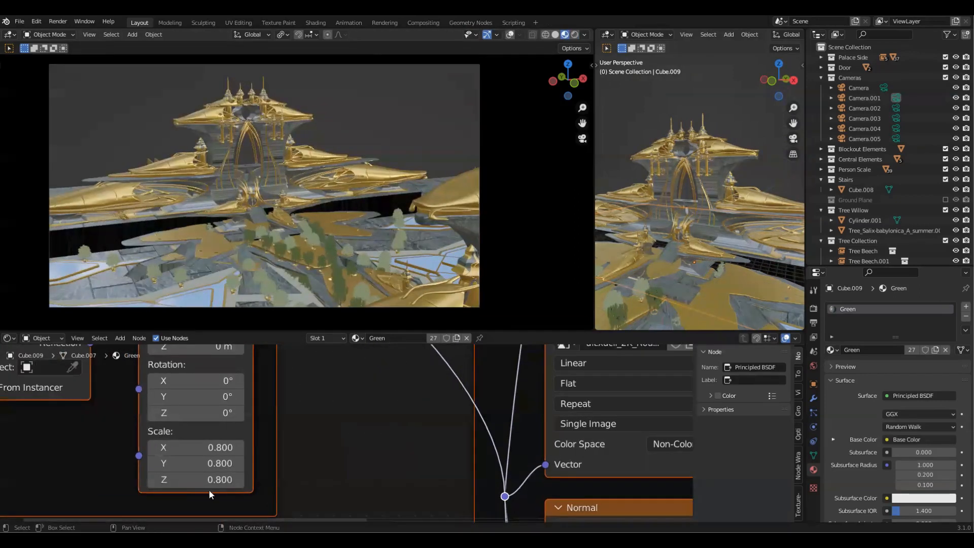
drag(197, 482, 150, 448)
middle_drag(702, 263, 681, 267)
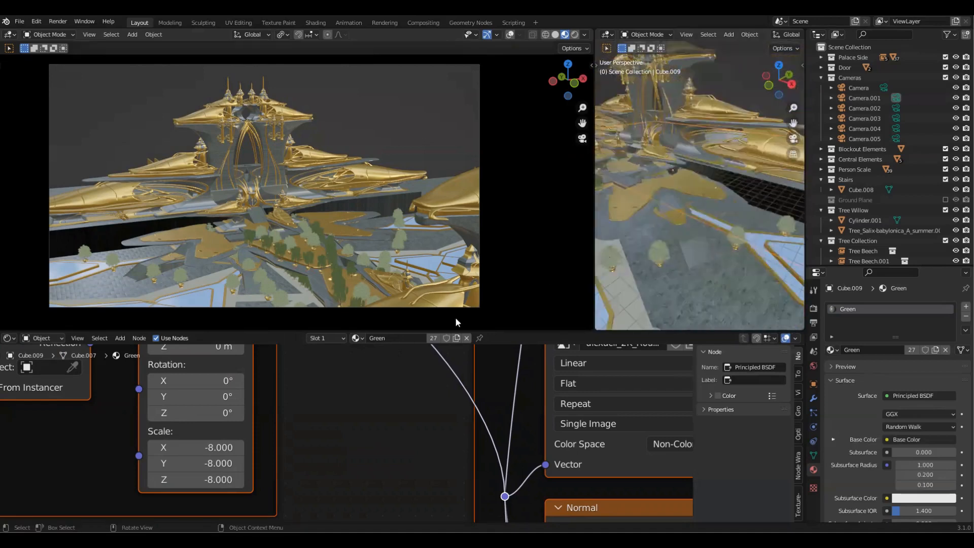
Step: Enlarge the viewports and inspect the marble tiling on the ground slabs and the palace tower
drag(482, 330, 473, 413)
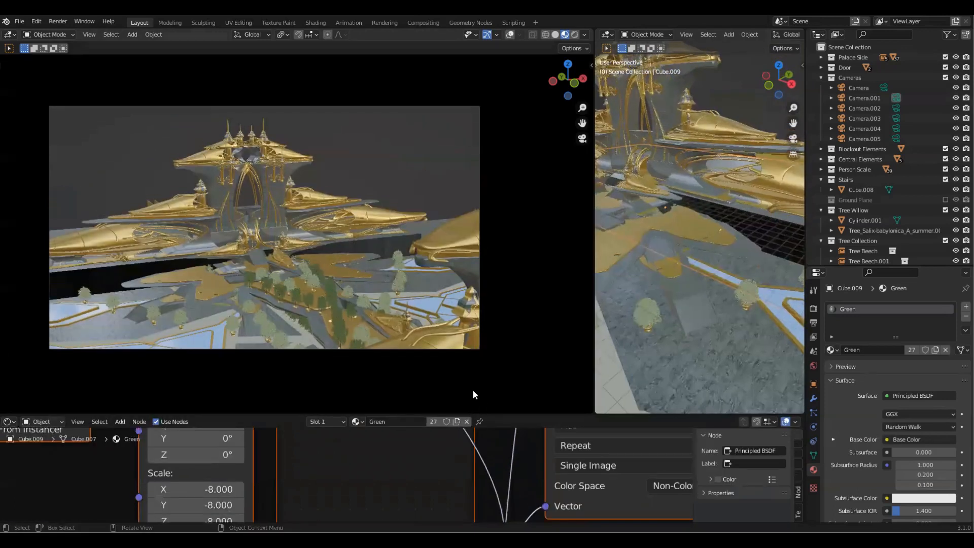
drag(594, 341, 485, 345)
scroll(623, 288, down, 5)
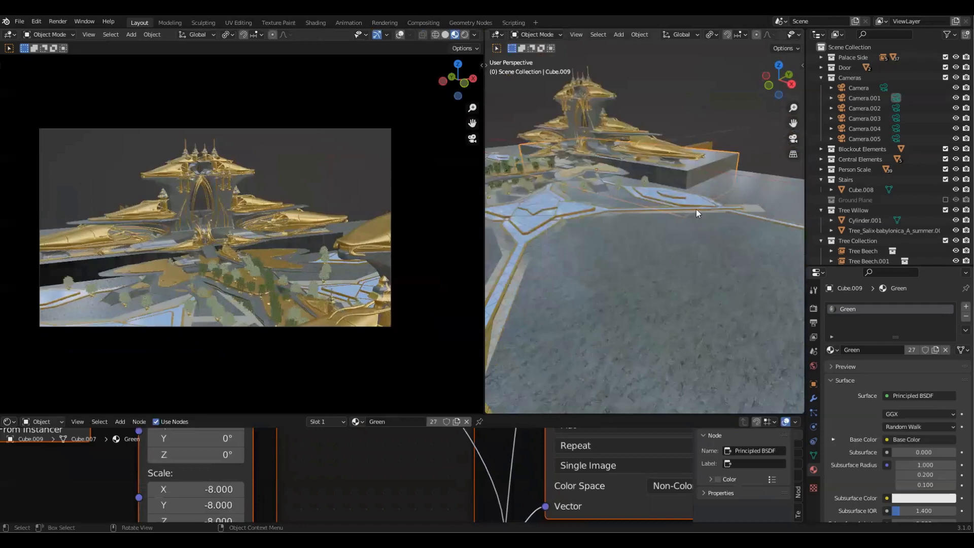
scroll(635, 274, up, 6)
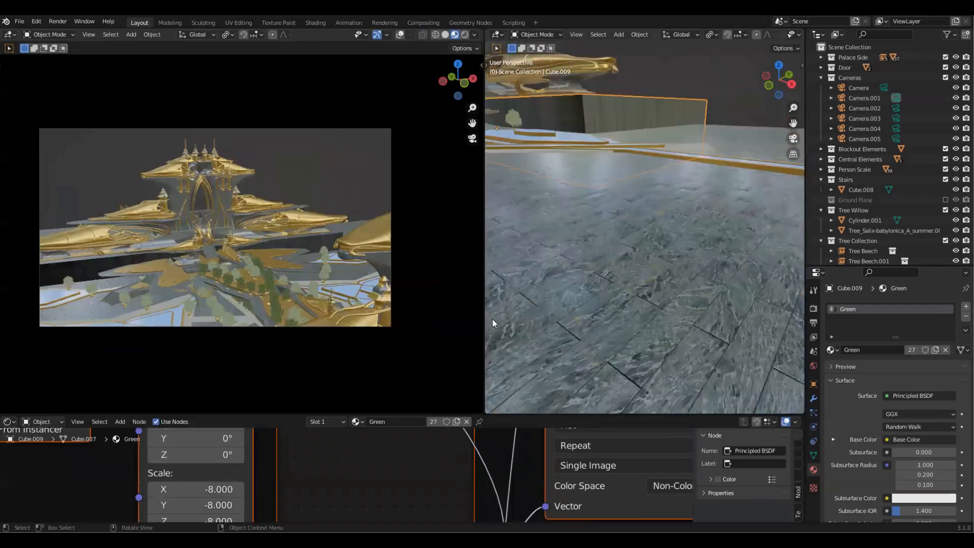
scroll(277, 468, down, 5)
middle_drag(276, 468, 251, 489)
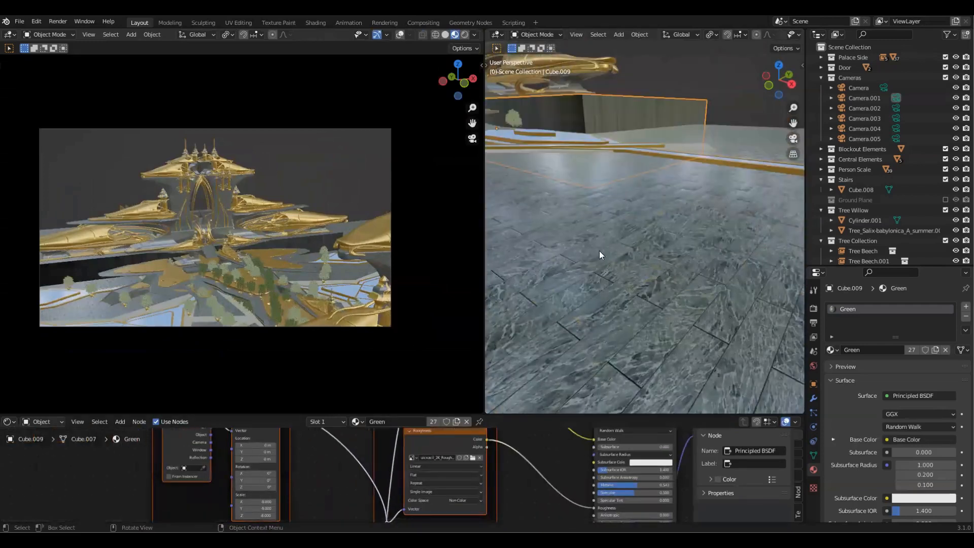
scroll(646, 286, down, 4)
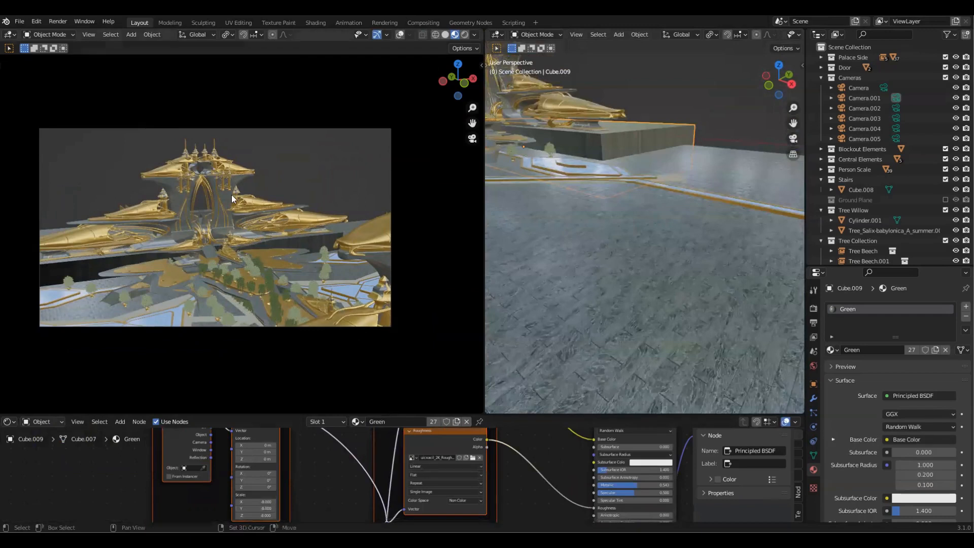
shift+middle_drag(215, 195, 231, 215)
scroll(232, 216, up, 5)
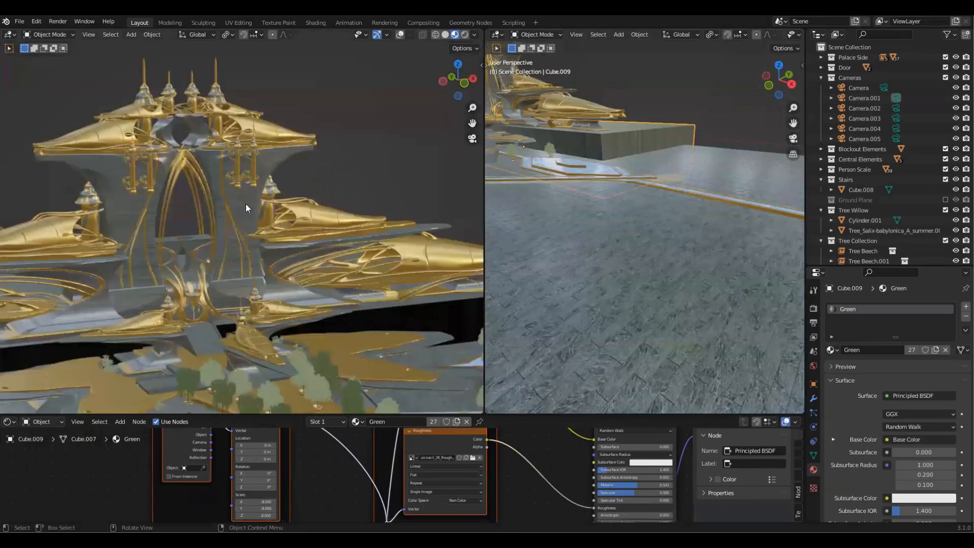
Step: Select the palace's central tower wall and show its Green material slot in an enlarged node editor
click(678, 290)
middle_drag(592, 225, 599, 409)
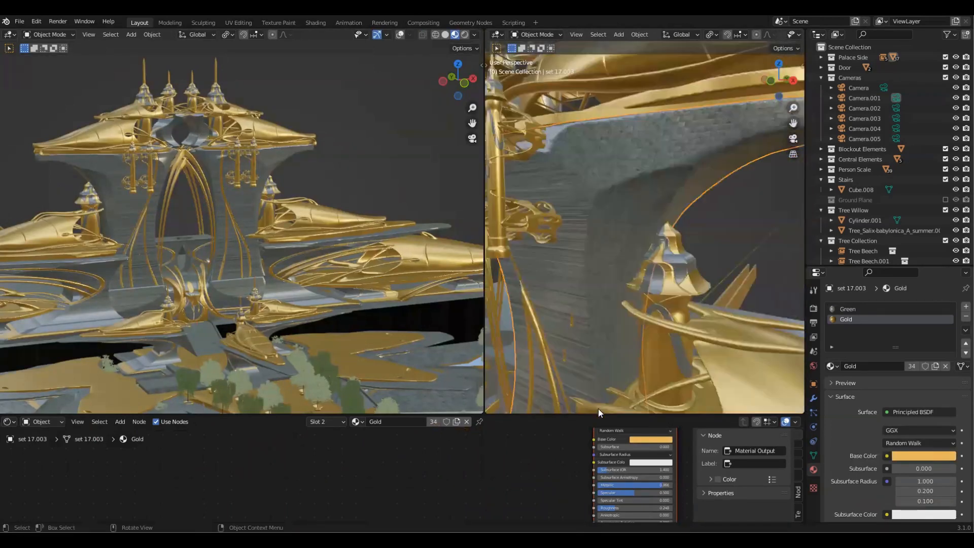
drag(599, 415, 602, 232)
scroll(526, 372, down, 8)
scroll(604, 198, up, 2)
scroll(613, 175, down, 3)
scroll(563, 383, up, 4)
middle_drag(544, 387, 409, 406)
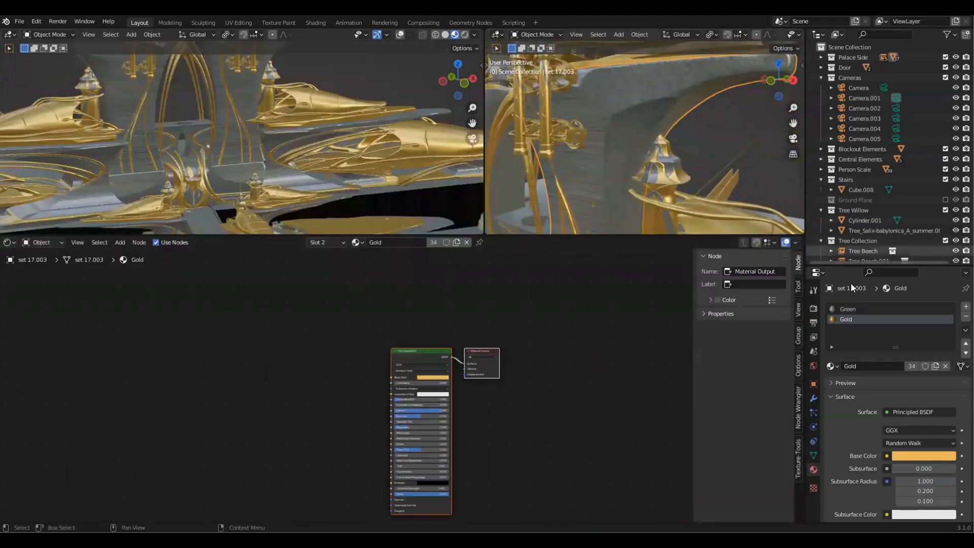
click(856, 307)
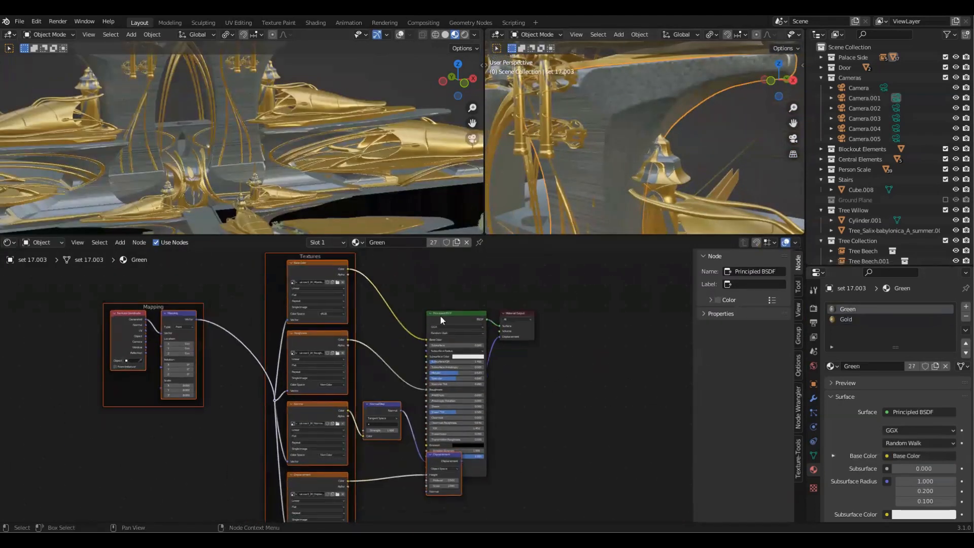
Step: Change the Base Color texture's projection from Flat to Box
scroll(382, 354, up, 2)
middle_drag(386, 344, 435, 399)
scroll(391, 346, up, 4)
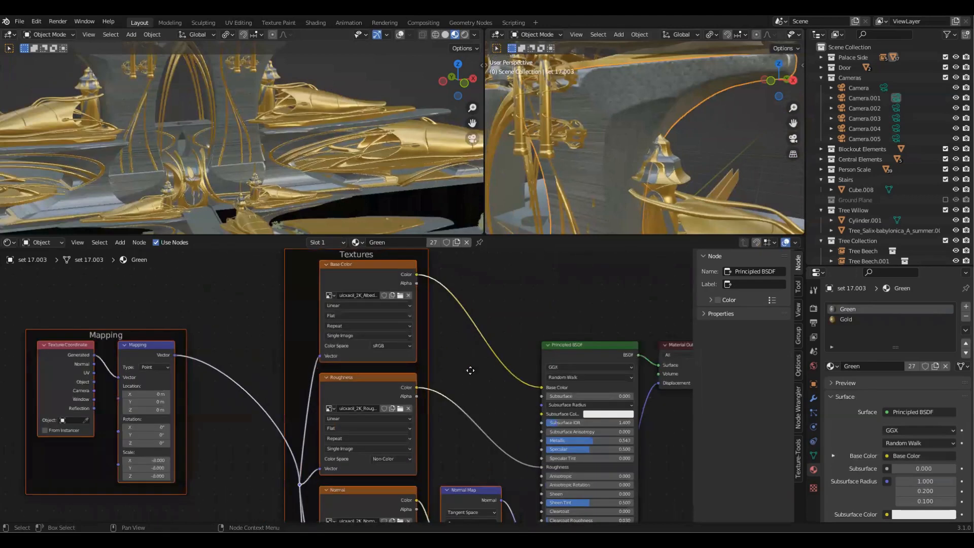
middle_drag(469, 369, 446, 447)
scroll(331, 387, down, 5)
middle_drag(355, 384, 360, 302)
mouse_move(380, 450)
middle_down()
mouse_move(383, 384)
mouse_move(381, 450)
middle_up()
scroll(386, 432, up, 4)
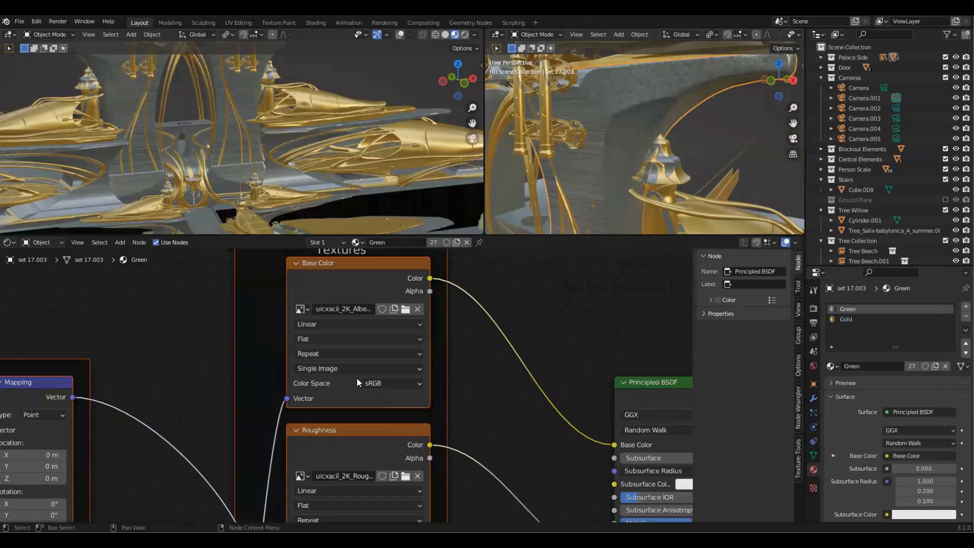
scroll(355, 375, up, 1)
click(330, 327)
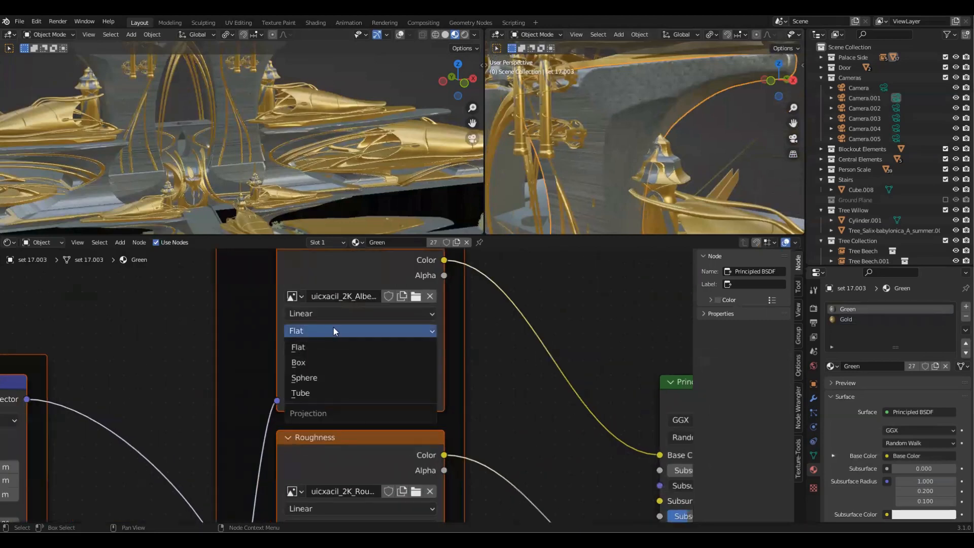
click(336, 364)
Step: Set the Roughness and Normal textures' projection to Box
scroll(529, 473, down, 5)
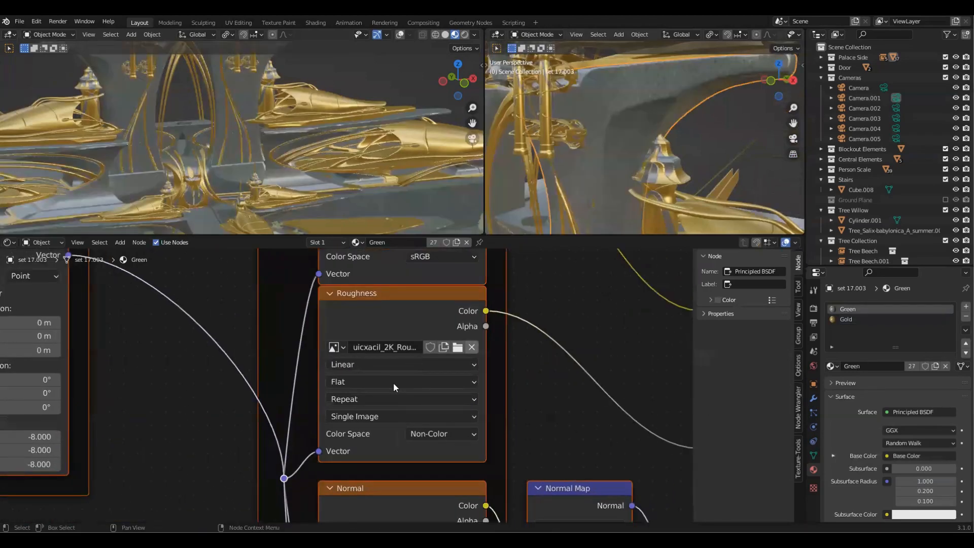
click(394, 383)
click(379, 412)
scroll(524, 417, down, 3)
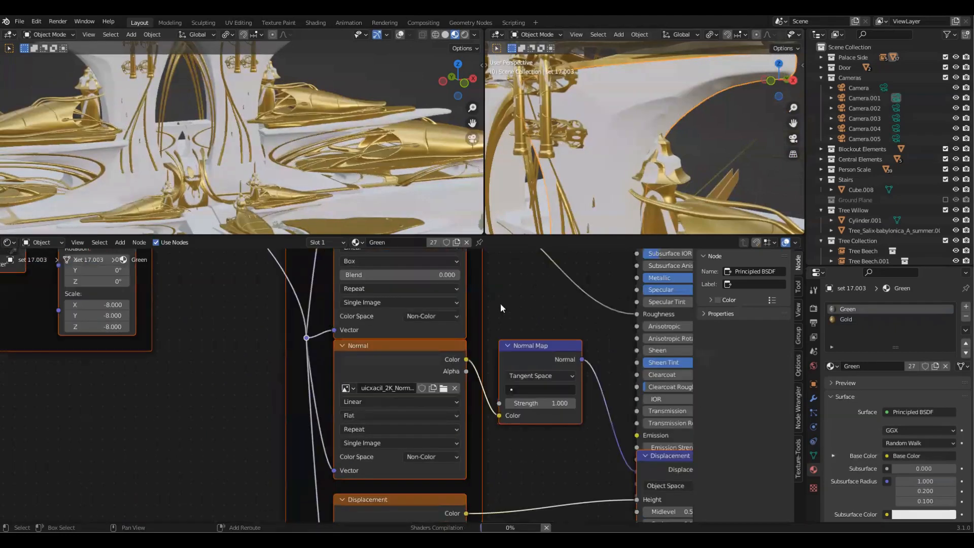
scroll(422, 415, down, 1)
click(424, 405)
click(395, 434)
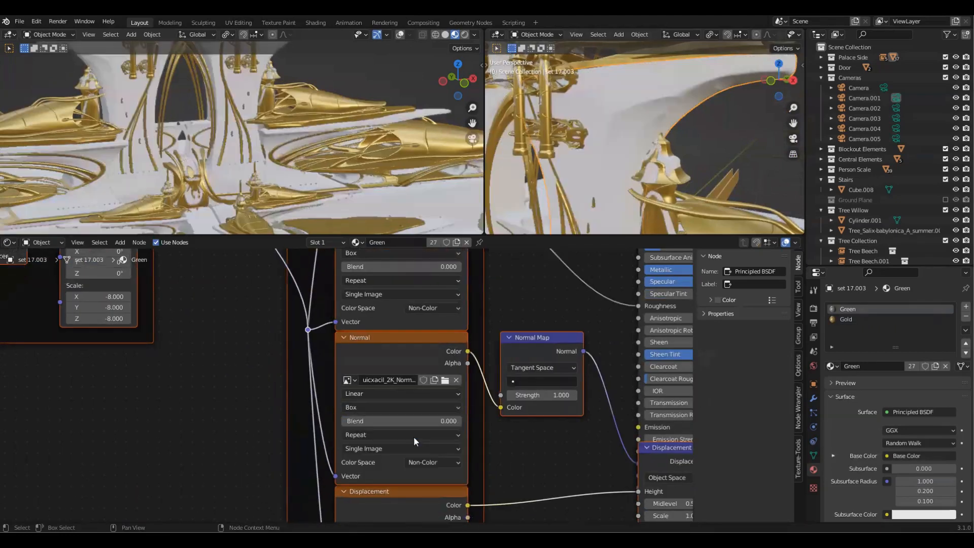
Step: Set the Displacement texture's projection to Box
scroll(495, 448, down, 4)
middle_drag(495, 448, 489, 383)
scroll(489, 383, up, 5)
click(431, 431)
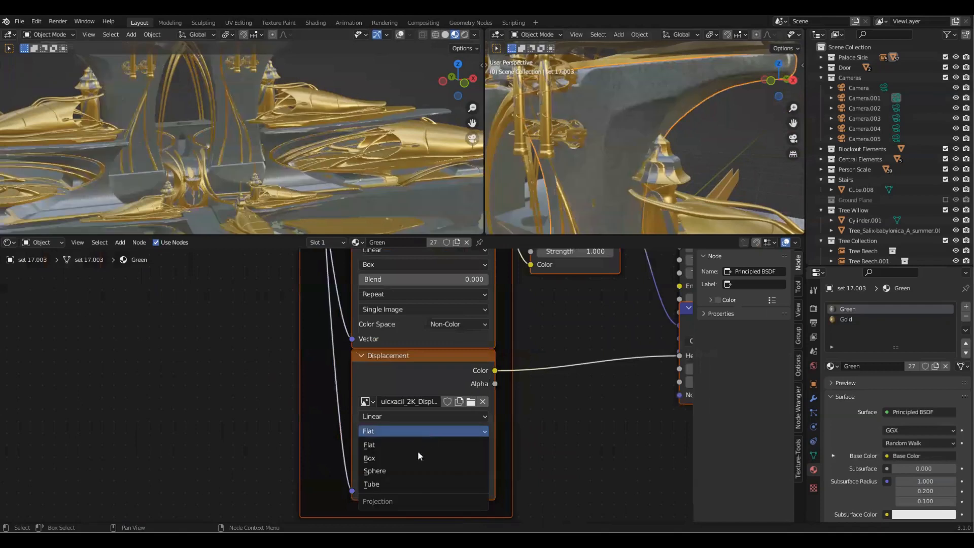
click(410, 458)
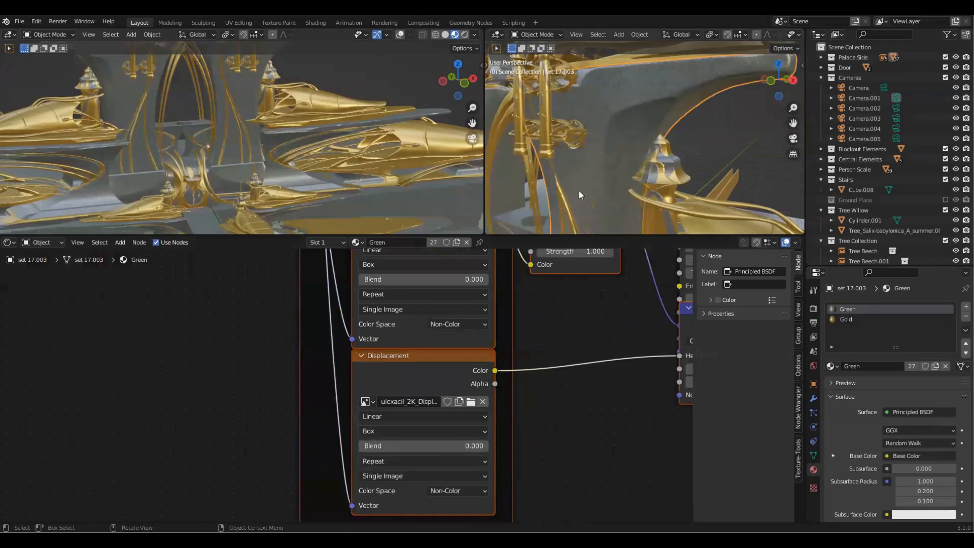
Step: Set the Green material's Mapping scale to -4.7 on X, Y and Z and check the marble on the palace grounds
scroll(579, 191, down, 3)
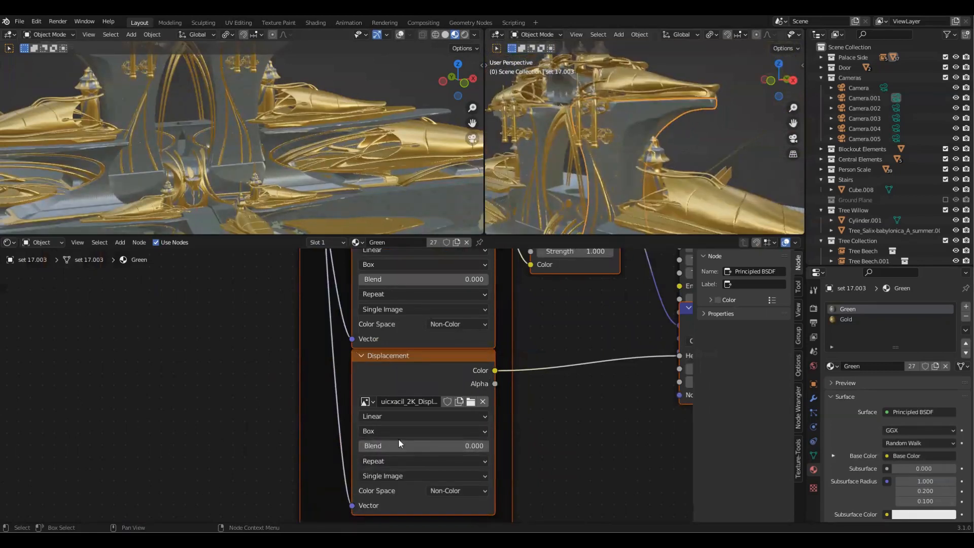
key(Home)
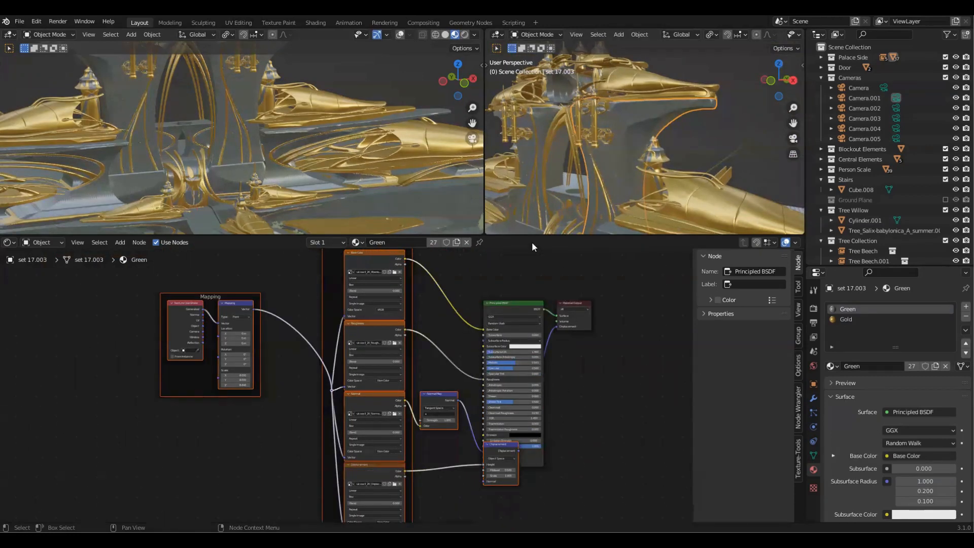
drag(532, 236, 532, 372)
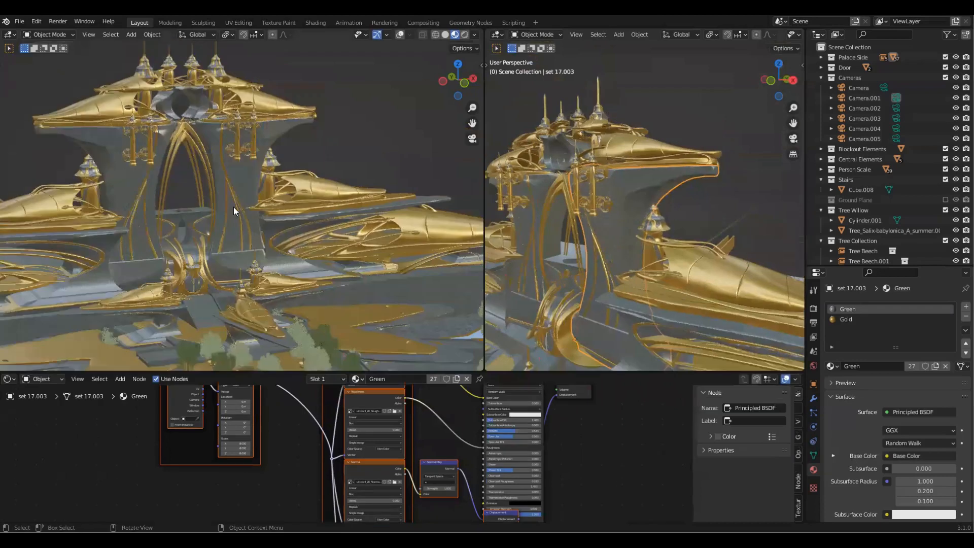
middle_drag(366, 245, 279, 453)
scroll(279, 453, up, 5)
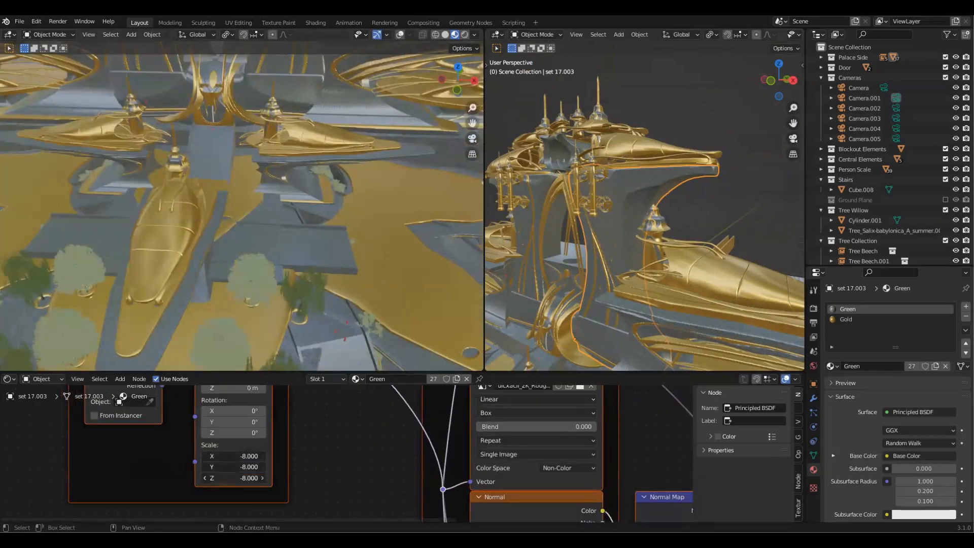
drag(234, 478, 318, 478)
middle_drag(355, 330, 370, 314)
Step: Enlarge the node editor and move the Principled BSDF and Material Output nodes away from the texture nodes to make room
scroll(363, 431, down, 8)
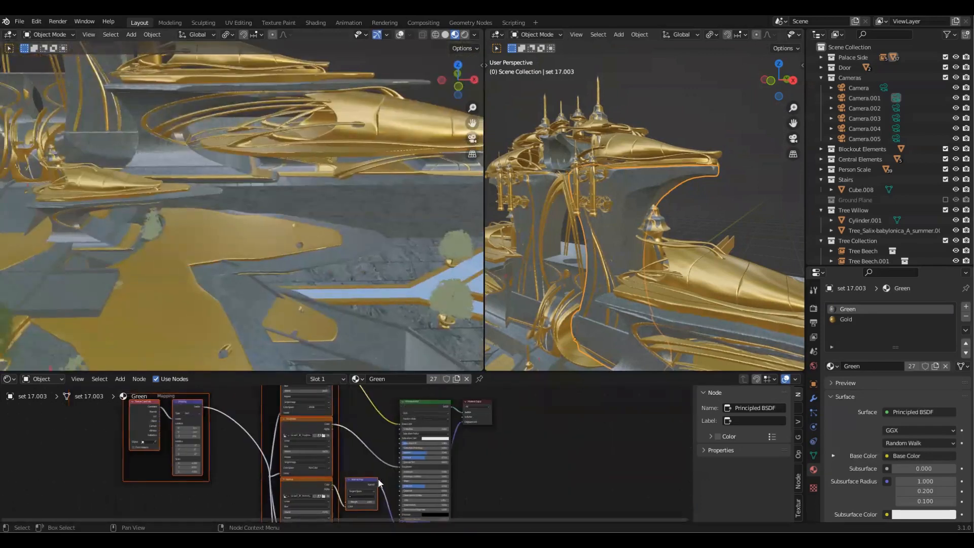
scroll(398, 481, down, 1)
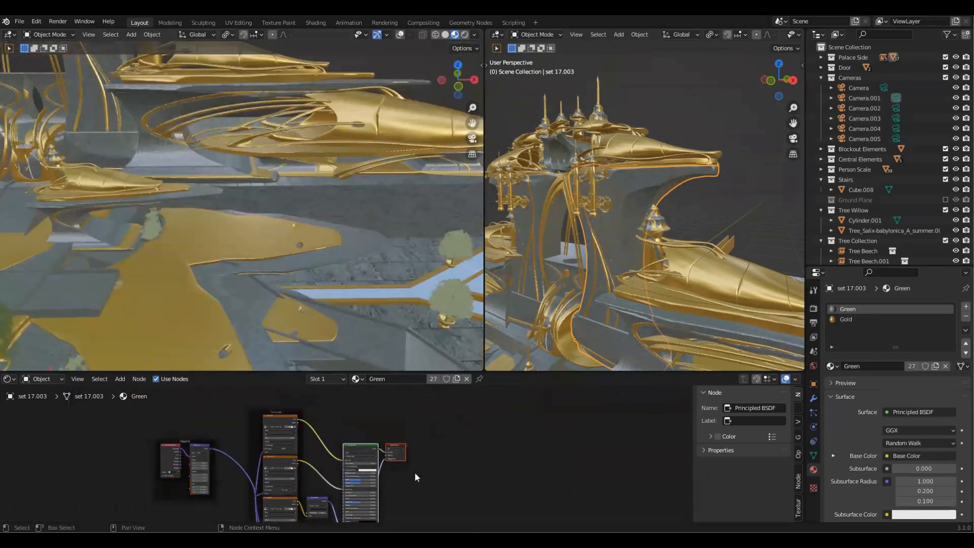
scroll(415, 477, up, 3)
drag(521, 373, 523, 246)
scroll(511, 309, up, 4)
middle_drag(343, 350, 351, 326)
key(g)
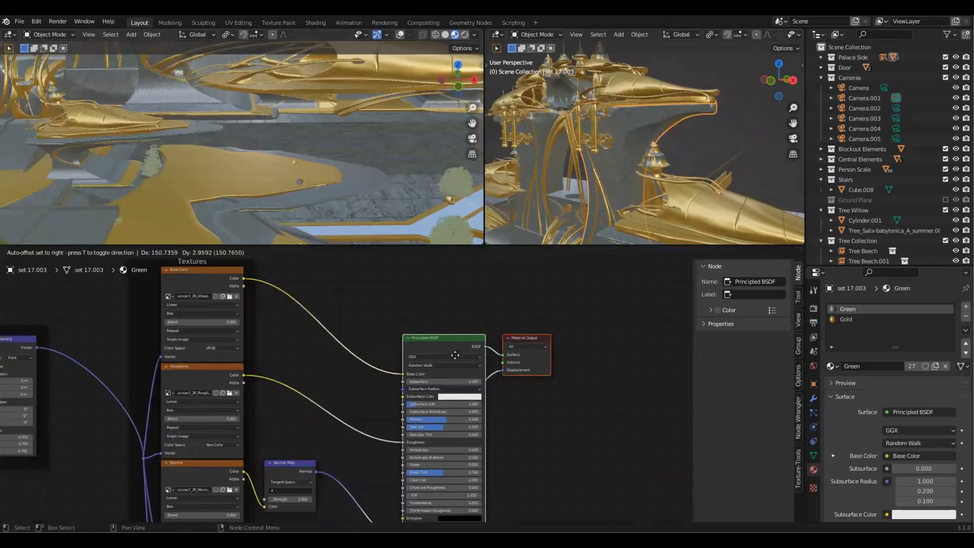
click(475, 307)
middle_drag(435, 329, 441, 367)
Step: Add an RGB Curves node on the link between the Base Color texture and the Principled BSDF
key(shift+a)
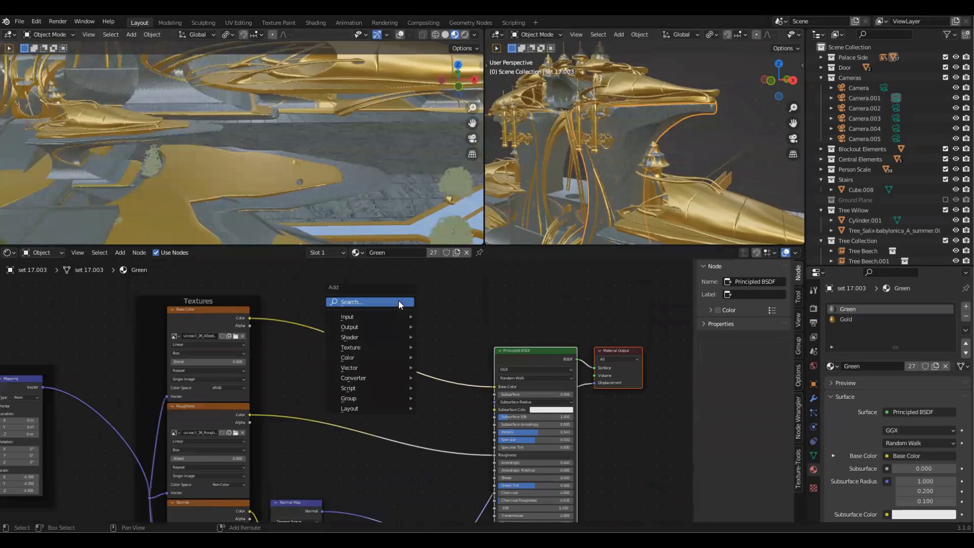
click(349, 317)
key(shift+a)
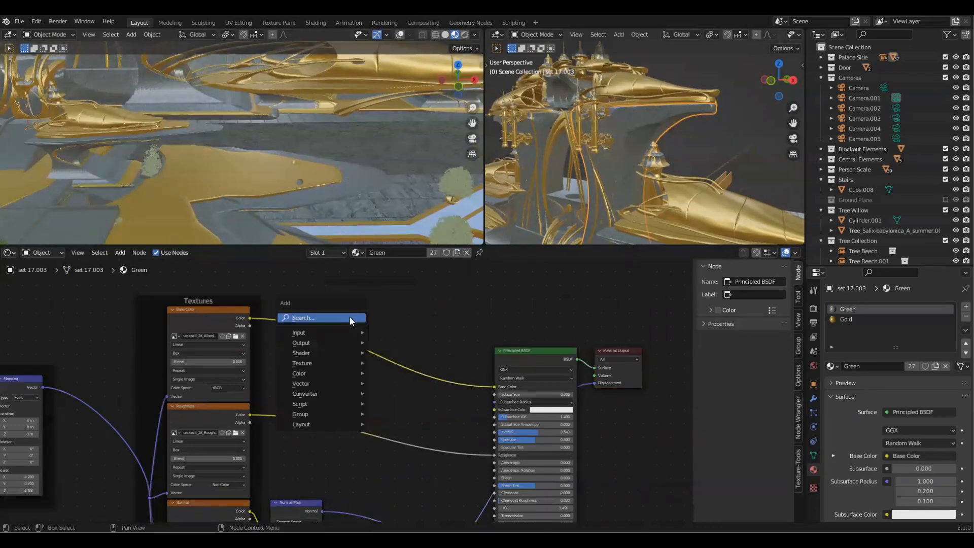
click(350, 317)
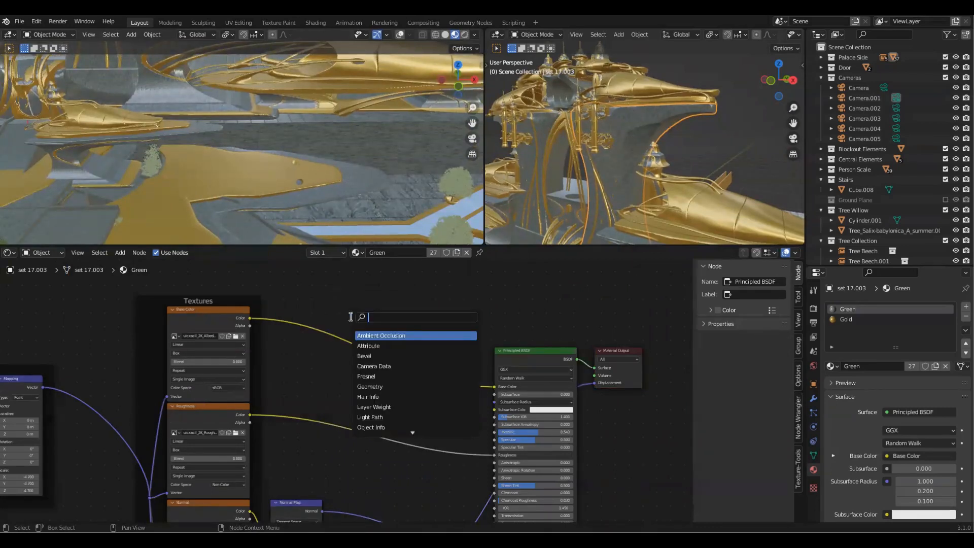
text(rgb)
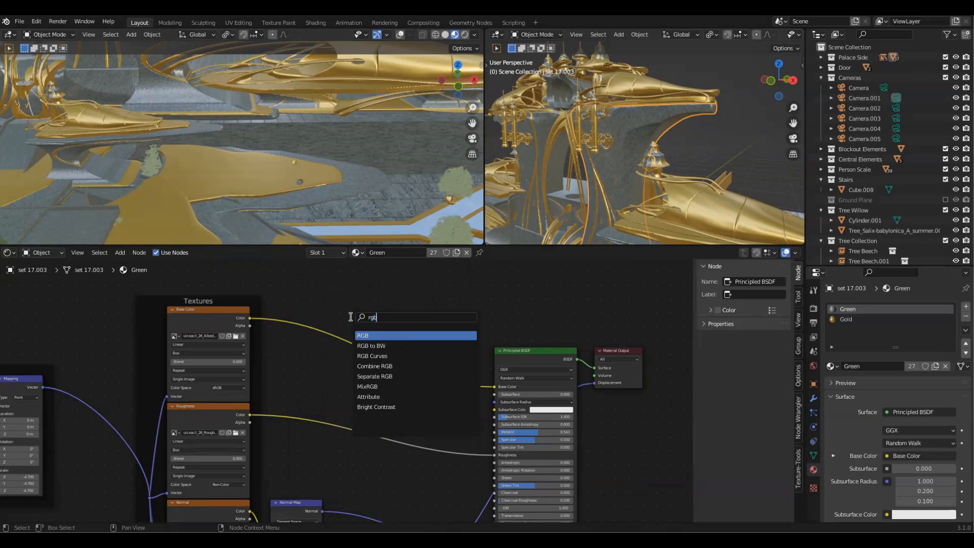
key(Down)
key(Down)
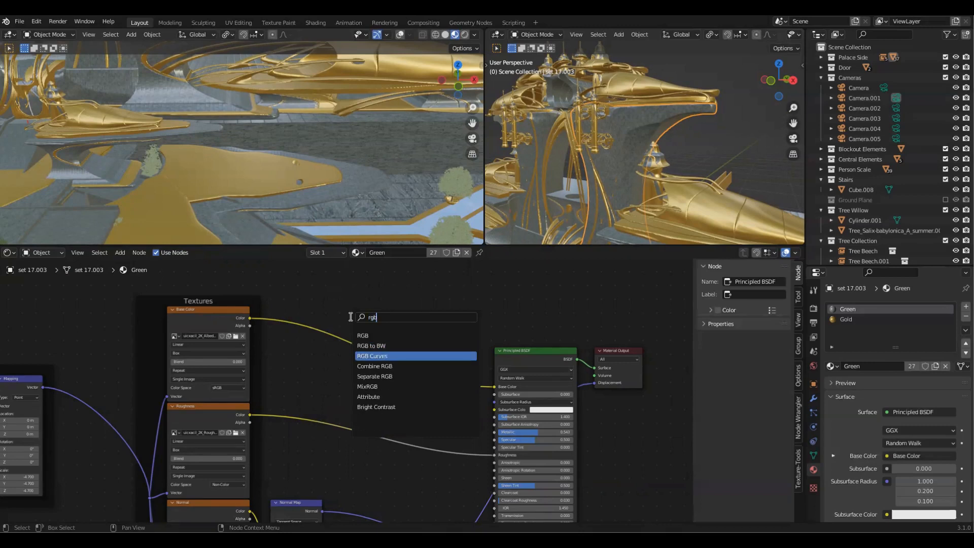
key(Return)
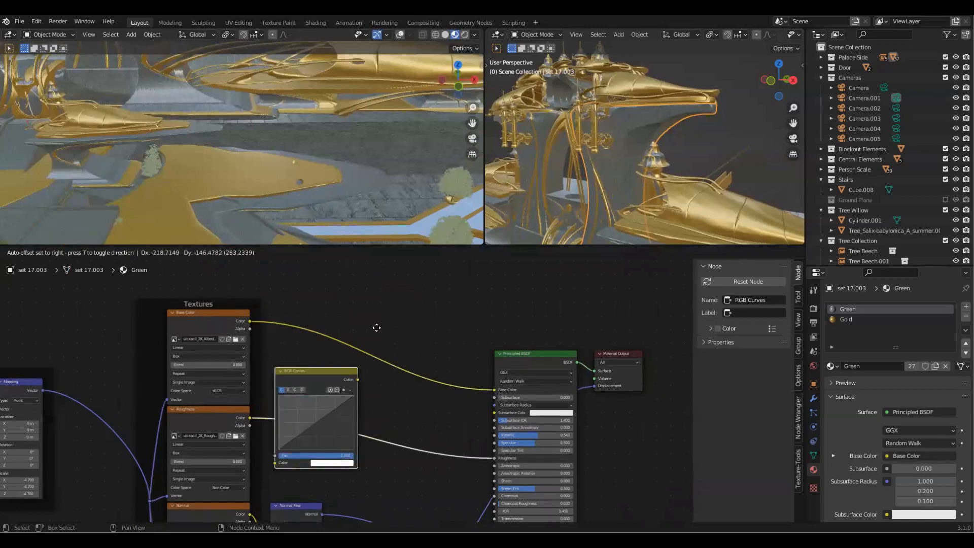
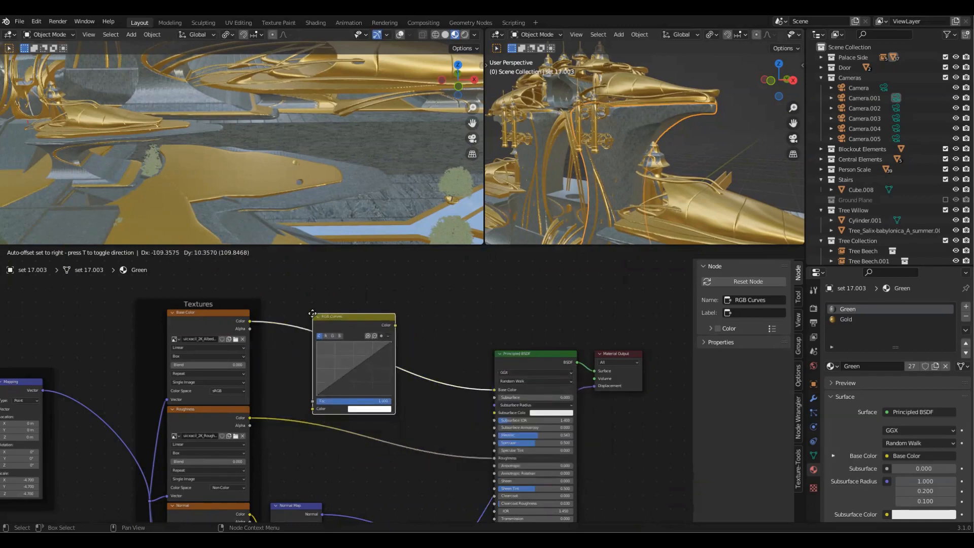
click(313, 313)
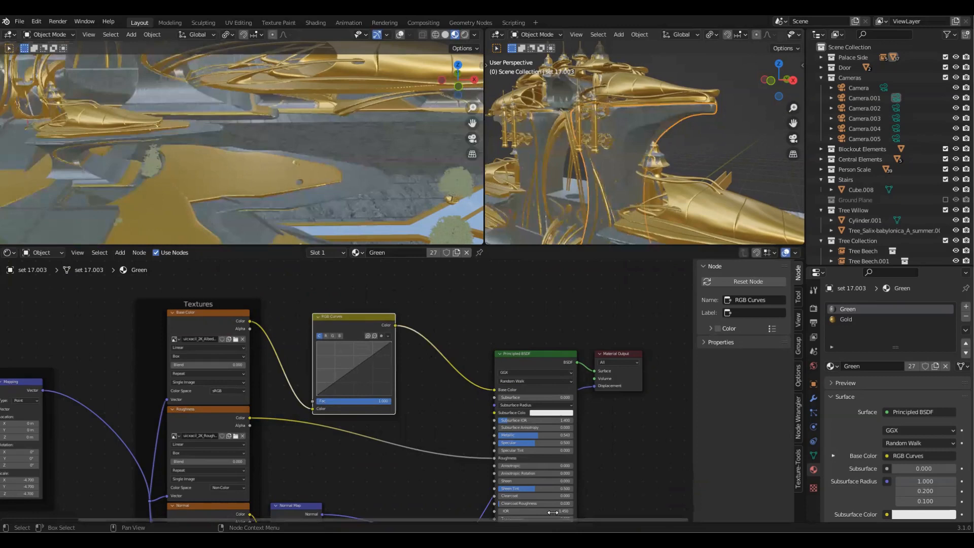
Step: Raise the green channel curve of the RGB Curves node with a point at about 0.37, 0.56
scroll(439, 341, up, 3)
middle_drag(443, 336, 472, 376)
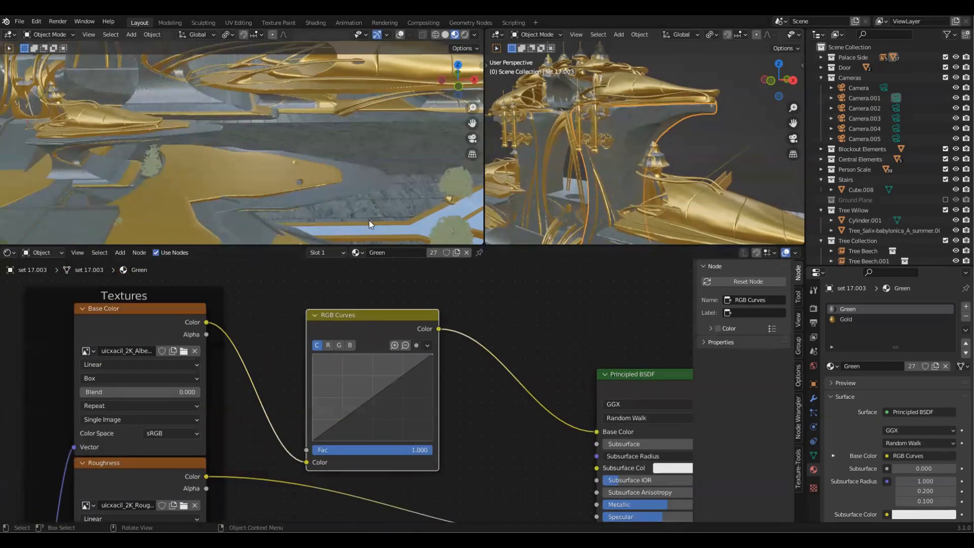
scroll(370, 220, down, 5)
scroll(352, 328, up, 2)
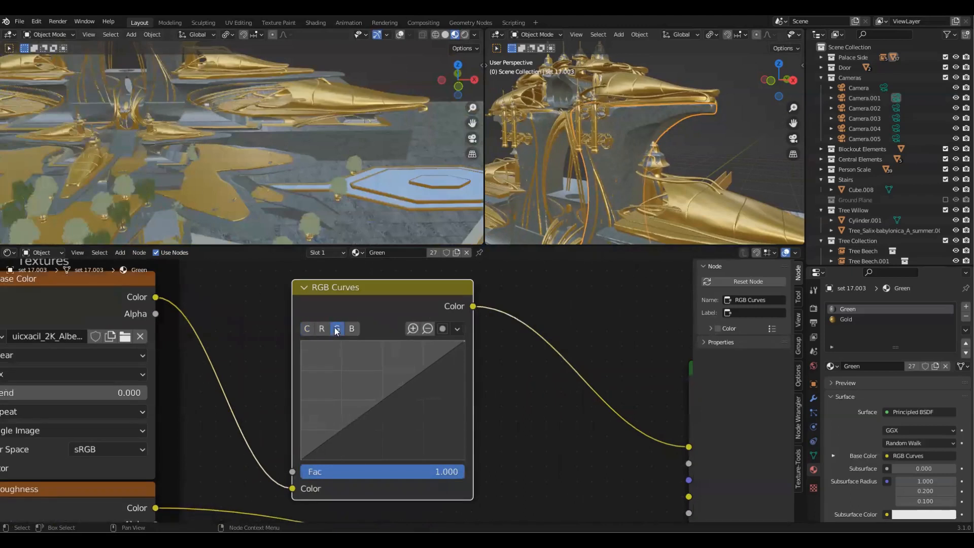
mouse_move(367, 406)
mouse_down()
mouse_move(343, 376)
mouse_move(360, 392)
mouse_up()
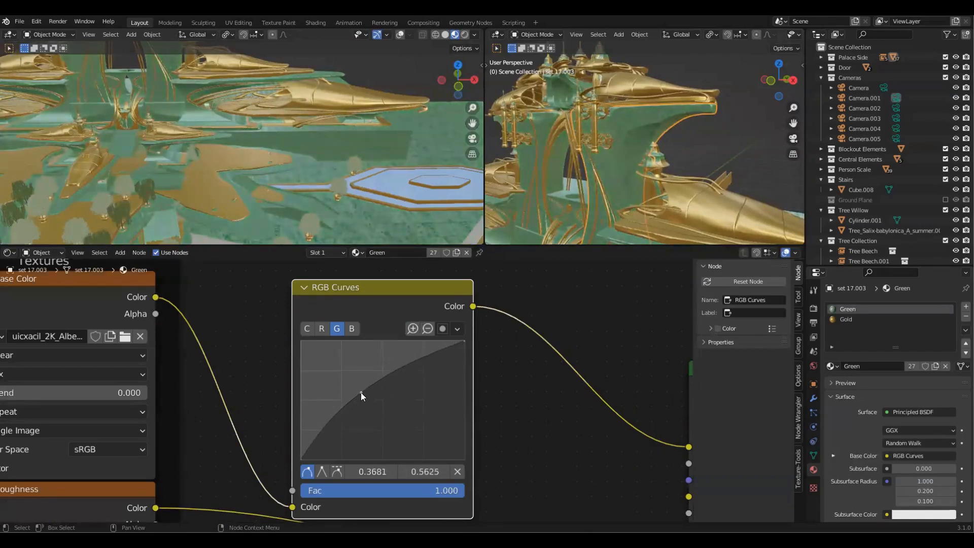
middle_drag(287, 152, 345, 190)
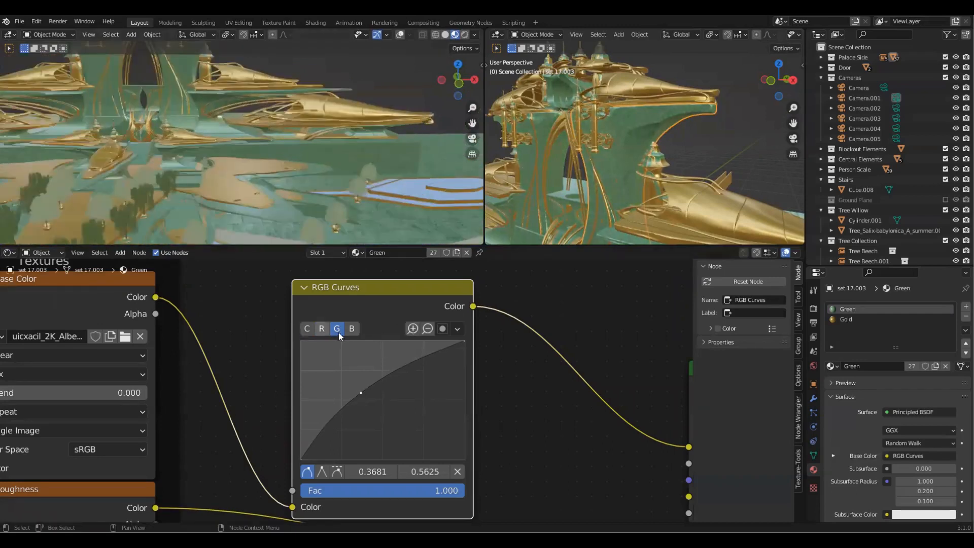
Step: Raise the red channel curve with a point at 0.45, 0.50 and lower the blue curve with one at about 0.52, 0.475
click(322, 330)
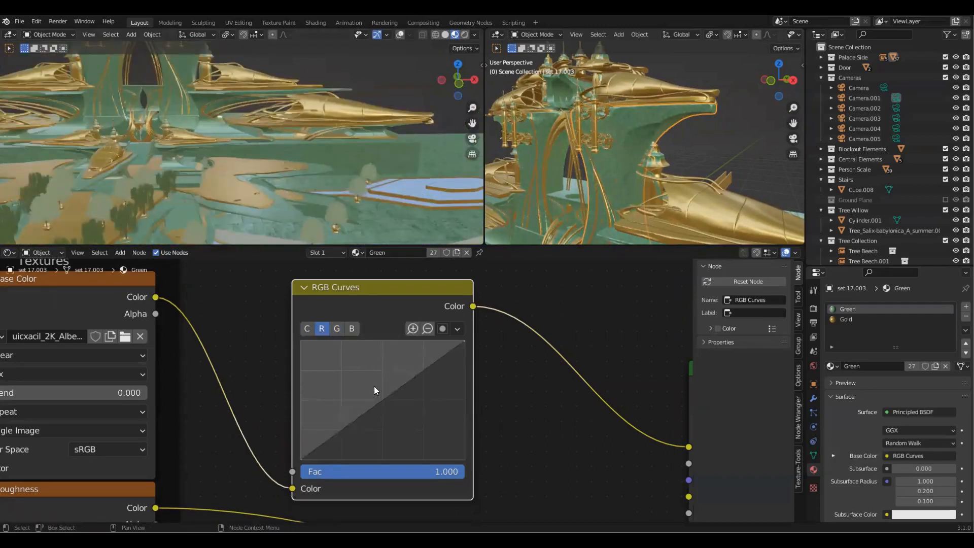
drag(376, 404, 374, 400)
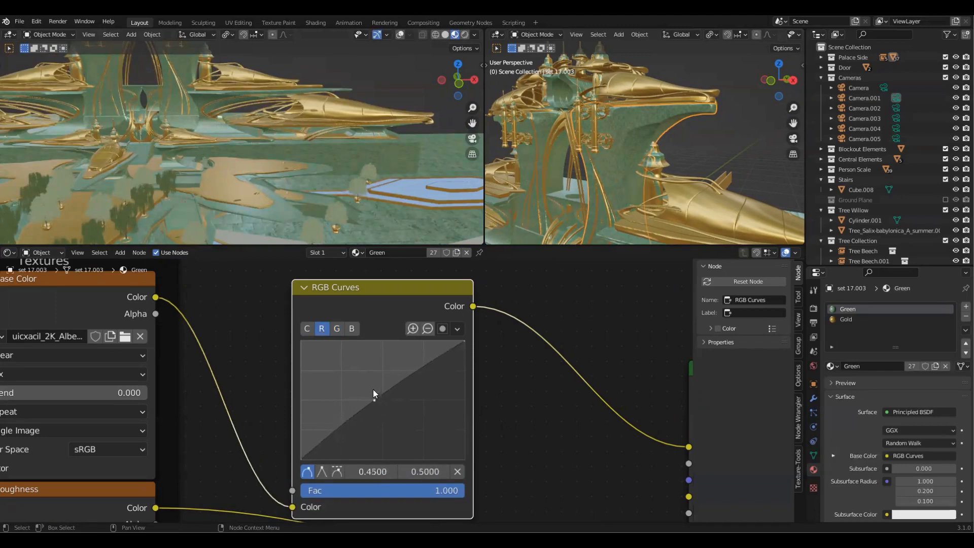
click(356, 332)
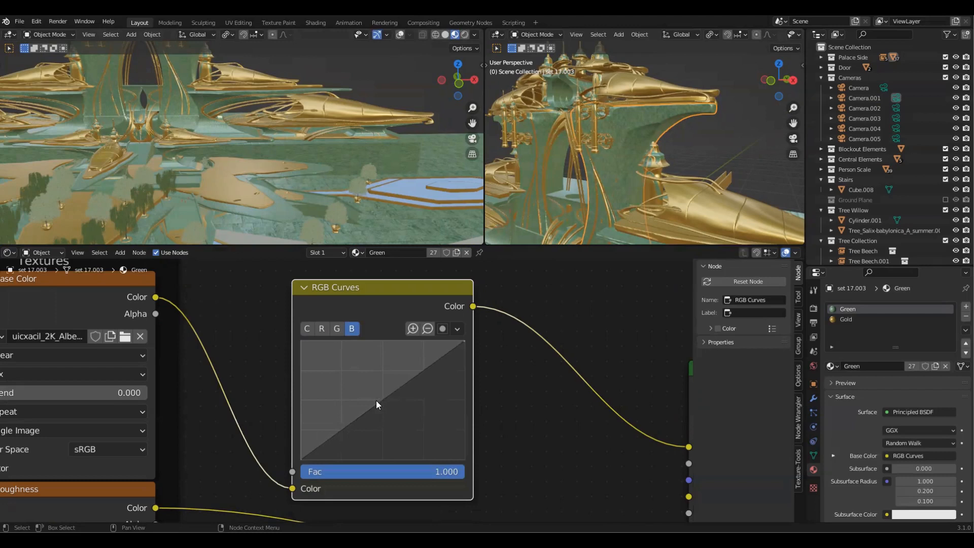
mouse_move(382, 403)
mouse_down()
mouse_move(400, 416)
mouse_move(386, 403)
mouse_up()
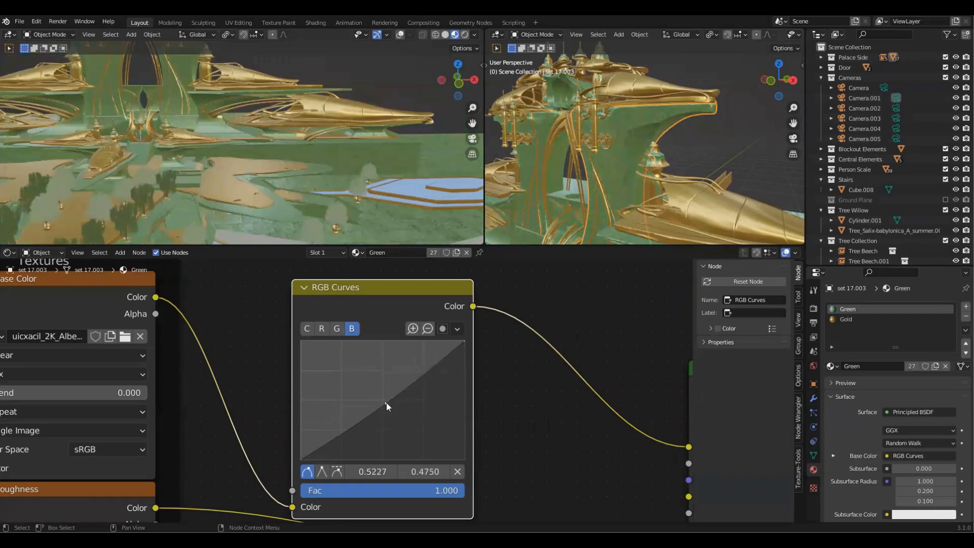
middle_drag(285, 203, 385, 187)
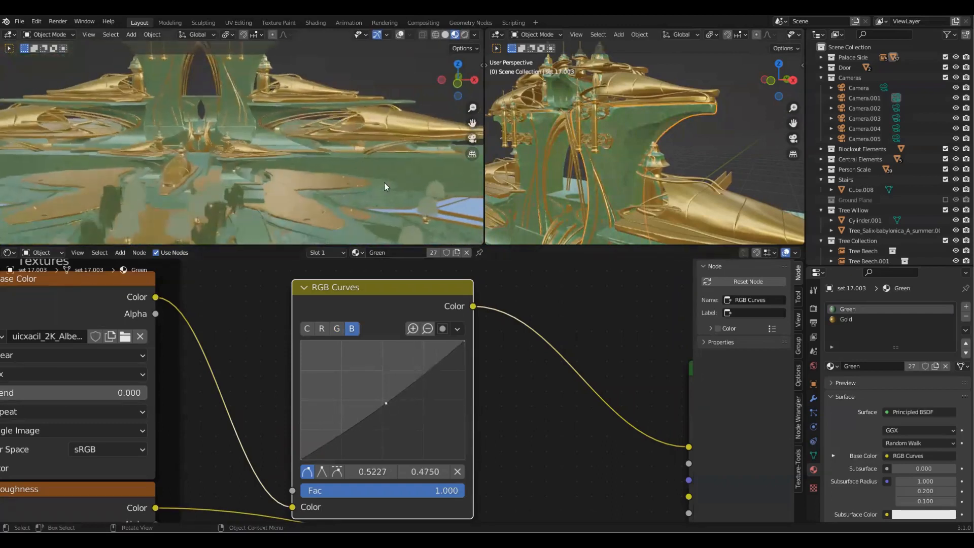
Step: Lower the combined curve slightly with a point near its middle, and enlarge the 3D viewports
click(307, 330)
drag(354, 388, 374, 412)
drag(463, 247, 503, 370)
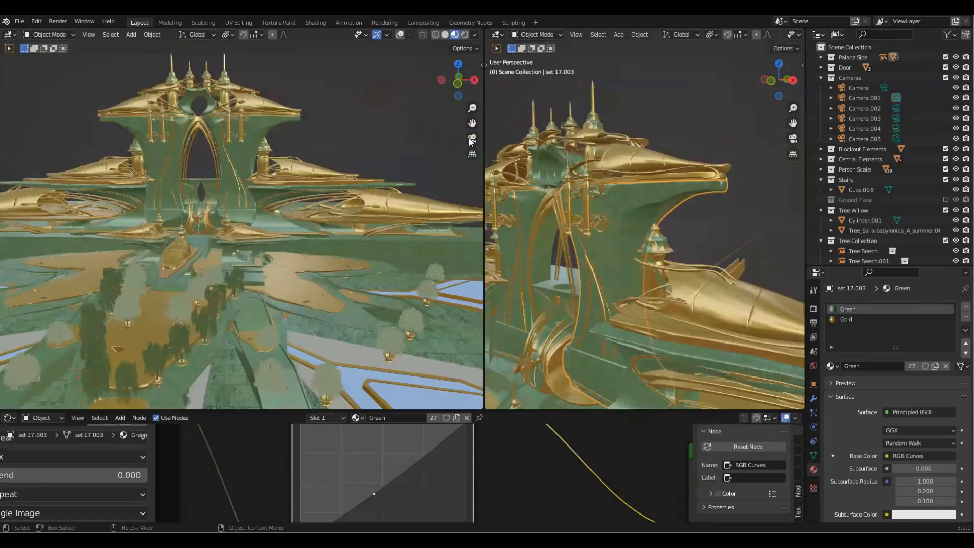
Step: View the palace through the active camera and save the file
click(471, 138)
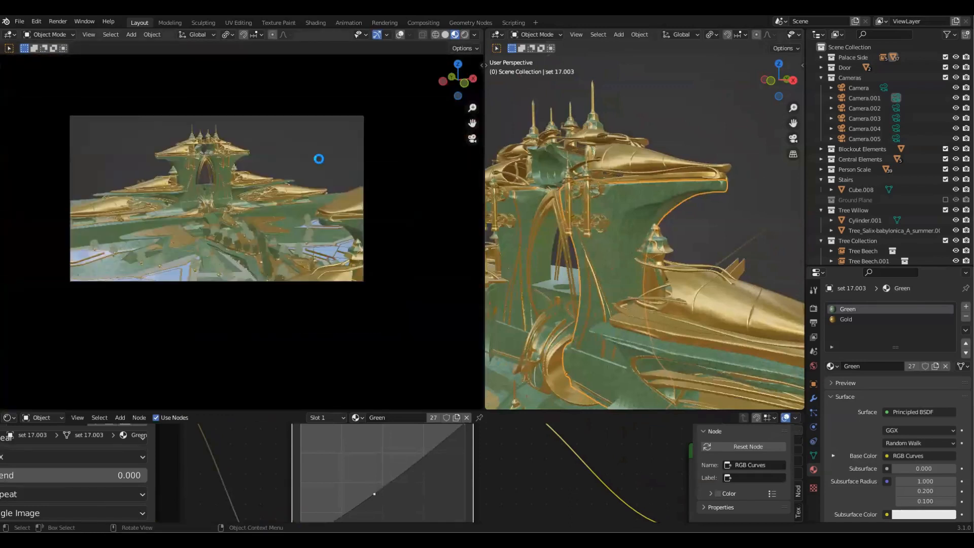
key(ctrl+s)
scroll(284, 177, up, 2)
scroll(303, 219, up, 3)
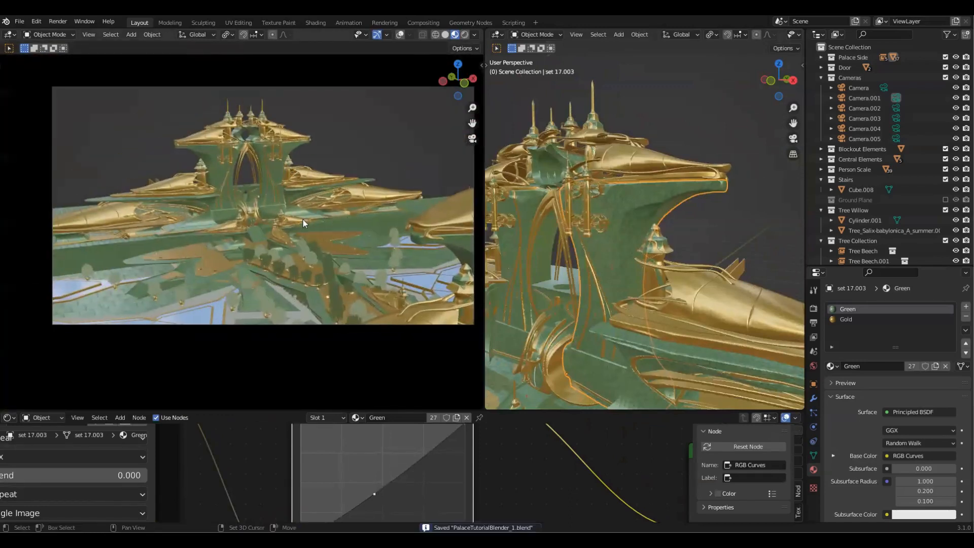
Step: Switch the camera viewport to Rendered shading and examine the green marble tiling on the palace's tower walls and arch
key(z)
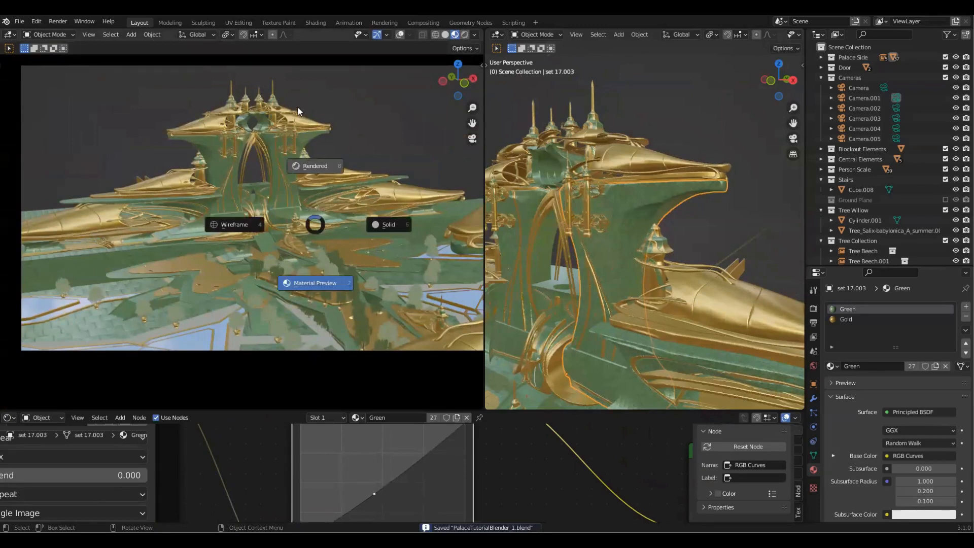
click(297, 108)
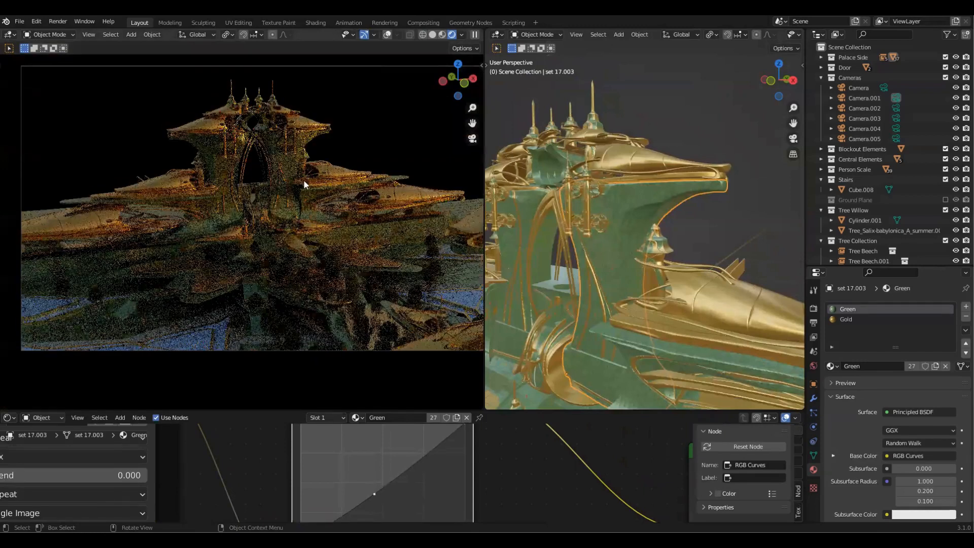
scroll(305, 181, up, 5)
shift+middle_drag(315, 224, 208, 406)
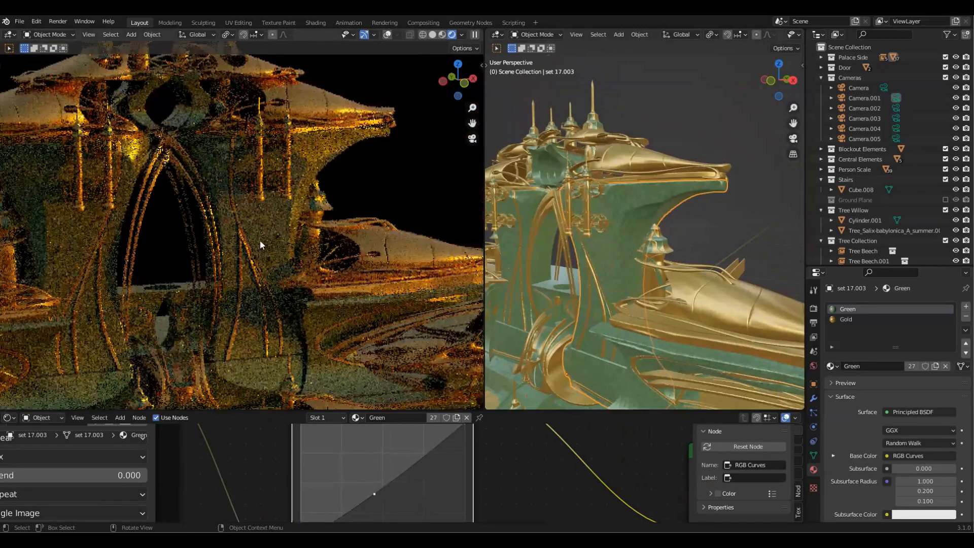
scroll(332, 153, up, 3)
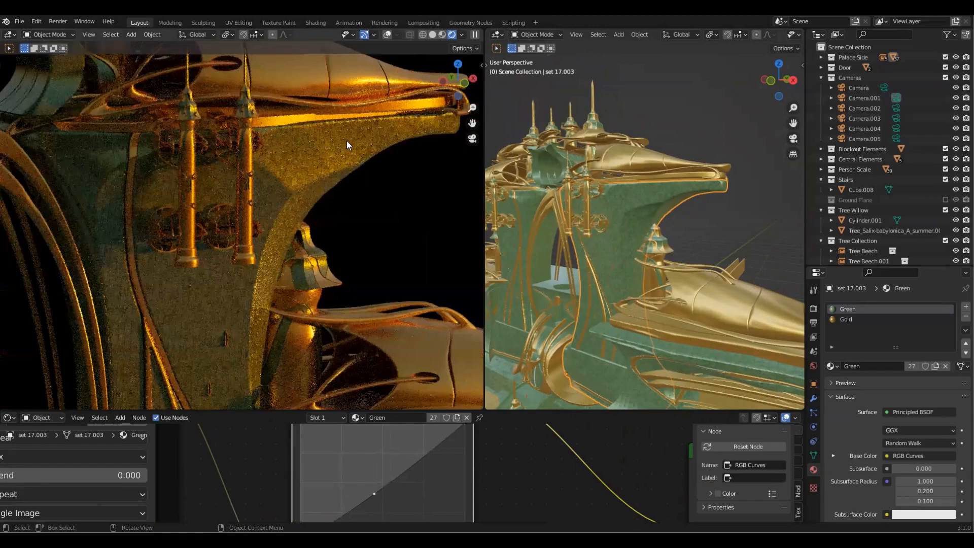
scroll(346, 141, up, 2)
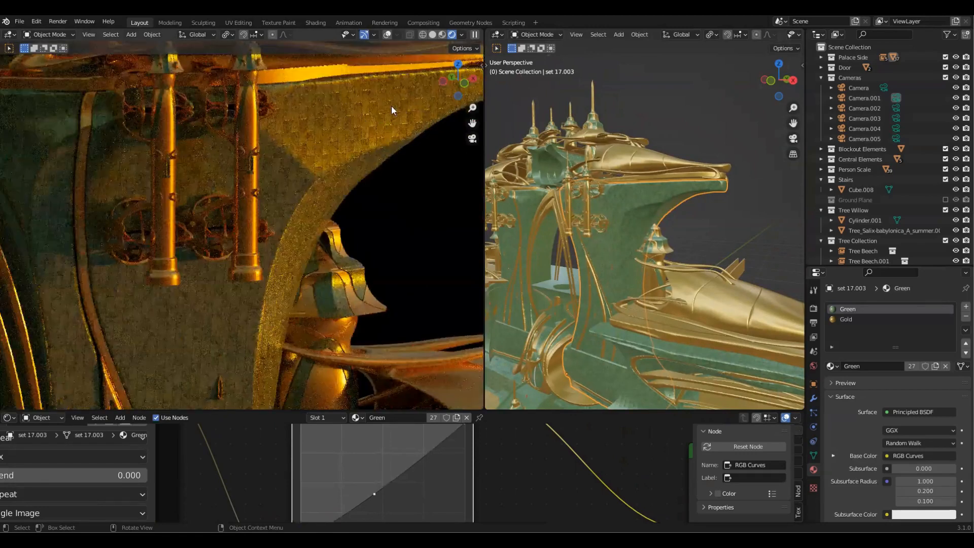
scroll(296, 115, up, 2)
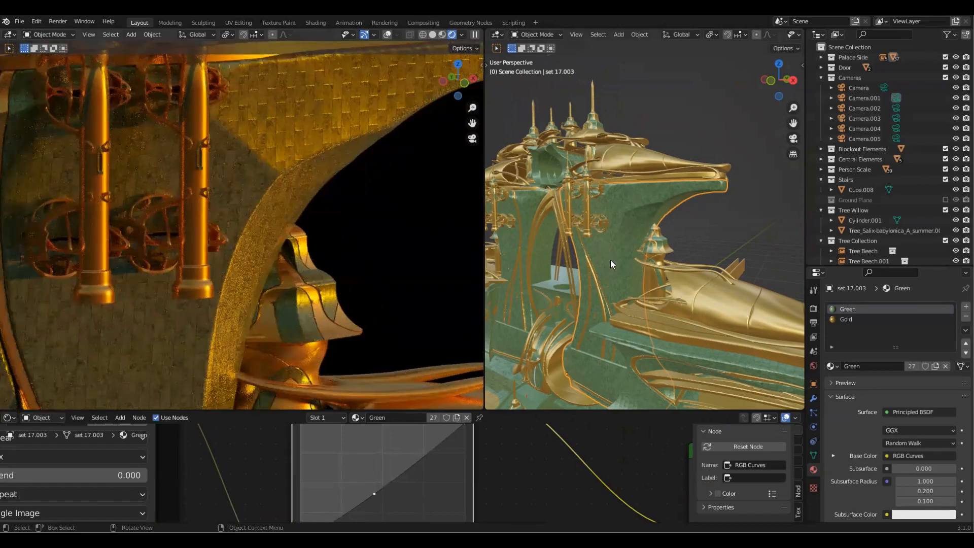
scroll(611, 260, down, 1)
scroll(358, 212, up, 1)
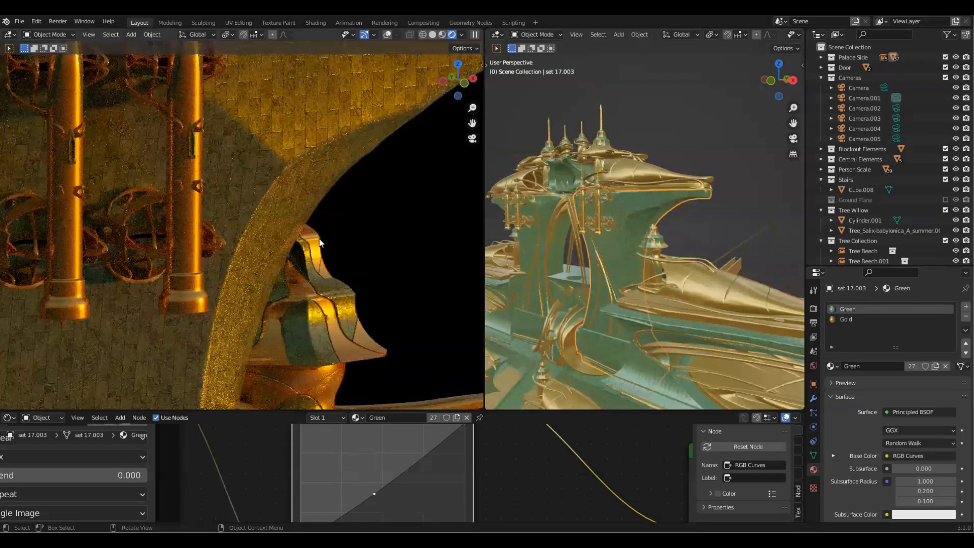
scroll(296, 192, up, 2)
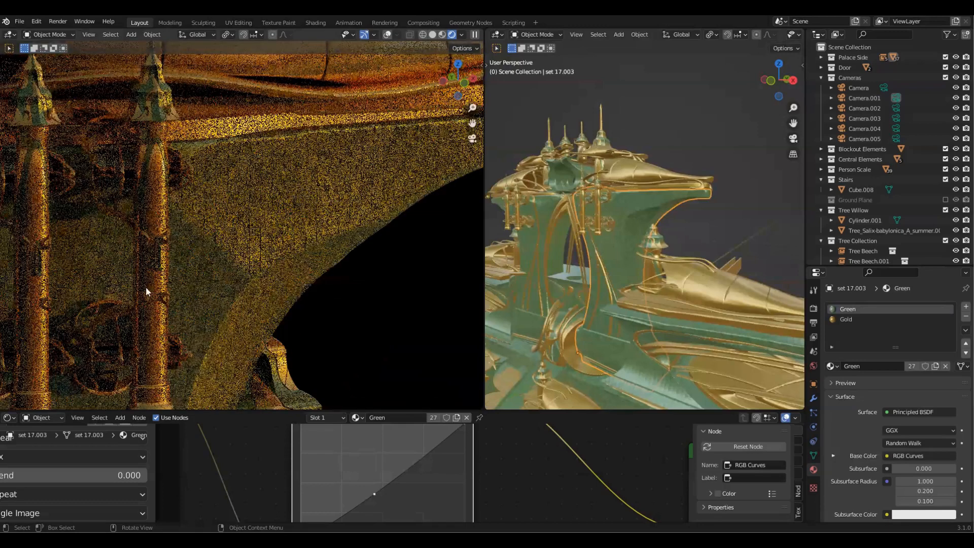
scroll(272, 210, up, 3)
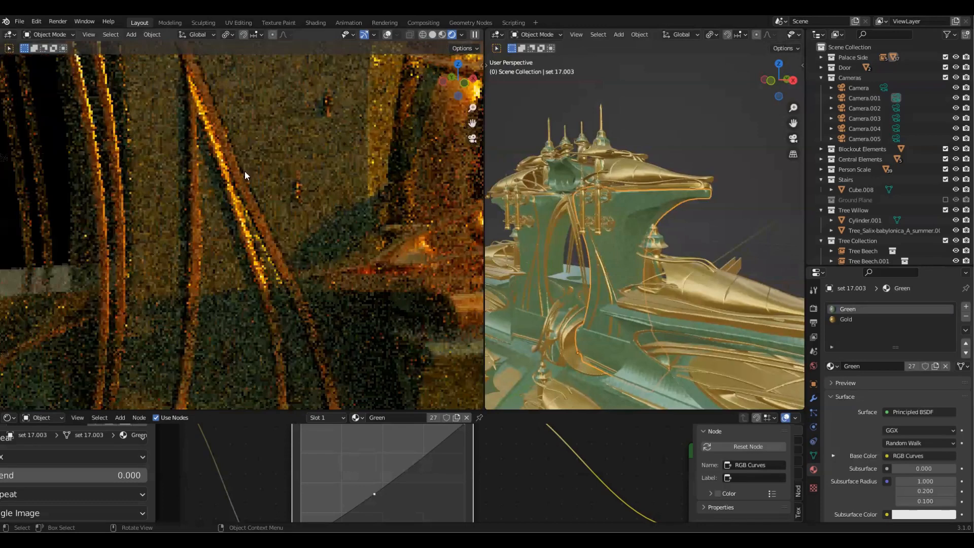
scroll(273, 278, down, 7)
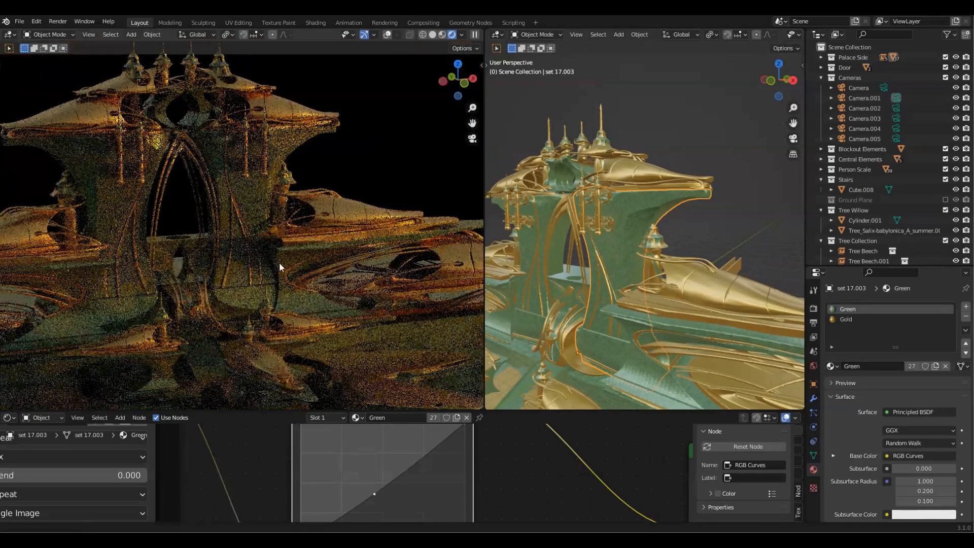
Step: Save the file and select the Ground object in the perspective viewport
key(ctrl+s)
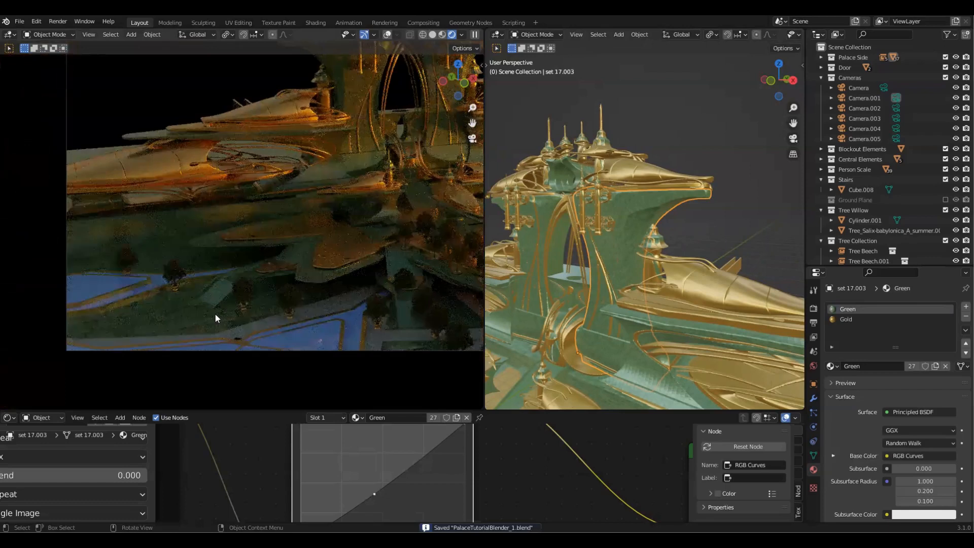
click(651, 325)
scroll(653, 312, down, 4)
middle_drag(654, 313, 667, 328)
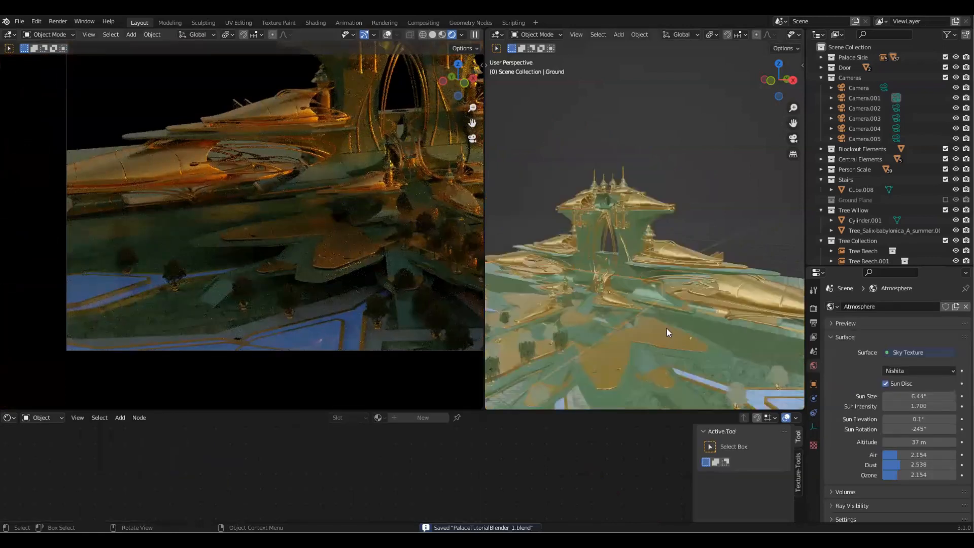
Step: Examine the green marble, gardens and pools around the palace in the perspective view and the rendered camera view
middle_drag(710, 261, 628, 324)
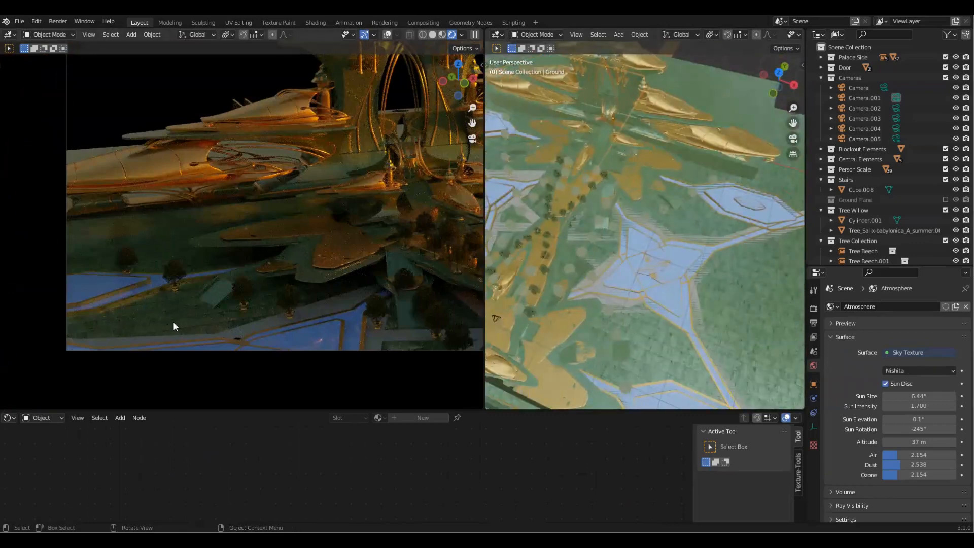
scroll(173, 327, up, 2)
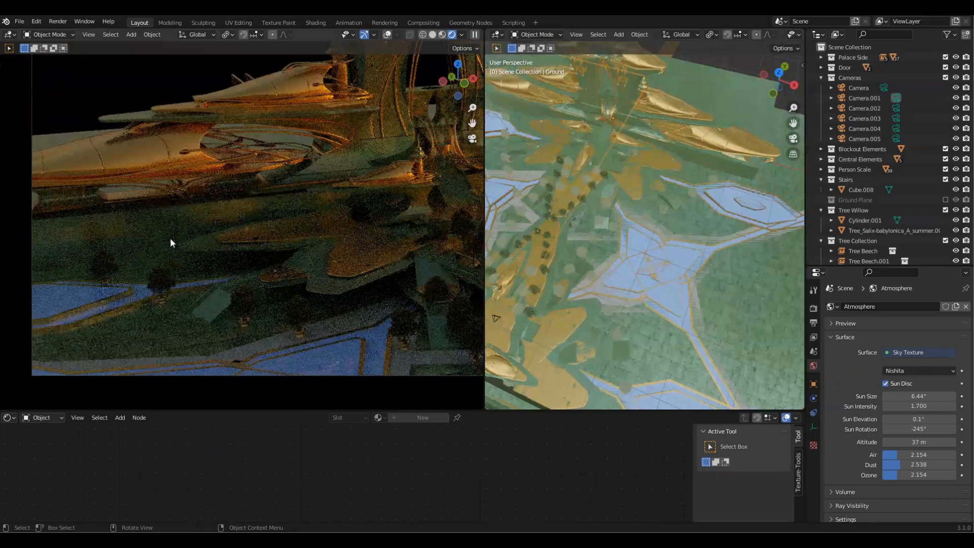
scroll(664, 279, down, 6)
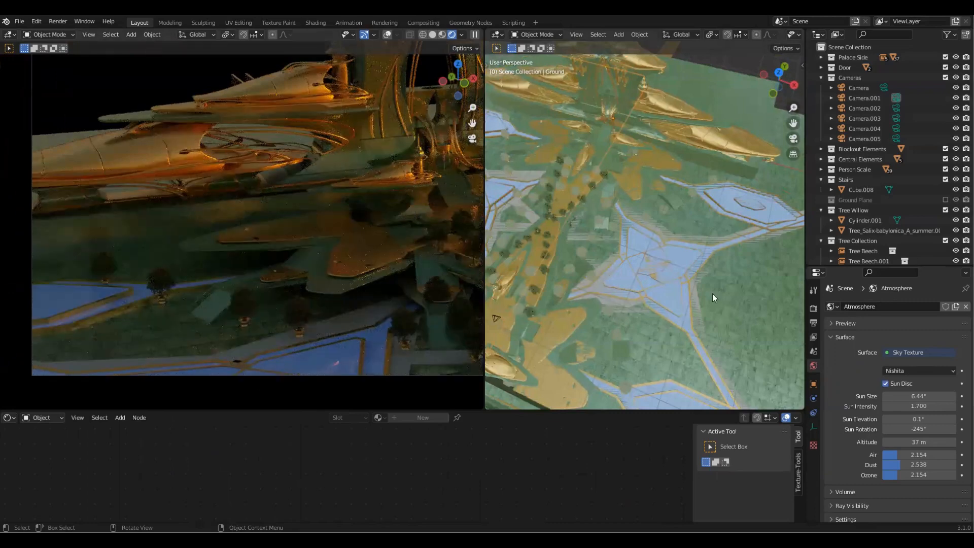
middle_drag(601, 306, 629, 284)
scroll(705, 292, up, 5)
scroll(665, 313, down, 5)
middle_drag(662, 296, 678, 221)
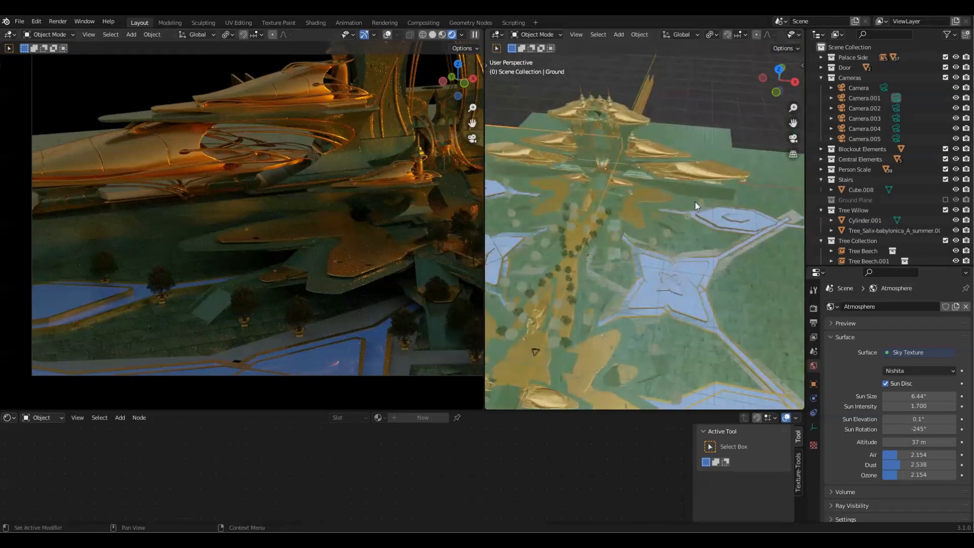
scroll(270, 222, up, 3)
shift+middle_drag(270, 222, 322, 225)
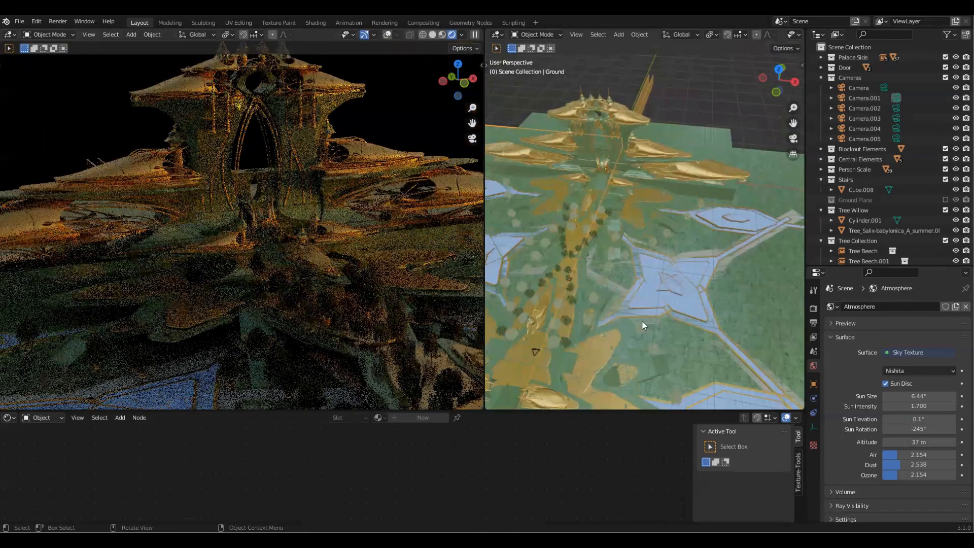
middle_drag(671, 282, 665, 288)
middle_drag(735, 327, 688, 327)
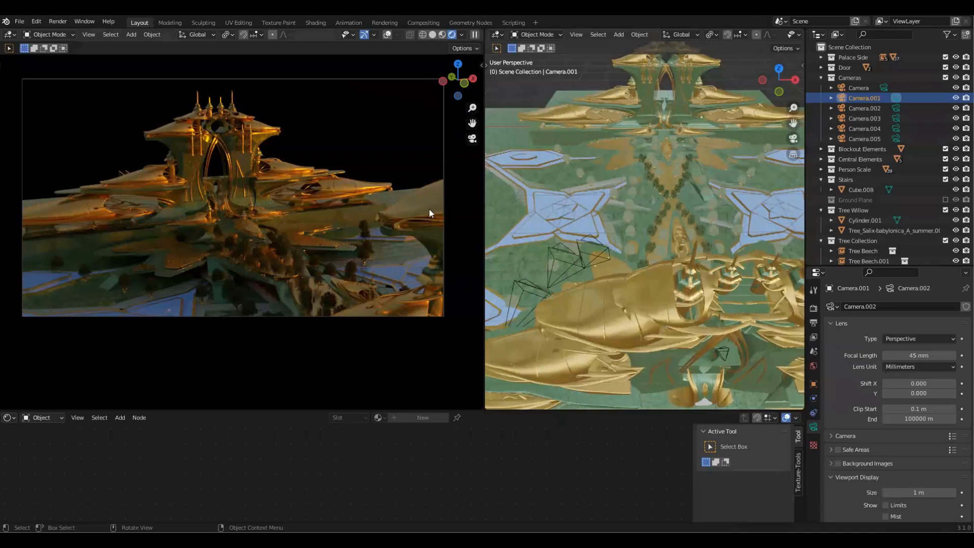
middle_drag(702, 183, 640, 231)
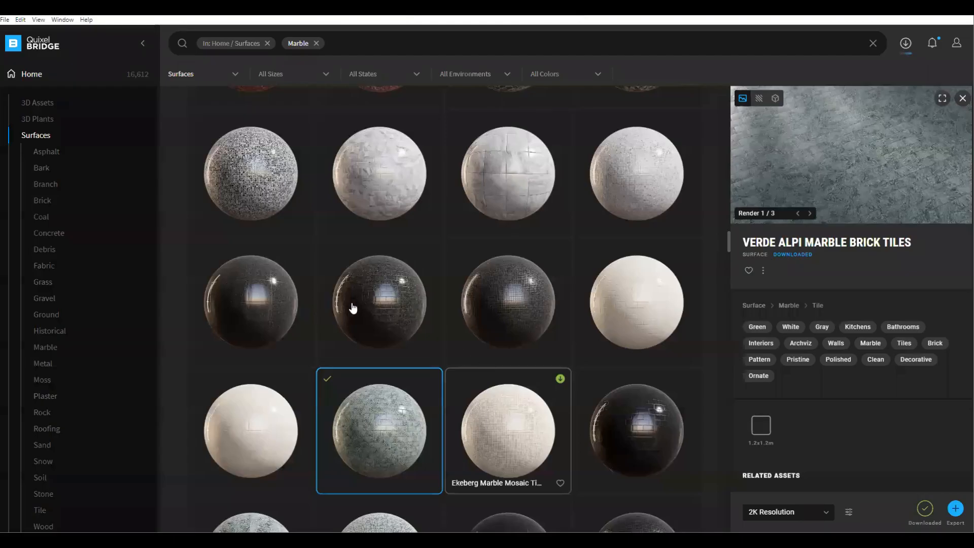
Step: Switch to Quixel Bridge and look through the marble surfaces and the surface categories
scroll(57, 139, down, 4)
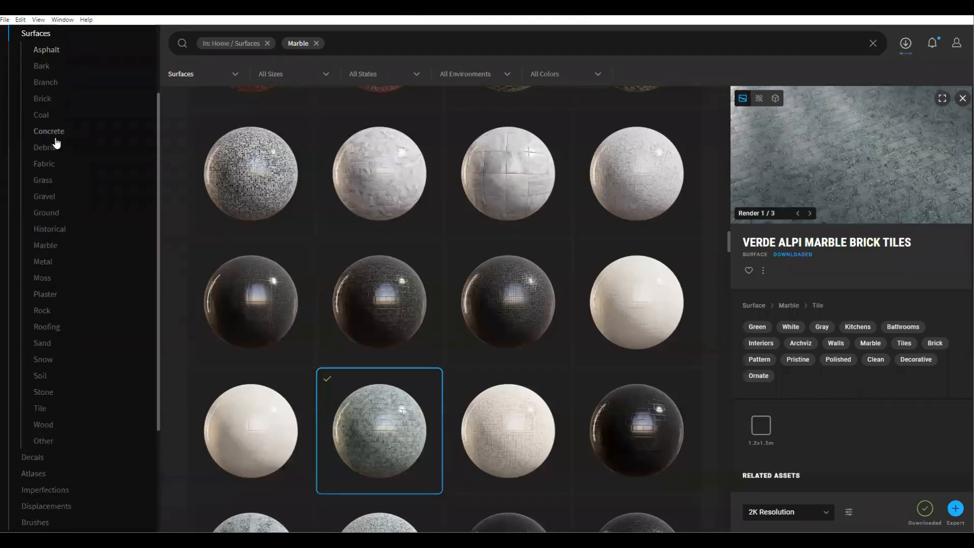
scroll(114, 167, up, 4)
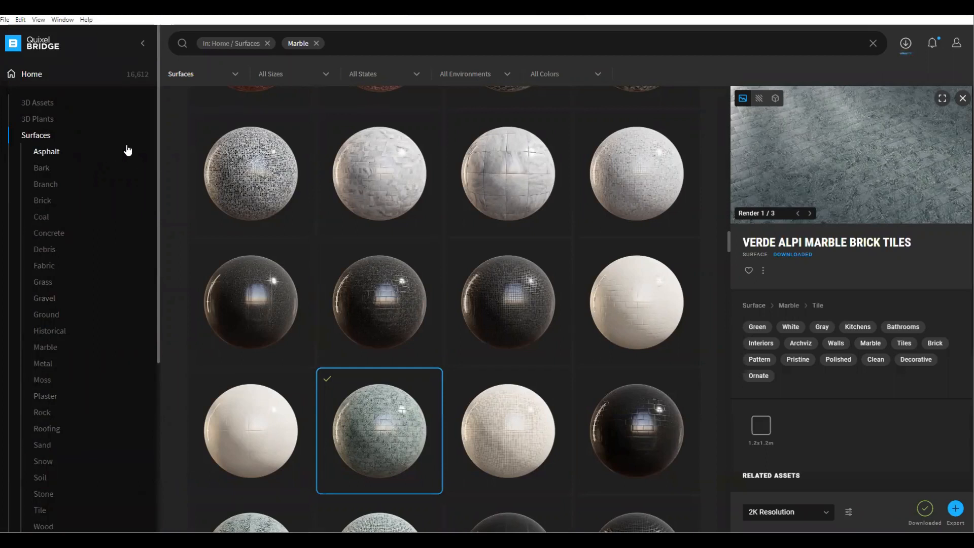
scroll(126, 152, down, 2)
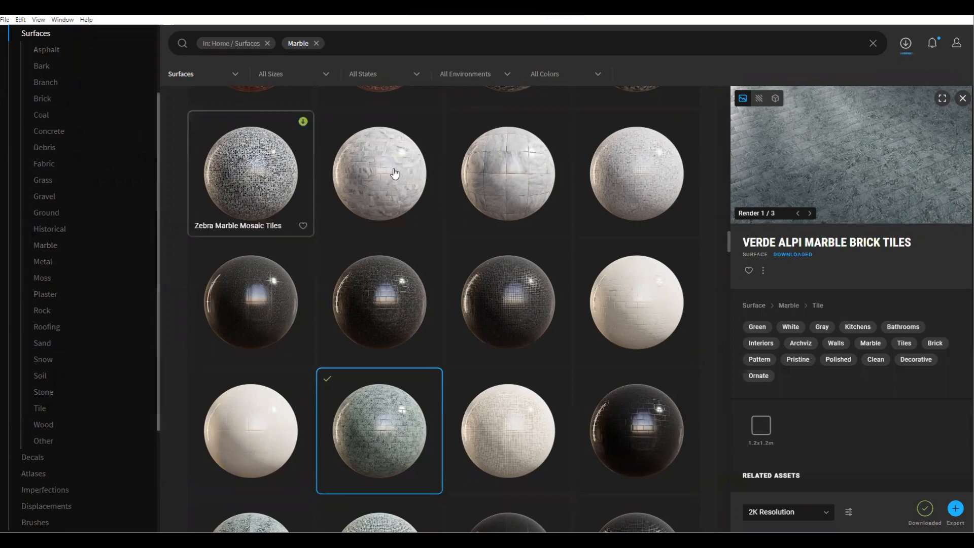
scroll(528, 307, down, 5)
scroll(390, 288, down, 5)
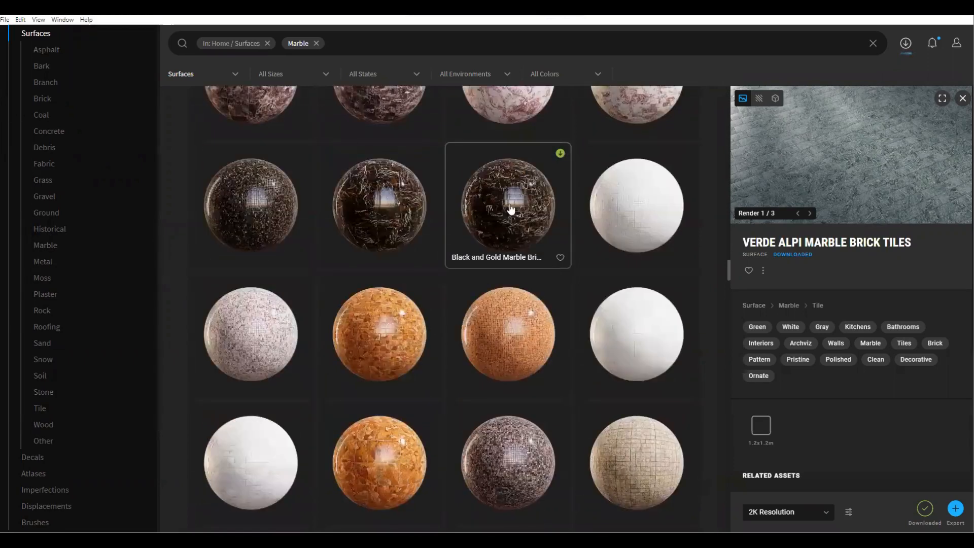
scroll(164, 226, down, 5)
scroll(119, 183, down, 3)
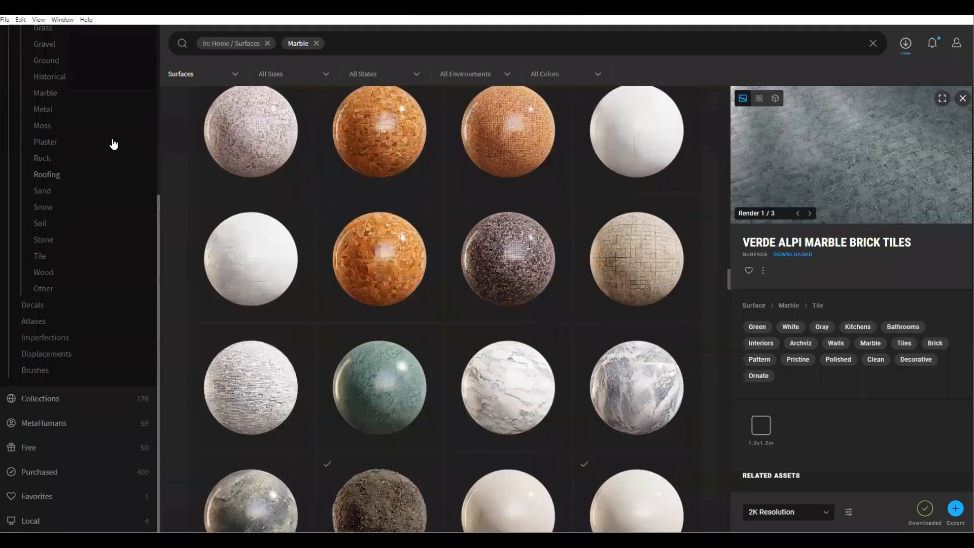
scroll(110, 162, up, 2)
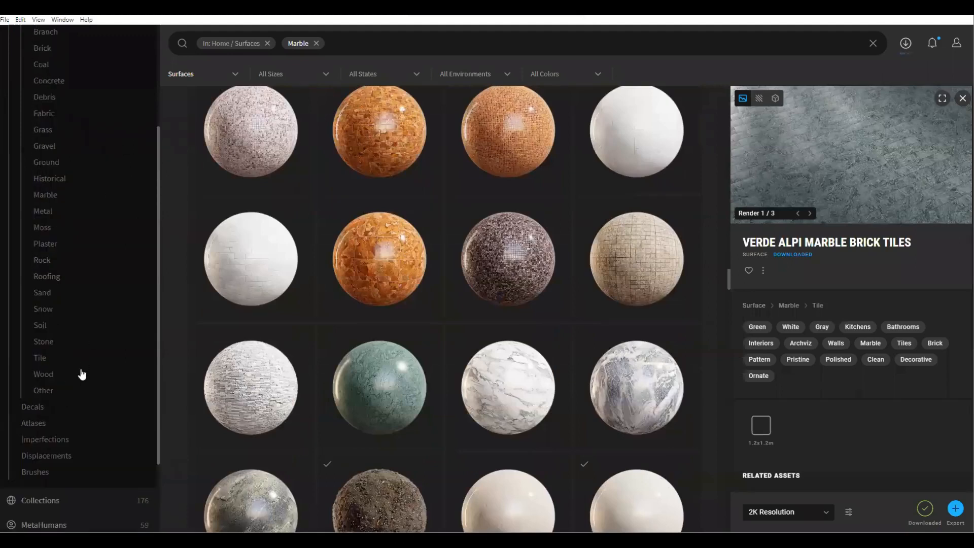
Step: Open the Imperfections category and browse its stain, fingerprint, scratched metal and frost maps for a suitable surface imperfection
click(49, 439)
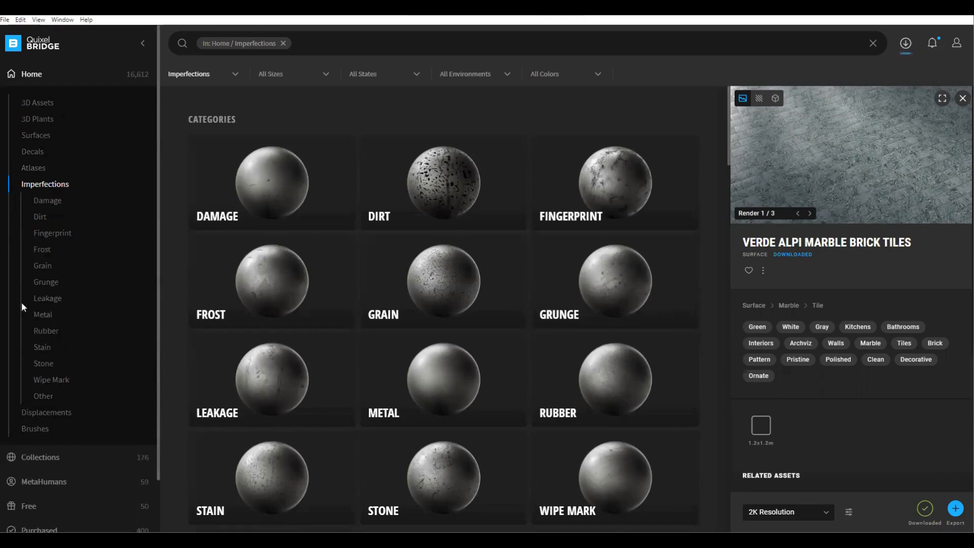
scroll(322, 302, down, 4)
scroll(321, 300, down, 4)
scroll(455, 350, up, 6)
scroll(456, 284, up, 2)
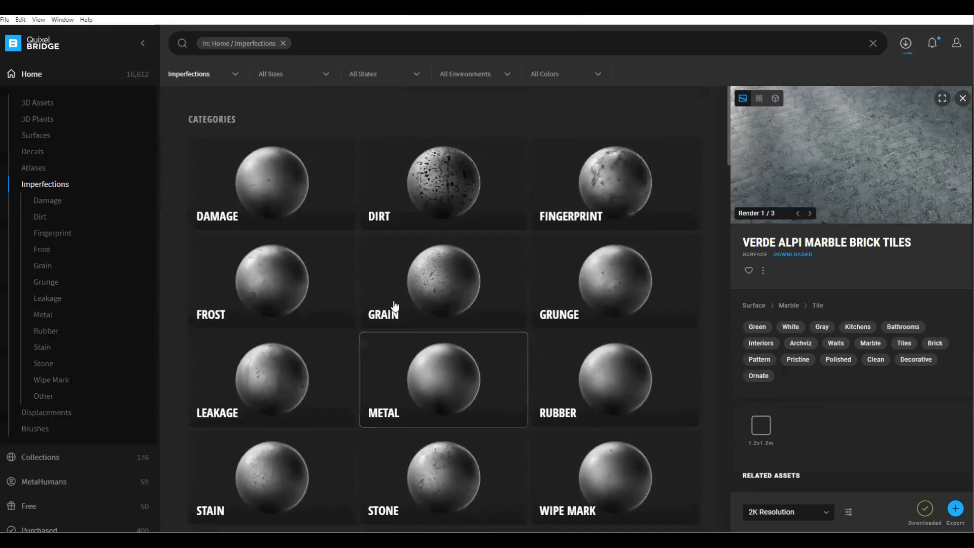
scroll(543, 370, down, 4)
scroll(546, 364, down, 6)
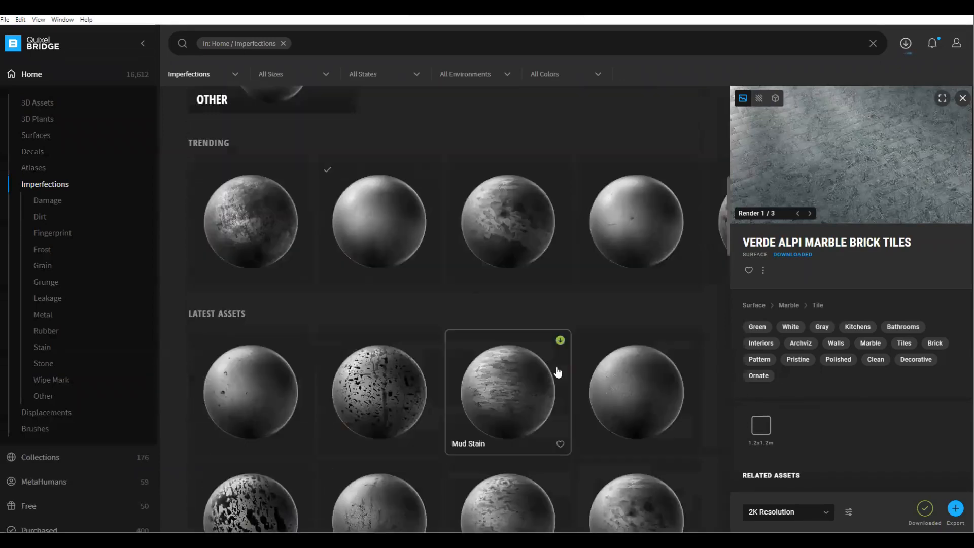
scroll(625, 392, down, 5)
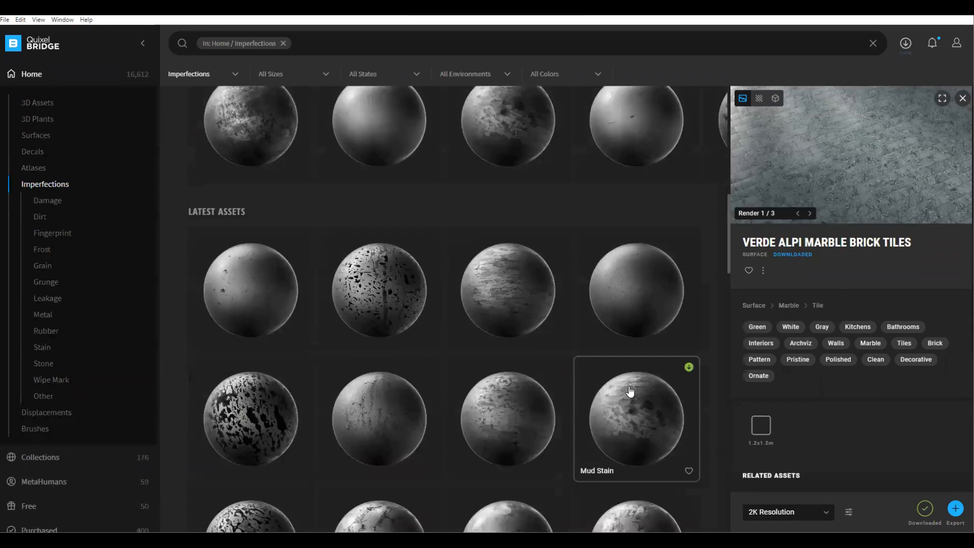
scroll(623, 396, down, 6)
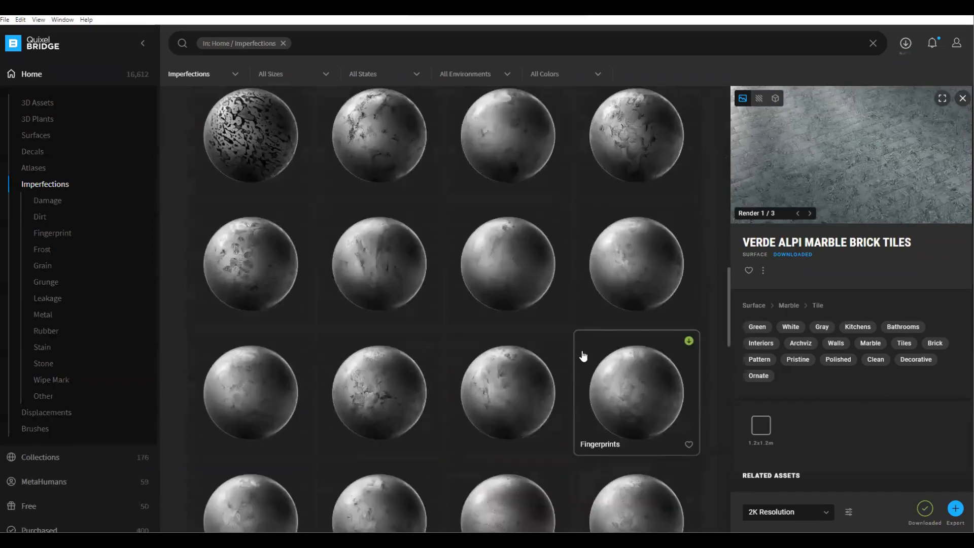
scroll(480, 261, up, 1)
scroll(396, 264, up, 1)
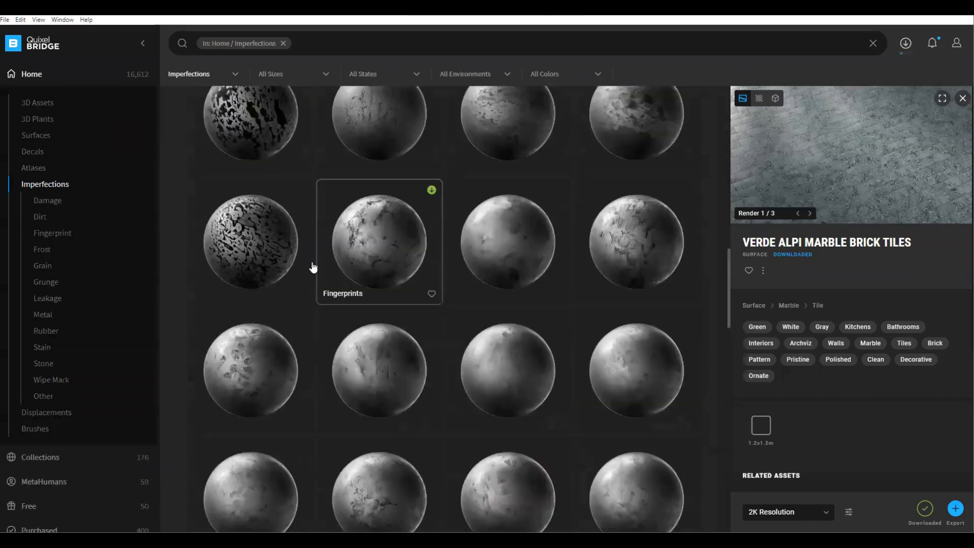
scroll(262, 256, up, 1)
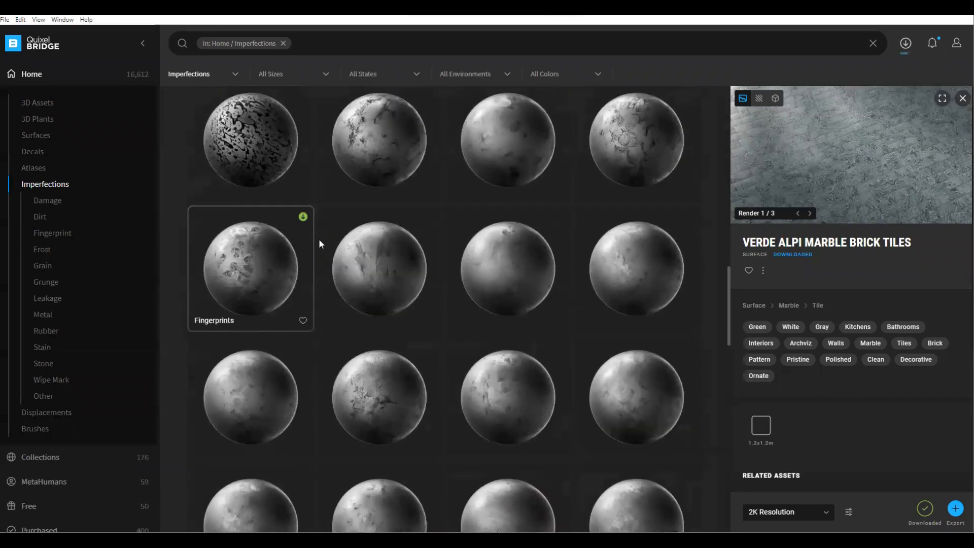
scroll(263, 272, down, 3)
scroll(512, 304, down, 1)
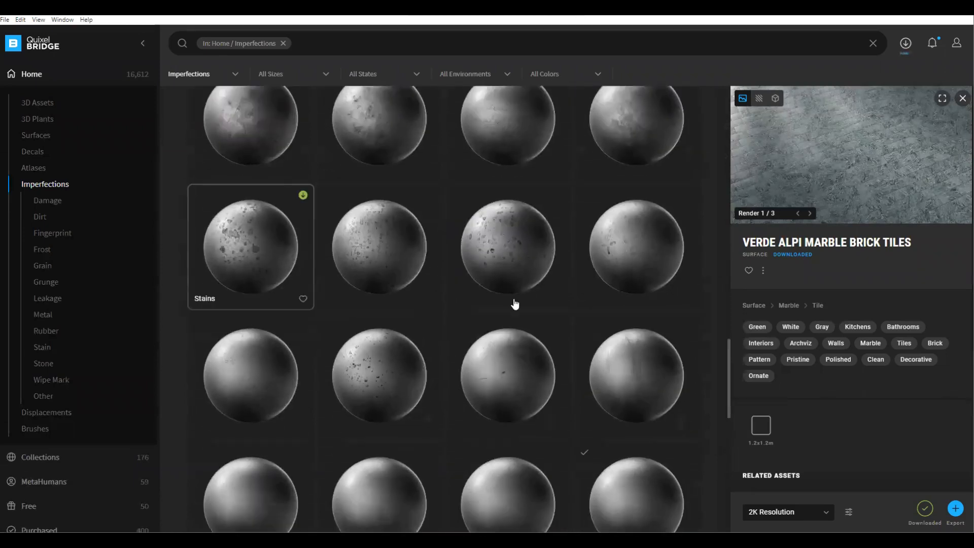
scroll(519, 300, down, 1)
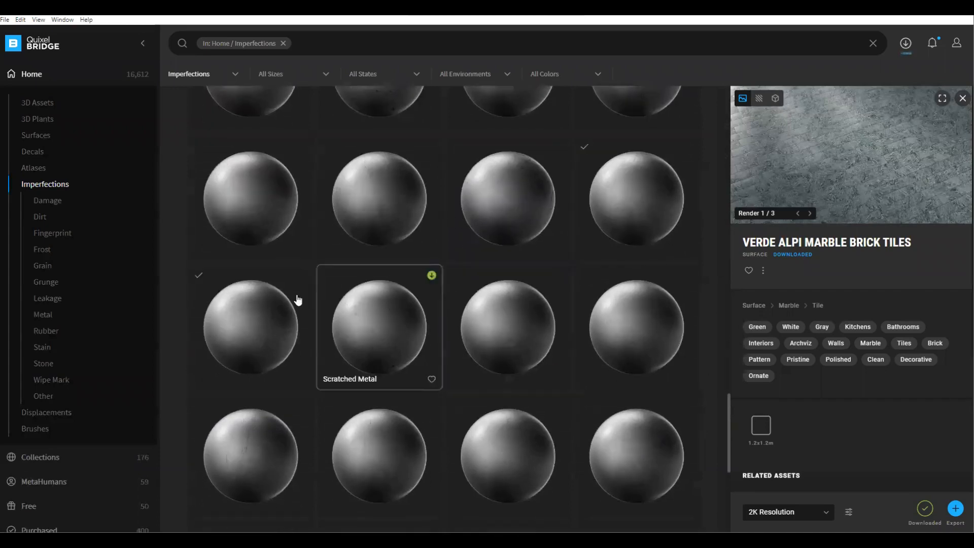
scroll(376, 335, down, 5)
scroll(494, 357, down, 10)
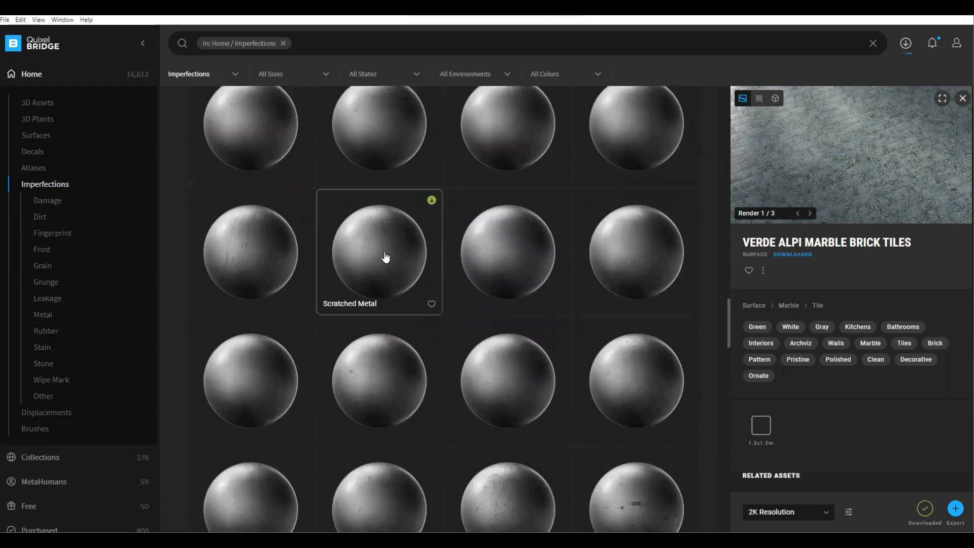
scroll(368, 259, down, 1)
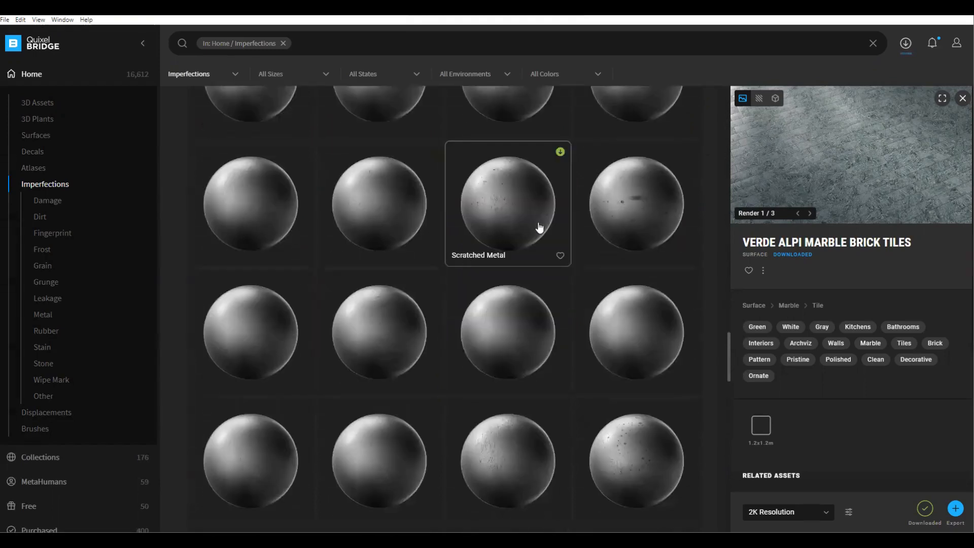
scroll(520, 356, down, 2)
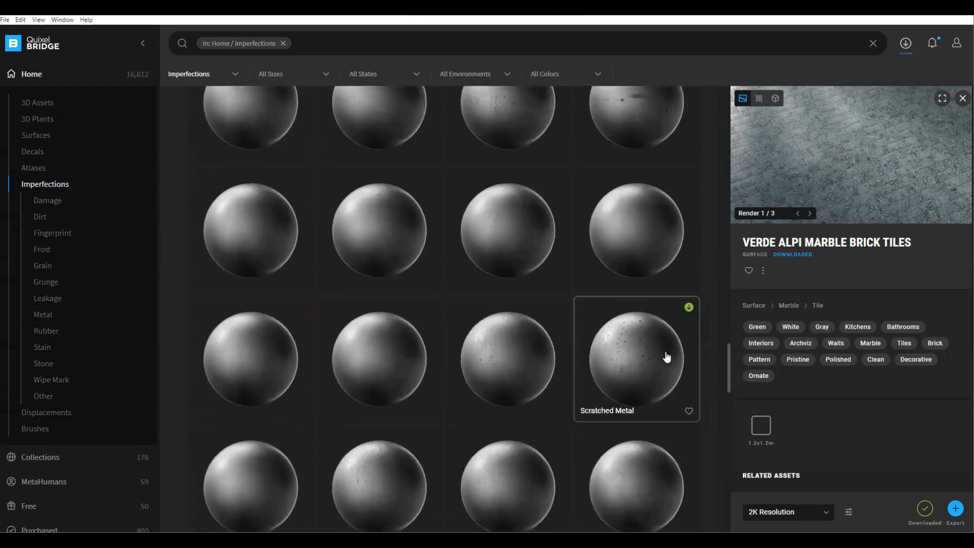
scroll(401, 373, down, 4)
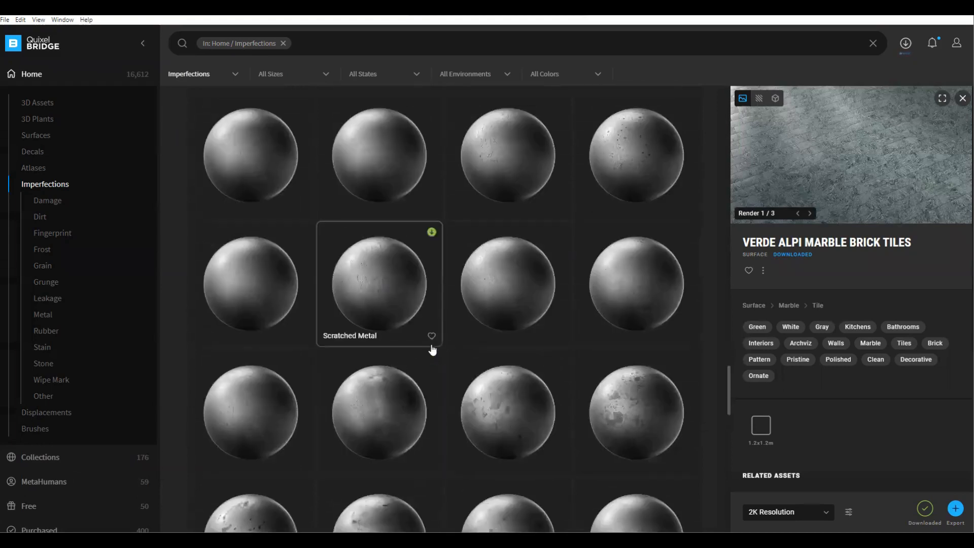
scroll(449, 375, down, 6)
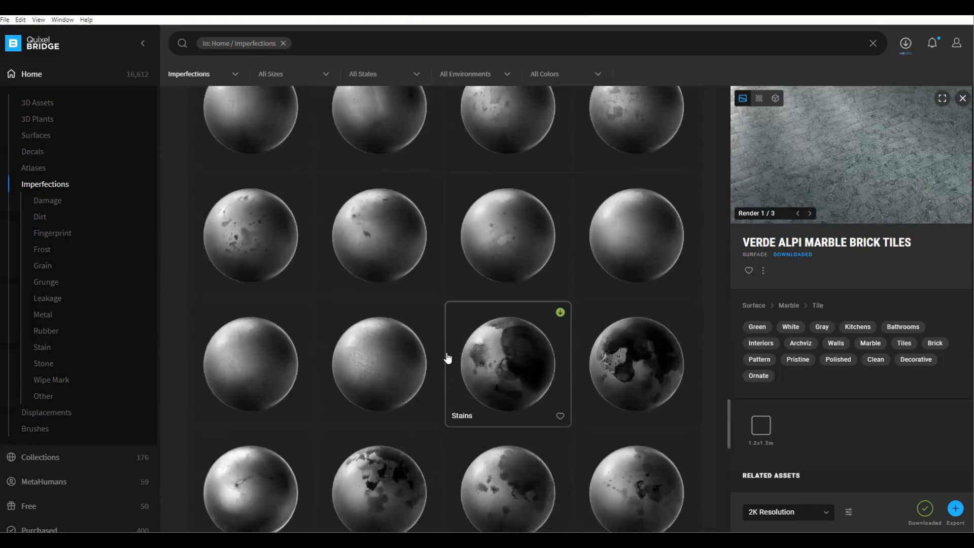
scroll(416, 355, down, 8)
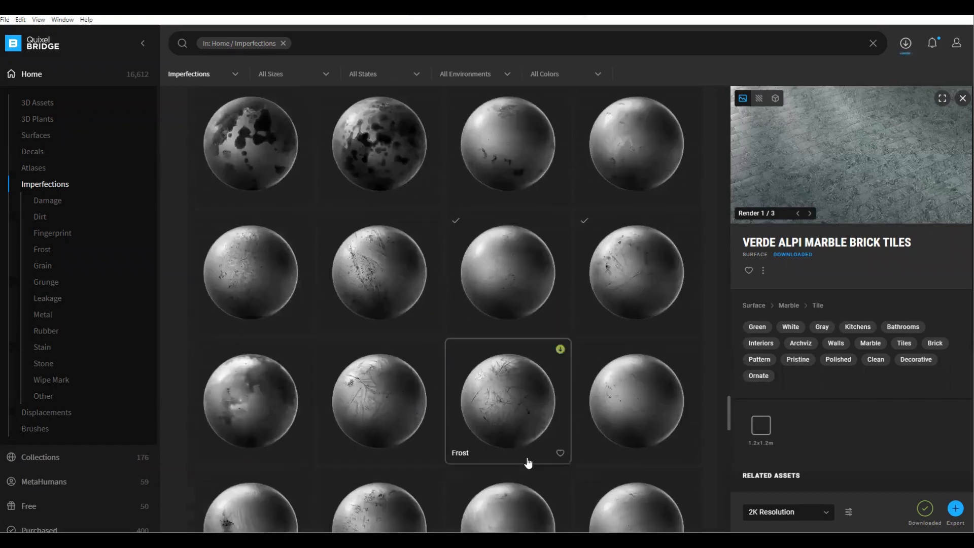
scroll(507, 436, down, 4)
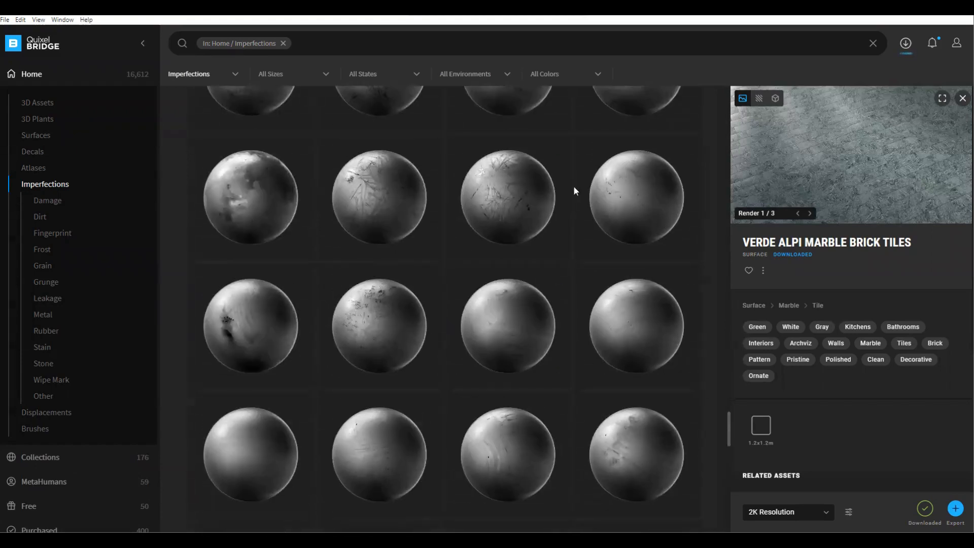
Step: Download the lightly speckled Frost imperfection at 2K resolution and export it to Blender
click(628, 192)
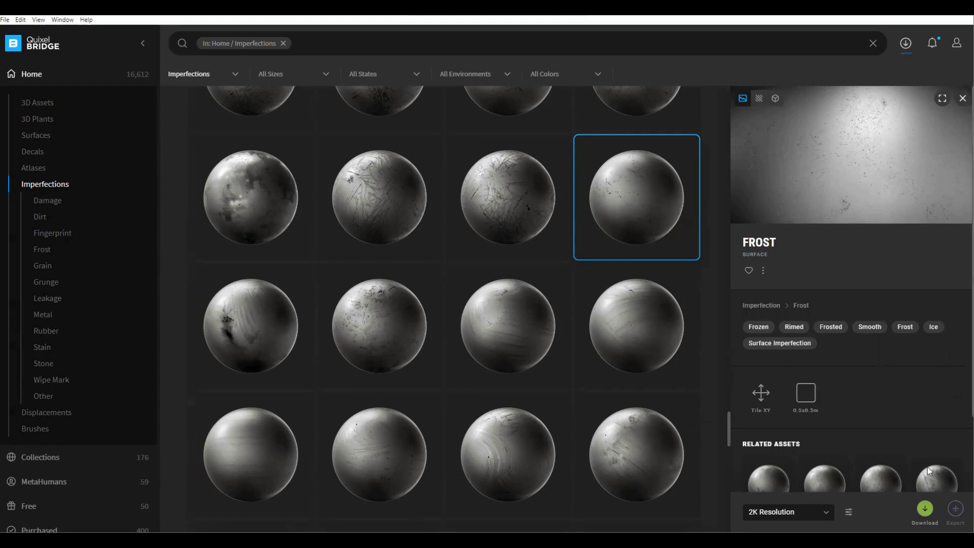
click(924, 509)
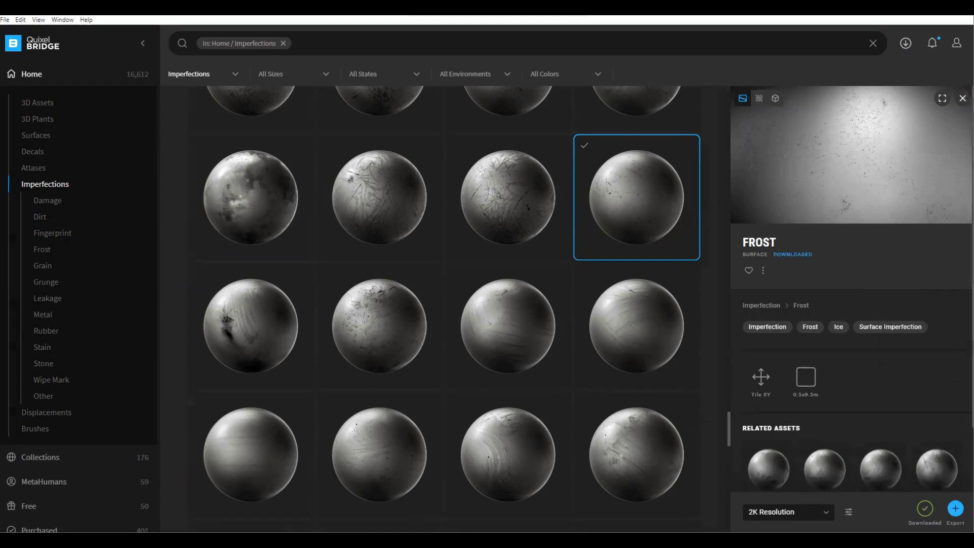
click(956, 508)
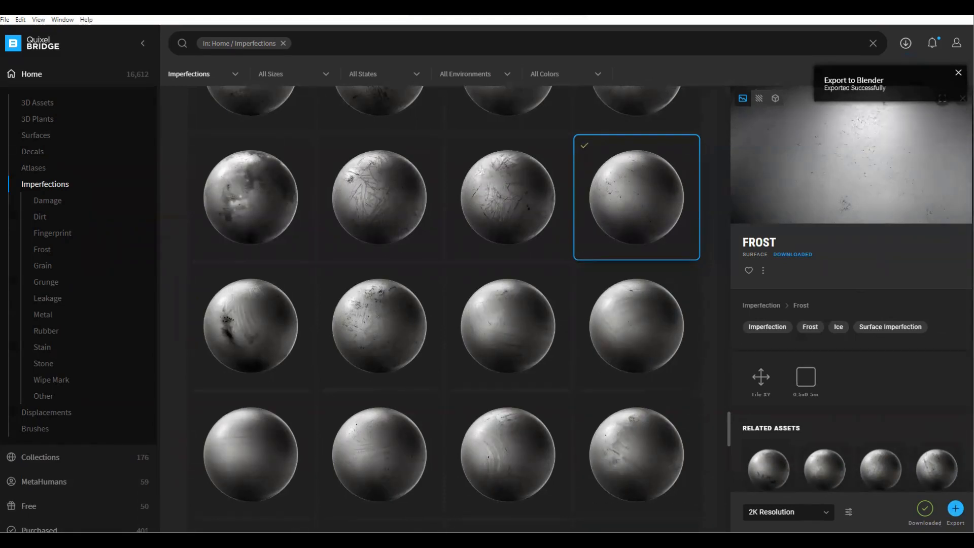
Step: Back in Blender, set the camera viewport to Material Preview shading and select the palace's golden side wing
mouse_move(560, 540)
click(558, 497)
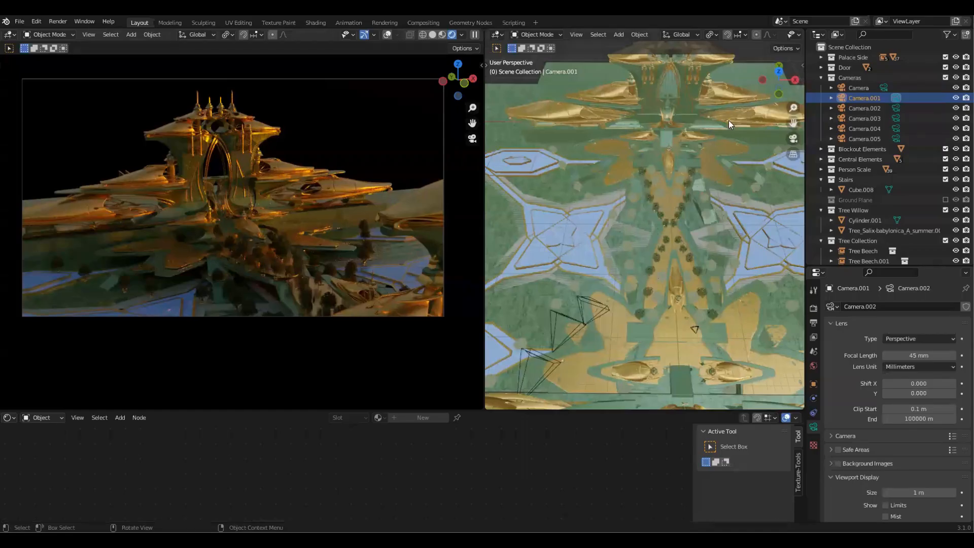
middle_drag(726, 135, 680, 264)
key(z)
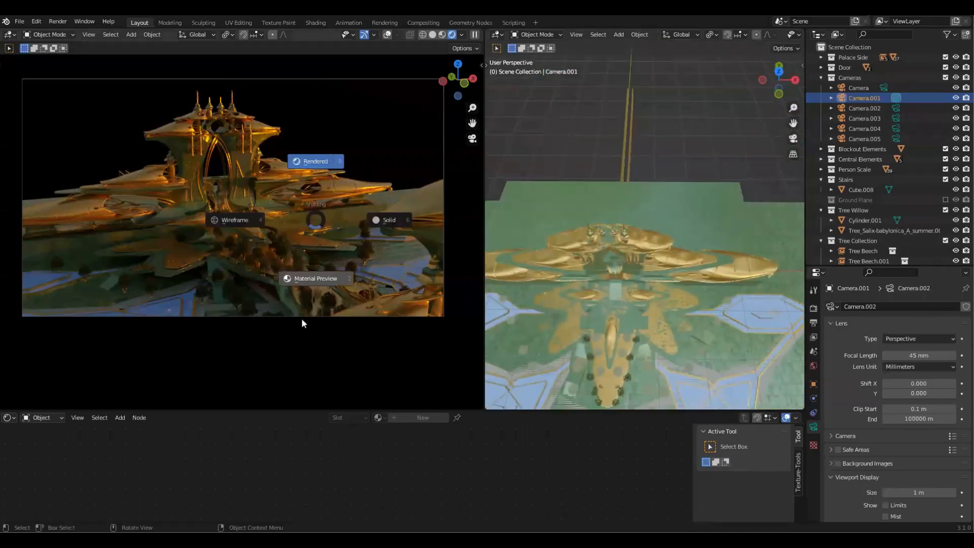
click(302, 323)
click(737, 280)
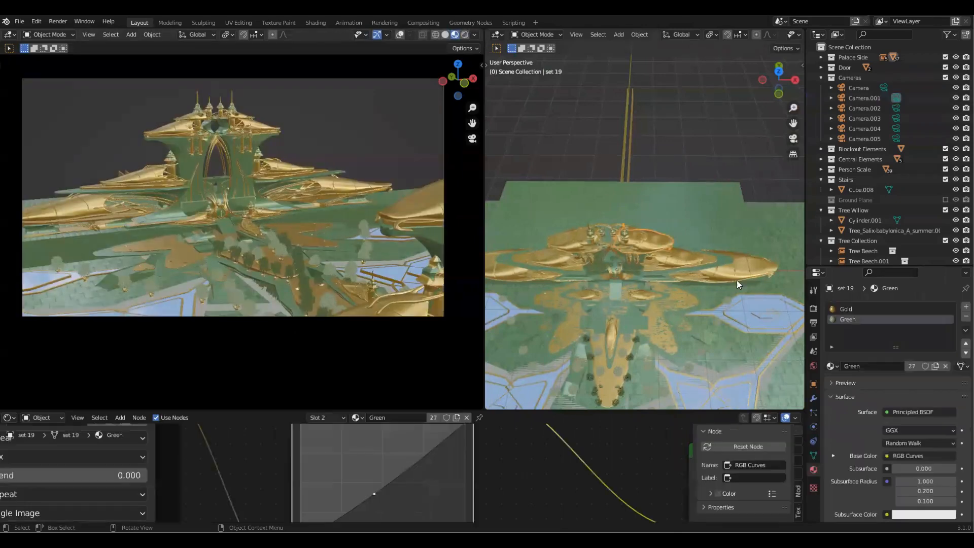
Step: Make the wing's Gold material active and enlarge the node editor to bring its Principled BSDF setup into view
middle_drag(734, 296, 669, 243)
click(846, 309)
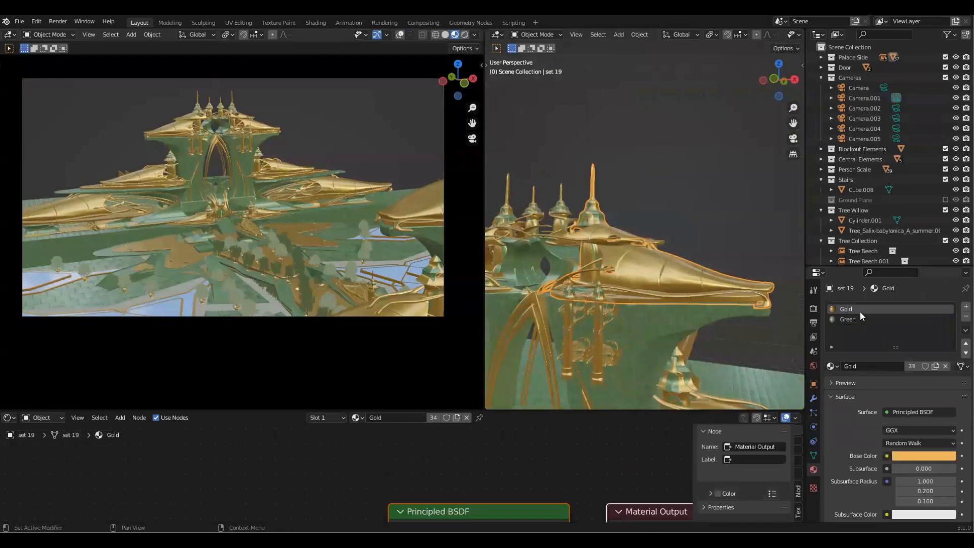
middle_drag(703, 374, 570, 431)
scroll(599, 432, down, 5)
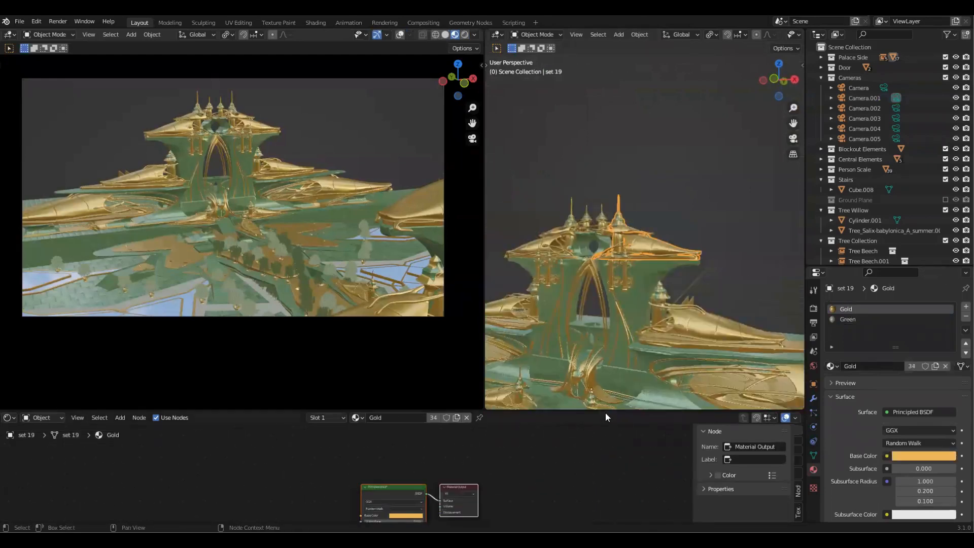
drag(607, 411, 608, 211)
middle_drag(543, 370, 561, 309)
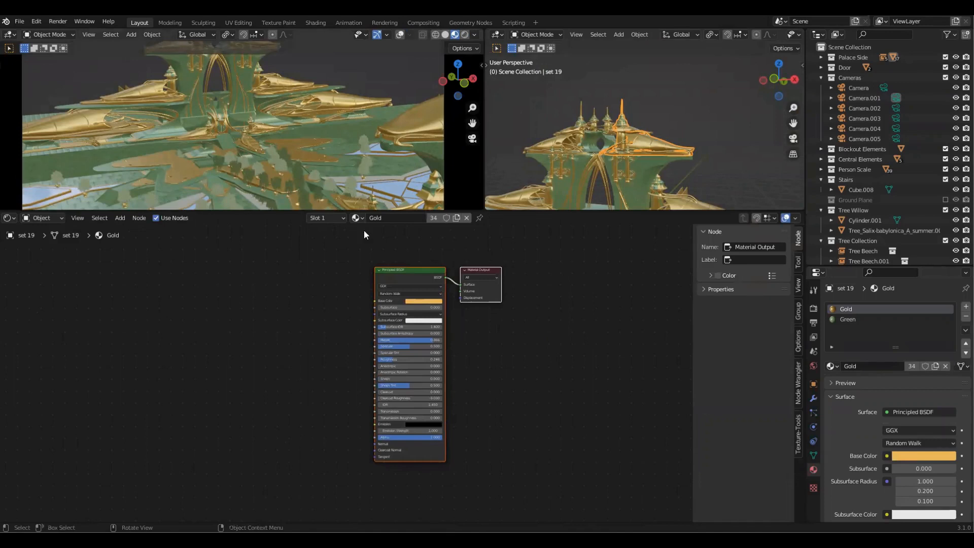
Step: Run the Principled Texture Setup on the Gold shader with uh4sbhzc_2K_Roughness.jpg from the surface_imperfections_uh4sbhzc folder
click(405, 274)
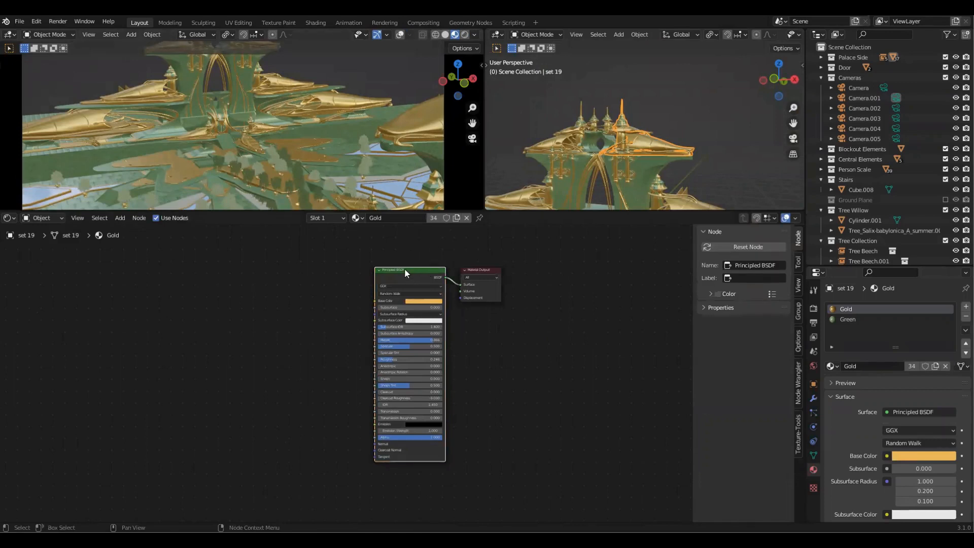
key(ctrl+shift+t)
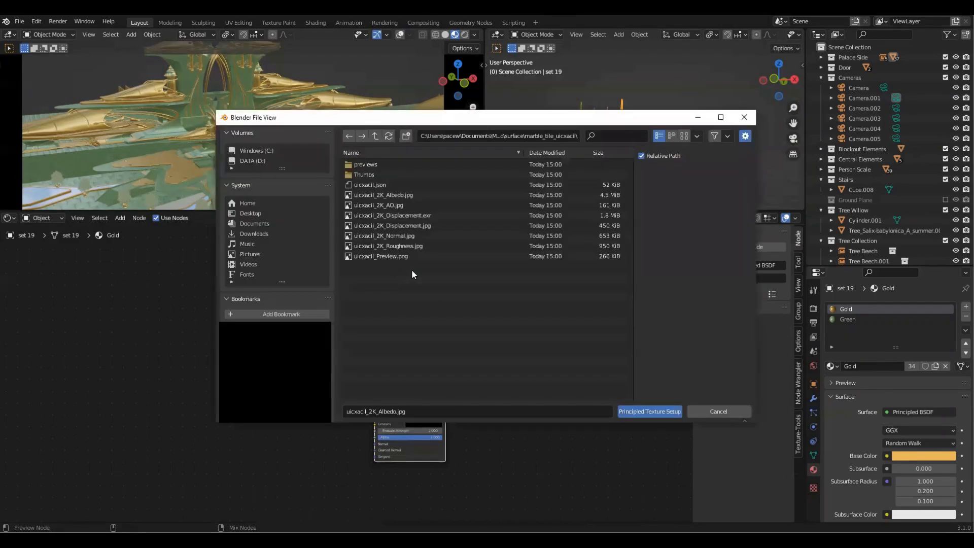
click(377, 138)
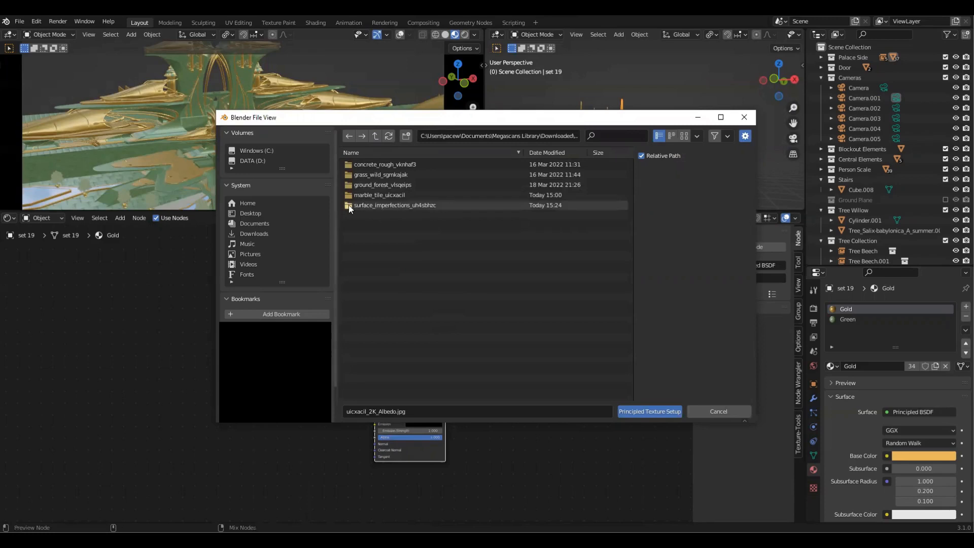
double_click(419, 206)
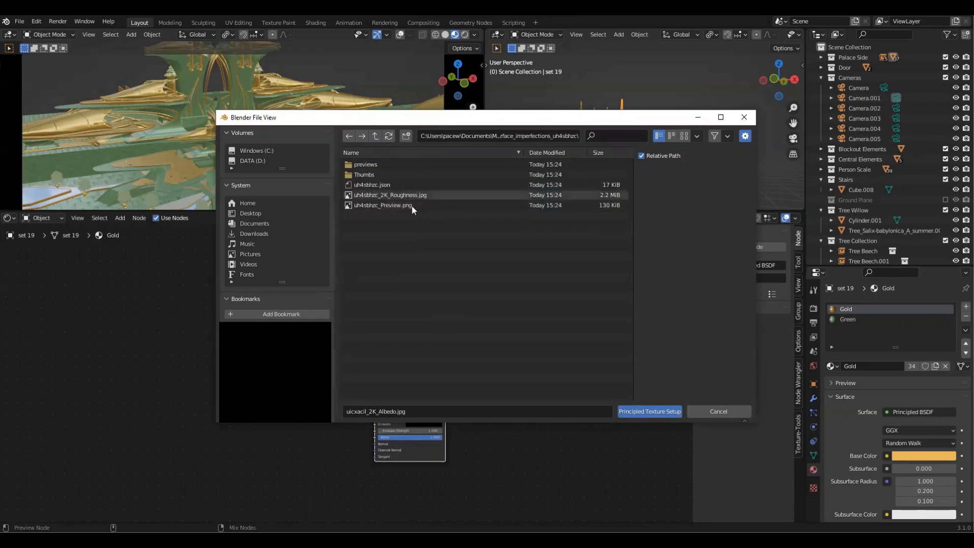
click(389, 195)
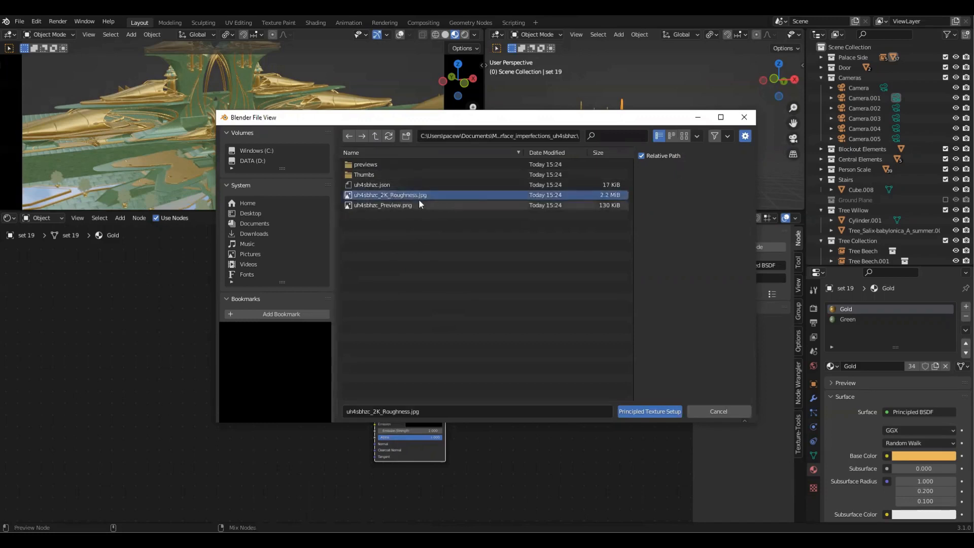
click(657, 413)
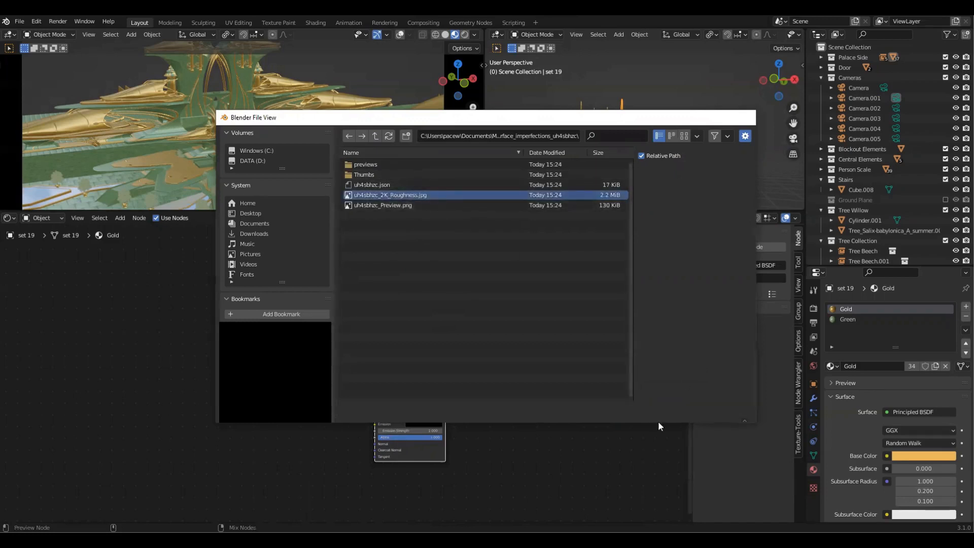
scroll(301, 334, down, 6)
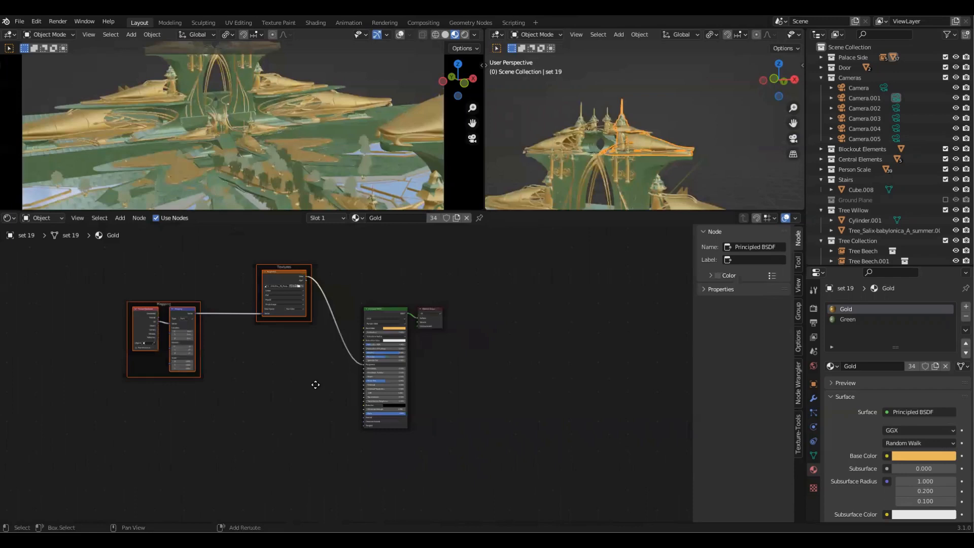
middle_drag(316, 385, 318, 423)
scroll(332, 379, up, 2)
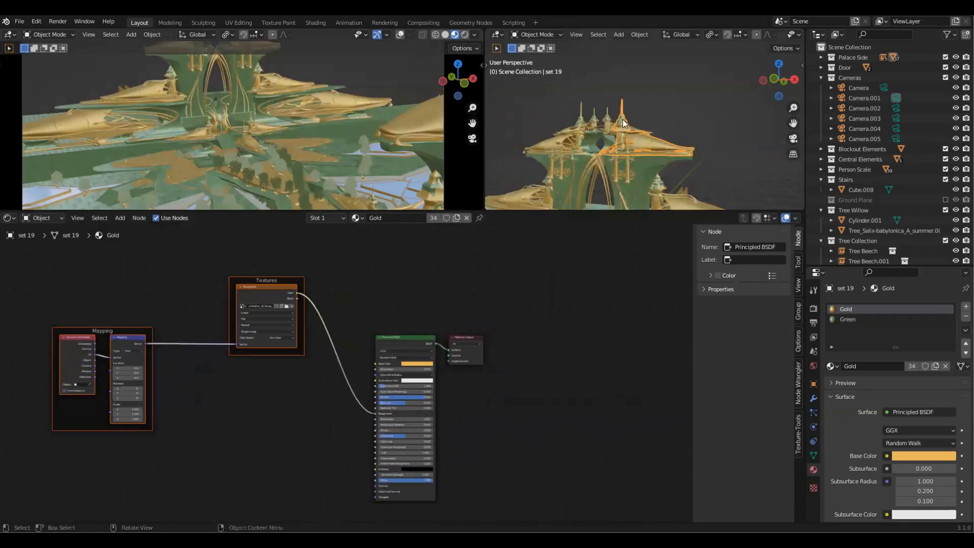
Step: Feed Generated texture coordinates into the Mapping node and set the roughness image's projection to Box
scroll(623, 124, up, 8)
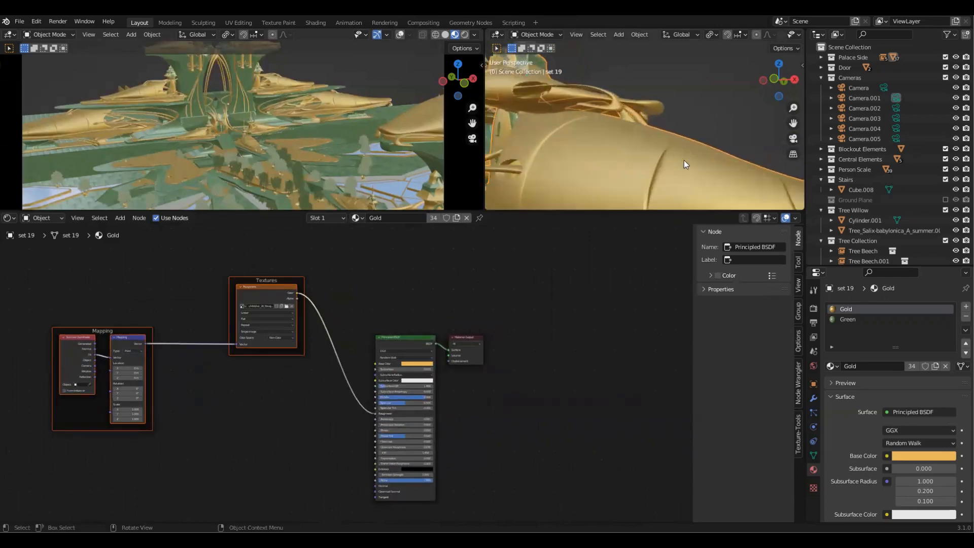
middle_drag(684, 160, 694, 127)
scroll(694, 126, down, 2)
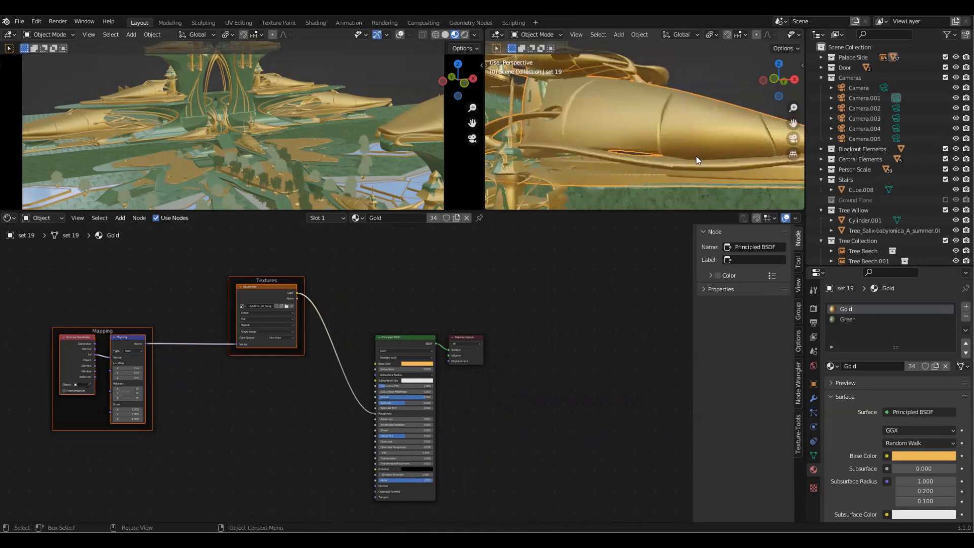
scroll(562, 331, down, 3)
middle_drag(303, 379, 376, 389)
scroll(442, 377, up, 3)
drag(248, 332, 271, 354)
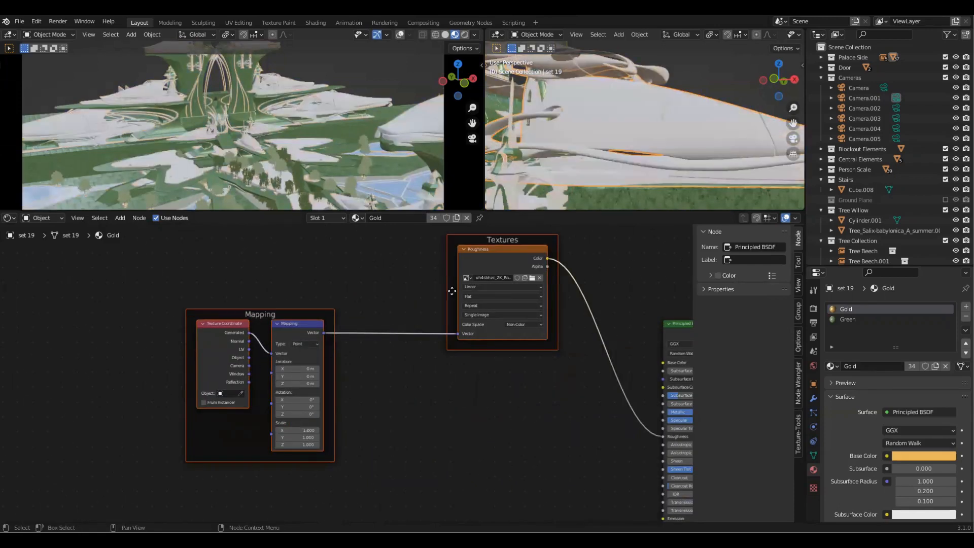
click(479, 296)
click(479, 305)
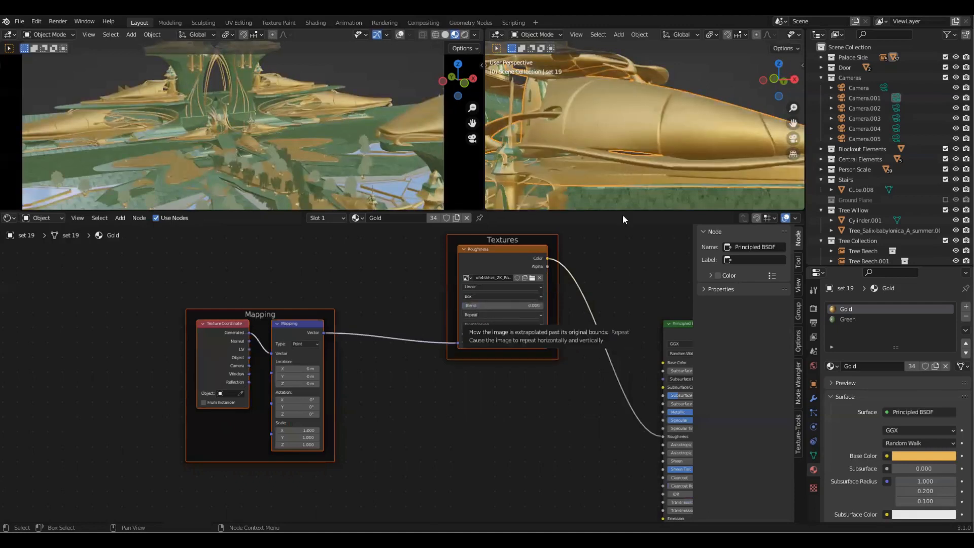
Step: Set the Gold material's Mapping scale to 1.700 on X, Y and Z, and save the file
middle_drag(670, 157, 644, 147)
scroll(634, 151, up, 4)
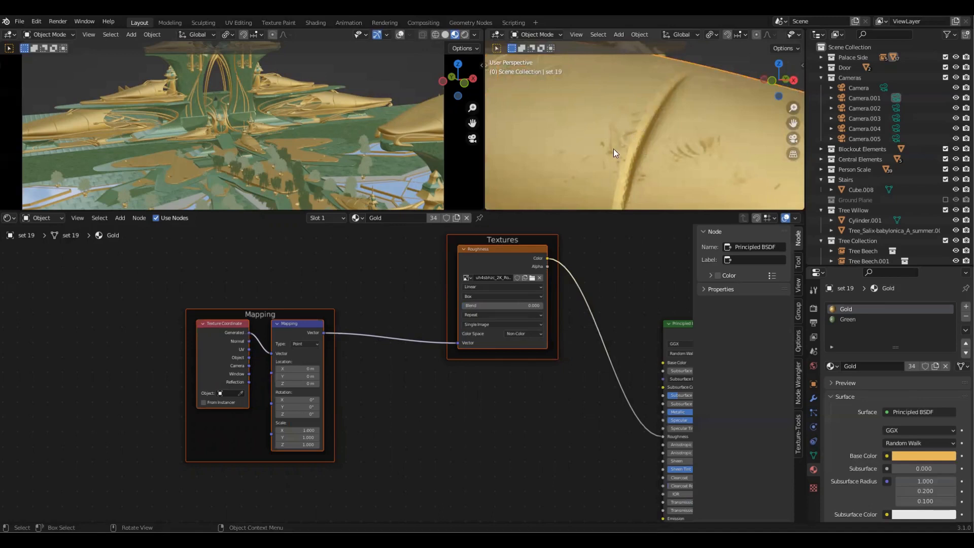
scroll(639, 139, down, 3)
scroll(330, 416, up, 2)
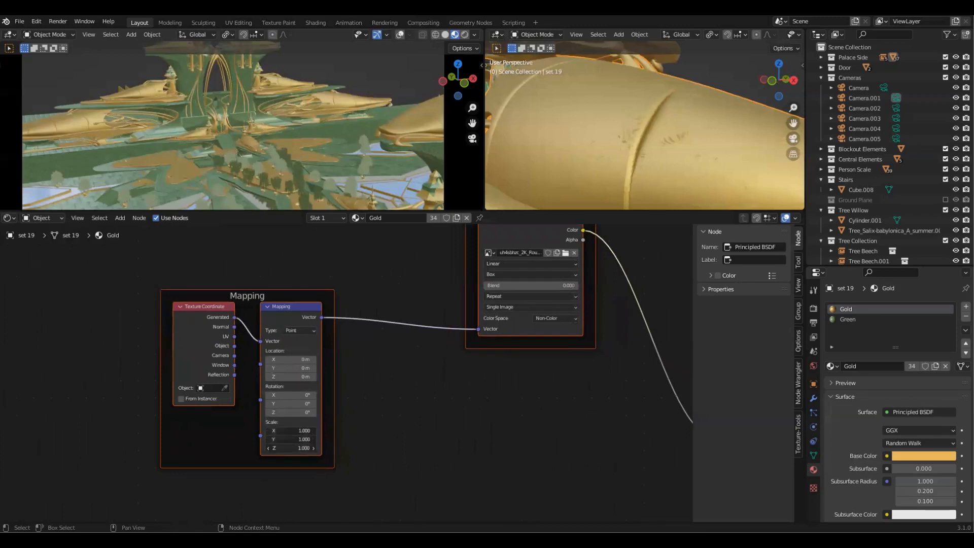
mouse_move(290, 448)
mouse_down()
mouse_move(257, 448)
mouse_move(294, 448)
mouse_up()
key(KP_0)
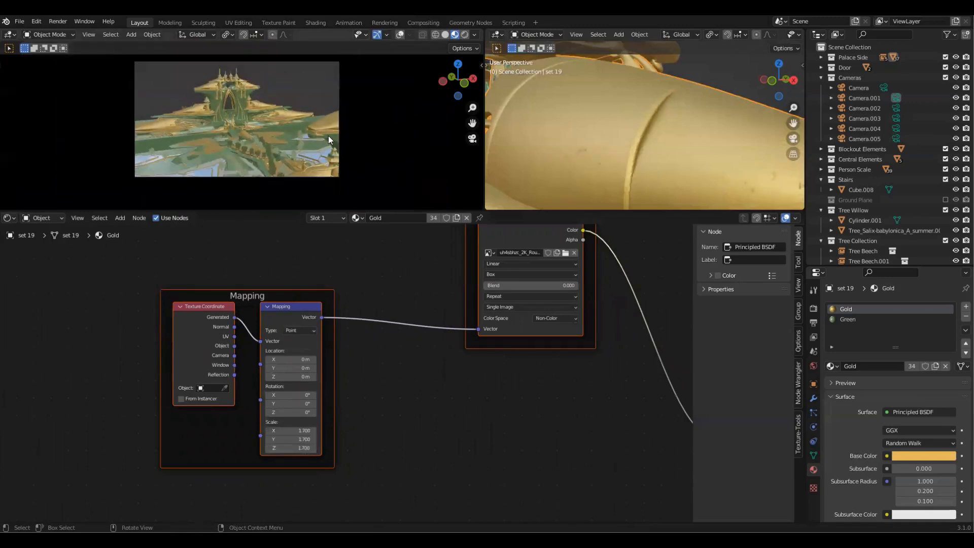
key(Home)
key(ctrl+s)
scroll(538, 143, down, 3)
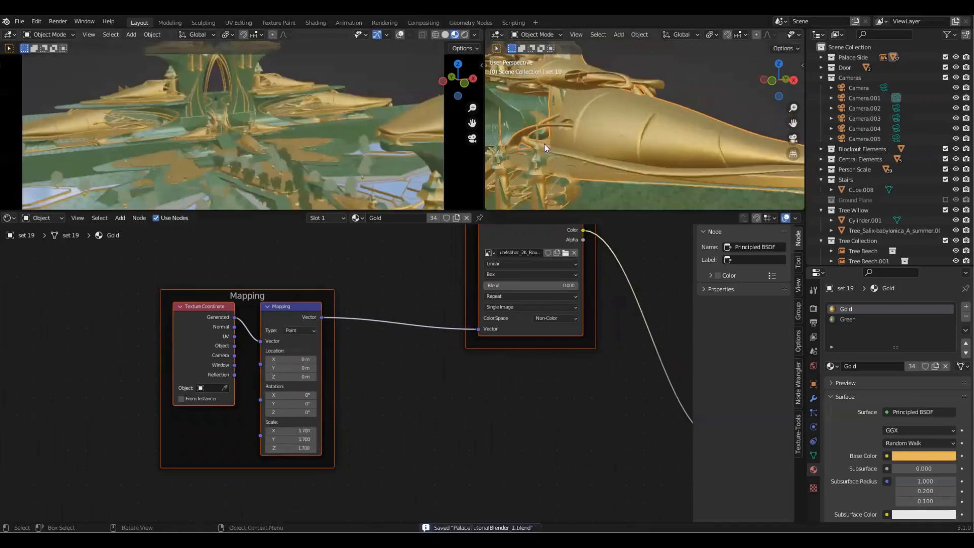
Step: Bring the golden wing up close in an enlarged camera viewport and switch that viewport to Rendered shading
shift+middle_drag(365, 192, 386, 207)
key(grave)
click(290, 191)
scroll(246, 154, up, 3)
scroll(295, 59, up, 6)
drag(319, 211, 319, 406)
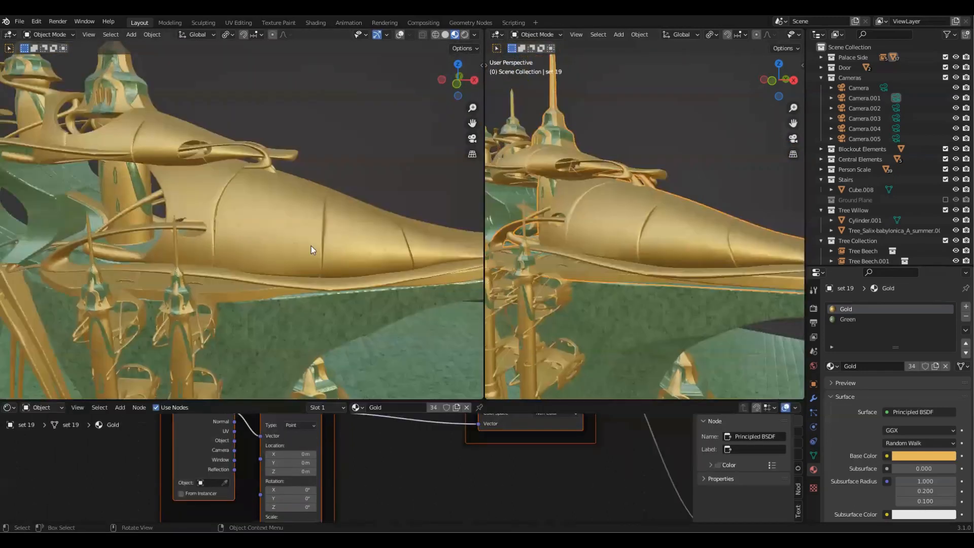
key(z)
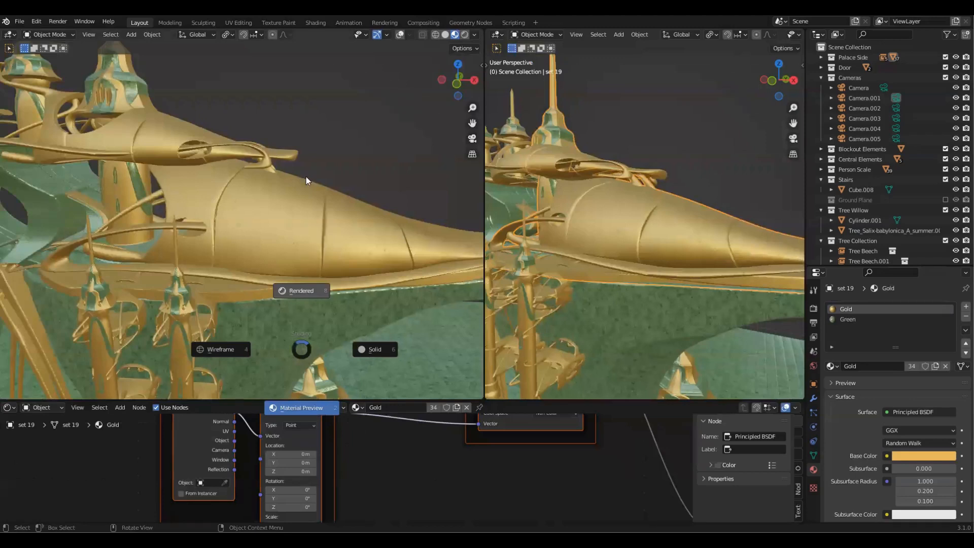
click(297, 138)
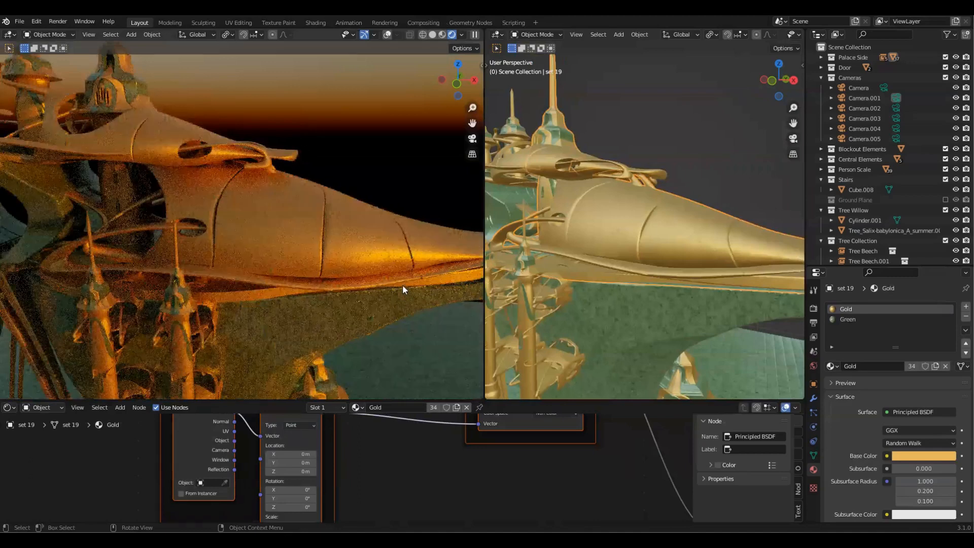
middle_drag(321, 228, 398, 269)
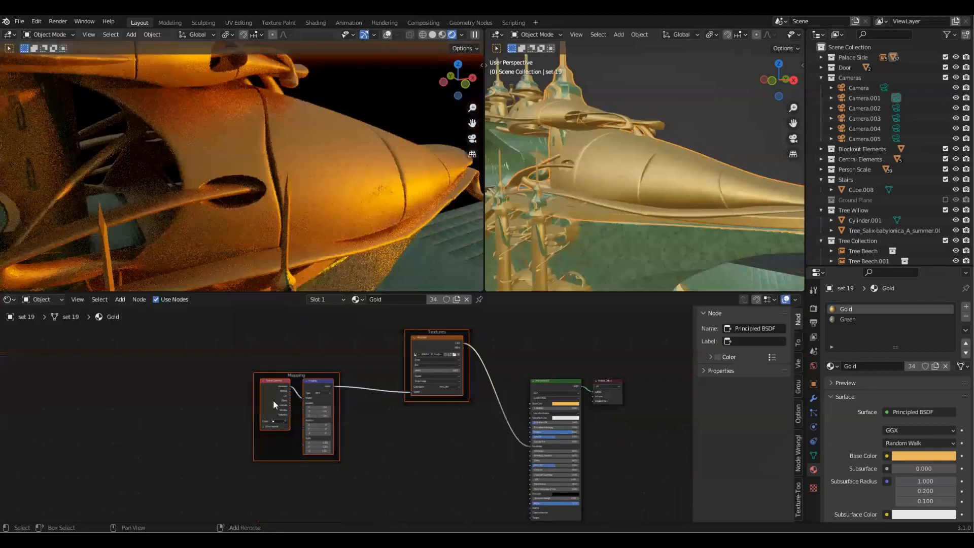
Step: Move the Principled BSDF and Material Output nodes away from the texture frame to make room between them
middle_drag(344, 380, 211, 320)
drag(207, 330, 288, 384)
drag(391, 366, 474, 448)
key(g)
click(527, 437)
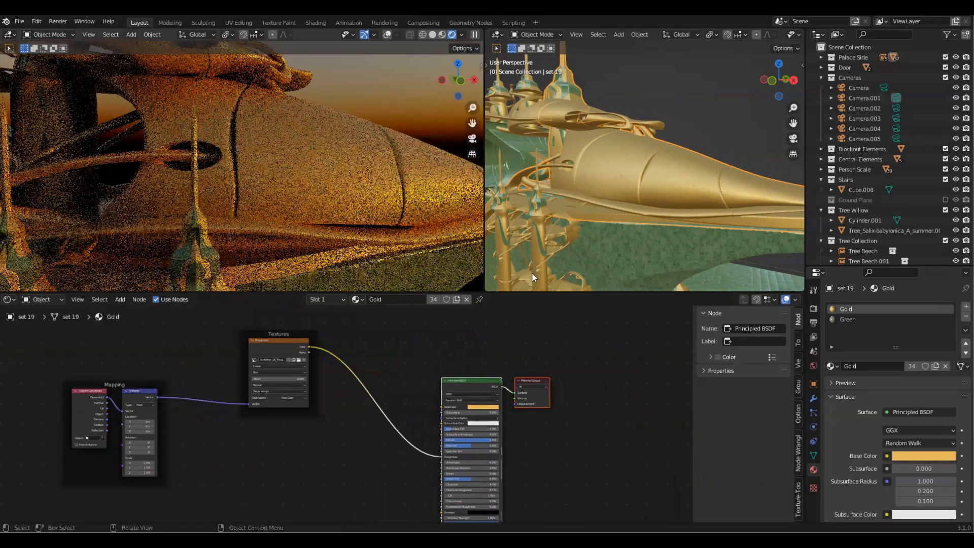
Step: Insert a ColorRamp node between the roughness texture and the Principled BSDF's Roughness input
middle_drag(448, 197, 403, 219)
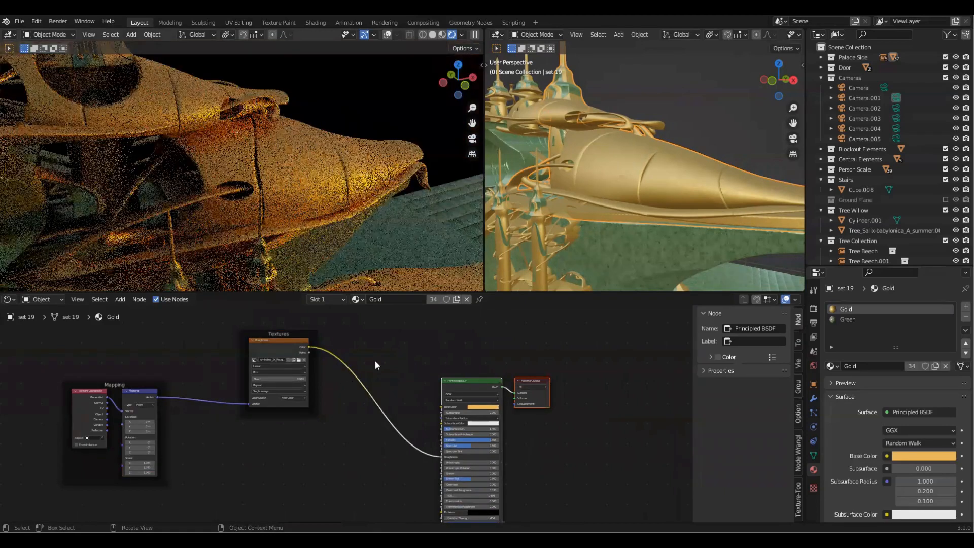
key(shift+a)
click(395, 346)
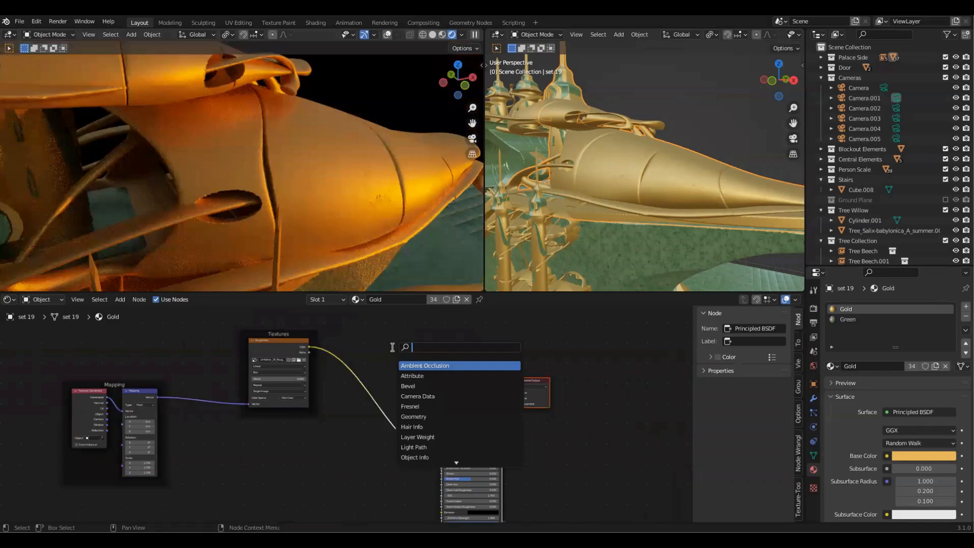
text(color)
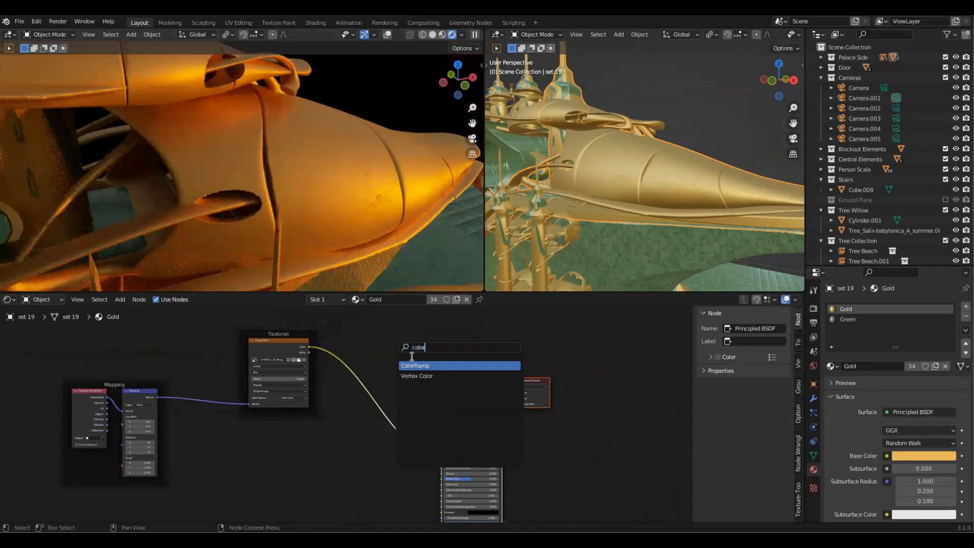
key(Return)
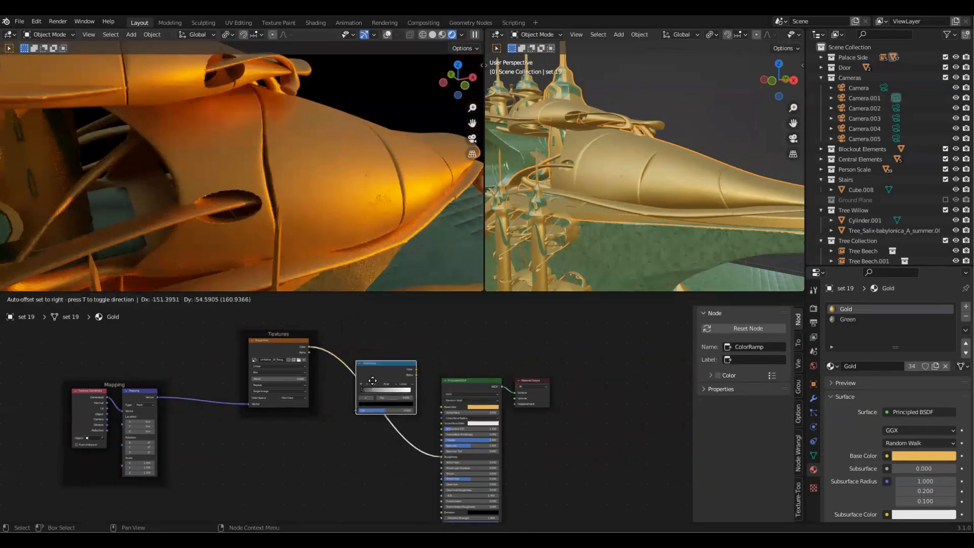
click(375, 386)
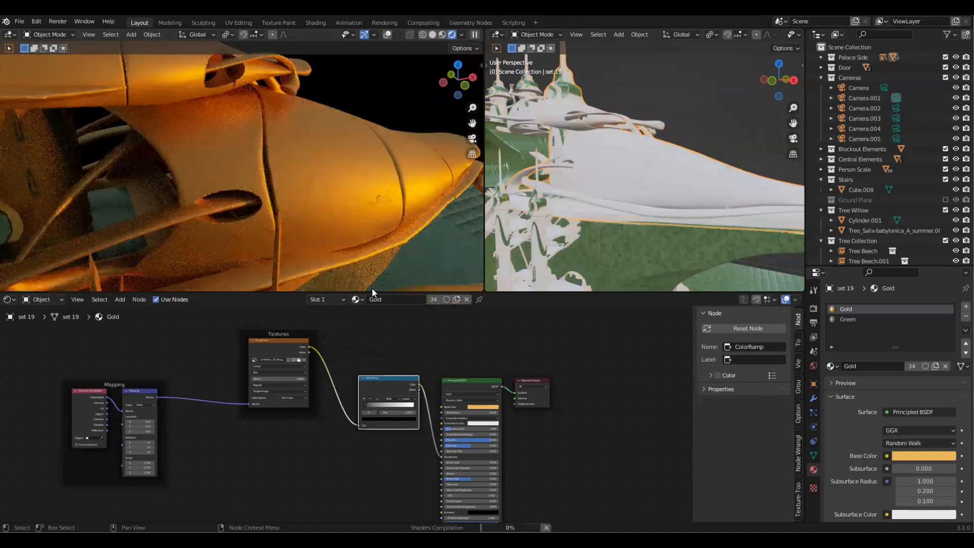
Step: Raise the ColorRamp's black stop to about 0.35 and lower its white stop to about 0.72
scroll(390, 352, up, 1)
scroll(366, 410, up, 2)
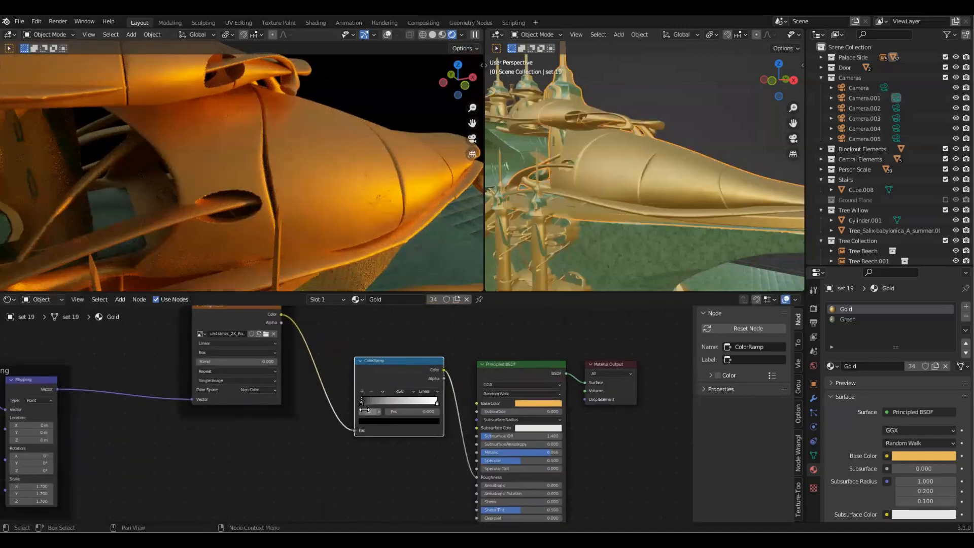
drag(361, 403, 388, 408)
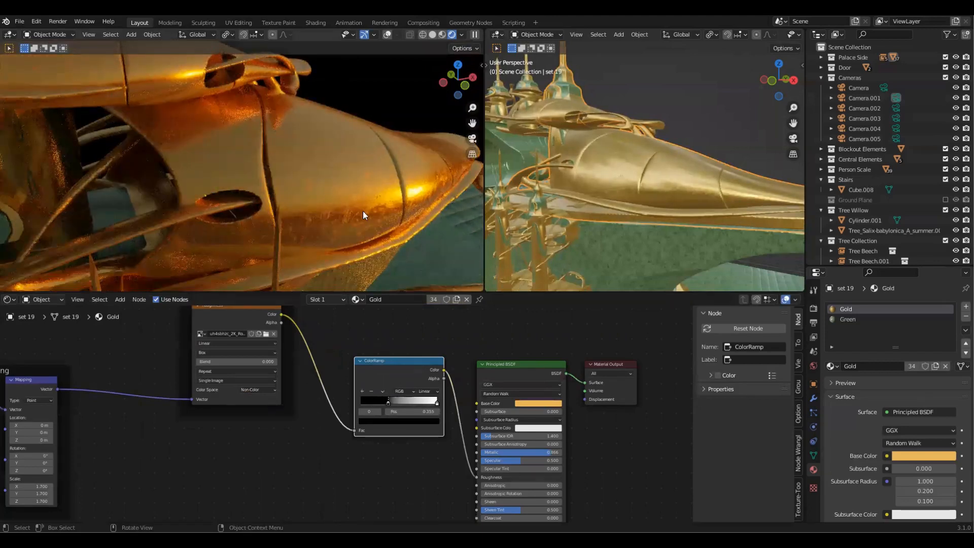
scroll(370, 194, up, 3)
drag(502, 293, 501, 341)
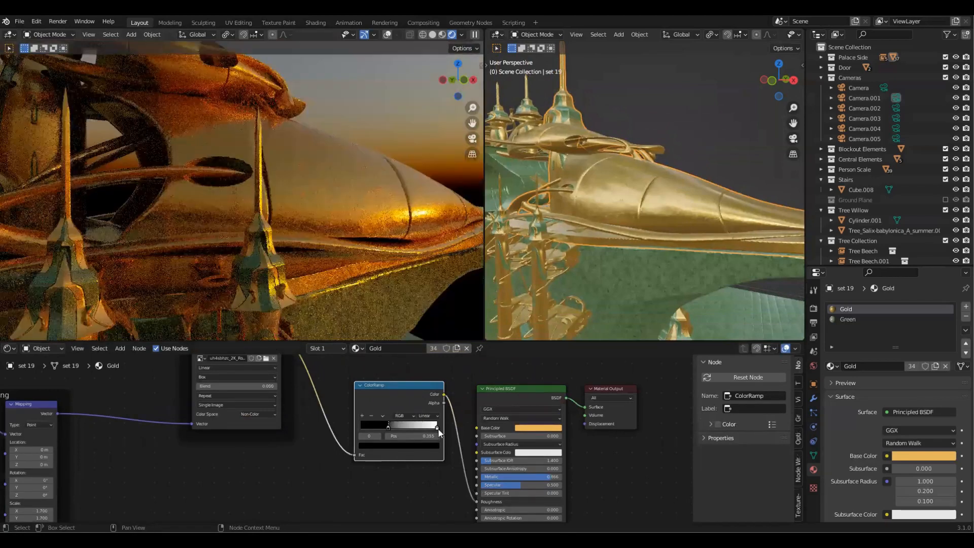
drag(437, 427, 385, 436)
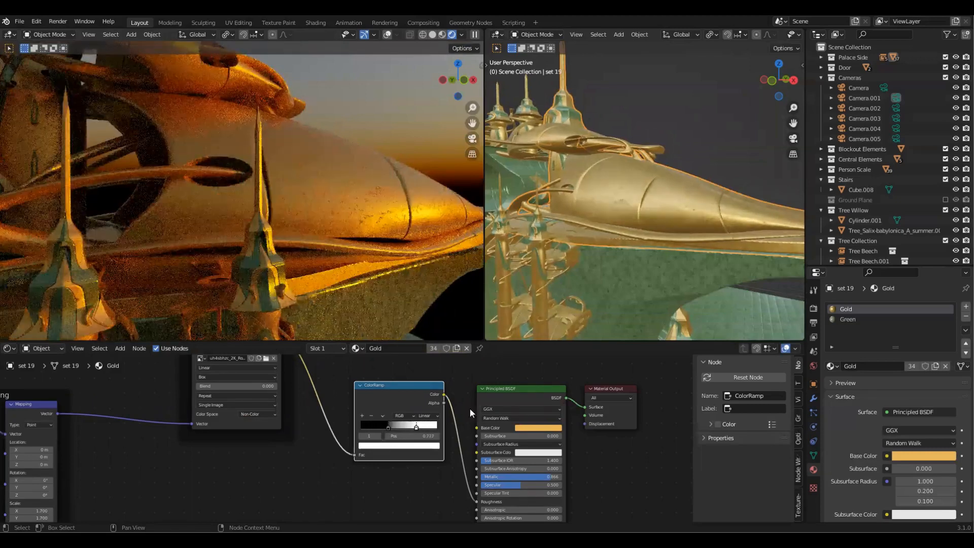
click(330, 424)
Step: Save the file and move the ColorRamp's black stop to position 0.423
scroll(354, 407, up, 1)
scroll(354, 407, down, 2)
shift+middle_drag(354, 428, 333, 484)
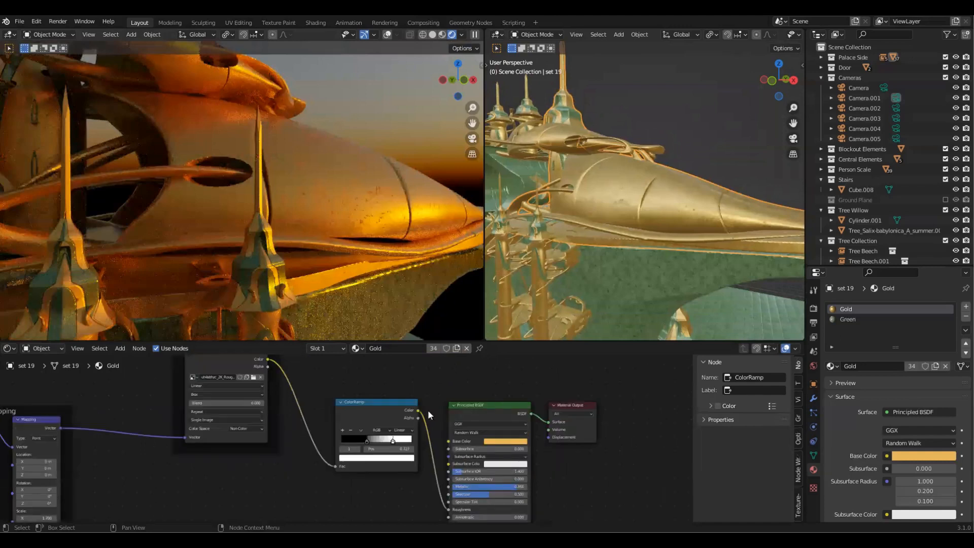
key(ctrl+s)
scroll(373, 444, up, 2)
mouse_move(373, 442)
mouse_down()
mouse_move(352, 439)
mouse_move(379, 442)
mouse_up()
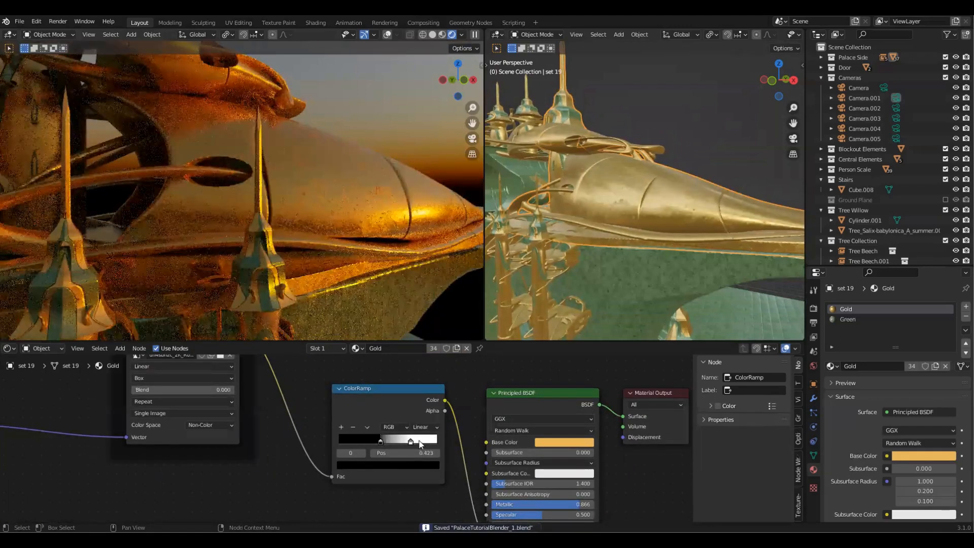
Step: Move the ColorRamp's white stop to position 0.795
click(418, 441)
drag(426, 445, 427, 445)
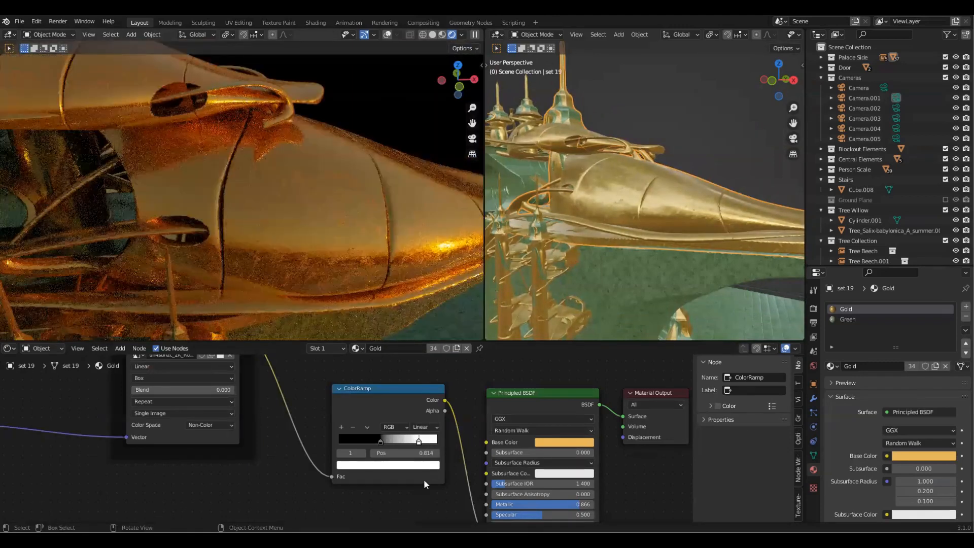
click(384, 442)
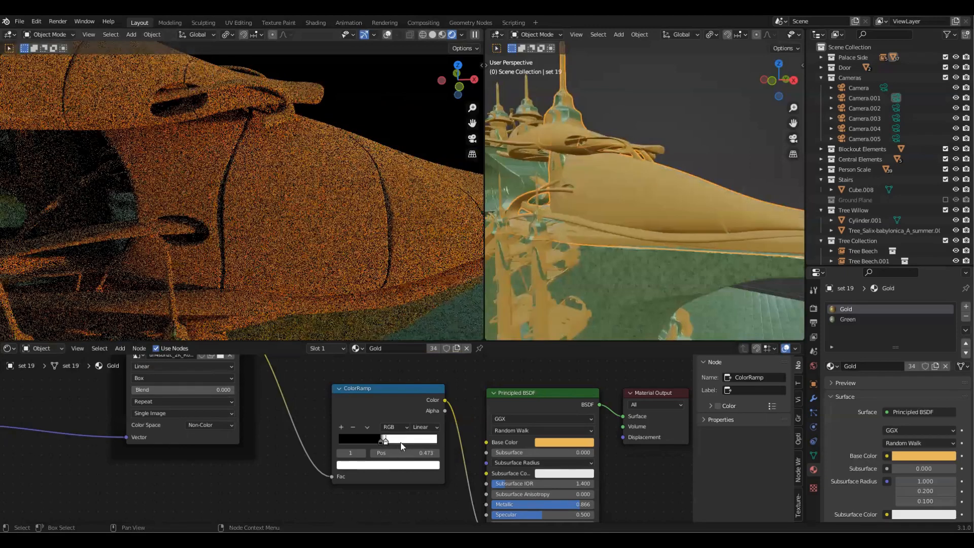
drag(425, 445, 404, 440)
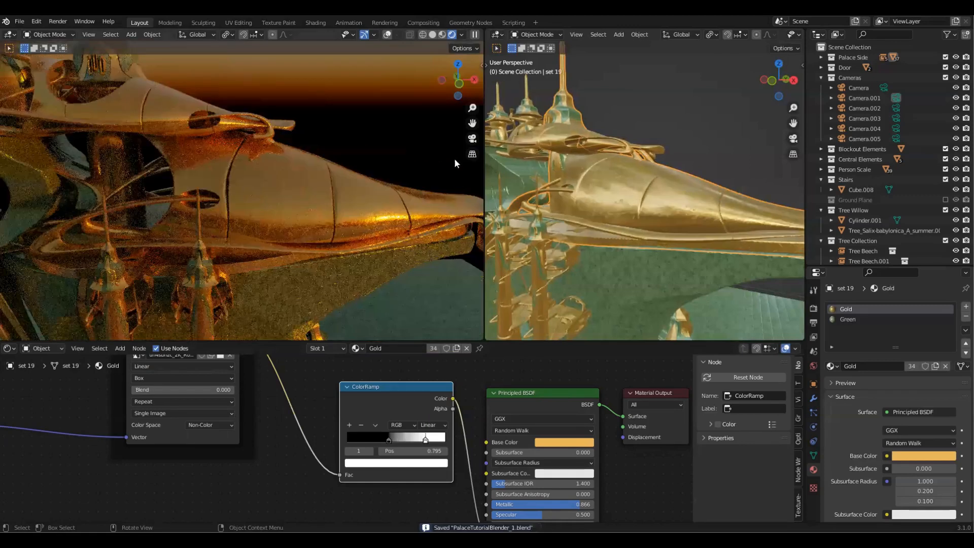
Step: Examine the gold roof shells in the rendered view, both from the camera and close up, to judge the roughness
click(473, 140)
shift+middle_drag(355, 275, 240, 139)
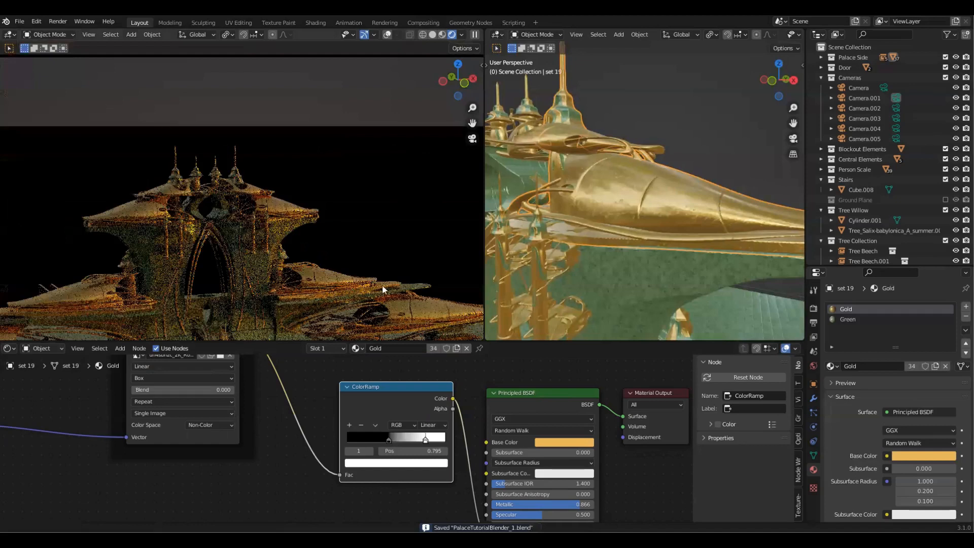
scroll(382, 284, up, 3)
scroll(373, 277, up, 4)
shift+middle_drag(373, 277, 156, 193)
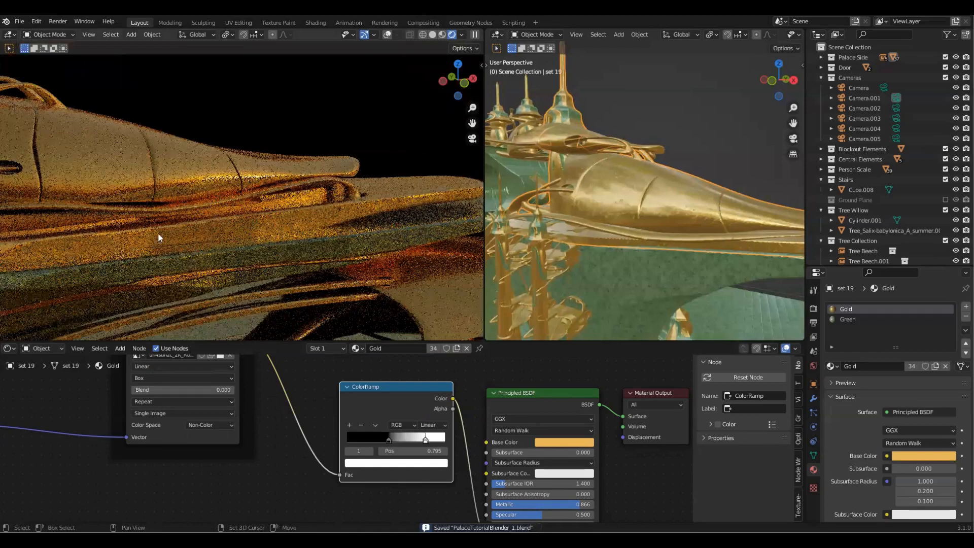
shift+middle_drag(240, 268, 363, 263)
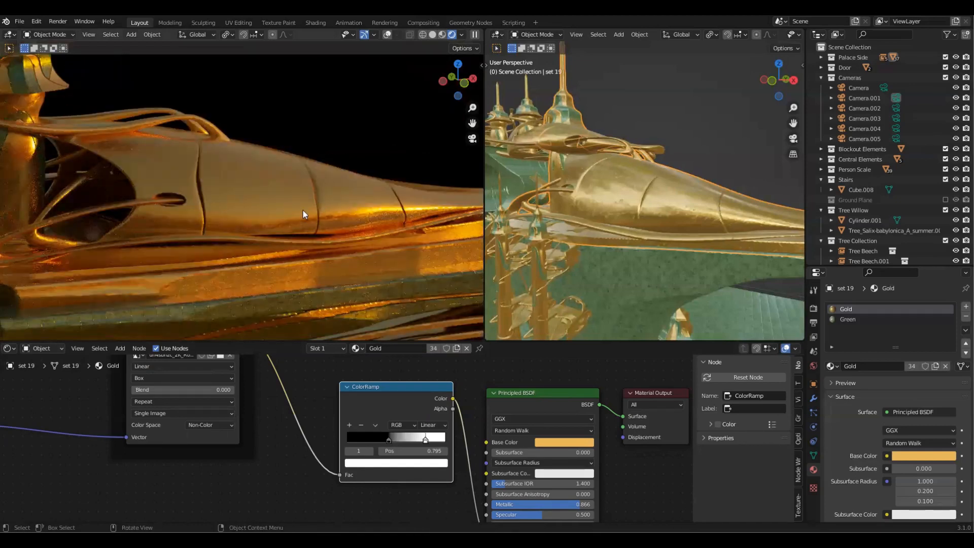
scroll(303, 210, up, 2)
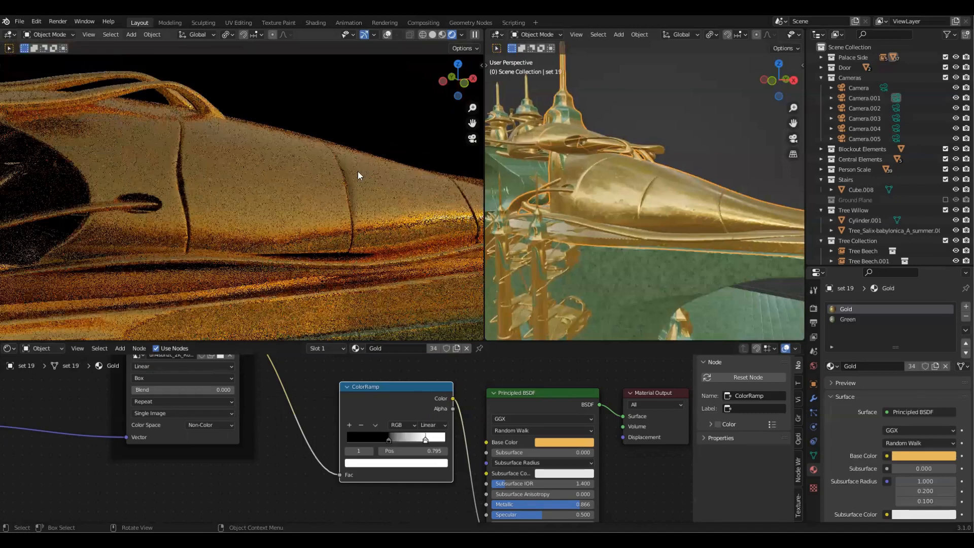
scroll(358, 176, up, 2)
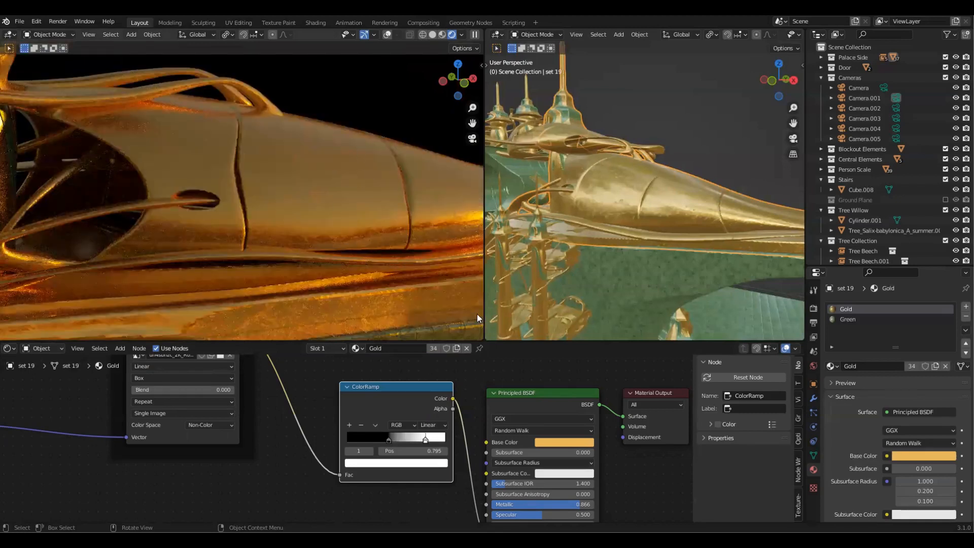
shift+middle_drag(336, 249, 330, 245)
shift+middle_drag(450, 221, 247, 199)
scroll(246, 199, down, 2)
shift+middle_drag(247, 253, 334, 243)
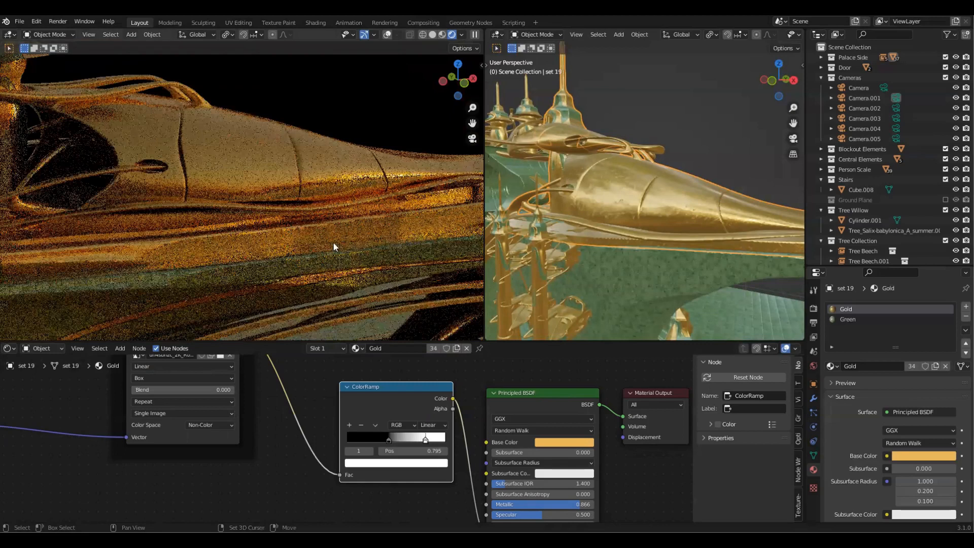
key(Home)
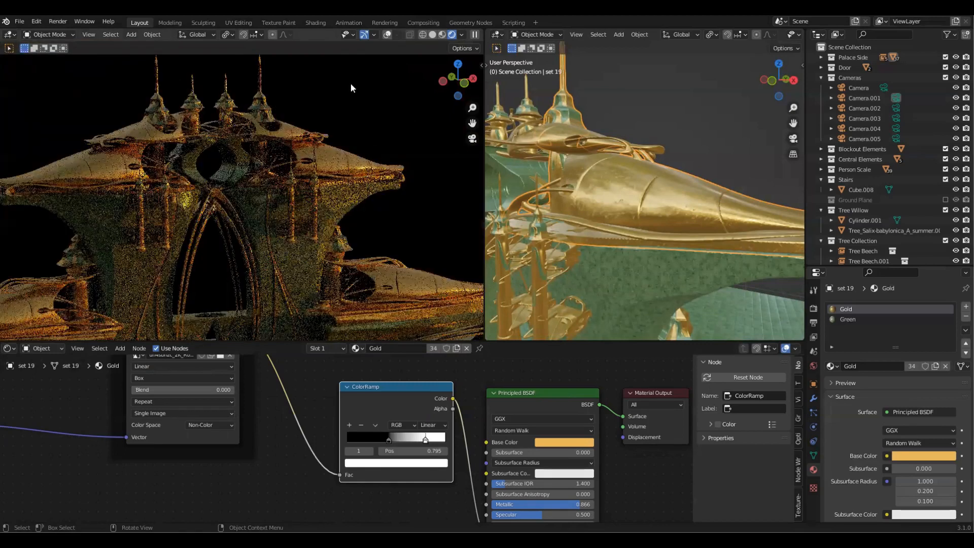
key(Home)
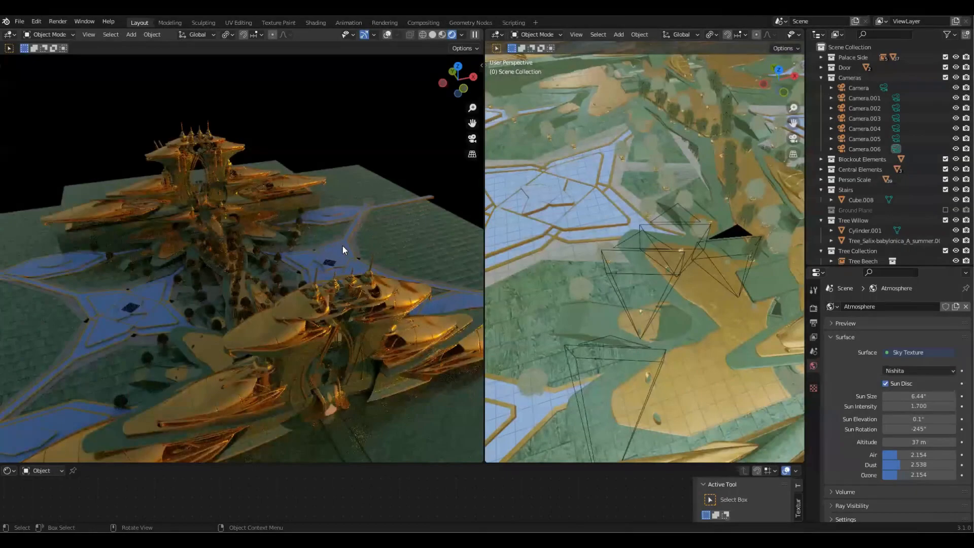
Step: Inspect the tiled ground around the star-shaped pools in front of the palace
middle_drag(343, 296, 358, 283)
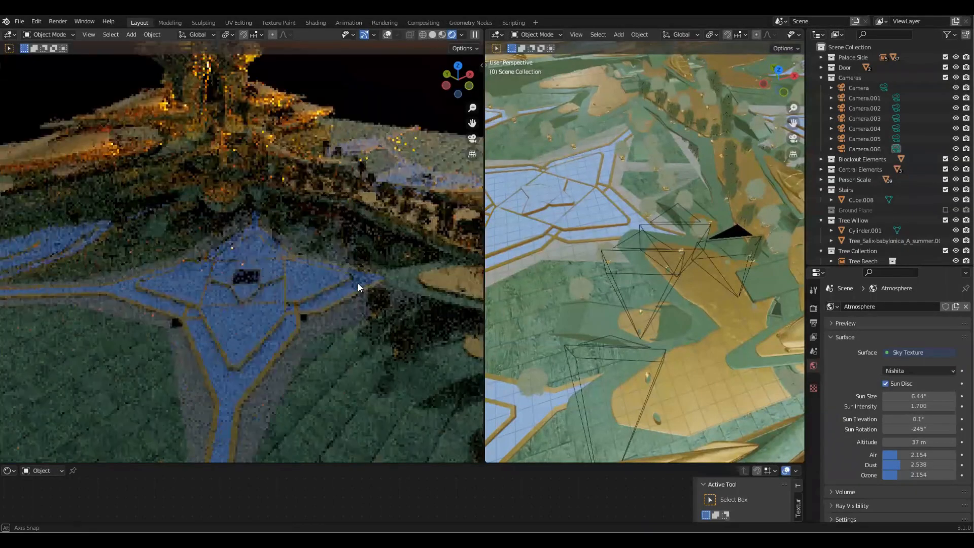
middle_drag(204, 367, 299, 346)
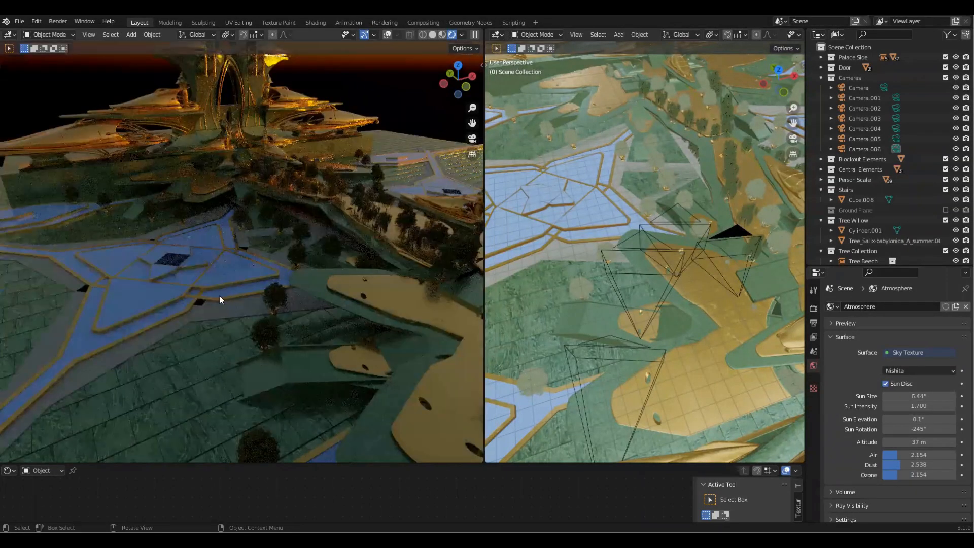
shift+middle_drag(219, 296, 261, 294)
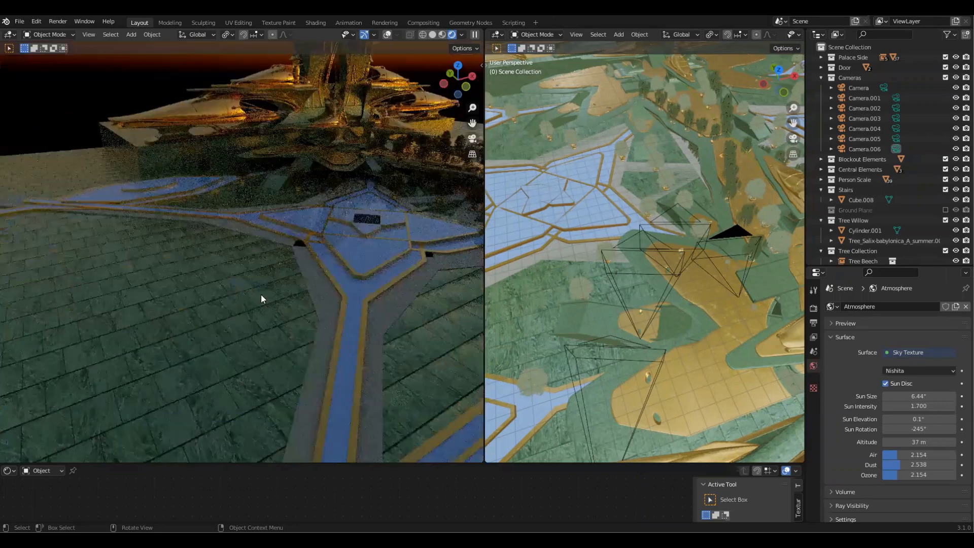
click(614, 226)
middle_drag(614, 226, 649, 215)
scroll(666, 321, down, 6)
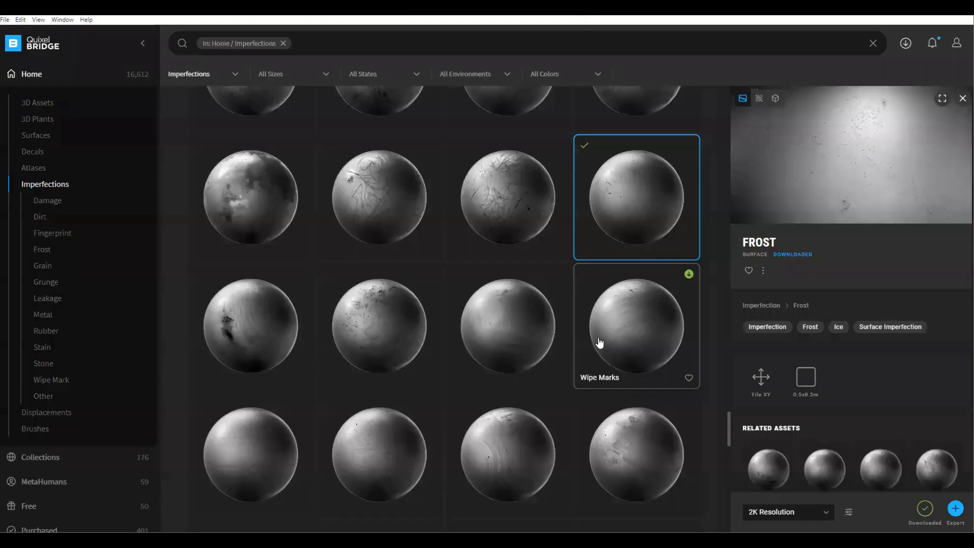
Step: In Quixel Bridge, clear the Imperfections filter, search for grass, and browse the results limited to Surfaces
click(283, 44)
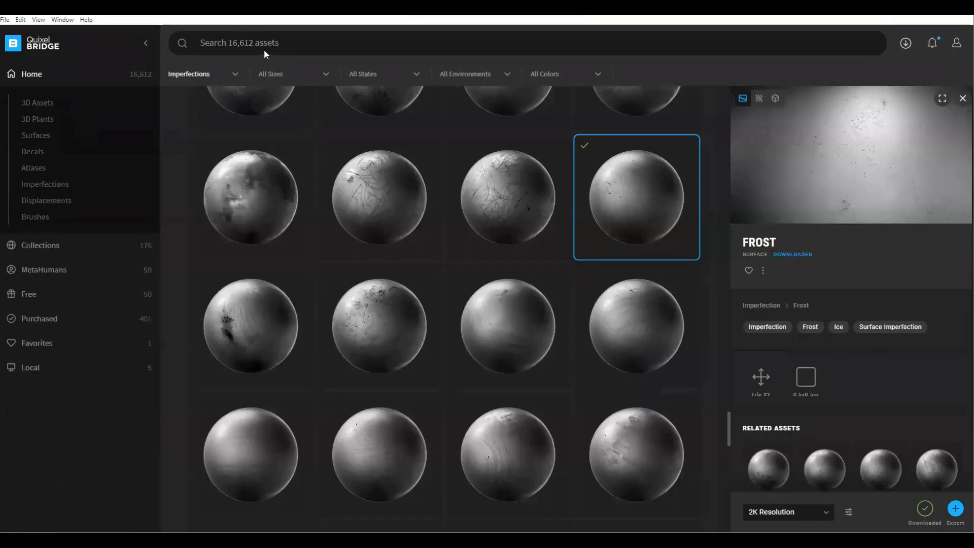
click(282, 53)
text(grass)
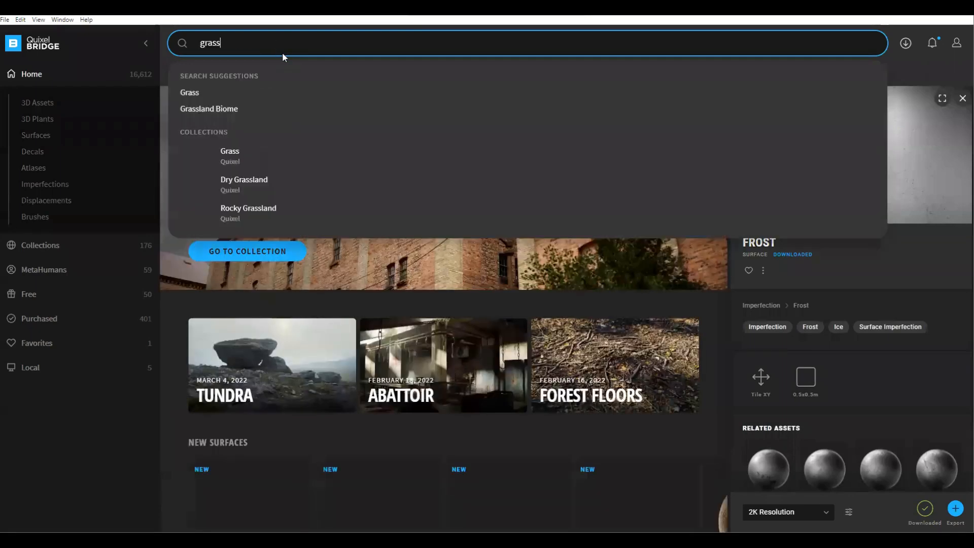
key(Return)
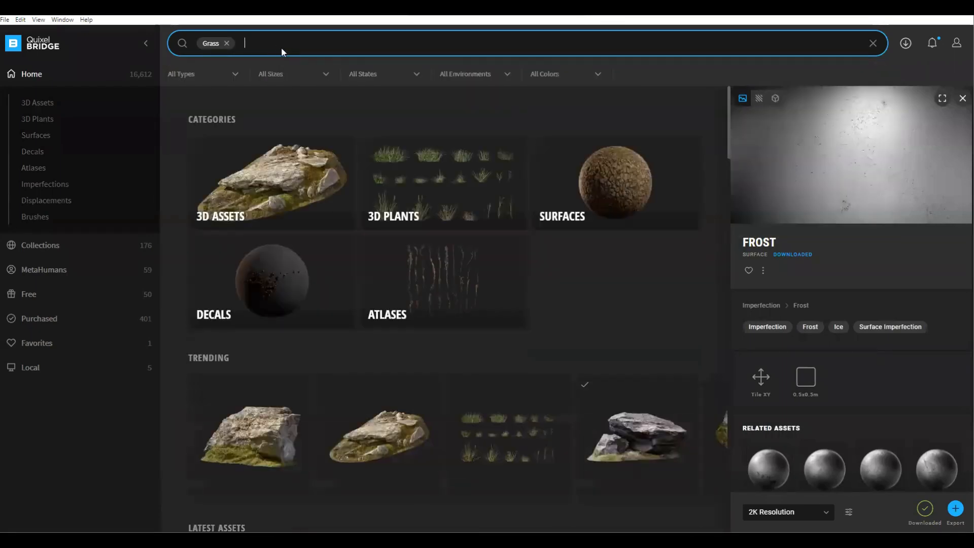
click(591, 180)
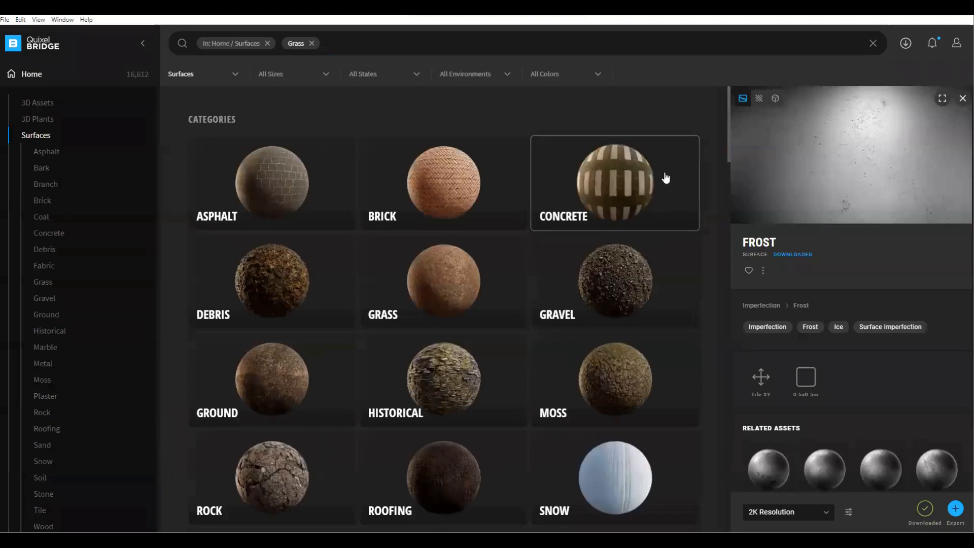
scroll(643, 193, down, 10)
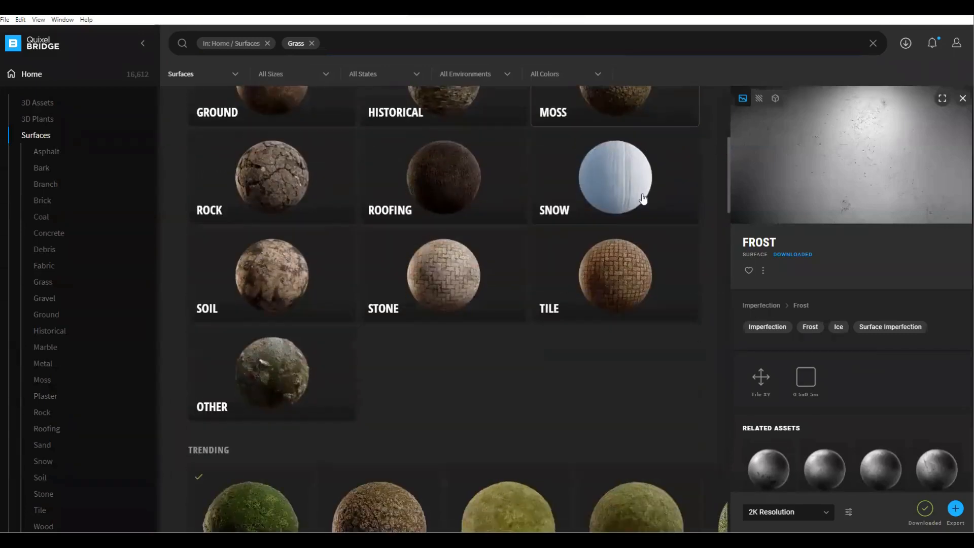
scroll(641, 203, up, 2)
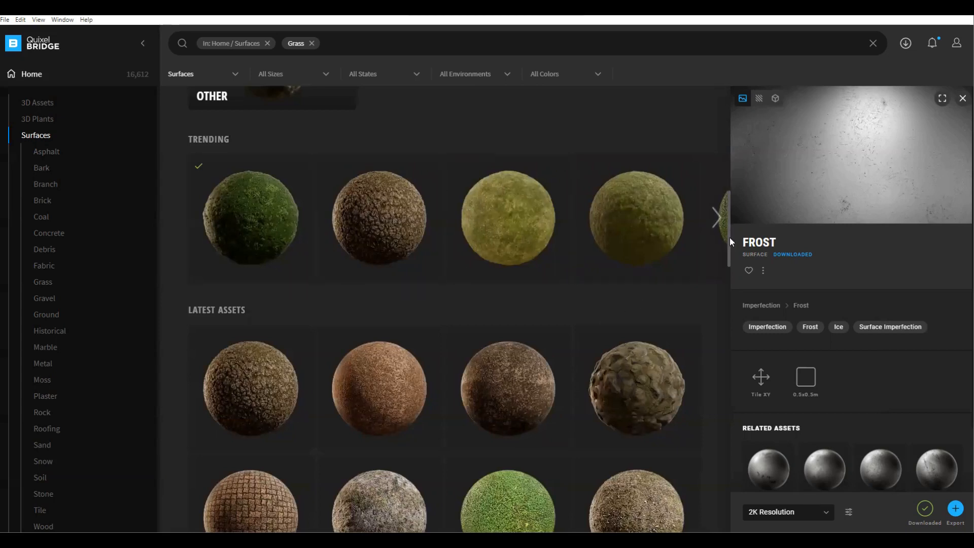
Step: Open the Clover Patches on Grass surface and view its preview render full screen
click(657, 219)
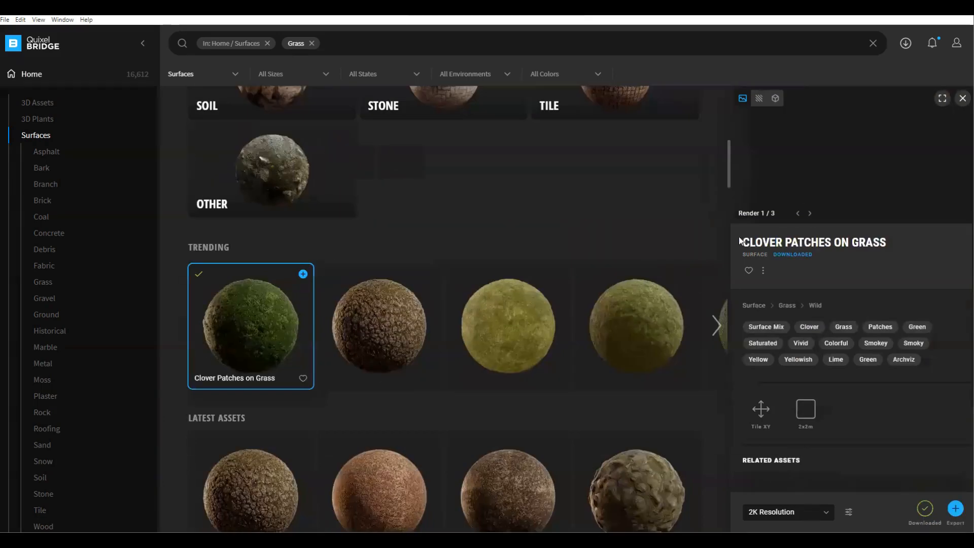
click(941, 99)
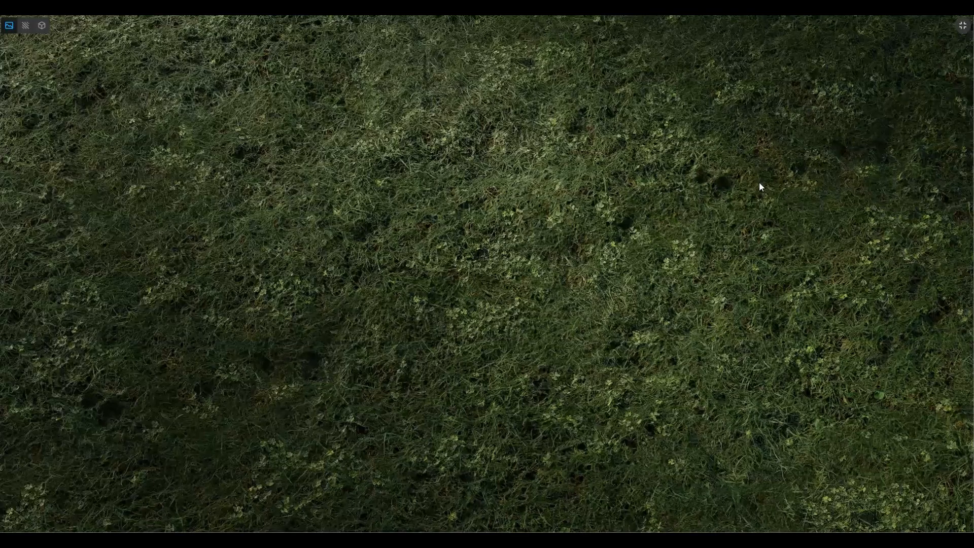
key(Escape)
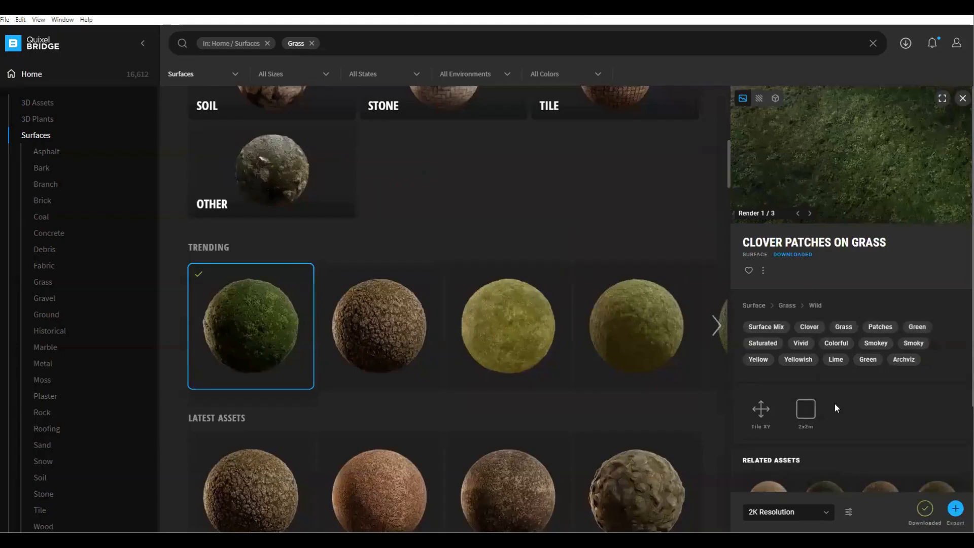
Step: Return to Blender and select the large ground slab Cube.002 beneath the palace
mouse_move(562, 538)
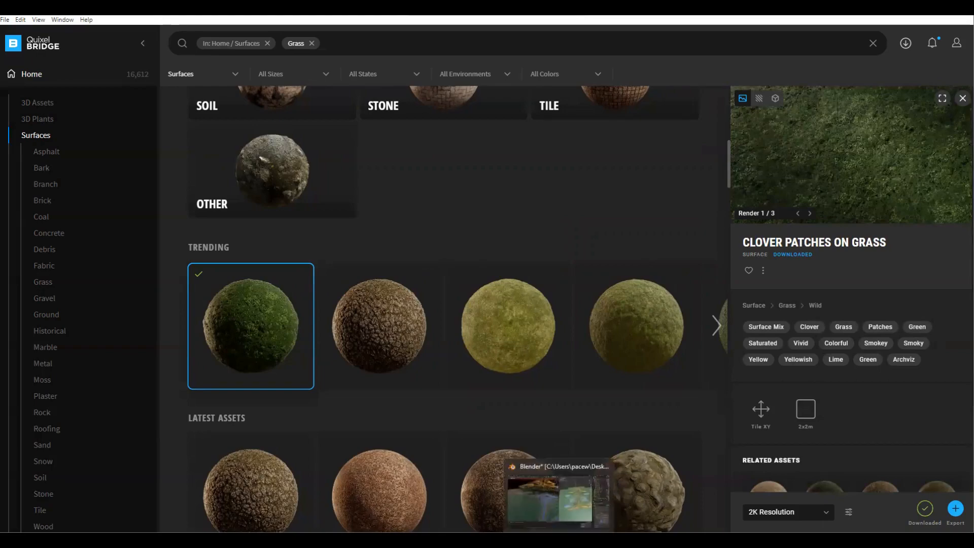
click(562, 497)
middle_drag(271, 255, 272, 276)
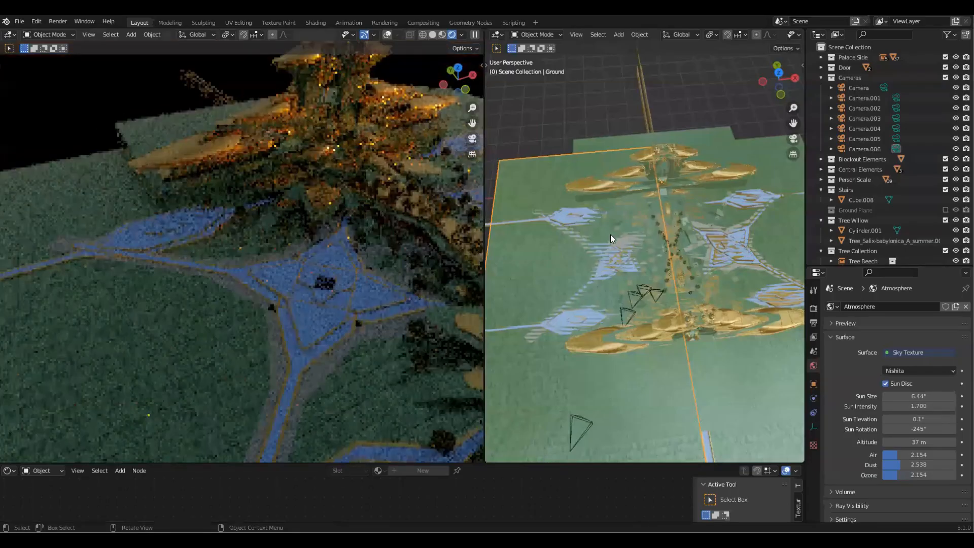
middle_drag(710, 243, 818, 412)
middle_drag(668, 319, 690, 289)
click(774, 194)
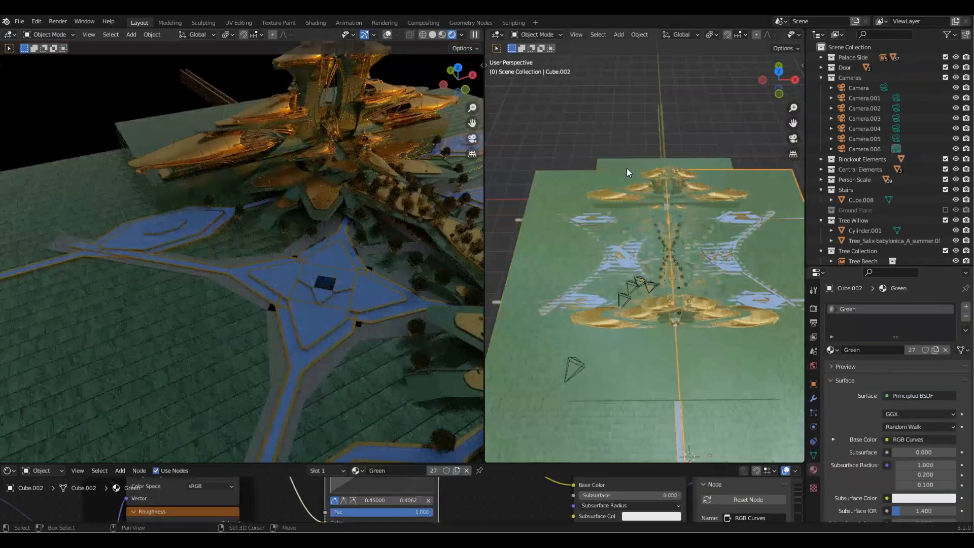
middle_drag(699, 239, 826, 273)
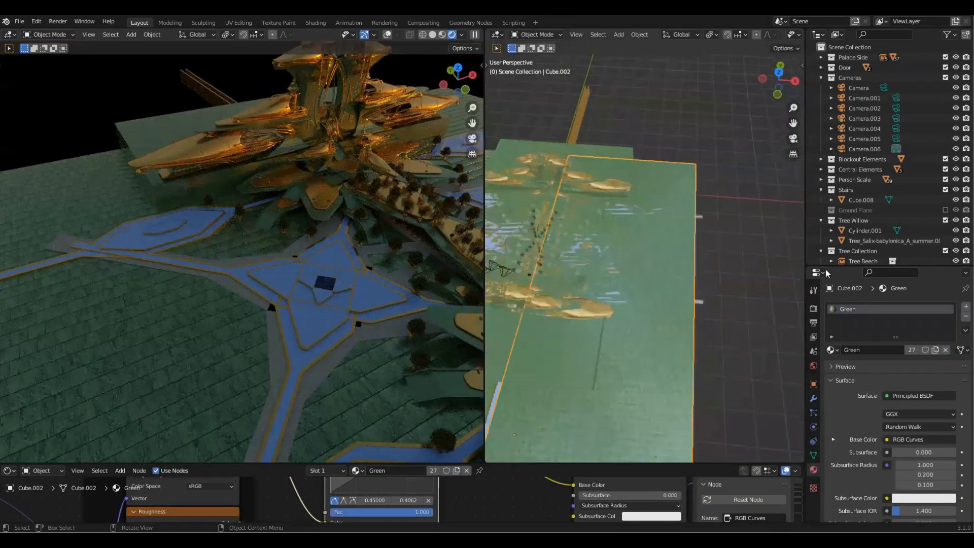
Step: Add a second material slot to the ground slab and create a new material named Grass in it
click(966, 307)
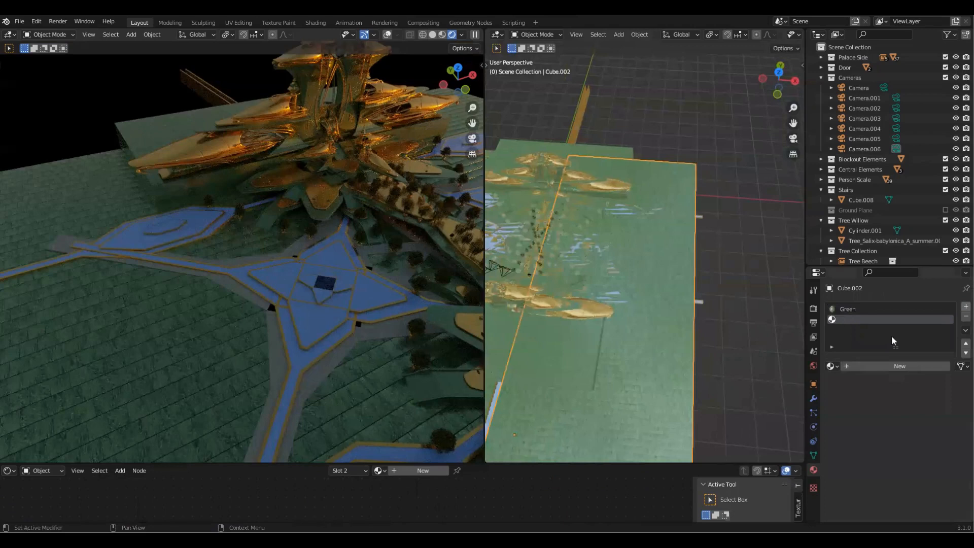
click(893, 367)
click(880, 366)
text(Grass)
key(Return)
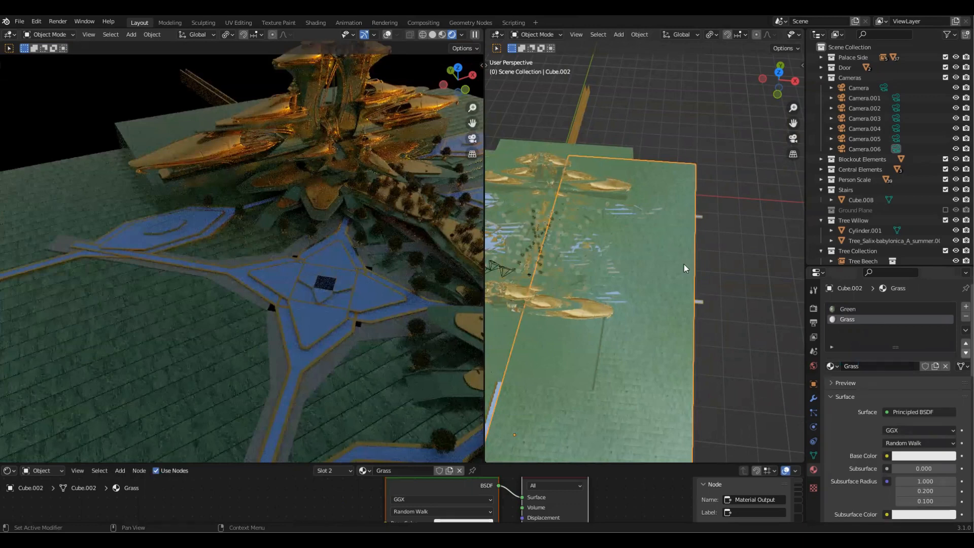
Step: Enlarge the node editor and assign the Grass material to all faces of the ground slab
drag(596, 463, 607, 336)
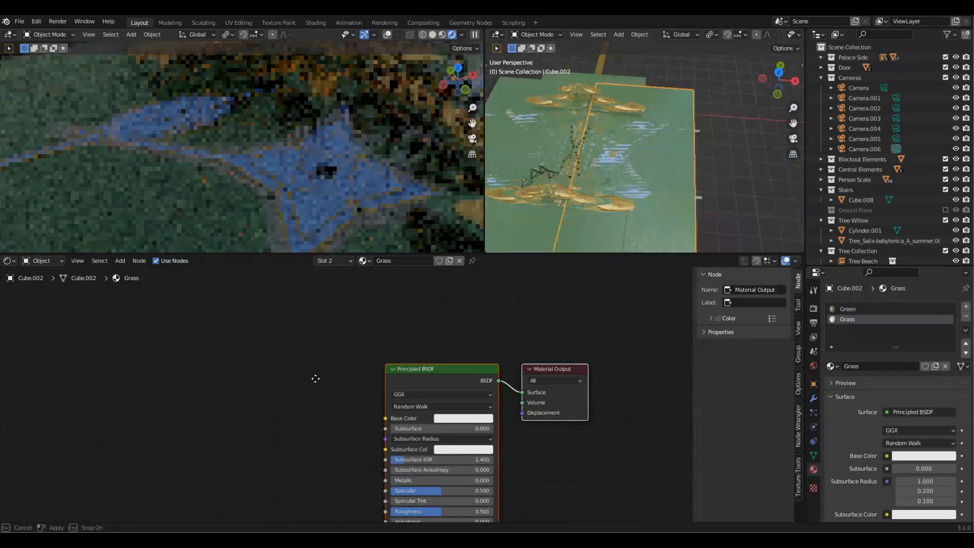
key(Tab)
key(3)
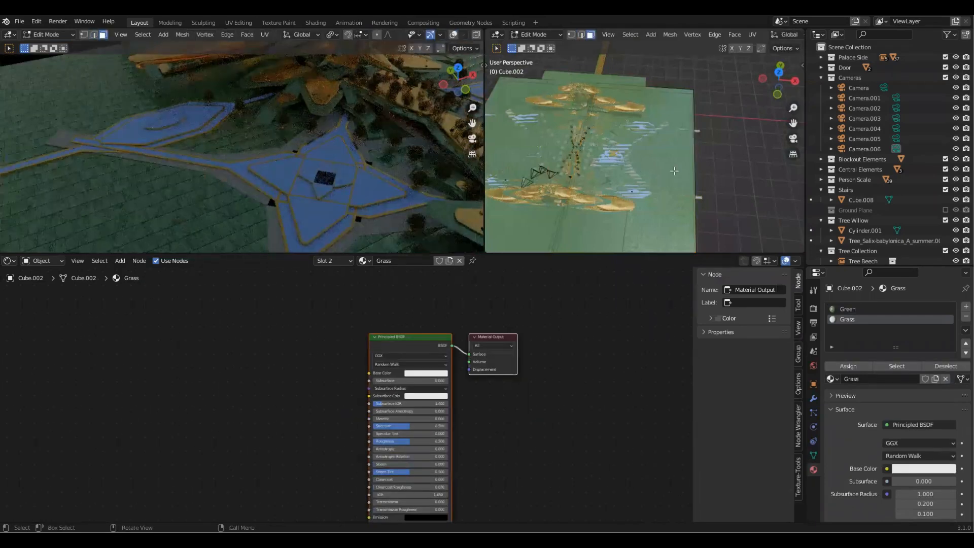
key(z)
key(a)
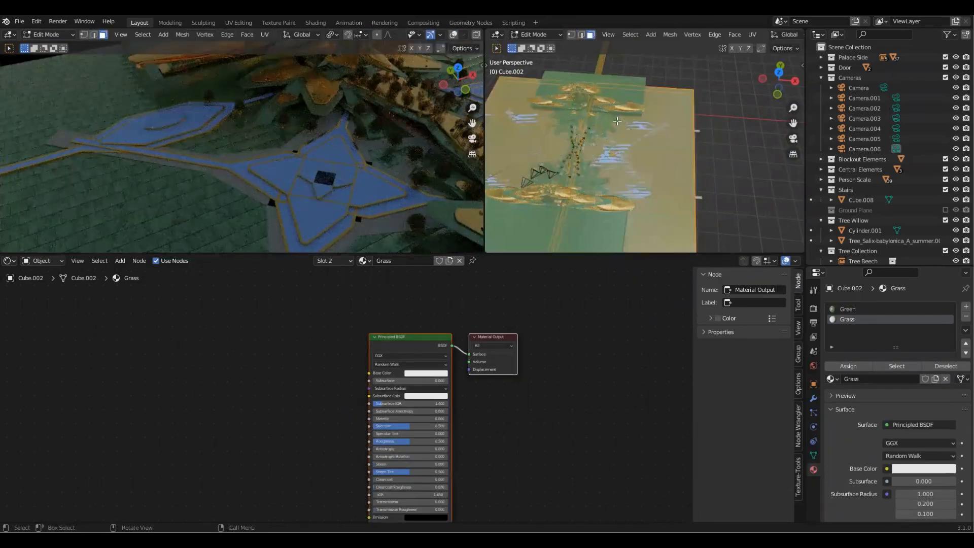
click(852, 367)
Step: Switch the rendered viewport to Material Preview, return to Object Mode, and select the Grass material's Principled BSDF node
key(z)
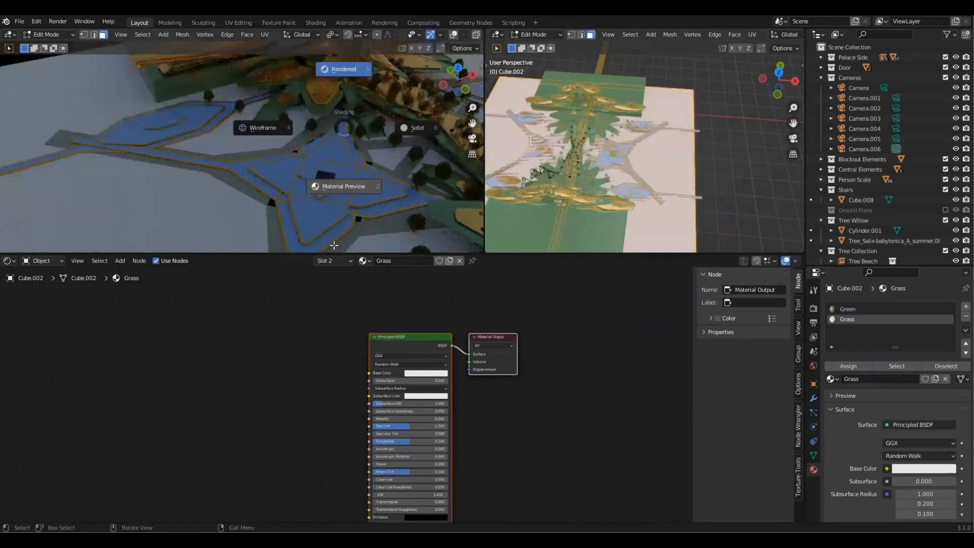
click(334, 245)
key(Tab)
click(401, 335)
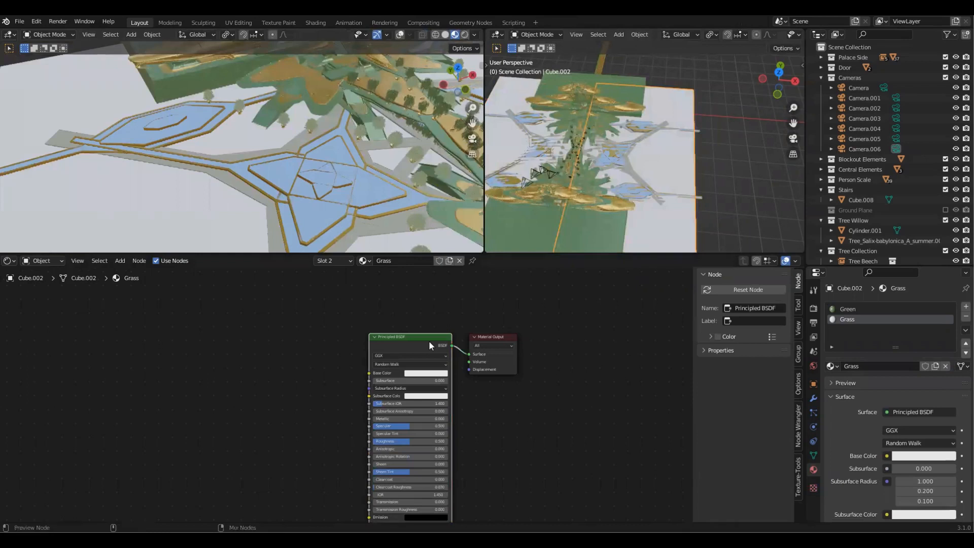
Step: Run Principled Texture Setup on the Grass shader with the sgmkajak Albedo, AO, Displacement, Normal and Roughness maps from the grass_wild_sgmkajak folder
key(ctrl+shift+t)
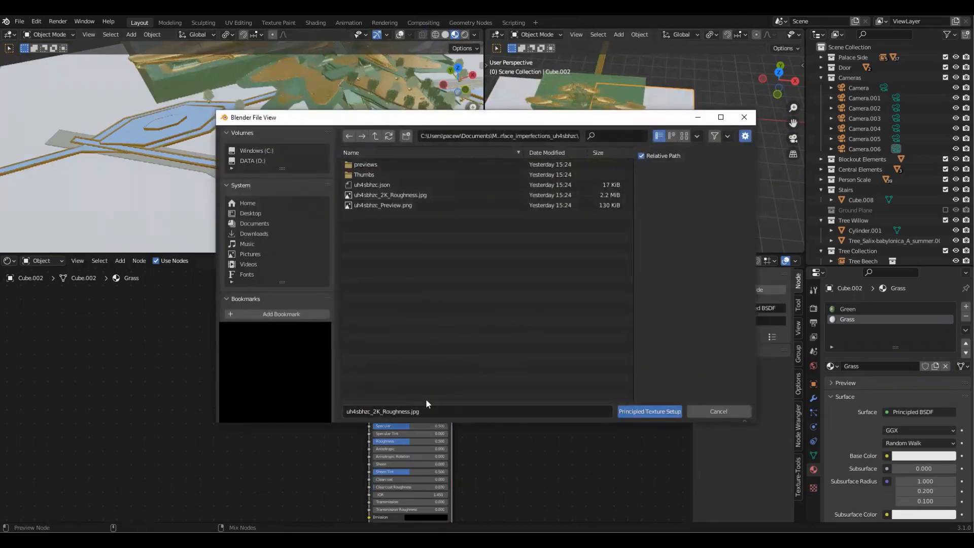
click(375, 136)
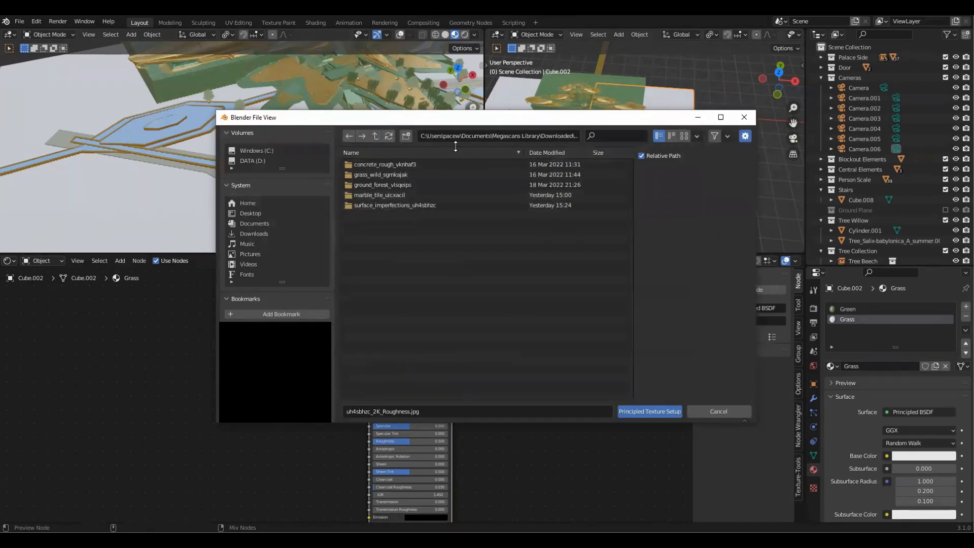
click(434, 171)
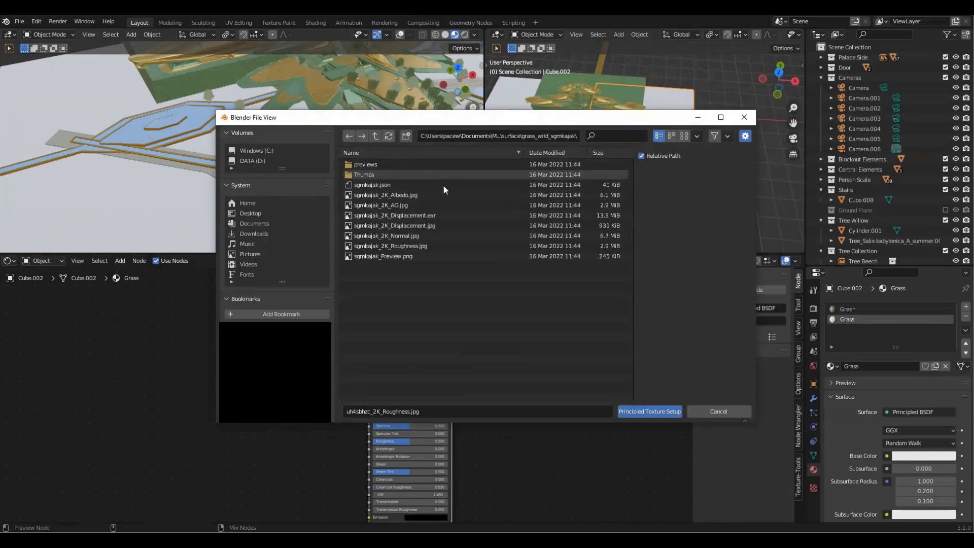
click(440, 195)
shift+click(448, 246)
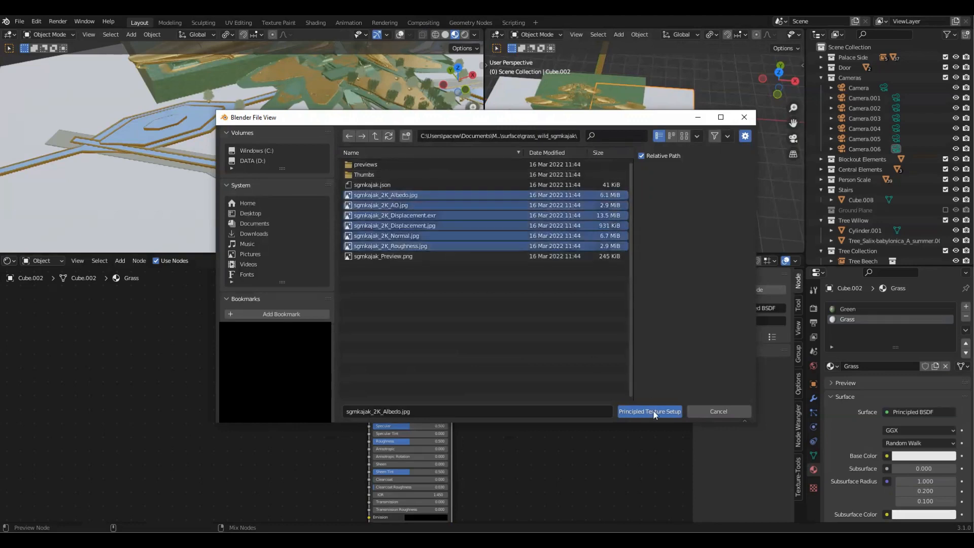
click(648, 410)
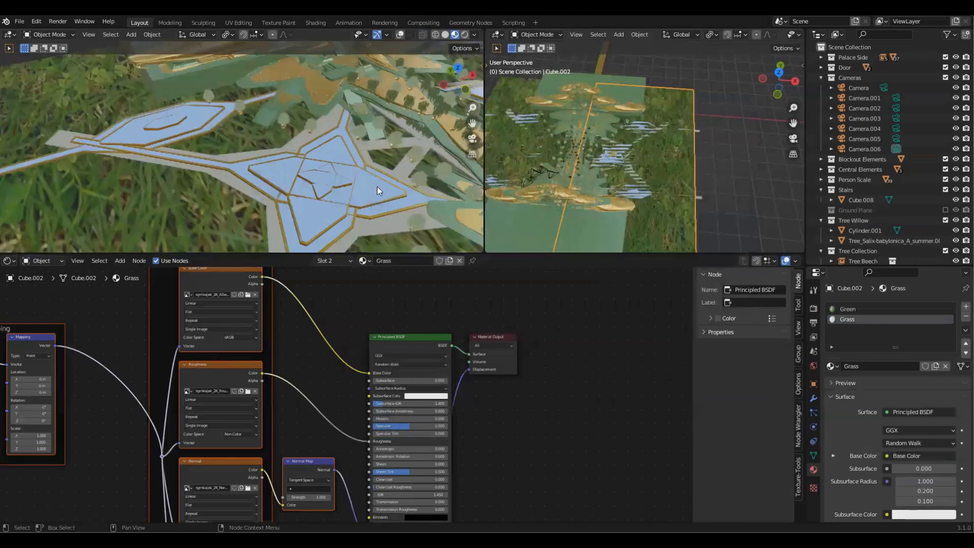
Step: Connect the Generated output of the Texture Coordinate node to the Mapping node's Vector input in the Grass material
scroll(661, 194, down, 5)
scroll(665, 190, up, 5)
scroll(506, 395, down, 5)
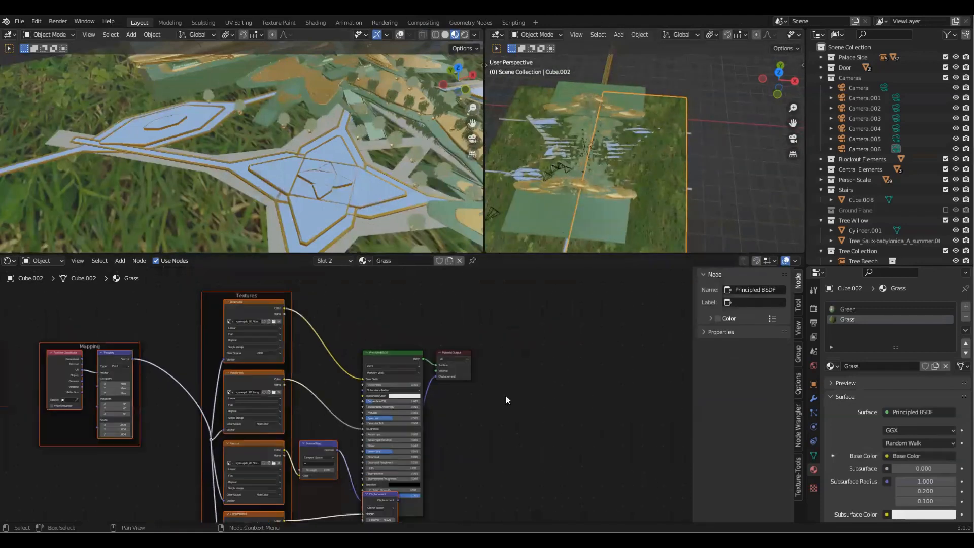
scroll(382, 380, up, 6)
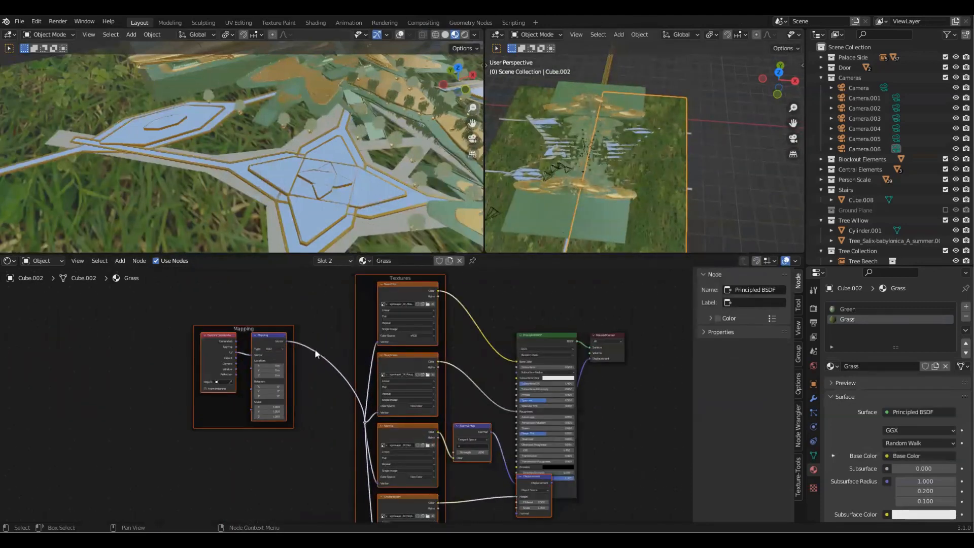
scroll(333, 348, up, 2)
drag(291, 321, 316, 344)
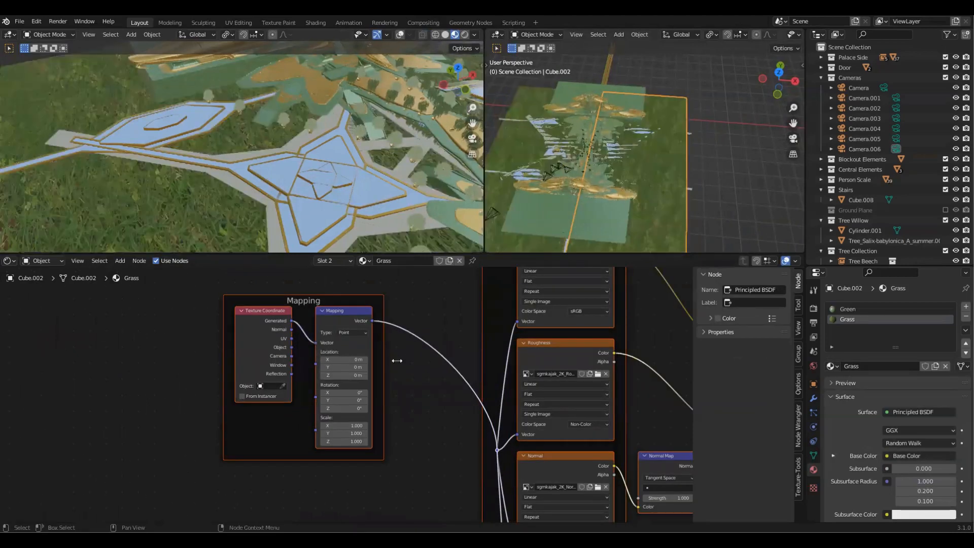
Step: Set the Mapping node's X, Y and Z scale to -51.1 for a denser grass tiling
scroll(374, 438, up, 2)
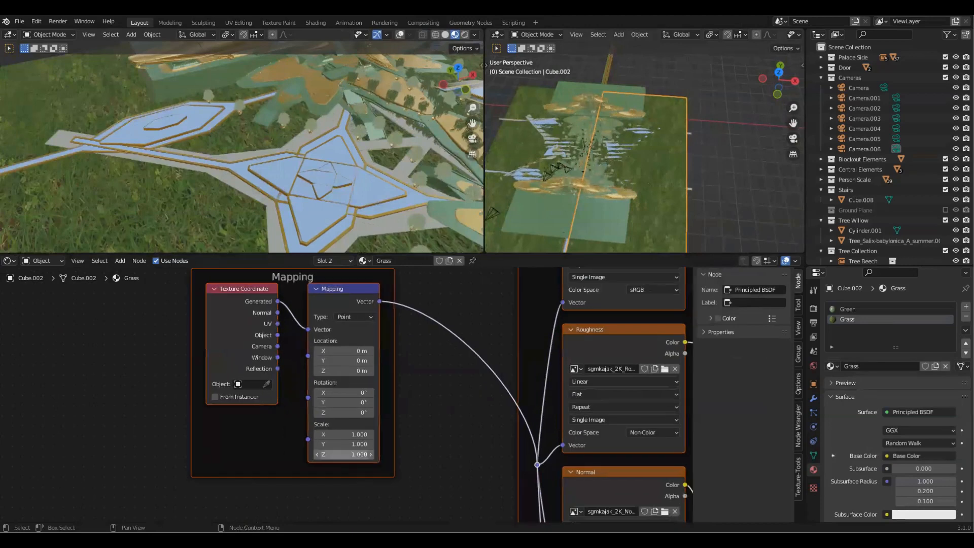
drag(344, 454, 264, 454)
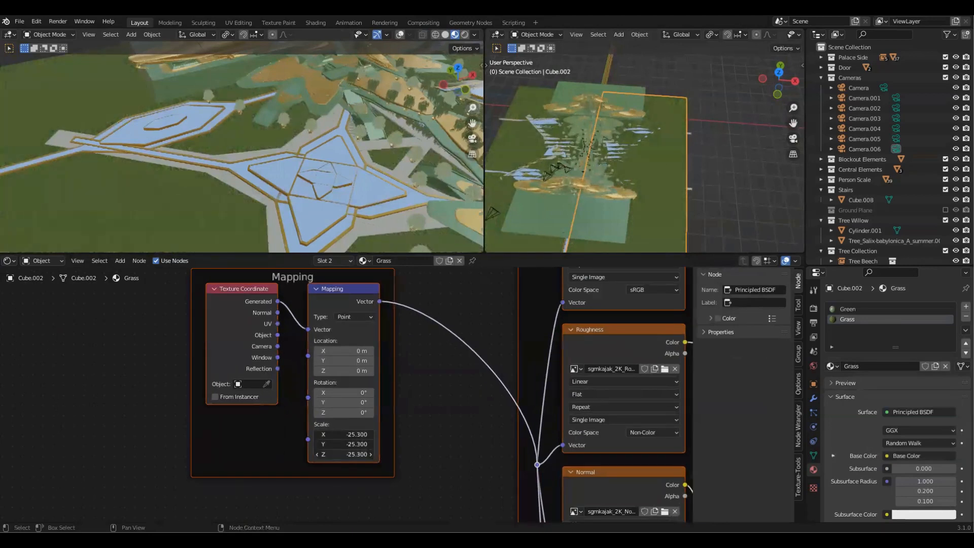
drag(344, 454, 347, 454)
scroll(729, 147, up, 5)
shift+middle_drag(731, 179, 650, 157)
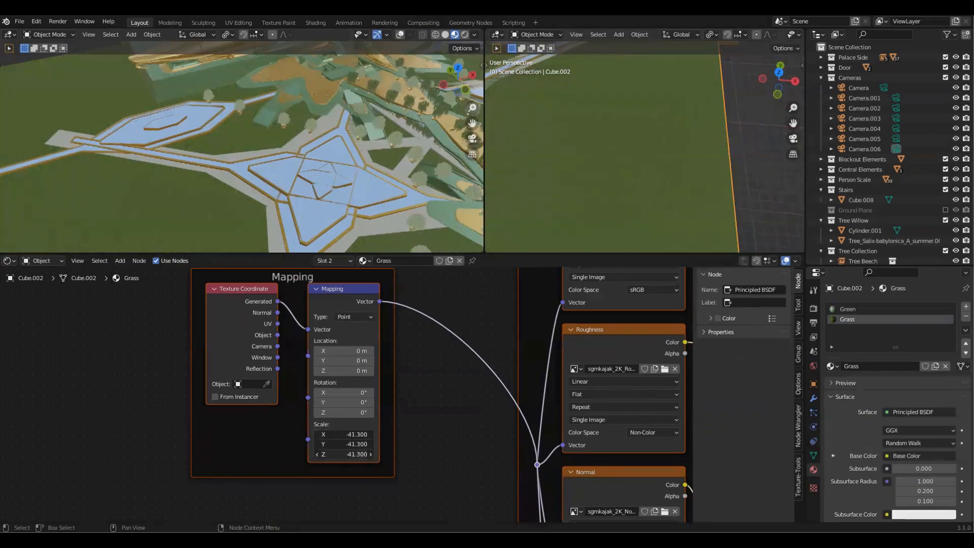
drag(344, 454, 335, 454)
scroll(536, 148, down, 4)
middle_drag(537, 147, 638, 160)
drag(346, 443, 350, 454)
Step: Examine the grass texture's tiling on the ground from a distance and up close
scroll(272, 167, down, 5)
scroll(322, 162, up, 3)
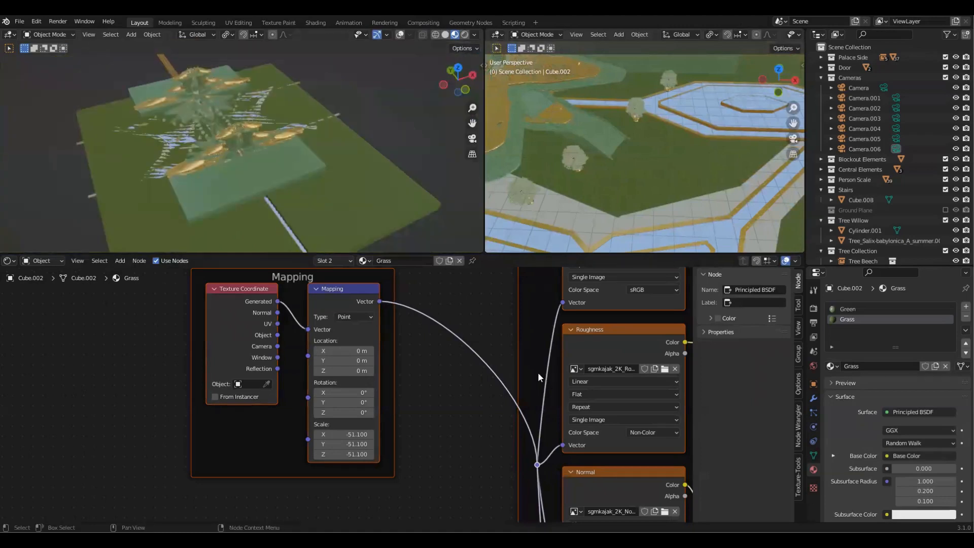
scroll(538, 376, down, 3)
scroll(619, 284, up, 5)
scroll(355, 147, up, 4)
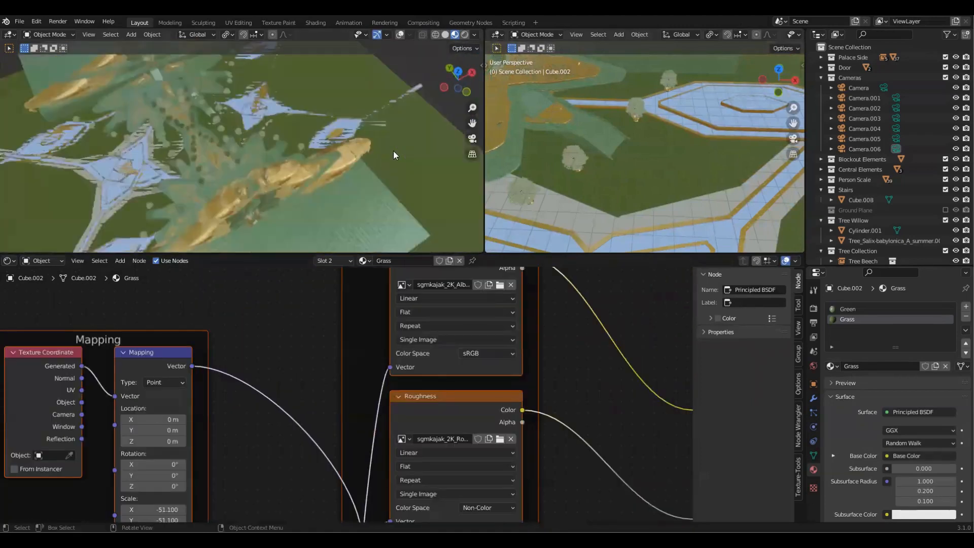
scroll(394, 150, down, 2)
scroll(300, 165, up, 5)
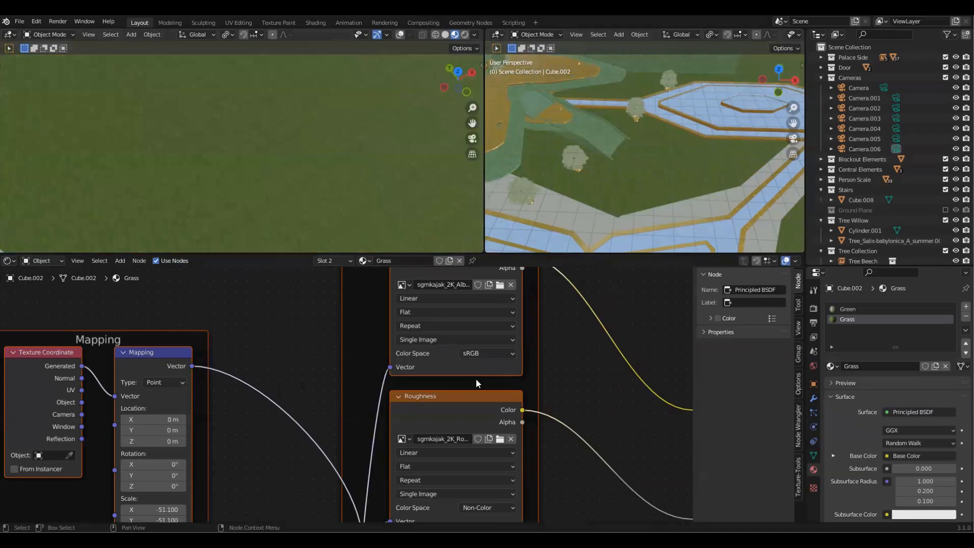
scroll(487, 380, down, 3)
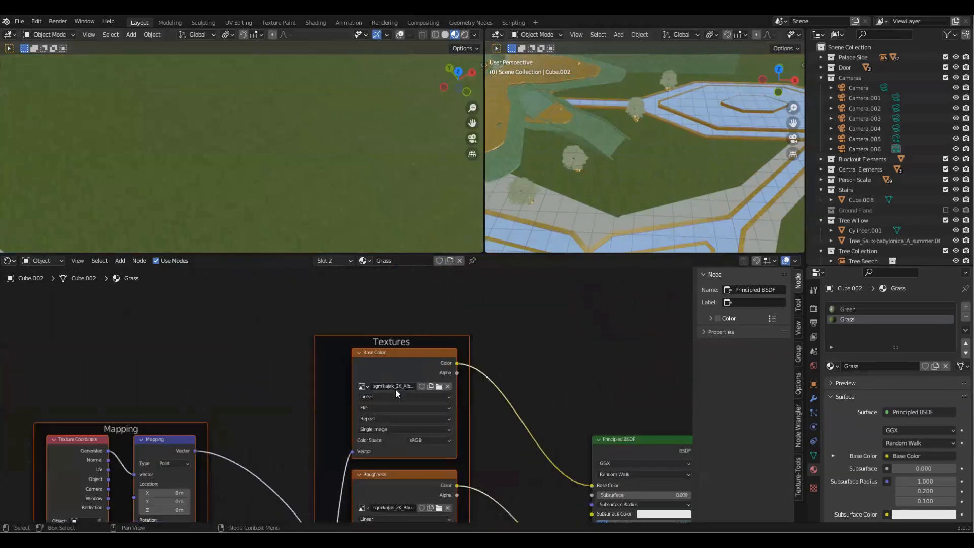
scroll(315, 162, down, 5)
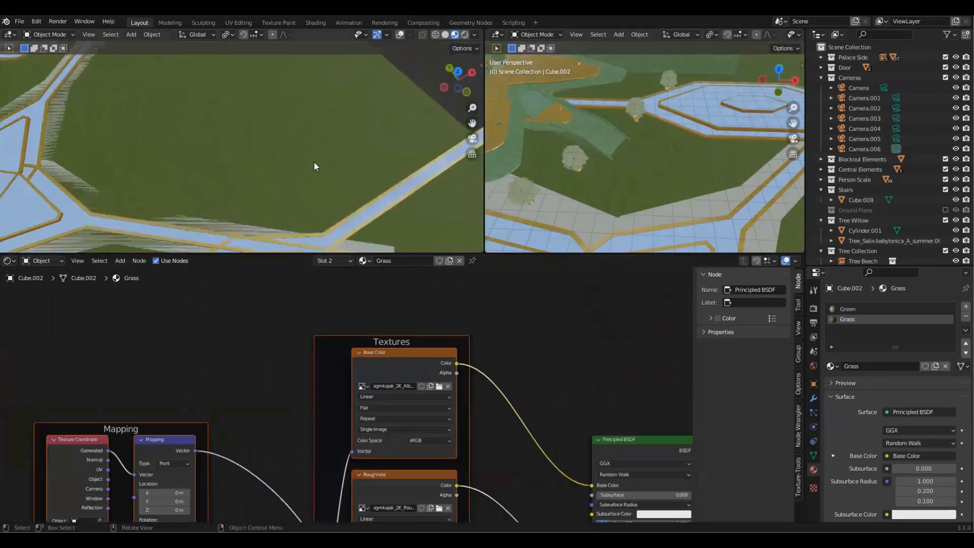
Step: Set the projection of the Base Color, Roughness, Normal and Displacement image textures to Box
click(385, 405)
click(383, 429)
middle_drag(552, 423, 553, 270)
click(422, 375)
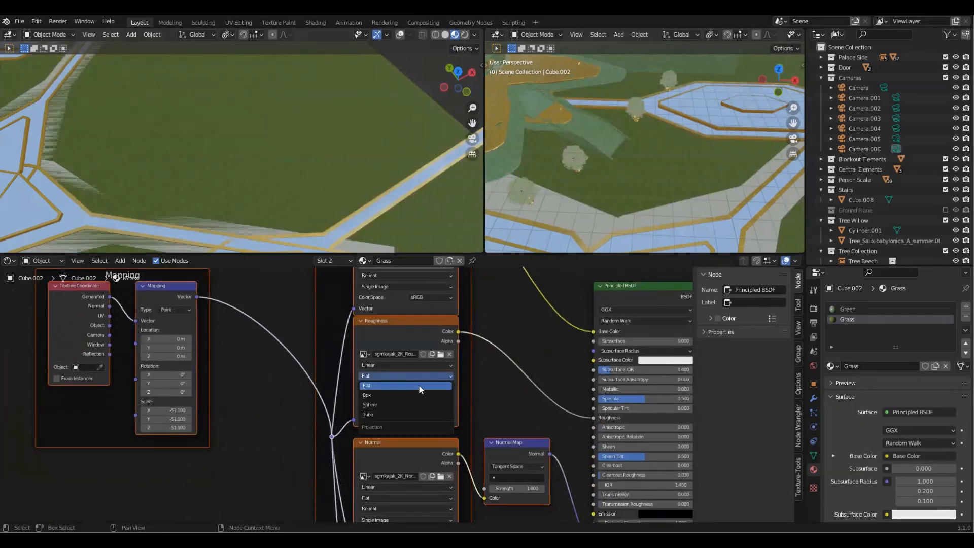
click(388, 396)
middle_drag(520, 388, 535, 302)
click(415, 411)
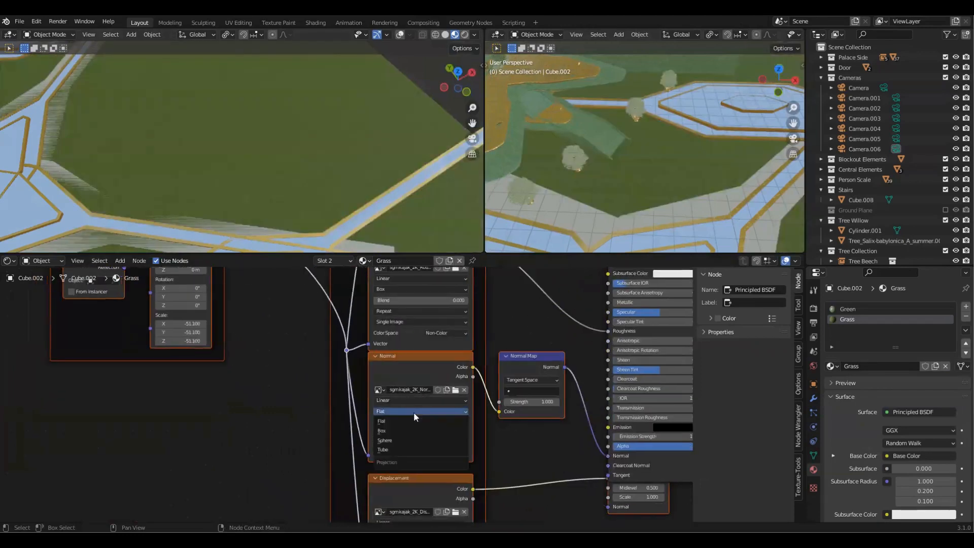
click(420, 430)
middle_drag(532, 431, 531, 299)
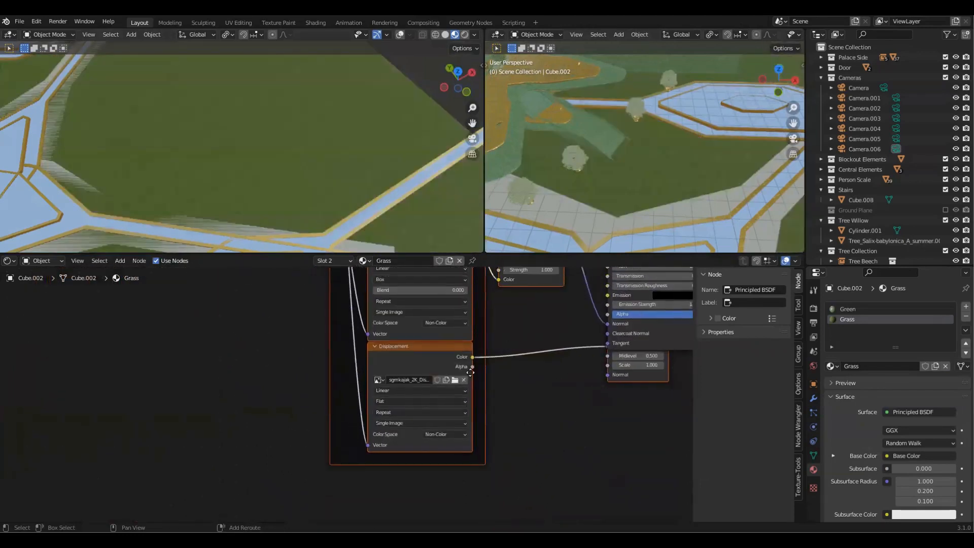
click(412, 402)
click(401, 420)
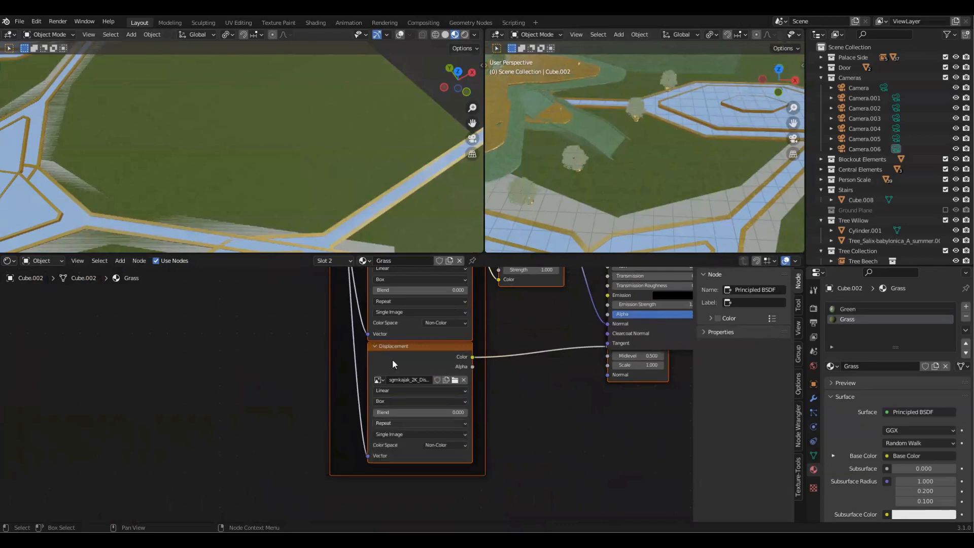
Step: Examine the palace, water pools and grass ground in the rendered view from several angles
middle_drag(363, 198, 219, 145)
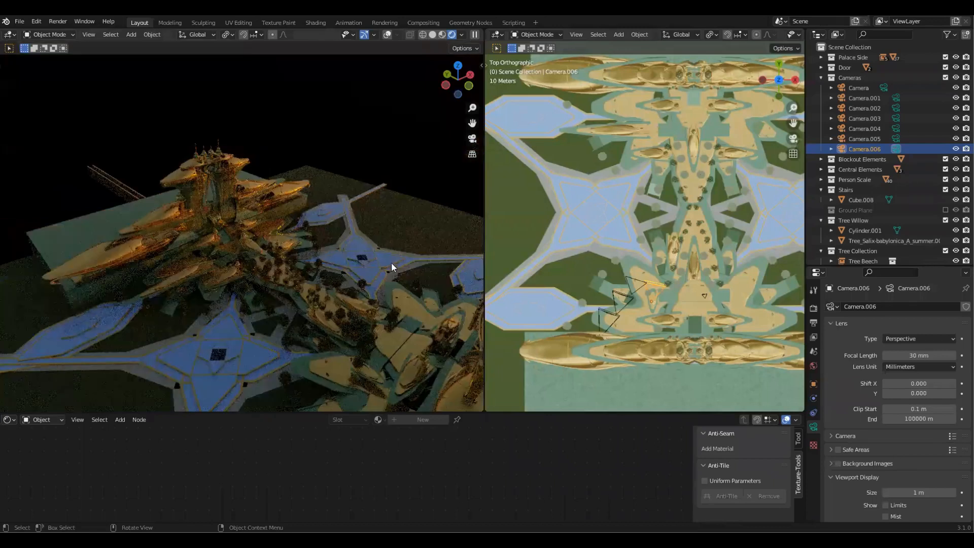
middle_drag(394, 193, 392, 198)
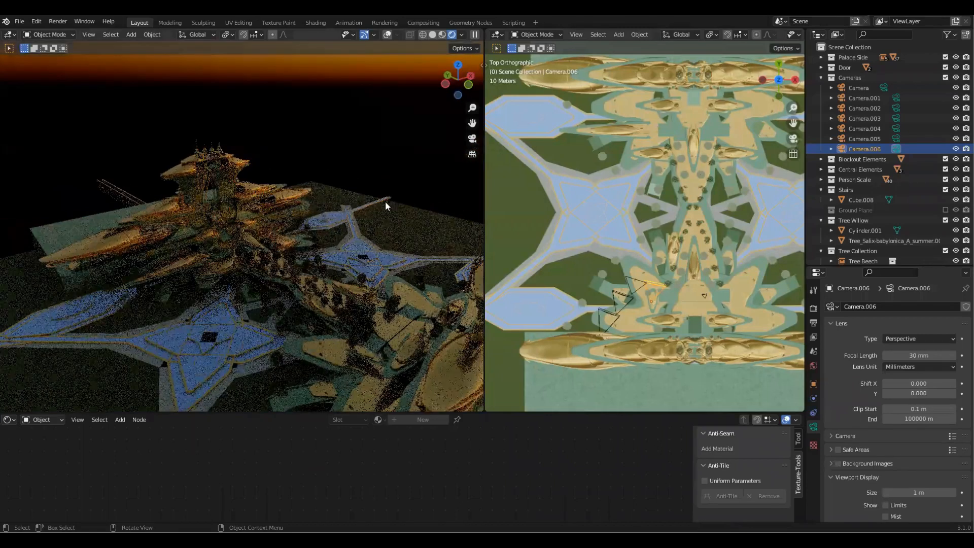
mouse_move(376, 289)
middle_down()
mouse_move(398, 287)
mouse_move(369, 291)
middle_up()
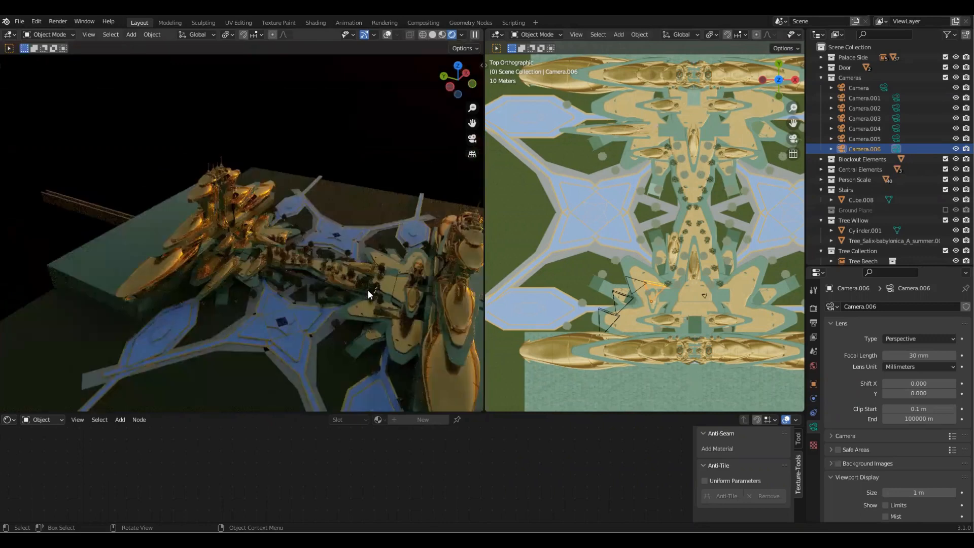
mouse_move(397, 272)
middle_down()
mouse_move(388, 317)
mouse_move(399, 255)
middle_up()
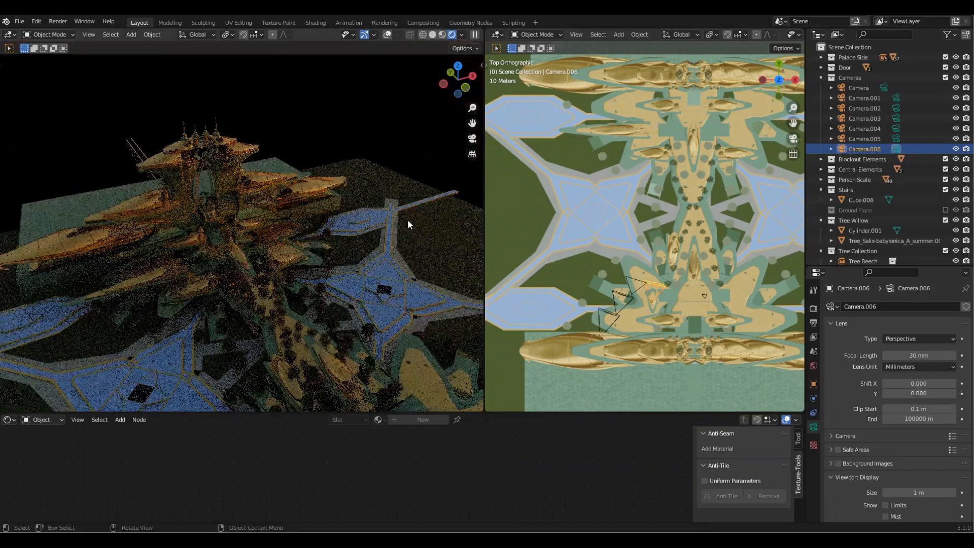
middle_drag(373, 219, 312, 121)
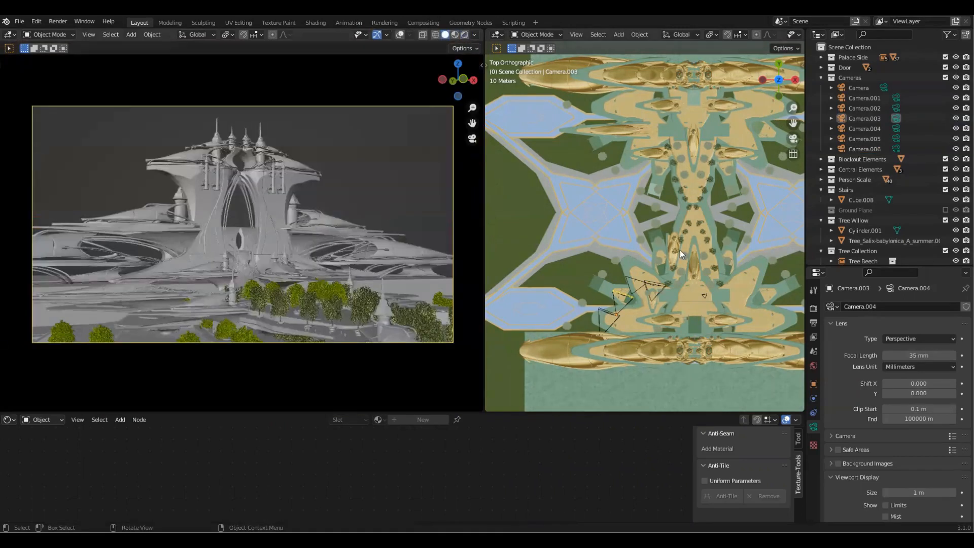
Step: Snap the 3D cursor to the world origin in the top view
scroll(679, 250, down, 5)
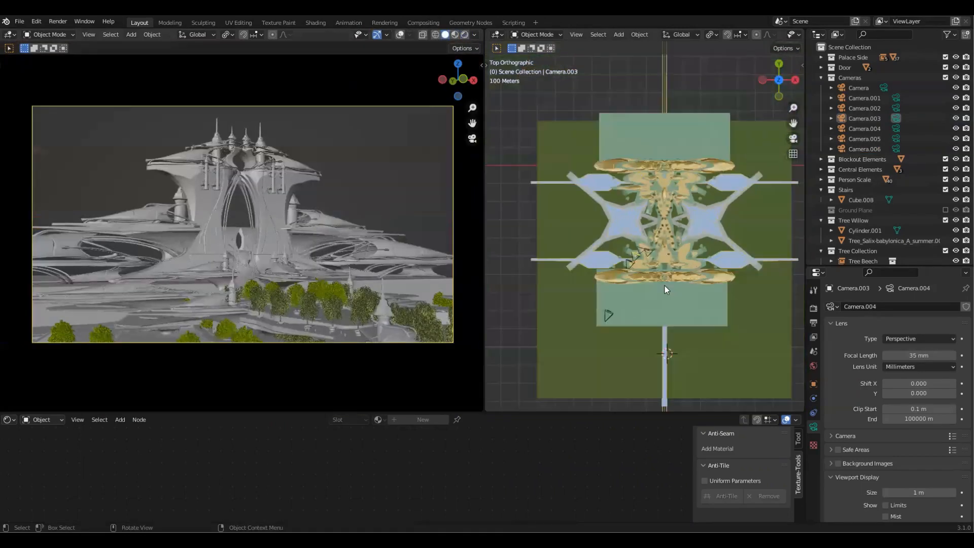
shift+middle_drag(685, 241, 672, 260)
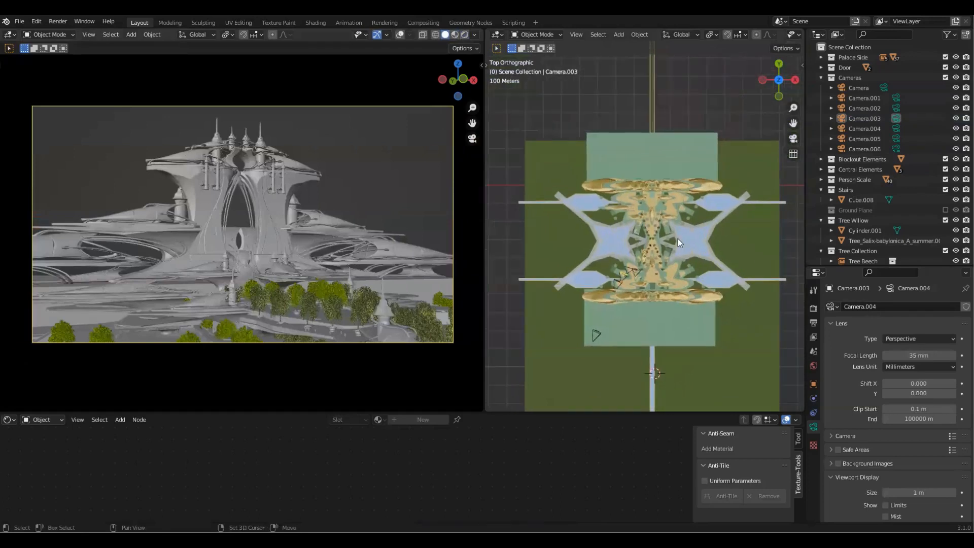
key(shift+s)
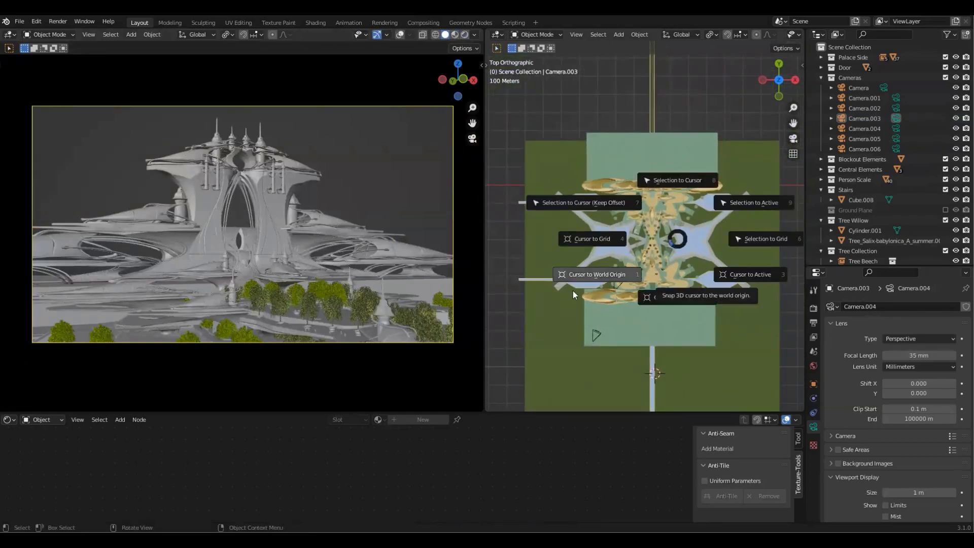
click(589, 274)
key(shift+s)
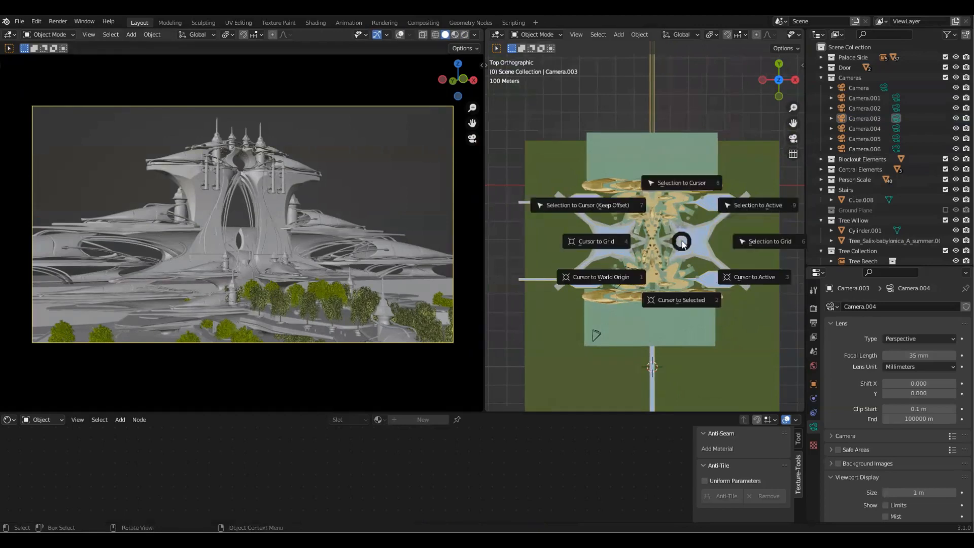
click(605, 283)
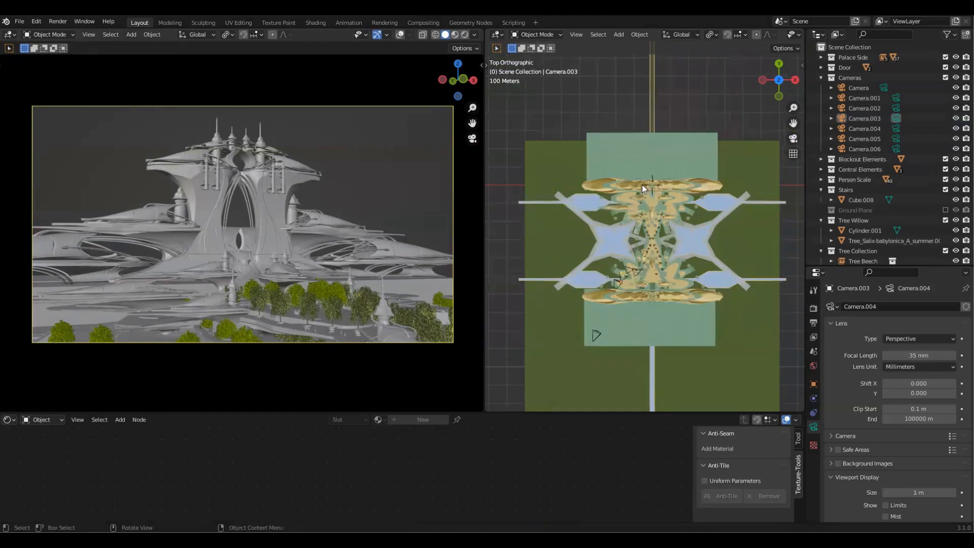
Step: Add a cube mesh at the world origin in the top view
scroll(700, 246, up, 3)
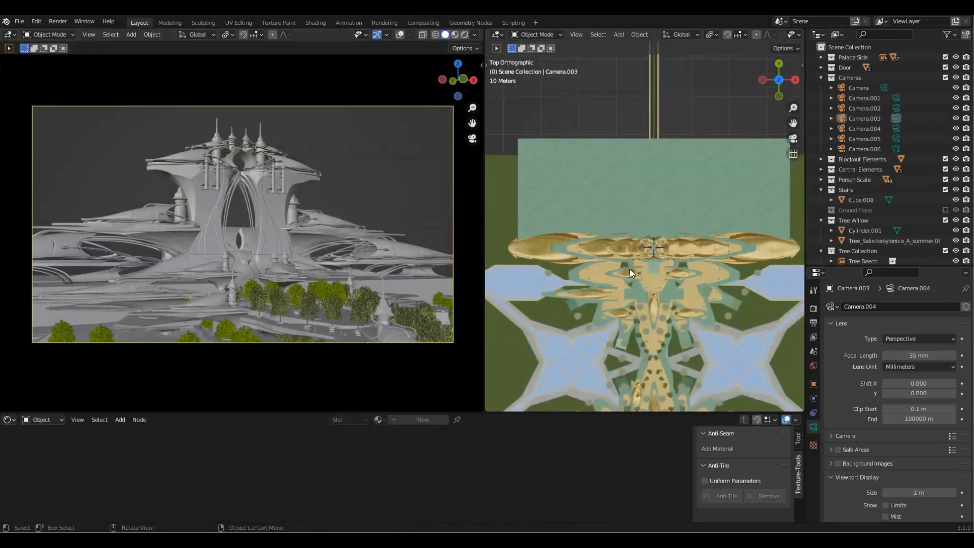
scroll(644, 291, down, 3)
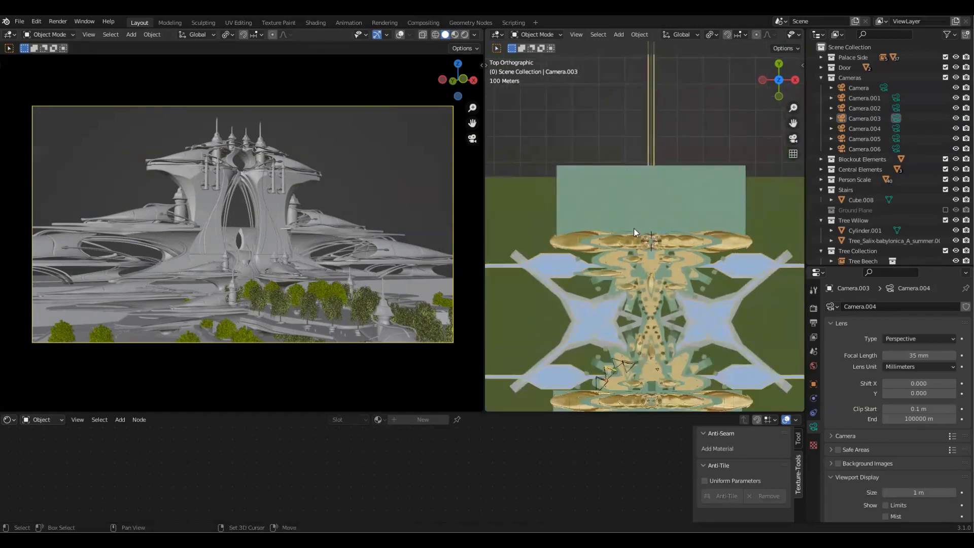
key(shift+a)
mouse_move(631, 229)
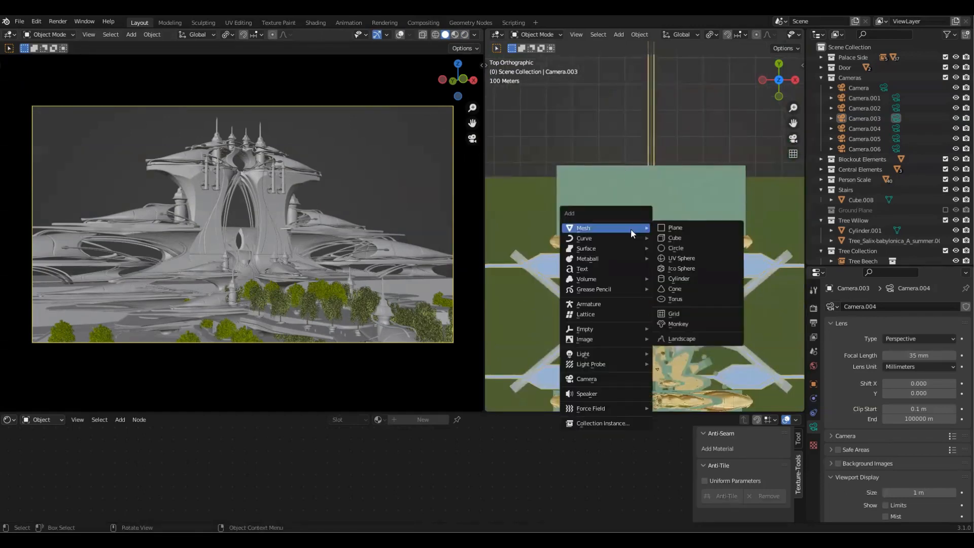
click(675, 237)
scroll(680, 244, down, 2)
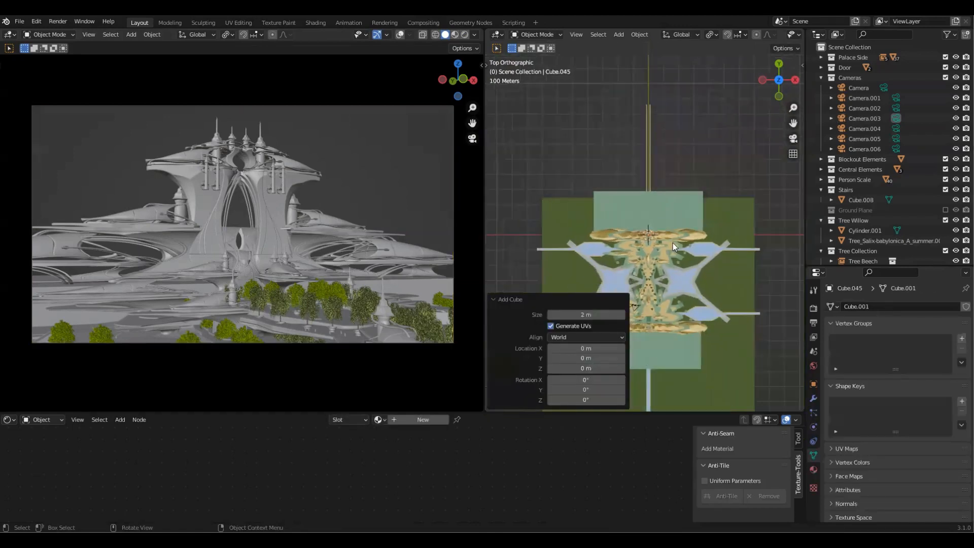
Step: Scale the new cube uniformly in stages to about 655 so that it spans the palace grounds
key(s)
click(672, 253)
key(s)
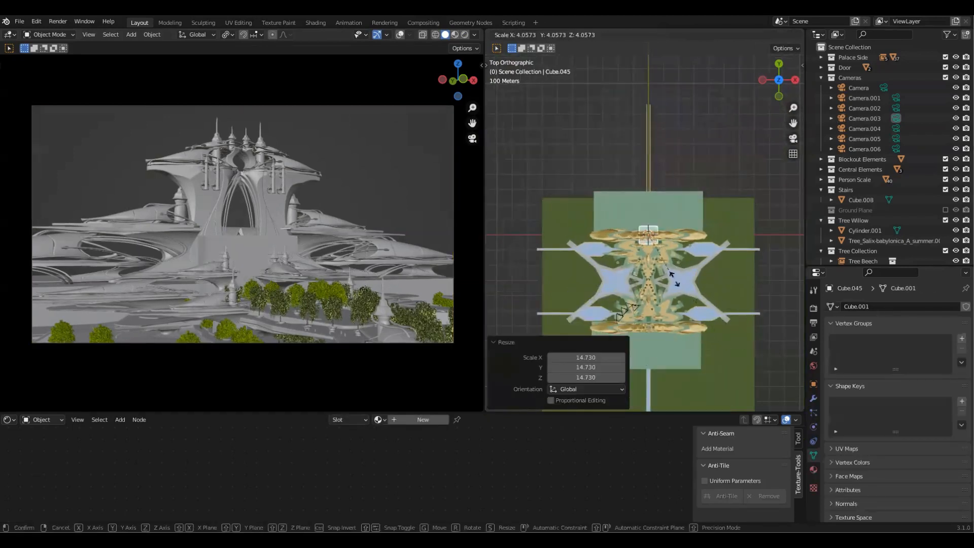
click(718, 319)
scroll(641, 180, down, 3)
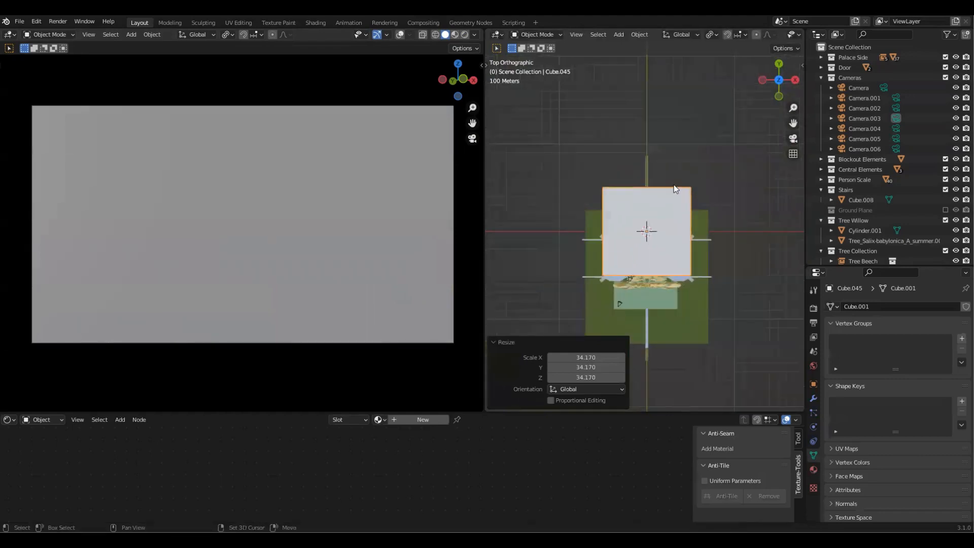
key(s)
click(703, 229)
Step: Move the large cube about -174.46 m along the global Y axis to cover the palace
key(g)
key(y)
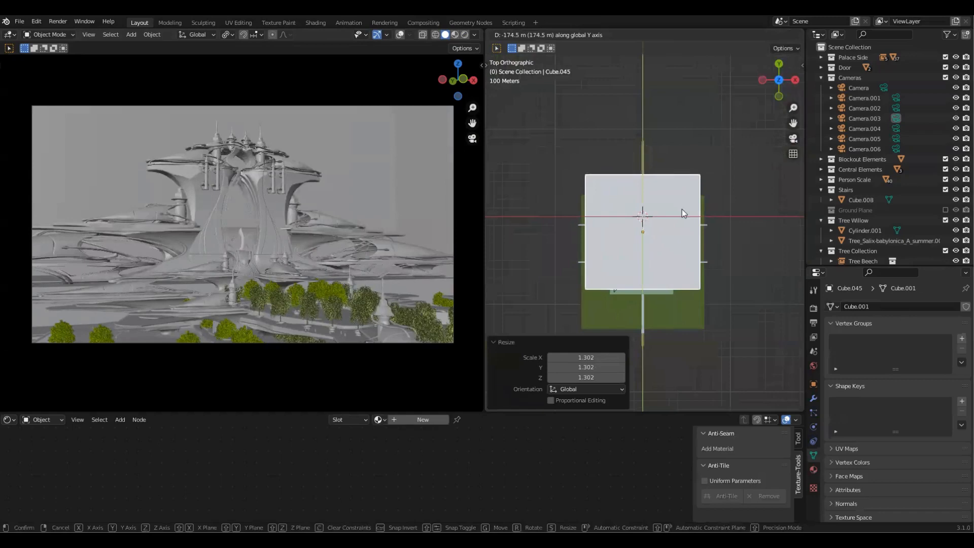
click(682, 209)
Step: Move the cube into a new collection named Mist
middle_drag(621, 252, 694, 134)
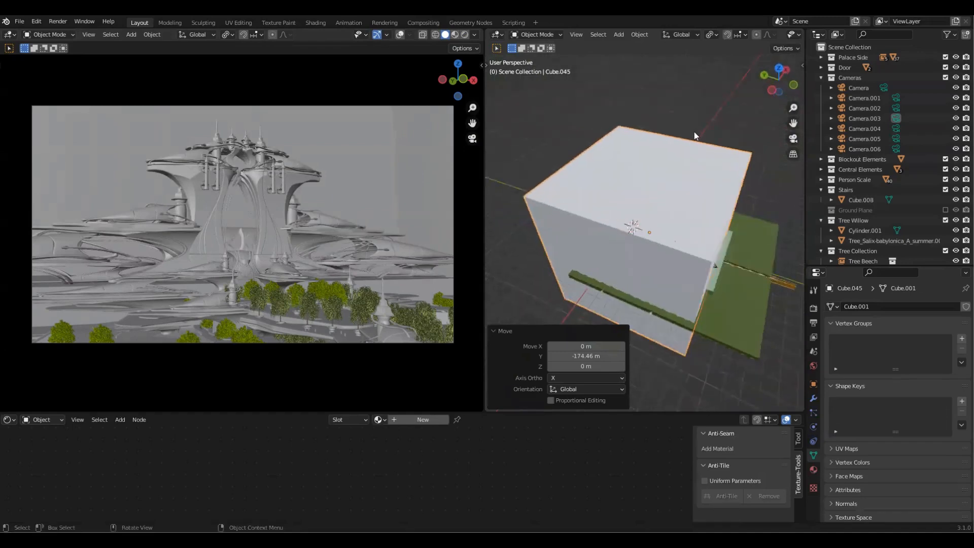
key(m)
click(664, 63)
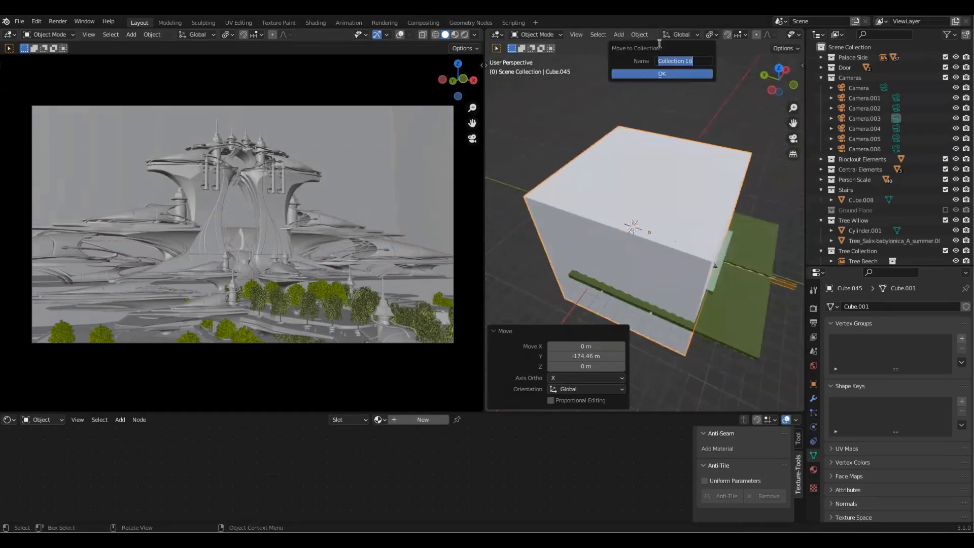
text(Mist)
click(666, 72)
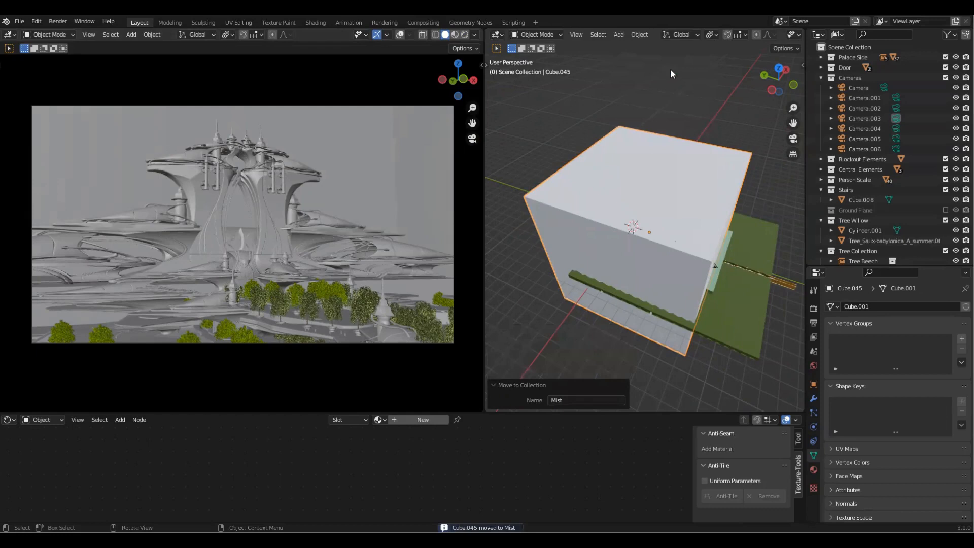
Step: Rename the cube object as Mist in the scene hierarchy and save the file
key(KP_Decimal)
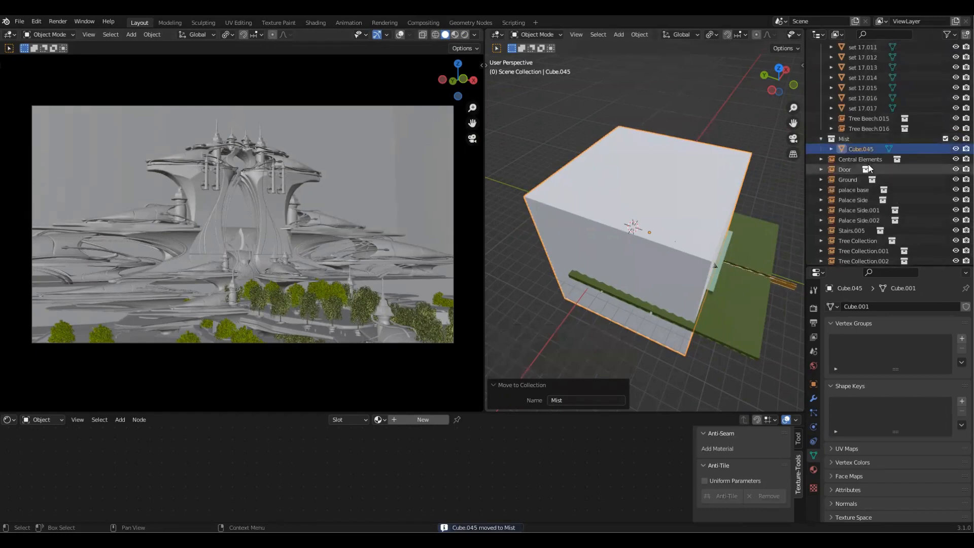
double_click(857, 148)
text(Mist)
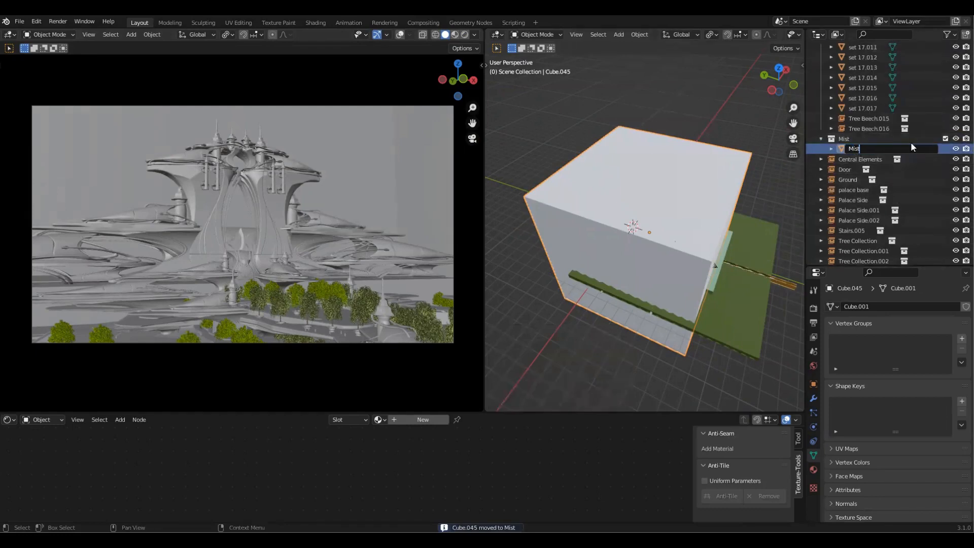
key(Return)
key(ctrl+s)
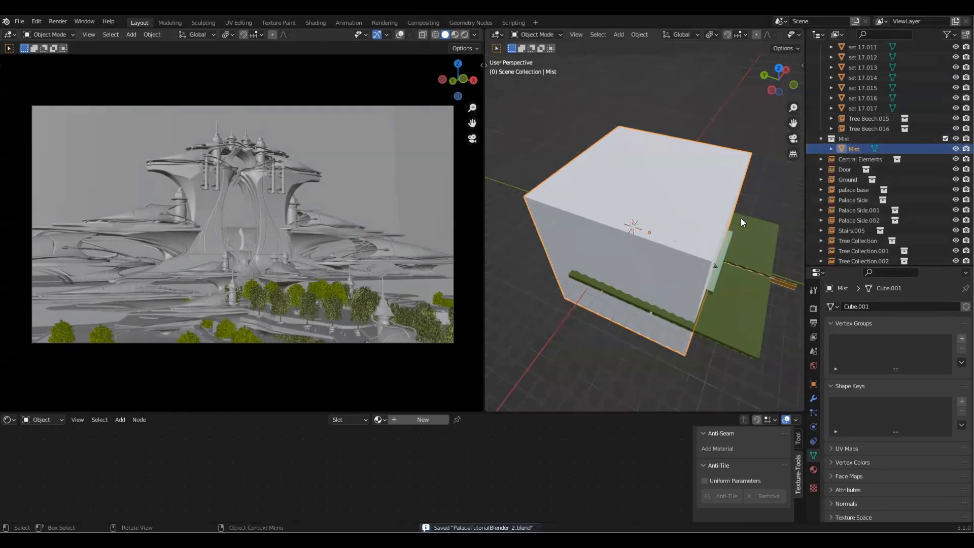
Step: Enlarge the node editor area and give the Mist cube a new material named Mist
middle_drag(728, 175, 707, 195)
drag(650, 411, 660, 276)
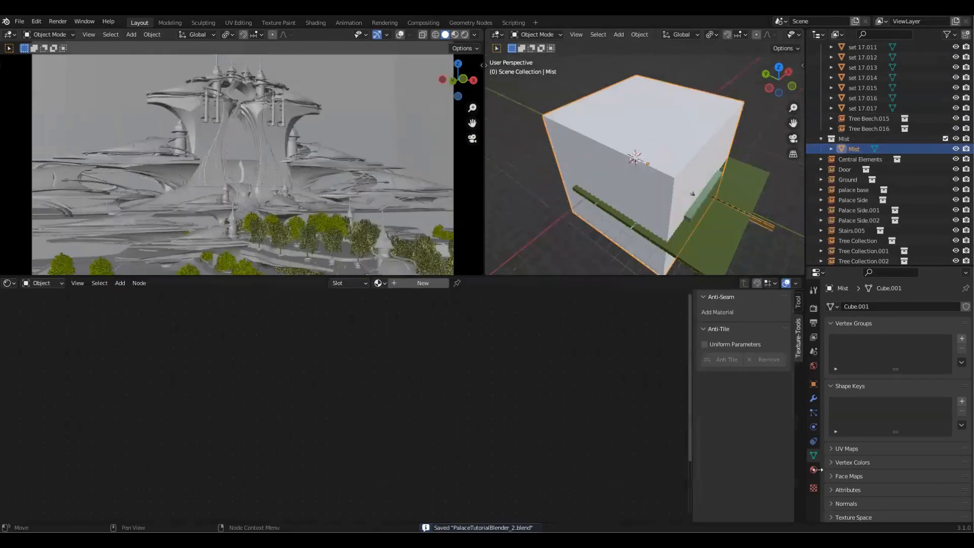
click(813, 470)
click(966, 307)
click(921, 350)
double_click(864, 351)
text(Mist)
key(Return)
Step: Delete the Principled BSDF node from the Mist material
key(Home)
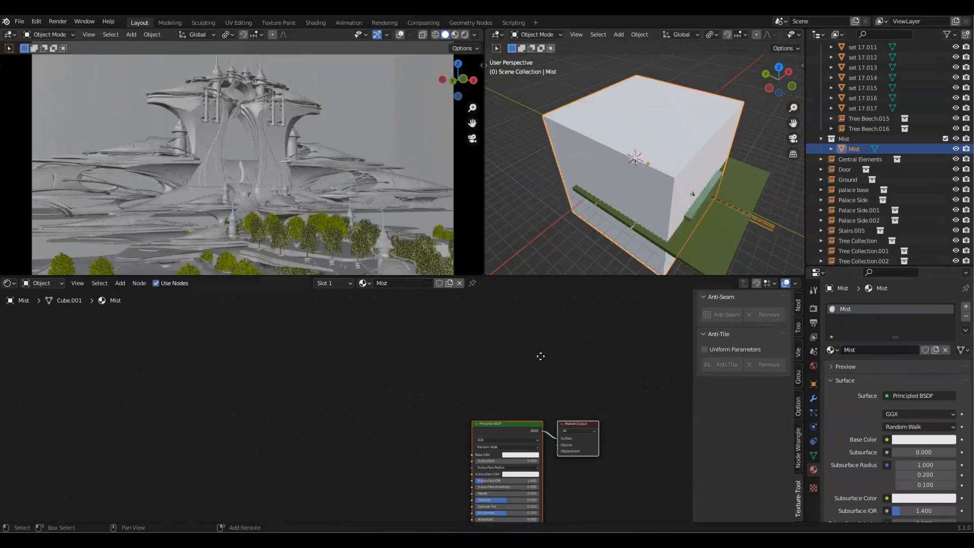
drag(341, 355, 460, 434)
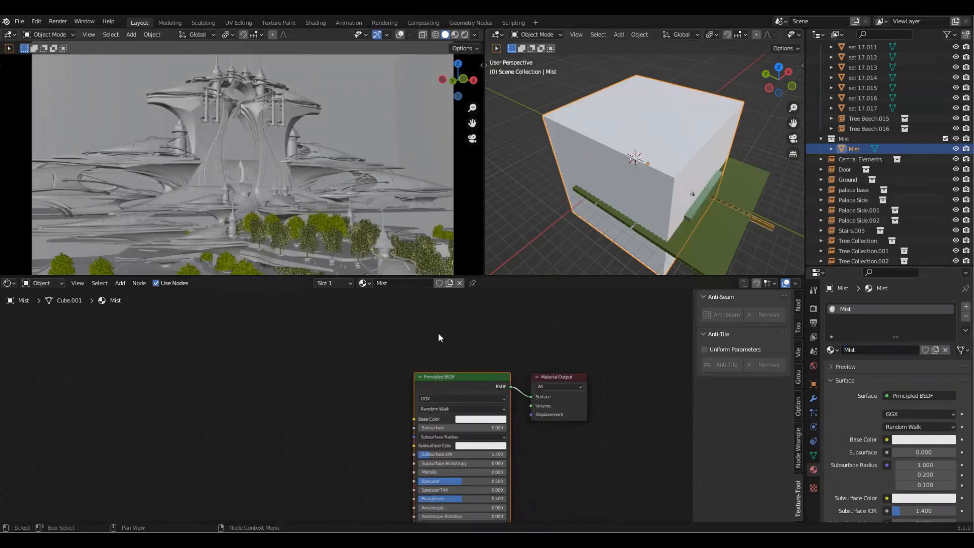
key(x)
Step: Add a Volume Scatter node and connect its Volume output to the Volume input of the Material Output
middle_drag(496, 366, 435, 359)
key(shift+a)
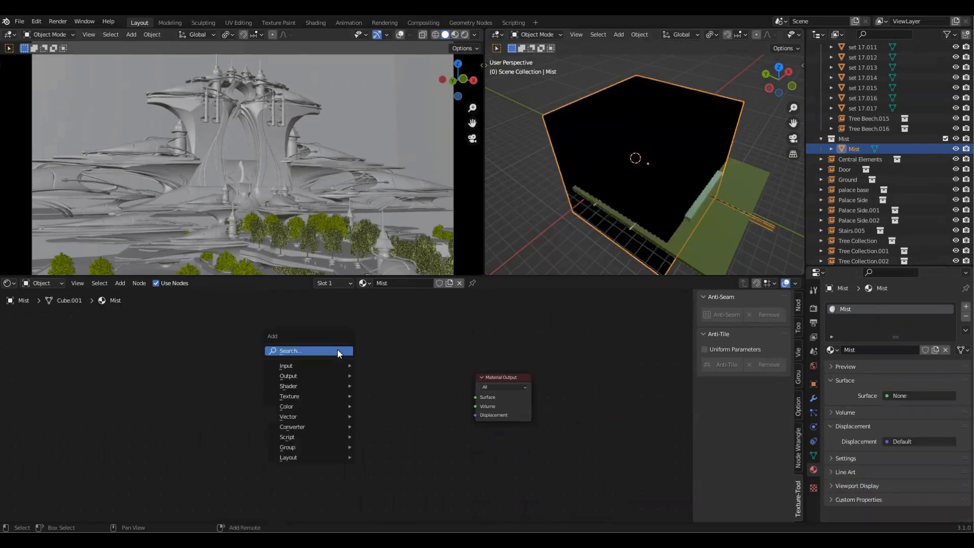
click(339, 351)
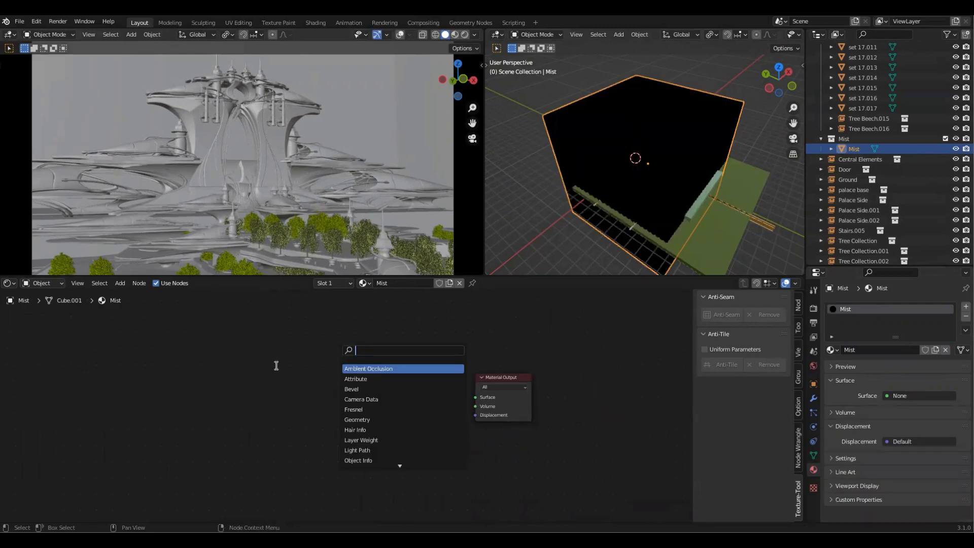
text(volume)
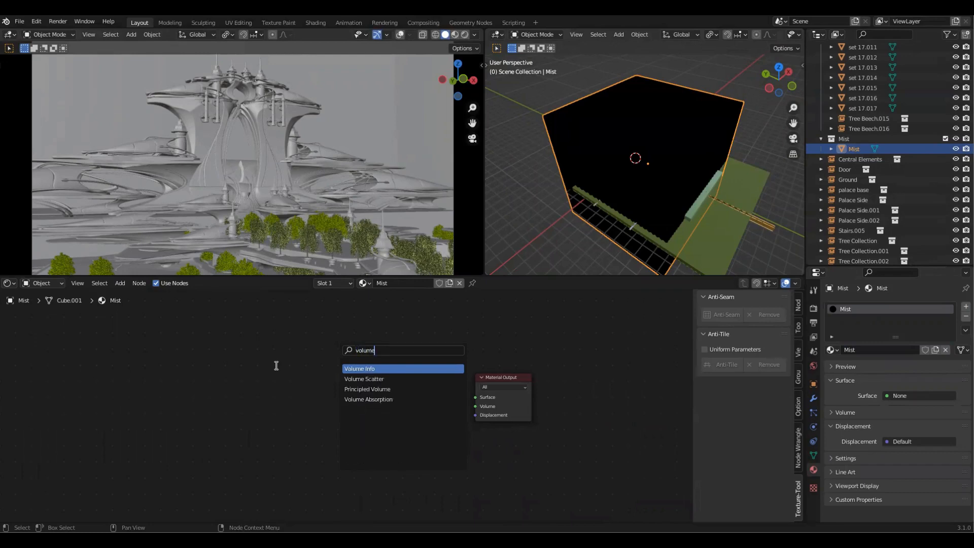
key(Down)
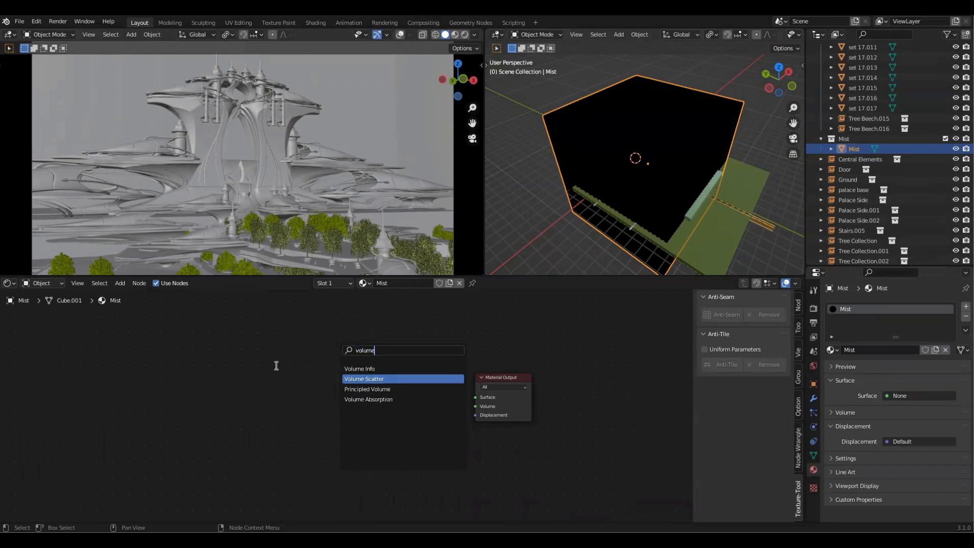
key(Return)
click(286, 364)
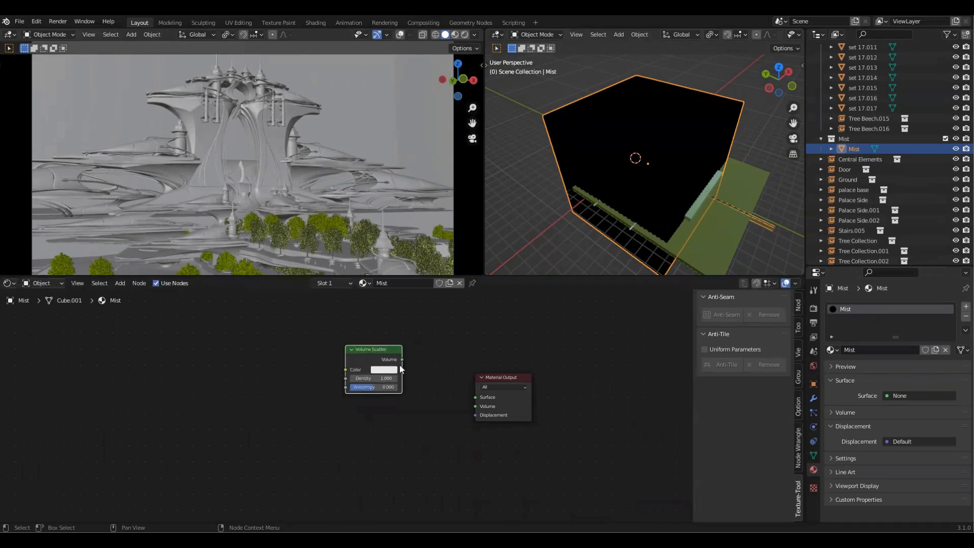
drag(401, 358, 476, 406)
Step: Enlarge the 3D viewports and set the Mist cube's viewport display to Wire
scroll(480, 403, up, 2)
drag(528, 276, 530, 344)
middle_drag(401, 167, 298, 112)
mouse_move(657, 208)
middle_down()
mouse_move(641, 200)
mouse_move(665, 212)
mouse_move(659, 207)
middle_up()
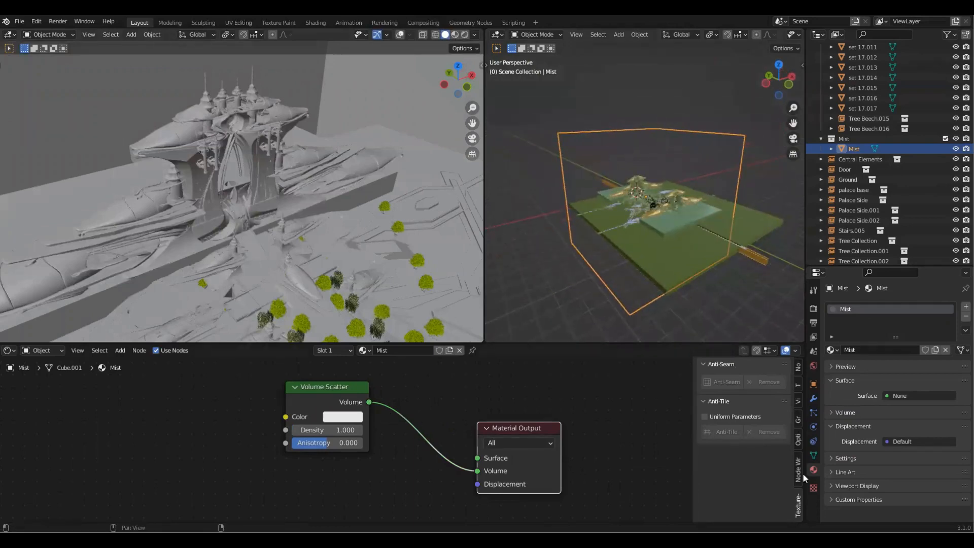
click(815, 385)
scroll(870, 394, down, 4)
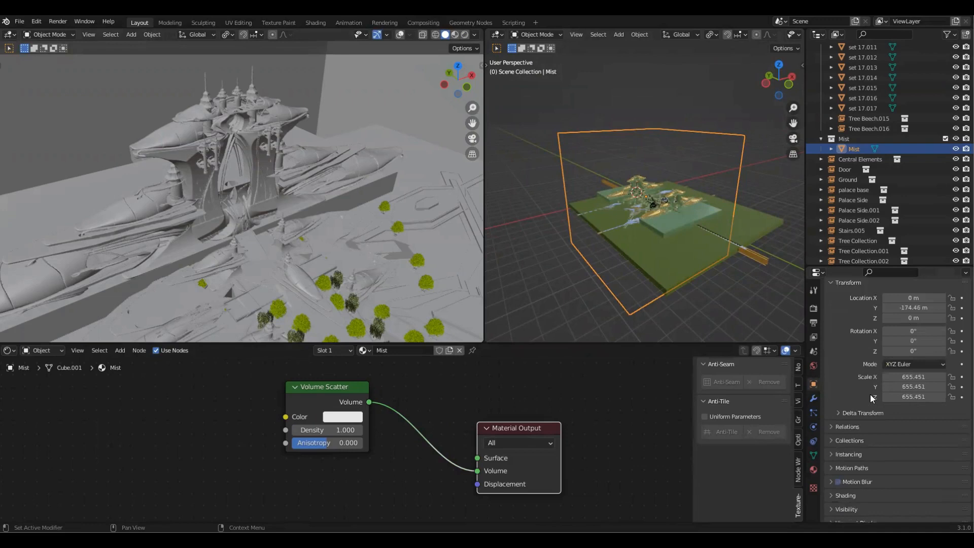
click(813, 455)
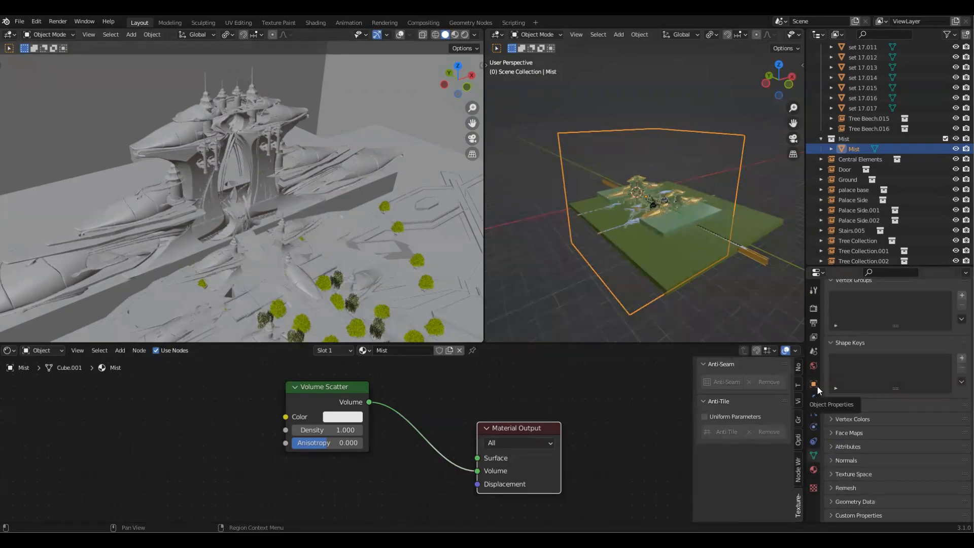
click(817, 385)
scroll(870, 396, down, 2)
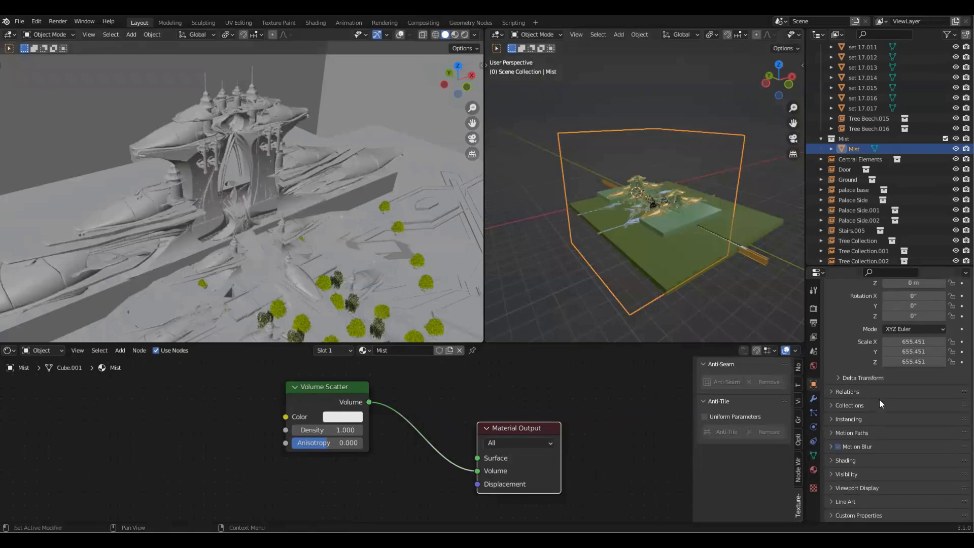
click(832, 488)
scroll(900, 440, down, 6)
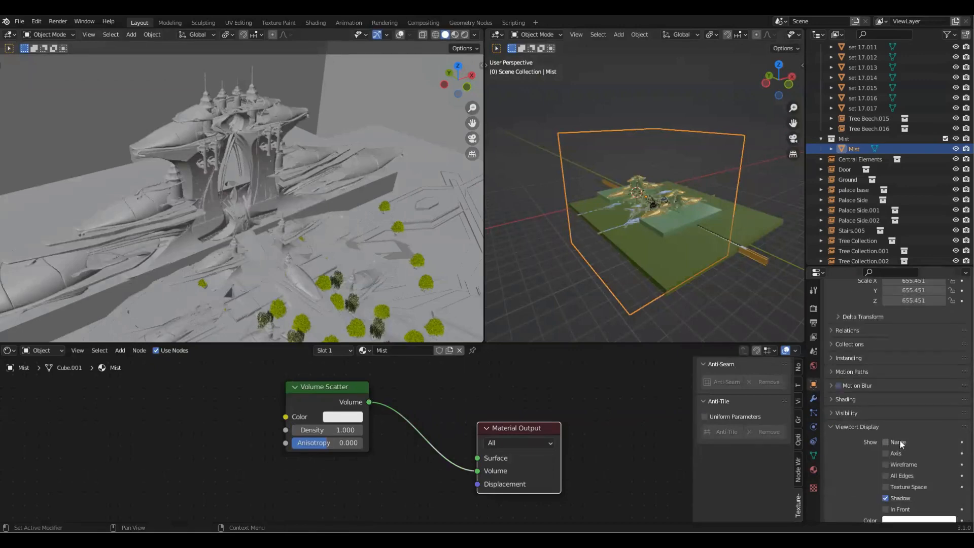
scroll(897, 437, down, 1)
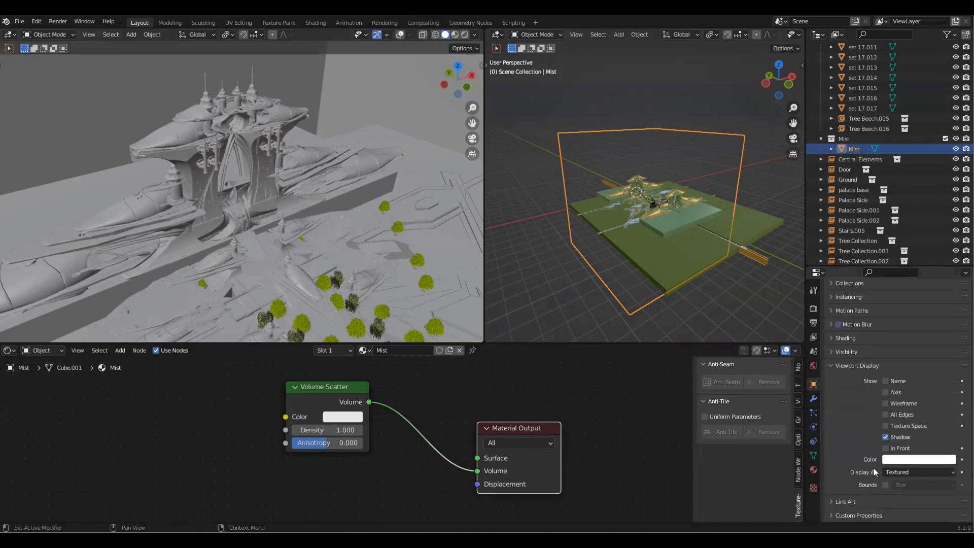
click(902, 471)
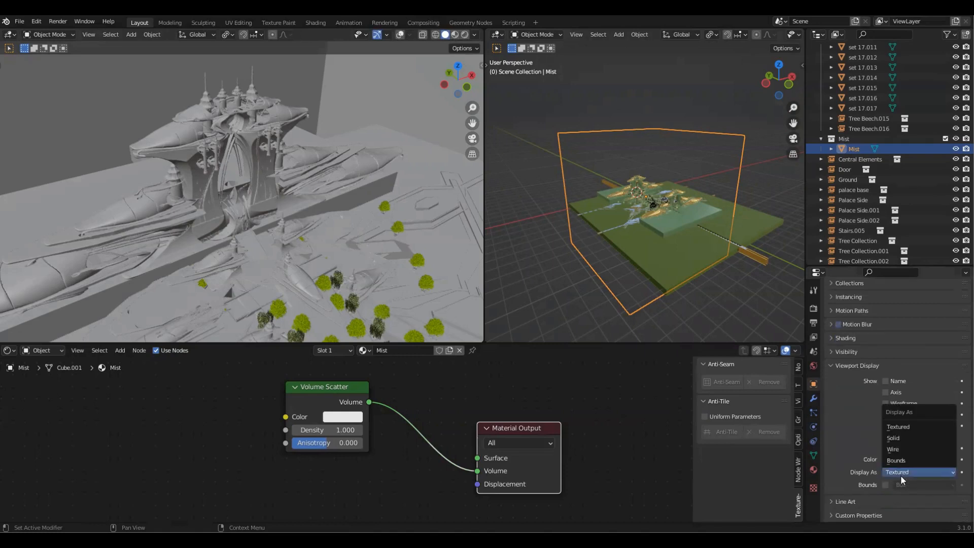
click(905, 447)
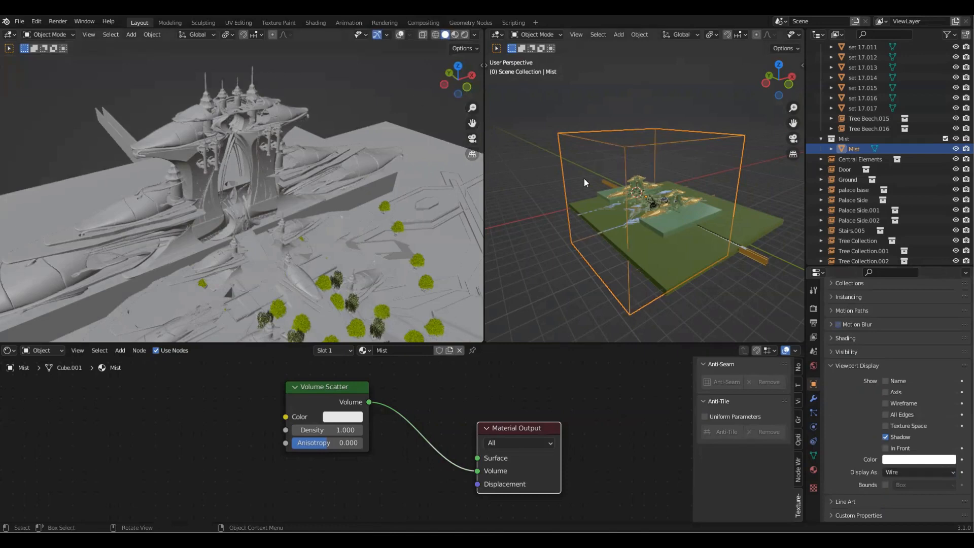
Step: Check the wireframe mist cube around the palace, return the other viewport to the camera view and save the file
middle_drag(584, 179, 640, 221)
middle_drag(703, 169, 651, 114)
middle_drag(754, 232, 706, 234)
scroll(722, 193, up, 1)
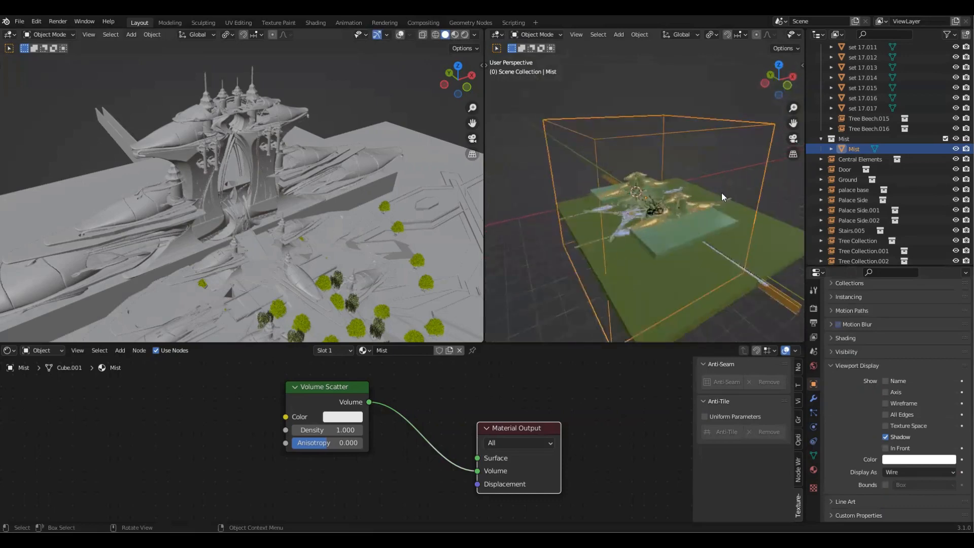
click(703, 68)
drag(710, 91, 724, 132)
click(466, 139)
key(ctrl+s)
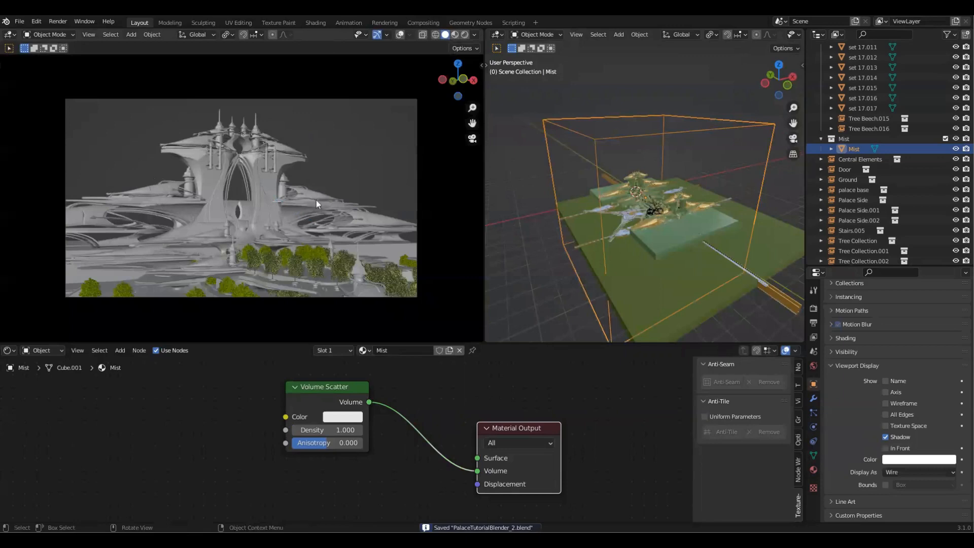
Step: Switch the camera view to rendered shading and set the Volume Scatter density to 0.005
middle_drag(399, 396, 397, 430)
key(z)
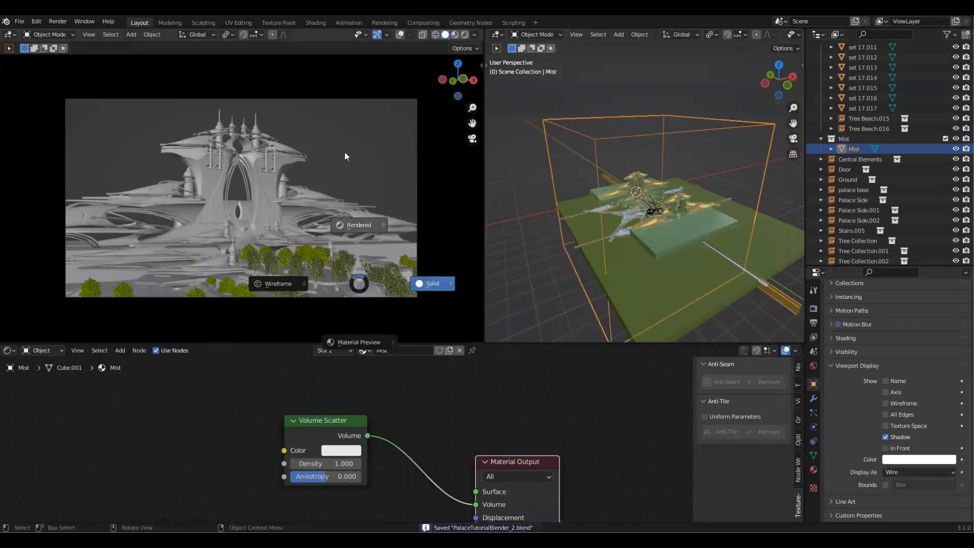
click(346, 153)
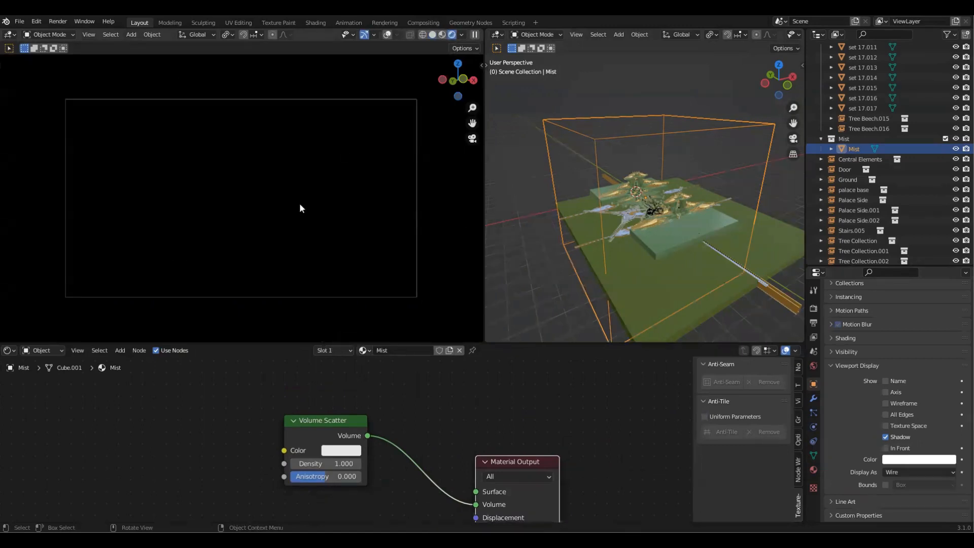
click(318, 463)
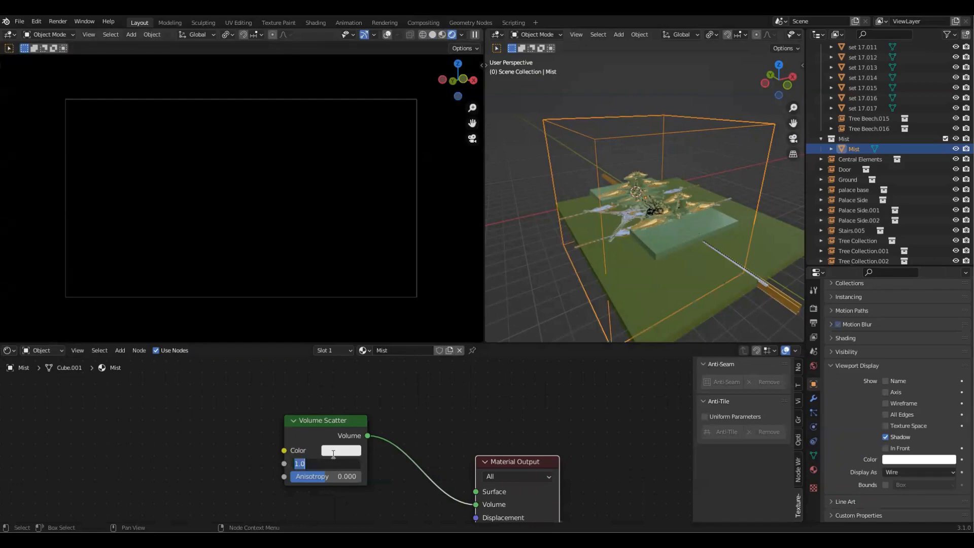
text(.005)
key(Return)
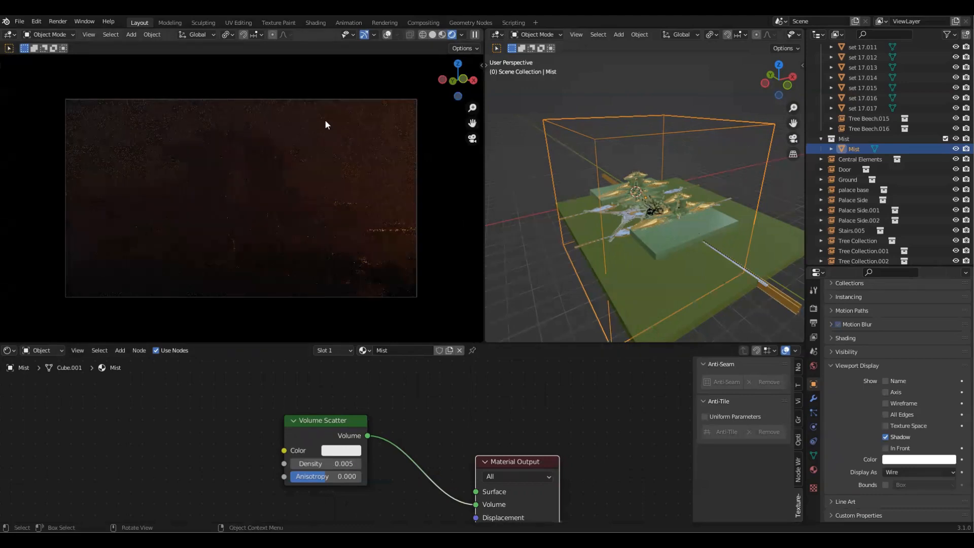
Step: Set the Volume Scatter density to 0.001 and save the file
scroll(391, 138, up, 1)
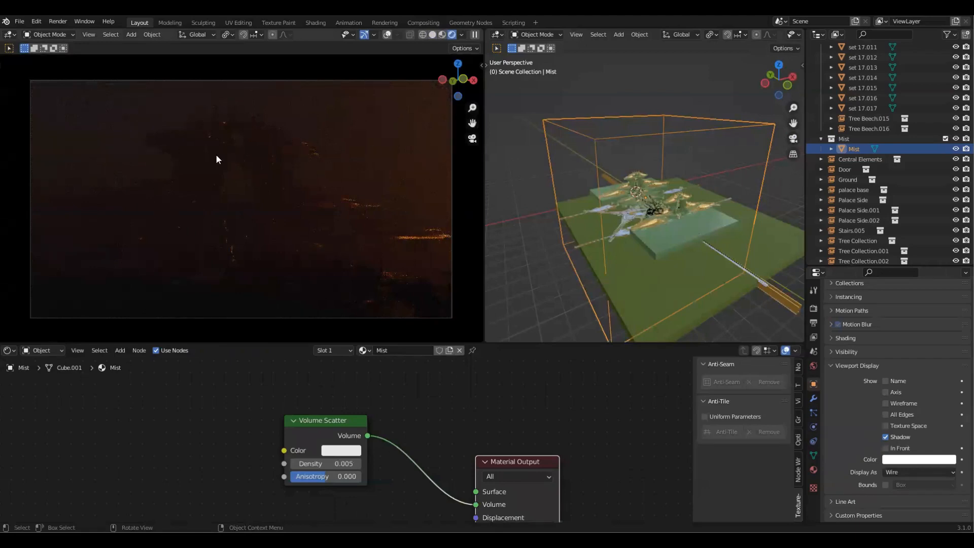
double_click(327, 463)
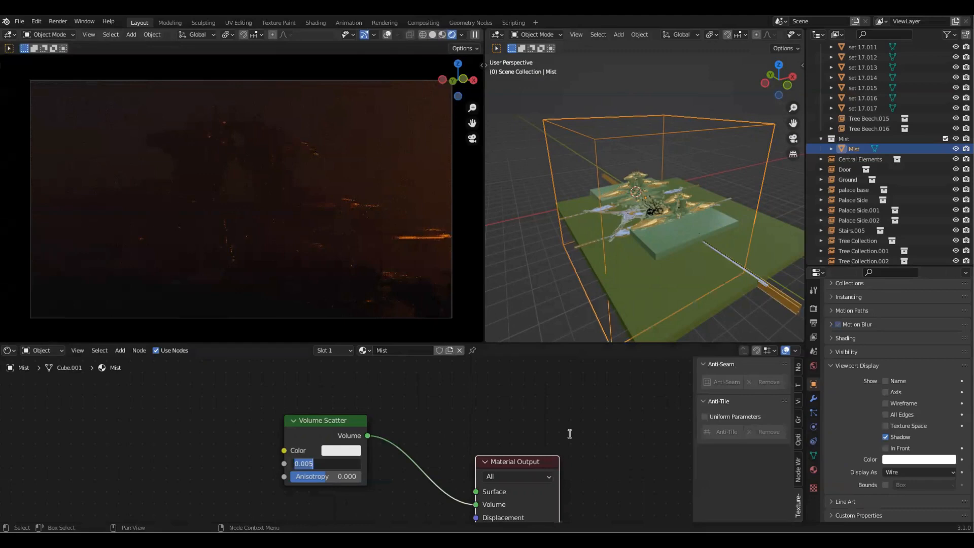
text(.001)
key(Return)
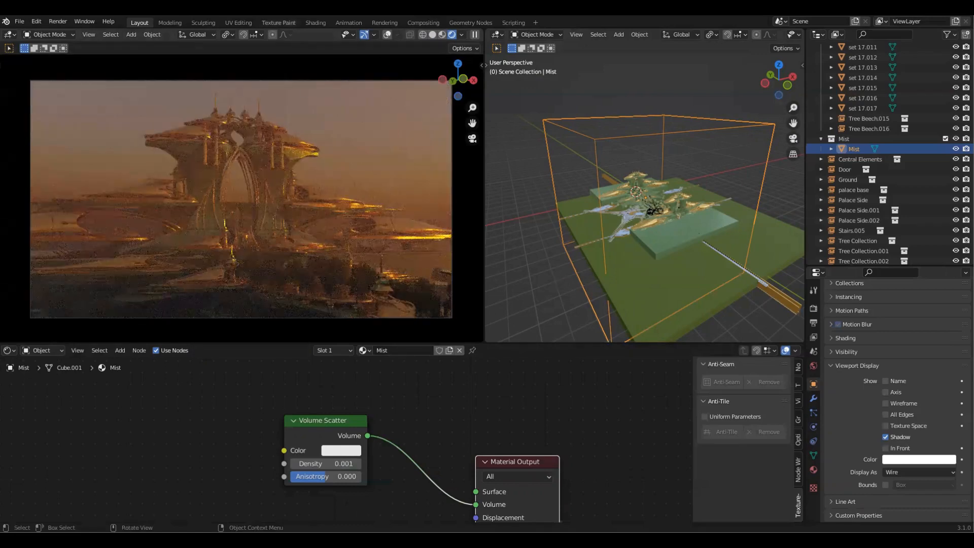
key(ctrl+s)
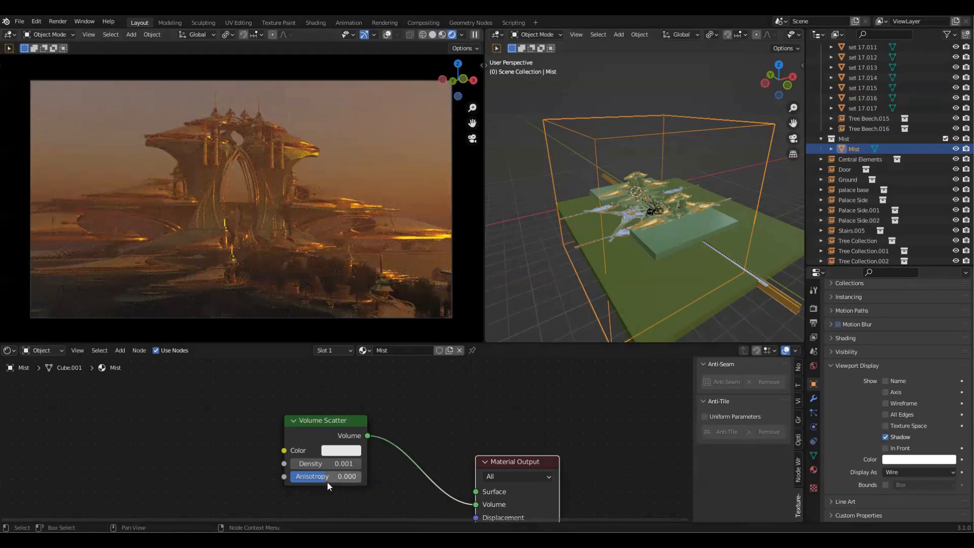
Step: Try a Volume Scatter anisotropy of 0.733, settle on 0.600 and save the file
mouse_move(340, 478)
mouse_down()
mouse_move(315, 478)
mouse_move(350, 476)
mouse_up()
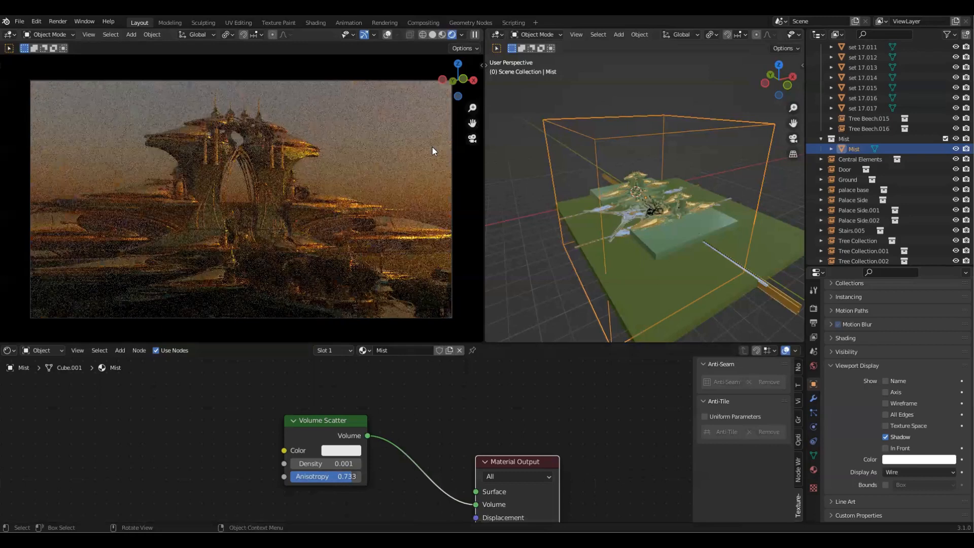
key(ctrl+s)
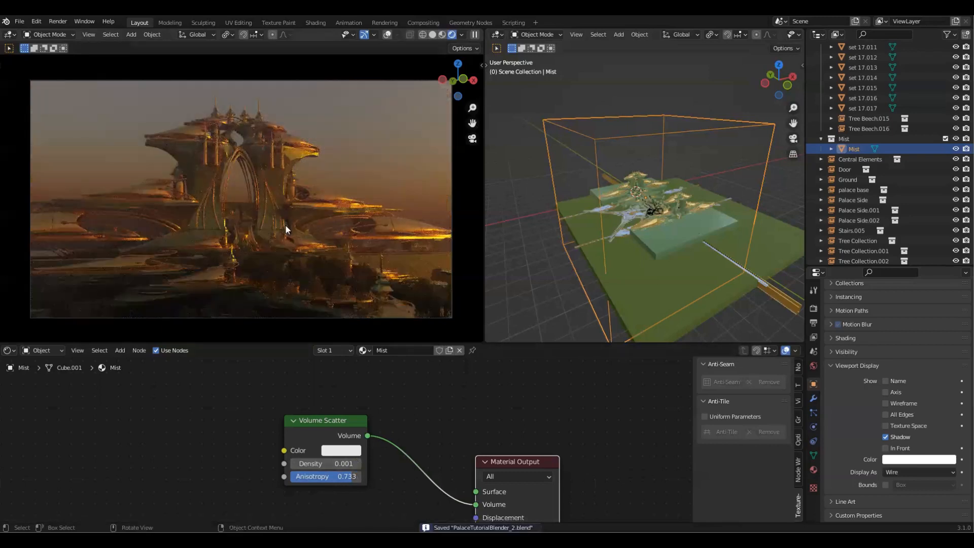
mouse_move(345, 476)
mouse_down()
mouse_move(293, 476)
mouse_move(347, 476)
mouse_up()
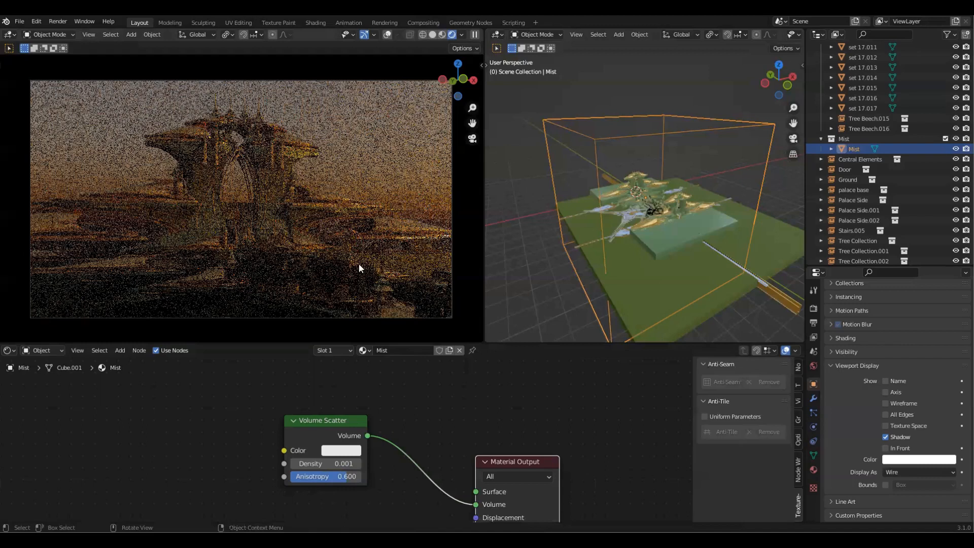
key(ctrl+s)
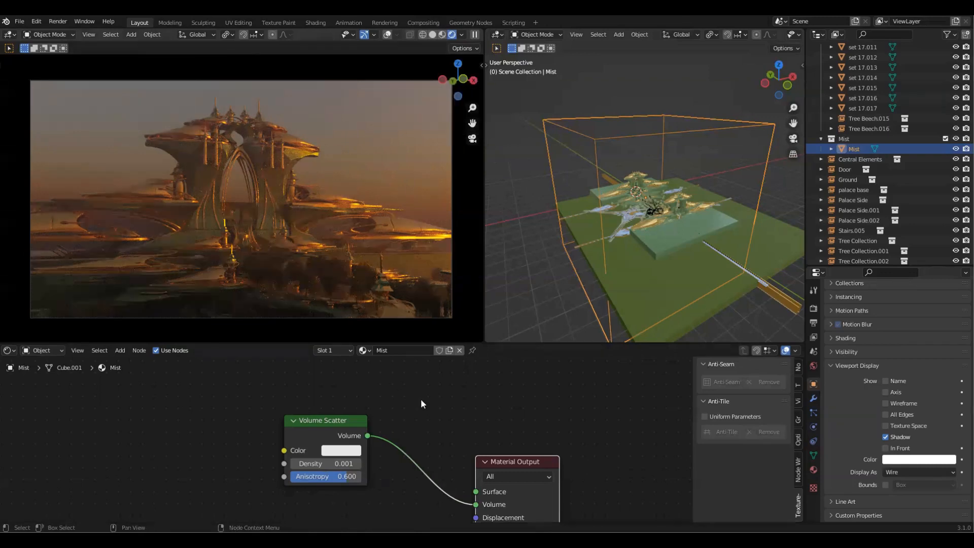
key(ctrl+s)
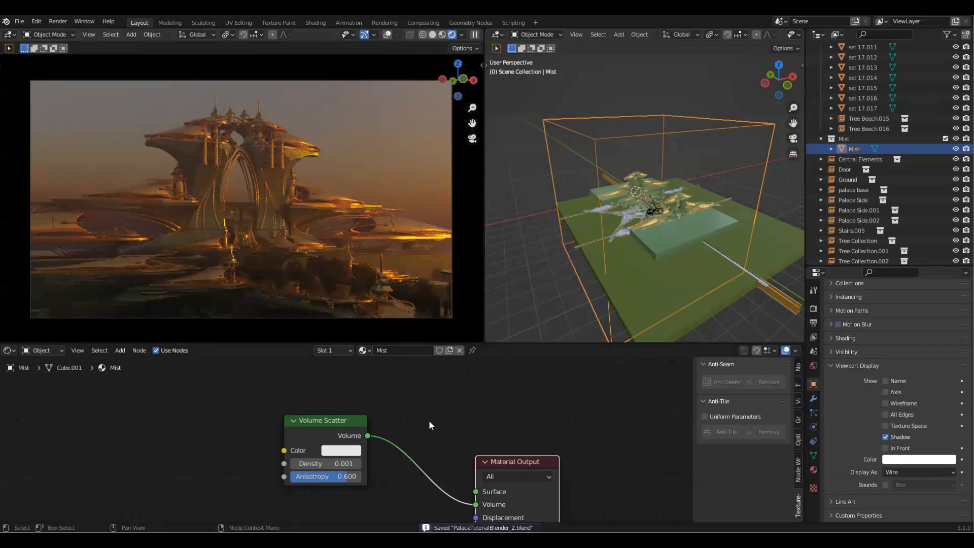
Step: Try a sky-blue and a deeper blue tint for the Volume Scatter color
click(342, 451)
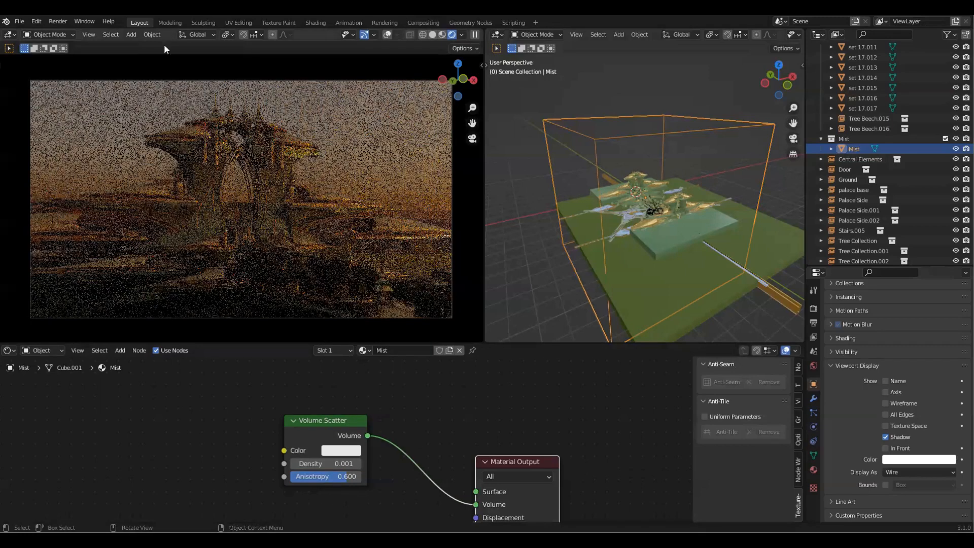
click(337, 451)
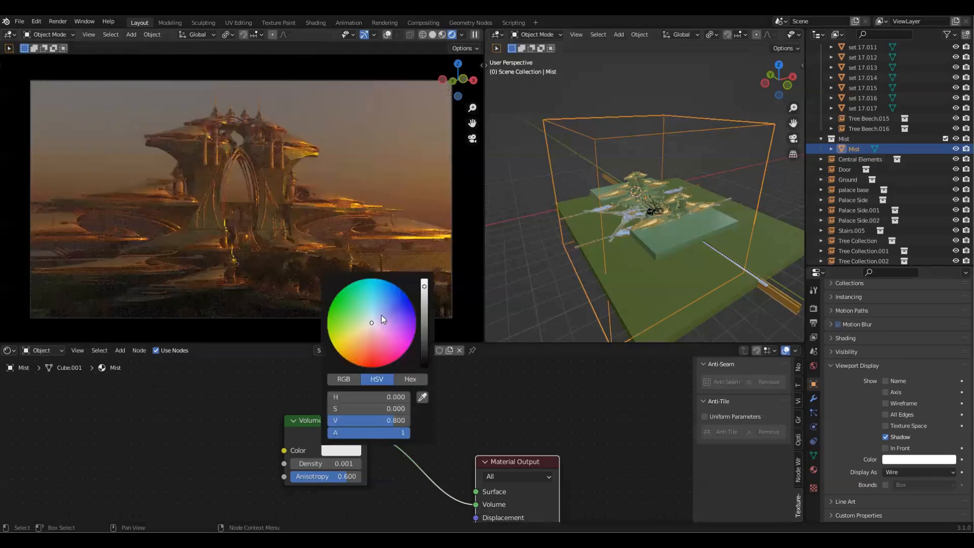
click(381, 303)
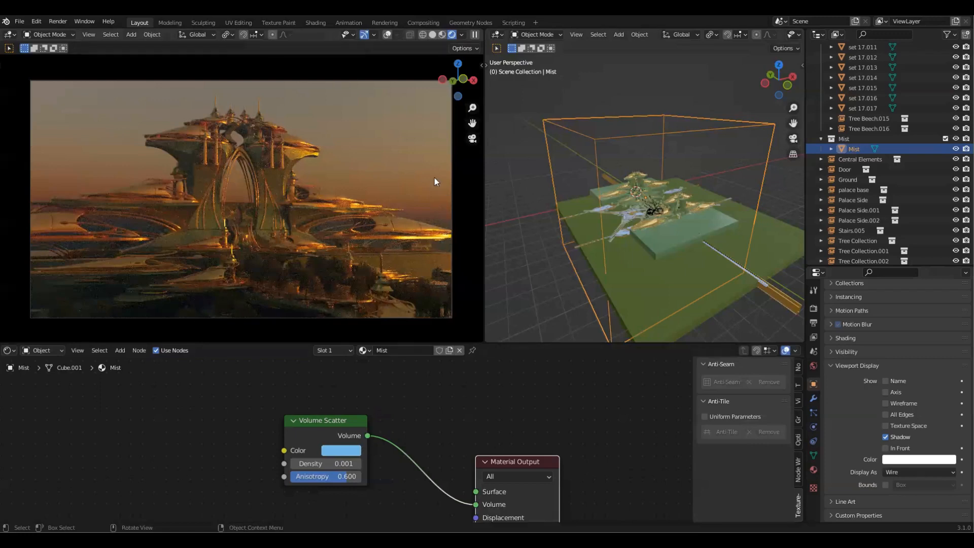
key(ctrl+s)
click(341, 450)
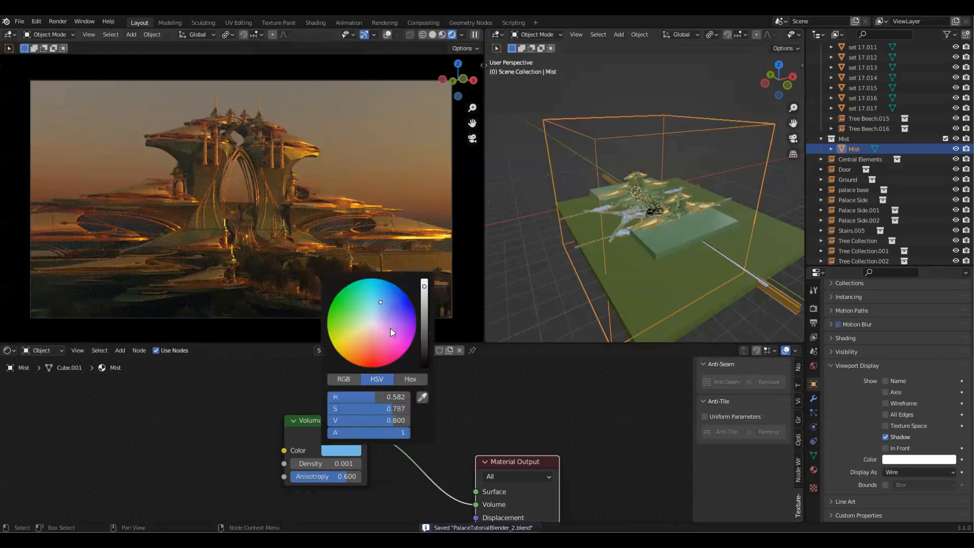
click(391, 303)
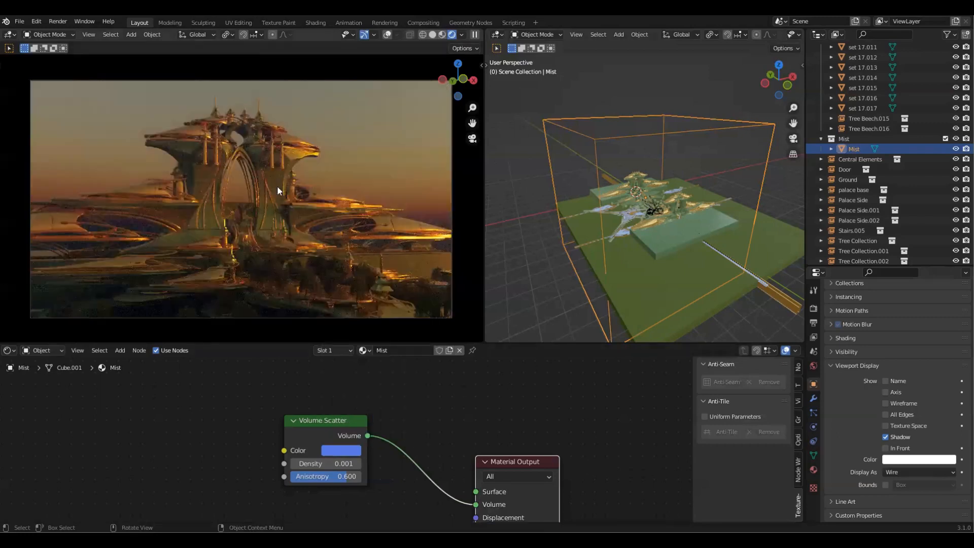
Step: Set the Volume Scatter color to a pale, barely saturated blue and save the file
click(341, 451)
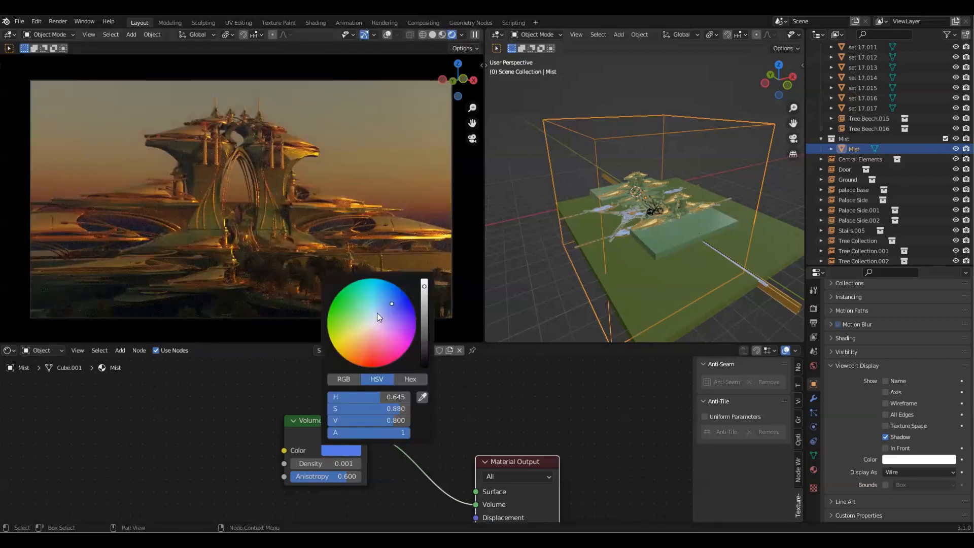
click(376, 314)
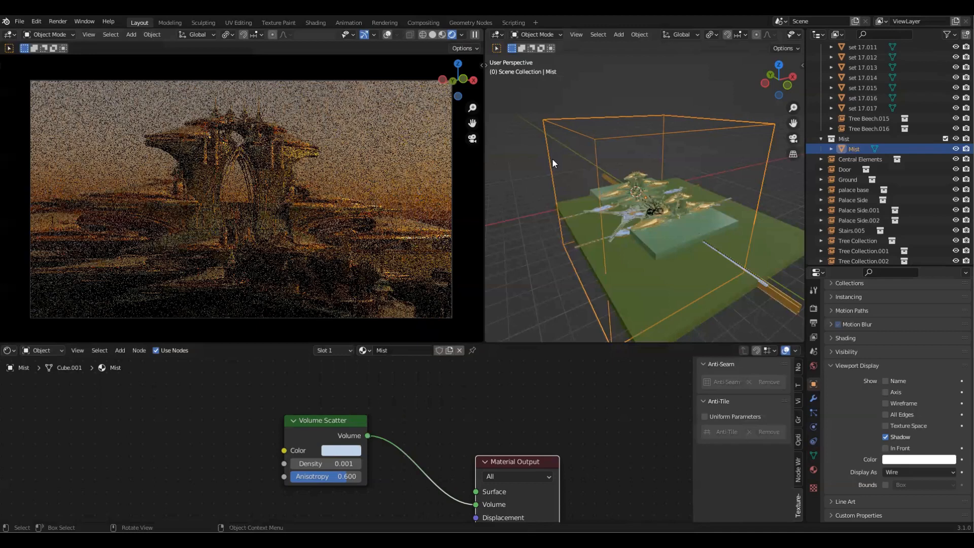
key(ctrl+s)
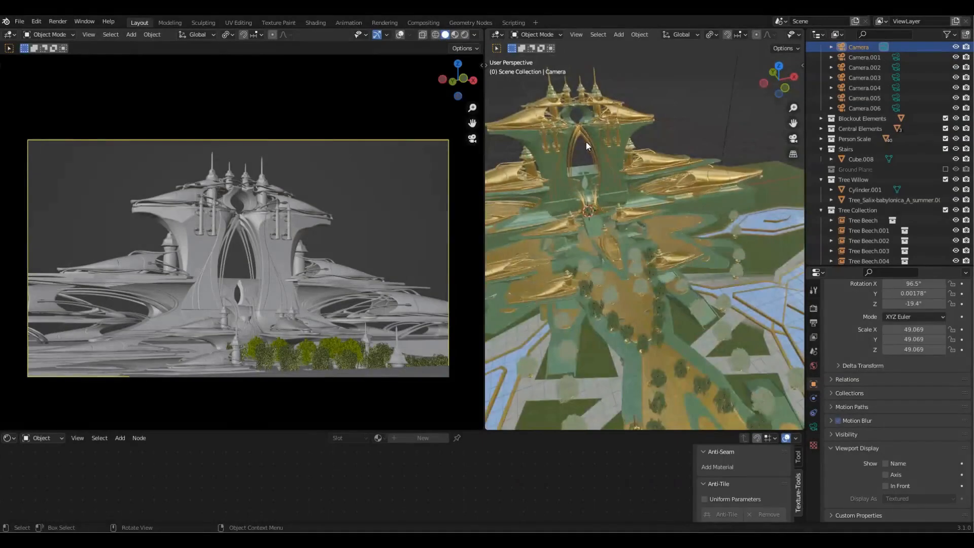
Step: Make a linked duplicate of the potted beech tree, moved about 3.6 m in X and 123 m in Y towards the palace
middle_drag(586, 142, 720, 229)
shift+middle_drag(306, 248, 309, 237)
key(KP_7)
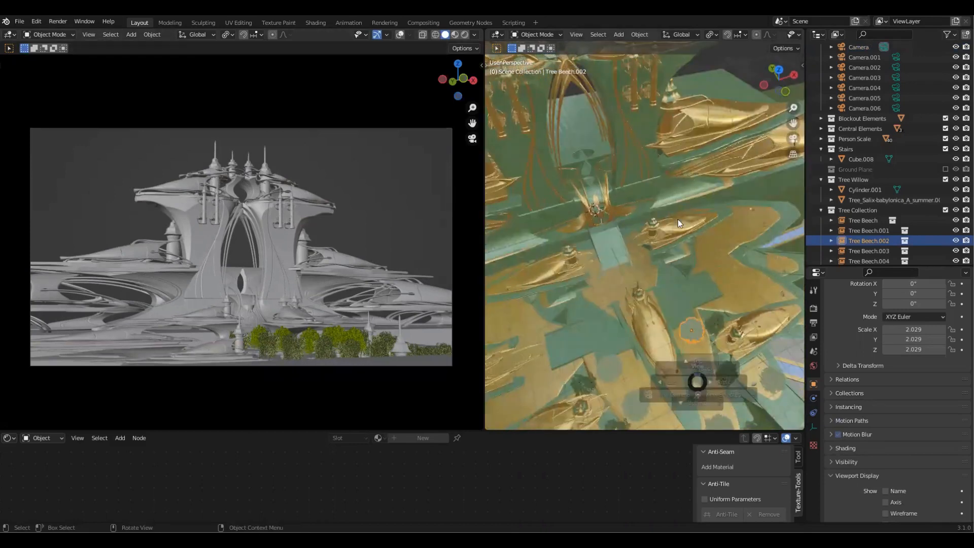
key(shift+d)
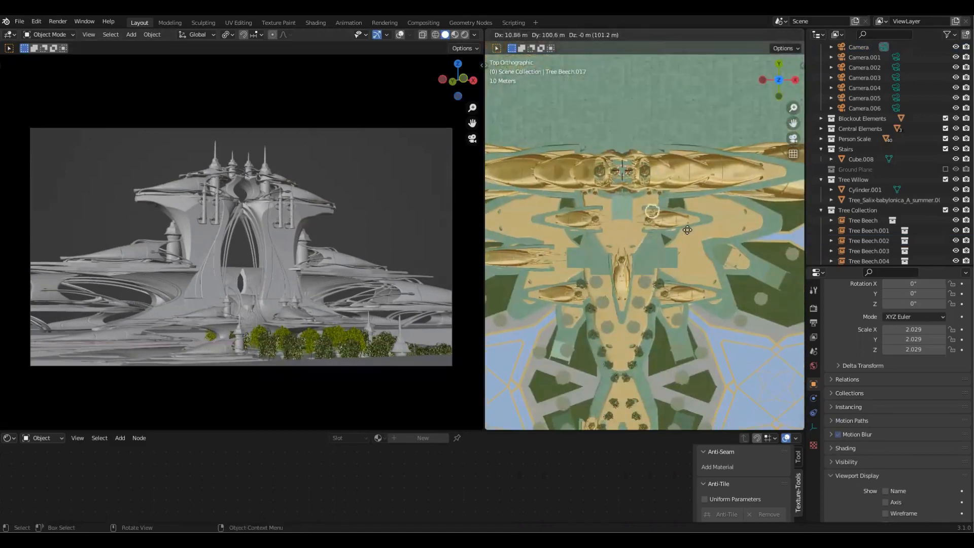
click(675, 193)
key(KP_Decimal)
middle_drag(608, 239, 665, 153)
shift+middle_drag(397, 298, 397, 286)
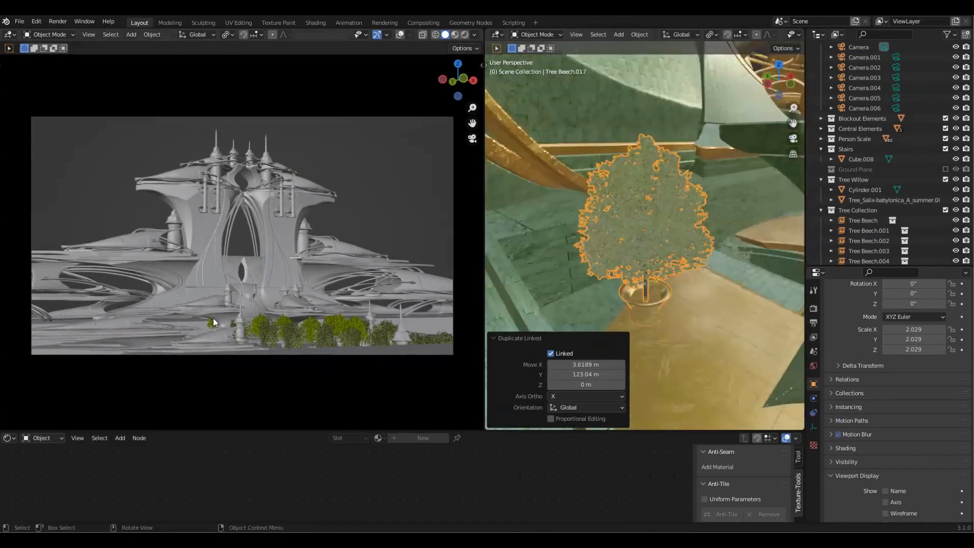
Step: Raise the duplicated beech tree about 28 m, shift it about 4.3 m in X and -19 m in Y, and save the file
shift+middle_drag(248, 320, 204, 330)
scroll(204, 330, up, 1)
scroll(204, 330, down, 1)
scroll(676, 294, down, 3)
key(g)
key(z)
click(676, 188)
key(KP_7)
key(g)
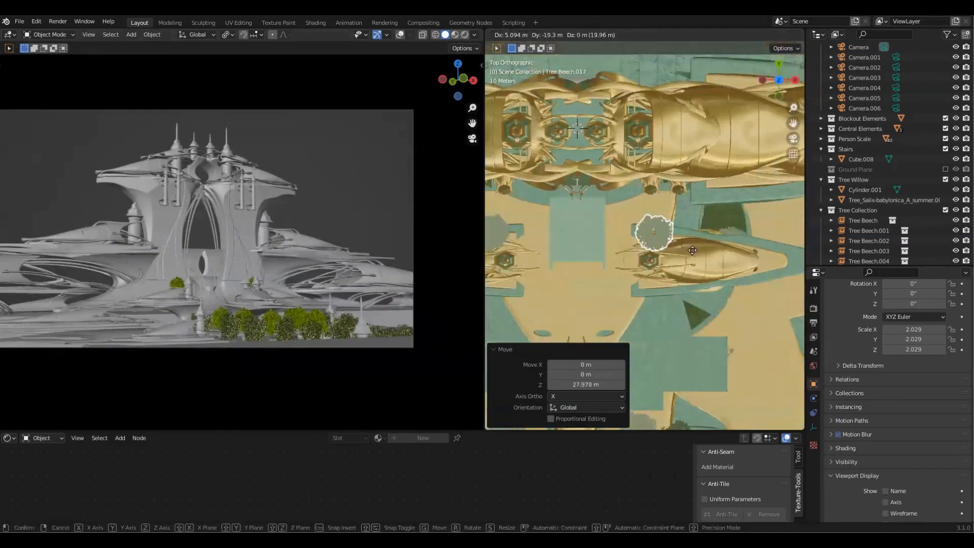
click(664, 231)
key(ctrl+s)
Step: Fine-tune the beech tree's position beside the turret of the golden pod on the palace terrace
shift+middle_drag(213, 287, 248, 269)
middle_drag(649, 239, 624, 289)
scroll(199, 276, up, 8)
shift+middle_drag(625, 213, 652, 203)
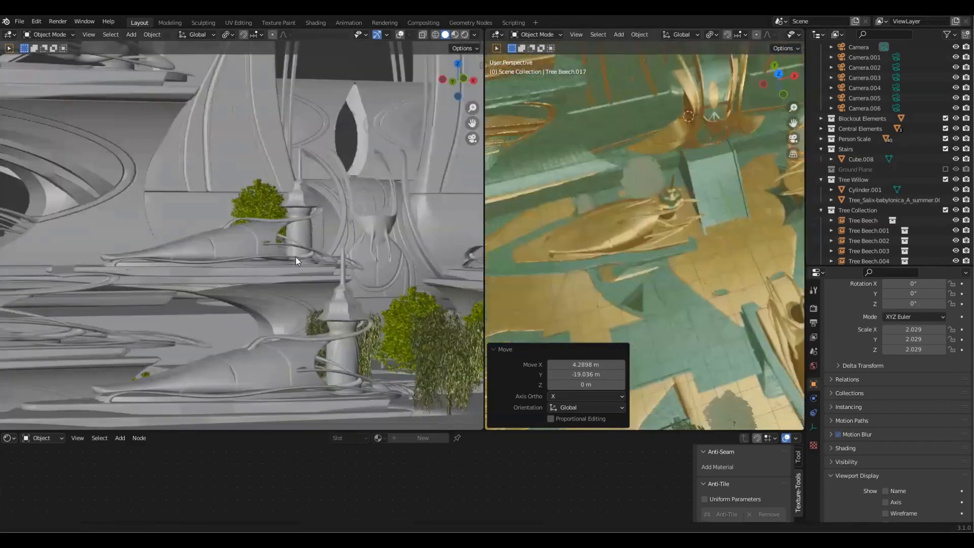
key(z)
scroll(297, 201, up, 4)
key(KP_7)
key(g)
click(651, 256)
Step: Make a linked duplicate of the beech tree along the golden pod and adjust its position and height
key(alt+d)
click(626, 232)
scroll(304, 213, down, 2)
key(g)
click(659, 237)
key(g)
key(z)
click(199, 198)
Step: Scale the middle beech tree of the terrace row by about 0.897 and save the file
scroll(645, 226, down, 3)
click(645, 225)
key(s)
click(639, 238)
key(ctrl+s)
key(z)
scroll(169, 278, down, 3)
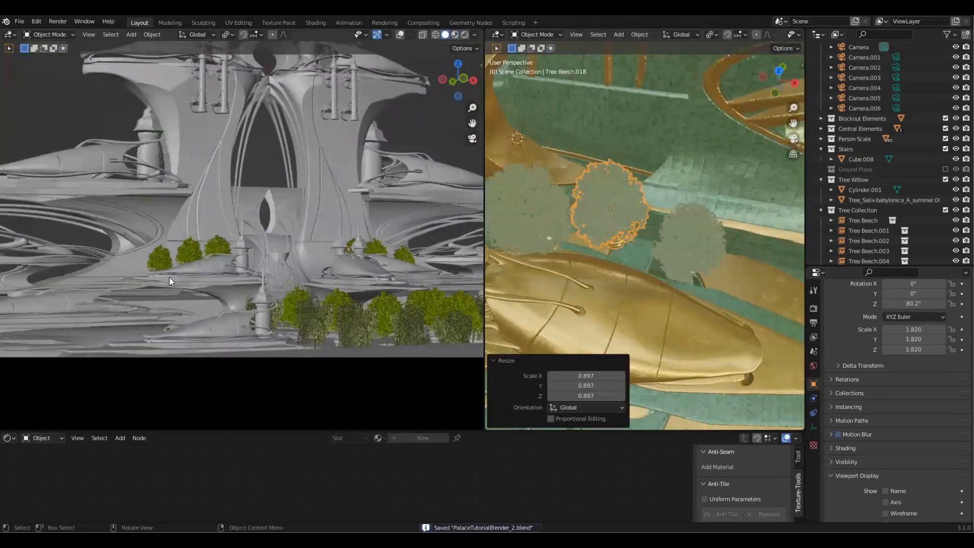
Step: Reduce the beech tree's scale to 1.710 and shift it about 1.3 m in X and -1.1 m in Y
key(s)
click(758, 193)
key(KP_7)
key(g)
click(710, 223)
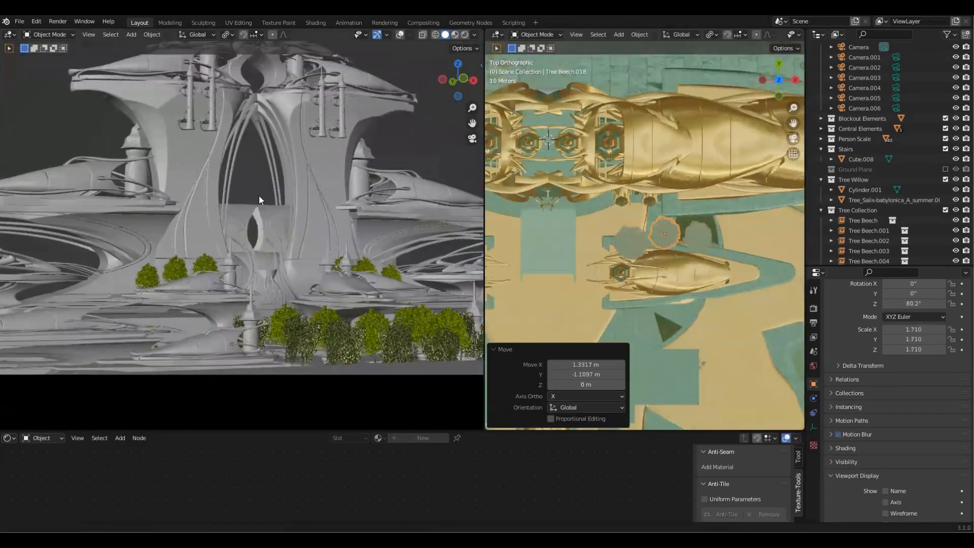
Step: Try repositioning a beech tree on the upper terrace inside the palace's central arch
scroll(261, 202, up, 4)
middle_drag(725, 233, 616, 212)
key(ctrl+z)
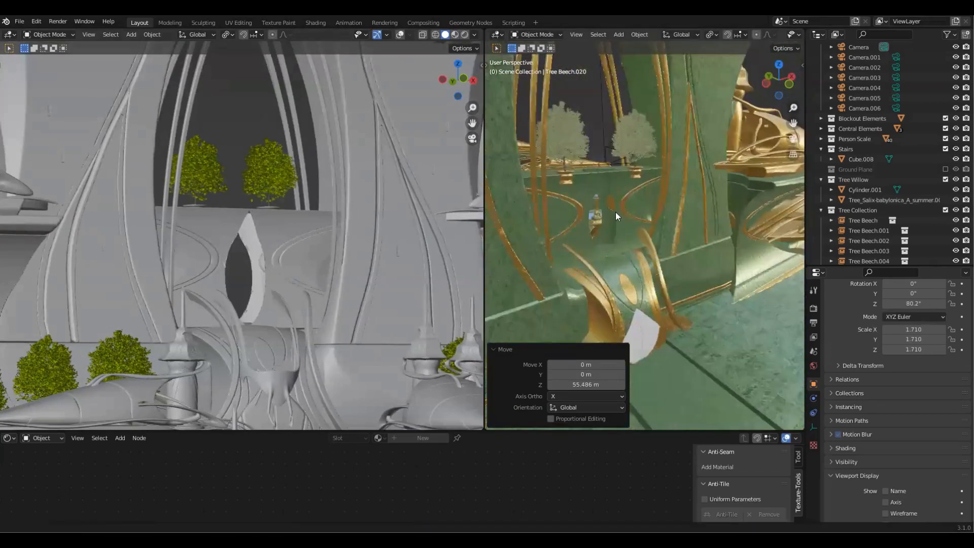
key(grave)
click(680, 335)
key(g)
click(660, 304)
middle_drag(660, 305, 699, 147)
key(ctrl+z)
key(ctrl+z)
key(ctrl+z)
Step: Make a linked duplicate of a beech tree along Y on the upper terrace inside the central arch
key(KP_7)
middle_drag(640, 245, 660, 238)
key(ctrl+s)
key(ctrl+z)
key(alt+d)
key(y)
click(691, 223)
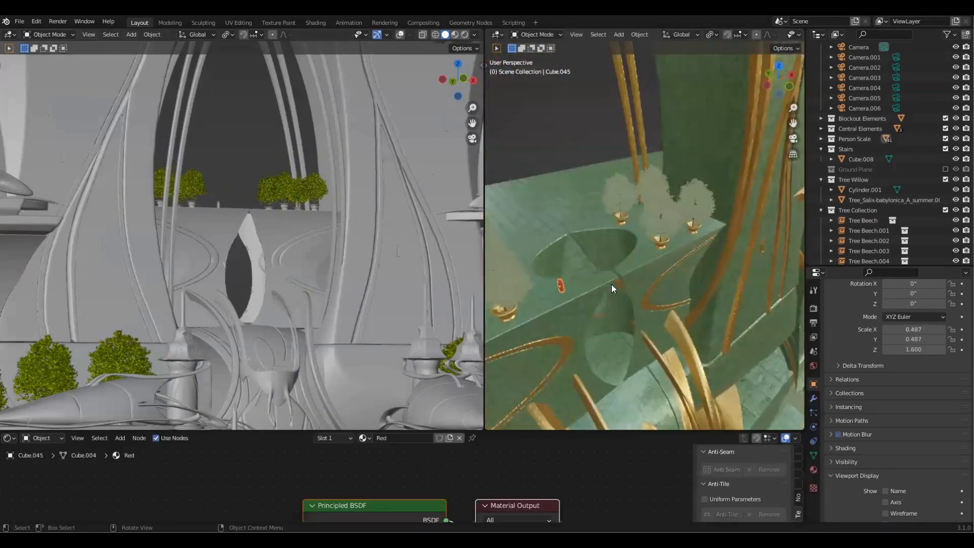
Step: Reposition the red person-scale figure from above on the upper terrace near the circular recess
key(KP_7)
key(g)
click(664, 245)
middle_drag(664, 245, 628, 209)
Step: Make a linked duplicate of the red figure along Y, adjust its height on the upper terrace and save the file
key(alt+d)
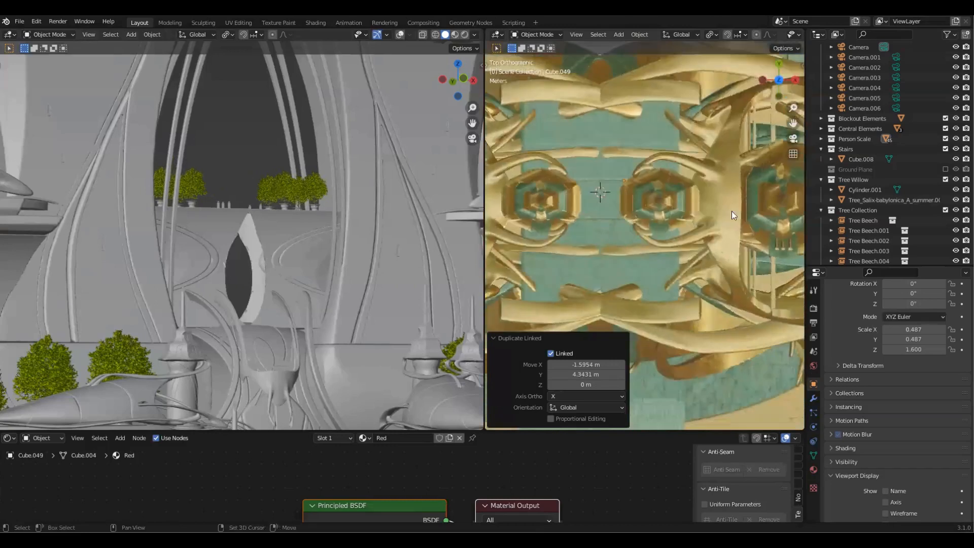
key(y)
click(731, 322)
middle_drag(738, 288, 675, 305)
key(g)
key(z)
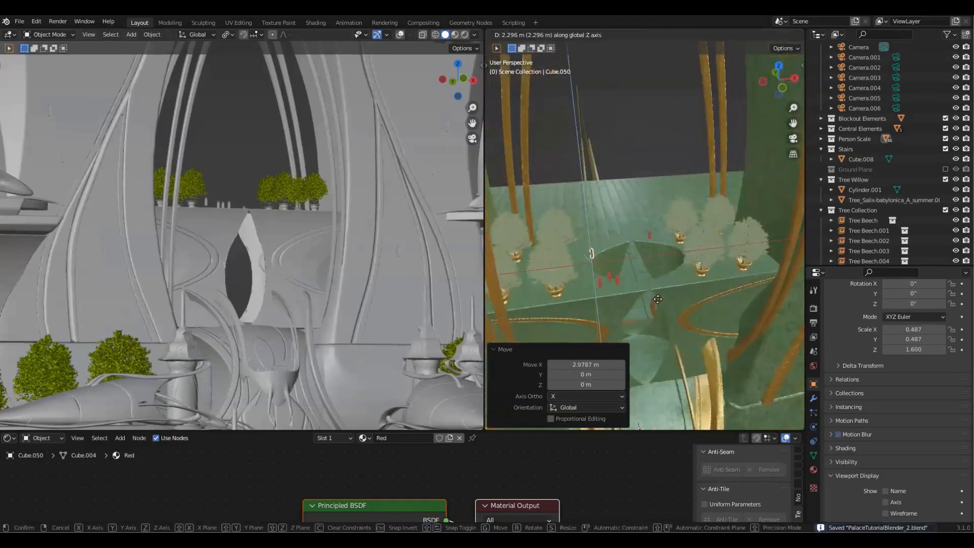
click(674, 305)
key(ctrl+s)
Step: Check the palace with its added trees and figures through the camera in rendered shading
key(z)
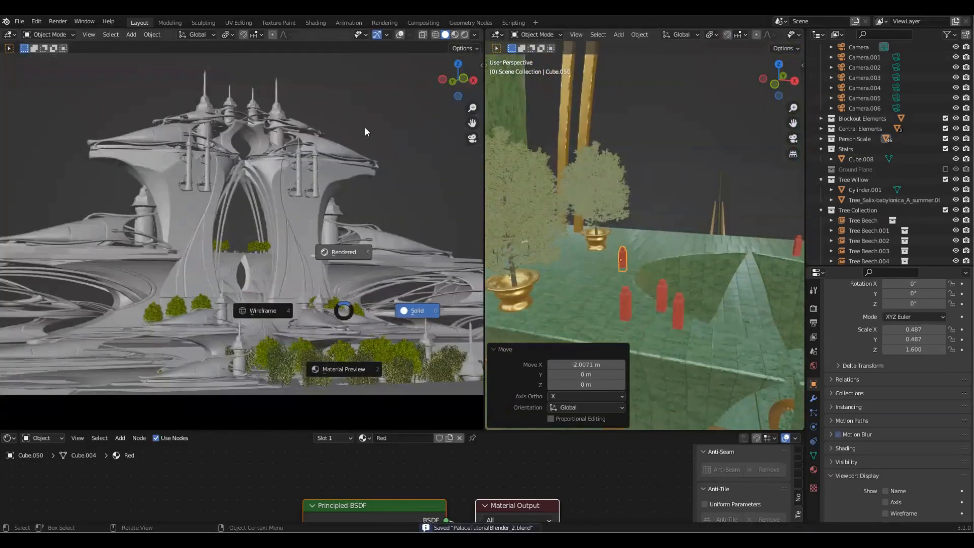
click(364, 127)
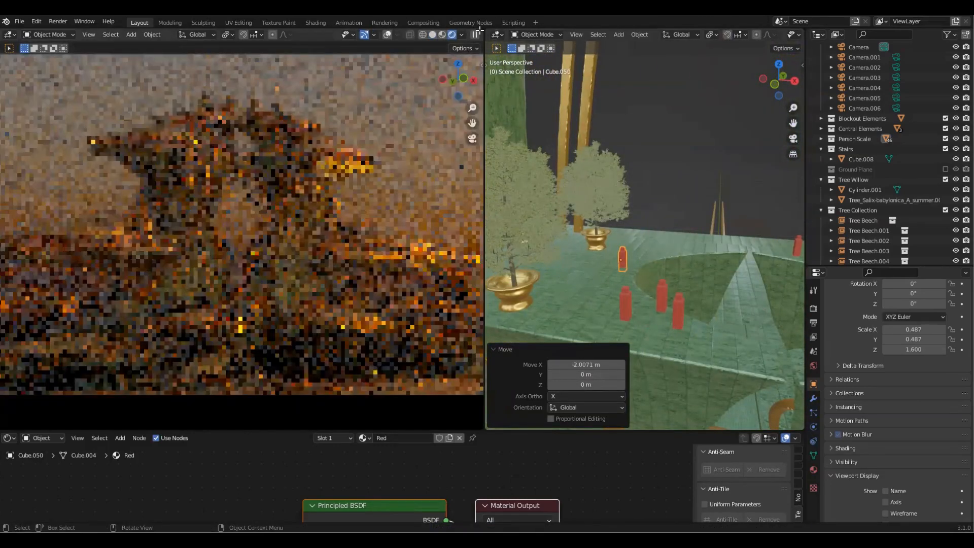
key(KP_0)
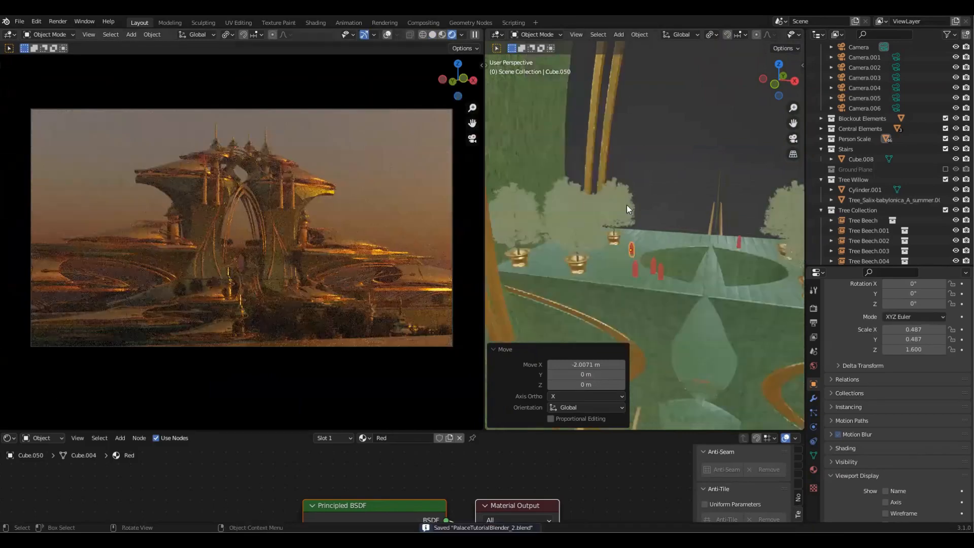
Step: Make a linked duplicate of the small potted beech tree along the narrow teal ledge beneath the golden side structure
click(717, 202)
shift+middle_drag(717, 202, 676, 267)
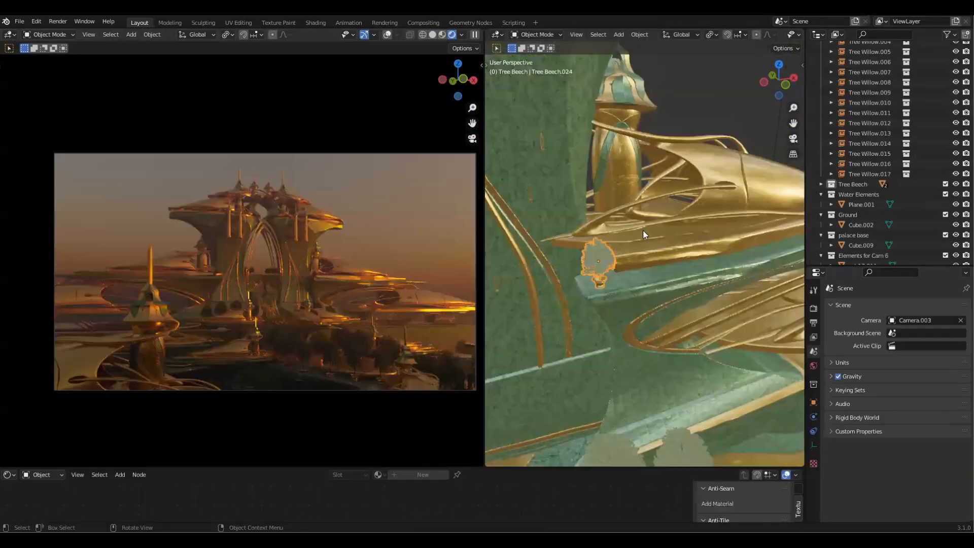
key(alt+d)
click(641, 312)
key(KP_7)
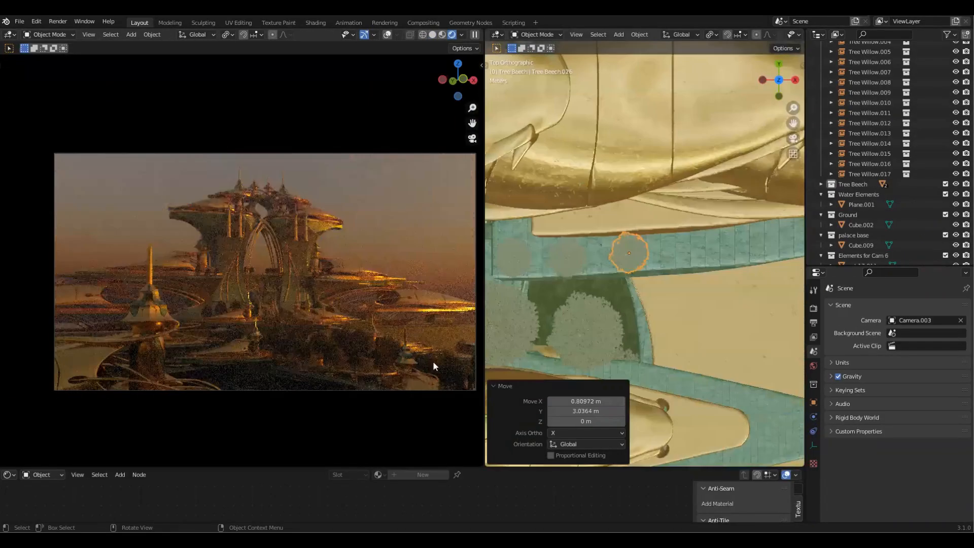
click(433, 361)
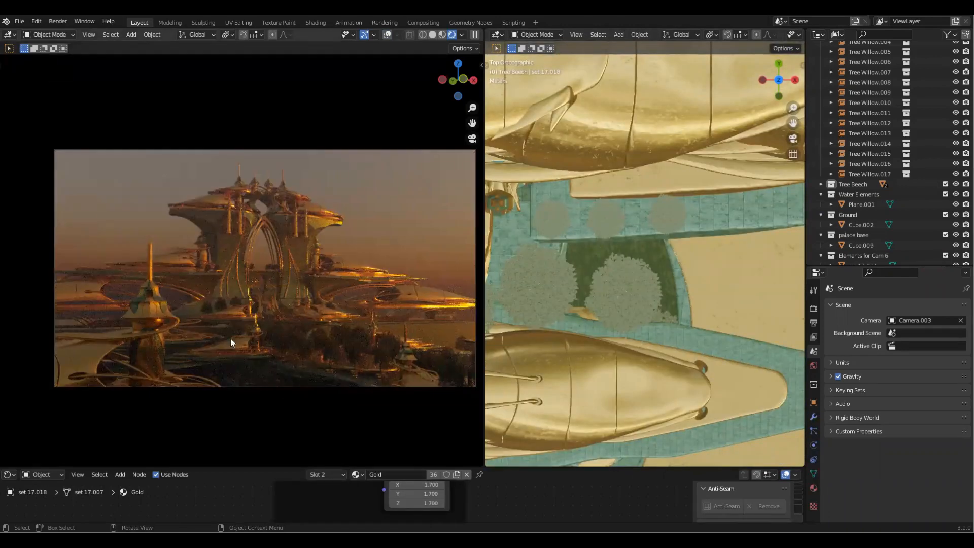
Step: Extend the ledge's tree row with another linked duplicate of the beech tree and switch the camera view to solid shading
scroll(617, 262, down, 2)
key(alt+d)
click(696, 320)
key(z)
click(277, 295)
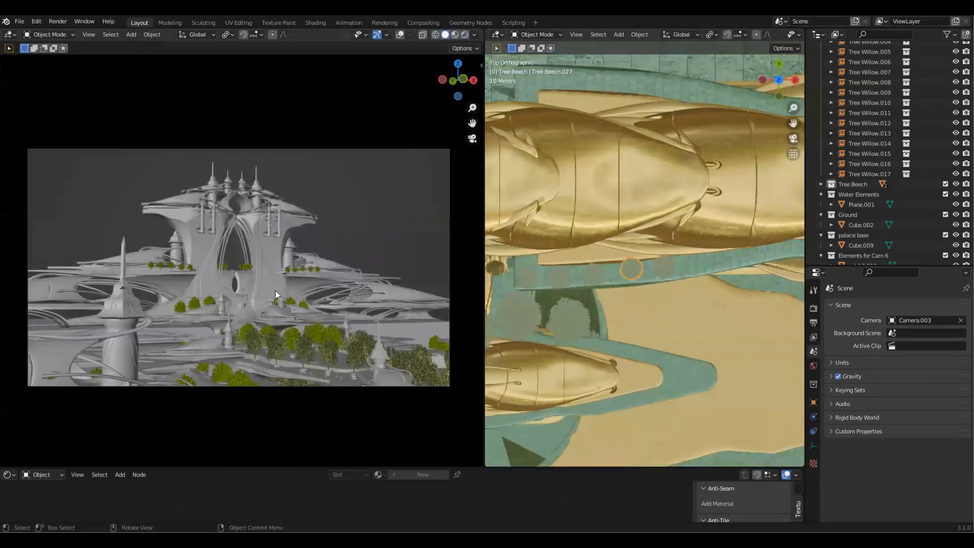
Step: Extend the row of potted beech trees with linked duplicates farther along the teal ledge beneath the golden side structure
key(alt+d)
click(737, 313)
middle_drag(737, 313, 625, 352)
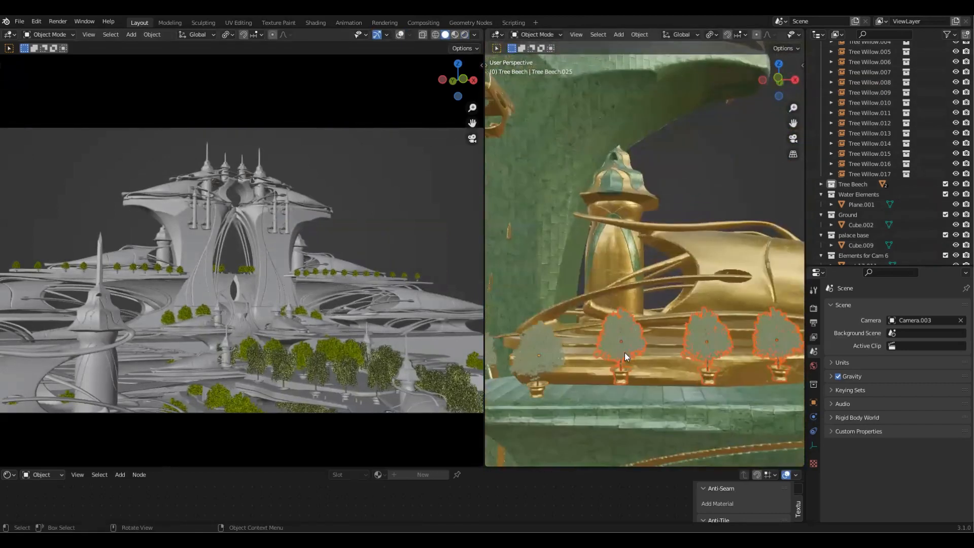
scroll(644, 352, down, 5)
scroll(355, 296, up, 4)
scroll(608, 292, up, 2)
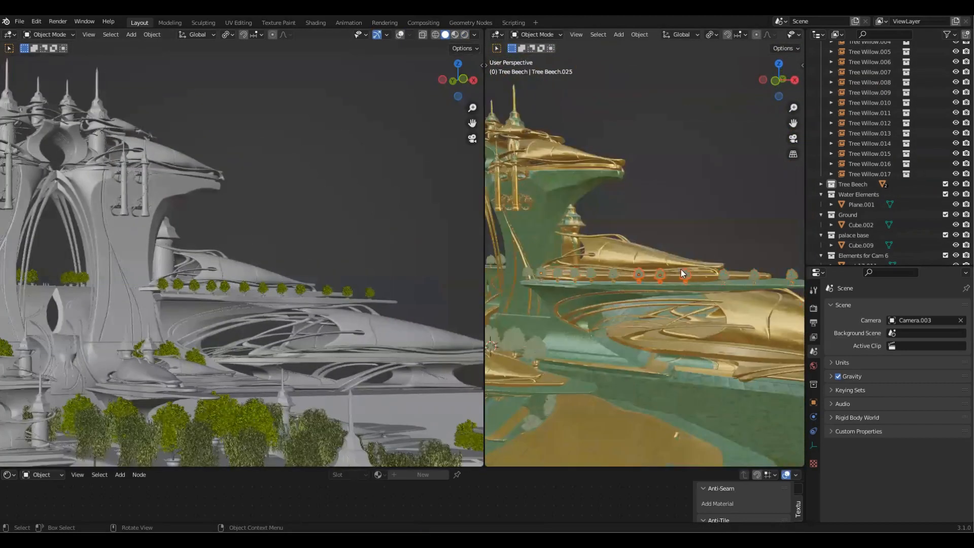
Step: Move a potted beech tree from the ledge row onto the rounded outer end of the teal terrace and save the file
click(662, 276)
key(KP_7)
key(g)
click(787, 269)
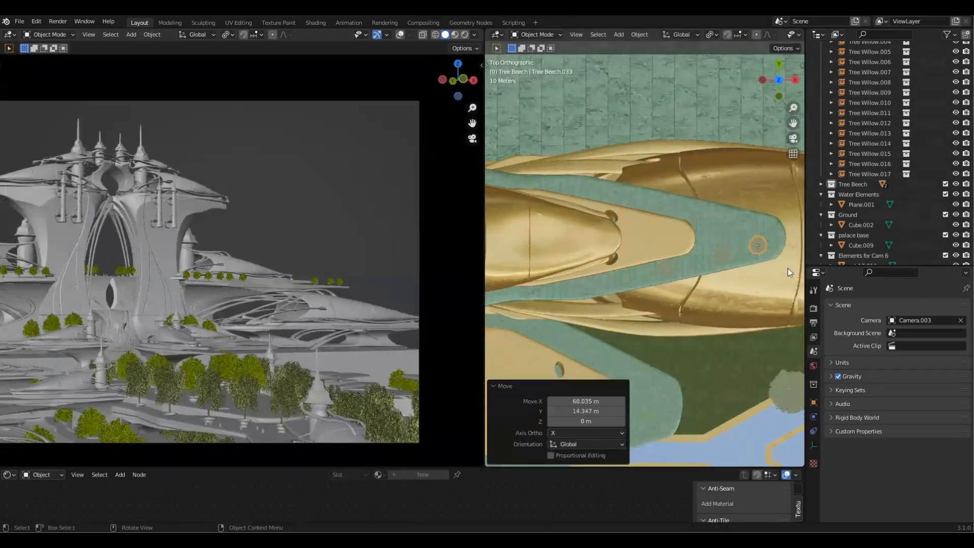
key(ctrl+s)
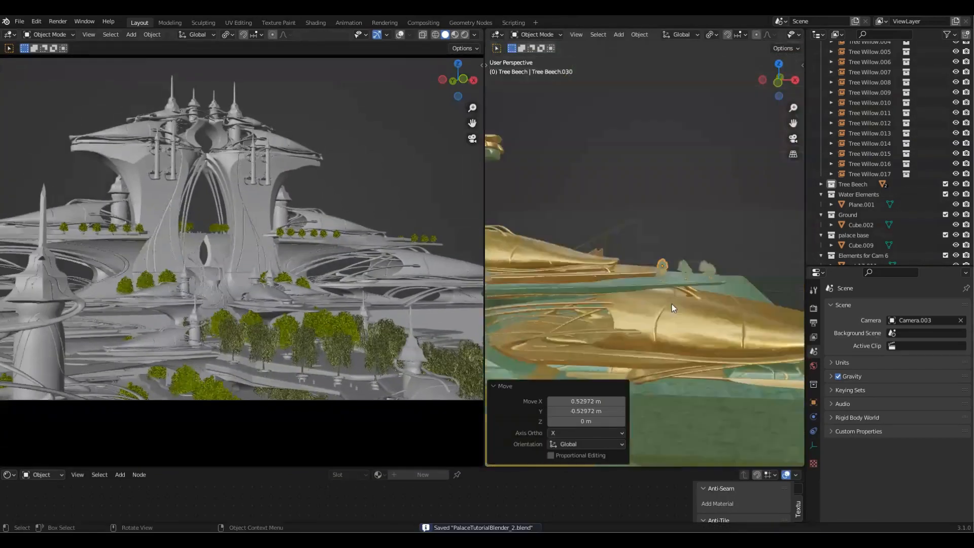
Step: Make a linked duplicate of the beech tree on the outer teal terrace, adjust its height and rescale it
middle_drag(672, 303, 674, 365)
key(alt+d)
click(689, 286)
key(g)
key(z)
click(657, 221)
key(g)
key(z)
click(657, 221)
middle_drag(656, 221, 681, 266)
key(s)
click(713, 237)
Step: Place another linked duplicate of the beech tree by the outer teal terrace, refine its position and save the file
key(alt+d)
click(614, 292)
key(g)
key(ctrl+s)
middle_drag(614, 292, 724, 341)
scroll(721, 278, up, 4)
key(g)
click(715, 274)
scroll(716, 274, down, 4)
scroll(352, 242, down, 1)
shift+middle_drag(351, 242, 416, 242)
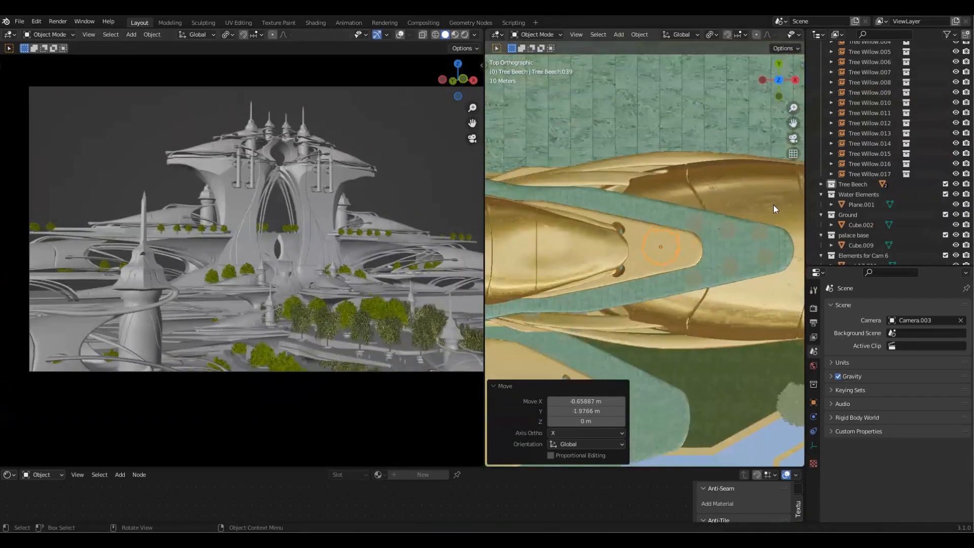
Step: Collapse the Tree Collection in the outliner and save the file
scroll(862, 153, up, 18)
click(821, 127)
scroll(683, 290, down, 5)
key(ctrl+s)
Step: Make a linked duplicate of the beech tree and place it in the opening above the palace's central arch
key(KP_1)
key(alt+d)
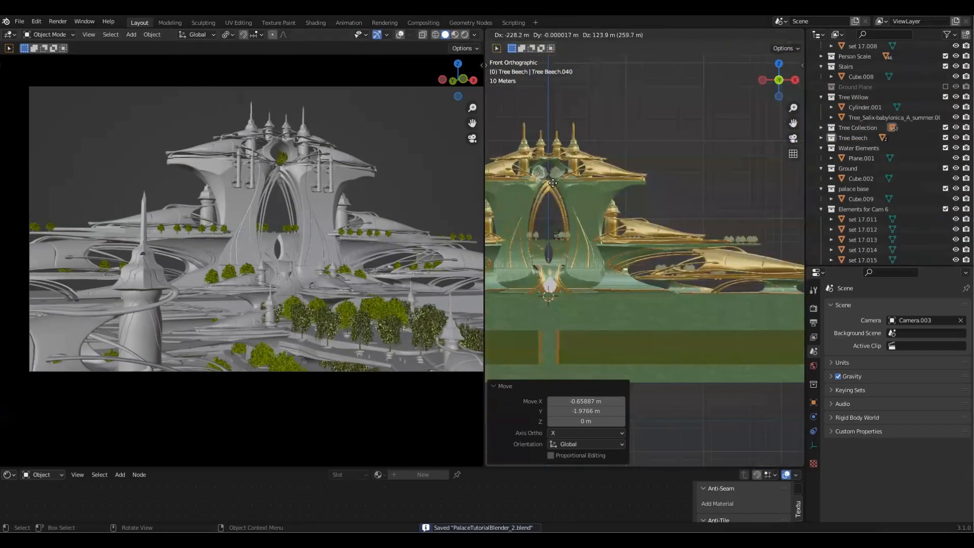
click(567, 180)
key(KP_Decimal)
scroll(321, 236, up, 4)
shift+middle_drag(321, 236, 226, 360)
middle_drag(609, 287, 700, 172)
scroll(355, 213, up, 3)
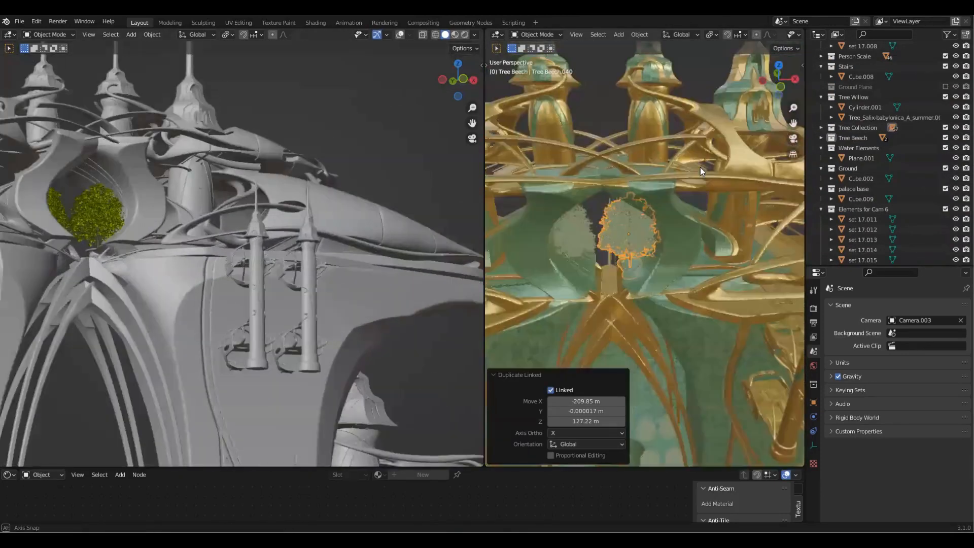
Step: Shift the beech tree above the central arch along Y and refine its position at the arch's peak
key(g)
key(y)
click(660, 213)
scroll(314, 218, down, 4)
key(g)
click(657, 294)
Step: Make a linked duplicate of the arch-top beech tree beside the central opening, rescale it and adjust its height
key(KP_7)
key(alt+d)
click(771, 277)
key(s)
click(737, 279)
key(KP_1)
key(g)
key(z)
click(689, 256)
Step: Add three more linked duplicates of the beech tree along the upper palace beside the central opening and save the file
key(KP_7)
key(alt+d)
click(680, 304)
key(alt+d)
click(765, 263)
middle_drag(766, 263, 692, 189)
key(KP_7)
key(alt+d)
click(697, 263)
middle_drag(697, 264, 749, 269)
key(ctrl+s)
Step: Add two further linked duplicates of the beech tree on the other side of the central opening
key(KP_7)
key(alt+d)
click(731, 236)
key(alt+d)
click(660, 244)
Step: Refine the positions of the beech trees around the central opening, check them through the camera and save the file
middle_drag(660, 243, 604, 289)
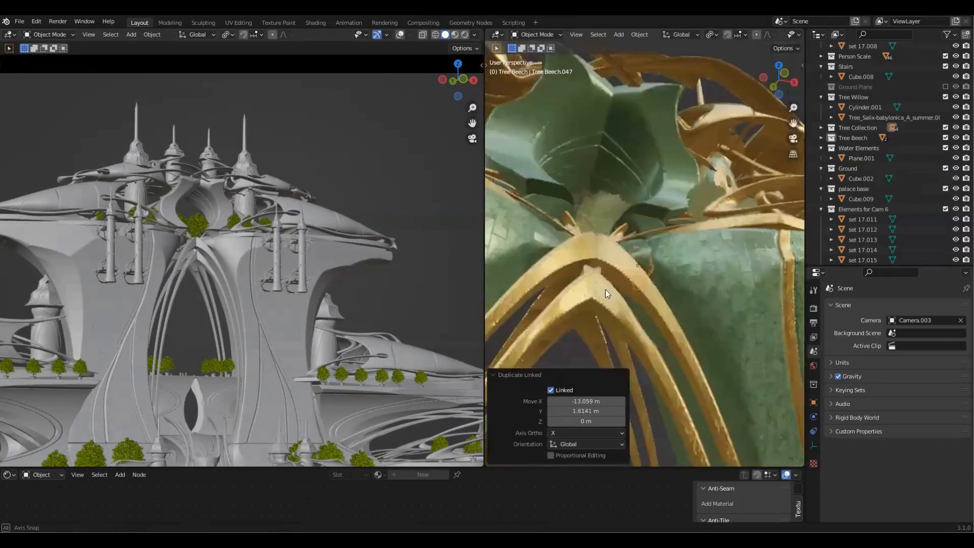
scroll(605, 290, down, 5)
key(g)
click(644, 254)
key(g)
click(596, 299)
key(ctrl+s)
middle_drag(355, 284, 288, 335)
click(470, 141)
click(472, 141)
key(ctrl+s)
Step: Scale a beech tree by 0.654 and reposition it among the golden spires on the palace roof
middle_drag(635, 223, 675, 234)
click(650, 208)
key(s)
click(707, 258)
key(KP_7)
key(g)
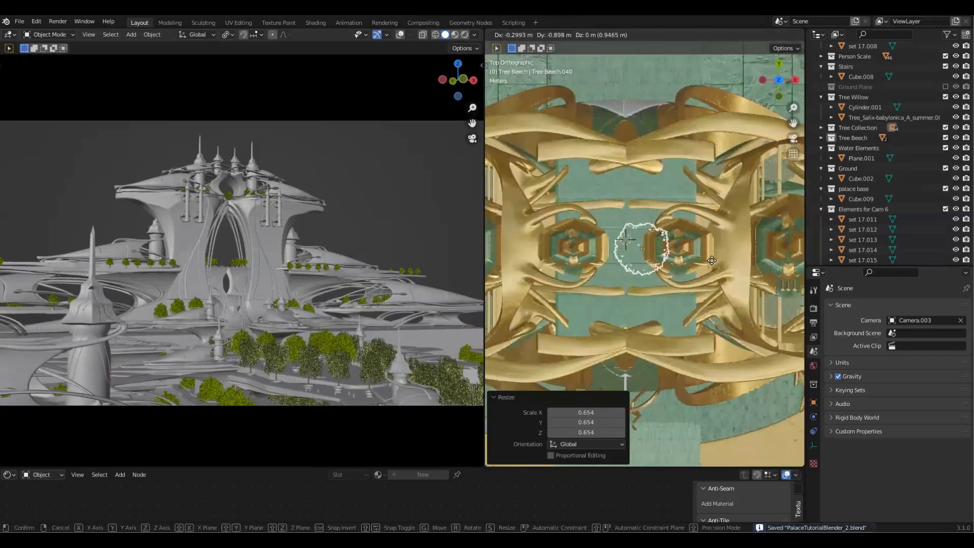
click(711, 260)
key(KP_1)
key(g)
click(675, 249)
Step: Make a linked duplicate of the roof beech tree, rescale it and lower it onto the teal roof between the spires
scroll(232, 167, up, 5)
key(alt+d)
key(s)
key(KP_7)
key(g)
click(690, 249)
key(KP_1)
key(g)
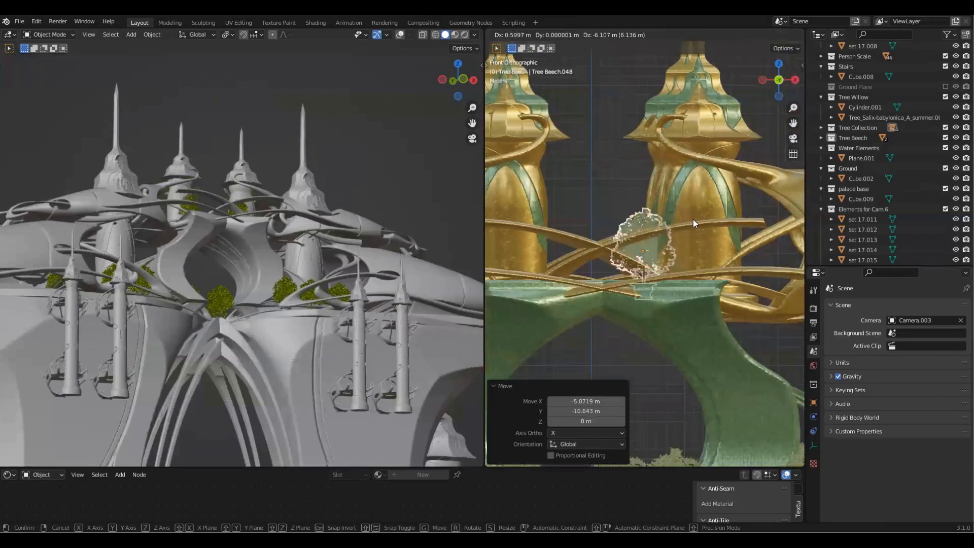
click(693, 219)
Step: Place another linked duplicate of the beech tree near a roof spire, scale it by 1.543 and save the file
key(KP_7)
key(alt+d)
click(729, 192)
key(s)
click(728, 193)
key(ctrl+s)
middle_drag(680, 254, 680, 203)
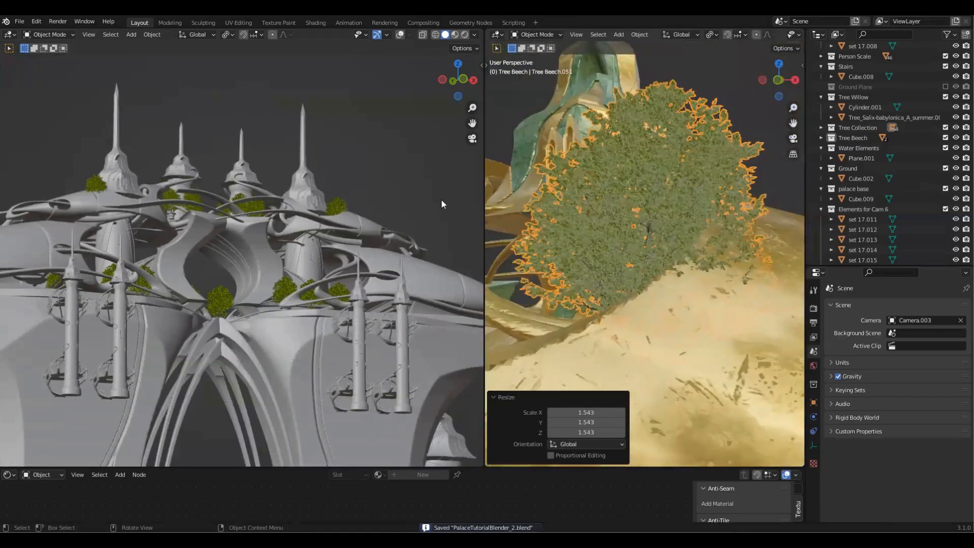
Step: Move the enlarged beech tree into the golden shell's opening beneath the spire, lower it along Z and scale it down
key(KP_7)
key(g)
click(609, 243)
middle_drag(609, 244, 546, 267)
scroll(355, 233, up, 2)
middle_drag(559, 234, 721, 213)
key(g)
key(z)
click(761, 238)
key(s)
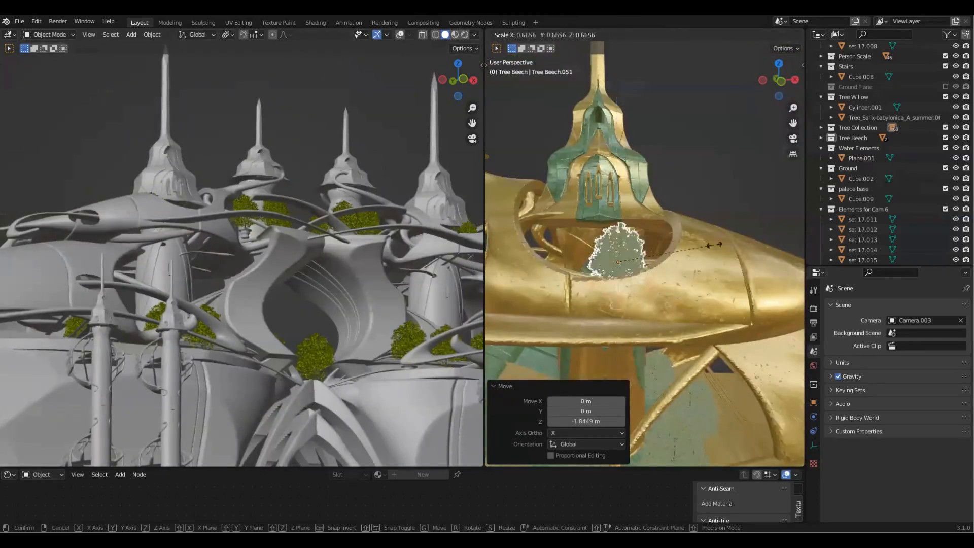
click(714, 245)
Step: Add a smaller linked duplicate of the beech tree beside it in the shell opening and rotate it 71° about Z
scroll(364, 204, up, 5)
key(alt+shift+z)
key(alt+d)
click(652, 254)
key(s)
click(641, 244)
key(r)
key(z)
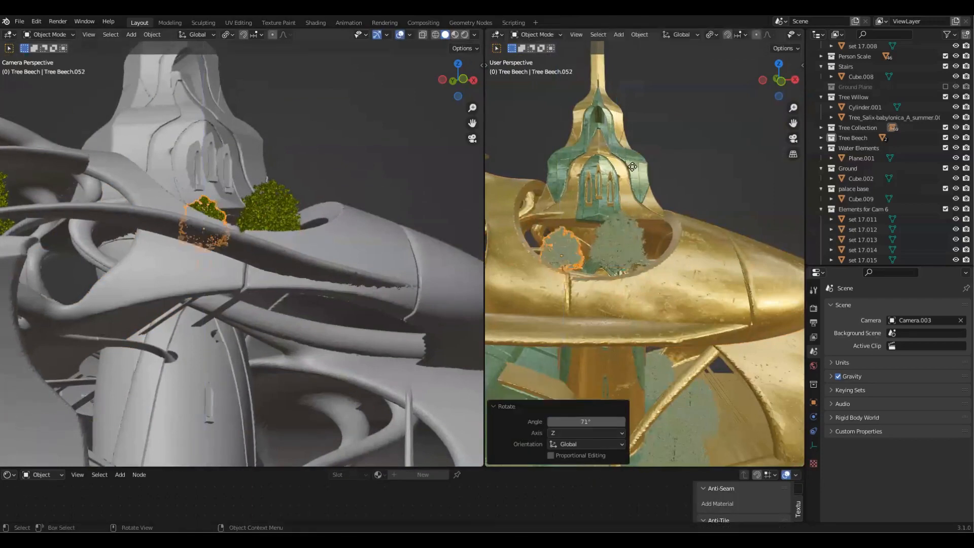
scroll(352, 163, down, 5)
scroll(643, 230, down, 4)
Step: Make a linked duplicate of the beech tree beside the twin columns, rescale it and move it into the golden side shell's opening
click(681, 264)
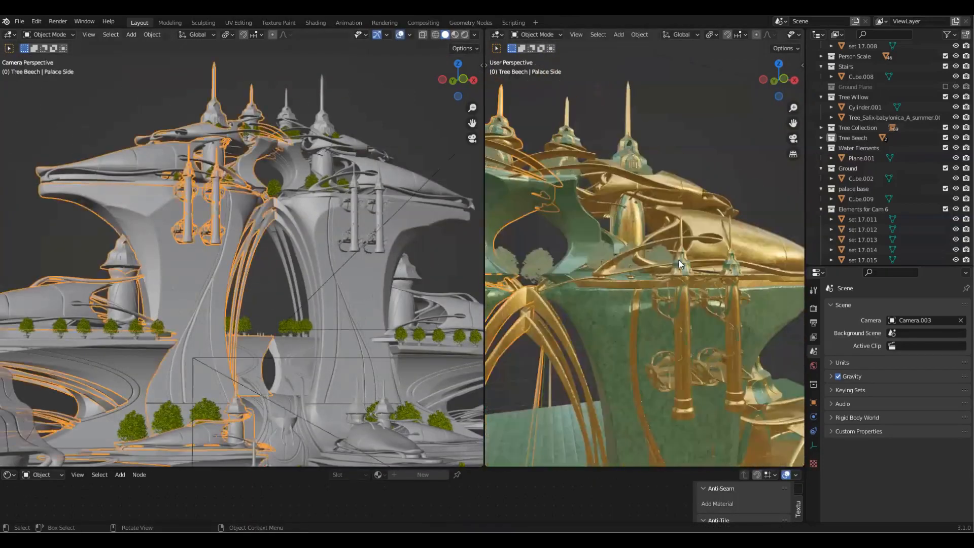
click(665, 256)
key(KP_7)
key(alt+d)
click(717, 270)
middle_drag(717, 269, 711, 201)
key(s)
click(711, 201)
key(g)
click(731, 152)
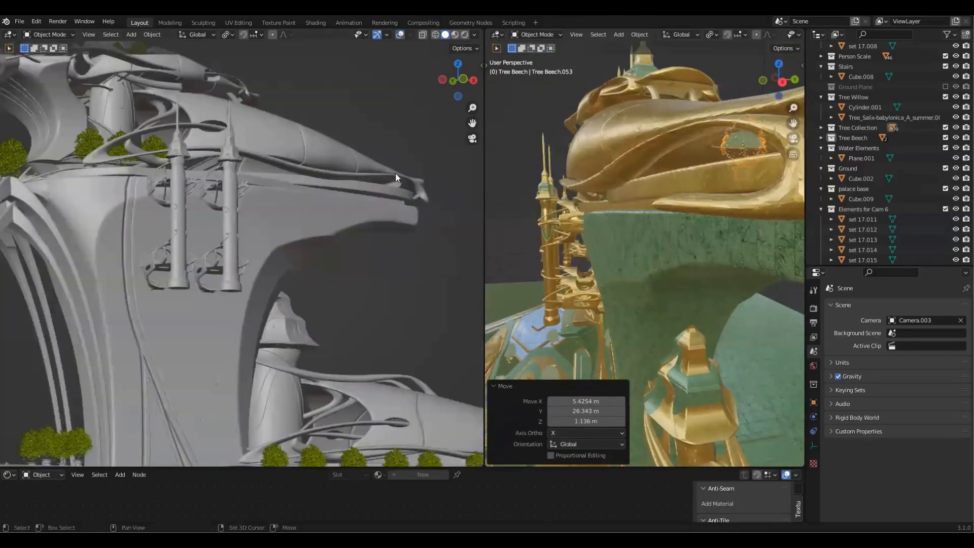
Step: Refine the beech tree's placement in the golden side shell, shift it about 5.94 m along Y and save the file
shift+middle_drag(397, 178, 342, 223)
key(KP_7)
key(g)
click(663, 226)
middle_drag(663, 226, 687, 288)
key(g)
key(z)
key(g)
key(y)
click(721, 325)
key(ctrl+s)
Step: Make a linked duplicate of the beech tree in the golden side shell, offset about 4.77 m along Y
key(alt+d)
key(y)
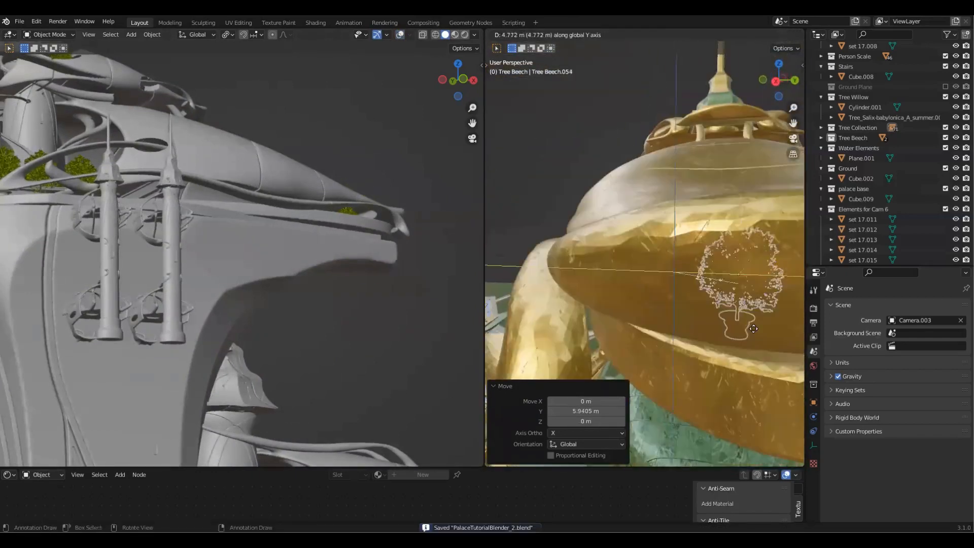
click(753, 329)
Step: Shift the duplicated beech tree along X within the golden side shell's opening and scale it by 1.052
middle_drag(753, 329, 802, 325)
key(g)
key(x)
click(717, 319)
key(s)
click(721, 315)
Step: Widen the camera viewport and switch it to Rendered shading to examine the palace with its added trees
scroll(286, 214, down, 5)
drag(485, 213, 639, 203)
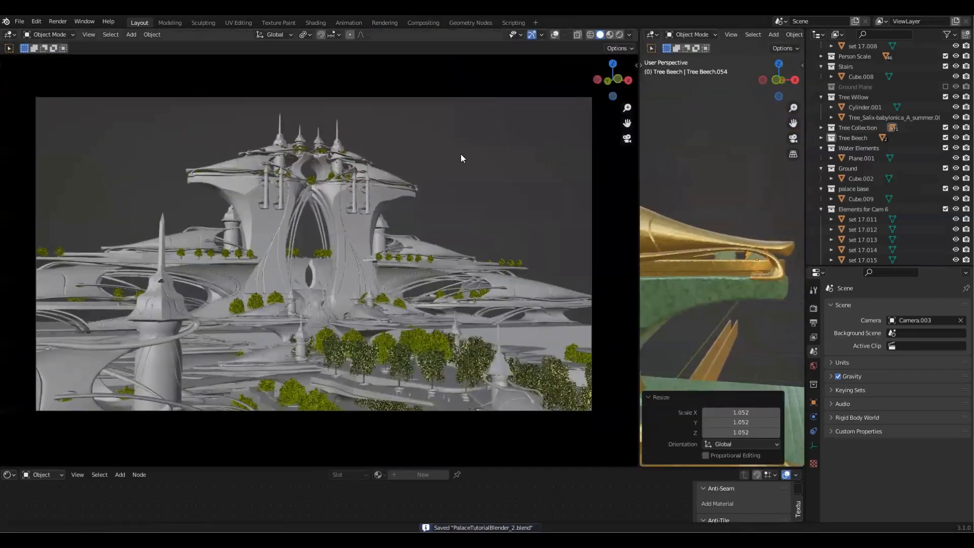
key(z)
click(461, 157)
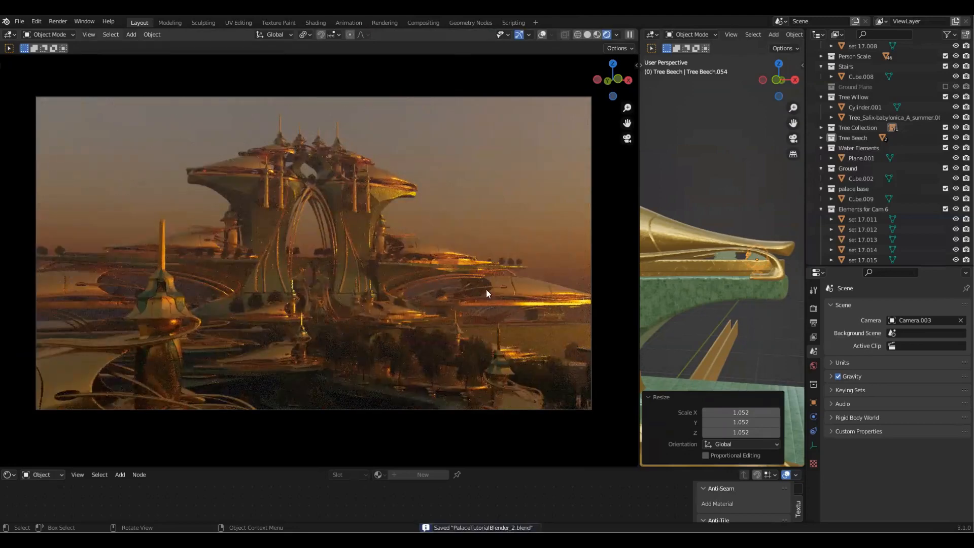
scroll(385, 281, up, 5)
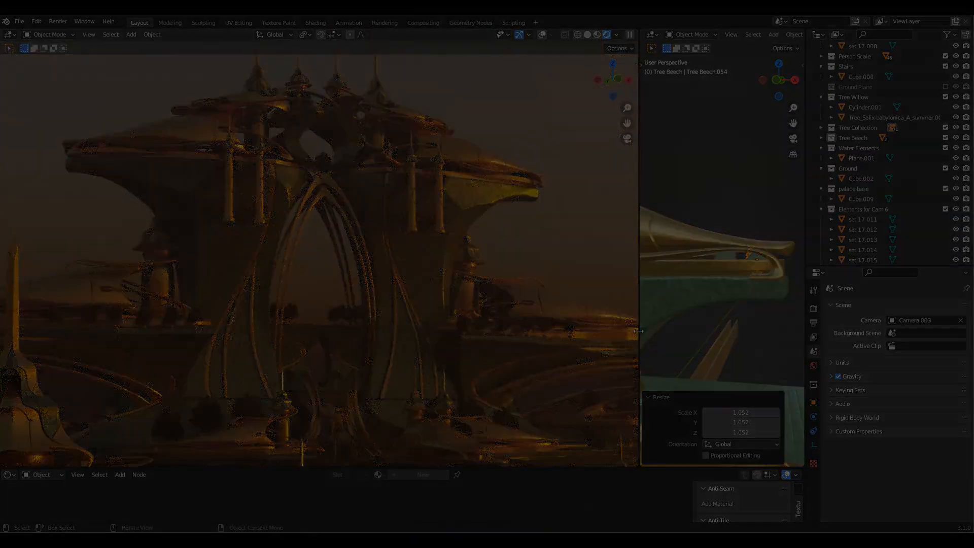